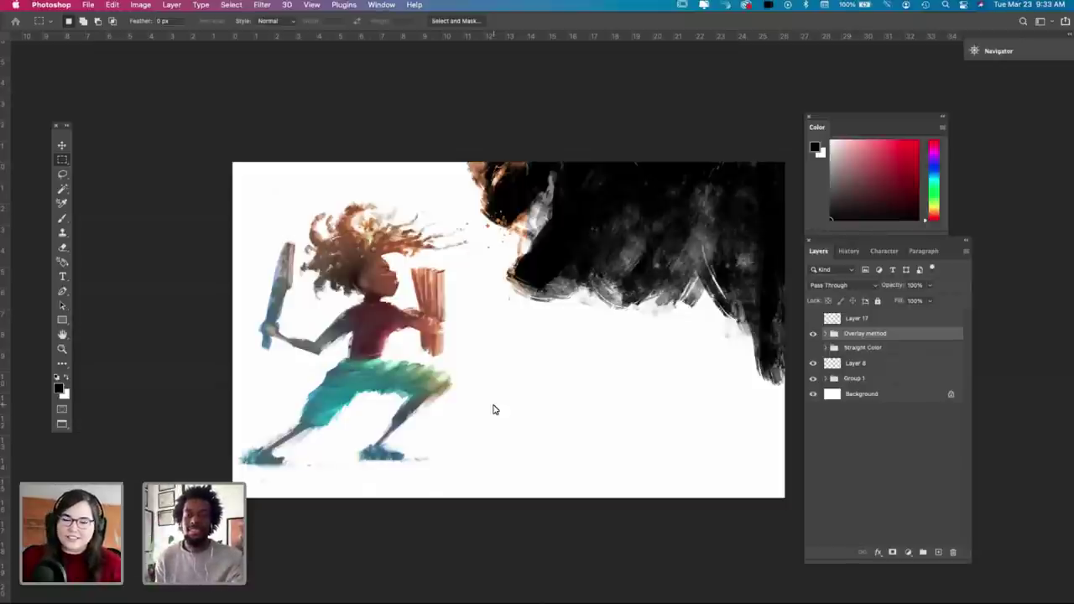
Step: Examine the overlay-coloured character up close, covering the hair, face, arms and trousers
key("z")
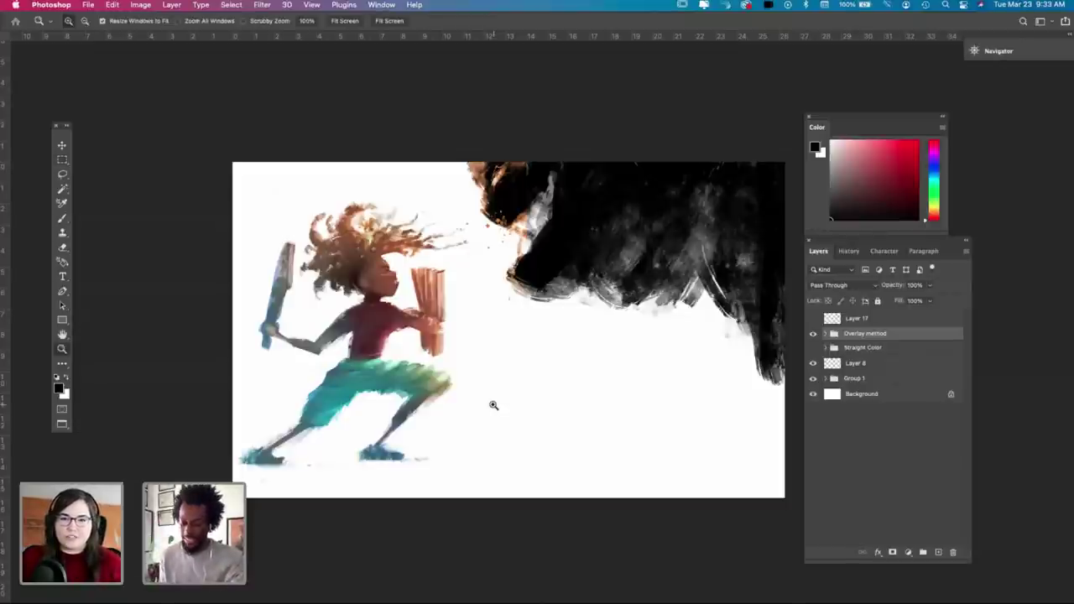
left_click(383, 273)
left_click(383, 317)
key("h")
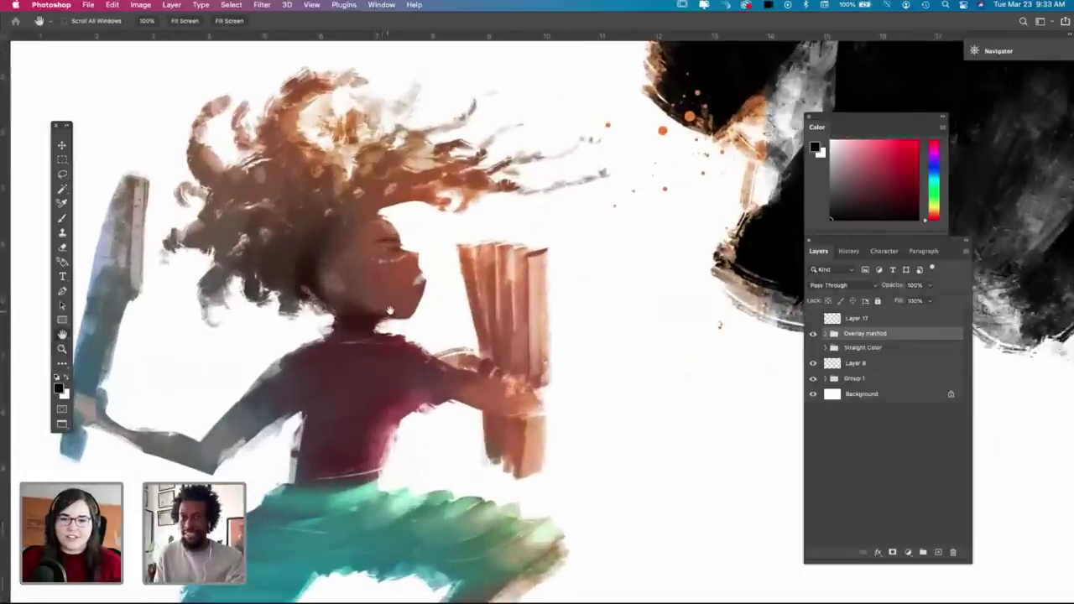
left_click_drag(398, 326, 348, 343)
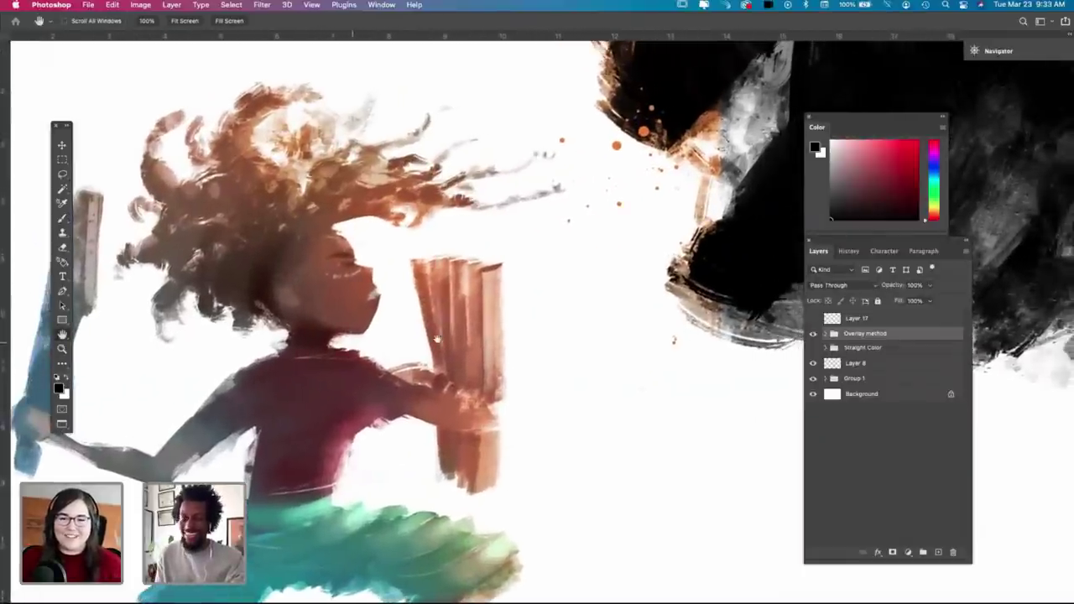
left_click_drag(434, 339, 388, 435)
scroll(438, 351, "up", 2)
scroll(439, 351, "right", 1)
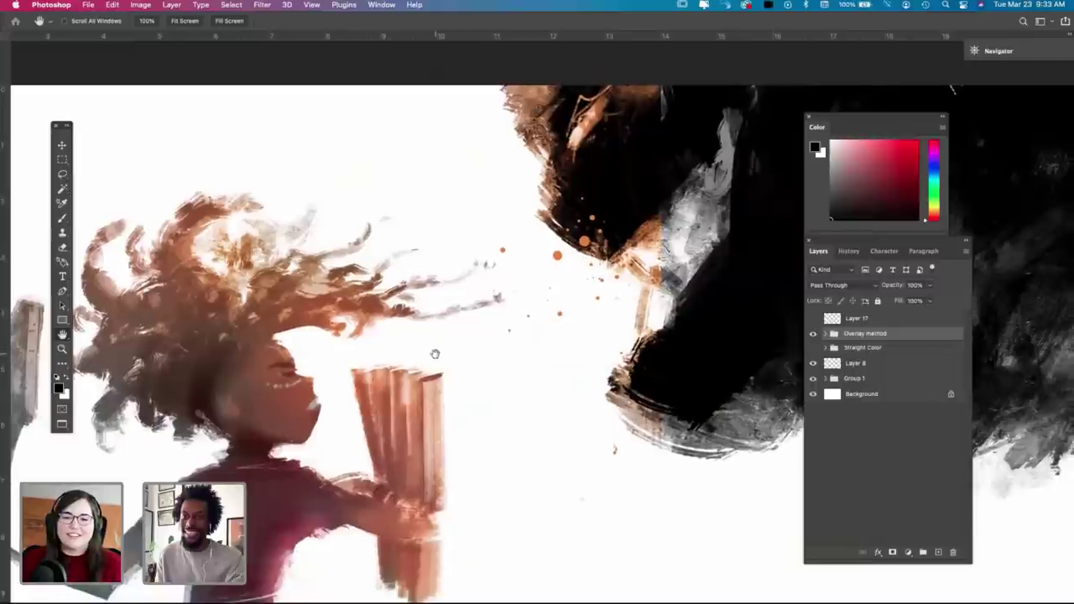
scroll(438, 348, "down", 3)
scroll(438, 348, "left", 5)
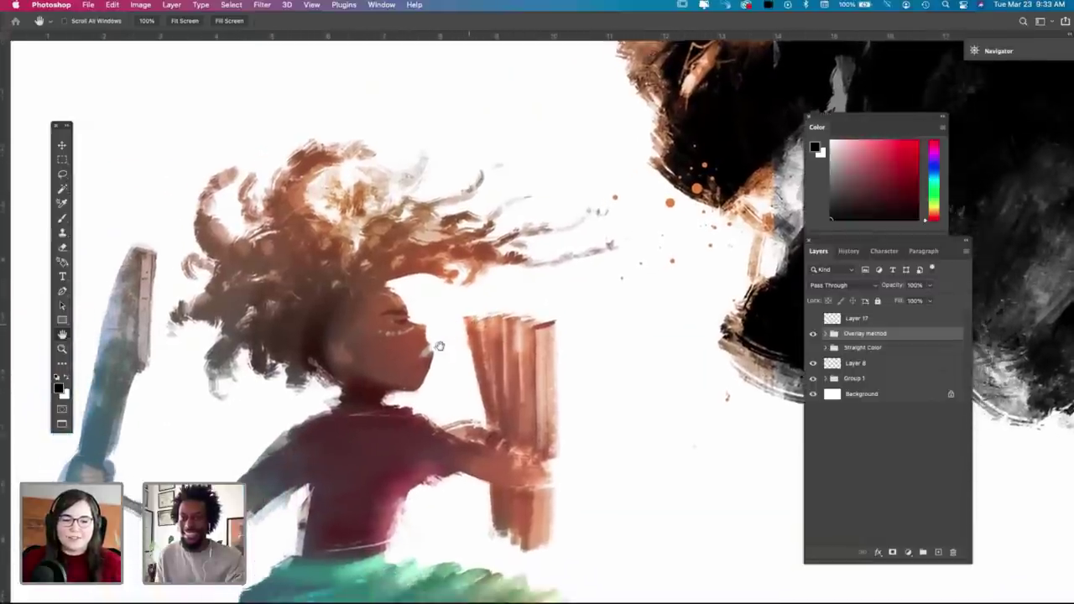
scroll(437, 330, "down", 2)
scroll(438, 330, "down", 6)
scroll(438, 330, "left", 3)
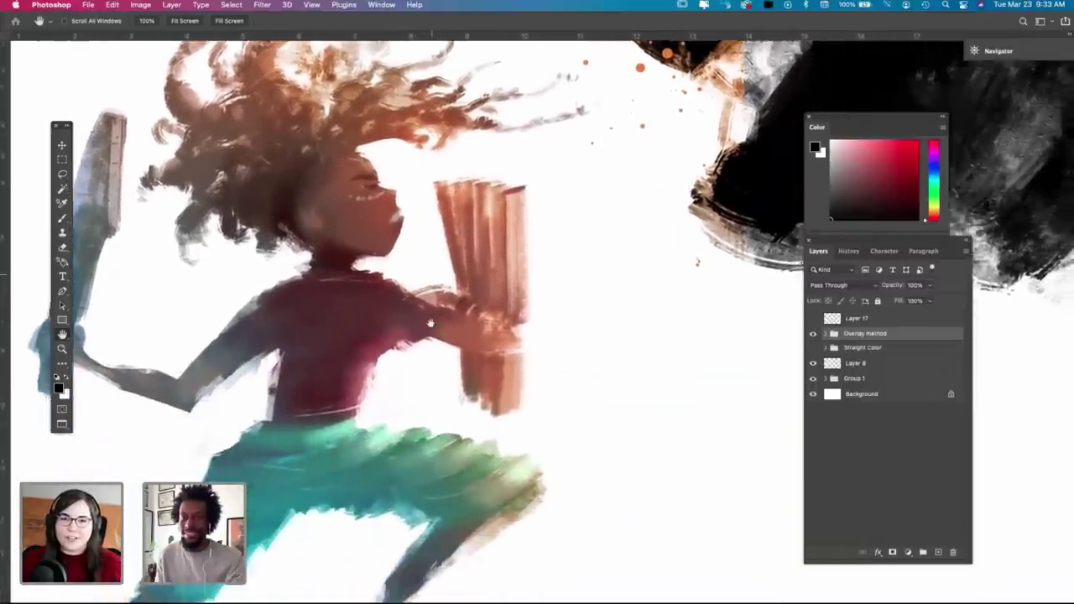
scroll(465, 332, "down", 1)
scroll(454, 344, "up", 6)
scroll(445, 353, "right", 8)
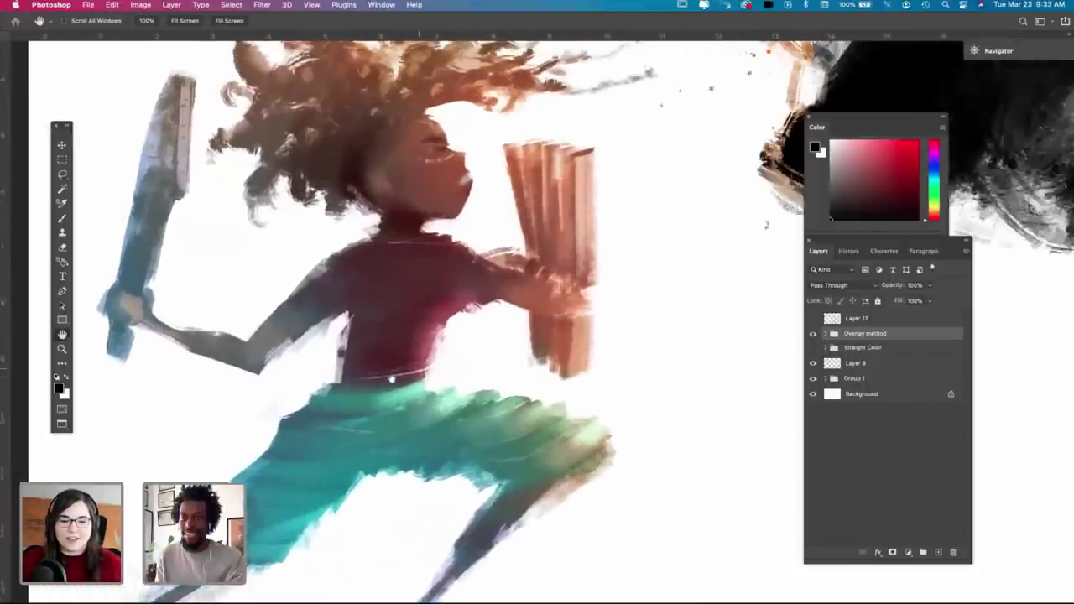
scroll(422, 370, "right", 1)
scroll(421, 373, "up", 3)
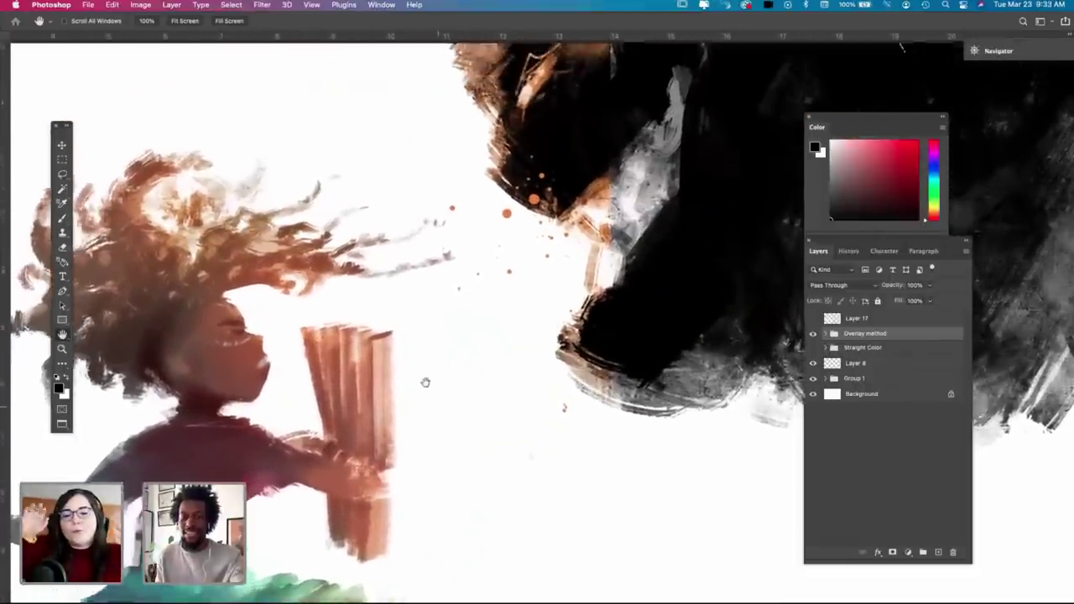
key("super+minus")
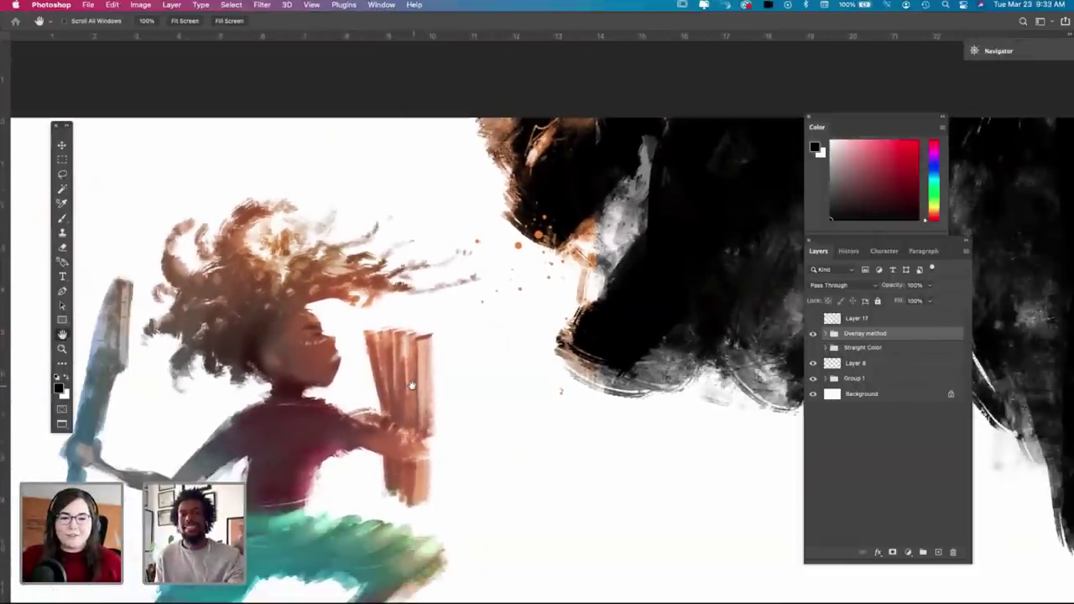
scroll(403, 388, "right", 3)
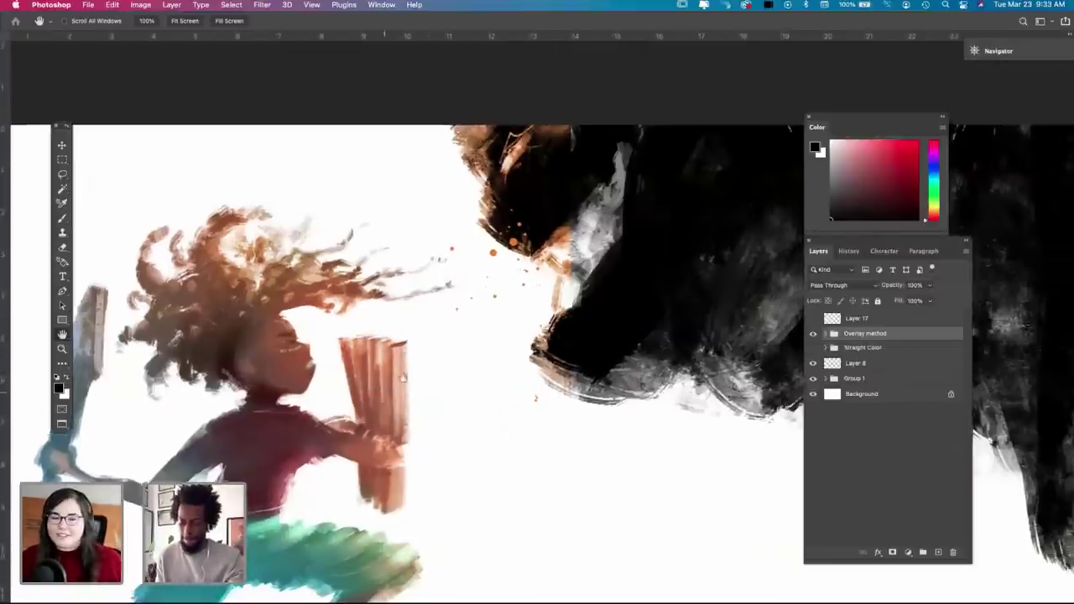
scroll(420, 384, "left", 3)
scroll(419, 383, "down", 1)
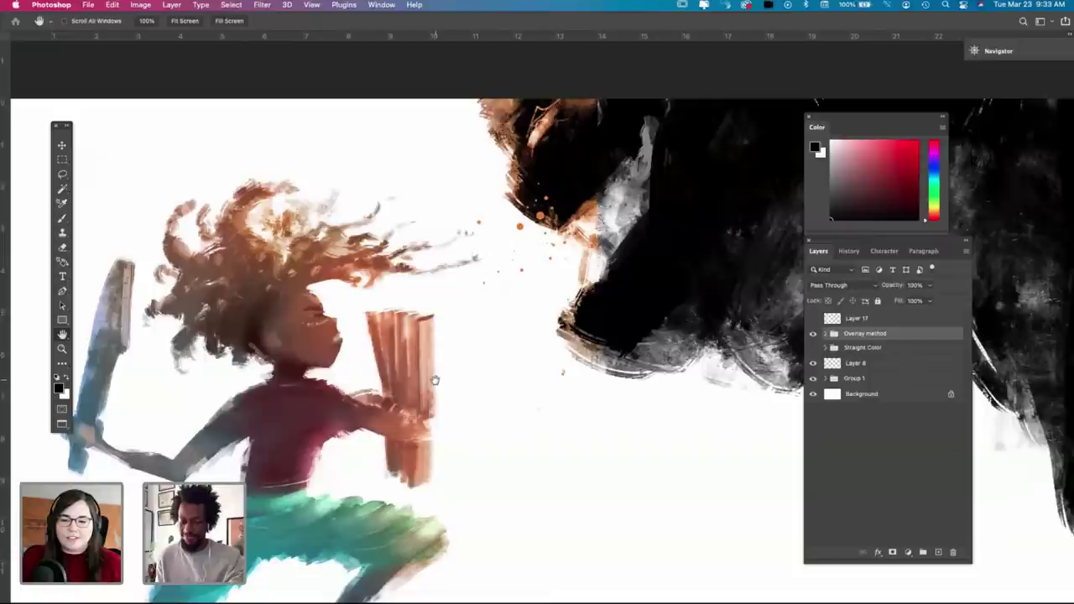
left_click(436, 382, "alt")
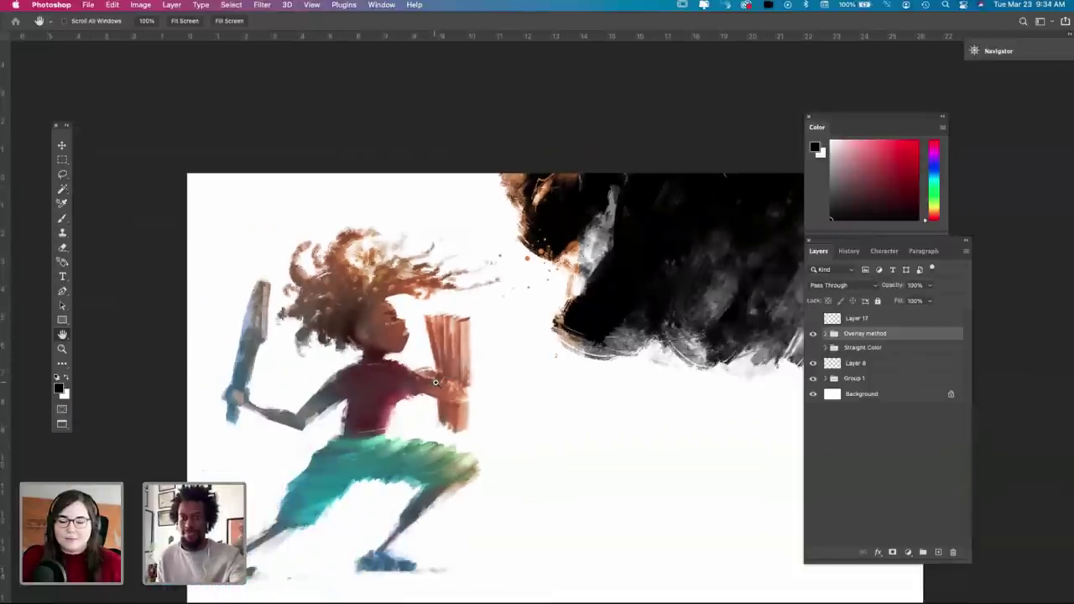
left_click(438, 383, "ctrl")
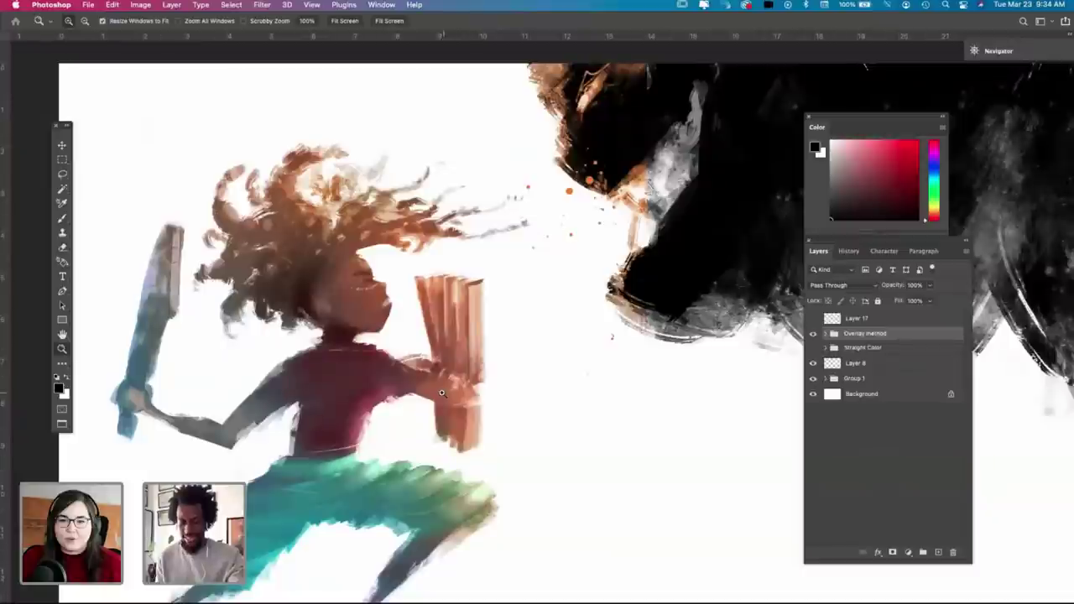
left_click_drag(450, 392, 405, 344)
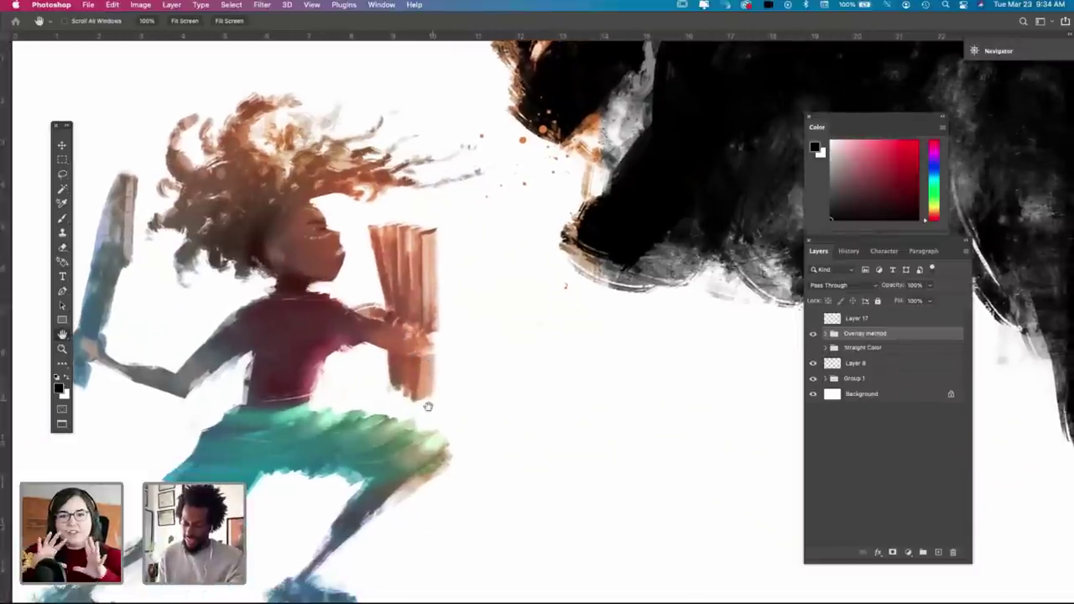
left_click_drag(490, 349, 441, 395)
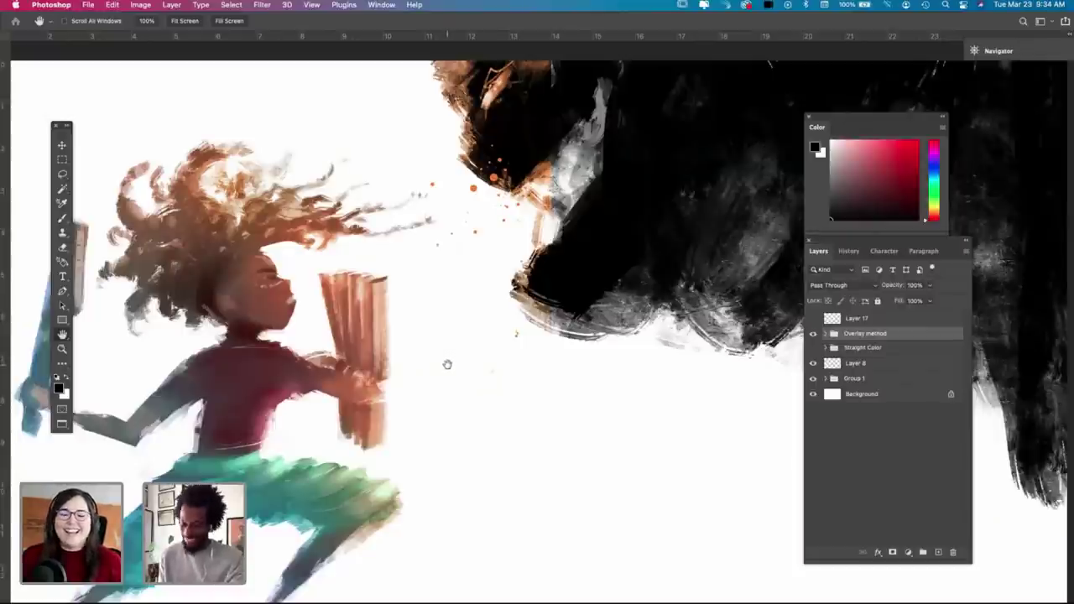
scroll(447, 364, "left", 3)
scroll(447, 364, "down", 2)
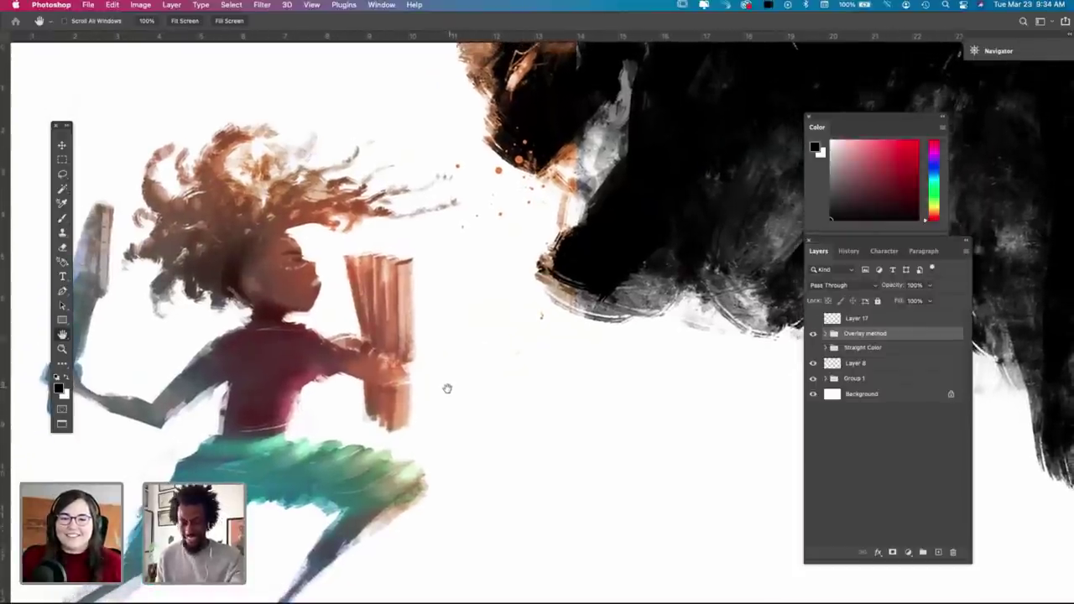
scroll(454, 390, "right", 3)
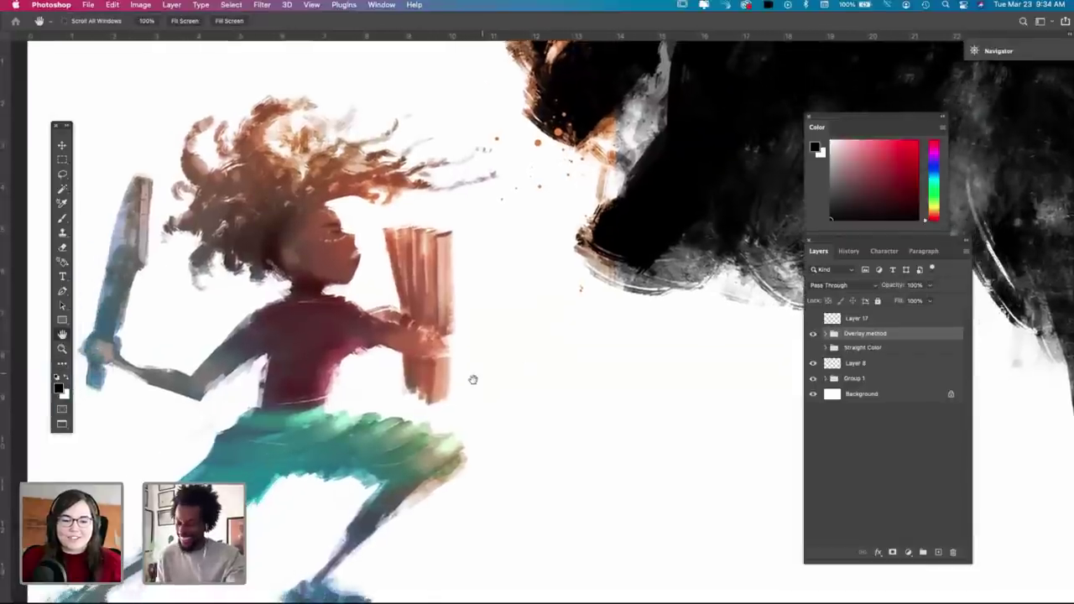
scroll(473, 377, "up", 8)
left_click(504, 412, "alt")
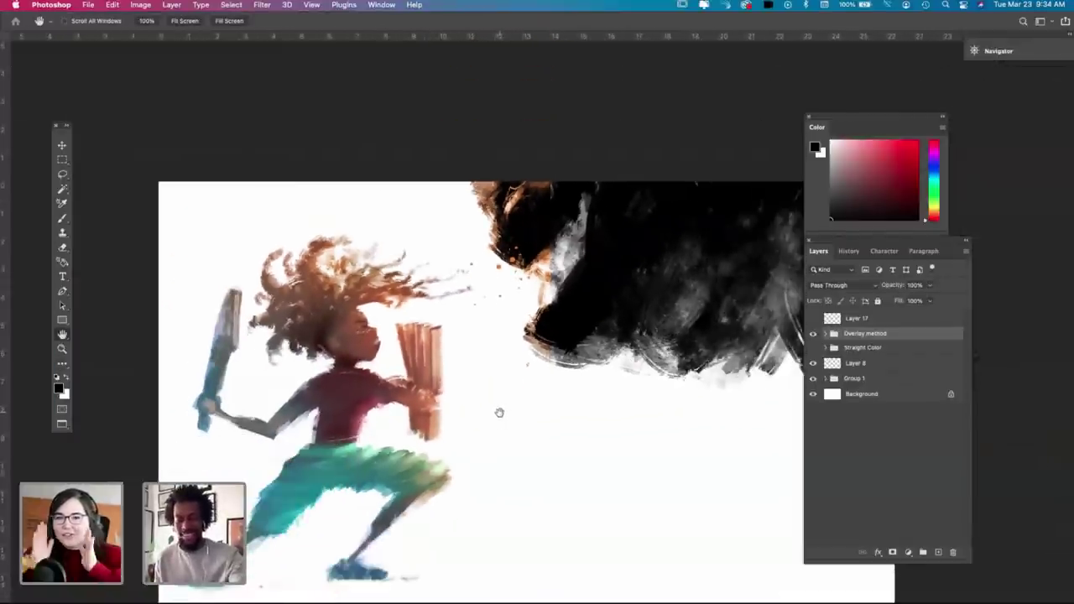
scroll(460, 420, "right", 5)
scroll(460, 419, "down", 4)
scroll(457, 429, "right", 3)
scroll(458, 429, "up", 2)
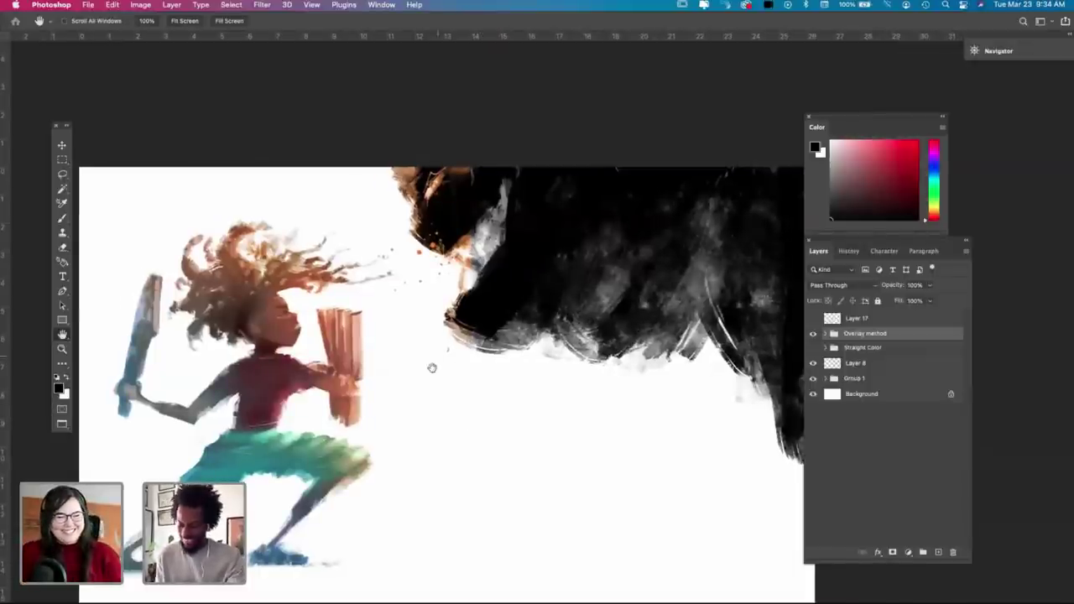
scroll(461, 401, "left", 4)
scroll(461, 400, "down", 1)
scroll(442, 399, "down", 4)
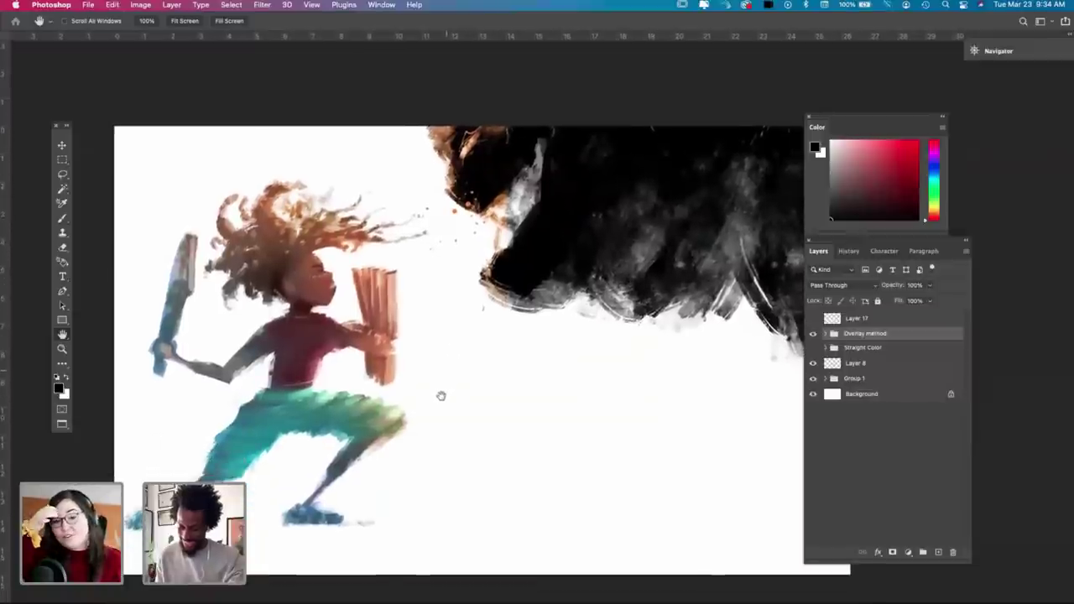
Step: Inspect the colour transitions on the overlay-coloured character's face, hair and shirt at high magnification
key("z")
left_click(336, 349)
left_click(338, 350)
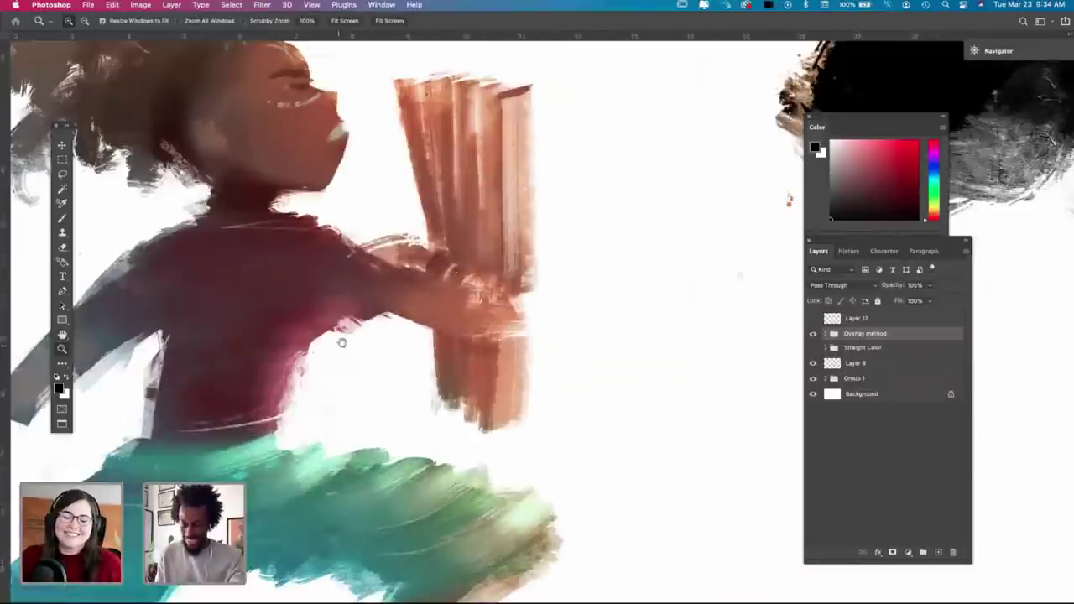
key("h")
mouse_move(340, 343)
left_mouse_down()
mouse_move(360, 391)
mouse_move(399, 381)
left_mouse_up()
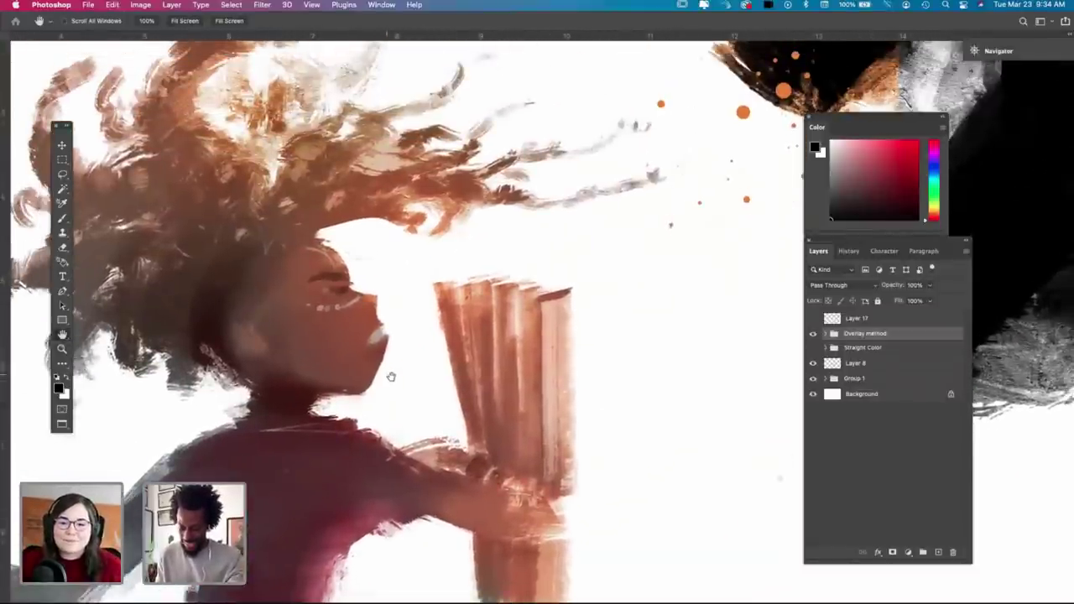
scroll(391, 377, "up", 3)
scroll(392, 377, "left", 2)
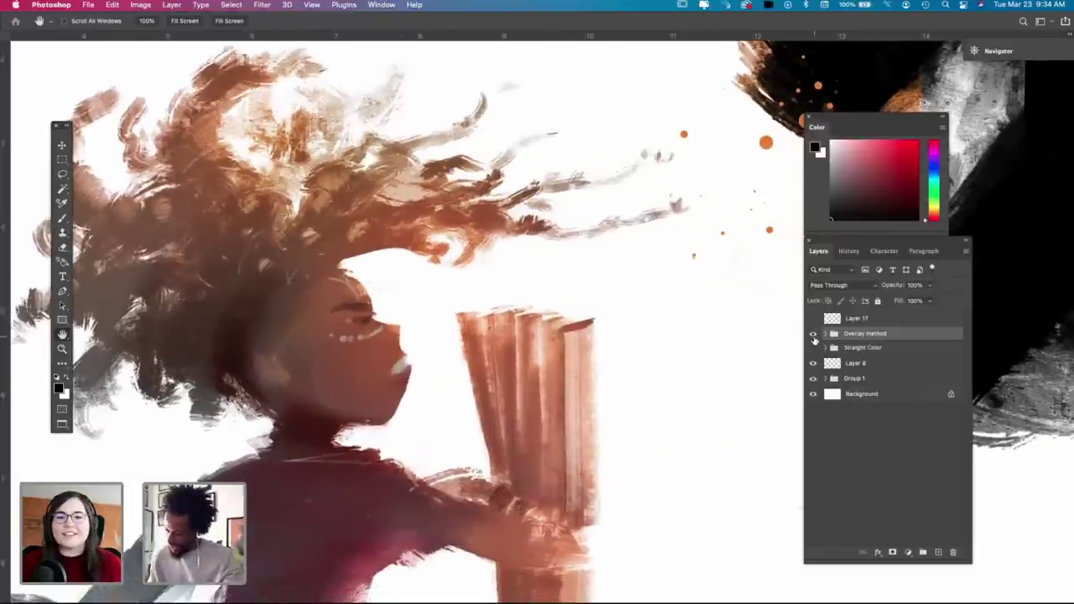
Step: Hide the Overlay method group, show the Straight Color group, and examine that version of the character
left_click(812, 333)
left_click(812, 347)
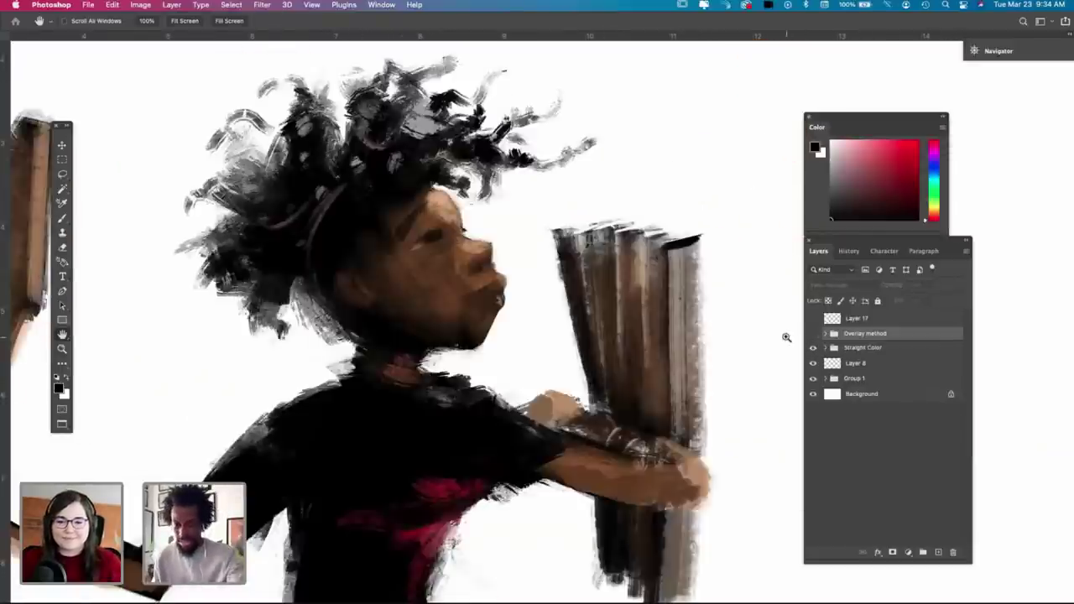
key("super+minus")
scroll(522, 393, "down", 5)
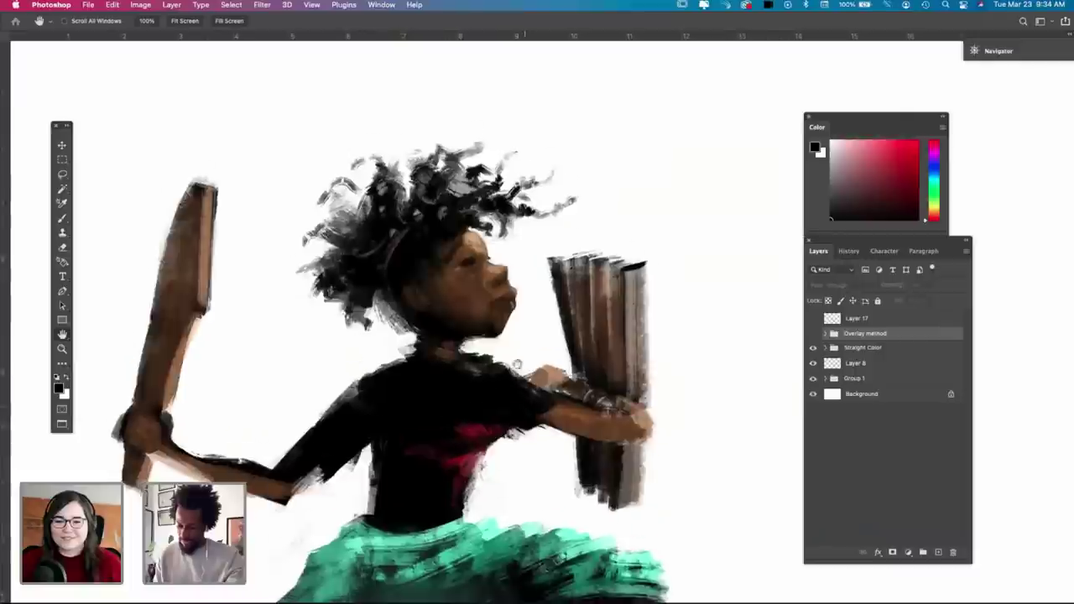
scroll(522, 393, "right", 1)
scroll(513, 361, "up", 3)
scroll(513, 361, "right", 3)
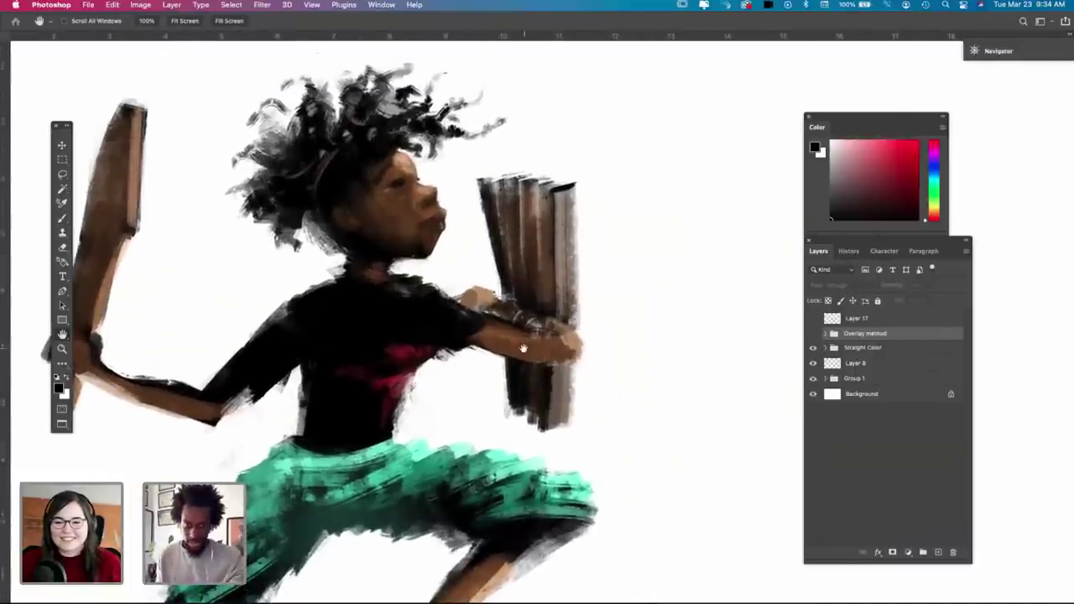
scroll(522, 349, "up", 2)
scroll(522, 349, "left", 1)
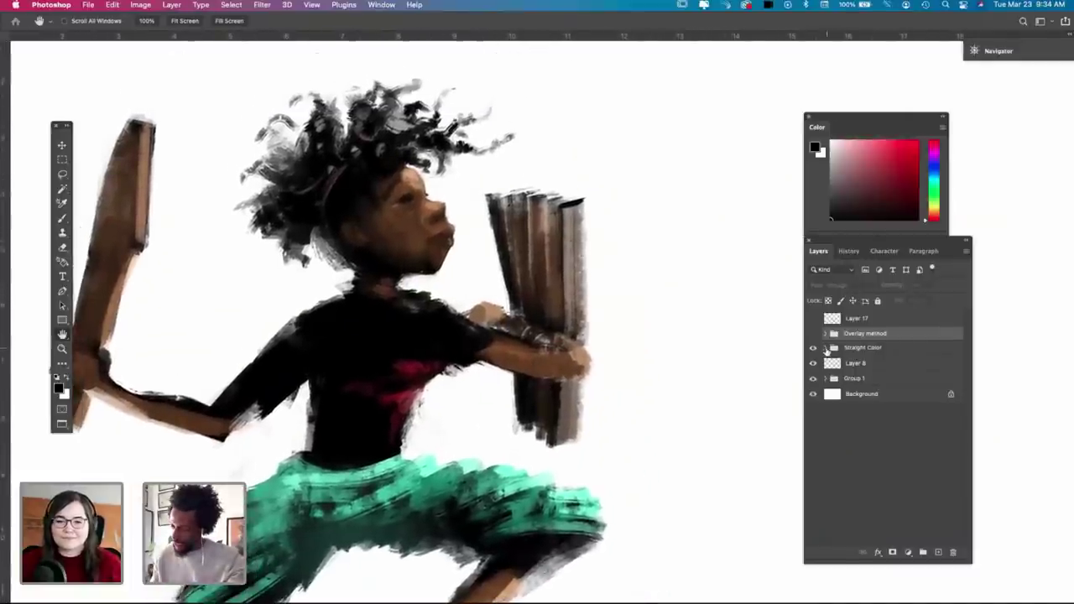
Step: Compare the Straight Color painting with and without Layers 12, 11 and 10, restoring their visibility and collapsing the group
left_click(826, 348)
left_click(814, 365)
left_click(813, 380)
left_click(815, 397)
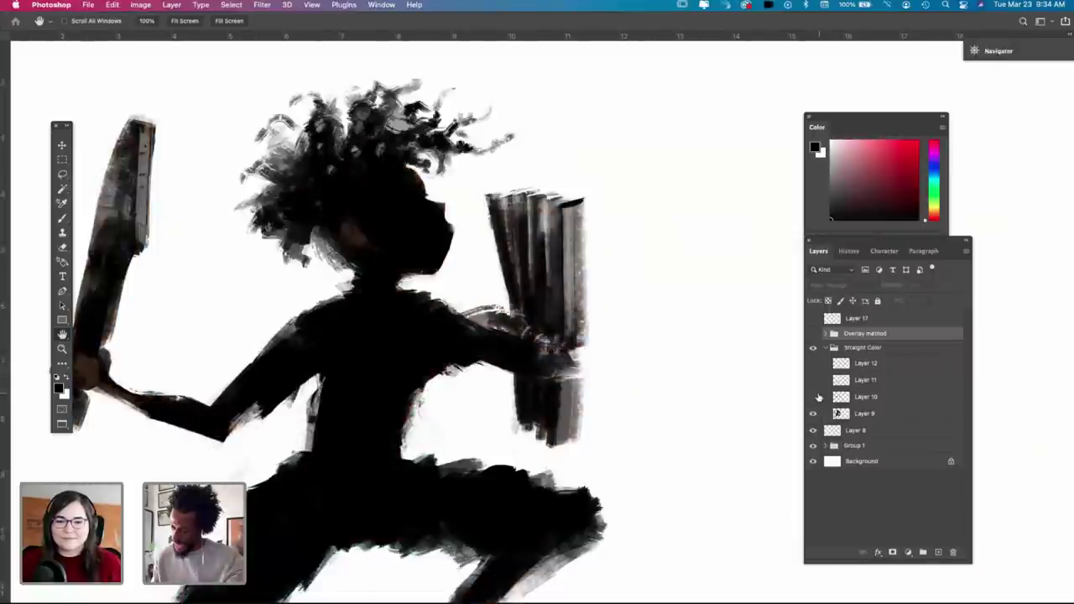
left_click_drag(814, 398, 814, 362)
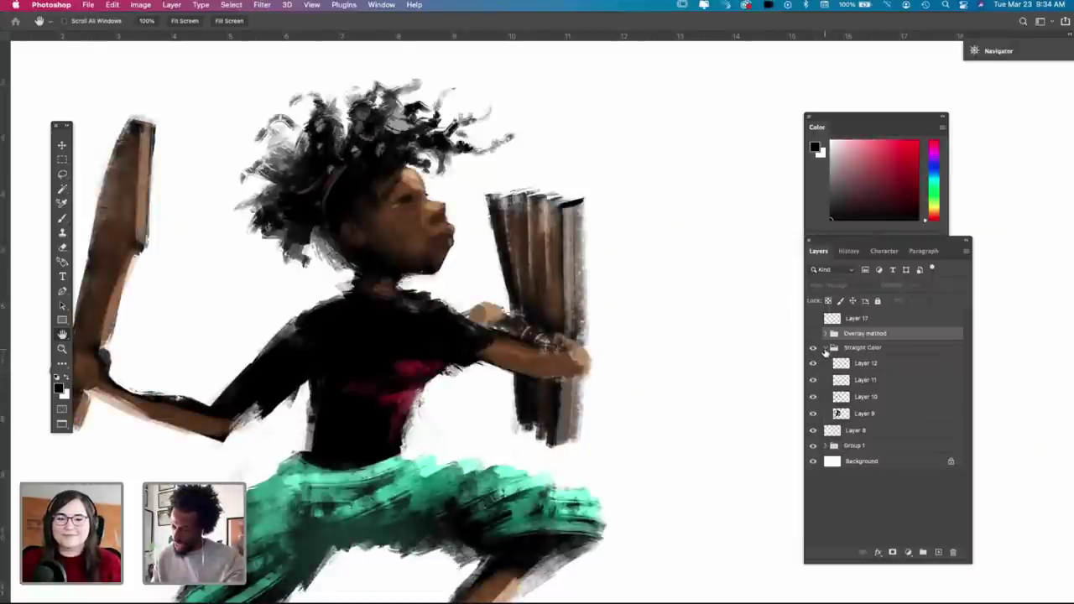
left_click(826, 348)
Step: Hide the Straight Color group, show the Overlay method group again, and expand its layers
left_click(812, 348)
left_click(814, 333)
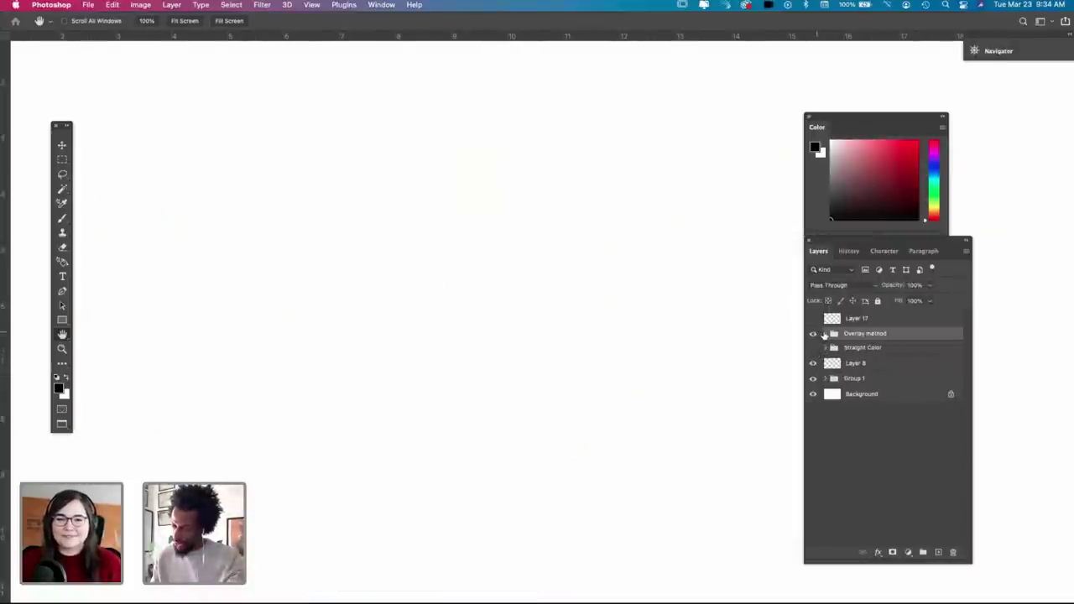
left_click(825, 334)
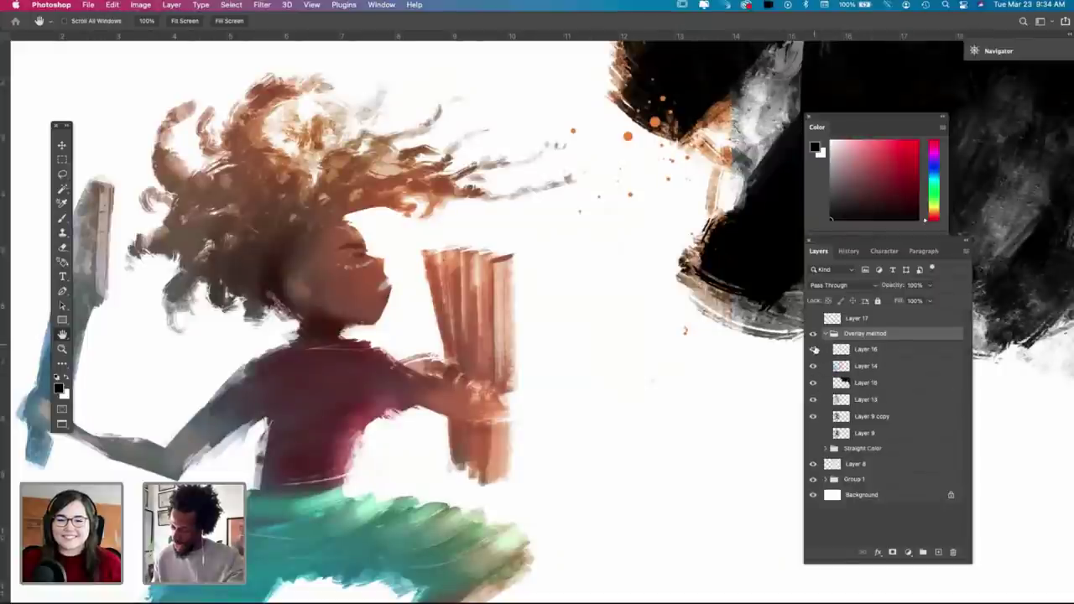
Step: Hide the Overlay method group's layers, and reveal Layer 9 copy and Layers 13, 15, 14 and 16 step by step to examine the colour build-up
left_click(815, 415)
left_click(813, 433)
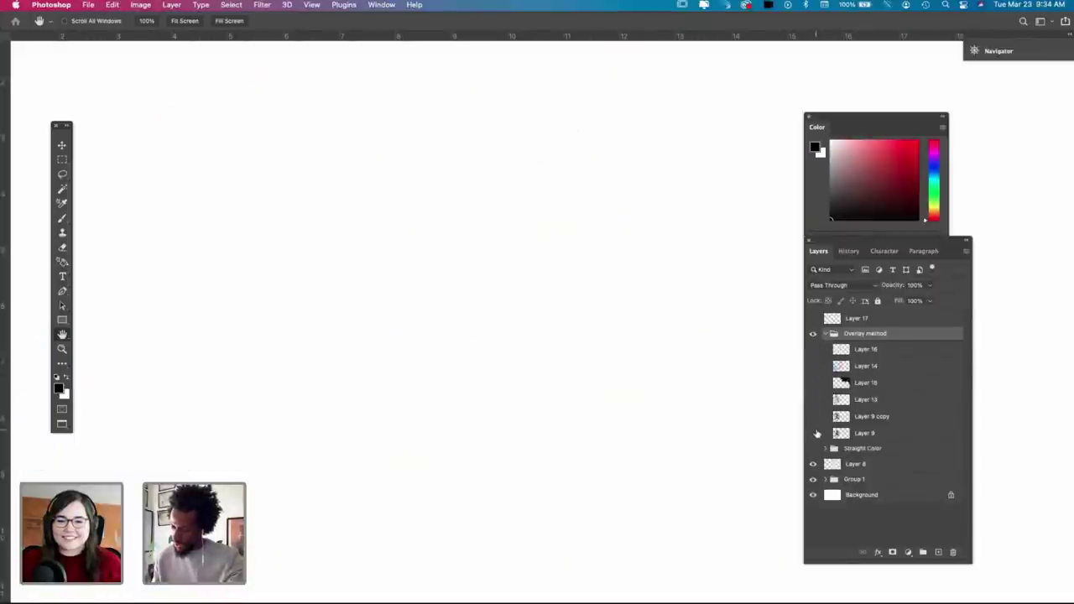
left_click(812, 416)
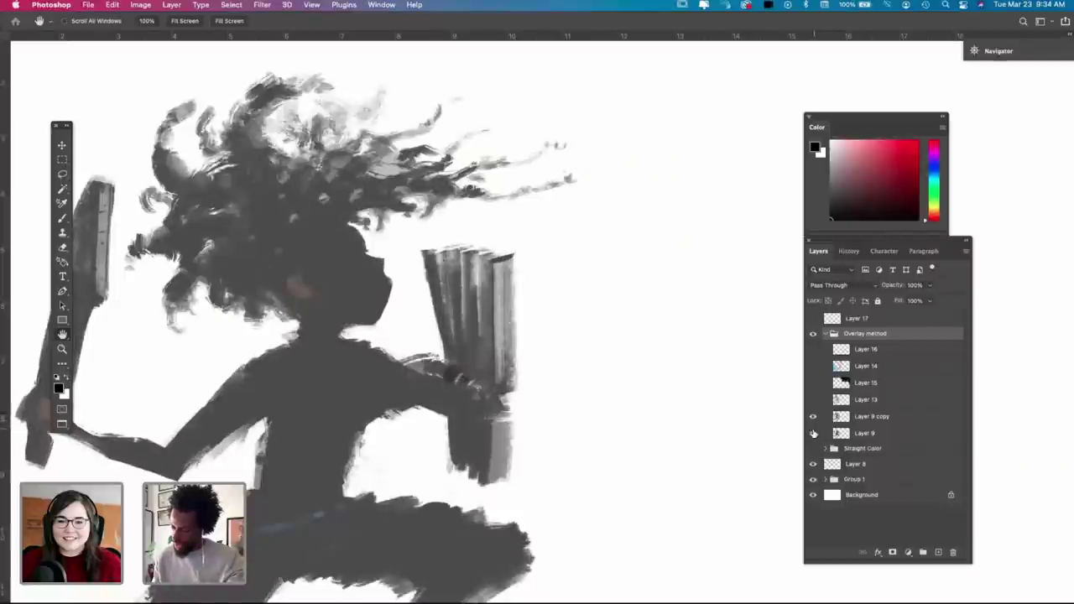
left_click(813, 432)
left_click(812, 400)
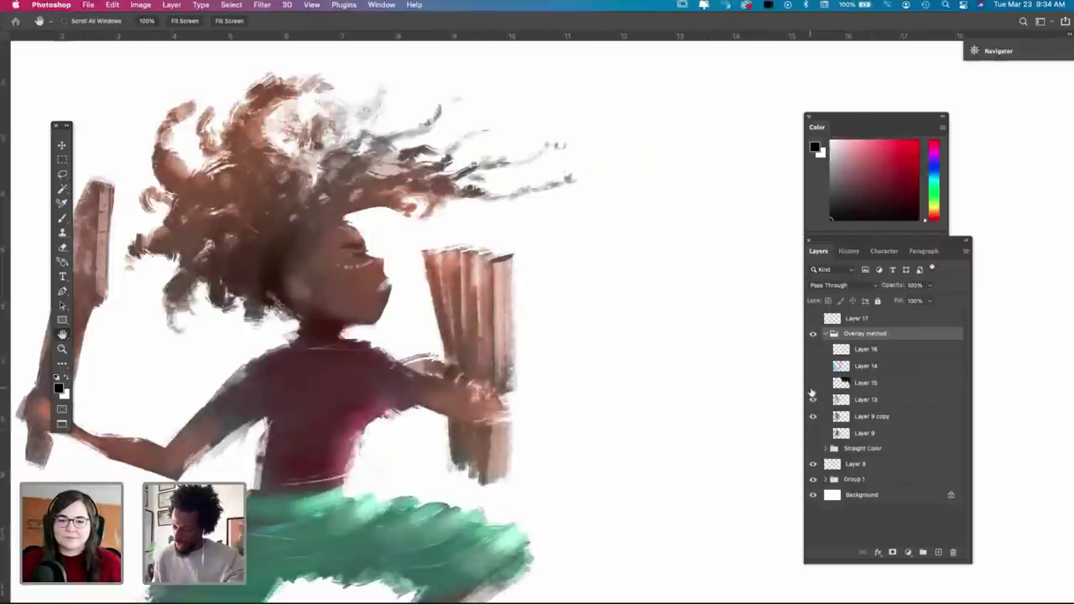
left_click(812, 366)
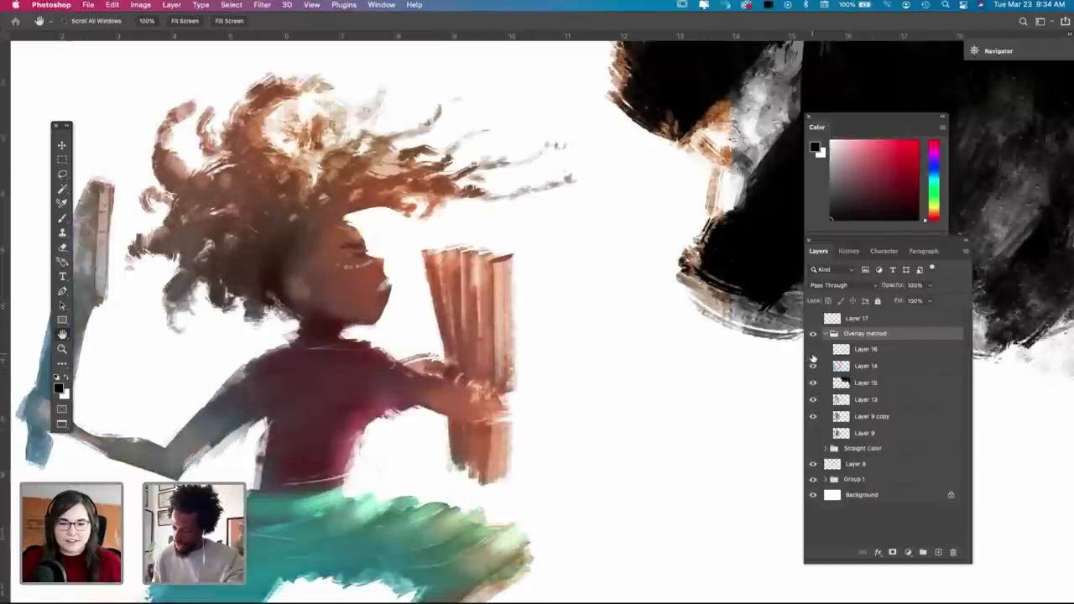
left_click(813, 349)
Step: Examine the finished overlay-coloured character beside the dark creature, both as a whole composition and closer around the upper body
key("super+minus")
key("super+minus")
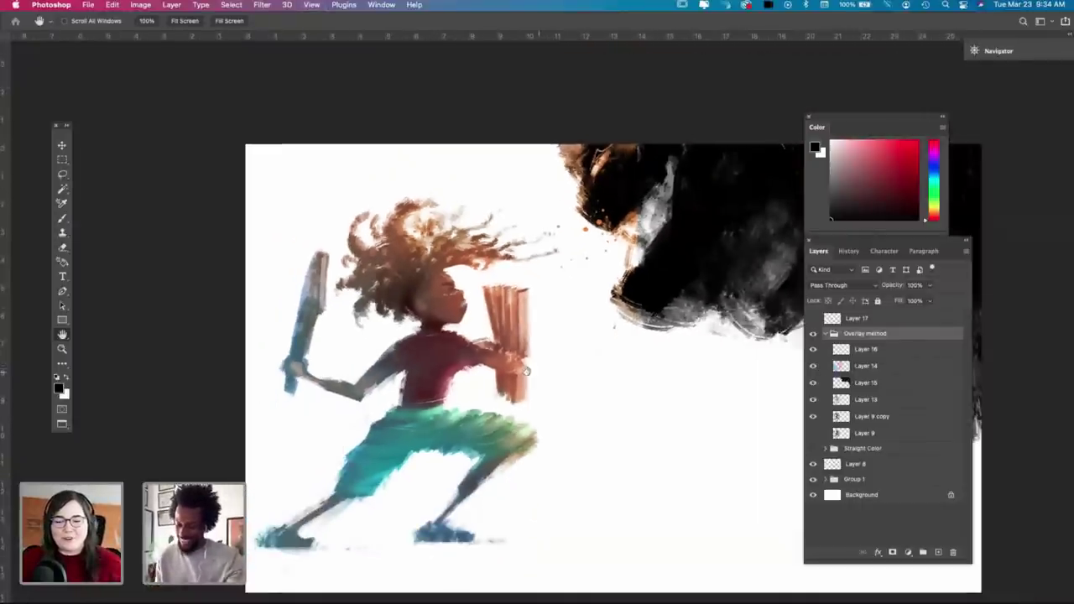
scroll(526, 371, "right", 5)
key("z")
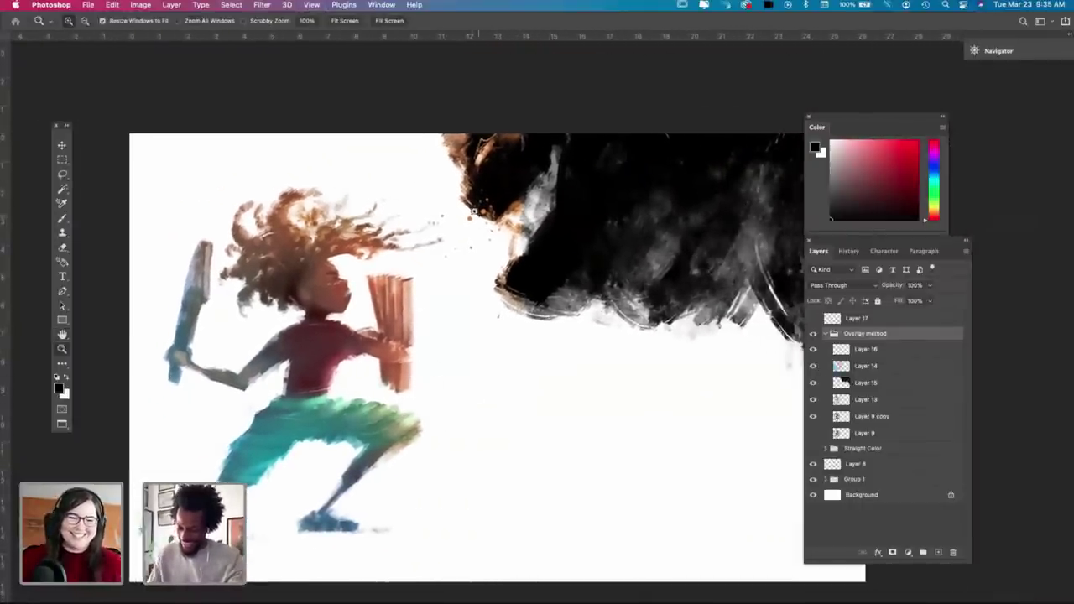
key("h")
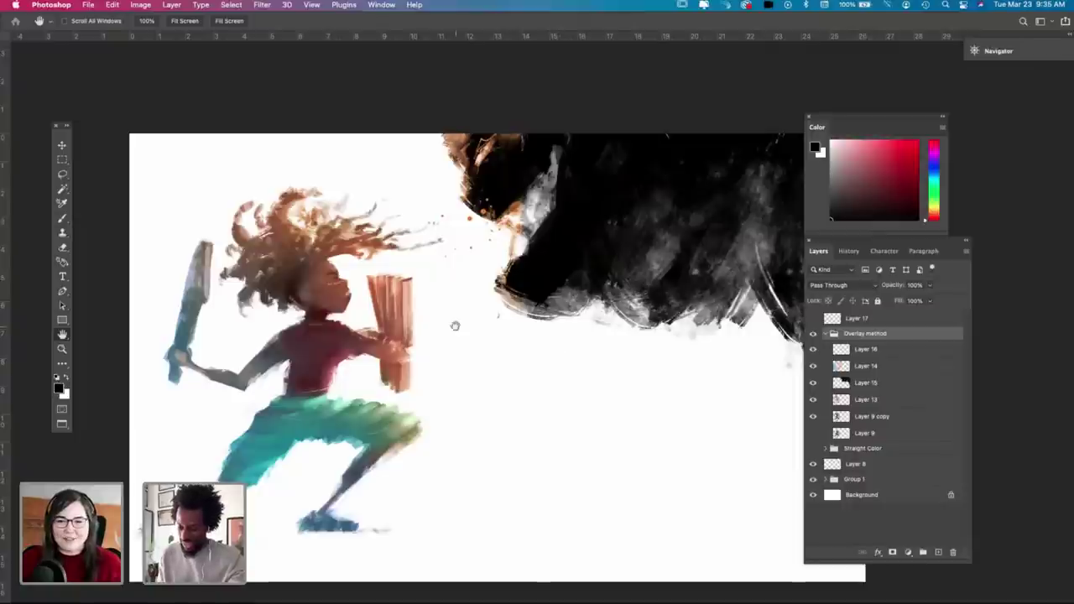
left_click_drag(455, 327, 468, 372)
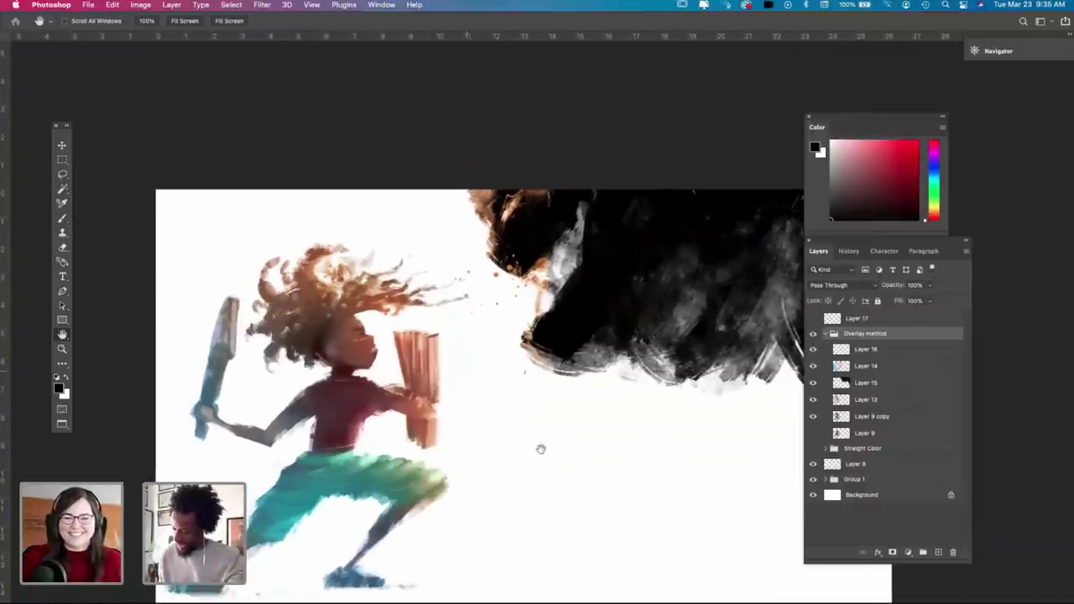
left_click_drag(517, 431, 524, 383)
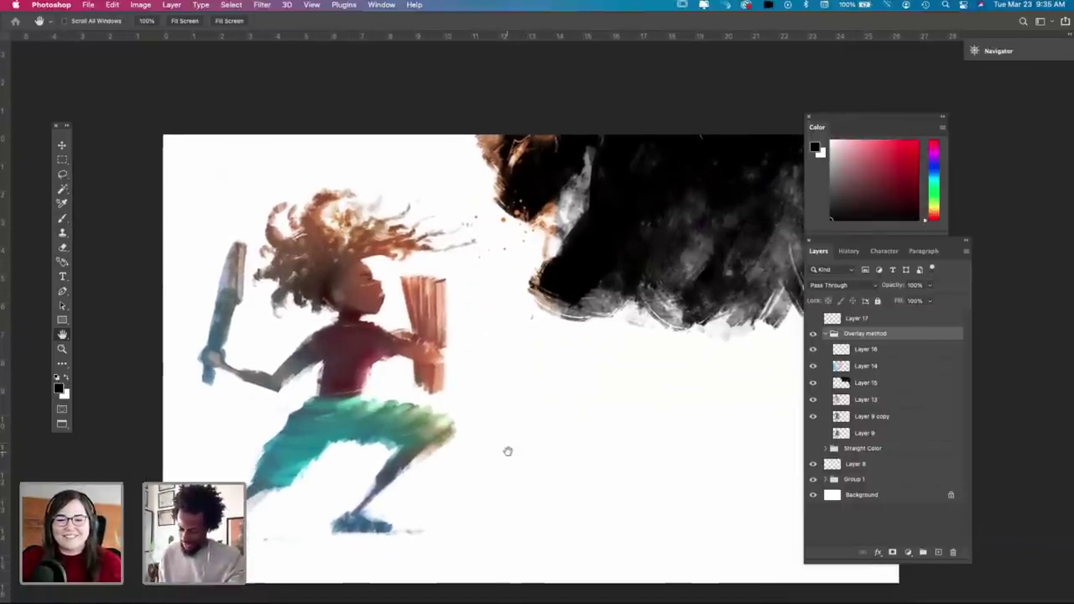
left_click_drag(509, 451, 478, 453)
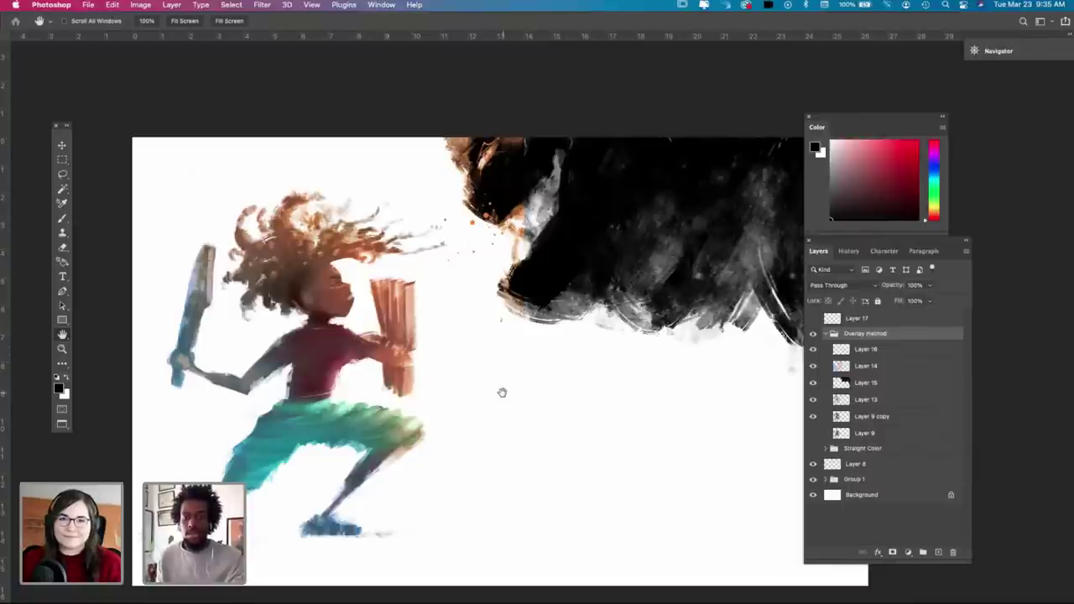
key("z")
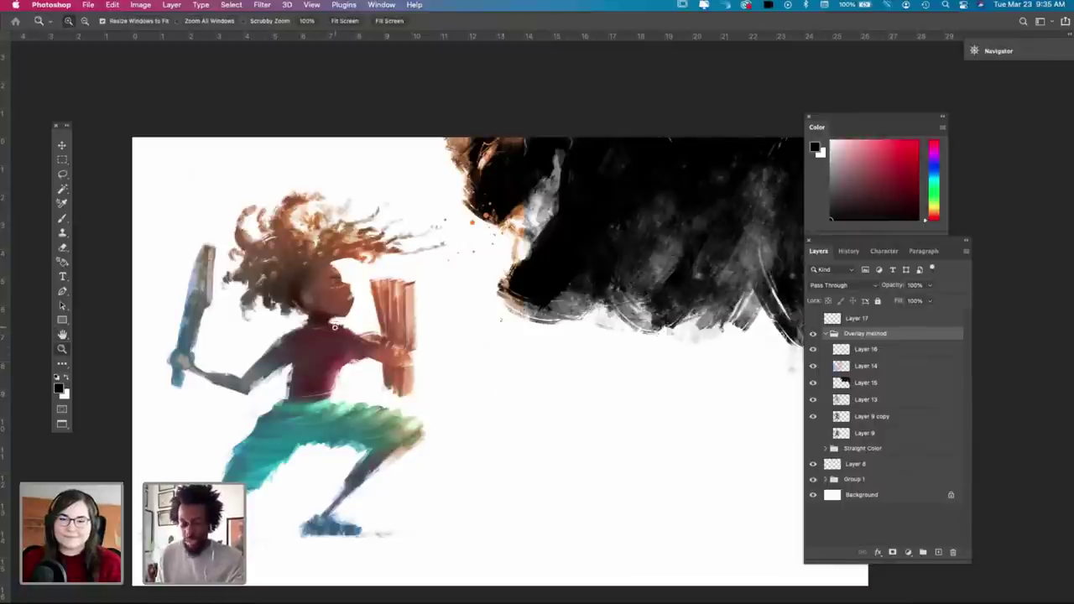
left_click(333, 330)
left_click(333, 330)
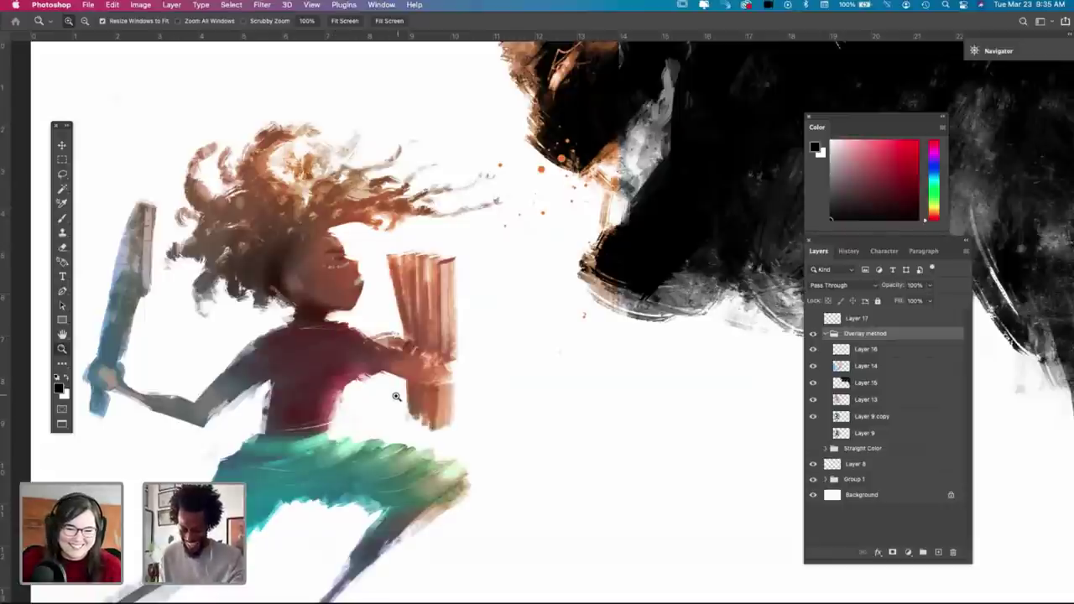
key("h")
left_click_drag(403, 409, 445, 409)
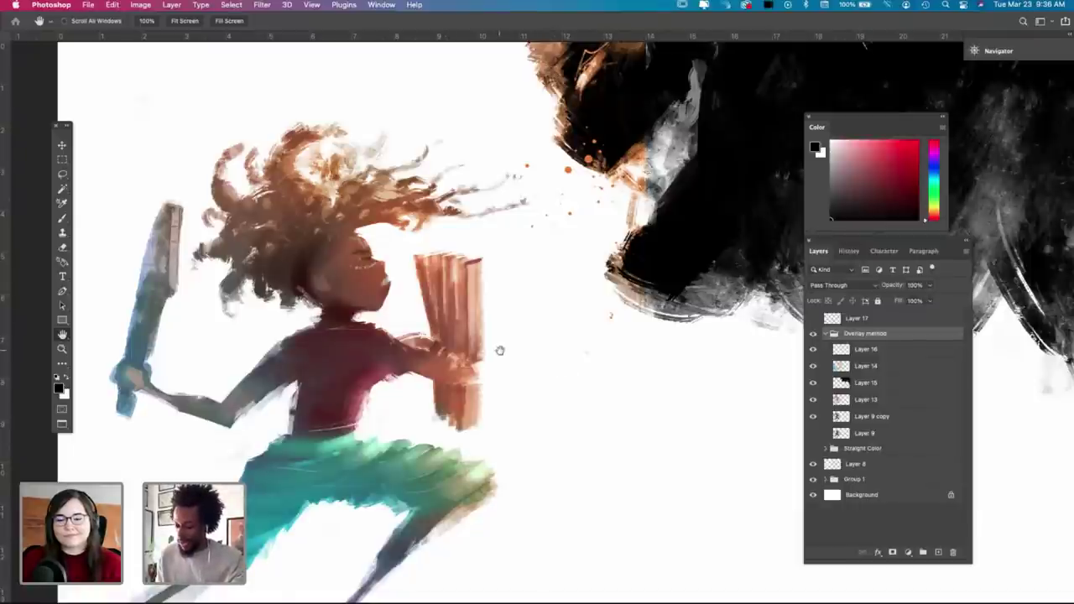
left_click_drag(499, 348, 528, 354)
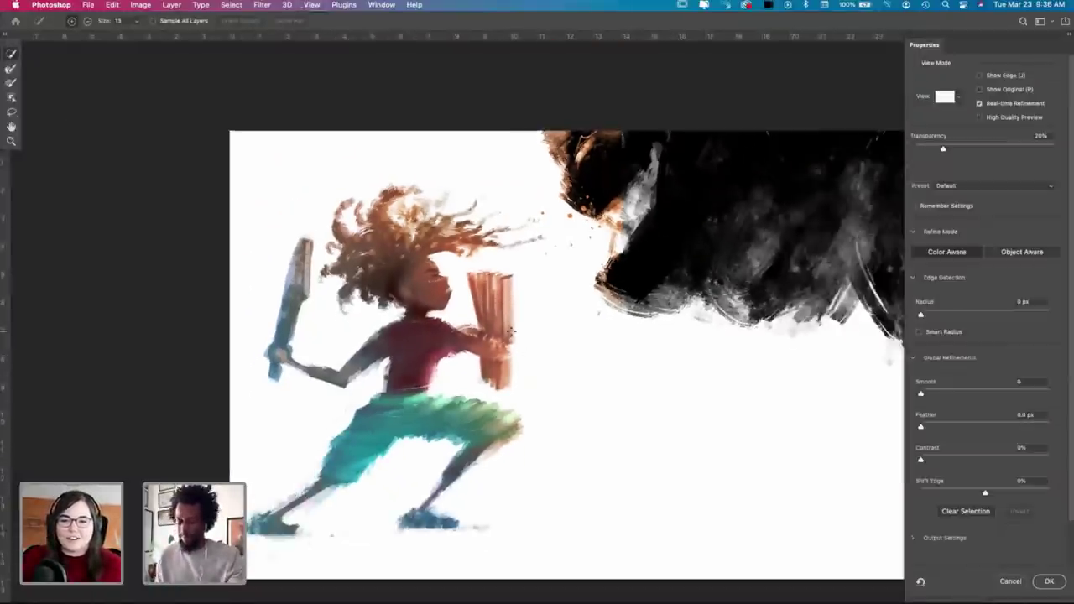
key("z")
left_click_drag(532, 373, 506, 377)
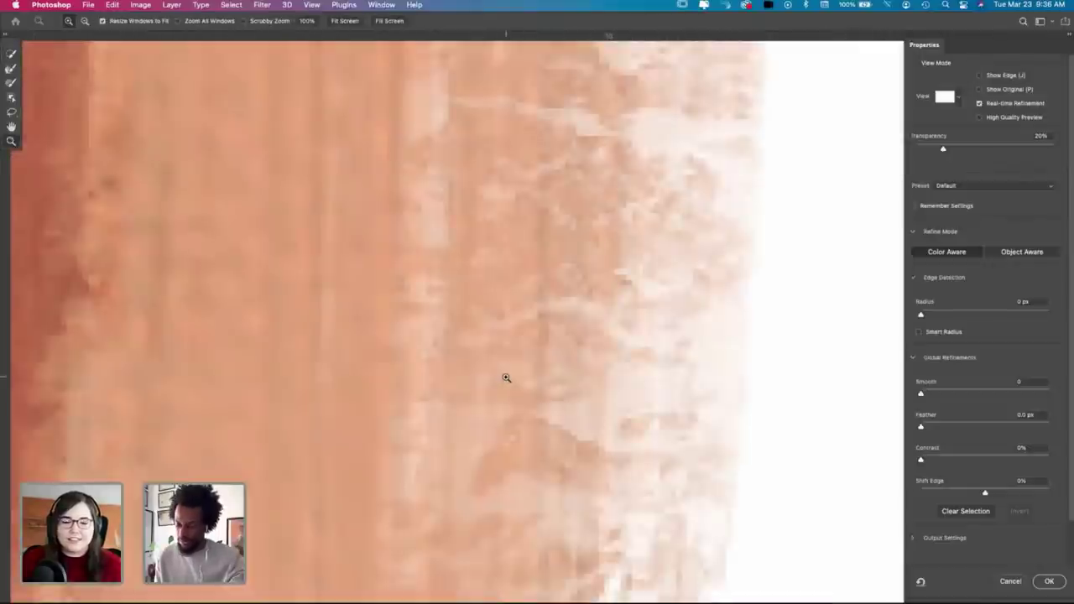
key("super+0")
key("space")
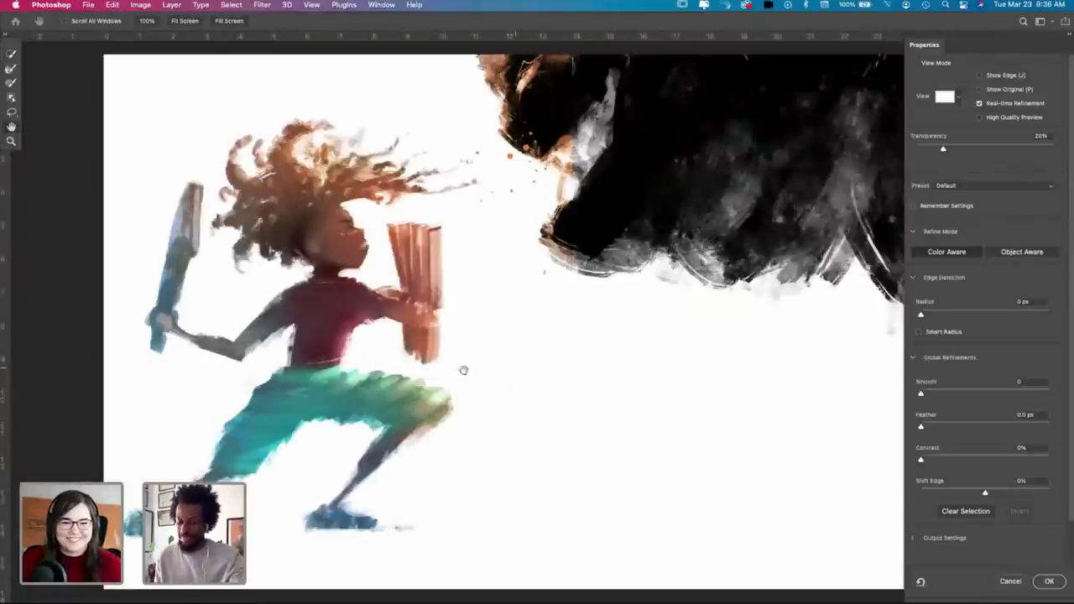
left_click_drag(609, 344, 515, 367)
scroll(515, 367, "left", 4)
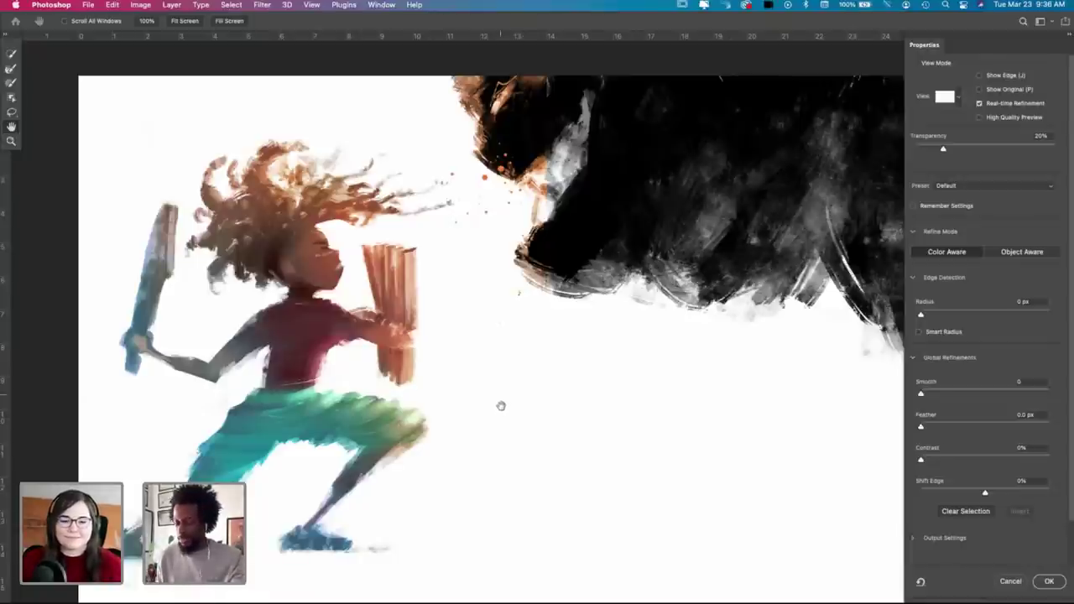
scroll(496, 404, "up", 2)
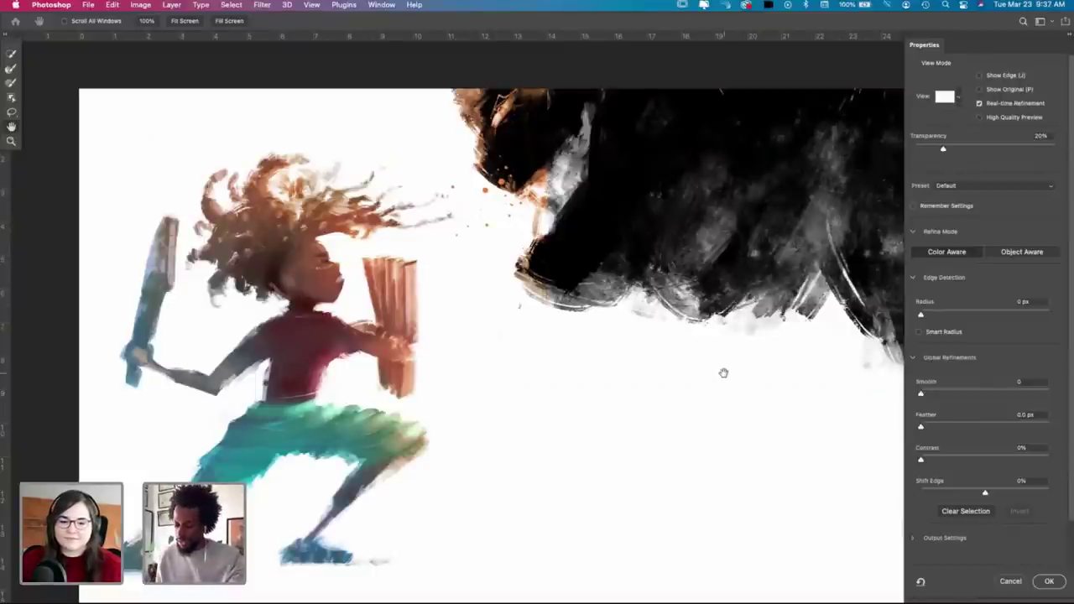
key("Escape")
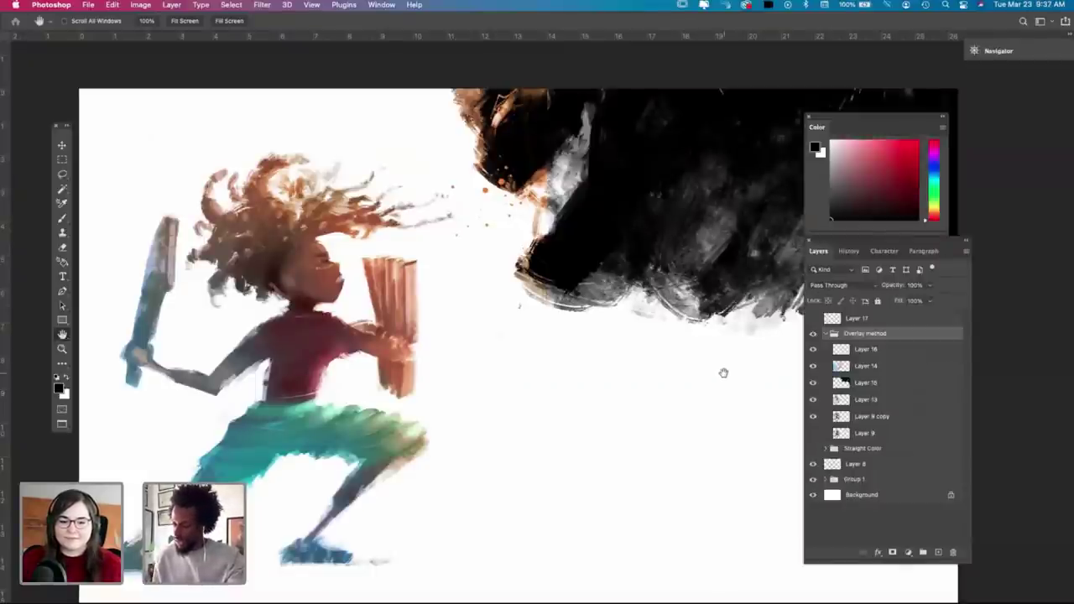
Step: Collapse and hide the Overlay method group, and show the empty Layer 17 for a blank canvas
left_click(824, 334)
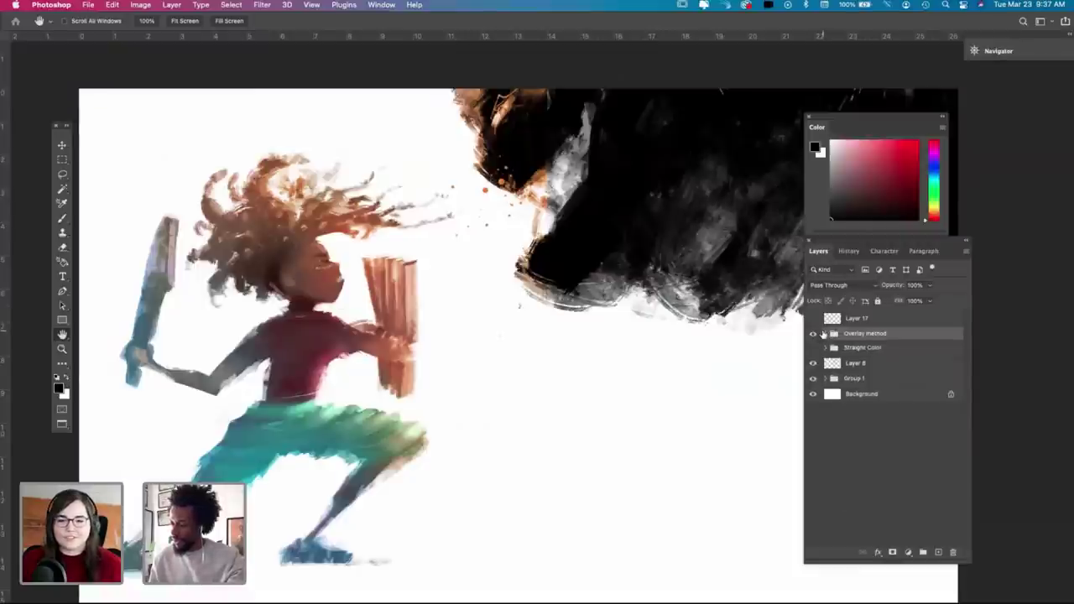
left_click(813, 335)
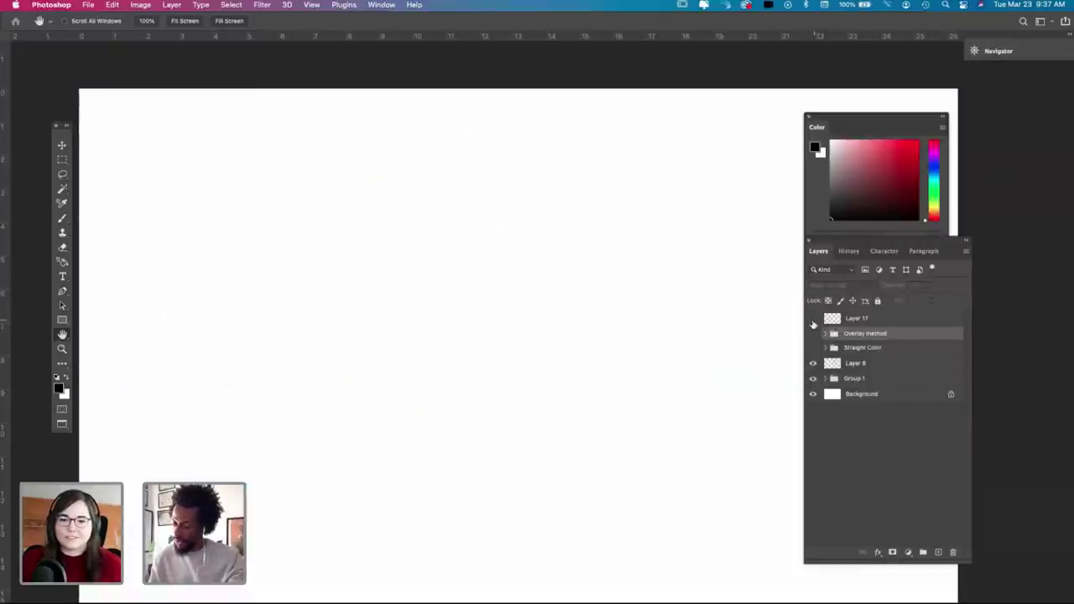
left_click(813, 318)
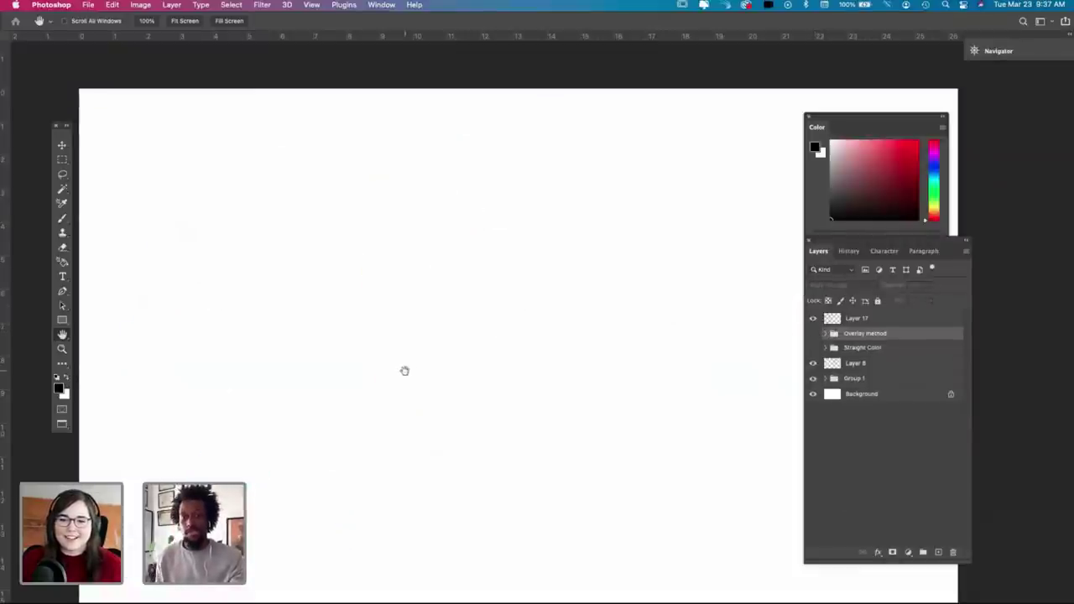
left_click_drag(406, 382, 404, 382)
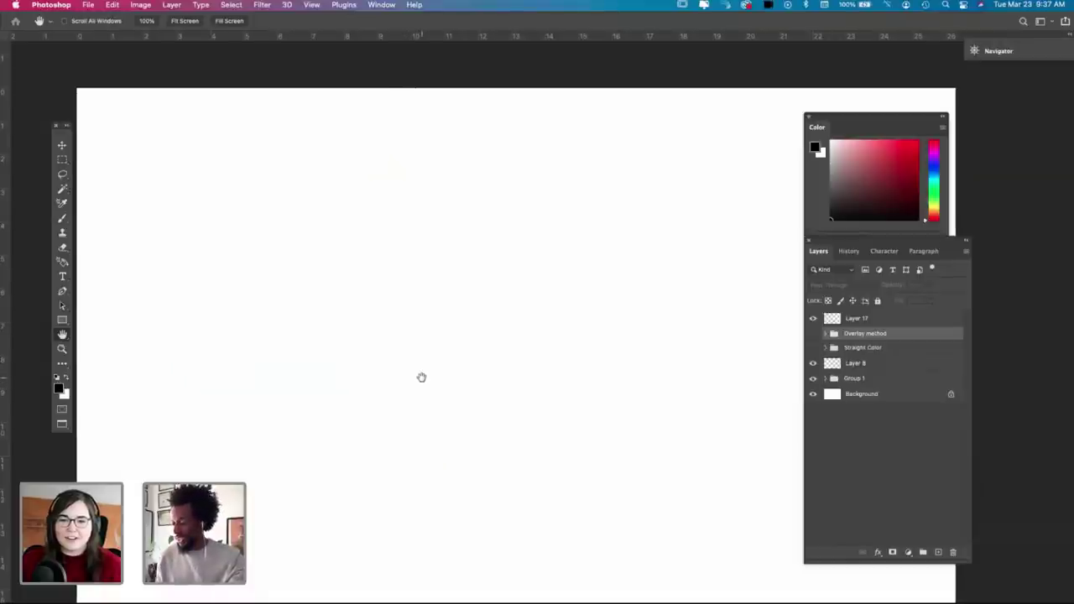
left_click_drag(388, 308, 344, 287)
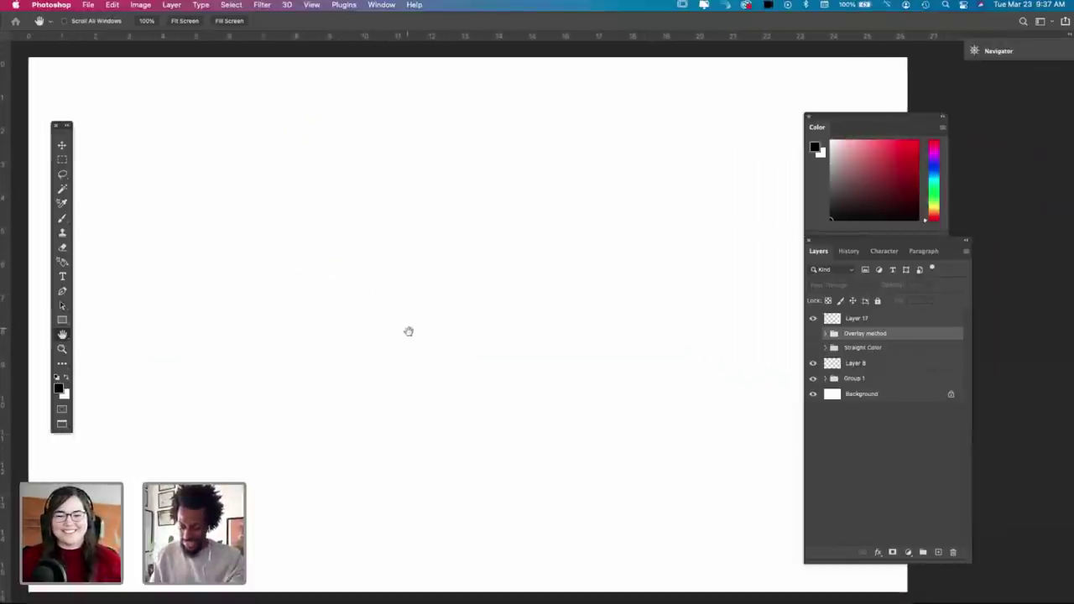
Step: Paint a dense black textured patch in the middle of Layer 17 with the 380 px Brush
key("b")
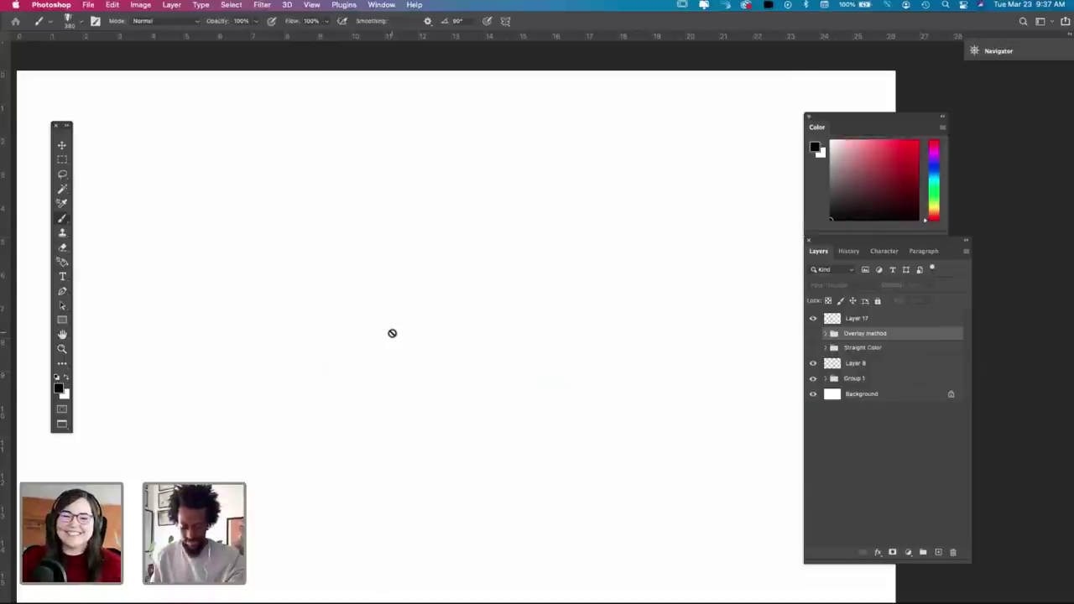
left_click(851, 319)
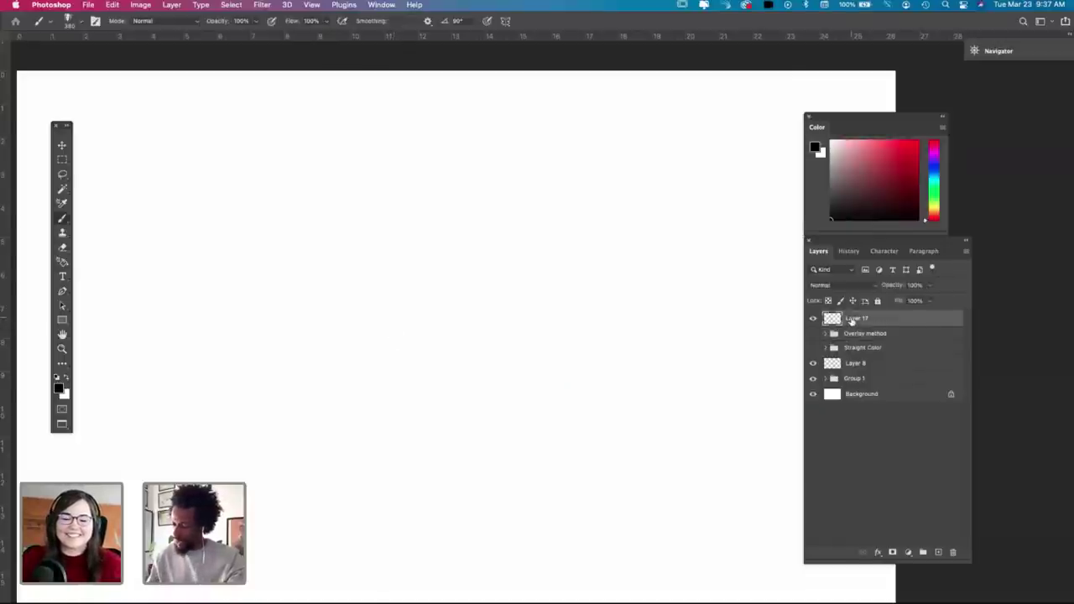
mouse_move(413, 299)
left_mouse_down()
mouse_move(436, 322)
mouse_move(442, 306)
mouse_move(496, 319)
mouse_move(407, 352)
mouse_move(395, 252)
mouse_move(360, 336)
left_mouse_up()
key("super+z")
mouse_move(403, 260)
left_mouse_down()
mouse_move(470, 281)
mouse_move(516, 348)
mouse_move(342, 273)
mouse_move(540, 335)
left_mouse_up()
Step: Choose the 150 px textured bristle brush preset, enlarge it, and paint looping black strokes over and around the patch
right_click(517, 331)
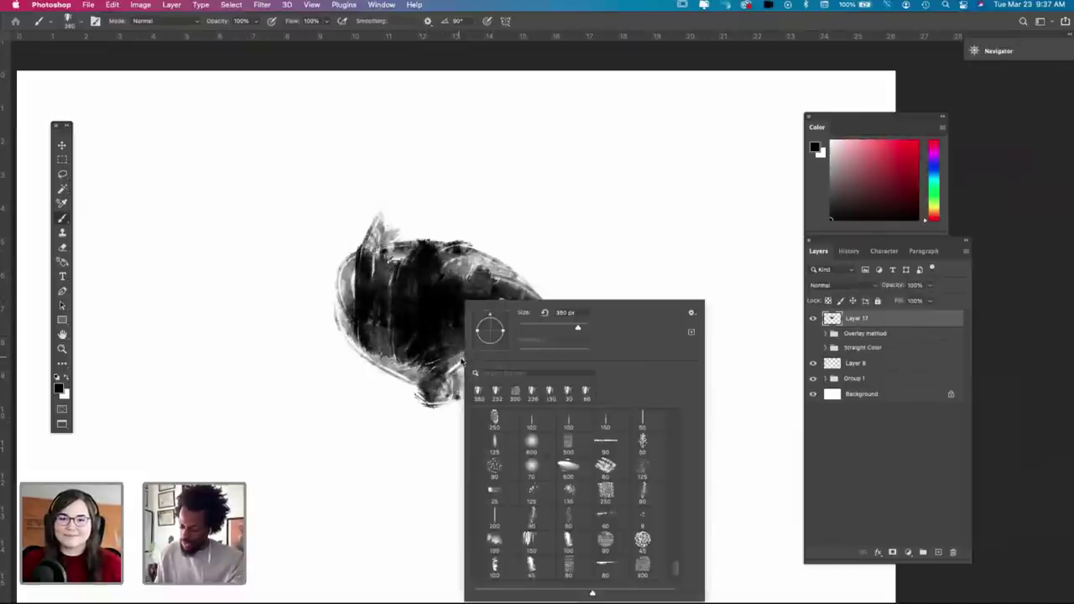
scroll(680, 564, "down", 3)
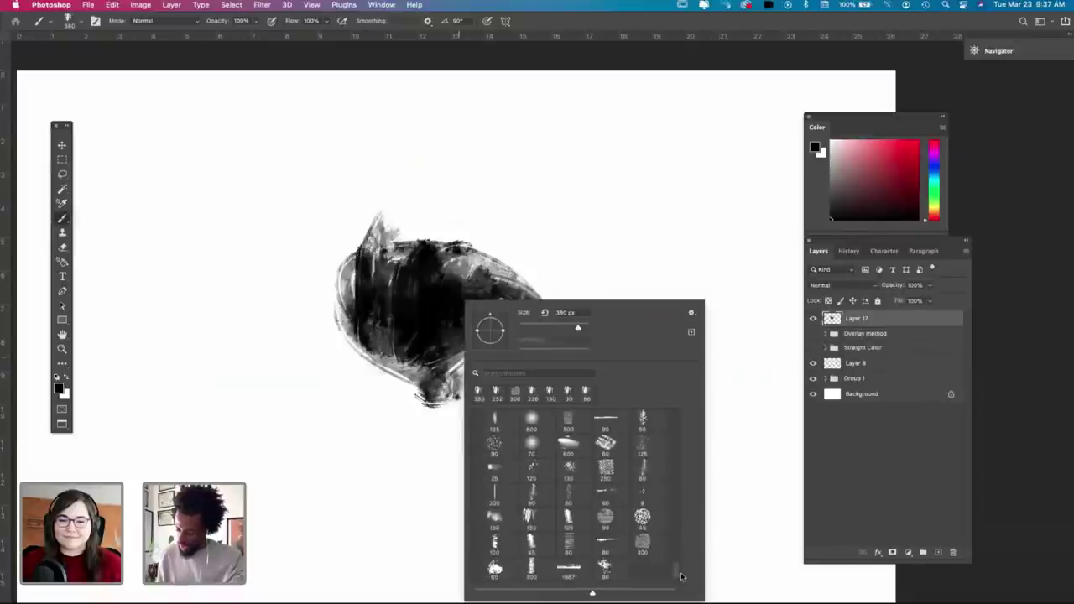
left_click(530, 502)
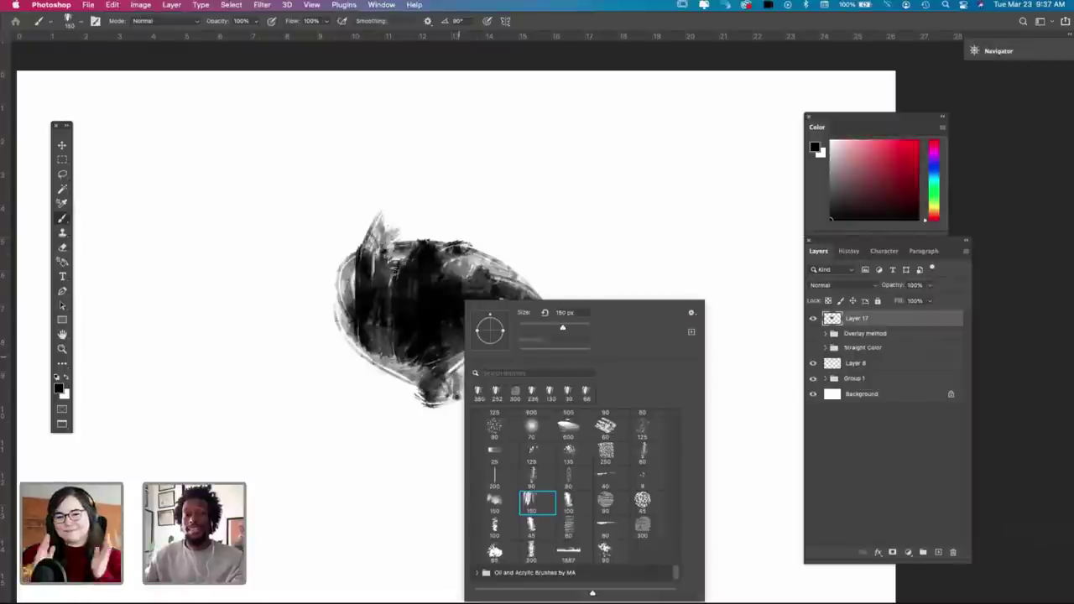
left_click(574, 325)
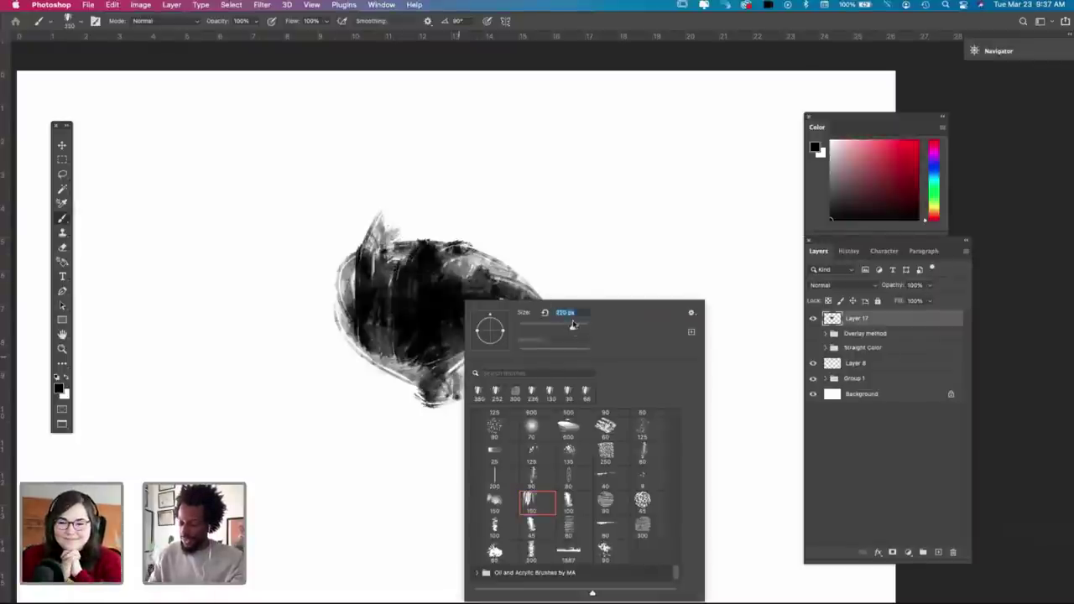
left_click(361, 329)
mouse_move(334, 304)
left_mouse_down()
mouse_move(393, 265)
mouse_move(346, 329)
mouse_move(487, 252)
mouse_move(503, 256)
left_mouse_up()
mouse_move(325, 247)
left_mouse_down()
mouse_move(476, 372)
mouse_move(403, 182)
left_mouse_up()
Step: Choose the flat 600 px brush preset and paint broad, grainy grey loops around the black strokes on Layer 17
right_click(456, 243)
double_click(558, 369)
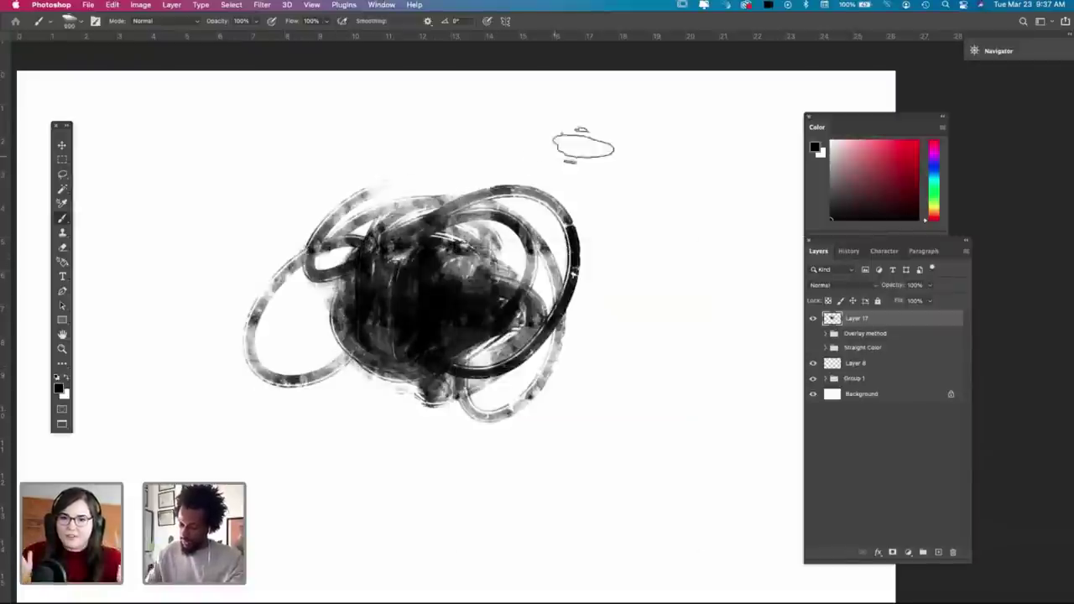
mouse_move(587, 143)
left_mouse_down()
mouse_move(683, 271)
mouse_move(480, 444)
mouse_move(532, 285)
mouse_move(575, 278)
mouse_move(532, 175)
left_mouse_up()
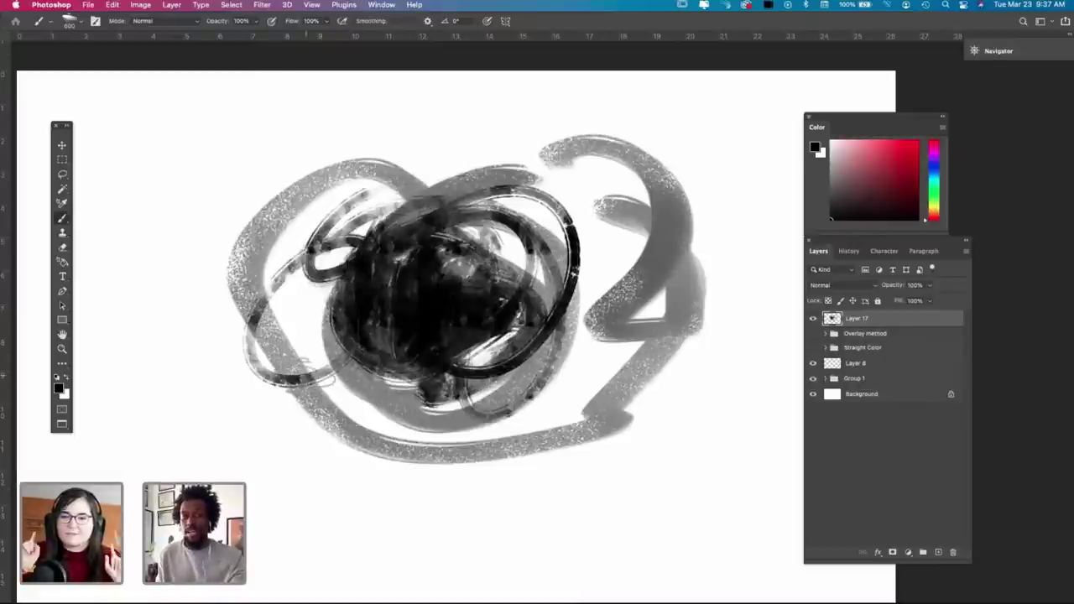
key("]")
key("]")
key("]")
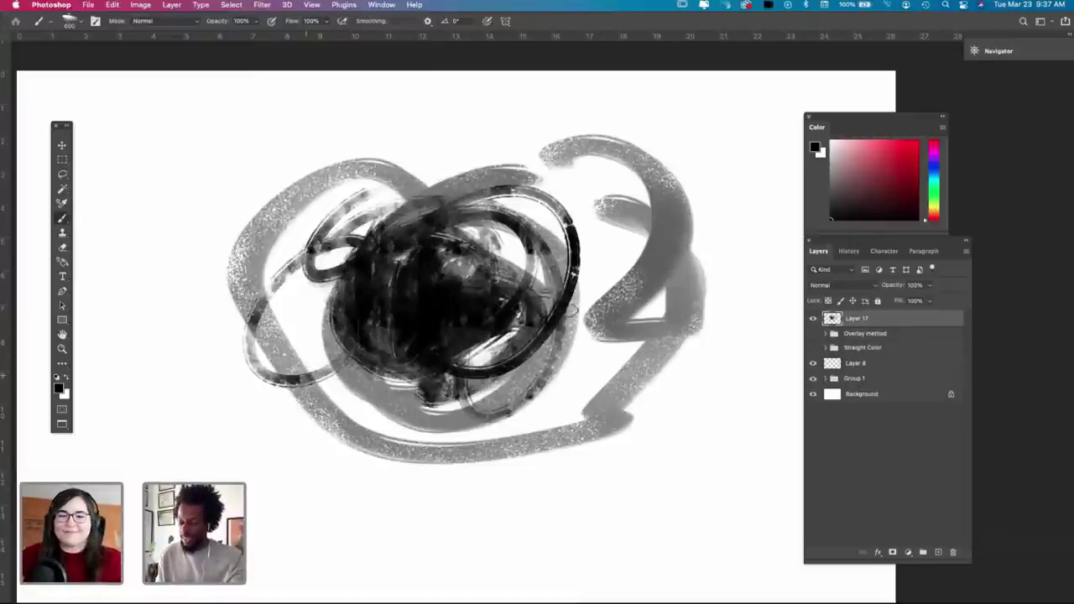
mouse_move(554, 366)
left_mouse_down()
mouse_move(591, 191)
mouse_move(535, 363)
left_mouse_up()
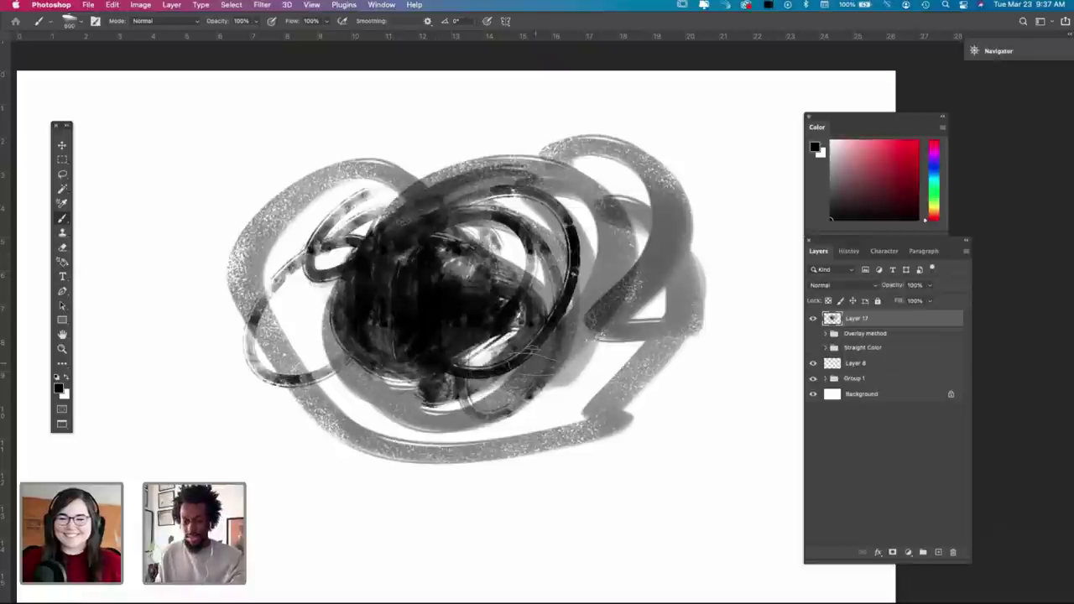
Step: Delete the scribbled Layer 17 and add a new blank layer above the Overlay method group for brush tests
key("e")
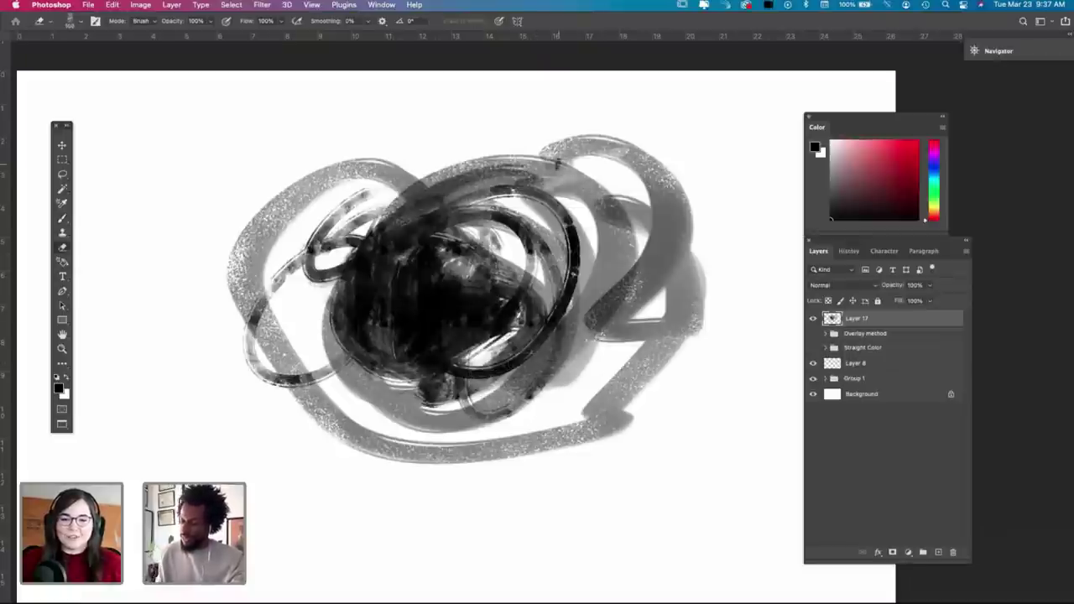
left_click(953, 552)
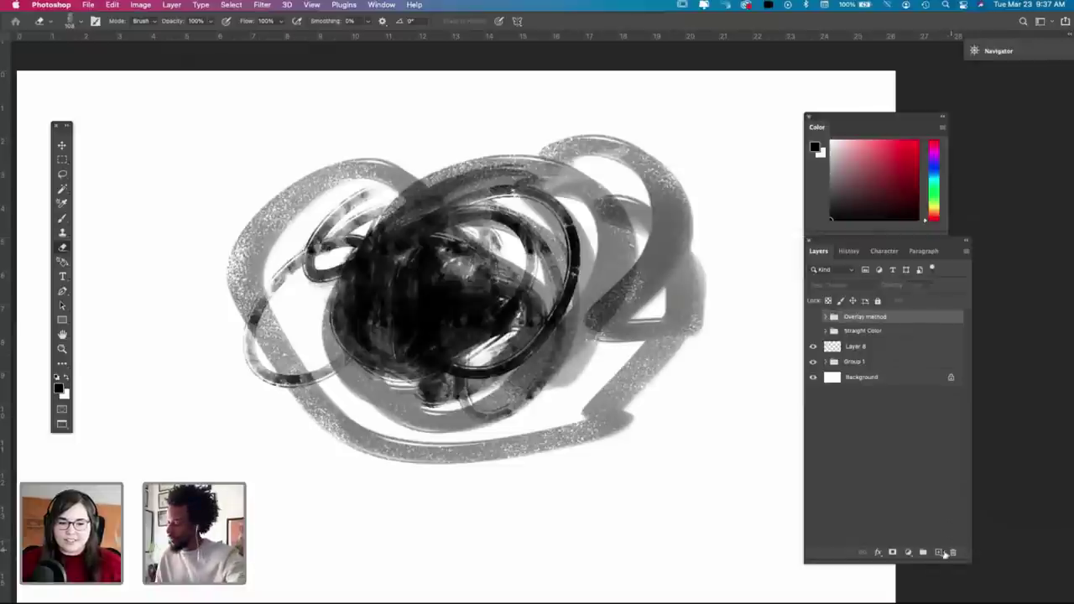
left_click(939, 553)
key("b")
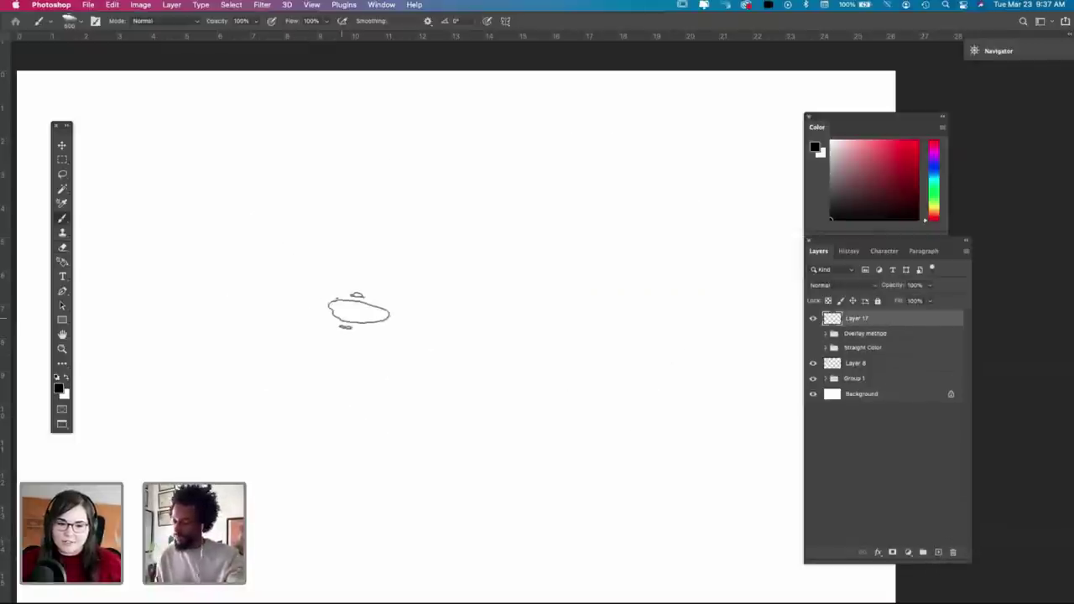
Step: Try the 125 px textured brush preset, enlarged to 476 px, with several short black and grey strokes on the blank layer
right_click(385, 321)
left_click(477, 451)
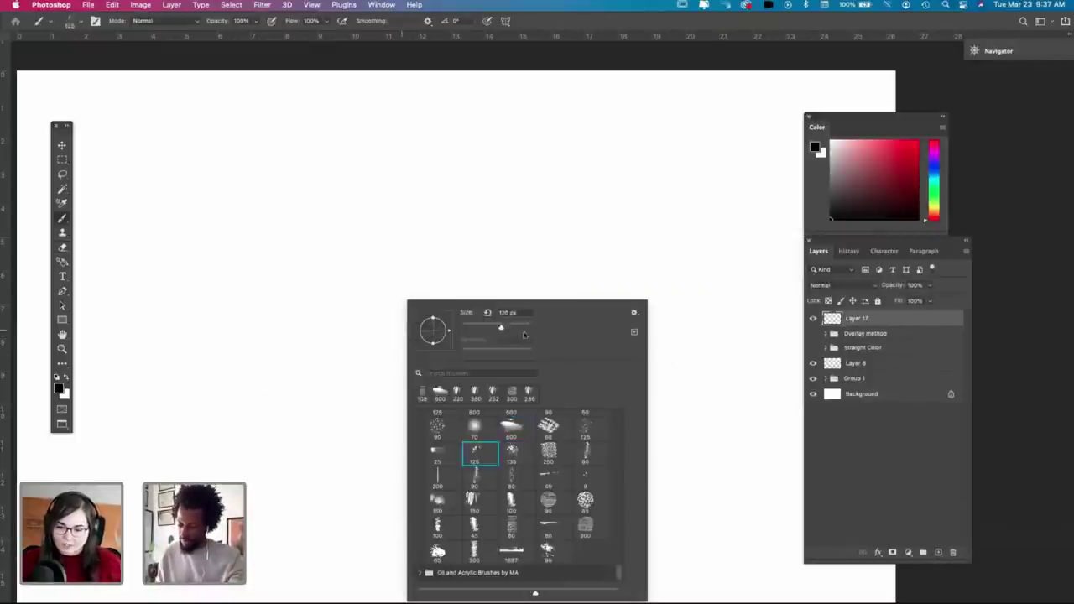
left_click(525, 328)
mouse_move(438, 238)
left_mouse_down()
mouse_move(484, 238)
mouse_move(416, 237)
mouse_move(401, 223)
mouse_move(386, 233)
mouse_move(404, 253)
mouse_move(435, 222)
mouse_move(449, 264)
mouse_move(470, 252)
mouse_move(513, 277)
mouse_move(525, 297)
left_mouse_up()
mouse_move(411, 270)
left_mouse_down()
mouse_move(458, 287)
mouse_move(420, 309)
left_mouse_up()
left_click_drag(515, 342, 503, 392)
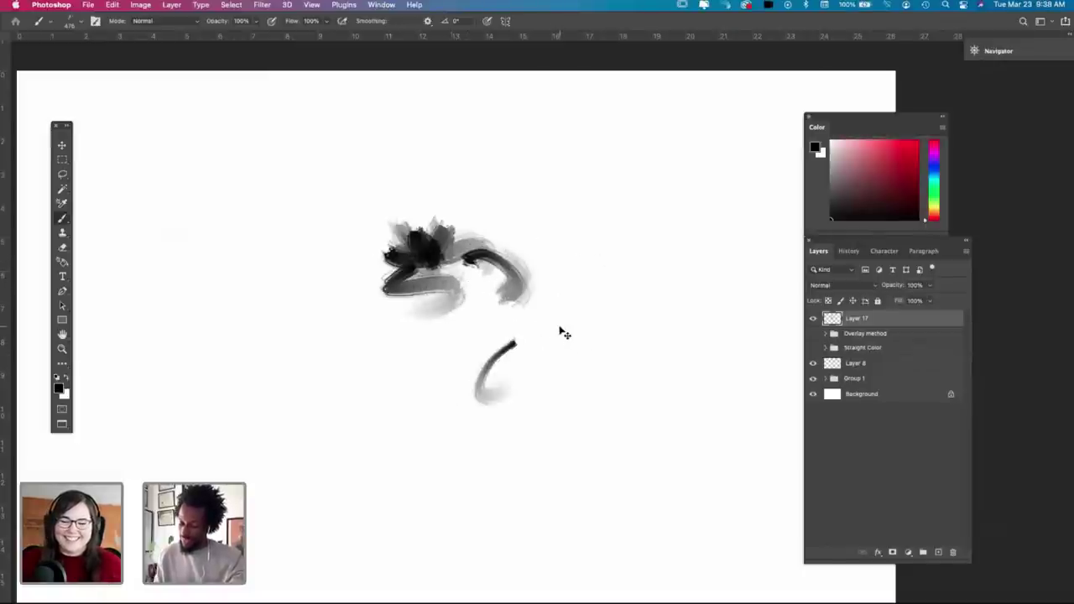
Step: Undo all the strokes made with the 476 px textured brush so far
key("super+z")
key("super+z")
key("super+z")
key("super+z")
key("super+z")
key("super+z")
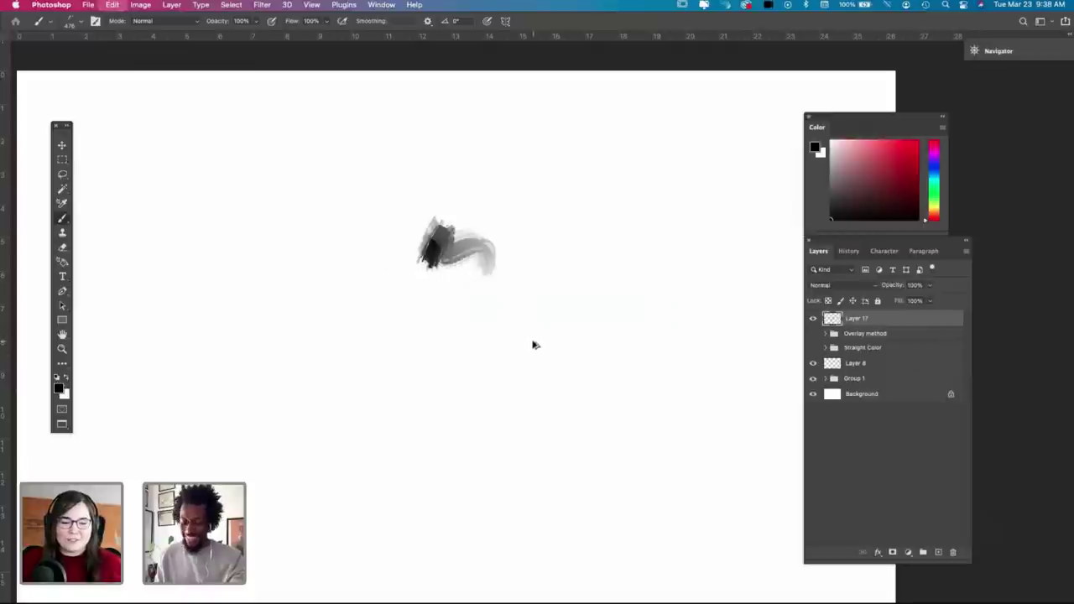
left_click_drag(532, 342, 527, 343)
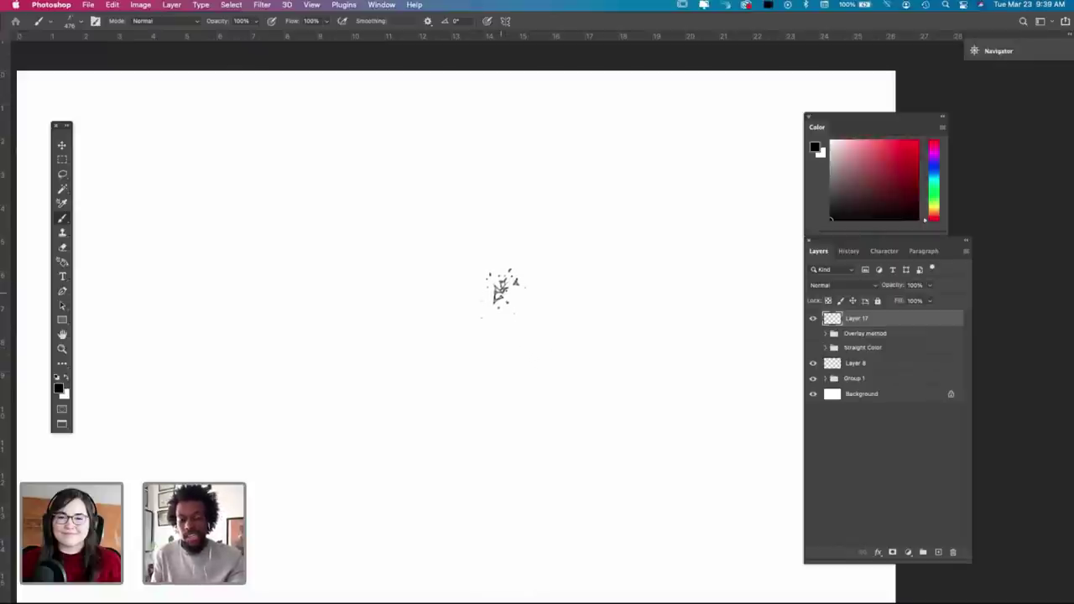
Step: Choose the 150 px bristle brush preset and enlarge it to about 390 px
right_click(509, 284)
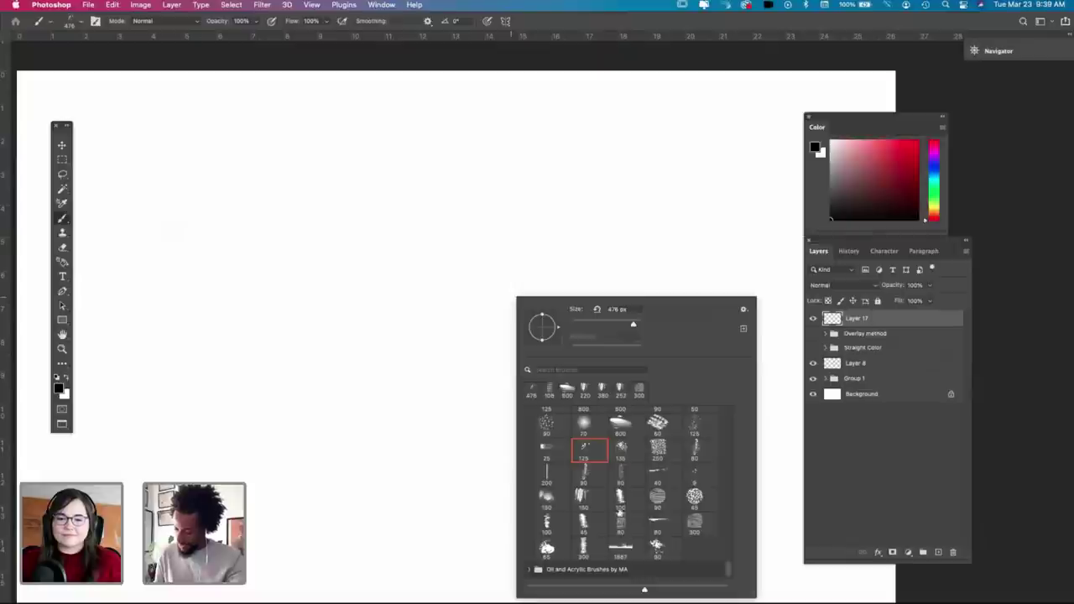
left_click(602, 494)
left_click(630, 325)
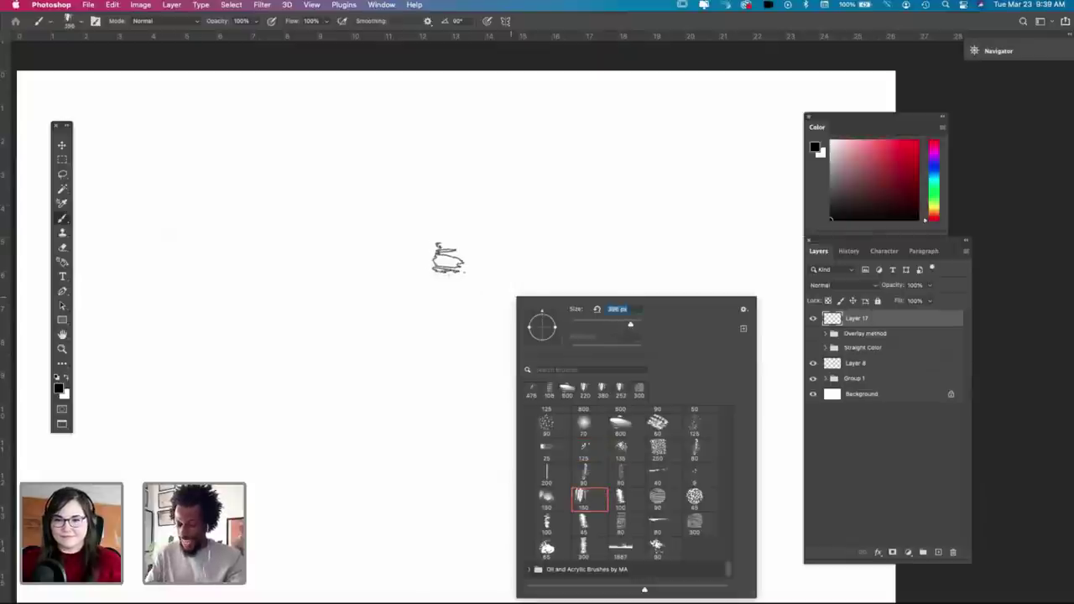
left_click(449, 259)
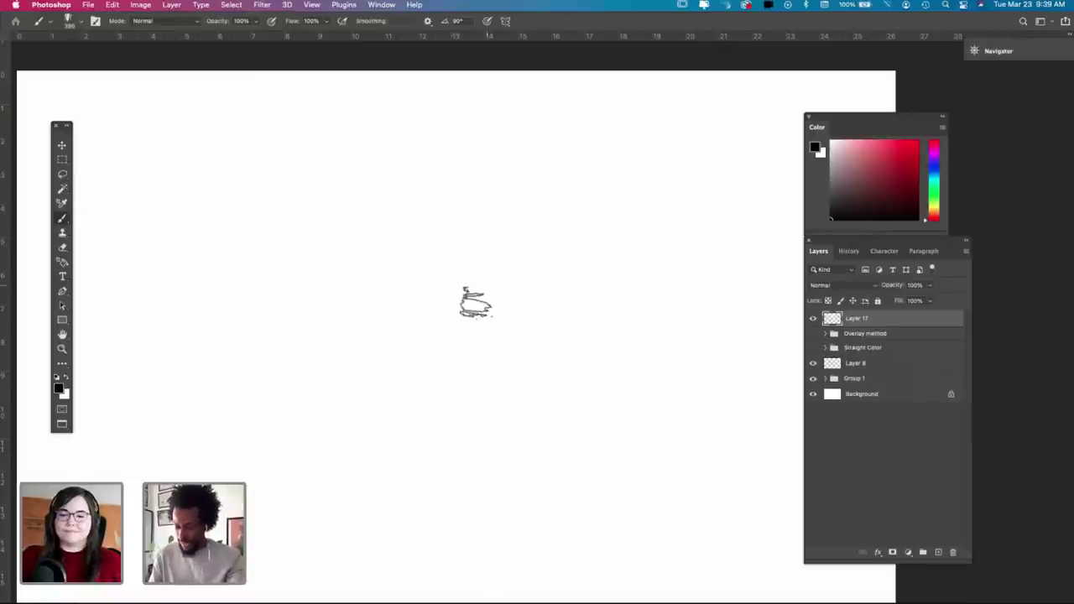
Step: Try a few short bristle strokes near the middle of Layer 17, undoing each one
mouse_move(432, 280)
left_mouse_down()
mouse_move(462, 278)
mouse_move(443, 300)
mouse_move(472, 254)
left_mouse_up()
key("super+z")
mouse_move(430, 299)
left_mouse_down()
mouse_move(440, 258)
mouse_move(439, 282)
mouse_move(421, 289)
mouse_move(442, 315)
mouse_move(446, 293)
mouse_move(436, 336)
mouse_move(468, 264)
mouse_move(448, 302)
mouse_move(479, 321)
mouse_move(502, 309)
mouse_move(458, 273)
mouse_move(433, 290)
left_mouse_up()
key("super+z")
key("super+z")
mouse_move(369, 243)
left_mouse_down()
mouse_move(377, 168)
mouse_move(369, 260)
mouse_move(445, 347)
mouse_move(395, 168)
mouse_move(486, 218)
mouse_move(489, 263)
left_mouse_up()
key("super+z")
Step: Paint a tree-like figure of wide black bristle strokes, with branches spreading above and below a thick trunk
mouse_move(595, 99)
left_mouse_down()
mouse_move(431, 348)
mouse_move(503, 416)
left_mouse_up()
mouse_move(416, 277)
left_mouse_down()
mouse_move(331, 173)
mouse_move(470, 472)
left_mouse_up()
mouse_move(466, 99)
left_mouse_down()
mouse_move(437, 294)
mouse_move(474, 445)
mouse_move(522, 457)
left_mouse_up()
left_click_drag(479, 378, 587, 483)
left_click_drag(425, 369, 403, 378)
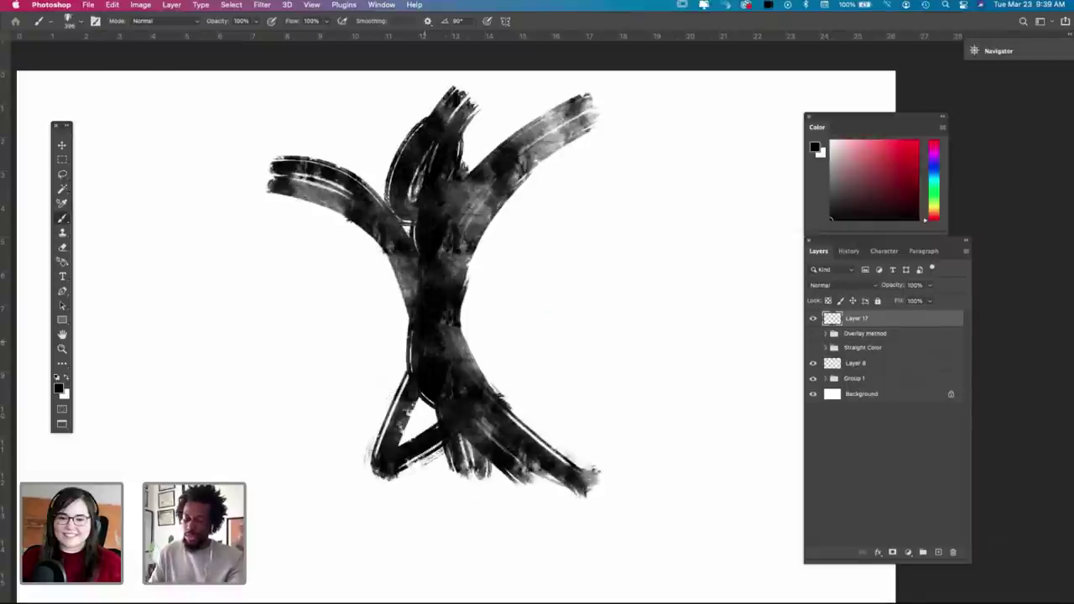
mouse_move(453, 269)
left_mouse_down()
mouse_move(273, 493)
mouse_move(407, 244)
mouse_move(421, 404)
left_mouse_up()
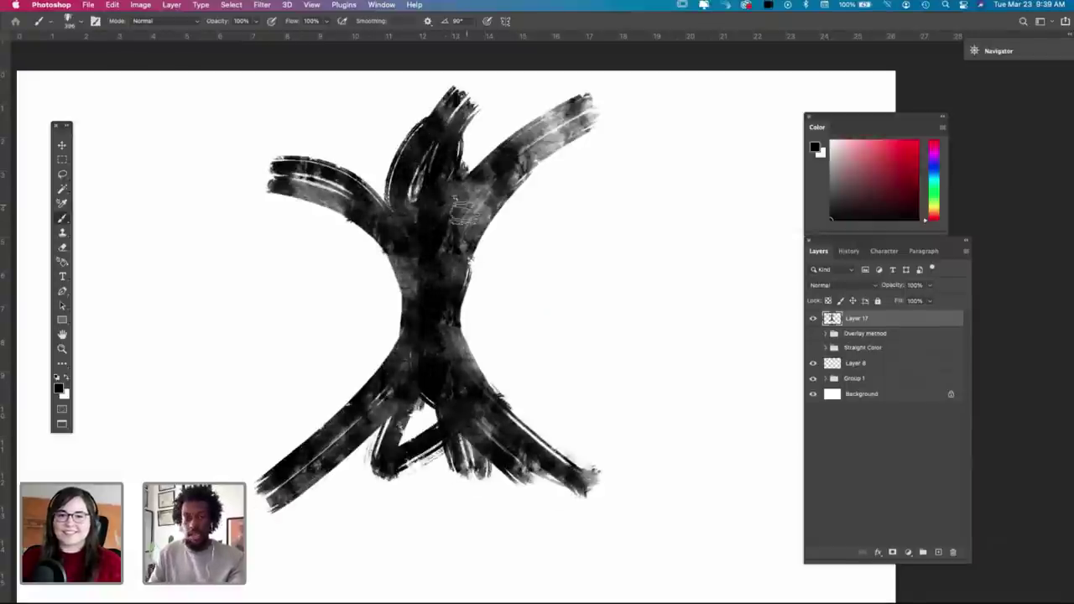
Step: Clear the tree-like figure from Layer 17, try one more bristle stroke, and clear that as well
key("super+a")
key("Delete")
mouse_move(361, 180)
left_mouse_down()
mouse_move(343, 271)
mouse_move(570, 268)
mouse_move(495, 199)
mouse_move(470, 336)
left_mouse_up()
key("super+a")
key("Delete")
Step: Try long overlapping black loops across the upper middle of Layer 17, and undo them
mouse_move(357, 268)
left_mouse_down()
mouse_move(403, 168)
mouse_move(547, 209)
left_mouse_up()
mouse_move(557, 256)
left_mouse_down()
mouse_move(479, 192)
mouse_move(456, 227)
mouse_move(437, 212)
mouse_move(553, 270)
left_mouse_up()
left_click_drag(504, 293, 287, 244)
left_click_drag(528, 252, 309, 250)
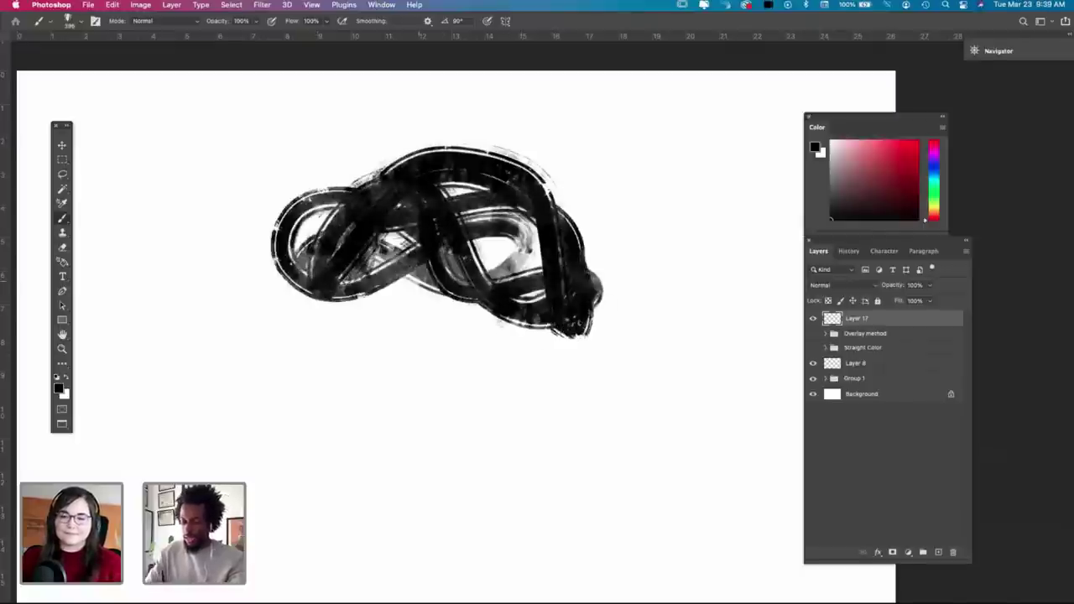
key("super+z")
mouse_move(411, 239)
left_mouse_down()
mouse_move(537, 260)
mouse_move(382, 242)
mouse_move(417, 325)
mouse_move(507, 270)
mouse_move(329, 225)
mouse_move(551, 285)
mouse_move(430, 276)
mouse_move(385, 217)
left_mouse_up()
key("super+z")
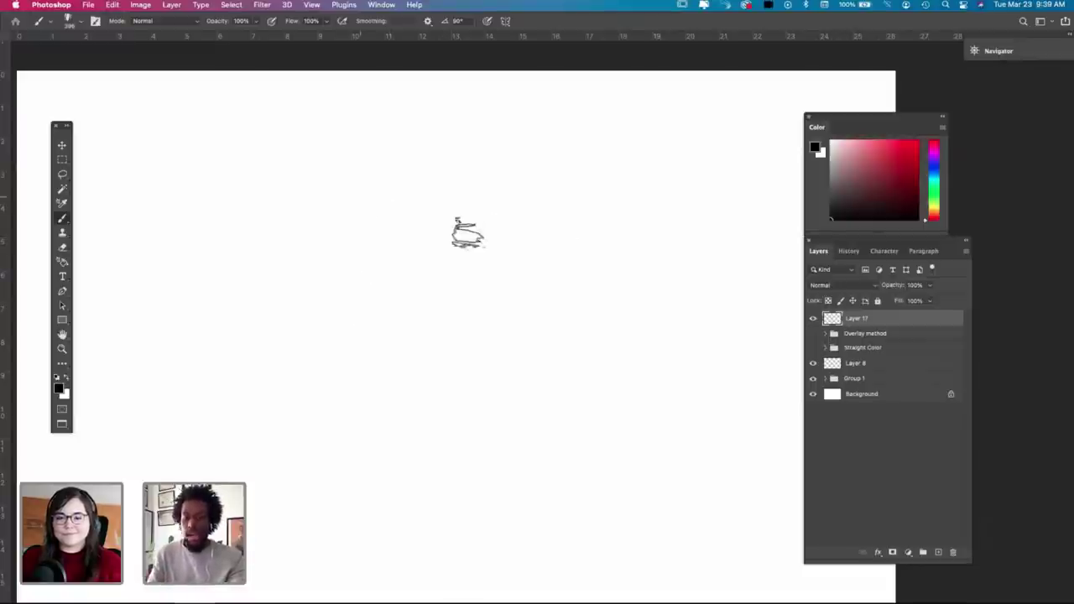
Step: Try a curved V-shaped stroke and a dense slanted black patch on Layer 17, undoing each one
mouse_move(356, 215)
left_mouse_down()
mouse_move(427, 269)
mouse_move(491, 340)
mouse_move(520, 126)
mouse_move(544, 158)
mouse_move(538, 145)
left_mouse_up()
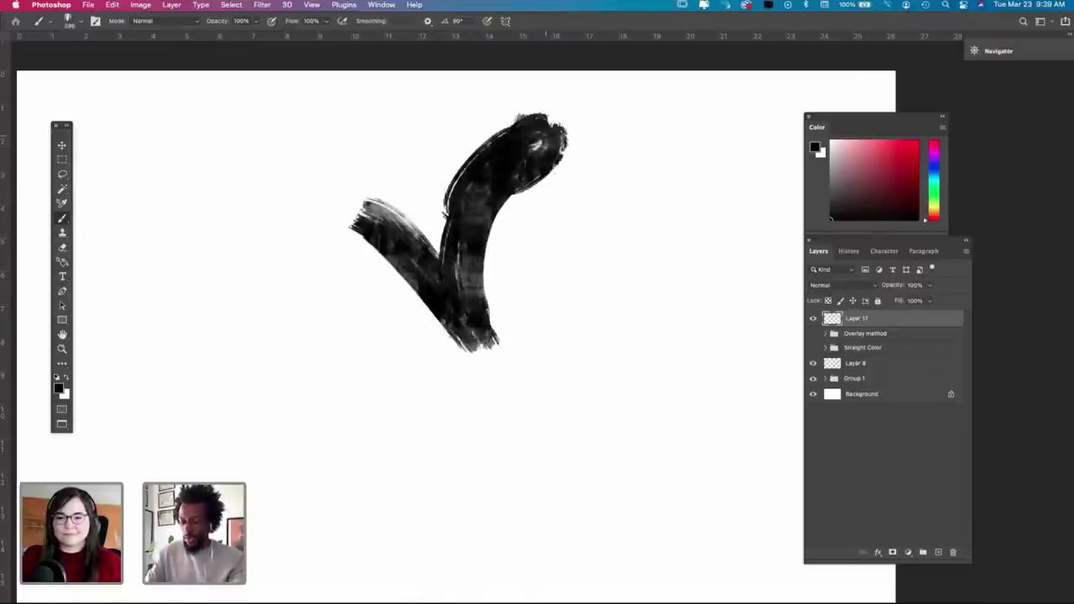
key("ctrl+z")
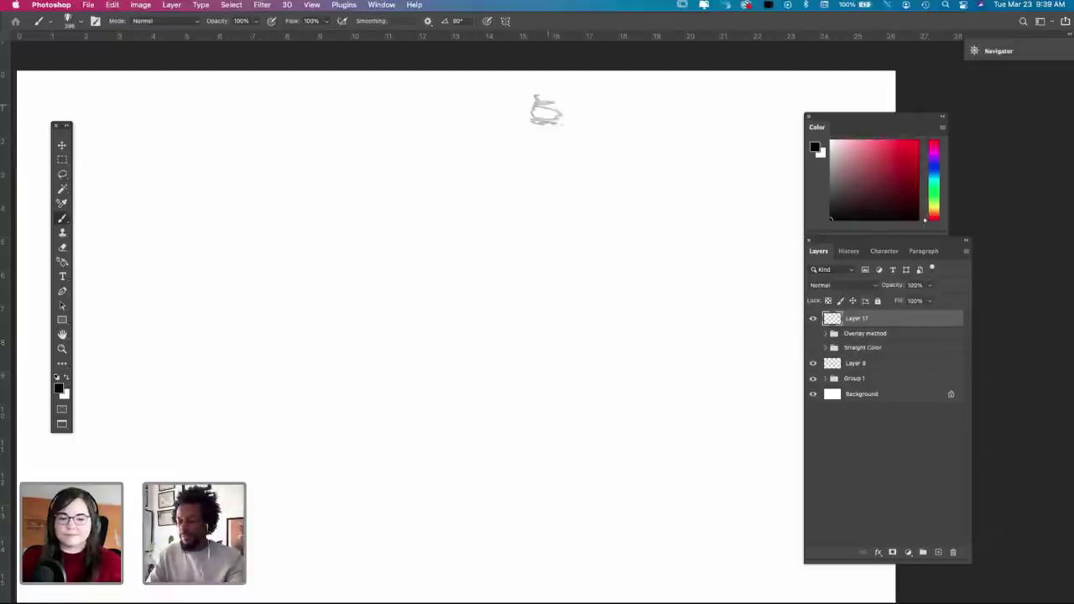
mouse_move(527, 168)
left_mouse_down()
mouse_move(451, 208)
mouse_move(357, 271)
left_mouse_up()
mouse_move(391, 207)
left_mouse_down()
mouse_move(491, 243)
mouse_move(470, 214)
mouse_move(464, 172)
mouse_move(466, 272)
mouse_move(378, 275)
mouse_move(445, 239)
mouse_move(512, 151)
left_mouse_up()
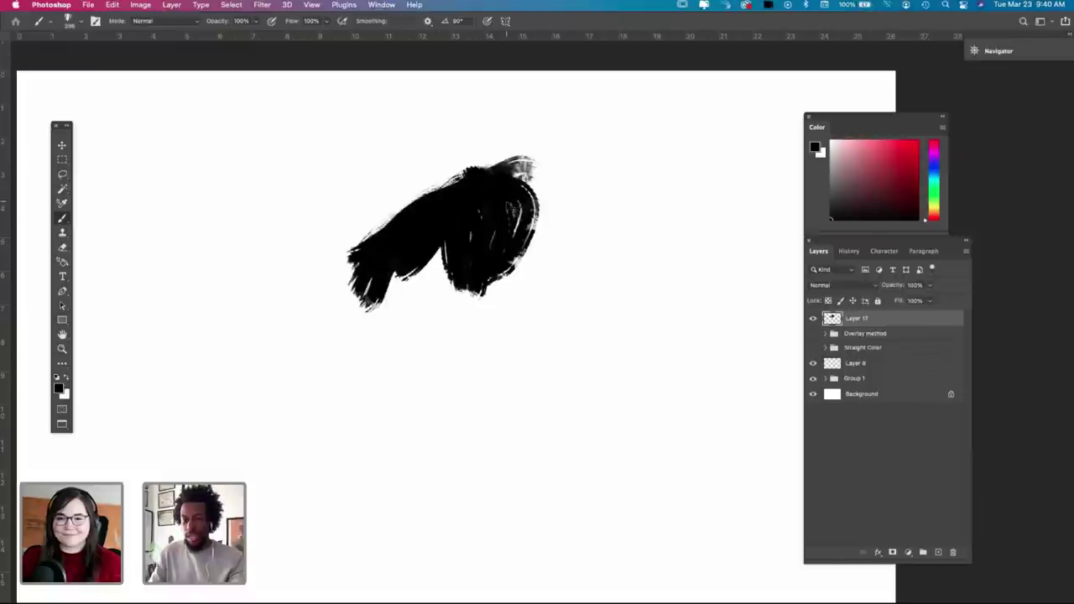
key("super+z")
Step: Paint a solid black oval in the middle of Layer 17 with the bristle brush, undoing the misshapen extensions around its edge
mouse_move(396, 268)
left_mouse_down()
mouse_move(420, 243)
mouse_move(459, 323)
mouse_move(457, 335)
mouse_move(421, 342)
mouse_move(490, 290)
mouse_move(495, 261)
mouse_move(352, 268)
mouse_move(370, 191)
mouse_move(344, 252)
mouse_move(472, 361)
mouse_move(513, 306)
left_mouse_up()
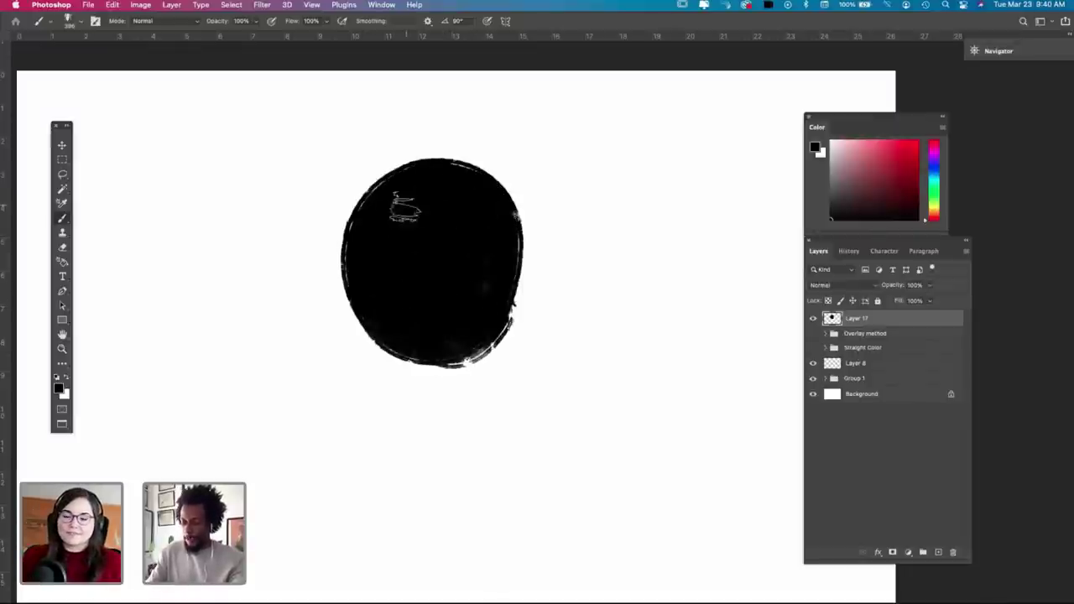
mouse_move(405, 205)
left_mouse_down()
mouse_move(355, 259)
mouse_move(444, 316)
mouse_move(336, 355)
mouse_move(453, 203)
mouse_move(442, 338)
mouse_move(356, 224)
mouse_move(340, 330)
mouse_move(504, 352)
mouse_move(351, 244)
mouse_move(519, 369)
mouse_move(309, 295)
mouse_move(391, 353)
mouse_move(469, 186)
mouse_move(423, 193)
mouse_move(310, 333)
mouse_move(431, 173)
mouse_move(456, 252)
mouse_move(432, 348)
mouse_move(519, 275)
mouse_move(470, 382)
mouse_move(520, 350)
mouse_move(522, 324)
mouse_move(327, 378)
mouse_move(411, 142)
mouse_move(348, 364)
mouse_move(304, 361)
left_mouse_up()
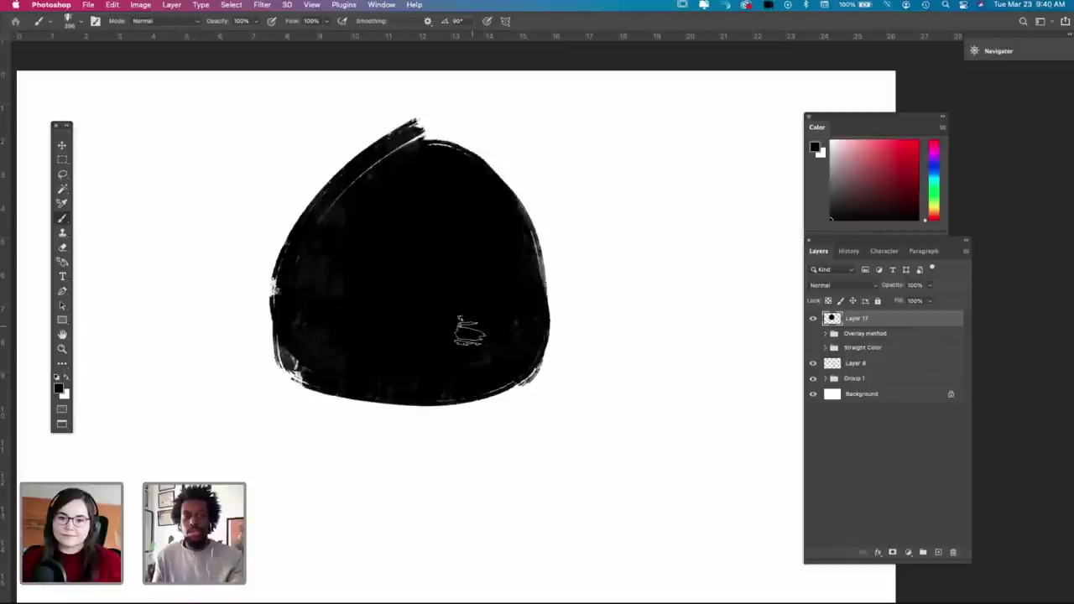
key("super+z")
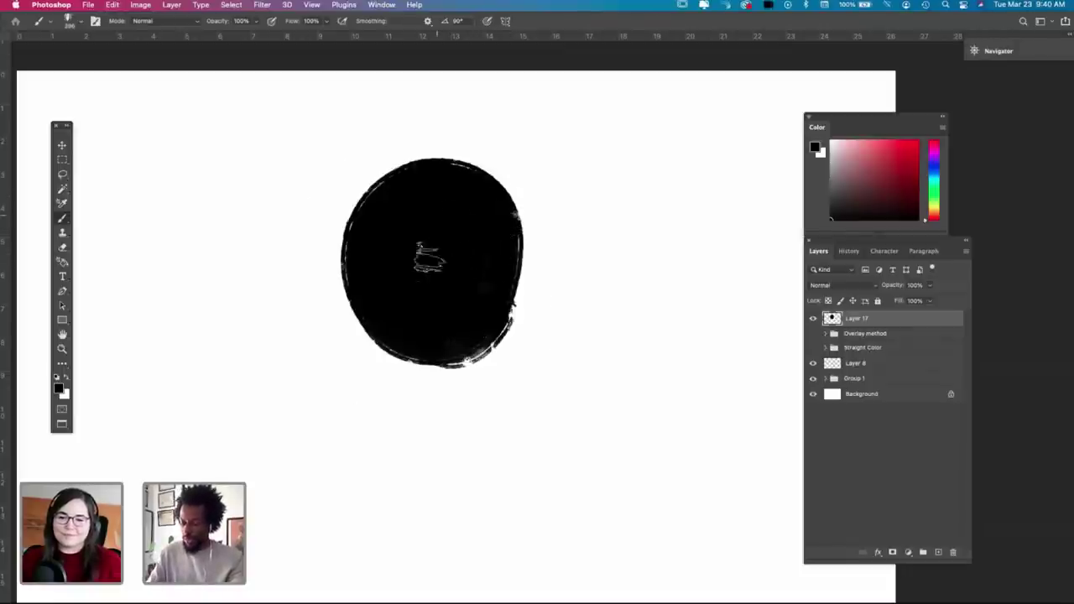
mouse_move(447, 309)
left_mouse_down()
mouse_move(477, 337)
mouse_move(510, 323)
mouse_move(466, 337)
mouse_move(488, 327)
mouse_move(464, 314)
mouse_move(407, 336)
mouse_move(433, 314)
mouse_move(418, 302)
mouse_move(479, 338)
left_mouse_up()
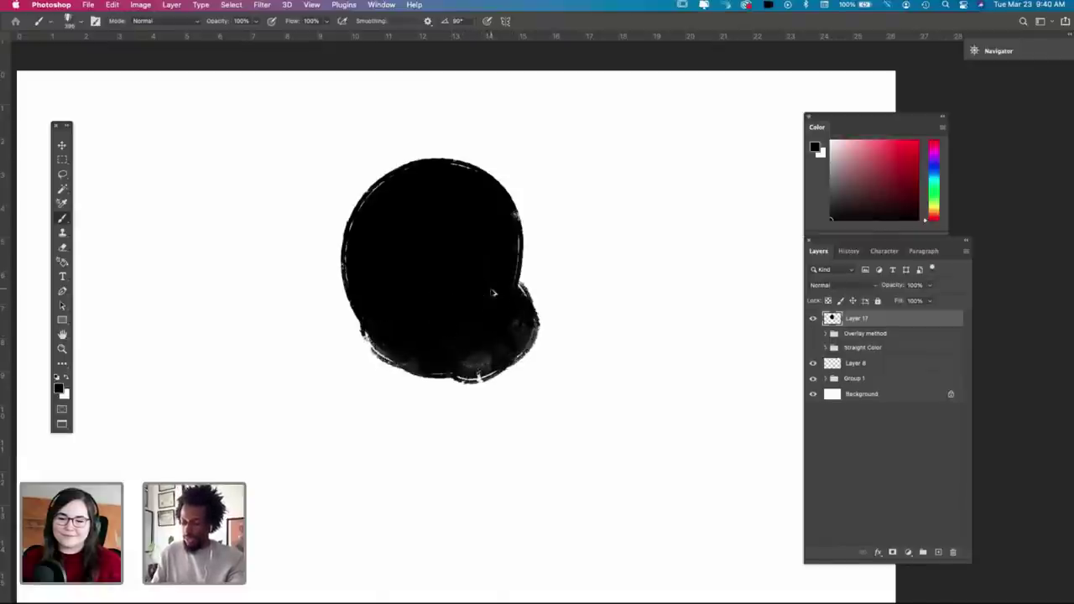
key("super+z")
mouse_move(483, 293)
left_mouse_down()
mouse_move(362, 266)
mouse_move(475, 291)
mouse_move(375, 317)
mouse_move(471, 203)
mouse_move(462, 342)
mouse_move(353, 294)
mouse_move(449, 168)
mouse_move(491, 319)
mouse_move(391, 189)
mouse_move(502, 260)
mouse_move(397, 347)
mouse_move(481, 199)
mouse_move(506, 277)
mouse_move(348, 250)
mouse_move(510, 216)
mouse_move(363, 311)
mouse_move(463, 166)
mouse_move(474, 344)
mouse_move(358, 262)
mouse_move(506, 270)
mouse_move(415, 353)
mouse_move(515, 308)
mouse_move(439, 249)
left_mouse_up()
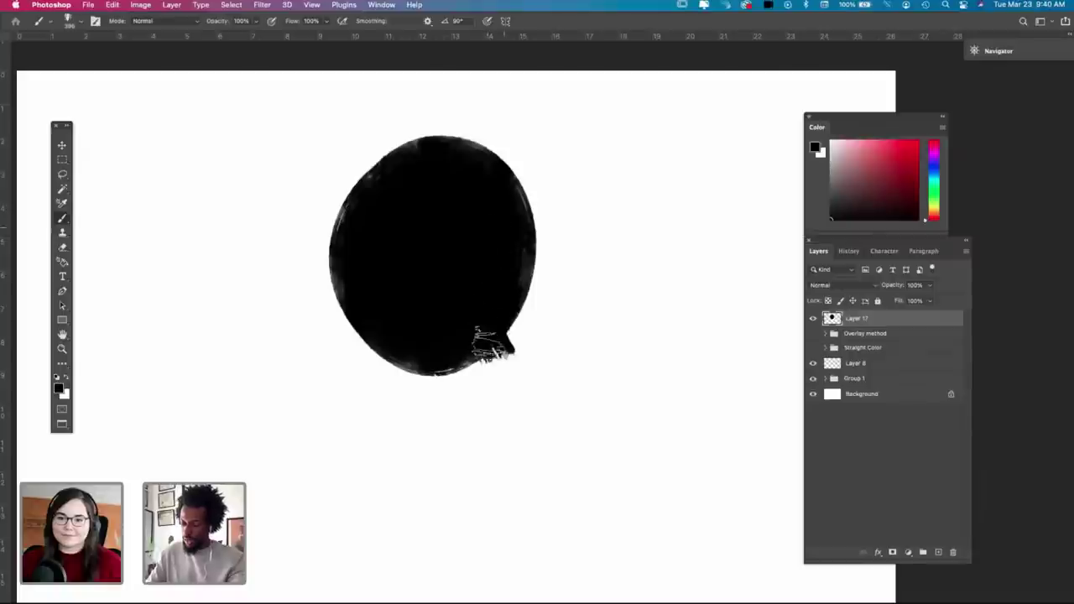
Step: Extend the black oval downward with a rough jaw-like base, redoing the bulge on its lower left side
mouse_move(492, 342)
left_mouse_down()
mouse_move(431, 367)
mouse_move(457, 371)
mouse_move(382, 352)
mouse_move(466, 341)
mouse_move(490, 400)
mouse_move(442, 398)
mouse_move(375, 370)
mouse_move(457, 394)
mouse_move(349, 344)
left_mouse_up()
mouse_move(389, 290)
left_mouse_down()
mouse_move(364, 339)
mouse_move(437, 380)
mouse_move(364, 331)
mouse_move(336, 365)
mouse_move(447, 388)
left_mouse_up()
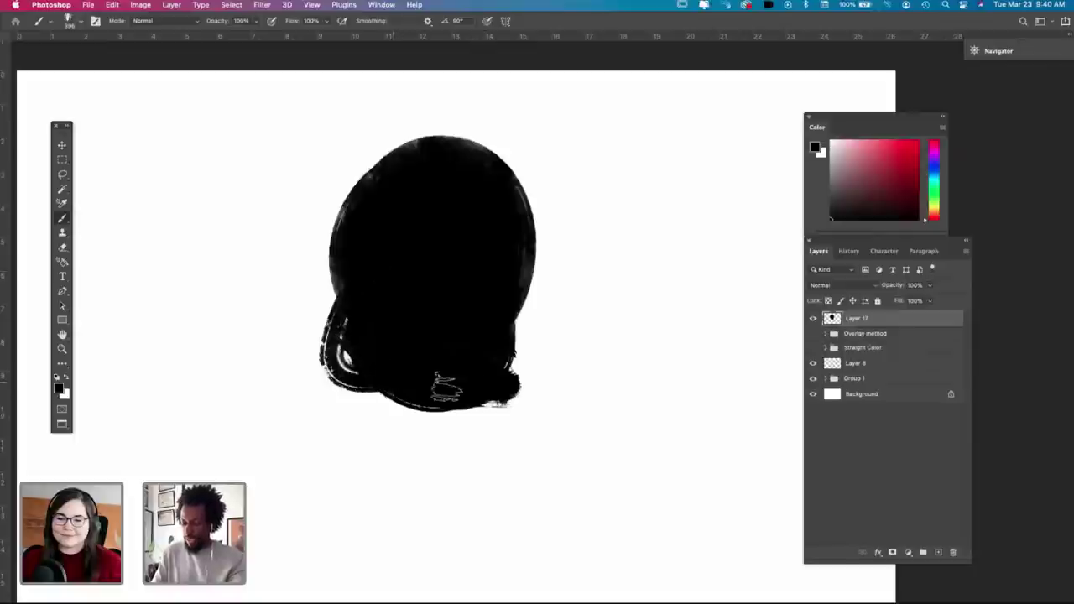
key("super+z")
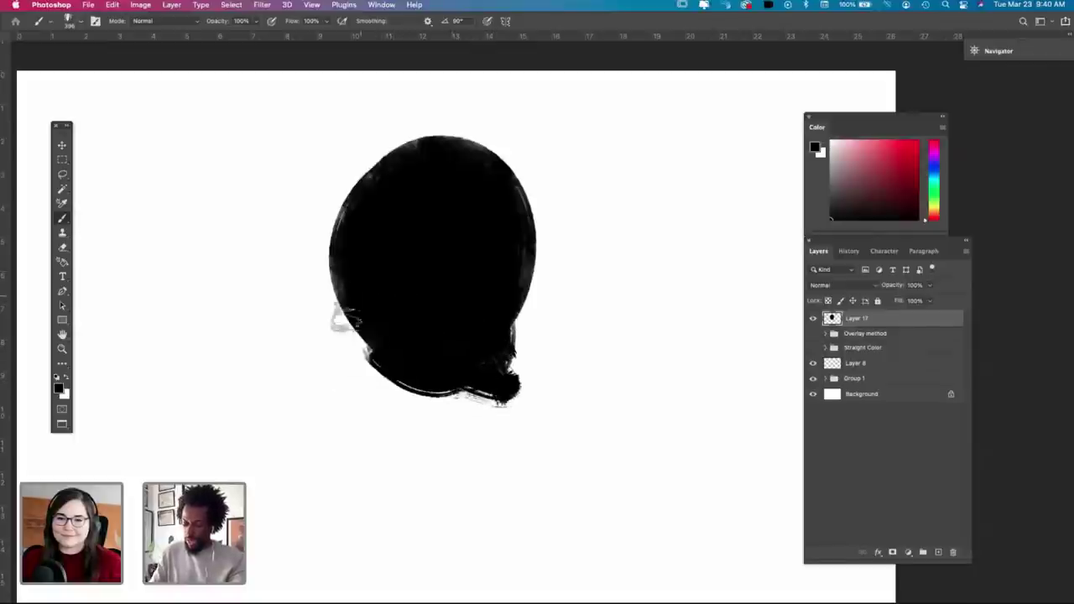
mouse_move(345, 316)
left_mouse_down()
mouse_move(426, 386)
mouse_move(472, 393)
left_mouse_up()
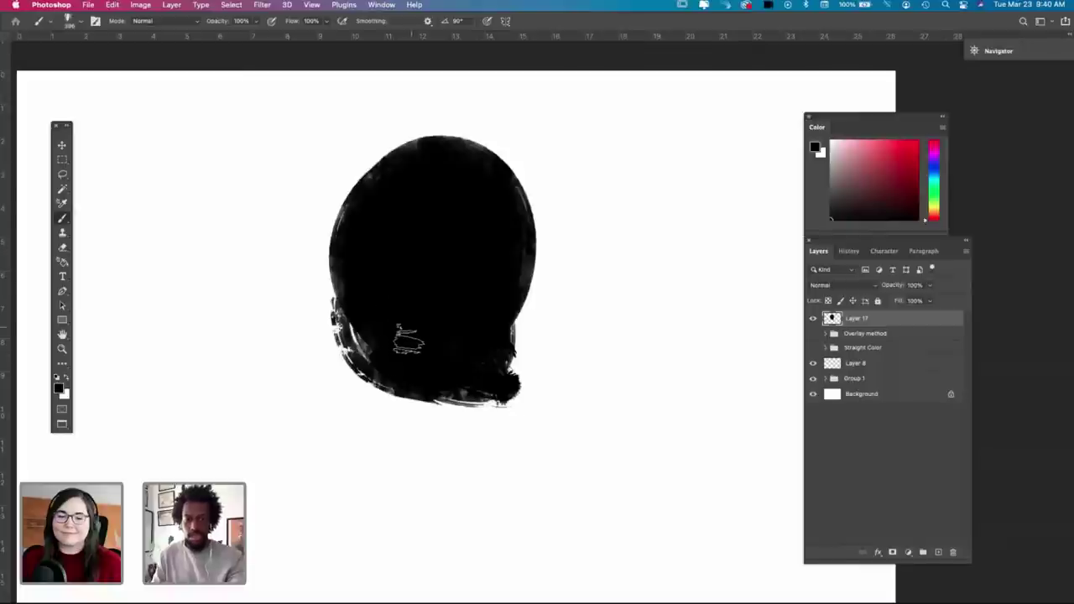
Step: Try widening the silhouette's base and enlarging its upper part with more black strokes, and undo those additions
mouse_move(432, 305)
left_mouse_down()
mouse_move(550, 395)
mouse_move(378, 396)
left_mouse_up()
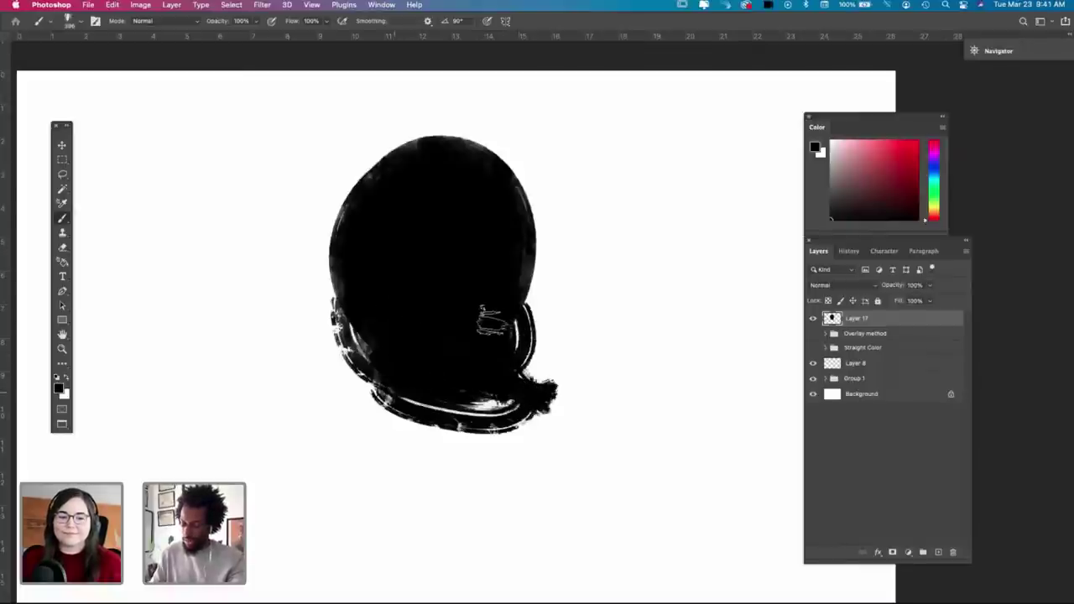
mouse_move(495, 321)
left_mouse_down()
mouse_move(527, 364)
mouse_move(550, 372)
mouse_move(503, 413)
mouse_move(459, 412)
left_mouse_up()
left_click_drag(516, 324, 526, 398)
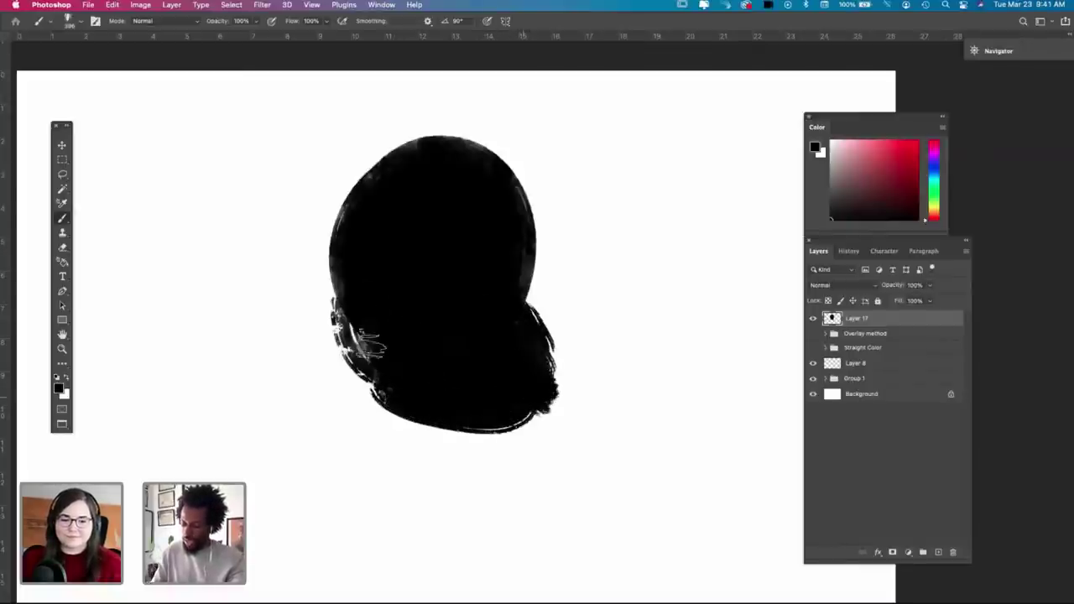
left_click_drag(369, 344, 488, 396)
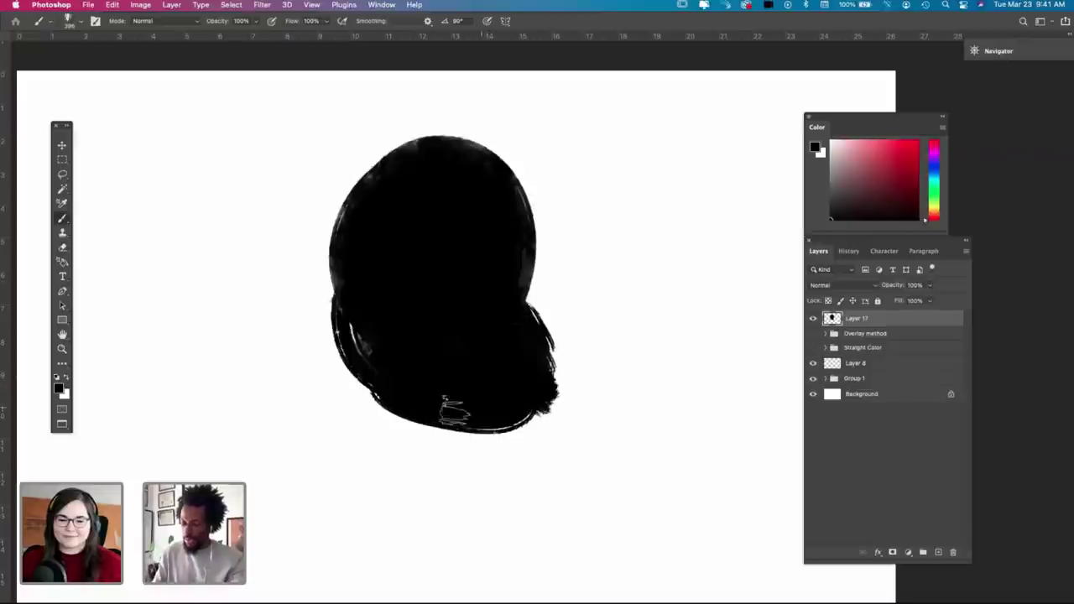
mouse_move(378, 167)
left_mouse_down()
mouse_move(341, 235)
mouse_move(346, 302)
mouse_move(424, 175)
mouse_move(510, 176)
mouse_move(507, 279)
mouse_move(523, 261)
mouse_move(504, 167)
mouse_move(371, 169)
mouse_move(492, 167)
mouse_move(504, 319)
mouse_move(518, 199)
mouse_move(361, 183)
mouse_move(351, 306)
mouse_move(347, 244)
mouse_move(453, 151)
mouse_move(483, 235)
mouse_move(402, 168)
mouse_move(485, 201)
mouse_move(490, 189)
mouse_move(432, 148)
mouse_move(506, 236)
mouse_move(399, 144)
mouse_move(519, 202)
mouse_move(393, 130)
mouse_move(525, 190)
mouse_move(514, 242)
mouse_move(414, 139)
mouse_move(370, 283)
mouse_move(360, 189)
mouse_move(355, 307)
mouse_move(379, 144)
mouse_move(370, 329)
mouse_move(355, 235)
mouse_move(333, 288)
mouse_move(366, 292)
mouse_move(395, 130)
mouse_move(513, 189)
mouse_move(496, 329)
mouse_move(383, 135)
mouse_move(436, 139)
mouse_move(458, 319)
mouse_move(506, 217)
mouse_move(373, 134)
mouse_move(478, 252)
mouse_move(495, 321)
mouse_move(440, 133)
mouse_move(351, 176)
mouse_move(344, 318)
mouse_move(443, 287)
left_mouse_up()
key("super+z")
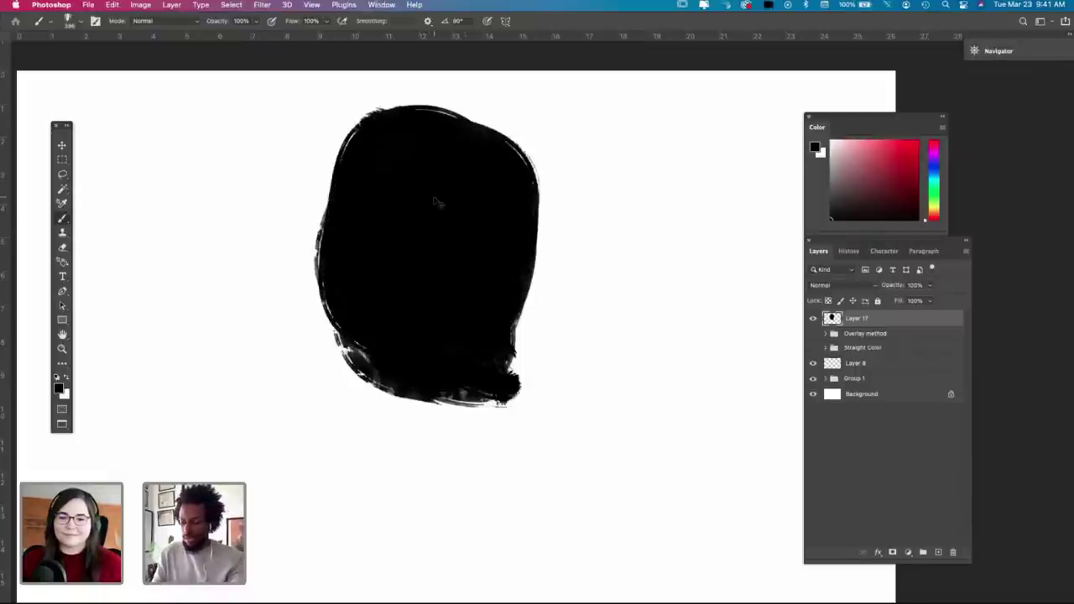
key("super+z")
key("super+z")
Step: Try spreading the silhouette into a broad, rounded triangular mass with bristle strokes, and undo the additions
mouse_move(497, 330)
left_mouse_down()
mouse_move(515, 243)
mouse_move(421, 166)
mouse_move(368, 200)
mouse_move(347, 289)
mouse_move(537, 179)
mouse_move(483, 351)
mouse_move(415, 210)
left_mouse_up()
key("super+z")
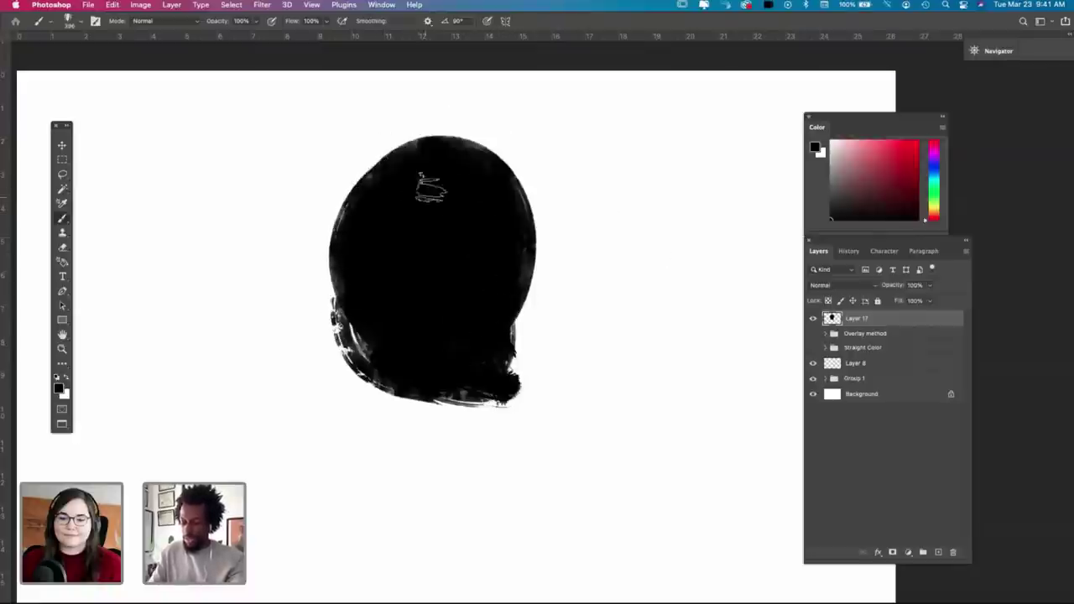
mouse_move(385, 173)
left_mouse_down()
mouse_move(312, 292)
mouse_move(453, 154)
mouse_move(505, 378)
mouse_move(491, 210)
mouse_move(312, 343)
mouse_move(419, 144)
mouse_move(529, 294)
mouse_move(520, 225)
mouse_move(355, 274)
mouse_move(494, 342)
mouse_move(362, 352)
mouse_move(540, 338)
mouse_move(462, 153)
mouse_move(428, 390)
mouse_move(327, 370)
mouse_move(464, 174)
mouse_move(473, 208)
mouse_move(333, 361)
mouse_move(421, 216)
mouse_move(326, 359)
mouse_move(378, 171)
mouse_move(547, 263)
mouse_move(438, 369)
mouse_move(361, 371)
mouse_move(441, 154)
mouse_move(450, 381)
left_mouse_up()
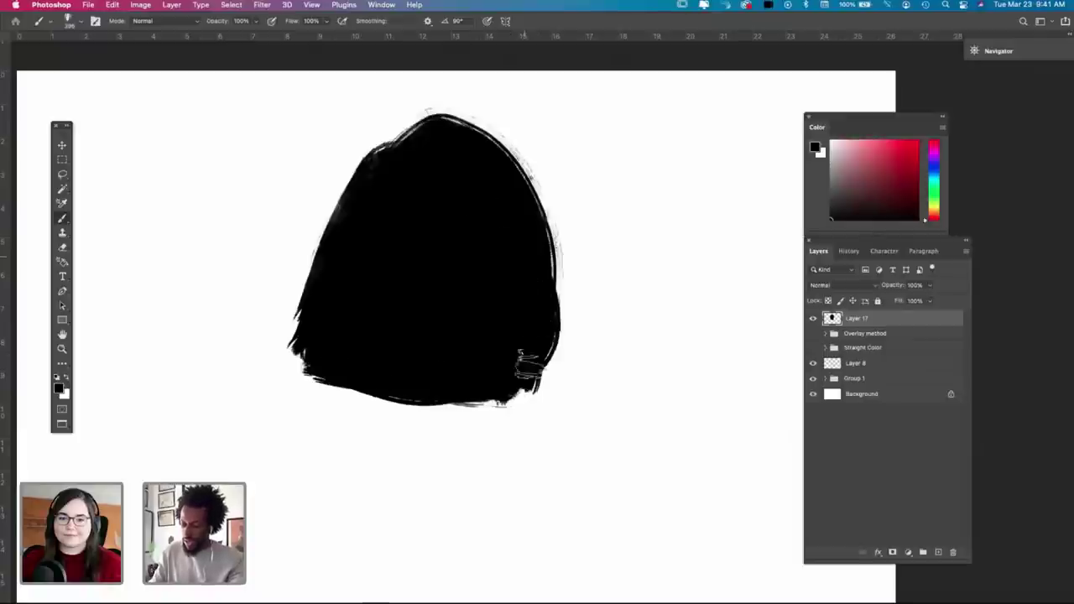
mouse_move(417, 225)
left_mouse_down()
mouse_move(390, 178)
mouse_move(337, 211)
mouse_move(402, 147)
mouse_move(304, 356)
mouse_move(452, 122)
mouse_move(541, 325)
mouse_move(466, 143)
mouse_move(533, 351)
mouse_move(367, 364)
mouse_move(489, 215)
mouse_move(543, 220)
mouse_move(432, 393)
mouse_move(412, 390)
mouse_move(464, 190)
mouse_move(568, 326)
mouse_move(344, 368)
mouse_move(315, 319)
mouse_move(382, 151)
mouse_move(330, 340)
mouse_move(342, 214)
mouse_move(330, 378)
mouse_move(360, 231)
mouse_move(434, 363)
mouse_move(350, 399)
mouse_move(524, 254)
mouse_move(540, 195)
mouse_move(393, 340)
left_mouse_up()
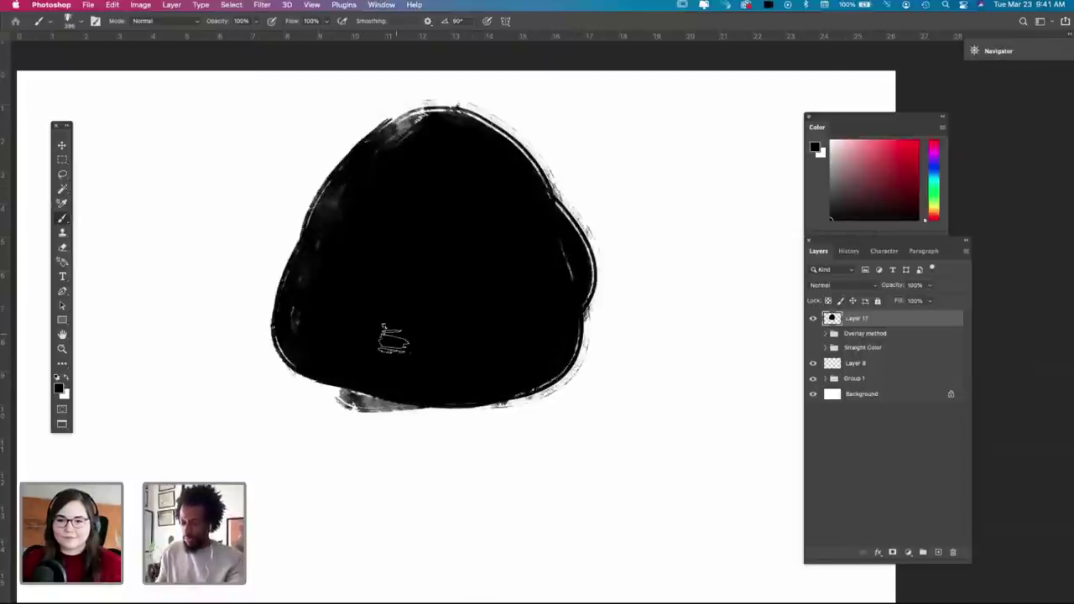
key("super+z")
key("super+z")
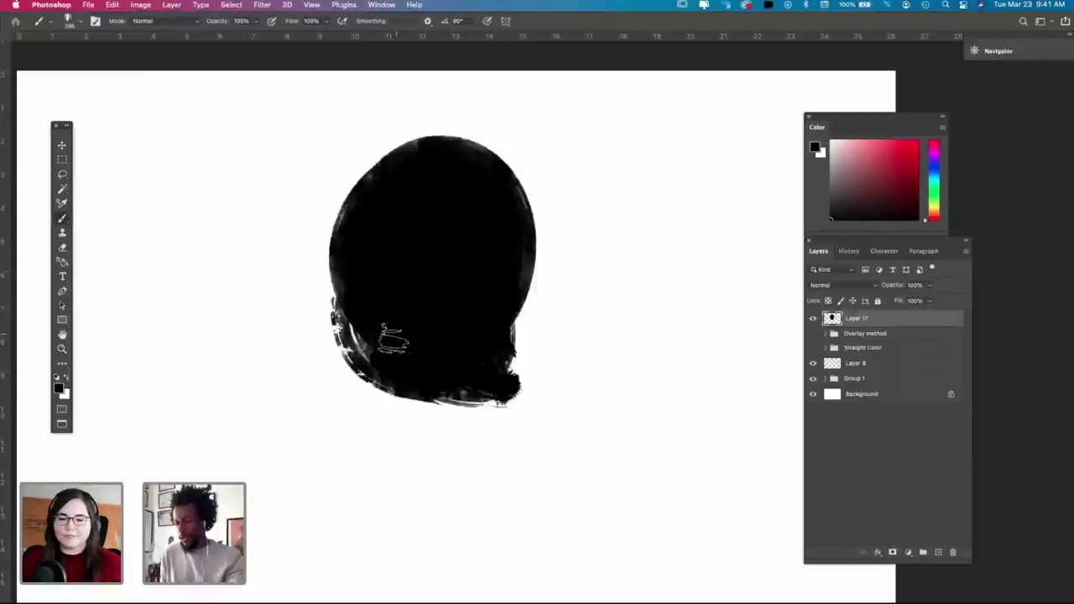
Step: Add a dry black streak along the silhouette's lower right edge, undoing the further strokes around its base
mouse_move(497, 359)
left_mouse_down()
mouse_move(512, 344)
mouse_move(460, 240)
left_mouse_up()
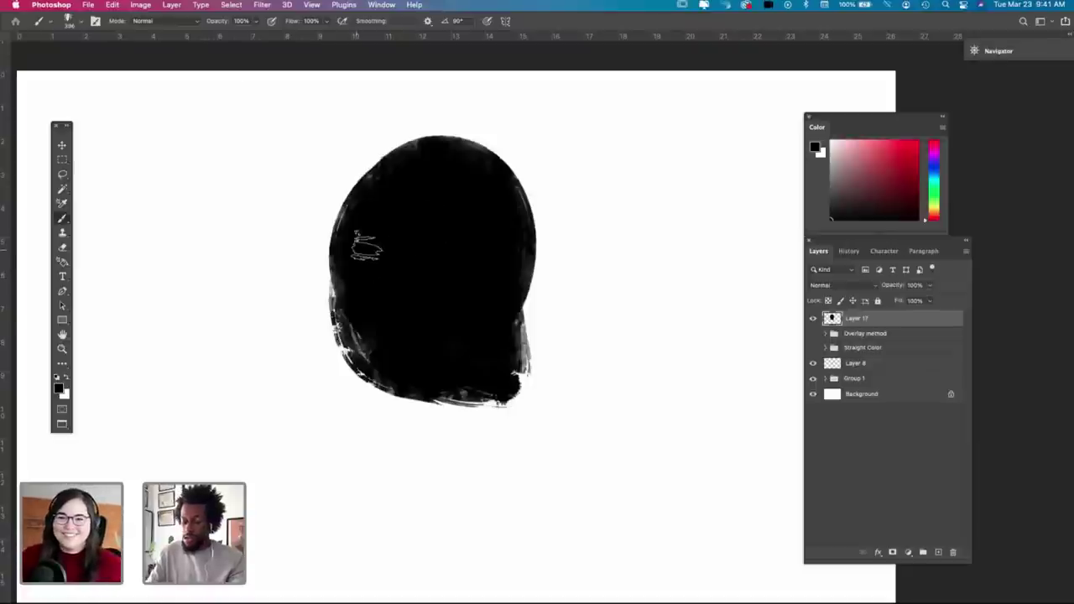
left_click_drag(514, 359, 527, 384)
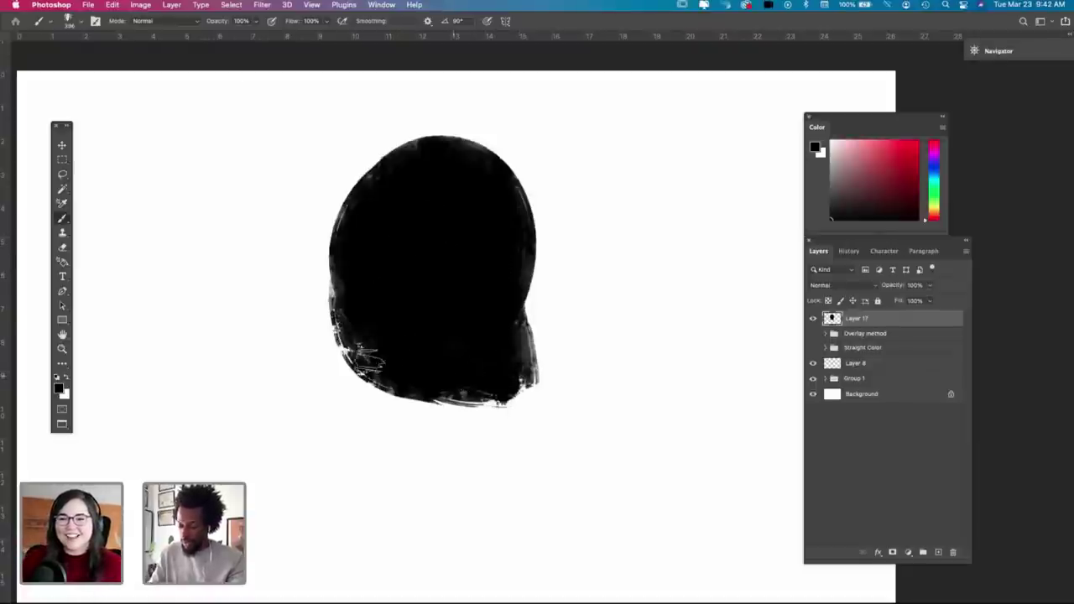
left_click_drag(348, 260, 418, 379)
mouse_move(496, 314)
left_mouse_down()
mouse_move(317, 373)
mouse_move(449, 370)
left_mouse_up()
key("super+z")
key("super+z")
key("super+z")
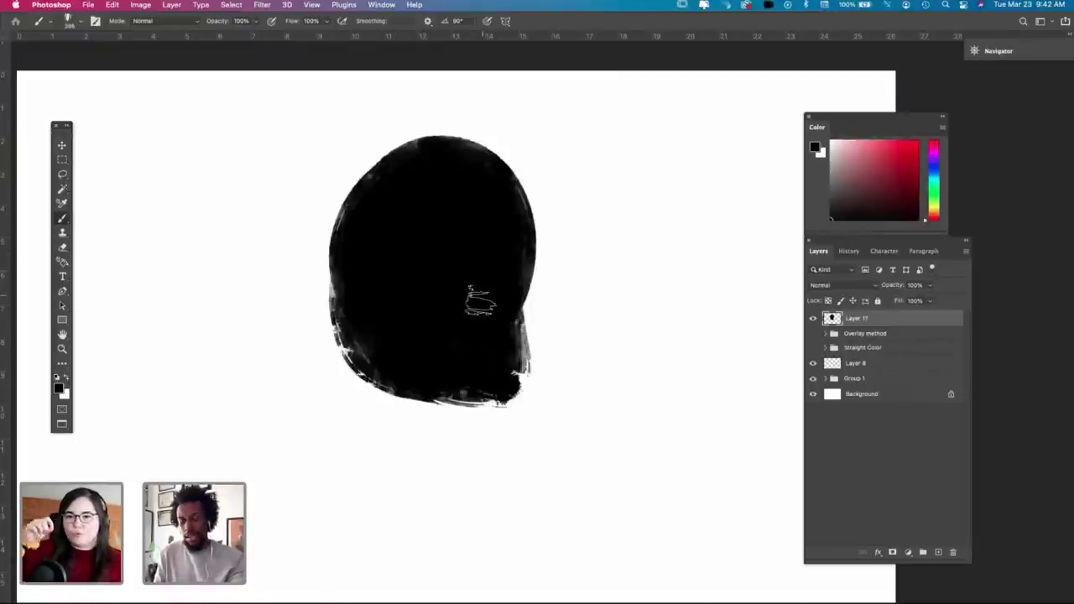
Step: Thicken the silhouette's lower left edge, undoing the large looping ovals and the outer contour strokes around the shape
left_click_drag(344, 268, 357, 348)
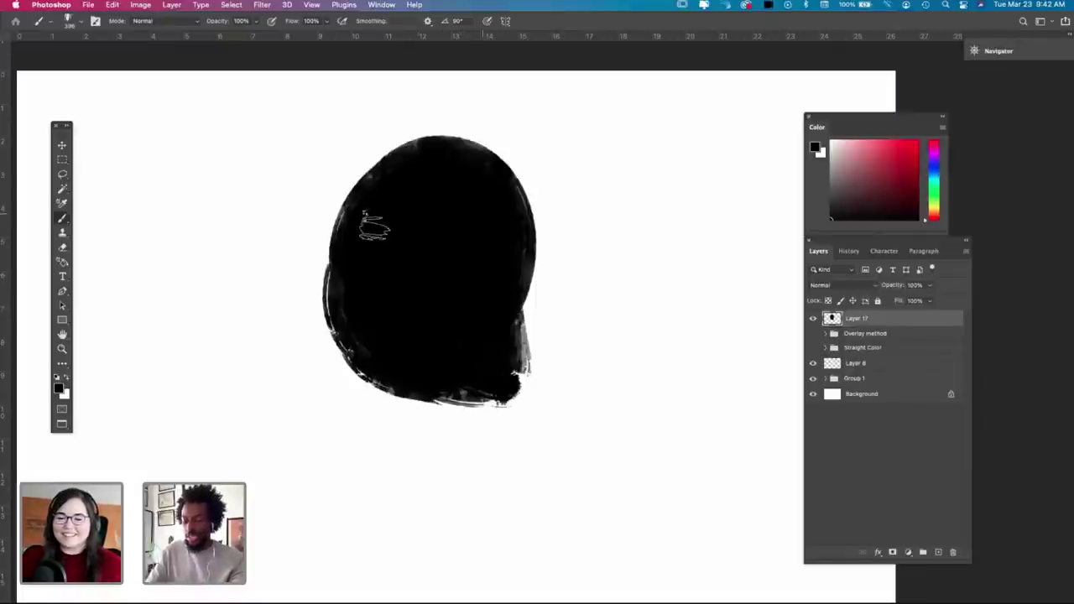
mouse_move(463, 412)
left_mouse_down()
mouse_move(263, 439)
mouse_move(240, 300)
mouse_move(525, 369)
left_mouse_up()
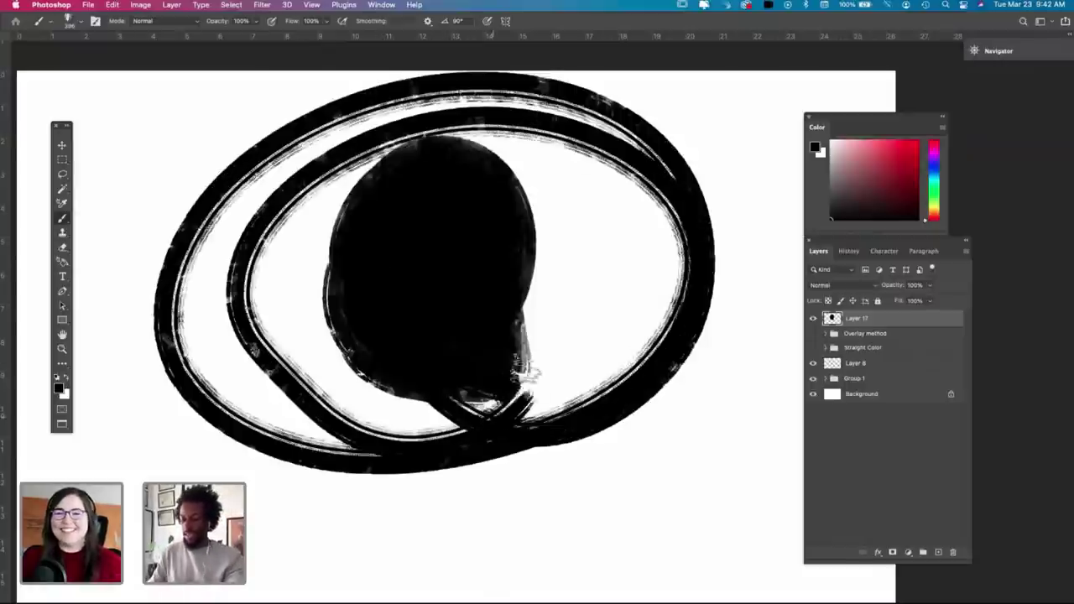
key("super+z")
mouse_move(411, 131)
left_mouse_down()
mouse_move(327, 336)
mouse_move(555, 323)
mouse_move(416, 167)
left_mouse_up()
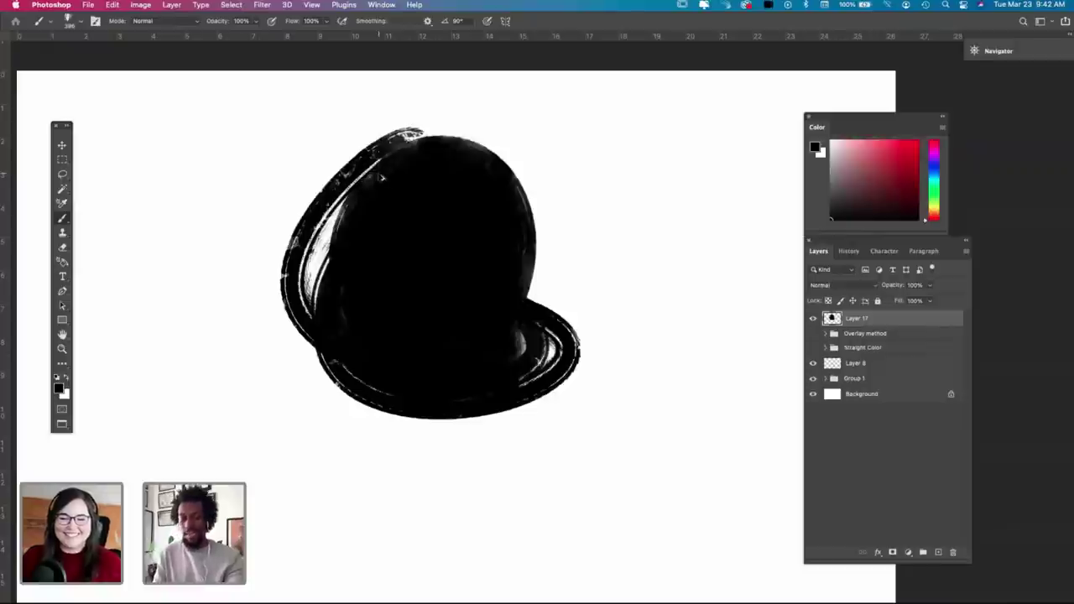
key("super+z")
key("super+z")
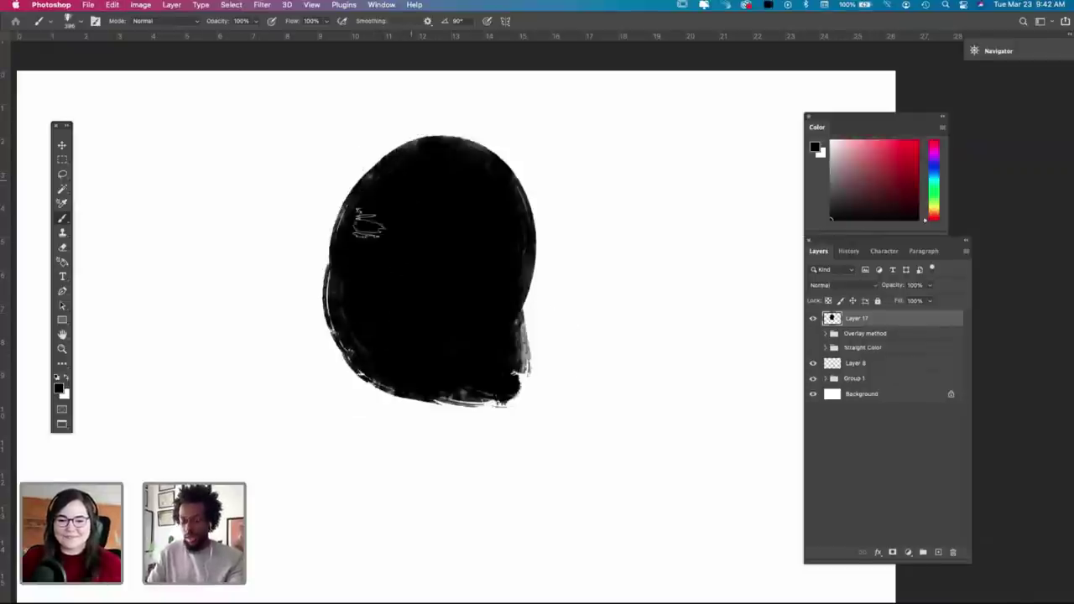
Step: Widen the silhouette's left side with dry bristle strokes, undoing the extra strokes across its lower part
mouse_move(340, 289)
left_mouse_down()
mouse_move(360, 362)
mouse_move(402, 380)
mouse_move(413, 342)
left_mouse_up()
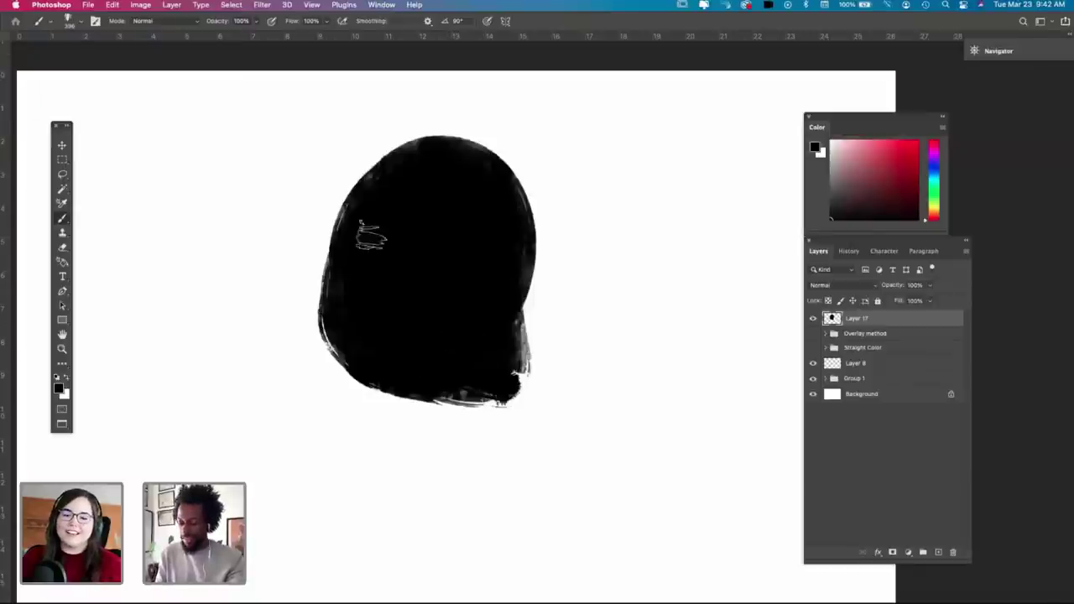
mouse_move(366, 206)
left_mouse_down()
mouse_move(340, 254)
mouse_move(338, 239)
mouse_move(328, 290)
mouse_move(336, 363)
mouse_move(352, 227)
mouse_move(329, 340)
left_mouse_up()
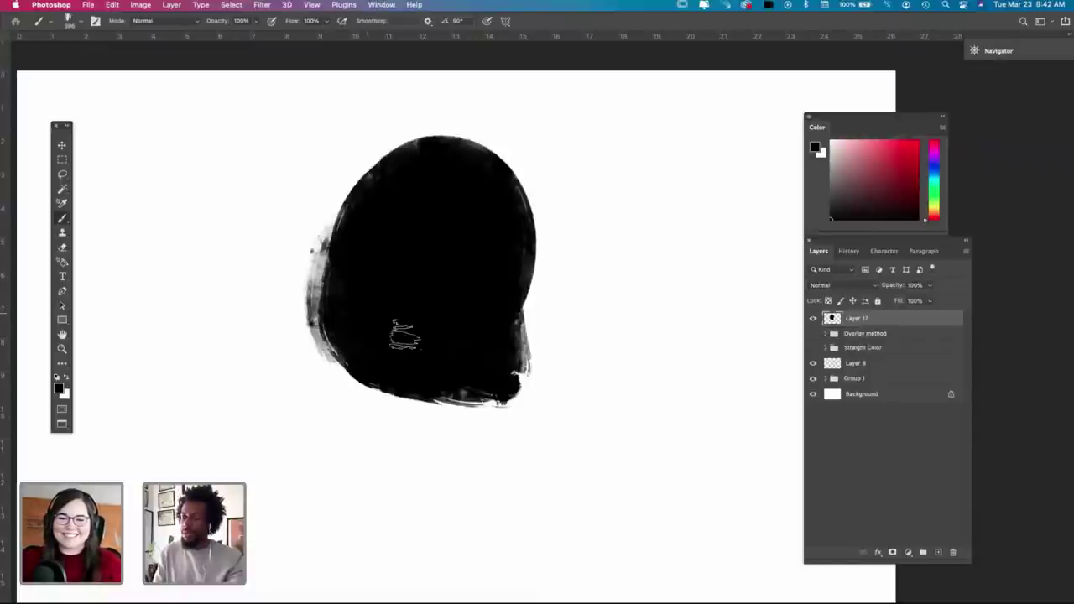
mouse_move(365, 233)
left_mouse_down()
mouse_move(336, 240)
mouse_move(353, 233)
mouse_move(310, 298)
mouse_move(300, 340)
mouse_move(307, 293)
mouse_move(317, 336)
mouse_move(389, 364)
mouse_move(289, 301)
mouse_move(503, 353)
mouse_move(502, 369)
mouse_move(520, 348)
left_mouse_up()
key("super+z")
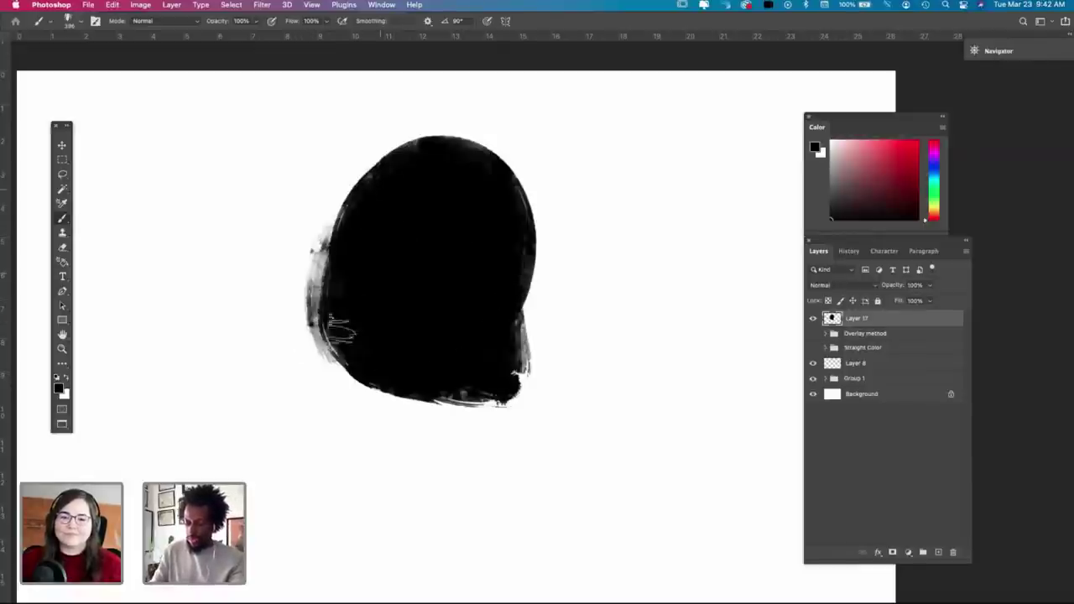
mouse_move(342, 329)
left_mouse_down()
mouse_move(333, 317)
mouse_move(359, 344)
mouse_move(304, 297)
mouse_move(467, 380)
mouse_move(436, 407)
left_mouse_up()
key("super+z")
key("super+z")
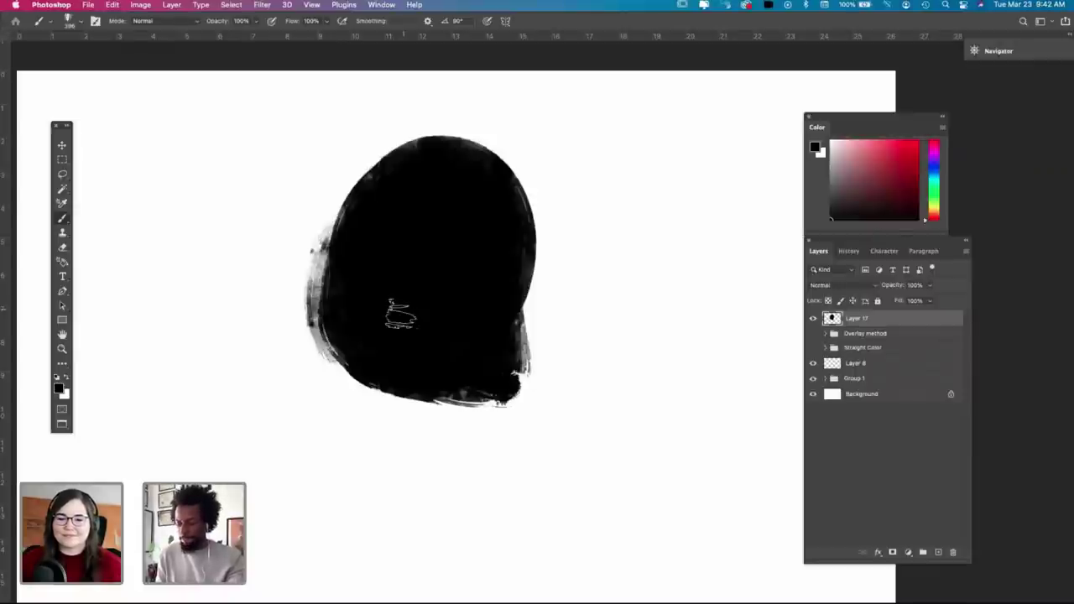
Step: Build out the silhouette's lower right side into a rounded bulge and fill in its bottom and lower left edges
mouse_move(502, 283)
left_mouse_down()
mouse_move(503, 309)
mouse_move(507, 256)
left_mouse_up()
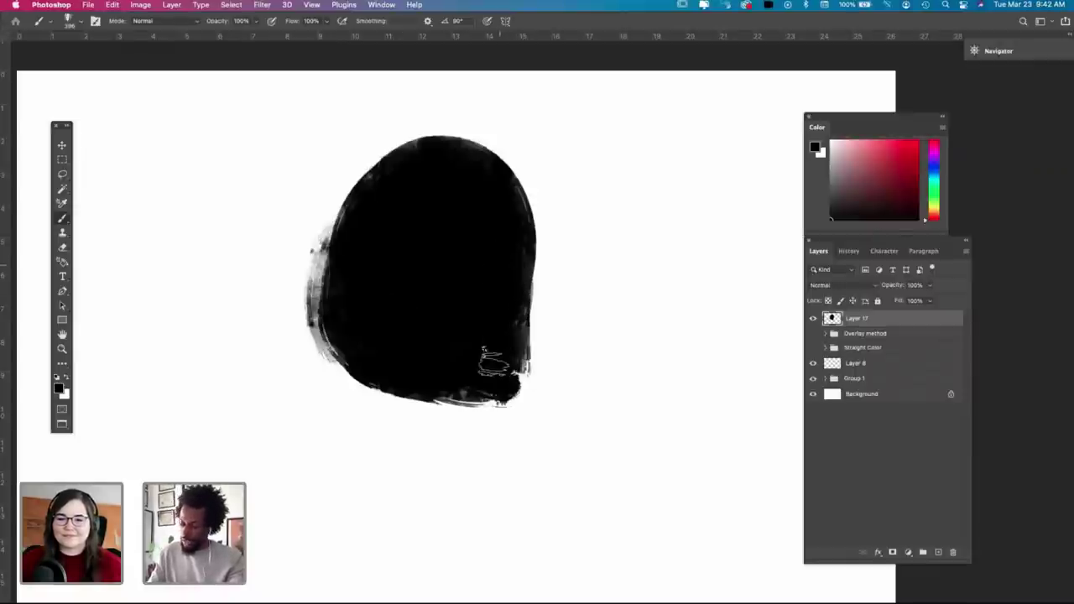
mouse_move(482, 386)
left_mouse_down()
mouse_move(372, 360)
mouse_move(408, 379)
mouse_move(496, 293)
mouse_move(485, 270)
left_mouse_up()
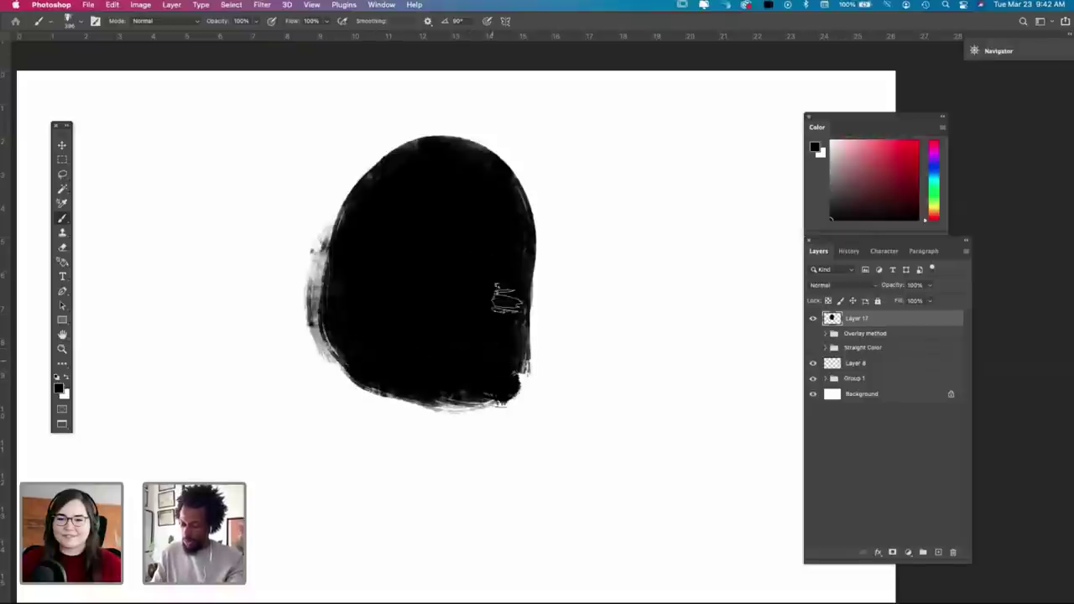
left_click_drag(431, 382, 491, 390)
mouse_move(407, 390)
left_mouse_down()
mouse_move(504, 370)
mouse_move(519, 345)
mouse_move(516, 286)
mouse_move(515, 365)
mouse_move(524, 309)
mouse_move(459, 342)
left_mouse_up()
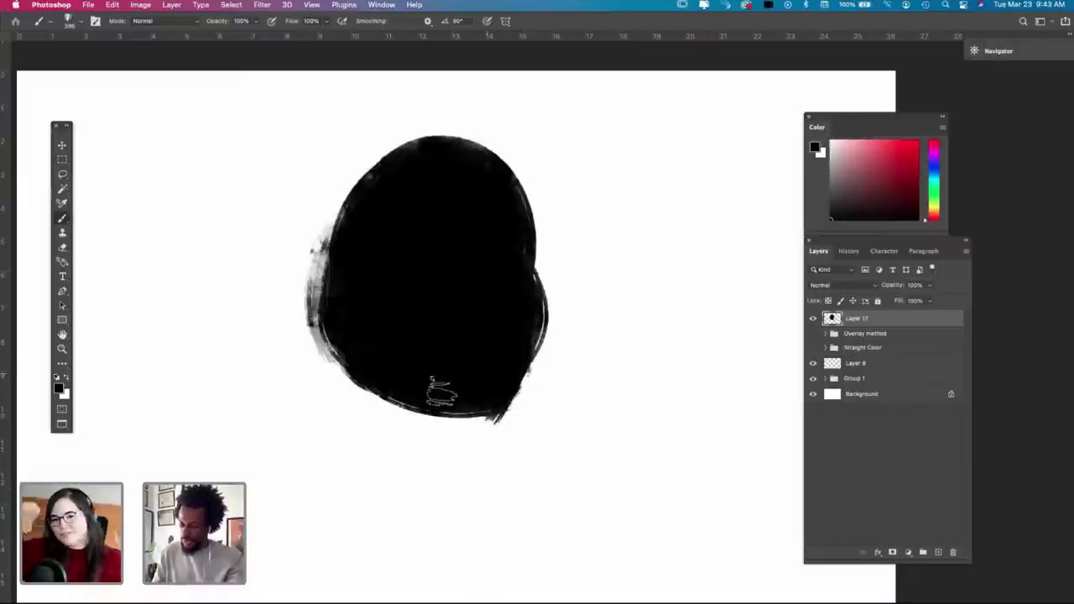
left_click_drag(439, 384, 475, 371)
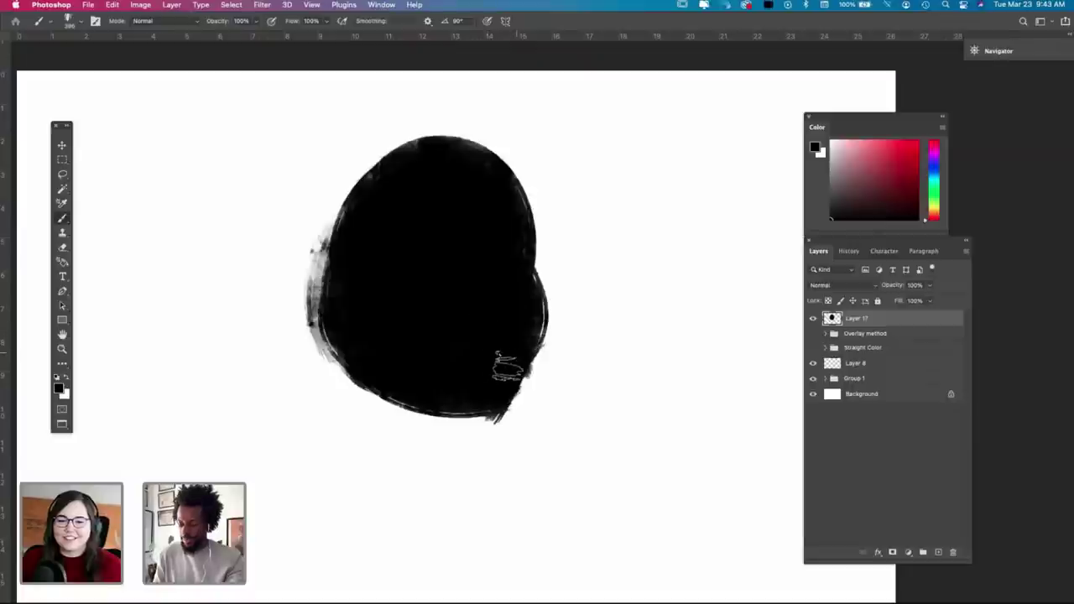
mouse_move(506, 365)
left_mouse_down()
mouse_move(532, 318)
mouse_move(502, 410)
mouse_move(533, 300)
mouse_move(519, 366)
mouse_move(518, 345)
mouse_move(470, 365)
left_mouse_up()
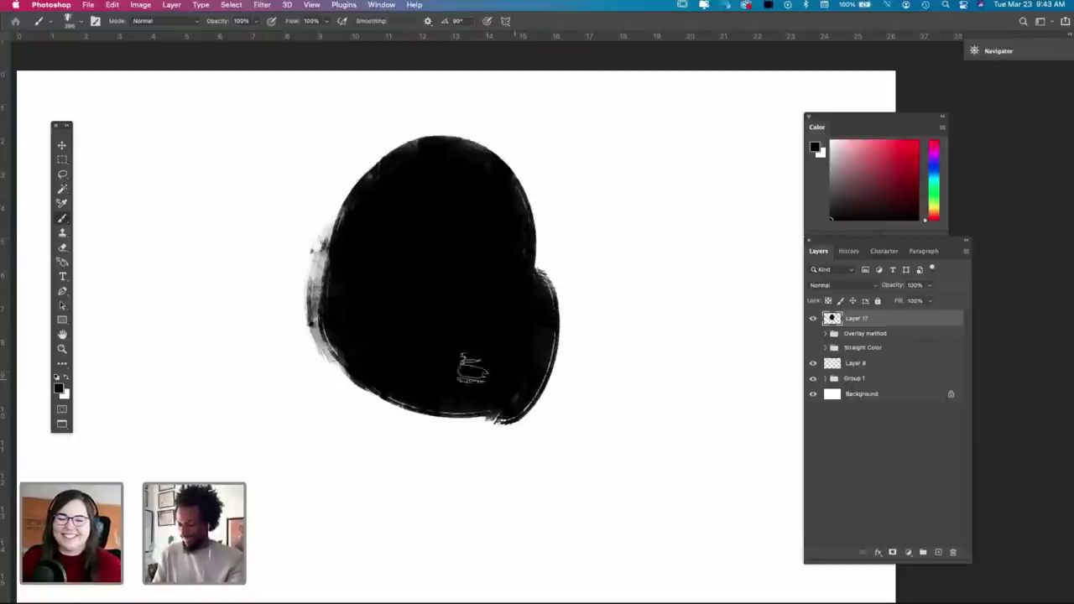
mouse_move(542, 303)
left_mouse_down()
mouse_move(513, 374)
mouse_move(467, 382)
left_mouse_up()
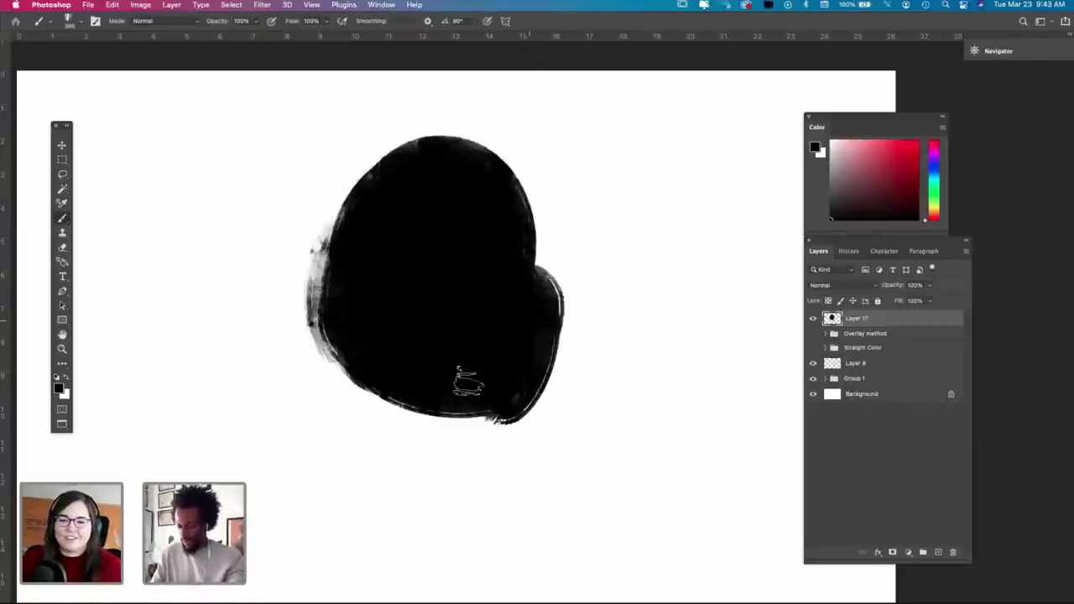
mouse_move(334, 293)
left_mouse_down()
mouse_move(407, 374)
mouse_move(343, 349)
mouse_move(499, 409)
mouse_move(345, 288)
mouse_move(360, 367)
mouse_move(460, 361)
mouse_move(502, 377)
mouse_move(509, 346)
mouse_move(427, 364)
left_mouse_up()
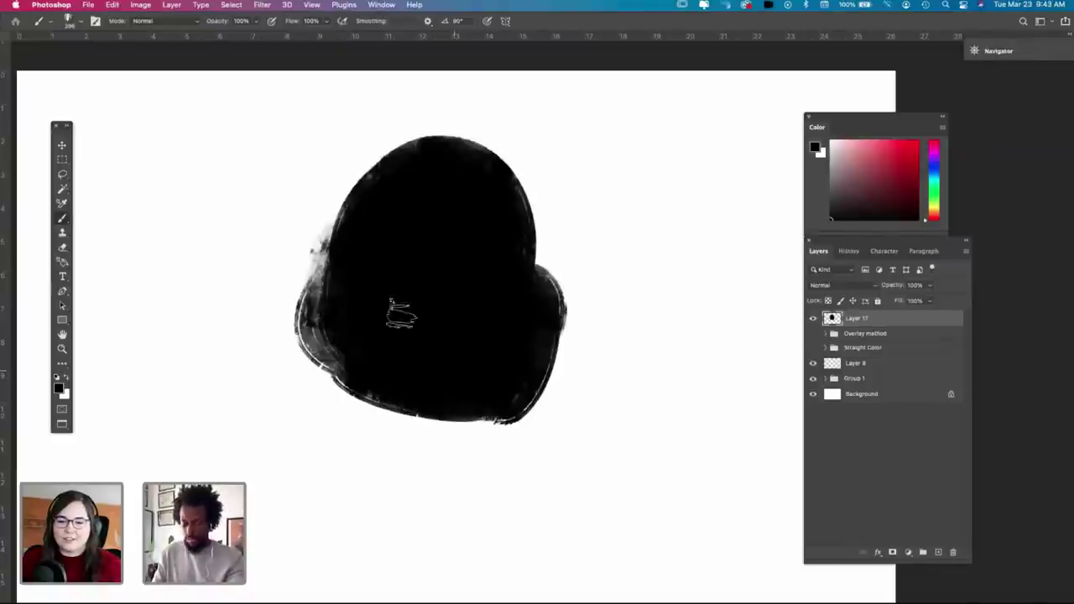
Step: Enlarge the upper part of the silhouette into a broad black dome that overhangs the right side
mouse_move(537, 369)
left_mouse_down()
mouse_move(542, 300)
mouse_move(514, 267)
mouse_move(509, 276)
mouse_move(513, 239)
mouse_move(530, 233)
mouse_move(515, 275)
mouse_move(508, 204)
mouse_move(546, 254)
mouse_move(532, 275)
mouse_move(537, 206)
mouse_move(544, 220)
mouse_move(469, 153)
mouse_move(361, 202)
left_mouse_up()
mouse_move(546, 201)
left_mouse_down()
mouse_move(514, 237)
mouse_move(525, 233)
mouse_move(413, 155)
mouse_move(349, 279)
mouse_move(483, 193)
mouse_move(512, 196)
mouse_move(521, 227)
left_mouse_up()
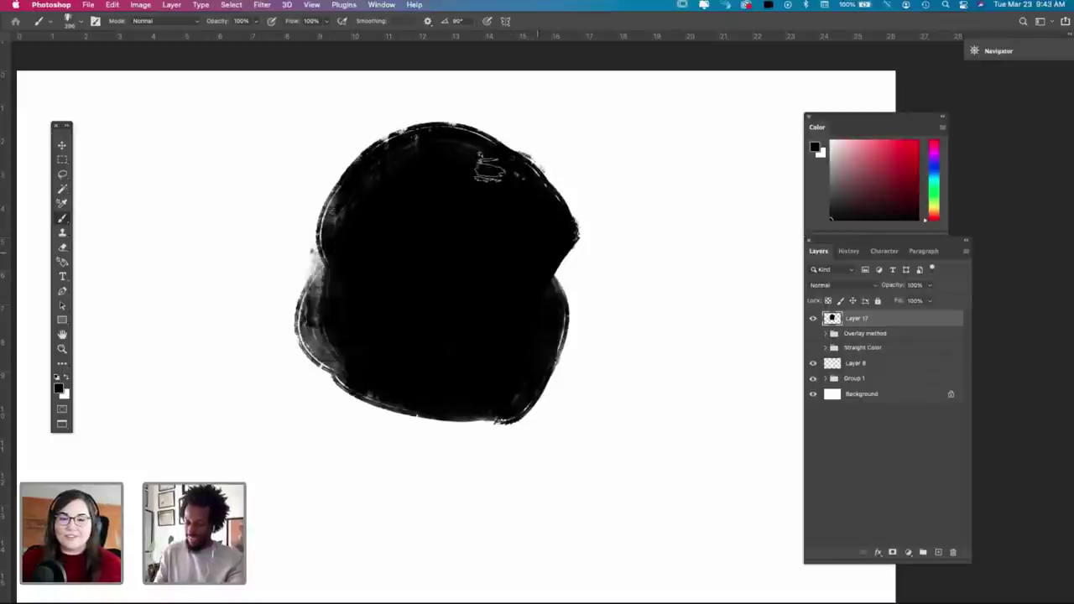
mouse_move(487, 163)
left_mouse_down()
mouse_move(332, 285)
mouse_move(365, 191)
left_mouse_up()
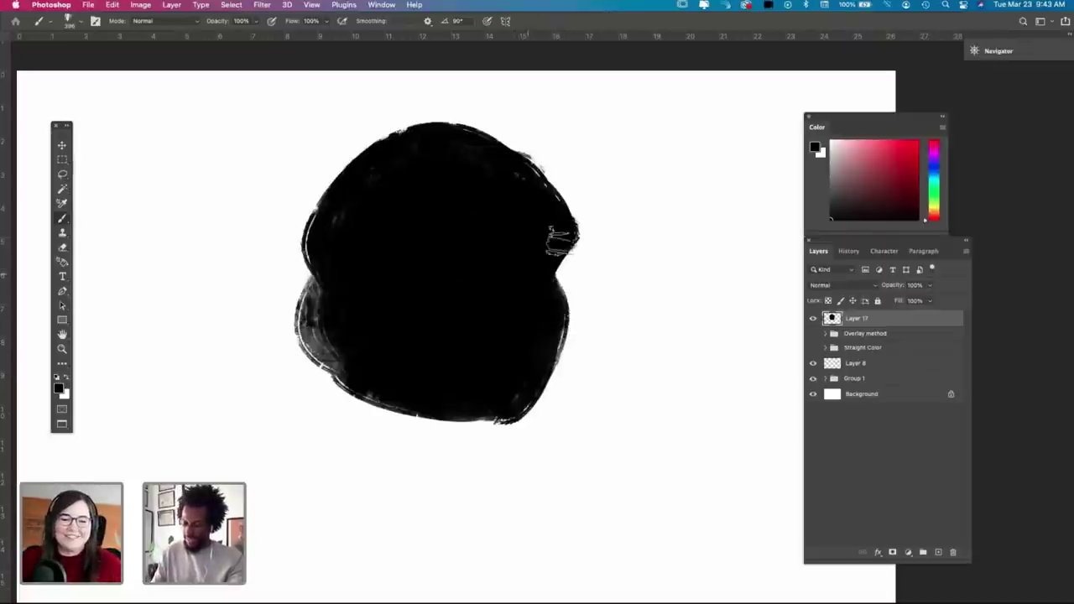
mouse_move(572, 237)
left_mouse_down()
mouse_move(555, 203)
mouse_move(529, 208)
mouse_move(515, 156)
mouse_move(454, 172)
left_mouse_up()
mouse_move(564, 239)
left_mouse_down()
mouse_move(338, 201)
mouse_move(582, 221)
mouse_move(322, 191)
left_mouse_up()
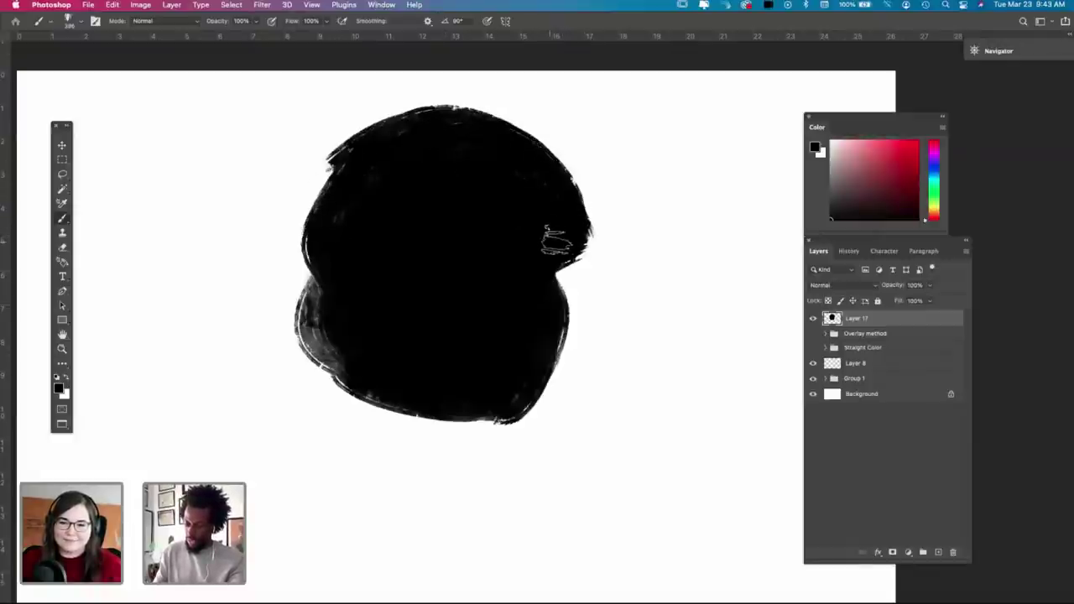
Step: Shape the right side into a face profile with a pointed brow above a notch and a protruding nose-like form
mouse_move(511, 302)
left_mouse_down()
mouse_move(547, 333)
mouse_move(565, 323)
mouse_move(544, 305)
mouse_move(559, 329)
mouse_move(532, 374)
mouse_move(542, 362)
mouse_move(534, 319)
left_mouse_up()
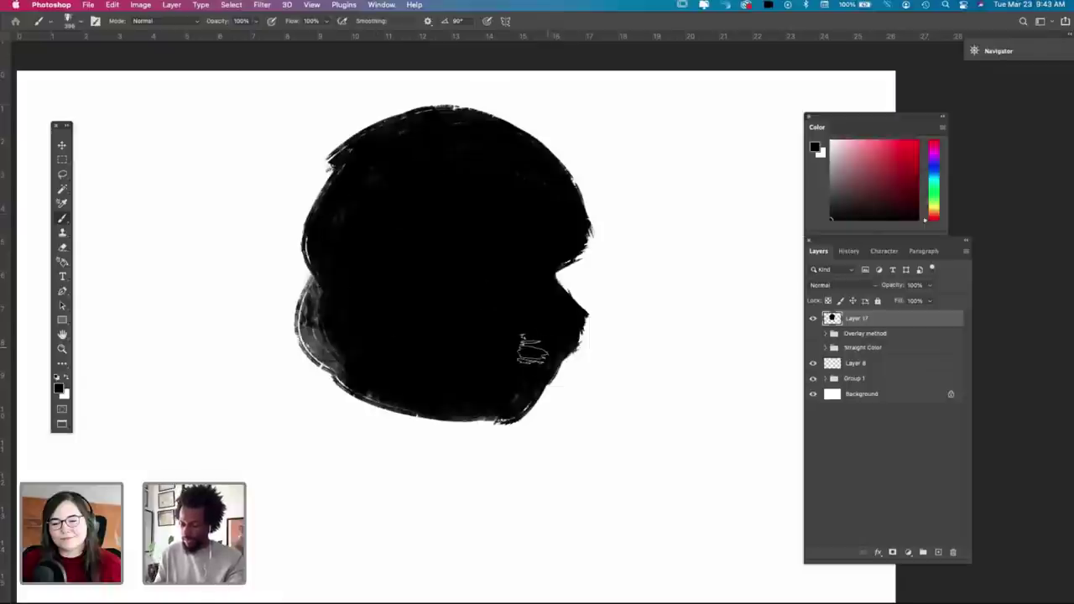
left_click_drag(549, 291, 569, 336)
mouse_move(537, 267)
left_mouse_down()
mouse_move(583, 243)
mouse_move(549, 269)
mouse_move(567, 216)
mouse_move(540, 187)
mouse_move(584, 227)
mouse_move(506, 141)
mouse_move(561, 242)
mouse_move(470, 141)
left_mouse_up()
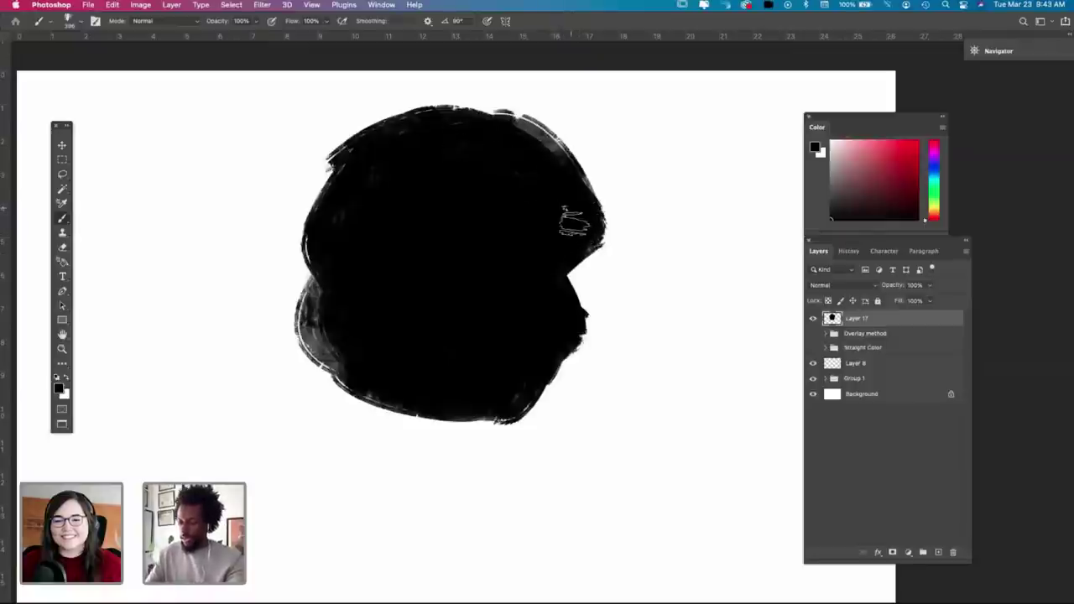
left_click_drag(586, 242, 523, 169)
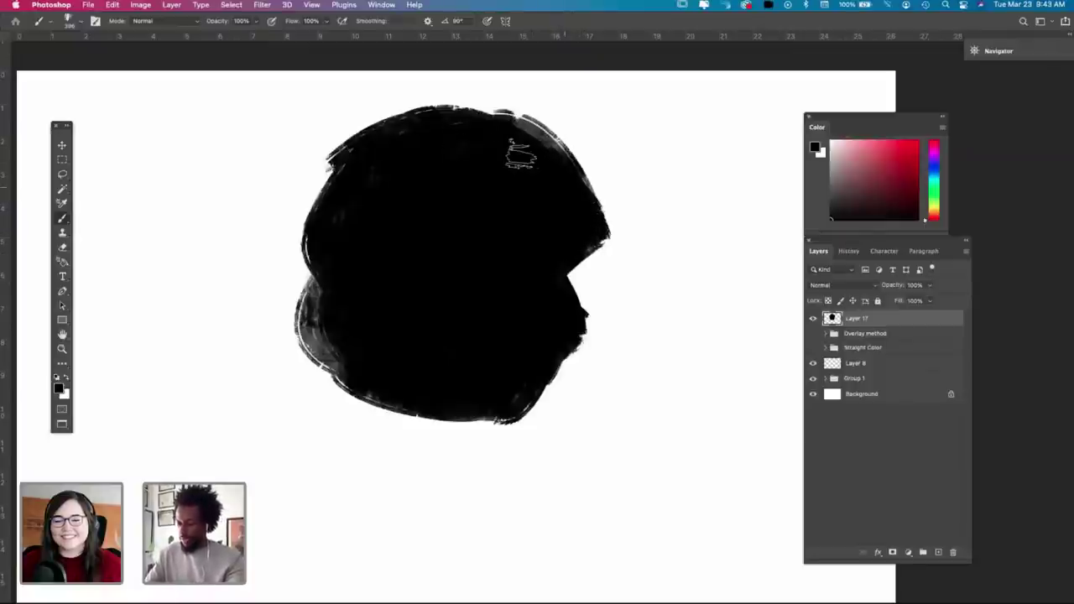
mouse_move(546, 291)
left_mouse_down()
mouse_move(547, 359)
mouse_move(530, 359)
mouse_move(550, 347)
mouse_move(510, 357)
left_mouse_up()
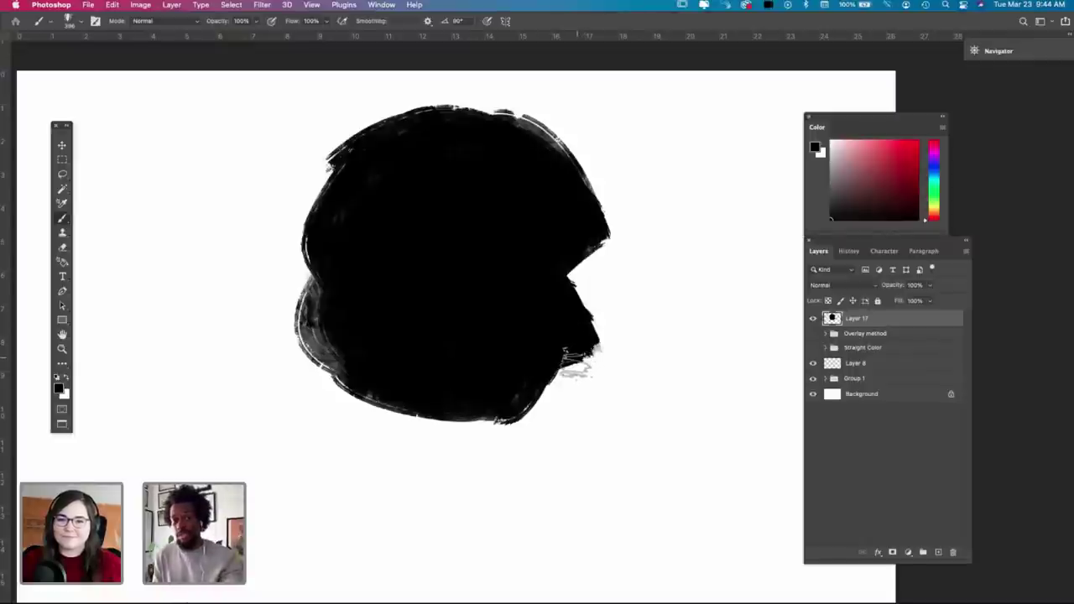
left_click_drag(577, 365, 558, 303)
mouse_move(554, 355)
left_mouse_down()
mouse_move(582, 349)
mouse_move(558, 303)
left_mouse_up()
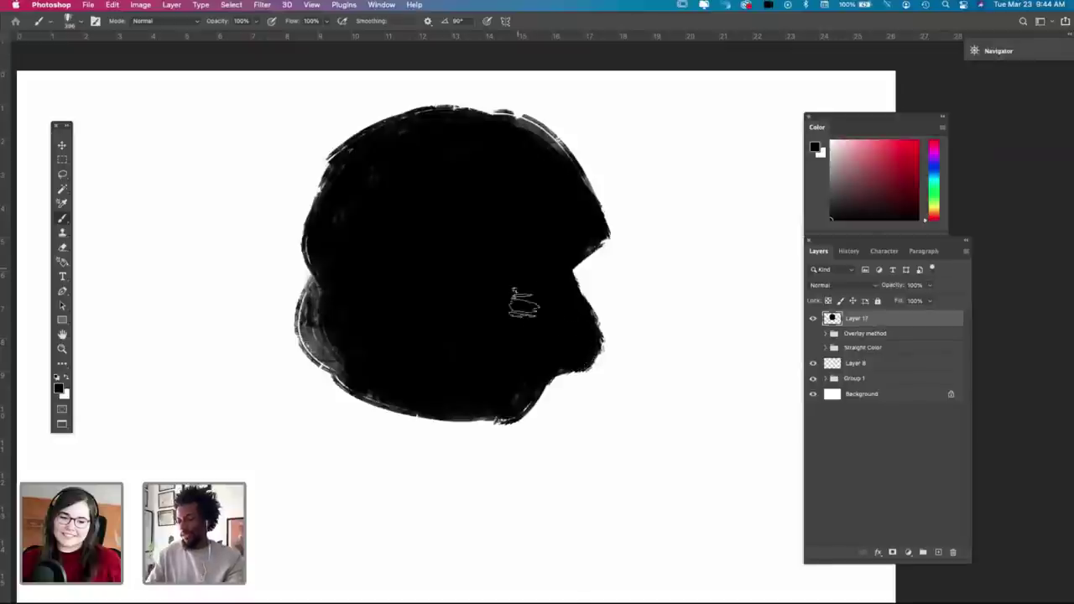
Step: Paint a rounded jaw below the nose and fill out the back of the head, undoing the extra stroke over its upper left
mouse_move(520, 371)
left_mouse_down()
mouse_move(510, 439)
mouse_move(342, 389)
mouse_move(472, 410)
mouse_move(466, 398)
mouse_move(513, 374)
mouse_move(527, 410)
mouse_move(511, 399)
mouse_move(506, 418)
mouse_move(524, 412)
mouse_move(527, 381)
mouse_move(529, 412)
mouse_move(499, 431)
mouse_move(510, 410)
mouse_move(527, 427)
mouse_move(527, 414)
mouse_move(489, 433)
mouse_move(500, 412)
mouse_move(437, 439)
mouse_move(500, 419)
left_mouse_up()
mouse_move(340, 352)
left_mouse_down()
mouse_move(318, 235)
mouse_move(311, 247)
mouse_move(330, 201)
mouse_move(318, 275)
mouse_move(357, 351)
left_mouse_up()
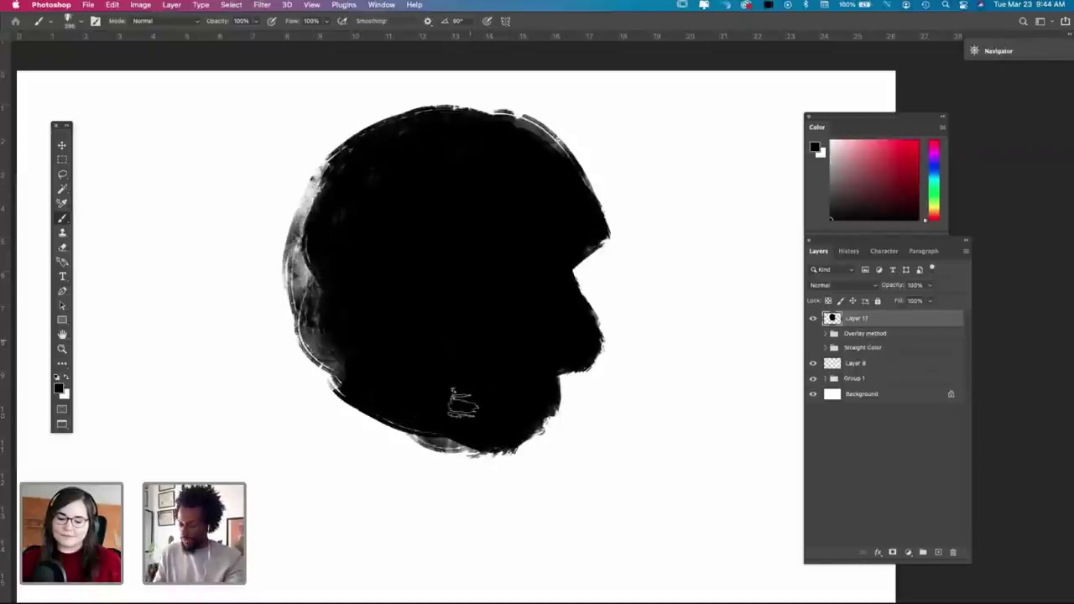
left_click_drag(463, 403, 456, 394)
mouse_move(531, 415)
left_mouse_down()
mouse_move(507, 439)
mouse_move(542, 379)
mouse_move(532, 415)
mouse_move(507, 420)
mouse_move(535, 427)
mouse_move(544, 403)
mouse_move(541, 414)
mouse_move(510, 418)
mouse_move(547, 390)
mouse_move(550, 380)
mouse_move(527, 384)
mouse_move(529, 374)
mouse_move(527, 424)
mouse_move(503, 439)
mouse_move(470, 413)
left_mouse_up()
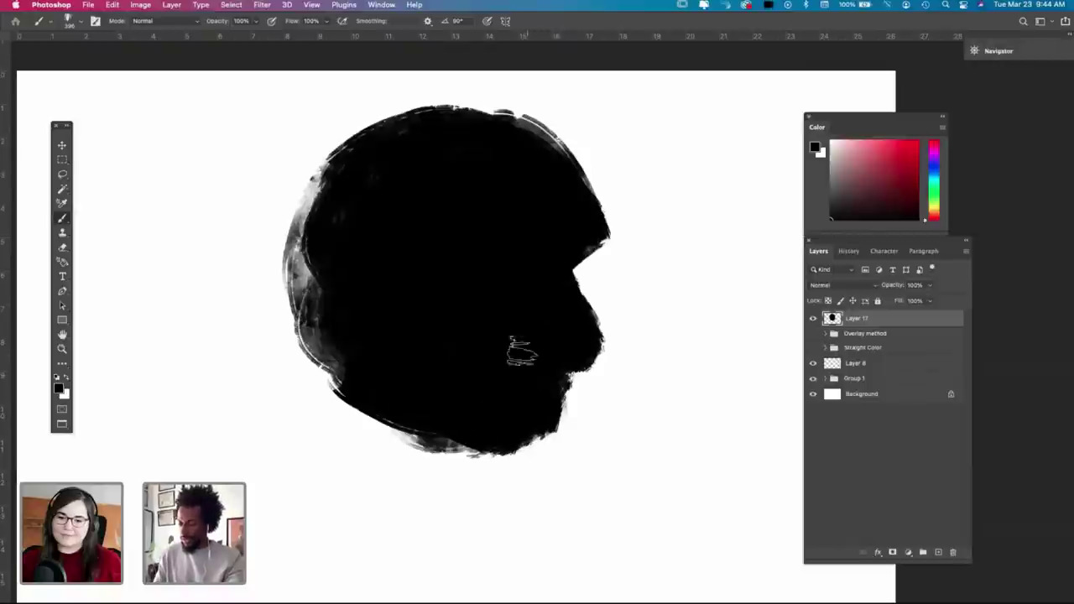
mouse_move(533, 388)
left_mouse_down()
mouse_move(526, 427)
mouse_move(495, 465)
mouse_move(432, 430)
mouse_move(486, 451)
mouse_move(503, 440)
mouse_move(498, 463)
mouse_move(524, 443)
mouse_move(486, 451)
mouse_move(499, 450)
mouse_move(470, 419)
mouse_move(519, 438)
mouse_move(533, 396)
mouse_move(524, 447)
mouse_move(418, 428)
mouse_move(346, 379)
mouse_move(320, 311)
mouse_move(452, 381)
left_mouse_up()
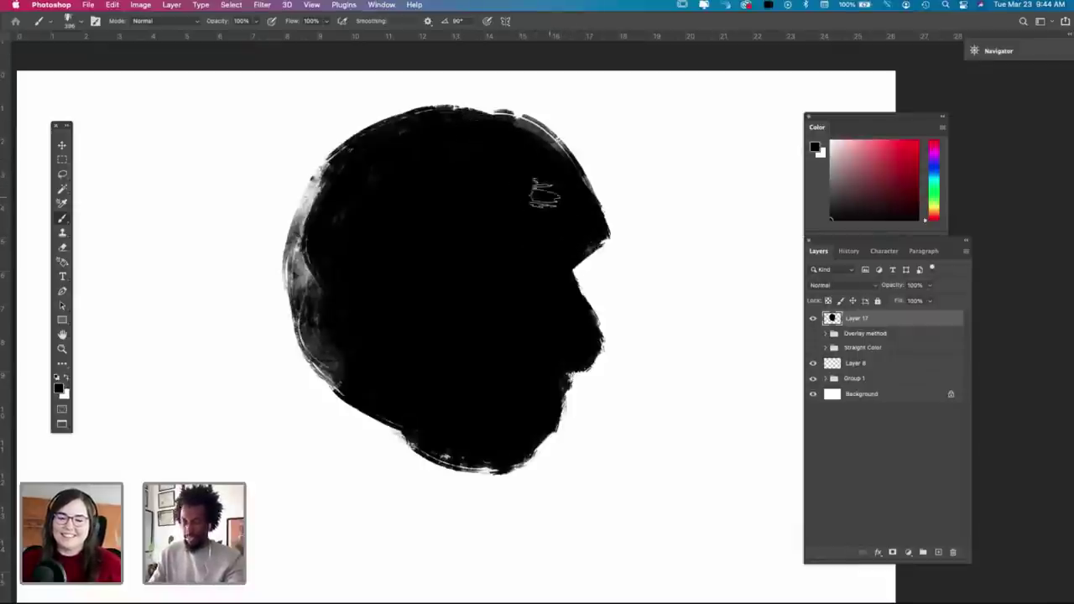
mouse_move(399, 119)
left_mouse_down()
mouse_move(306, 256)
mouse_move(375, 123)
left_mouse_up()
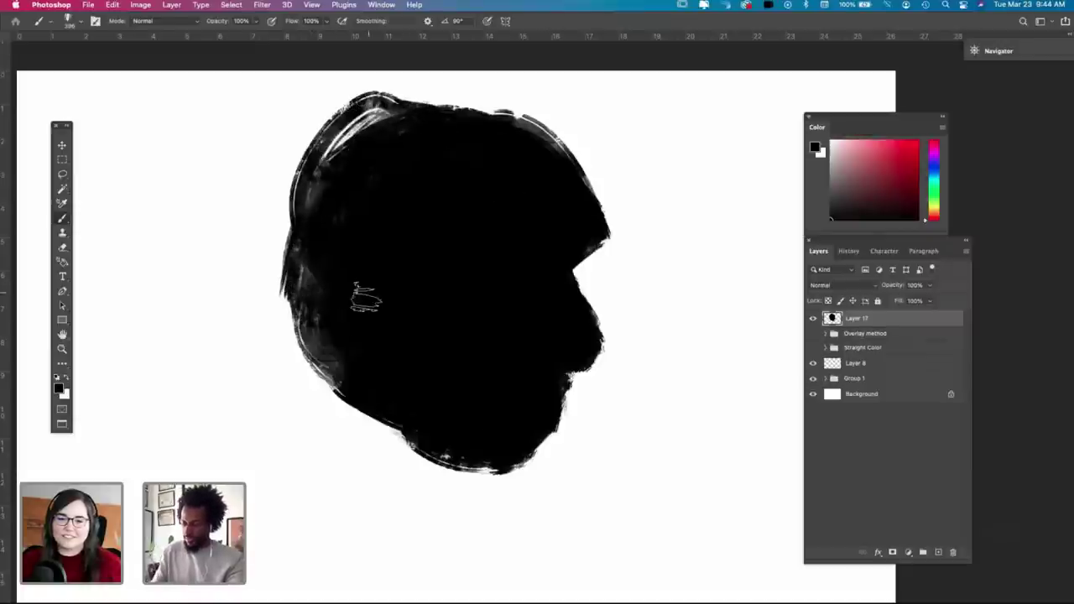
key("super+z")
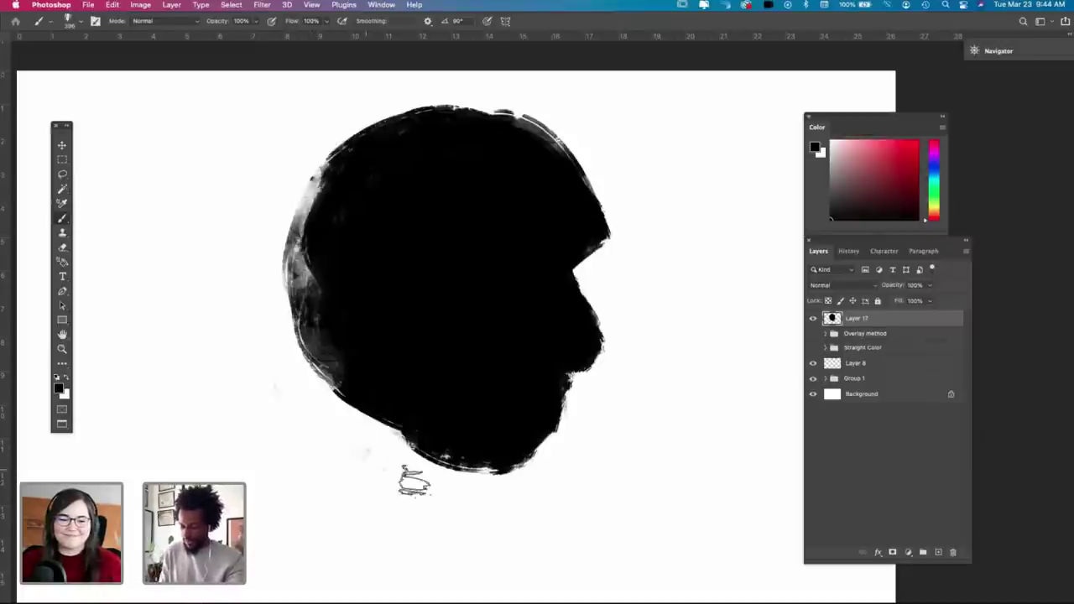
Step: Paint a curved, textured collar-like band running diagonally below the lower left of the head
left_click_drag(302, 438, 378, 470)
left_click_drag(289, 407, 426, 491)
left_click_drag(250, 386, 443, 509)
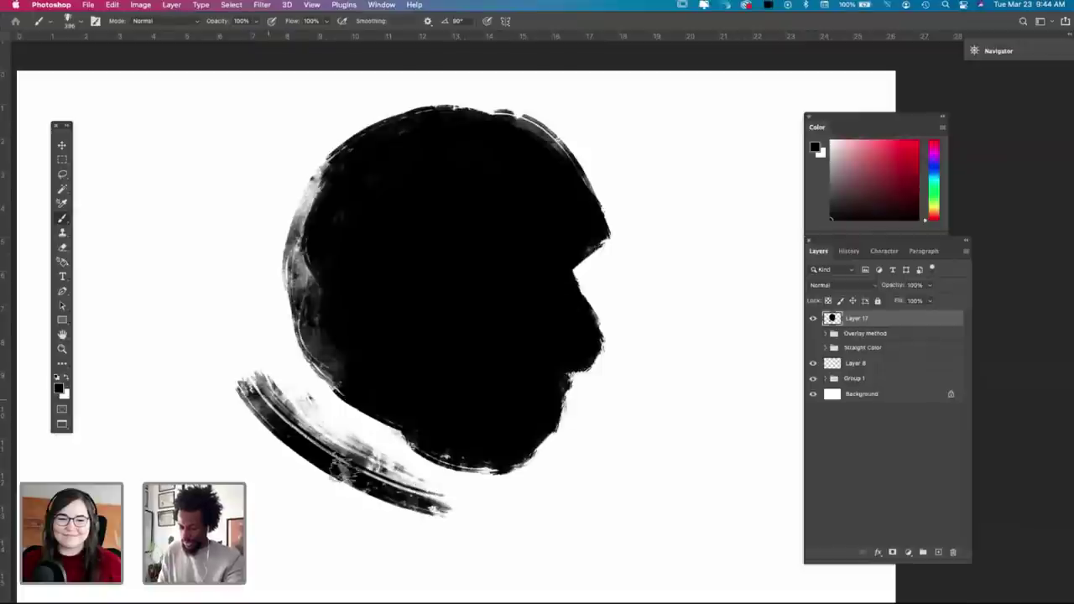
left_click_drag(342, 470, 450, 508)
left_click_drag(261, 387, 489, 546)
mouse_move(290, 410)
left_mouse_down()
mouse_move(407, 501)
mouse_move(449, 508)
left_mouse_up()
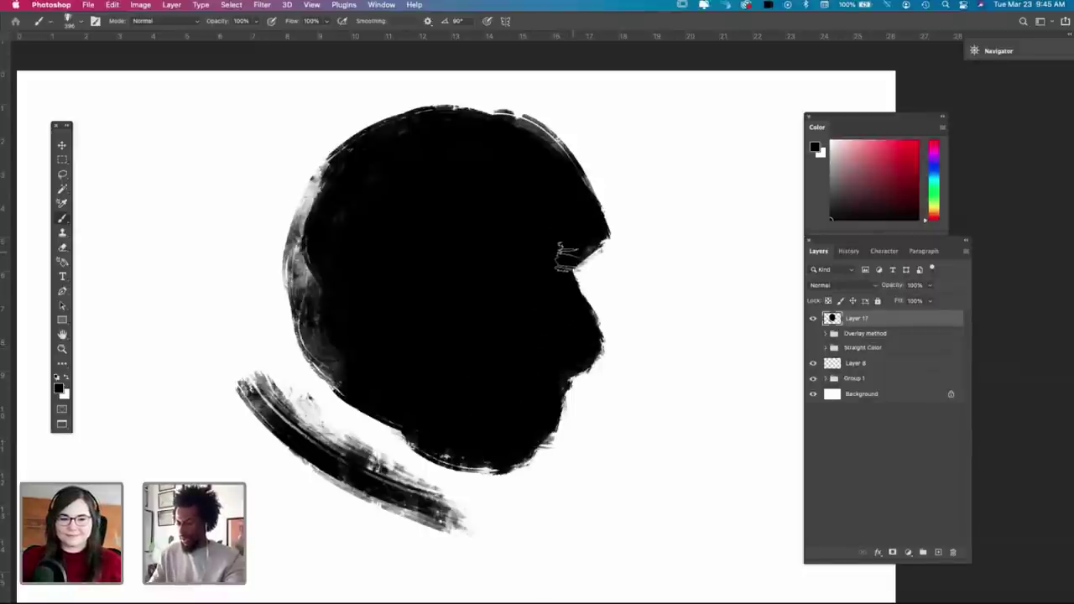
Step: Extend the crown and brow outward with textured strokes and fill the back of the neck down toward the collar band
mouse_move(582, 249)
left_mouse_down()
mouse_move(601, 230)
mouse_move(586, 191)
mouse_move(595, 226)
mouse_move(548, 155)
mouse_move(576, 200)
mouse_move(536, 185)
mouse_move(561, 162)
mouse_move(551, 204)
mouse_move(482, 124)
mouse_move(528, 151)
mouse_move(446, 210)
left_mouse_up()
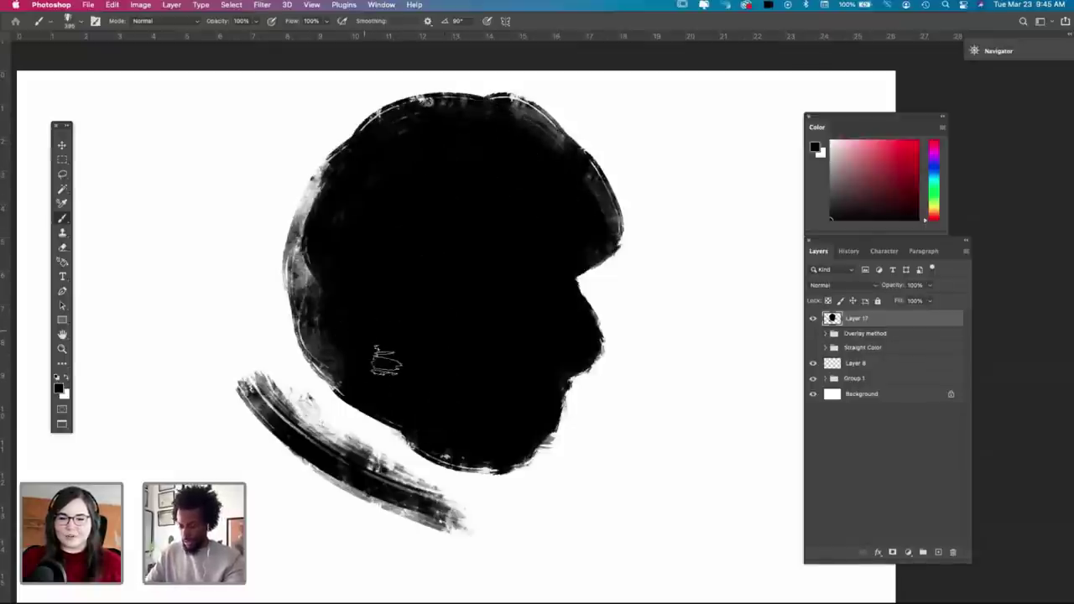
mouse_move(387, 361)
left_mouse_down()
mouse_move(416, 441)
mouse_move(388, 432)
mouse_move(422, 405)
mouse_move(350, 346)
mouse_move(406, 437)
left_mouse_up()
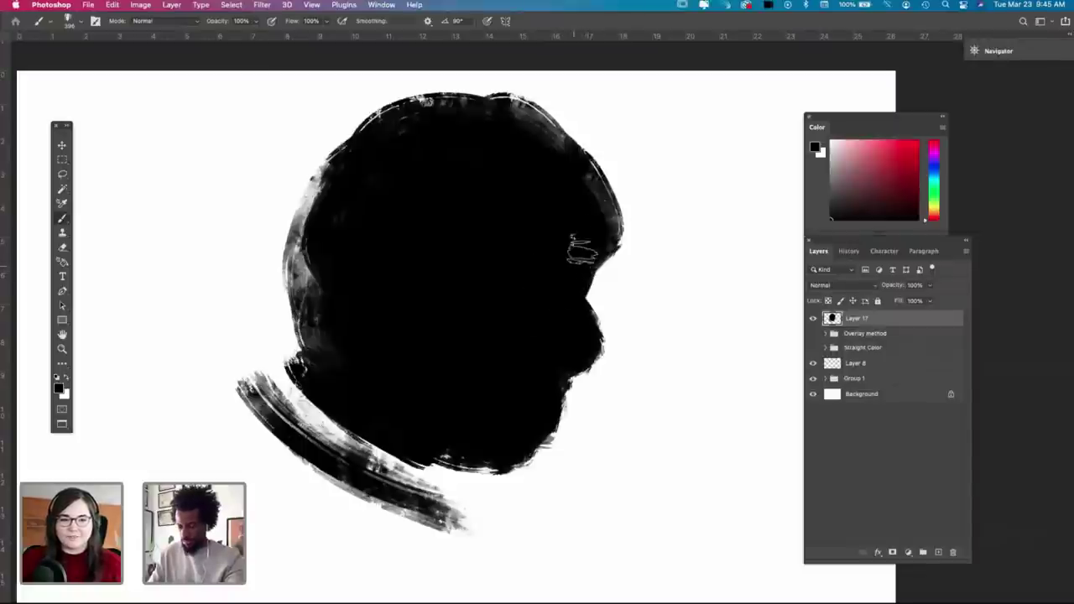
Step: Fill out the brow and forehead edge with black textured strokes, undoing the stroke that covers the notch beneath the brow
left_click_drag(571, 277, 572, 314)
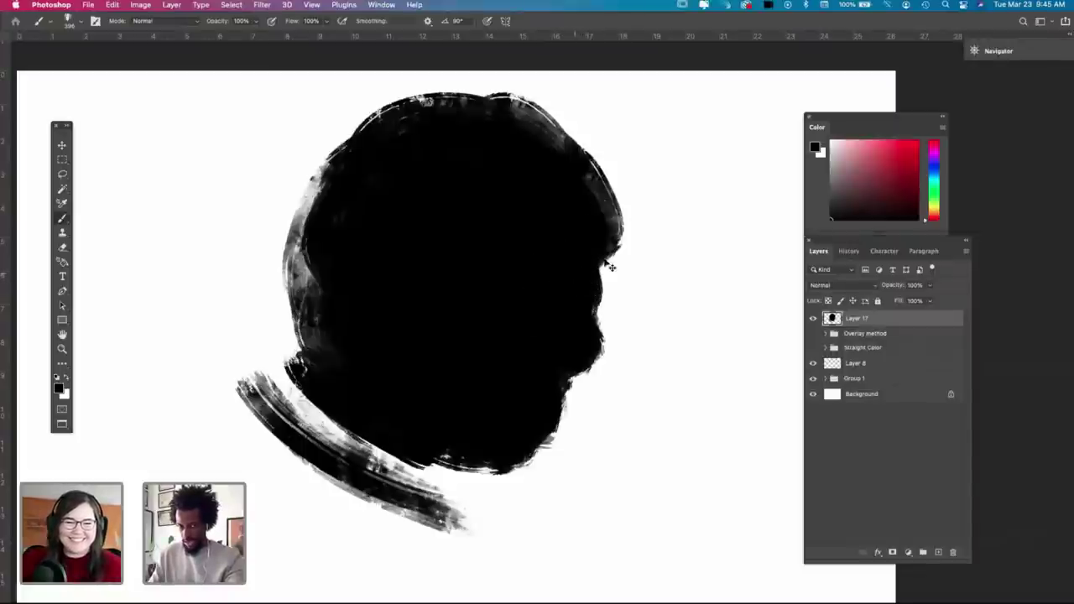
key("super+z")
mouse_move(585, 256)
left_mouse_down()
mouse_move(572, 299)
mouse_move(569, 273)
mouse_move(572, 319)
mouse_move(577, 287)
mouse_move(552, 288)
mouse_move(582, 345)
mouse_move(570, 318)
mouse_move(578, 344)
mouse_move(568, 338)
mouse_move(558, 301)
mouse_move(576, 273)
mouse_move(585, 277)
mouse_move(586, 210)
left_mouse_up()
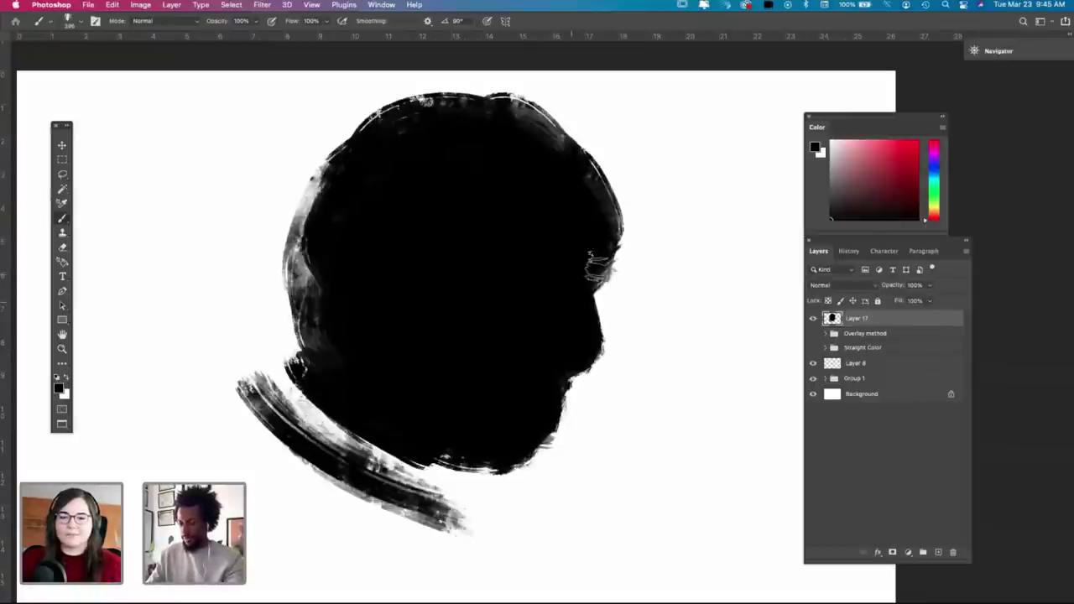
left_click_drag(598, 269, 585, 286)
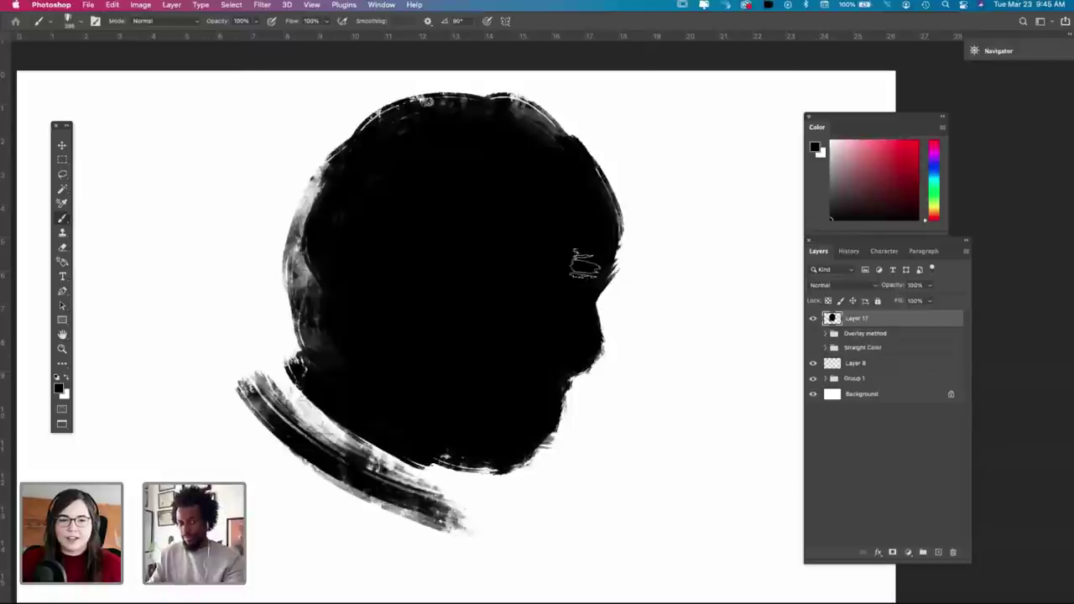
key("e")
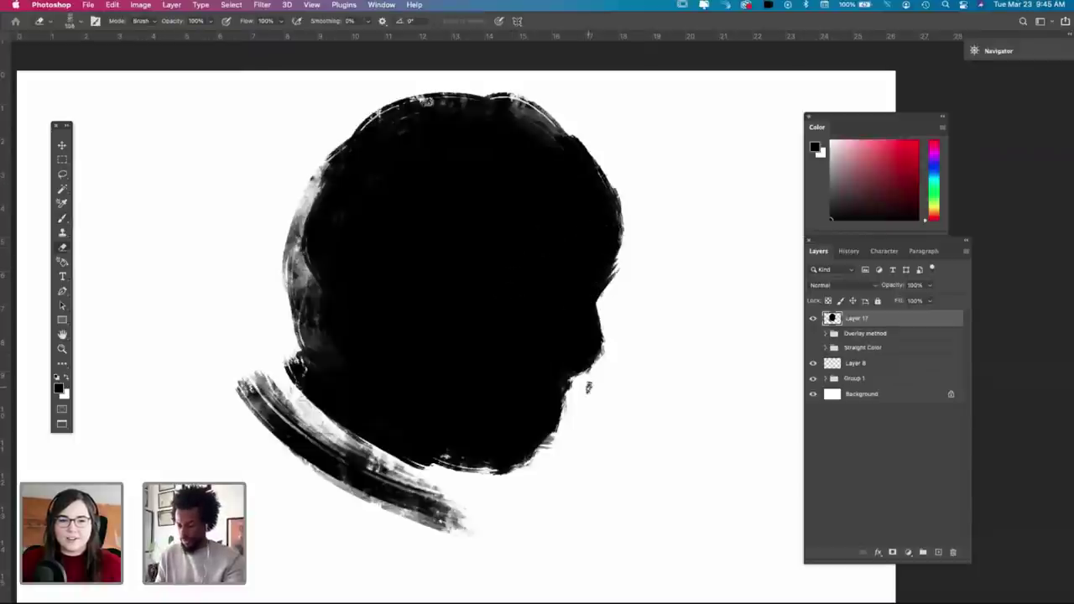
right_click(605, 385)
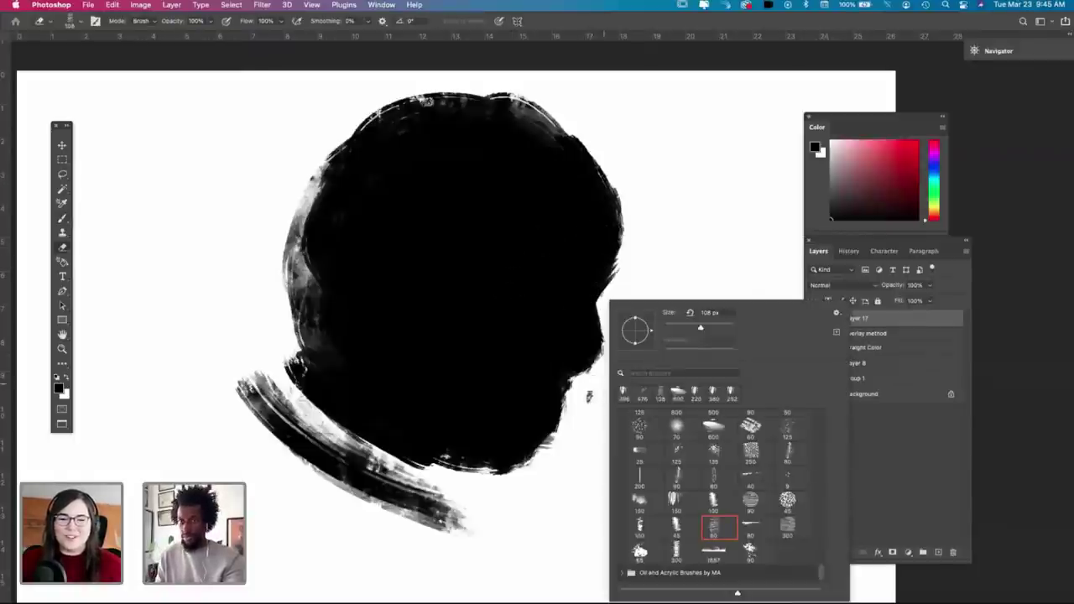
left_click(589, 396)
key("b")
Step: Widen the collar band down and outward with several parallel textured diagonal strokes, partly filling its gap below the neck
mouse_move(341, 490)
left_mouse_down()
mouse_move(275, 443)
mouse_move(323, 476)
left_mouse_up()
mouse_move(253, 401)
left_mouse_down()
mouse_move(272, 424)
mouse_move(404, 532)
mouse_move(268, 424)
mouse_move(302, 464)
mouse_move(388, 514)
mouse_move(340, 492)
mouse_move(352, 501)
mouse_move(302, 443)
mouse_move(280, 441)
mouse_move(381, 480)
left_mouse_up()
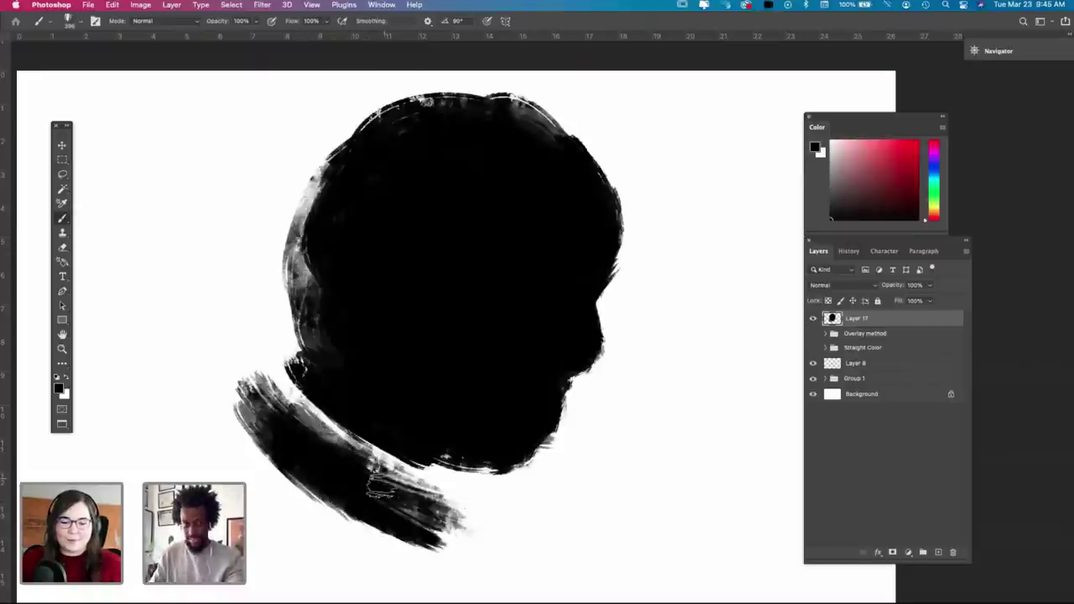
mouse_move(317, 458)
left_mouse_down()
mouse_move(385, 505)
mouse_move(294, 457)
mouse_move(436, 571)
mouse_move(380, 537)
left_mouse_up()
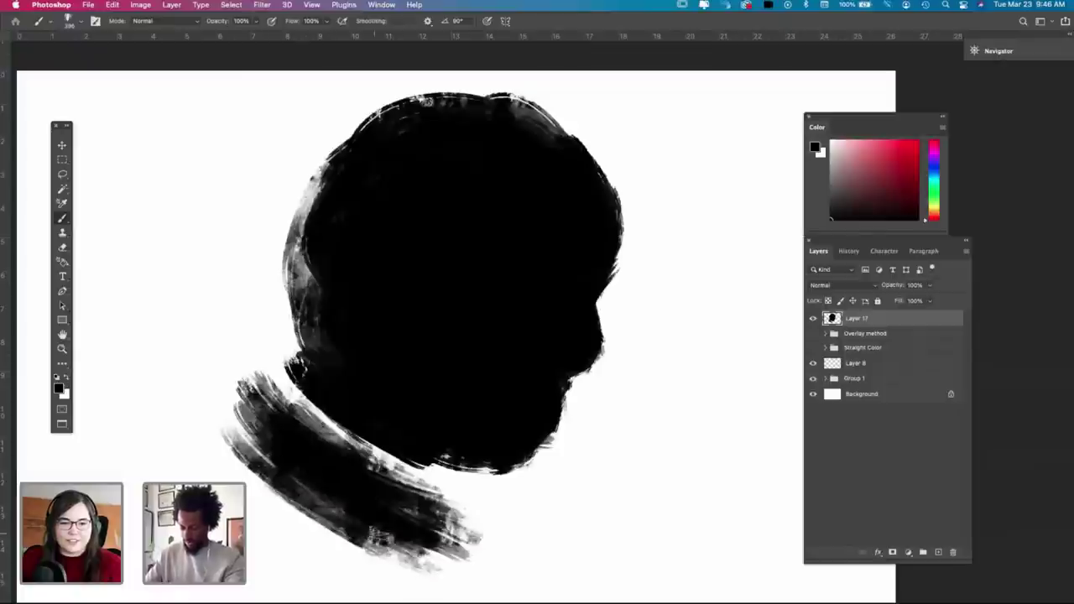
left_click_drag(299, 398, 367, 449)
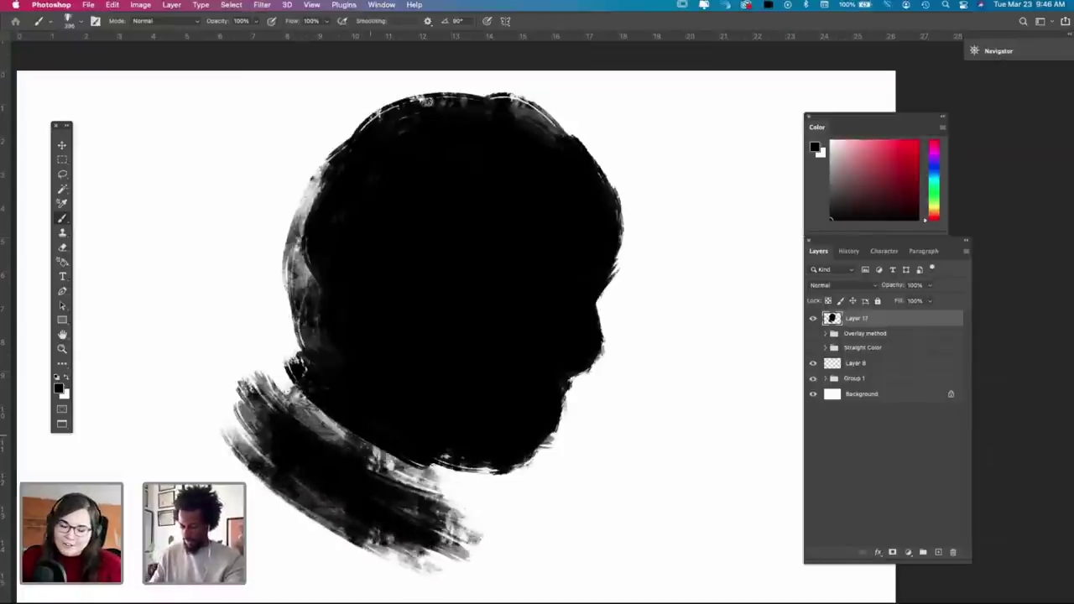
left_click_drag(209, 427, 344, 554)
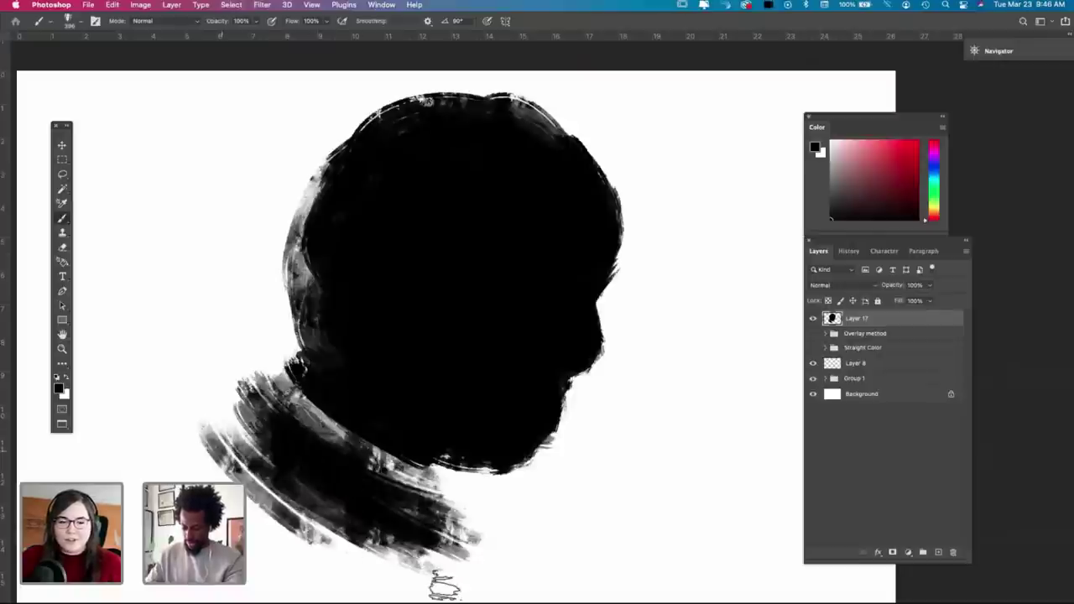
left_click_drag(200, 416, 434, 573)
mouse_move(273, 487)
left_mouse_down()
mouse_move(383, 574)
mouse_move(440, 578)
left_mouse_up()
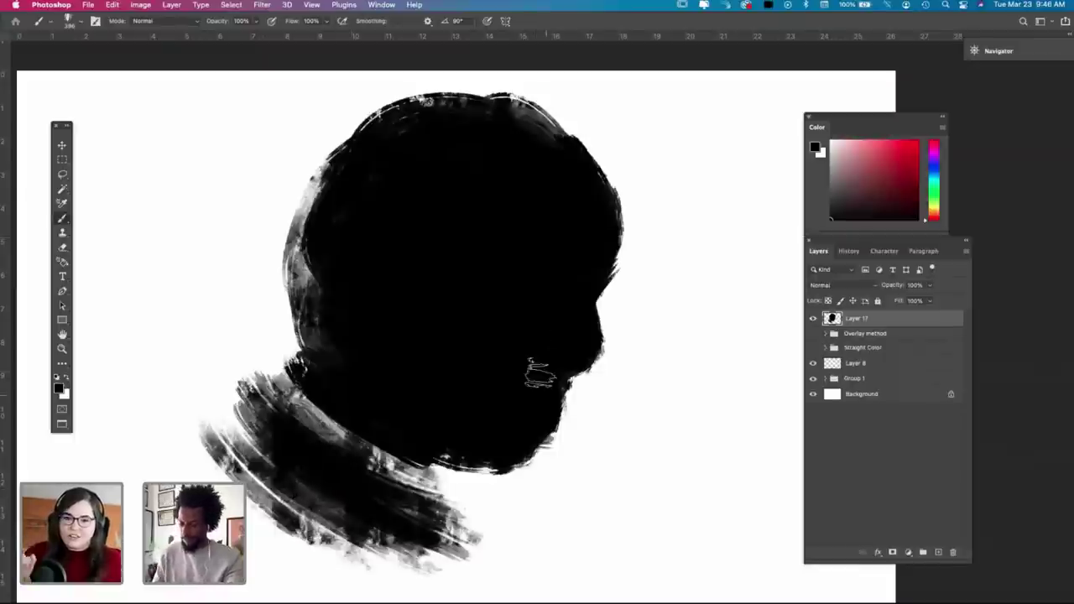
Step: Extend the jaw downward and forward into a blocky, projecting chin and touch up the lower part of the collar
mouse_move(521, 406)
left_mouse_down()
mouse_move(416, 443)
mouse_move(519, 473)
mouse_move(549, 412)
mouse_move(529, 474)
left_mouse_up()
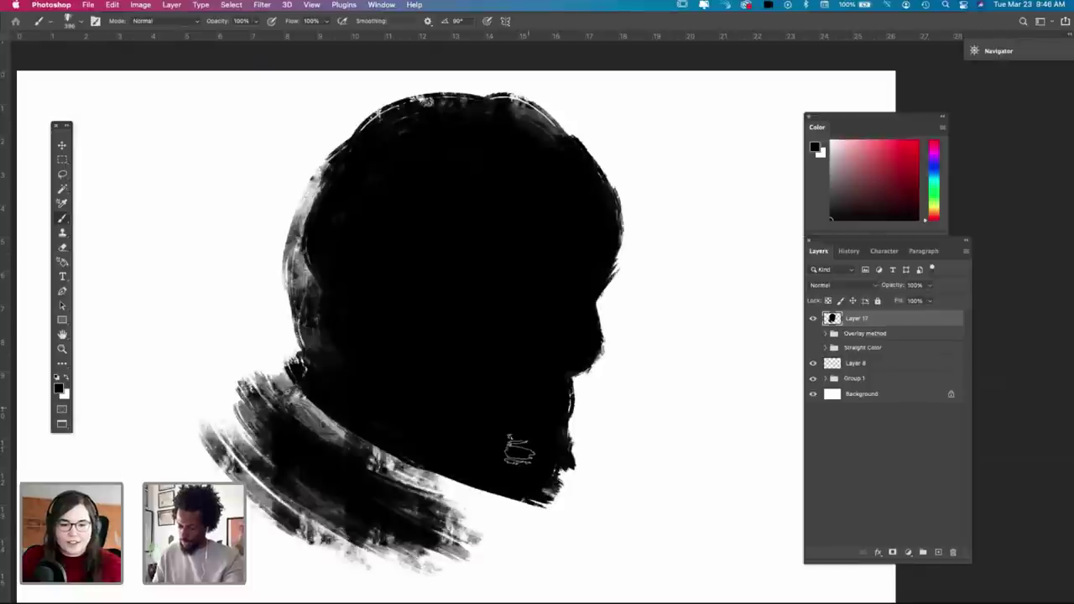
mouse_move(460, 457)
left_mouse_down()
mouse_move(480, 485)
mouse_move(498, 481)
left_mouse_up()
mouse_move(515, 473)
left_mouse_down()
mouse_move(538, 453)
mouse_move(541, 473)
mouse_move(552, 425)
left_mouse_up()
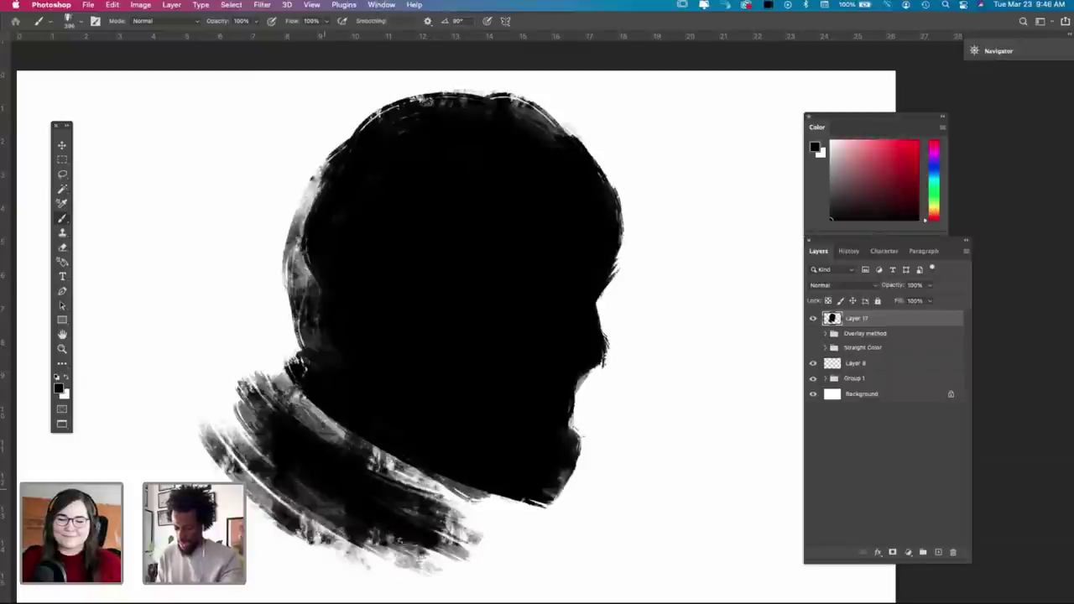
left_click_drag(352, 523, 424, 550)
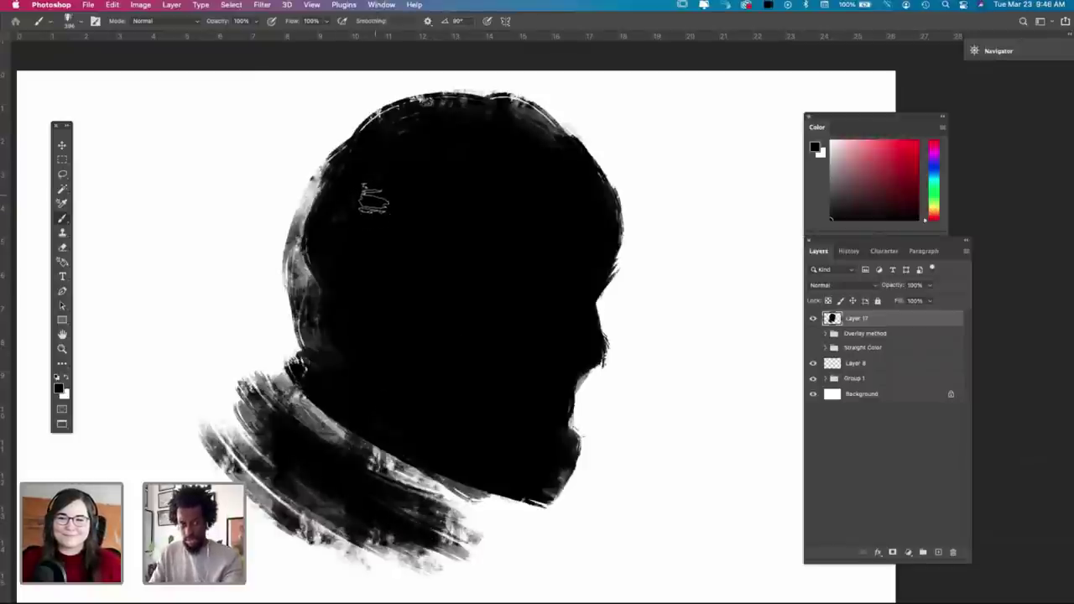
Step: Paint a rounded, ear-like bulge protruding from the back of the head and fill in its center
left_click_drag(302, 209, 302, 292)
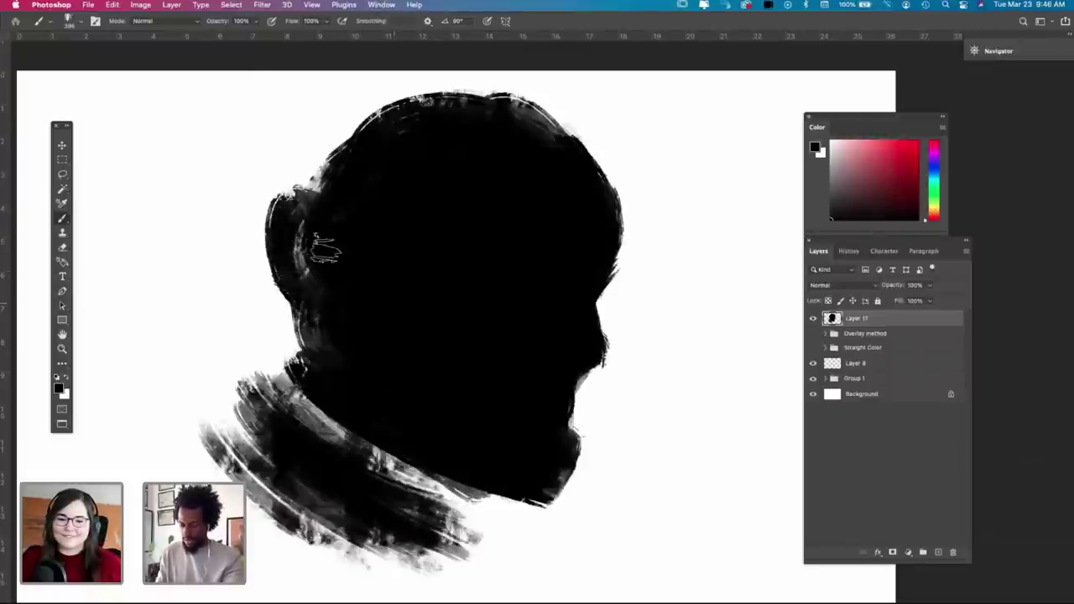
mouse_move(323, 214)
left_mouse_down()
mouse_move(323, 285)
mouse_move(306, 281)
mouse_move(295, 242)
mouse_move(316, 281)
left_mouse_up()
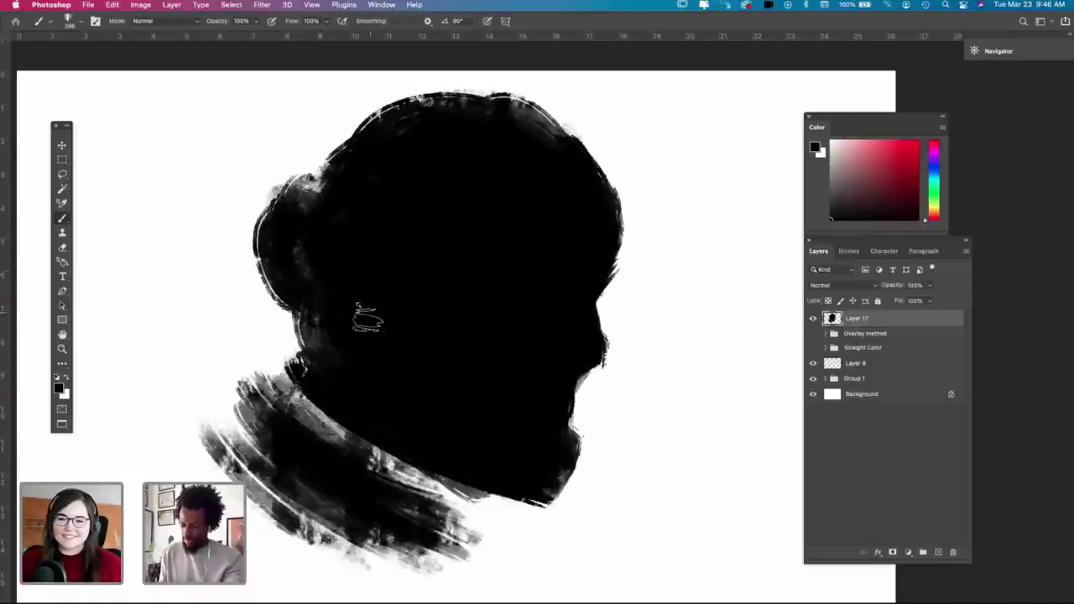
left_click_drag(294, 207, 318, 270)
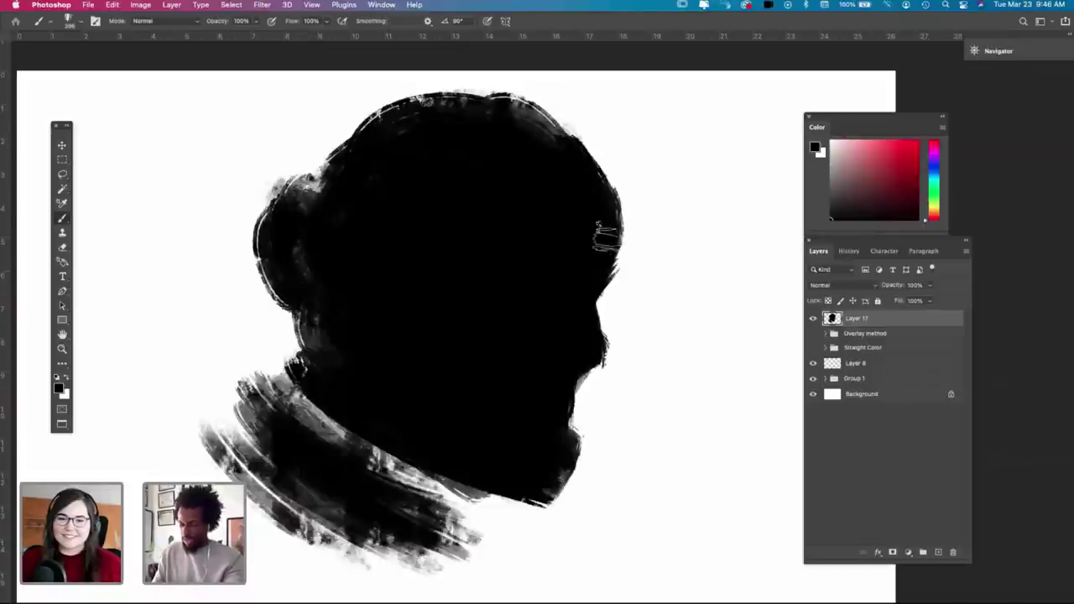
Step: Raise and broaden the crown with black textured strokes, undoing the surplus stroke
mouse_move(405, 191)
left_mouse_down()
mouse_move(347, 159)
mouse_move(489, 154)
mouse_move(395, 128)
mouse_move(523, 140)
mouse_move(505, 132)
mouse_move(571, 155)
mouse_move(510, 130)
mouse_move(552, 168)
mouse_move(470, 107)
mouse_move(571, 183)
mouse_move(516, 163)
left_mouse_up()
mouse_move(516, 116)
left_mouse_down()
mouse_move(453, 124)
mouse_move(581, 245)
mouse_move(616, 203)
mouse_move(491, 77)
left_mouse_up()
key("ctrl+z")
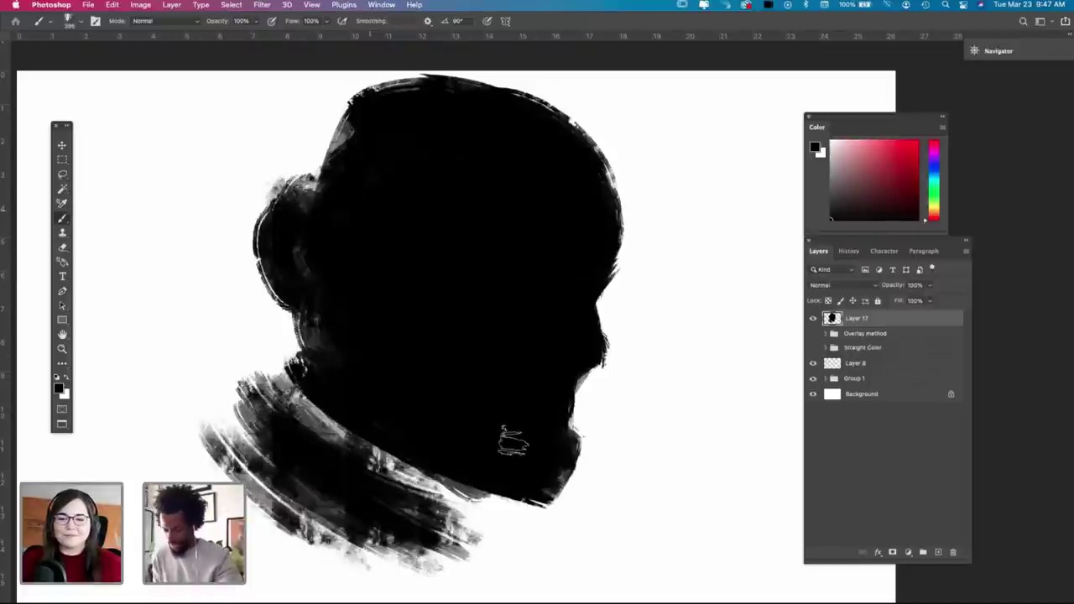
Step: Try widening and filling the bulge at the back of the head, and undo those strokes
left_click_drag(267, 186, 255, 281)
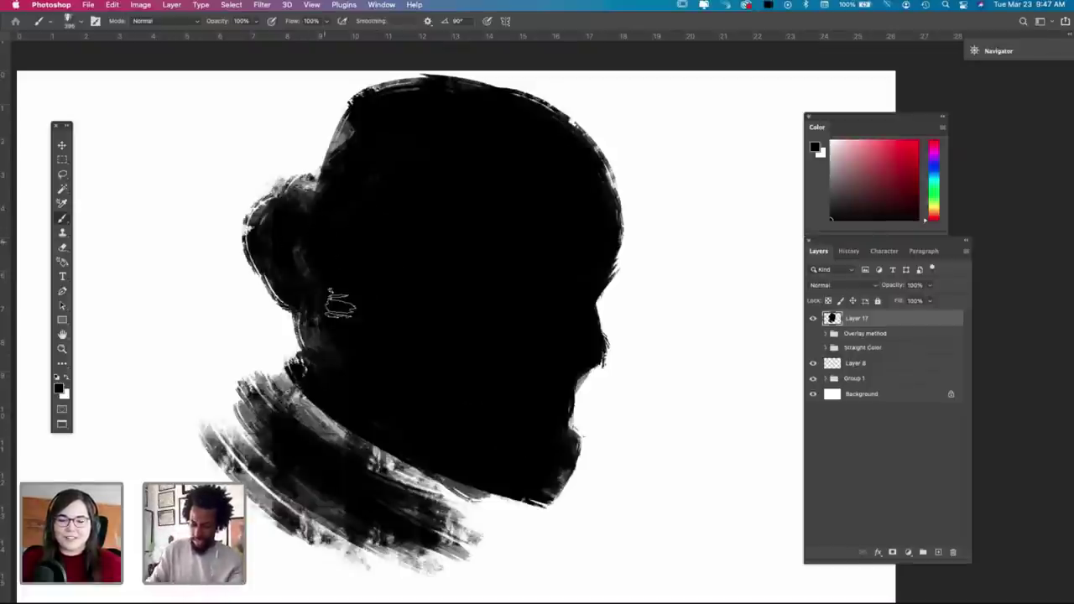
key("super+z")
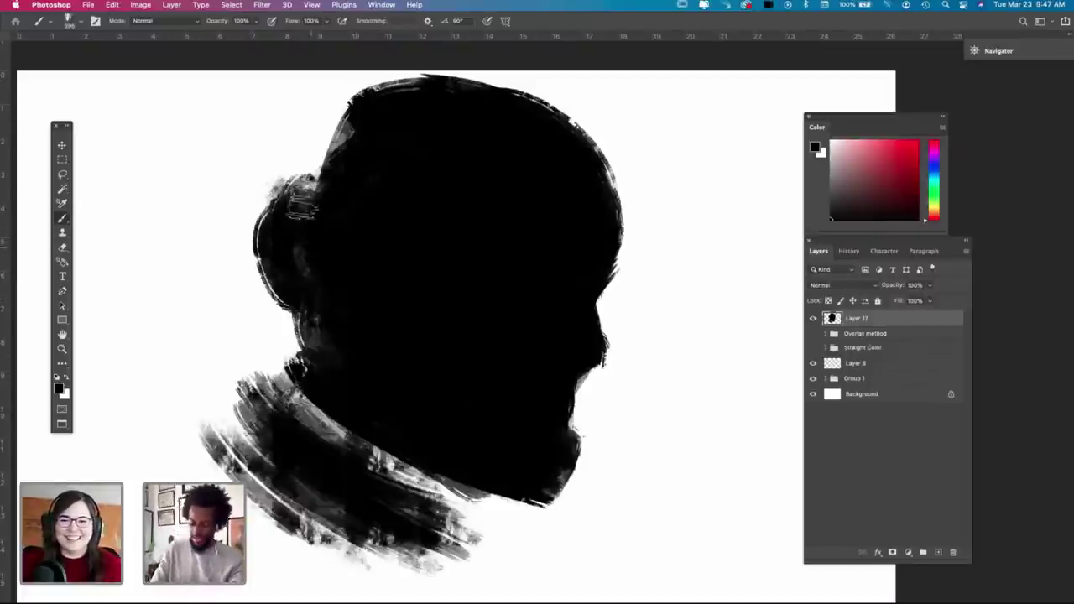
left_click_drag(304, 195, 325, 307)
key("super+z")
key("super+z")
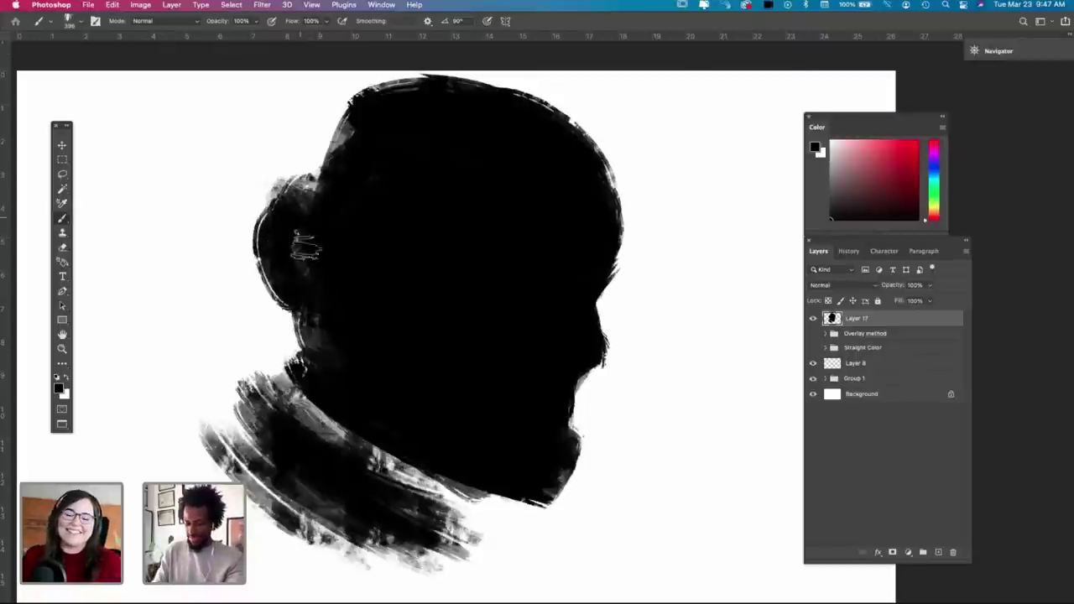
Step: Switch the Eraser to a textured bristle brush at 412 px and test a stroke beside the brow, undoing it
key("e")
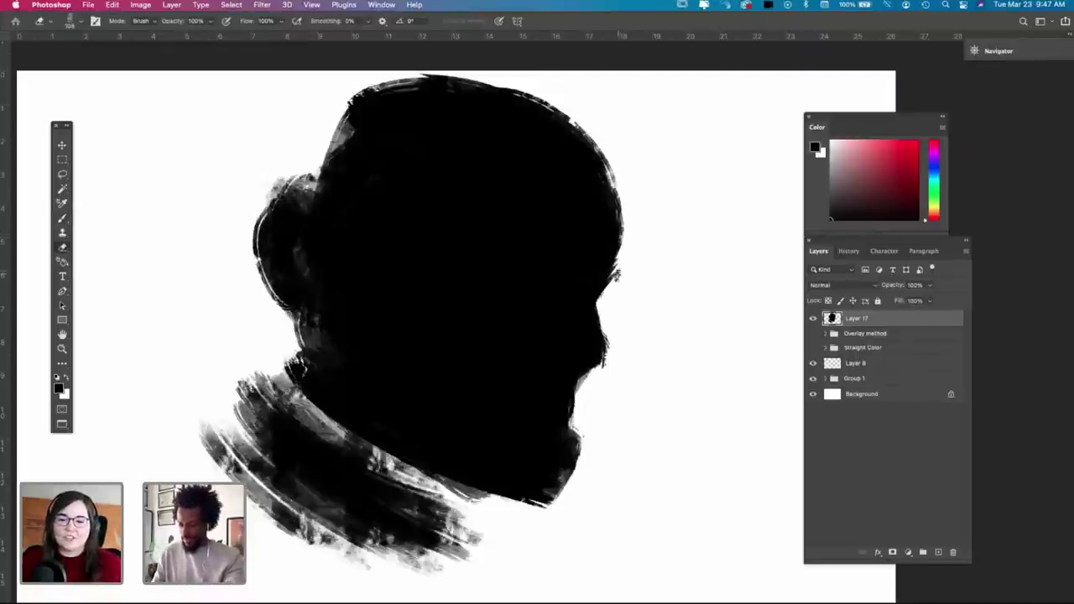
right_click(669, 275)
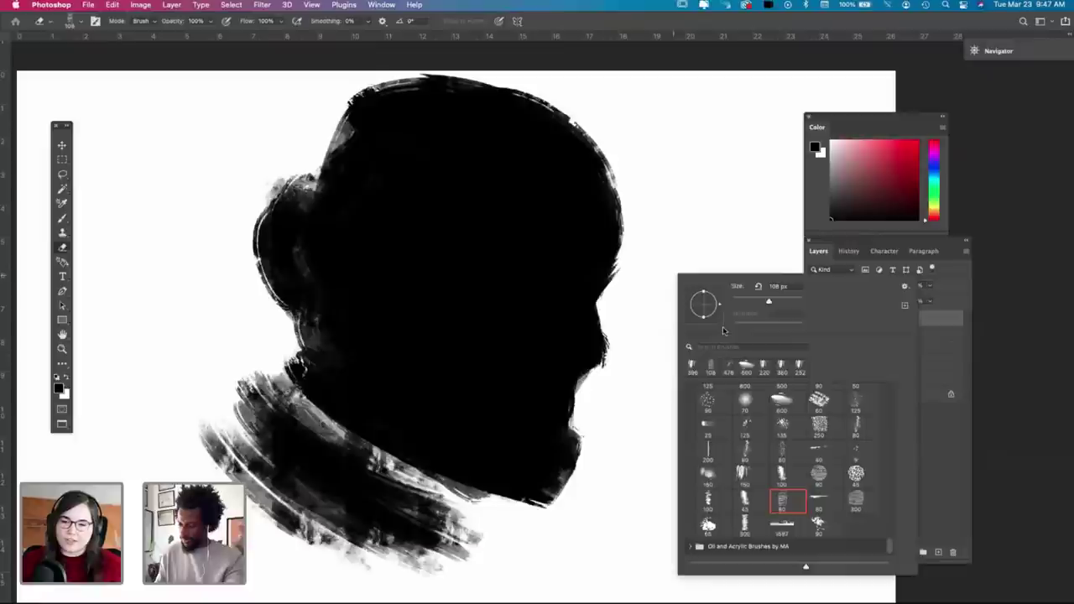
left_click(776, 384)
left_click(666, 221)
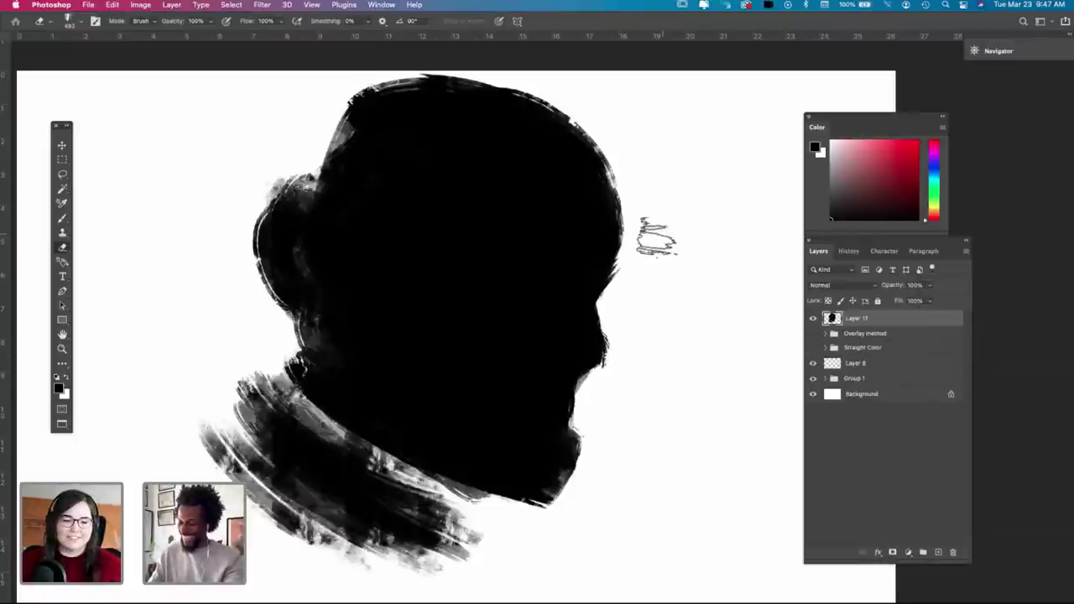
right_click(682, 267)
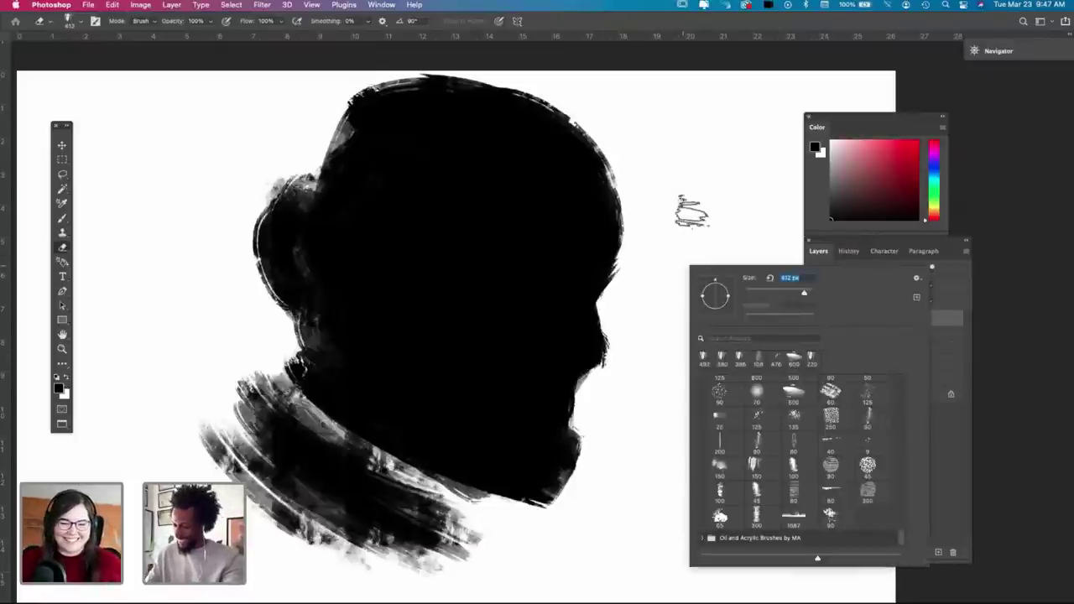
left_click(691, 212)
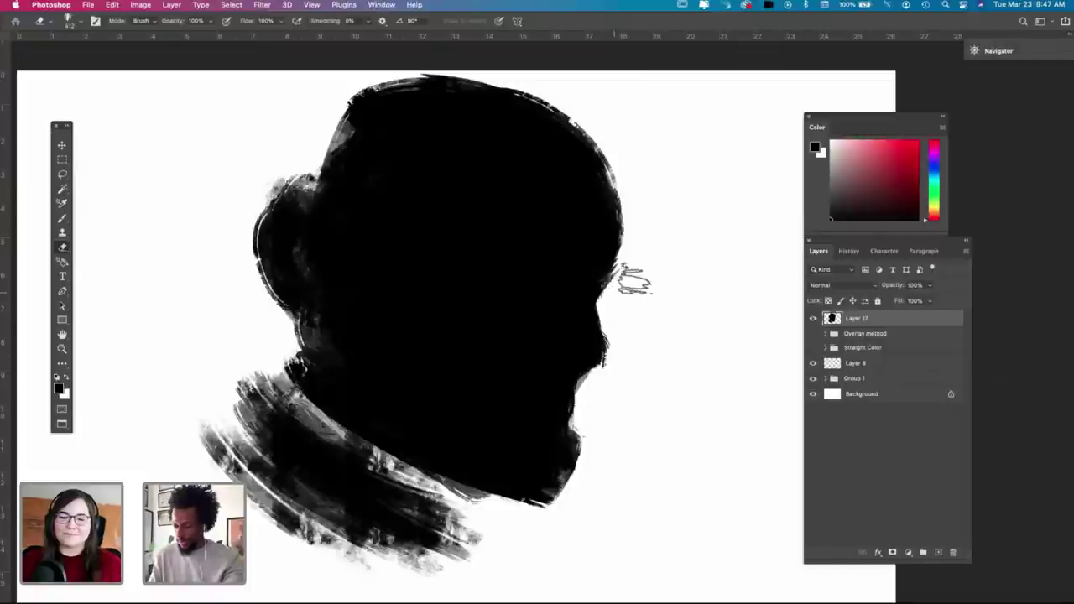
left_click_drag(631, 277, 610, 304)
key("super+z")
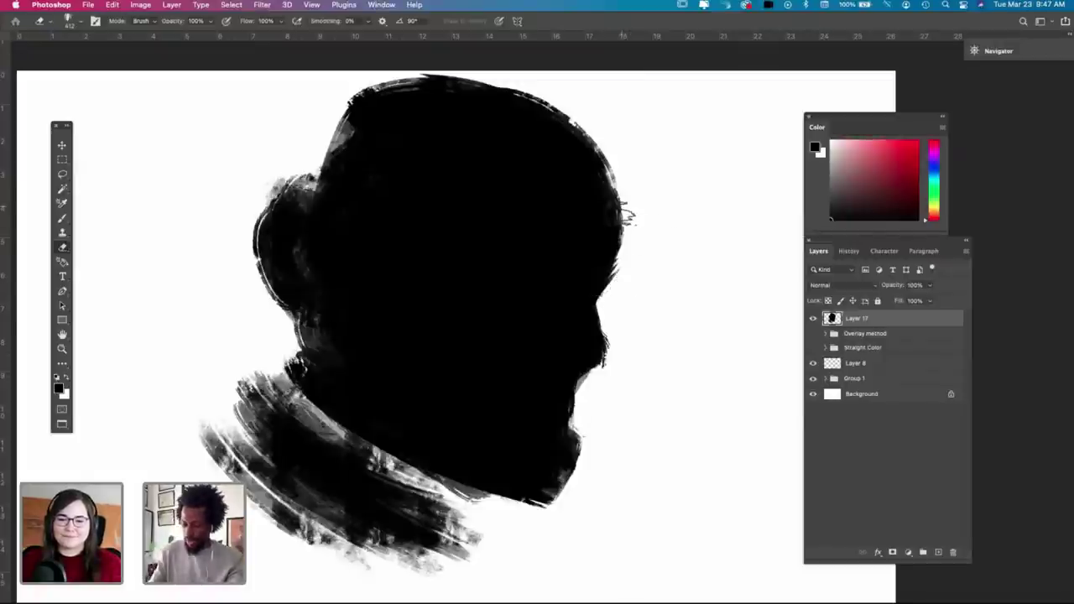
Step: Paint the brow and forehead outward with bulging black strokes reaching up toward the crown
key("b")
mouse_move(590, 259)
left_mouse_down()
mouse_move(570, 300)
mouse_move(642, 239)
left_mouse_up()
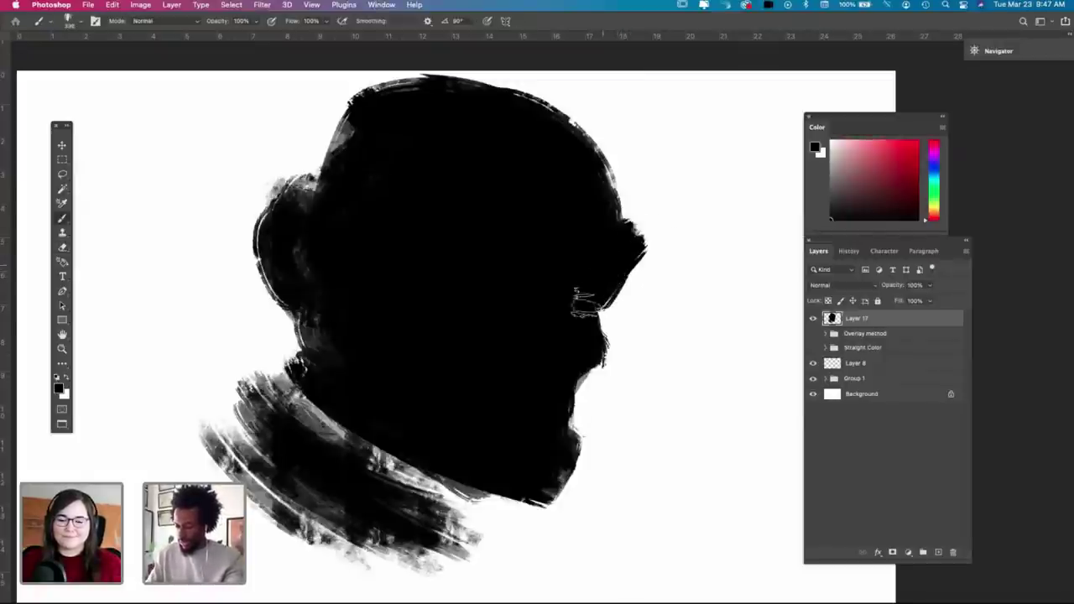
mouse_move(584, 302)
left_mouse_down()
mouse_move(616, 214)
mouse_move(566, 133)
mouse_move(576, 177)
left_mouse_up()
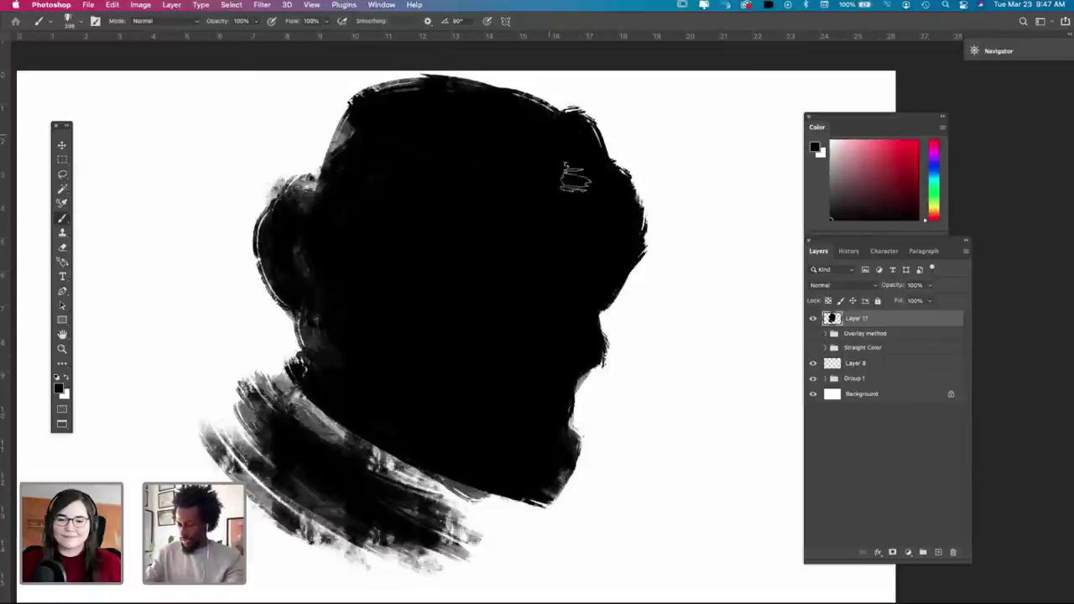
Step: Erase the forehead's outer bumps to form a clean slope from the crown to a pointed brow
key("e")
mouse_move(635, 156)
left_mouse_down()
mouse_move(669, 228)
mouse_move(648, 153)
mouse_move(666, 234)
mouse_move(636, 308)
mouse_move(630, 299)
mouse_move(649, 280)
mouse_move(622, 305)
mouse_move(652, 275)
left_mouse_up()
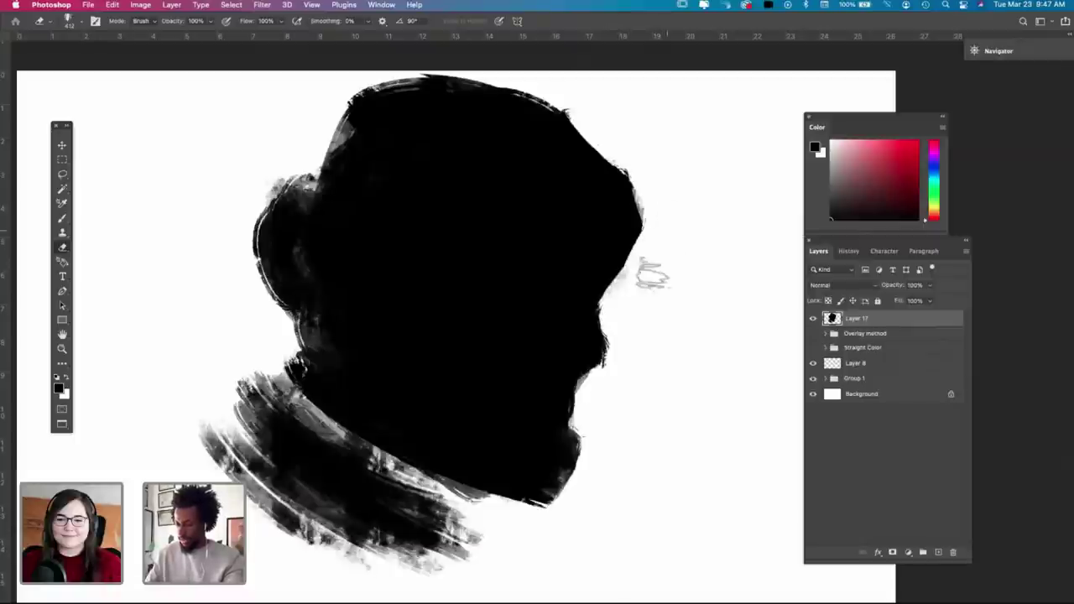
left_click_drag(645, 235, 534, 91)
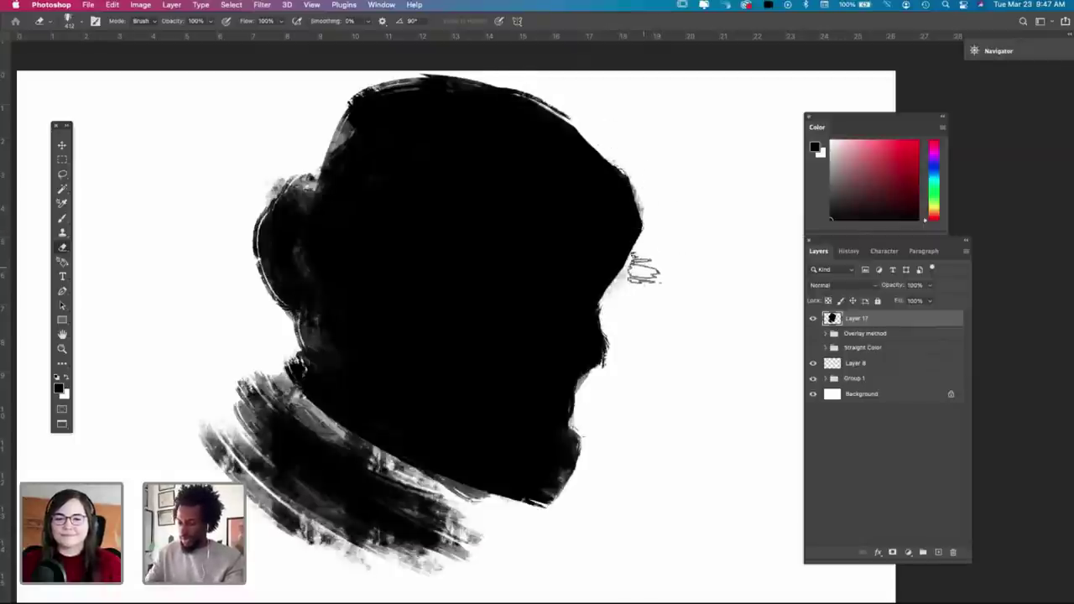
mouse_move(644, 270)
left_mouse_down()
mouse_move(647, 221)
mouse_move(646, 304)
left_mouse_up()
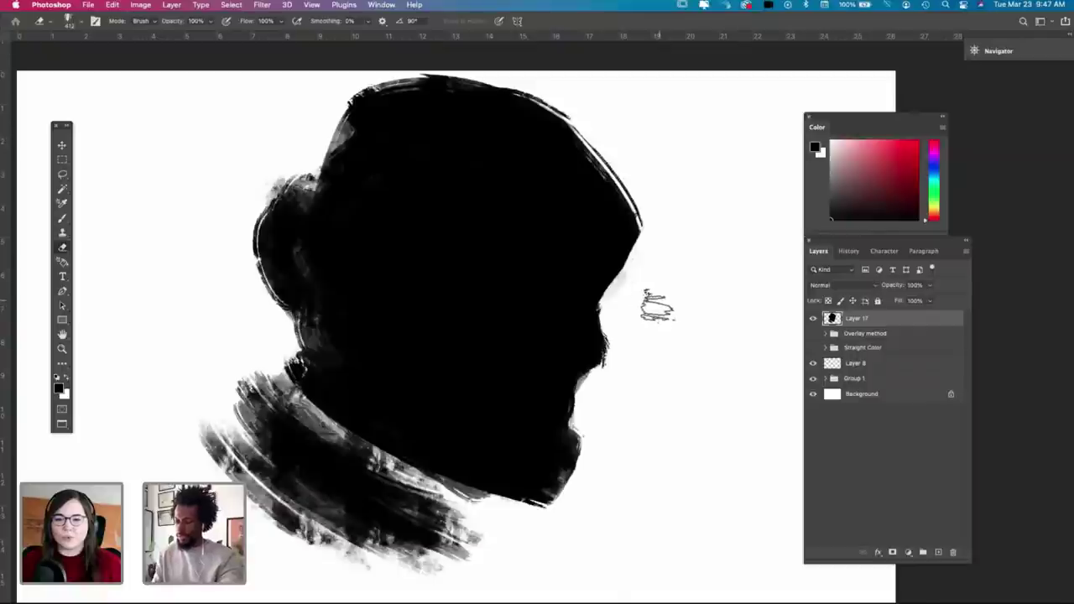
Step: Carve away the underside of the brow with textured erasing, undoing the excess stroke
key("b")
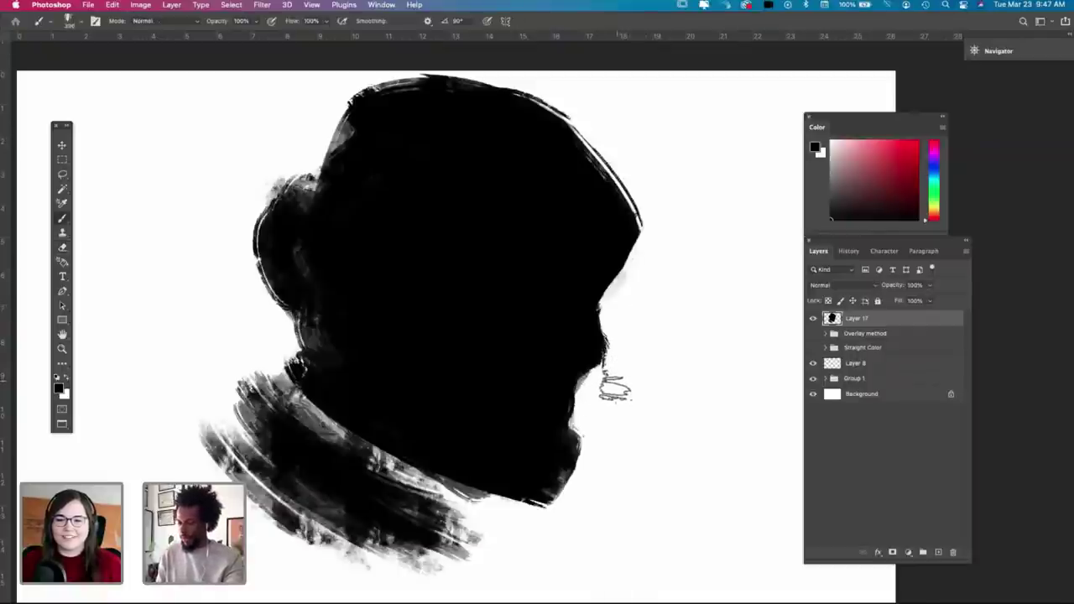
key("e")
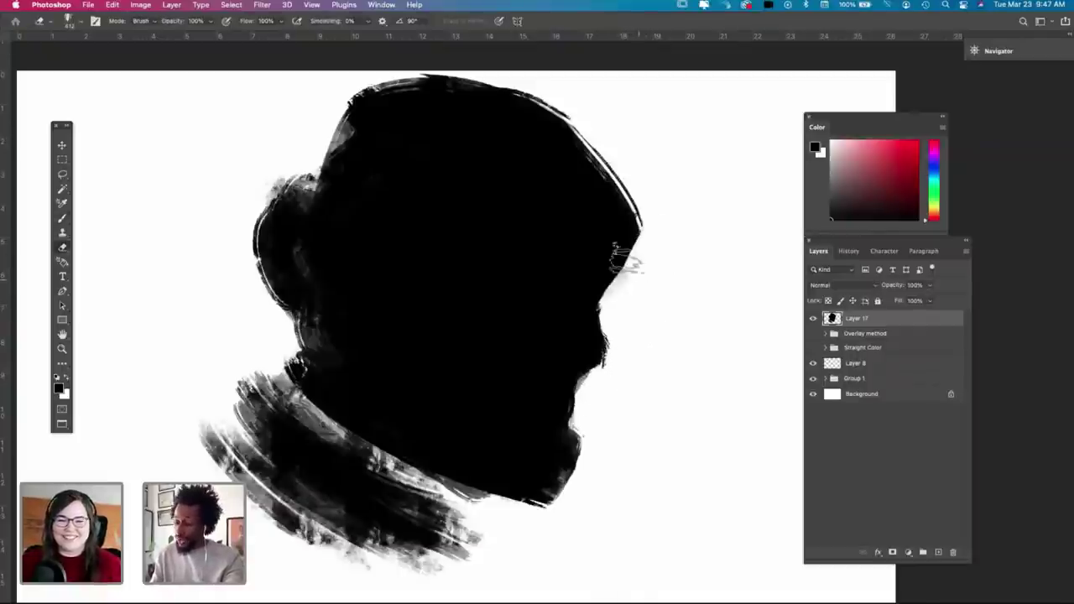
left_click_drag(637, 259, 628, 291)
left_click_drag(660, 238, 624, 285)
key("super+z")
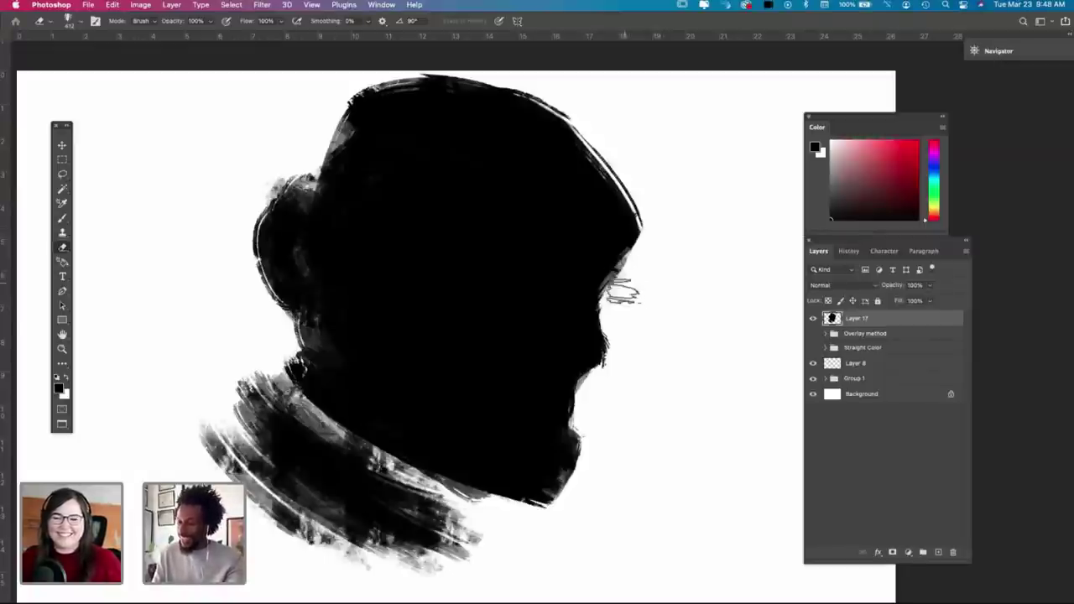
Step: Set the textured Eraser to 380 px and refine the brow's pointed tip and the curve beneath it
right_click(634, 276)
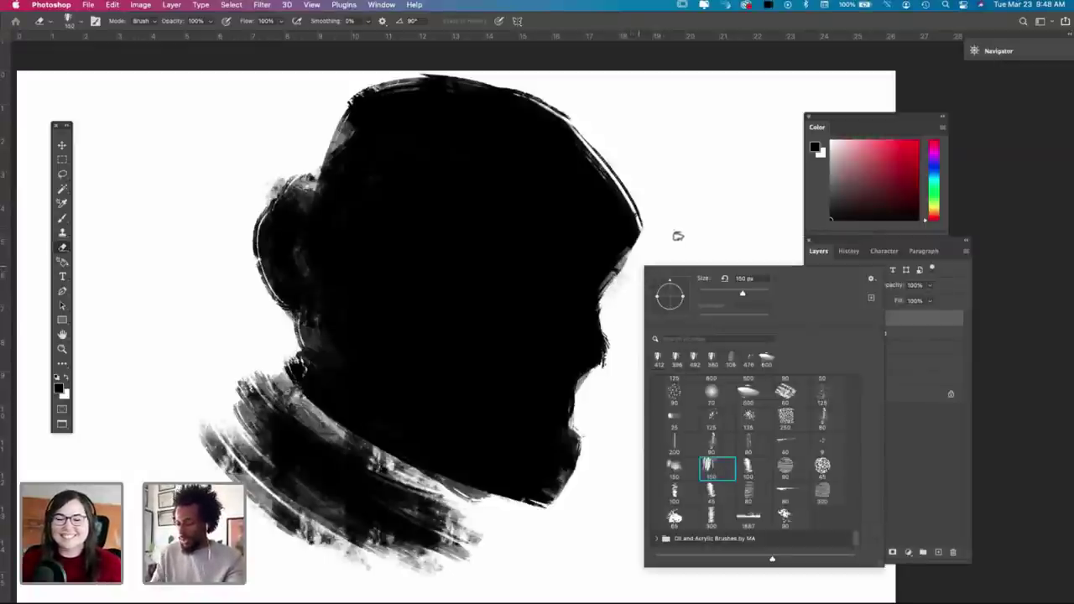
left_click(704, 238)
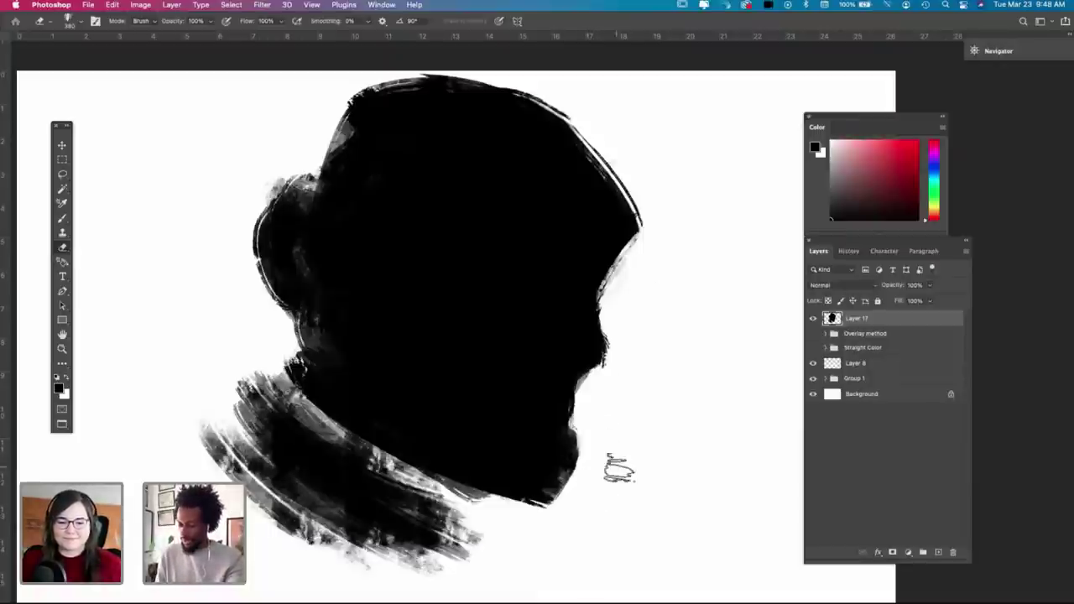
key("b")
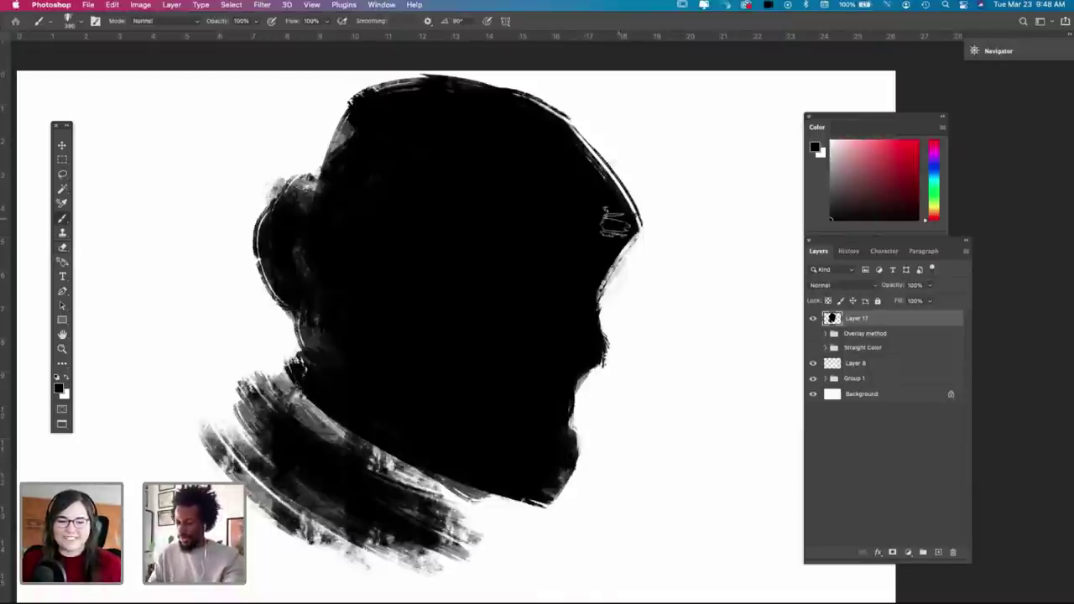
key("e")
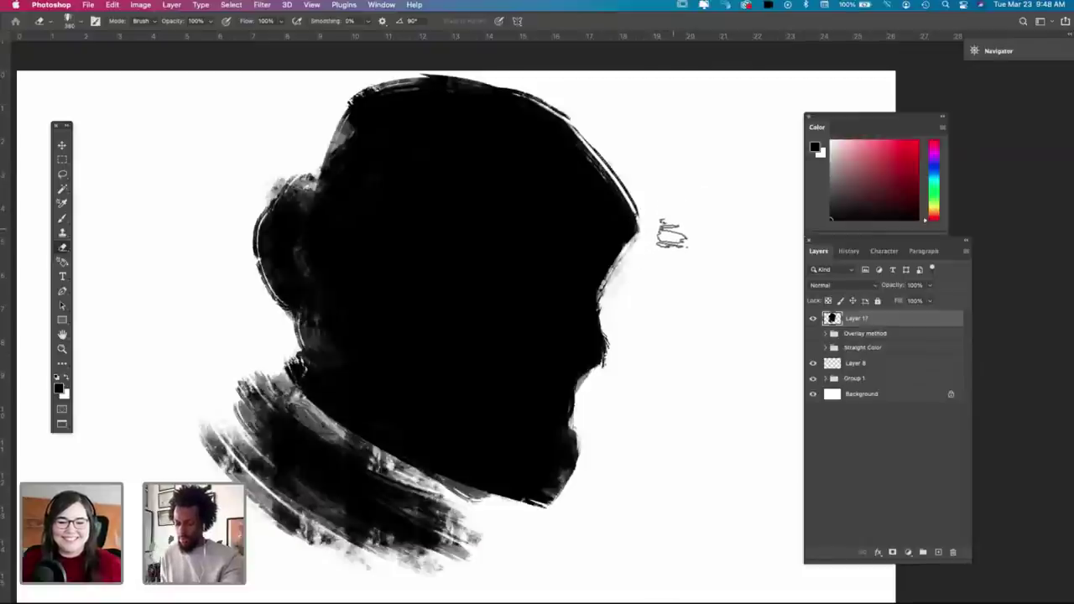
key("b")
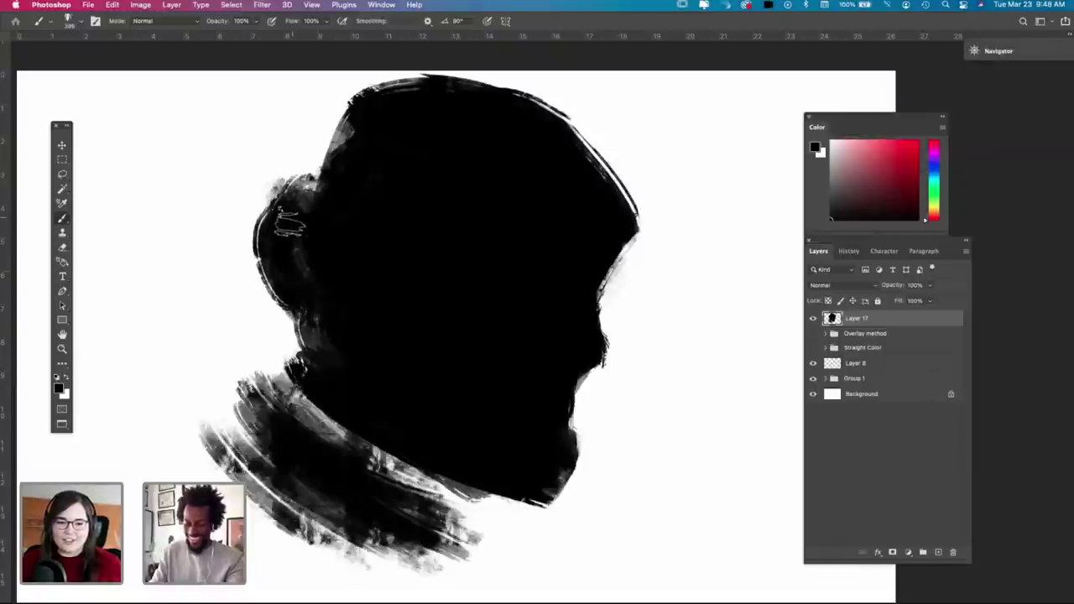
Step: Widen the bun behind the head with curved textured black strokes, undoing the rejected attempts
left_click_drag(291, 215, 298, 286)
key("super+z")
left_click_drag(303, 191, 305, 312)
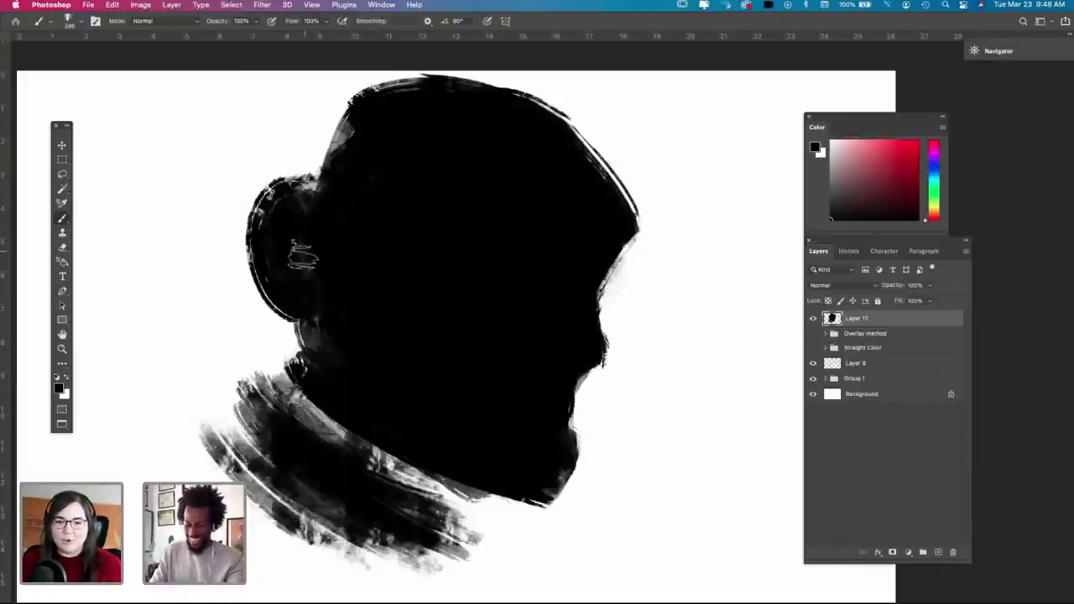
key("super+z")
mouse_move(305, 189)
left_mouse_down()
mouse_move(262, 252)
mouse_move(291, 291)
left_mouse_up()
key("super+z")
key("super+z")
key("super+shift+z")
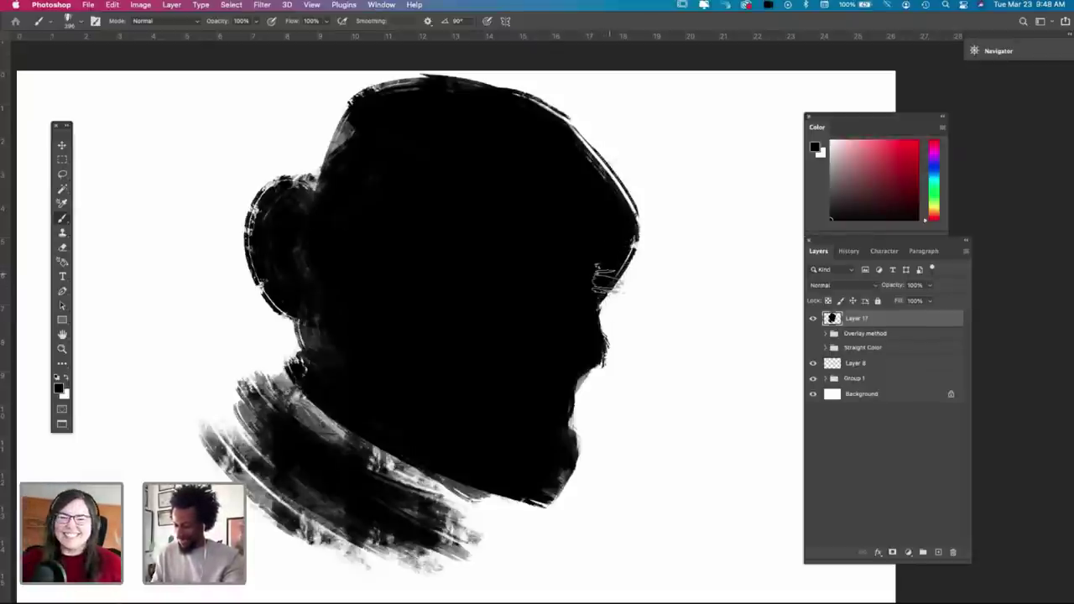
Step: Undo the stroke bulging over the brow, and reshape the brow's underside and the rounded nose contour
key("super+z")
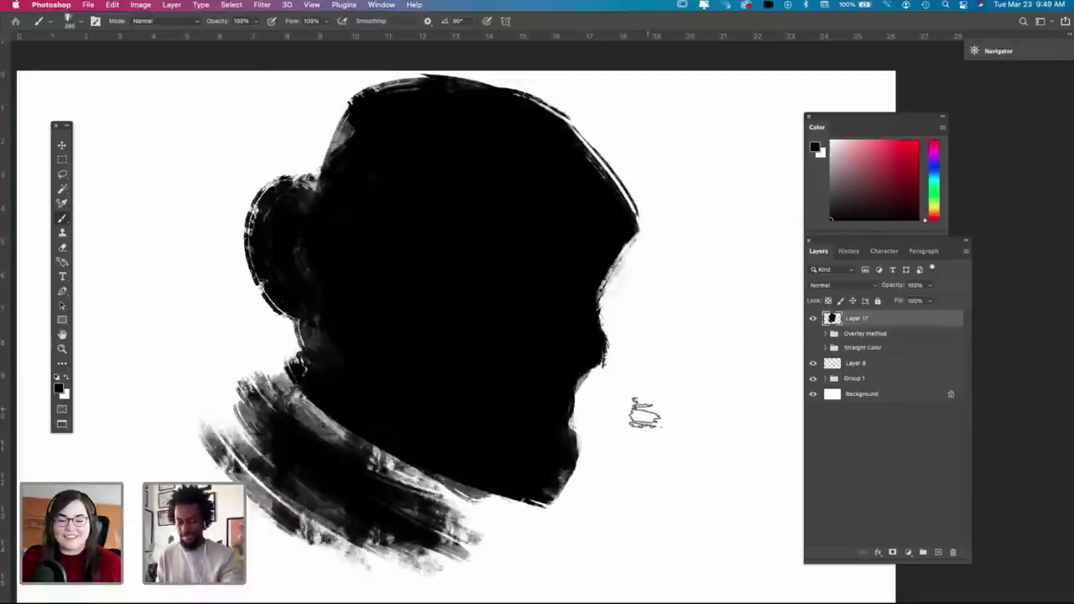
key("e")
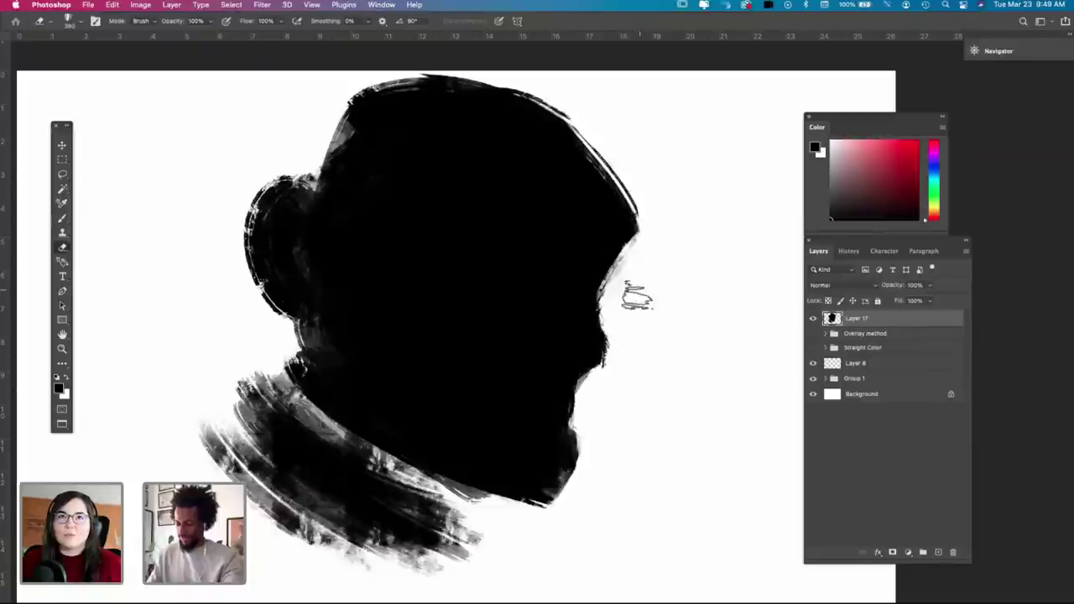
key("b")
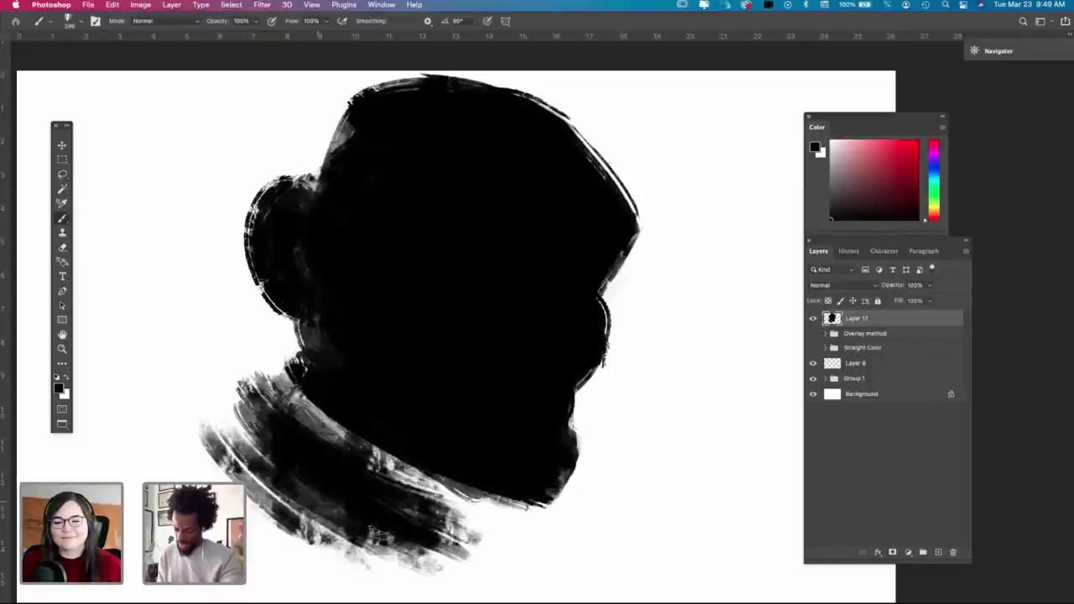
Step: Reduce the brush to 46 px and paint fine bristle lines along the collar's outer edges
left_click_drag(369, 545, 474, 561)
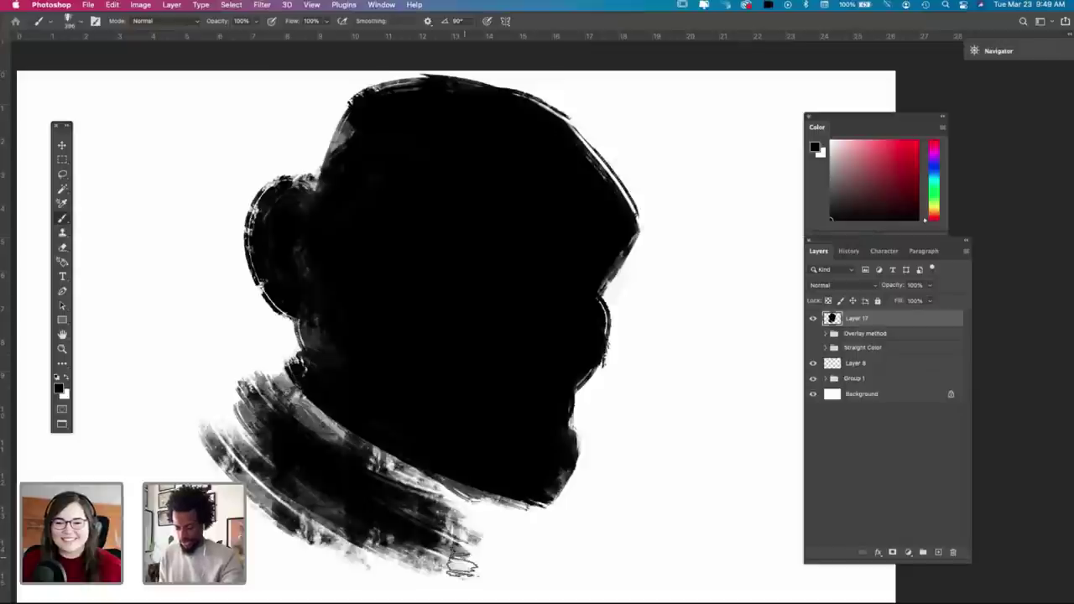
right_click(602, 300)
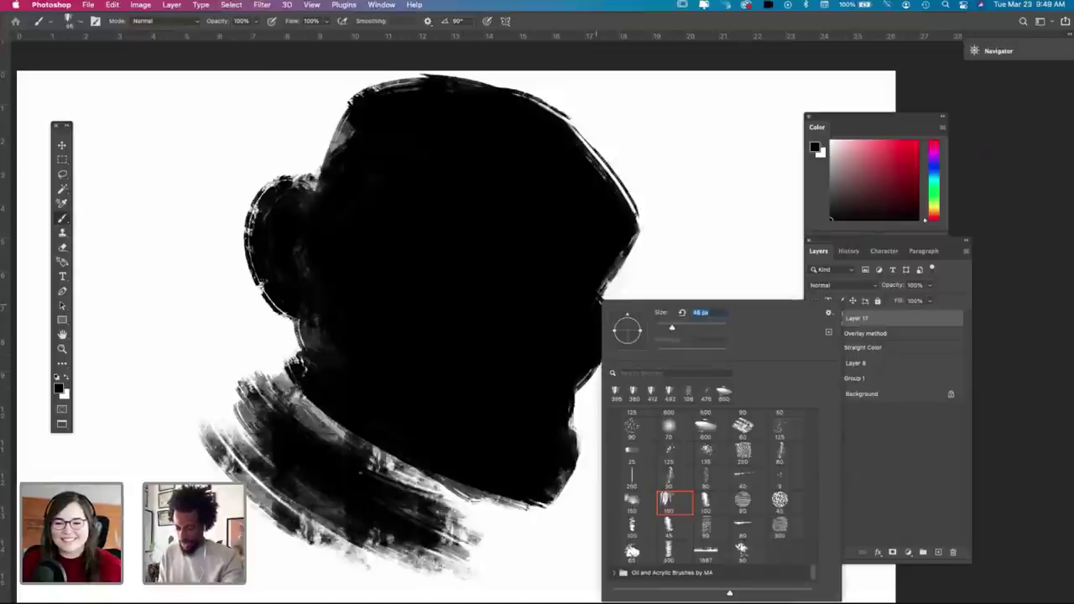
left_click_drag(257, 412, 281, 441)
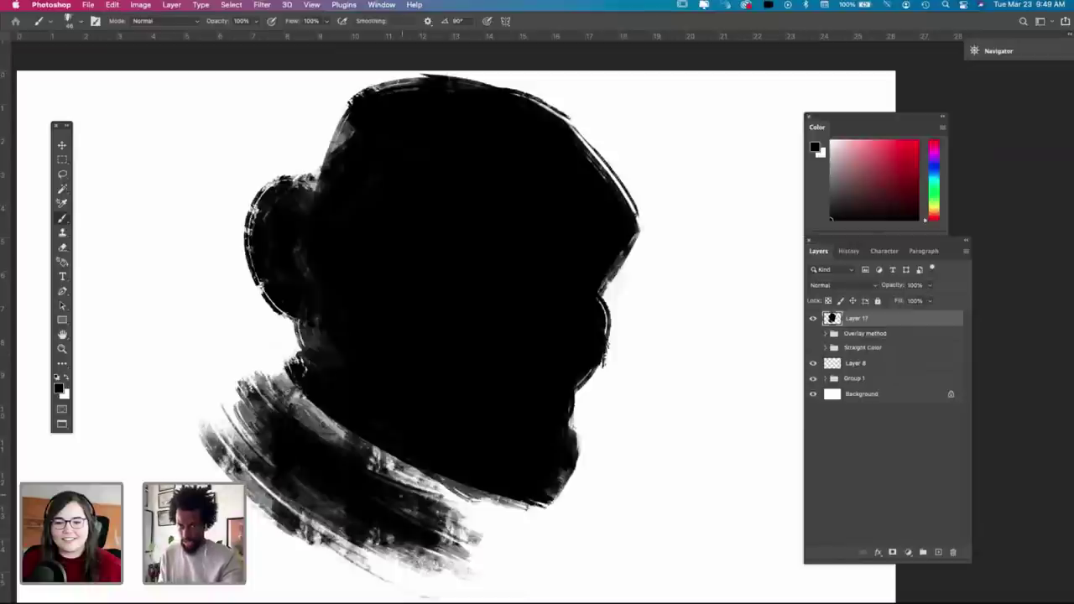
Step: Set the brush to 169 px and paint curved folds along the collar's upper edge behind the neck, undoing unwanted strokes
right_click(454, 343)
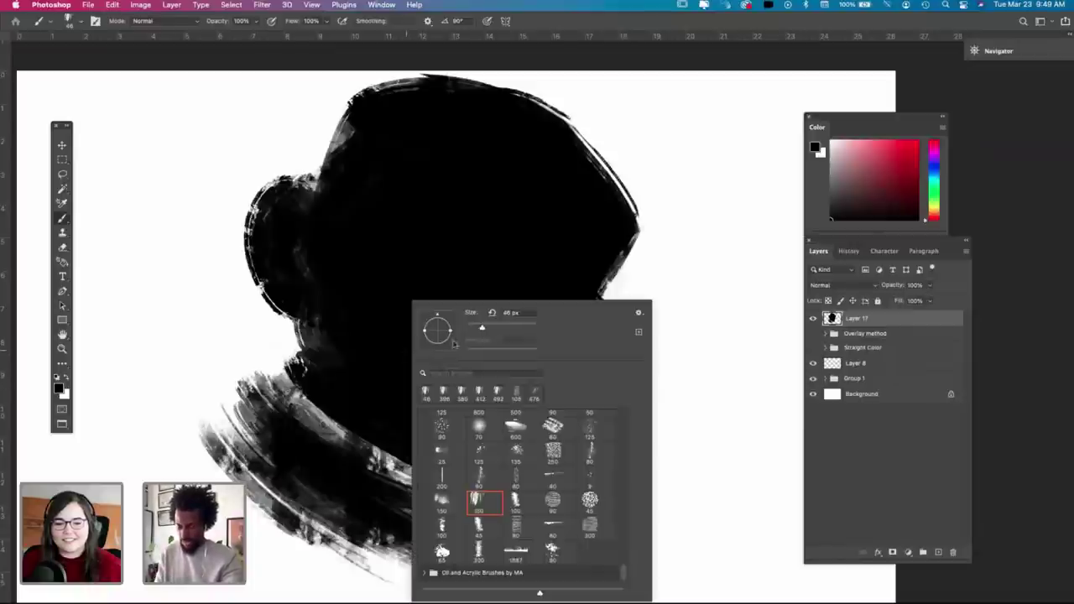
left_click(512, 328)
left_click(259, 454)
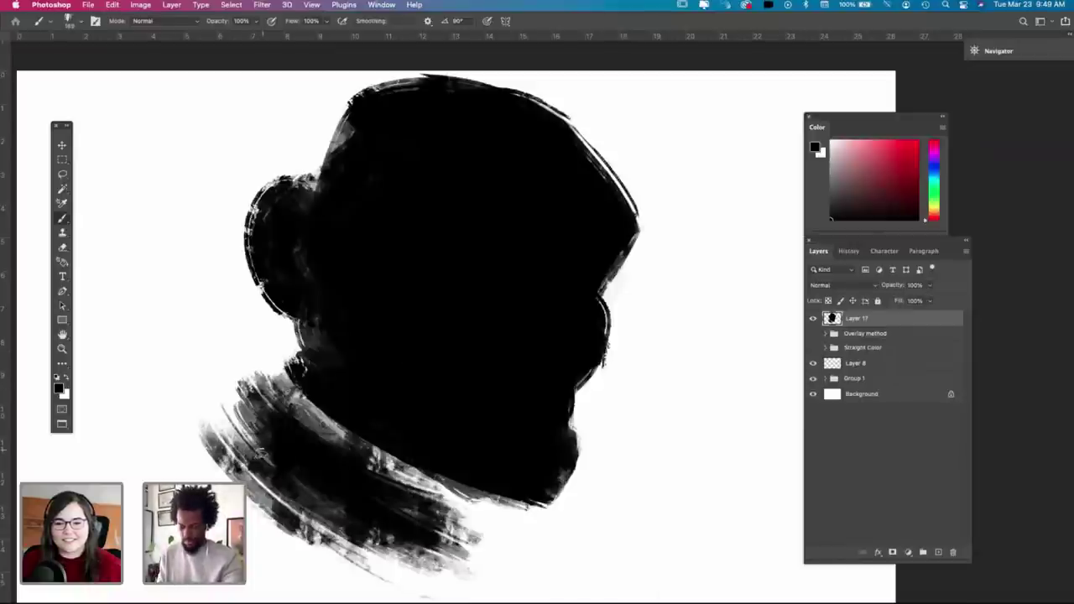
left_click_drag(272, 368, 324, 426)
key("super+z")
left_click_drag(275, 369, 369, 450)
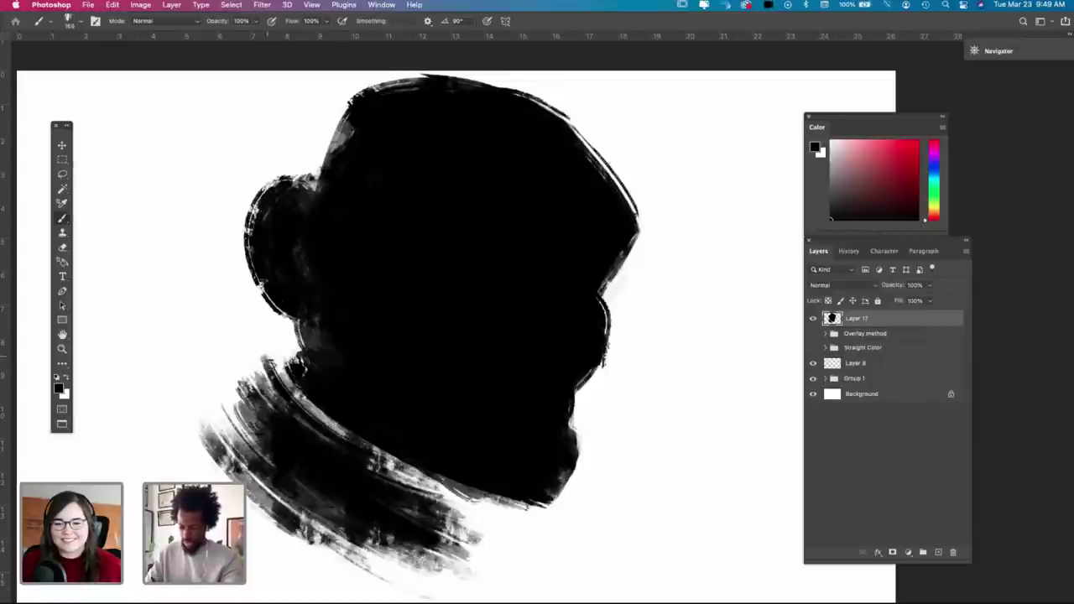
mouse_move(270, 363)
left_mouse_down()
mouse_move(287, 360)
mouse_move(261, 390)
left_mouse_up()
key("super+z")
key("super+z")
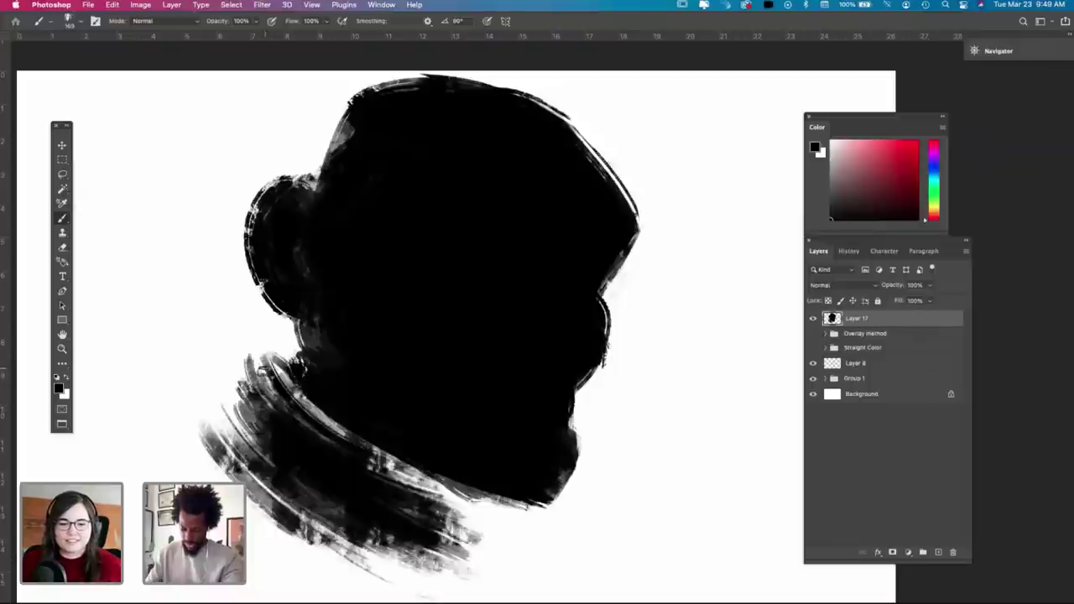
Step: Paint a dark curved fold rising up the back of the collar, redoing the first stroke
left_click_drag(261, 449, 224, 378)
key("ctrl+z")
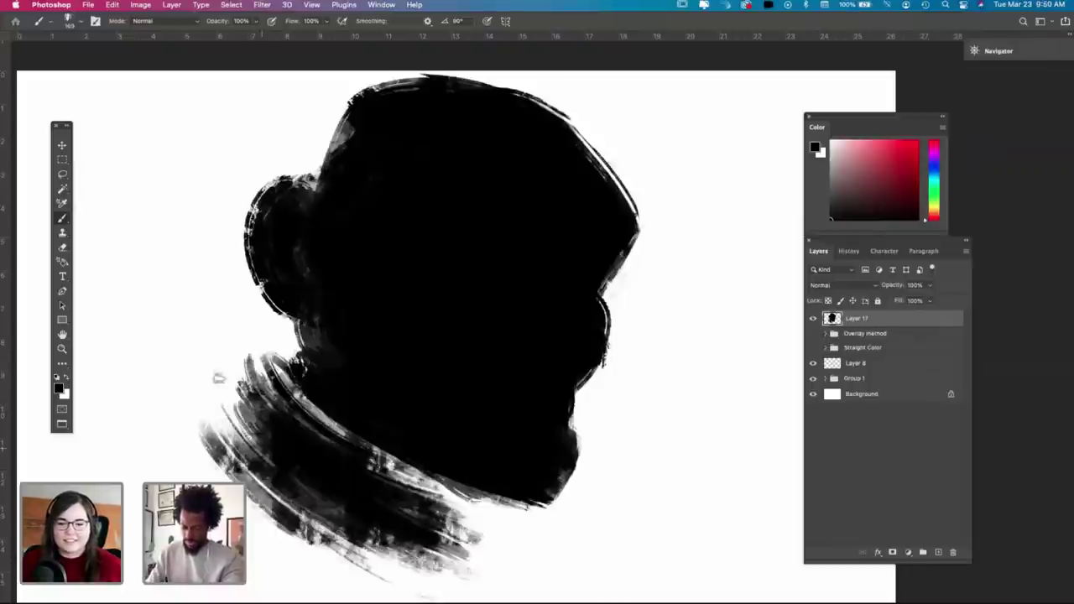
left_click_drag(256, 440, 220, 372)
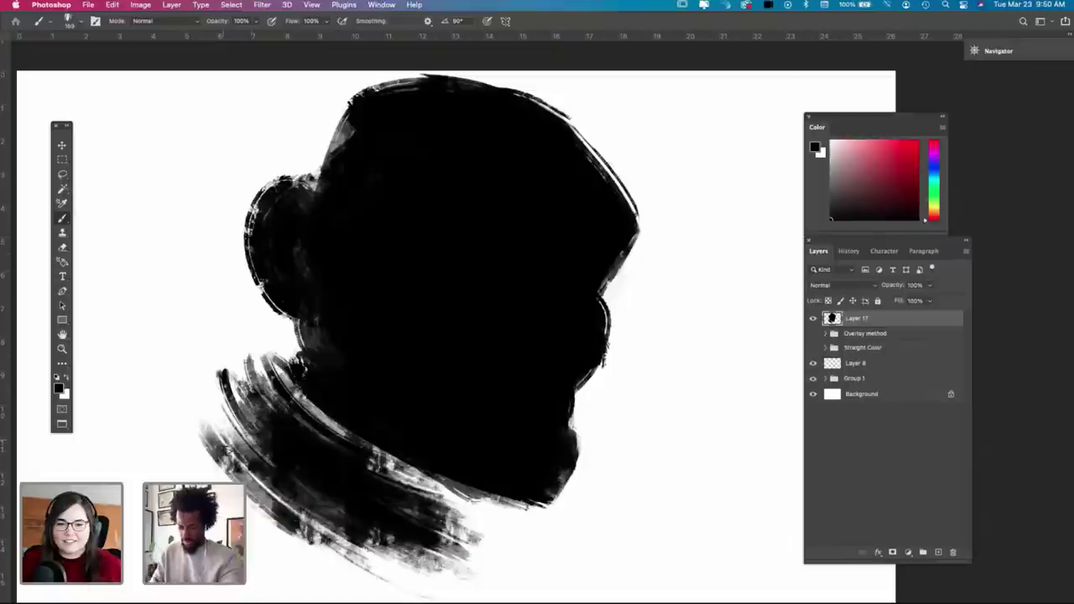
Step: Enlarge the brush to 348 px and sweep a wide outer fold around the back of the collar, undoing earlier tries
right_click(189, 413)
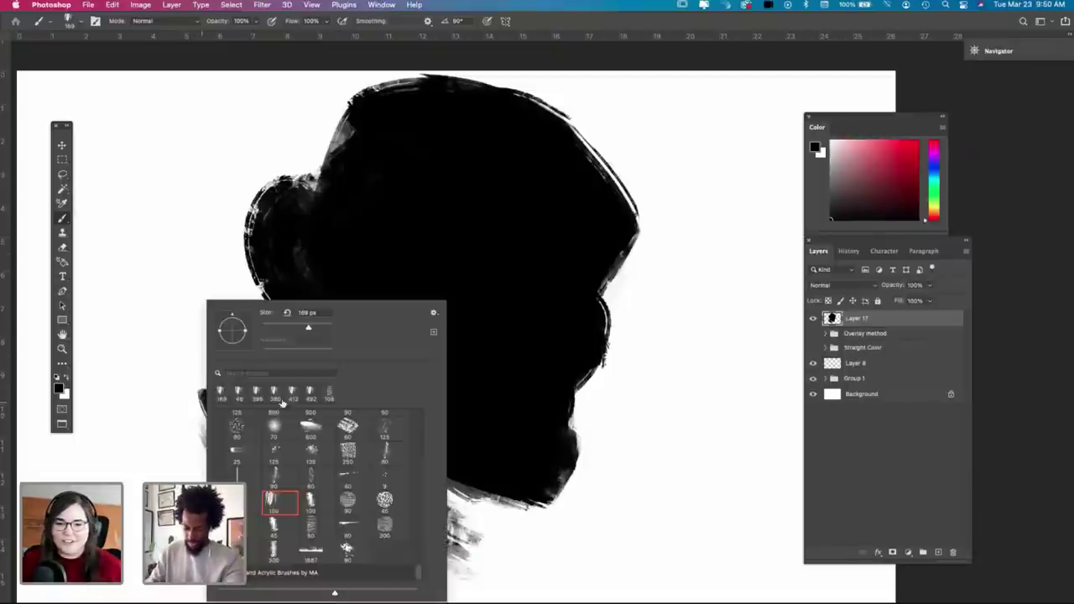
left_click(318, 326)
left_click(192, 421)
mouse_move(181, 391)
left_mouse_down()
mouse_move(321, 549)
mouse_move(270, 566)
mouse_move(359, 572)
left_mouse_up()
key("super+z")
key("super+z")
mouse_move(180, 405)
left_mouse_down()
mouse_move(323, 559)
mouse_move(392, 580)
left_mouse_up()
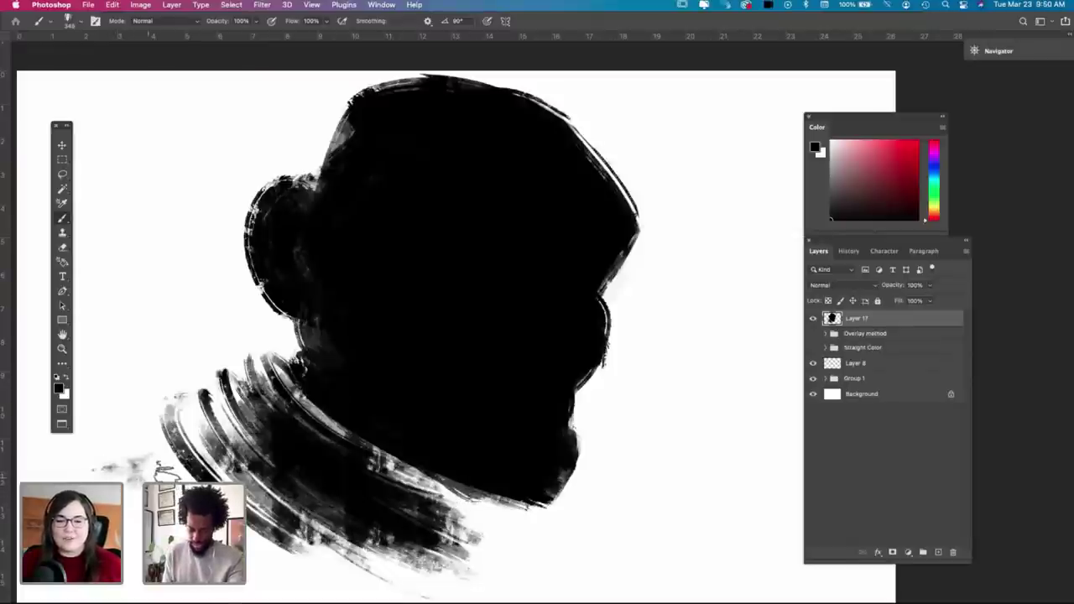
Step: Paint the shoulder with broad black strokes from the collar's back out to the canvas edge
mouse_move(134, 486)
left_mouse_down()
mouse_move(80, 468)
mouse_move(42, 472)
mouse_move(67, 454)
mouse_move(25, 474)
left_mouse_up()
left_click_drag(95, 489, 171, 470)
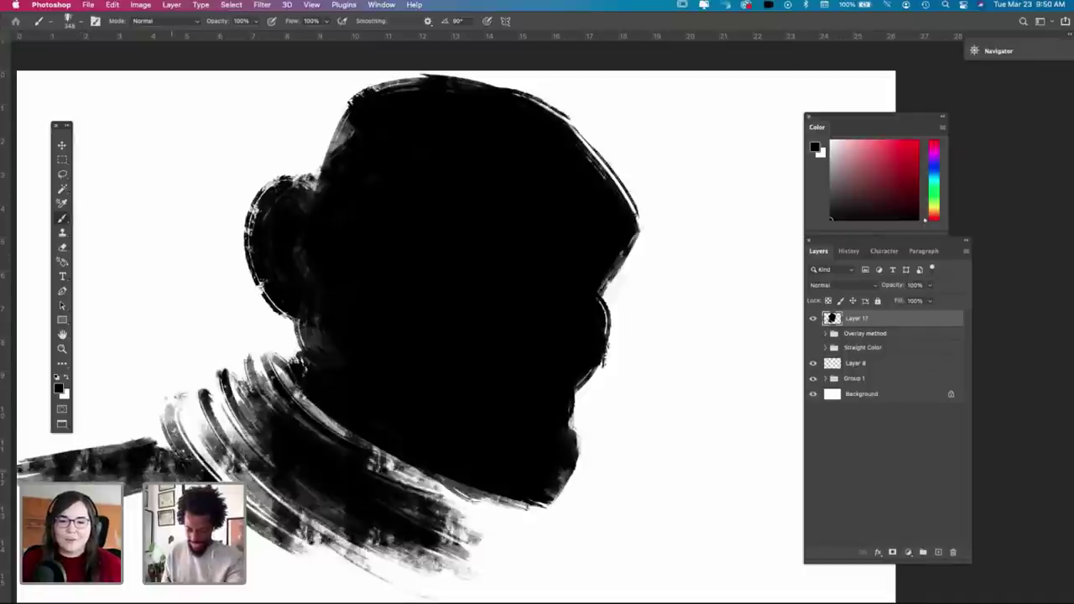
mouse_move(270, 552)
left_mouse_down()
mouse_move(287, 576)
mouse_move(274, 541)
left_mouse_up()
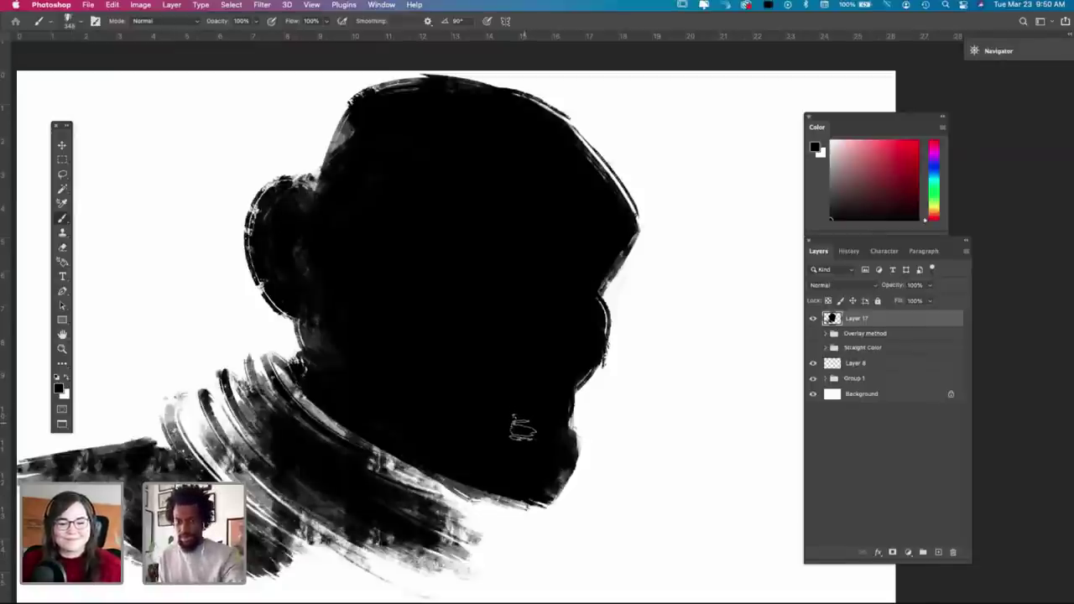
Step: Extend the shoulder and chest down to the canvas's lower edge with sweeping textured strokes that follow the collar
scroll(522, 429, "down", 1)
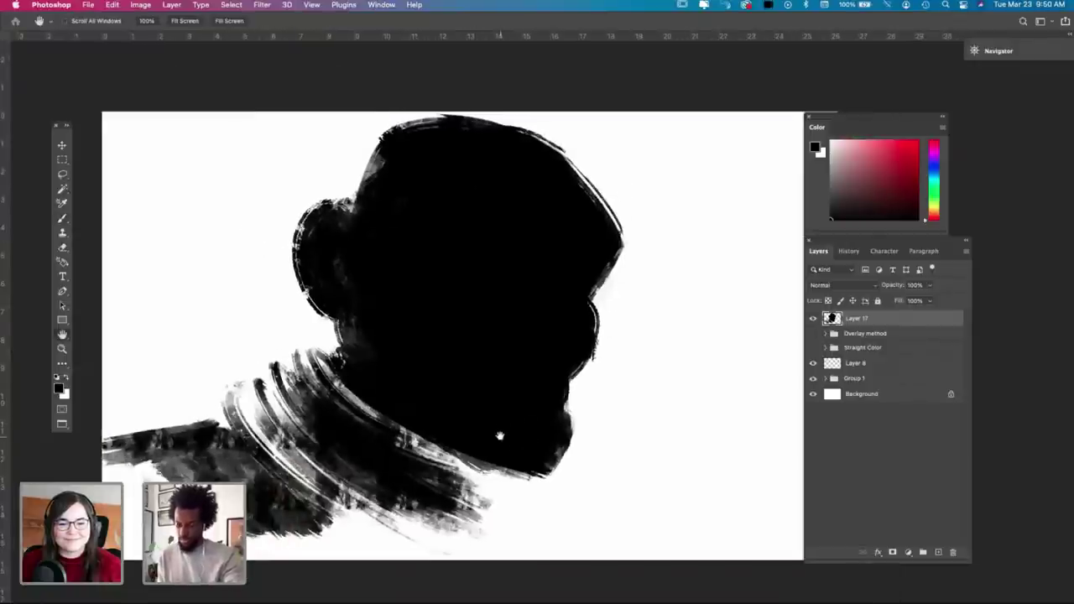
left_click_drag(496, 437, 496, 378)
left_click_drag(184, 404, 262, 495)
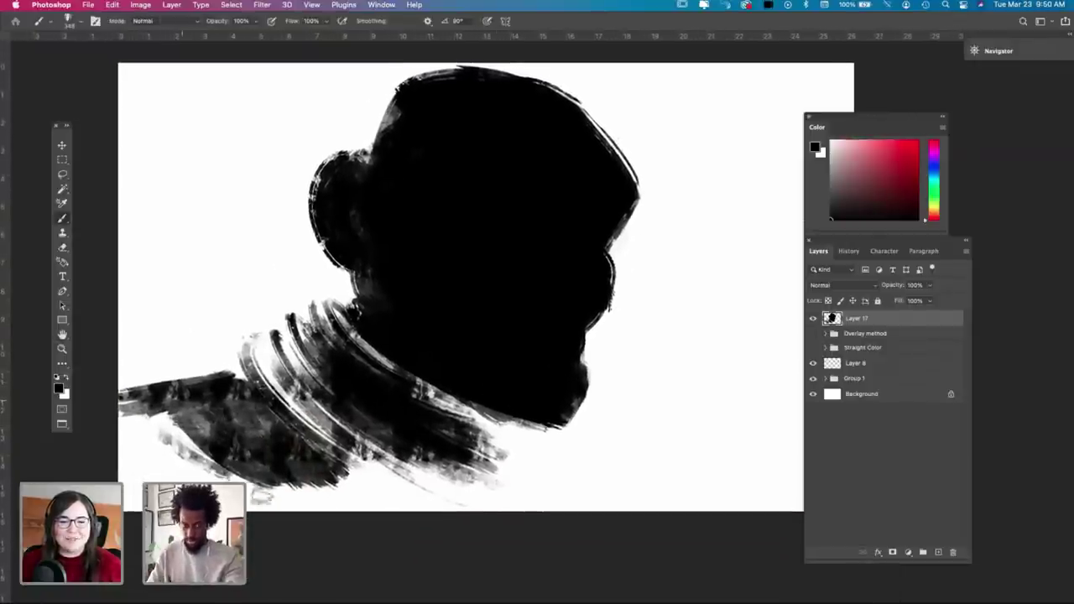
left_click_drag(187, 438, 352, 502)
left_click_drag(284, 451, 403, 512)
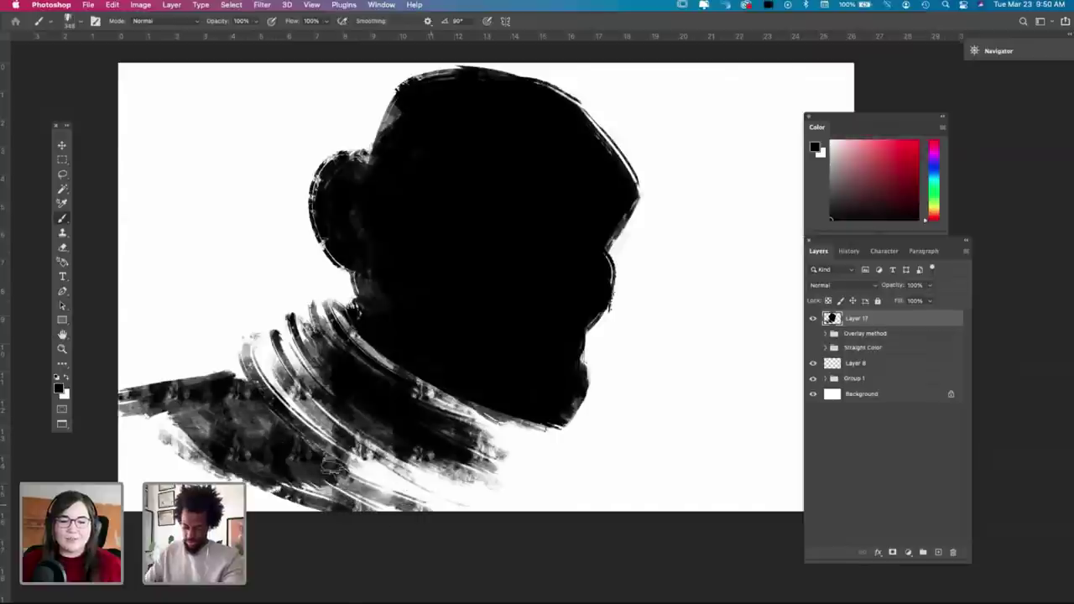
left_click_drag(336, 453, 456, 527)
left_click_drag(160, 426, 260, 537)
left_click_drag(430, 443, 486, 466)
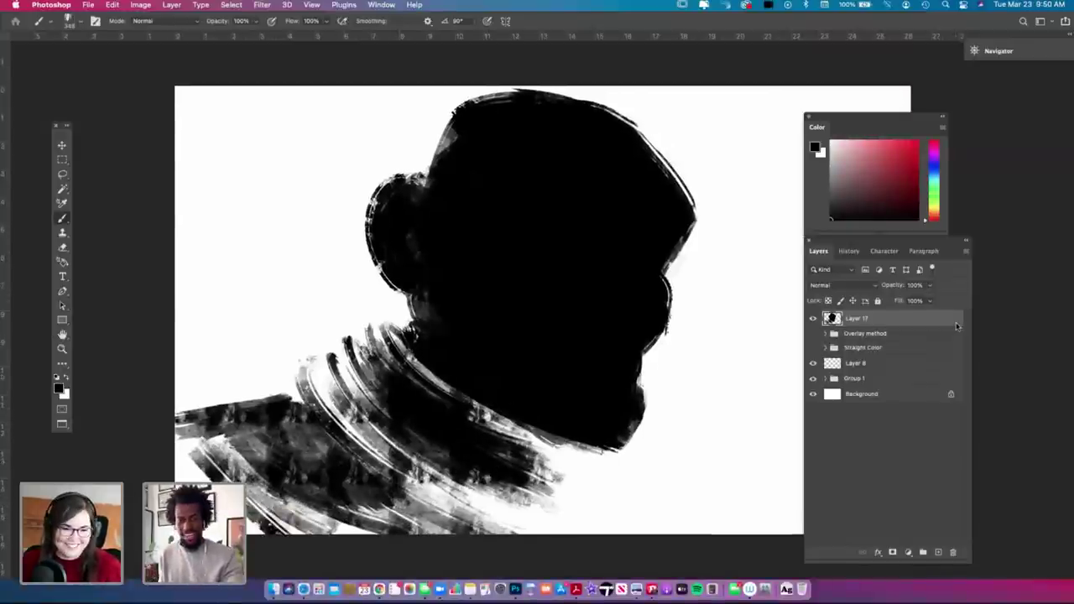
Step: Erase the faint smudge at the collar's front tip with the textured Eraser, undoing the excess strokes
scroll(957, 325, "up", 1)
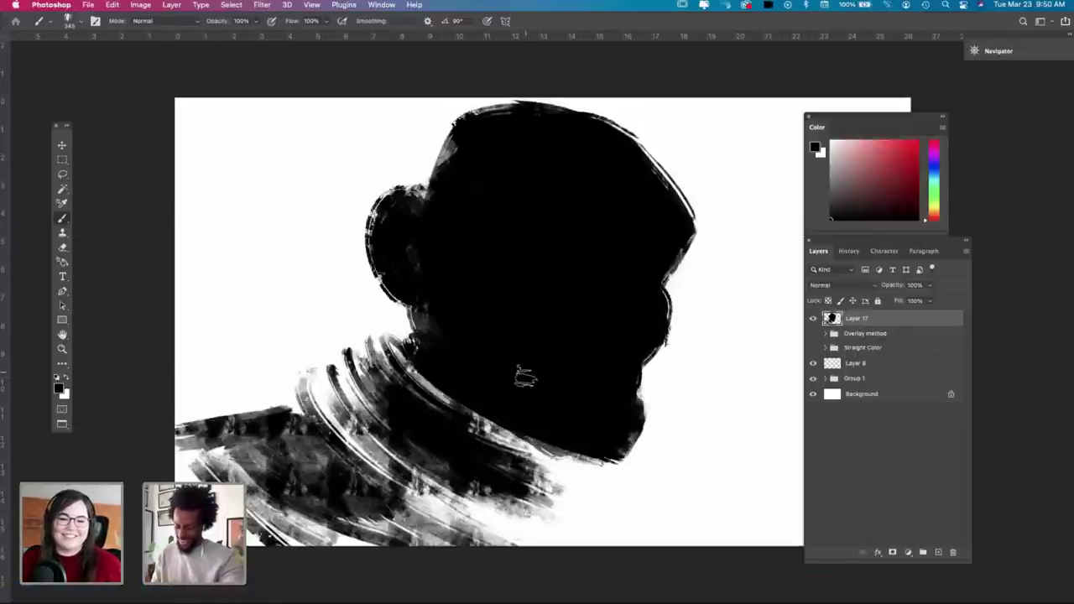
key("h")
left_click_drag(555, 384, 525, 360)
key("b")
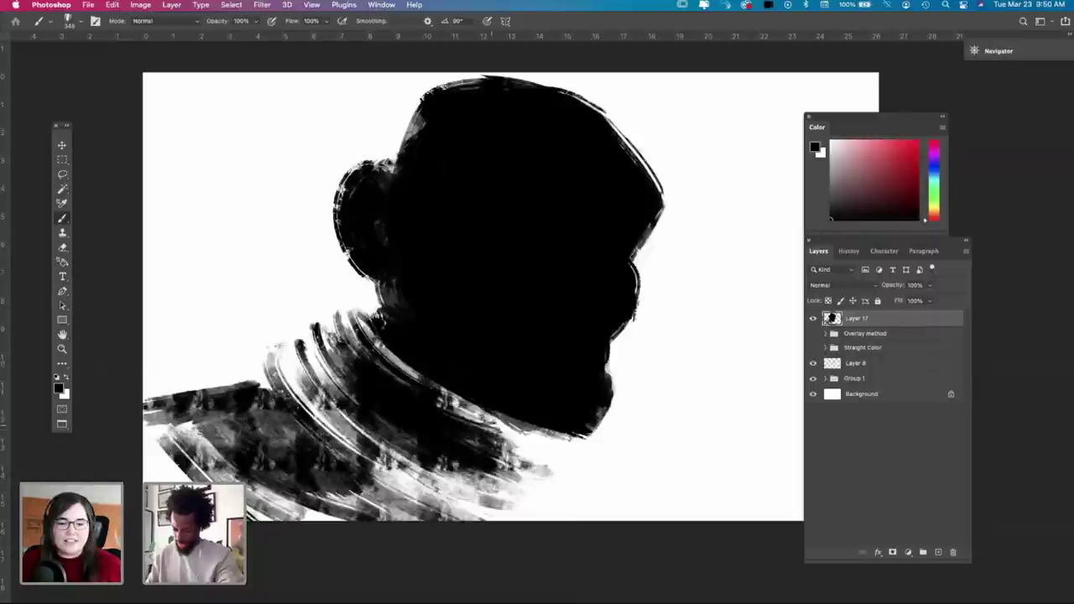
key("e")
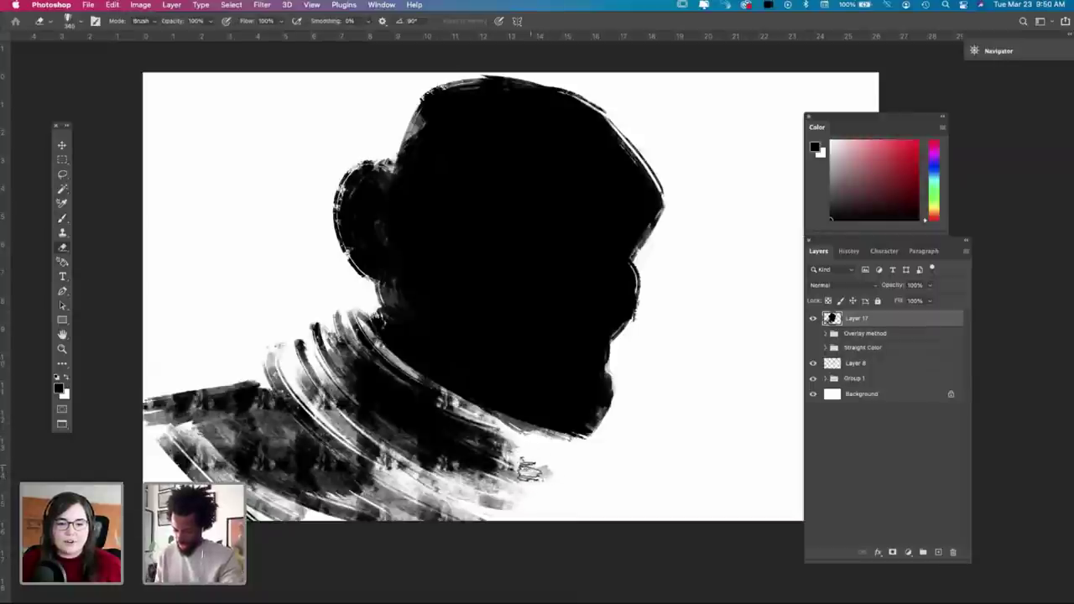
mouse_move(509, 443)
left_mouse_down()
mouse_move(538, 481)
mouse_move(502, 464)
mouse_move(545, 486)
left_mouse_up()
mouse_move(490, 470)
left_mouse_down()
mouse_move(528, 497)
mouse_move(497, 472)
mouse_move(546, 492)
mouse_move(529, 499)
left_mouse_up()
key("super+z")
key("super+z")
key("super+z")
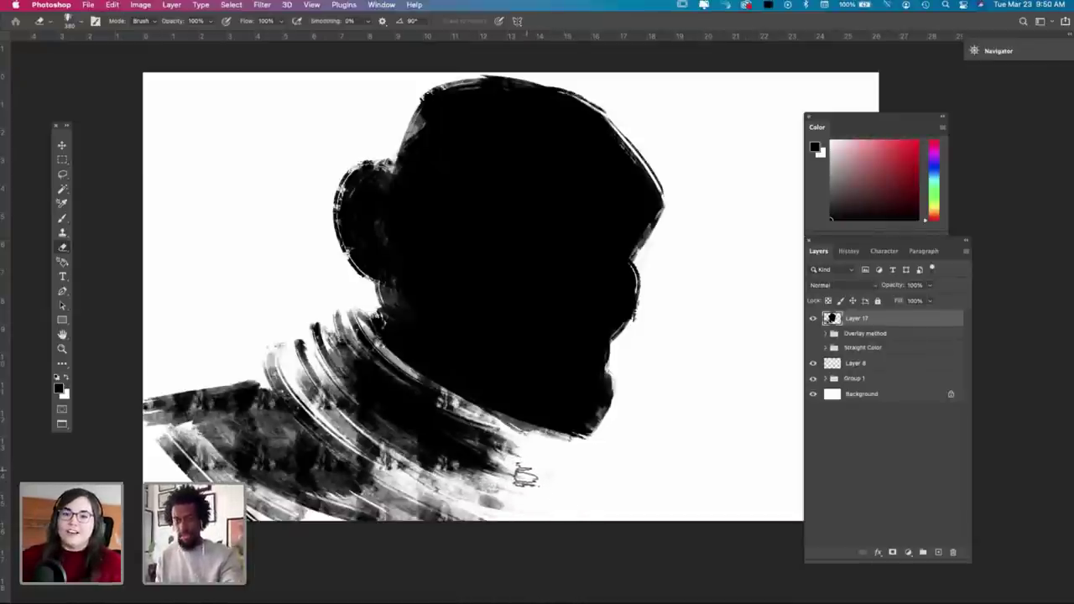
Step: Feather the collar's front below the chin with dry black strokes and textured erasing, undoing the rejected marks
key("b")
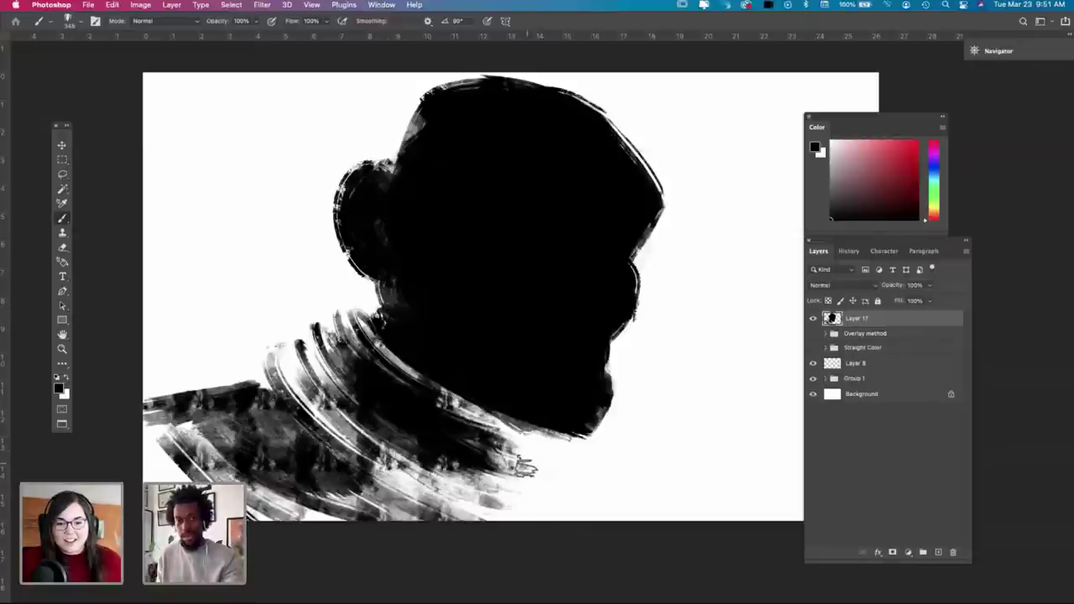
key("super+z")
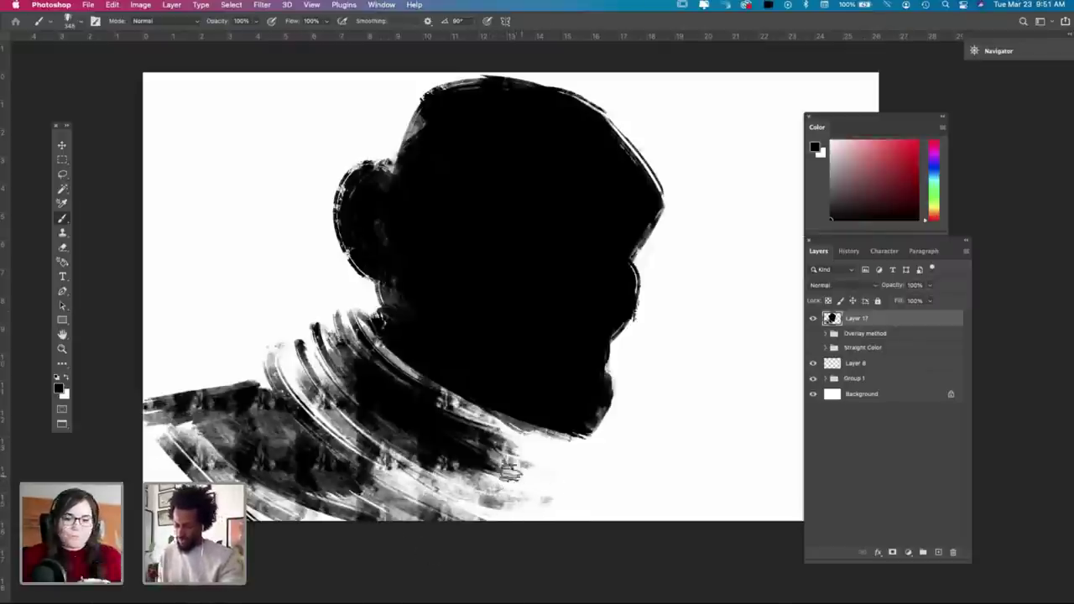
key("e")
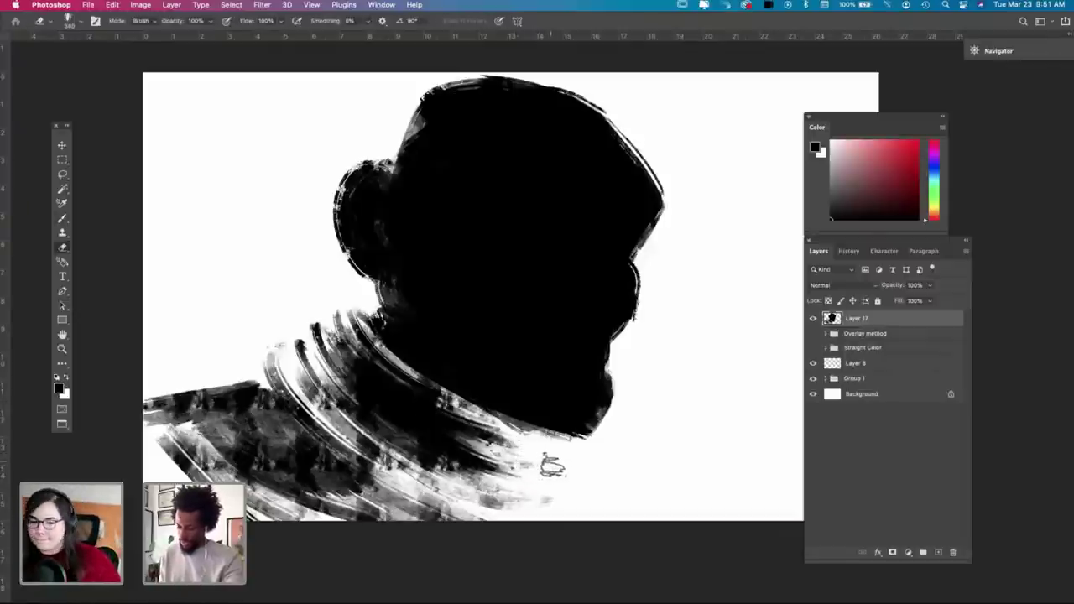
mouse_move(523, 457)
left_mouse_down()
mouse_move(399, 417)
mouse_move(516, 482)
left_mouse_up()
key("super+z")
key("super+z")
mouse_move(434, 451)
left_mouse_down()
mouse_move(508, 479)
mouse_move(514, 509)
left_mouse_up()
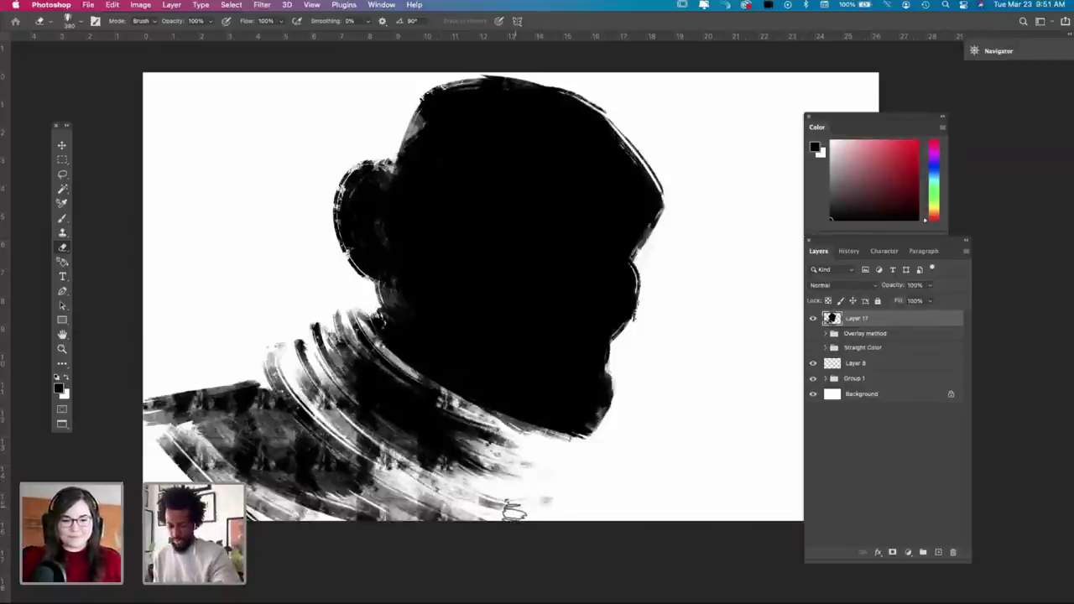
key("b")
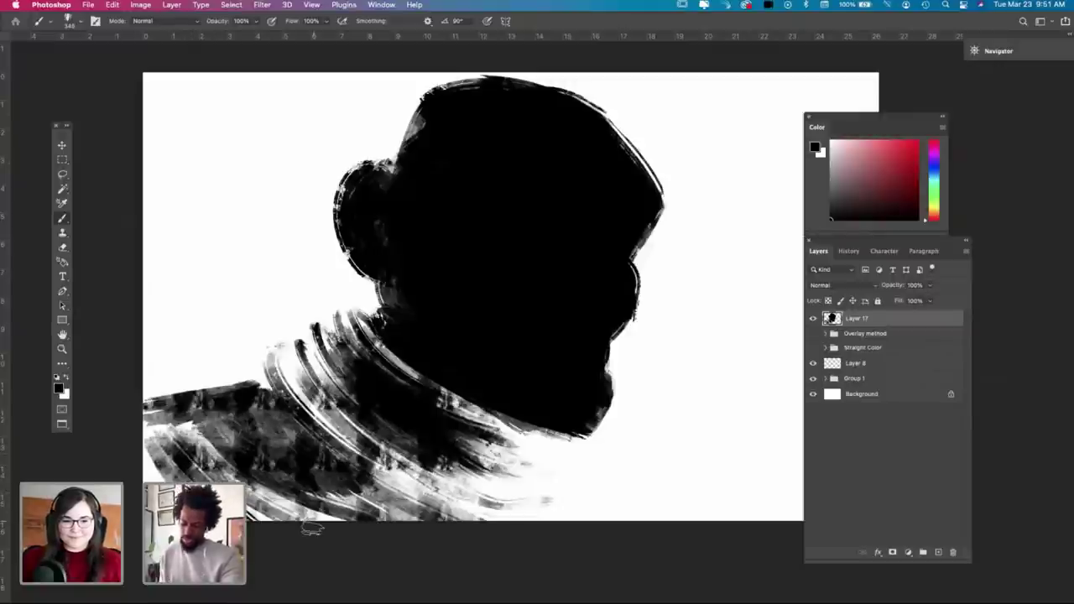
key("e")
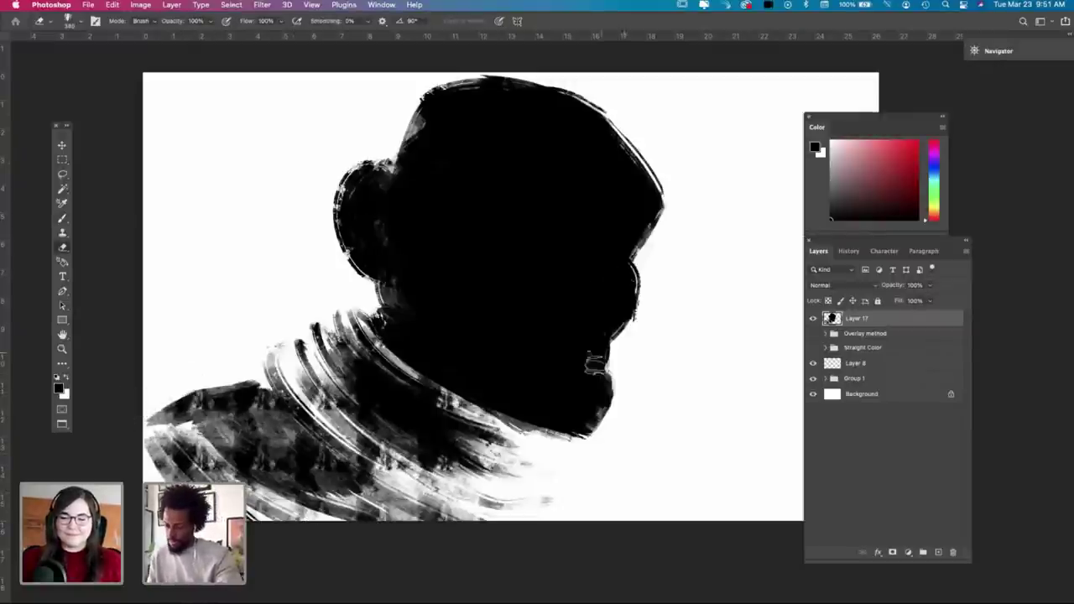
key("h")
scroll(565, 353, "right", 5)
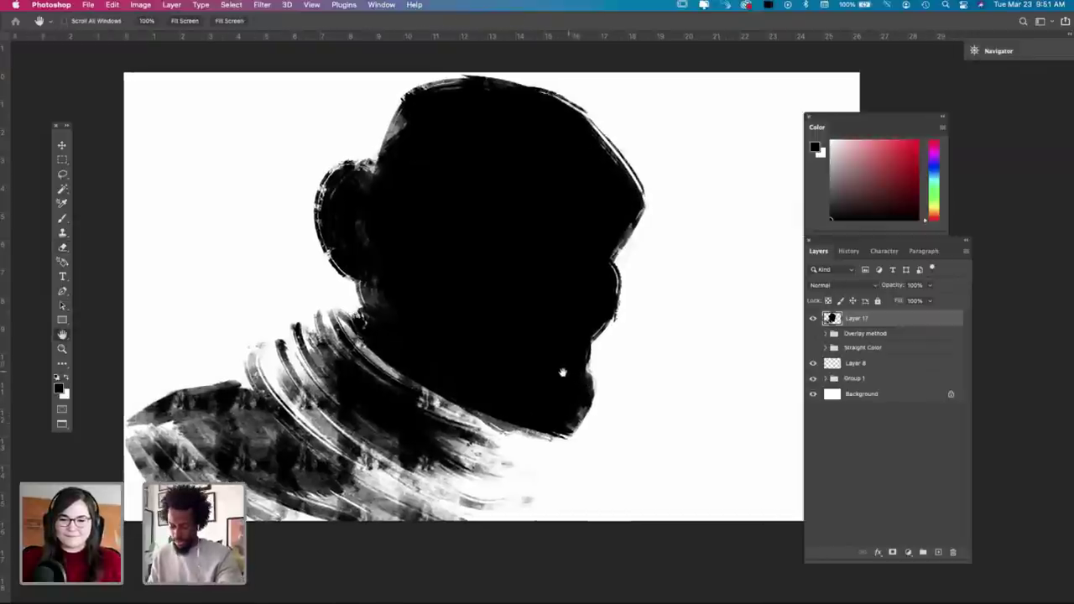
Step: Add a new layer above the silhouette layer and pick a muted orange-brown as the foreground colour
key("b")
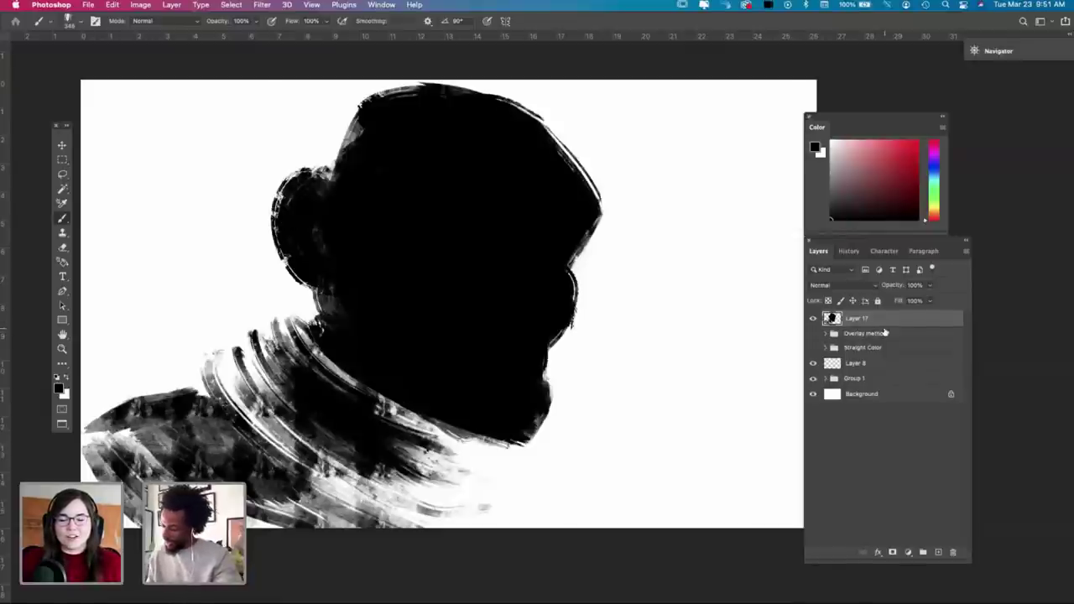
left_click(939, 552)
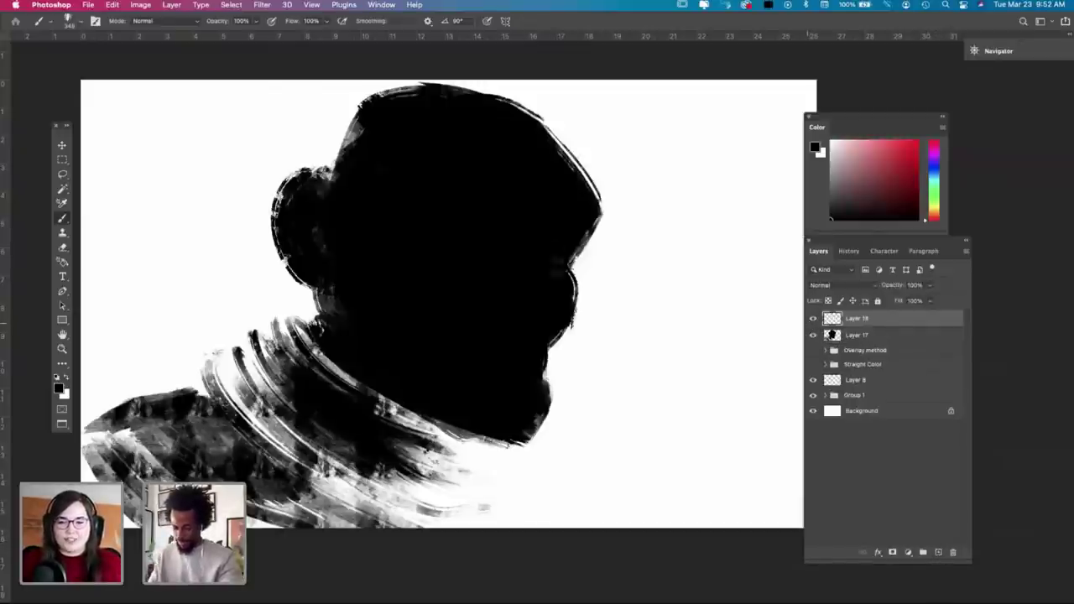
key("space")
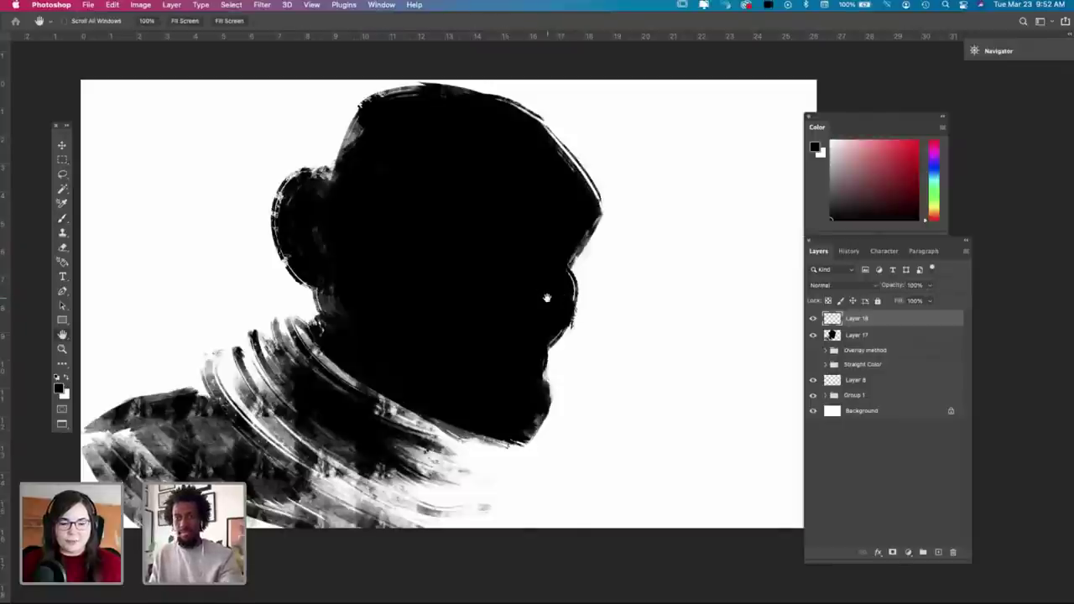
left_click_drag(546, 312, 549, 336)
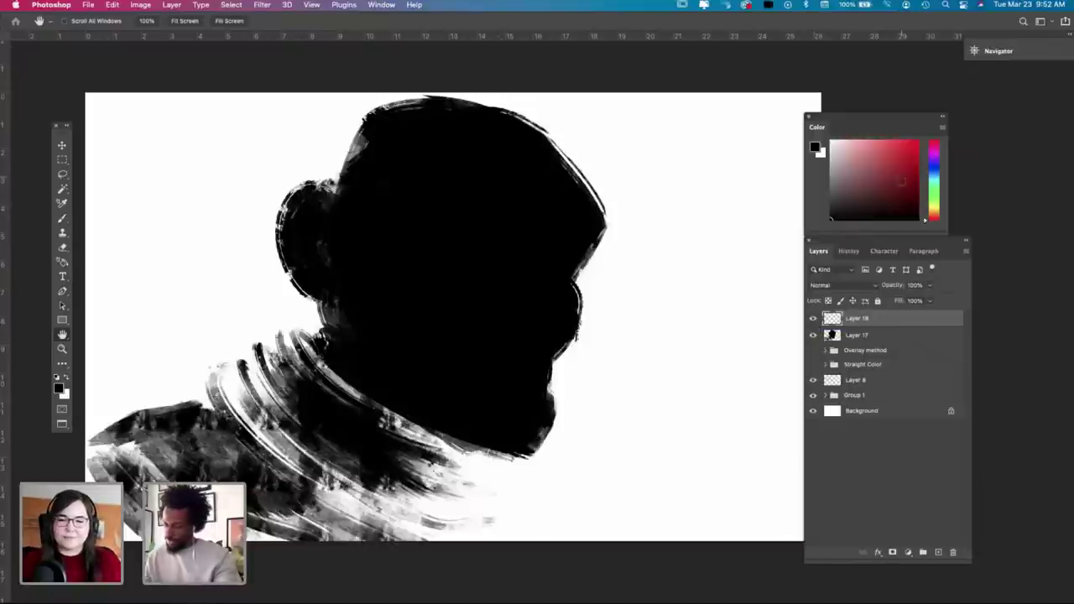
left_click(936, 215)
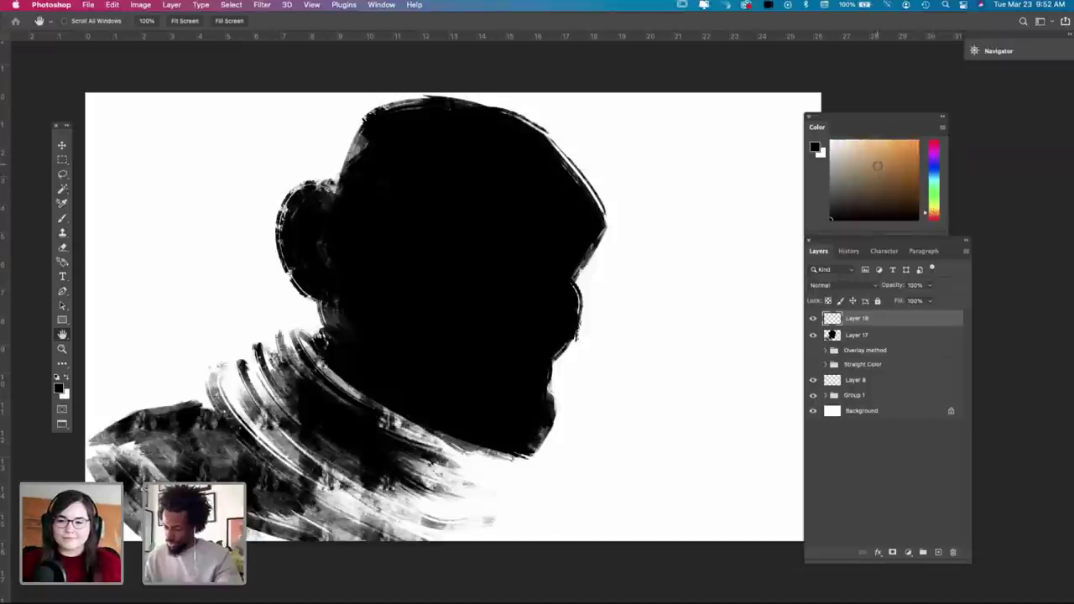
left_click(881, 162)
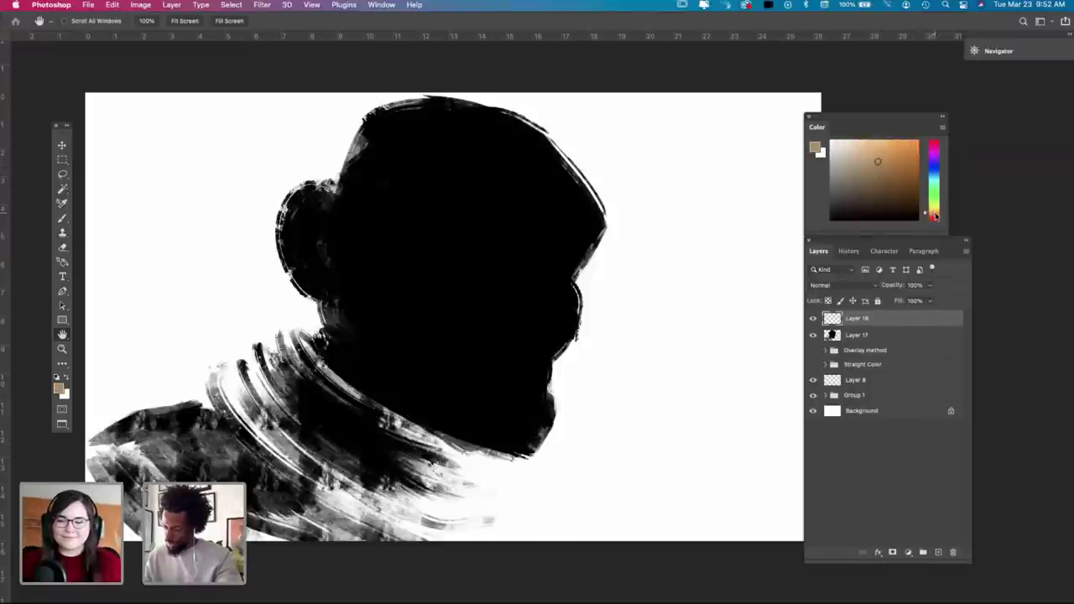
left_click(935, 215)
left_click(881, 172)
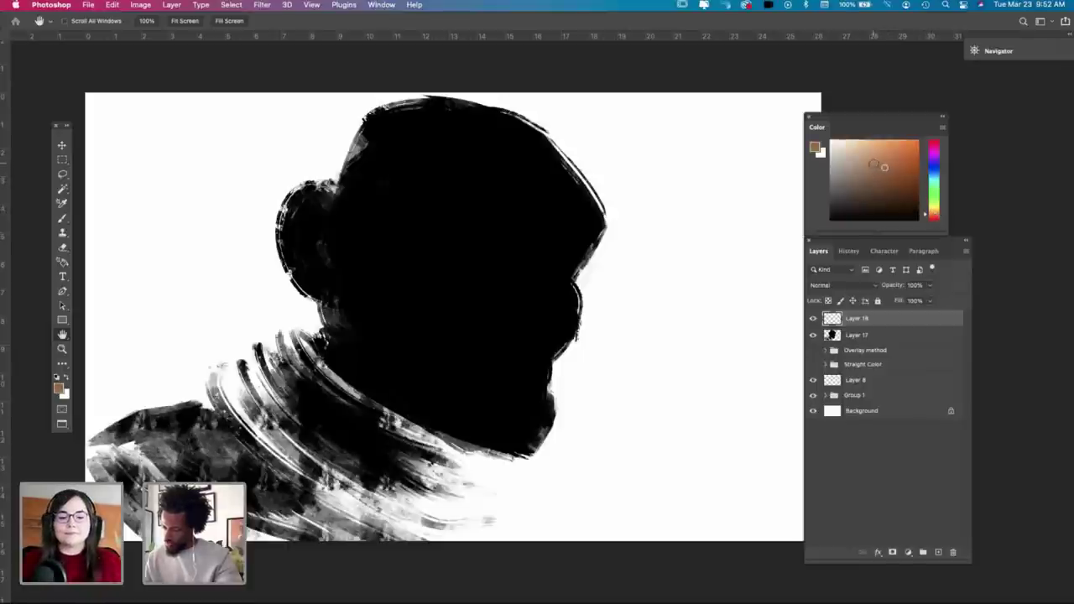
left_click(875, 164)
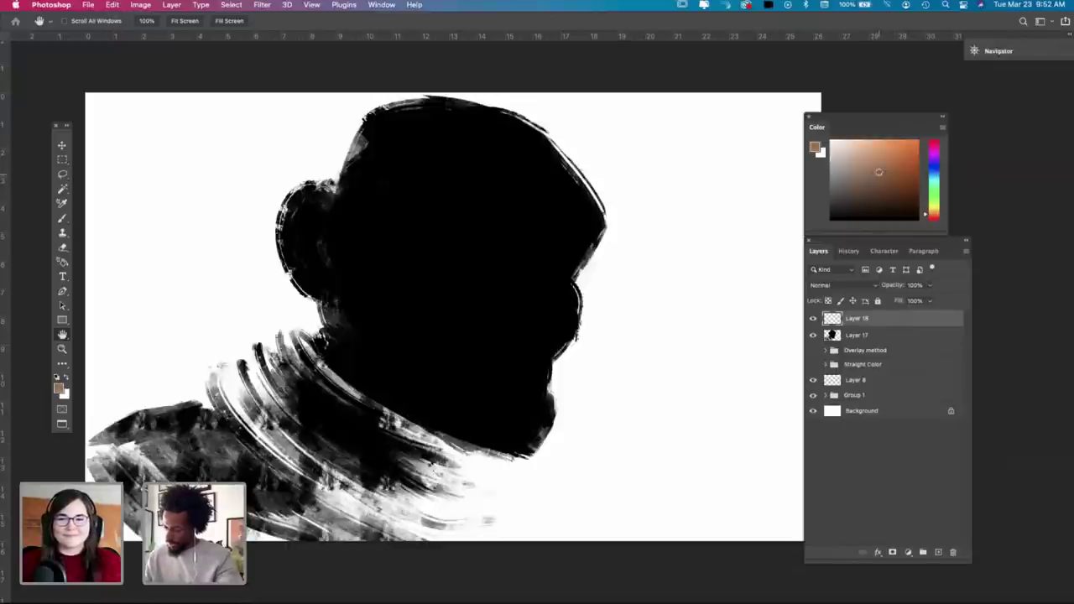
Step: Load the rectangular textured 80 px brush preset, enlarge it to 428 px and try a brown stroke across the face
right_click(539, 297)
key("b")
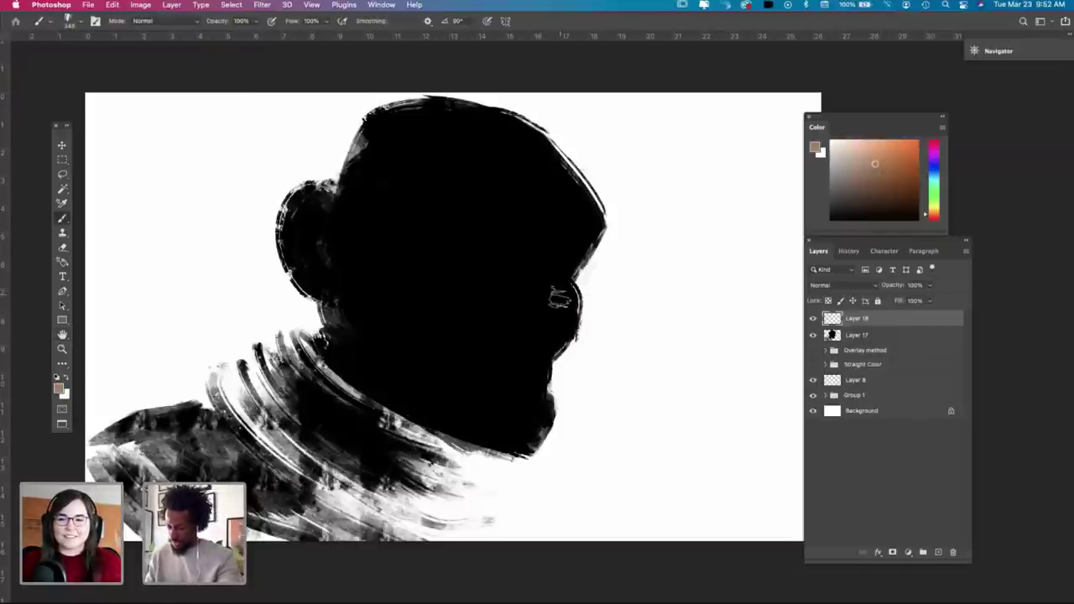
right_click(565, 295)
left_click(678, 526)
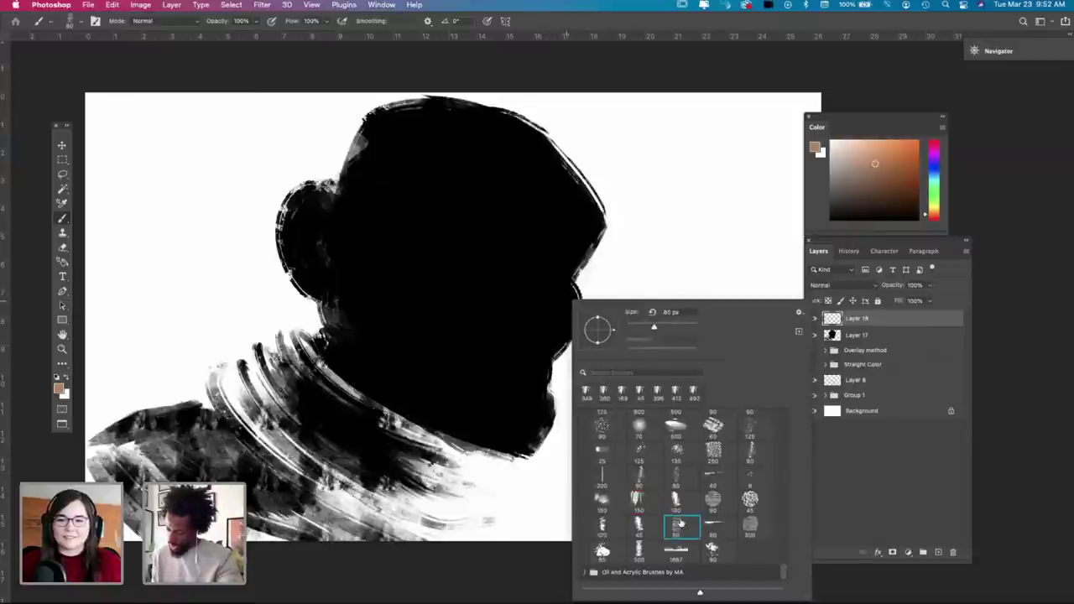
left_click(685, 328)
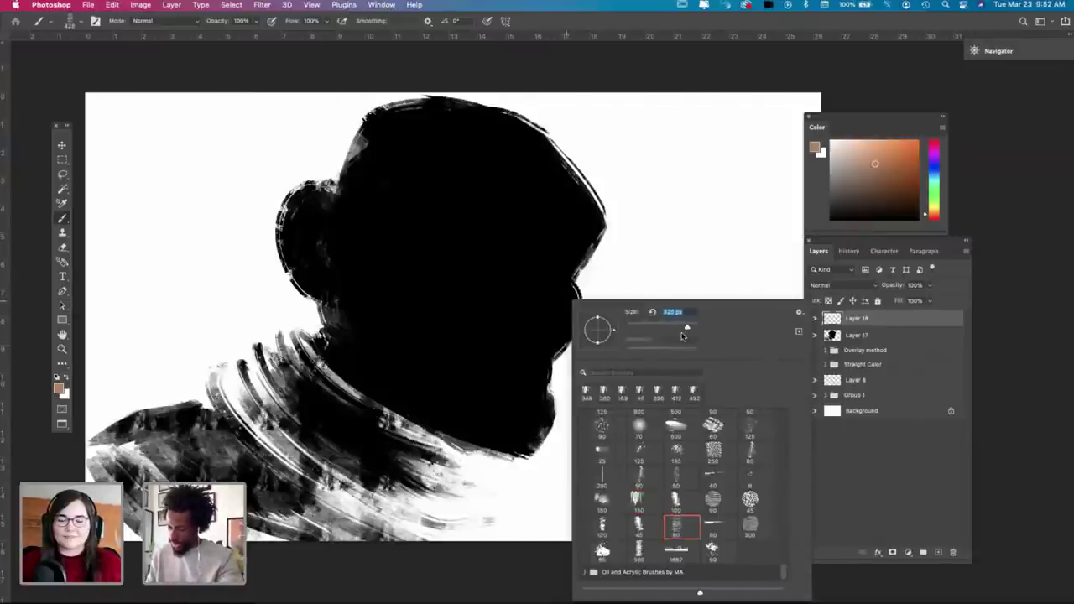
left_click_drag(530, 228, 551, 220)
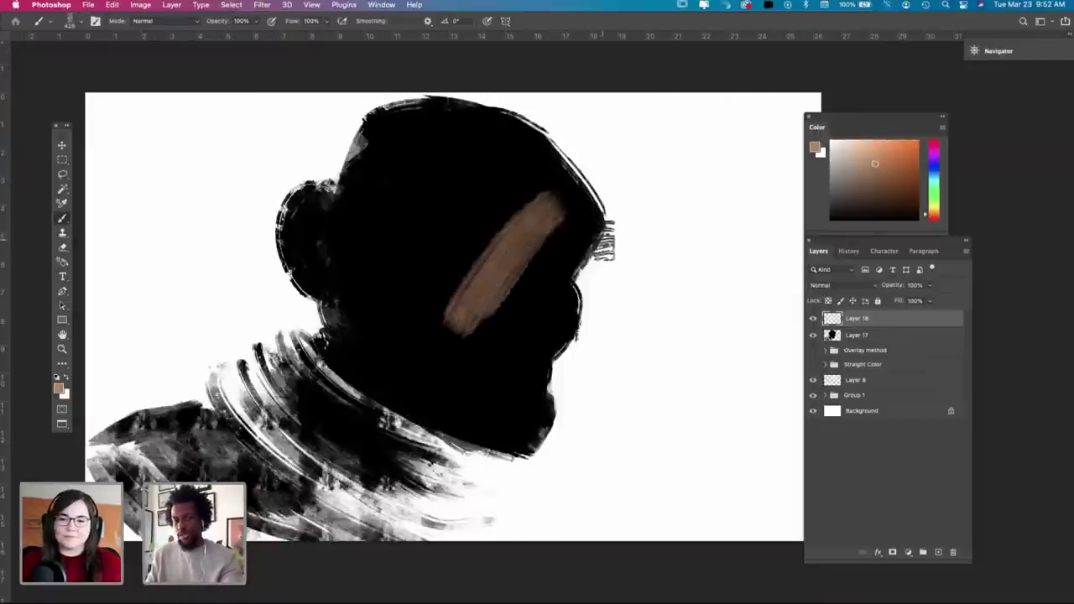
key("super+z")
right_click(582, 256)
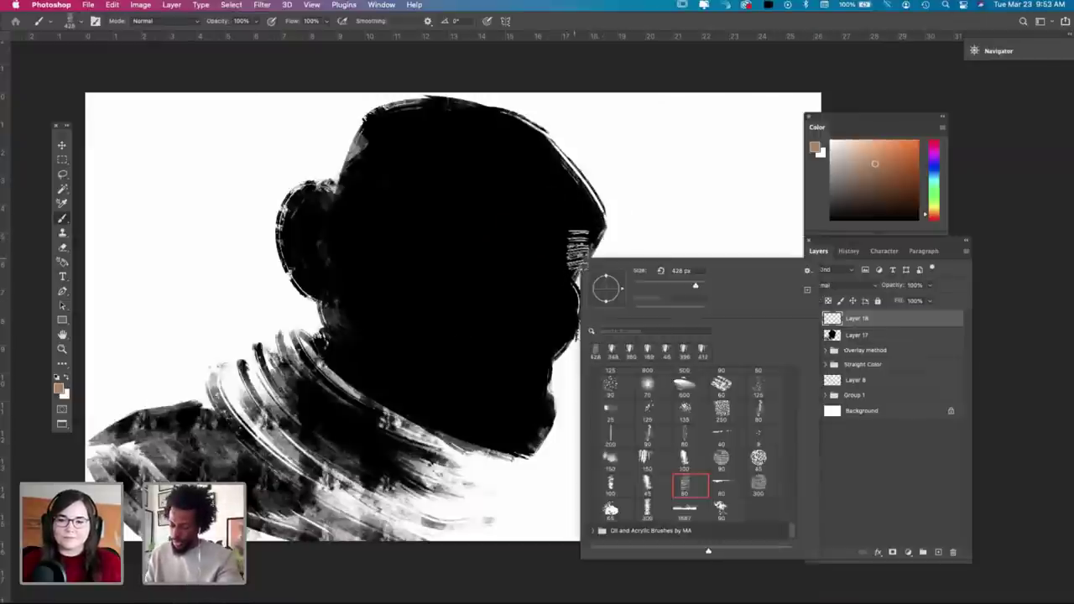
Step: Block in brown skin tone over the forehead, crown, back of the head and bun, undoing a rejected stroke
mouse_move(546, 240)
left_mouse_down()
mouse_move(523, 262)
mouse_move(540, 262)
mouse_move(563, 216)
mouse_move(556, 253)
mouse_move(573, 231)
mouse_move(565, 256)
mouse_move(573, 201)
mouse_move(550, 162)
mouse_move(547, 176)
mouse_move(583, 208)
mouse_move(577, 241)
mouse_move(562, 204)
mouse_move(540, 249)
mouse_move(542, 193)
mouse_move(515, 168)
mouse_move(528, 238)
mouse_move(526, 193)
mouse_move(518, 229)
mouse_move(512, 214)
mouse_move(519, 180)
mouse_move(492, 182)
mouse_move(528, 216)
mouse_move(514, 225)
mouse_move(521, 166)
mouse_move(531, 209)
mouse_move(556, 196)
mouse_move(475, 139)
mouse_move(550, 225)
mouse_move(474, 138)
mouse_move(518, 158)
mouse_move(540, 190)
mouse_move(464, 132)
mouse_move(549, 186)
mouse_move(565, 237)
mouse_move(546, 267)
mouse_move(501, 198)
mouse_move(474, 215)
mouse_move(519, 171)
mouse_move(504, 246)
mouse_move(496, 223)
mouse_move(505, 175)
mouse_move(545, 251)
mouse_move(553, 320)
mouse_move(537, 293)
mouse_move(556, 283)
mouse_move(523, 360)
mouse_move(492, 173)
mouse_move(397, 286)
mouse_move(444, 163)
mouse_move(439, 128)
mouse_move(383, 141)
mouse_move(407, 130)
mouse_move(432, 159)
mouse_move(395, 163)
mouse_move(424, 173)
mouse_move(390, 176)
mouse_move(401, 146)
mouse_move(371, 173)
left_mouse_up()
key("super+z")
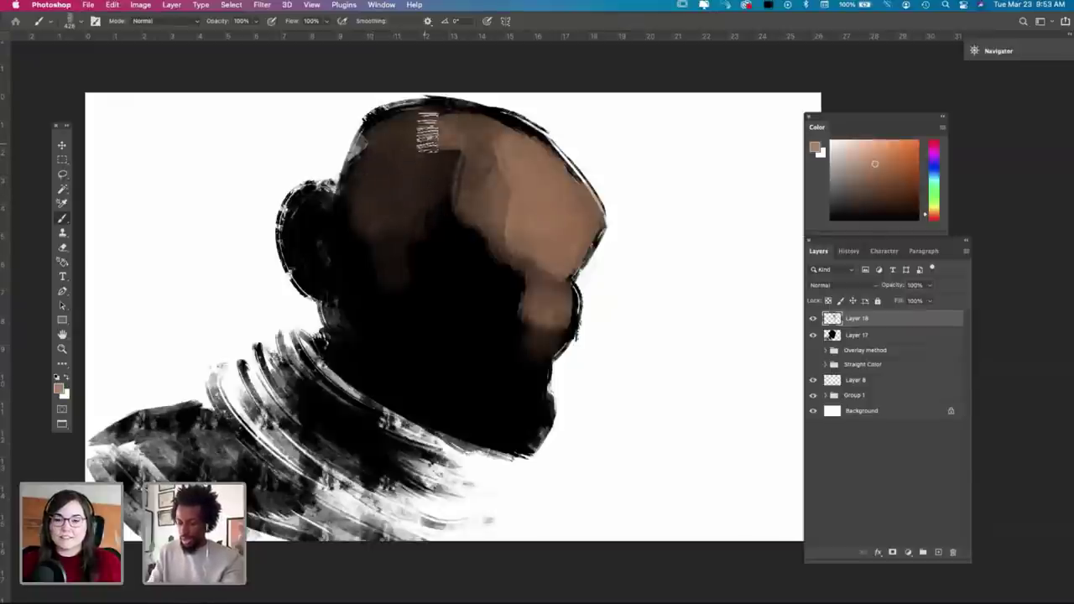
mouse_move(428, 132)
left_mouse_down()
mouse_move(349, 235)
mouse_move(343, 215)
mouse_move(357, 224)
mouse_move(413, 126)
mouse_move(398, 143)
mouse_move(420, 132)
mouse_move(398, 189)
mouse_move(406, 166)
mouse_move(448, 162)
mouse_move(376, 243)
mouse_move(424, 209)
mouse_move(450, 148)
mouse_move(403, 335)
mouse_move(375, 267)
mouse_move(322, 225)
mouse_move(332, 273)
mouse_move(322, 208)
mouse_move(309, 220)
mouse_move(311, 273)
mouse_move(348, 271)
mouse_move(347, 225)
mouse_move(356, 233)
mouse_move(346, 221)
mouse_move(325, 215)
mouse_move(325, 274)
mouse_move(370, 278)
mouse_move(392, 319)
mouse_move(443, 164)
mouse_move(381, 290)
mouse_move(428, 309)
mouse_move(463, 228)
mouse_move(548, 264)
mouse_move(468, 169)
mouse_move(431, 164)
mouse_move(359, 224)
mouse_move(352, 249)
mouse_move(382, 247)
mouse_move(372, 278)
mouse_move(474, 222)
mouse_move(515, 231)
mouse_move(457, 285)
mouse_move(469, 248)
mouse_move(413, 239)
mouse_move(436, 346)
left_mouse_up()
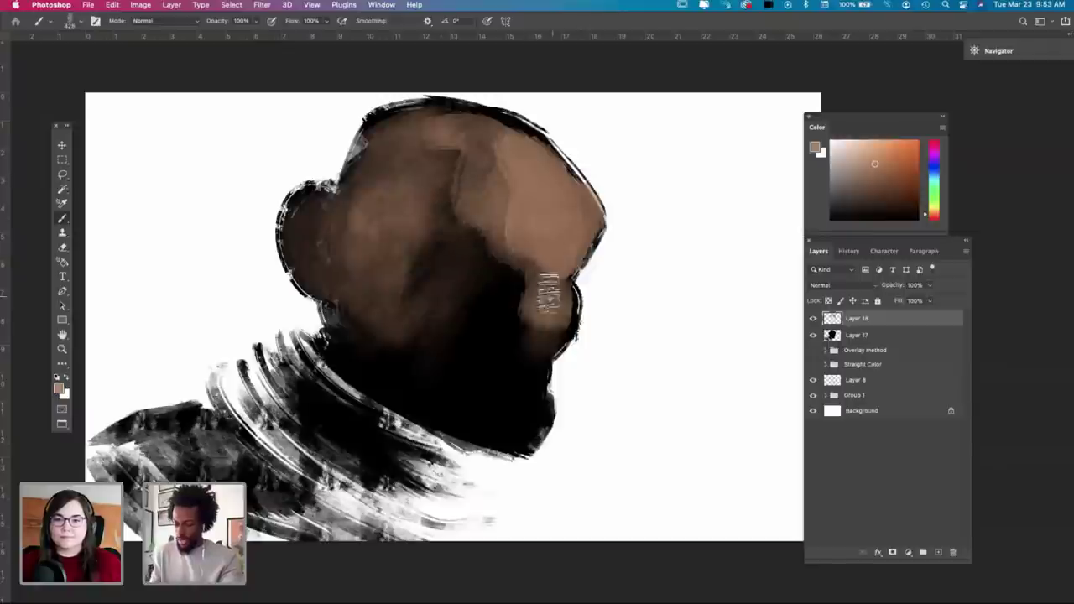
Step: Extend the brown skin tone across the cheek, neck and jaw down to the chin and collar edge
mouse_move(549, 295)
left_mouse_down()
mouse_move(496, 225)
mouse_move(504, 181)
mouse_move(511, 308)
mouse_move(537, 228)
mouse_move(520, 284)
mouse_move(561, 235)
mouse_move(549, 260)
mouse_move(539, 198)
mouse_move(503, 190)
mouse_move(515, 219)
mouse_move(478, 144)
mouse_move(507, 207)
mouse_move(500, 218)
mouse_move(520, 244)
mouse_move(539, 198)
mouse_move(550, 248)
mouse_move(508, 169)
mouse_move(538, 282)
mouse_move(571, 244)
mouse_move(488, 222)
mouse_move(479, 157)
mouse_move(471, 200)
mouse_move(516, 264)
mouse_move(512, 279)
mouse_move(497, 267)
mouse_move(482, 182)
mouse_move(531, 231)
mouse_move(509, 267)
mouse_move(477, 215)
mouse_move(488, 195)
mouse_move(557, 284)
mouse_move(538, 304)
mouse_move(529, 292)
mouse_move(503, 311)
mouse_move(524, 202)
mouse_move(499, 290)
mouse_move(496, 228)
mouse_move(514, 304)
mouse_move(497, 311)
mouse_move(496, 289)
mouse_move(495, 309)
mouse_move(544, 279)
mouse_move(526, 306)
mouse_move(506, 282)
mouse_move(506, 335)
mouse_move(502, 326)
mouse_move(532, 340)
mouse_move(462, 321)
mouse_move(511, 342)
mouse_move(506, 324)
mouse_move(478, 338)
mouse_move(439, 259)
mouse_move(492, 355)
mouse_move(486, 408)
mouse_move(433, 333)
left_mouse_up()
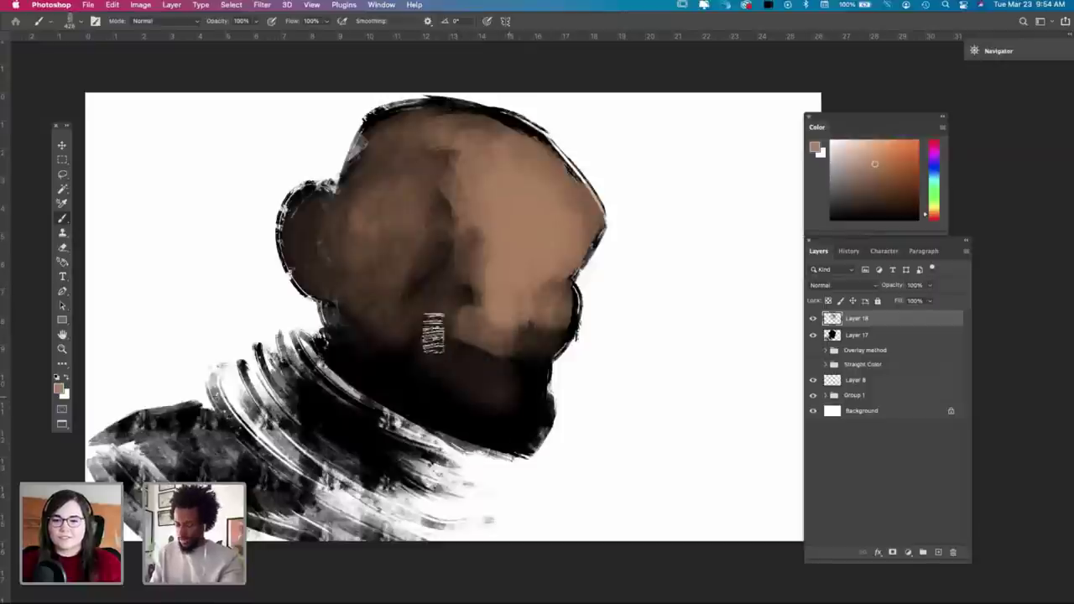
mouse_move(515, 393)
left_mouse_down()
mouse_move(530, 427)
mouse_move(507, 442)
mouse_move(518, 414)
mouse_move(416, 396)
mouse_move(530, 434)
mouse_move(439, 412)
left_mouse_up()
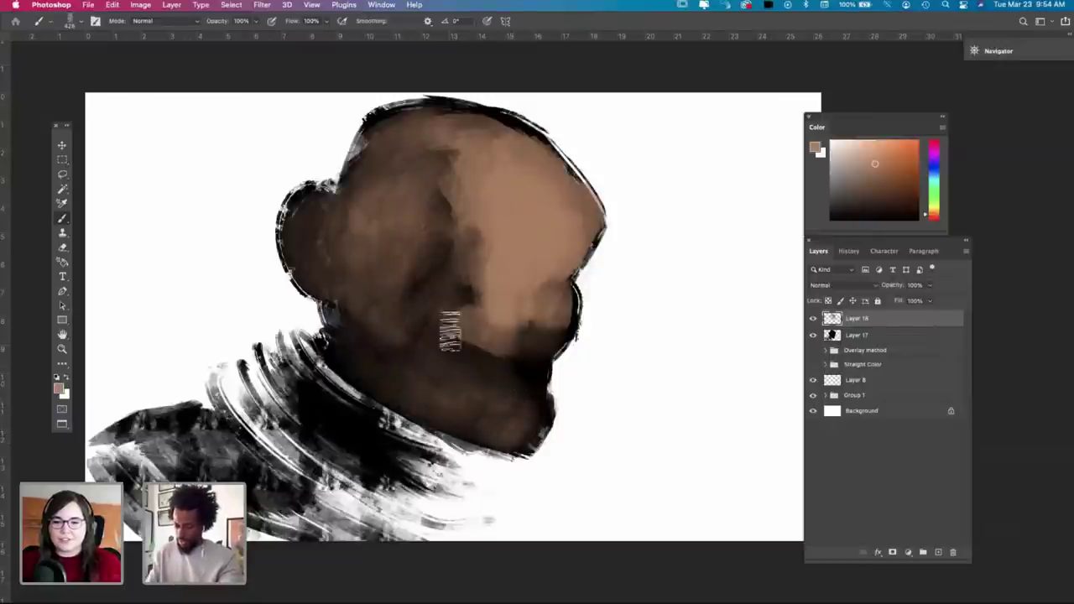
mouse_move(451, 331)
left_mouse_down()
mouse_move(422, 240)
mouse_move(444, 223)
mouse_move(523, 372)
mouse_move(525, 188)
left_mouse_up()
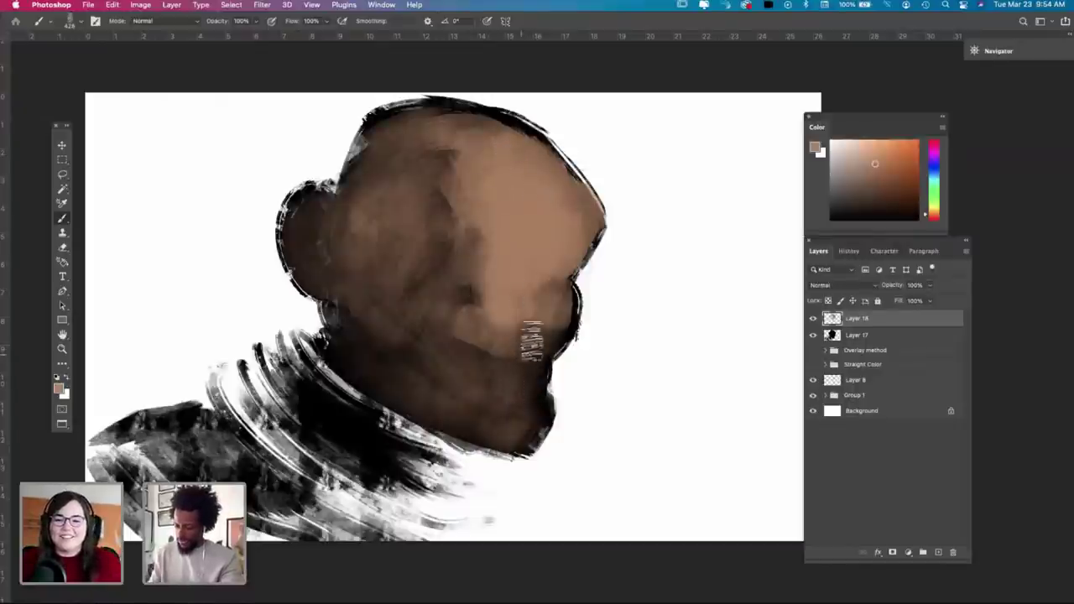
Step: Blend the side of the head and the nose and mouth area in brown with the brush at 252 px and 364 px
right_click(529, 310)
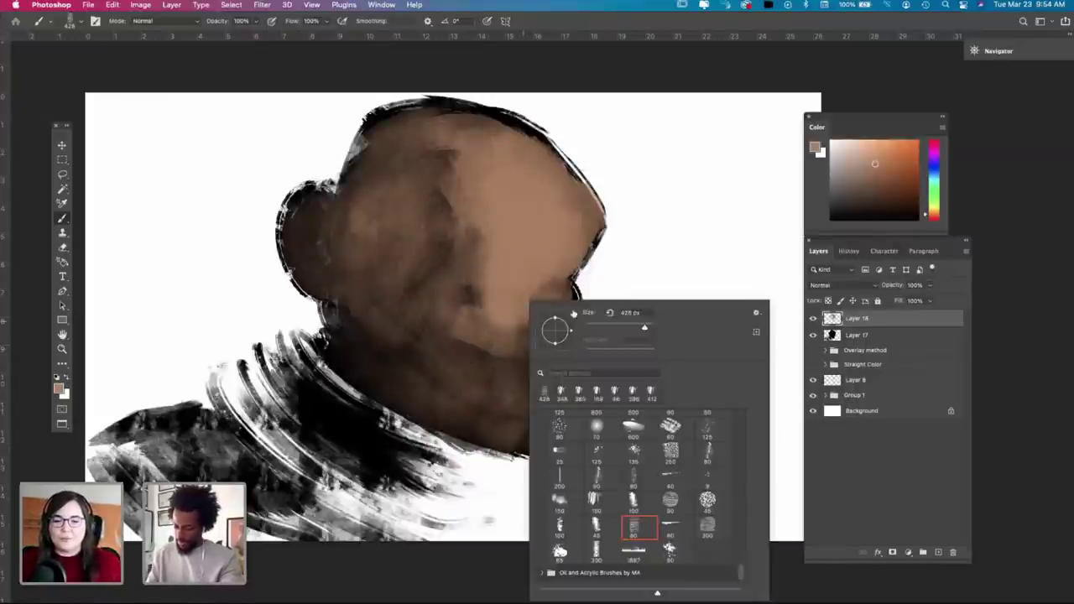
left_click_drag(642, 331, 632, 331)
left_click(465, 298)
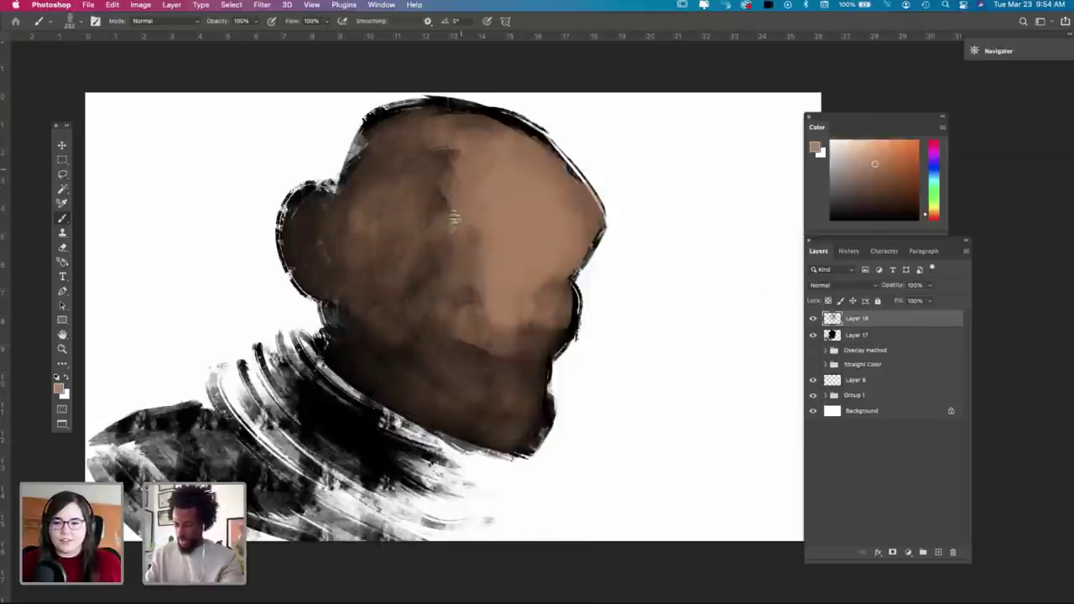
right_click(524, 335)
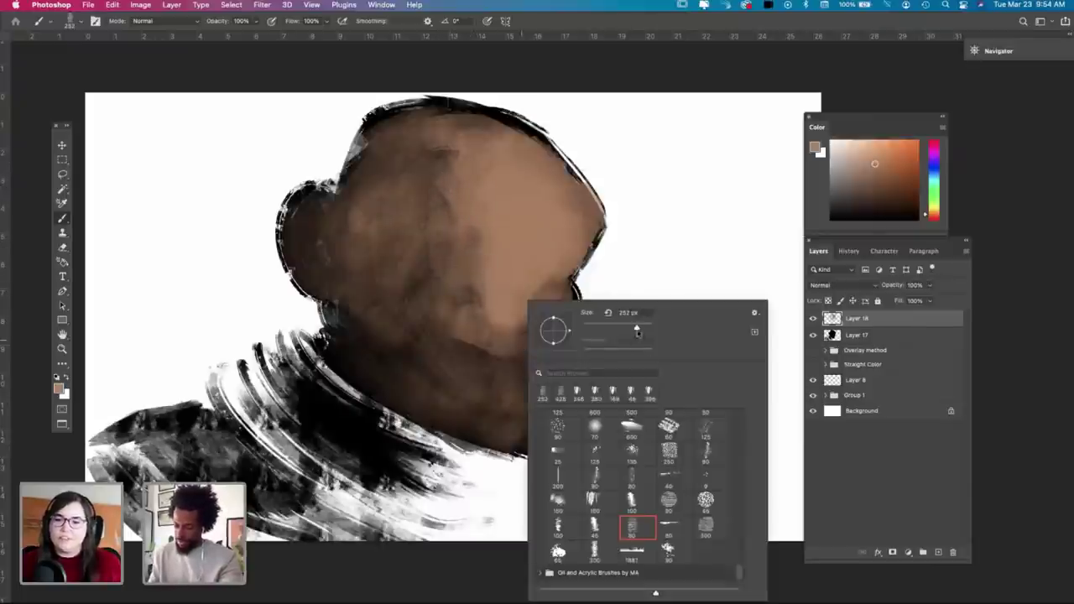
left_click_drag(638, 332, 641, 332)
left_click(463, 295)
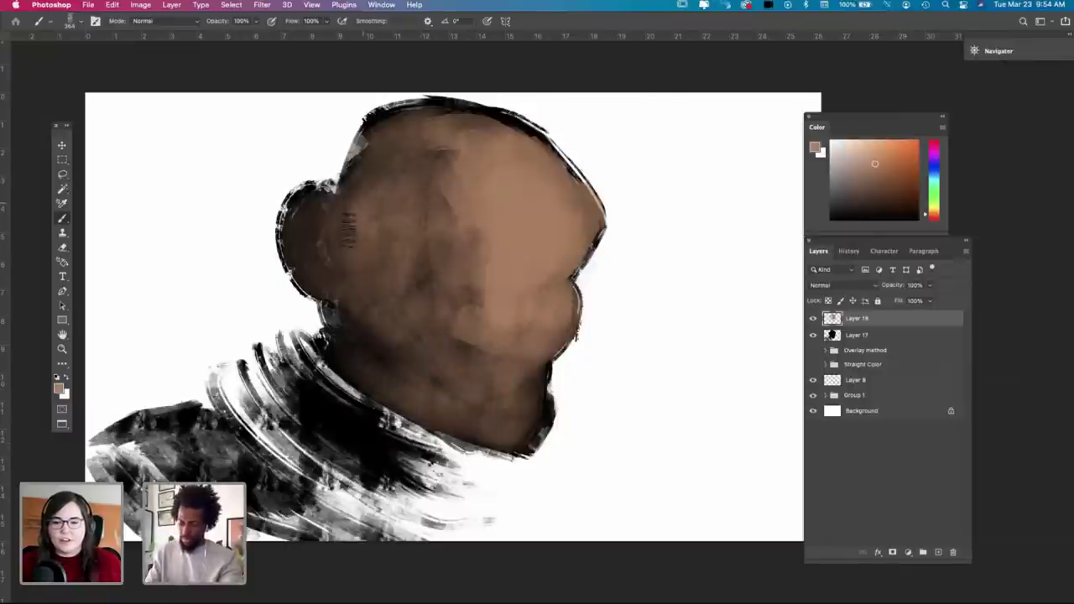
Step: Highlight the bun with a smaller brush and the forehead in lighter tan, undoing the rejected strokes at the brow's front edge
right_click(379, 219)
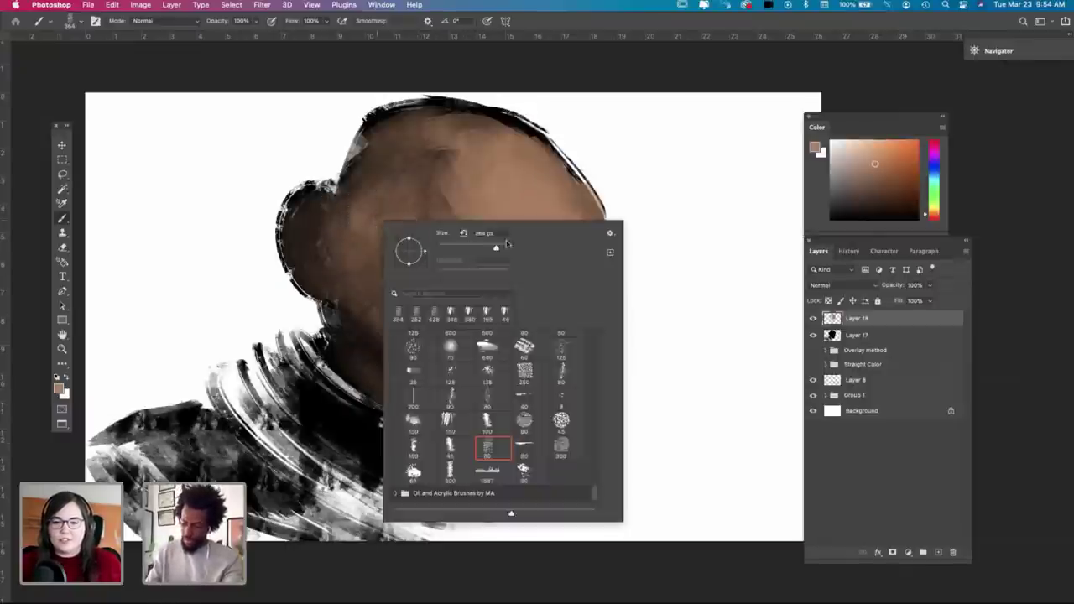
left_click_drag(495, 249, 478, 249)
key("Return")
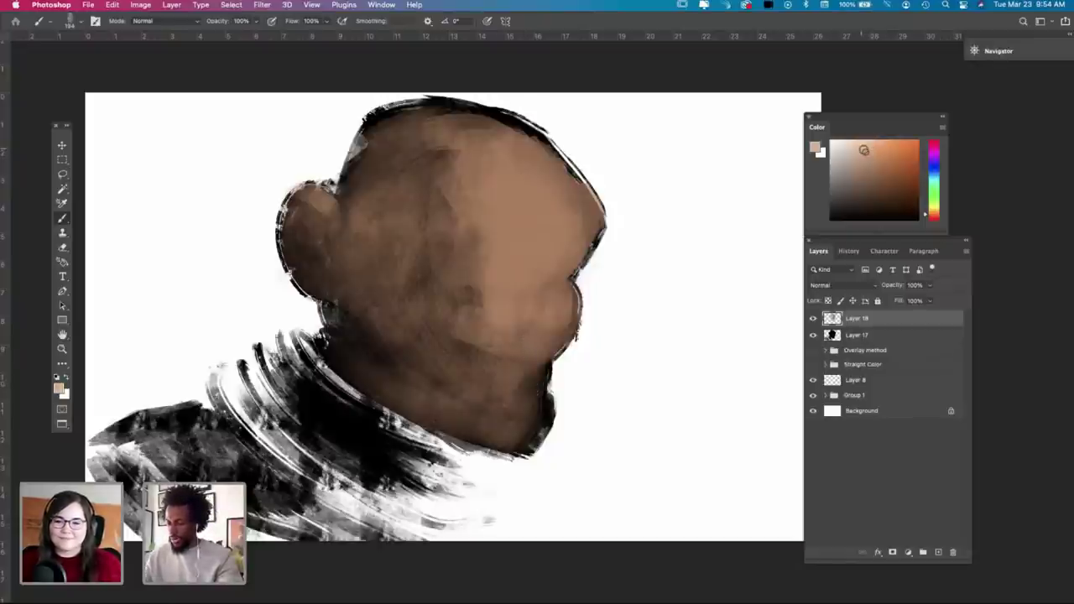
left_click_drag(595, 223, 582, 242)
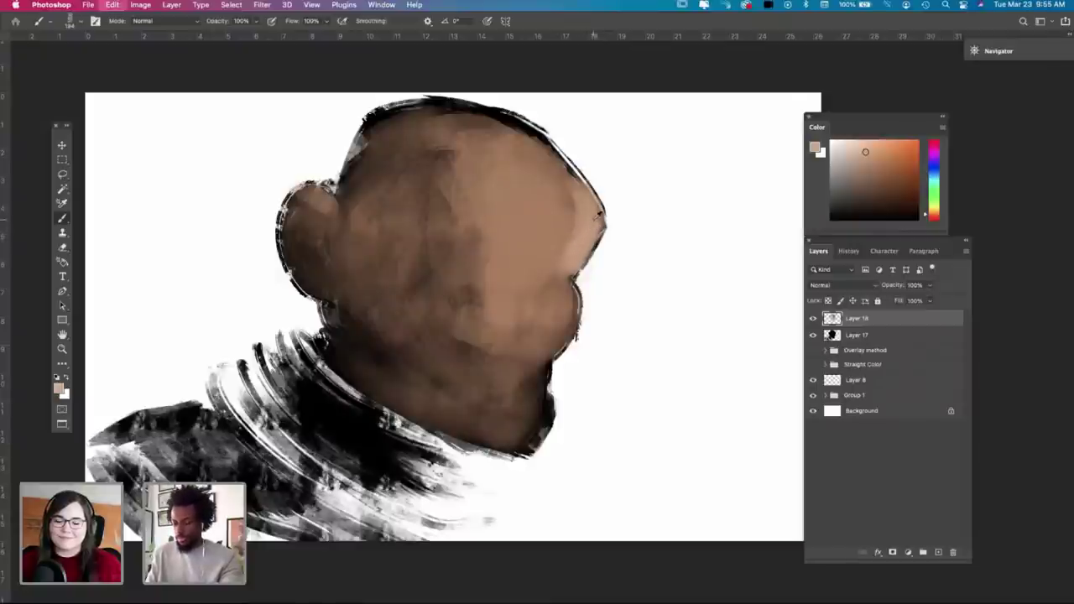
key("super+z")
key("super+z")
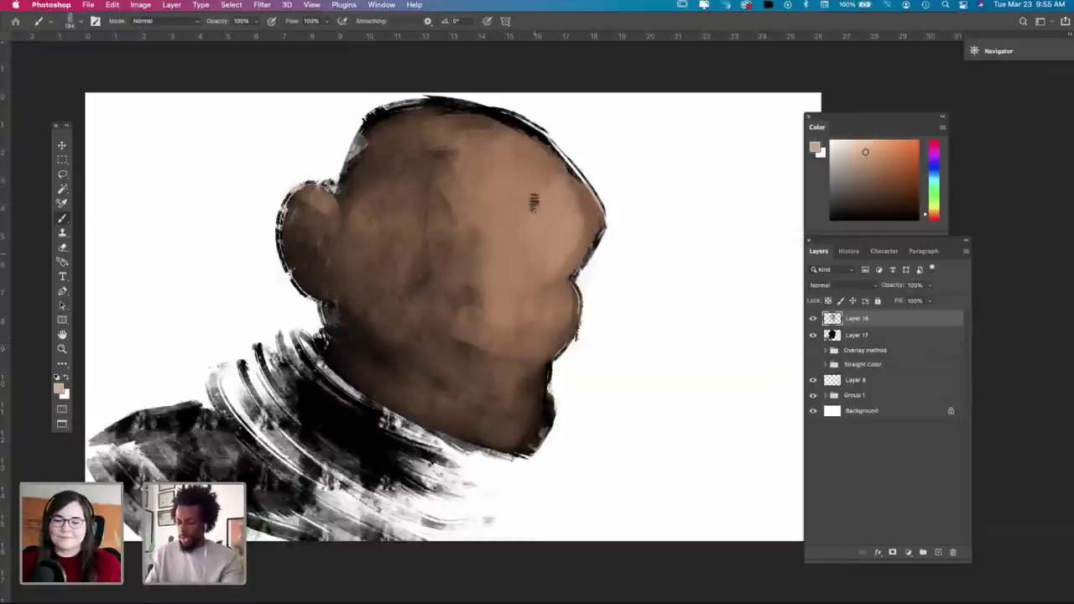
Step: Enlarge the brush to 316 px and broaden the tan forehead highlight, warming the area below the nose
right_click(559, 222)
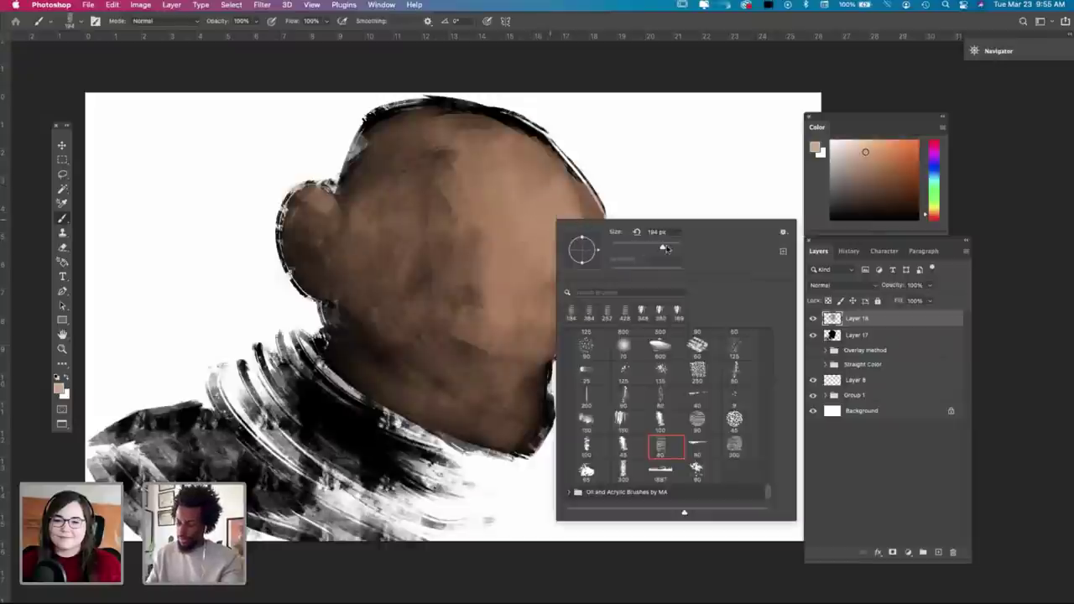
left_click_drag(667, 249, 671, 249)
left_click(535, 202)
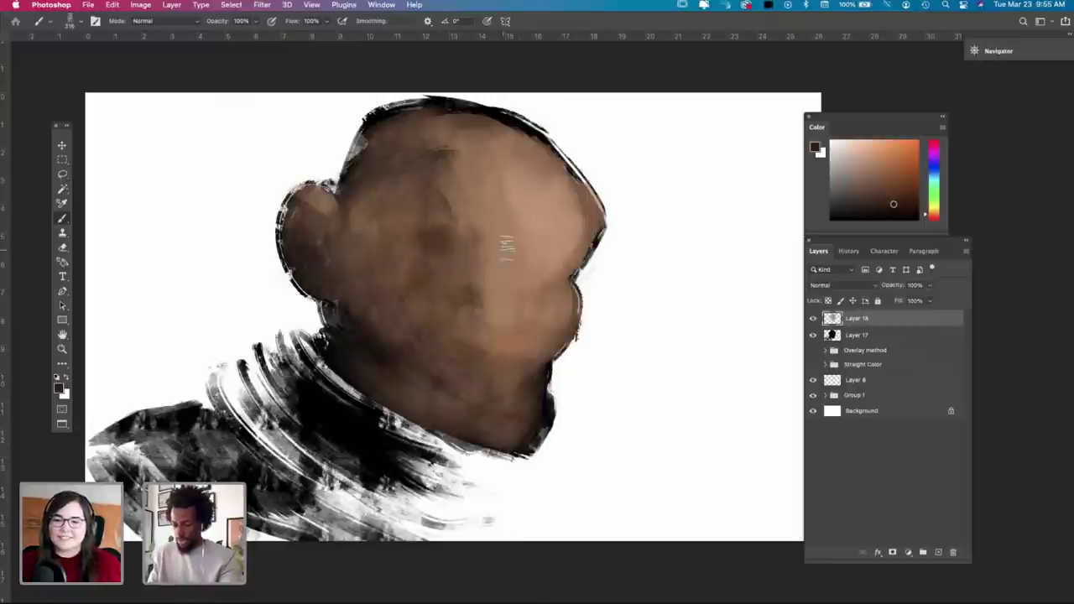
Step: Shade a soft dark brown band from the temple across the eye socket to the nose bridge, undoing a rejected stroke
key("super+z")
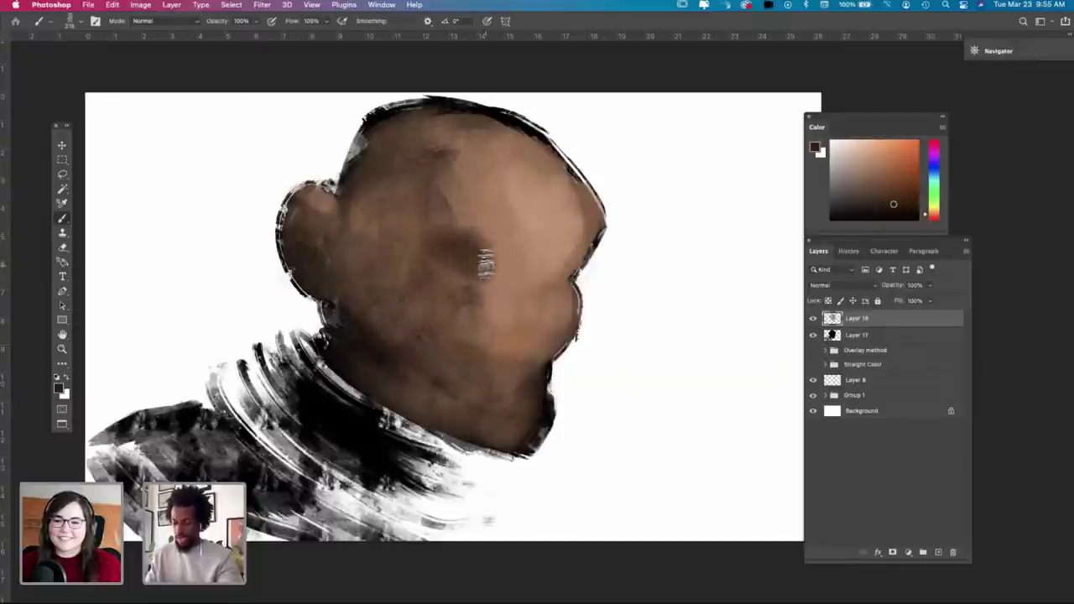
mouse_move(475, 276)
left_mouse_down()
mouse_move(470, 240)
mouse_move(501, 284)
left_mouse_up()
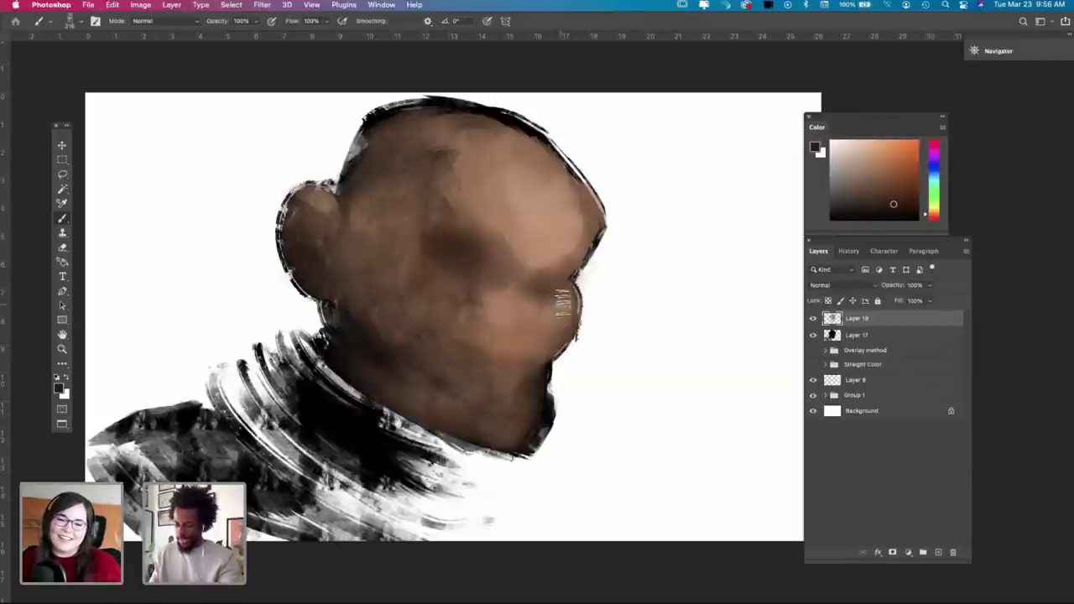
left_click_drag(543, 299, 495, 293)
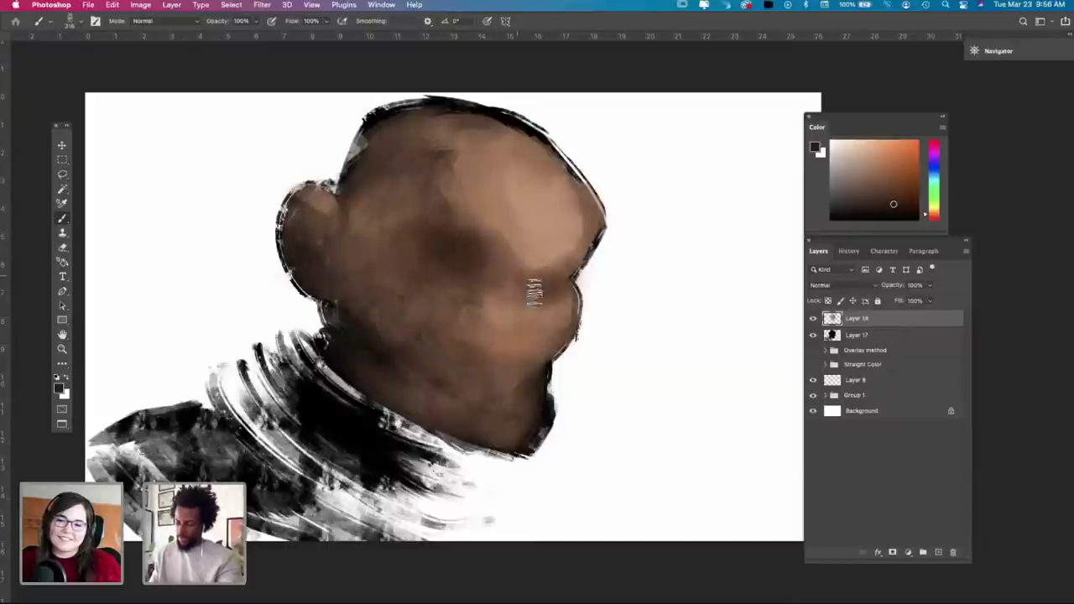
left_click_drag(549, 286, 520, 288)
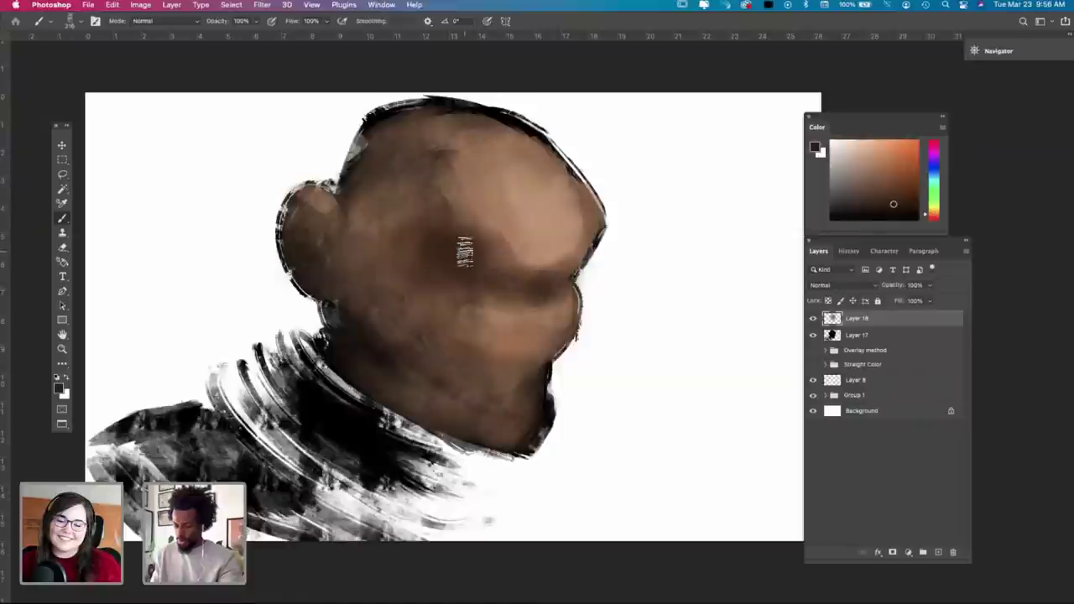
right_click(577, 284)
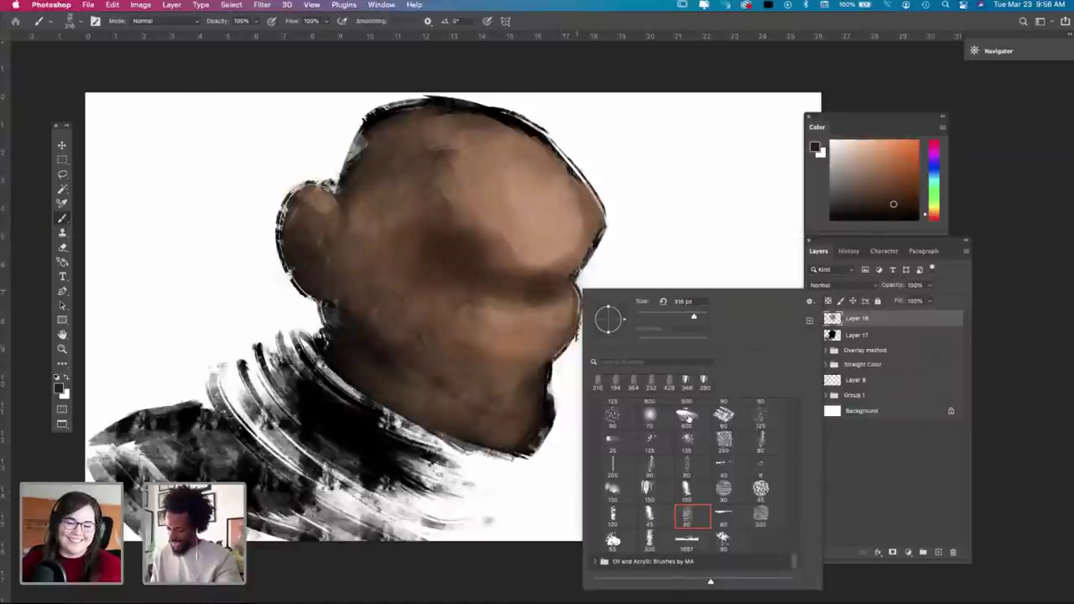
left_click(688, 416)
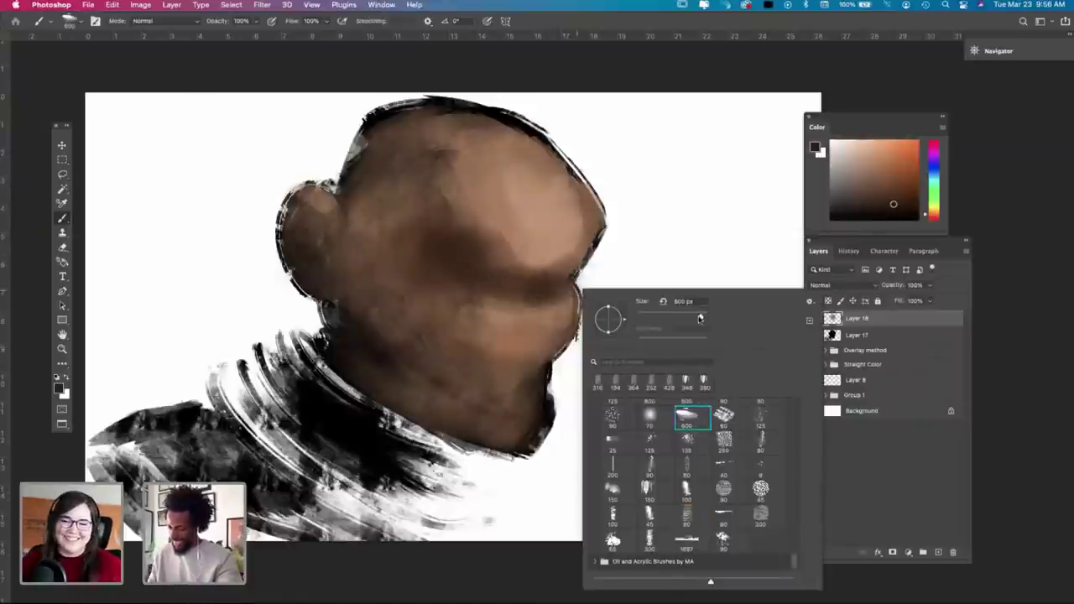
left_click(655, 491)
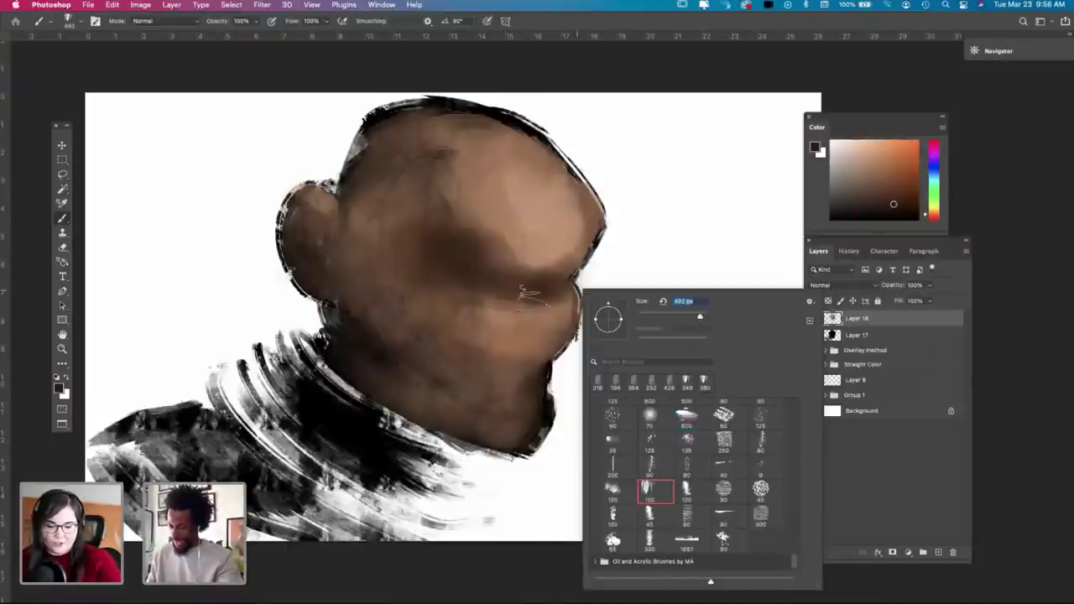
left_click(508, 281)
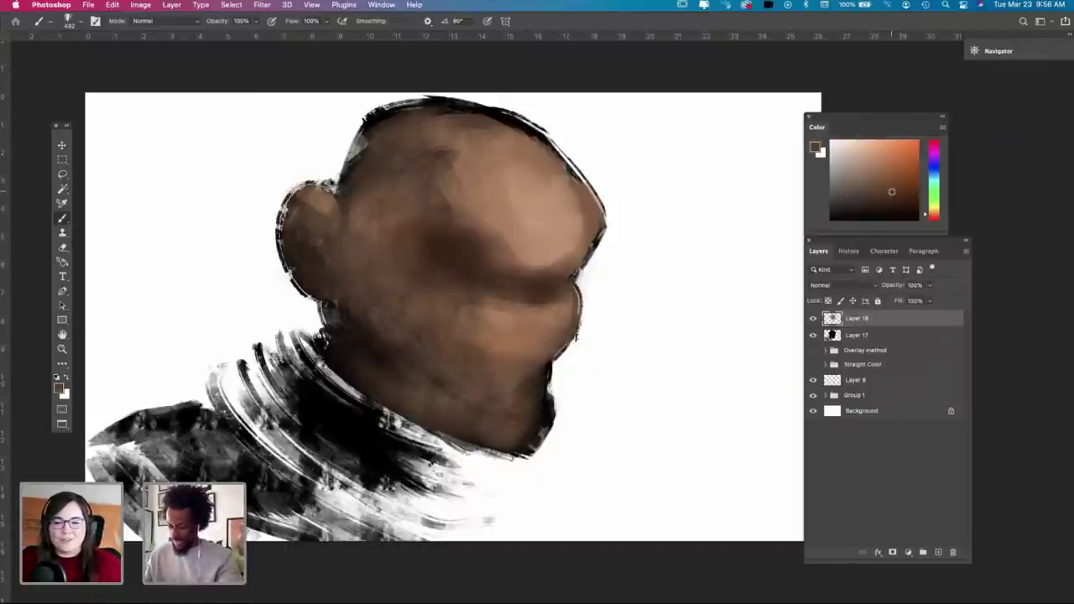
key("super+z")
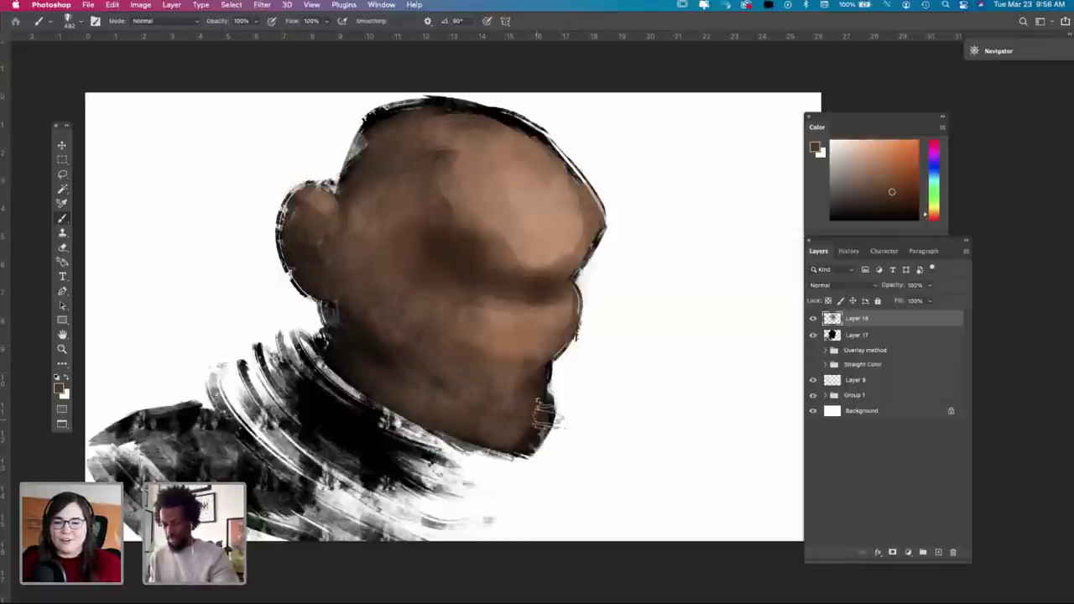
Step: Paint a tan chin highlight sampled from the forehead with the 316 px textured brush, undoing the rejected strokes
key("i")
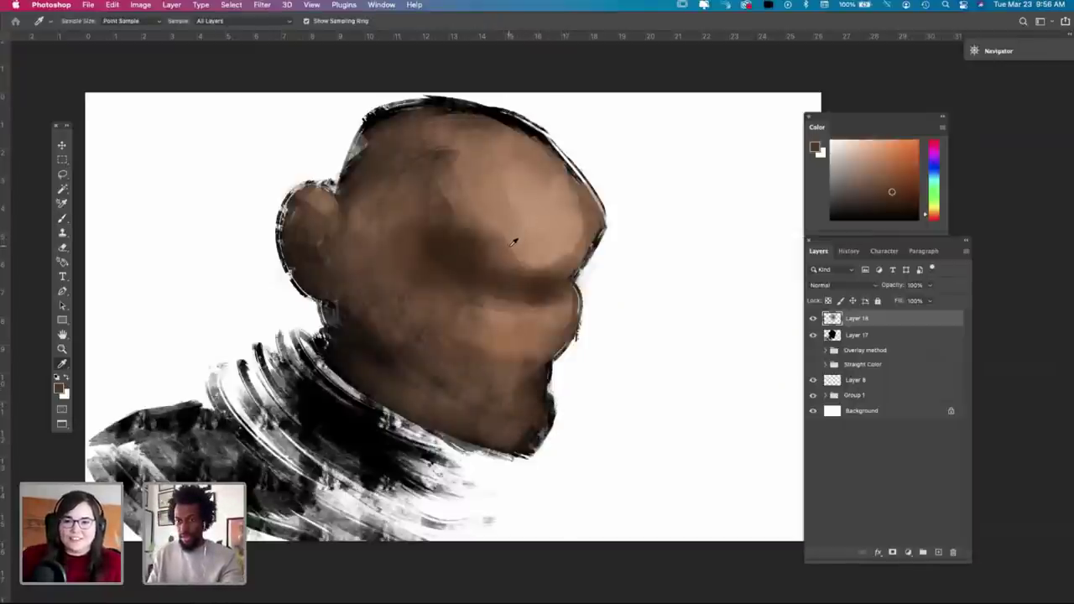
left_click(532, 200)
key("b")
right_click(551, 285)
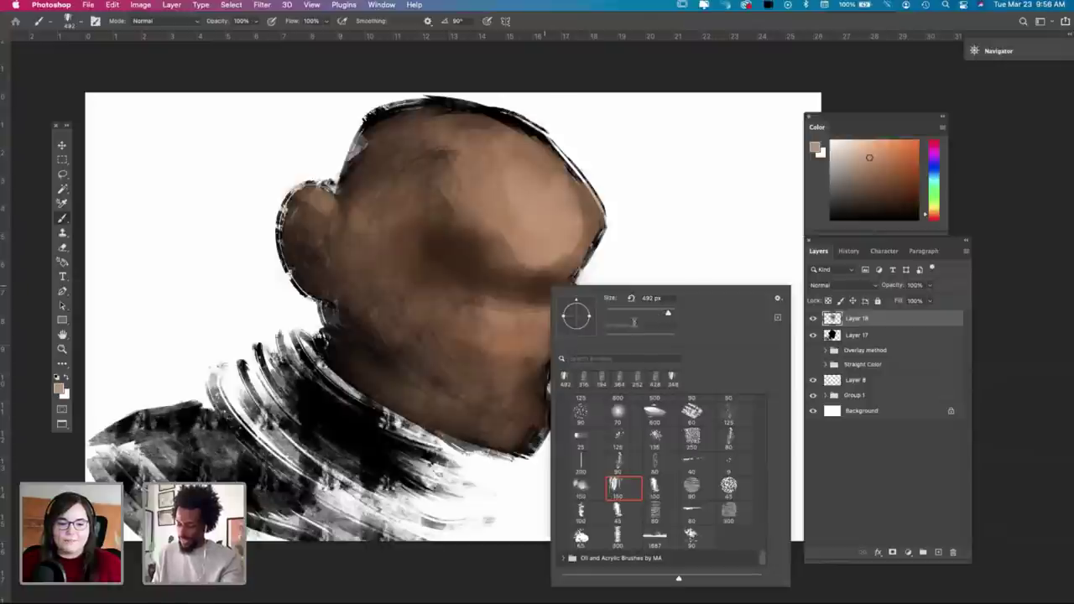
mouse_move(507, 433)
left_mouse_down()
mouse_move(528, 431)
mouse_move(499, 424)
mouse_move(537, 445)
mouse_move(525, 417)
mouse_move(500, 404)
mouse_move(525, 389)
left_mouse_up()
key("super+z")
right_click(562, 419)
left_click(670, 527)
left_click(674, 328)
key("super+z")
Step: Define the chin highlight's lower edge in sampled brown and brighten its centre in tan sampled from the forehead
key("i")
left_click(426, 389, "alt")
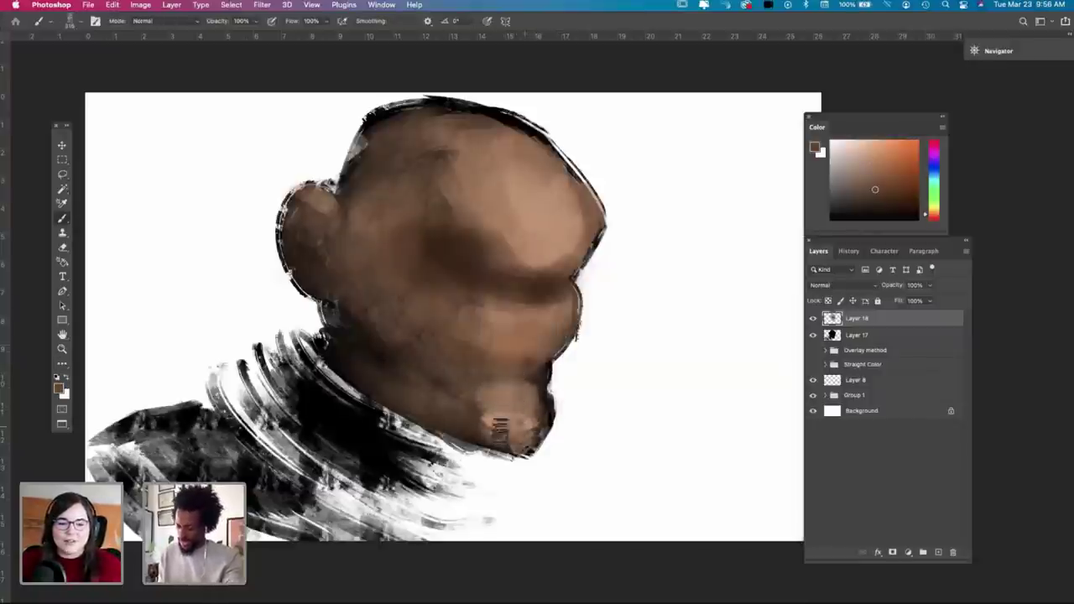
mouse_move(499, 426)
left_mouse_down()
mouse_move(532, 426)
mouse_move(519, 435)
mouse_move(529, 426)
mouse_move(484, 424)
mouse_move(522, 427)
mouse_move(483, 418)
left_mouse_up()
key("i")
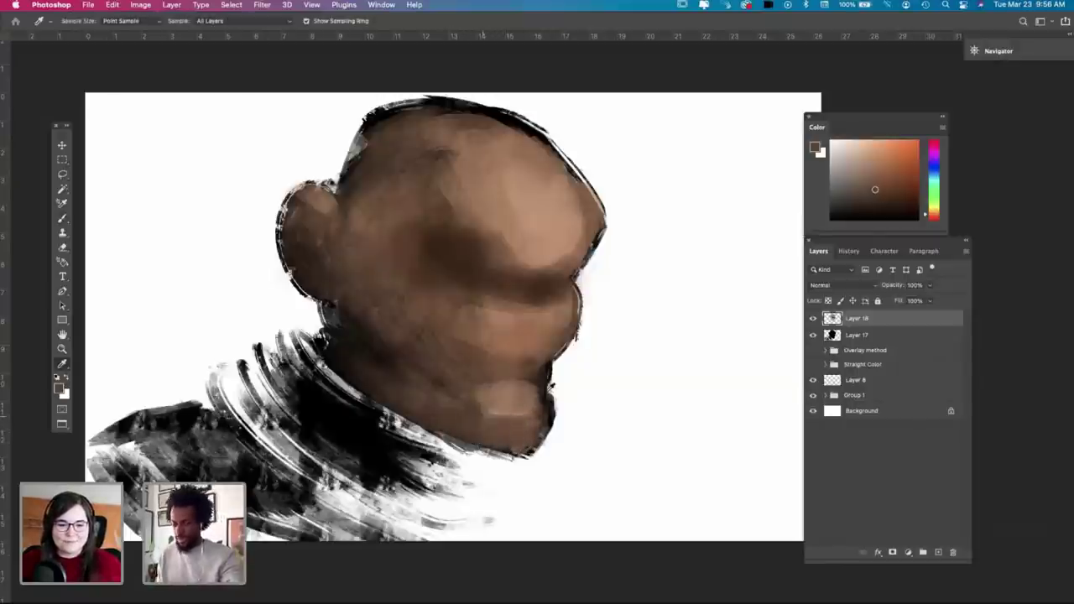
left_click(540, 248)
key("b")
mouse_move(520, 381)
left_mouse_down()
mouse_move(543, 397)
mouse_move(500, 400)
mouse_move(537, 405)
mouse_move(502, 410)
mouse_move(558, 403)
mouse_move(505, 402)
mouse_move(589, 415)
mouse_move(514, 403)
mouse_move(556, 410)
mouse_move(532, 401)
mouse_move(553, 397)
mouse_move(509, 405)
left_mouse_up()
Step: Cover the chin's black front edge in sampled dark brown and blend the jaw and lower cheek in a mid brown
key("i")
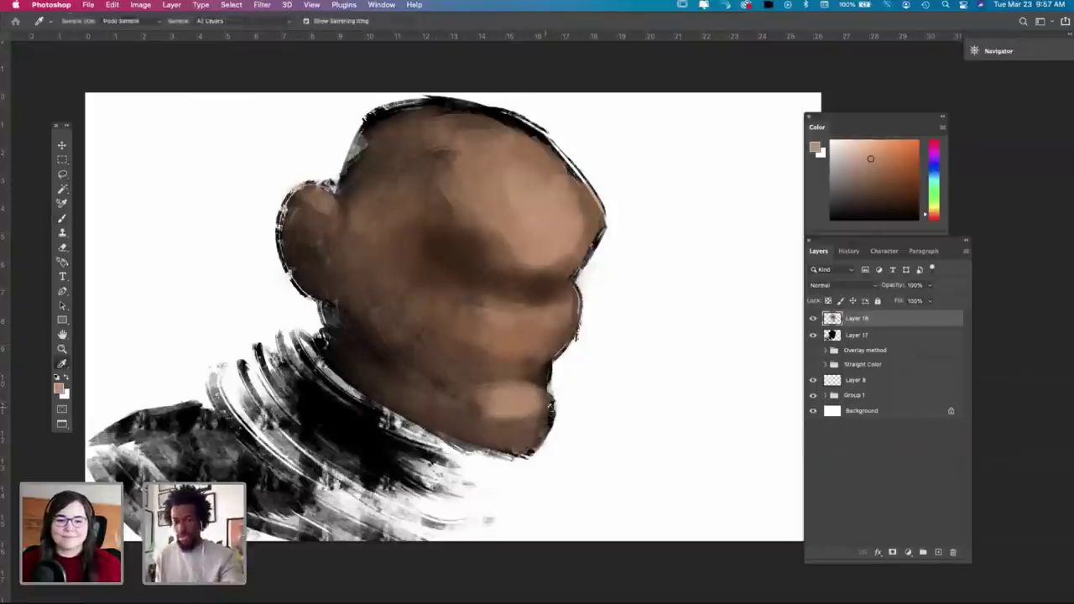
left_click(488, 379)
key("b")
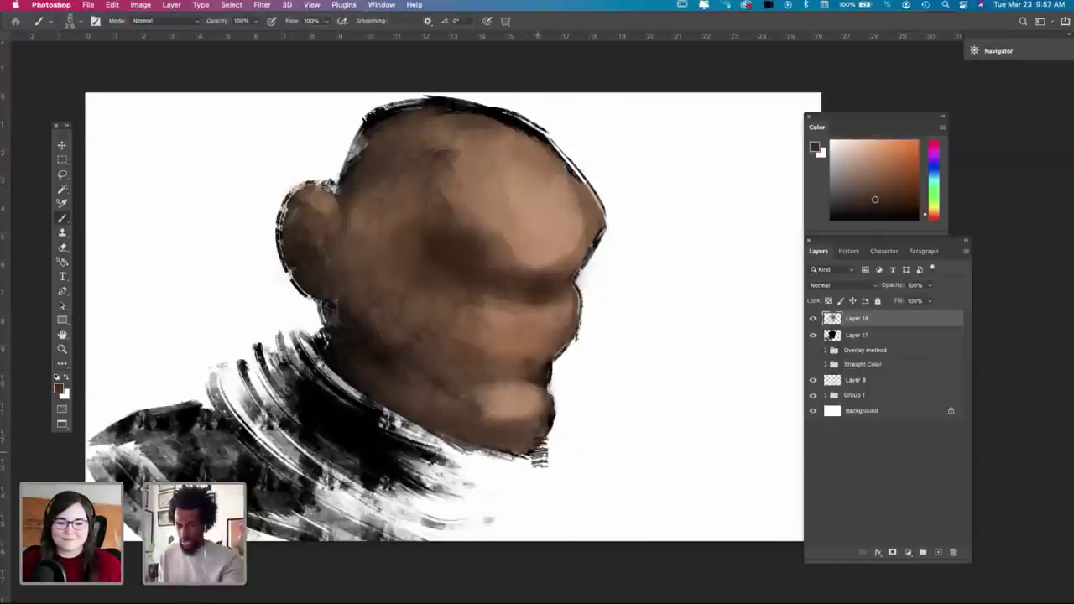
key("i")
left_click(531, 367)
key("b")
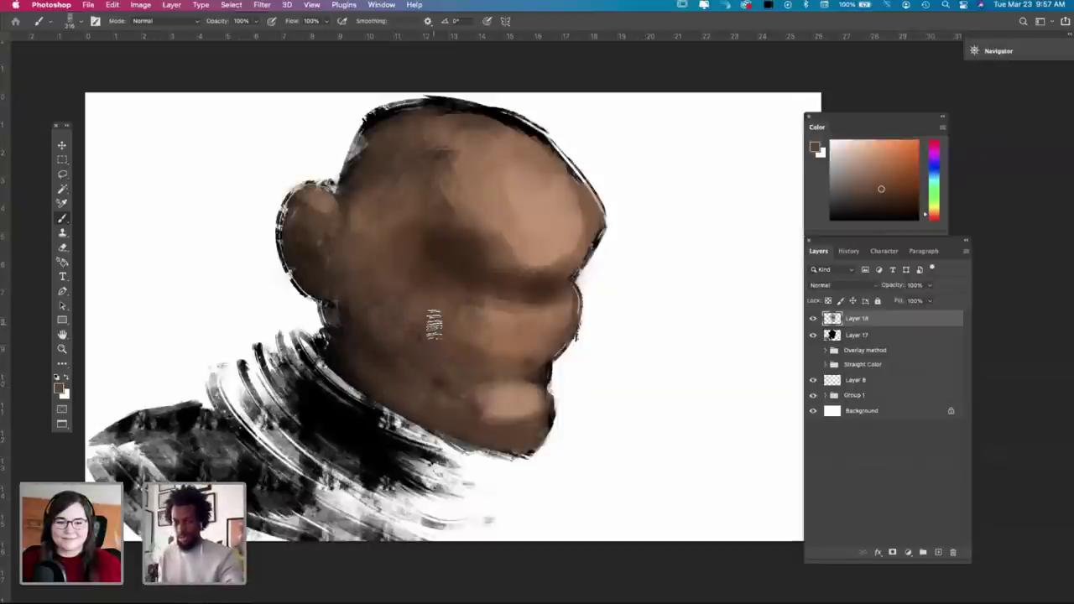
Step: Warm the back of the head, temple and cheek with more saturated orange-brown strokes
key("i")
left_click(528, 225)
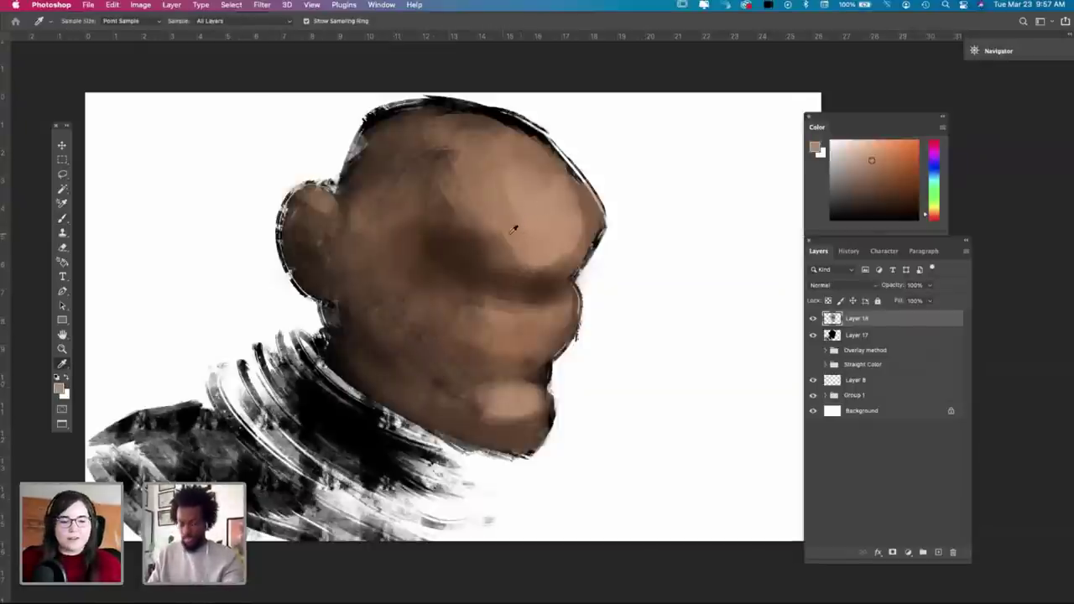
key("b")
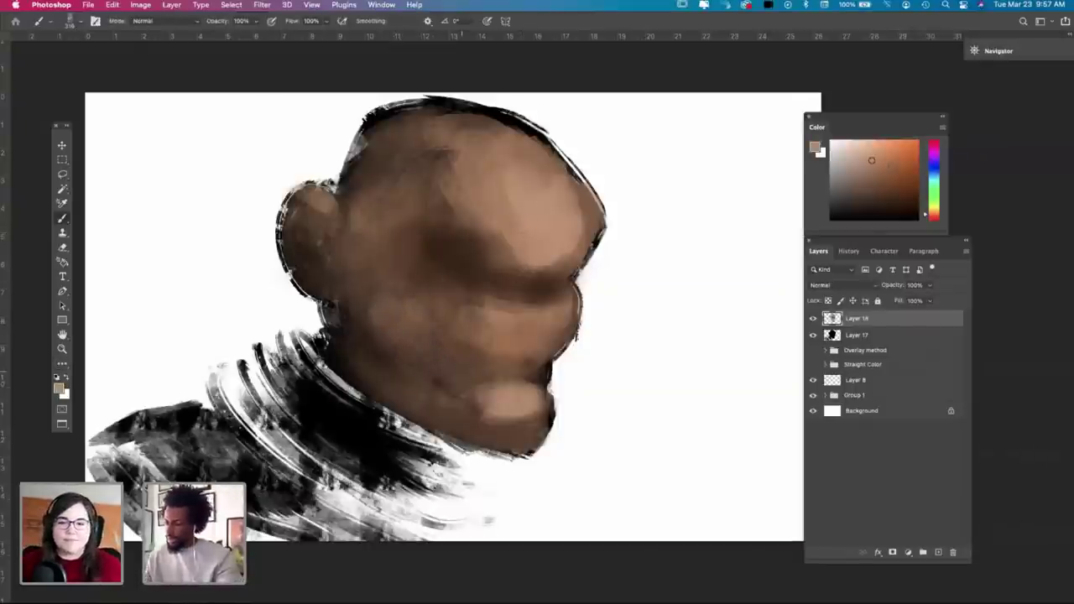
left_click(886, 159)
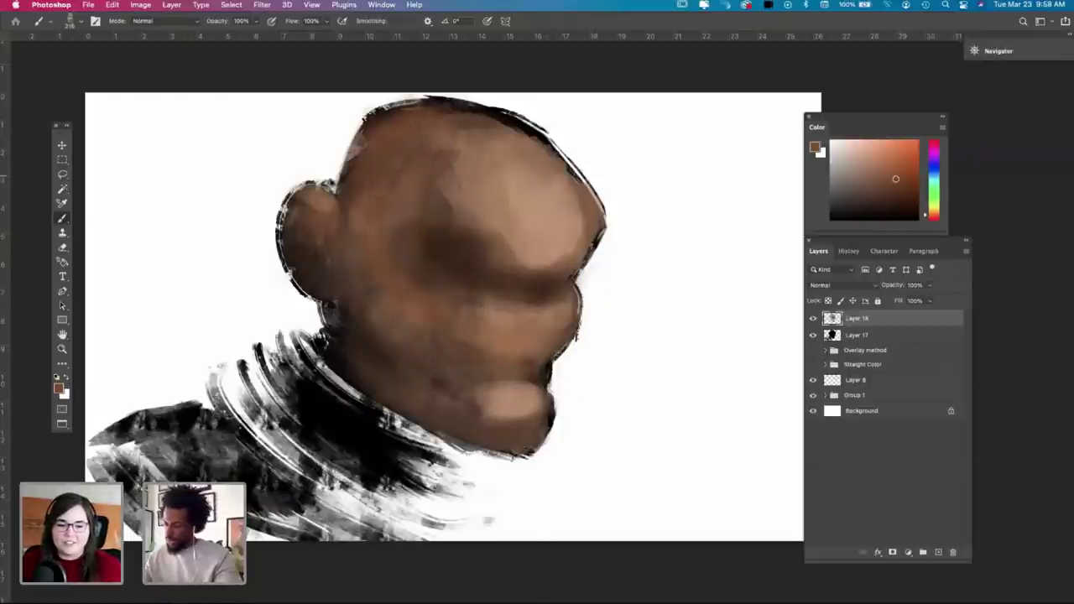
Step: Shade the mouth hollow in reddish and darker brown with a slightly smaller brush, and dab a pale pink highlight just above it
left_click(907, 196)
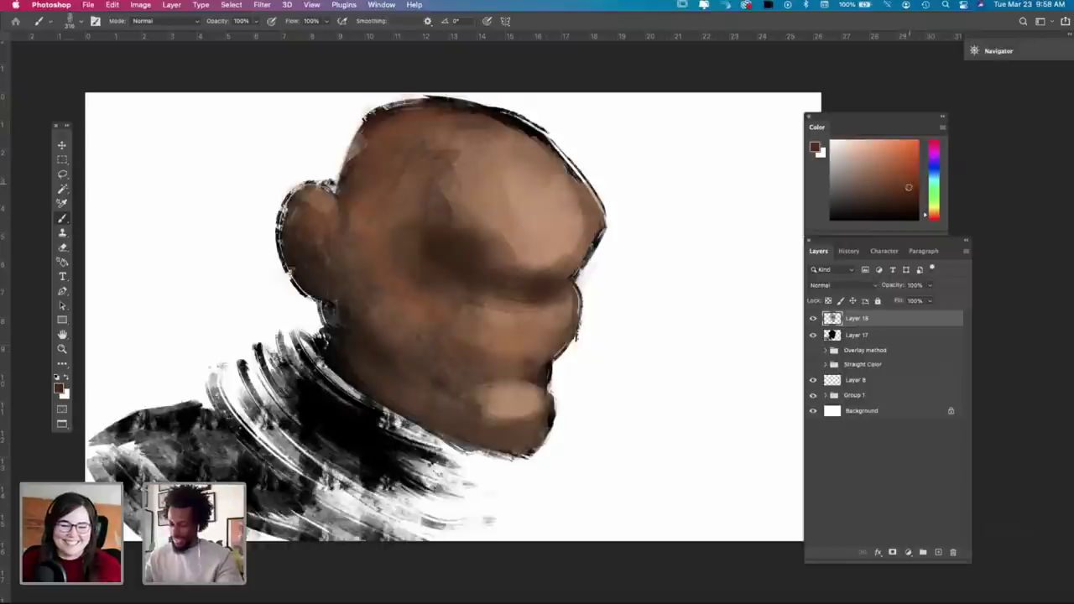
left_click_drag(503, 356, 539, 361)
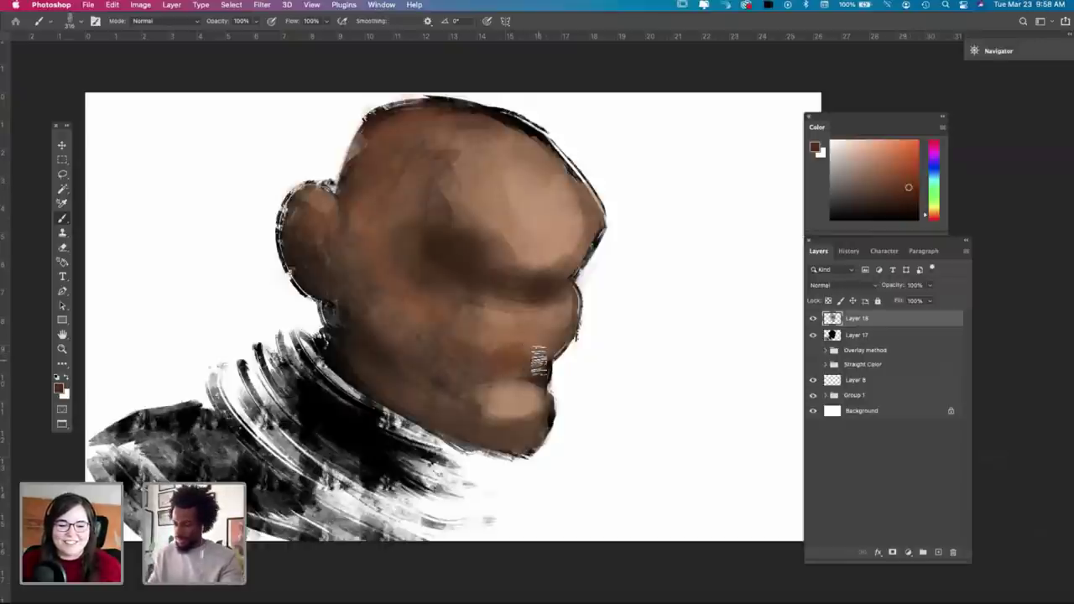
left_click(908, 204)
right_click(562, 308)
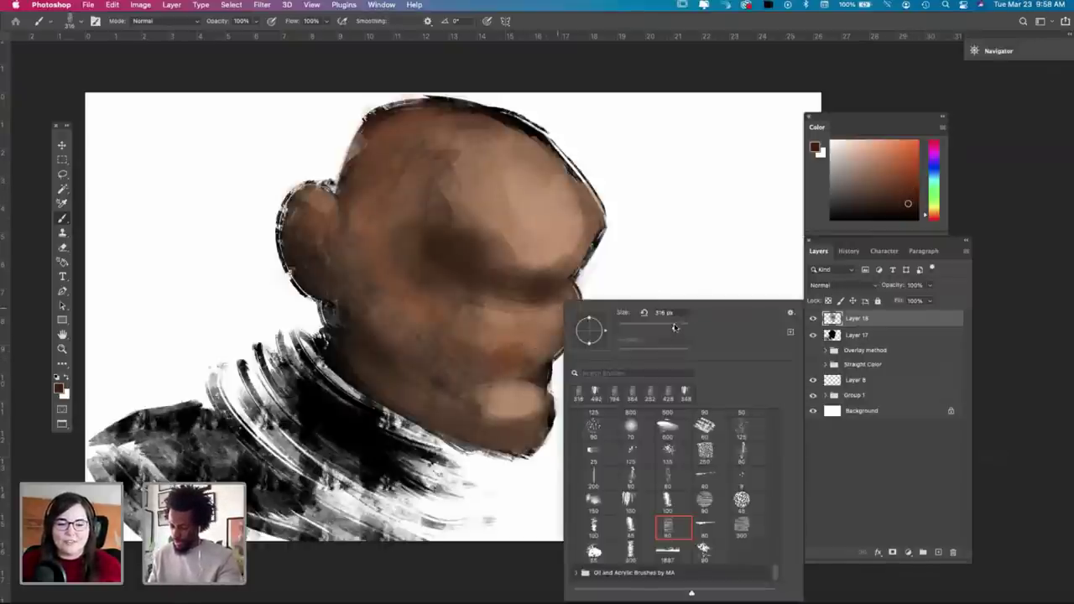
left_click_drag(675, 328, 674, 327)
left_click(502, 362)
mouse_move(517, 362)
left_mouse_down()
mouse_move(545, 349)
mouse_move(496, 358)
mouse_move(525, 354)
mouse_move(546, 367)
mouse_move(483, 359)
mouse_move(535, 364)
mouse_move(502, 351)
left_mouse_up()
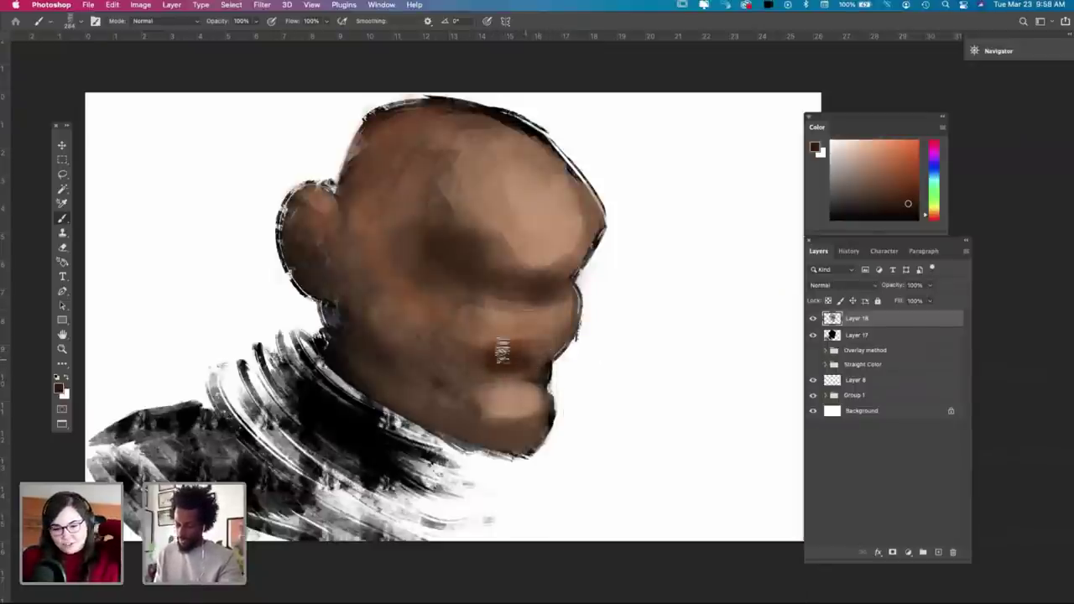
left_click(853, 144)
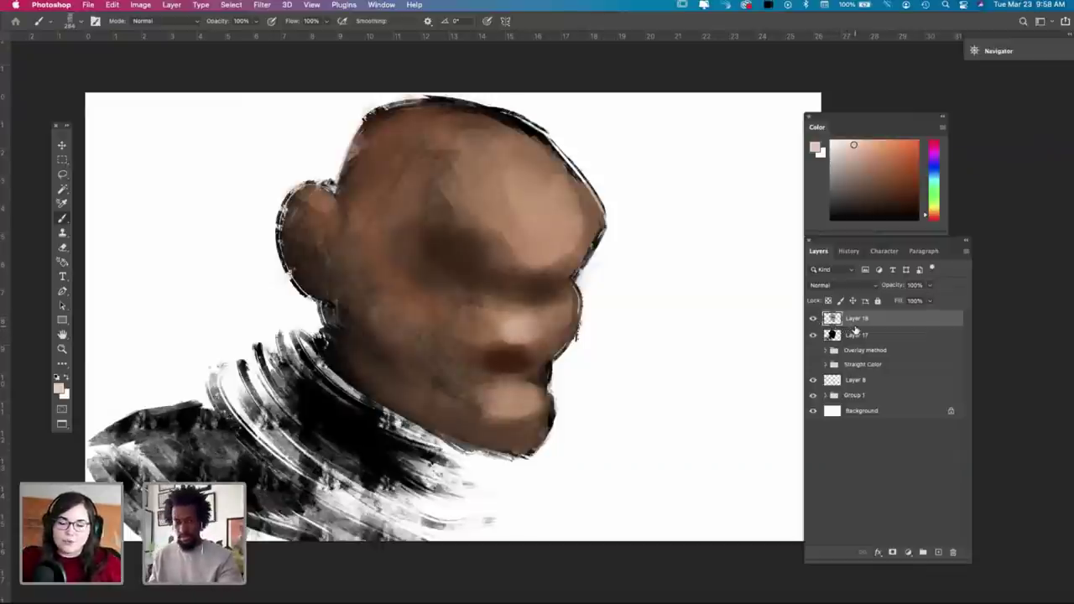
Step: Apply an image adjustment to the face painting layer that darkens and reddens the skin tones
left_click(140, 5)
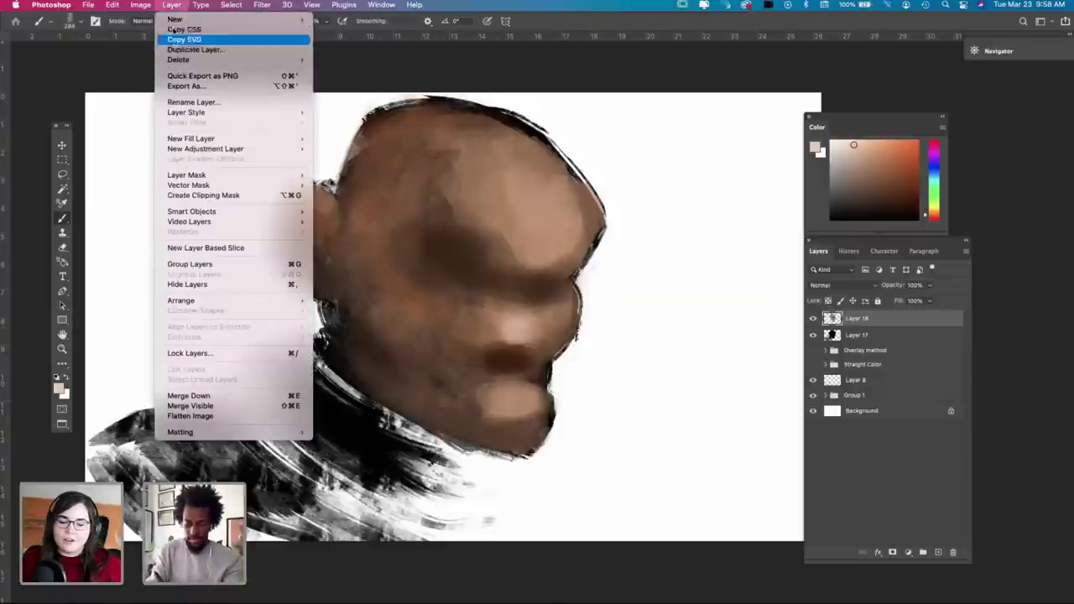
mouse_move(184, 35)
left_click(274, 37)
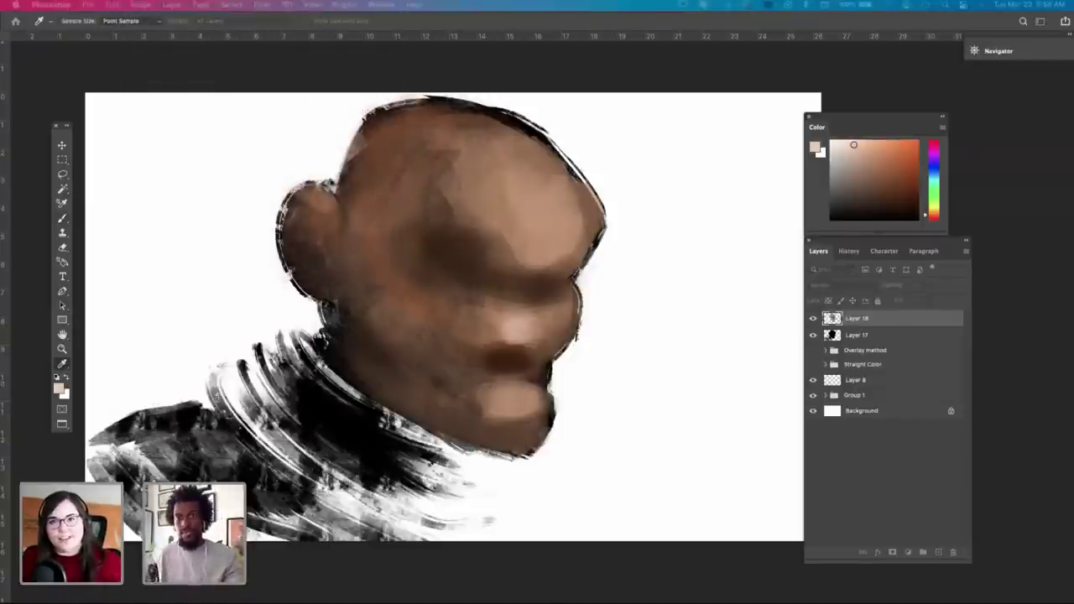
key("ctrl+z")
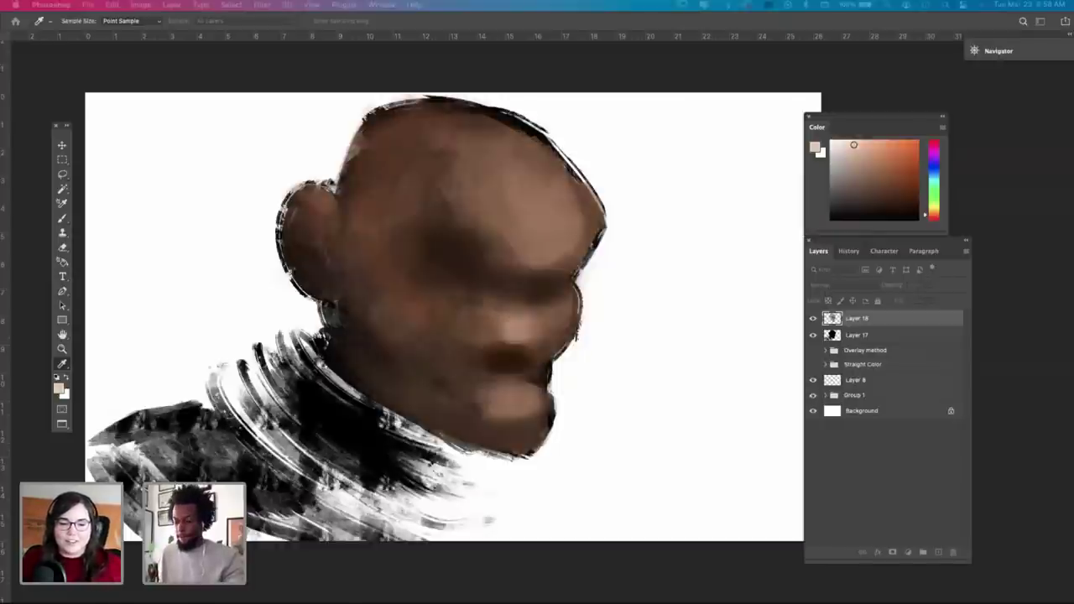
key("ctrl+z")
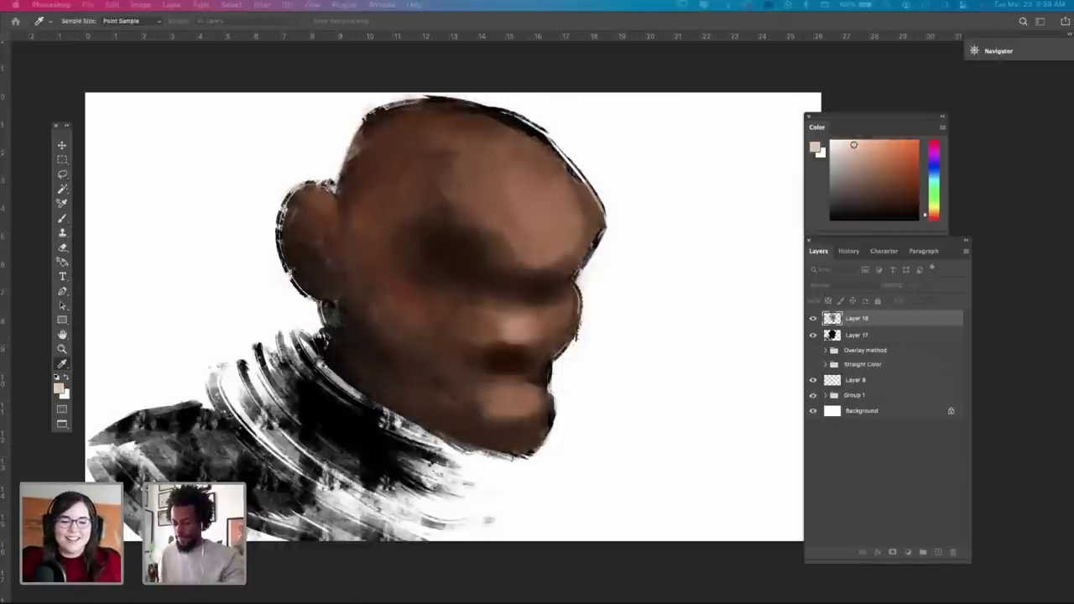
key("b")
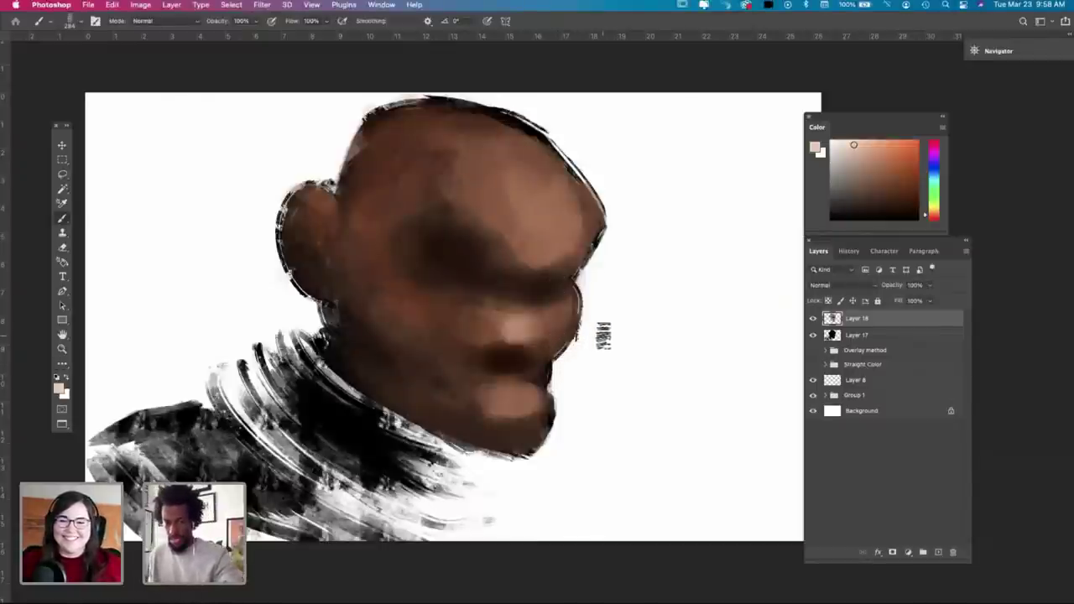
Step: Reset the colours to black and white and paint a black band across the mouth, undoing the rejected strokes
key("i")
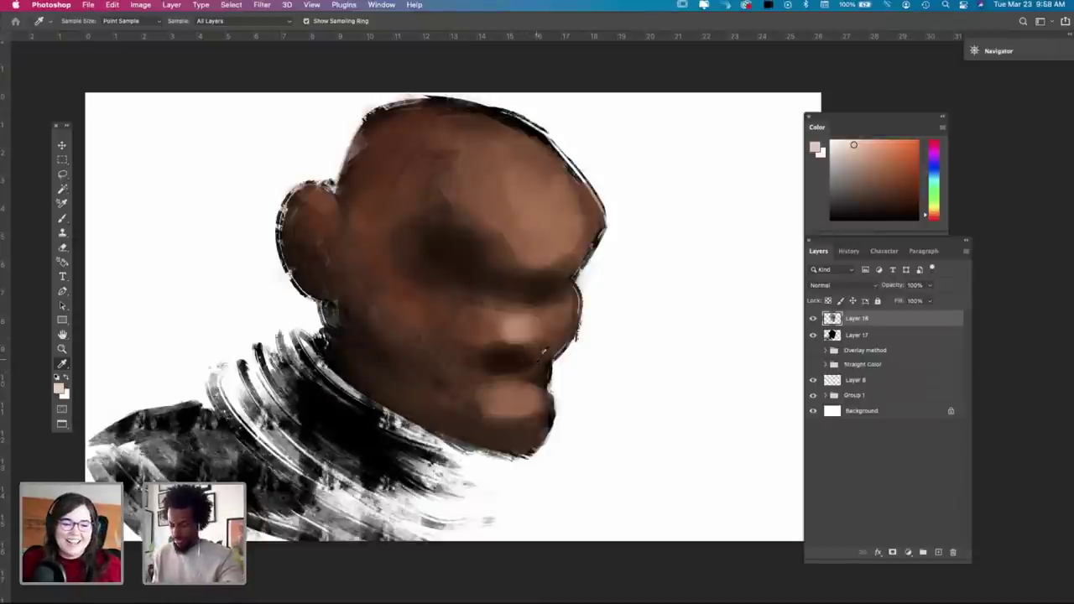
key("d")
key("x")
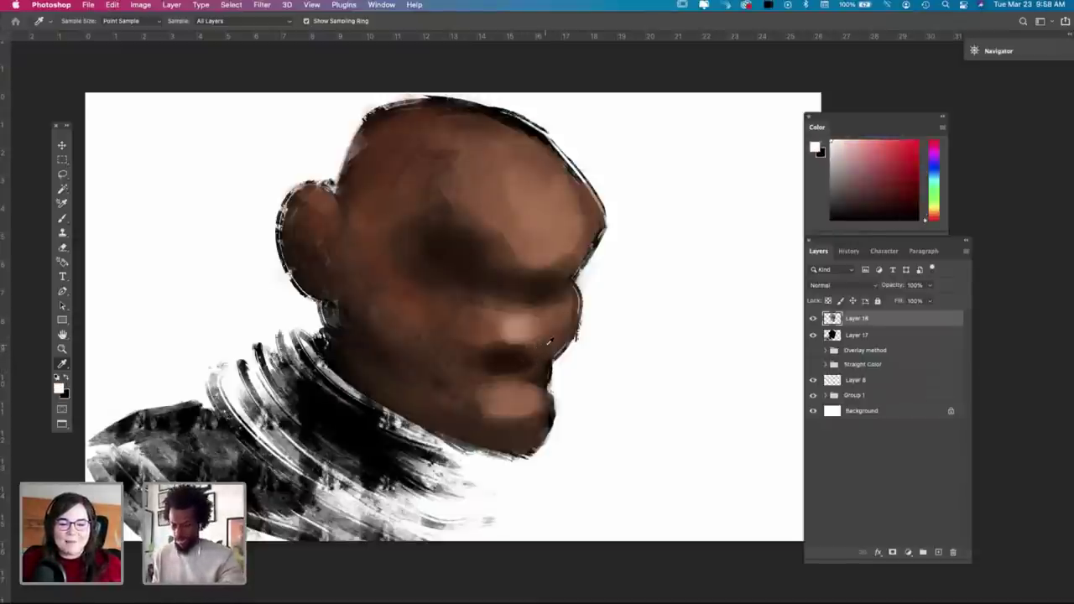
key("b")
mouse_move(504, 359)
left_mouse_down()
mouse_move(496, 373)
mouse_move(534, 371)
mouse_move(463, 367)
mouse_move(491, 360)
mouse_move(531, 374)
left_mouse_up()
key("super+z")
key("super+z")
key("x")
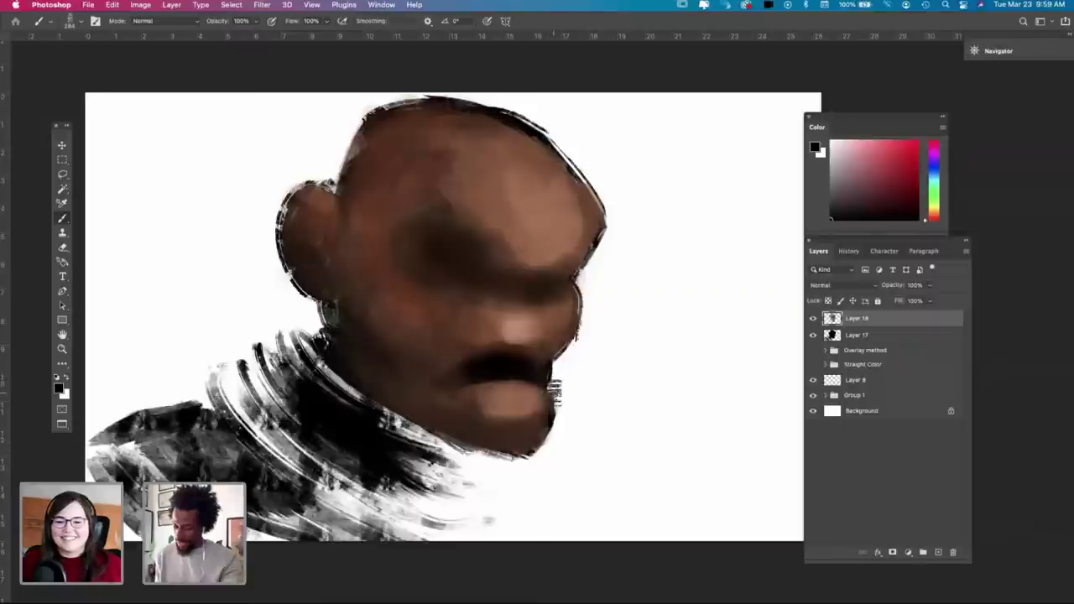
Step: Dab a small tan highlight above the mouth with a smaller brush and touch up the mouth band in sampled black
right_click(578, 369)
key("Return")
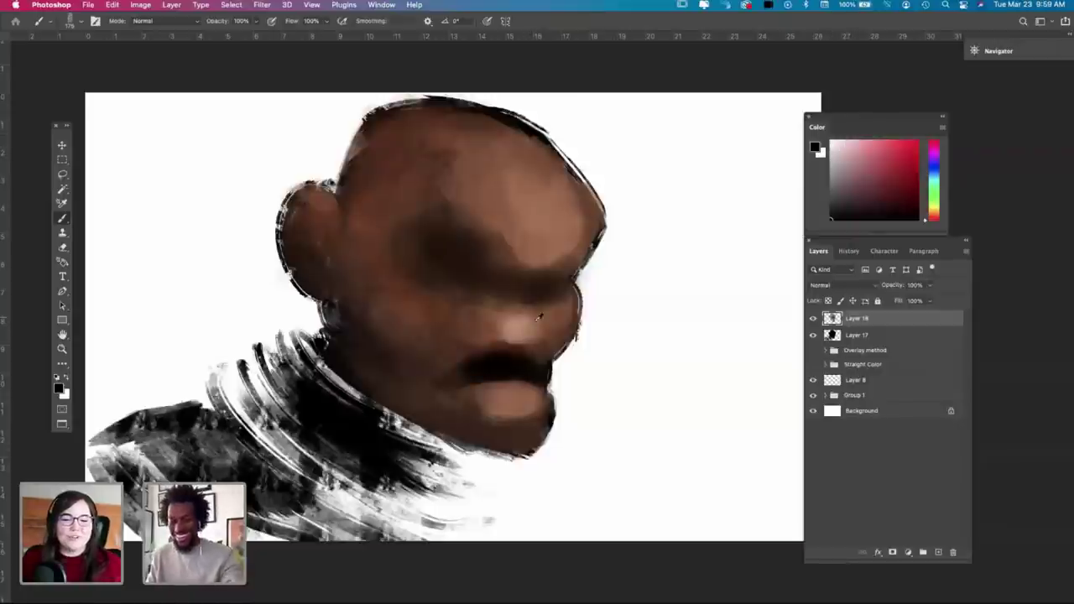
left_click(495, 334, "alt")
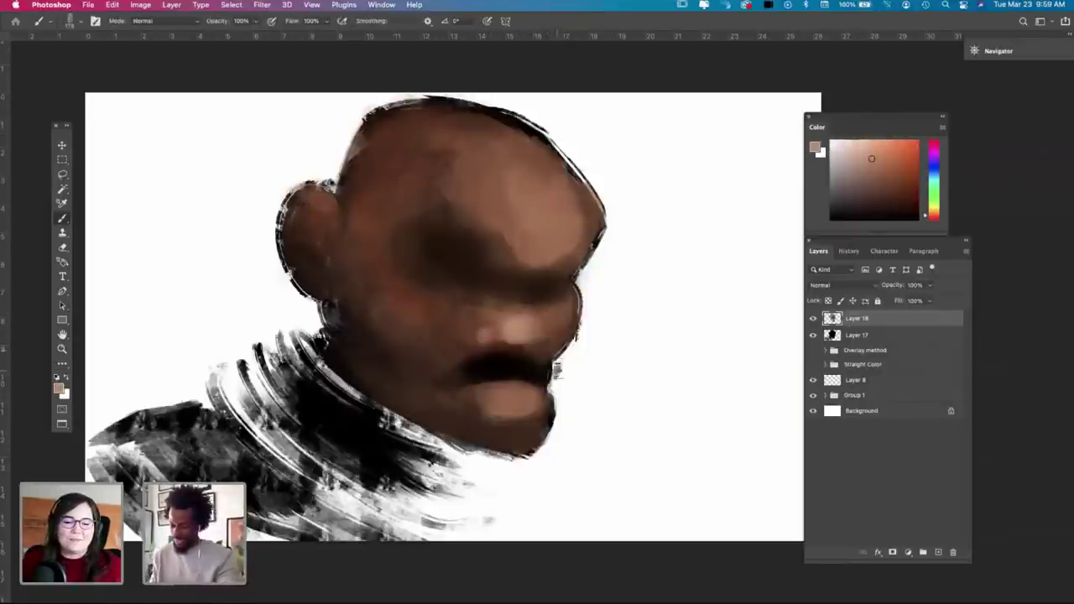
key("i")
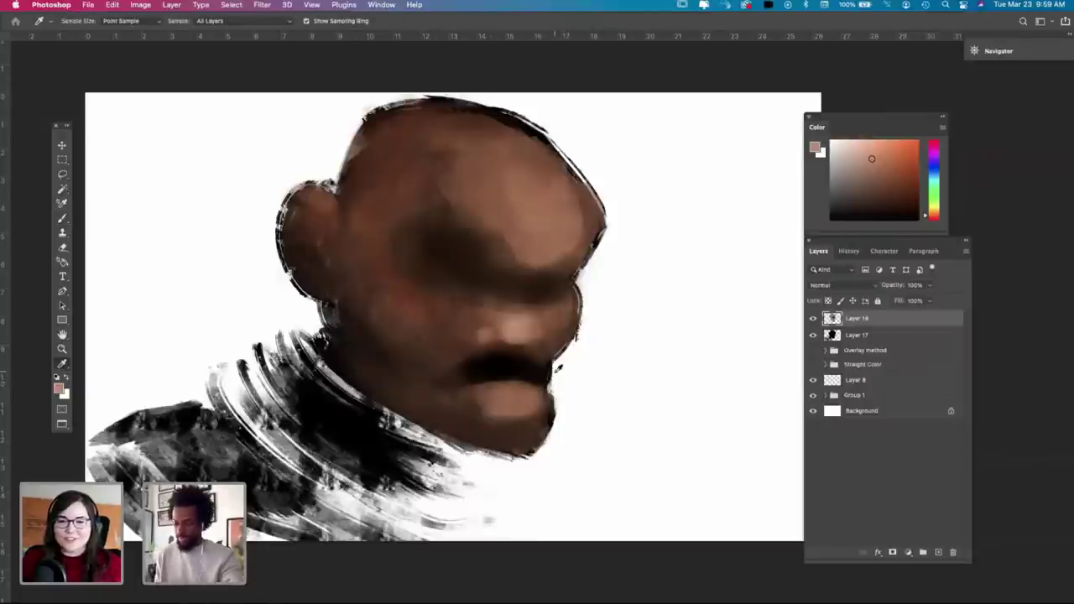
left_click(511, 363)
key("b")
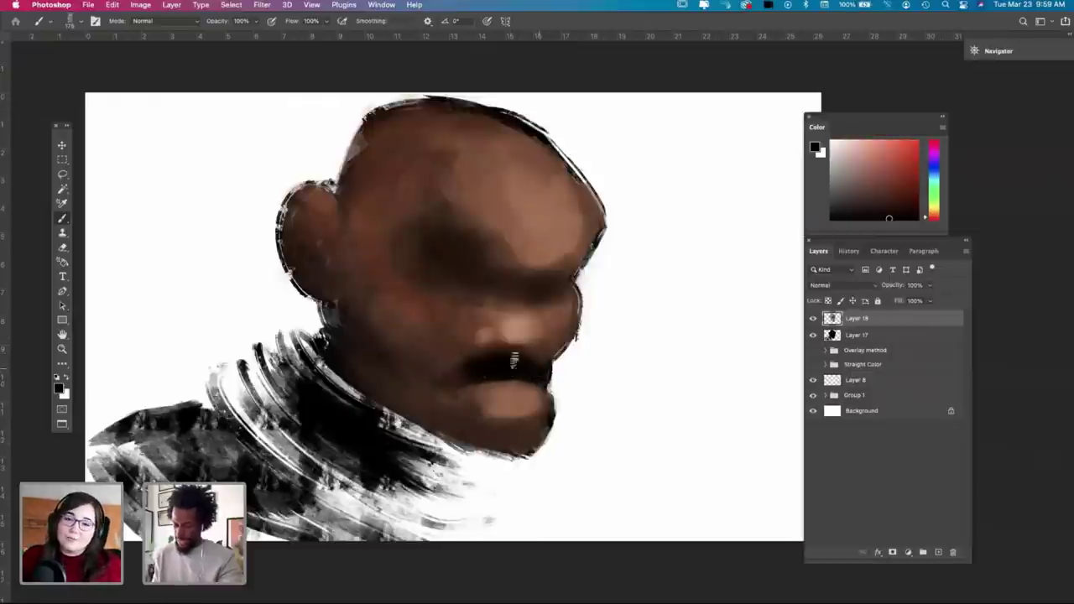
Step: Sample brown from the lower lip and blend the middle of the black mouth band with a soft Smudge brush
key("i")
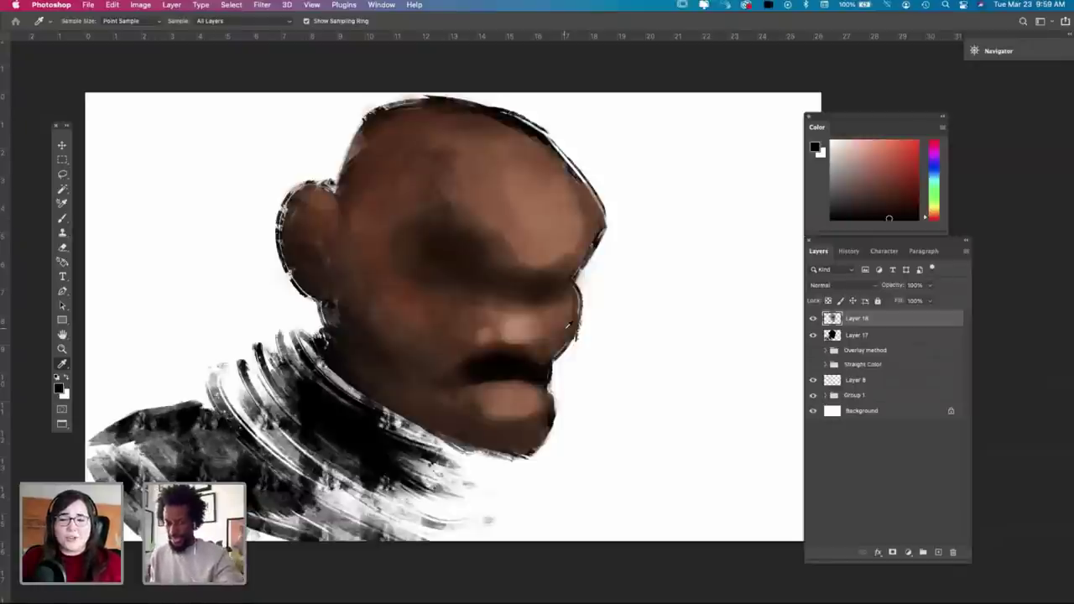
left_click(520, 397)
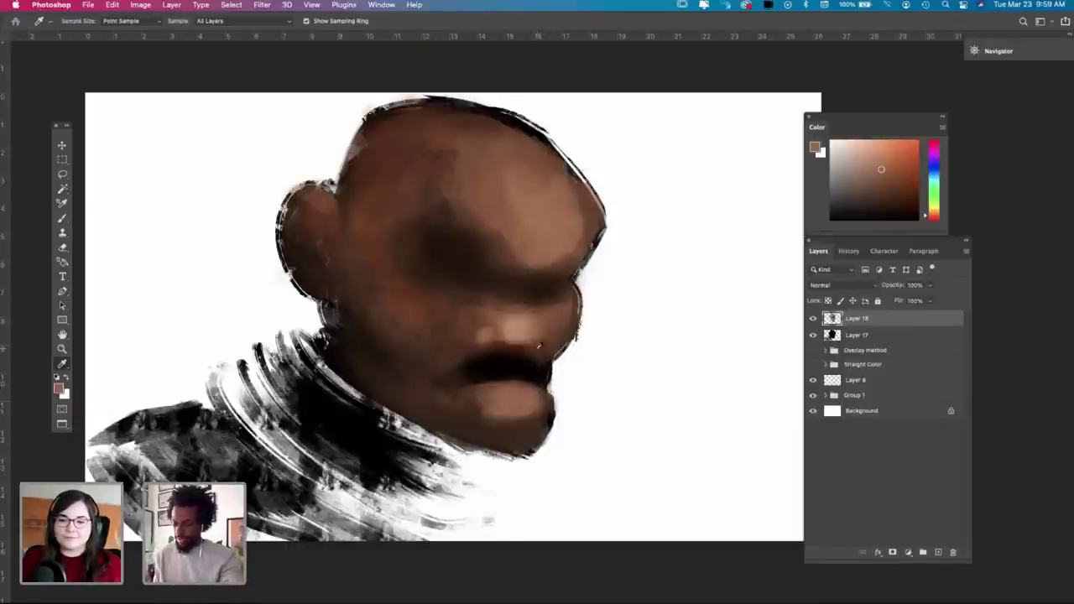
left_click(523, 399, "alt")
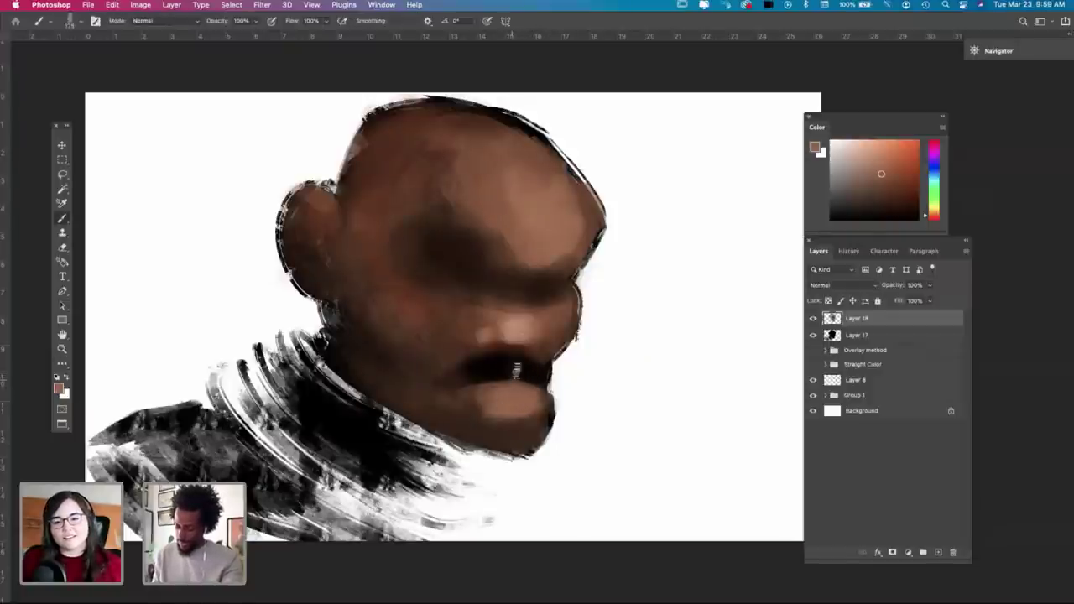
key("r")
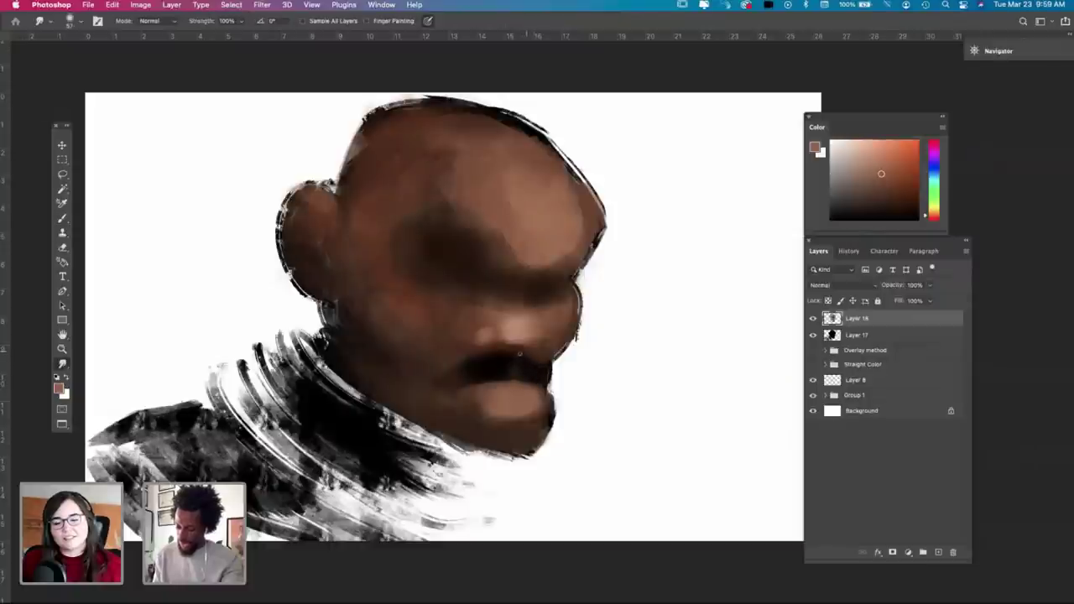
right_click(614, 356)
left_click(630, 329)
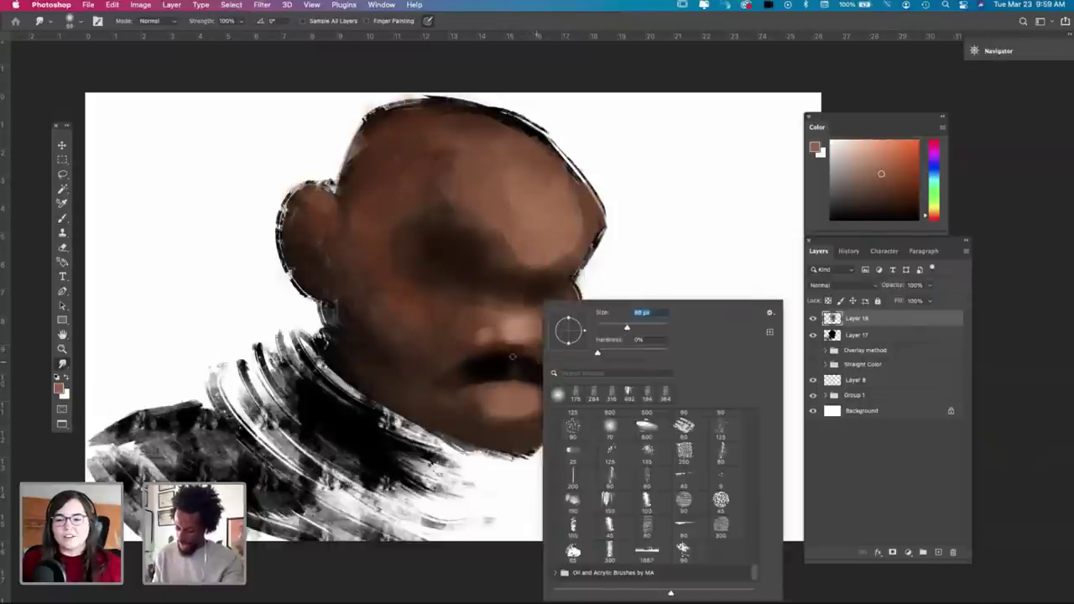
left_click(512, 354)
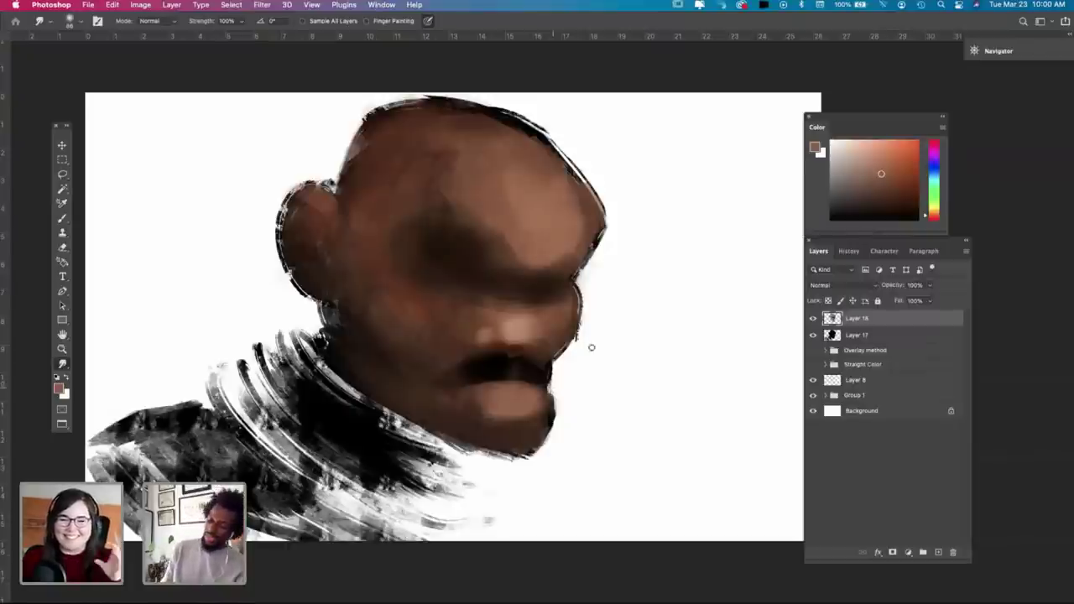
Step: Choose a more saturated brown and paint it over the black mouth band to form the lips
key("i")
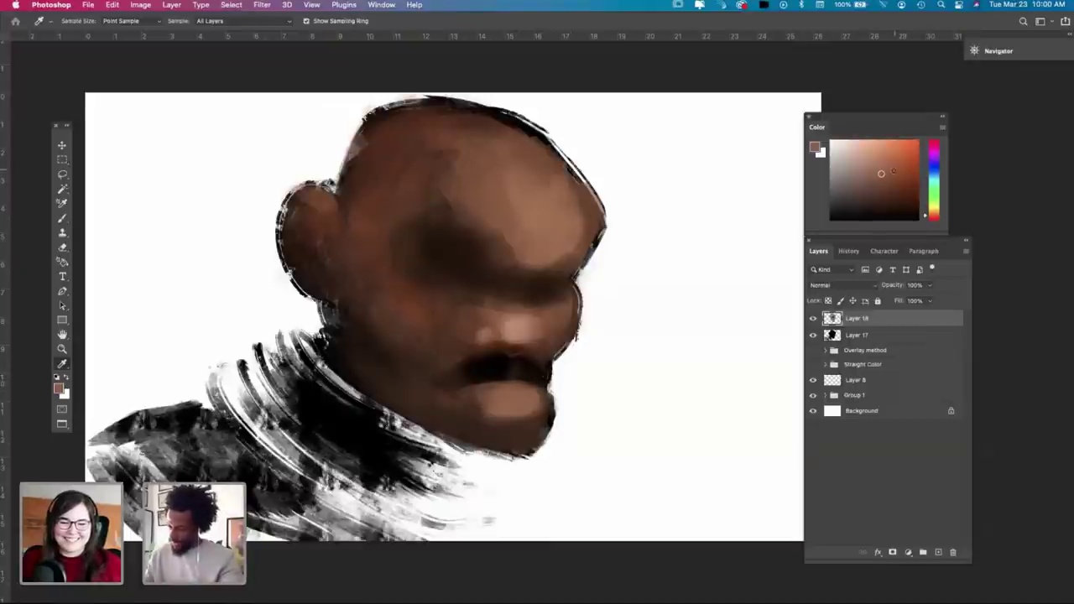
left_click(897, 171)
key("b")
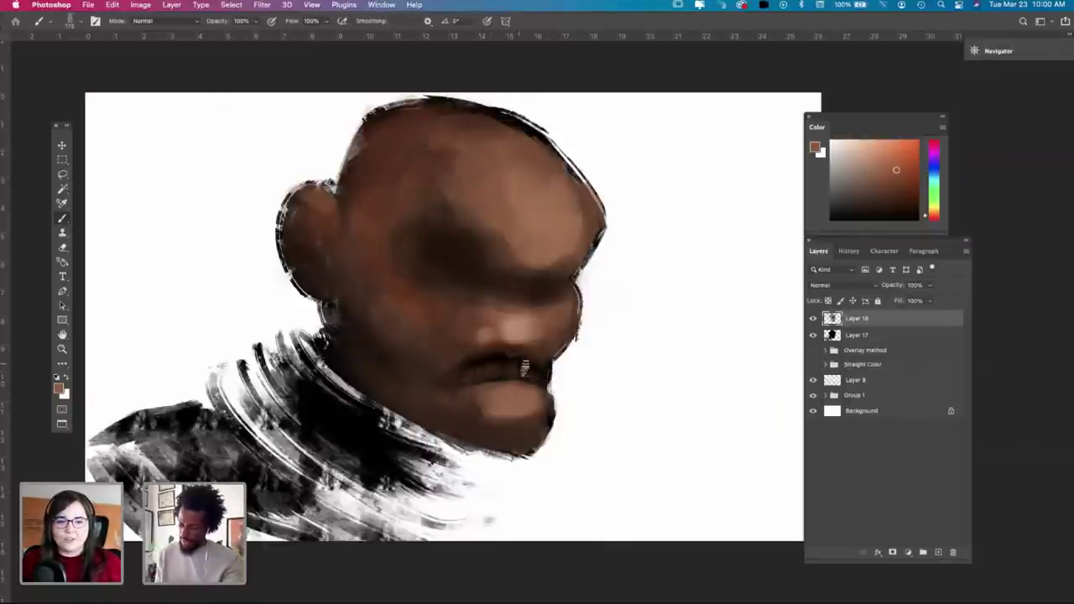
Step: Reset the colours to black and white and refine the dark line between the lips with a smaller black brush
key("x")
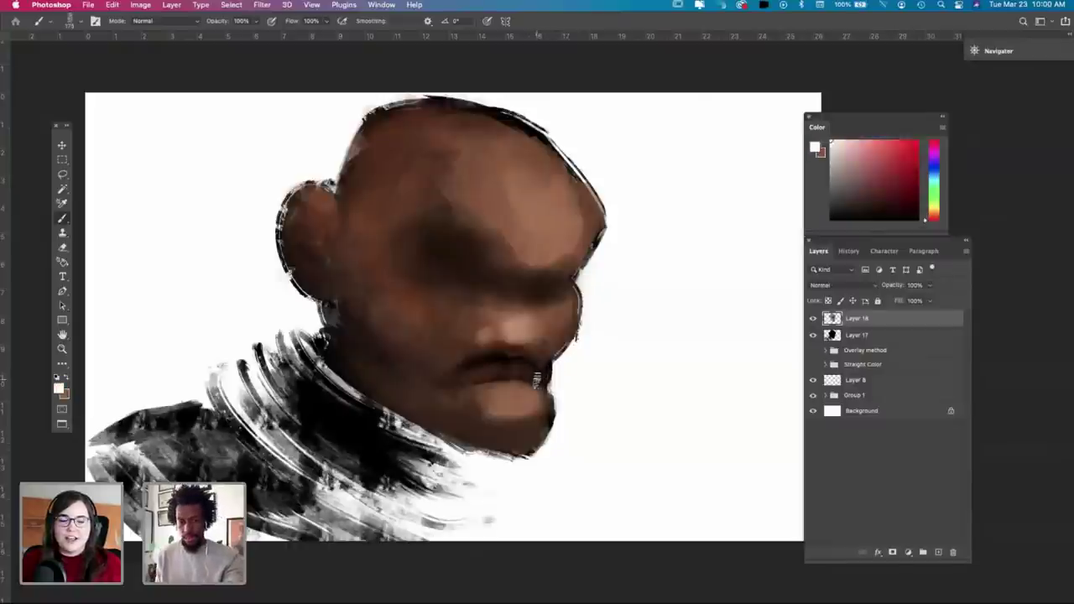
key("d")
key("x")
key("x")
right_click(538, 387)
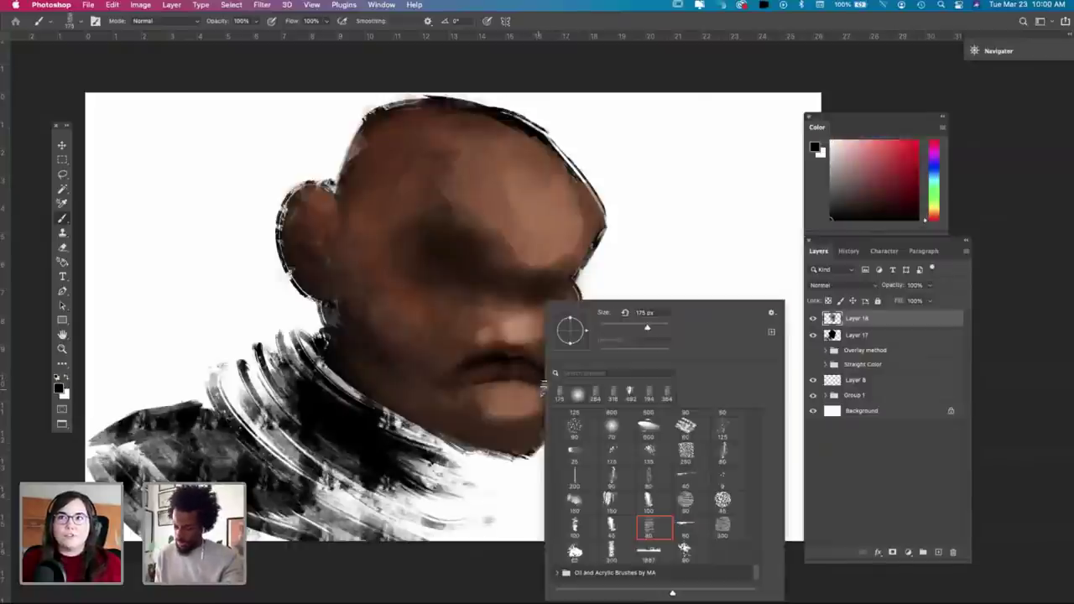
left_click(624, 328)
left_click(494, 382)
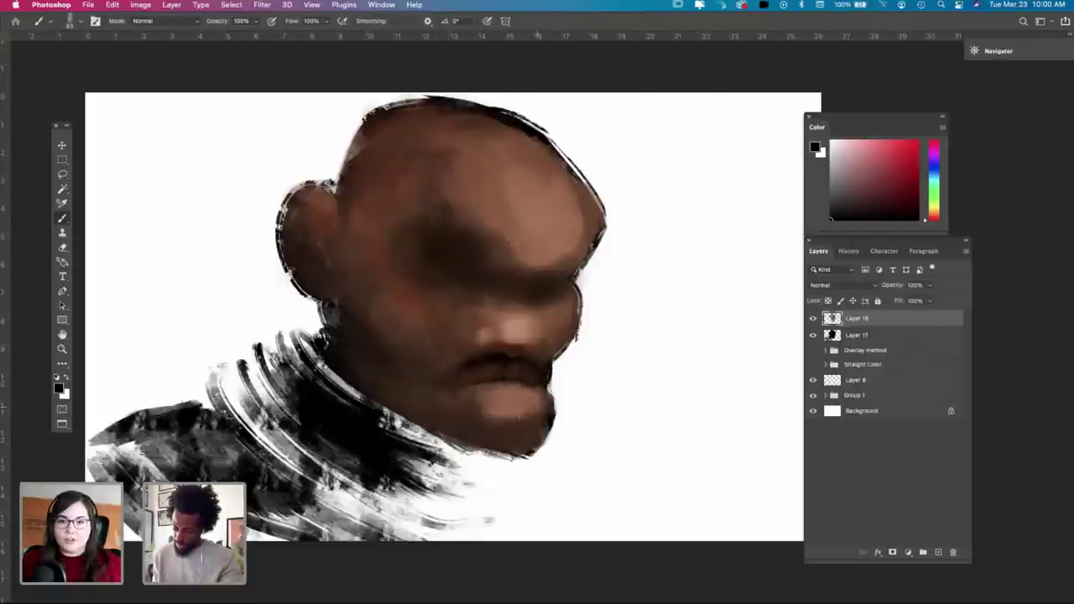
Step: Erase along the silhouette's edge beside the lips and chin on Layer 17, undoing the last stroke
left_click(856, 336)
key("e")
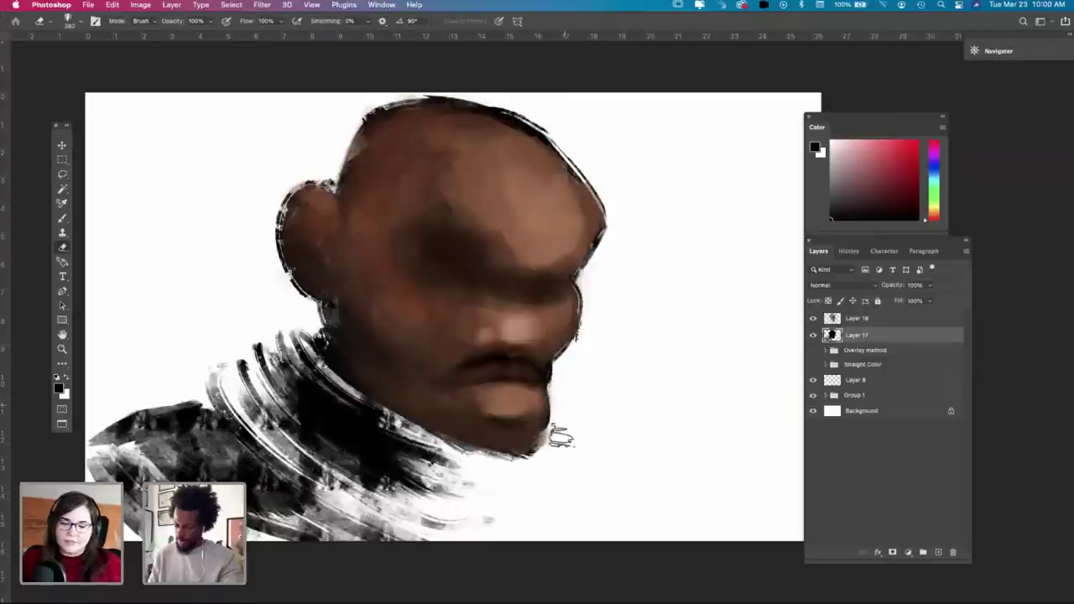
key("super+z")
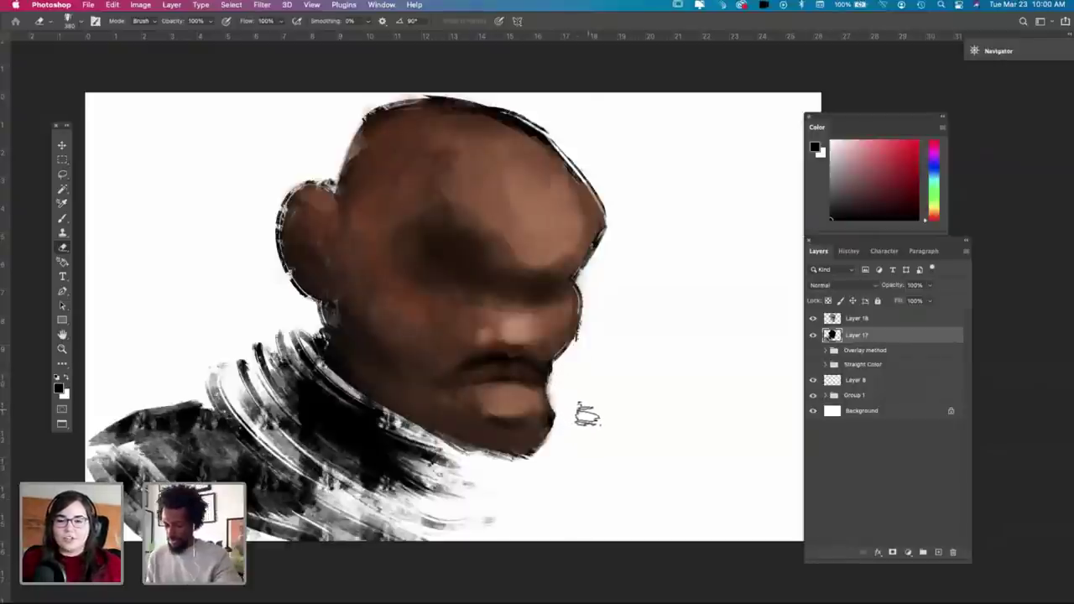
Step: Sample near-black from the mouth, return to the face paint layer and touch up the chin with a larger bristly textured brush
key("i")
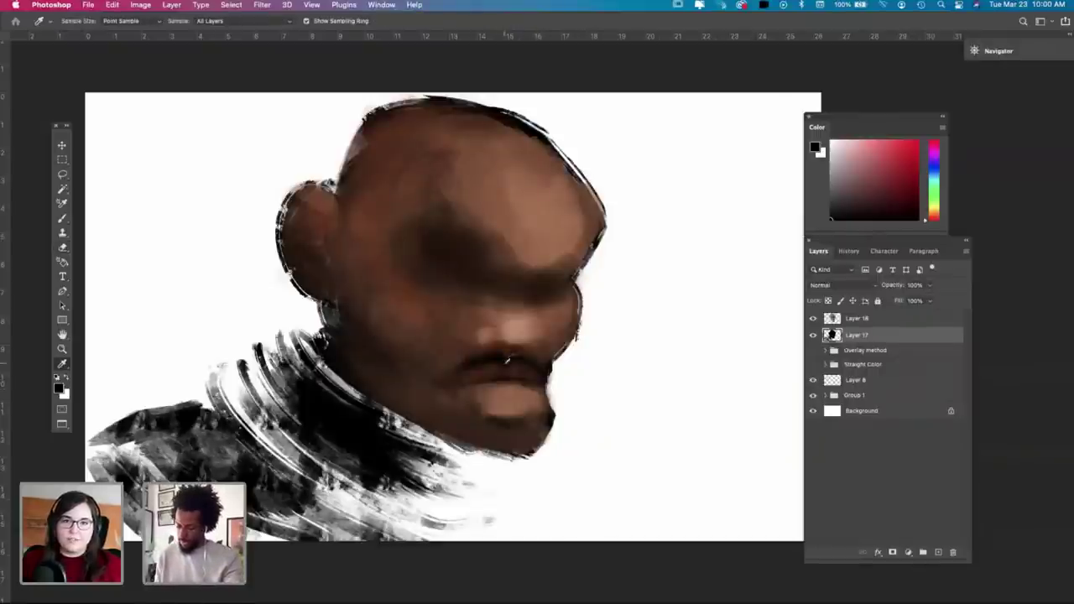
left_click(500, 354)
left_click(850, 320)
key("b")
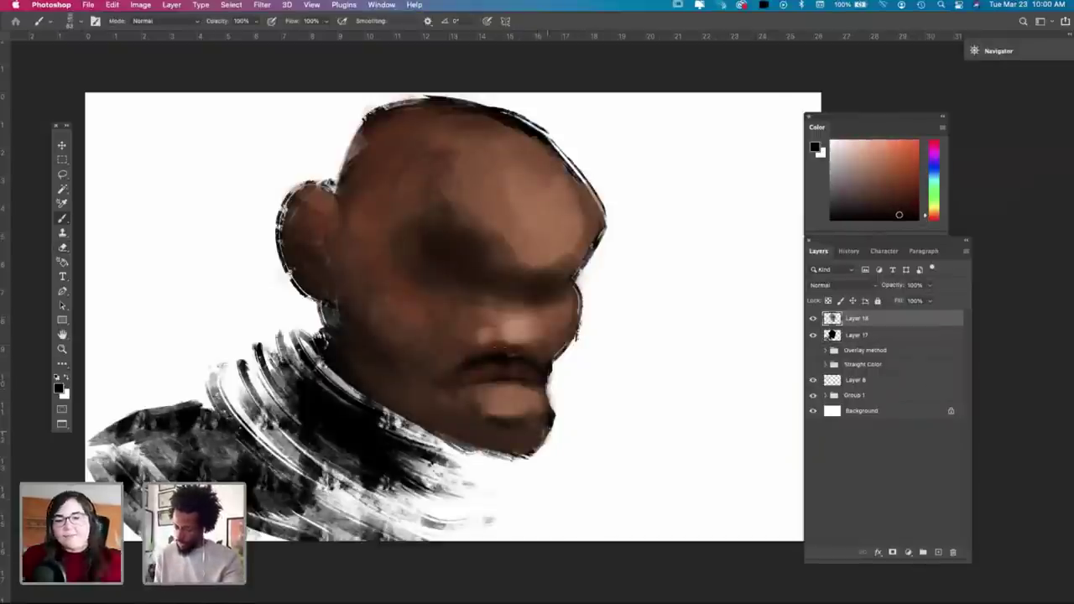
right_click(546, 441)
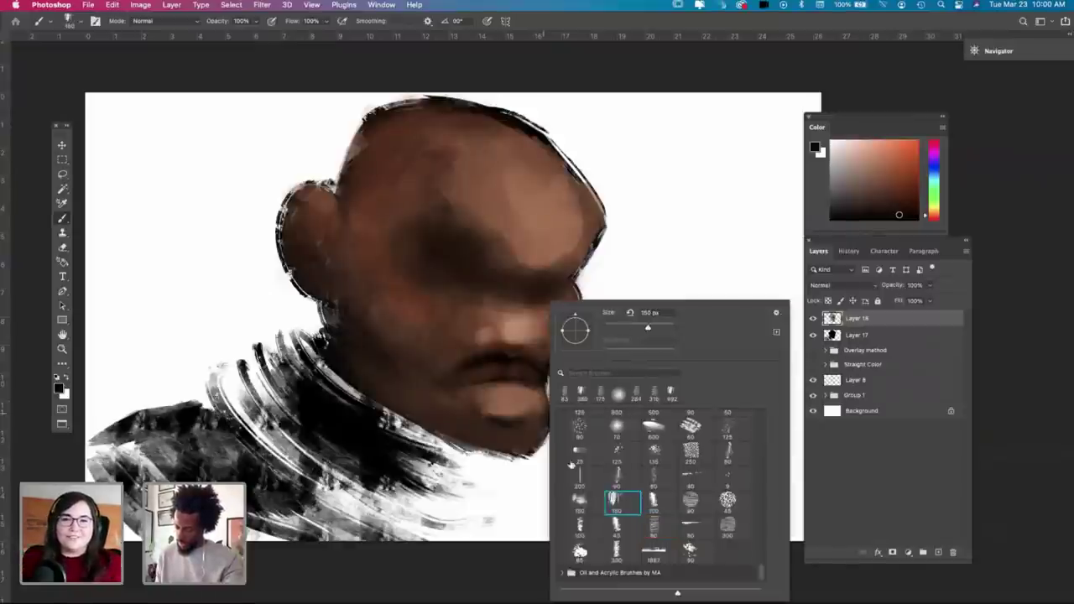
left_click(528, 441)
right_click(571, 377)
left_click(688, 328)
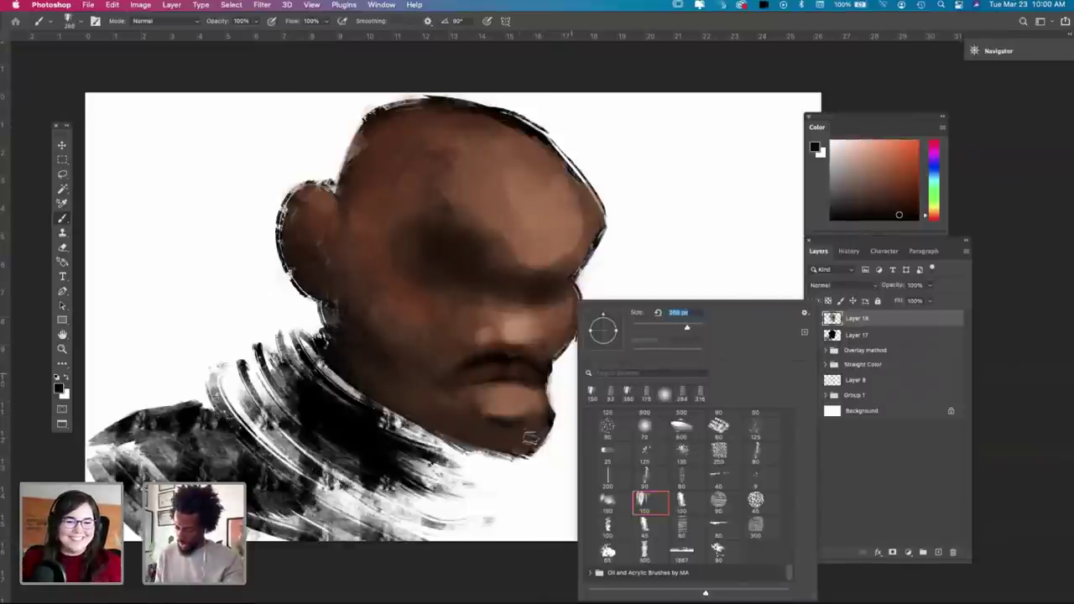
key("Escape")
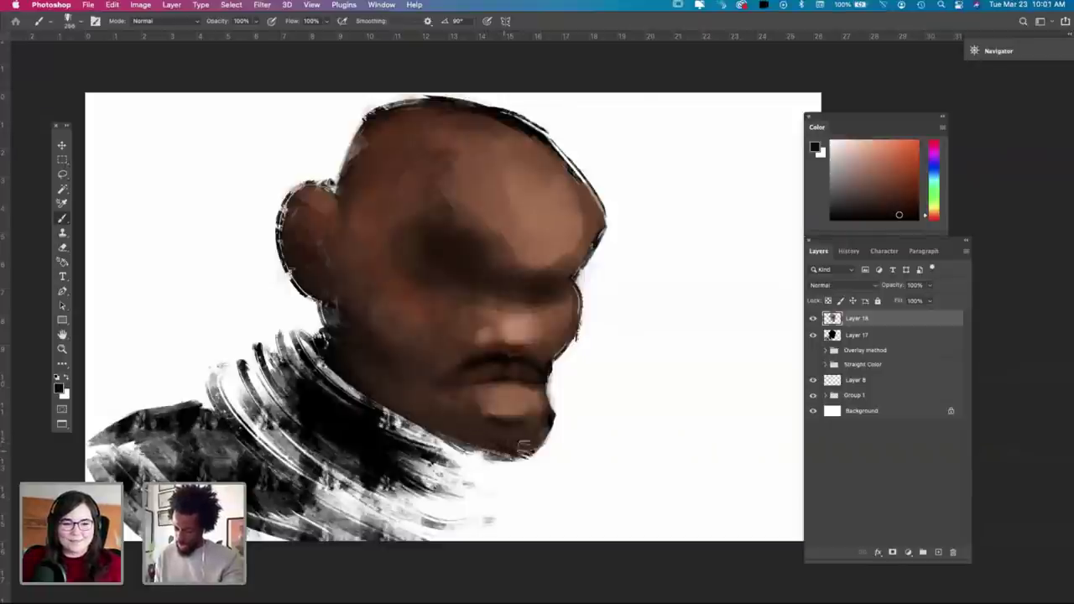
Step: Erase the rough silhouette edge beside the nose on Layer 17, and reselect the face paint layer above it
left_click(860, 337)
key("e")
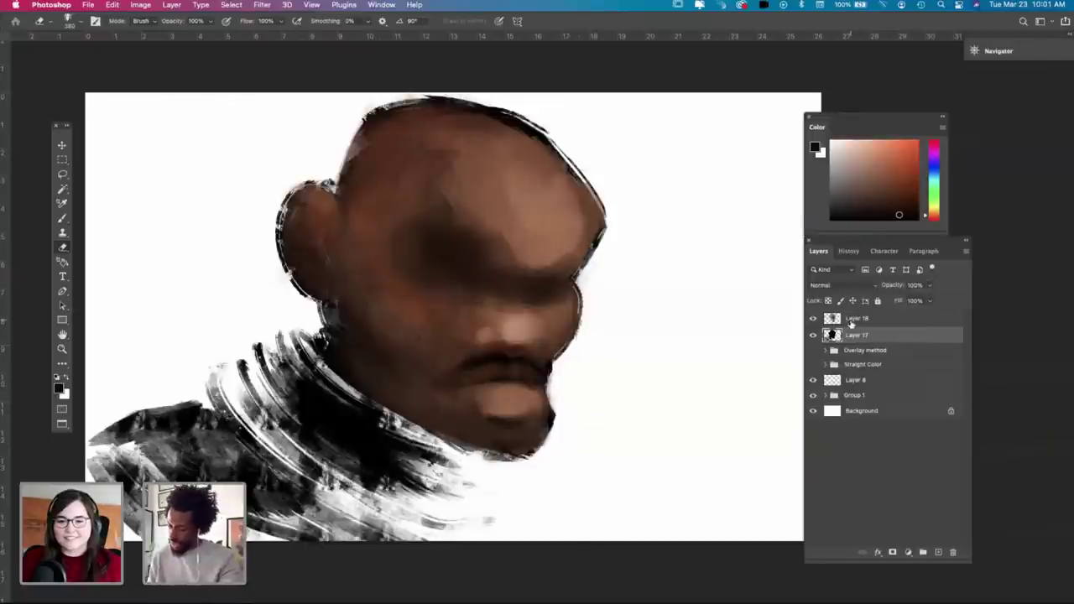
key("alt+bracketright")
Step: Sample the tan highlight above the mouth and touch up the lower lip with a much smaller textured brush
key("i")
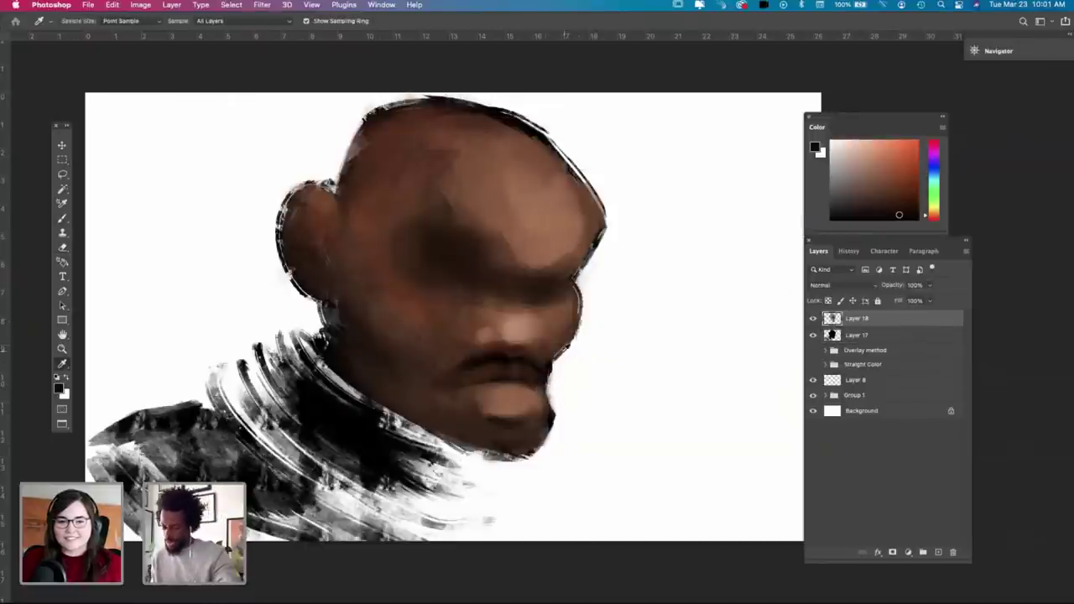
left_click(522, 331)
key("b")
right_click(534, 335)
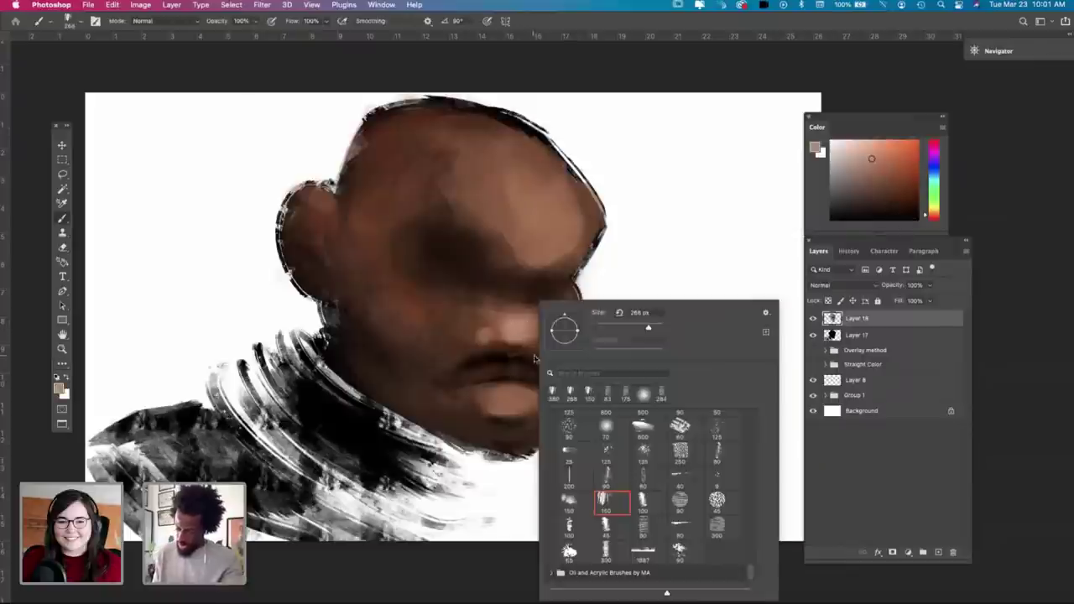
left_click(533, 396)
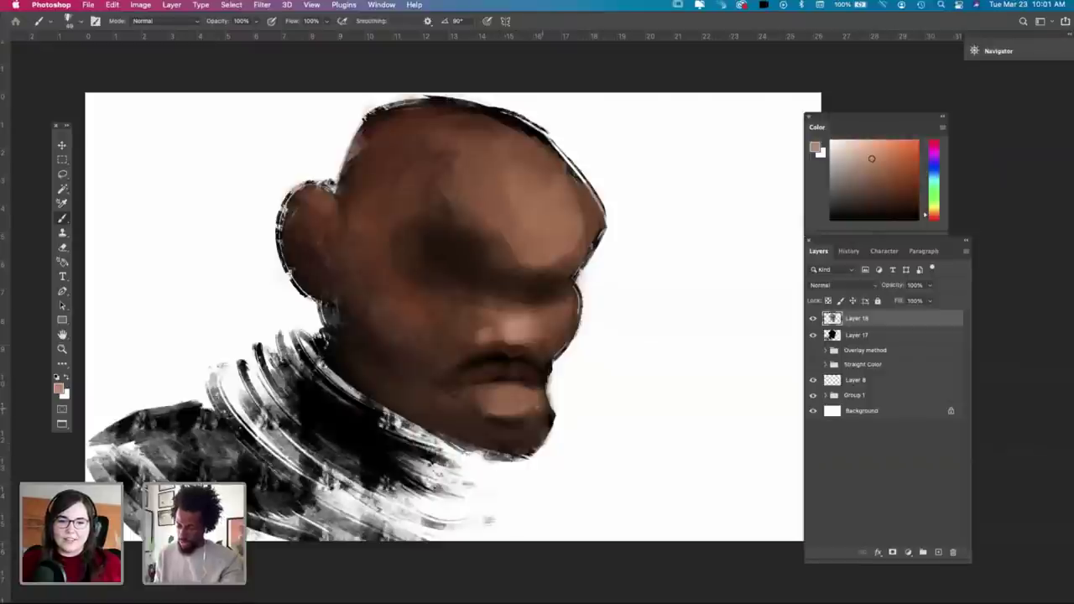
Step: Sample near-black from the mouth and paint textured shadow under the lower lip and along the chin with an enlarged brush
key("i")
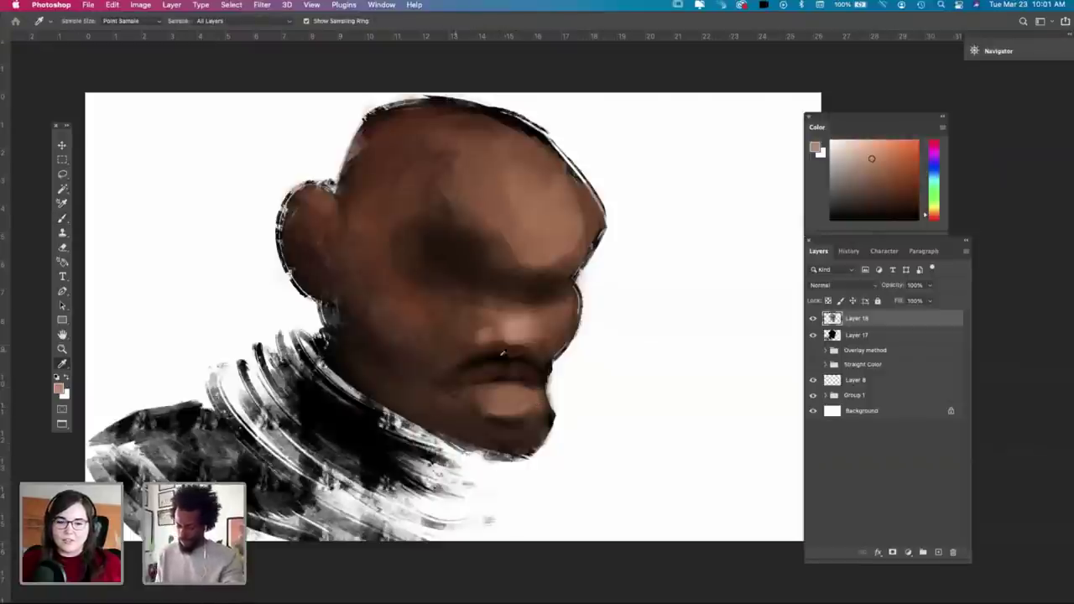
left_click(502, 353)
key("b")
right_click(534, 373)
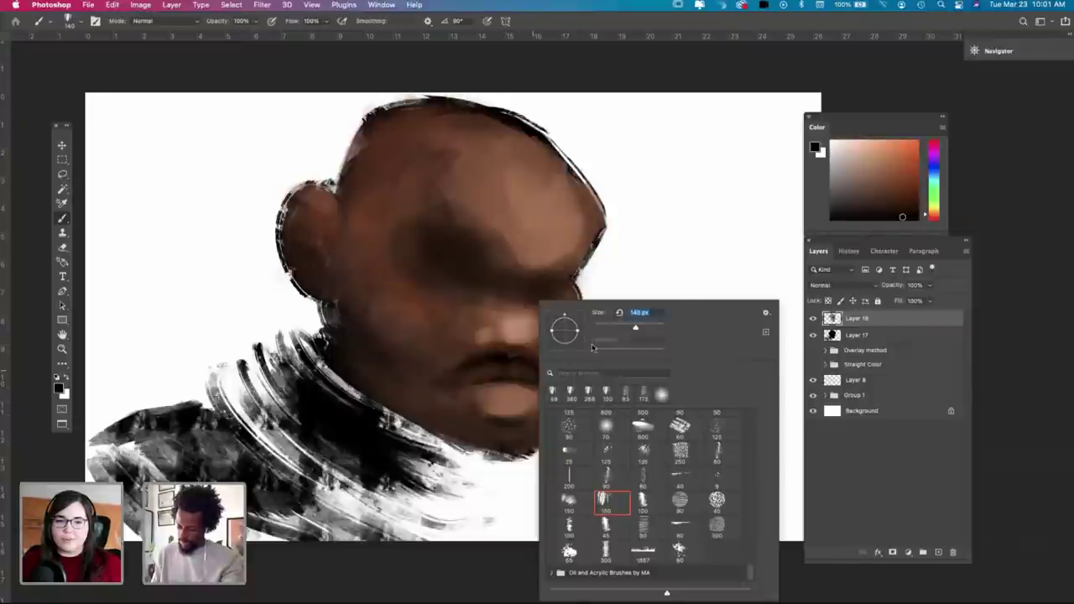
left_click(651, 328)
left_click(452, 437)
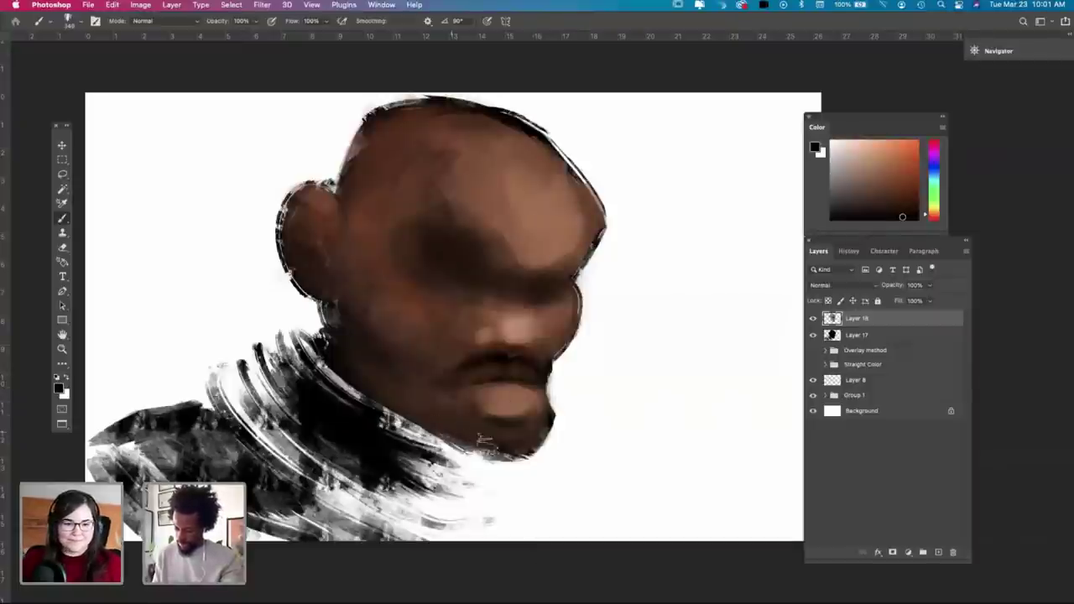
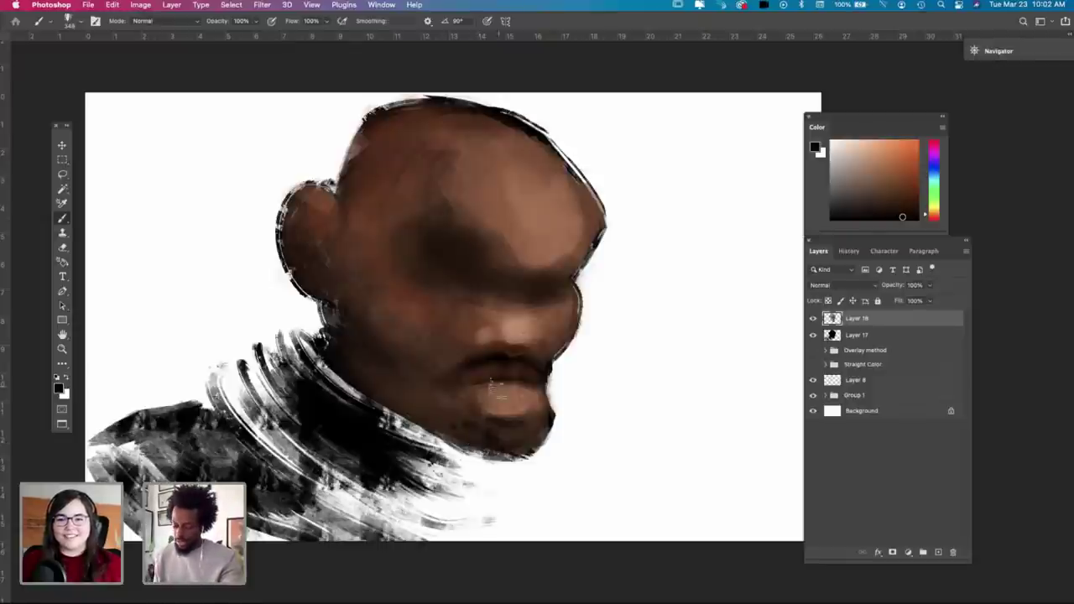
Step: Sample a very dark brown from the jaw and brush textured shading around the corner of the mouth
key("i")
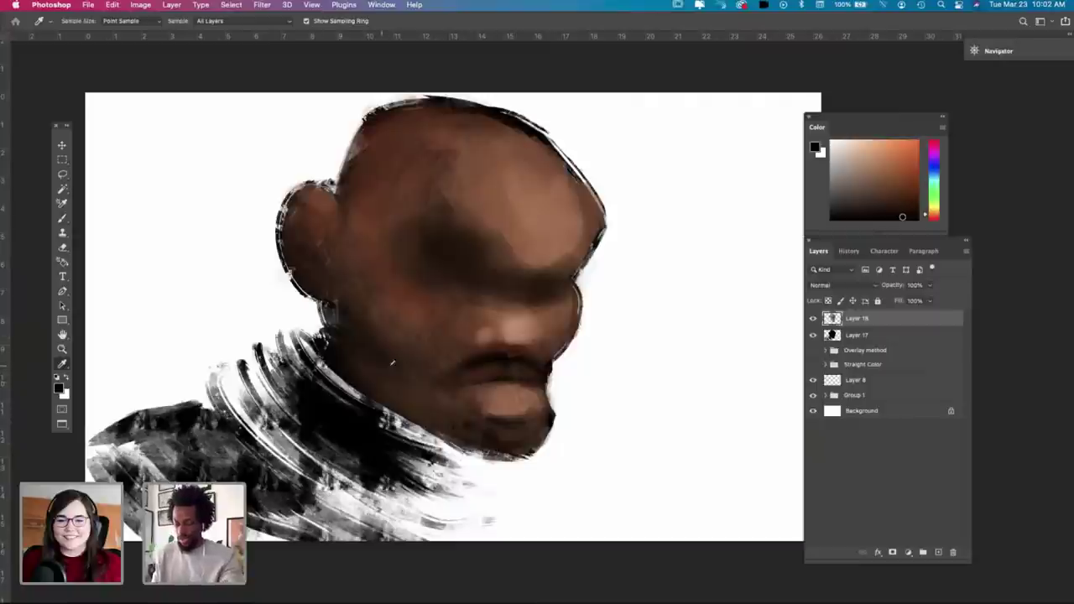
left_click(351, 365)
key("b")
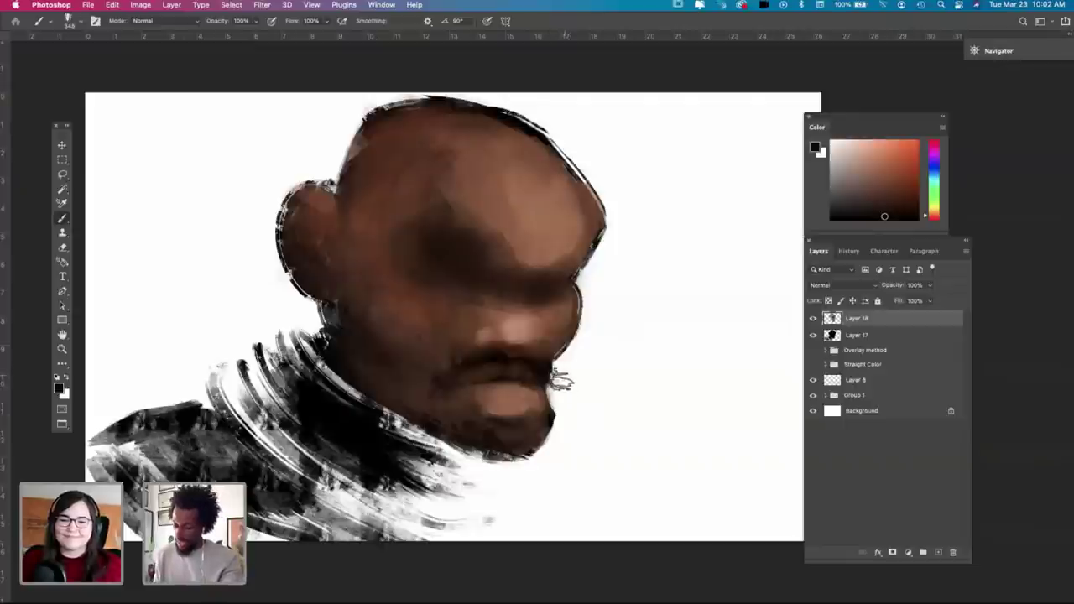
Step: Brush bristly dark strokes along the front edge of the lips and chin, undoing the rejected attempts
key("super+z")
mouse_move(553, 375)
left_mouse_down()
mouse_move(579, 393)
mouse_move(483, 391)
mouse_move(559, 416)
left_mouse_up()
key("super+z")
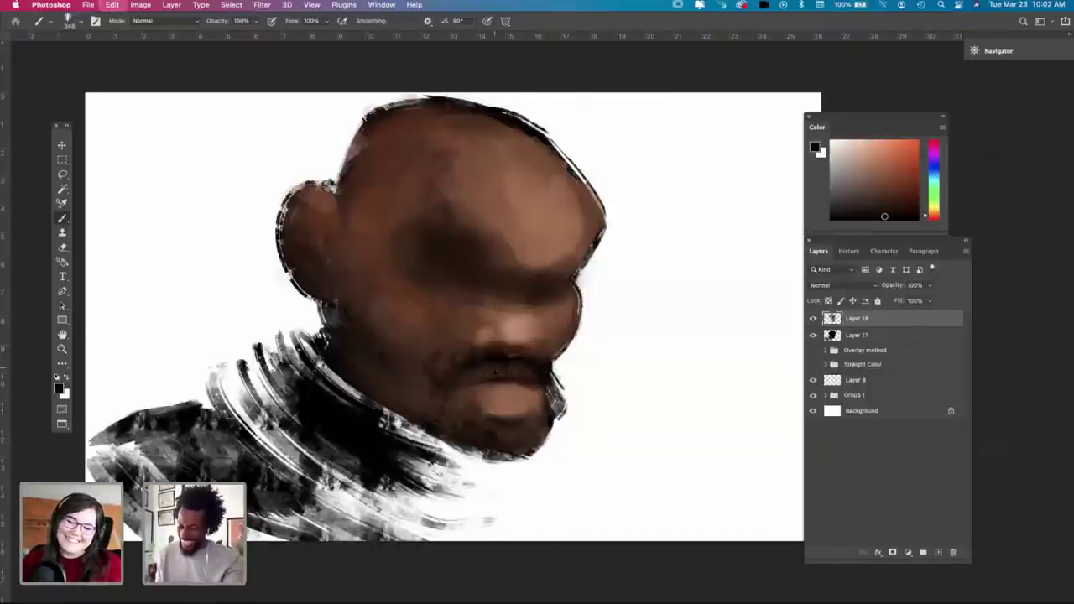
Step: Set the colour to pure black and paint beard patches at the corner of the mouth and under the lower lip
key("x")
key("x")
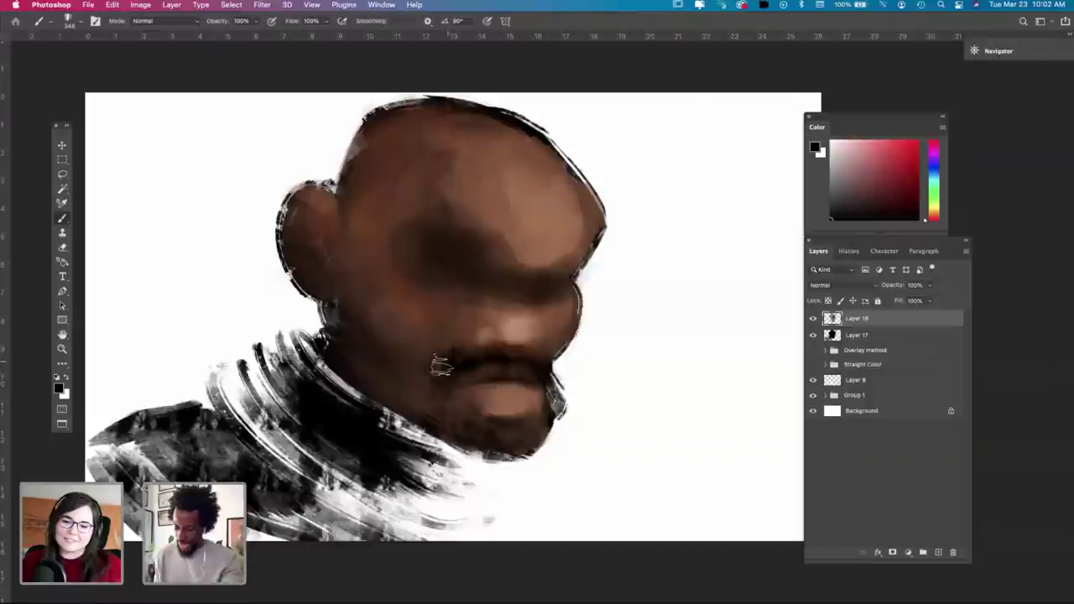
mouse_move(453, 361)
left_mouse_down()
mouse_move(444, 405)
mouse_move(465, 363)
mouse_move(507, 365)
mouse_move(435, 384)
left_mouse_up()
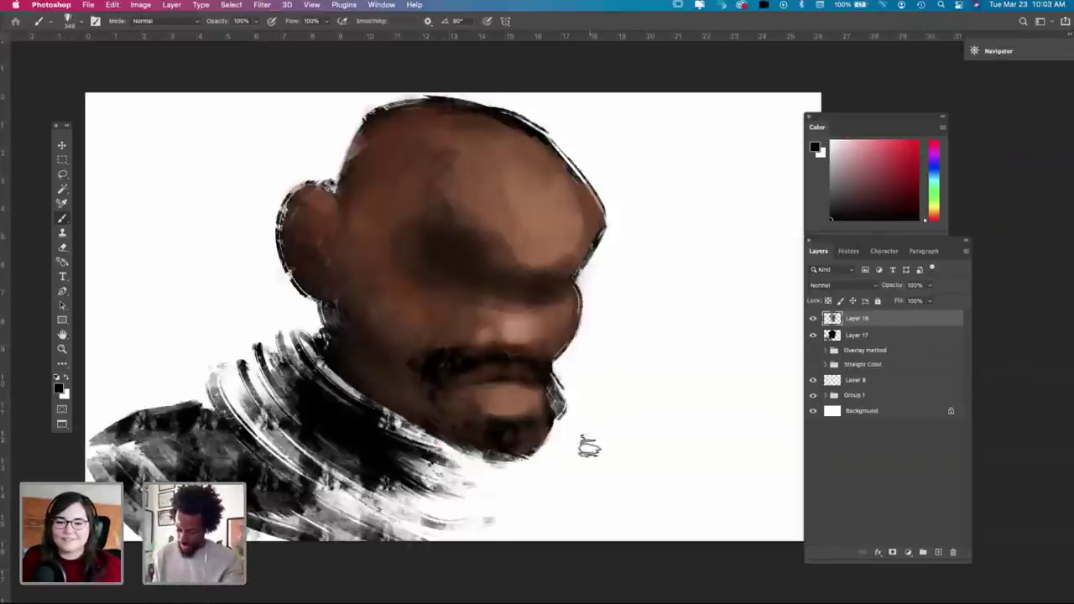
Step: Erase the stray bristles in front of the lips, and paint a black beard around the mouth and along the jaw and chin
key("e")
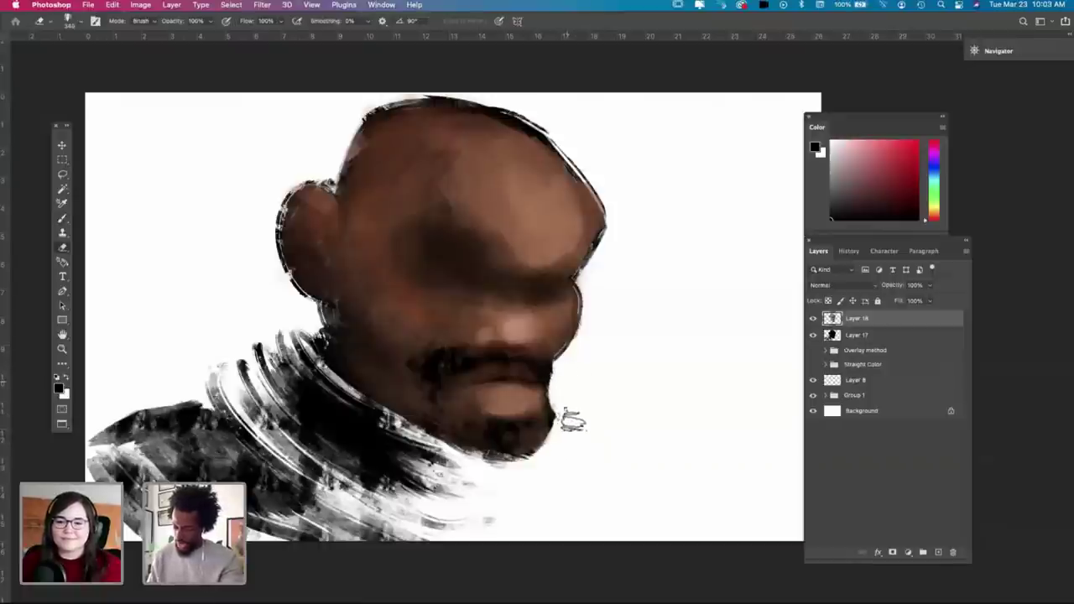
key("b")
mouse_move(544, 367)
left_mouse_down()
mouse_move(431, 391)
mouse_move(441, 415)
left_mouse_up()
mouse_move(546, 381)
left_mouse_down()
mouse_move(547, 419)
mouse_move(554, 409)
mouse_move(526, 444)
mouse_move(549, 411)
mouse_move(510, 434)
mouse_move(529, 443)
left_mouse_up()
left_click_drag(435, 422, 485, 446)
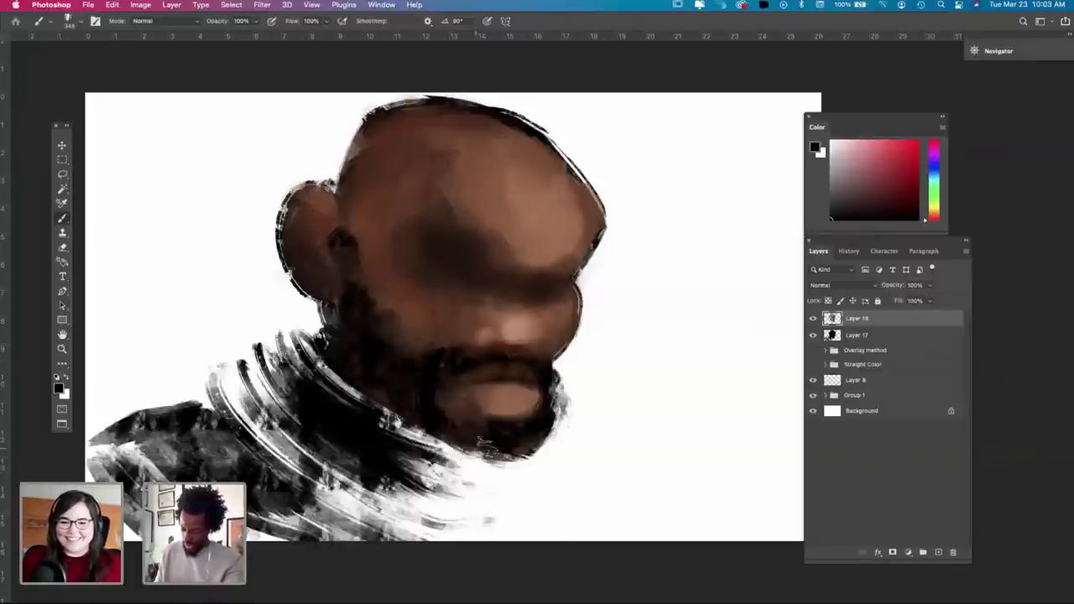
Step: Extend the beard under and in front of the chin with black bristly strokes past the face's edge
mouse_move(487, 448)
left_mouse_down()
mouse_move(516, 448)
mouse_move(458, 435)
mouse_move(523, 449)
left_mouse_up()
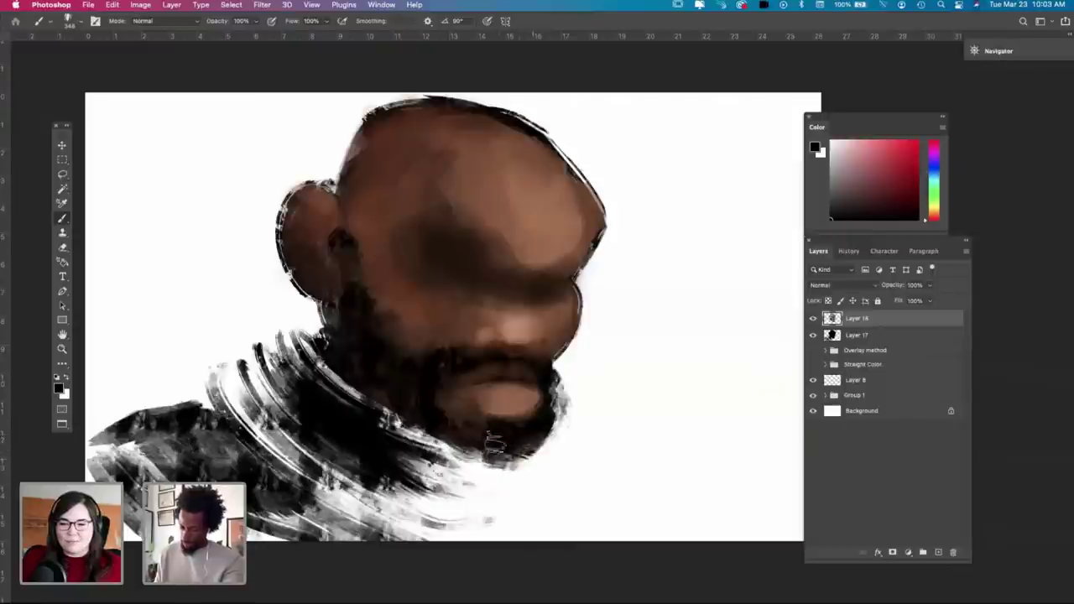
mouse_move(540, 417)
left_mouse_down()
mouse_move(558, 390)
mouse_move(572, 440)
mouse_move(549, 449)
left_mouse_up()
mouse_move(436, 430)
left_mouse_down()
mouse_move(407, 427)
mouse_move(441, 442)
left_mouse_up()
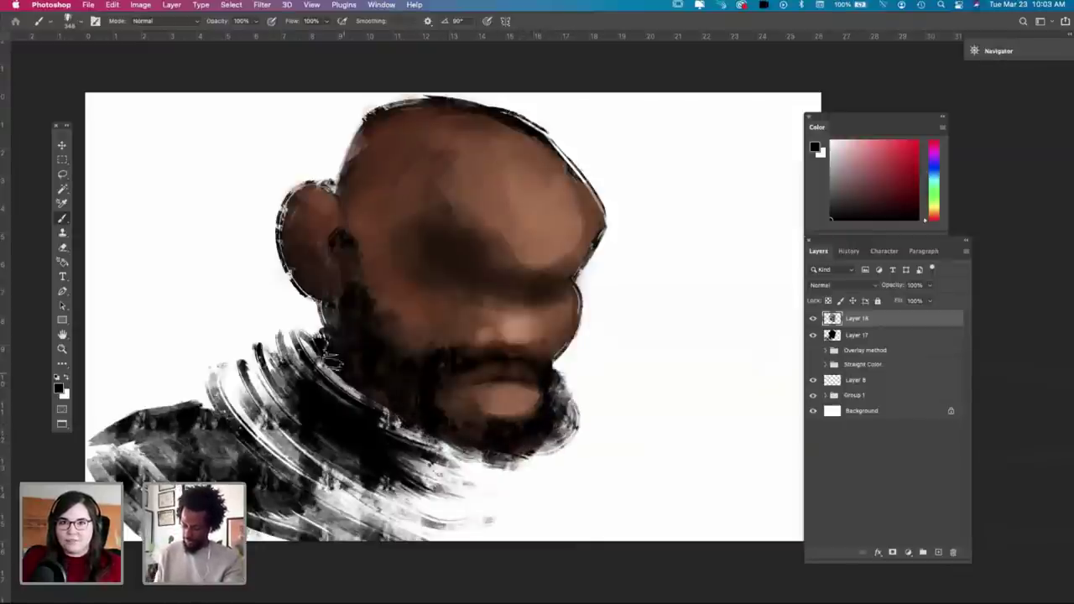
Step: Darken the beard's lower edge along the jaw with black strokes, and erase the stray bristles in front of the chin
mouse_move(321, 323)
left_mouse_down()
mouse_move(403, 425)
mouse_move(491, 462)
left_mouse_up()
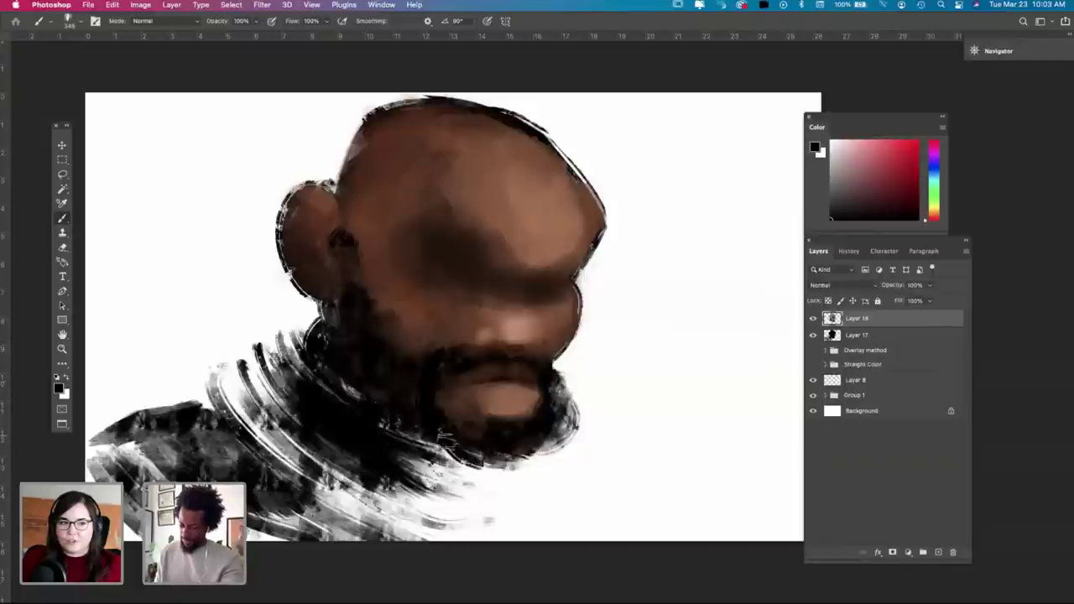
left_click_drag(403, 423, 500, 461)
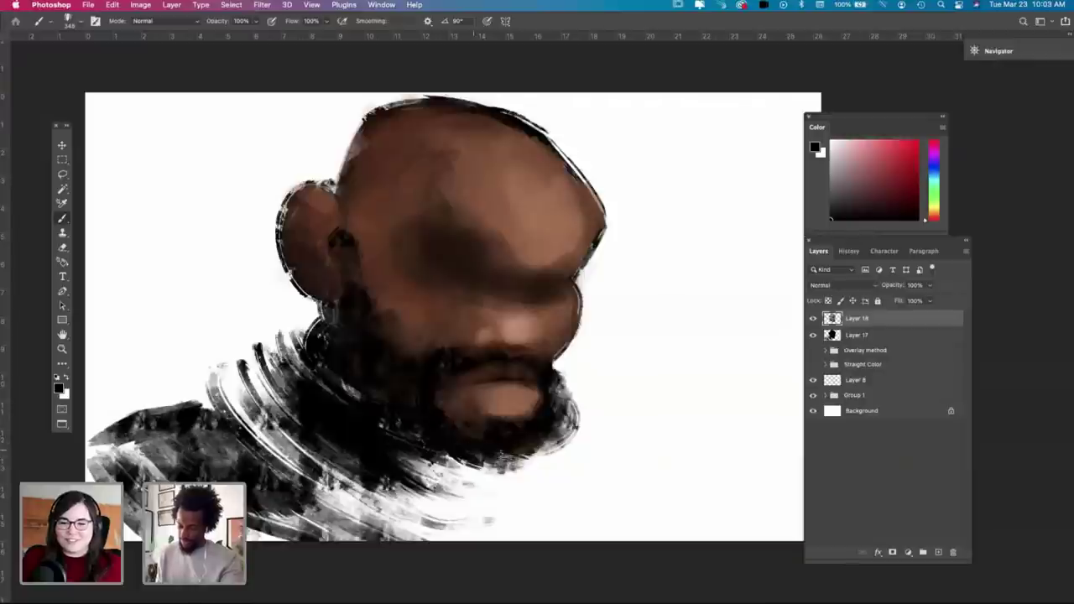
key("e")
mouse_move(588, 411)
left_mouse_down()
mouse_move(568, 452)
mouse_move(583, 449)
mouse_move(596, 381)
mouse_move(588, 373)
mouse_move(569, 445)
left_mouse_up()
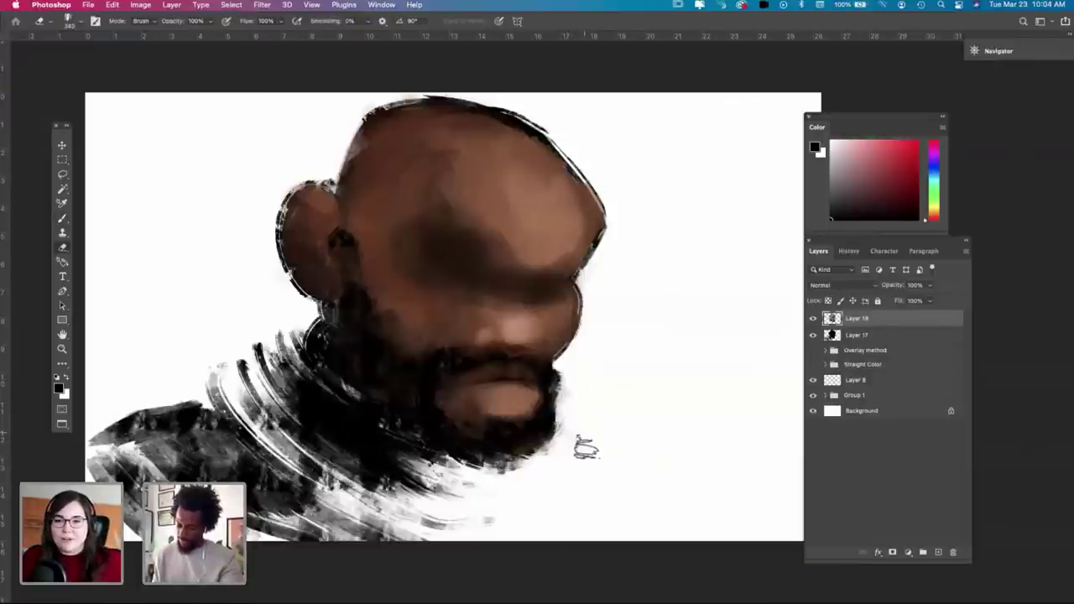
key("b")
mouse_move(504, 467)
left_mouse_down()
mouse_move(554, 482)
mouse_move(514, 462)
mouse_move(539, 464)
left_mouse_up()
key("super+z")
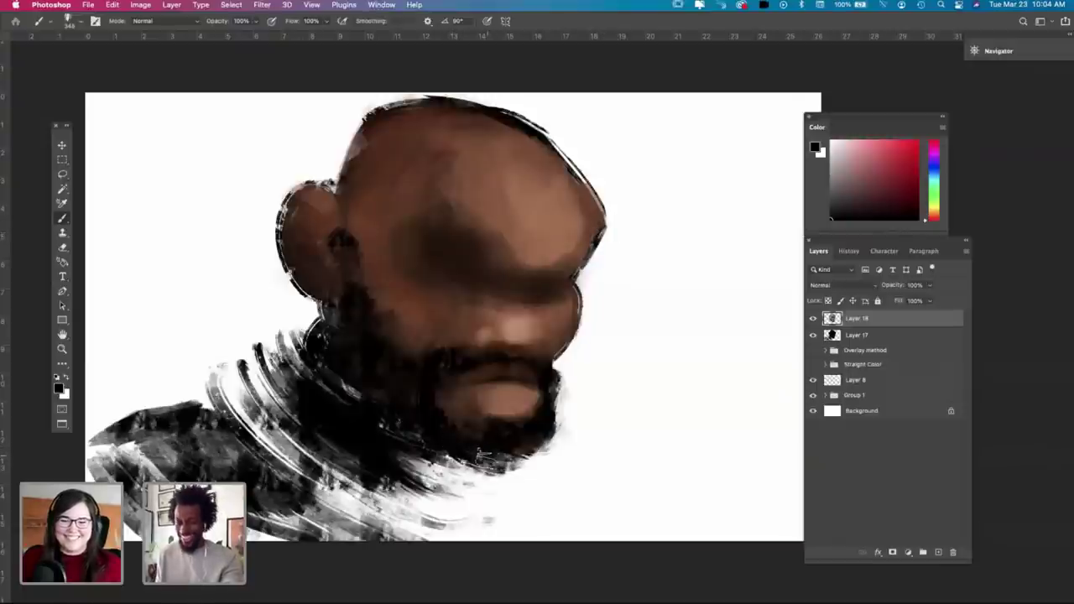
Step: Mix a muted greyish yellow and brush a band along the neck collar just below the beard, replacing the rejected first stroke
key("i")
key("b")
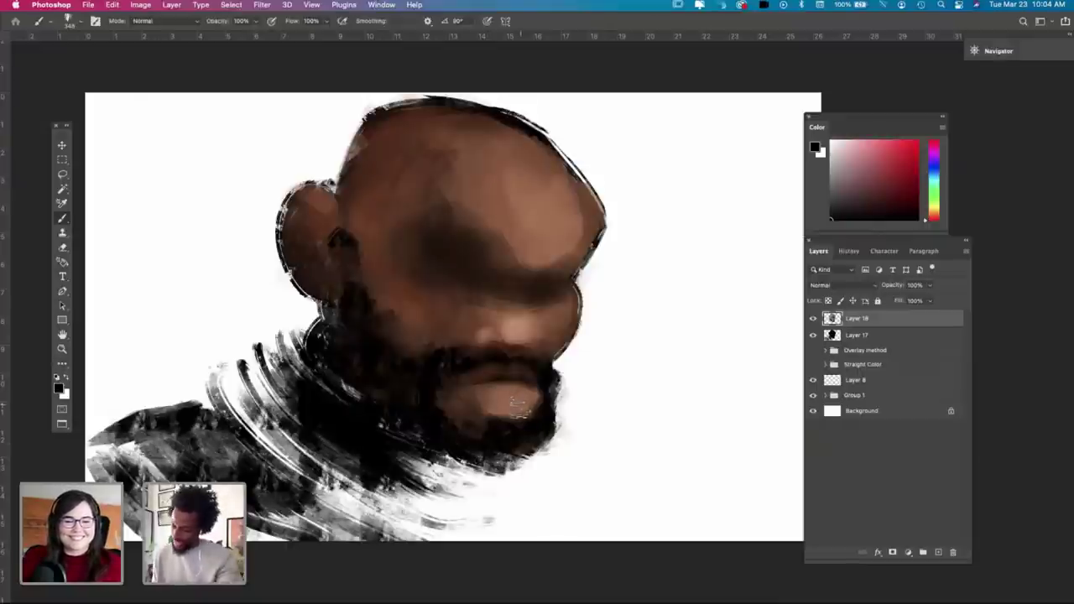
left_click(846, 153)
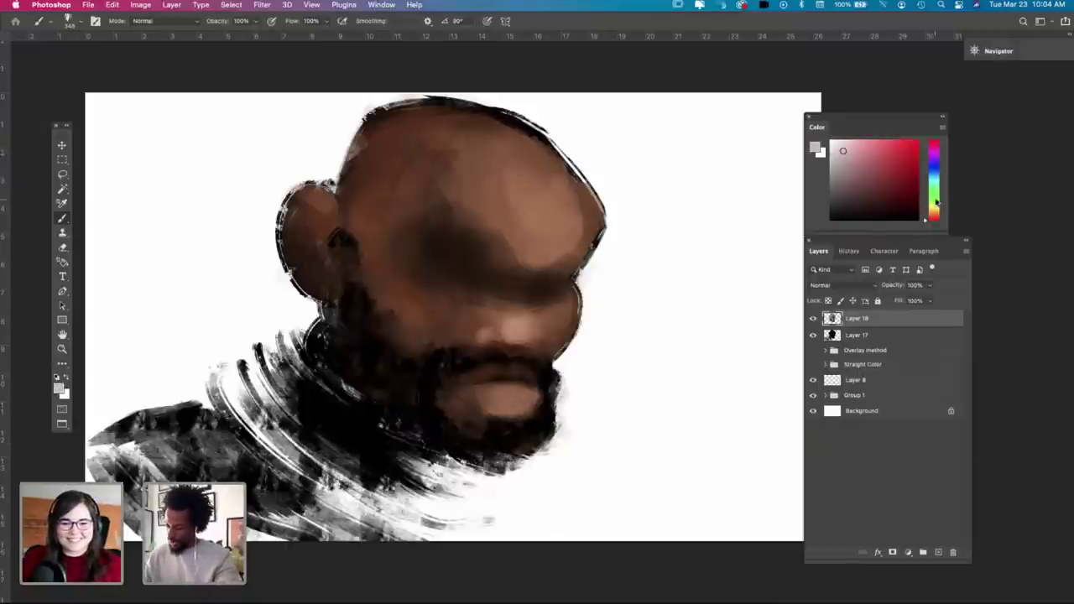
mouse_move(937, 204)
left_mouse_down()
mouse_move(937, 193)
mouse_move(937, 210)
left_mouse_up()
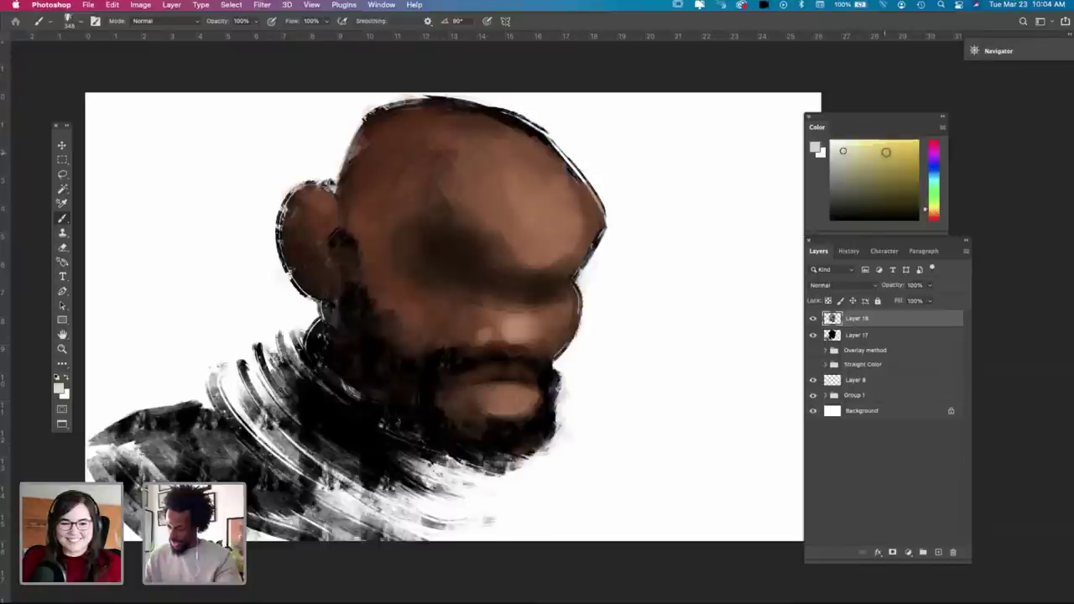
left_click(870, 159)
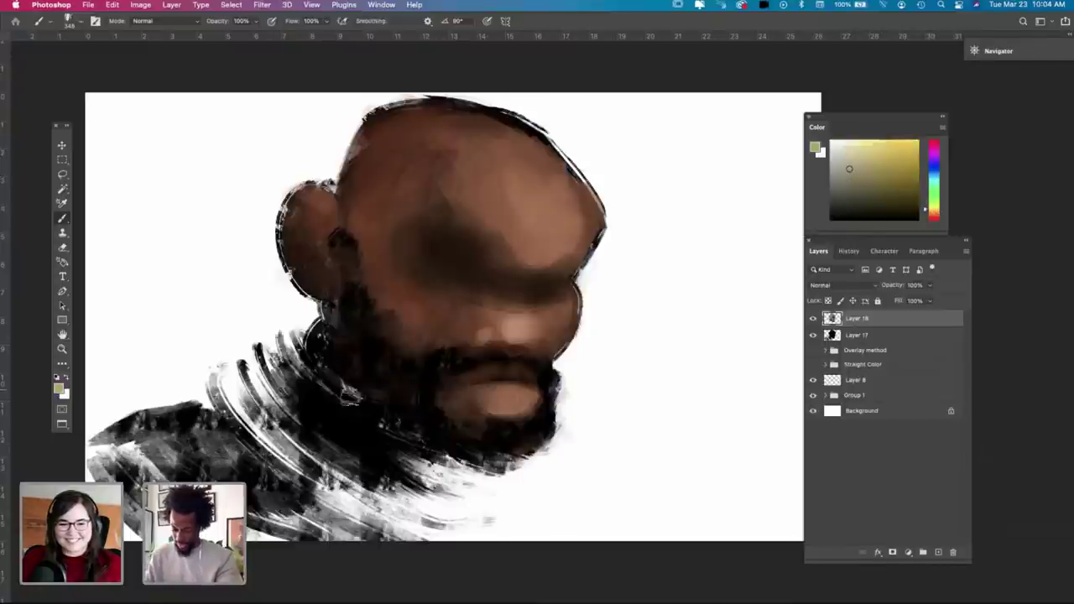
left_click(318, 403, "alt")
left_click_drag(304, 380, 424, 453)
key("super+z")
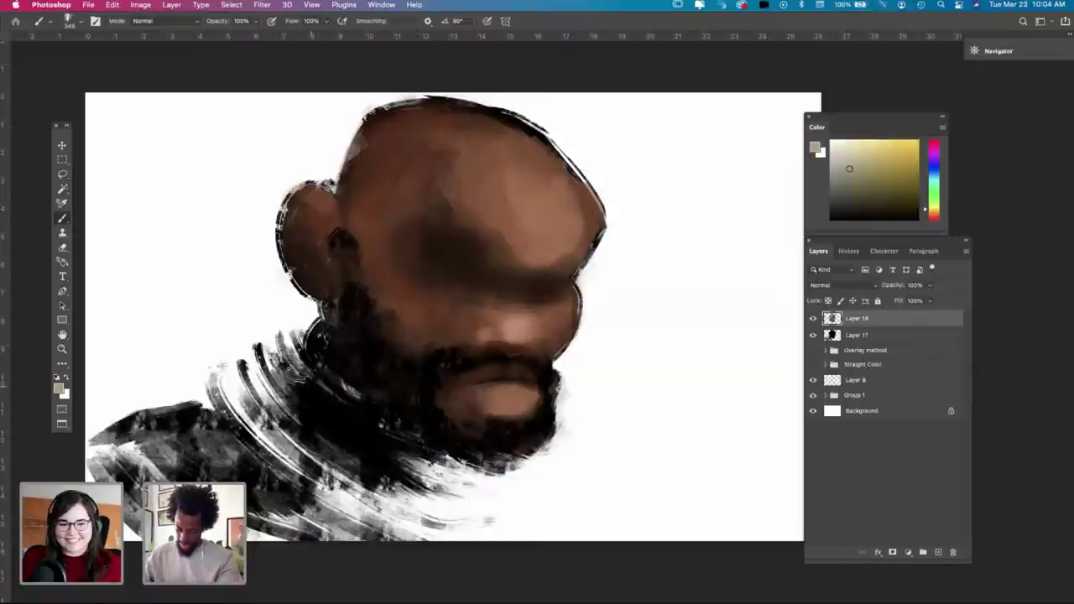
left_click_drag(281, 352, 430, 457)
left_click_drag(309, 368, 425, 437)
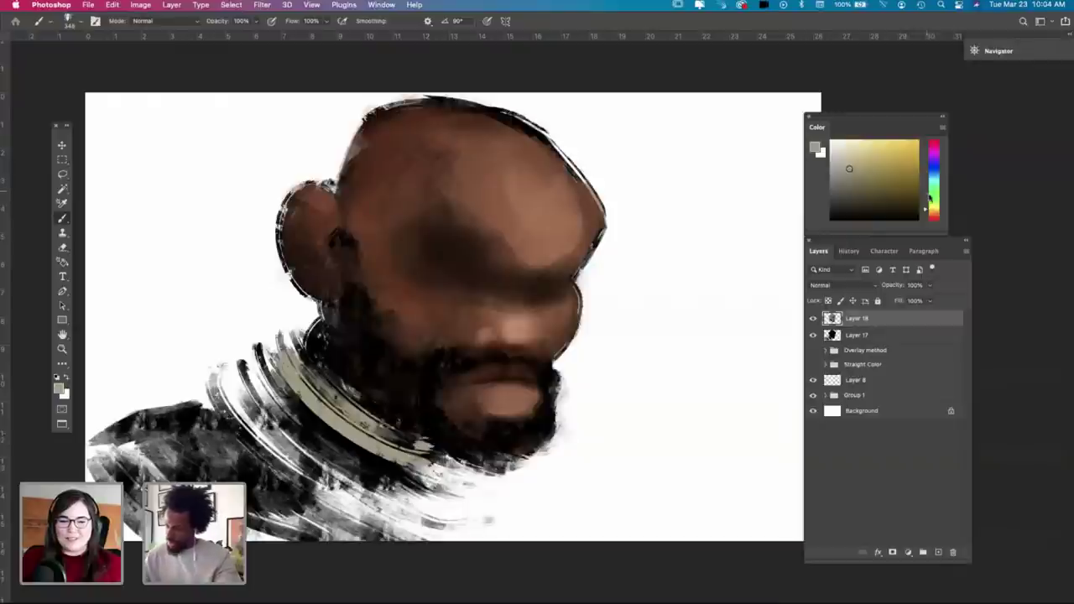
Step: Switch the colour to lime green and brush two bristly bands across the middle of the collar
left_click(935, 204)
mouse_move(292, 372)
left_mouse_down()
mouse_move(339, 425)
mouse_move(396, 448)
left_mouse_up()
left_click_drag(284, 401, 369, 465)
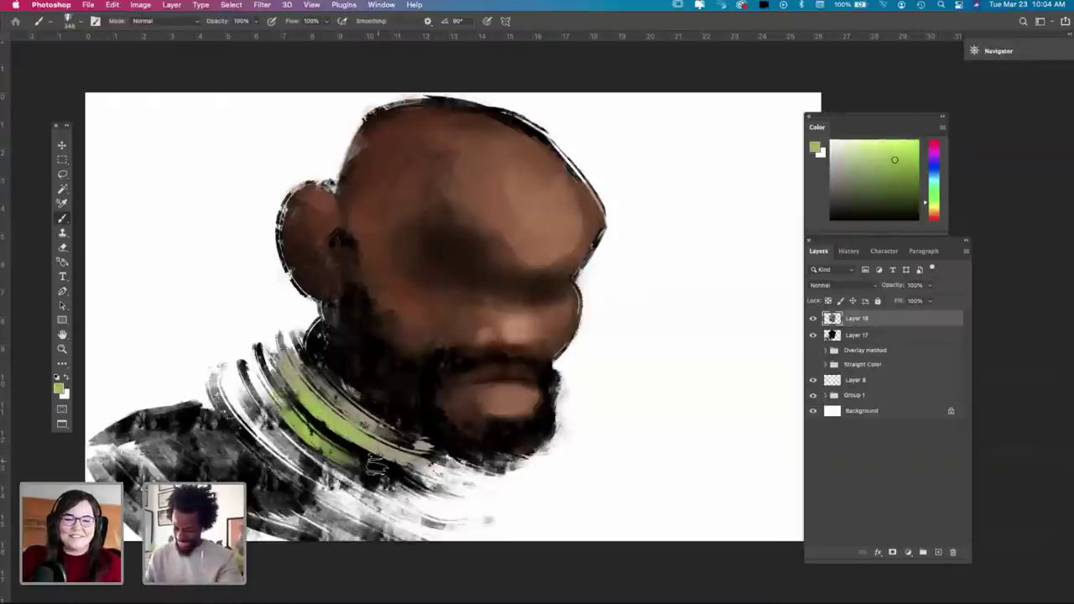
Step: Choose a saturated blue and brush bristly bands along the collar below the green, undoing the stroke that covers it
left_click_drag(936, 214, 930, 206)
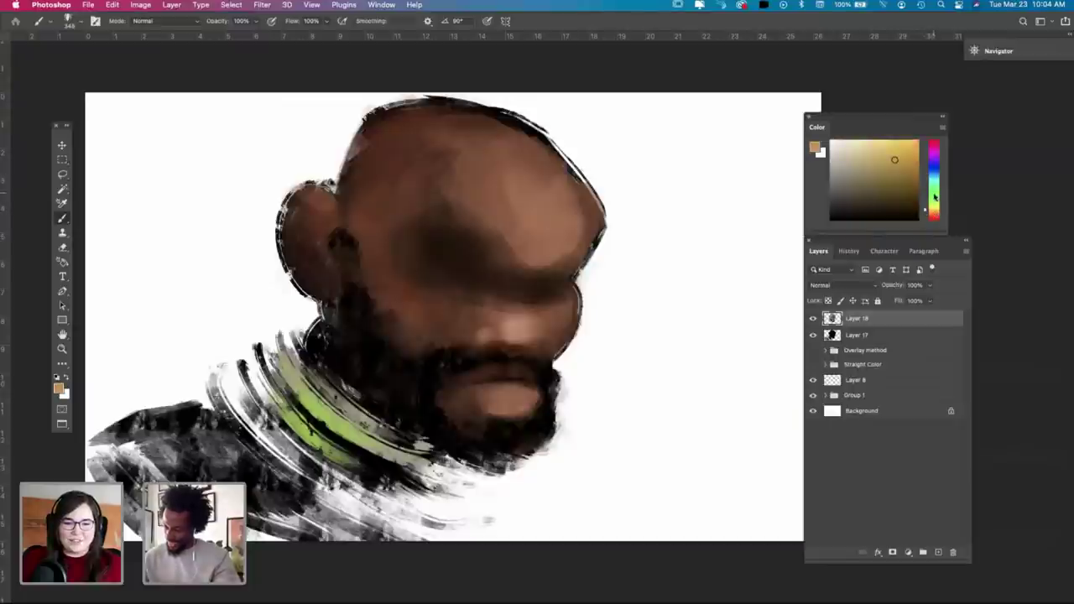
left_click(932, 171)
left_click_drag(289, 388, 385, 464)
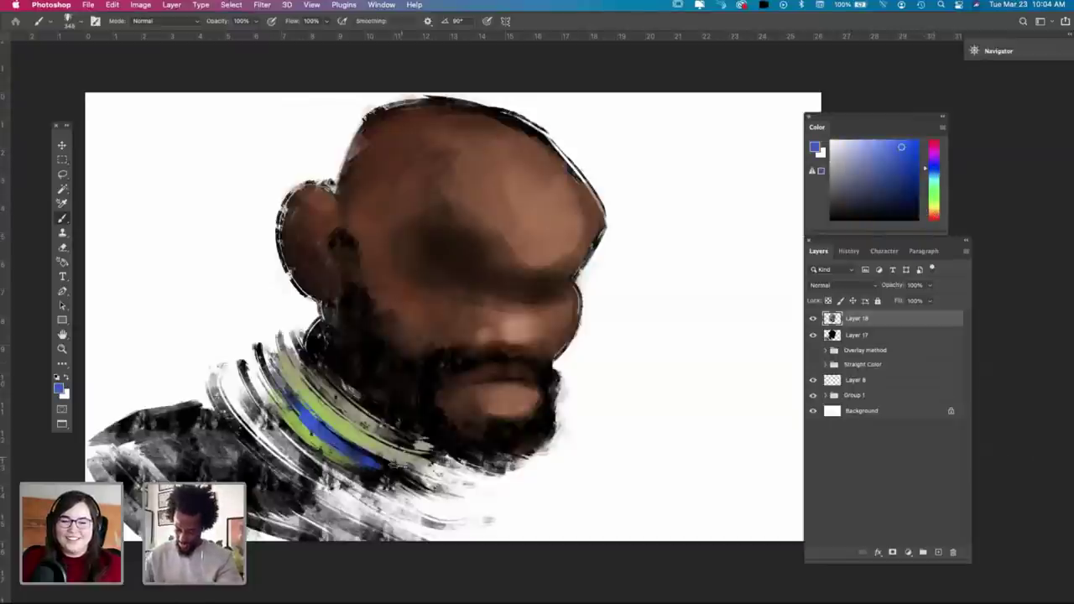
key("super+z")
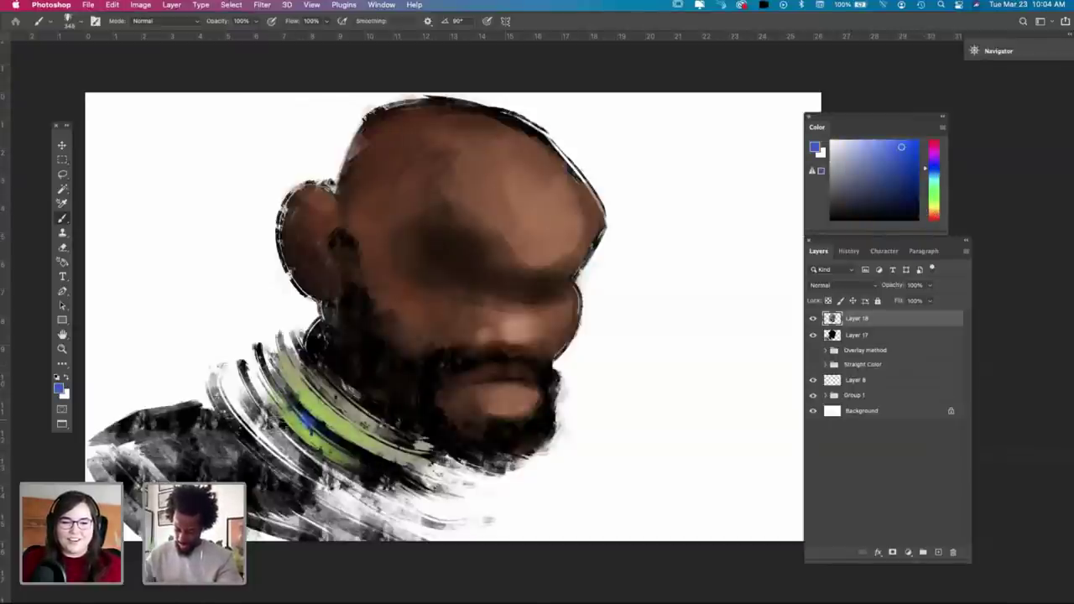
left_click_drag(267, 410, 373, 469)
left_click_drag(297, 445, 384, 490)
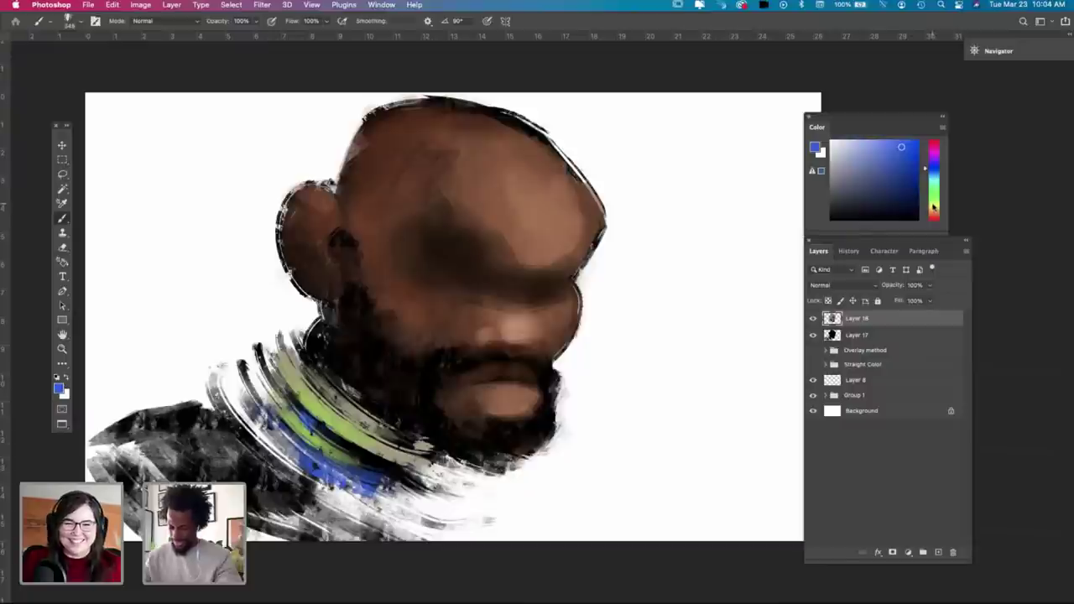
Step: Change the colour to a medium orange-brown and brush two bands along the lower edge of the collar
left_click(935, 213)
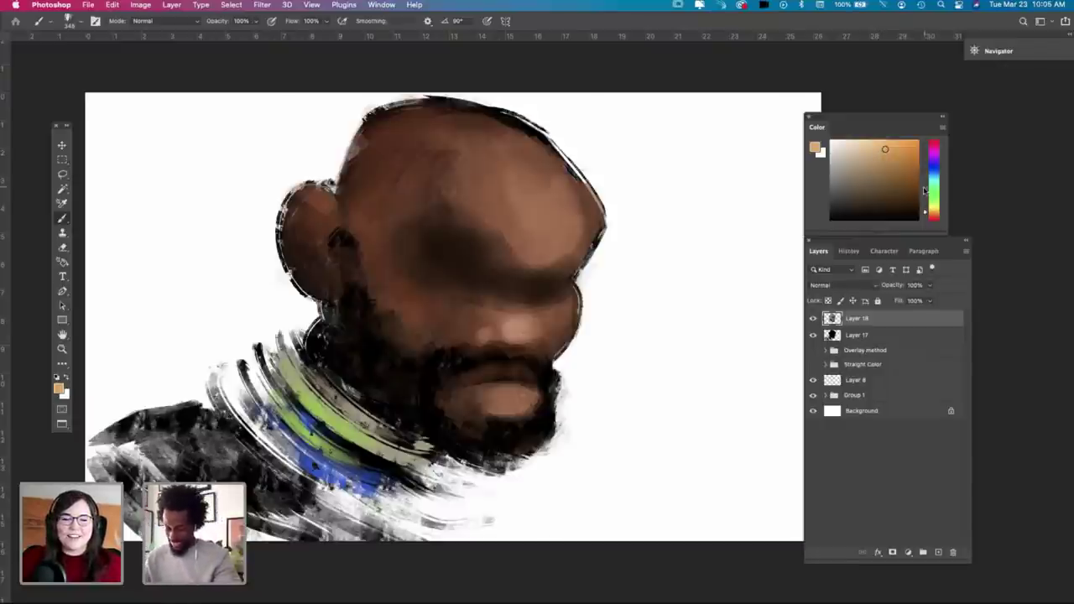
key("i")
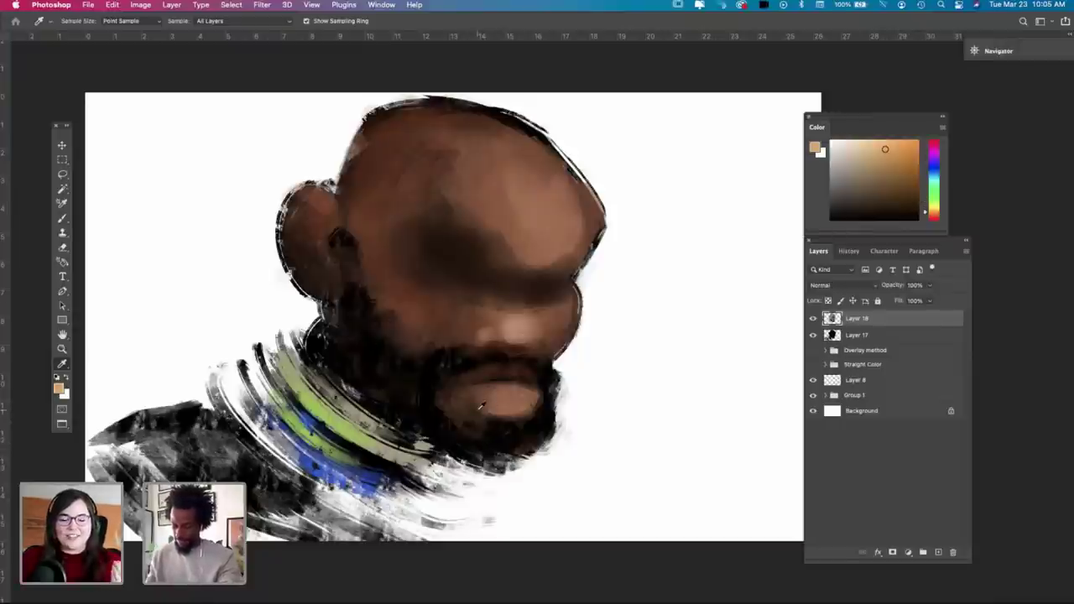
left_click(890, 167)
key("b")
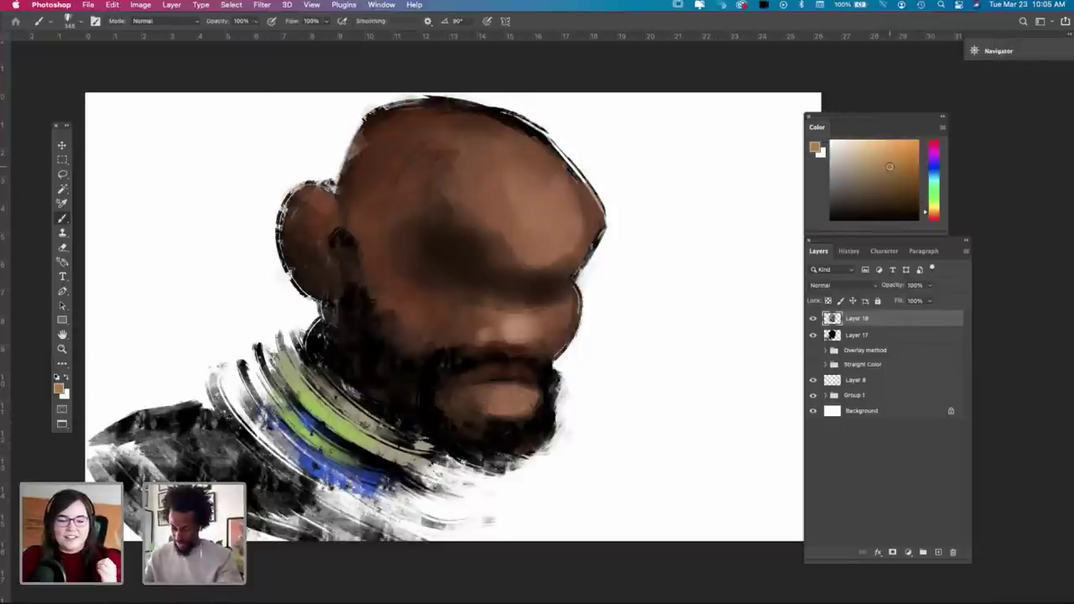
left_click_drag(266, 393, 382, 483)
left_click_drag(249, 412, 383, 509)
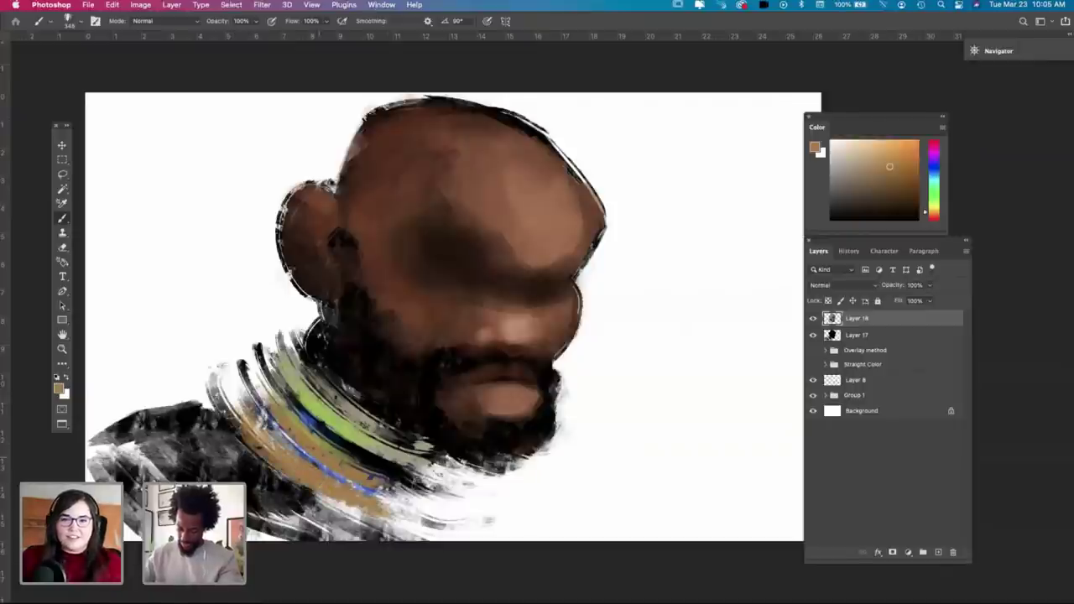
Step: Layer more orange-brown bristly strokes over the upper collar bands, up to the edge of the beard
left_click_drag(302, 391, 411, 482)
left_click_drag(405, 434, 313, 365)
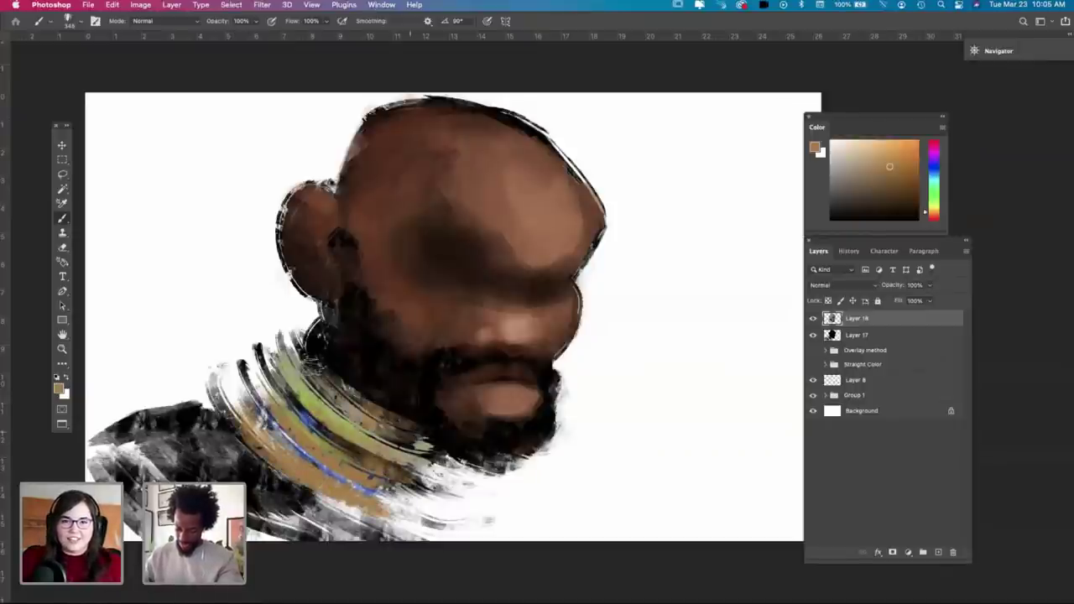
left_click_drag(413, 450, 308, 361)
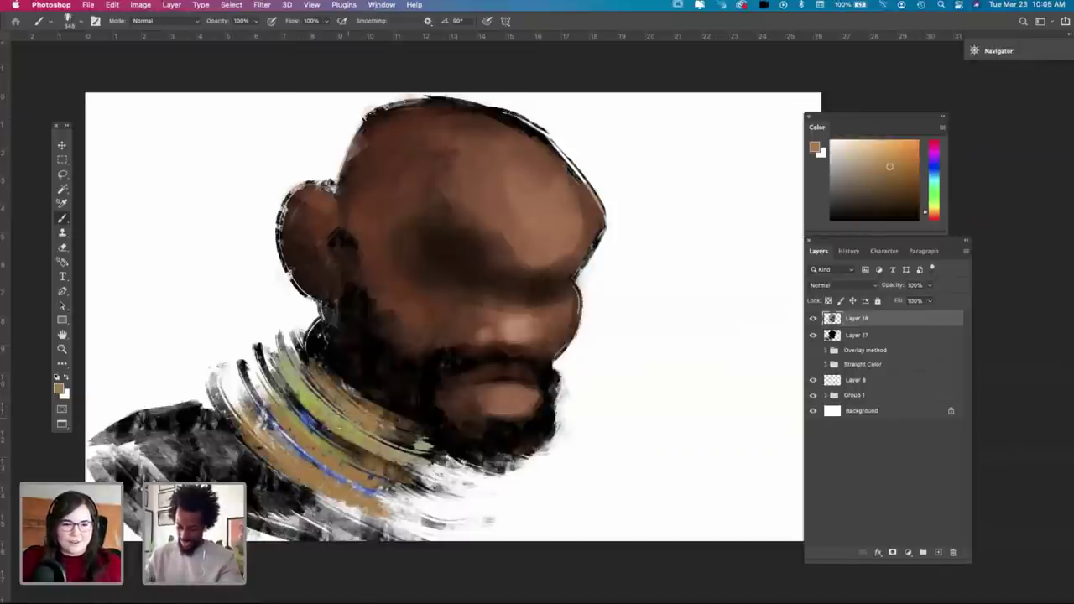
left_click_drag(312, 399, 423, 475)
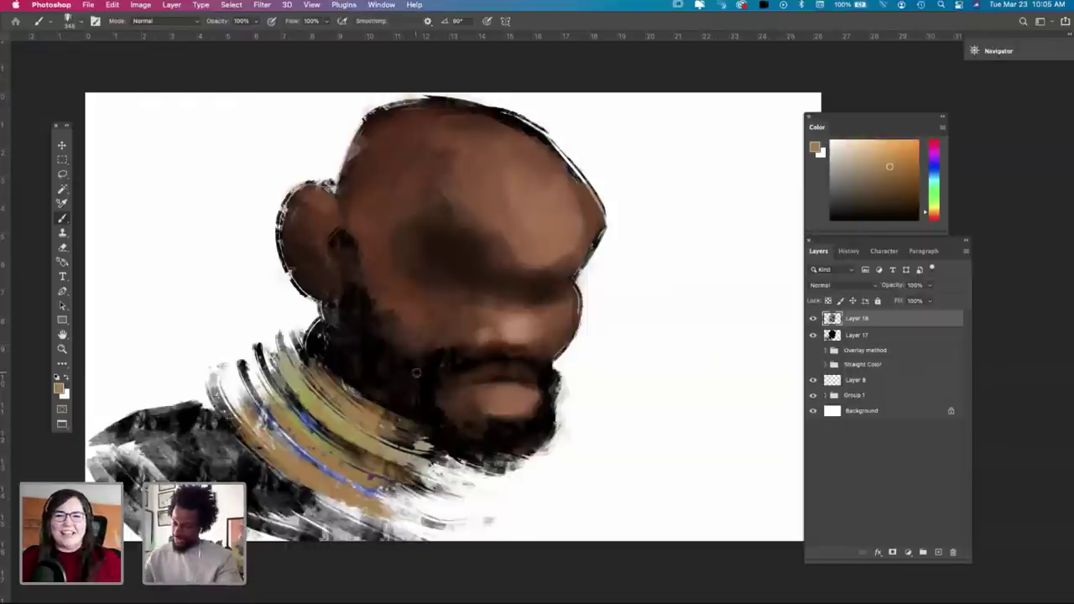
Step: Switch to a bright yellow-green and dab highlights over the collar's green and brown bands
left_click_drag(935, 204, 938, 206)
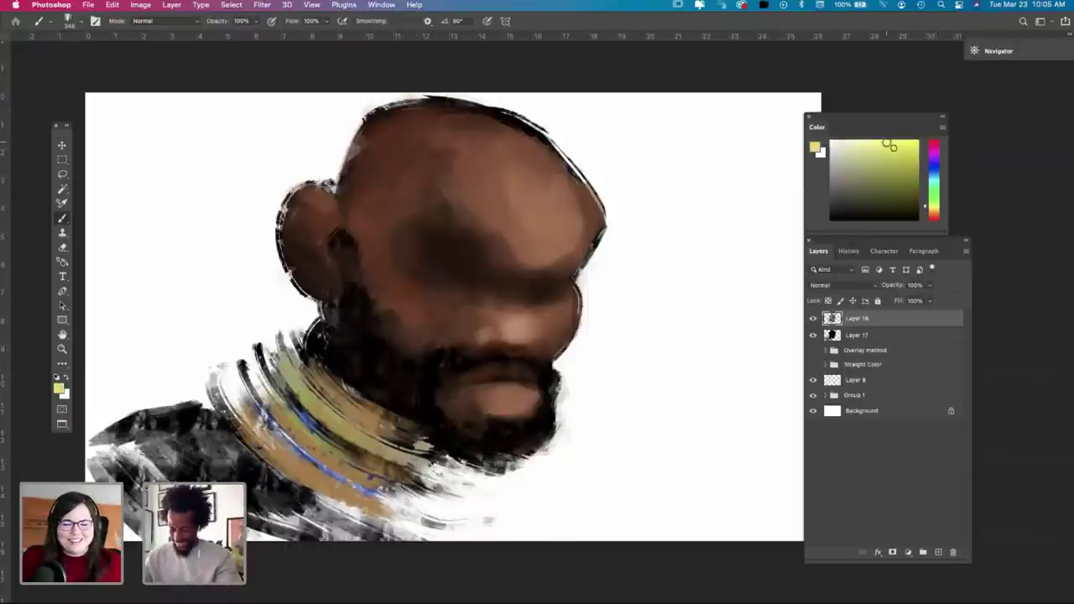
left_click_drag(395, 472, 334, 449)
mouse_move(304, 401)
left_mouse_down()
mouse_move(382, 463)
mouse_move(302, 454)
left_mouse_up()
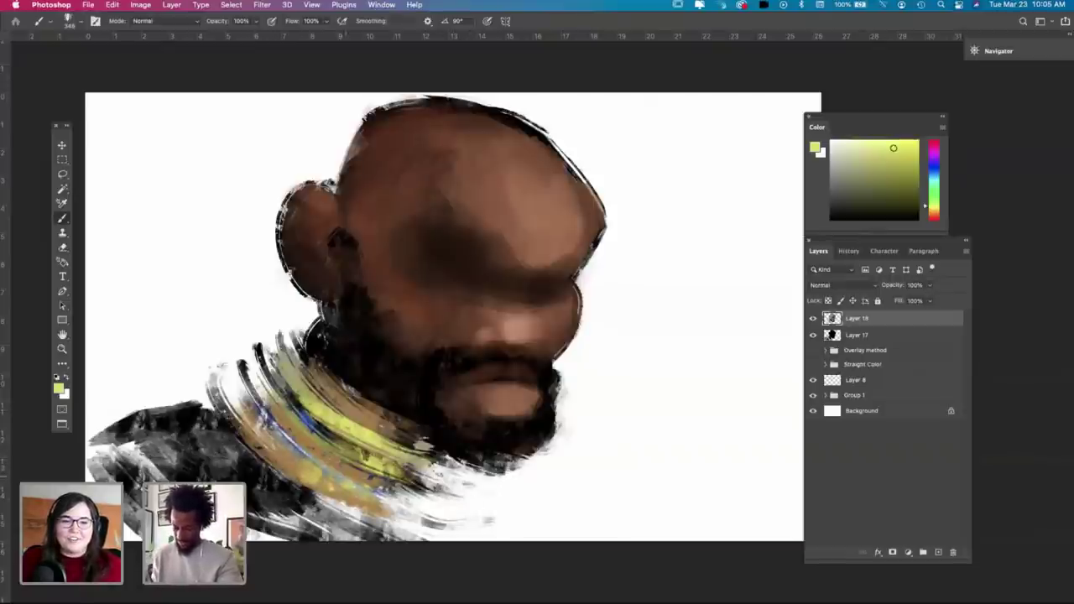
right_click(480, 319)
left_click(454, 282)
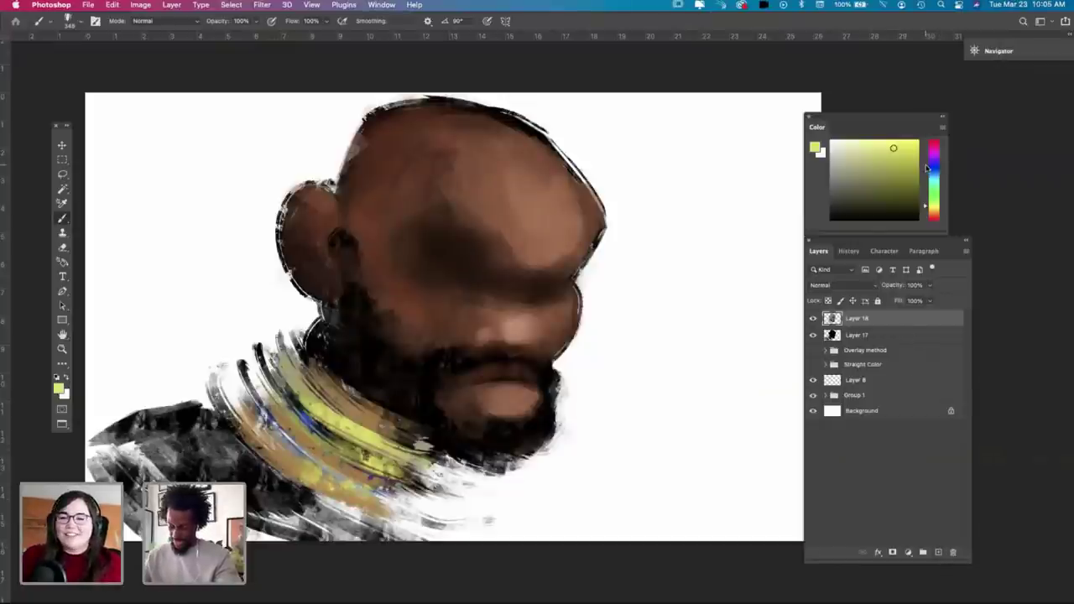
Step: Add a new layer and paint a yellow-green headband across the forehead past both sides of the head, undoing the rejected attempts
left_click(938, 553)
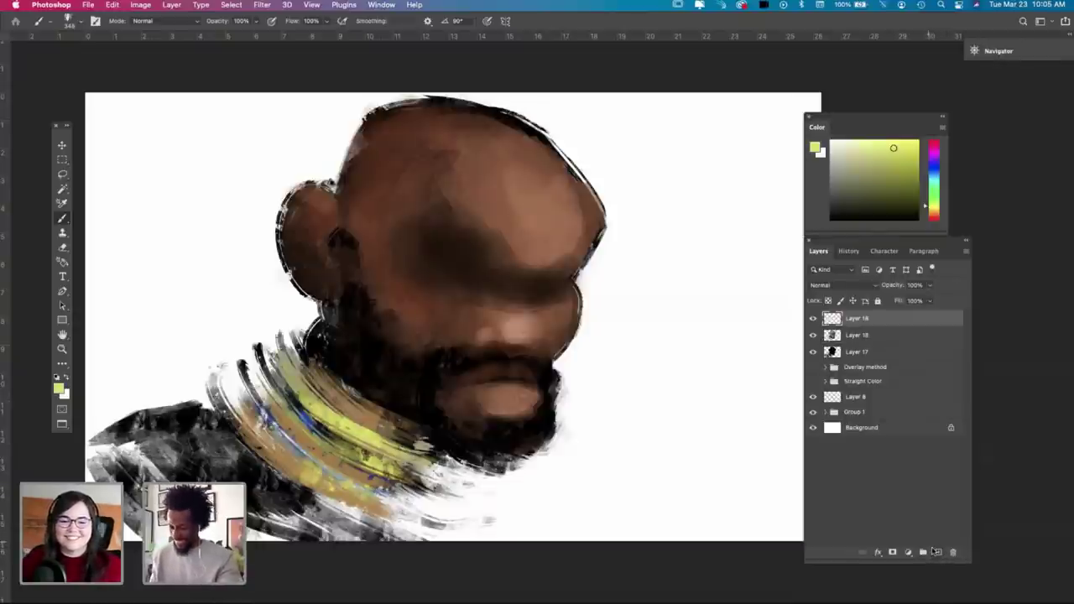
left_click_drag(354, 174, 558, 220)
key("super+z")
left_click_drag(341, 181, 571, 206)
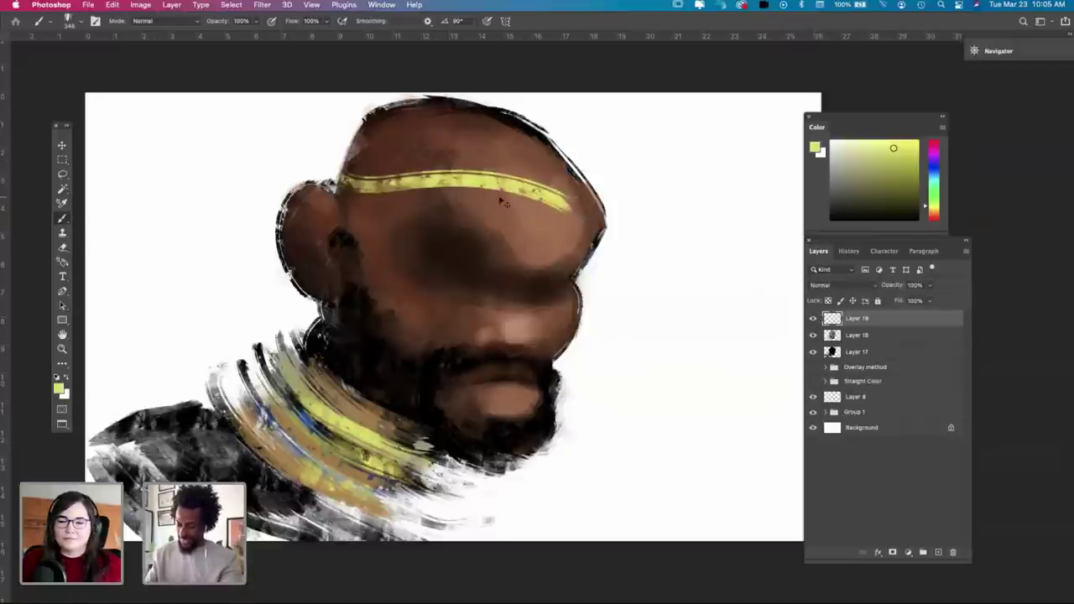
key("super+z")
mouse_move(327, 158)
left_mouse_down()
mouse_move(417, 189)
mouse_move(611, 225)
left_mouse_up()
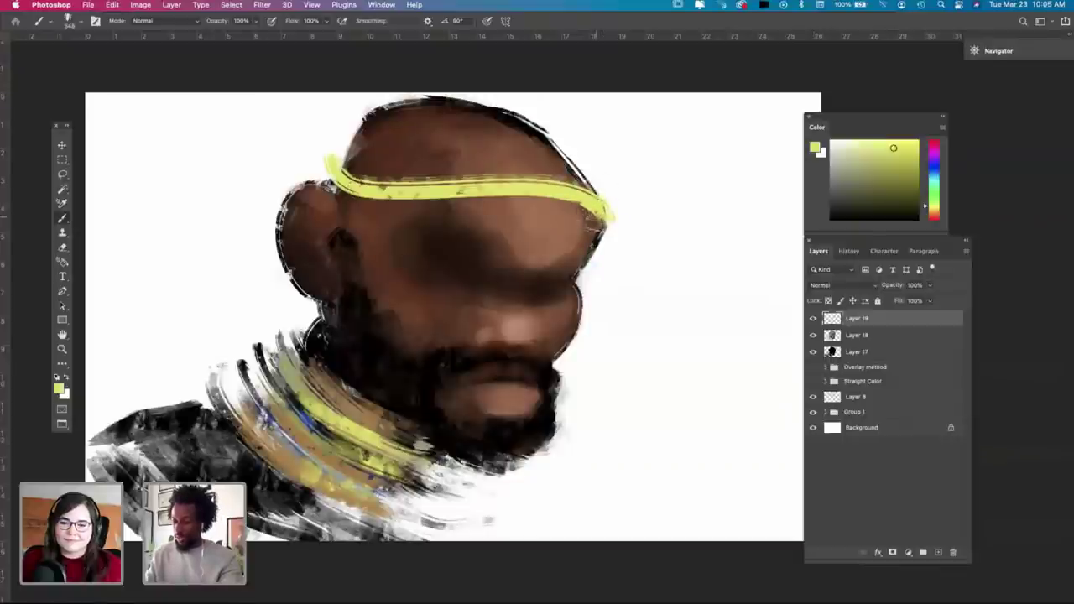
key("super+z")
left_click_drag(598, 206, 611, 230)
key("super+z")
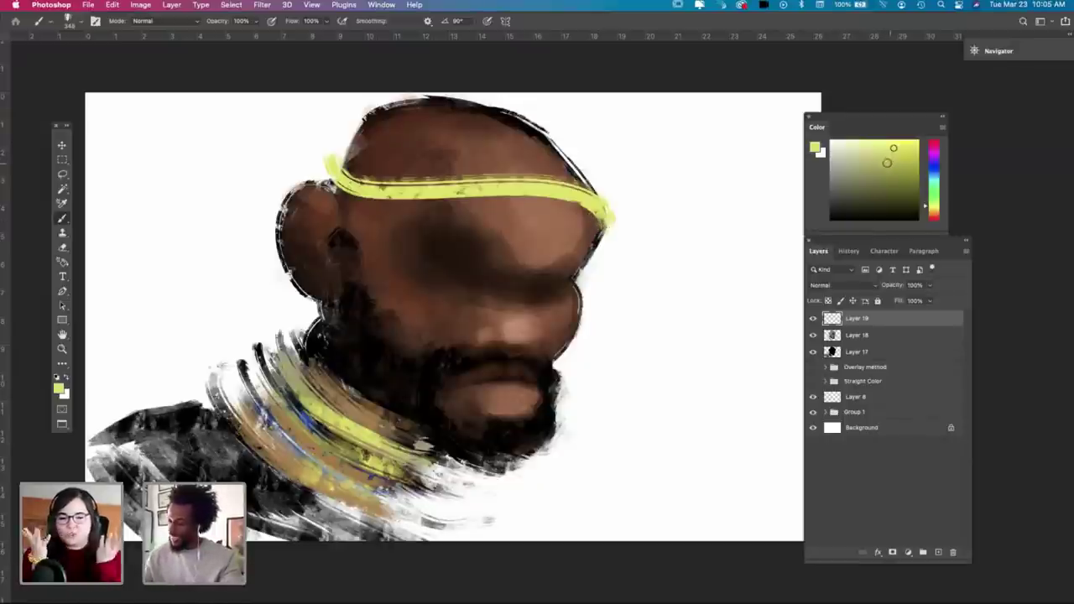
Step: Shade the back half of the headband with a darker olive green, and highlight its front end with pale yellow strokes
left_click(894, 165)
left_click_drag(351, 180, 464, 191)
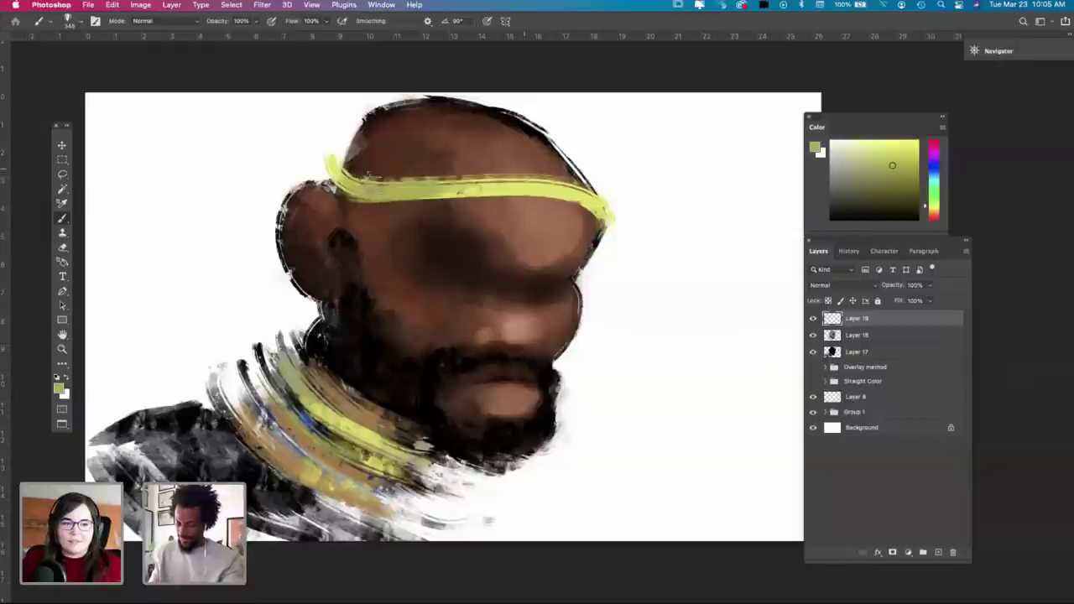
left_click(935, 211)
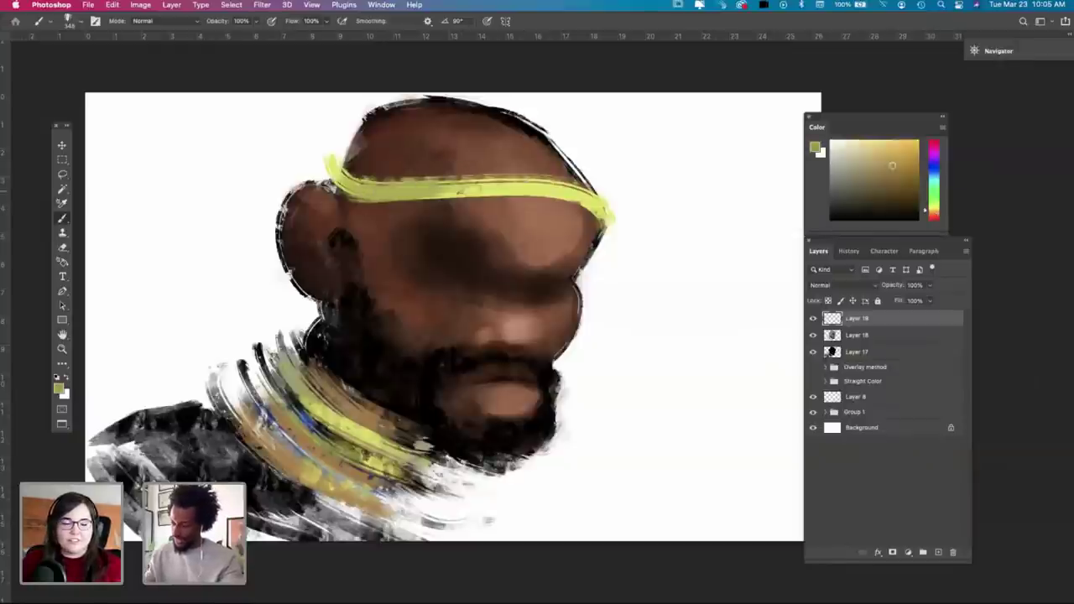
left_click(854, 142)
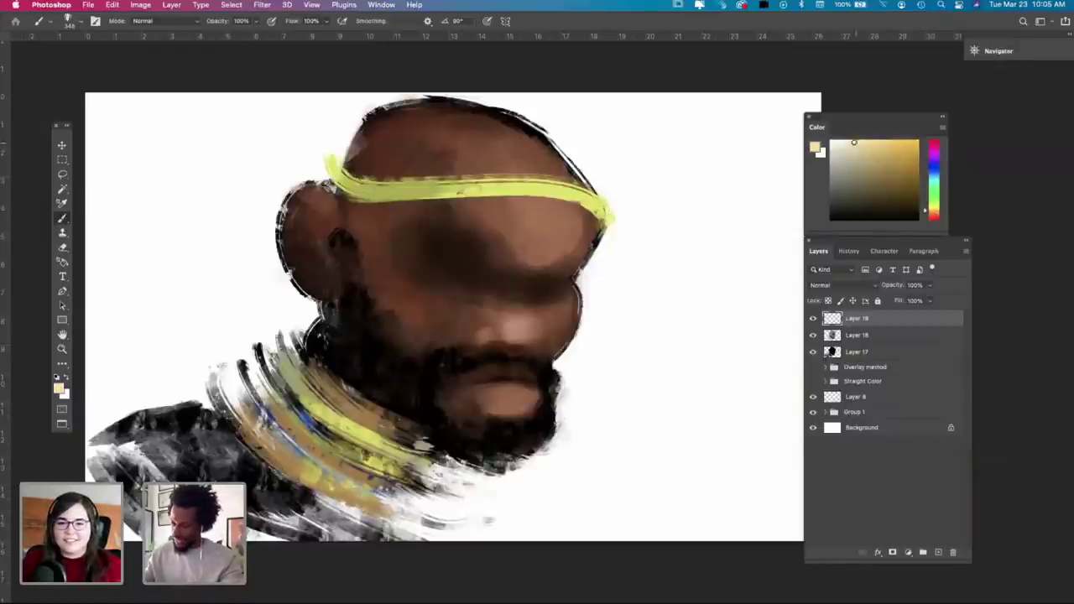
mouse_move(608, 225)
left_mouse_down()
mouse_move(604, 209)
mouse_move(602, 223)
left_mouse_up()
key("super+z")
key("super+z")
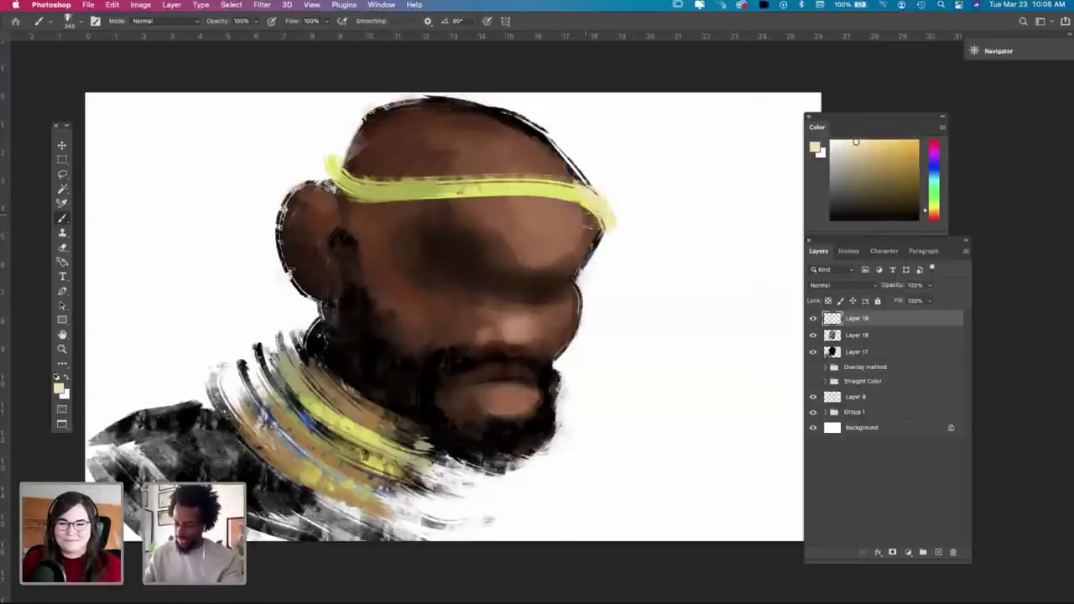
left_click_drag(551, 188, 598, 217)
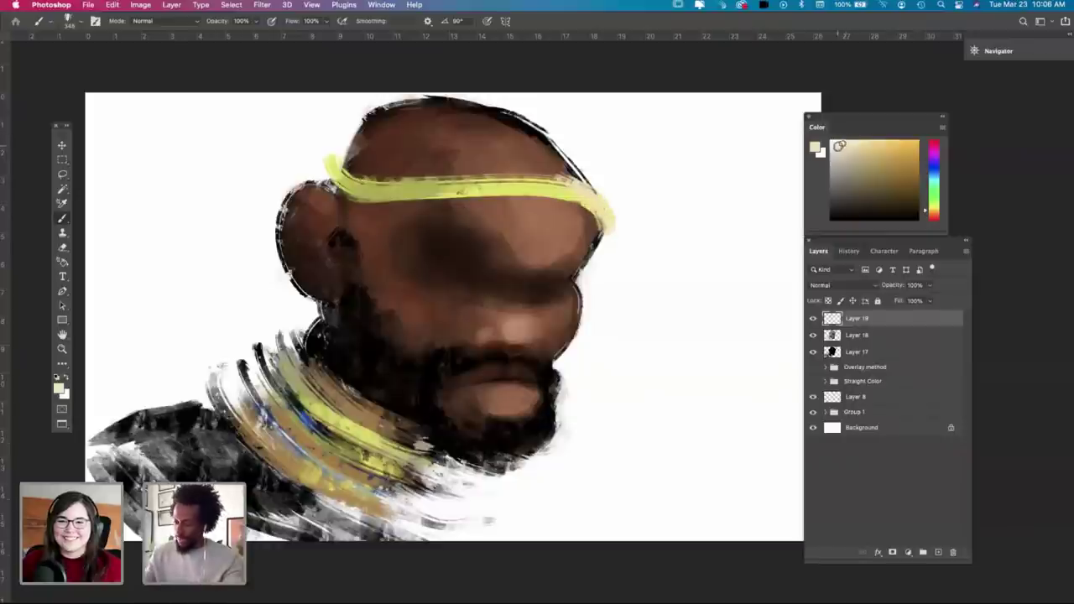
left_click_drag(596, 210, 602, 213)
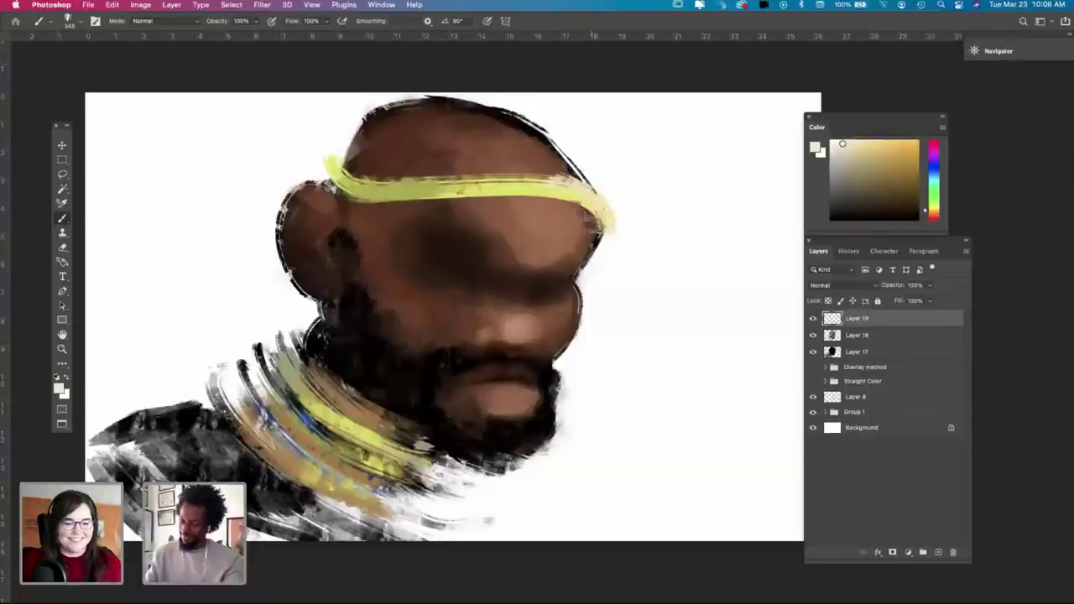
Step: Choose a muted olive green as the painting colour and reduce the size of the bristly brush
left_click(878, 168)
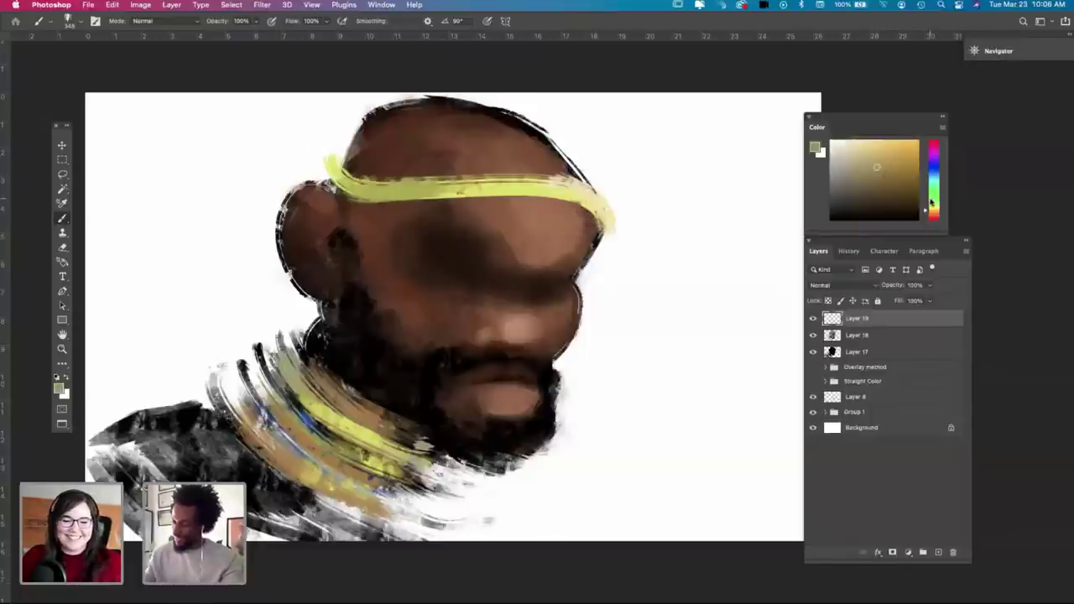
left_click(931, 201)
left_click(888, 170)
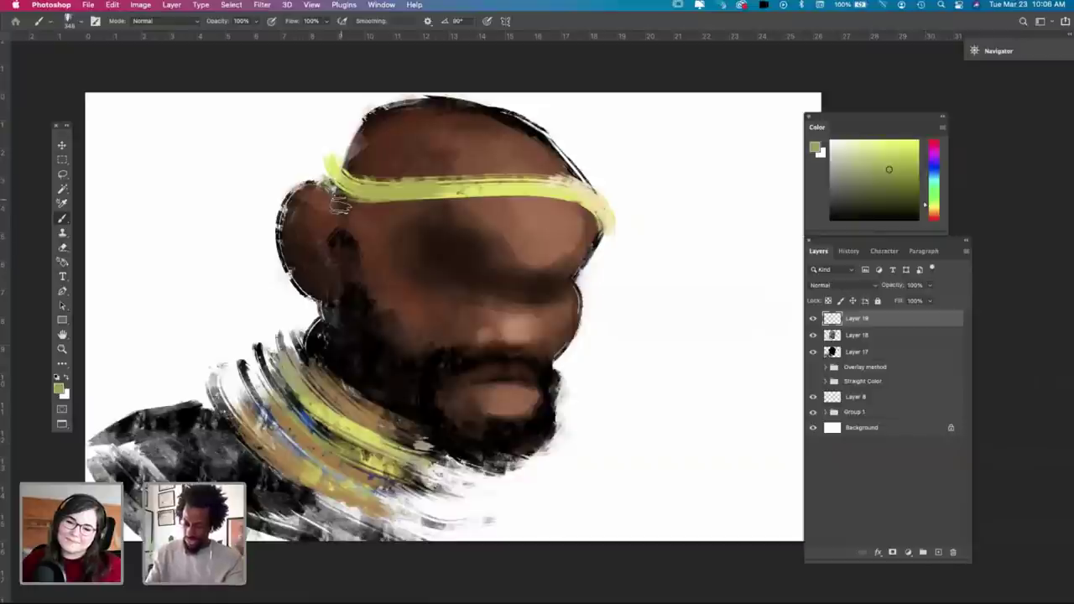
right_click(403, 154)
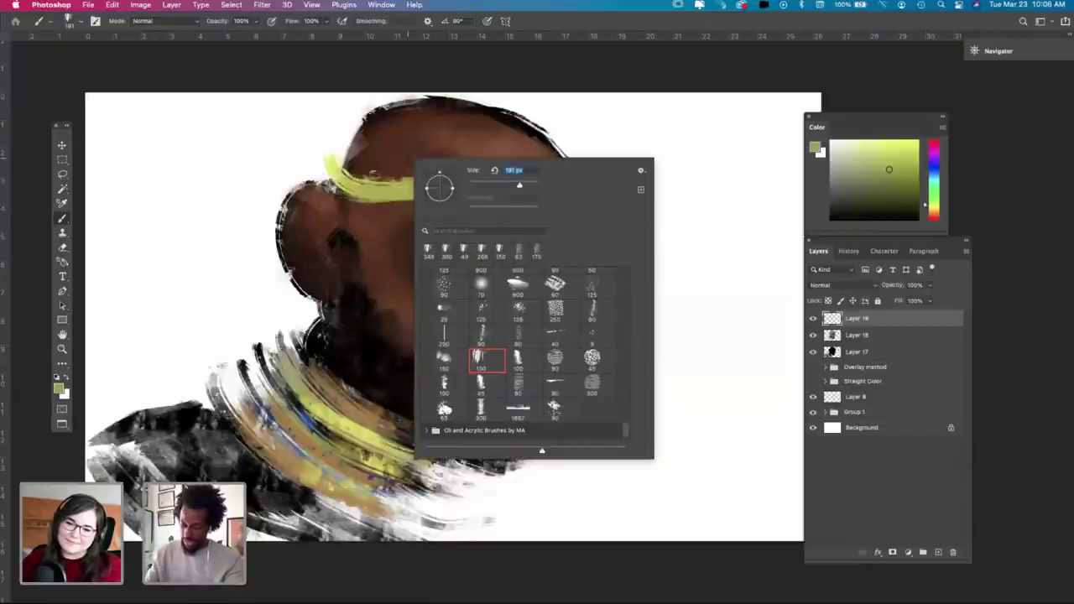
left_click(328, 172)
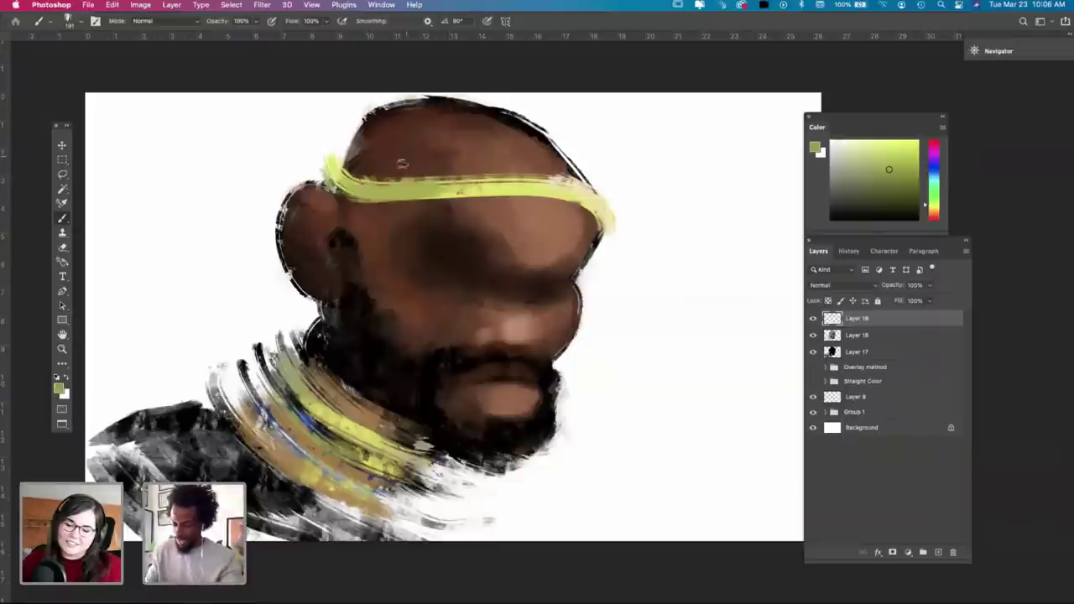
Step: Toggle the visibility of Layer 19 repeatedly to compare the head with and without the headband
left_click(813, 319)
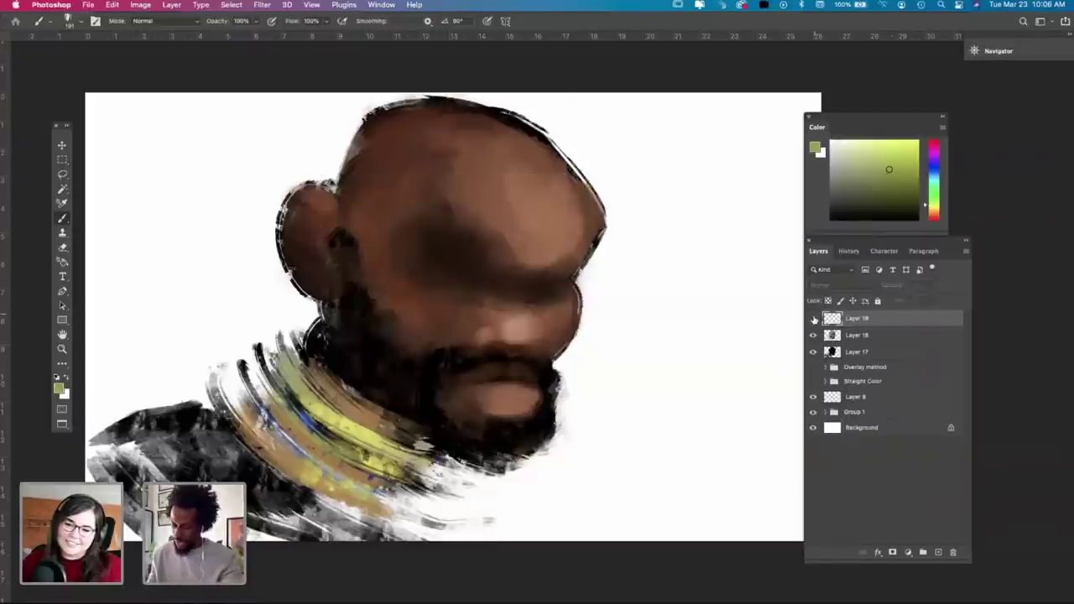
left_click(813, 319)
left_click(813, 319)
left_click(814, 319)
left_click(813, 319)
left_click(813, 319)
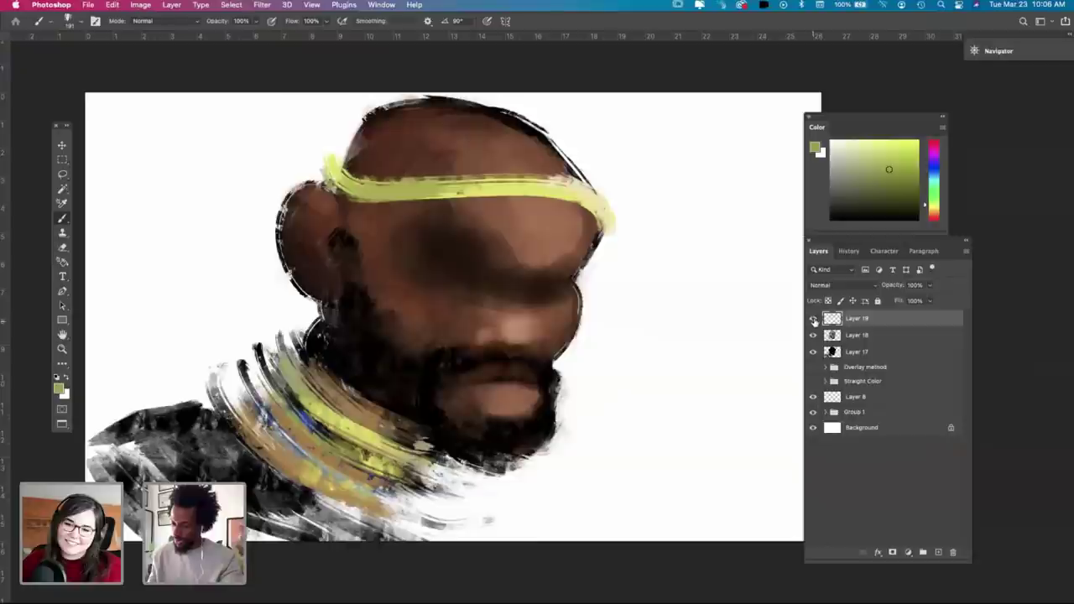
left_click(814, 319)
left_click(813, 319)
left_click(813, 318)
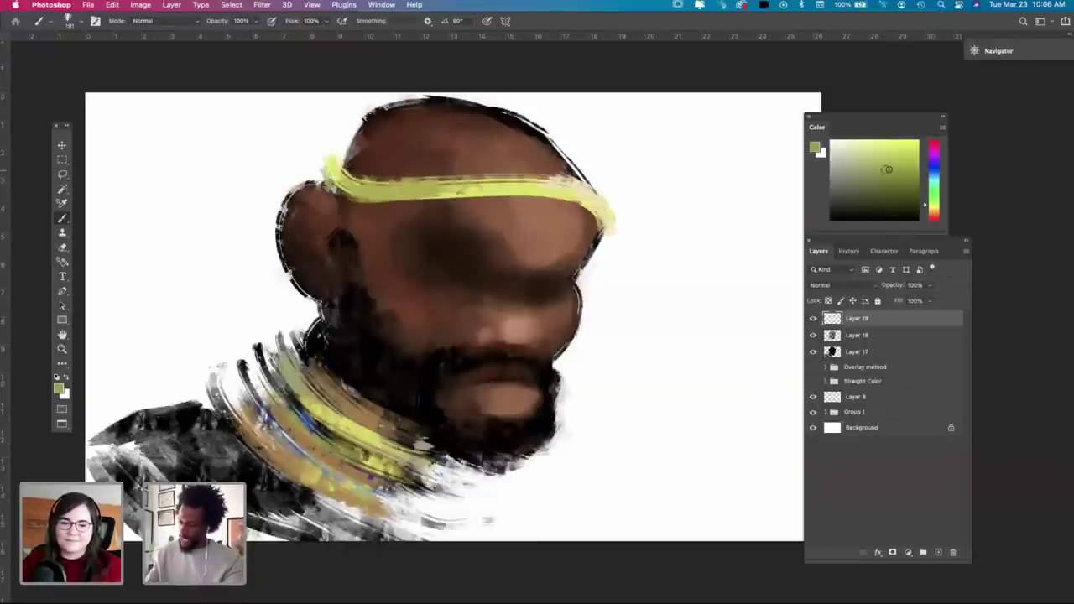
Step: With a darker olive green and an enlarged brush, paint a second band across the upper head past its front outline, undoing rejected attempts
left_click(894, 177)
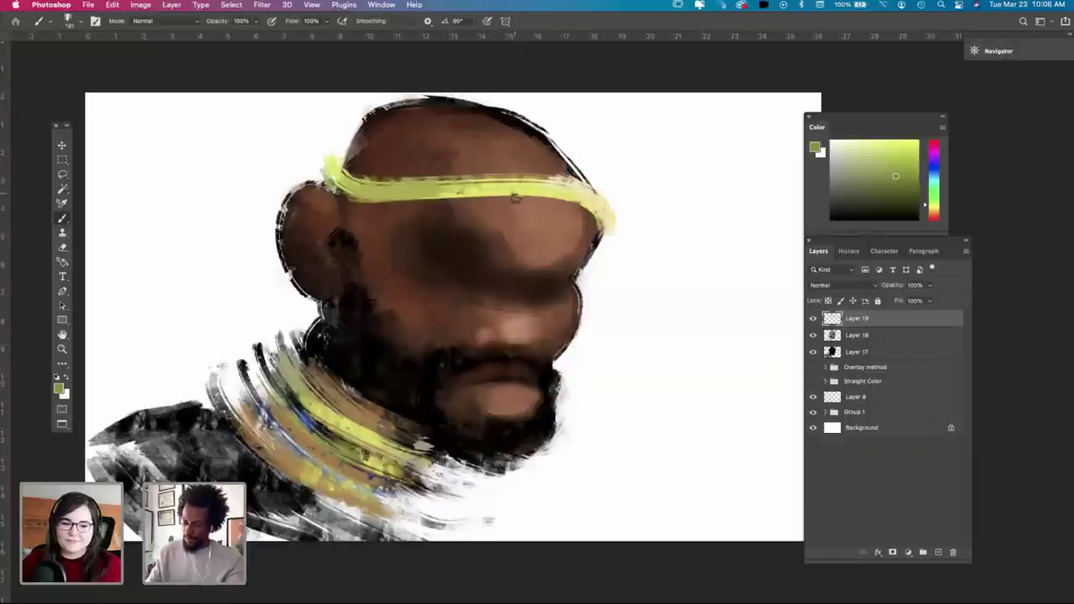
right_click(516, 197)
left_click_drag(365, 159, 587, 147)
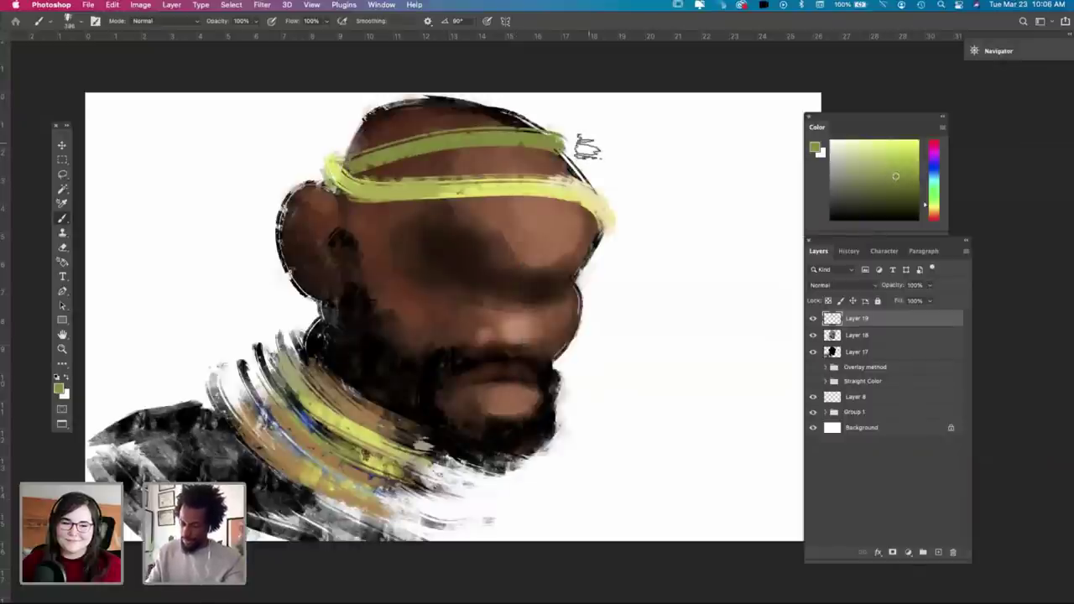
key("super+z")
left_click_drag(348, 164, 585, 139)
key("super+z")
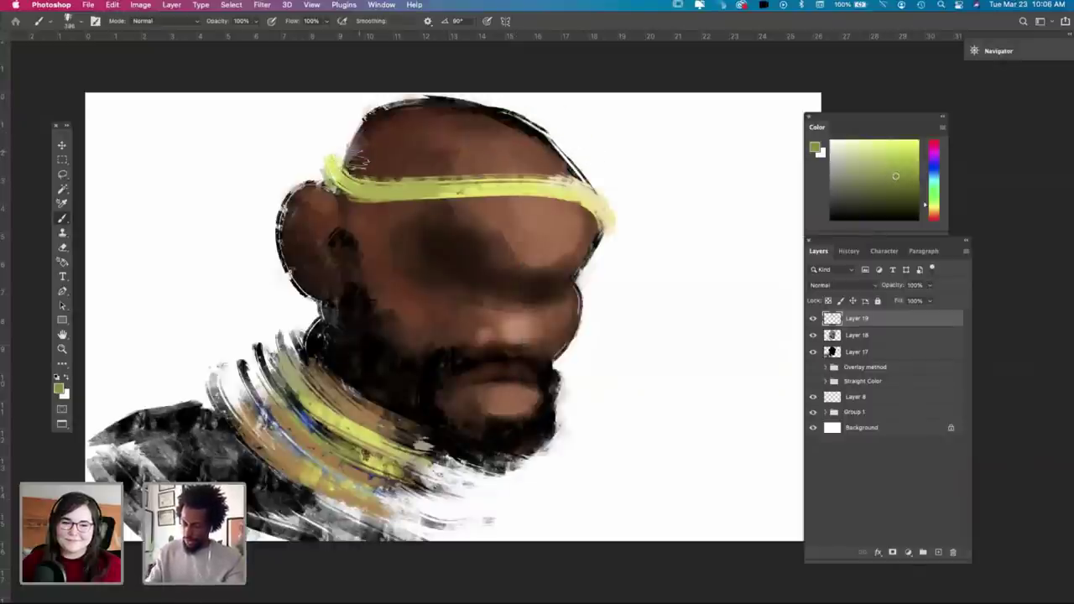
left_click_drag(353, 165, 579, 148)
key("ctrl+z")
key("ctrl+shift+z")
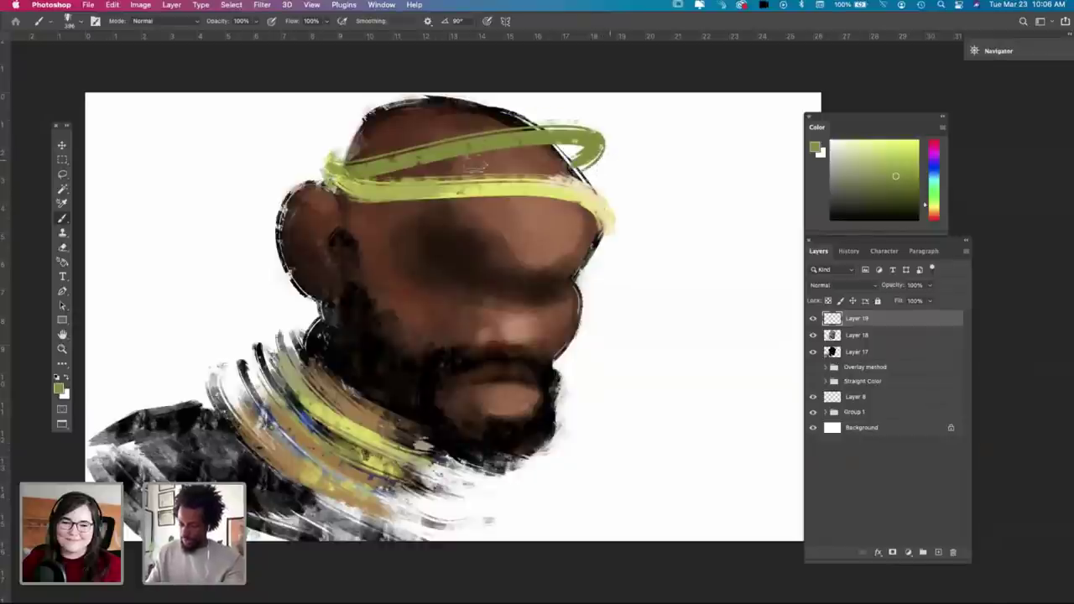
key("ctrl+z")
key("ctrl+shift+z")
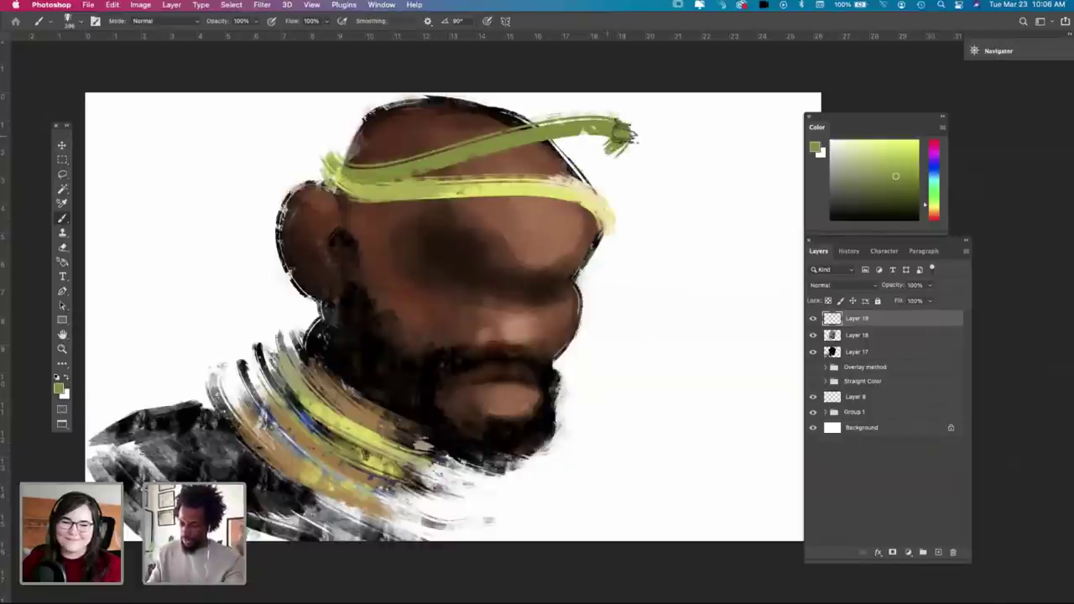
key("super+z")
mouse_move(346, 161)
left_mouse_down()
mouse_move(545, 119)
mouse_move(581, 146)
left_mouse_up()
key("super+z")
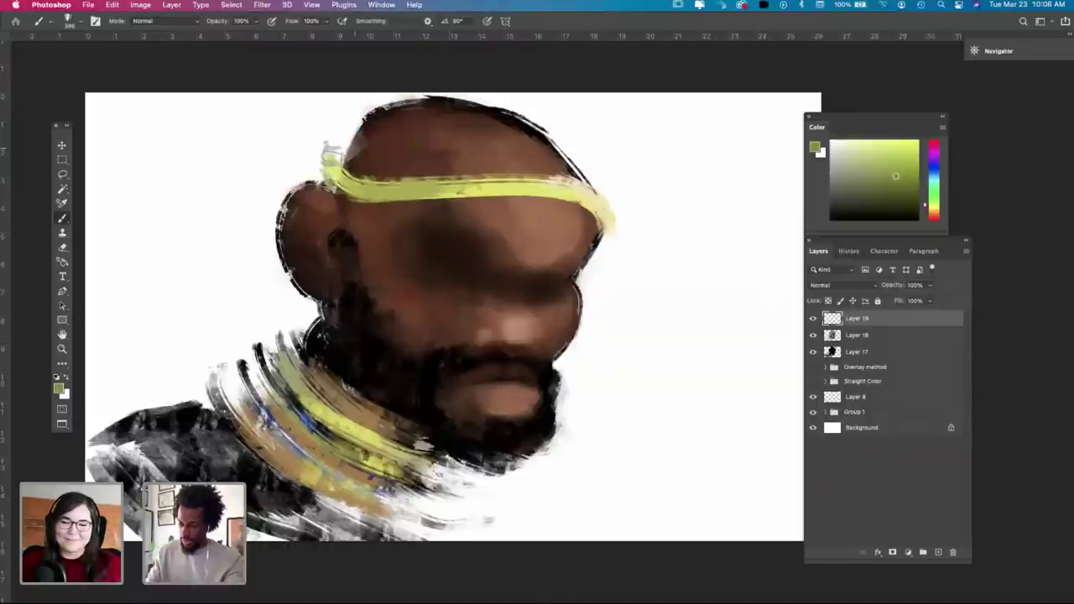
left_click_drag(343, 161, 583, 142)
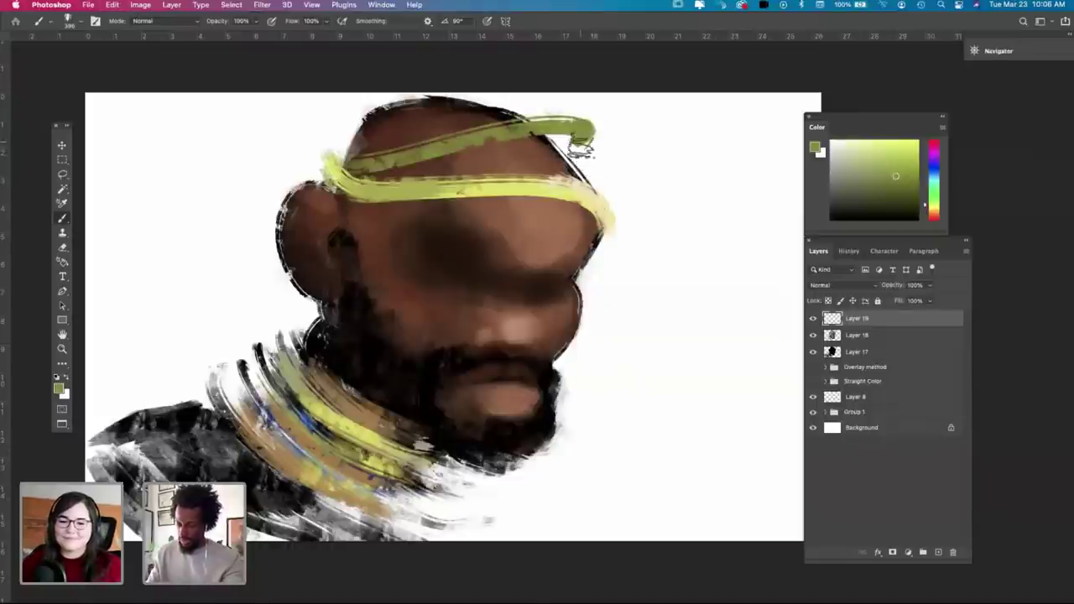
Step: Reduce the brush size to 89 px and extend the green band's hooked front end down towards the forehead in darker olive
key("o")
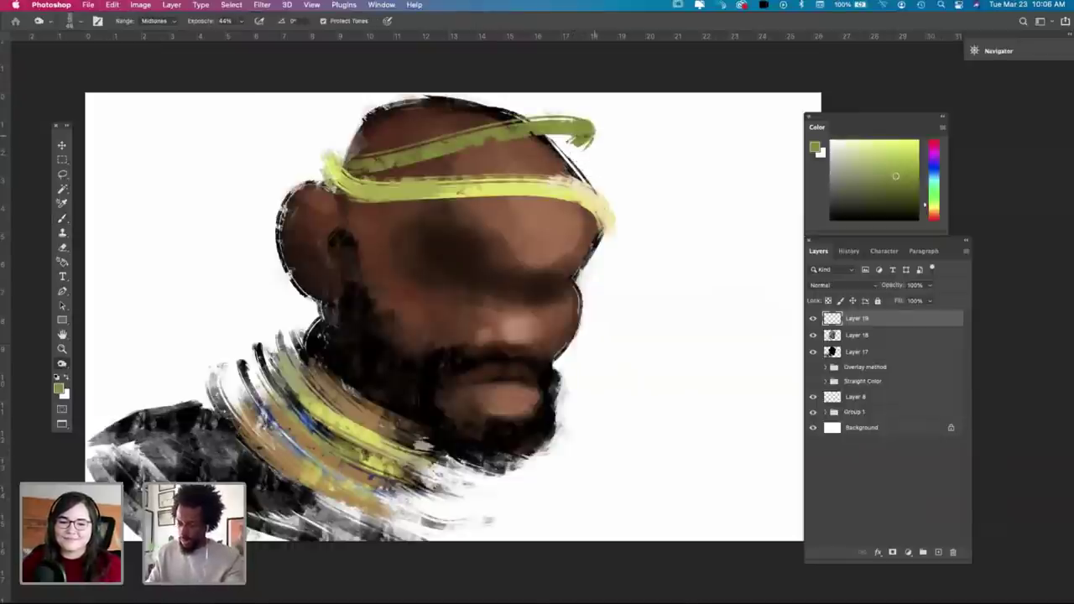
key("i")
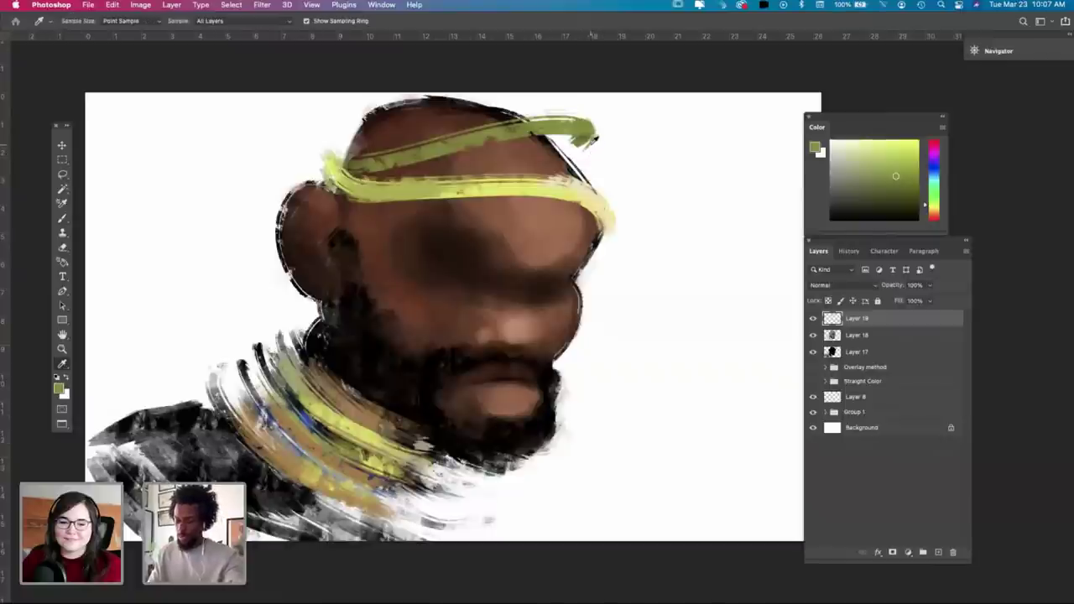
key("b")
right_click(589, 156)
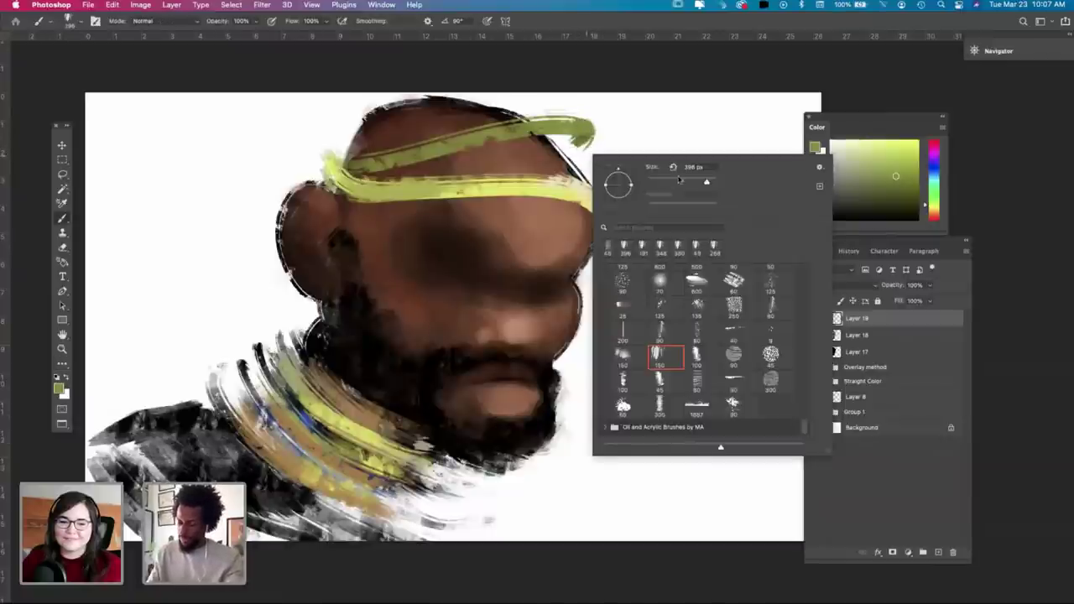
left_click(679, 181)
left_click(585, 154)
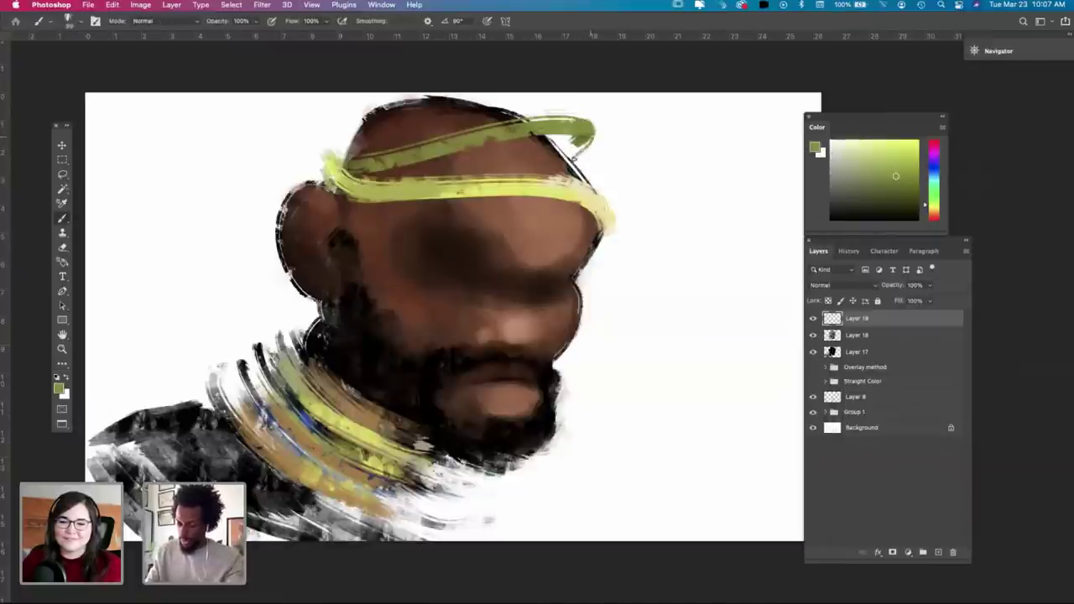
key("i")
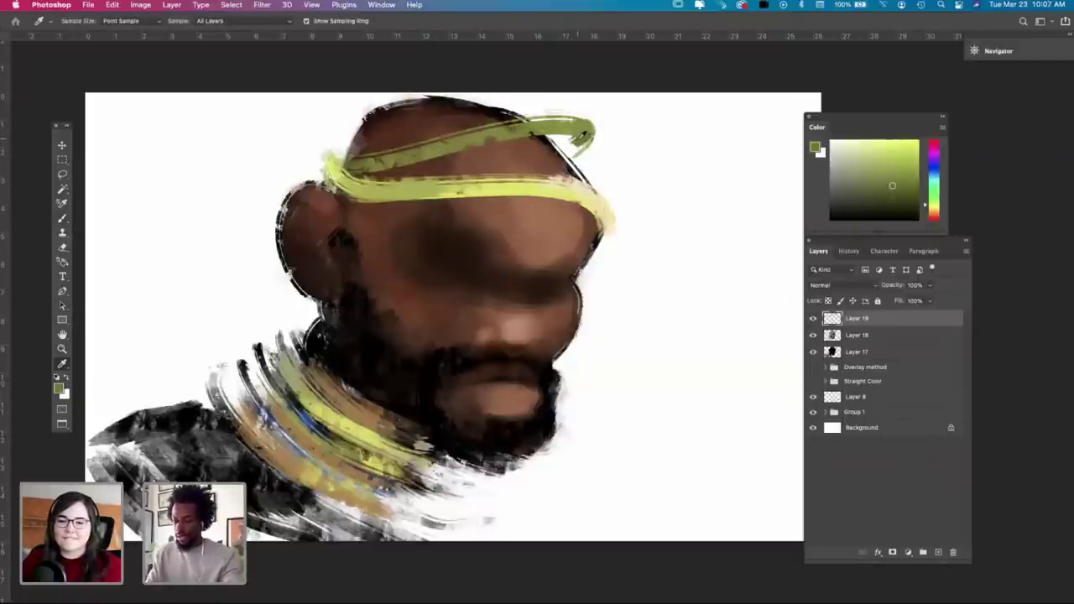
key("b")
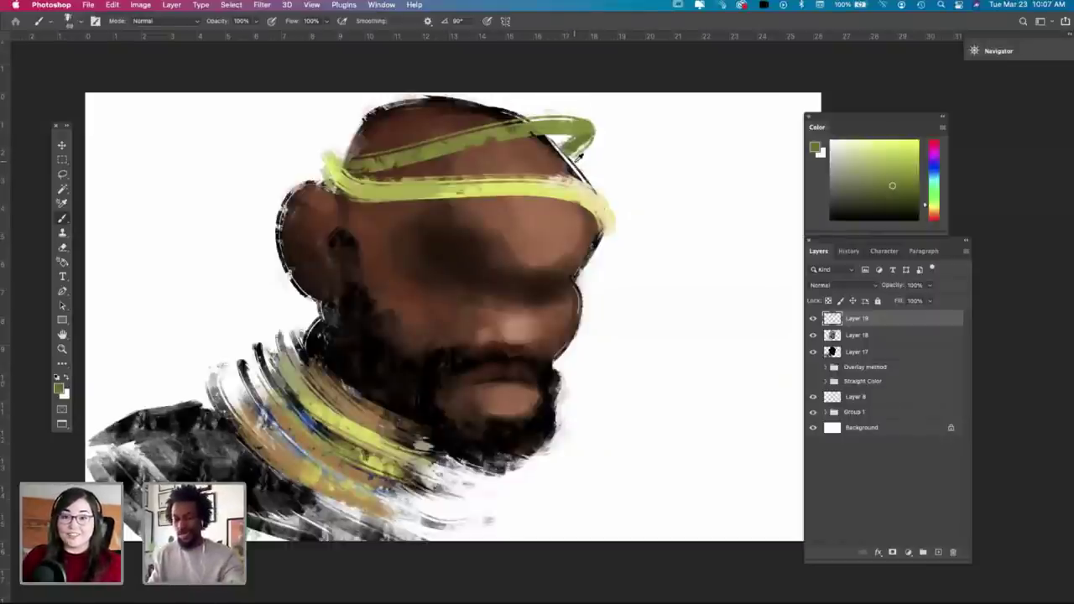
Step: Choose a deeper olive green and open the brush settings over the canvas
key("i")
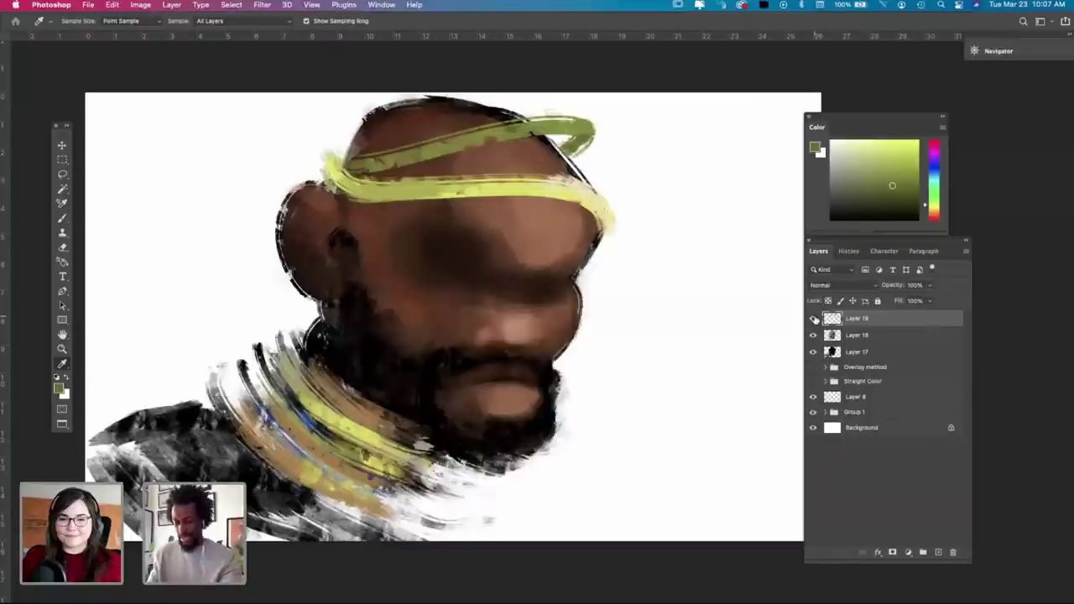
key("b")
right_click(426, 177)
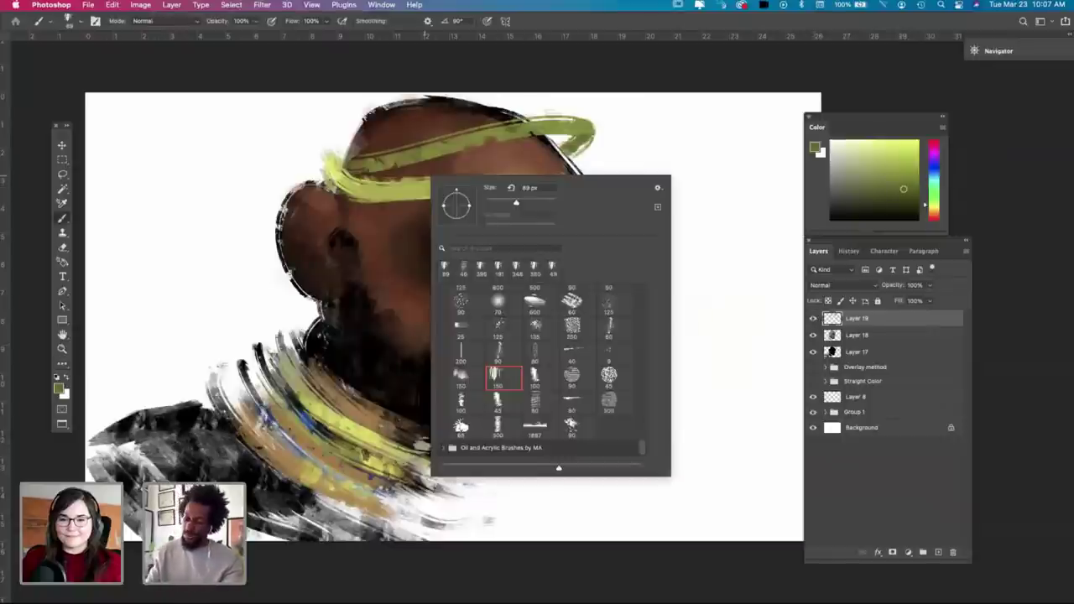
Step: Enlarge the brush, ending at 284 px, and dab olive green onto the headband's end above the ear
left_click(531, 202)
left_click(335, 159)
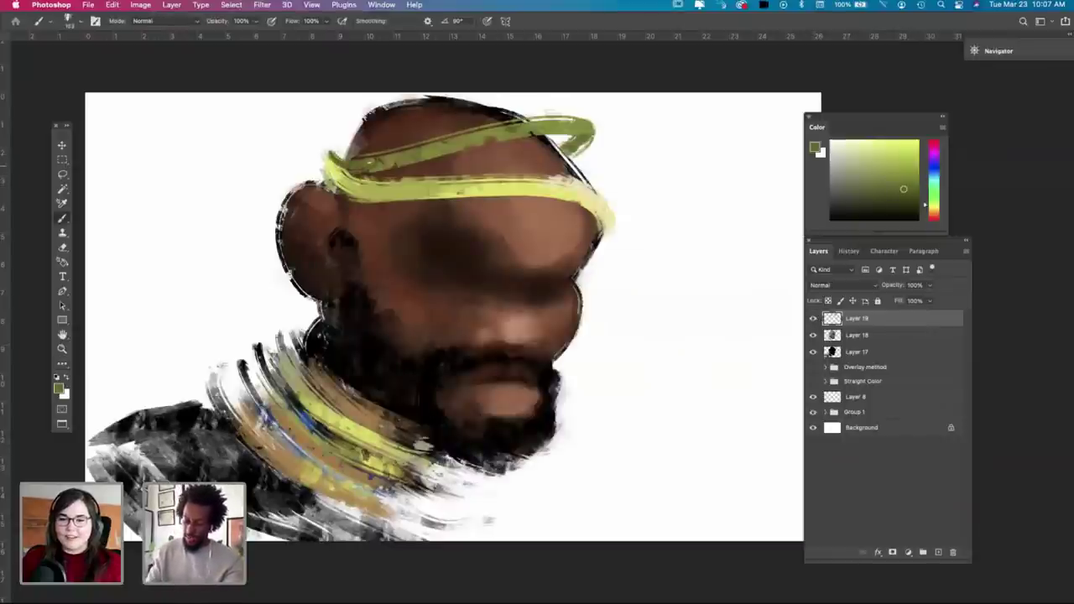
right_click(455, 173)
left_click_drag(560, 199, 571, 200)
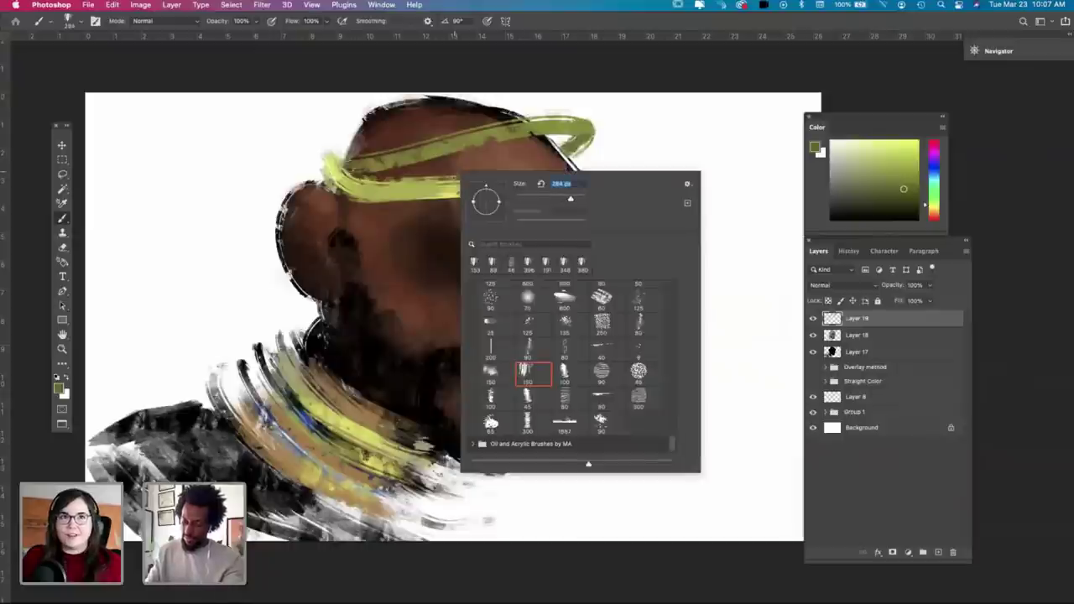
left_click(344, 161)
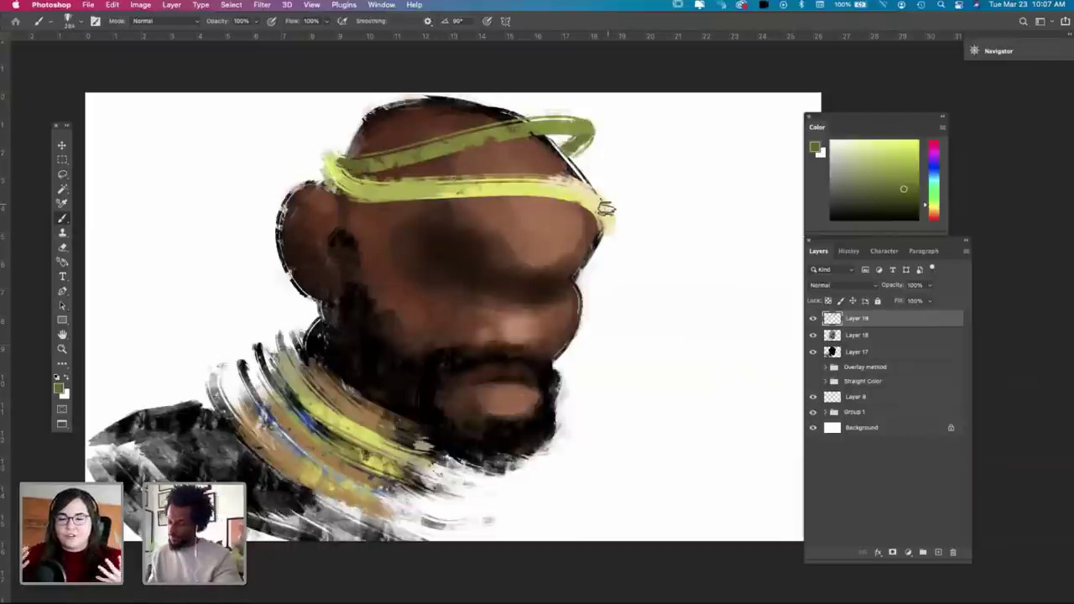
Step: Select Layer 18, sample a brown from the face with the Eyedropper, and brush trial shading around the brow
left_click(854, 336)
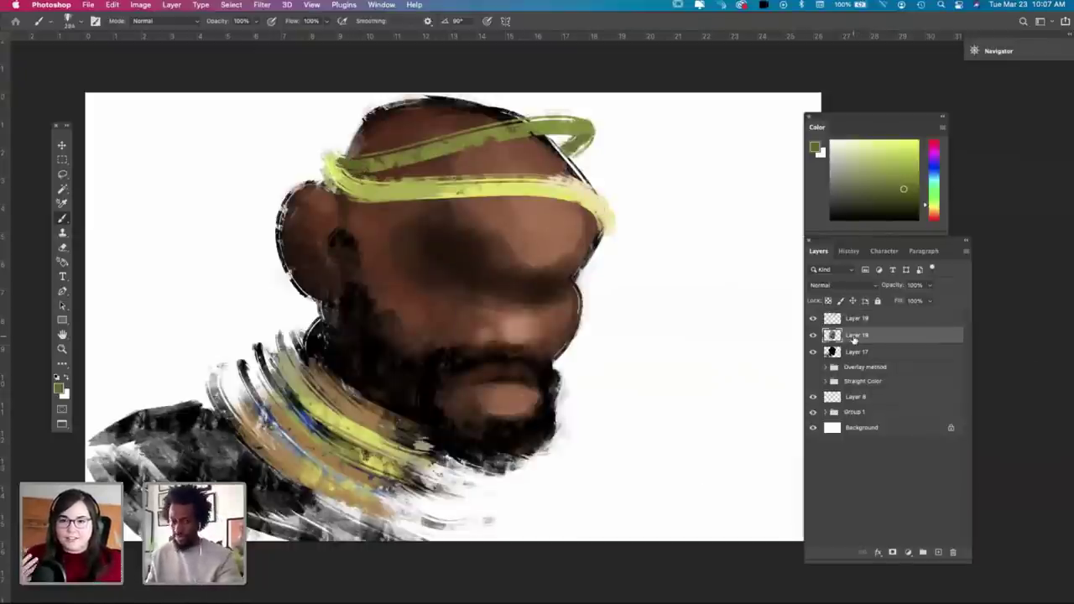
key("i")
left_click(508, 240)
key("b")
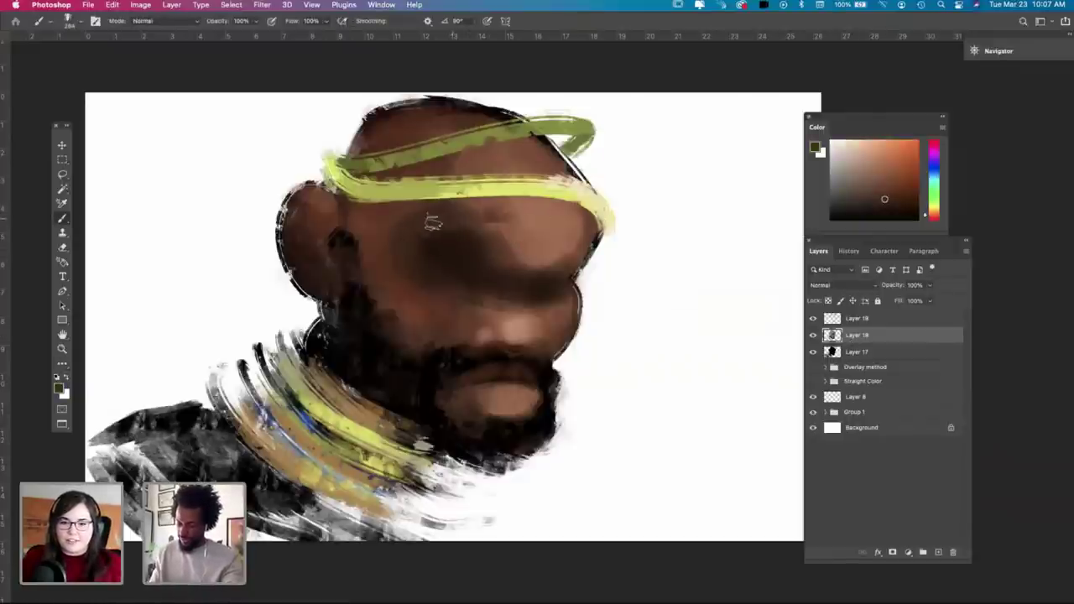
mouse_move(571, 262)
left_mouse_down()
mouse_move(561, 243)
mouse_move(582, 255)
left_mouse_up()
Step: Undo the latest brow strokes and toggle Layer 18's visibility off and on to compare
key("super+z")
key("super+z")
key("super+z")
key("super+z")
key("super+z")
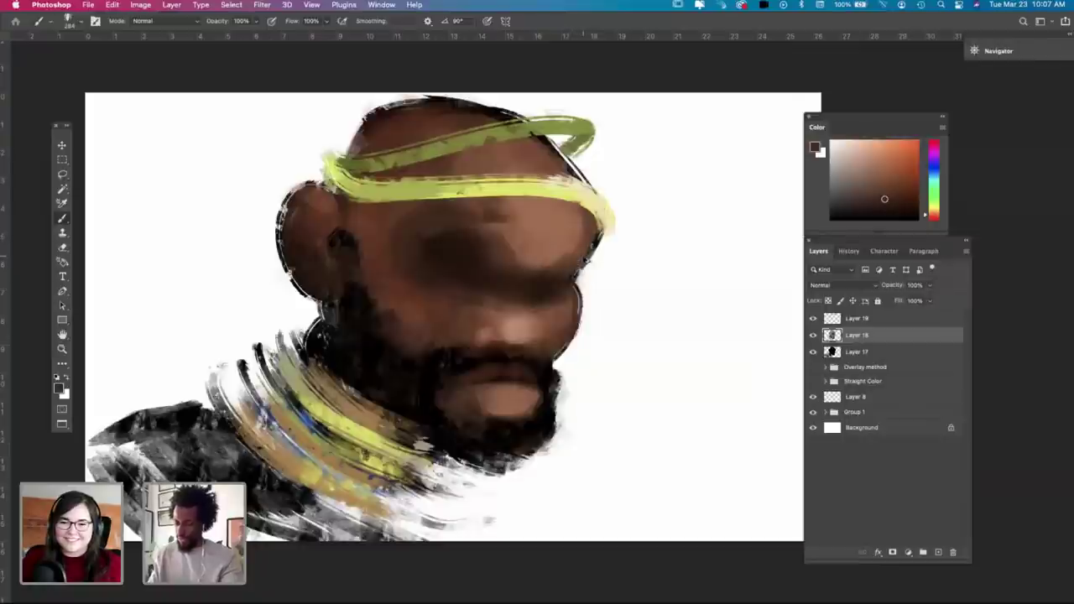
key("super+z")
left_click(813, 336)
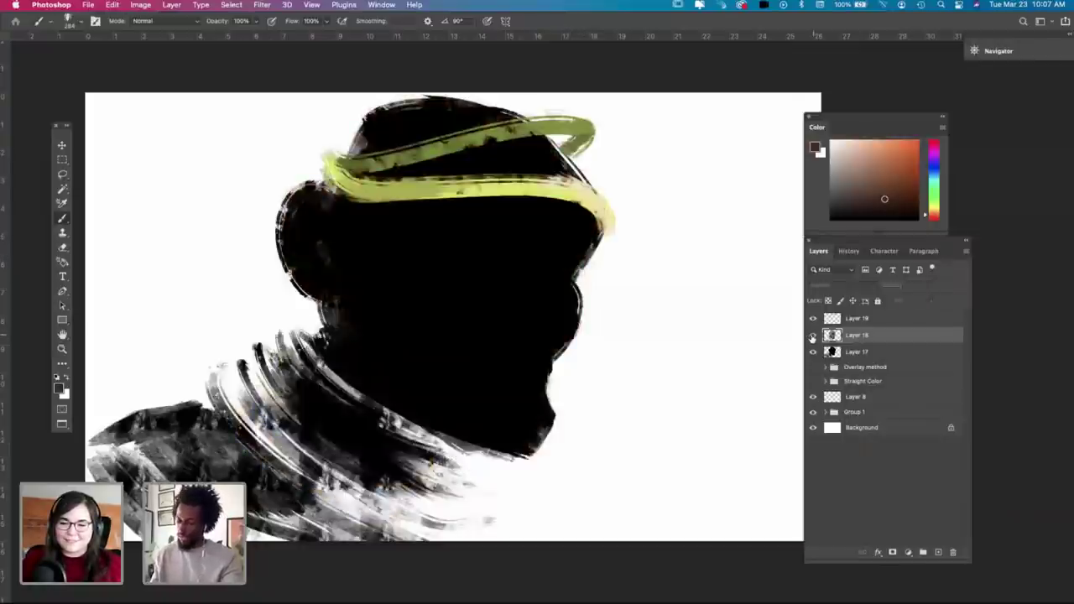
left_click(812, 336)
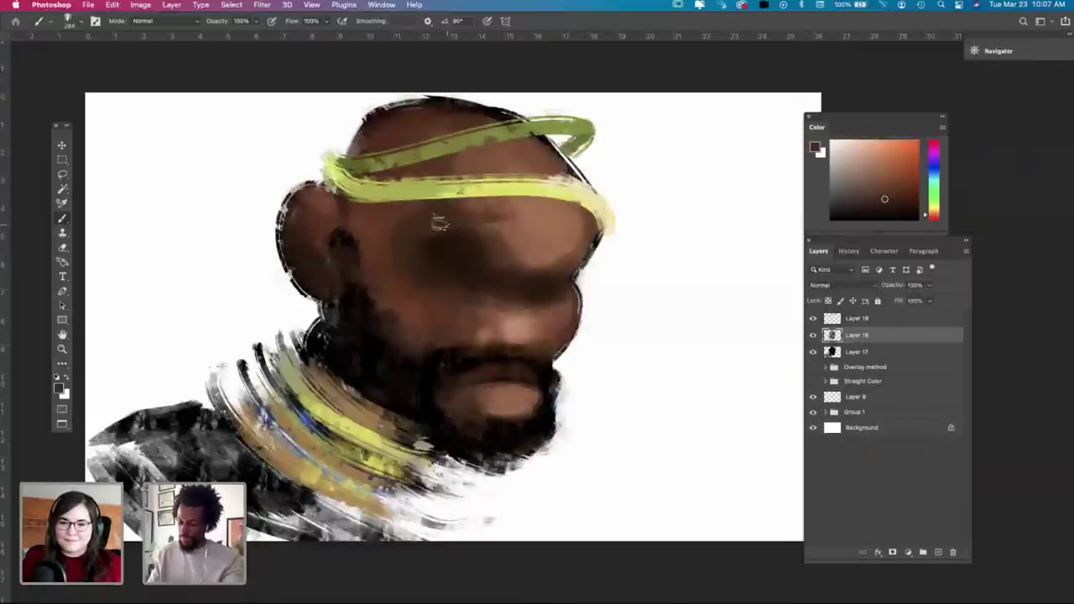
Step: Sample a darker brown from the eye socket and paint the far eyebrow near the face's edge
key("i")
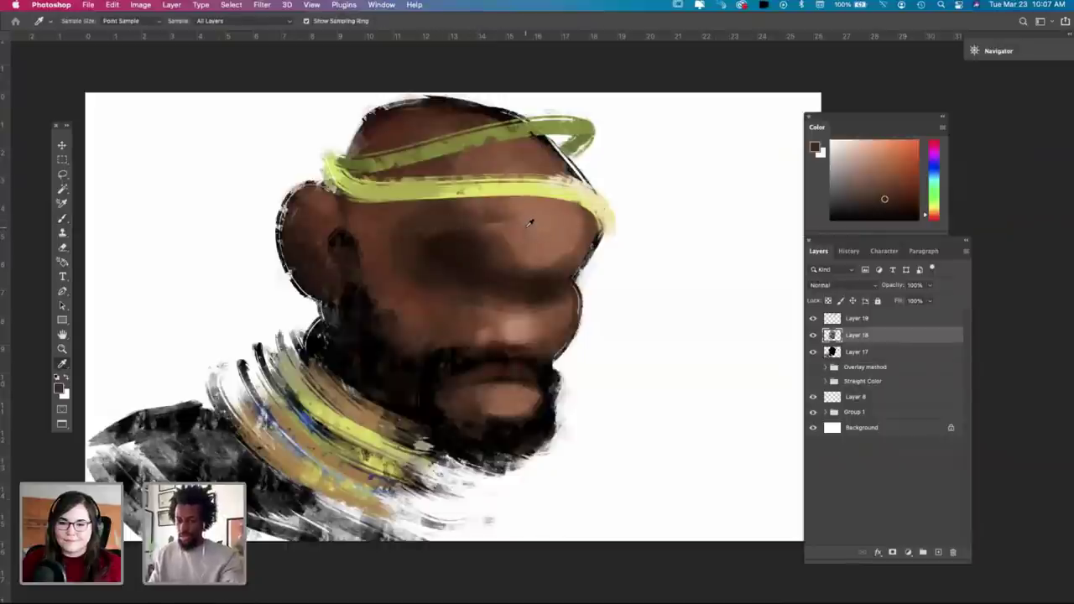
left_click(493, 265)
key("b")
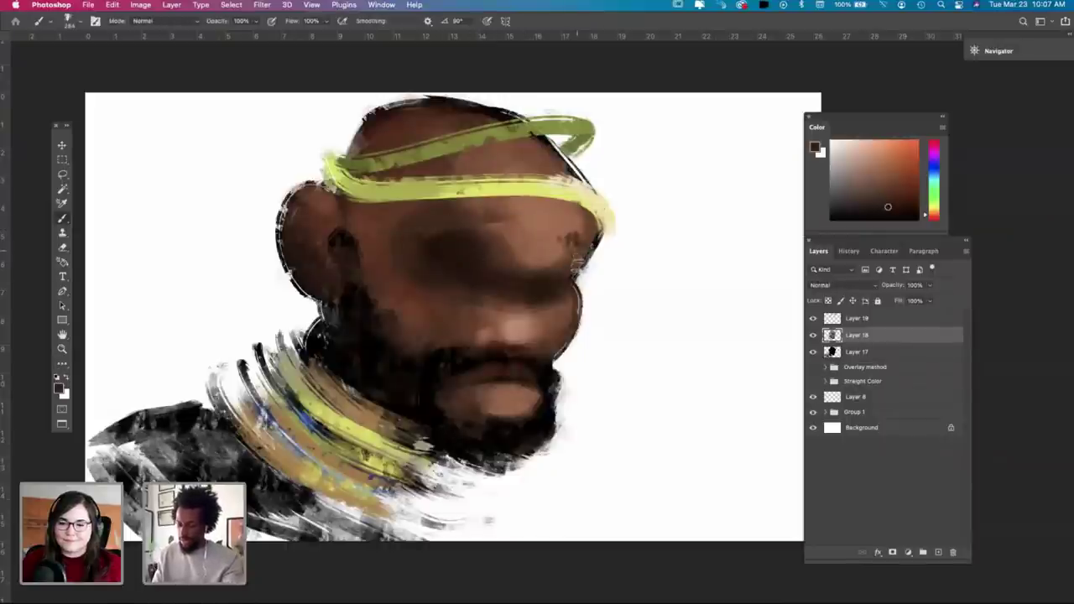
mouse_move(578, 245)
left_mouse_down()
mouse_move(562, 238)
mouse_move(570, 249)
left_mouse_up()
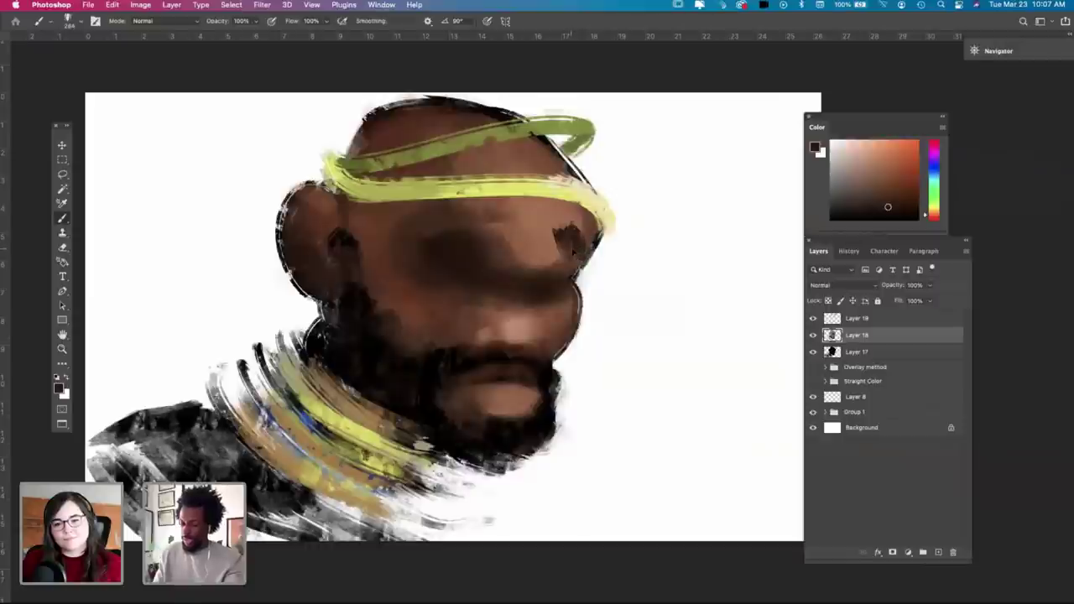
Step: Paint the near eyebrow as a dark arc just below the headband, undoing the first attempt and repainting it higher
left_click_drag(421, 226, 531, 217)
key("super+z")
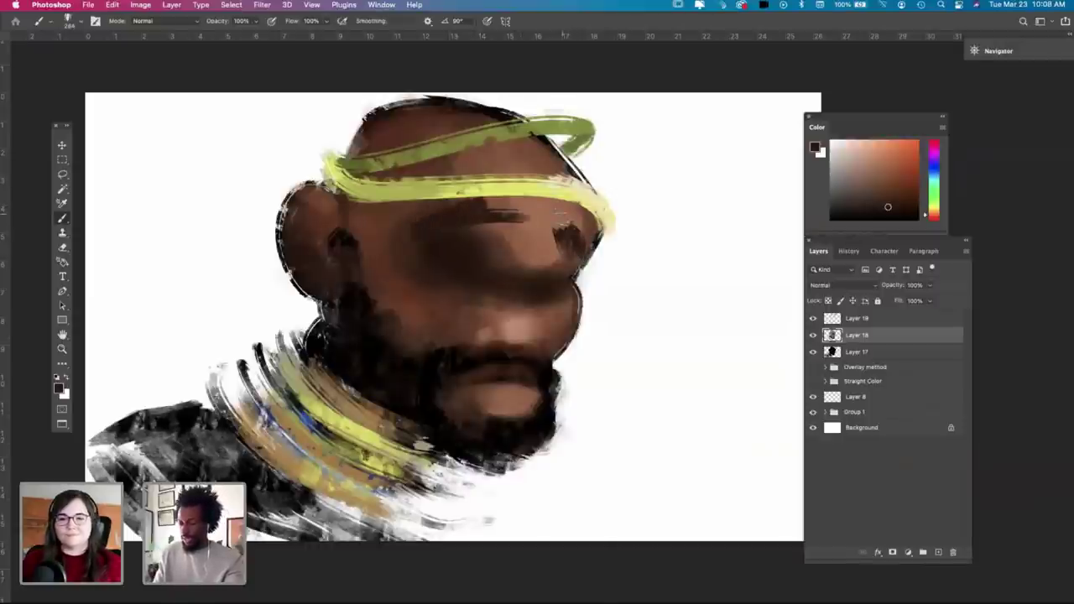
key("super+z")
left_click_drag(429, 215, 509, 203)
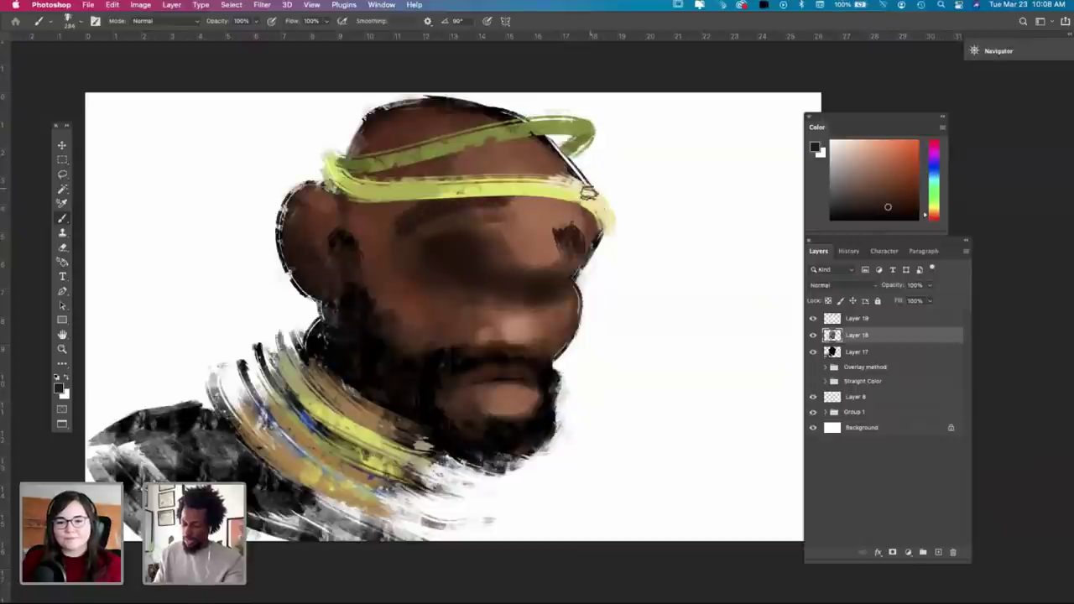
Step: Try dark strokes from the far eyebrow toward the nose bridge and across the brow, undoing them
mouse_move(572, 240)
left_mouse_down()
mouse_move(579, 267)
mouse_move(536, 265)
left_mouse_up()
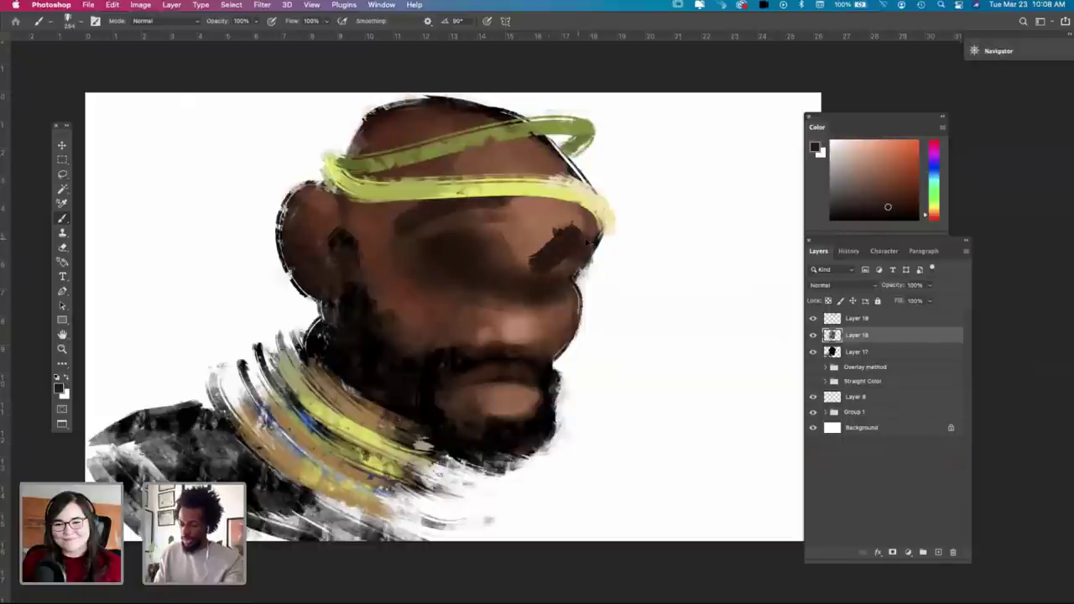
key("super+z")
mouse_move(449, 221)
left_mouse_down()
mouse_move(556, 249)
mouse_move(524, 237)
left_mouse_up()
key("super+z")
key("super+z")
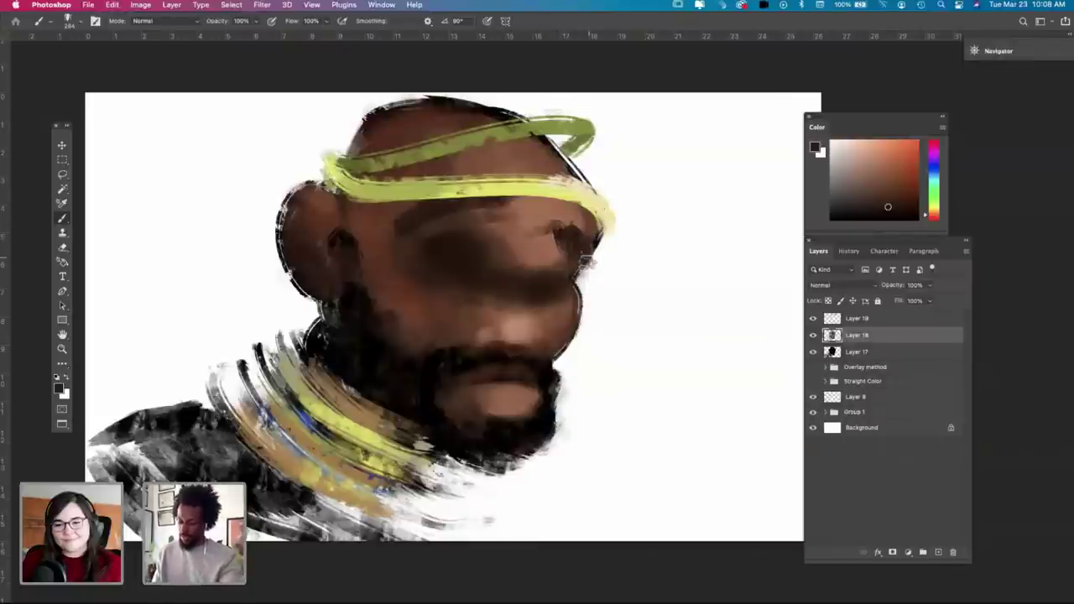
key("super+z")
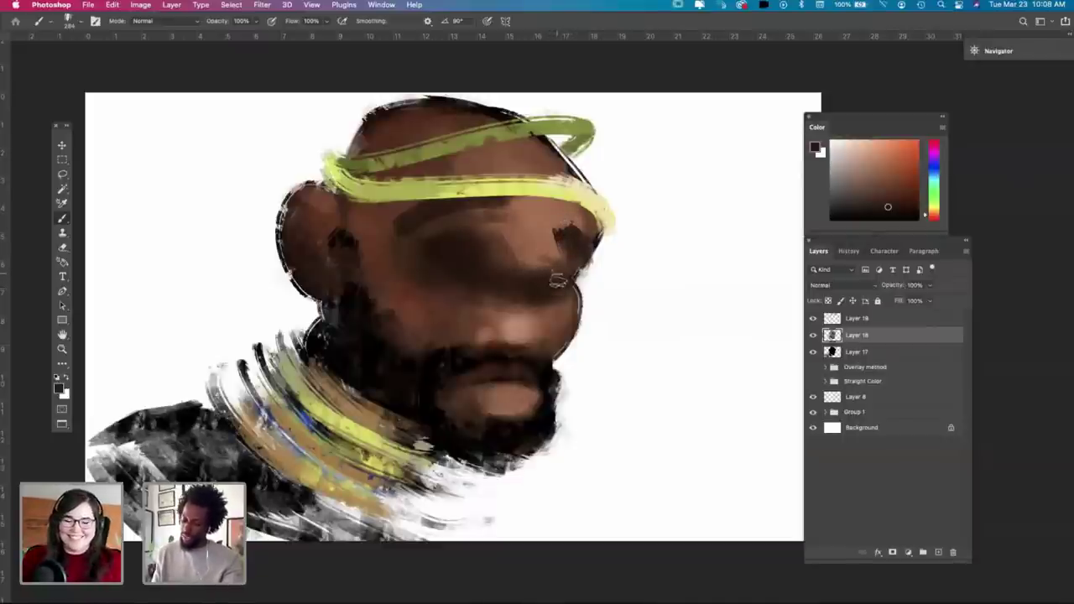
Step: Pick a light gray, create a new layer above Layer 18, and paint the white of the near eye
left_click(843, 159)
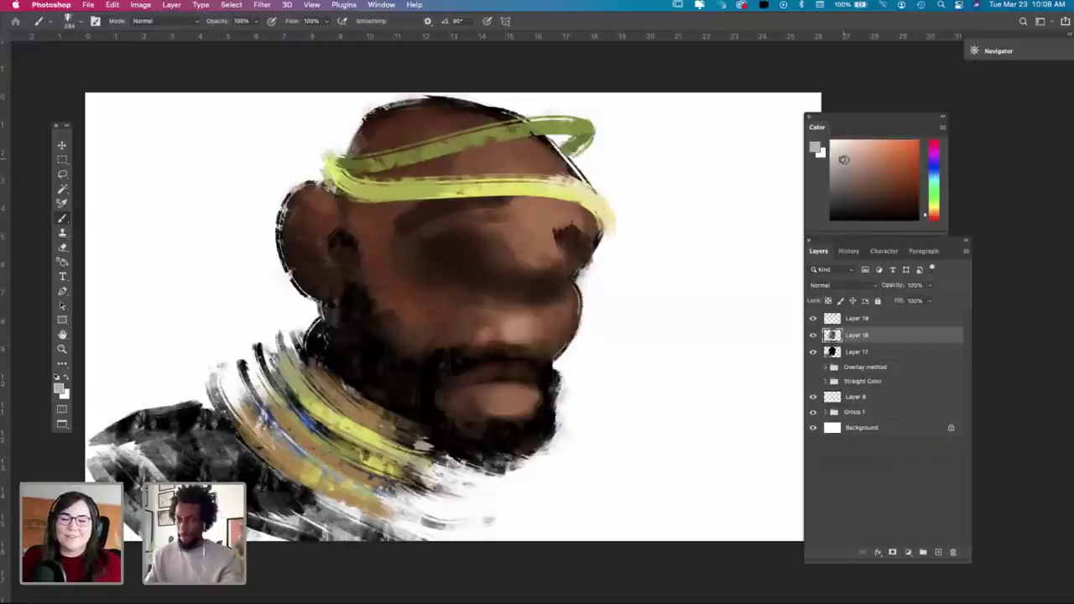
left_click(939, 554)
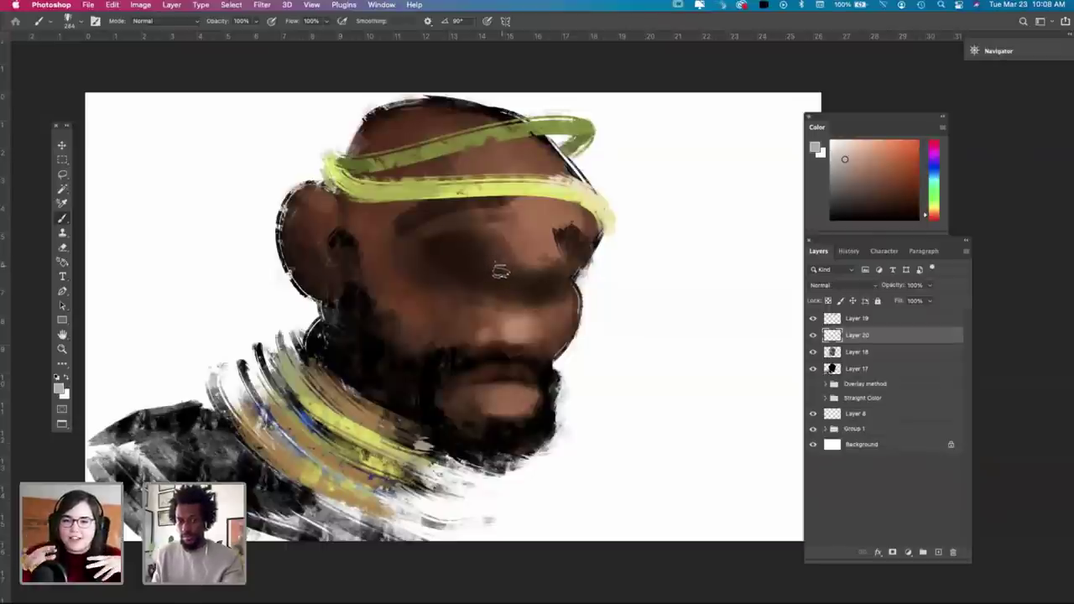
mouse_move(437, 272)
left_mouse_down()
mouse_move(464, 275)
mouse_move(438, 262)
left_mouse_up()
key("super+z")
Step: Reduce the brush to 76 px, paint the white of the far eye, and refine the near eye's white
right_click(569, 286)
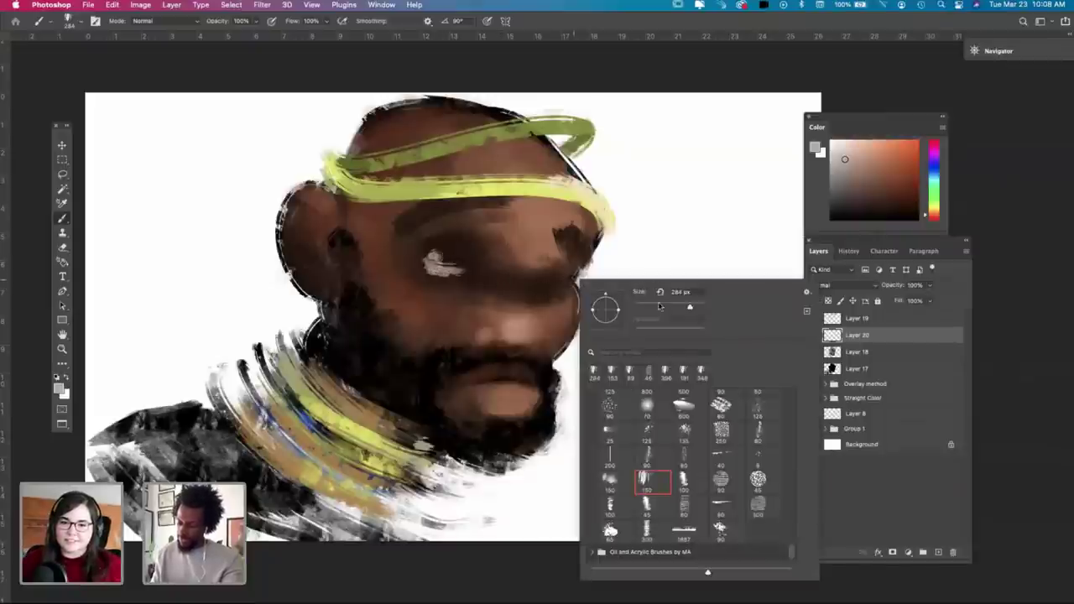
left_click(659, 306)
left_click(550, 288)
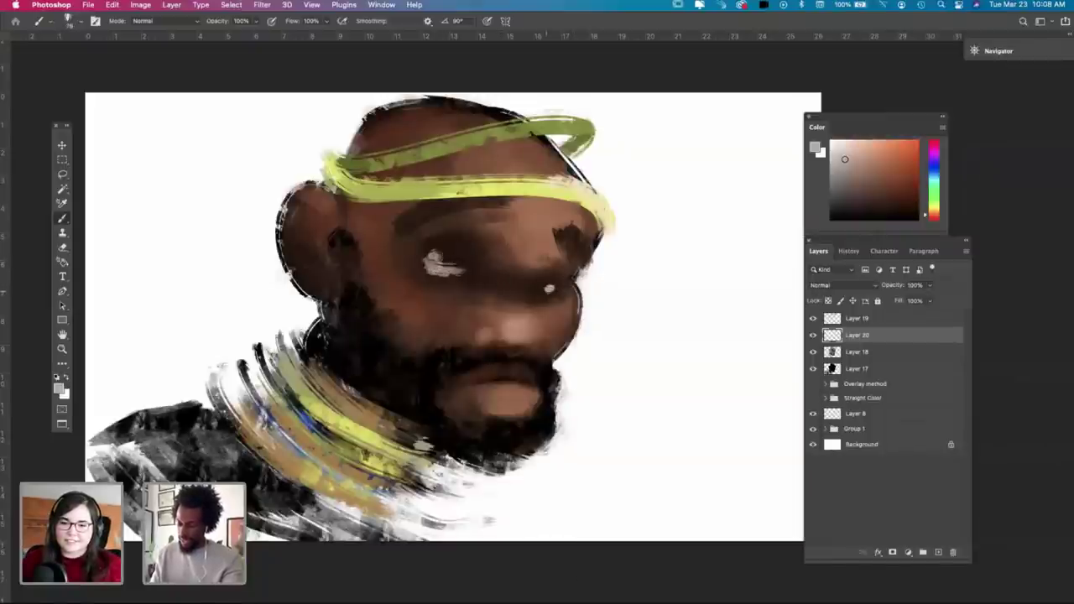
left_click_drag(540, 291, 548, 289)
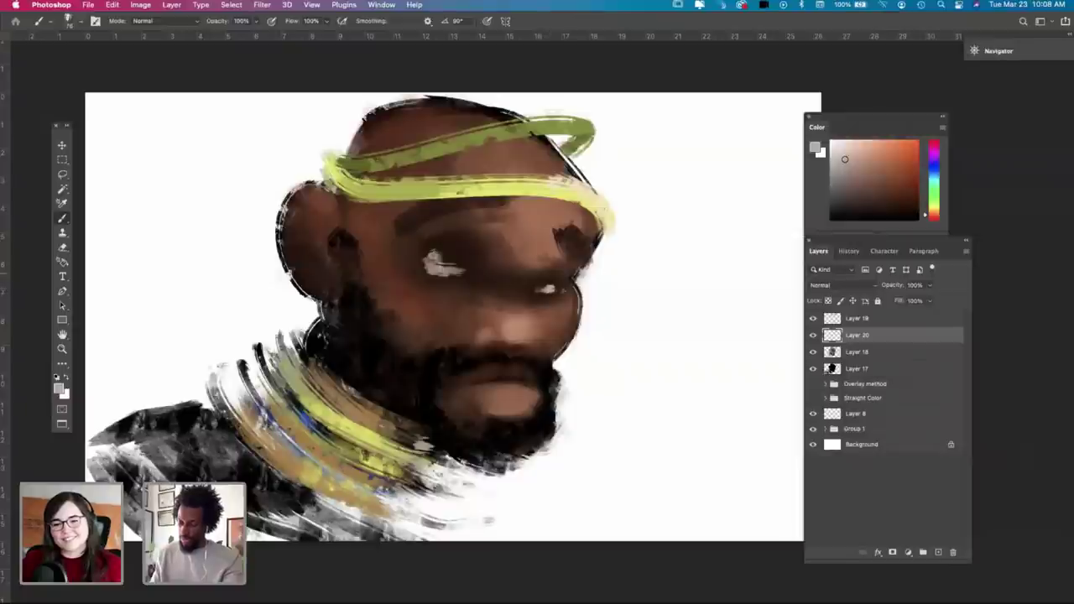
left_click_drag(436, 264, 438, 267)
key("e")
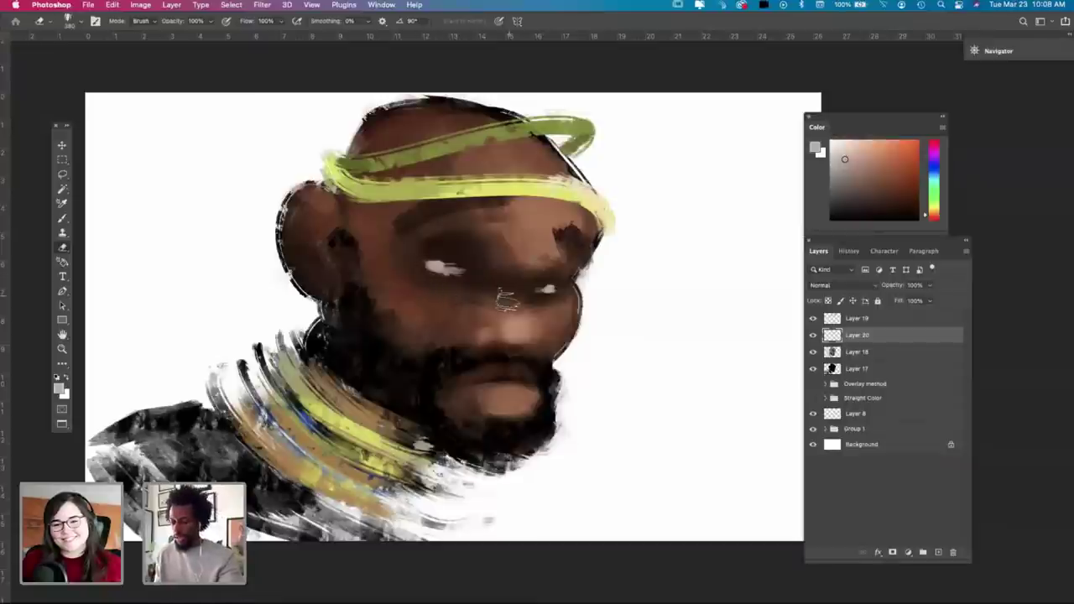
Step: Reset the foreground color to black and dab a pupil in the near eye with a larger brush, undoing unwanted dabs
key("d")
key("b")
right_click(466, 253)
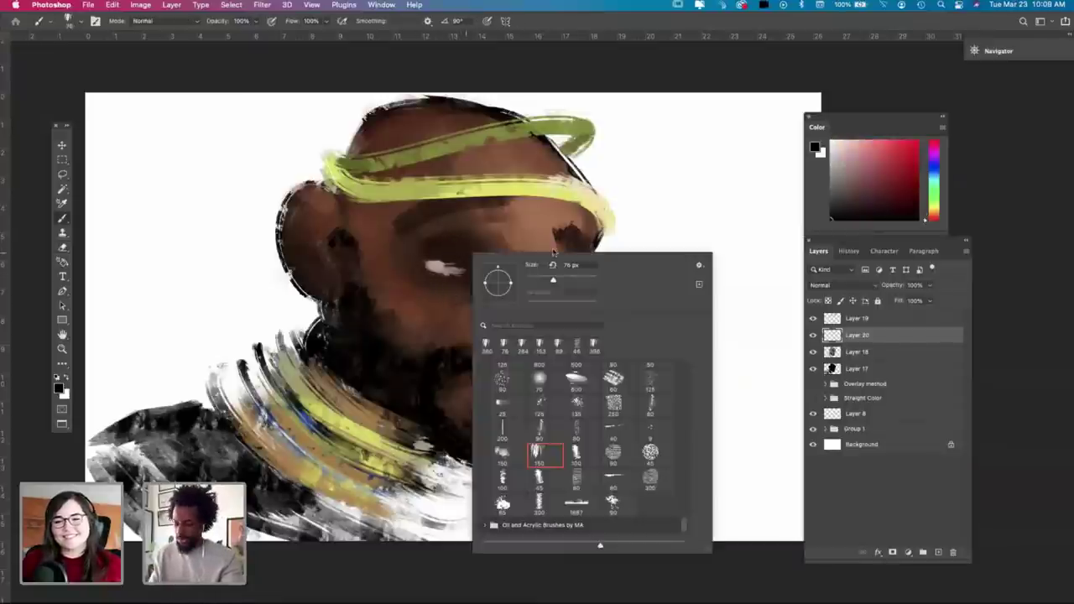
left_click(582, 282)
left_click(460, 275)
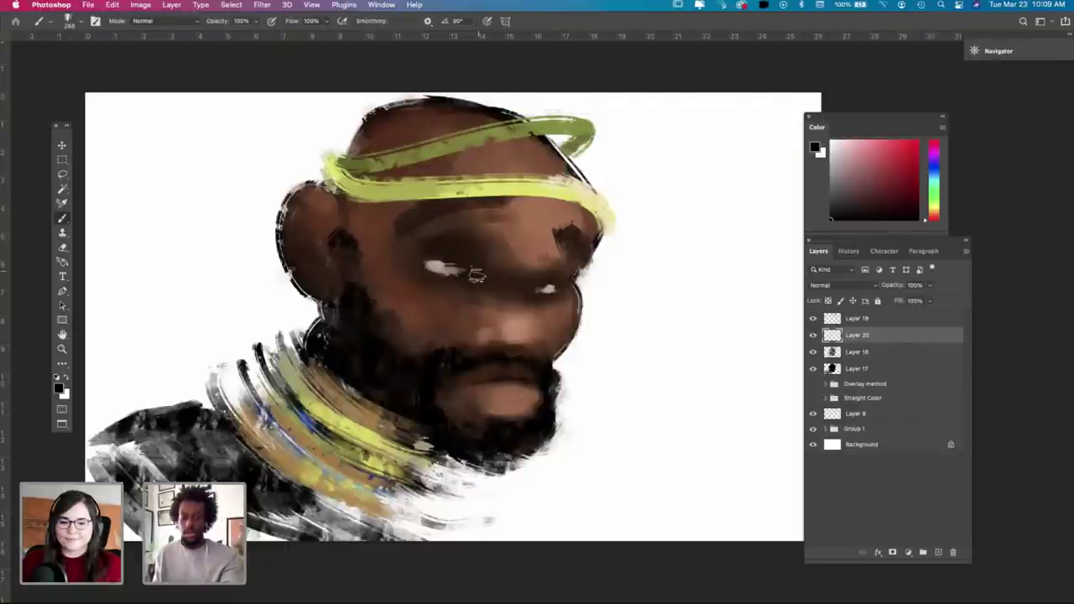
left_click_drag(463, 270, 465, 275)
key("super+z")
key("super+z")
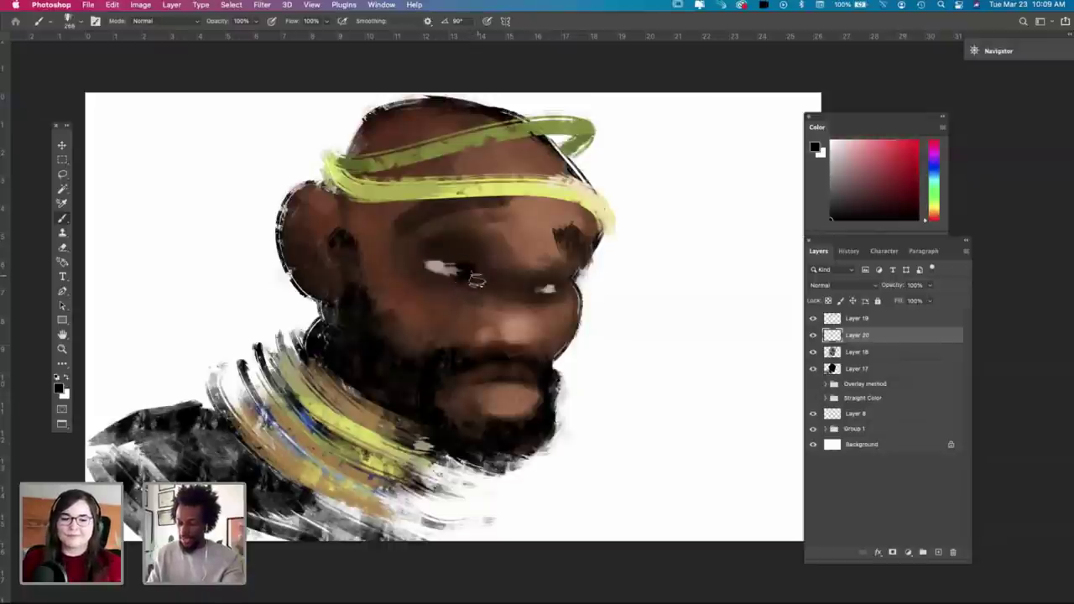
Step: Reduce the brush to 172 px and paint black pupils in the near and far eyes
right_click(514, 285)
left_click_drag(627, 309, 621, 310)
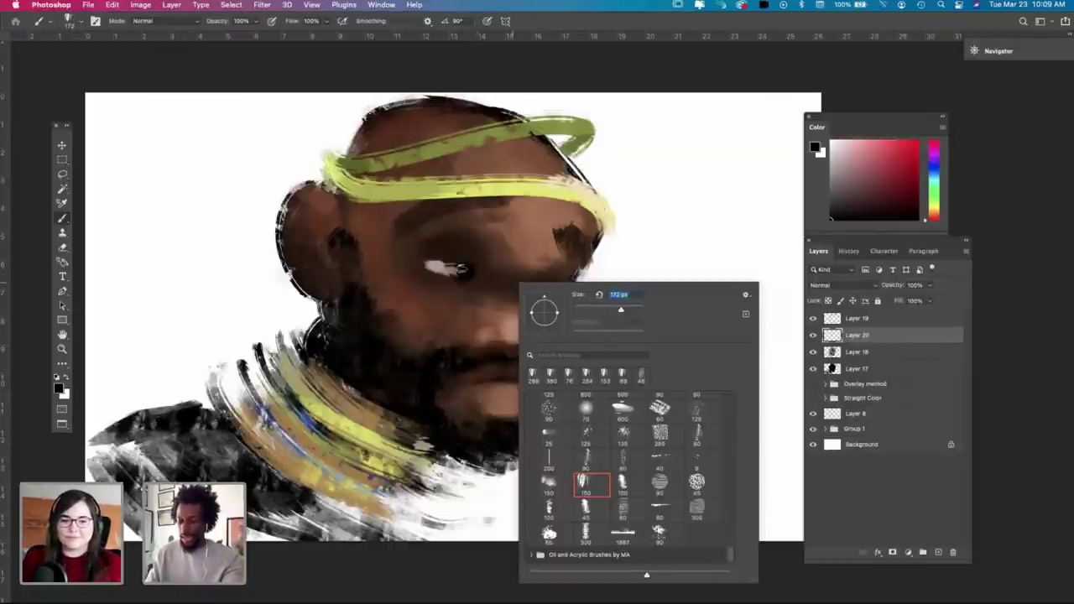
left_click(463, 269)
left_click_drag(462, 273, 456, 269)
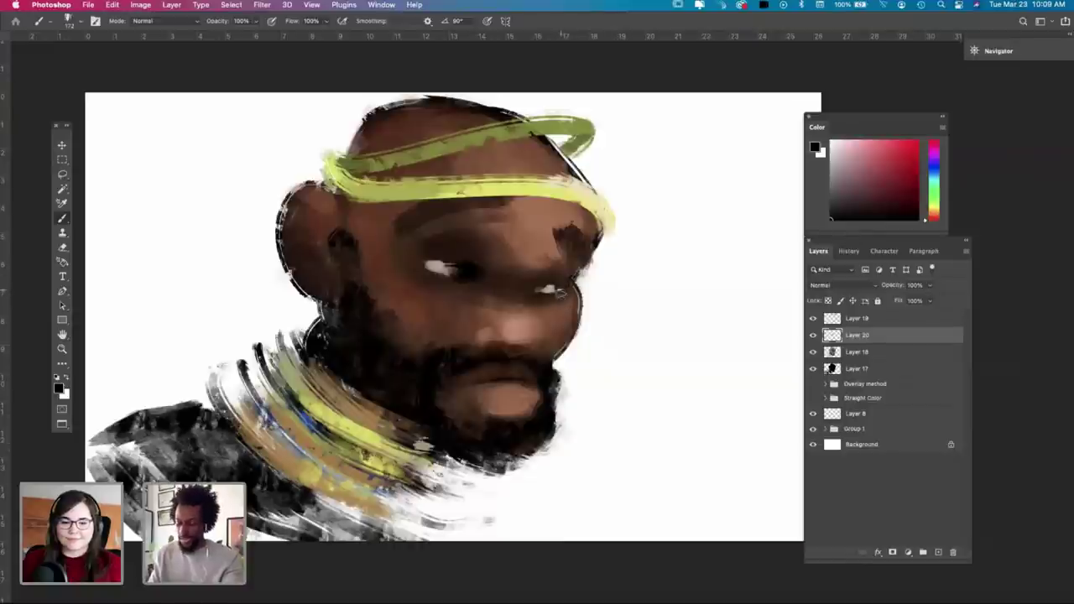
left_click_drag(555, 288, 557, 289)
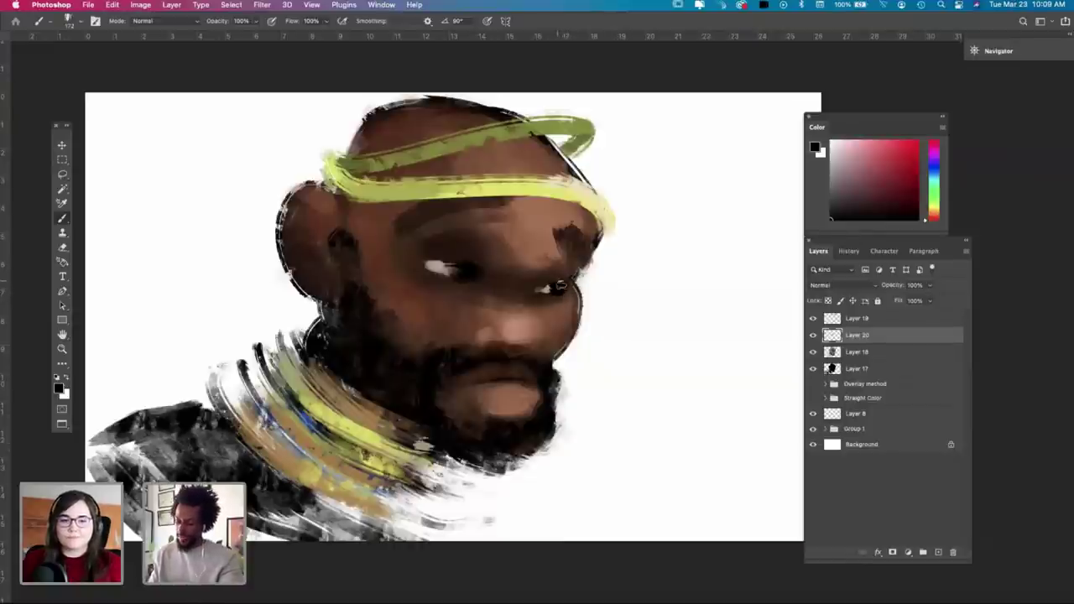
Step: Shrink the eraser, compare the eyes with Layer 20 hidden and shown, and trim the edges of the near eye's white
key("e")
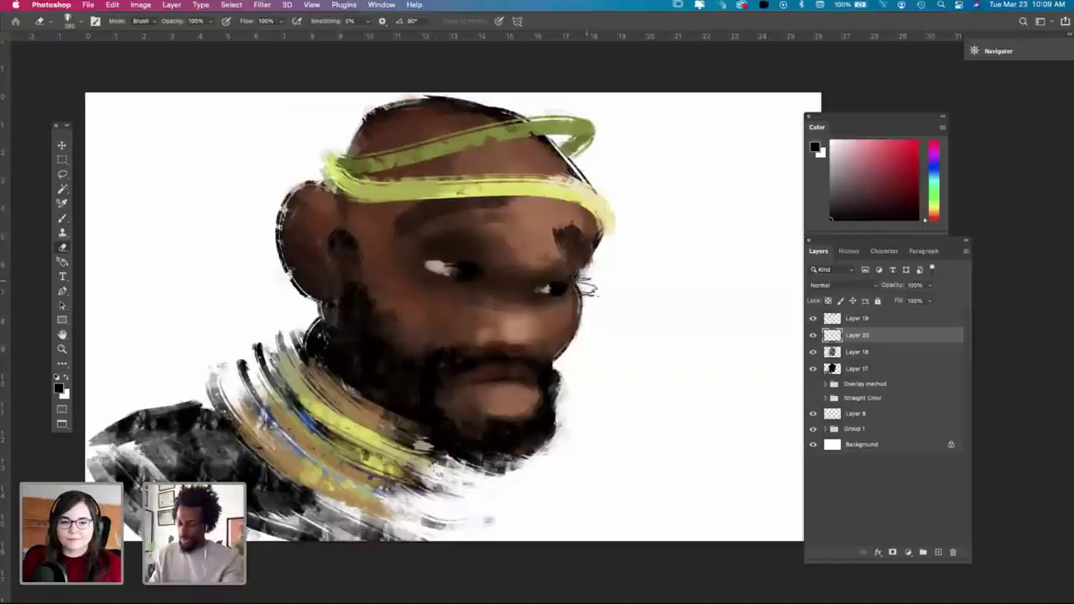
right_click(621, 260)
left_click(855, 339)
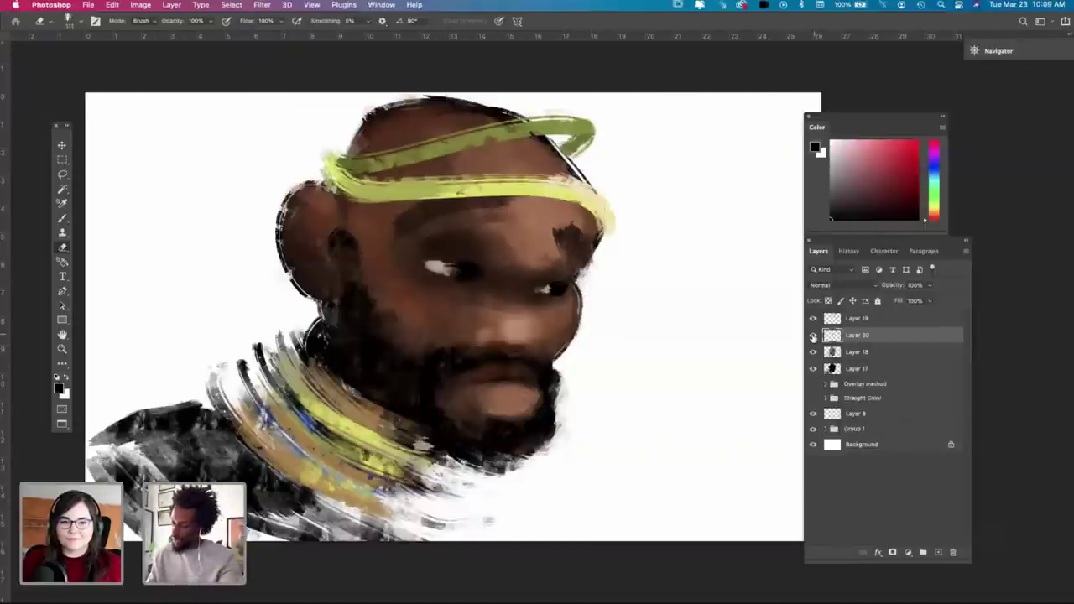
left_click(812, 336)
left_click(813, 336)
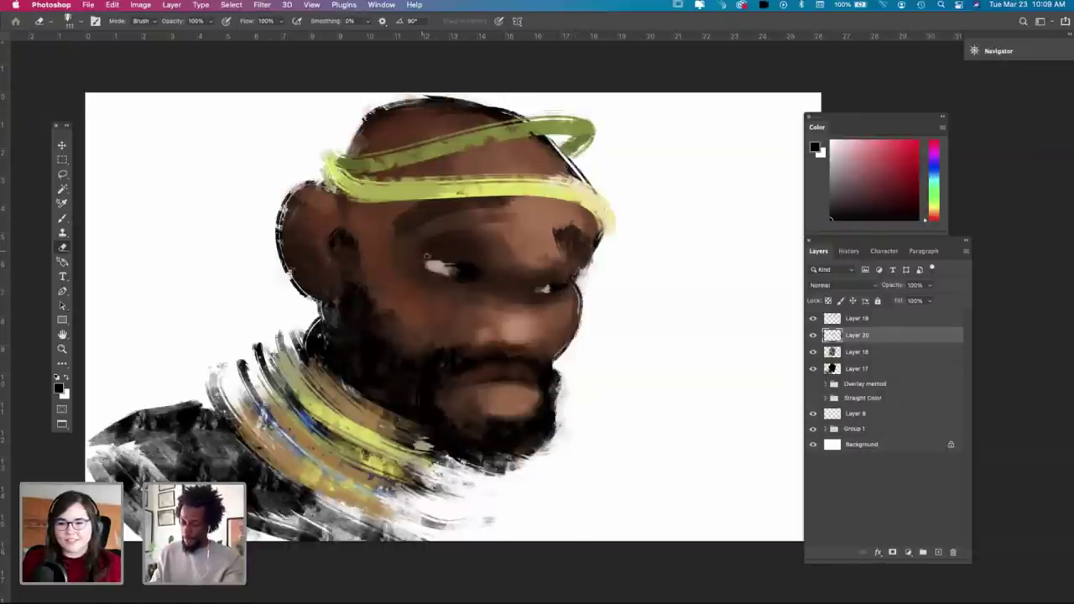
left_click_drag(422, 271, 425, 268)
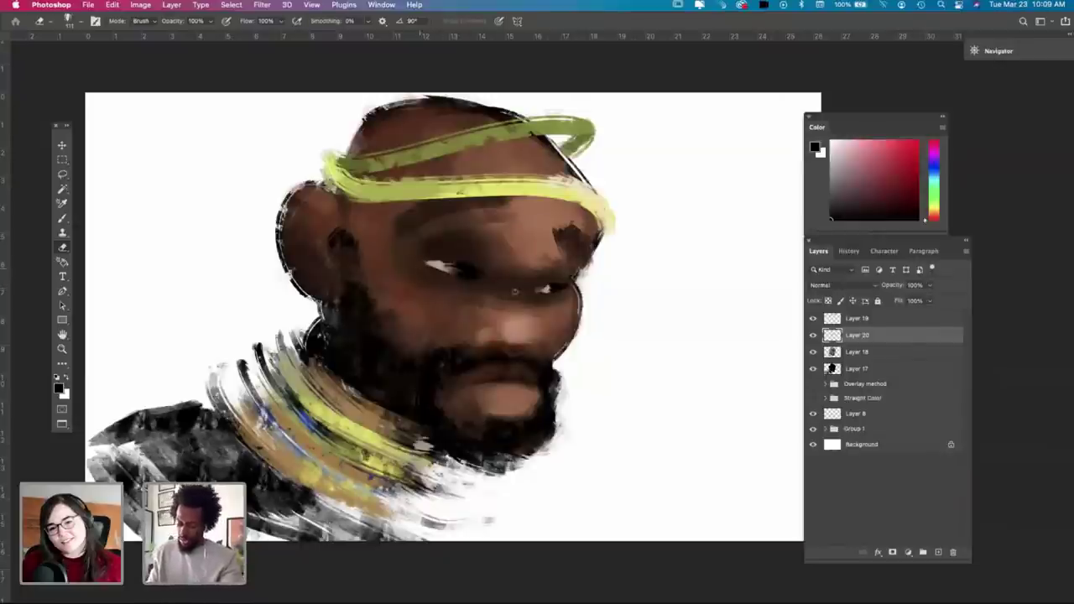
Step: Sample the brown of the forehead, select Layer 18, and paint the bridge of the nose with the brush enlarged to 252 px
key("x")
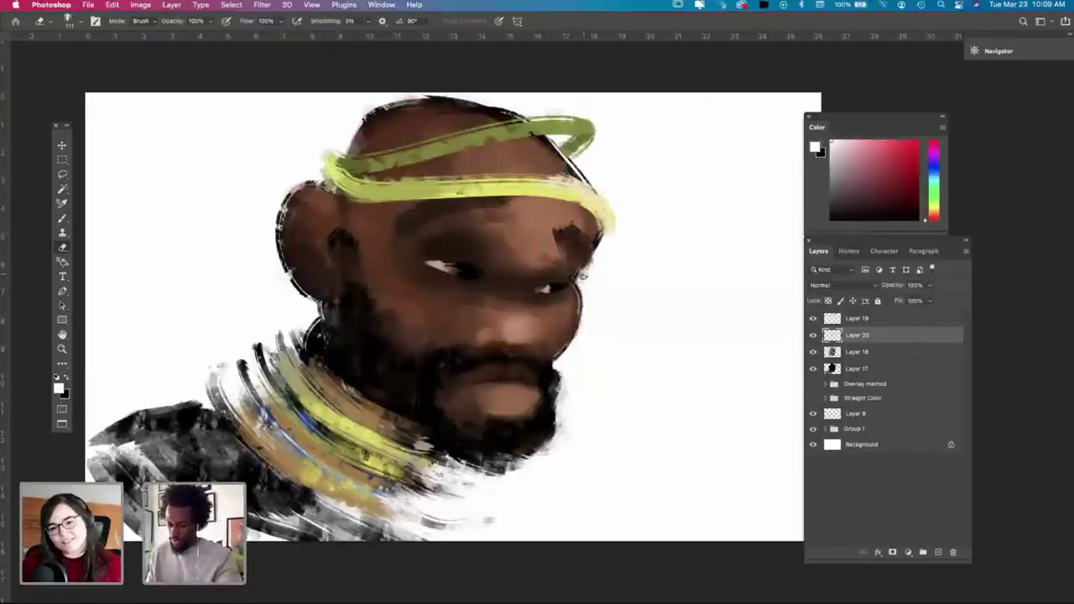
key("b")
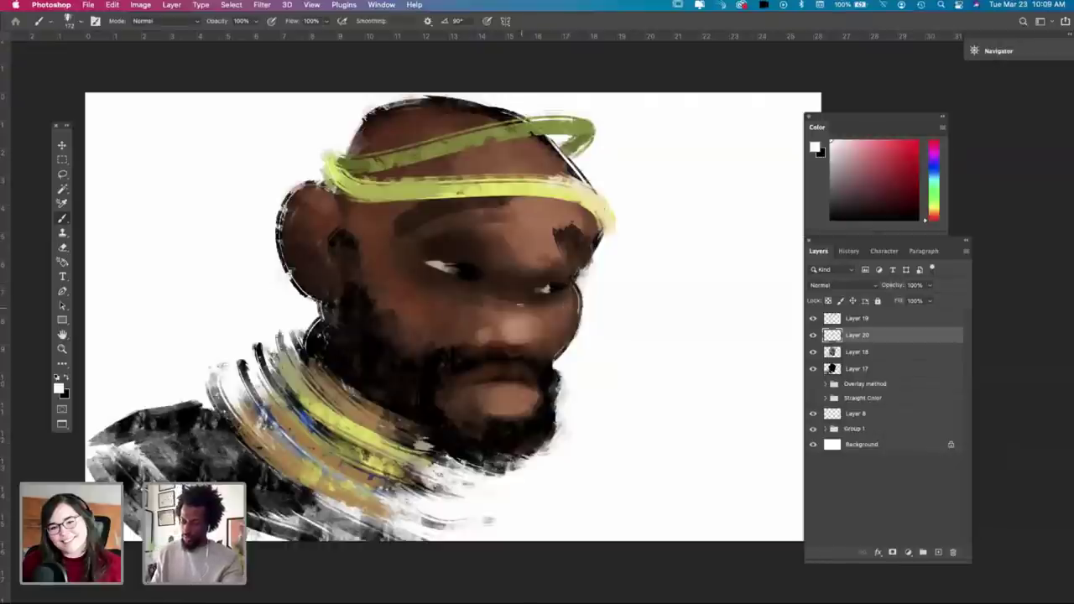
key("i")
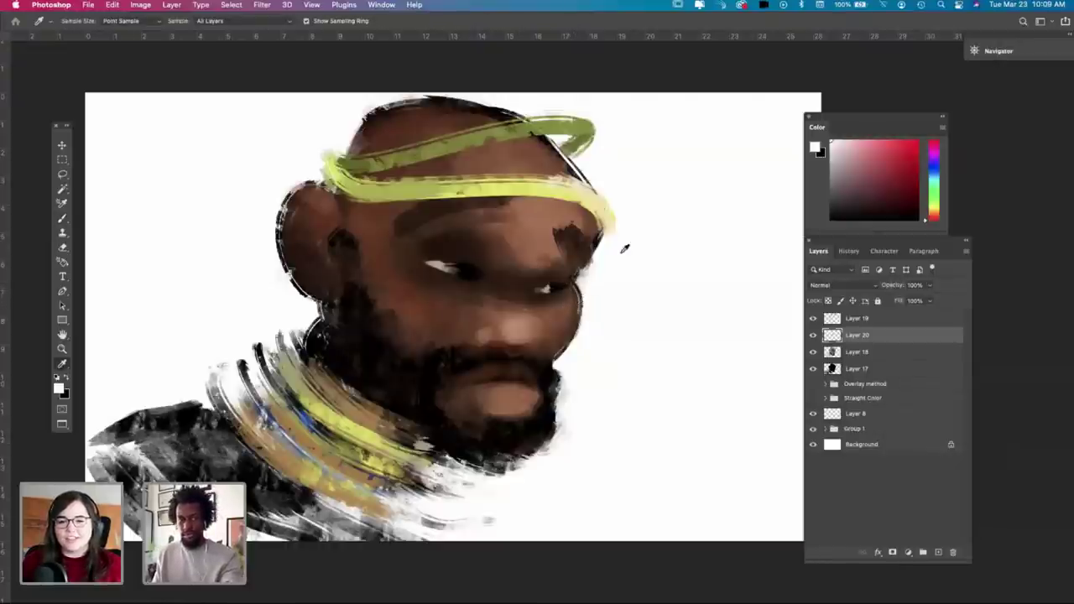
left_click(544, 229)
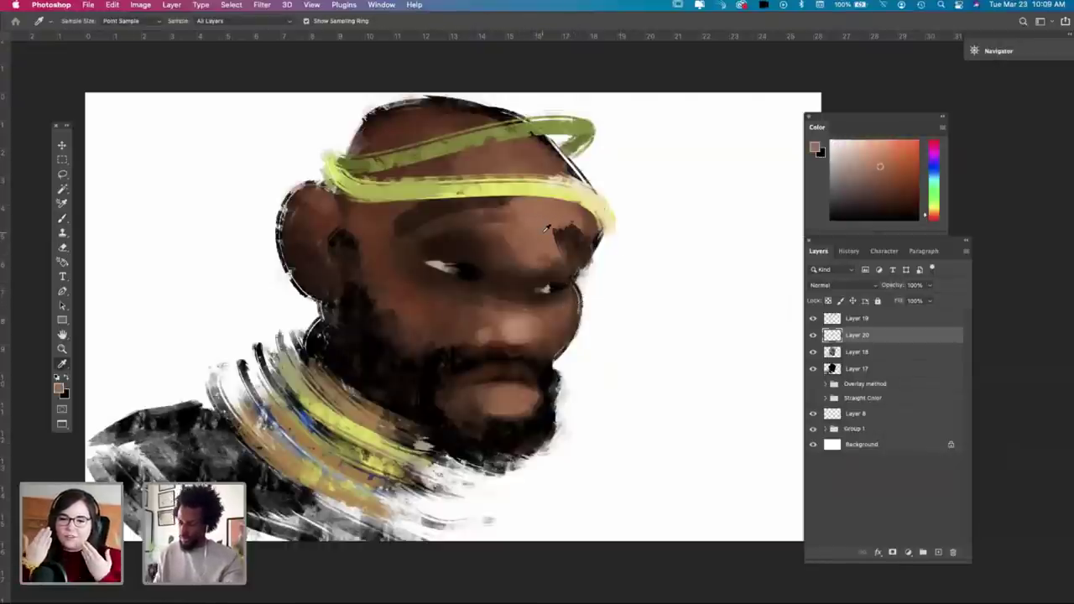
left_click(862, 354)
key("b")
right_click(621, 356)
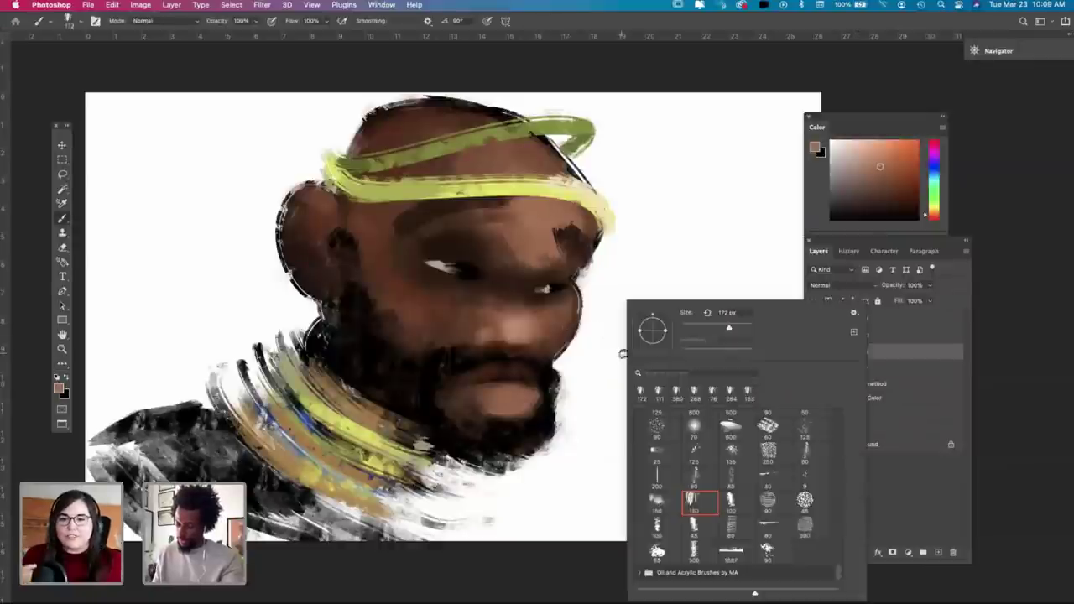
left_click(738, 328)
left_click(520, 308)
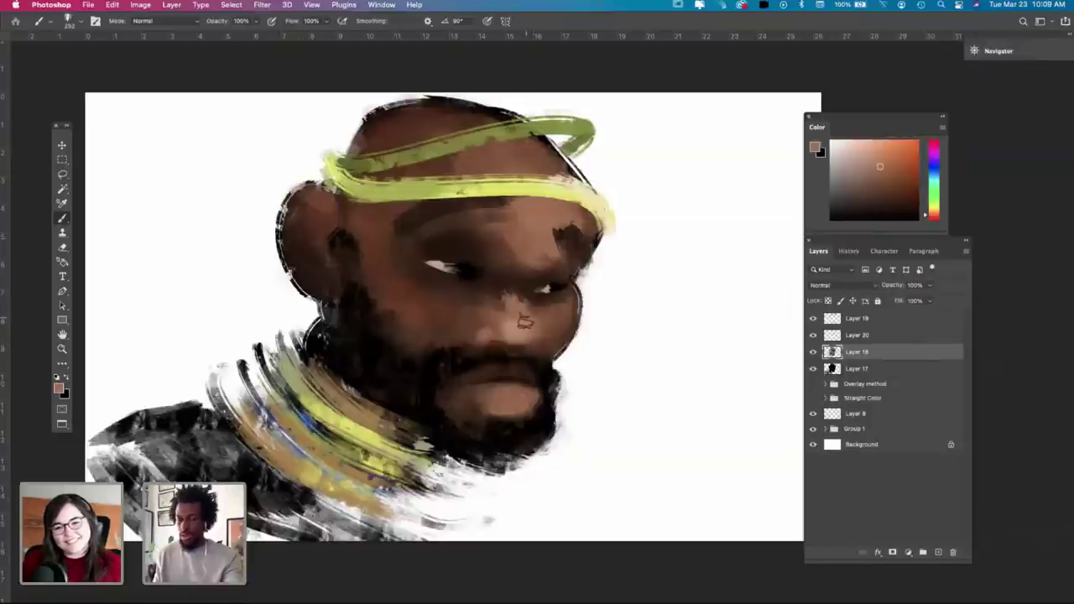
Step: Tone the upper nose with the Burn tool at 137 px, using the Midtones range and 44% exposure
key("o")
right_click(525, 322)
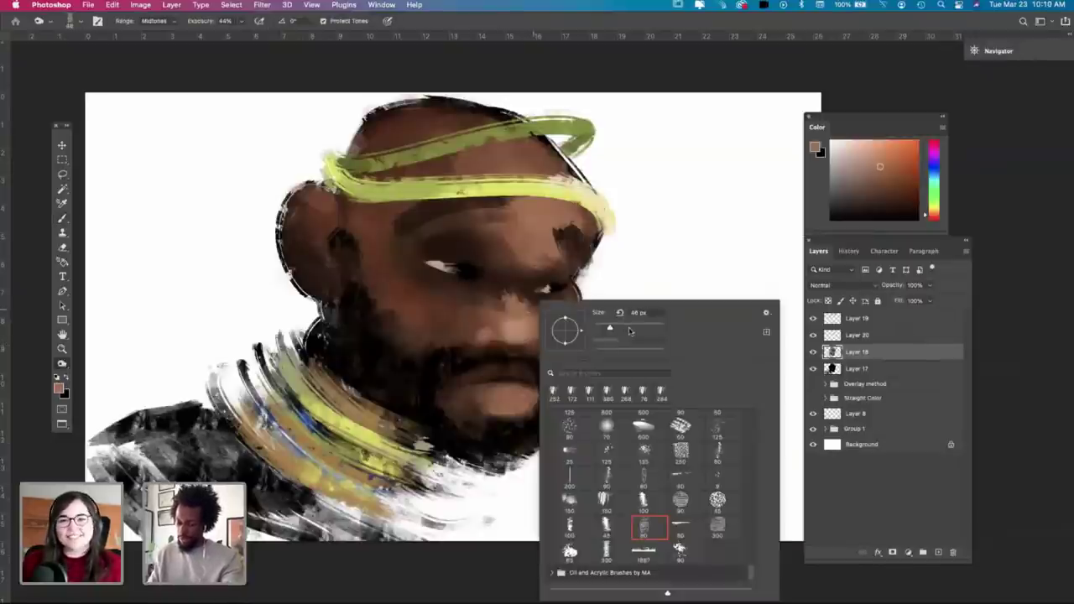
left_click(636, 328)
left_click(520, 301)
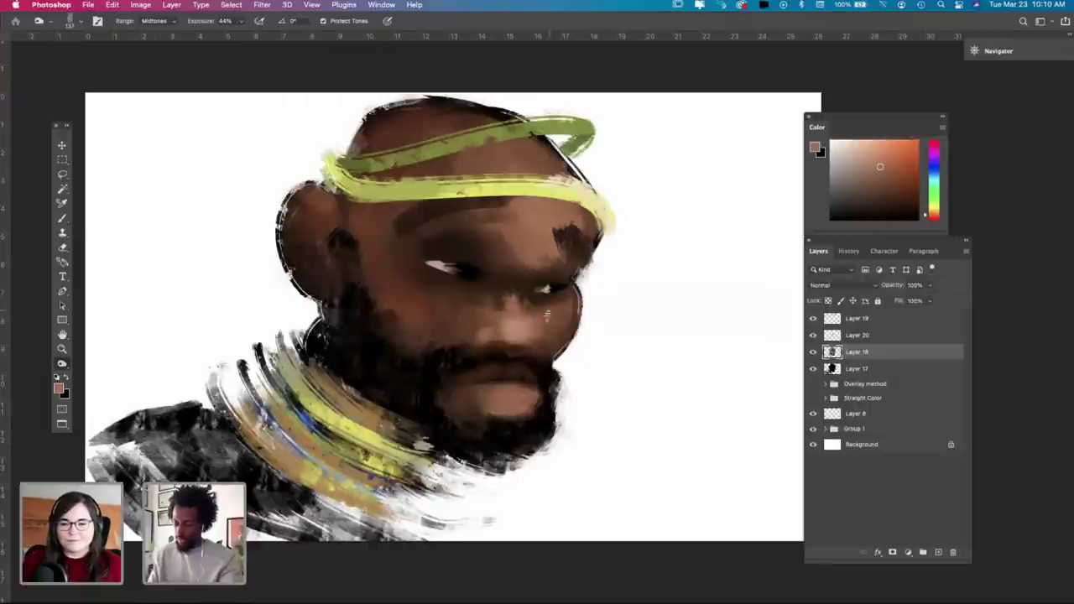
Step: Sample a lighter skin tone from the nose and brush a highlight up its bridge between the eyes
key("i")
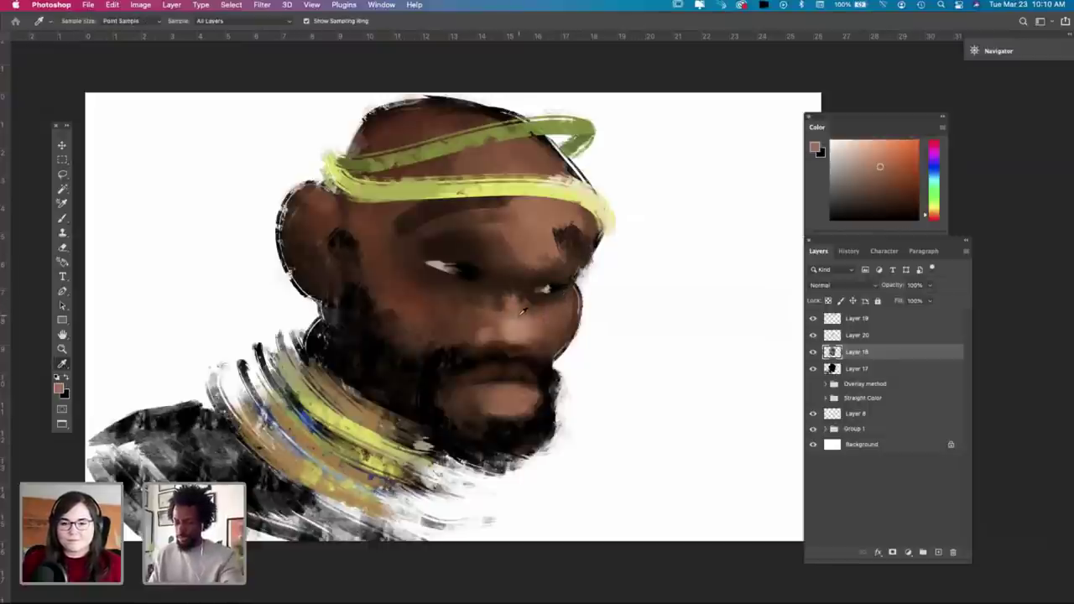
left_click(519, 316)
key("b")
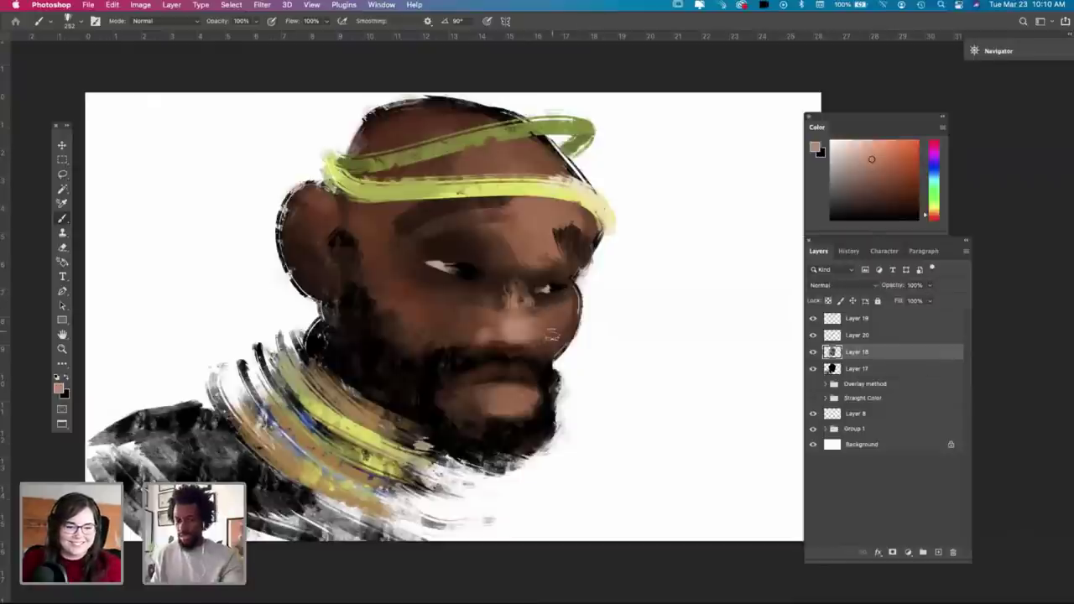
Step: Try to outline the nose with the Lasso tool and shift it with the Move tool
key("l")
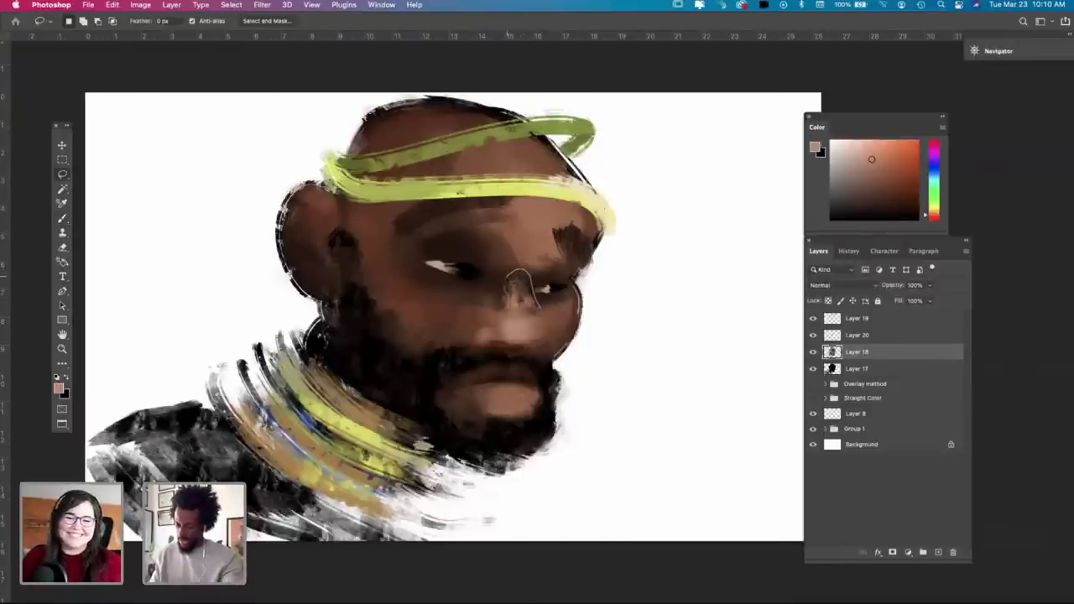
mouse_move(507, 277)
left_mouse_down()
mouse_move(475, 336)
mouse_move(522, 362)
mouse_move(546, 358)
mouse_move(533, 333)
left_mouse_up()
key("v")
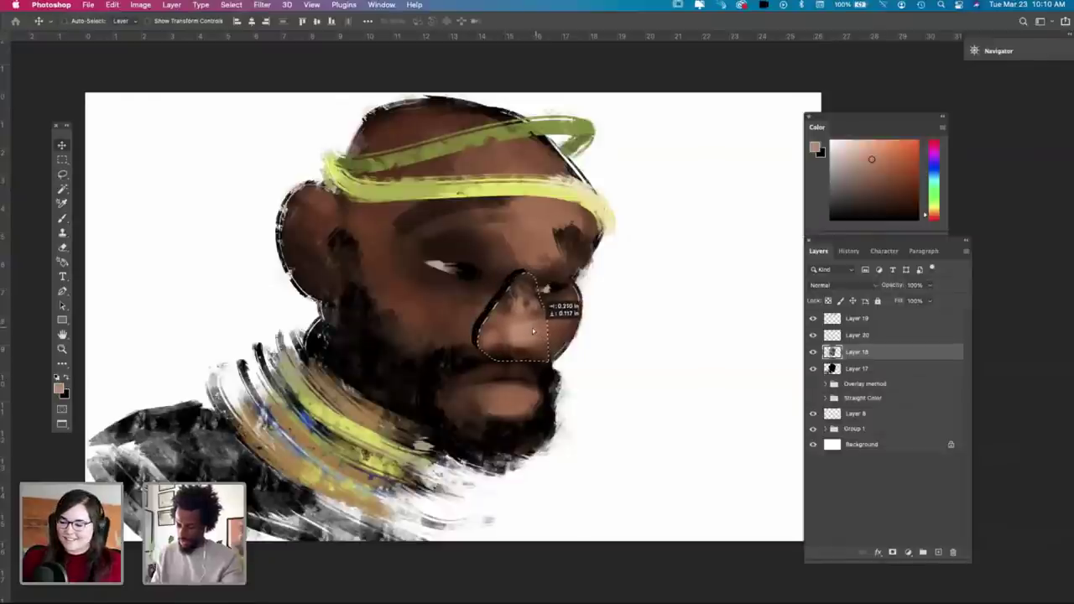
left_click_drag(548, 321, 530, 341)
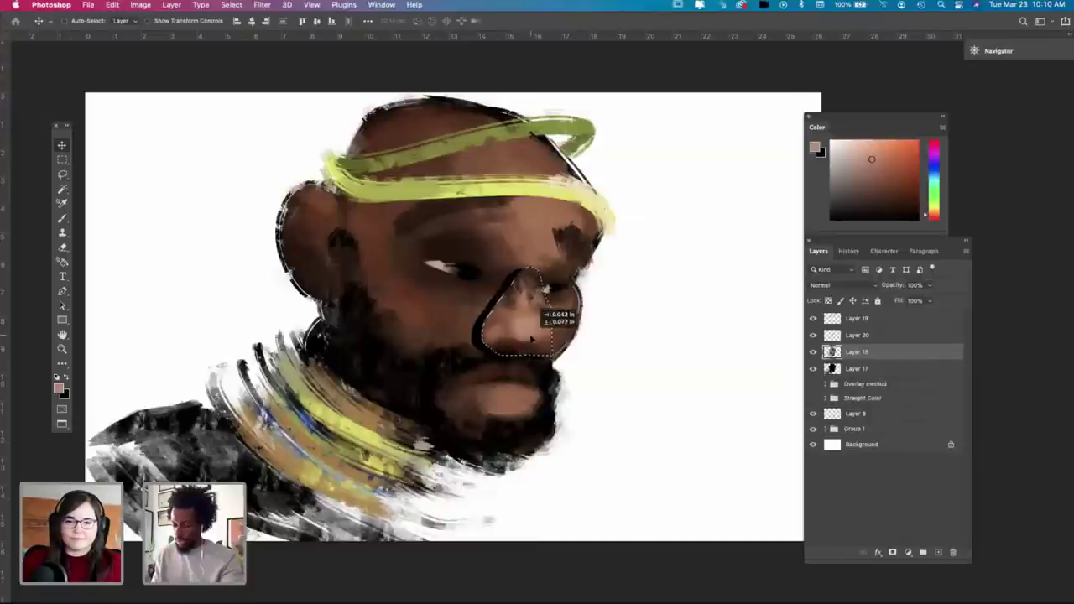
key("super+d")
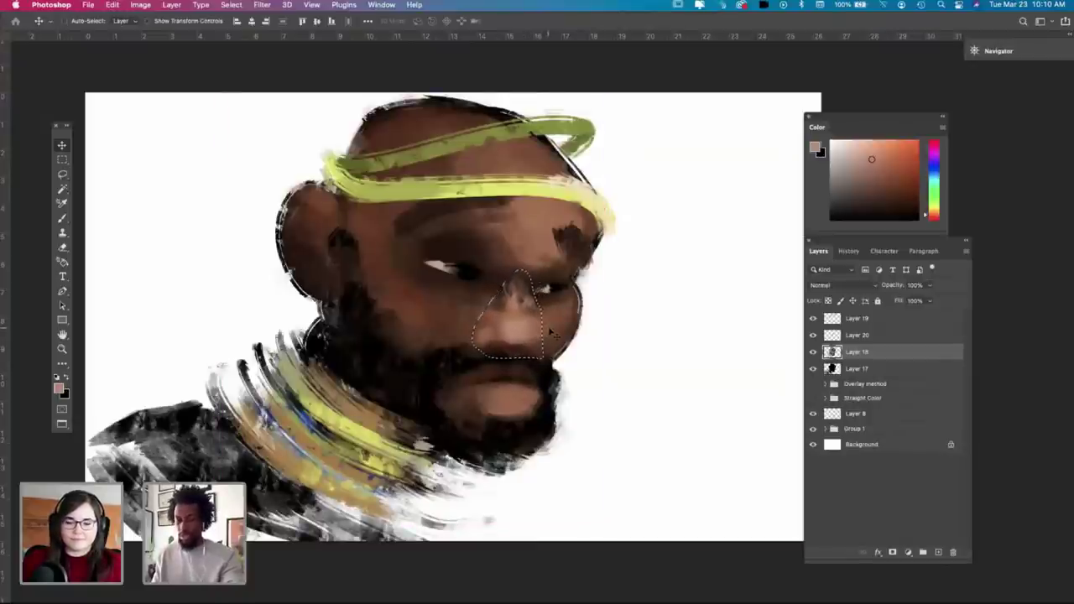
Step: Try nudging the selected nose toward the far cheek, undo the shift, and deselect
key("m")
left_click_drag(524, 336, 528, 339)
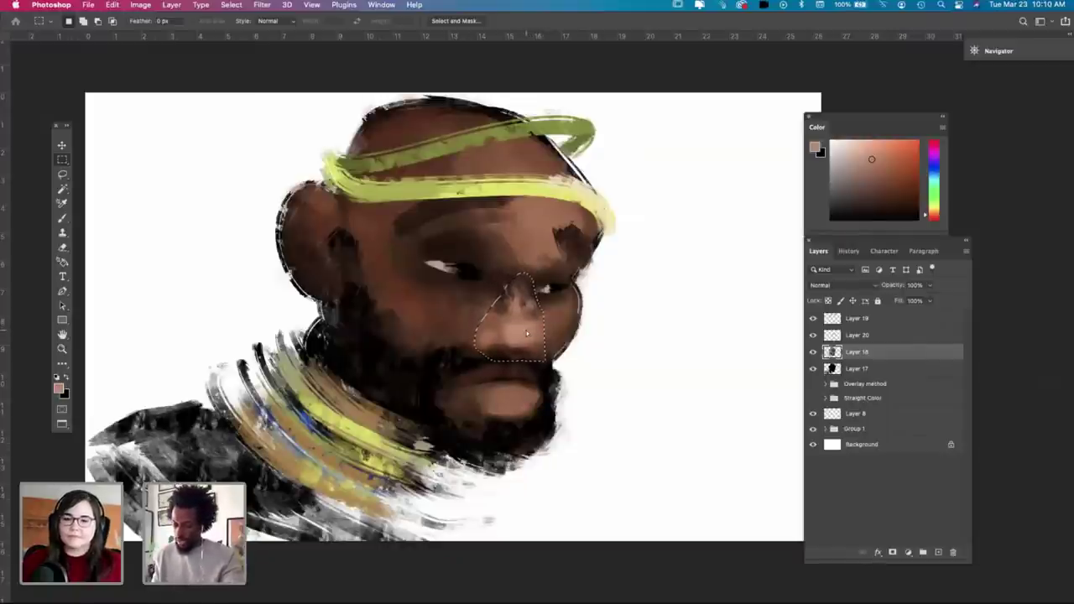
left_click_drag(528, 334, 538, 331)
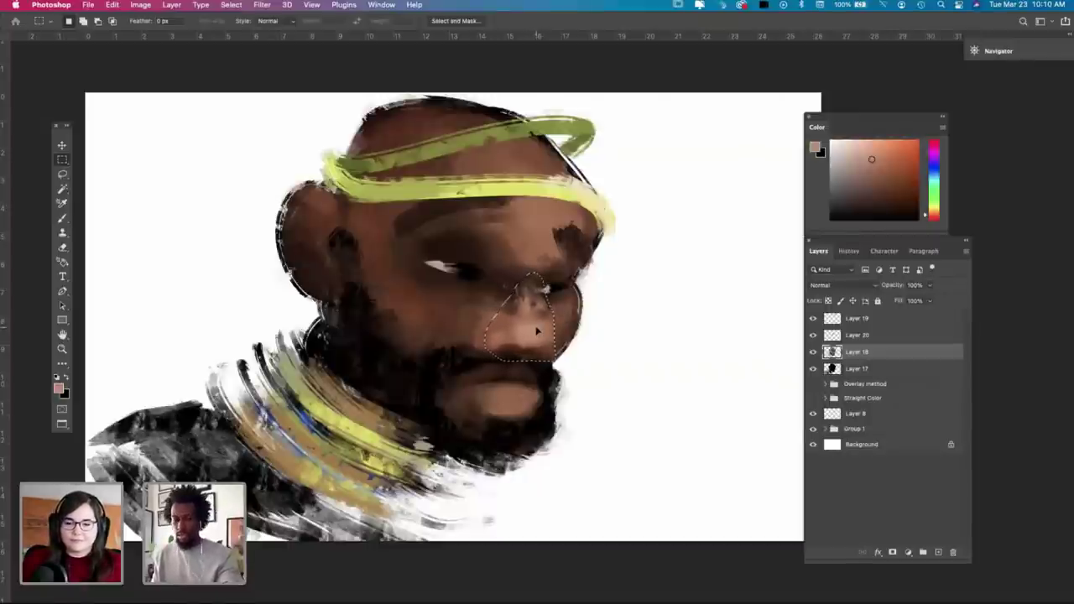
key("super+d")
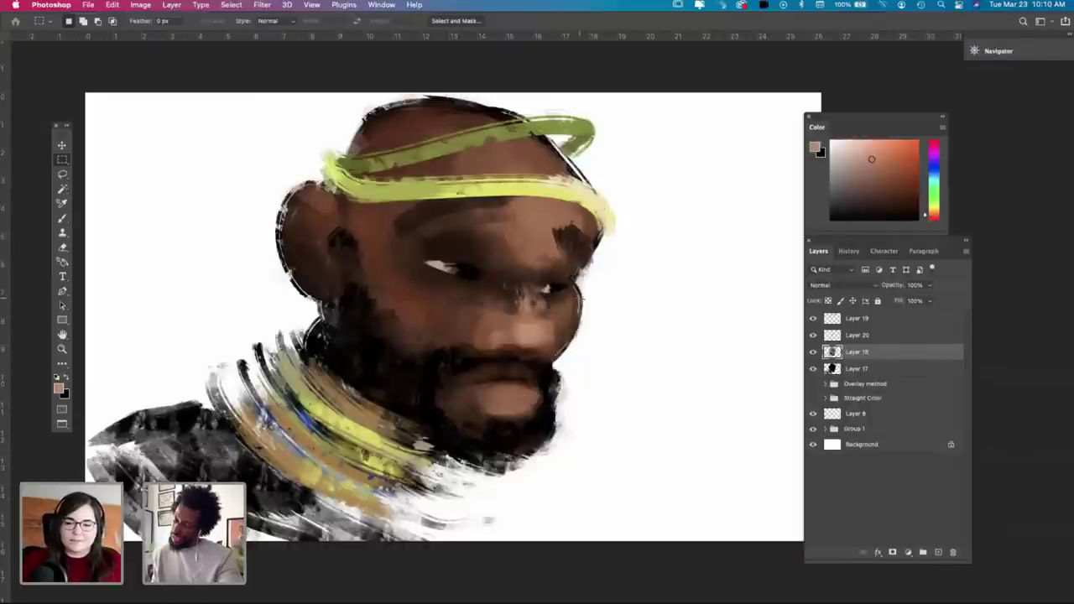
mouse_move(579, 303)
left_mouse_down()
mouse_move(515, 296)
mouse_move(579, 309)
left_mouse_up()
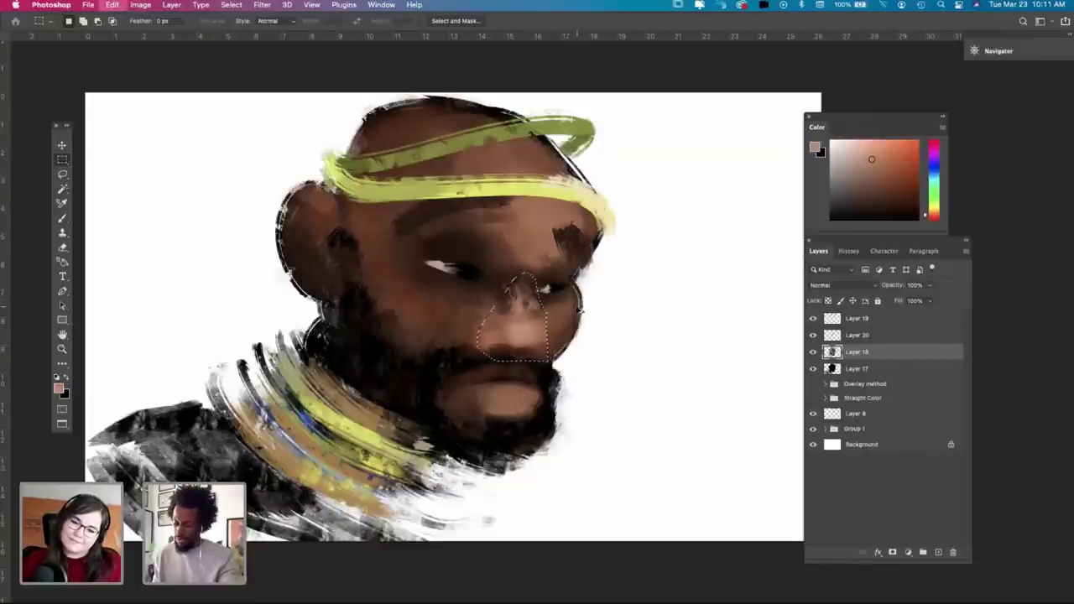
key("super+d")
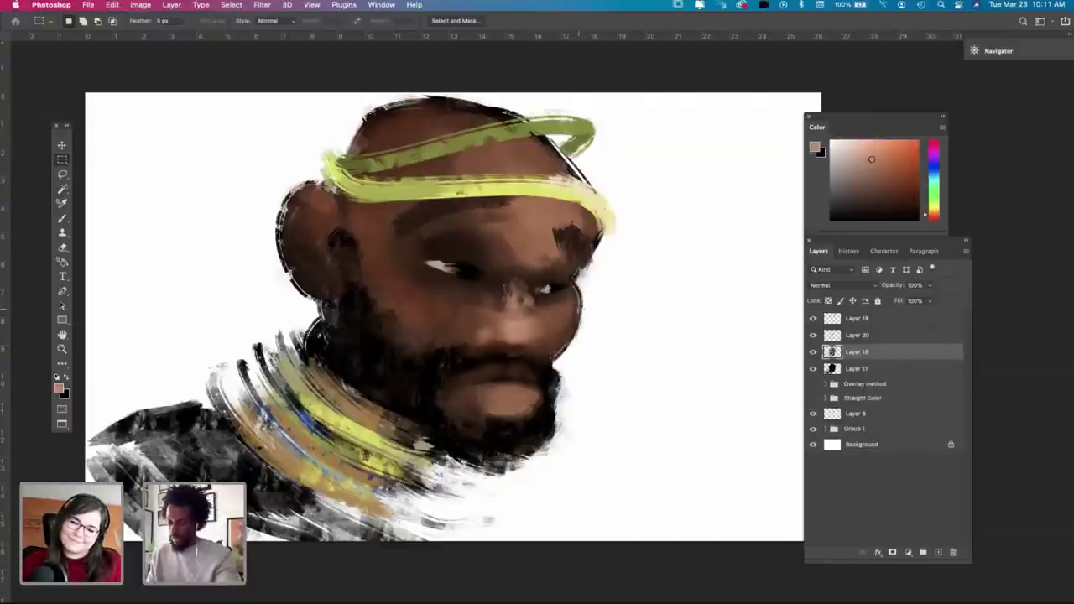
Step: Sample the nose highlight color and brush light strokes on the nose bridge and far cheek, undoing an unwanted stroke
key("i")
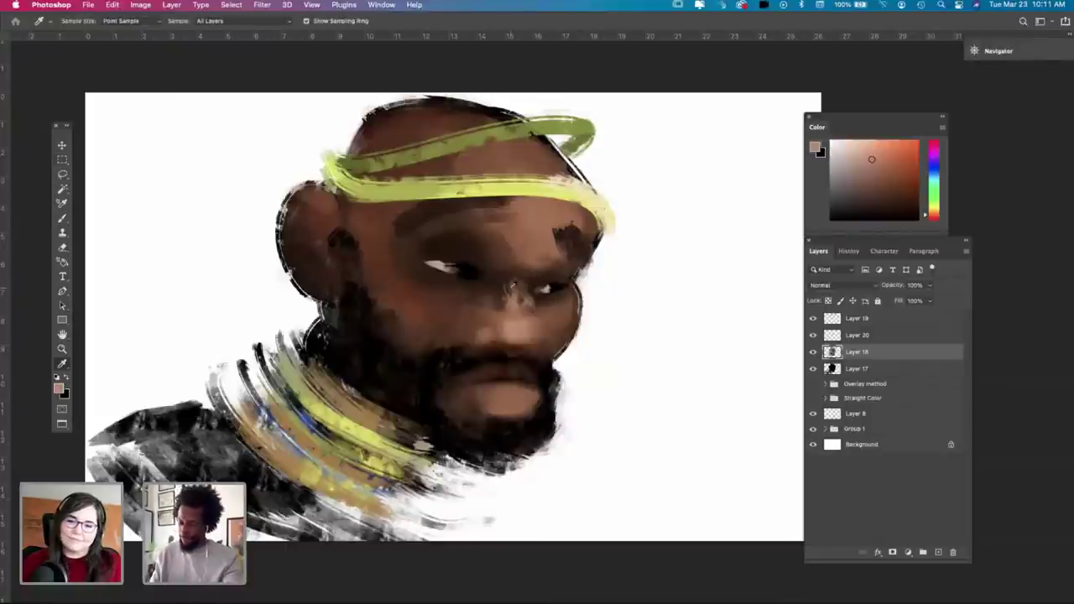
left_click(520, 313)
key("b")
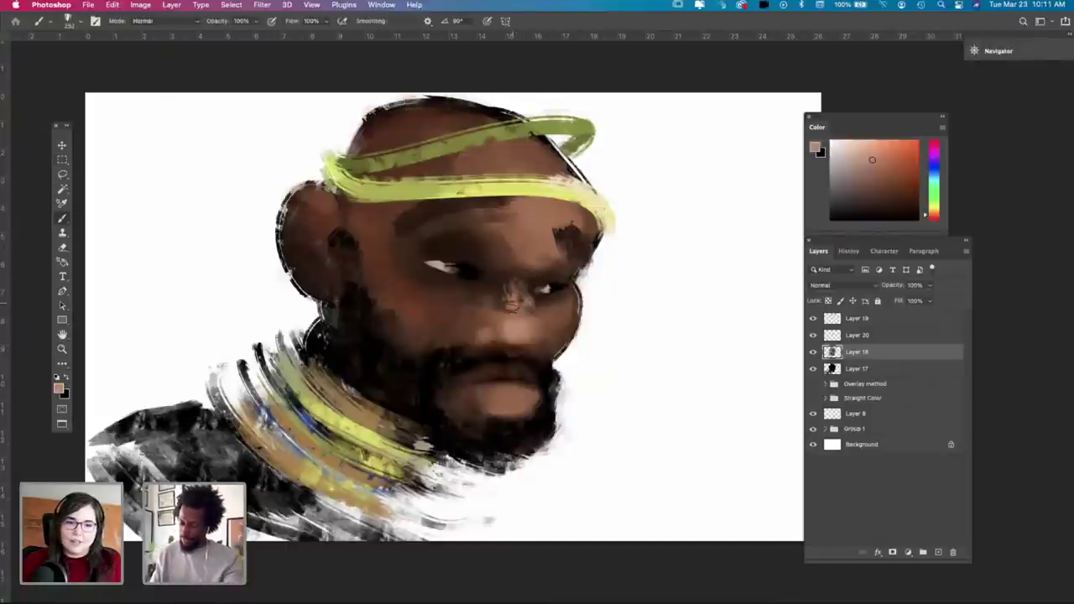
mouse_move(512, 306)
left_mouse_down()
mouse_move(520, 313)
mouse_move(517, 294)
mouse_move(528, 315)
left_mouse_up()
key("super+z")
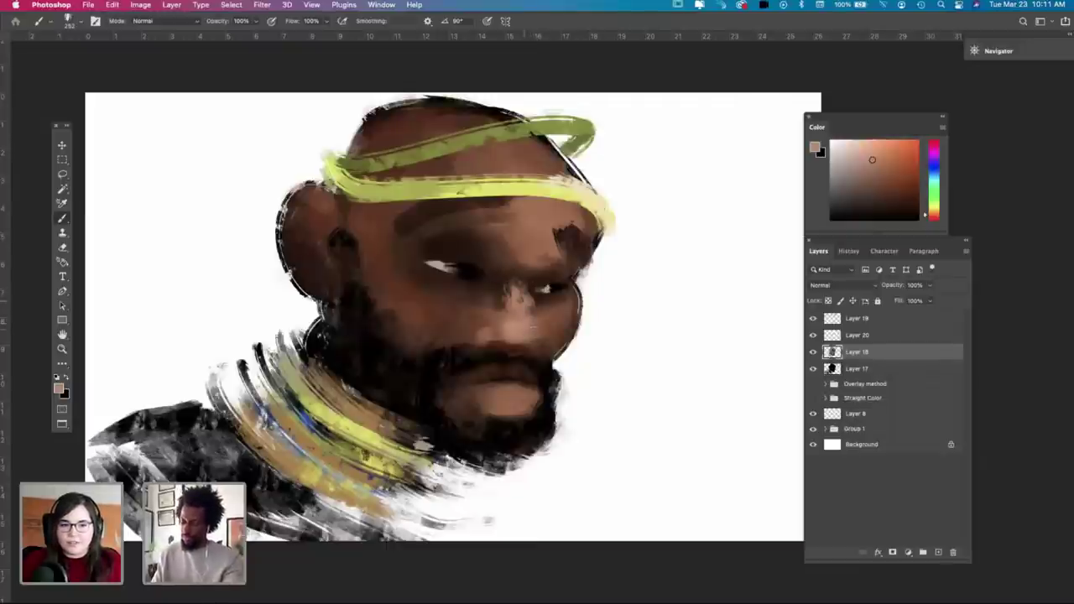
mouse_move(560, 310)
left_mouse_down()
mouse_move(571, 322)
mouse_move(568, 309)
mouse_move(571, 336)
mouse_move(561, 336)
left_mouse_up()
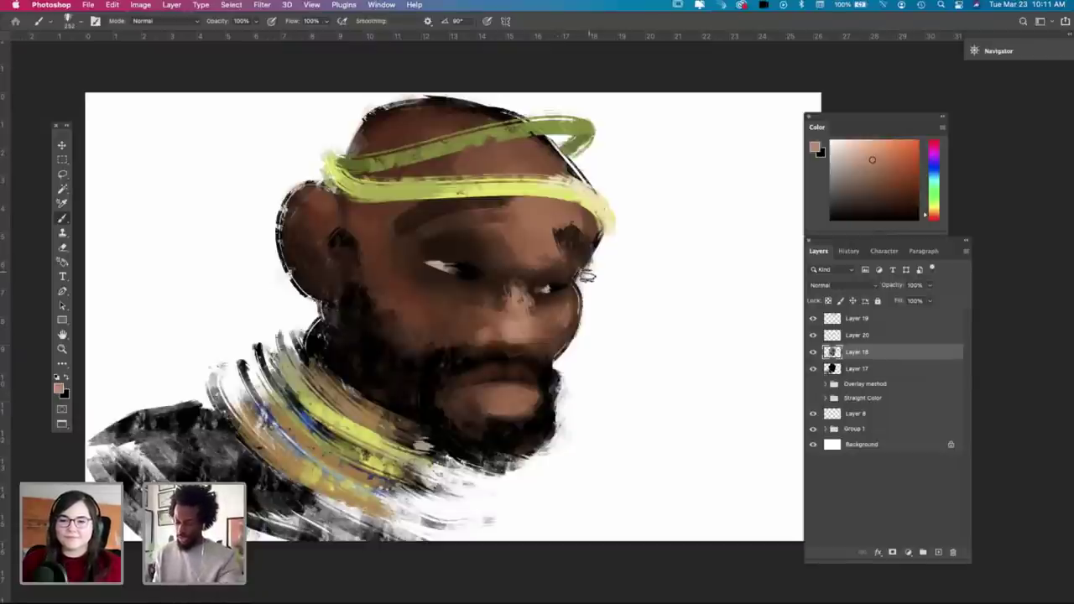
Step: Switch to black, fill in the beard's edge along the chin, and enlarge the brush to 300 px for further dark strokes
key("x")
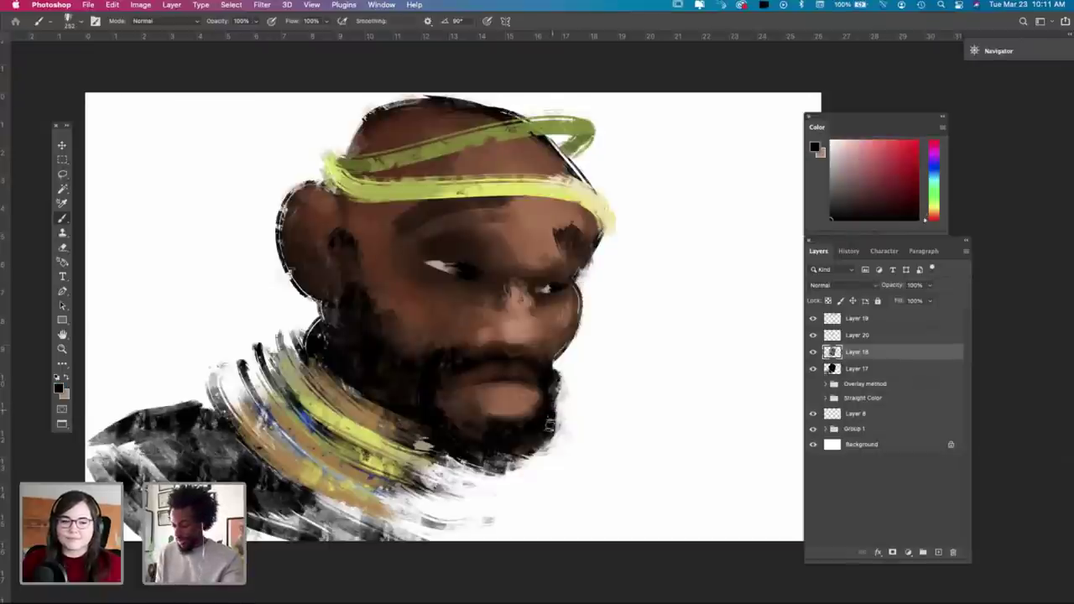
mouse_move(551, 425)
left_mouse_down()
mouse_move(537, 454)
mouse_move(547, 437)
mouse_move(550, 444)
left_mouse_up()
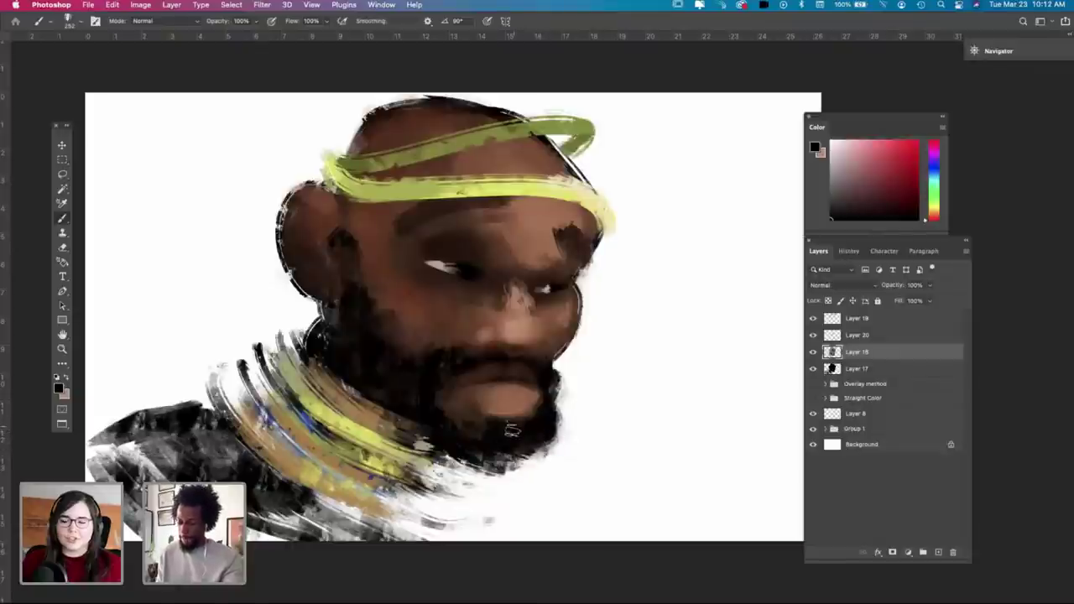
right_click(564, 327)
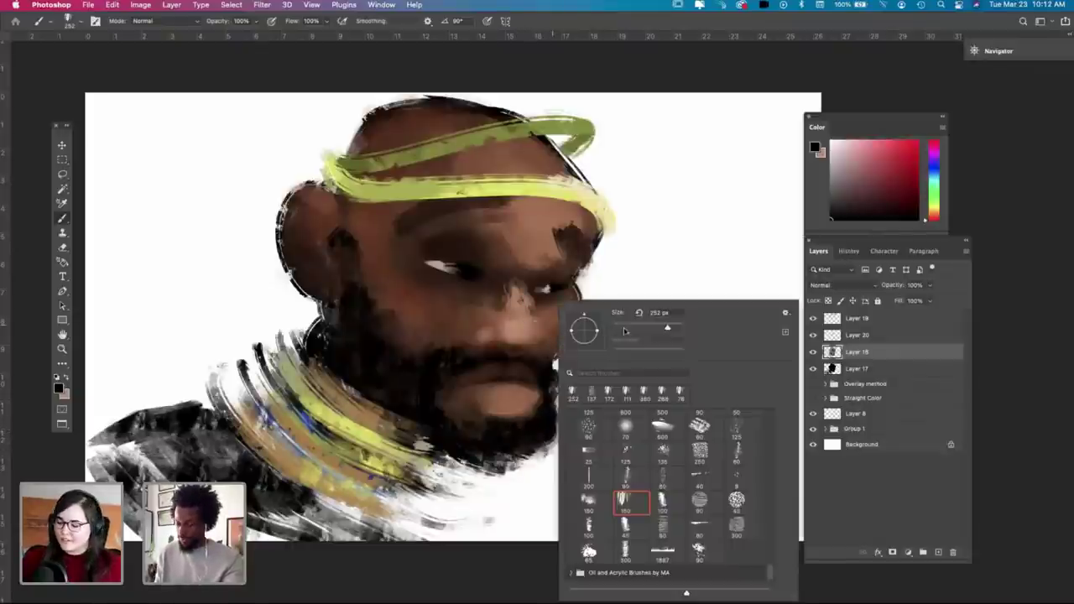
left_click_drag(668, 328, 672, 328)
left_click(502, 352)
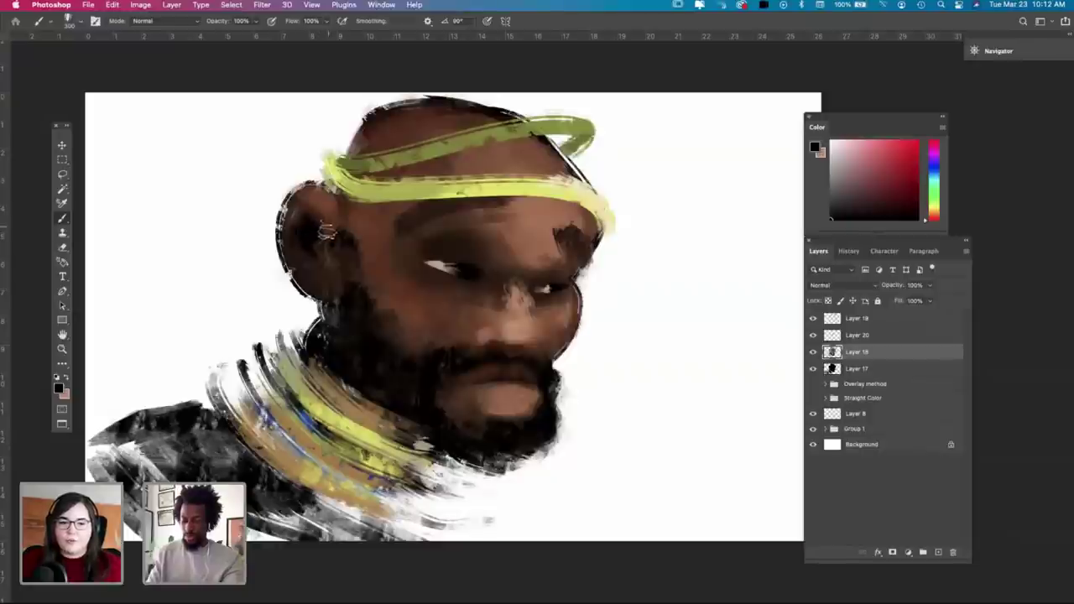
Step: Sample brown from the ear to soften its dark shading, and sample the upper forehead's skin tone to brighten the area between the headband strands
key("i")
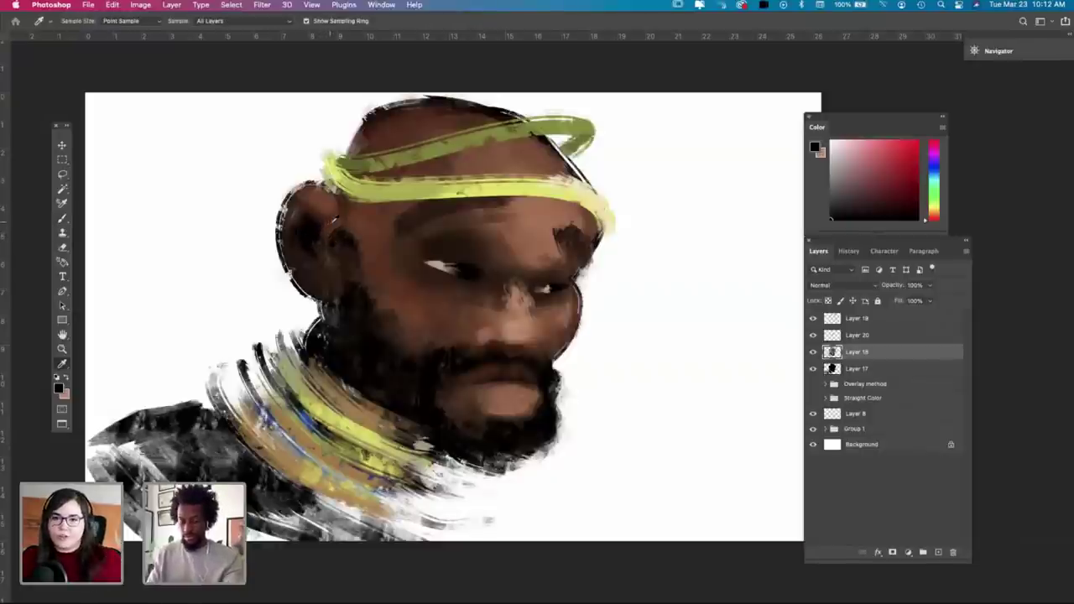
left_click(333, 226)
key("b")
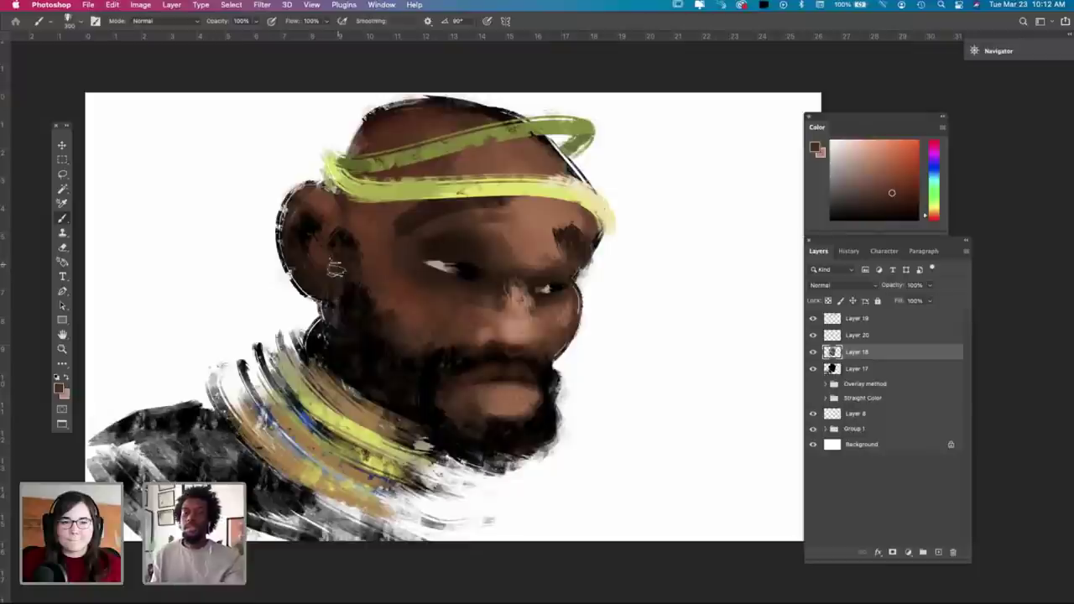
key("i")
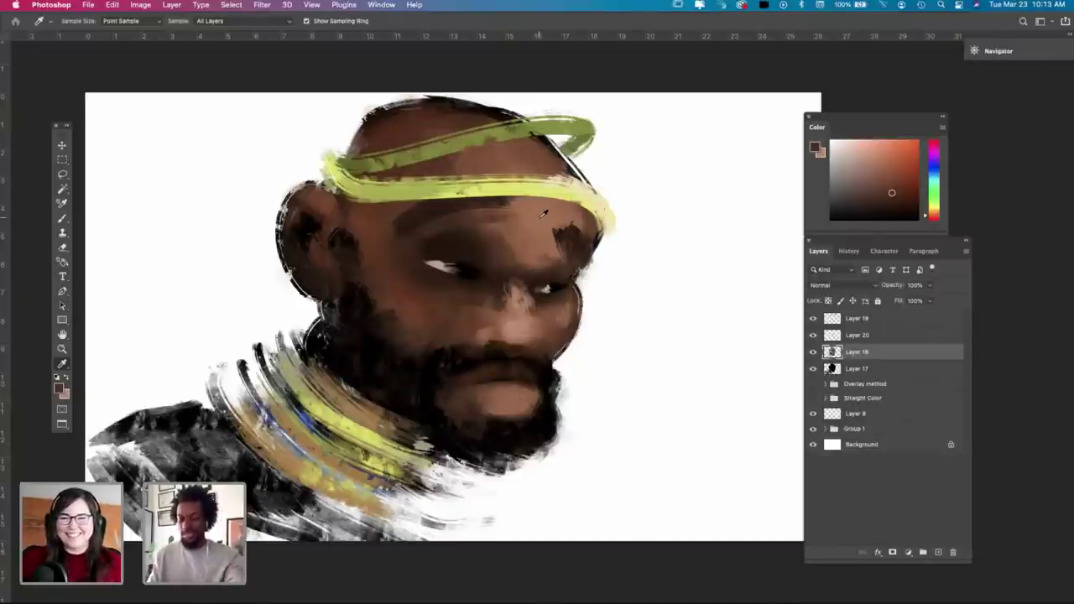
left_click(546, 160)
key("b")
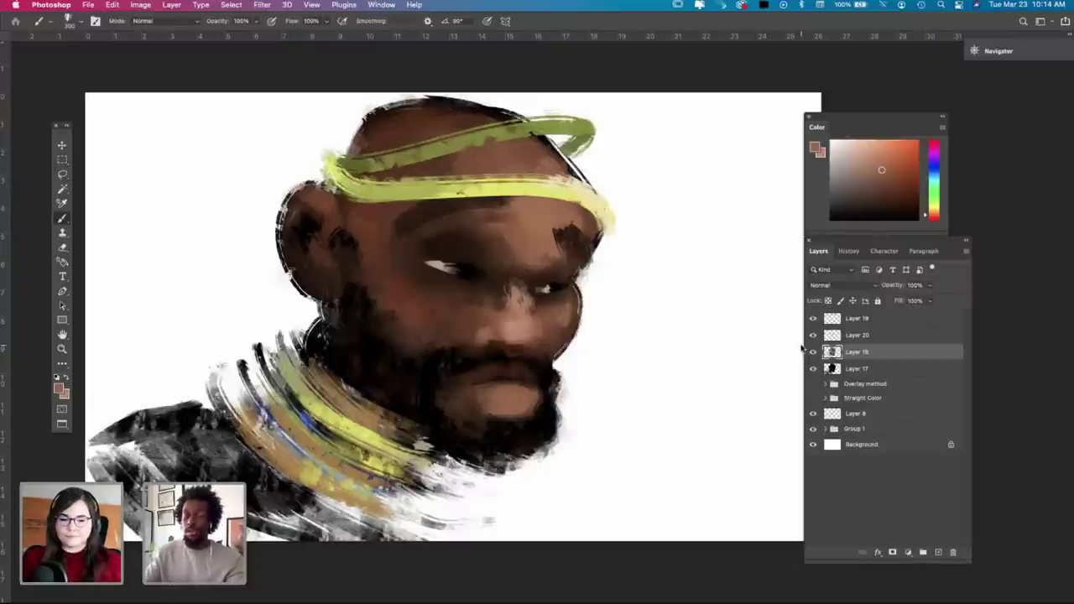
Step: Sample the headband's dark green, shrink the brush, and paint the headband's outer curve above the ear
key("h")
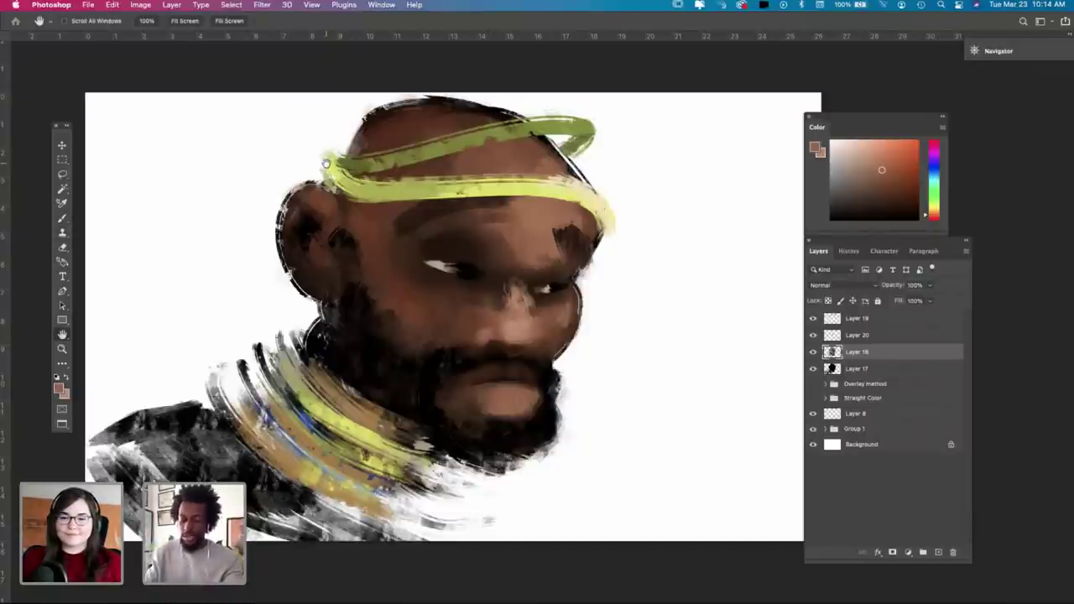
key("i")
left_click(352, 159)
key("b")
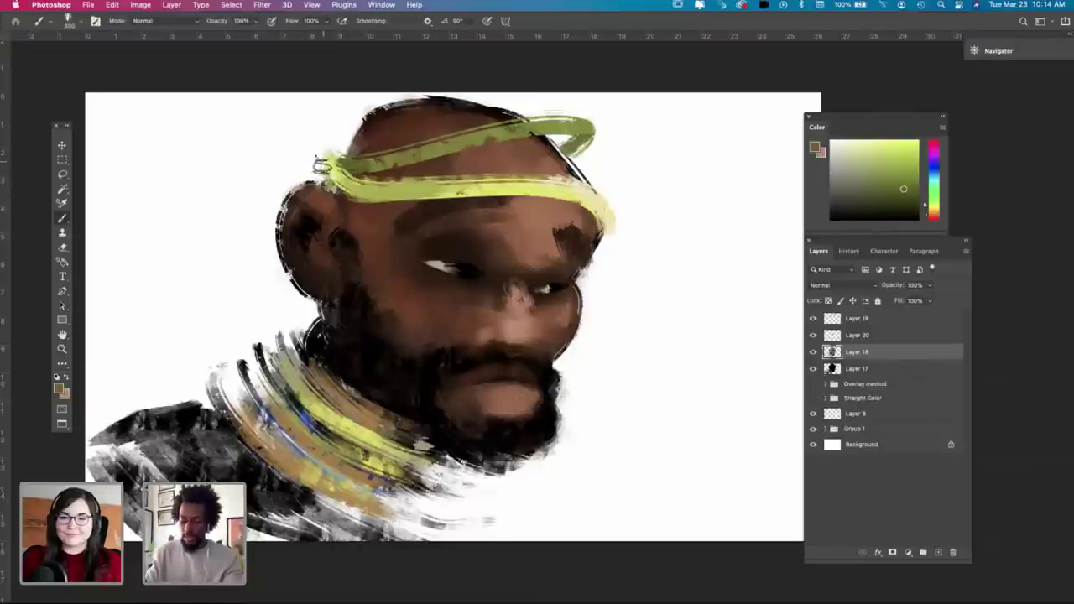
right_click(351, 162)
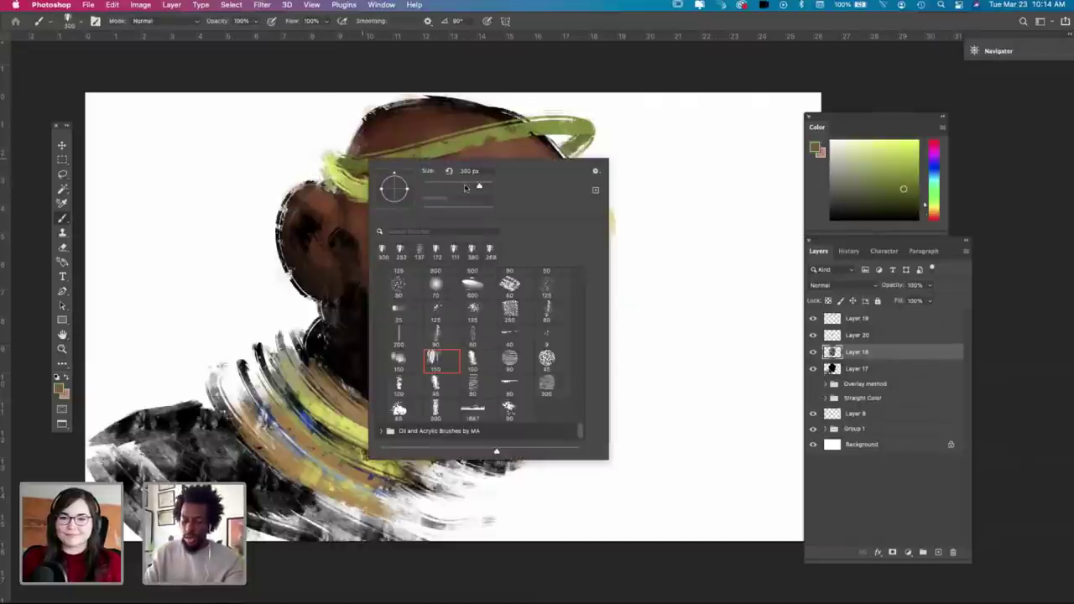
left_click_drag(324, 160, 332, 184)
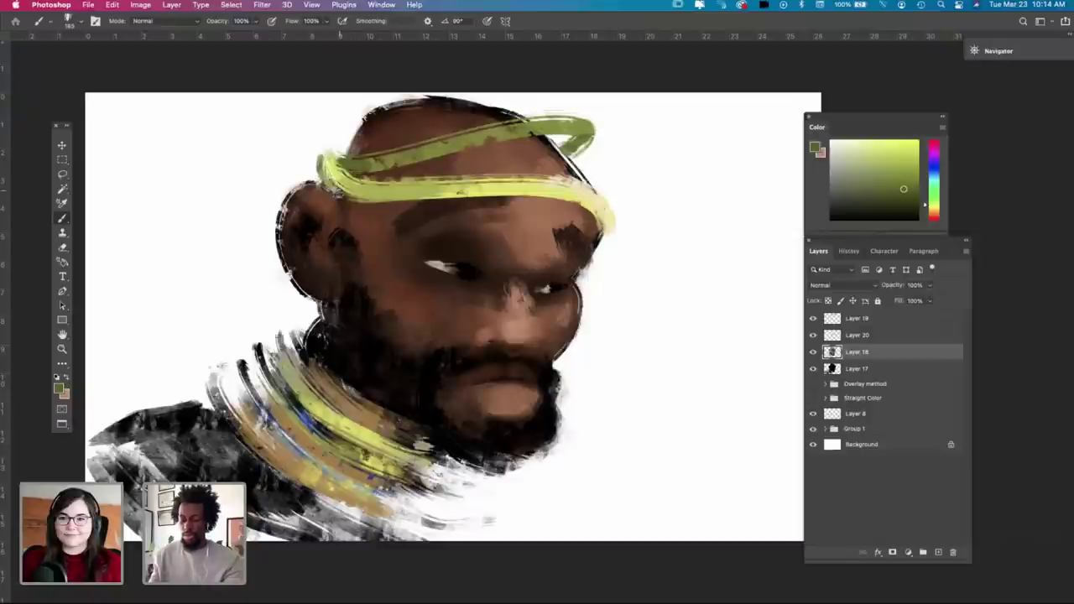
Step: Try olive-green brush strokes hanging down from below the ear behind the neck, and undo them
key("i")
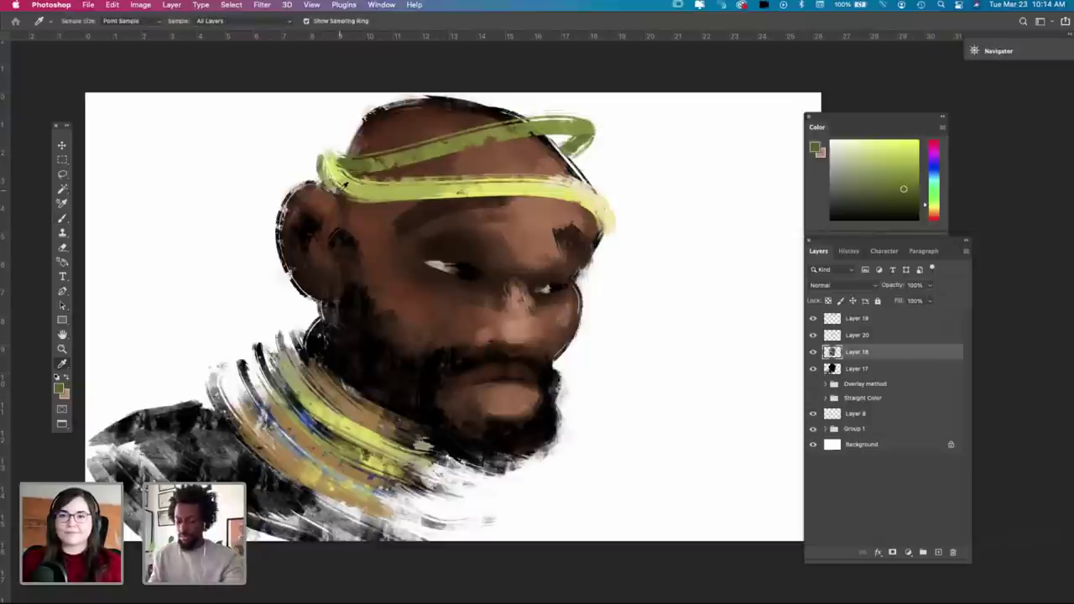
key("b")
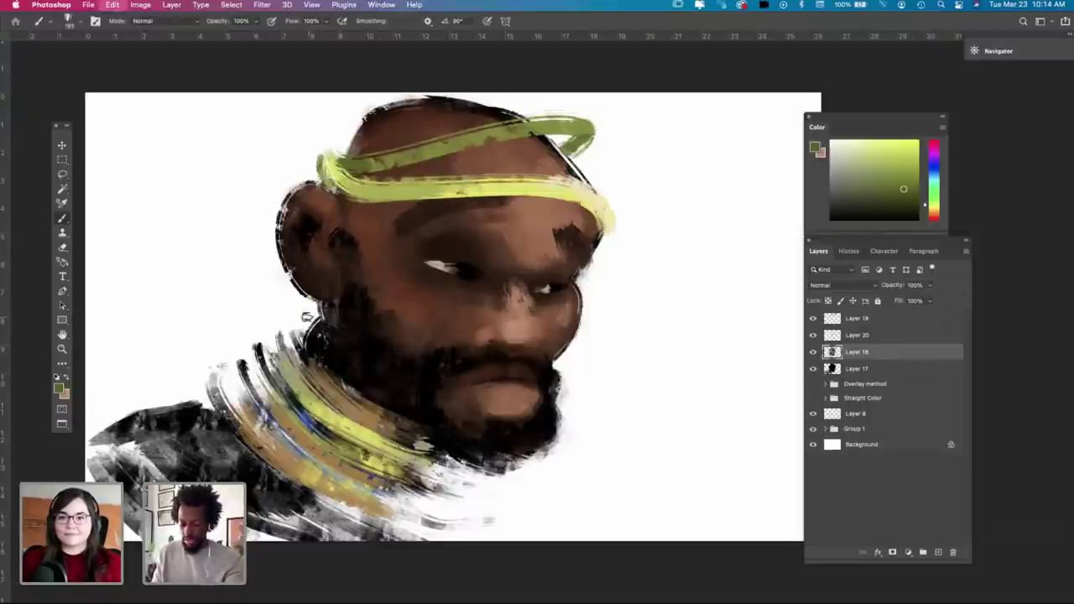
mouse_move(314, 301)
left_mouse_down()
mouse_move(289, 336)
mouse_move(295, 353)
left_mouse_up()
key("super+z")
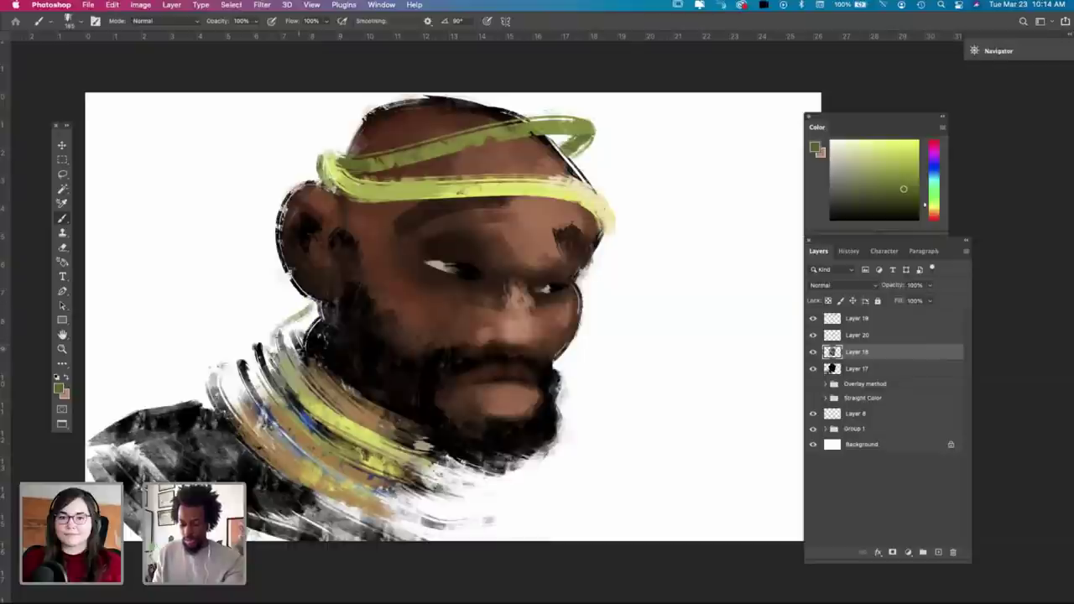
key("super+z")
left_click_drag(314, 302, 273, 353)
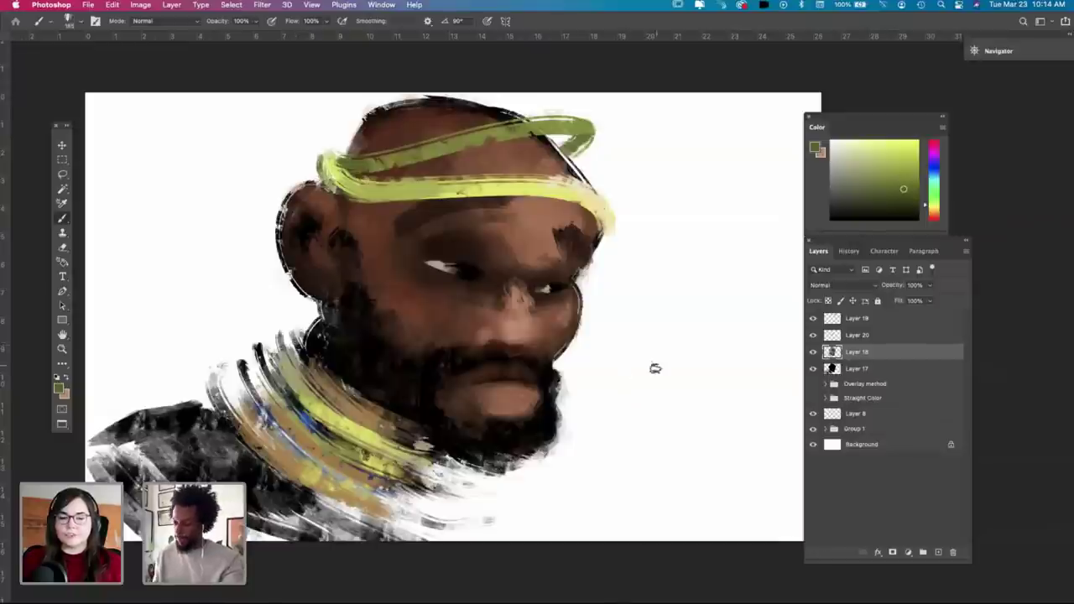
Step: Pick a lighter yellow-green as the foreground color and make Layer 19 active after checking its visibility
left_click(813, 351)
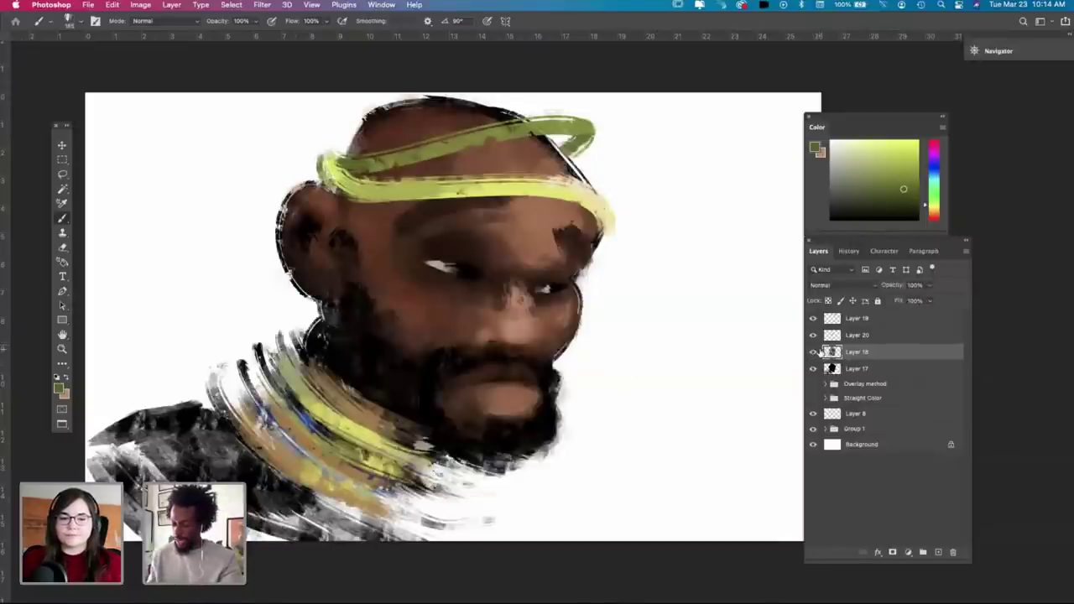
key("i")
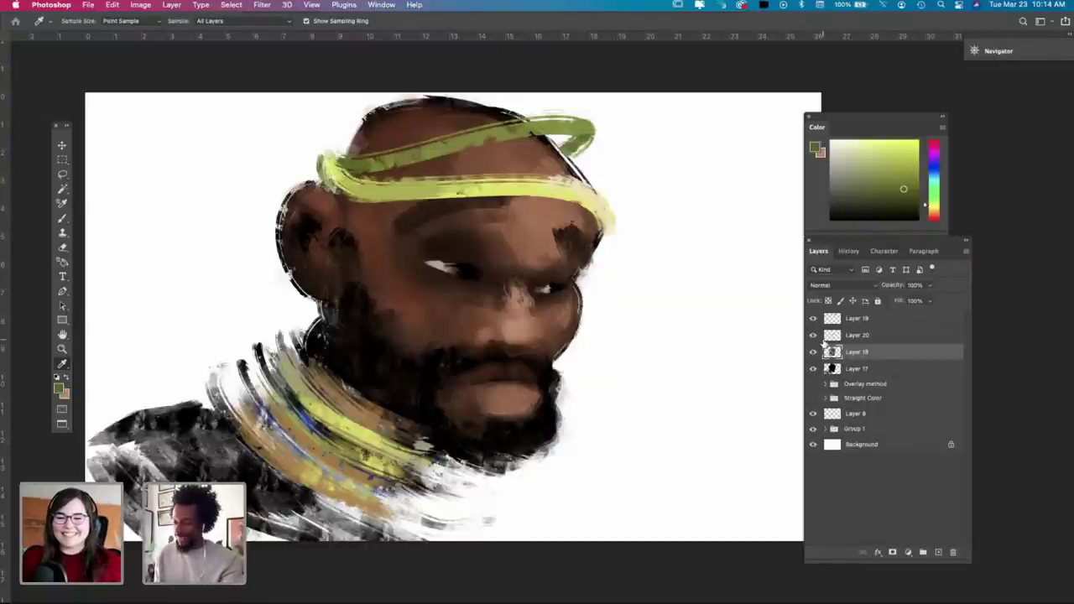
left_click(875, 154)
key("b")
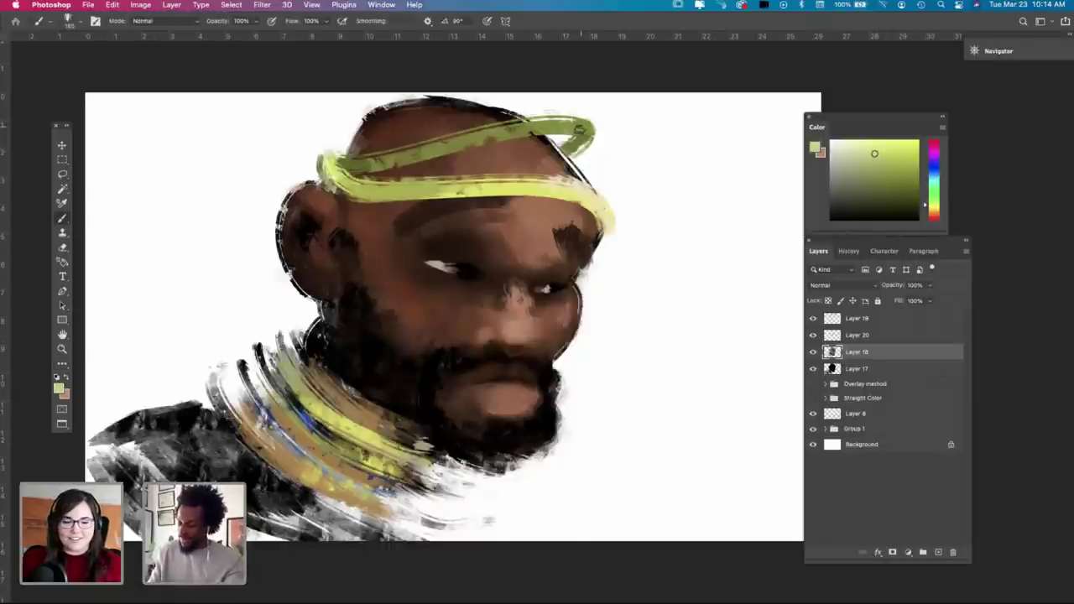
left_click(856, 319)
left_click(858, 337)
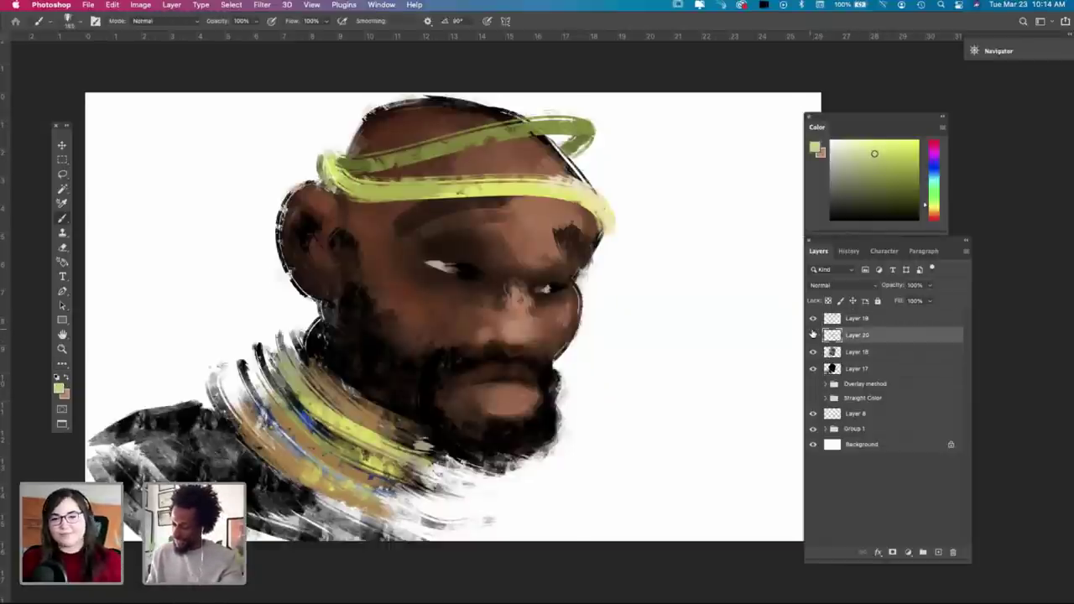
left_click(812, 319)
left_click(812, 319)
left_click(856, 319)
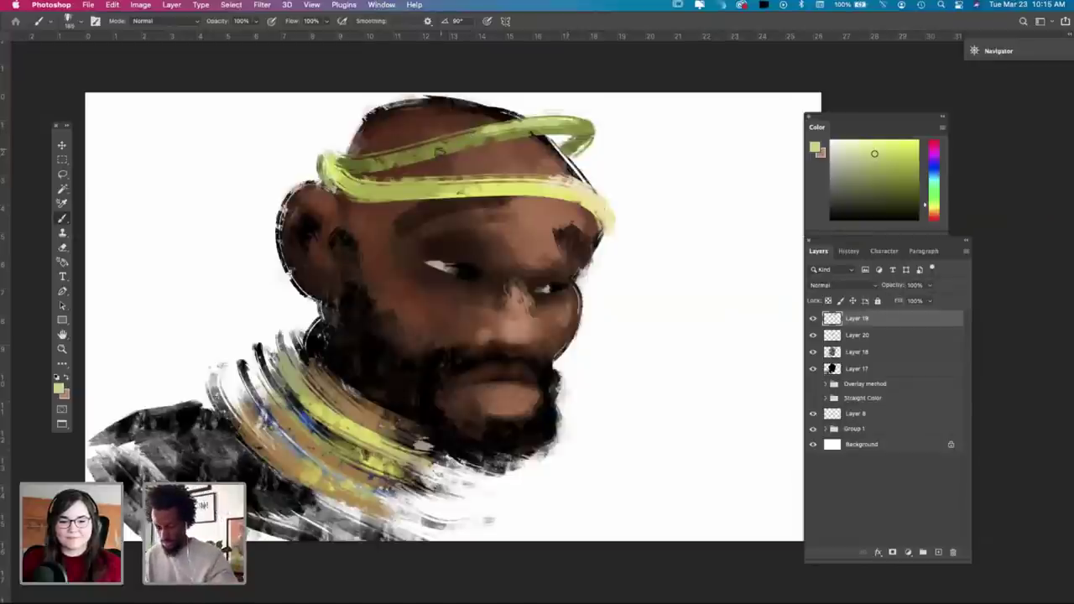
Step: Toggle the visibility of Layer 18 and Layer 19 to examine what each contributes to the portrait
key("i")
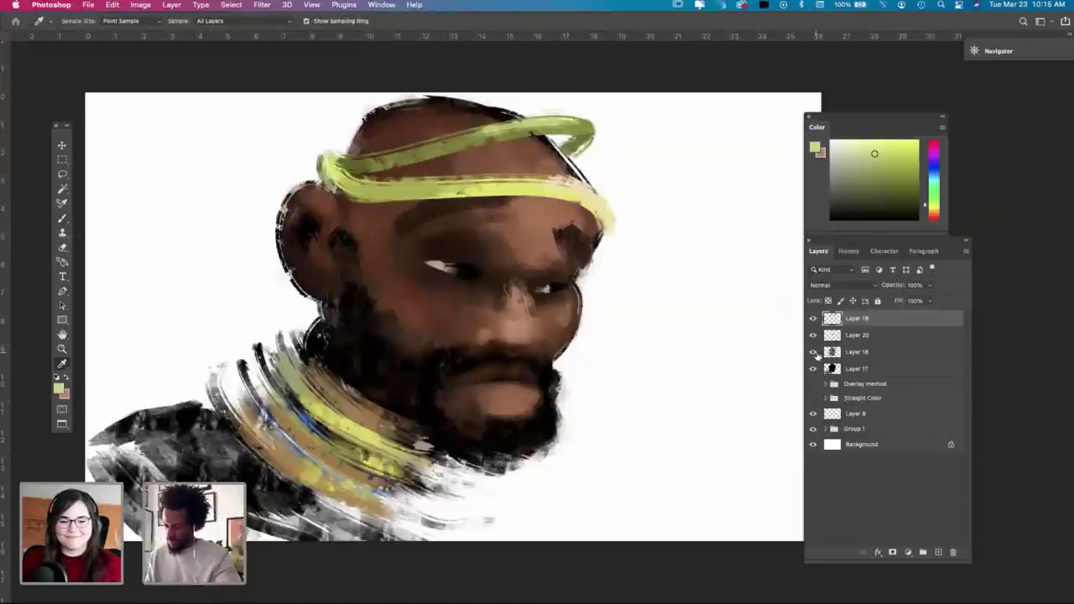
left_click(813, 353)
left_click(813, 353)
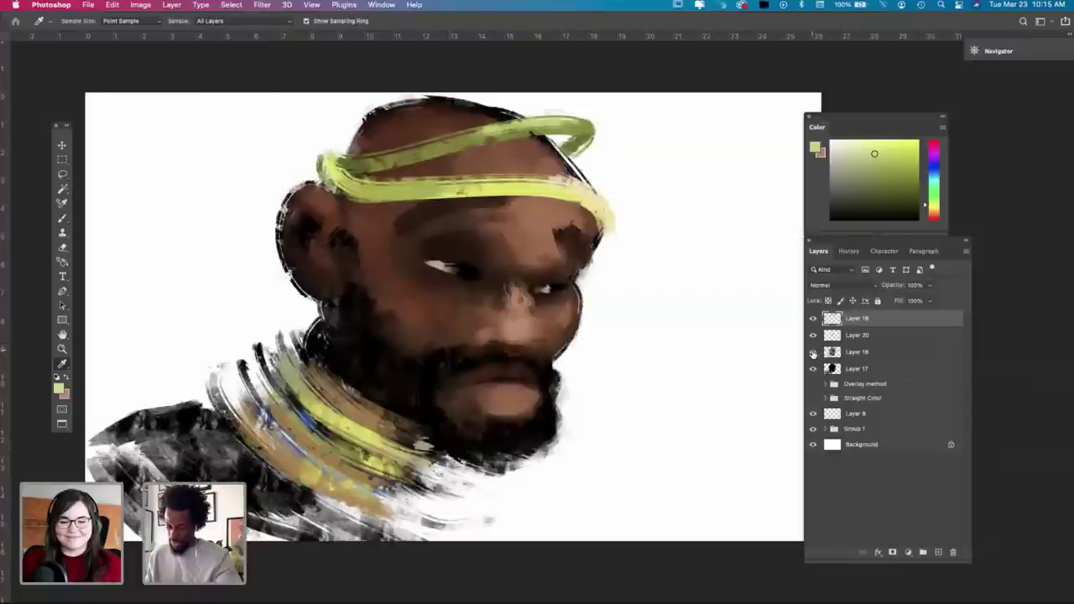
left_click(813, 352)
left_click(813, 352)
left_click(814, 352)
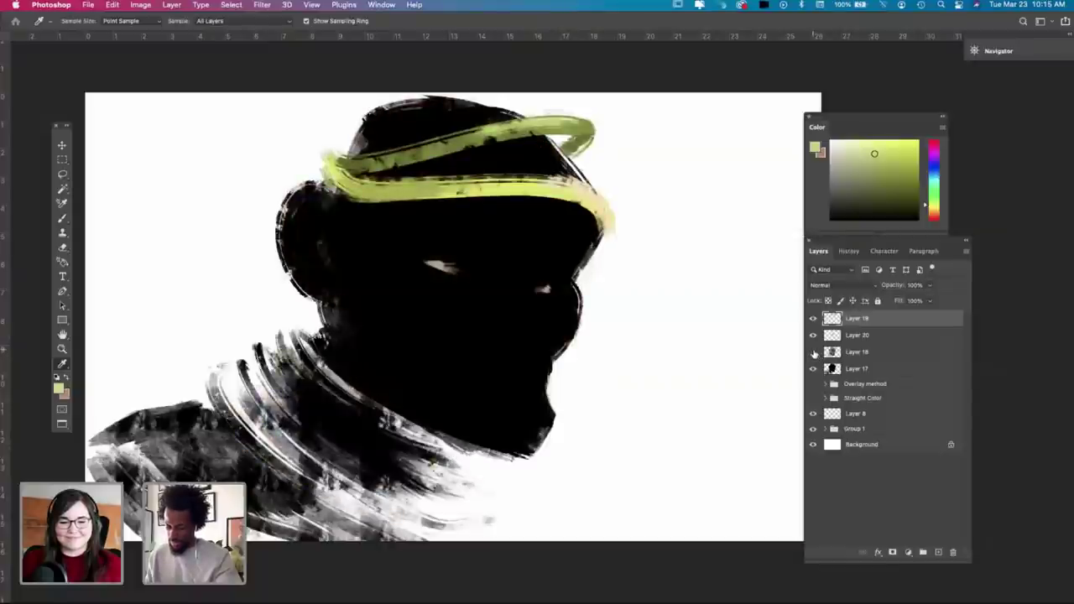
left_click(813, 353)
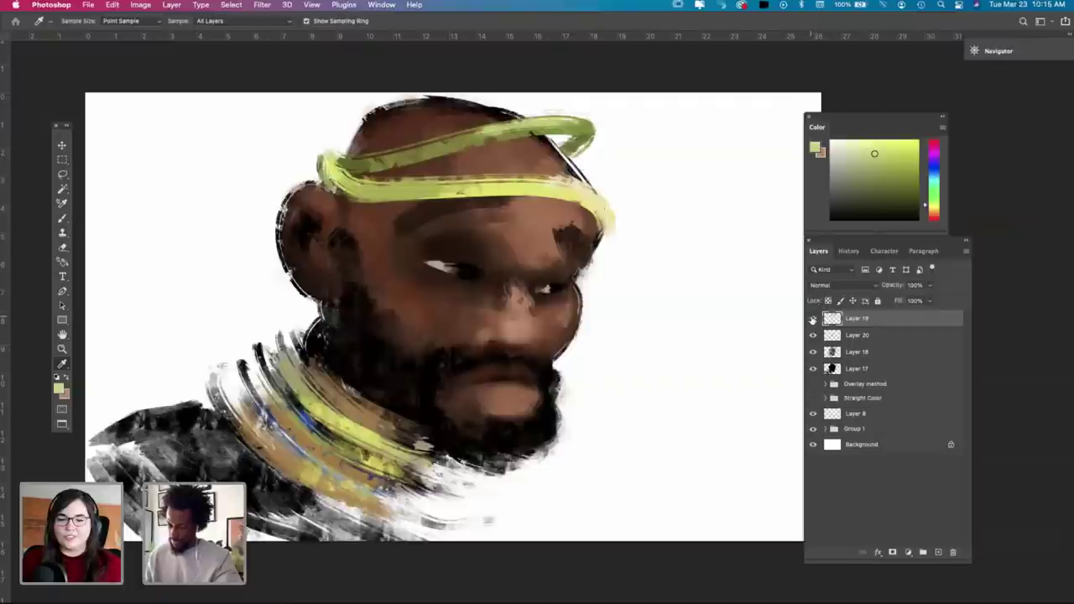
left_click(813, 319)
left_click(812, 318)
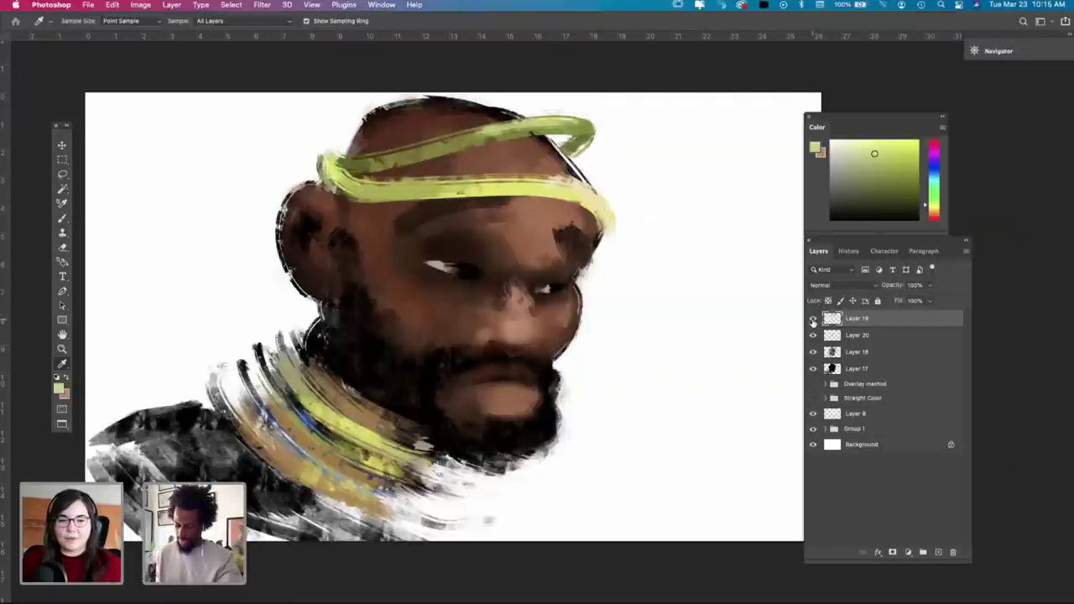
Step: On Layer 18, sample the cheek's dark brown and paint over the black shoulder with a 428 px brush
left_click(856, 354)
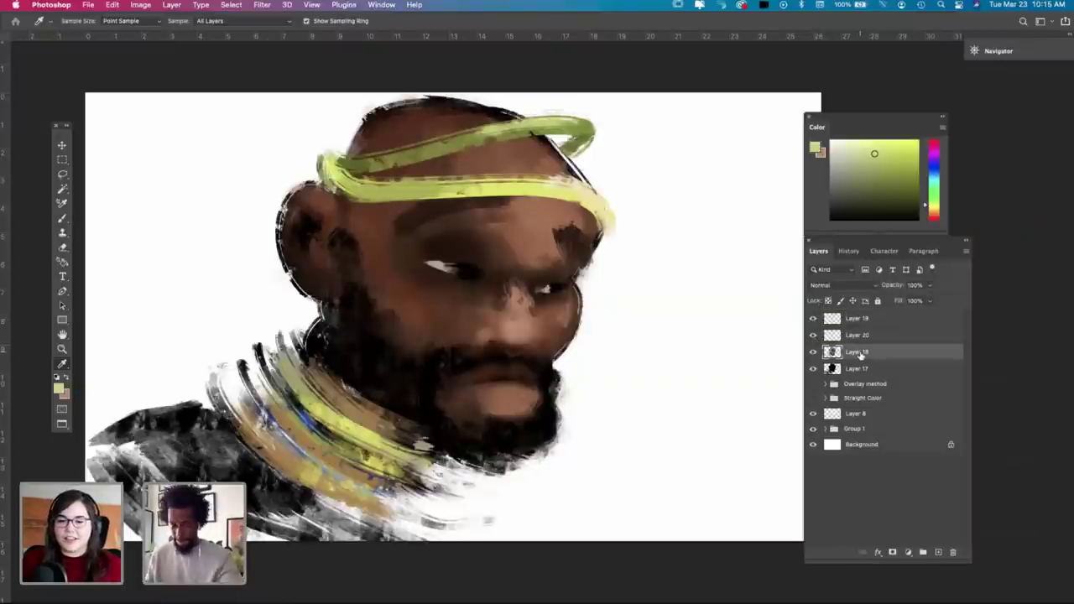
left_click(455, 309)
key("b")
right_click(444, 311)
left_click_drag(560, 328, 569, 328)
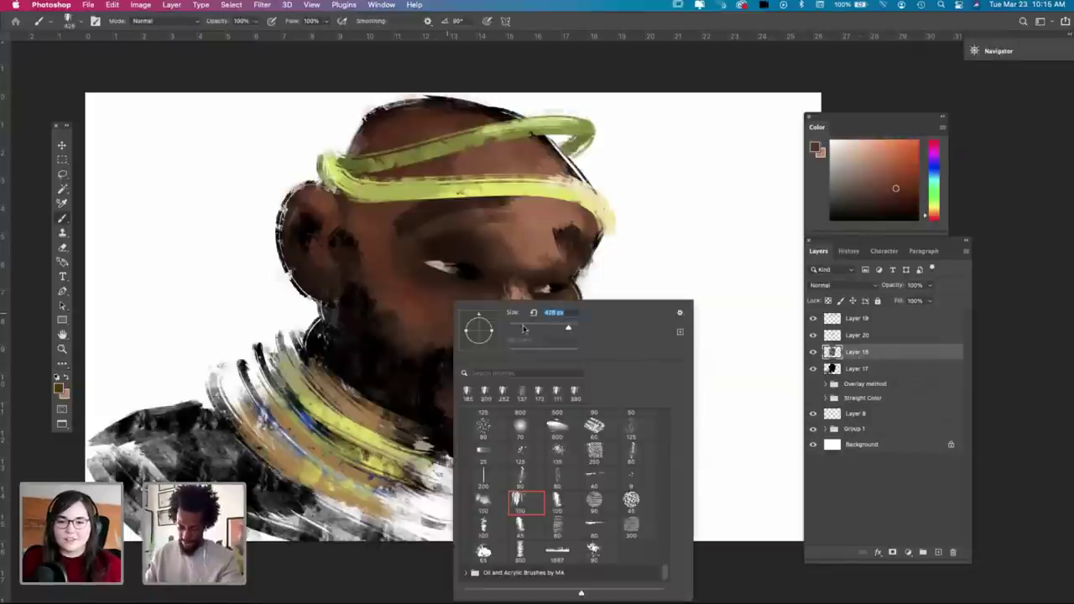
mouse_move(204, 429)
left_mouse_down()
mouse_move(201, 445)
mouse_move(215, 440)
mouse_move(281, 531)
mouse_move(181, 443)
mouse_move(300, 534)
mouse_move(141, 450)
mouse_move(308, 570)
mouse_move(232, 453)
mouse_move(480, 580)
mouse_move(252, 512)
mouse_move(126, 450)
mouse_move(128, 473)
mouse_move(160, 460)
mouse_move(180, 433)
mouse_move(145, 438)
mouse_move(126, 426)
left_mouse_up()
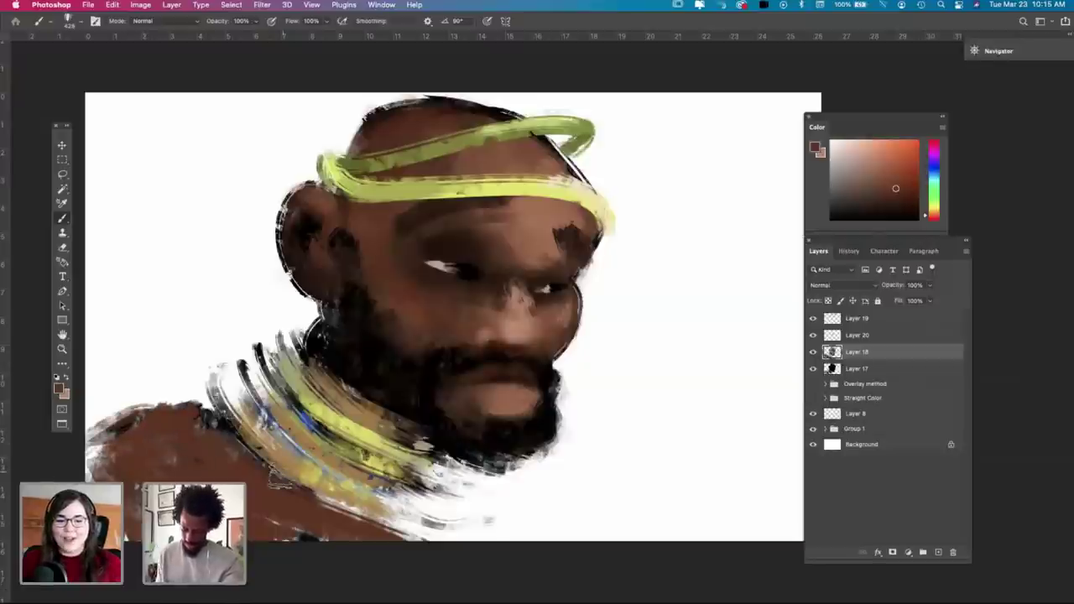
Step: Sample the nose's highlight color and brush it over the shoulder and lower necklace with the textured 80 px brush enlarged to 380 px
left_click(458, 468, "alt")
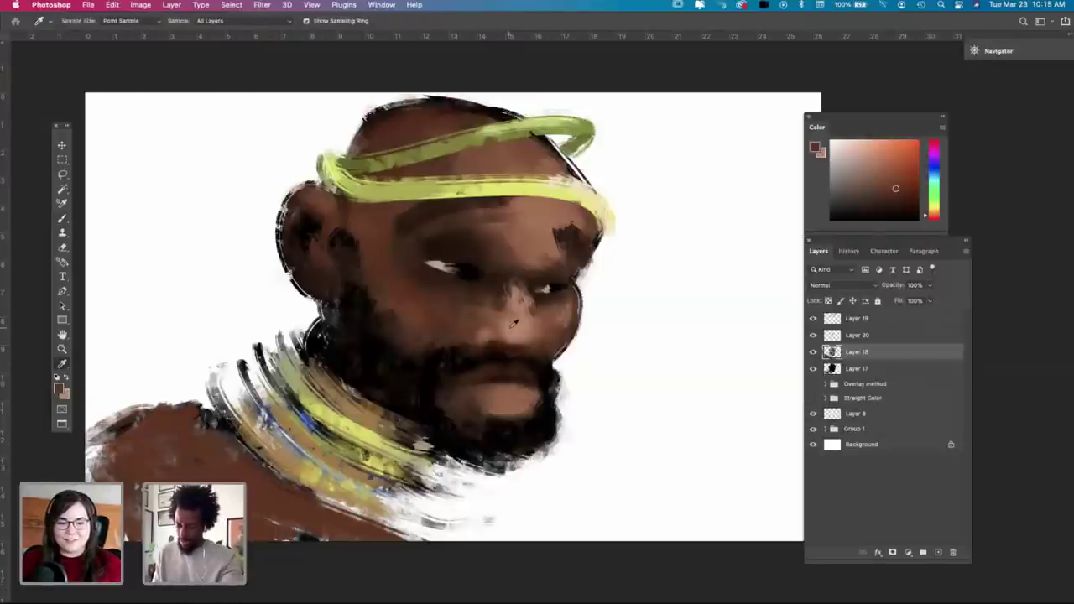
right_click(516, 324)
left_click(597, 527)
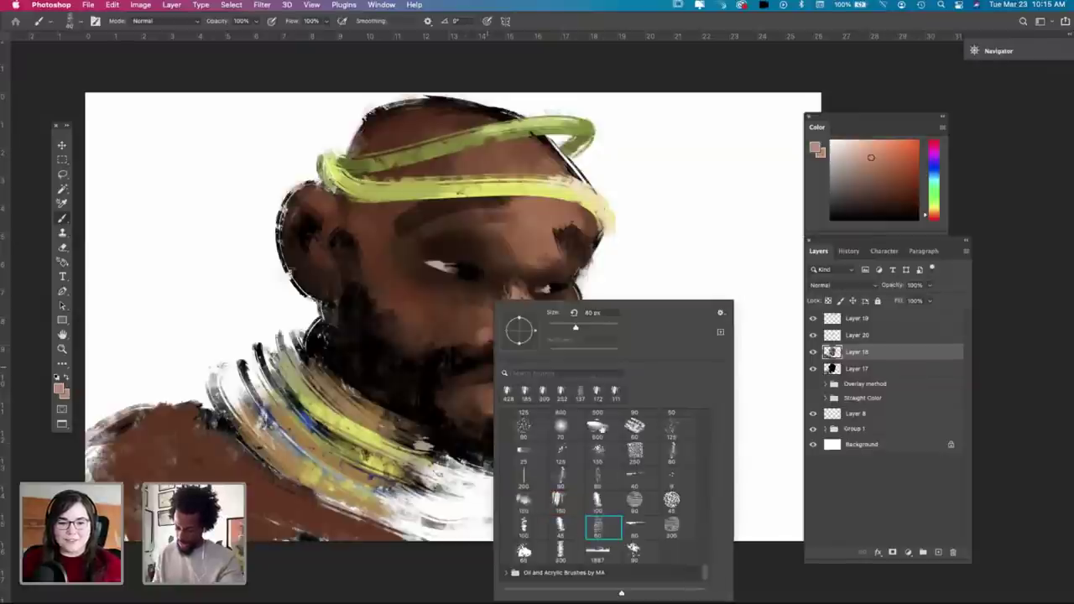
left_click(609, 327)
left_click(183, 446)
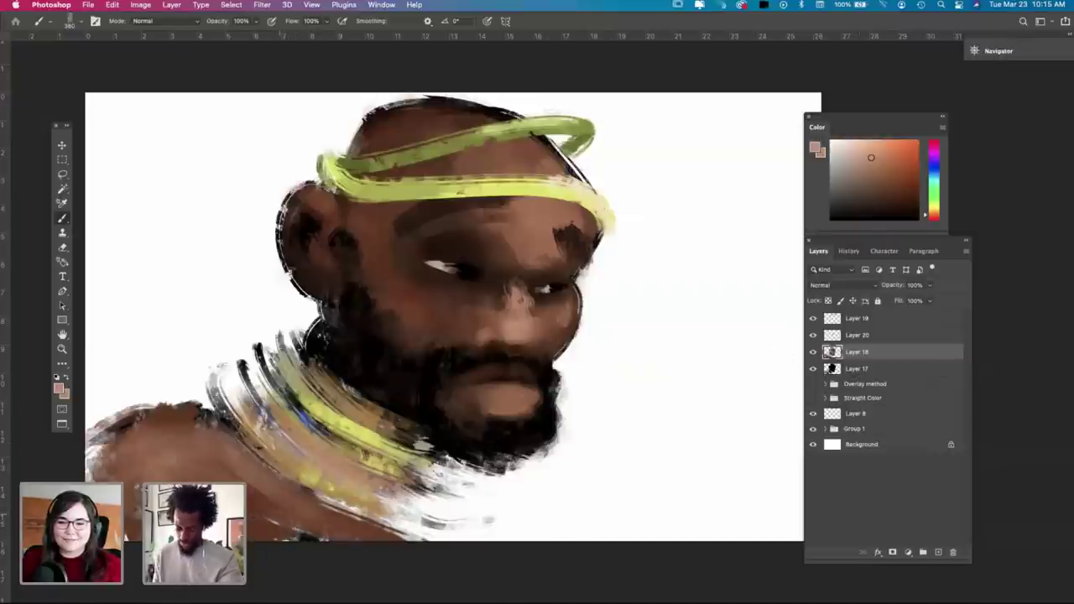
Step: Sample the forehead's skin tone and blend it over the shoulder
key("i")
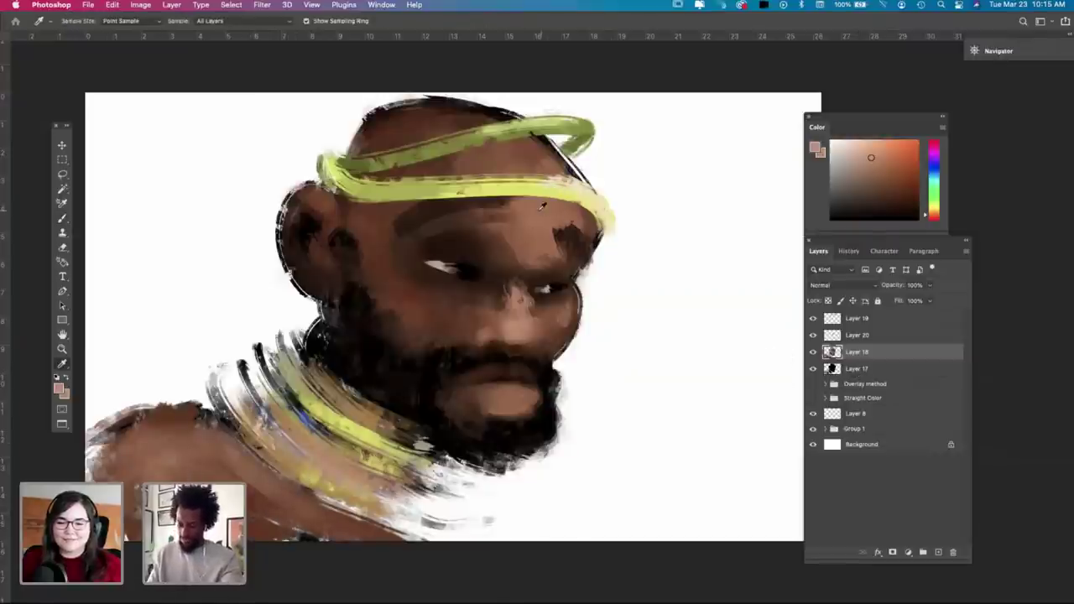
left_click(543, 207)
key("b")
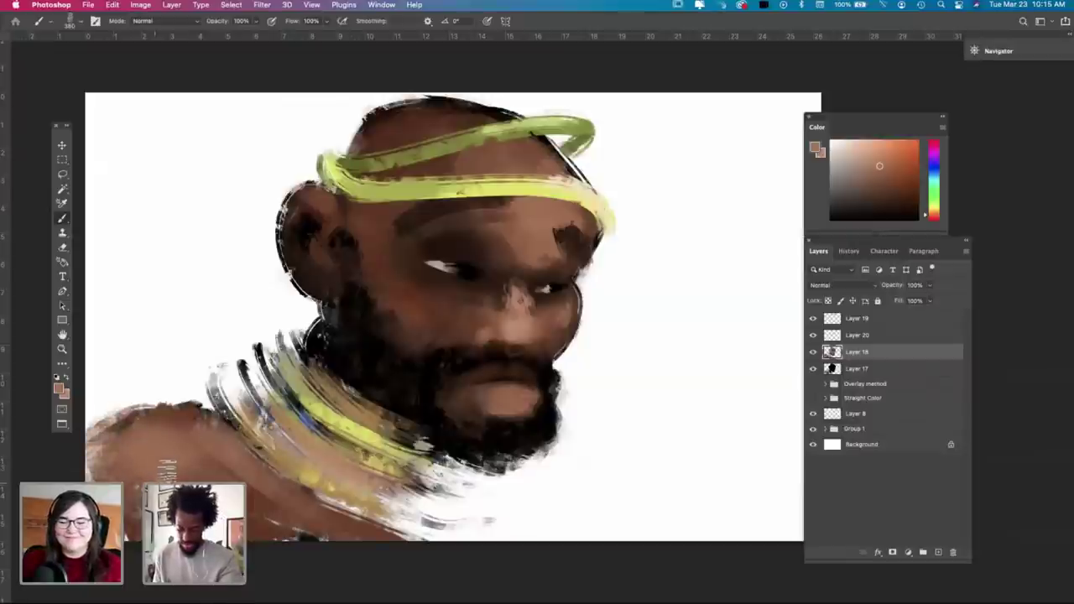
Step: Switch to the 600 px brush, set the foreground color to light peach #edab7c, and add a highlight on the shoulder
right_click(415, 420)
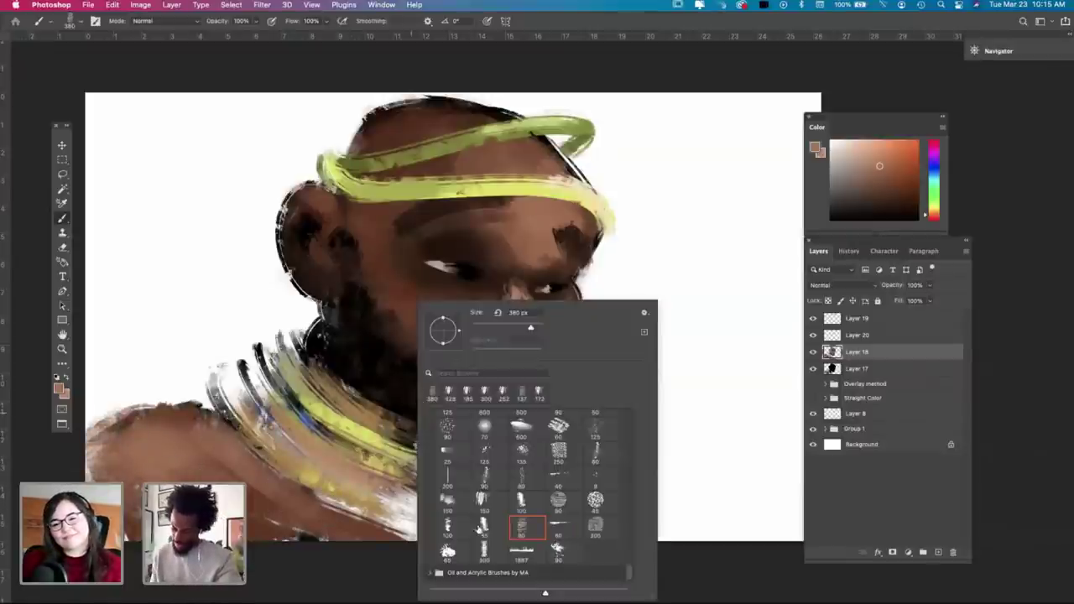
left_click(522, 428)
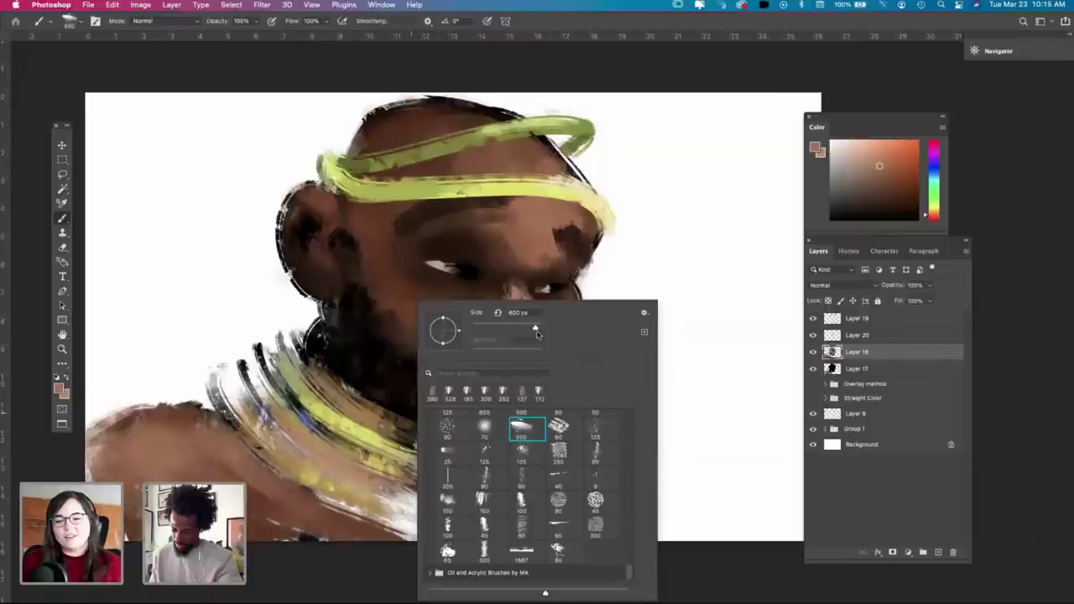
left_click(168, 420)
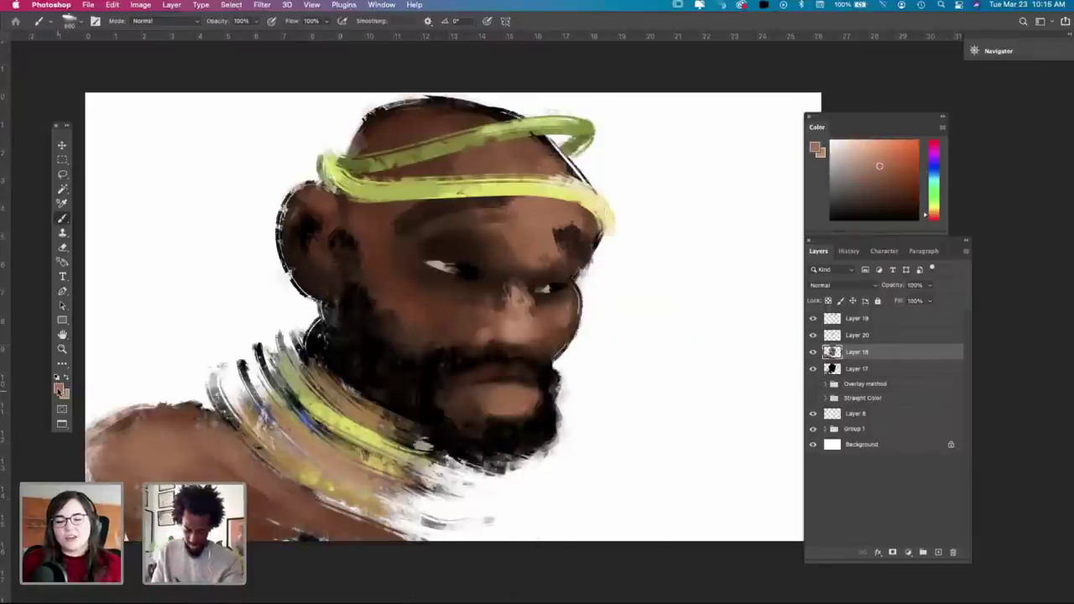
left_click(59, 388)
left_click(617, 324)
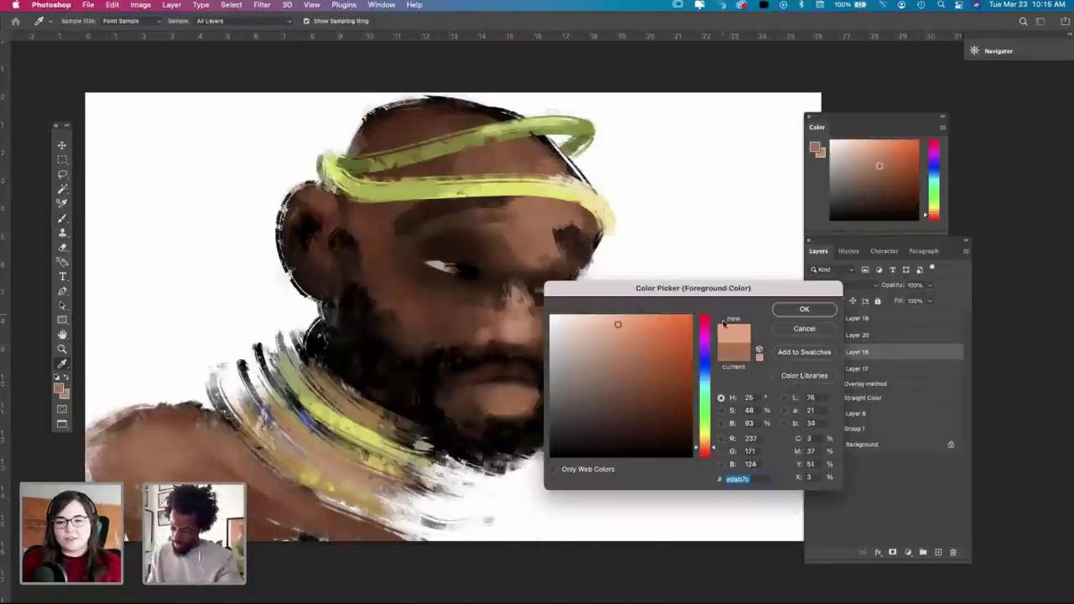
left_click(774, 312)
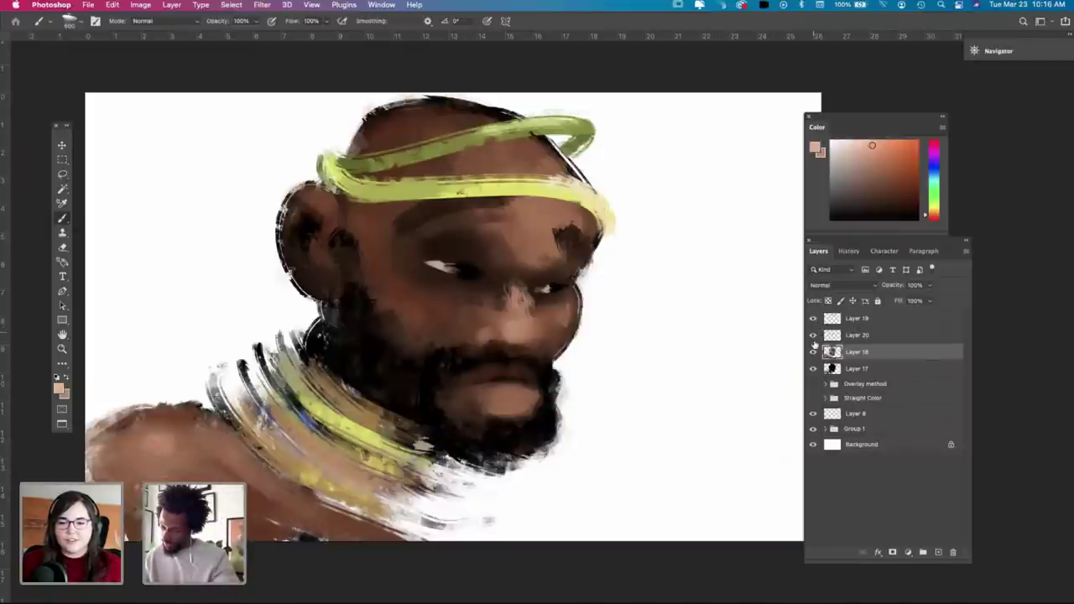
Step: Hide the portrait layers to examine the Overlay method group's artwork, and restore the portrait layers
left_click_drag(812, 319, 818, 359)
left_click(813, 369)
left_click(813, 384)
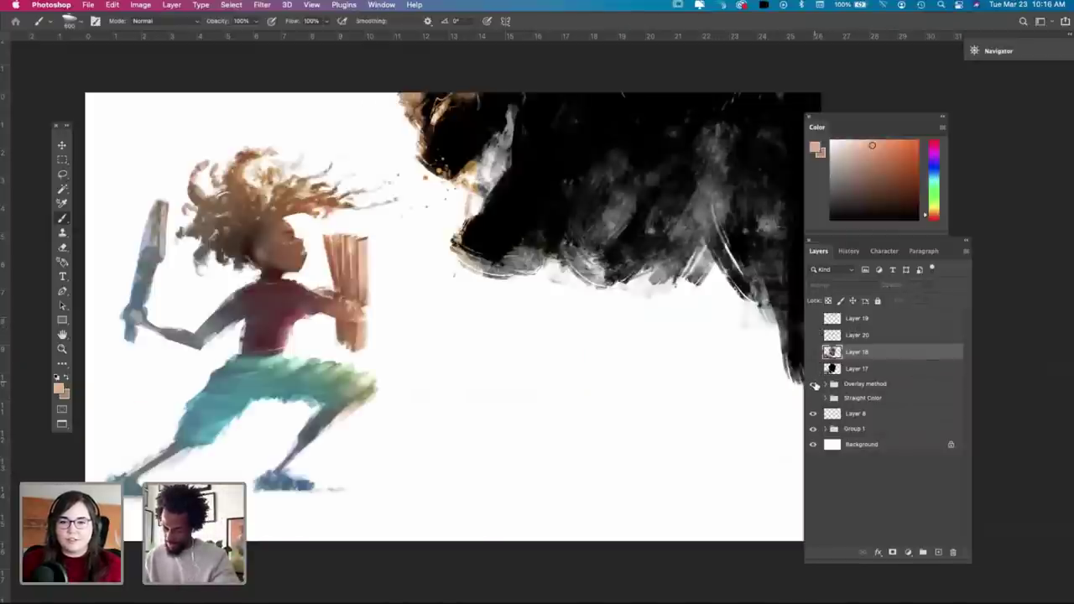
left_click(814, 384)
left_click(813, 384)
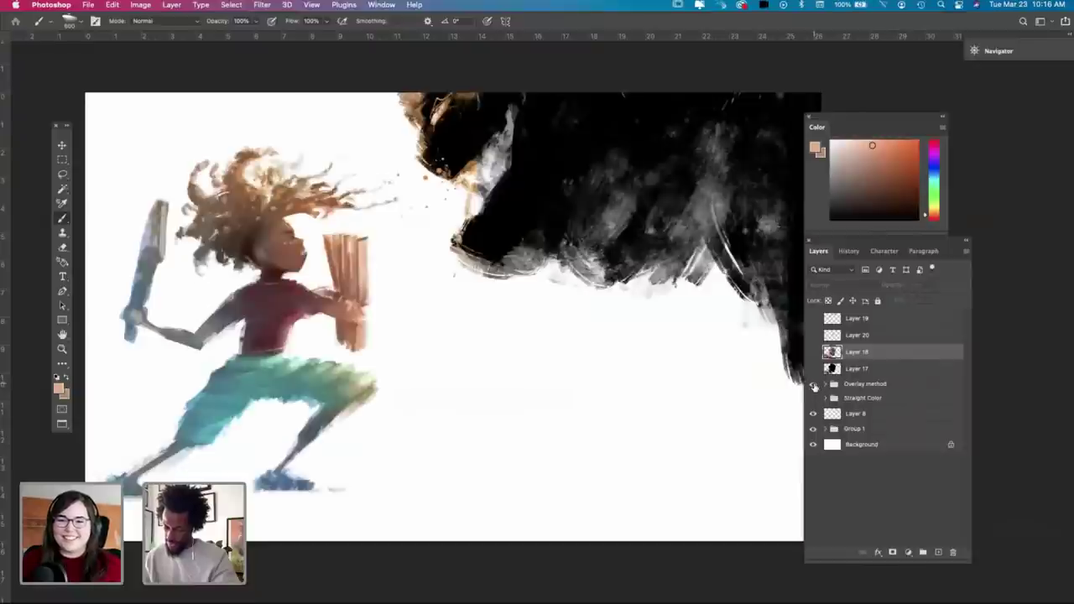
left_click(814, 385)
left_click_drag(814, 370, 814, 319)
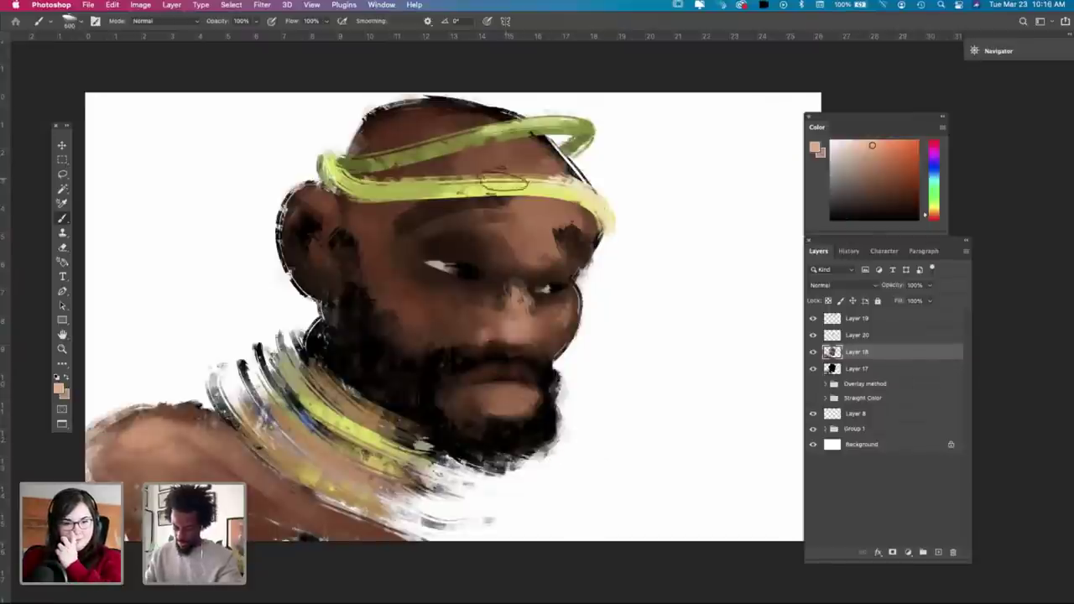
Step: On Layer 19, sample the headband's green and paint curved bands over the lower necklace and shoulder with the textured 364 px brush
key("i")
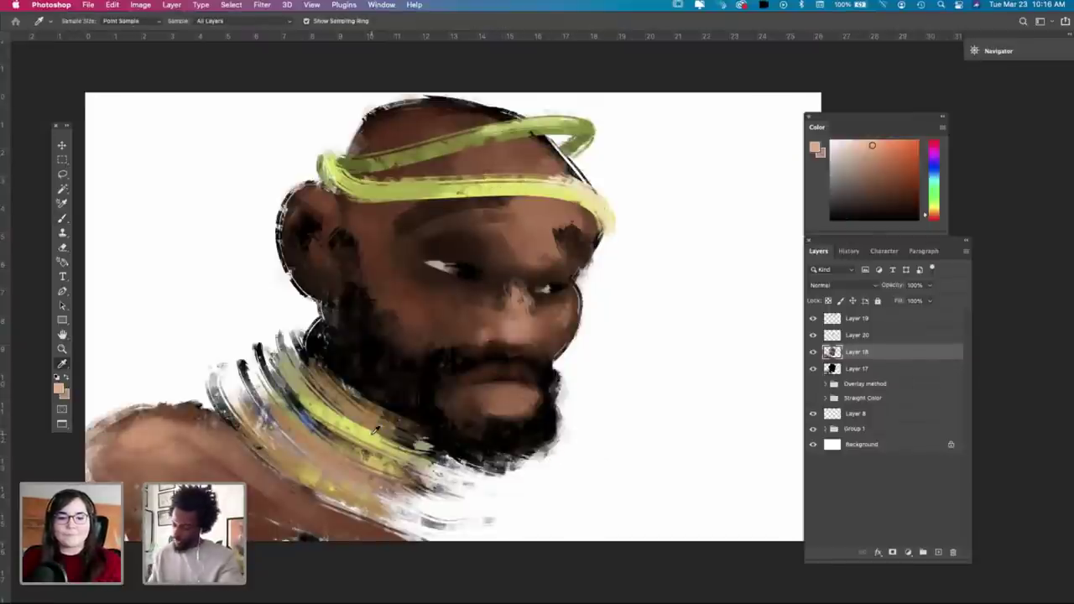
left_click(848, 322)
left_click(405, 195)
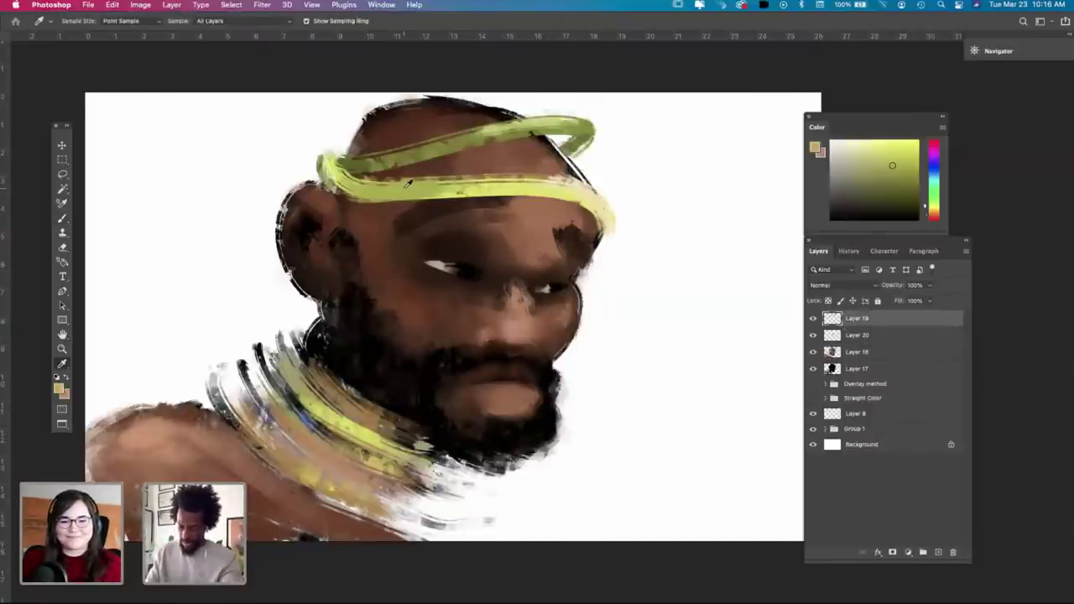
key("b")
right_click(408, 183)
left_click(487, 384)
left_click_drag(518, 207, 534, 207)
left_click_drag(229, 423, 403, 506)
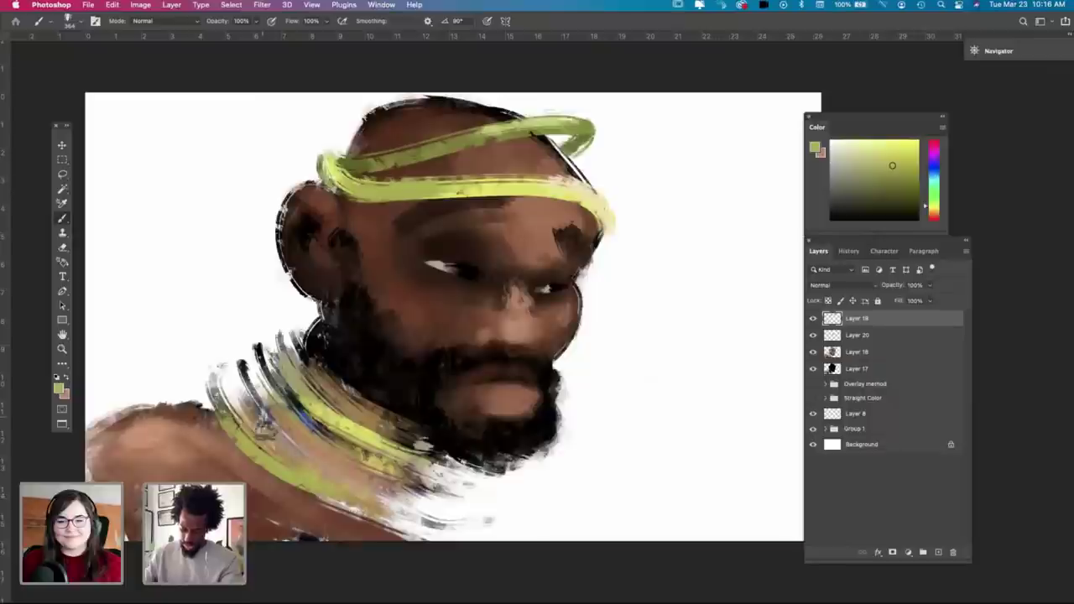
left_click_drag(264, 411, 387, 502)
left_click_drag(194, 408, 429, 586)
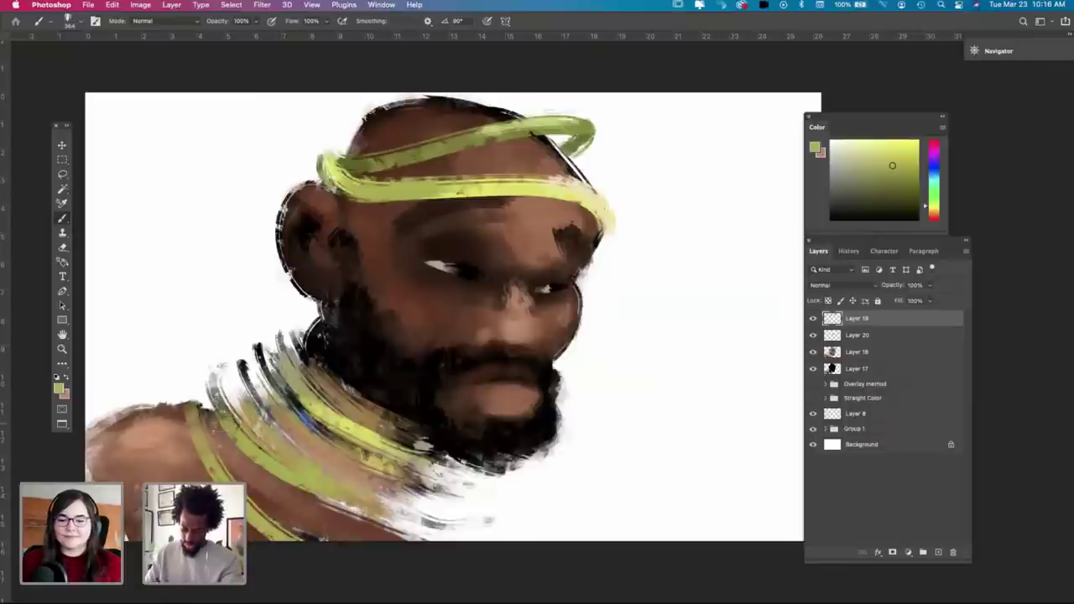
Step: Reduce the brush to 91 px and paint thin green spokes between the two lower necklace bands
right_click(327, 449)
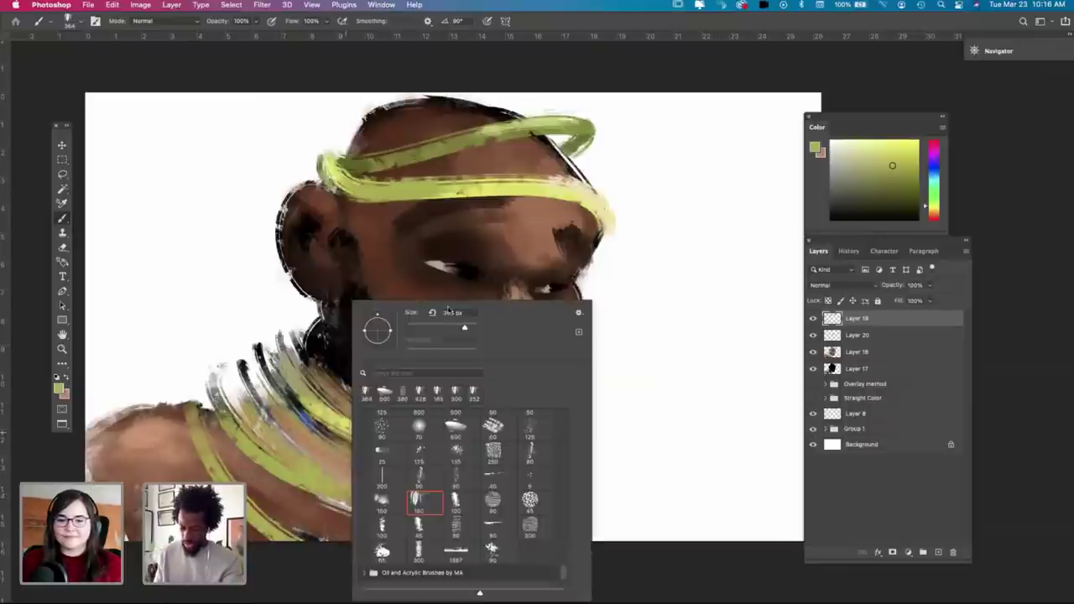
left_click(439, 328)
left_click(309, 464)
key("super+z")
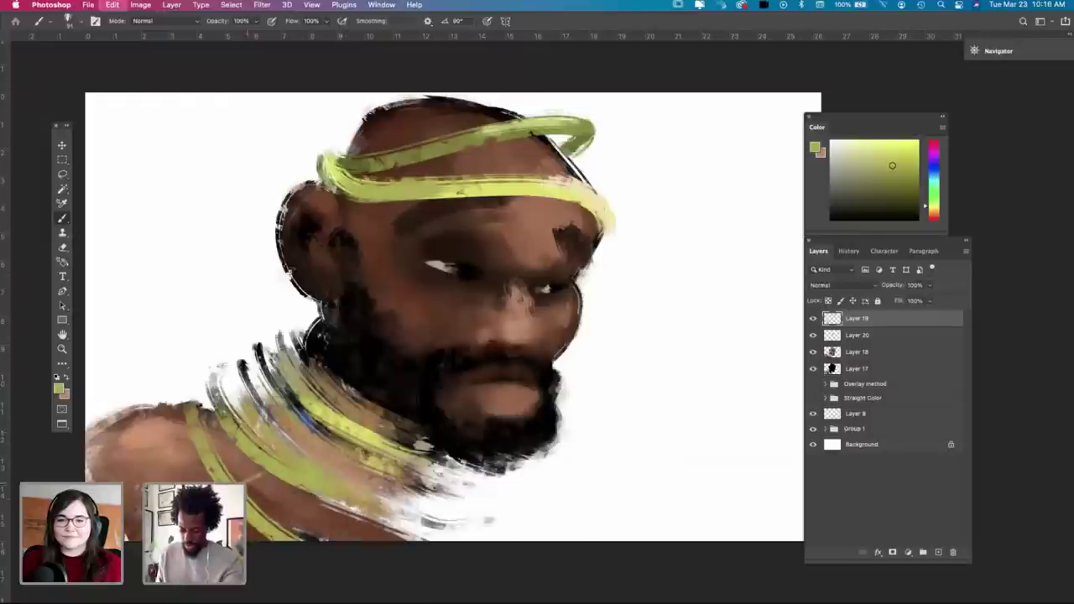
mouse_move(243, 482)
left_mouse_down()
mouse_move(283, 463)
mouse_move(261, 508)
mouse_move(320, 497)
left_mouse_up()
key("super+z")
mouse_move(287, 535)
left_mouse_down()
mouse_move(344, 506)
mouse_move(349, 541)
left_mouse_up()
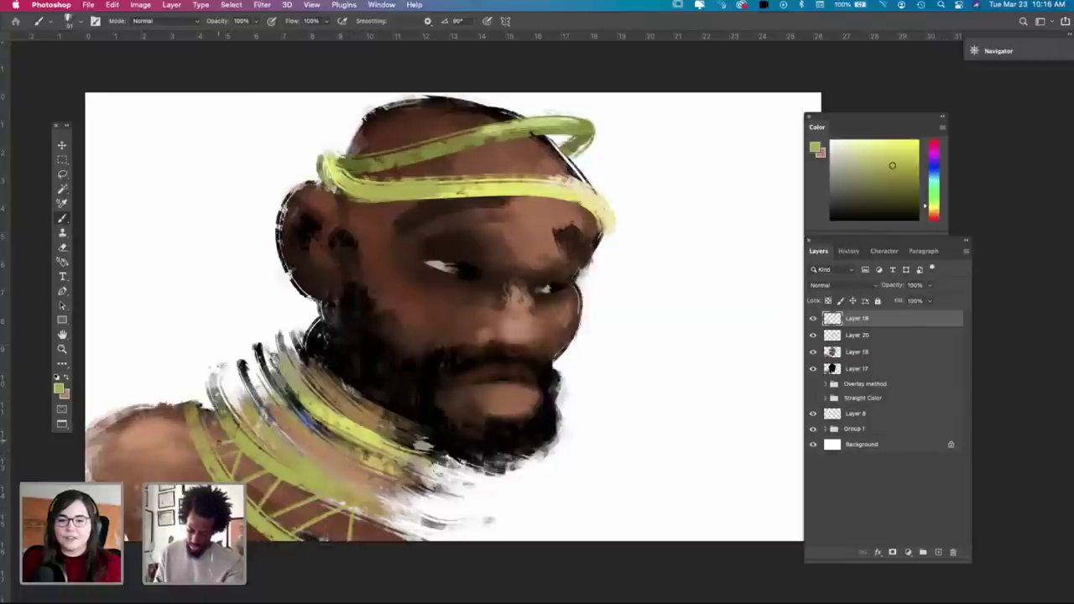
Step: Extend the outer green necklace band upward at the shoulder with a 236 px brush, and touch up the necklace at 124 px
right_click(211, 420)
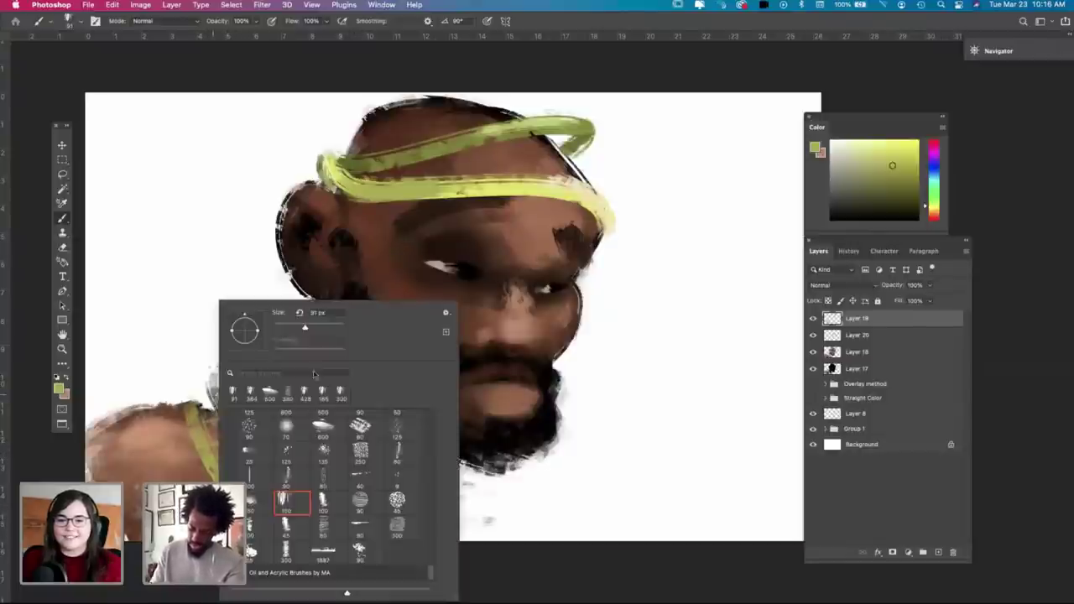
left_click(328, 329)
left_click(188, 423)
mouse_move(190, 416)
left_mouse_down()
mouse_move(195, 389)
mouse_move(231, 381)
mouse_move(193, 387)
left_mouse_up()
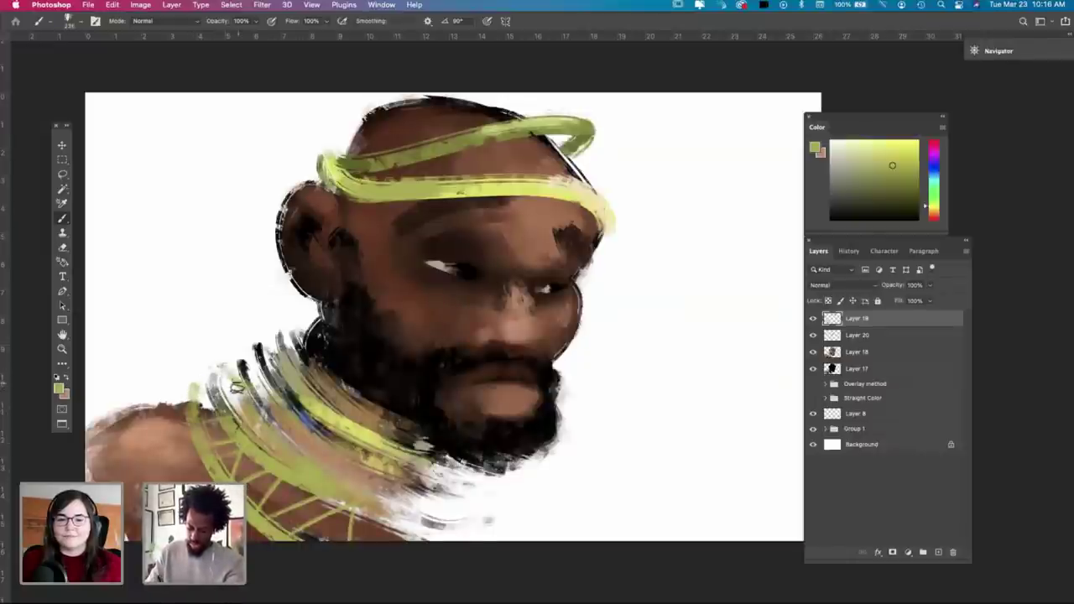
right_click(412, 407)
left_click(518, 327)
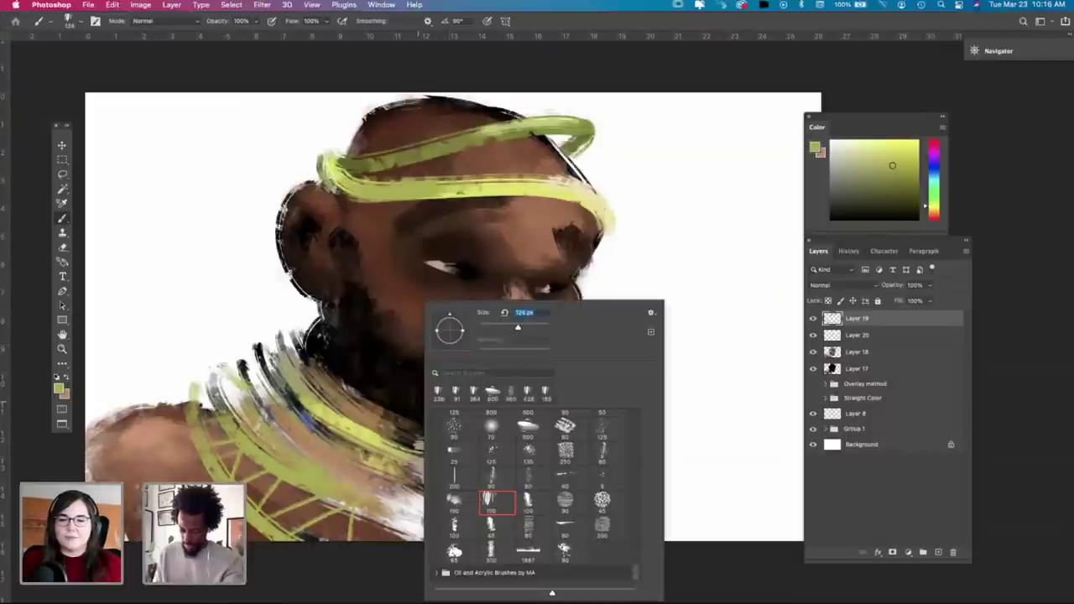
left_click(243, 428)
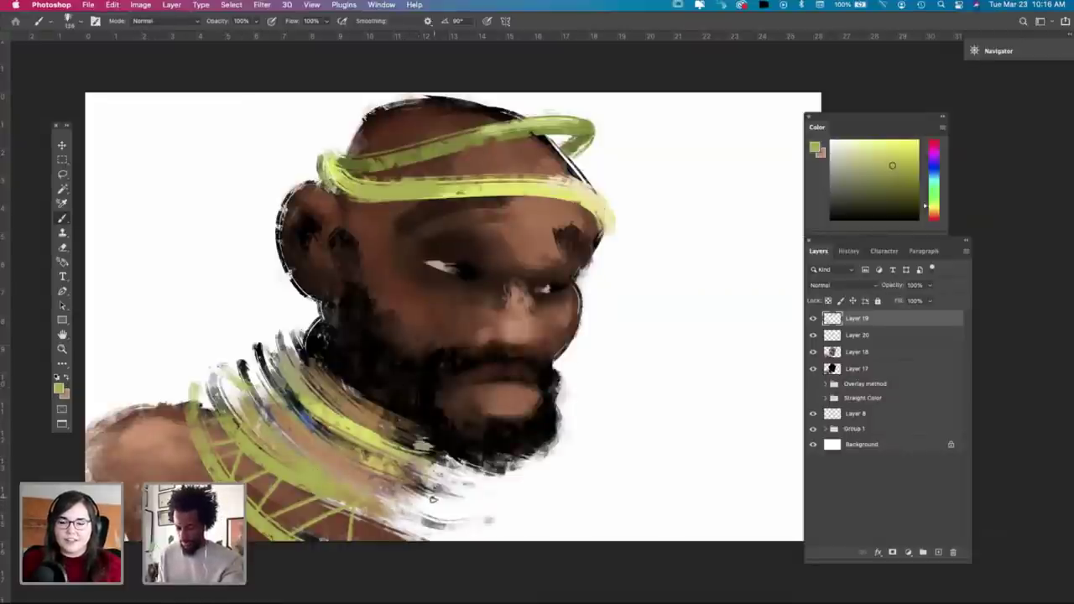
Step: Sample the necklace's light yellow-green and paint thin struts between the upper and lower edges of the headband with a 105 px brush
key("i")
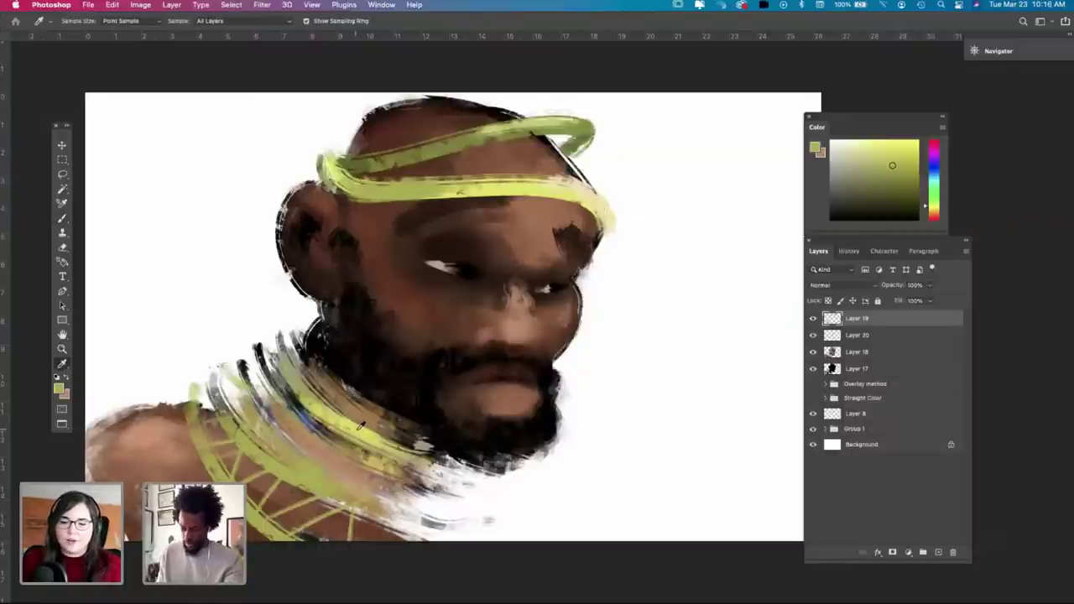
left_click(365, 420)
key("b")
right_click(376, 426)
left_click_drag(464, 331, 461, 331)
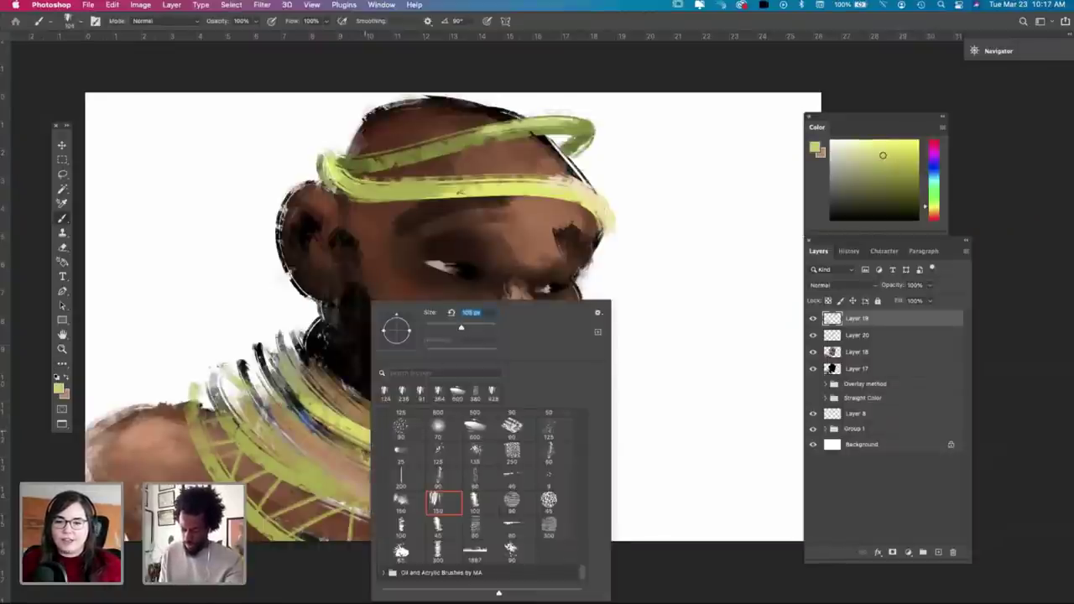
key("Return")
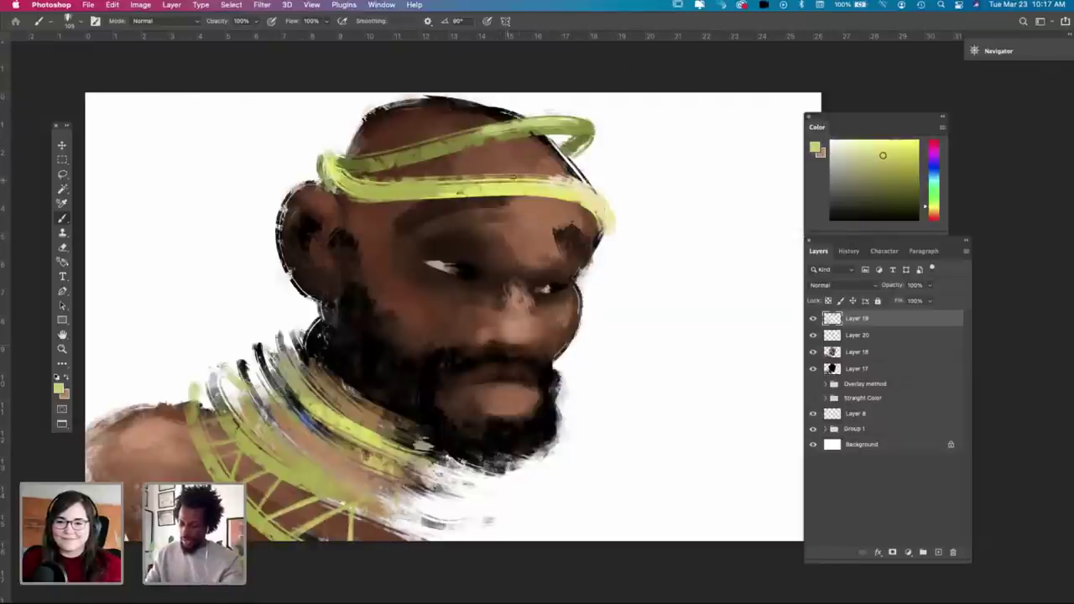
mouse_move(518, 139)
left_mouse_down()
mouse_move(500, 177)
mouse_move(531, 179)
left_mouse_up()
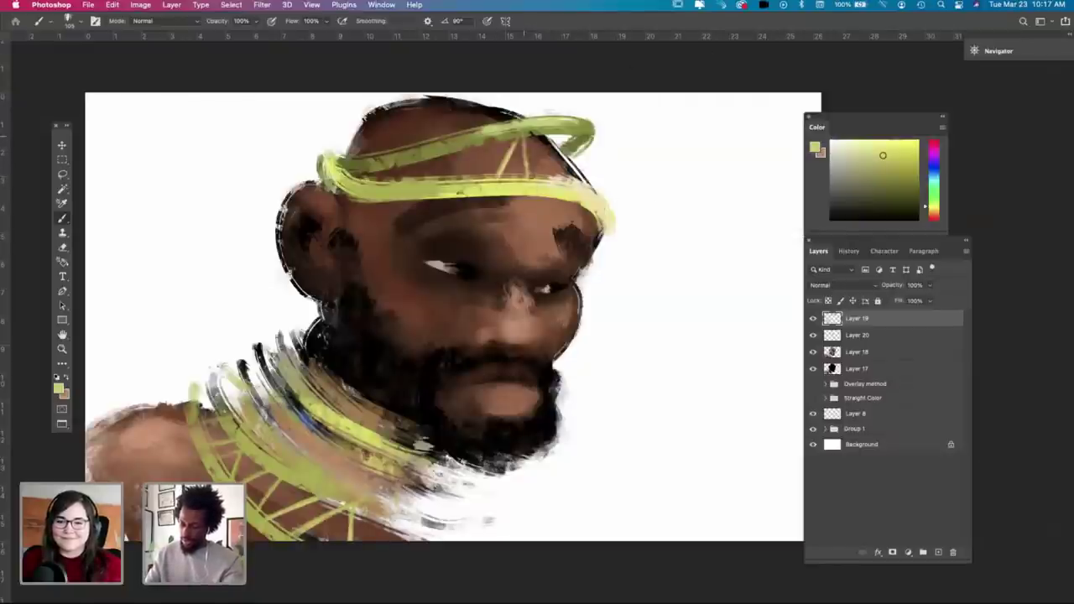
mouse_move(550, 133)
left_mouse_down()
mouse_move(544, 177)
mouse_move(575, 179)
left_mouse_up()
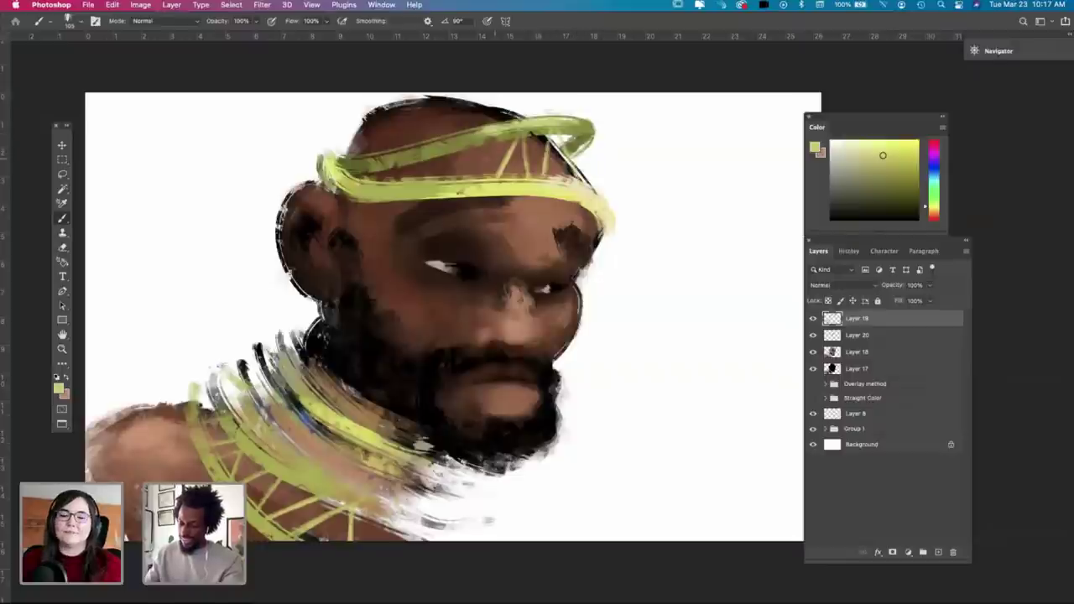
mouse_move(496, 141)
left_mouse_down()
mouse_move(490, 176)
mouse_move(428, 176)
mouse_move(420, 192)
mouse_move(403, 178)
mouse_move(361, 182)
left_mouse_up()
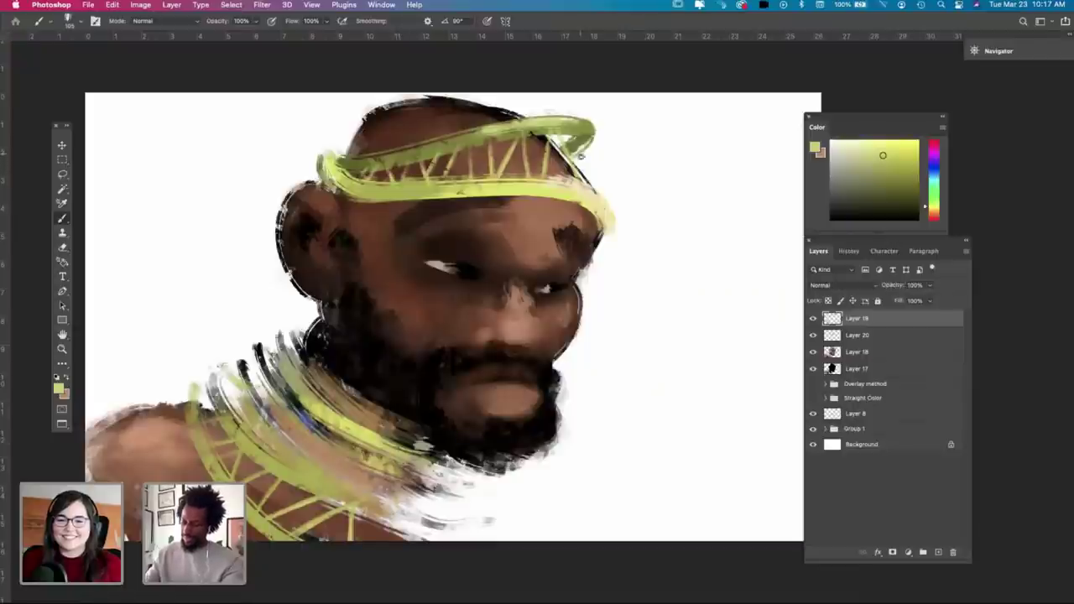
left_click_drag(581, 157, 593, 190)
key("super+z")
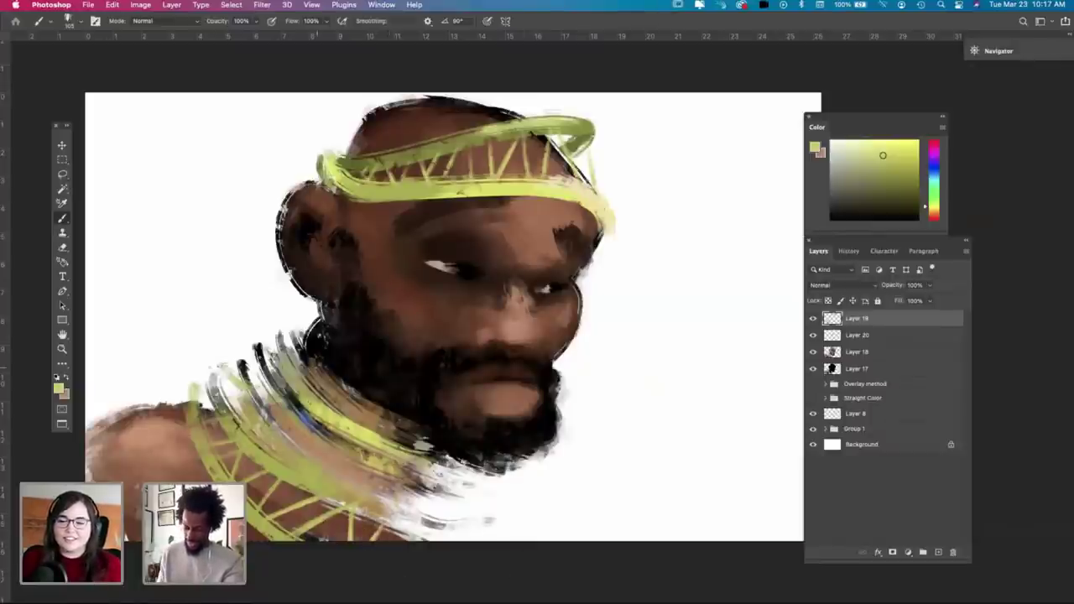
Step: Enlarge the brush to 332 px and paint curved yellow-green strokes along the upper necklace rings beneath the beard
right_click(571, 358)
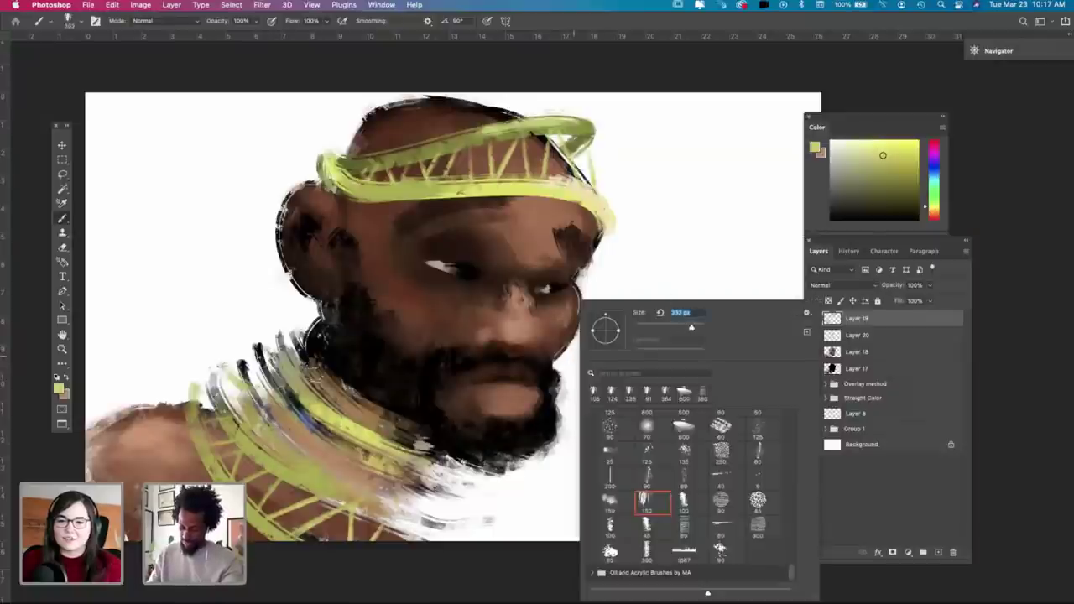
left_click_drag(309, 364, 428, 425)
key("super+z")
left_click_drag(304, 366, 407, 429)
key("super+z")
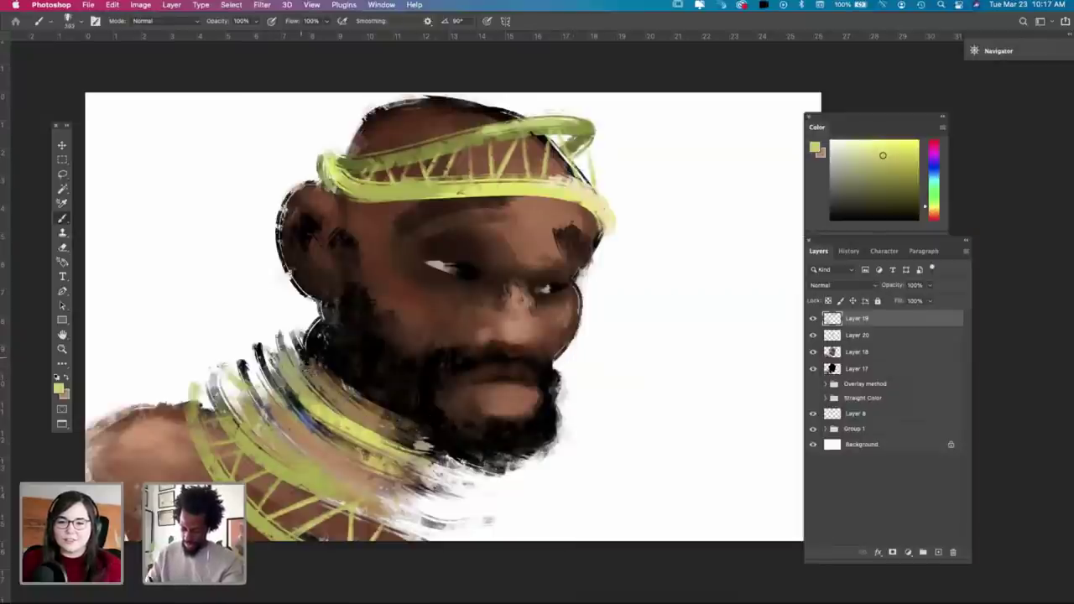
left_click_drag(302, 360, 399, 433)
left_click_drag(262, 366, 334, 446)
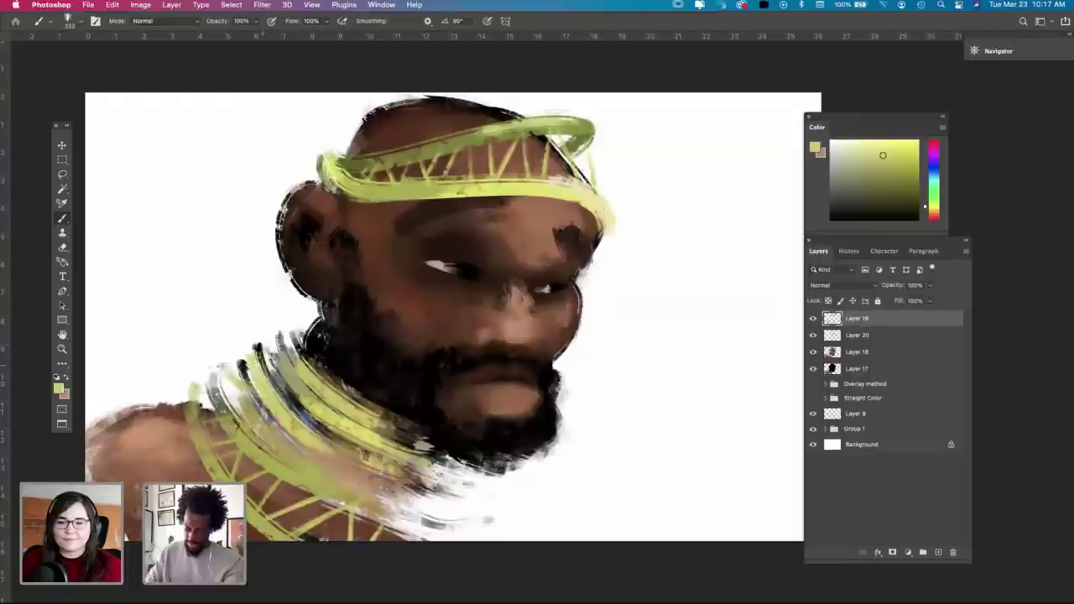
key("super+z")
left_click_drag(259, 381, 348, 461)
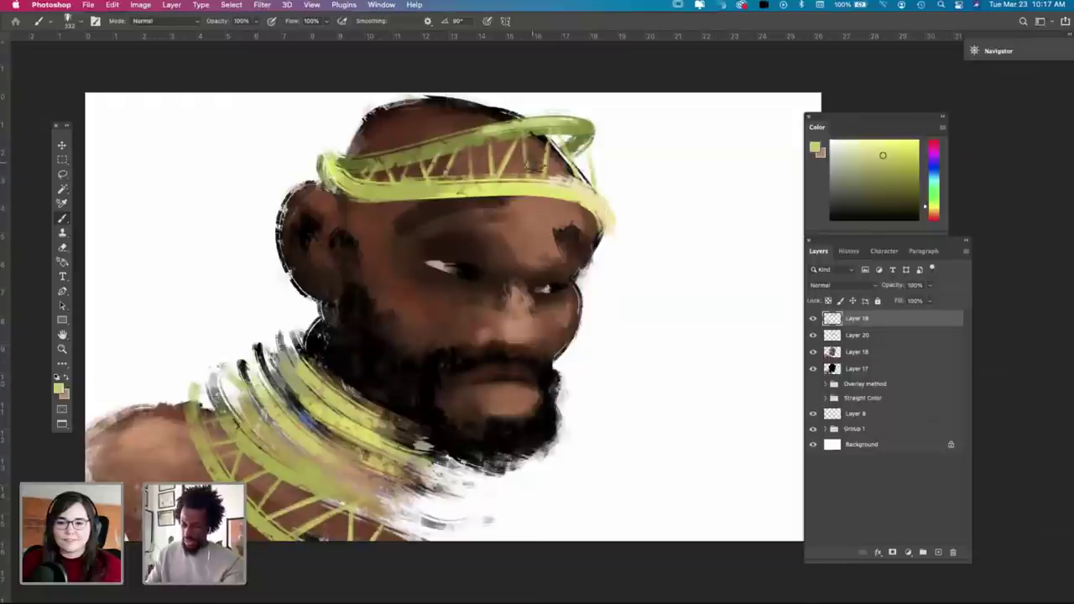
Step: Set the foreground color to pale yellow and add fine highlights to the headband with the brush reduced to 43 px and 15 px
right_click(534, 161)
left_click_drag(614, 188, 611, 187)
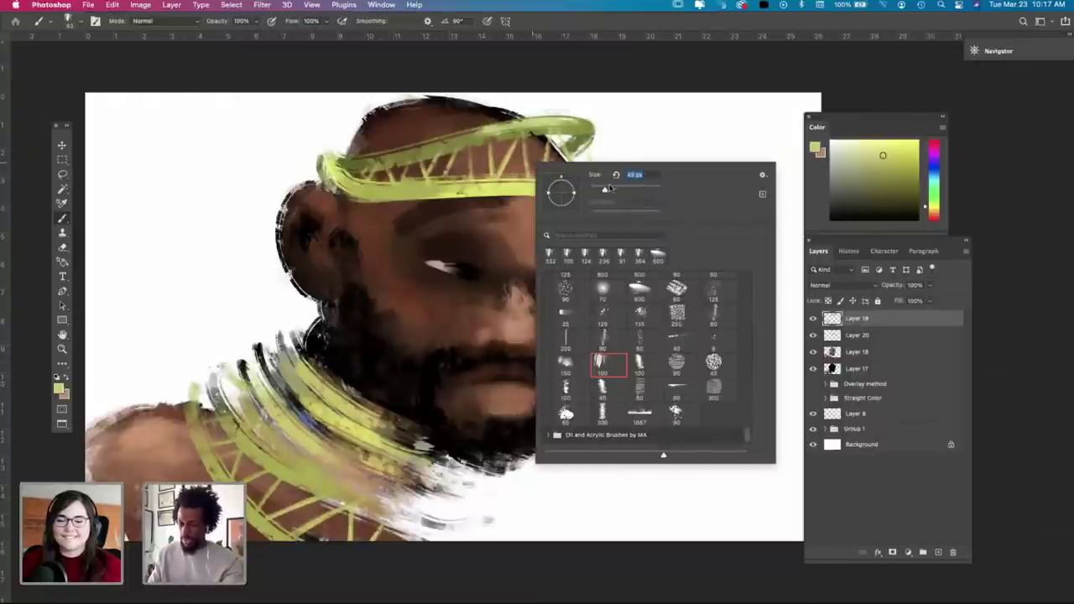
key("Return")
left_click_drag(873, 153, 850, 142)
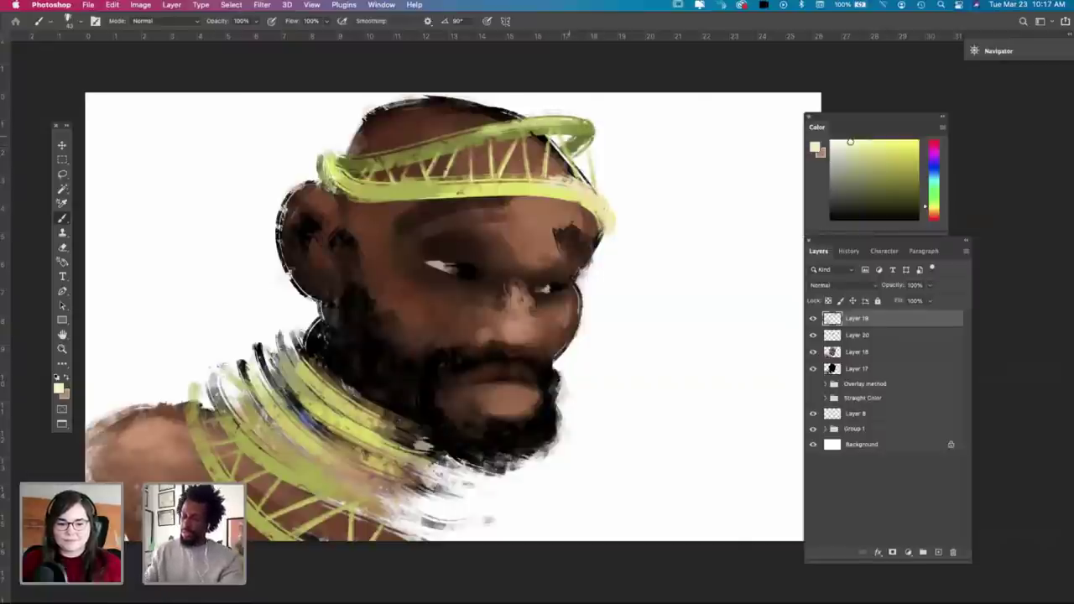
right_click(581, 140)
left_click_drag(653, 167, 646, 167)
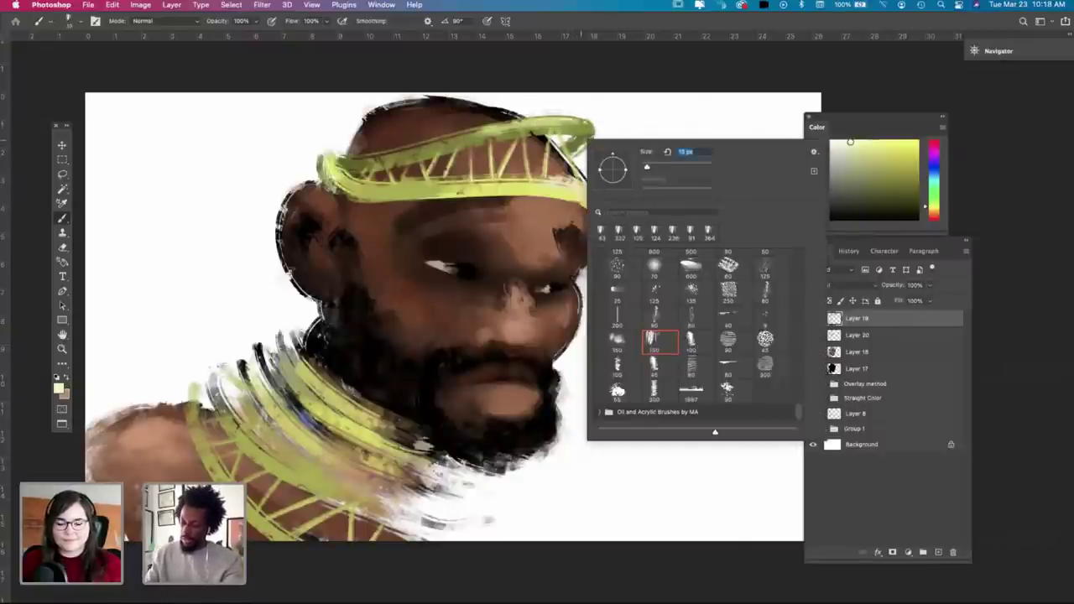
left_click(575, 124)
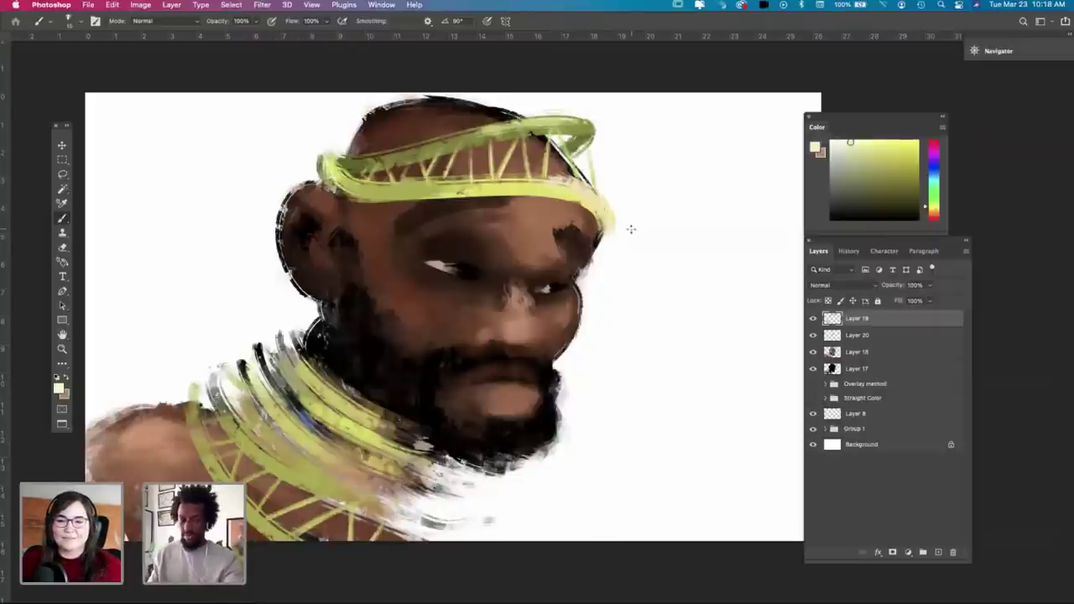
Step: Set the brush size to 118 px and add pale yellow highlights along the lower necklace band
key("i")
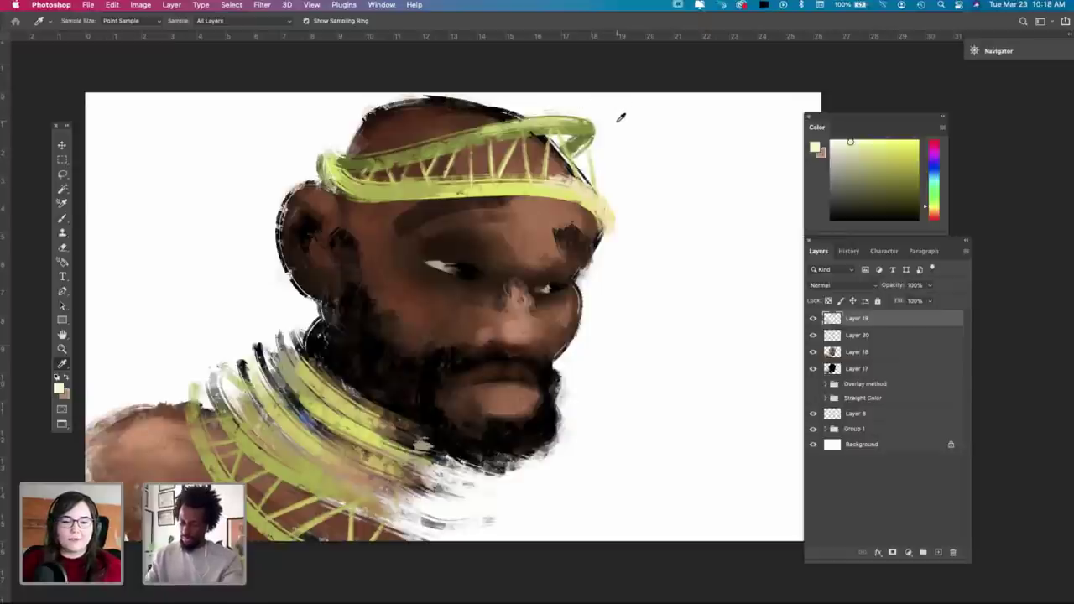
key("b")
right_click(428, 322)
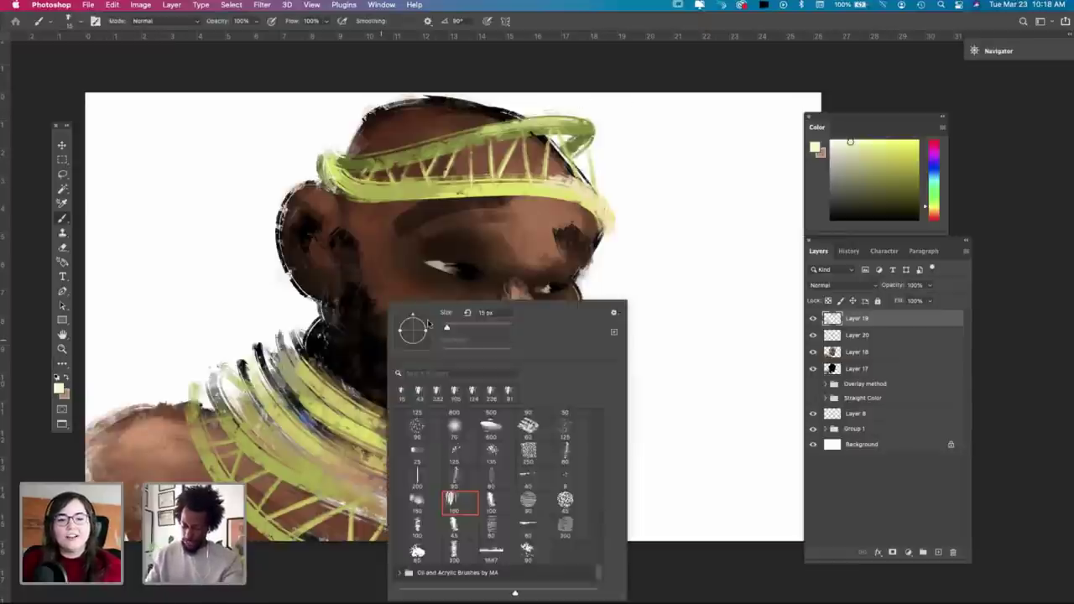
left_click(481, 326)
key("Return")
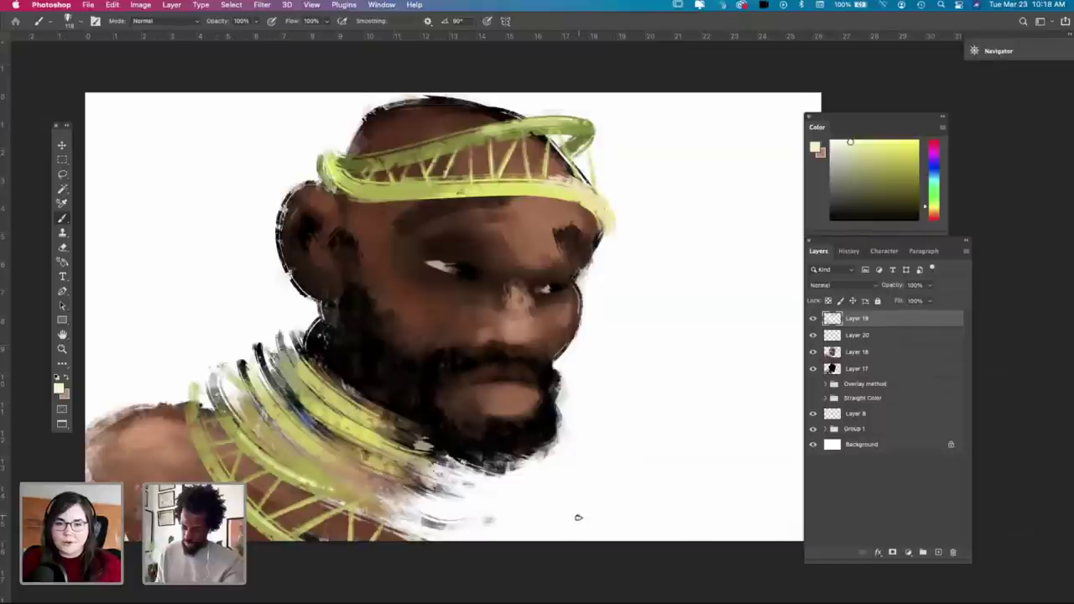
Step: Add a new layer directly above Layer 17 and sample a dark brown from the face as the brush color
left_click(860, 368)
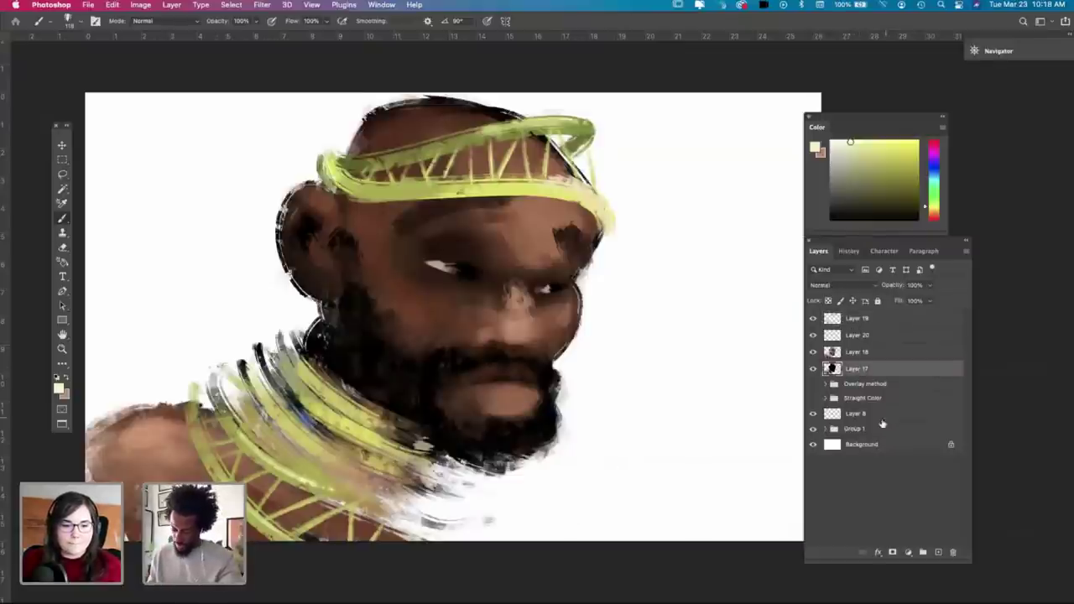
left_click(939, 552)
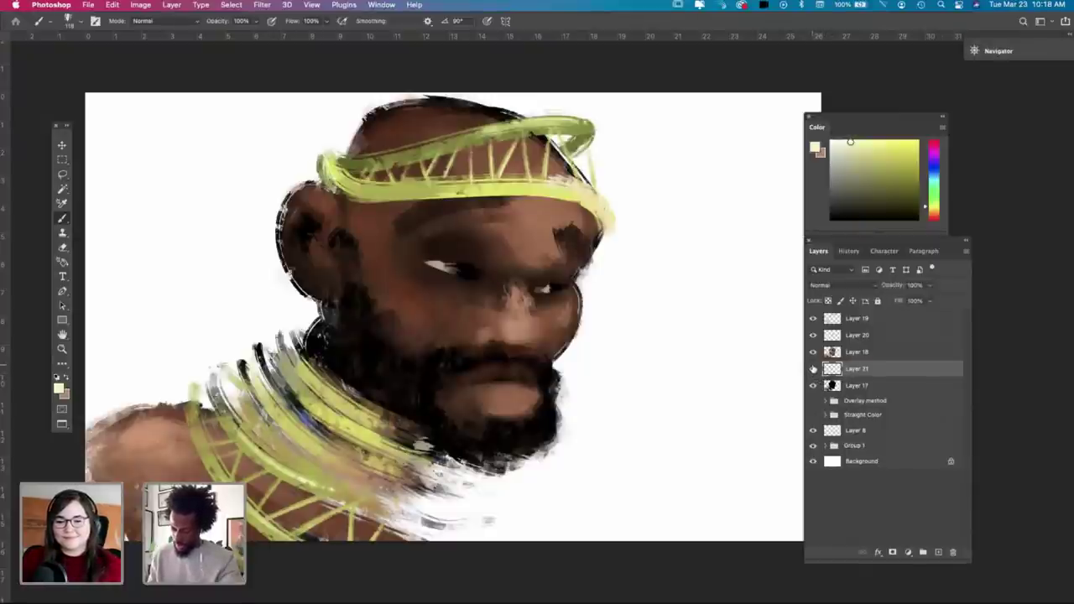
key("i")
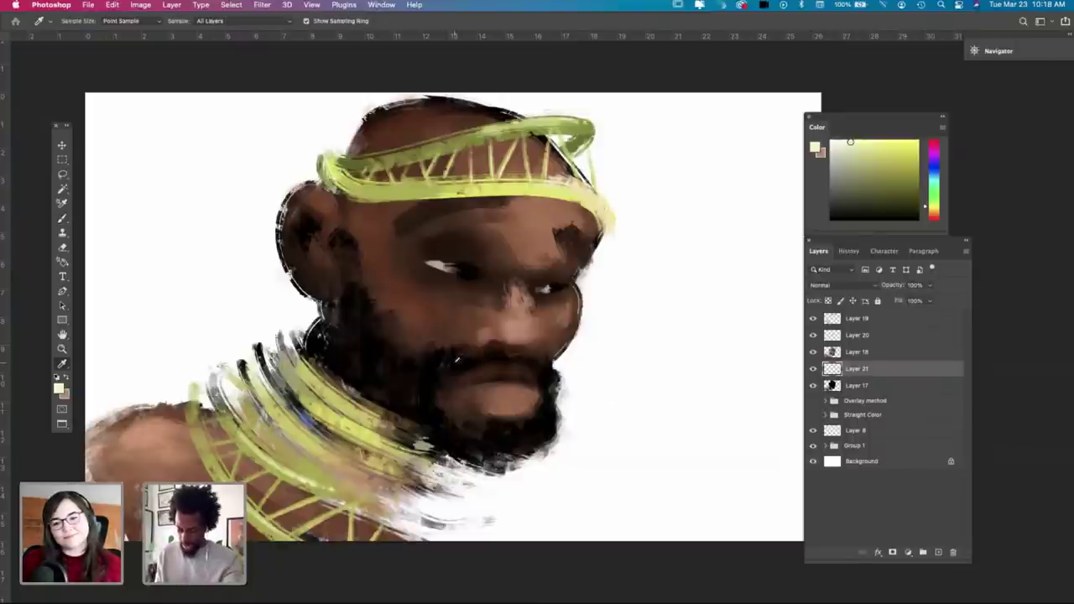
left_click(422, 277)
key("b")
Step: Enlarge the brush to about 490 px and paint dark brown skin on the chest below the necklace on Layer 21
right_click(440, 316)
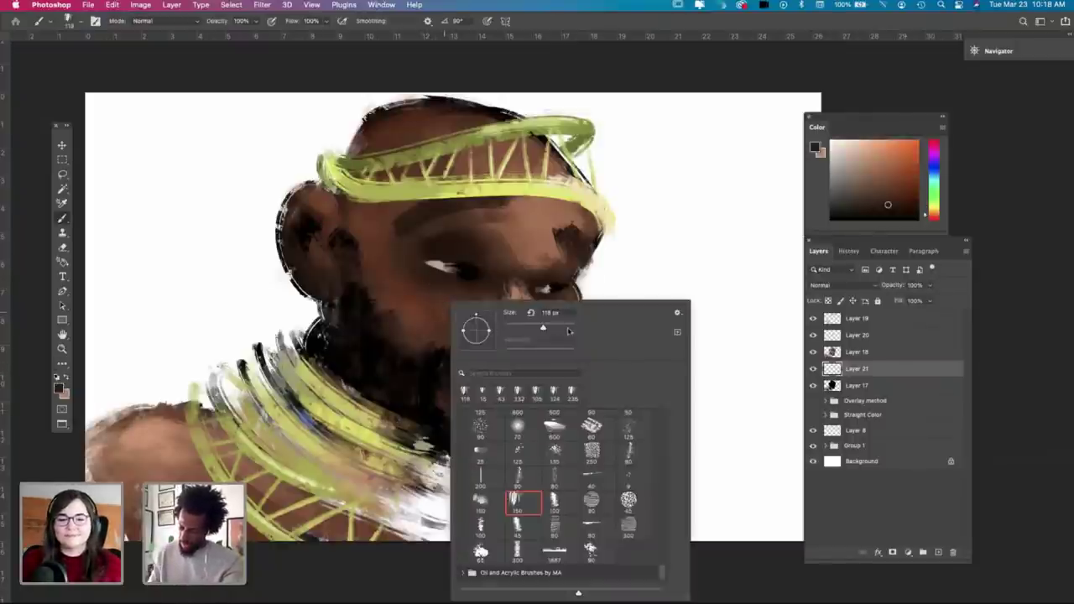
left_click(569, 328)
left_click(383, 542)
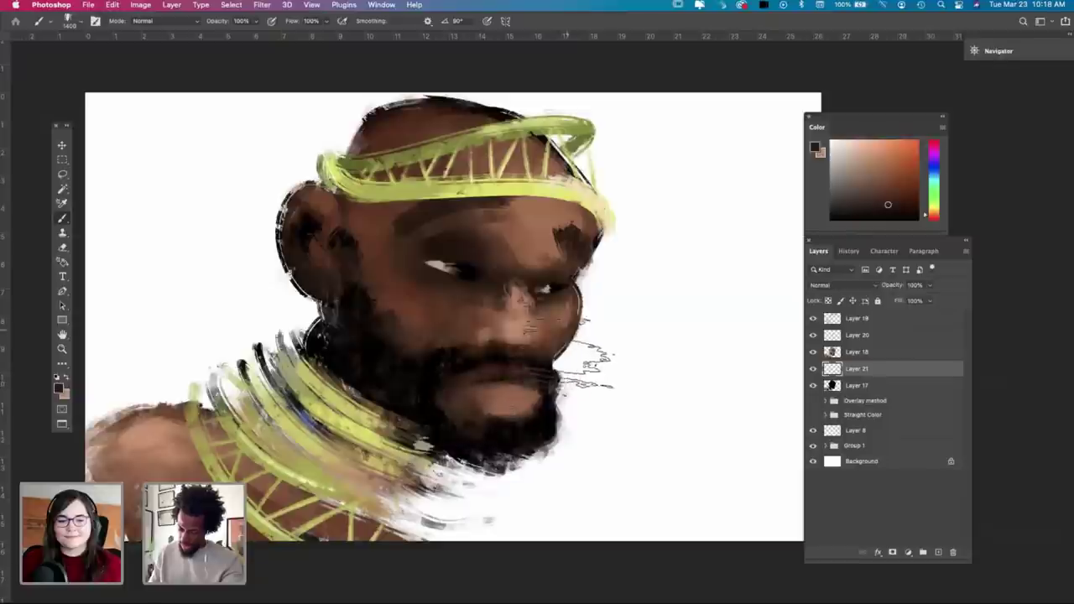
right_click(568, 331)
left_click(685, 328)
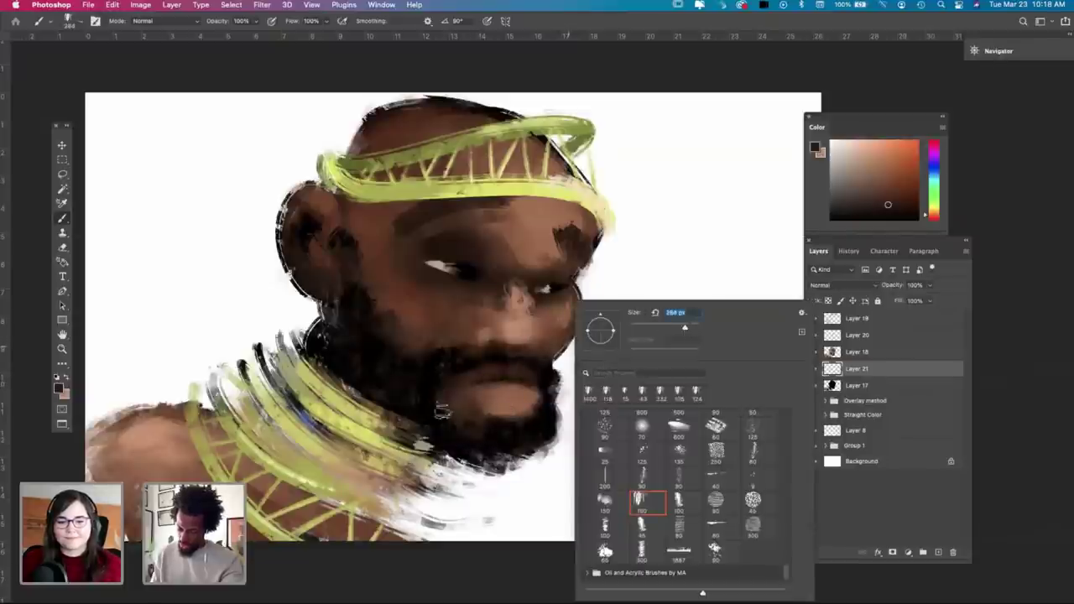
key("Return")
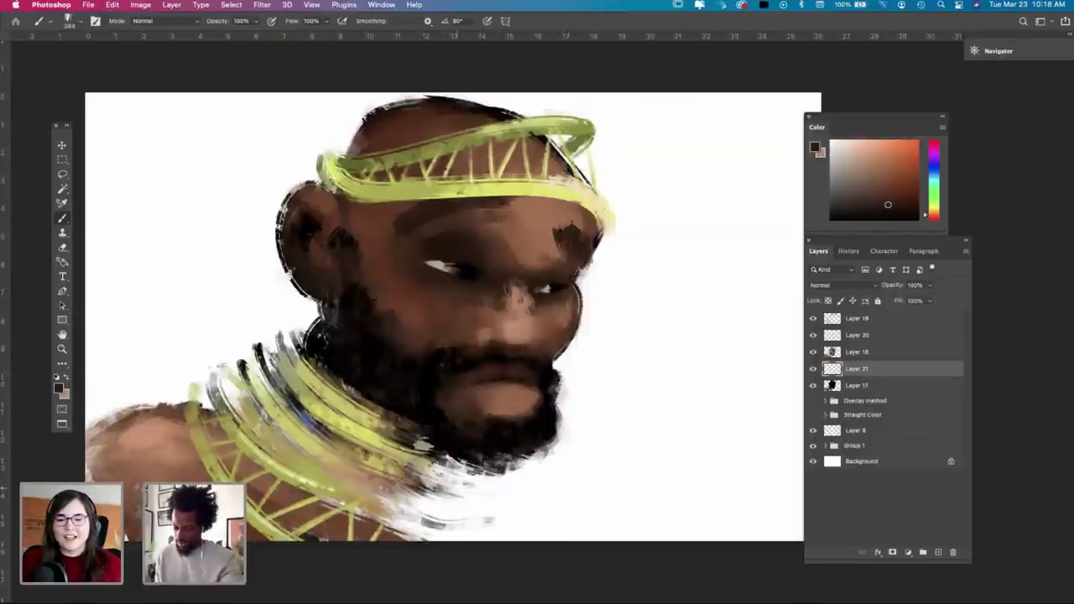
right_click(487, 471)
left_click(612, 328)
left_click(413, 510)
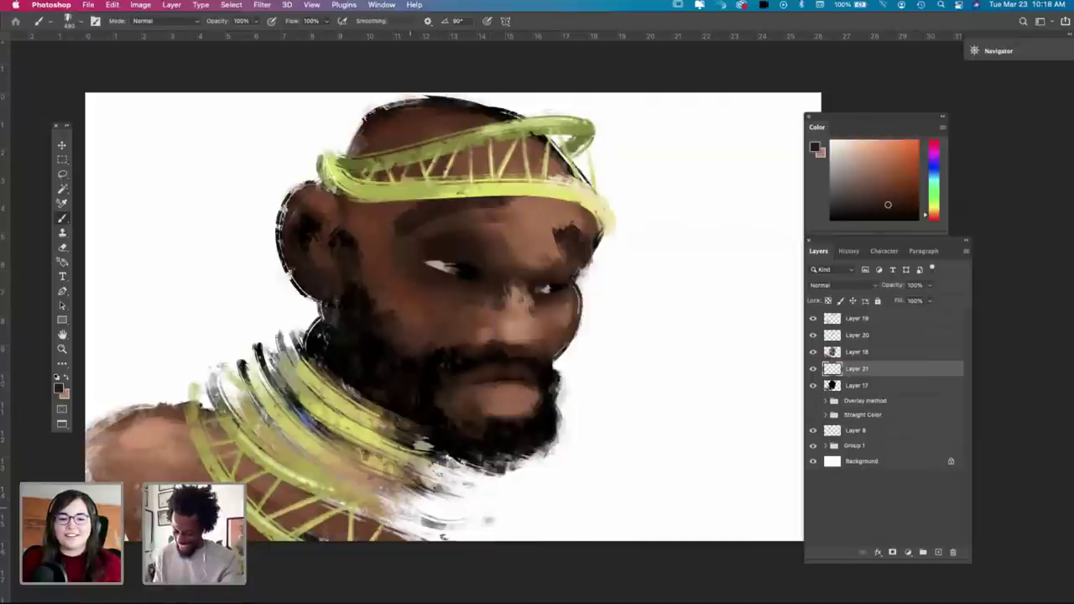
left_click_drag(411, 508, 460, 541)
left_click_drag(399, 517, 490, 562)
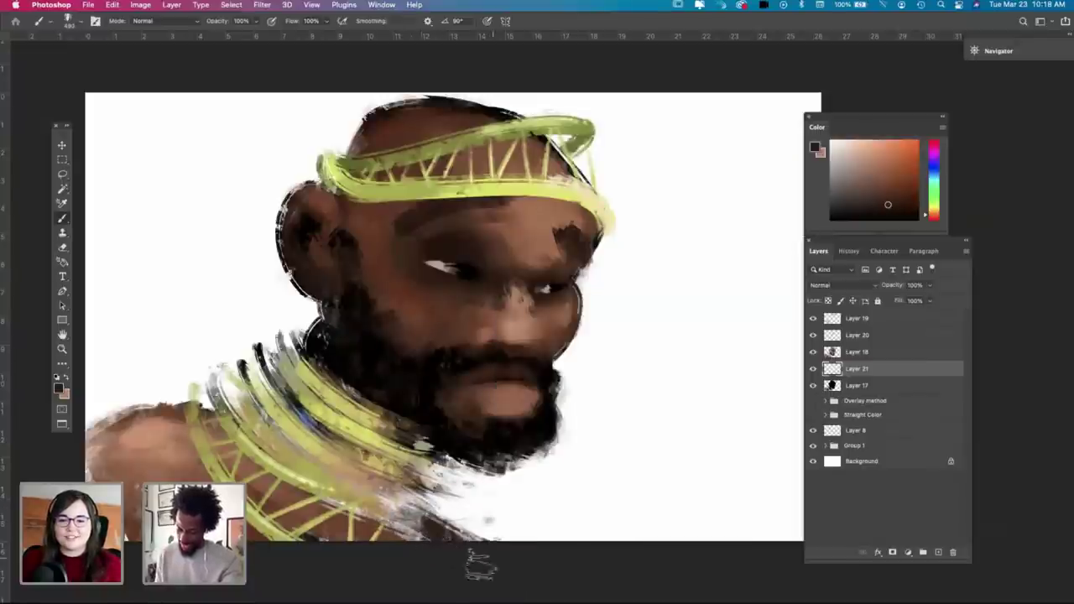
mouse_move(345, 506)
left_mouse_down()
mouse_move(476, 562)
mouse_move(322, 499)
mouse_move(504, 583)
left_mouse_up()
mouse_move(504, 583)
left_mouse_down()
mouse_move(406, 522)
mouse_move(567, 581)
left_mouse_up()
left_click_drag(419, 520, 527, 576)
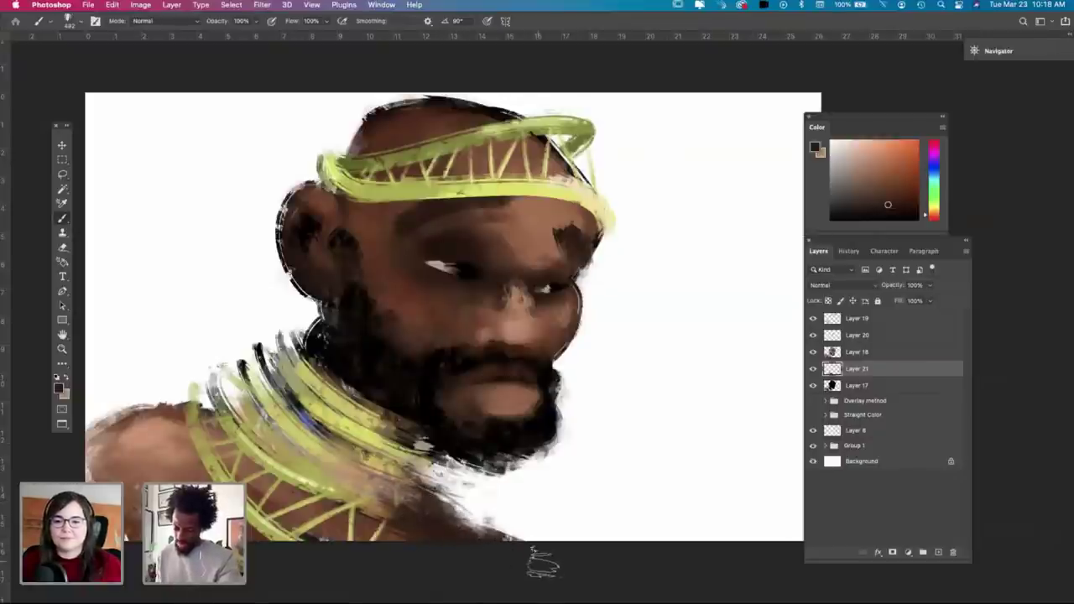
Step: Extend the far shoulder with sweeping dark brown strokes sloping from the necklace down to the canvas's lower edge
left_click_drag(419, 505, 574, 535)
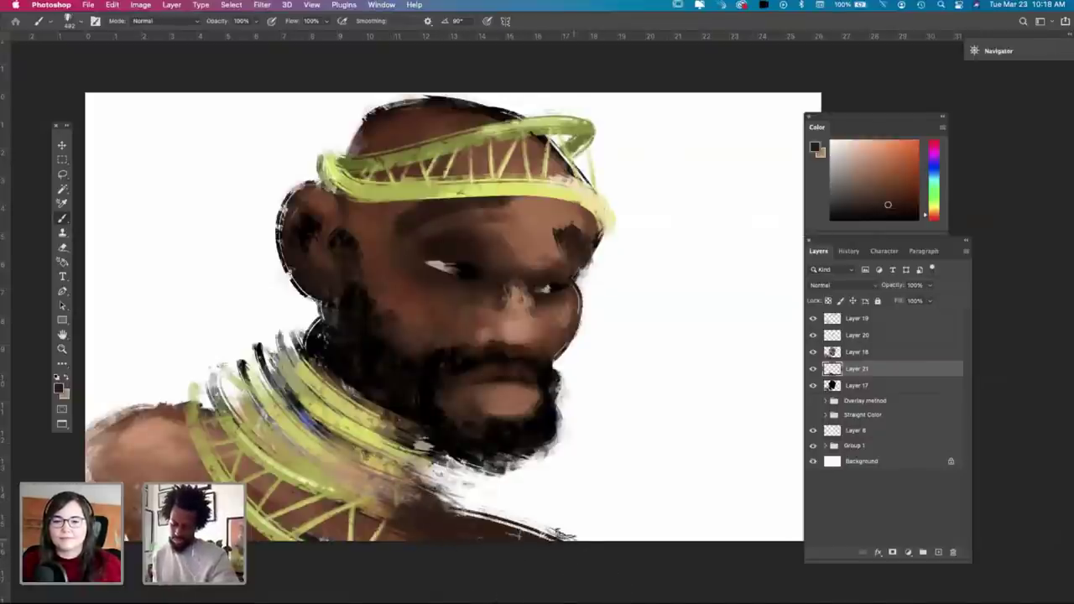
key("super+z")
left_click_drag(436, 512, 561, 544)
left_click_drag(416, 528, 613, 577)
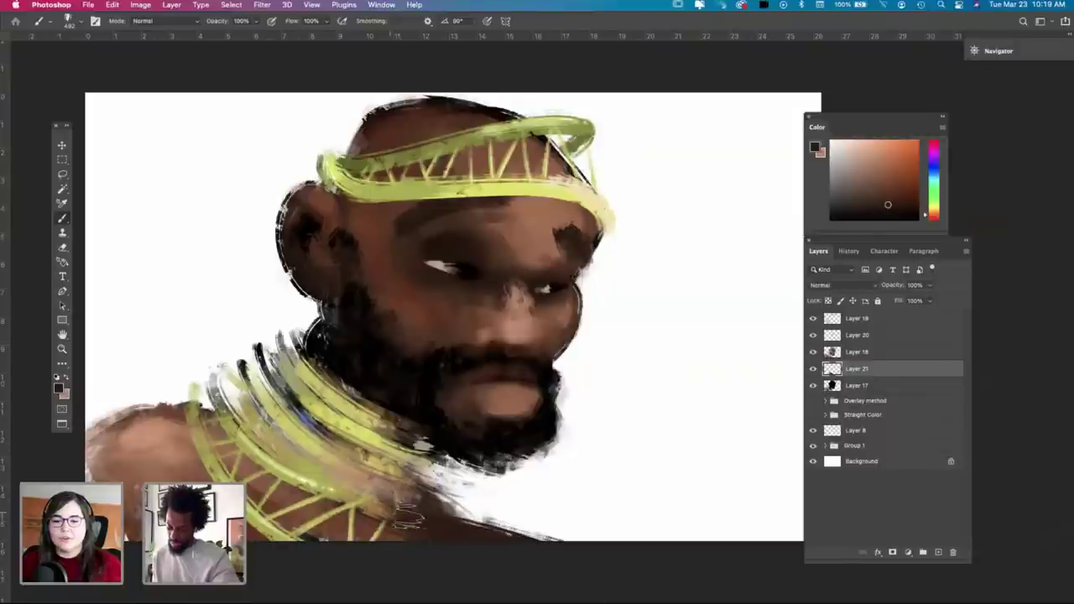
left_click_drag(445, 506, 621, 540)
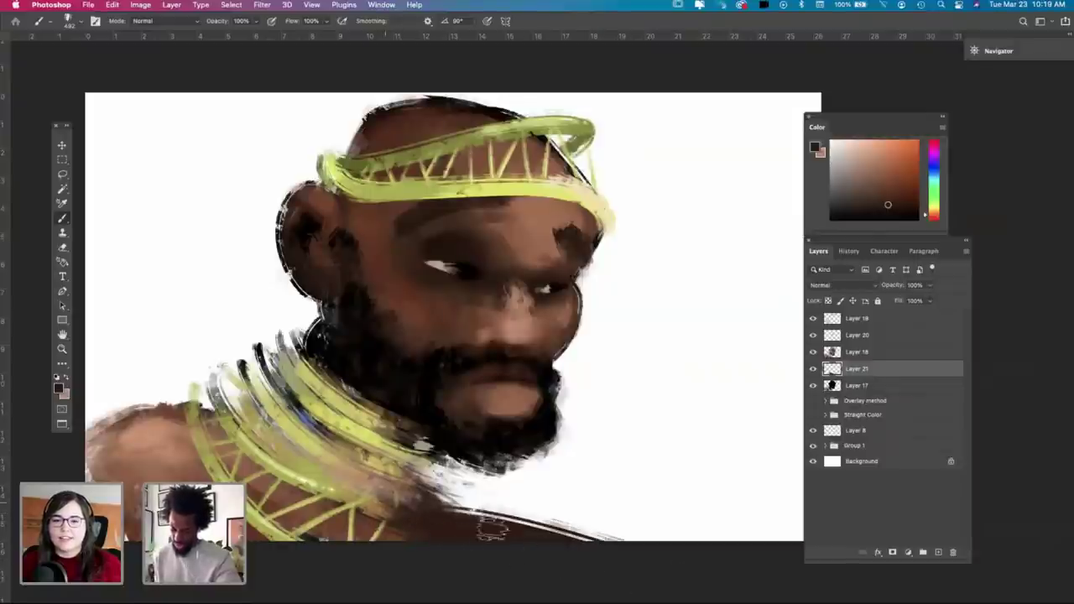
left_click_drag(491, 529, 634, 578)
left_click_drag(422, 507, 524, 549)
left_click_drag(435, 485, 510, 567)
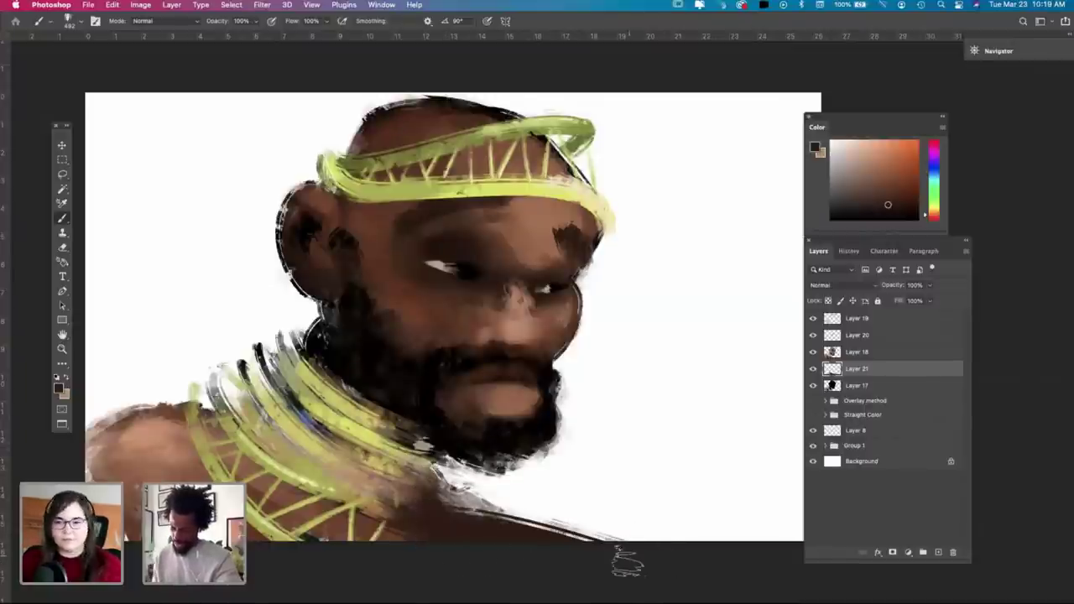
Step: Check Layer 21 by toggling its visibility and paint a dark stroke along the near shoulder's top outline
left_click(813, 370)
left_click(812, 369)
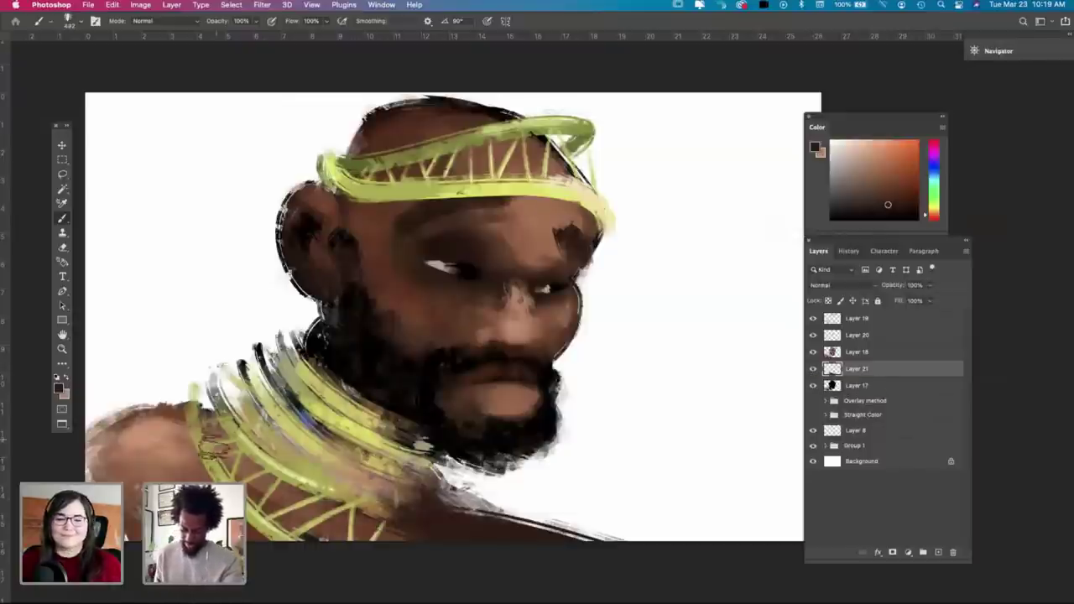
key("super+z")
mouse_move(110, 415)
left_mouse_down()
mouse_move(210, 398)
mouse_move(122, 404)
mouse_move(86, 430)
left_mouse_up()
key("super+z")
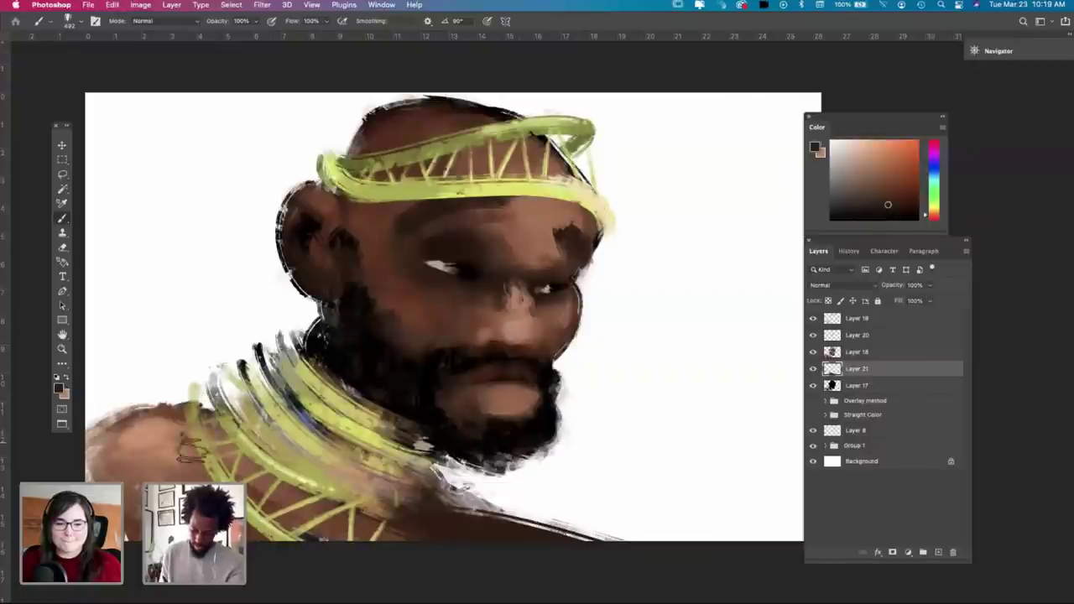
left_click_drag(213, 403, 86, 420)
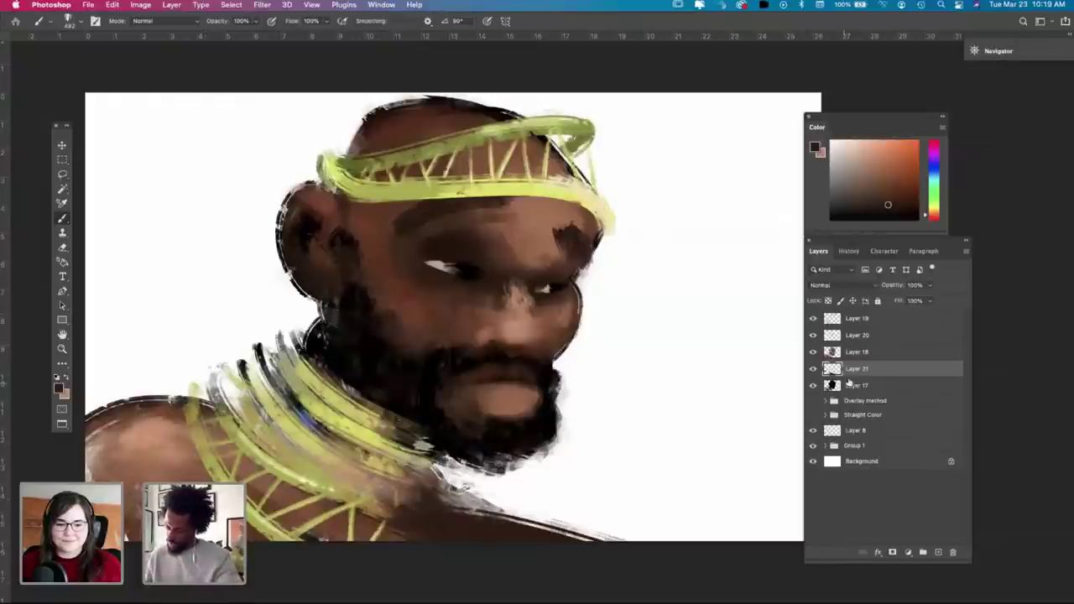
left_click(849, 386)
mouse_move(541, 415)
left_mouse_down()
mouse_move(554, 457)
mouse_move(558, 436)
mouse_move(560, 461)
mouse_move(550, 437)
mouse_move(545, 453)
mouse_move(541, 445)
mouse_move(547, 463)
left_mouse_up()
key("super+z")
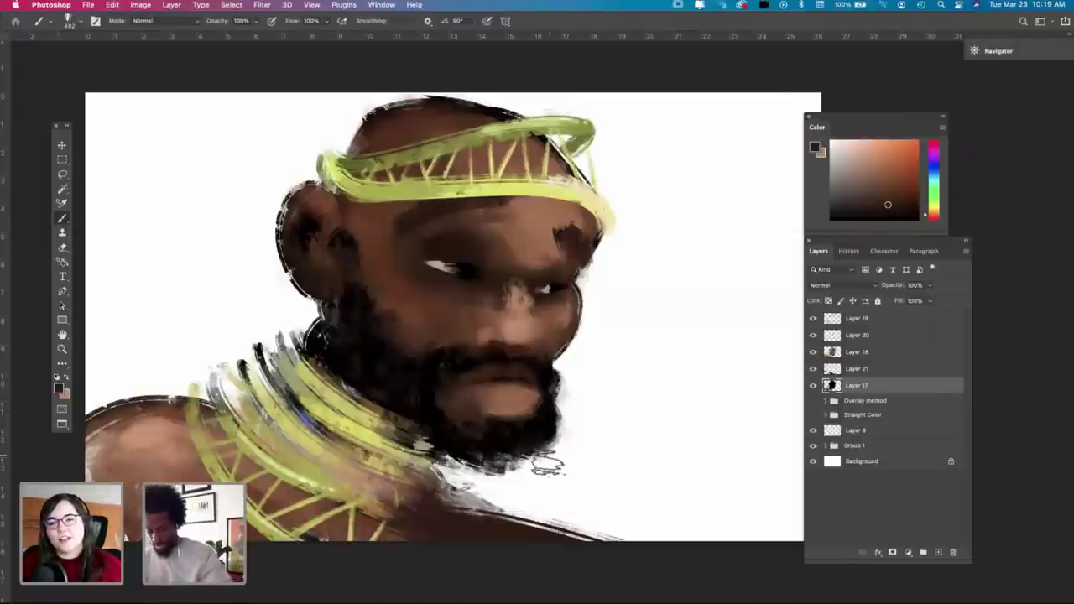
key("i")
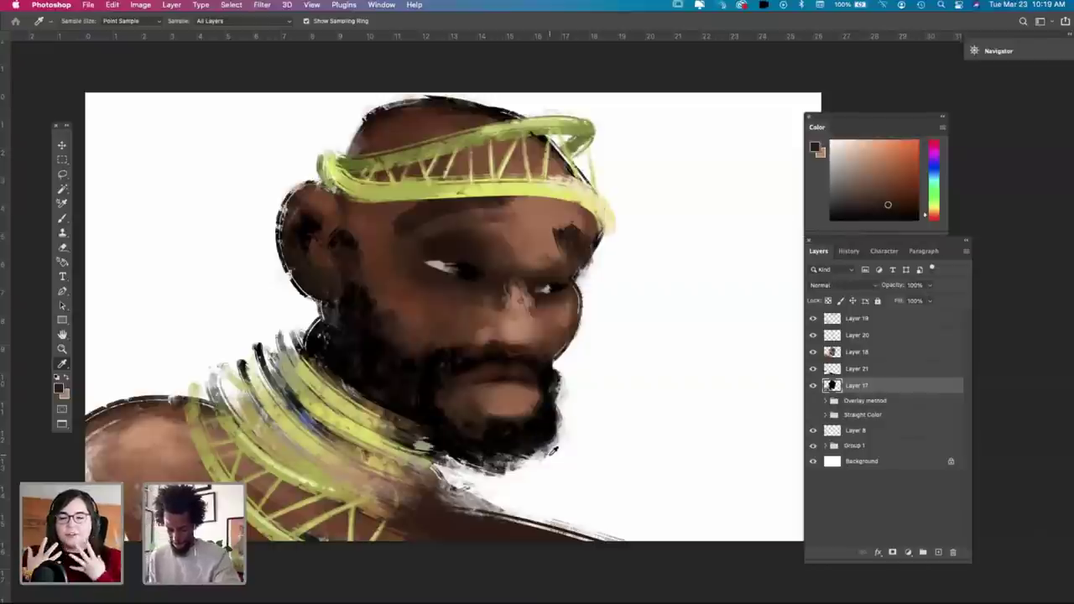
key("b")
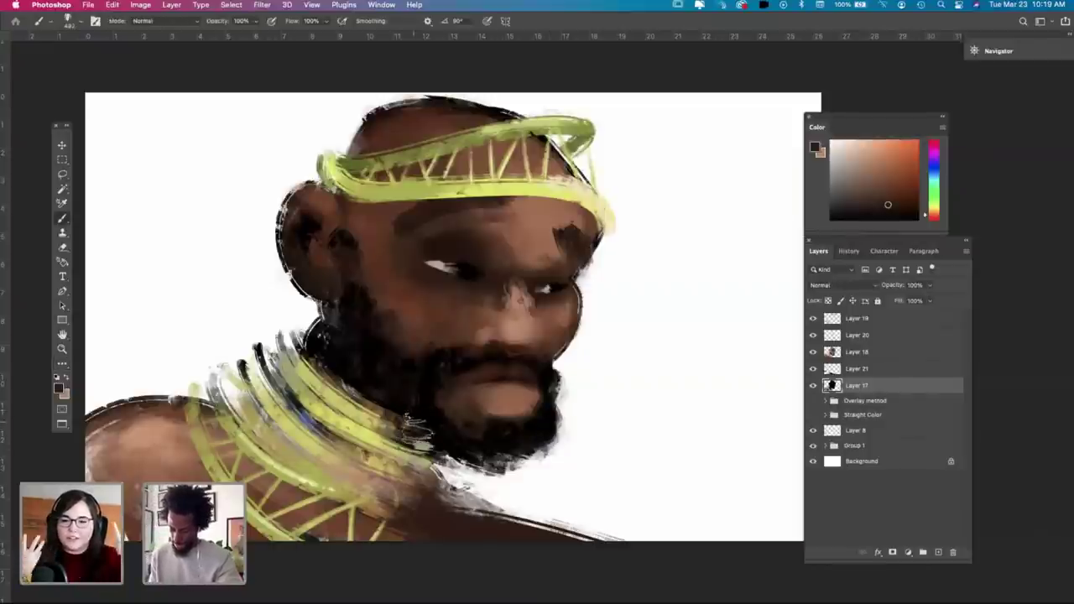
Step: On Layer 18, reset the colors to default and fill in the beard's lower jaw and chin with black strokes
left_click(851, 355)
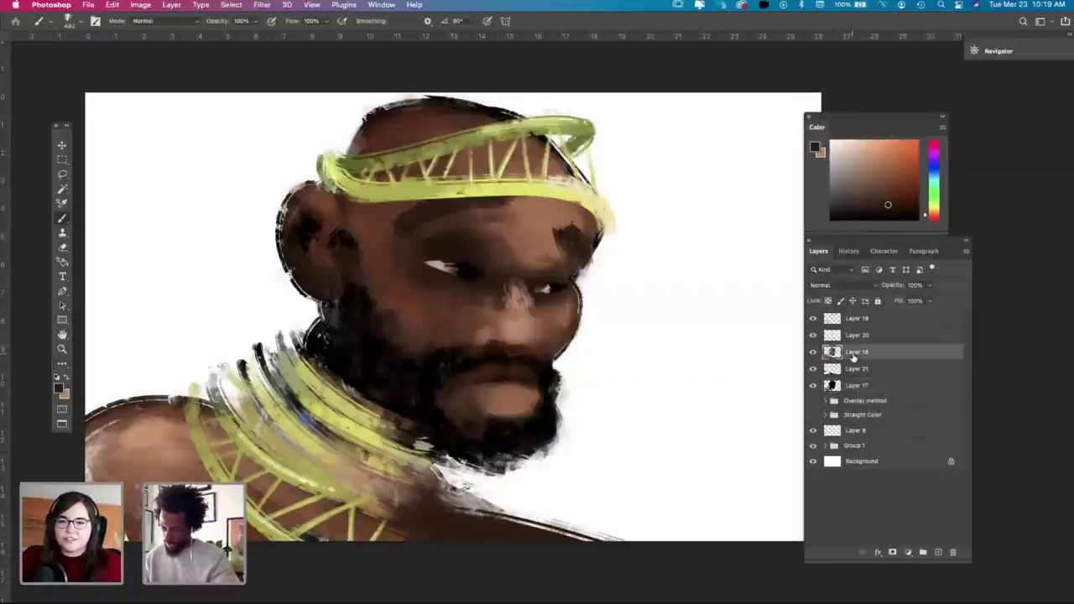
left_click_drag(402, 413, 414, 433)
key("d")
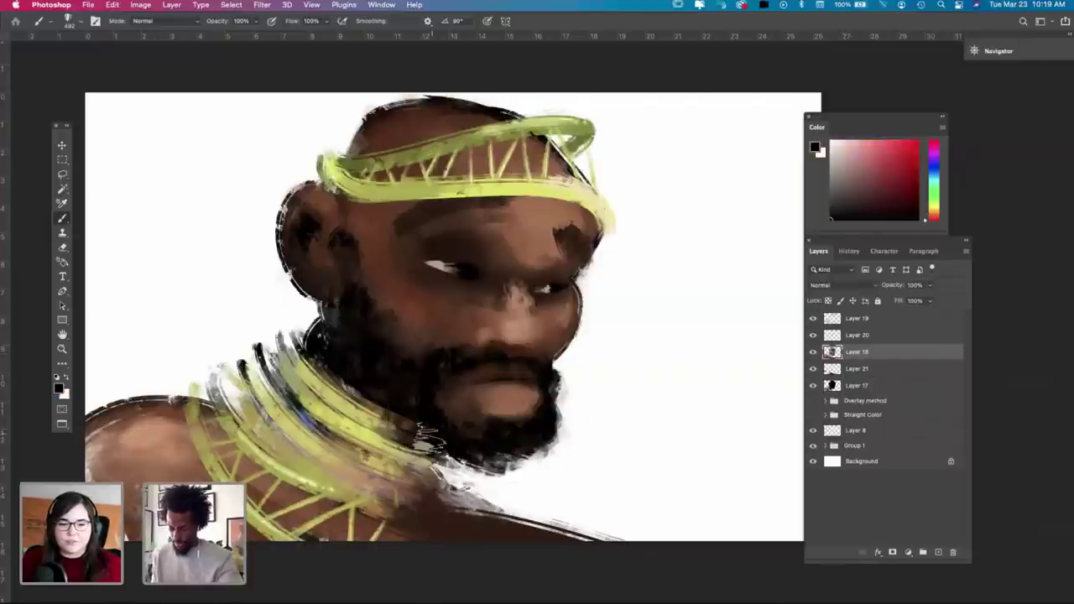
mouse_move(427, 432)
left_mouse_down()
mouse_move(449, 454)
mouse_move(553, 457)
mouse_move(558, 435)
mouse_move(542, 408)
mouse_move(563, 441)
mouse_move(411, 431)
mouse_move(390, 396)
mouse_move(388, 409)
mouse_move(354, 370)
mouse_move(358, 391)
mouse_move(390, 415)
mouse_move(369, 387)
mouse_move(366, 400)
mouse_move(401, 401)
left_mouse_up()
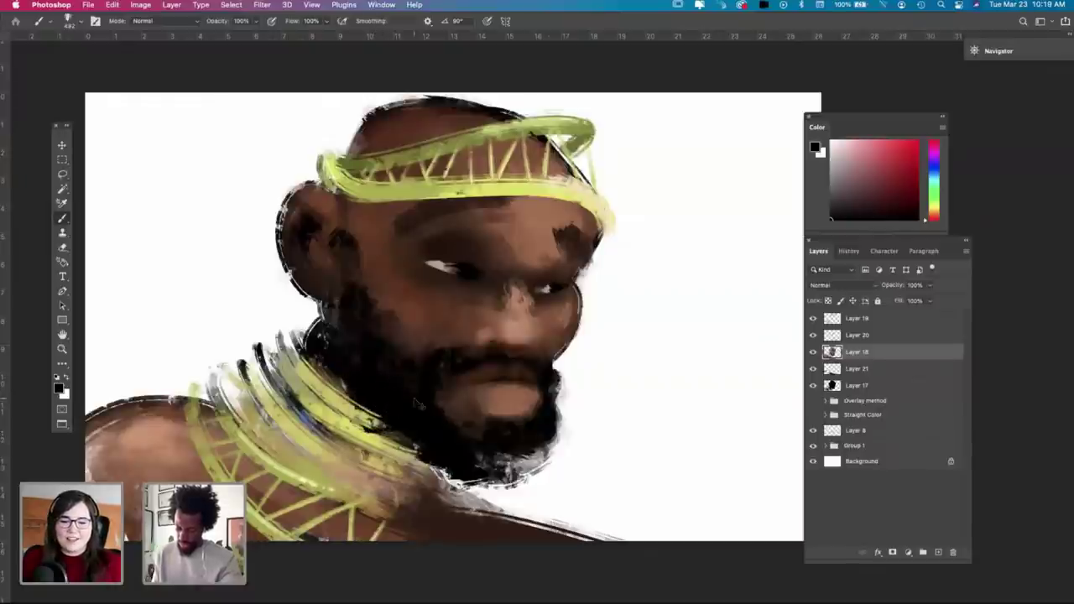
Step: Compare Layers 19 and 20 with their visibility off and on, then resize the eraser and clean up Layer 19 along the jaw beside the necklace
left_click(854, 323)
left_click(814, 320)
left_click(814, 321)
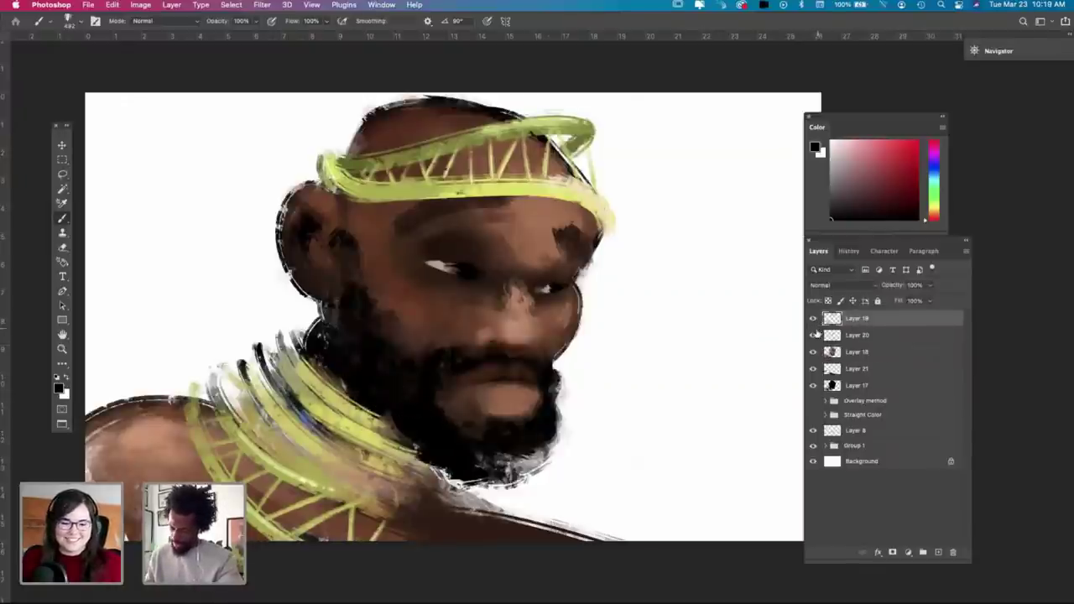
left_click(813, 335)
left_click(813, 335)
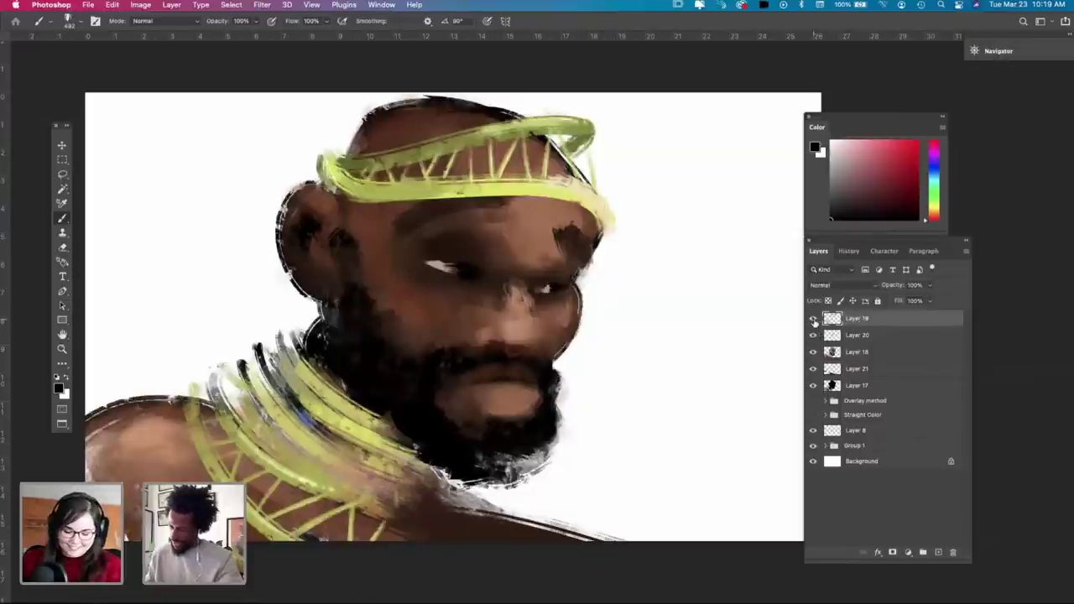
key("e")
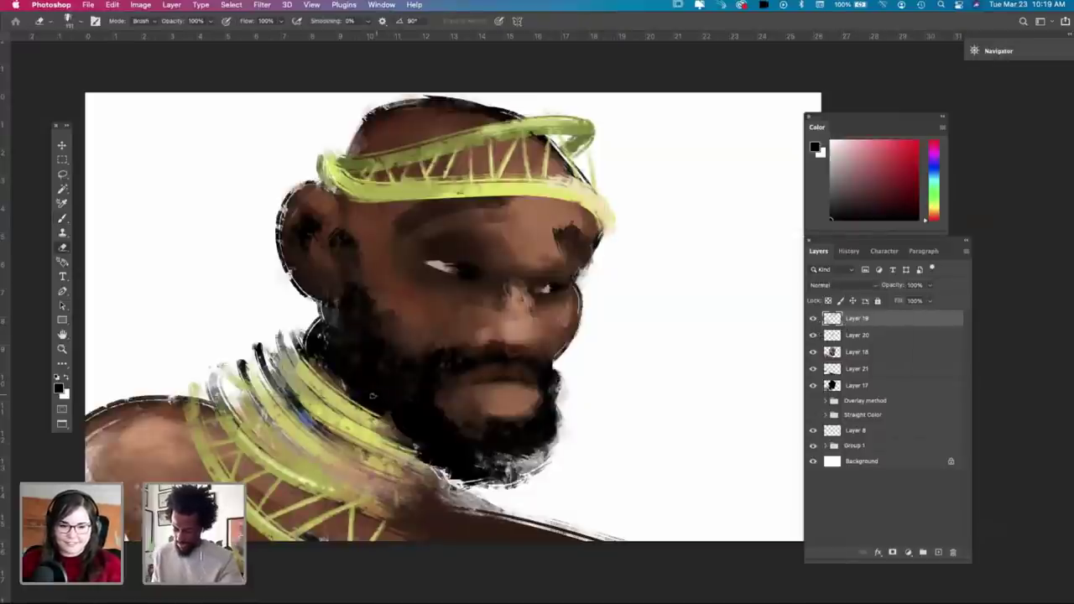
right_click(379, 411)
left_click(492, 328)
left_click(364, 388)
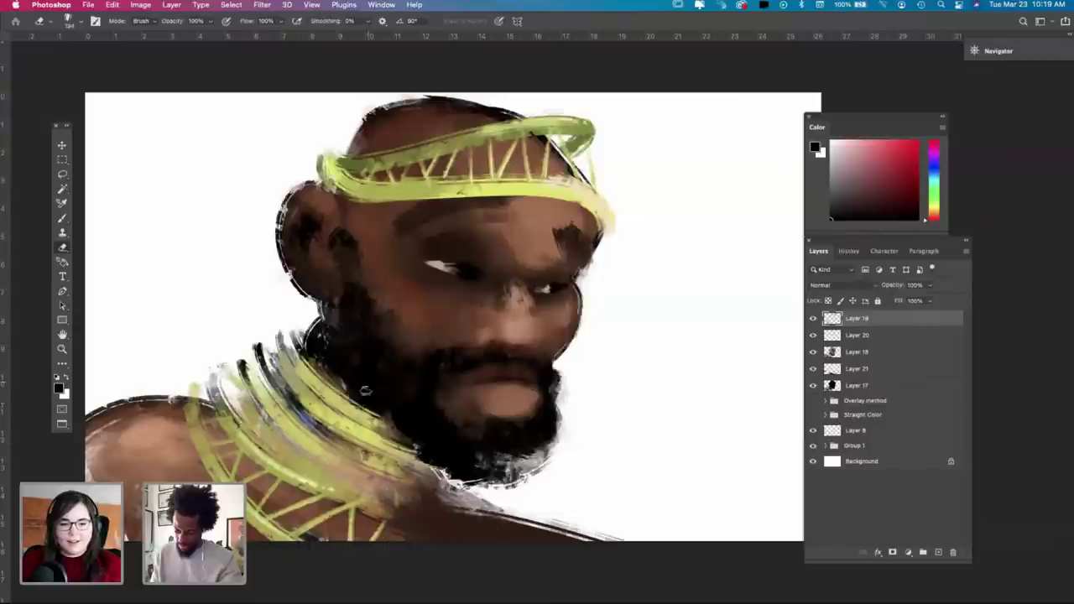
left_click_drag(356, 404, 404, 423)
Step: Paint black strokes on Layer 19 to thicken the beard along the jaw where it meets the necklace
key("b")
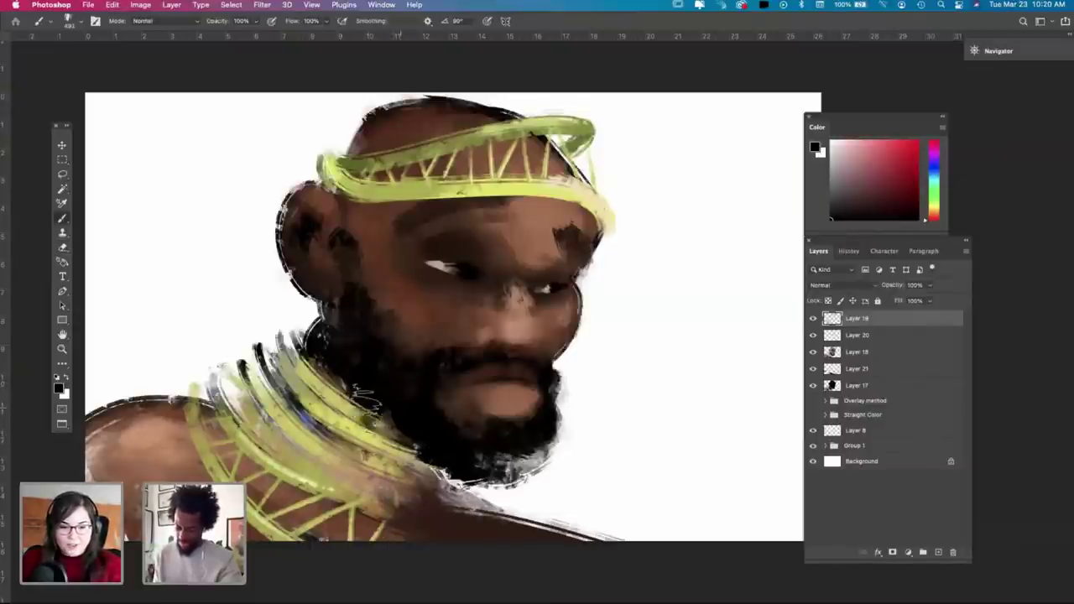
mouse_move(376, 372)
left_mouse_down()
mouse_move(364, 372)
mouse_move(362, 387)
left_mouse_up()
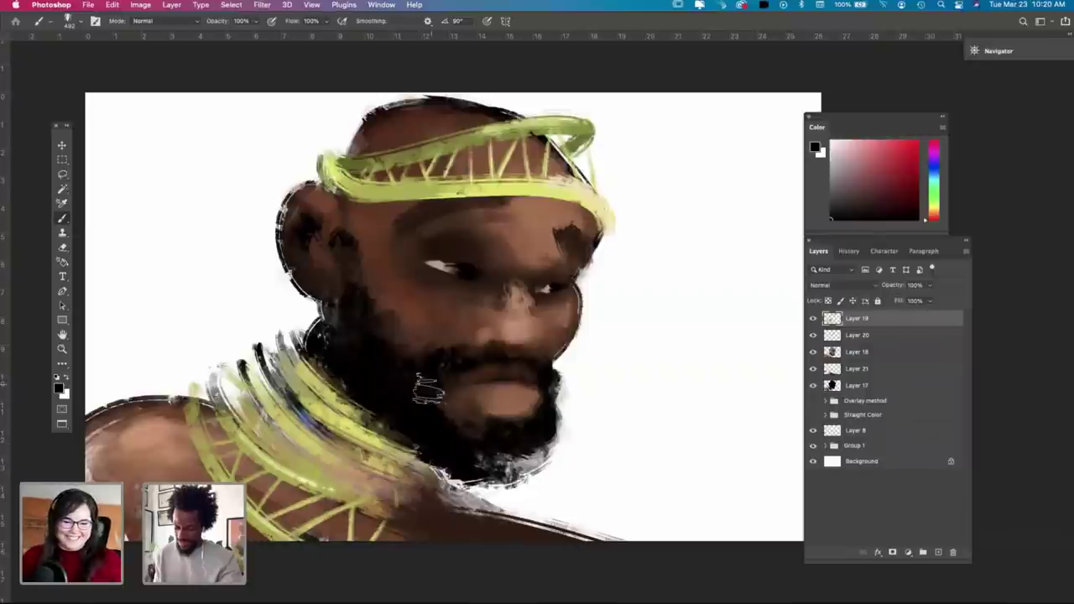
left_click_drag(393, 422, 423, 447)
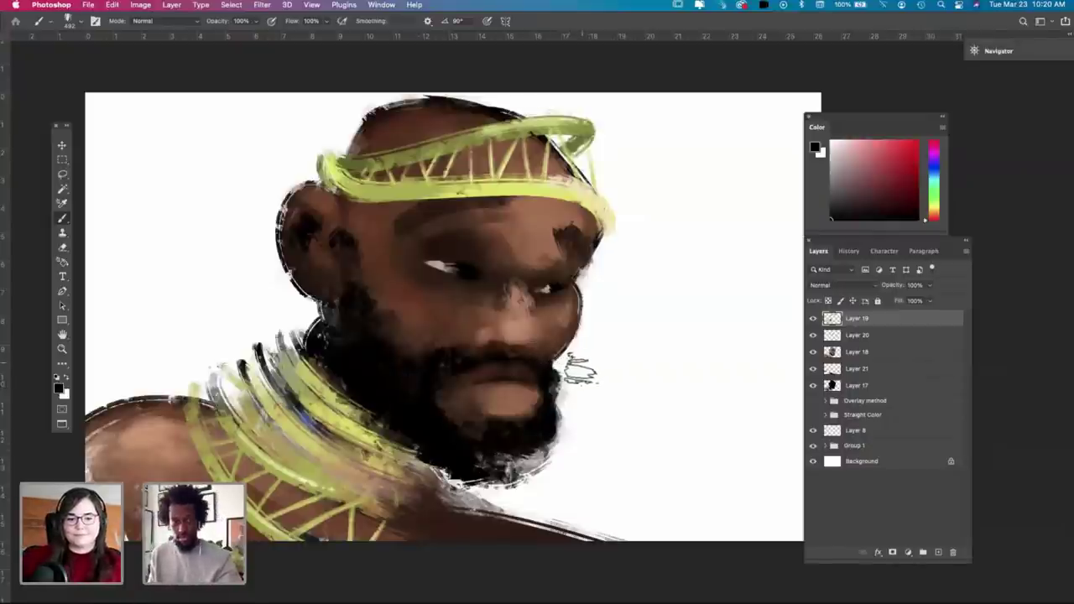
Step: Reduce the brush to about 175 px and sample the light skin tone at the nose tip for painting the lower nose on Layer 18
right_click(581, 367)
left_click(690, 328)
left_click(532, 353)
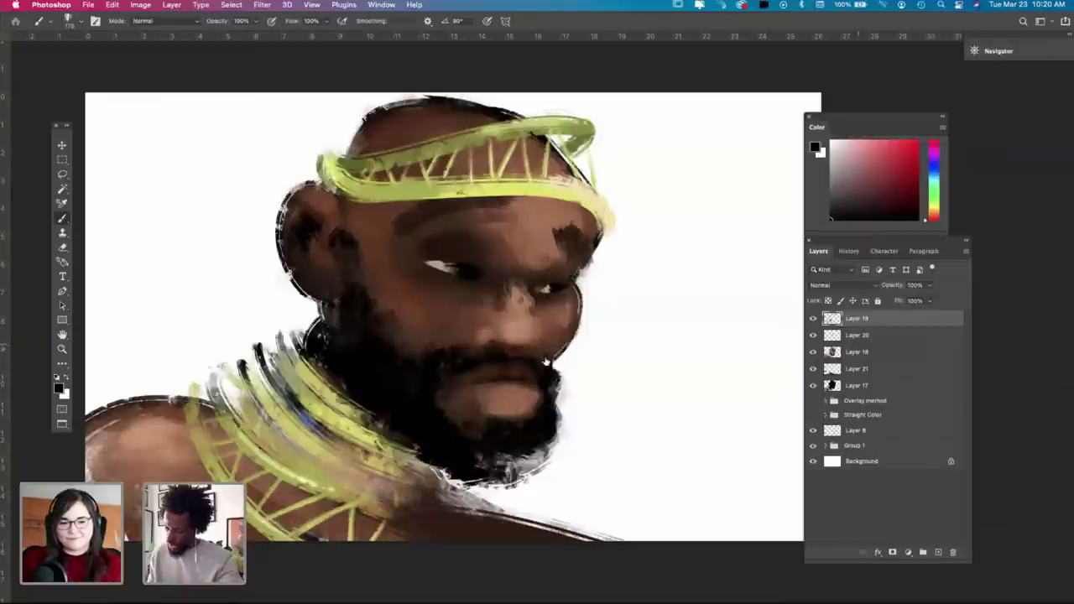
left_click(859, 353)
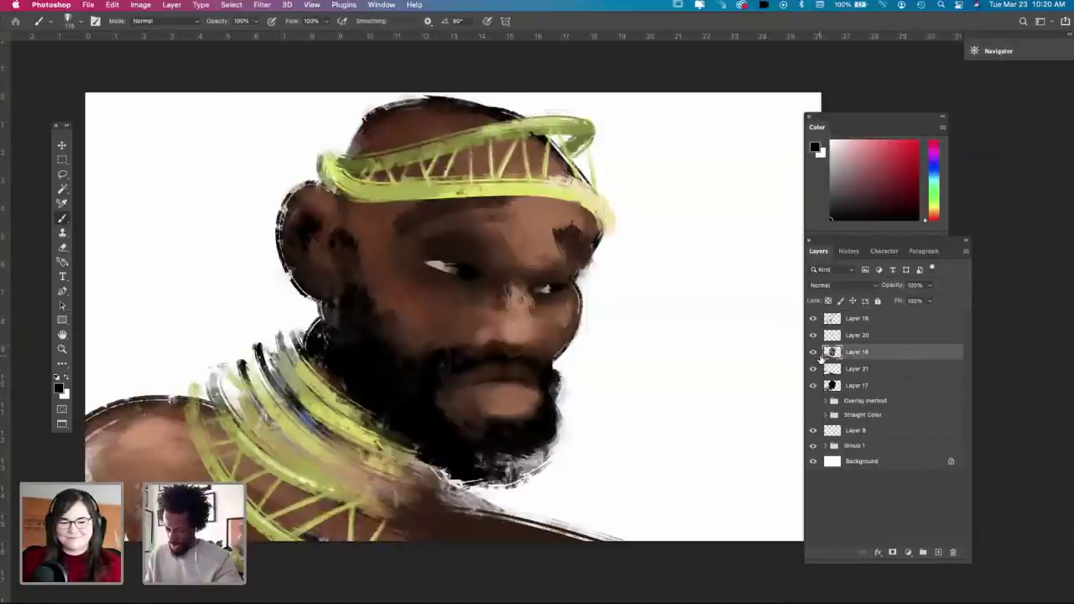
key("i")
left_click(521, 326)
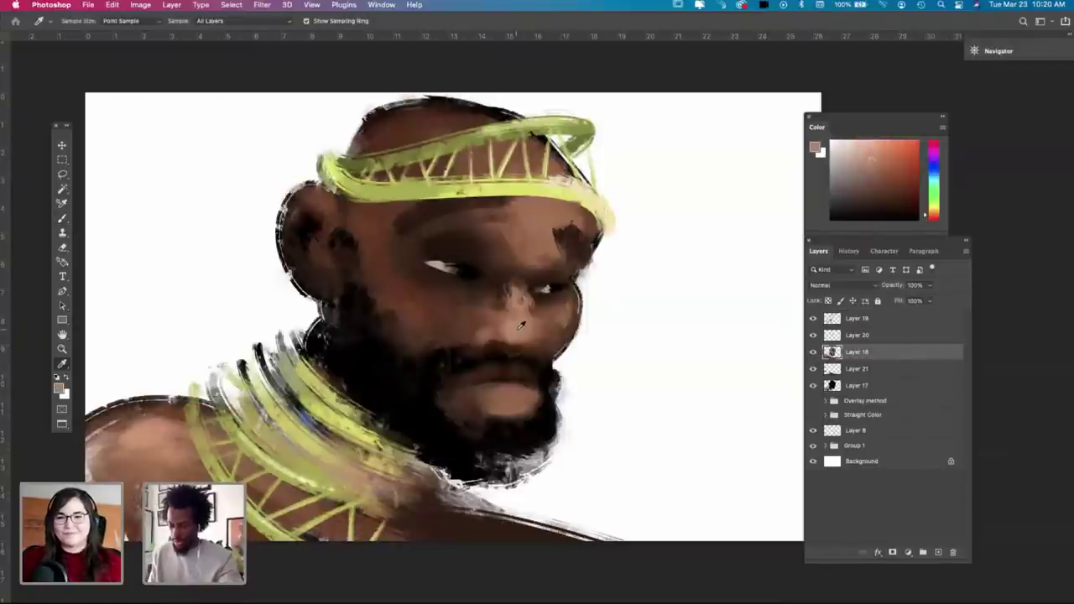
left_click(521, 326)
key("b")
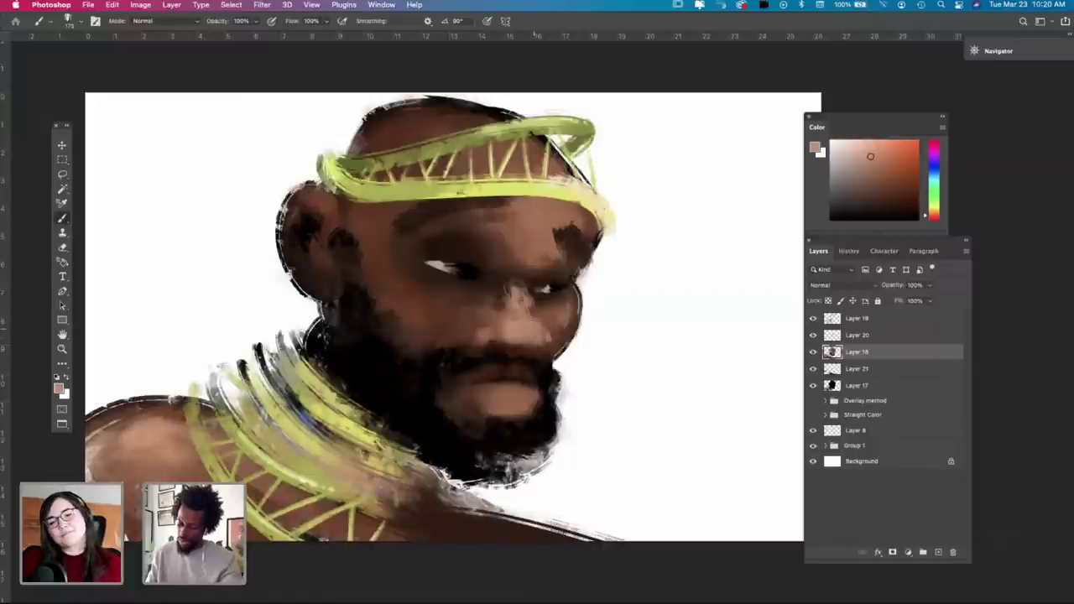
Step: Shade beneath the nose on Layer 18 with dark brown, sampling skin tones from the nose tip, far cheek and moustache edge
left_click(517, 344, "alt")
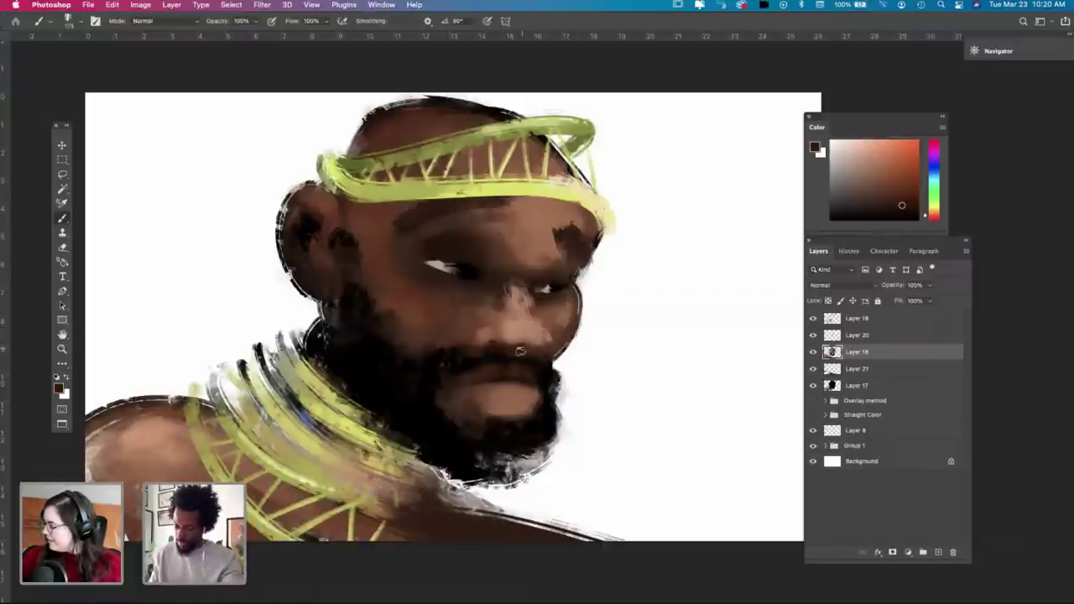
left_click_drag(517, 354, 555, 366)
left_click(525, 334, "alt")
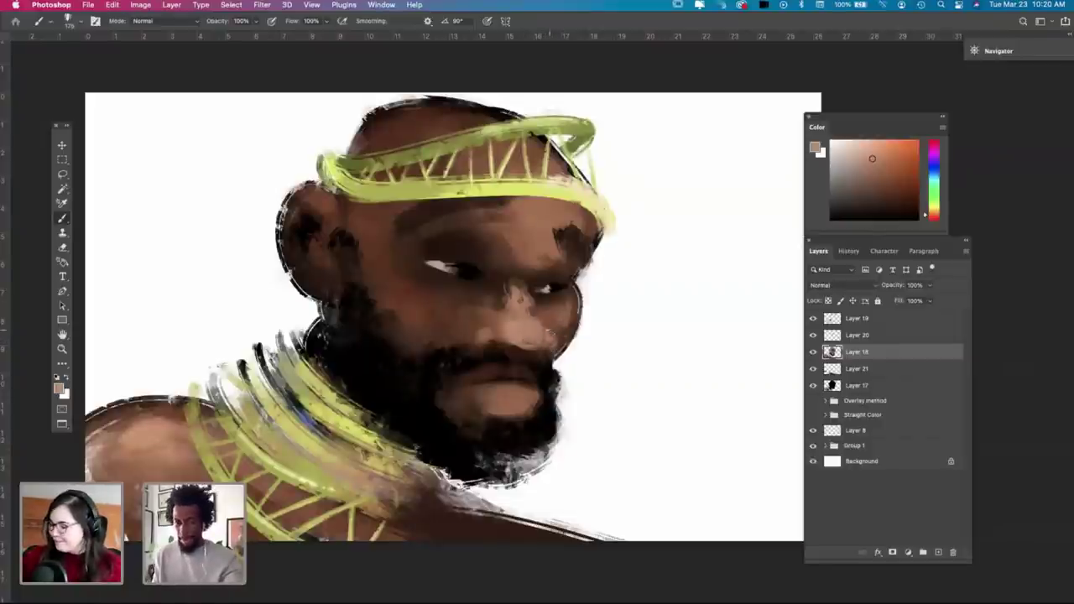
key("i")
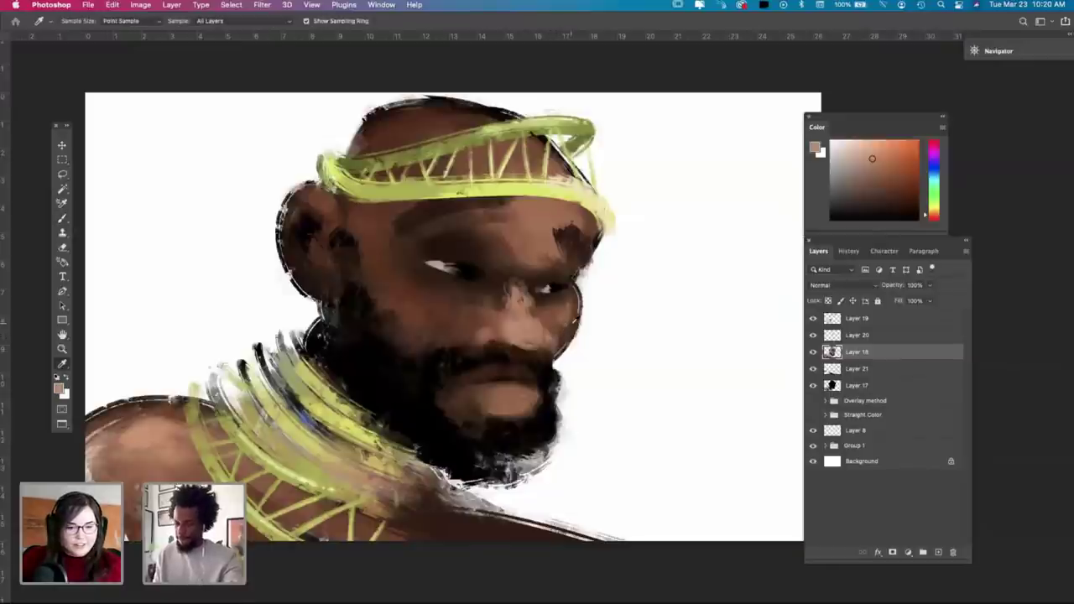
left_click(576, 320)
key("b")
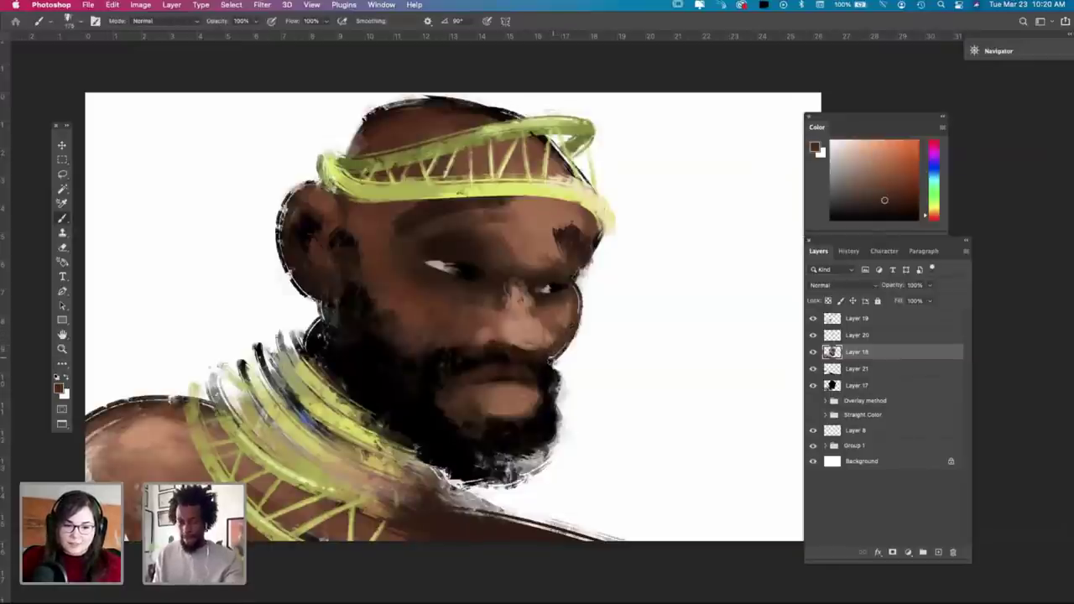
left_click(543, 356, "alt")
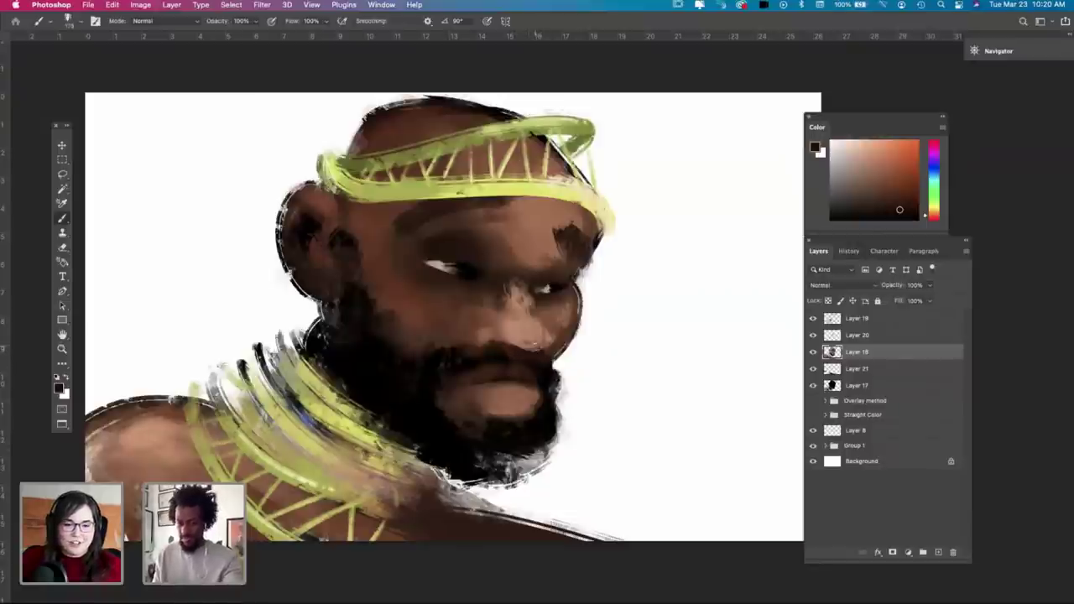
key("x")
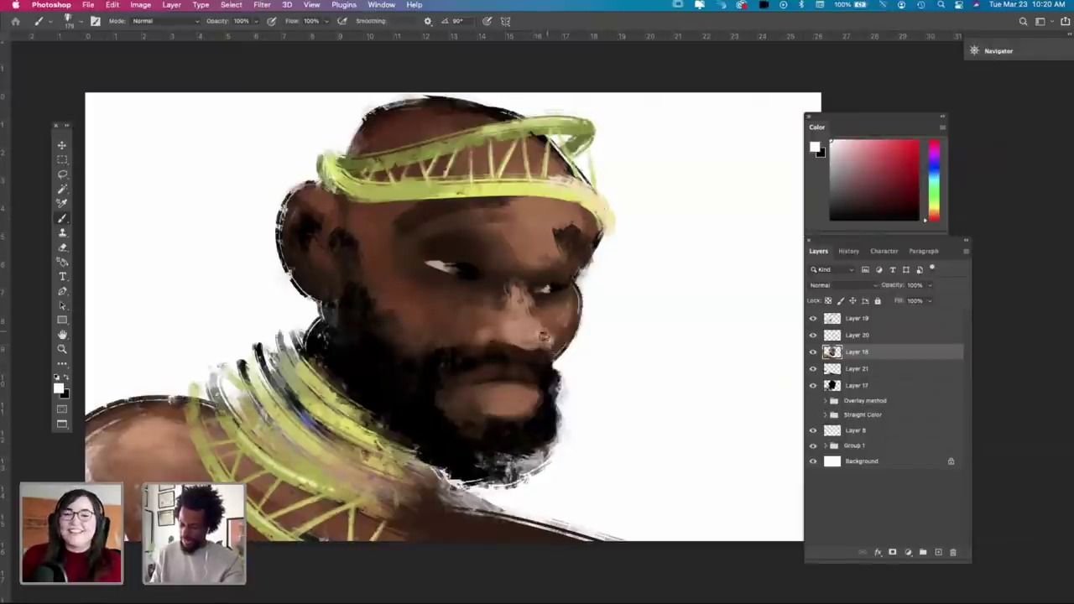
Step: Try light skin-tone strokes along the underside of the nose using a color sampled from the nose, and undo them
left_click(524, 325, "alt")
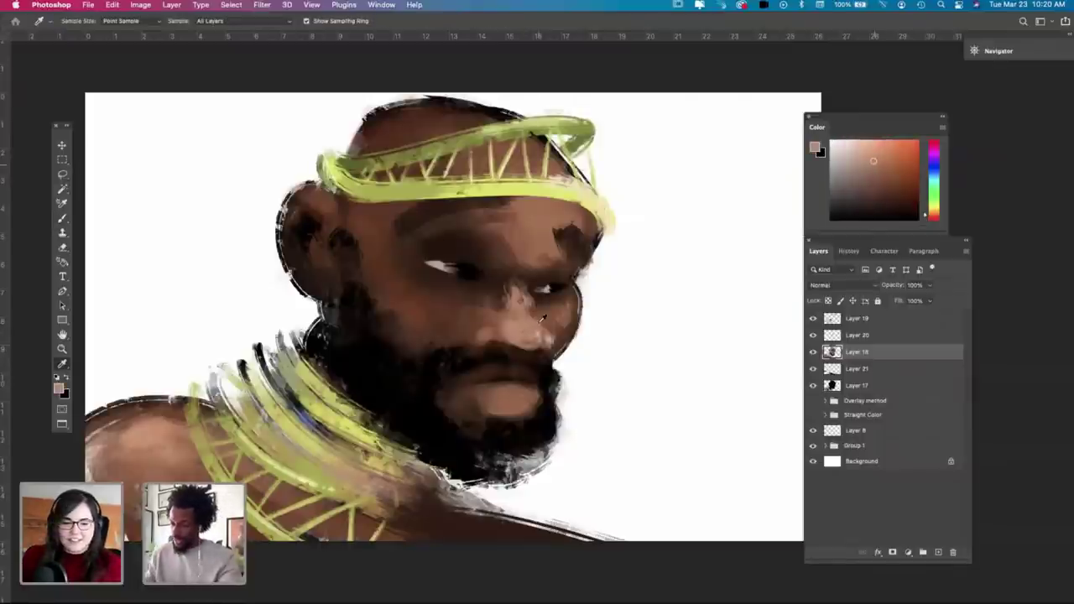
key("super+z")
mouse_move(515, 342)
left_mouse_down()
mouse_move(532, 353)
mouse_move(516, 346)
mouse_move(537, 341)
mouse_move(547, 369)
left_mouse_up()
key("super+z")
key("super+z")
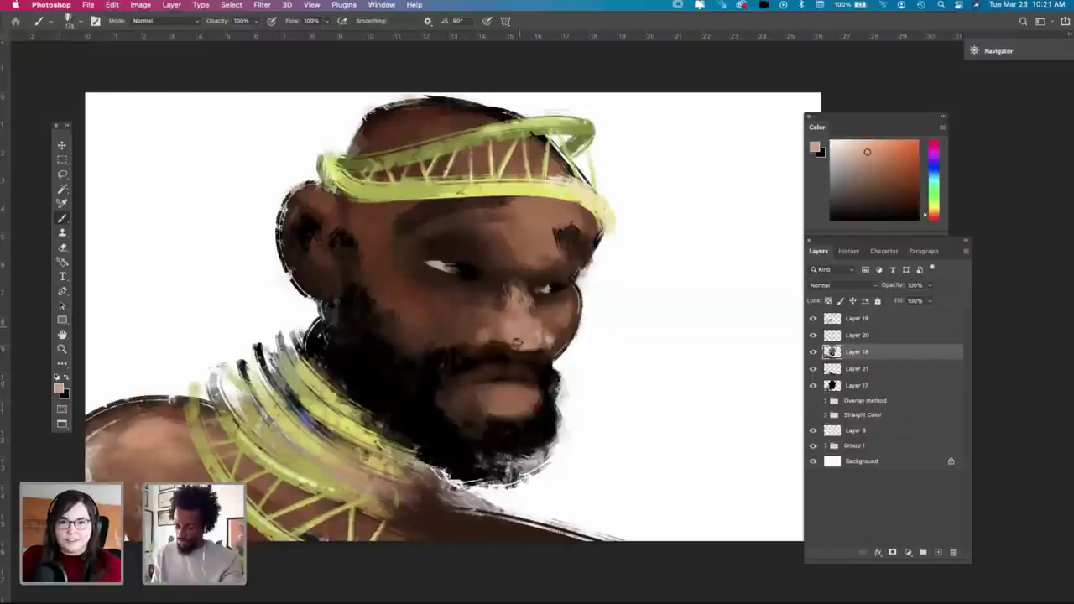
Step: Sample the dark tone at the far eye, followed by black from the beard, as the brush color
key("i")
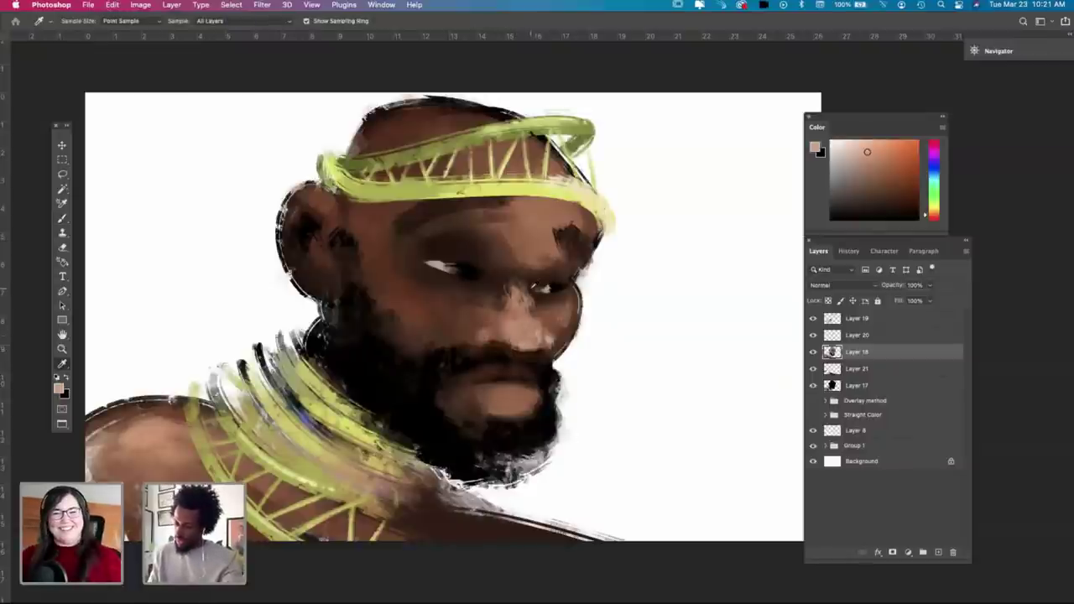
left_click(537, 287)
key("b")
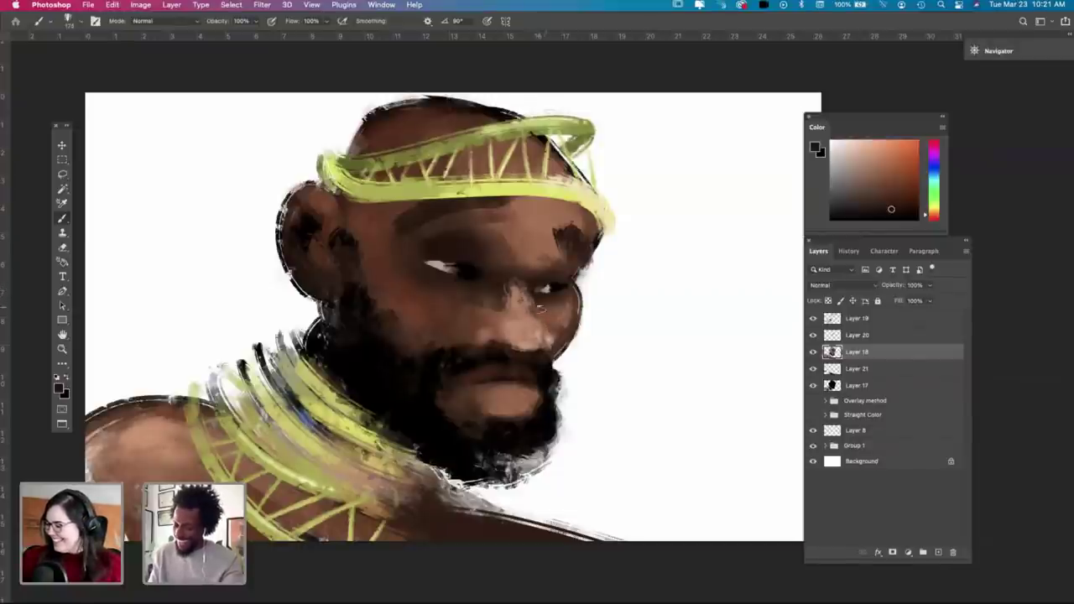
key("i")
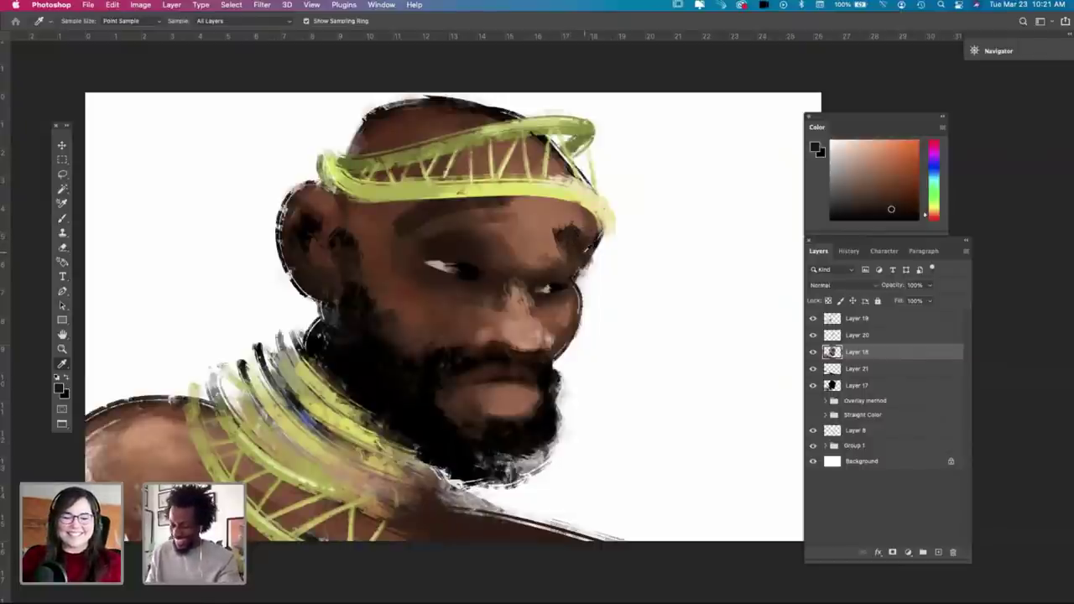
left_click(353, 362)
key("b")
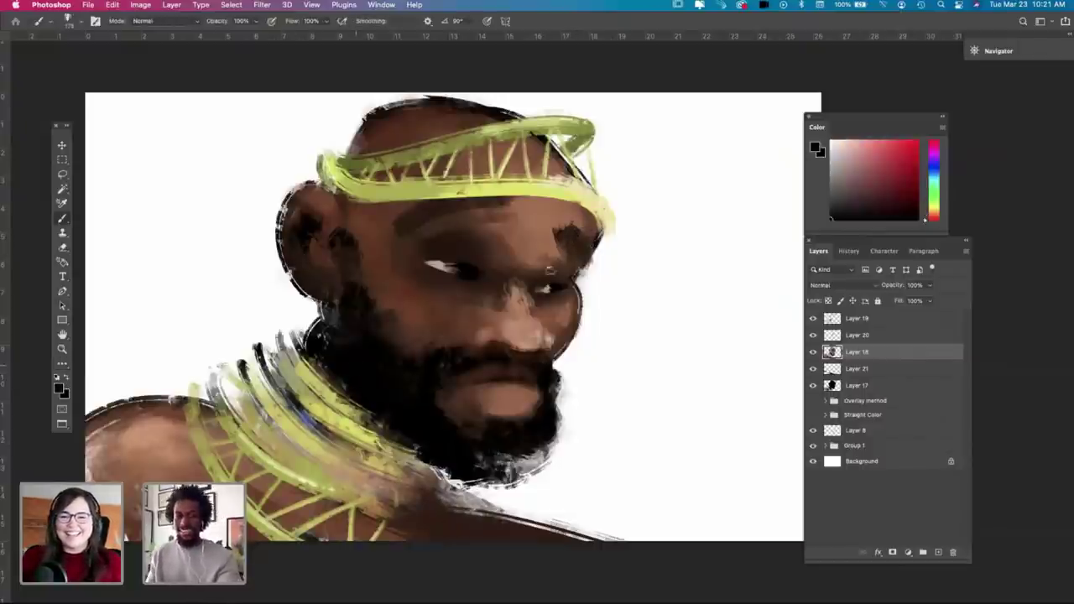
Step: Enlarge the brush to 332 px and paint black strokes over the far eyebrow, undoing the stray ones
right_click(569, 289)
left_click_drag(671, 312, 684, 314)
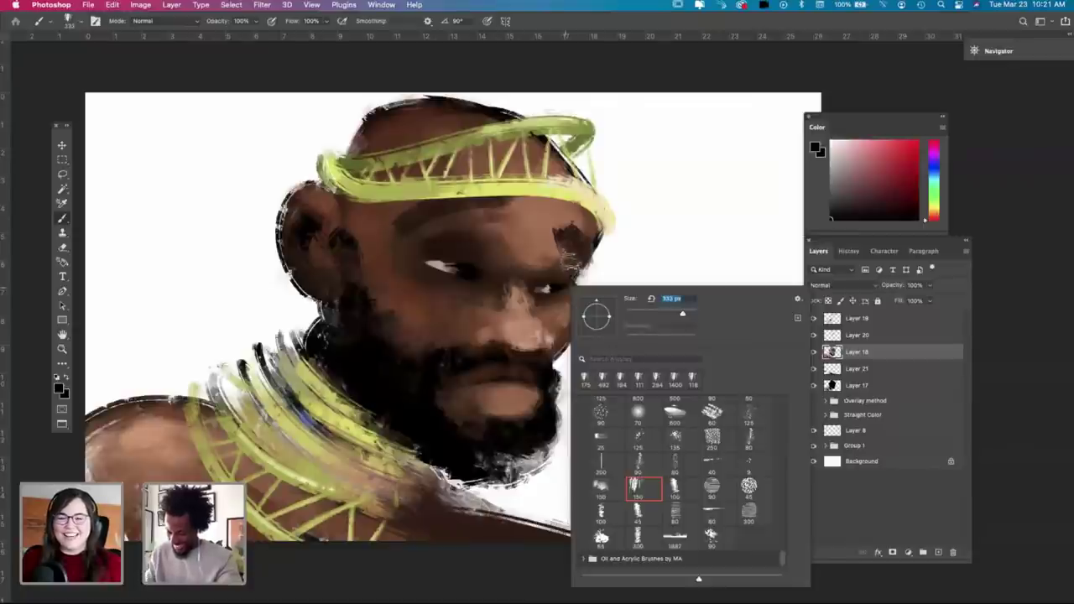
mouse_move(572, 260)
left_mouse_down()
mouse_move(603, 264)
mouse_move(562, 237)
mouse_move(580, 282)
left_mouse_up()
key("super+z")
key("super+z")
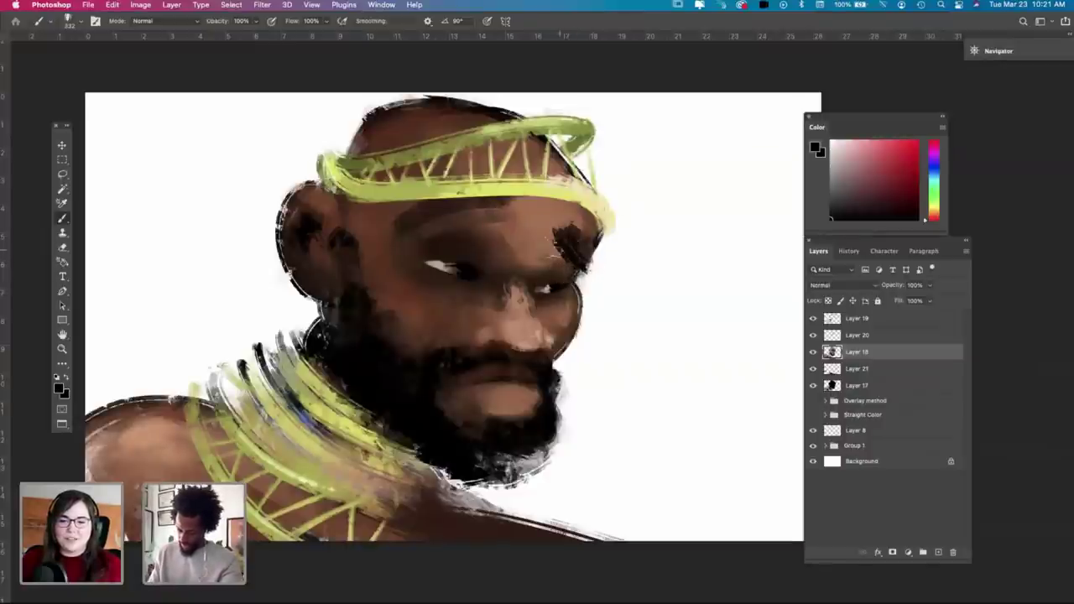
mouse_move(559, 262)
left_mouse_down()
mouse_move(542, 260)
mouse_move(559, 270)
left_mouse_up()
key("super+z")
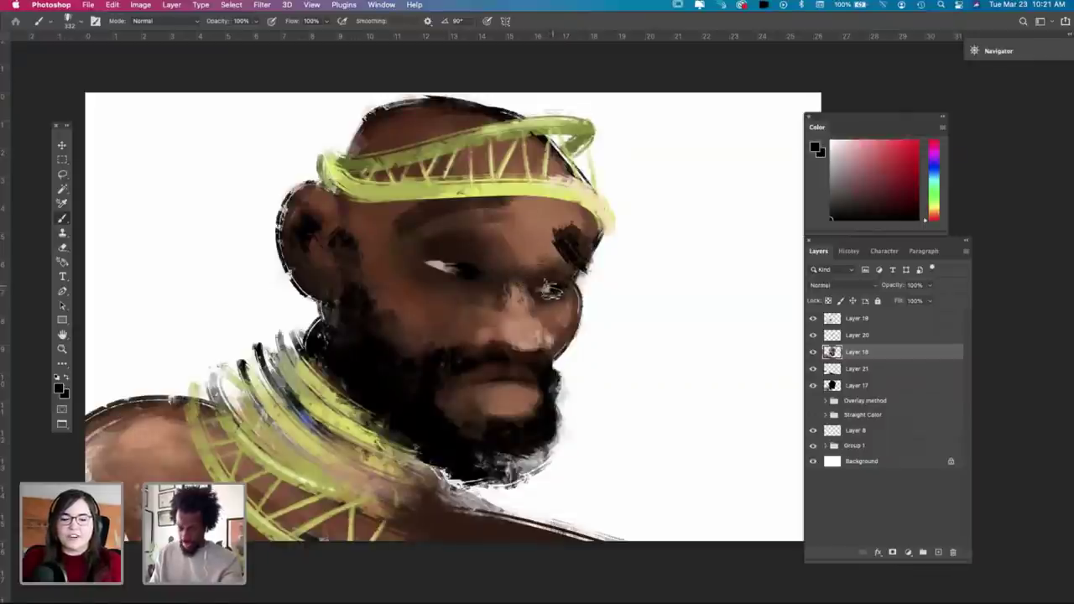
Step: Try shading the nose bridge with a dark brown sampled between the brows, and undo the strokes
key("i")
left_click(511, 259, "alt")
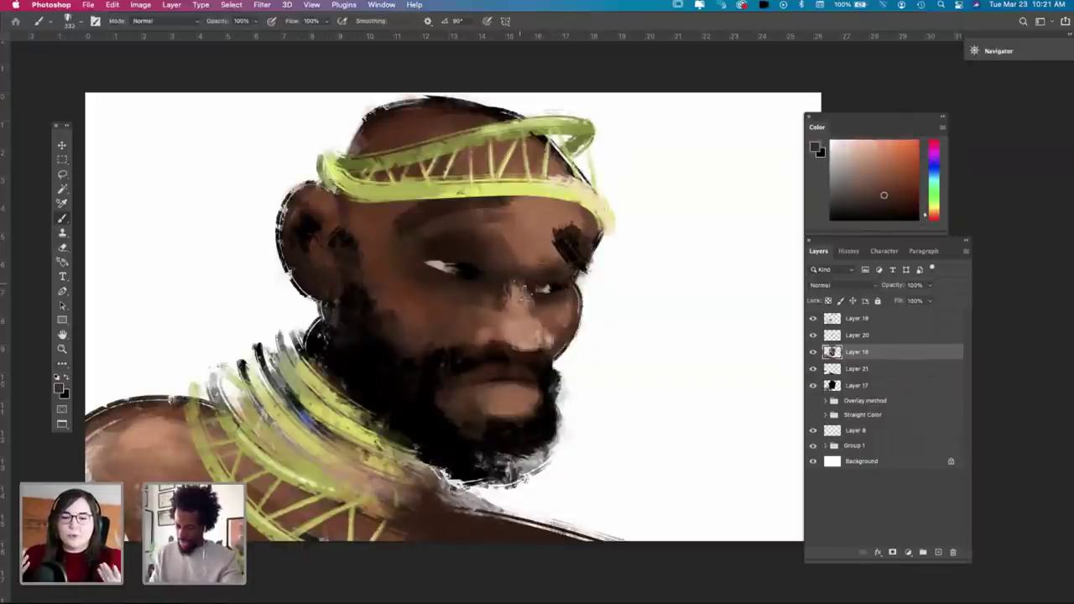
mouse_move(515, 286)
left_mouse_down()
mouse_move(538, 324)
mouse_move(511, 298)
mouse_move(512, 327)
mouse_move(544, 324)
left_mouse_up()
key("super+z")
key("super+z")
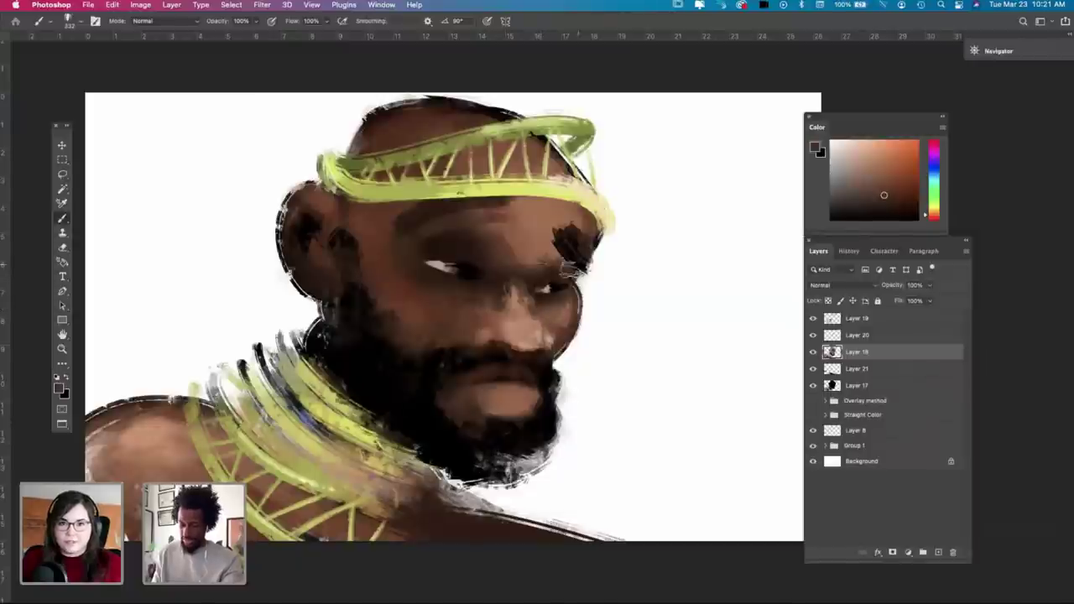
Step: Sample the light tone on the nose bridge and paint a thin highlight beneath the near eye
key("i")
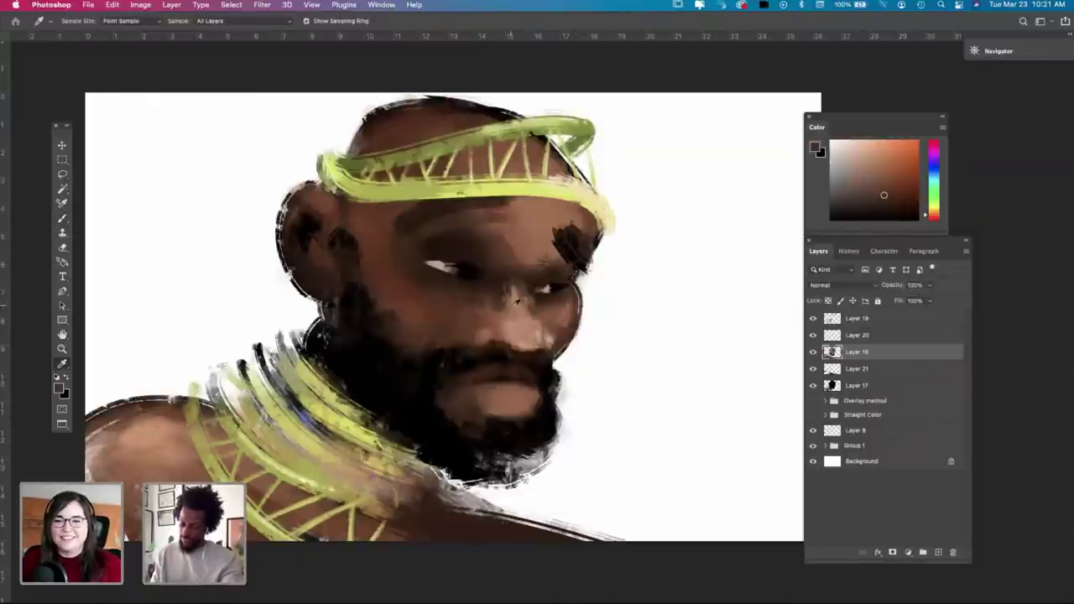
left_click(516, 302)
key("b")
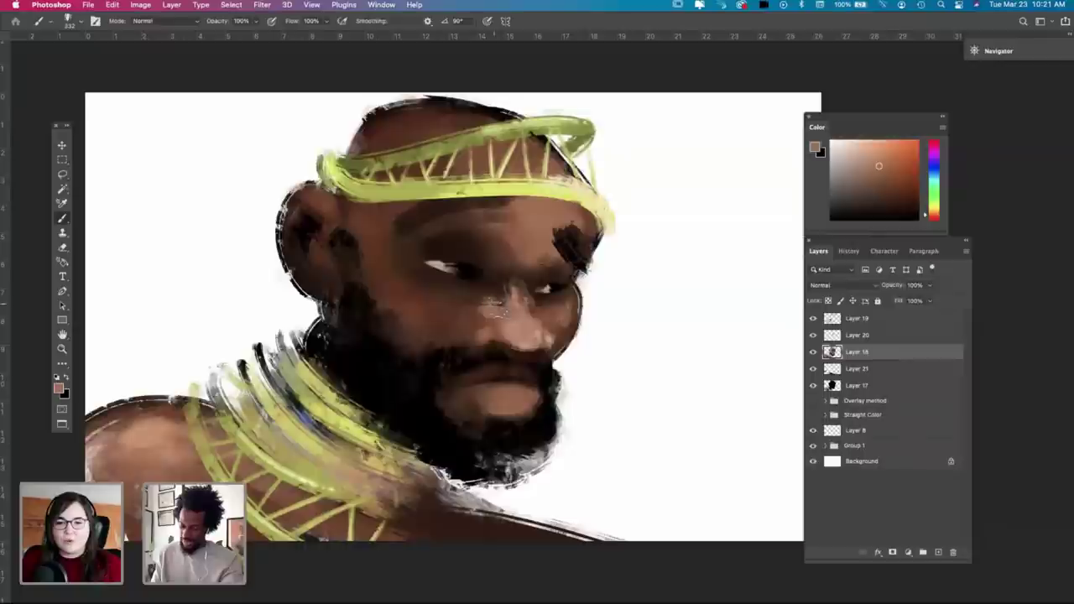
mouse_move(496, 303)
left_mouse_down()
mouse_move(446, 293)
mouse_move(473, 299)
left_mouse_up()
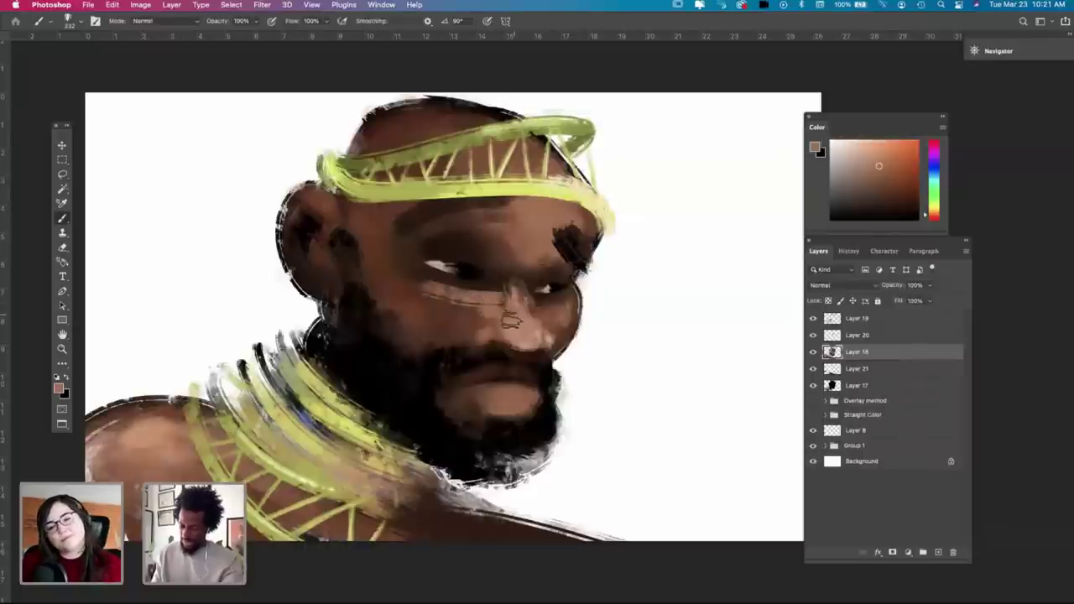
Step: Sample the brown of the near cheek and soften the highlight under the near eye with two strokes
key("i")
left_click(454, 307)
key("b")
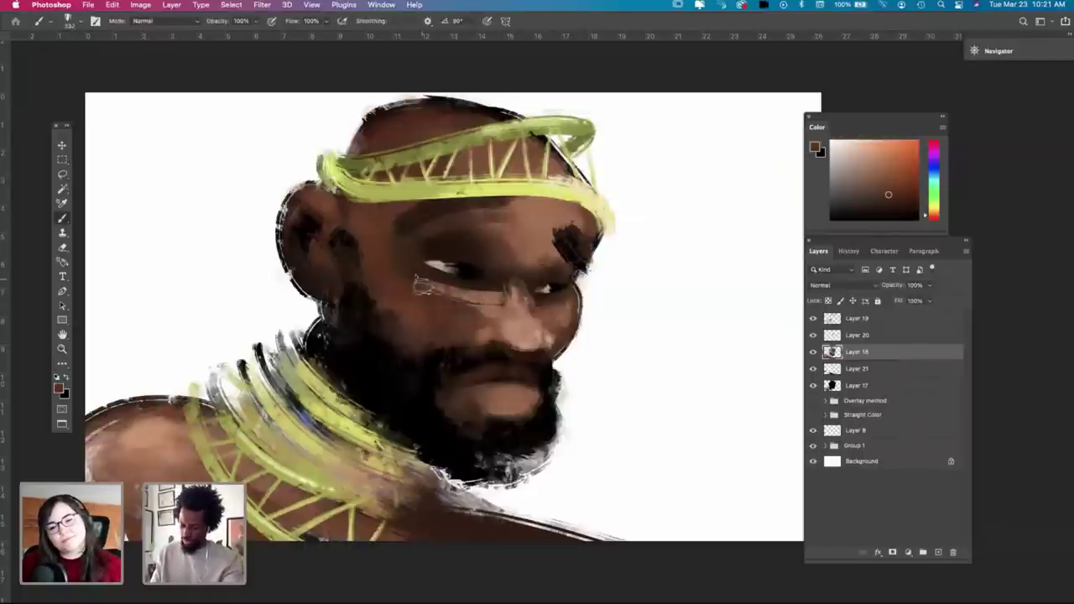
left_click_drag(422, 285, 467, 309)
mouse_move(418, 283)
left_mouse_down()
mouse_move(502, 297)
mouse_move(467, 307)
mouse_move(494, 314)
left_mouse_up()
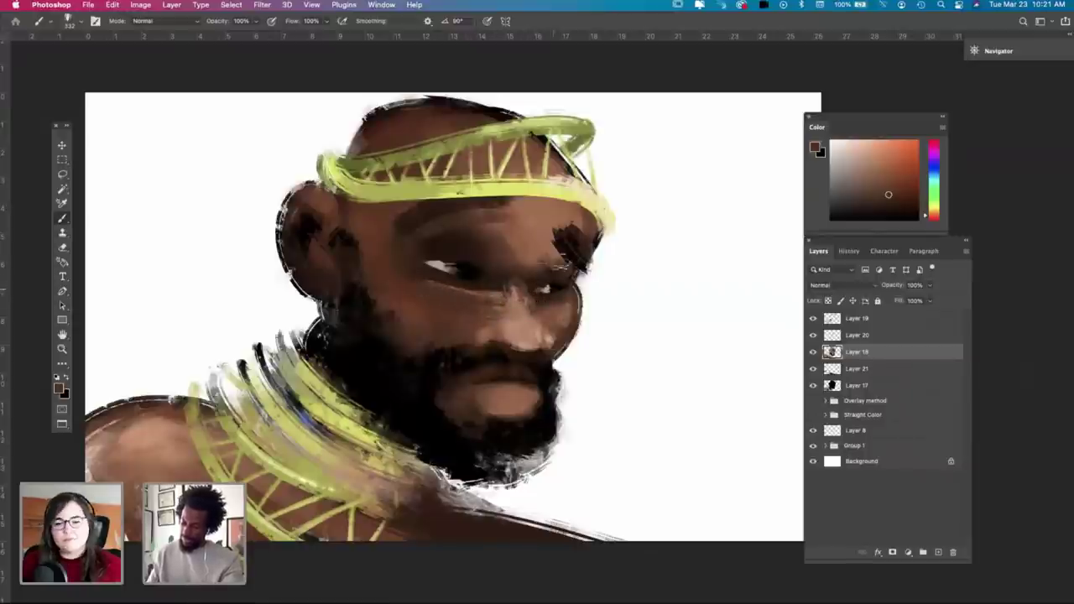
Step: Reduce the brush size and dab dark brown on the near nostril, undoing the last stroke
right_click(569, 269)
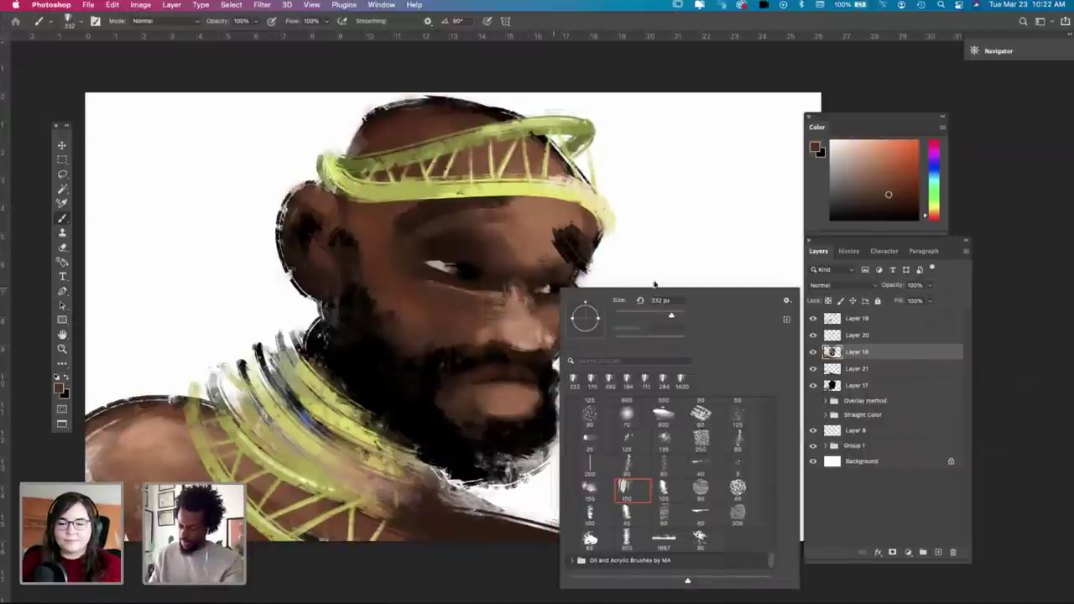
left_click(660, 315)
left_click_drag(504, 342, 518, 344)
key("super+z")
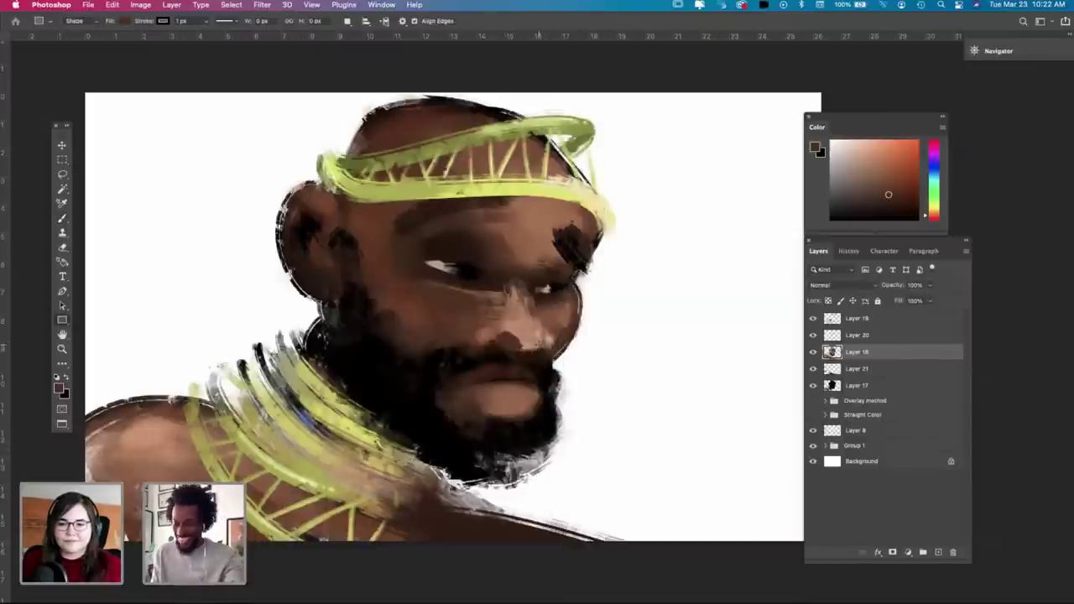
Step: Sample tones from the nose tip and paint over the nostril and along the nose's lower edge to refine its shape
left_click(523, 336, "alt")
left_click_drag(509, 340, 512, 337)
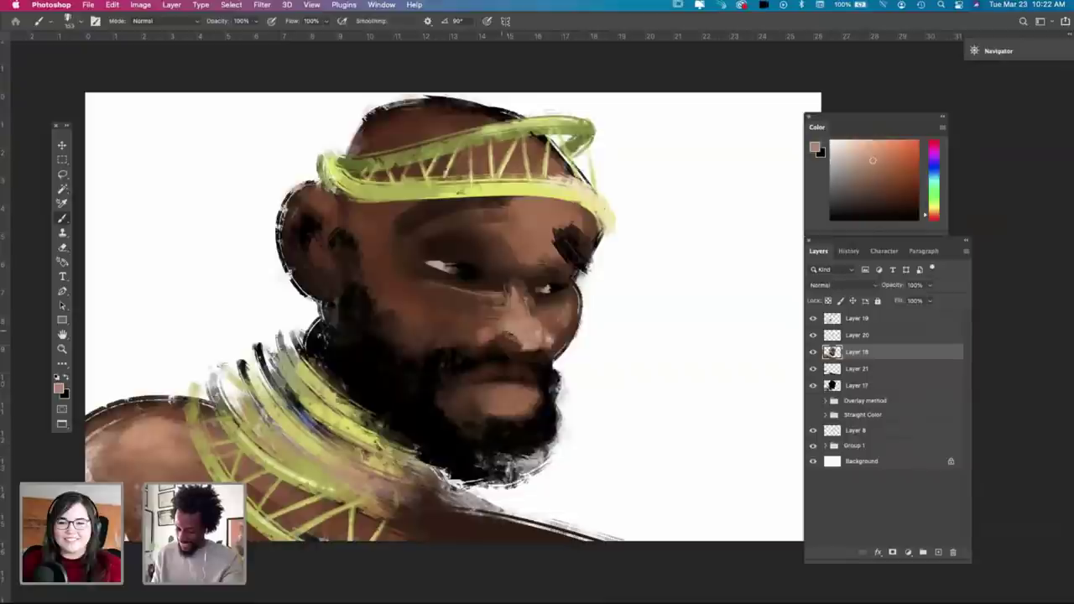
key("alt")
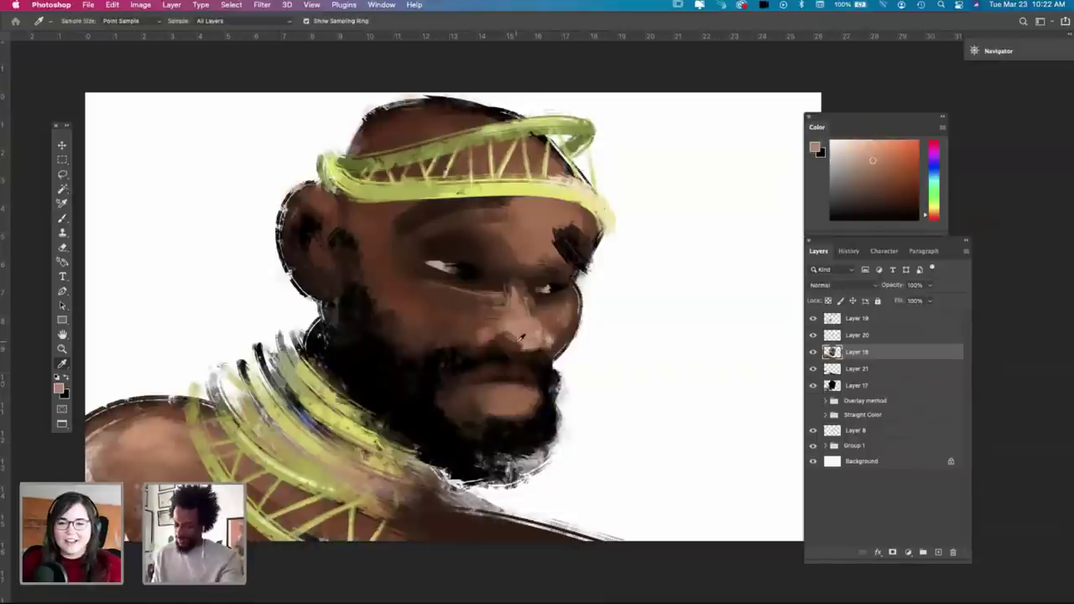
left_click(521, 336, "alt")
left_click_drag(514, 347, 540, 354)
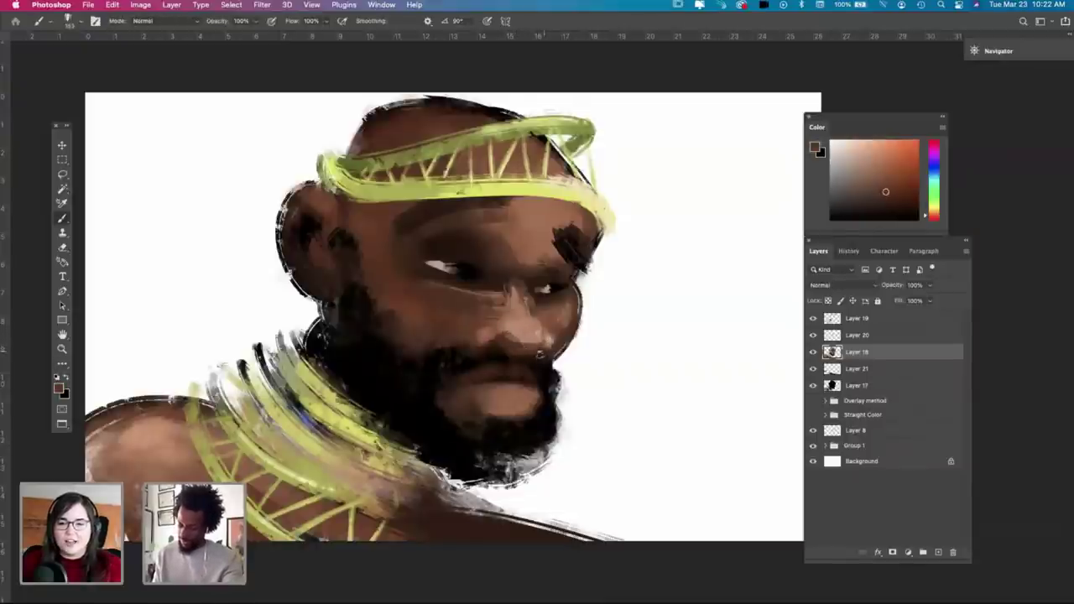
Step: Sample progressively darker browns around the near nostril and deepen the shadow between the nostril and moustache
key("alt")
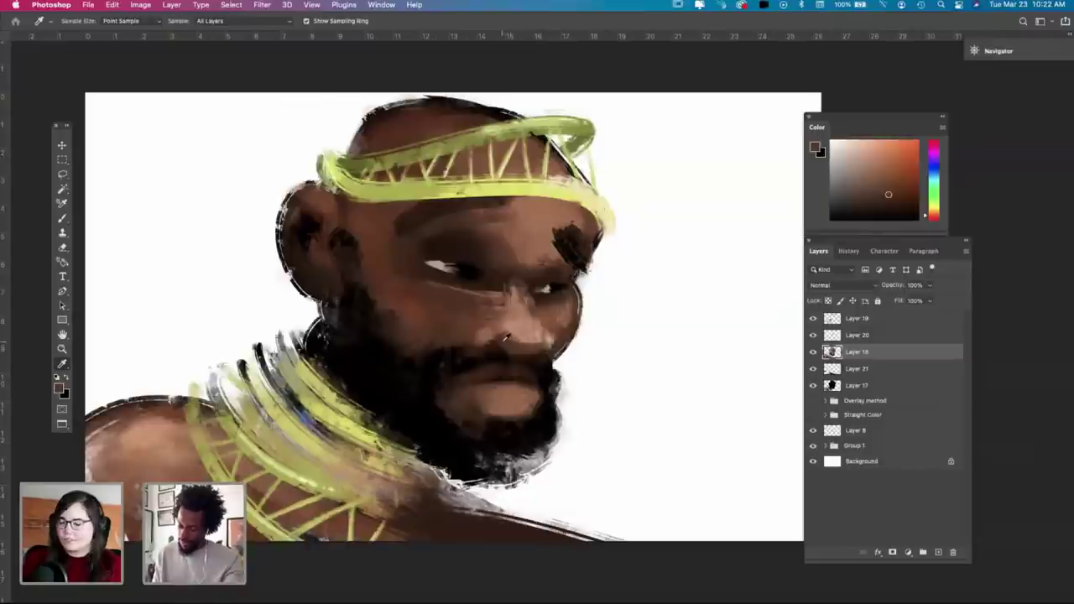
left_click(505, 339, "alt")
key("alt")
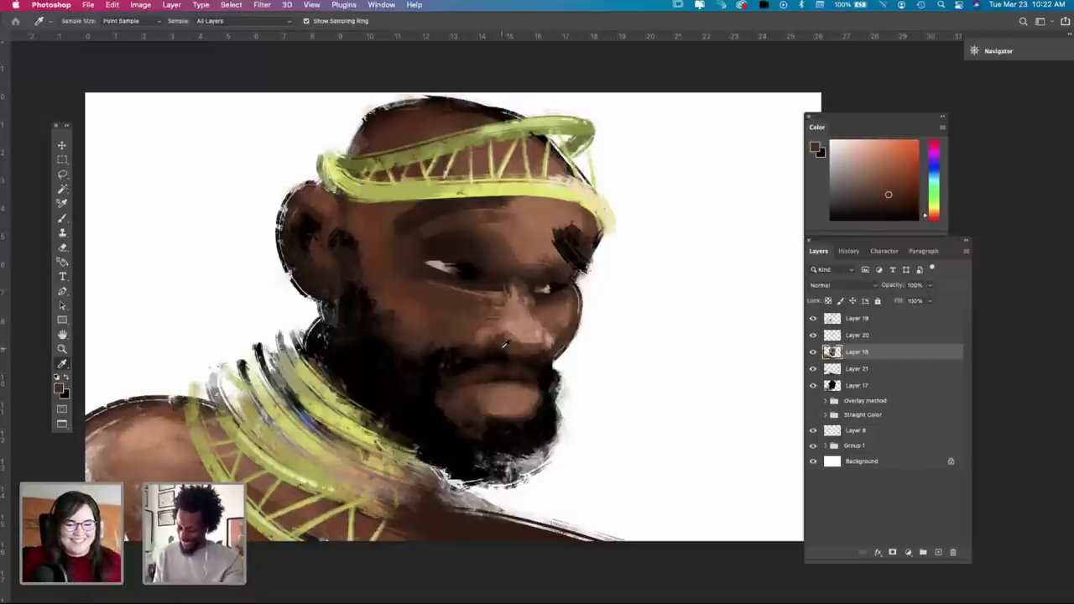
left_click(503, 344, "alt")
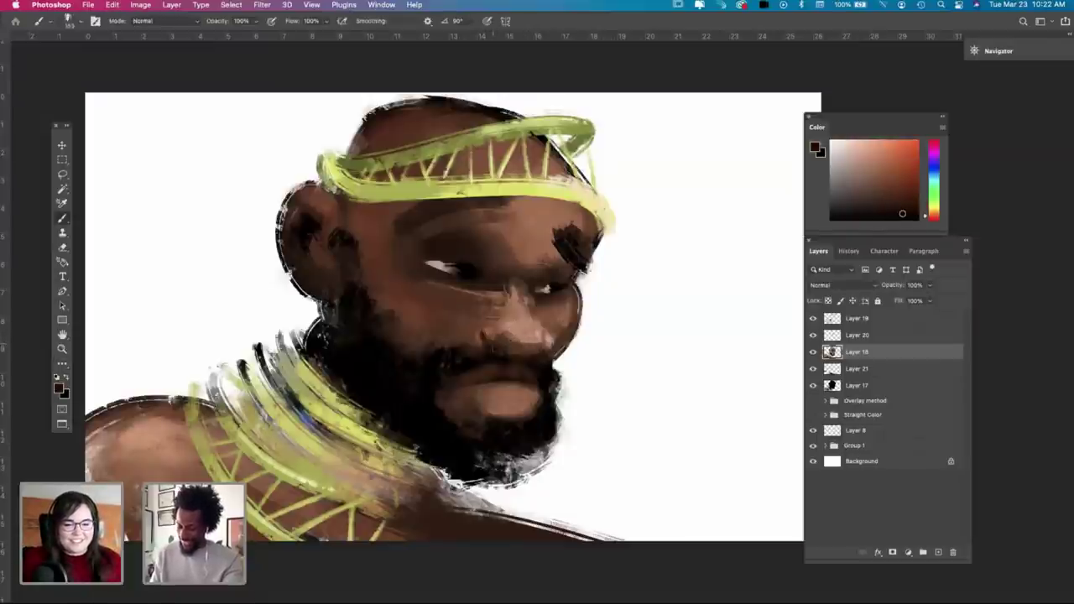
left_click(500, 352, "alt")
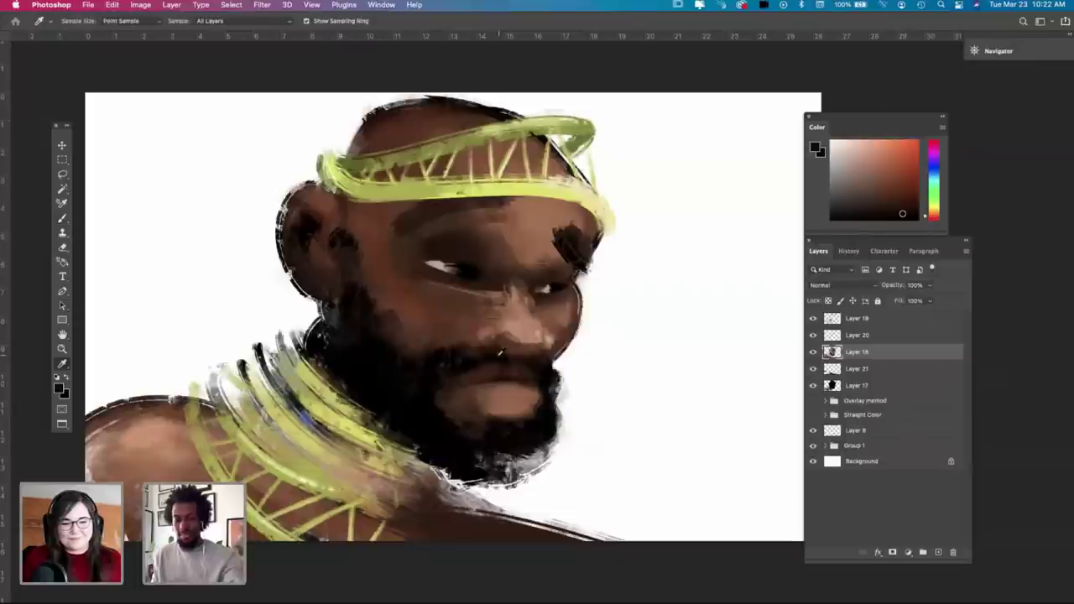
Step: Sample light skin tones from the nose tip and the far nostril and touch up the nose's lower edge
key("l")
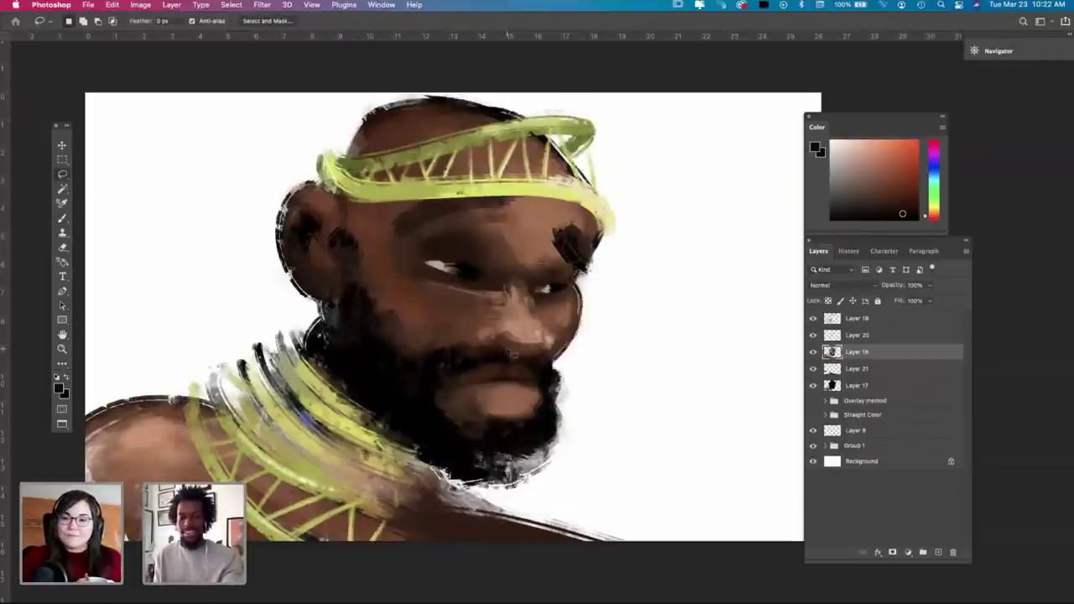
key("i")
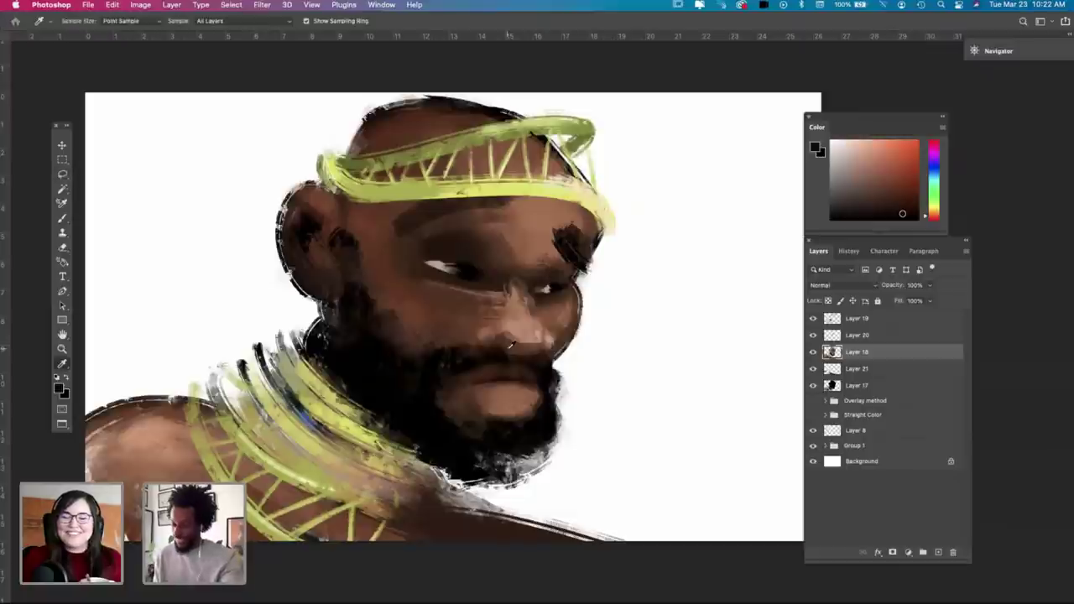
left_click(518, 329)
key("b")
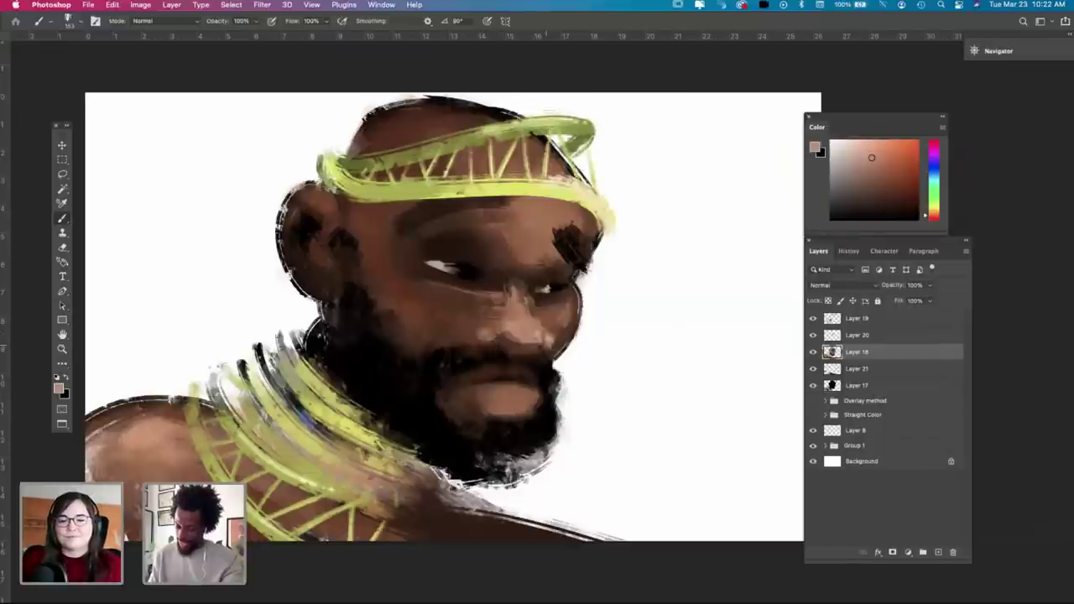
key("i")
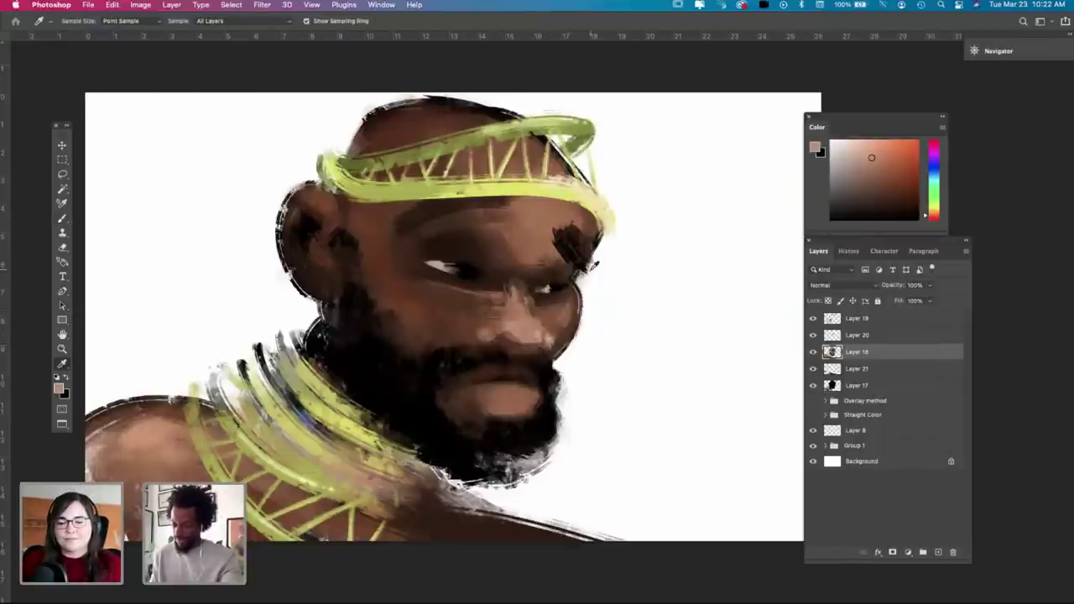
left_click(552, 338)
key("b")
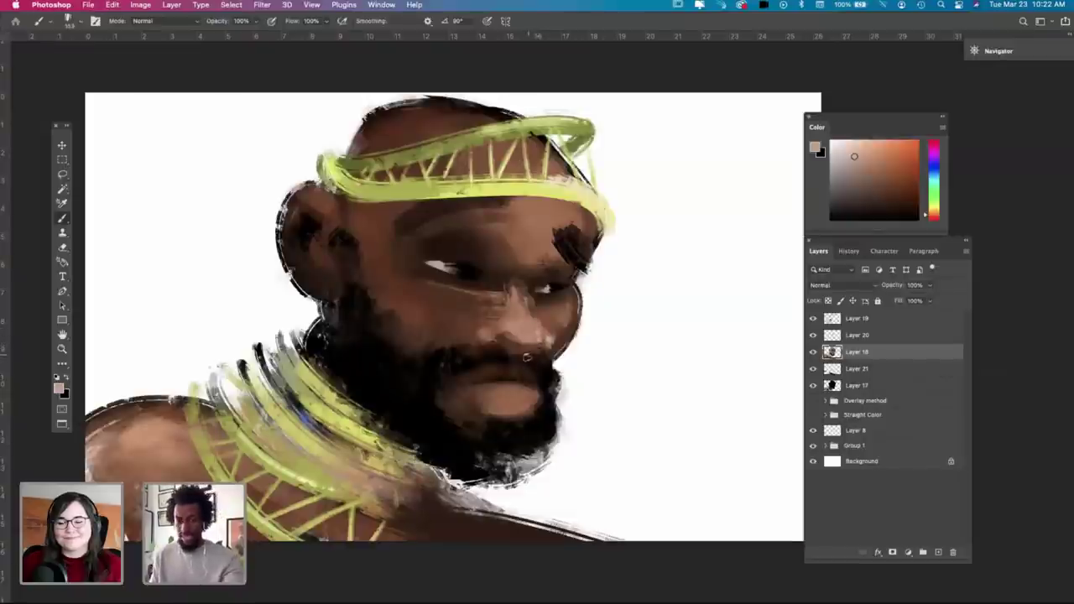
Step: Sample paler tones from the nose tip, try a highlight stroke along the nose's underside, and undo the latest strokes
key("o")
key("i")
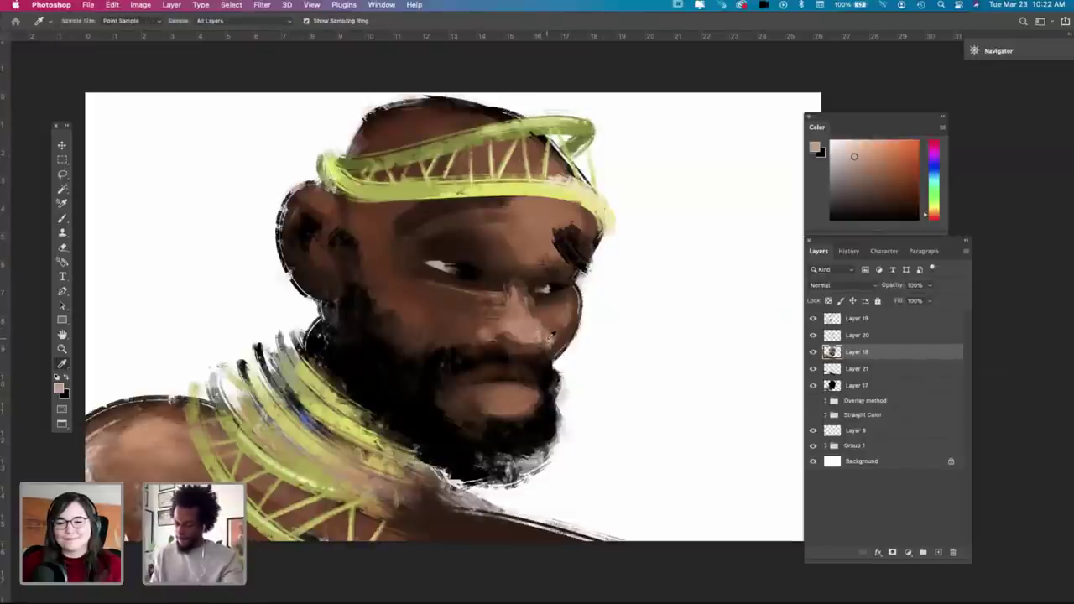
left_click(551, 332)
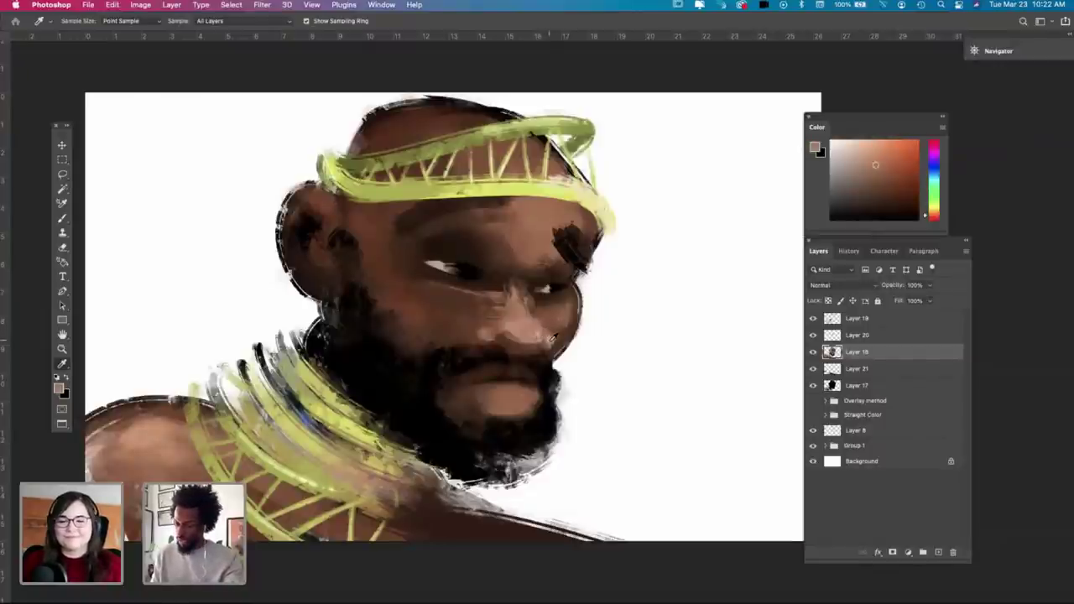
left_click(509, 330)
key("b")
left_click_drag(509, 331, 532, 351)
key("super+z")
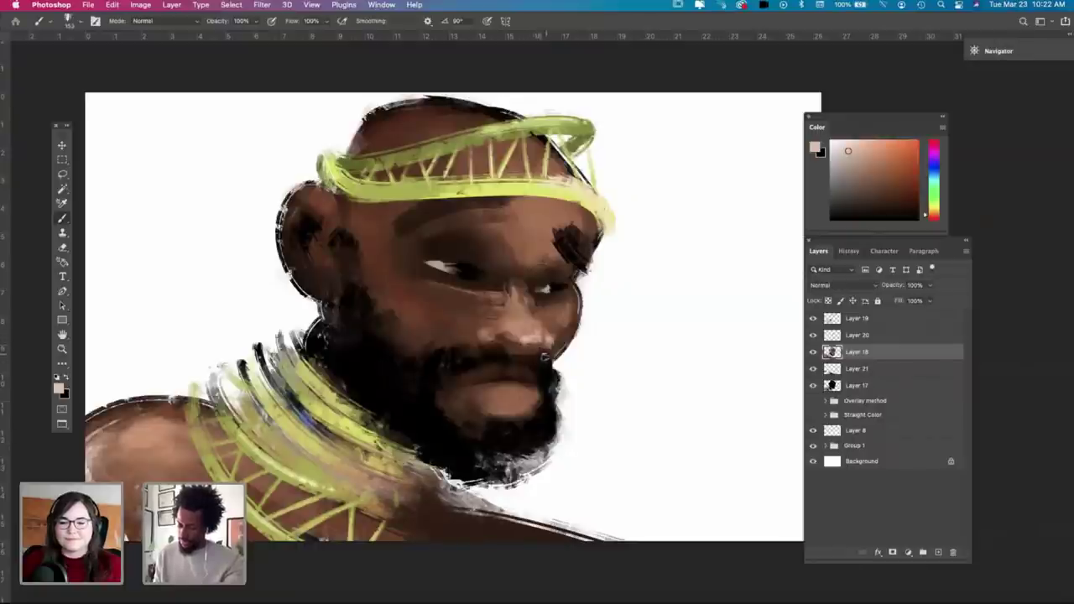
key("super+z")
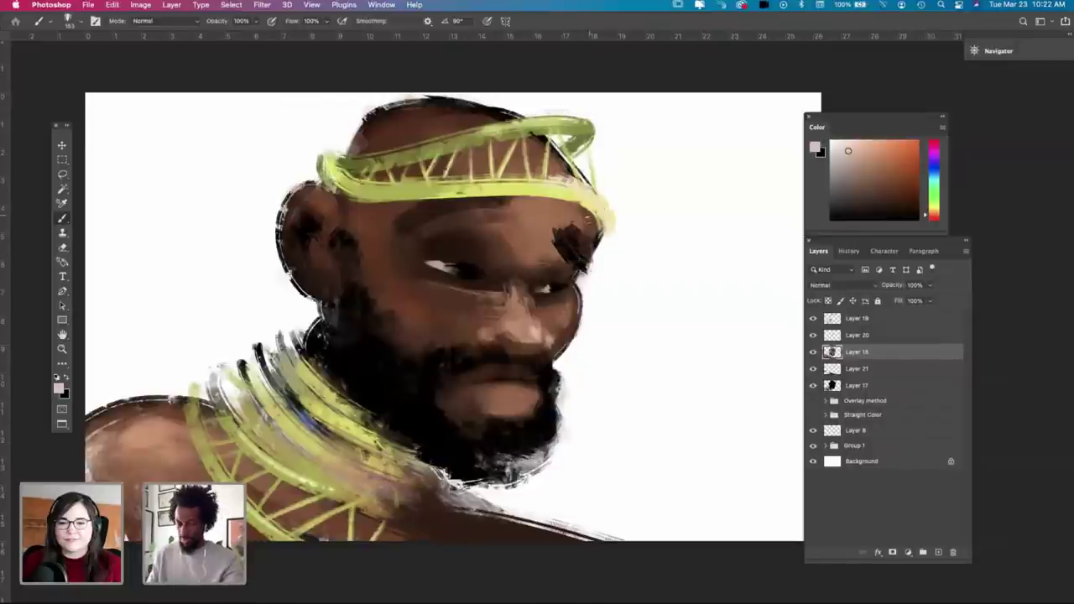
Step: Sample a pale tone at the far eye, reduce the brush size and paint a small nose ring around the far nostril
key("i")
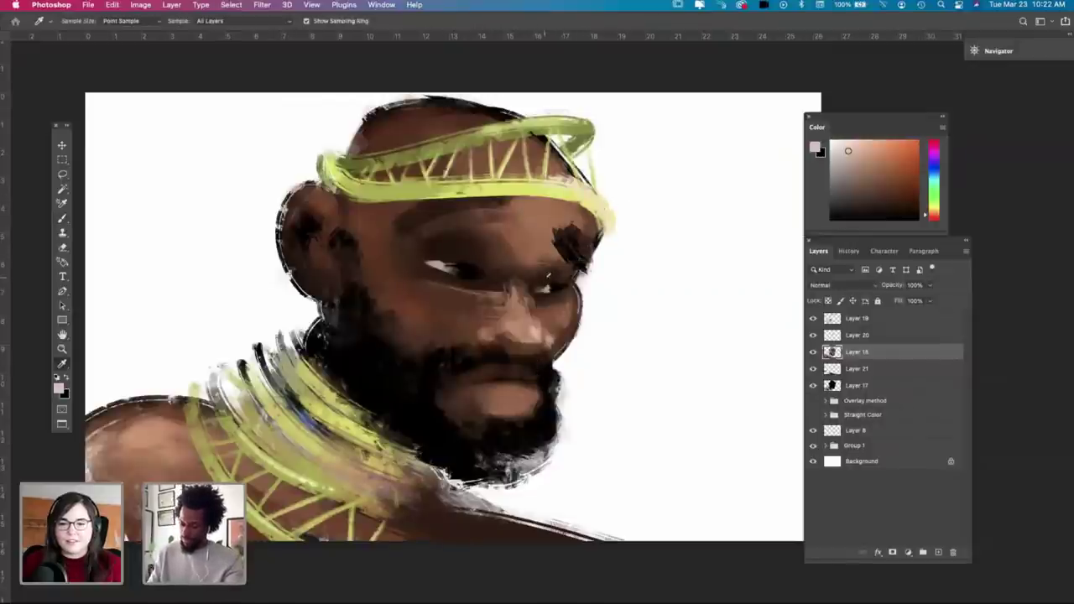
left_click(542, 289)
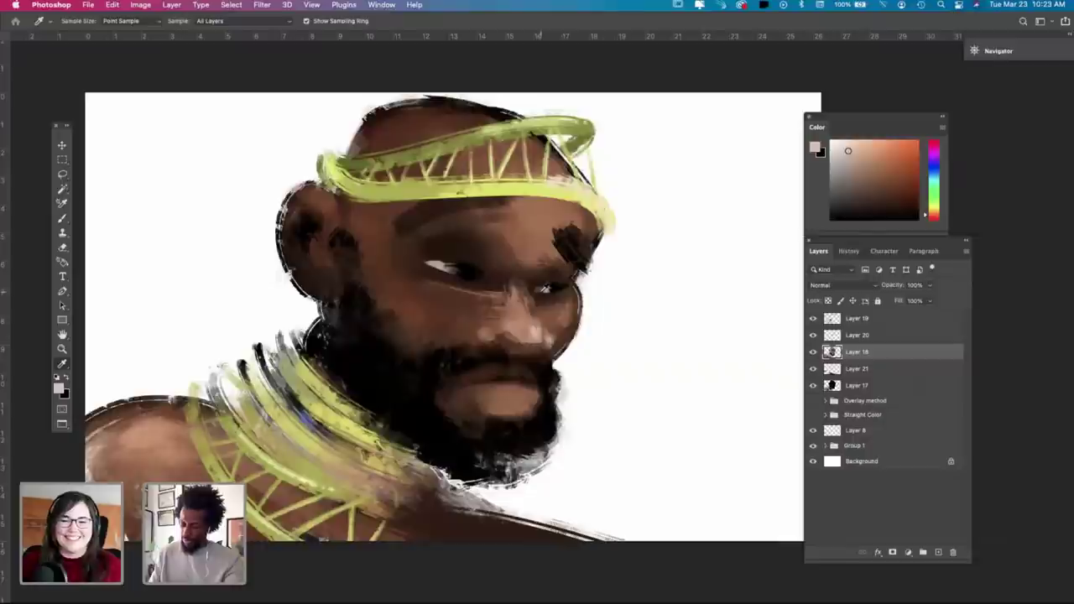
key("b")
right_click(559, 298)
key("Escape")
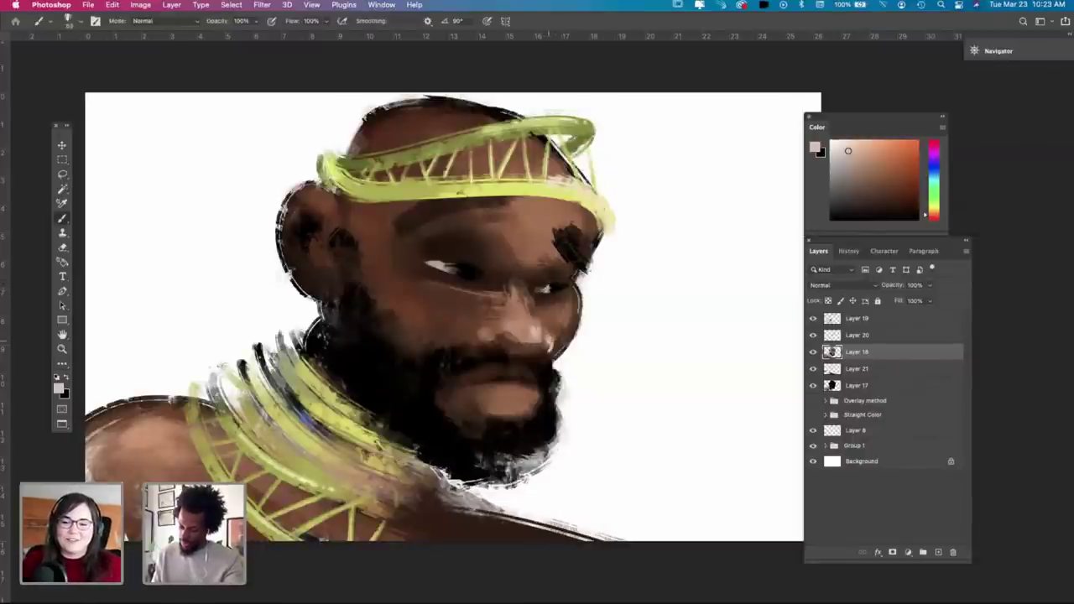
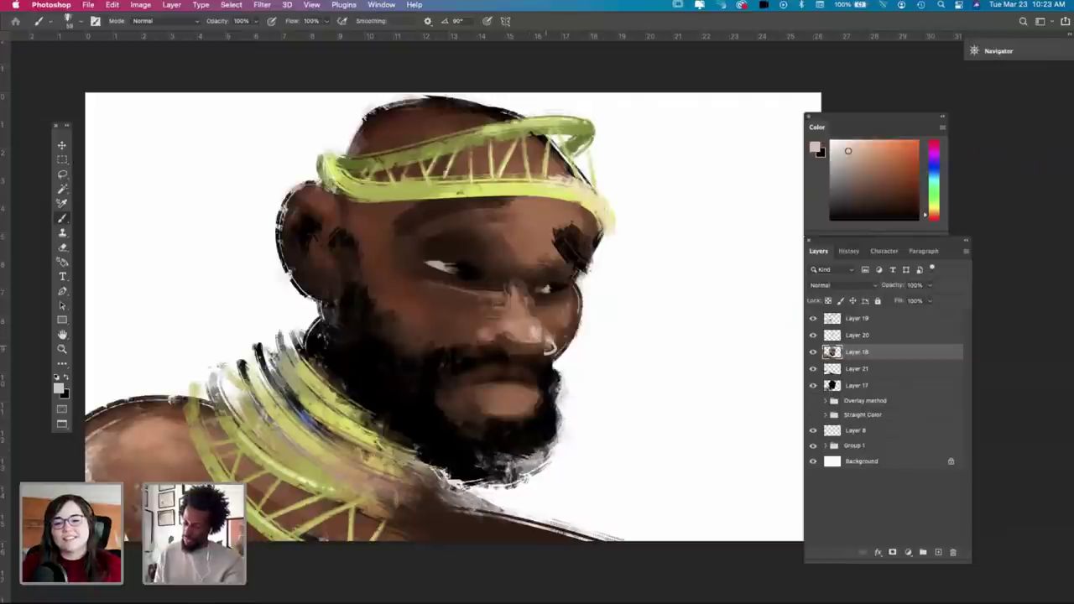
Step: Brighten the nose ring with pure white and sample near-black beside it for the surrounding shadow
key("d")
key("x")
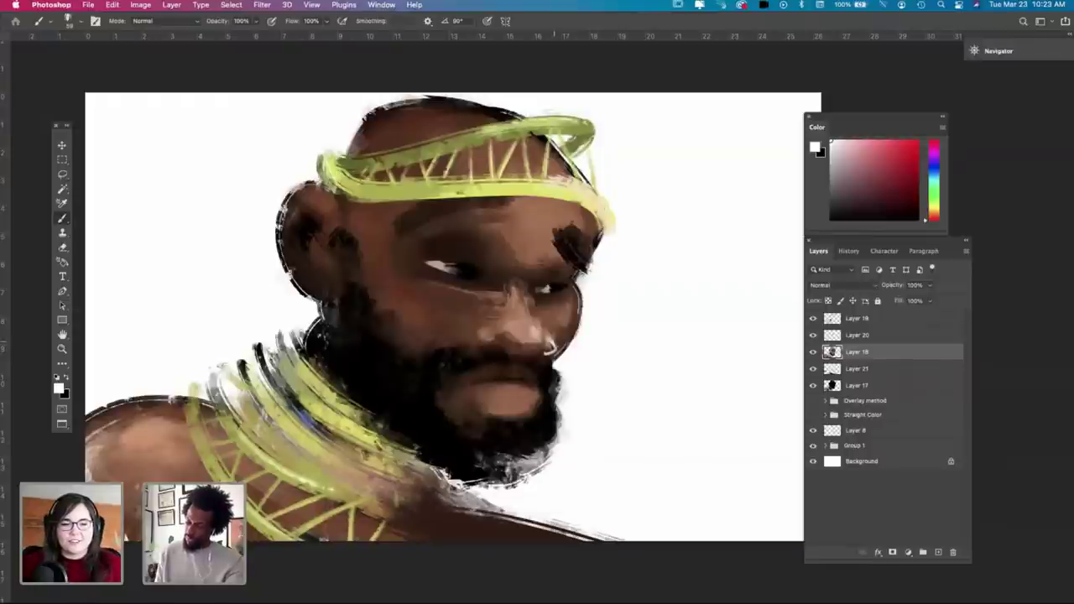
key("o")
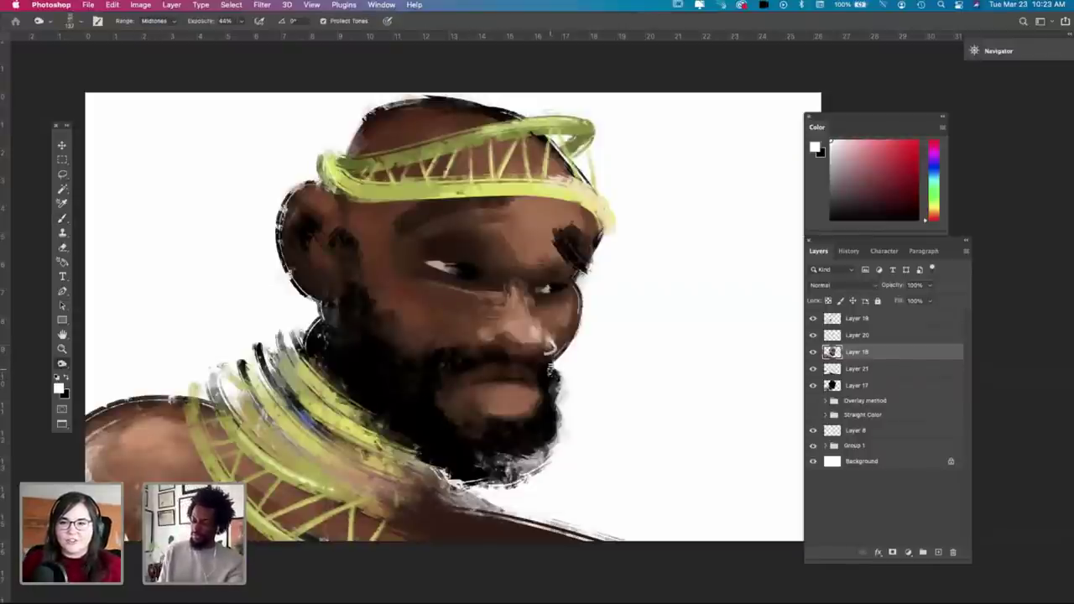
key("b")
left_click(552, 345, "alt")
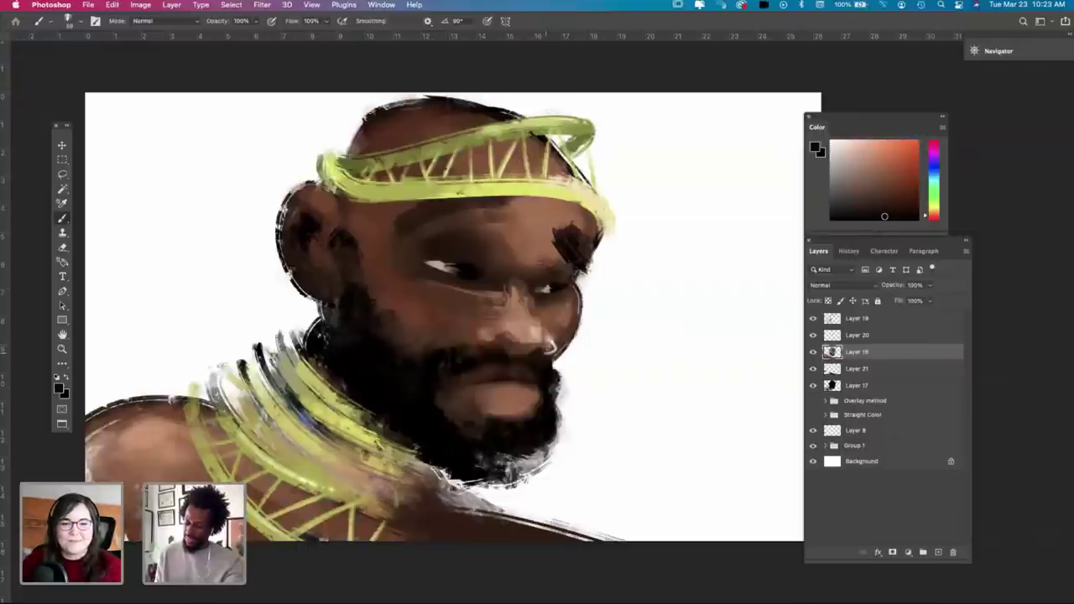
Step: Sample the headband's yellow-green, enlarge the brush and dab a row of face-paint dots below the near eye on Layer 19
key("r")
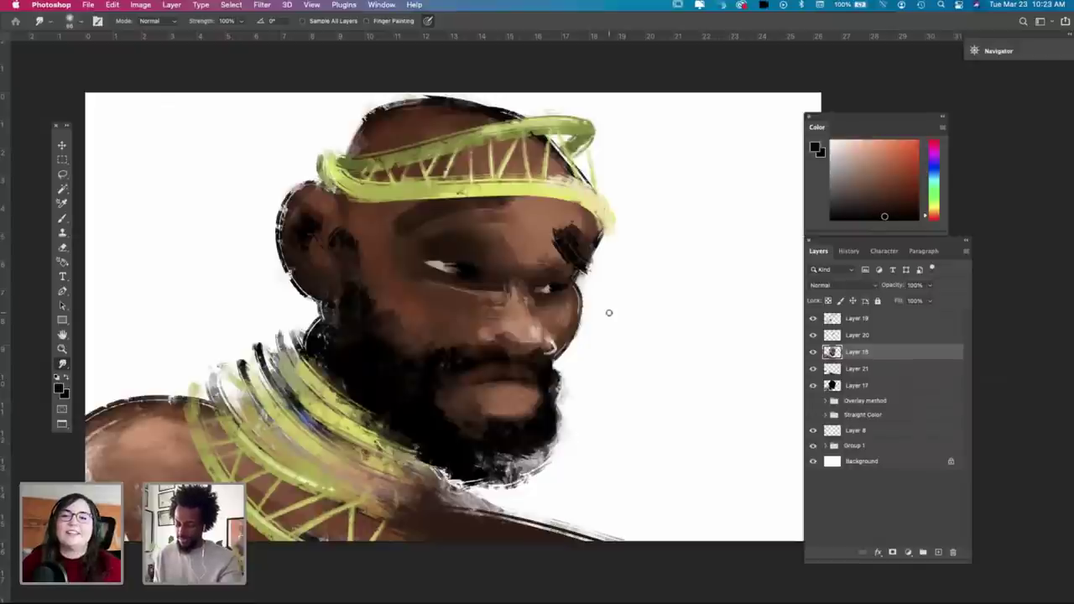
key("i")
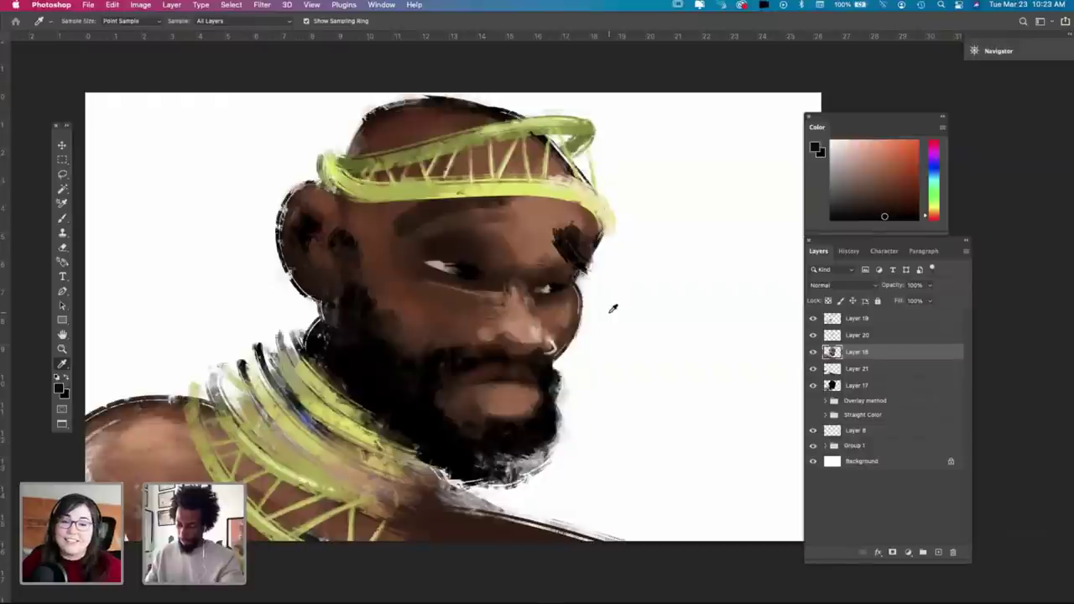
key("b")
key("i")
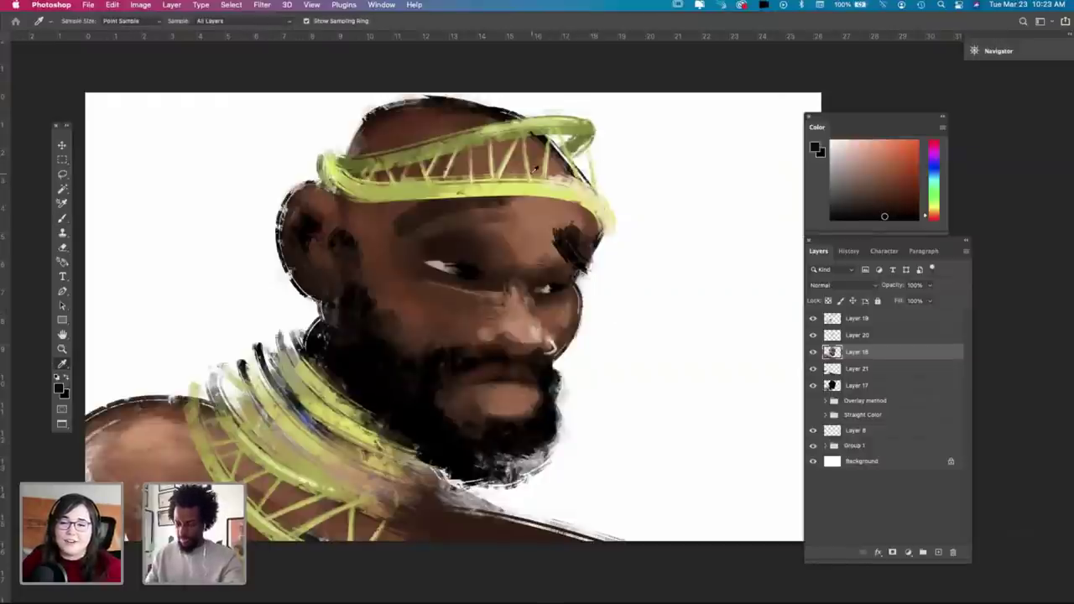
left_click(532, 183)
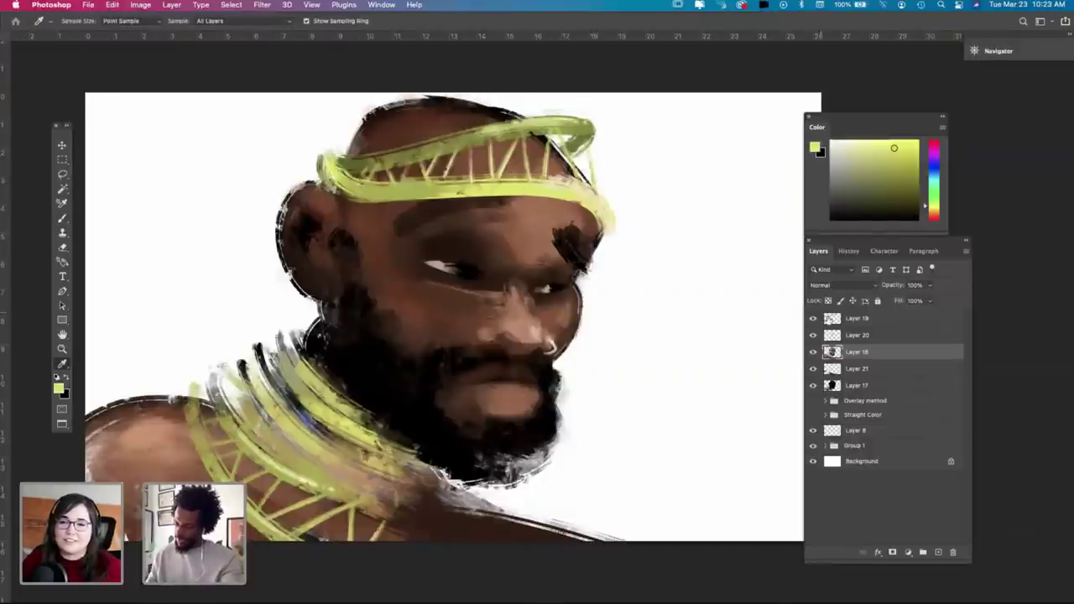
left_click(869, 319)
key("b")
right_click(628, 298)
left_click(640, 328)
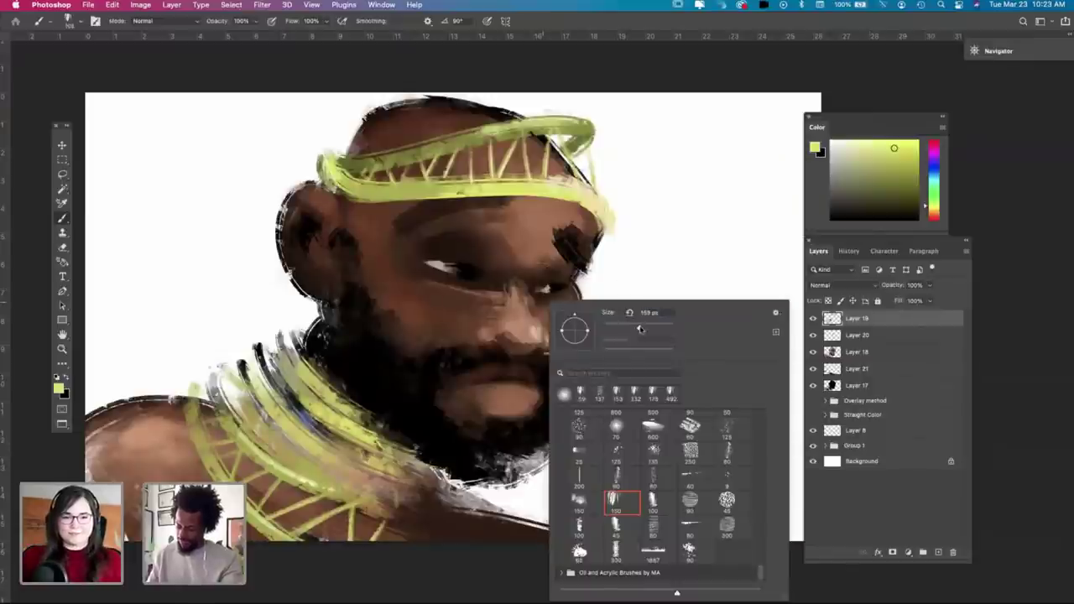
left_click_drag(413, 299, 410, 297)
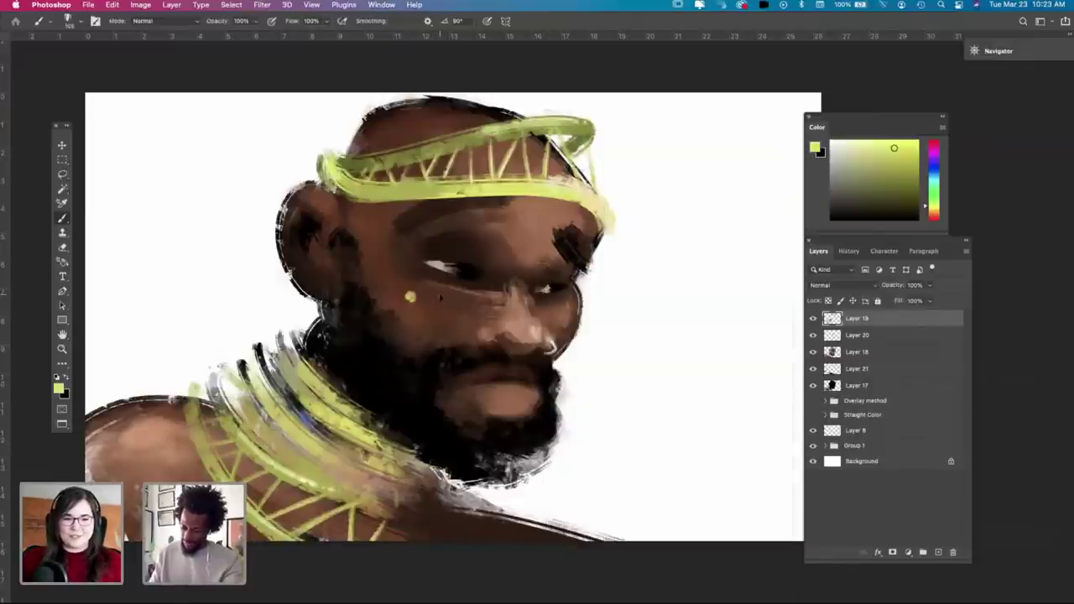
left_click(424, 307)
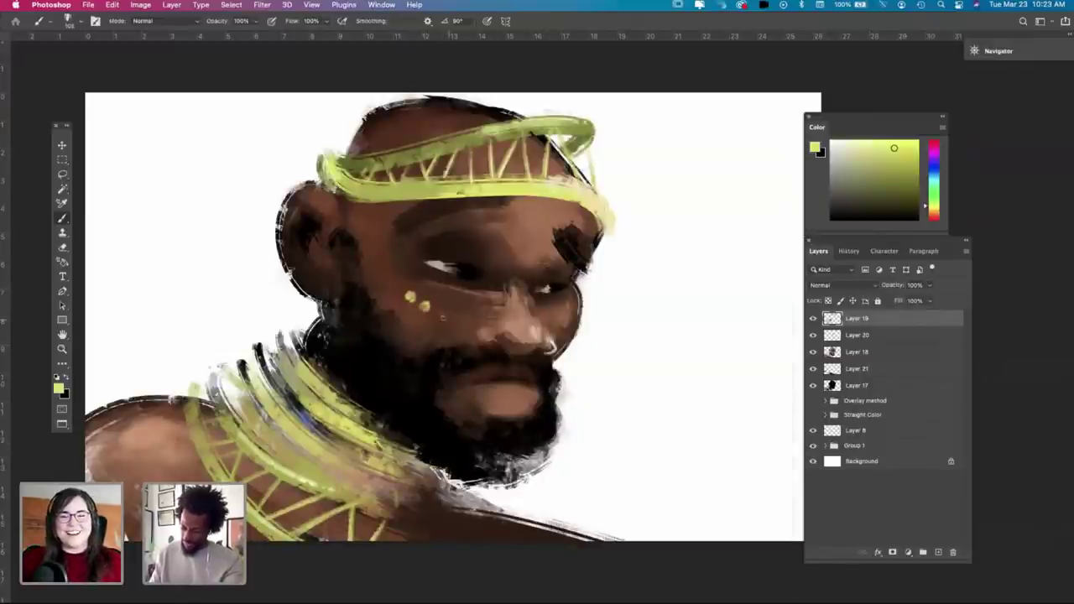
left_click(461, 318)
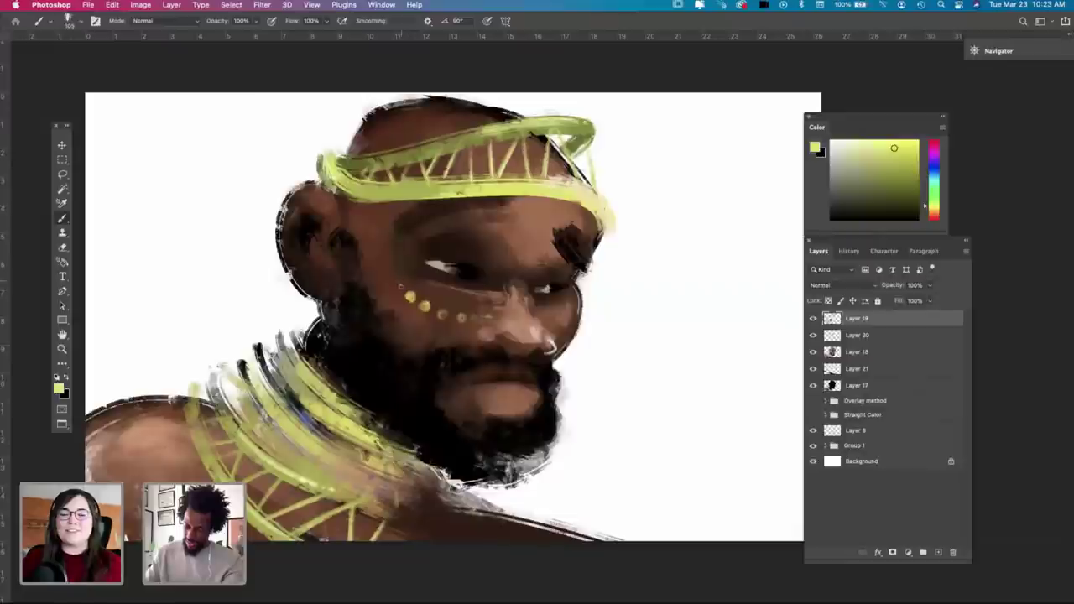
Step: Paint curved yellow-green lines from the temple down the near cheek beside the dots, redoing the first stroke, and reduce the brush size
left_click_drag(375, 272, 428, 336)
key("ctrl+z")
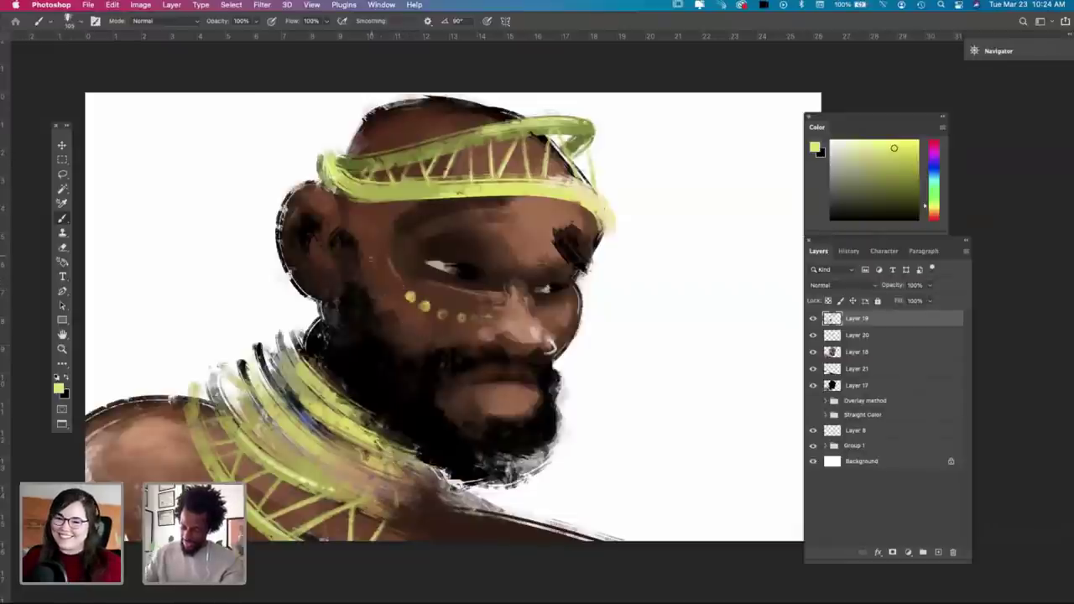
left_click_drag(374, 273, 410, 323)
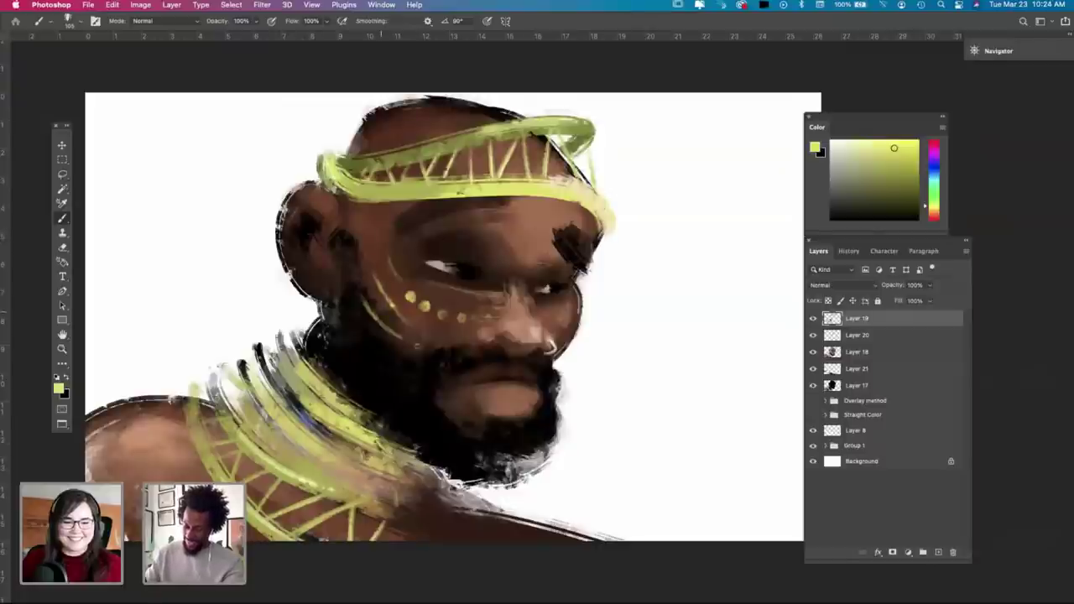
right_click(457, 299)
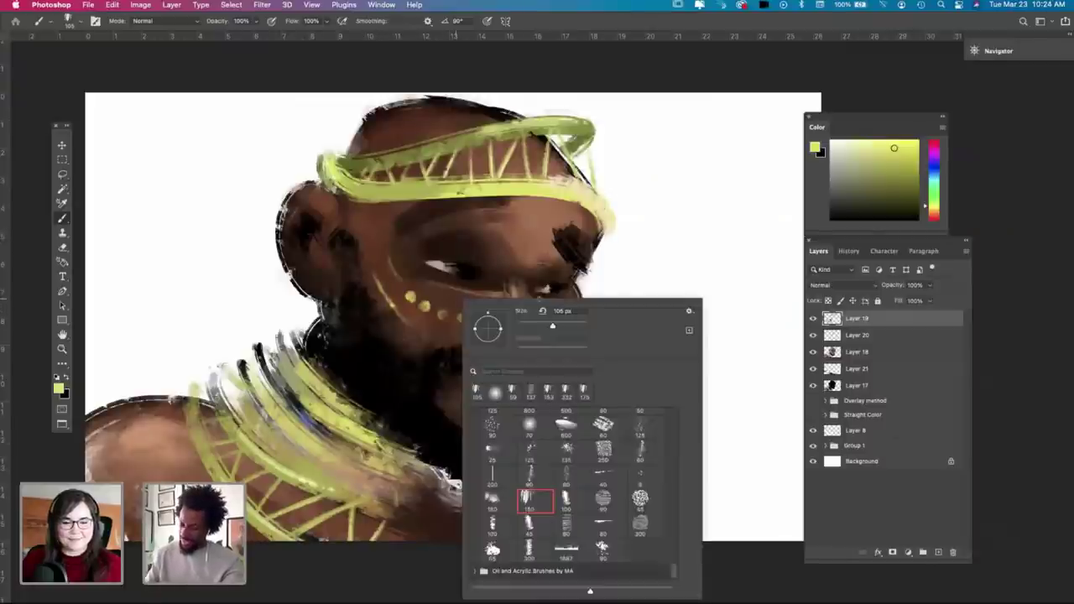
key("Escape")
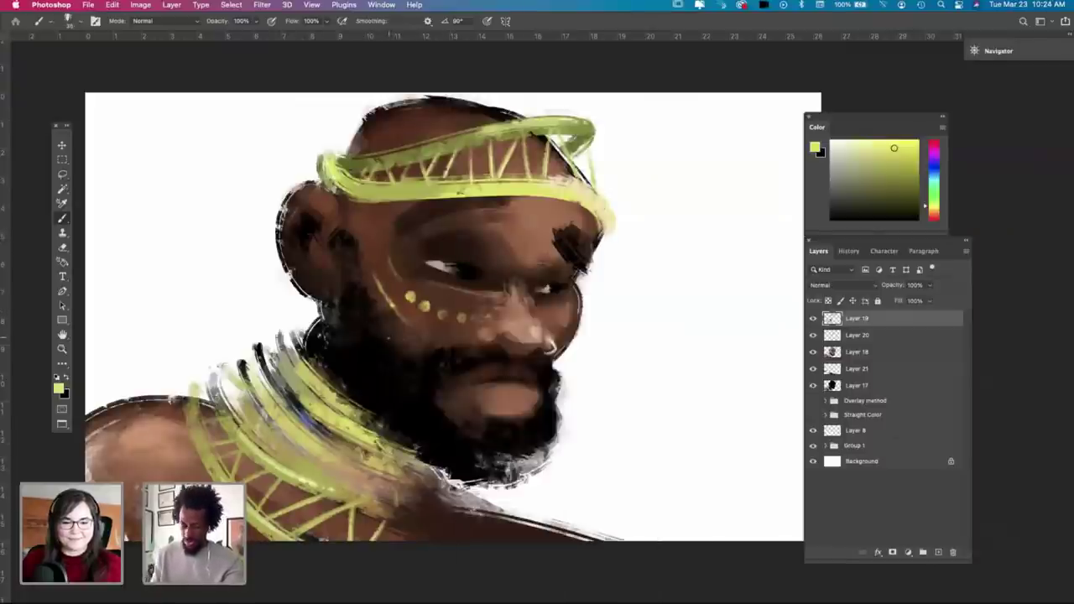
Step: On Layer 18, sample light grey from the beard's lower edge and add fine grey hairs to the beard with a 25 px brush
key("i")
left_click(844, 354)
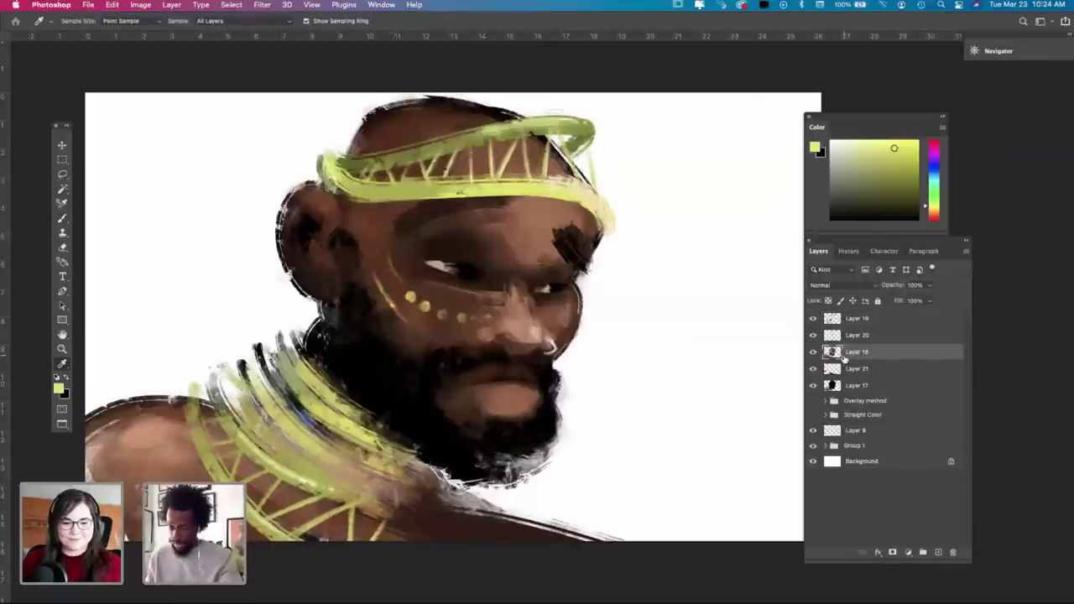
left_click(533, 457)
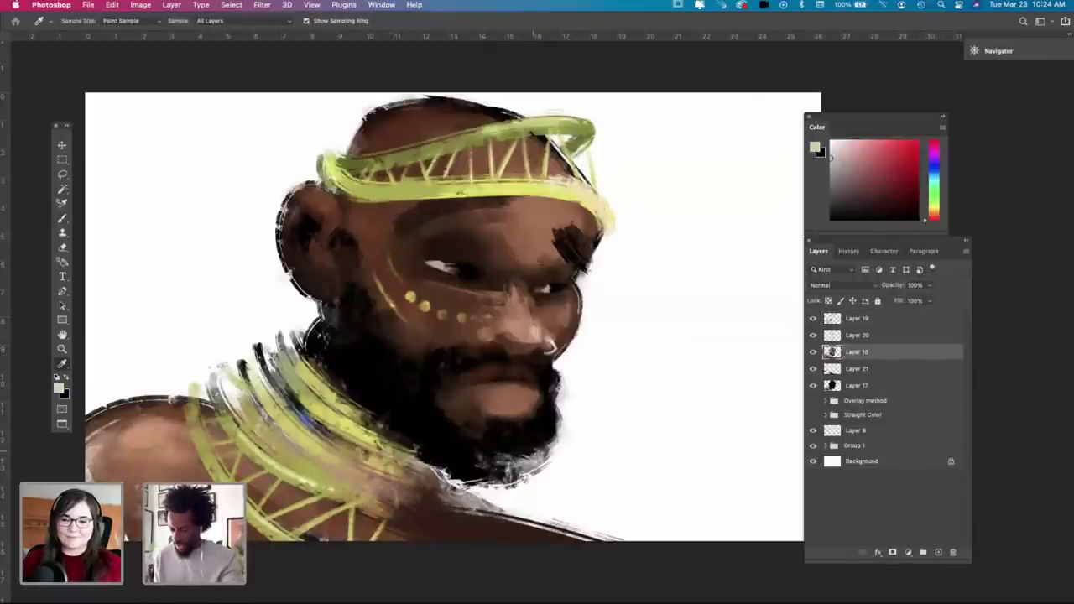
key("b")
left_click(531, 453, "alt")
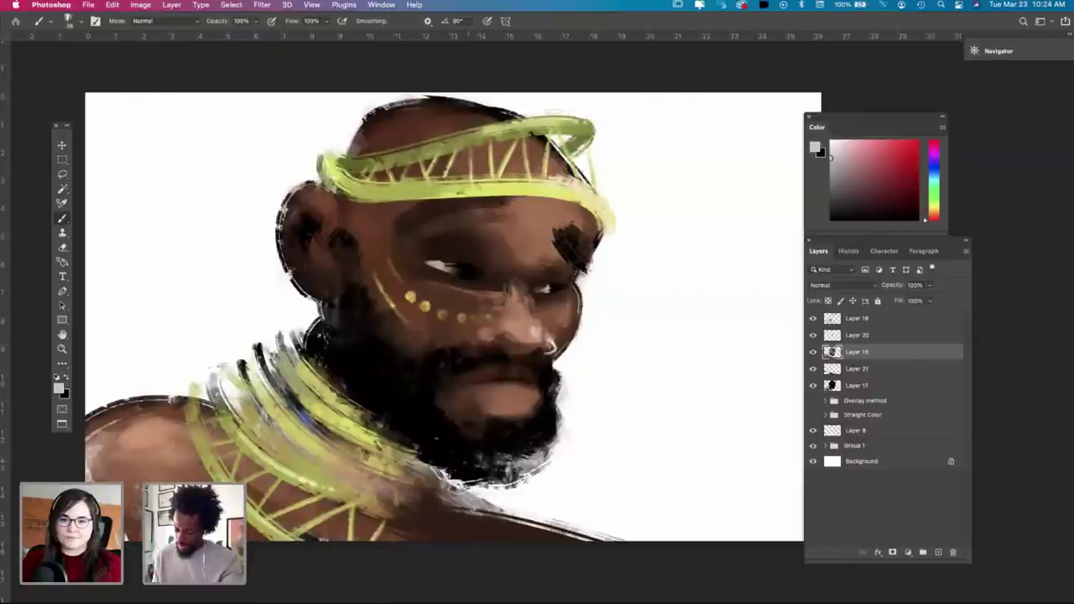
right_click(461, 469)
left_click_drag(561, 332, 554, 333)
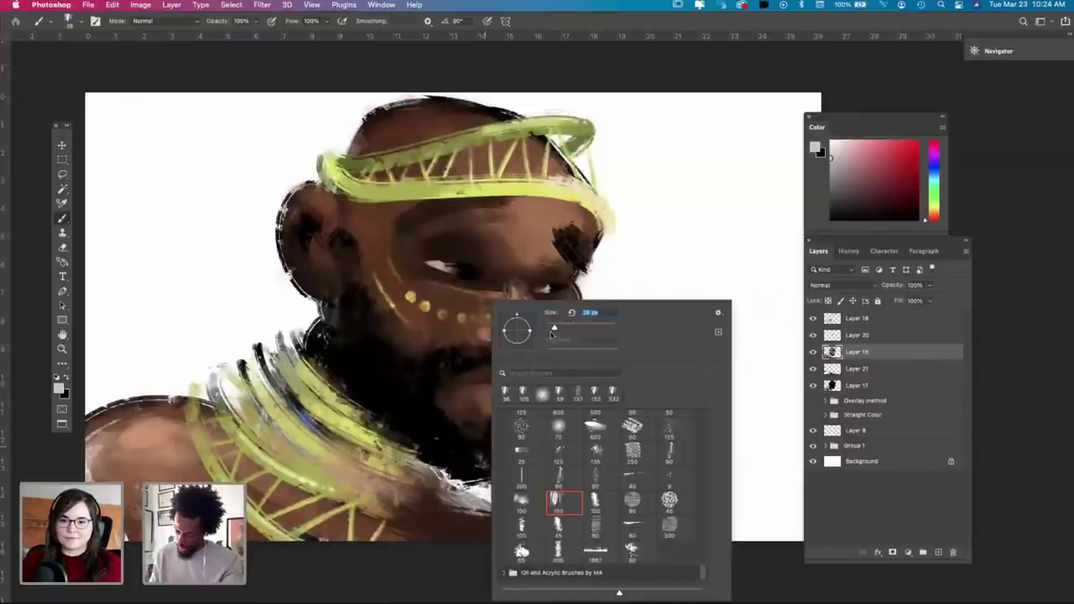
left_click(436, 459)
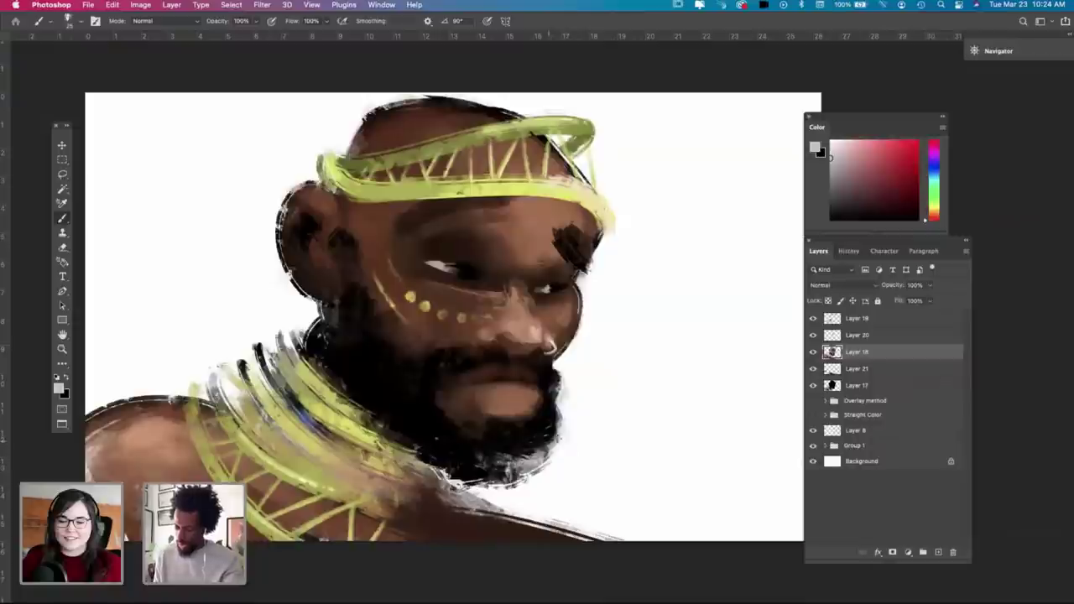
Step: Switch to the 300 px textured brush and dab light grey texture over the beard
right_click(569, 424)
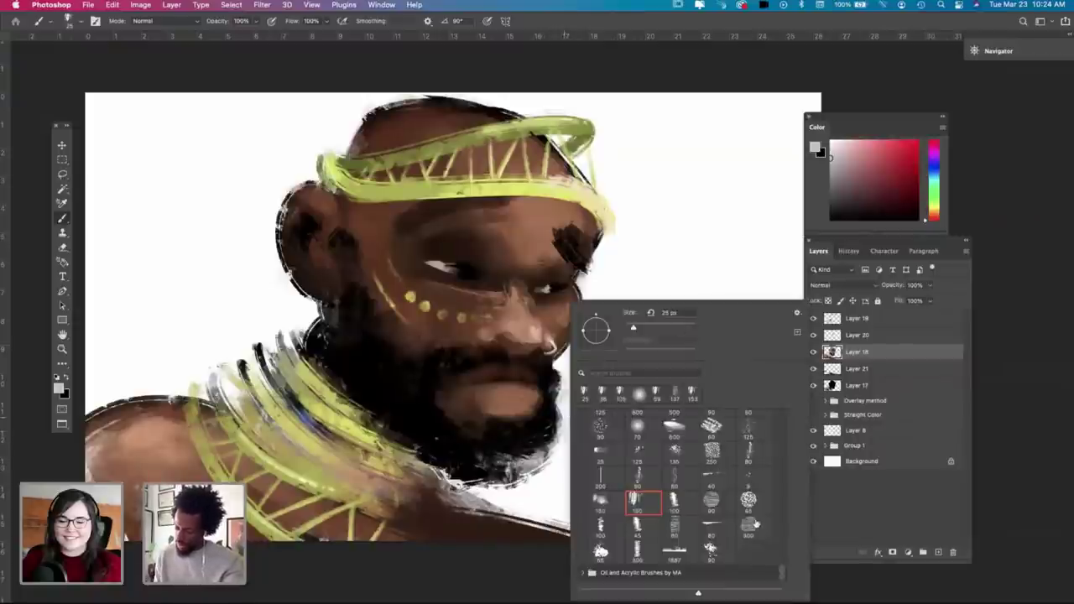
left_click(745, 526)
left_click(437, 449)
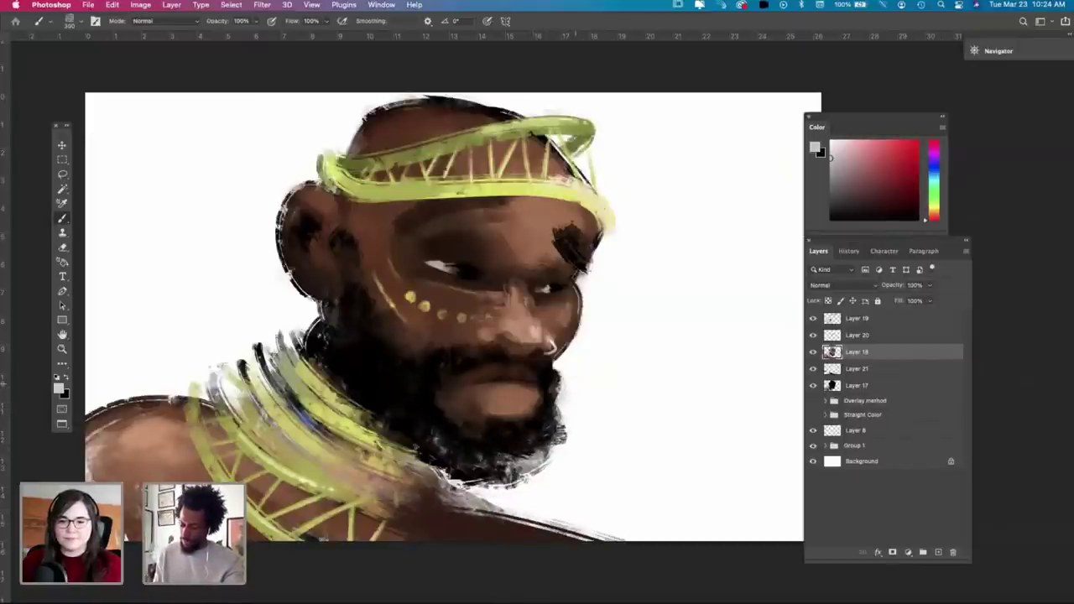
Step: Set the foreground to white, undo a trial at 127 px, and dab white texture over the near-side beard with the textured brush at 284 px
key("d")
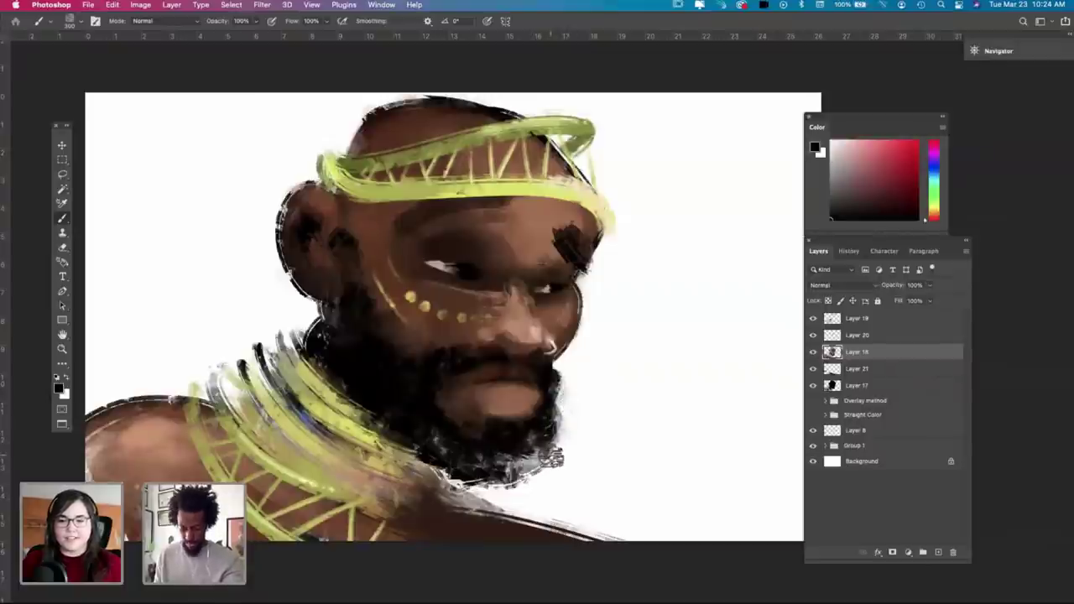
key("x")
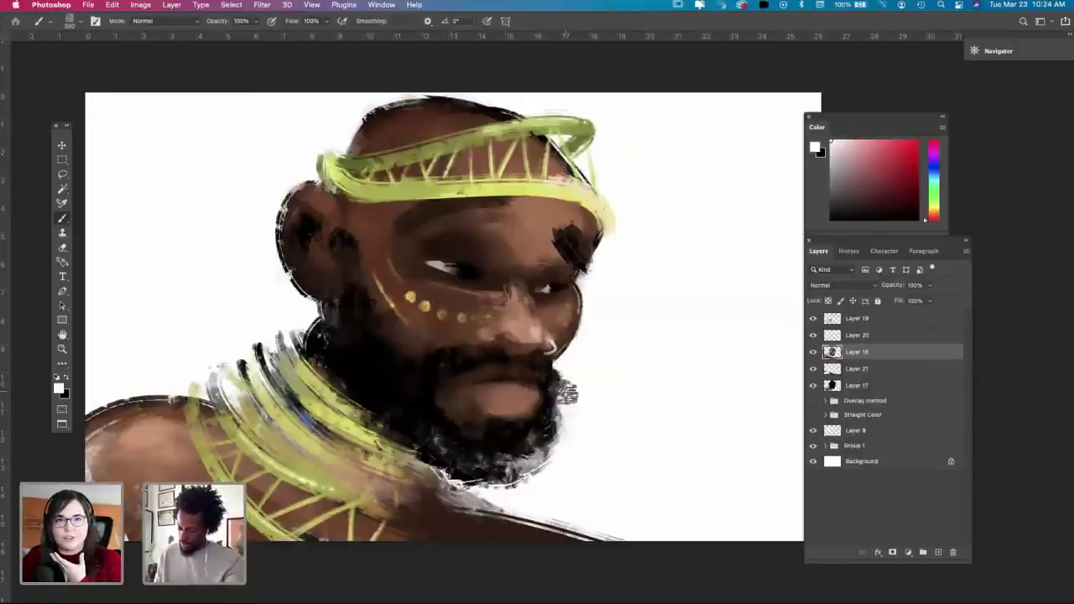
right_click(586, 385)
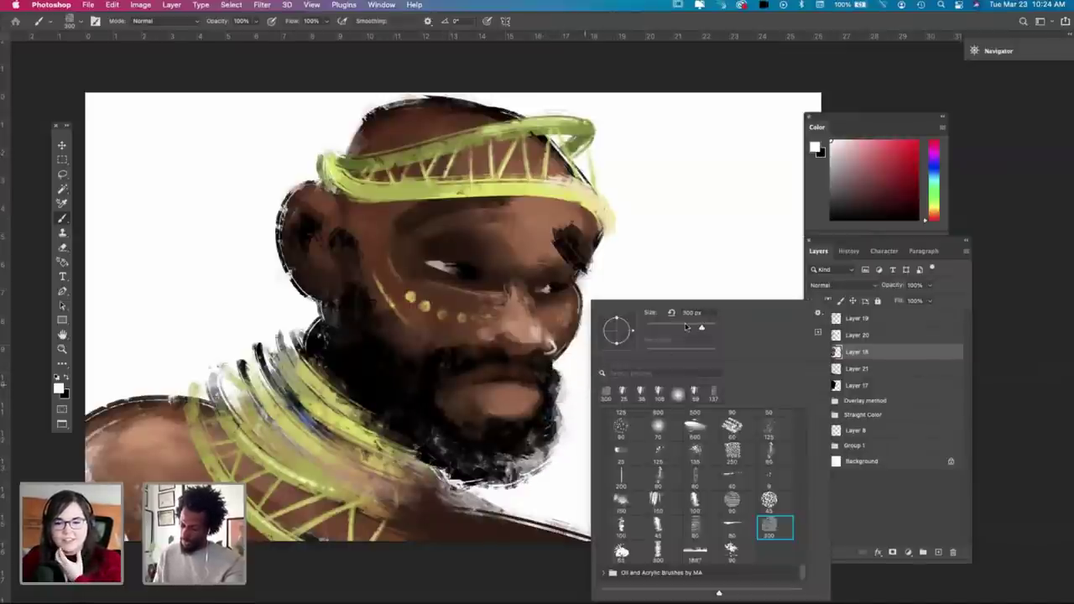
left_click(482, 355)
key("super+z")
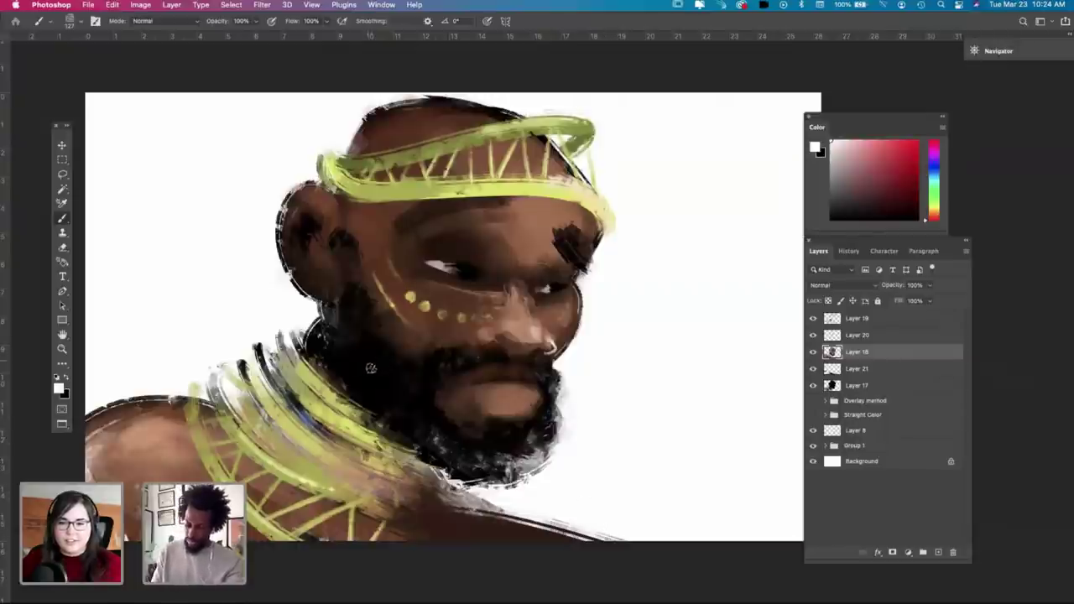
right_click(391, 383)
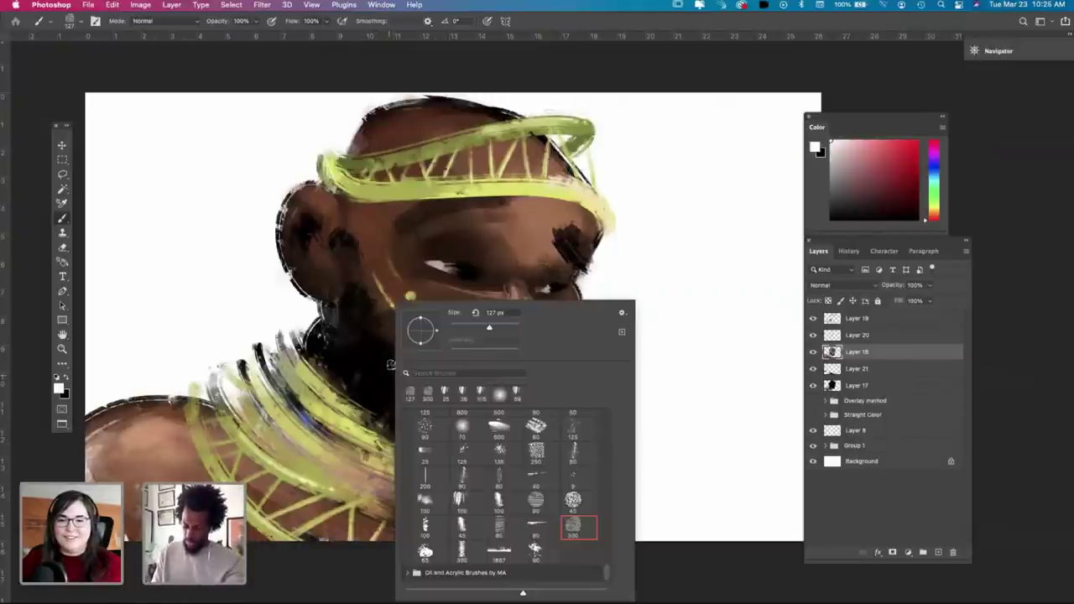
left_click(506, 328)
left_click(368, 374)
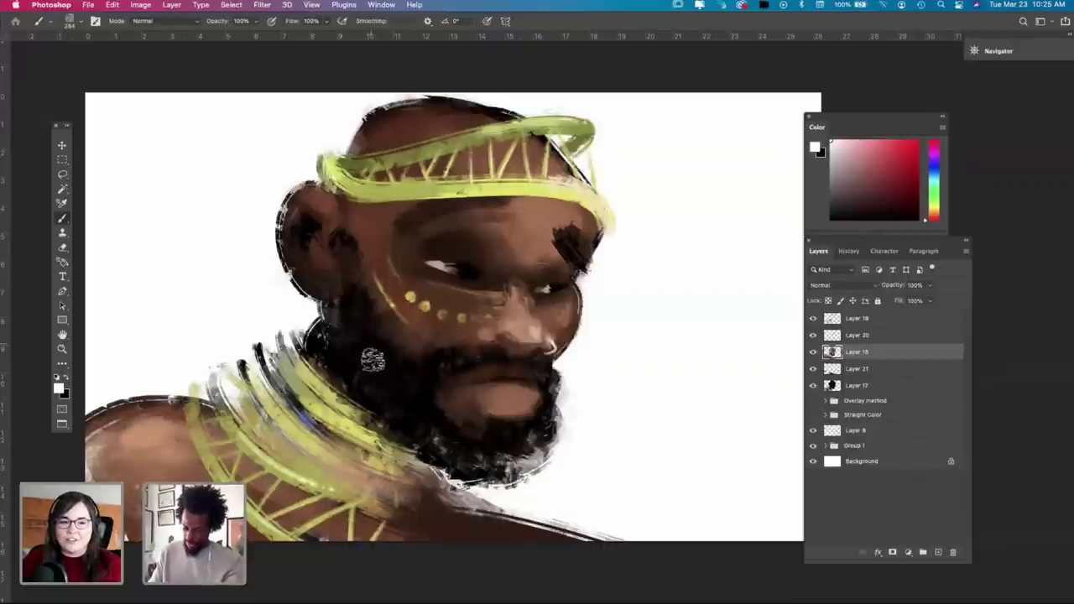
left_click_drag(348, 309, 375, 388)
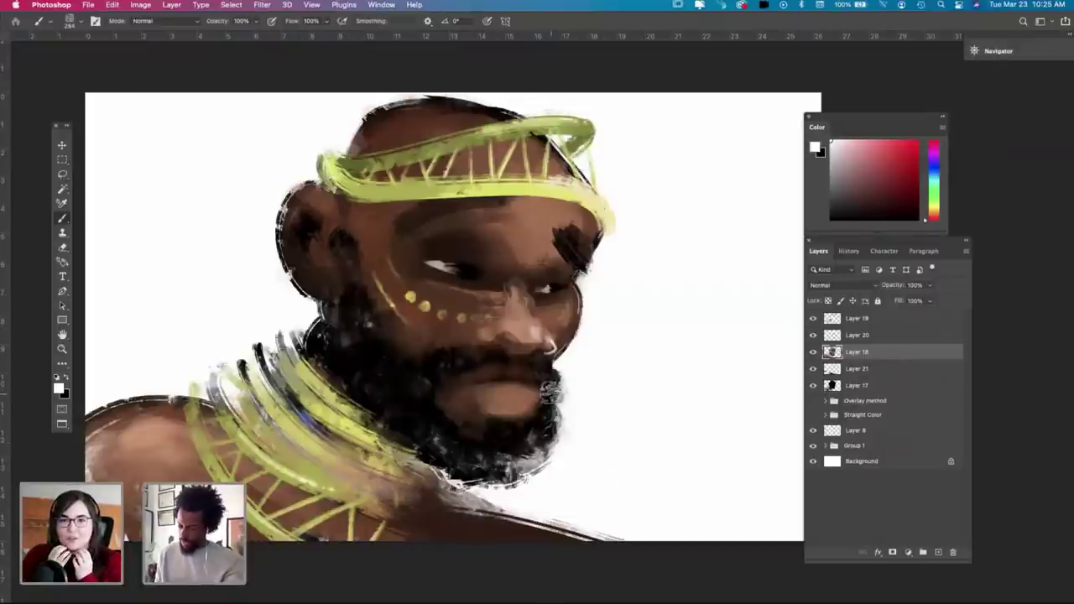
Step: Switch to the 150 px bristle brush at 19 px and try fine white hairs in the beard, undoing the unwanted strokes
right_click(550, 391)
left_click(629, 502)
left_click(619, 329)
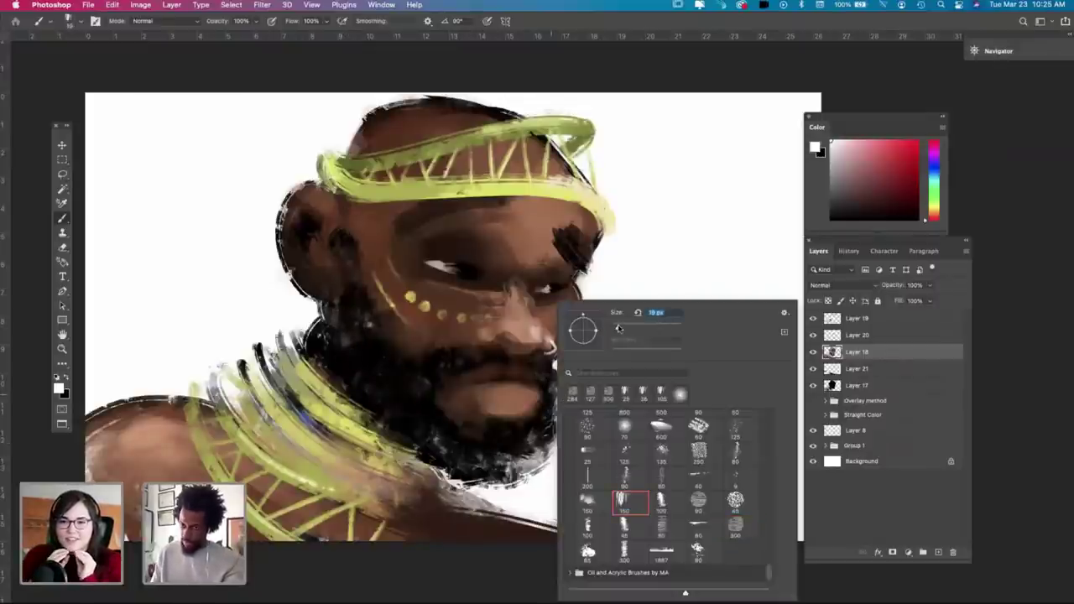
left_click_drag(618, 328, 617, 328)
left_click(474, 397)
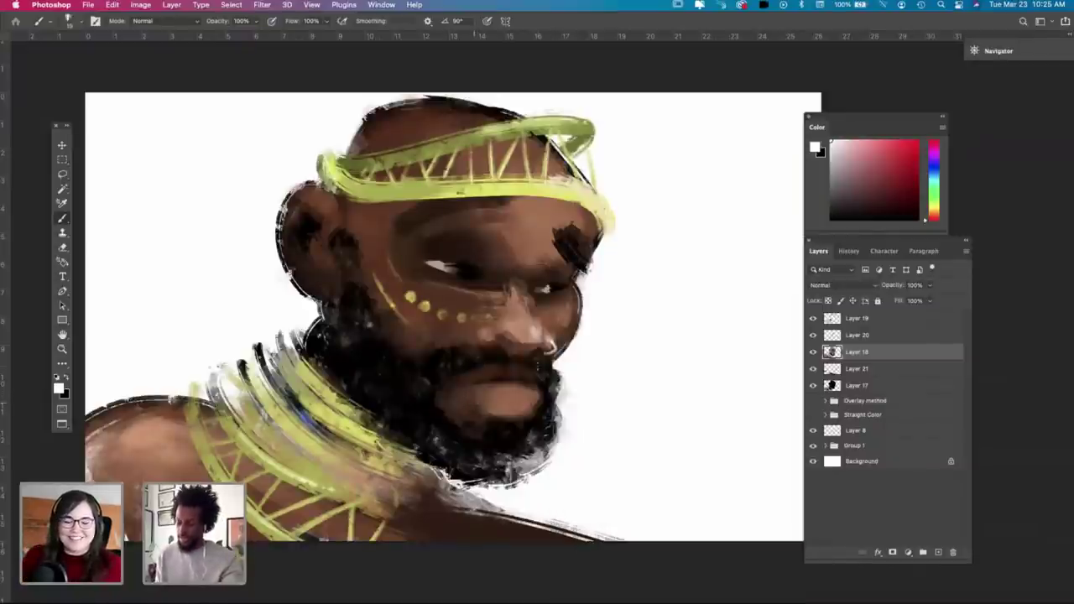
key("super+z")
key("super+z")
key("super+z")
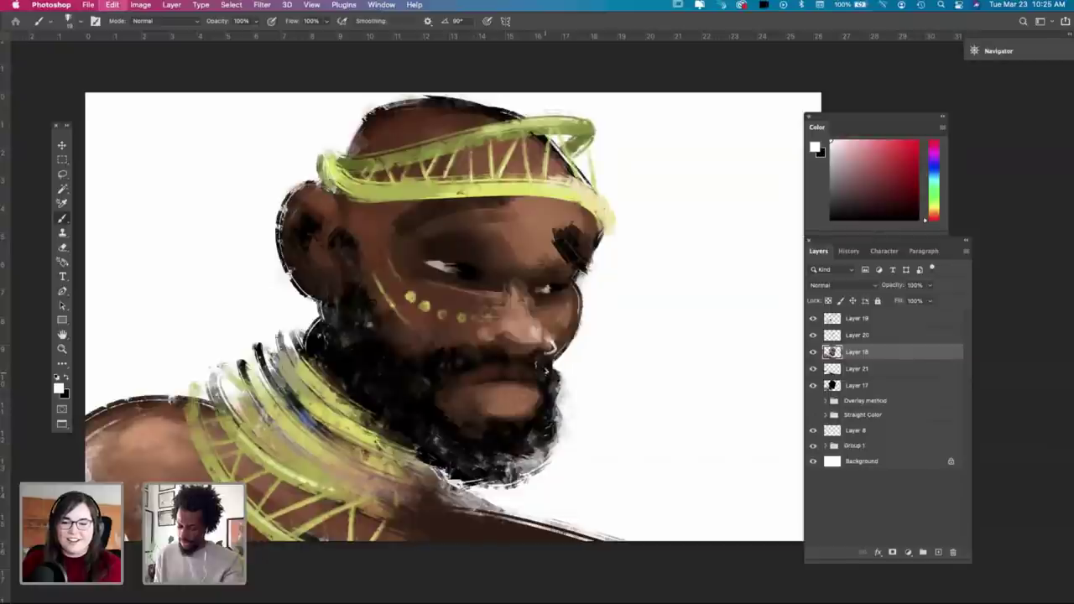
key("super+z")
key("super+z")
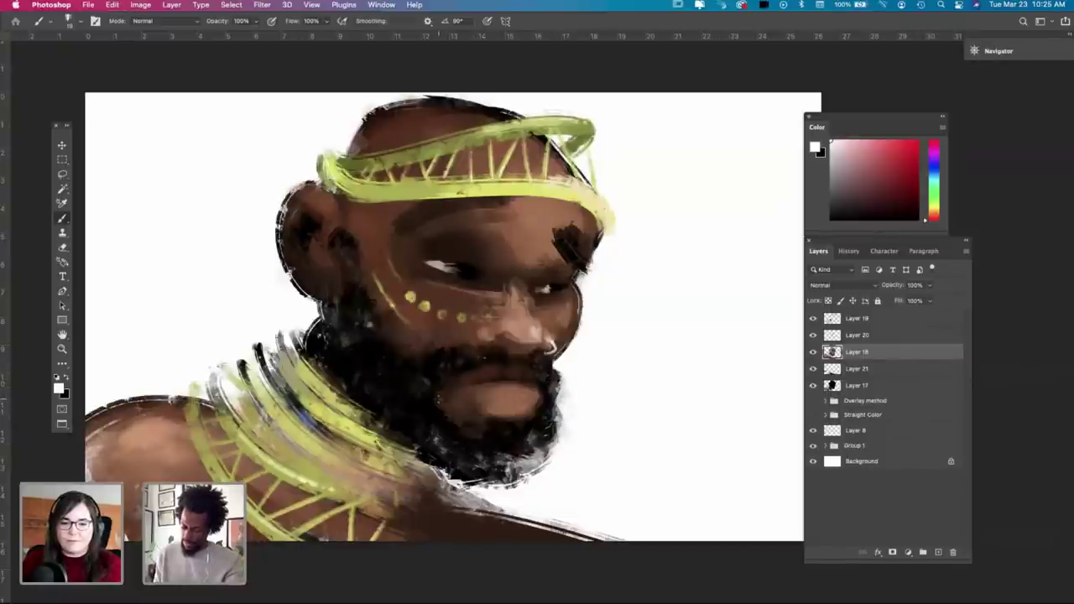
key("super+z")
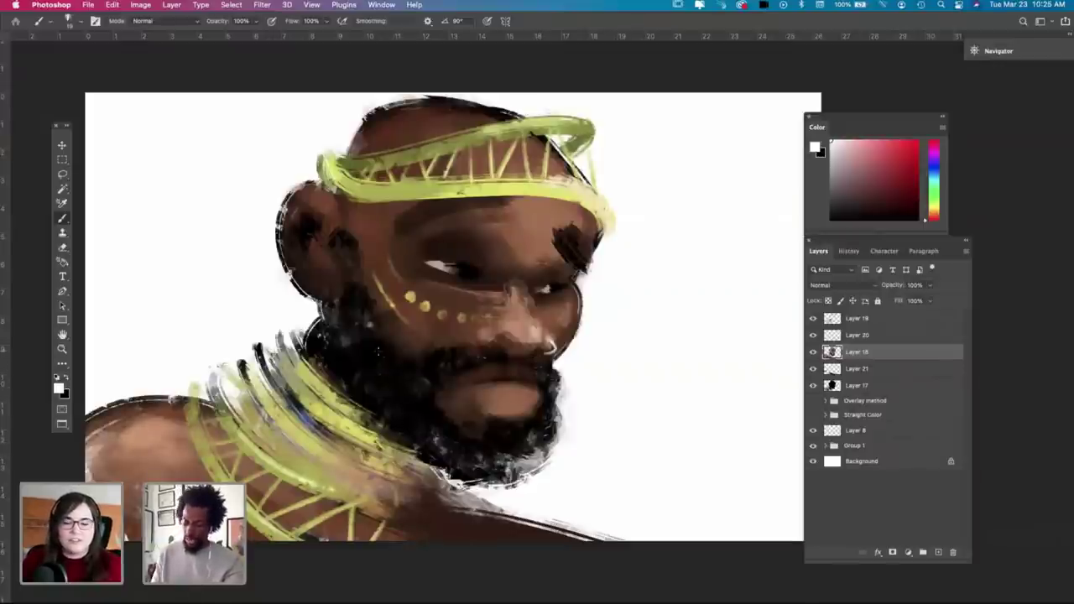
key("super+z")
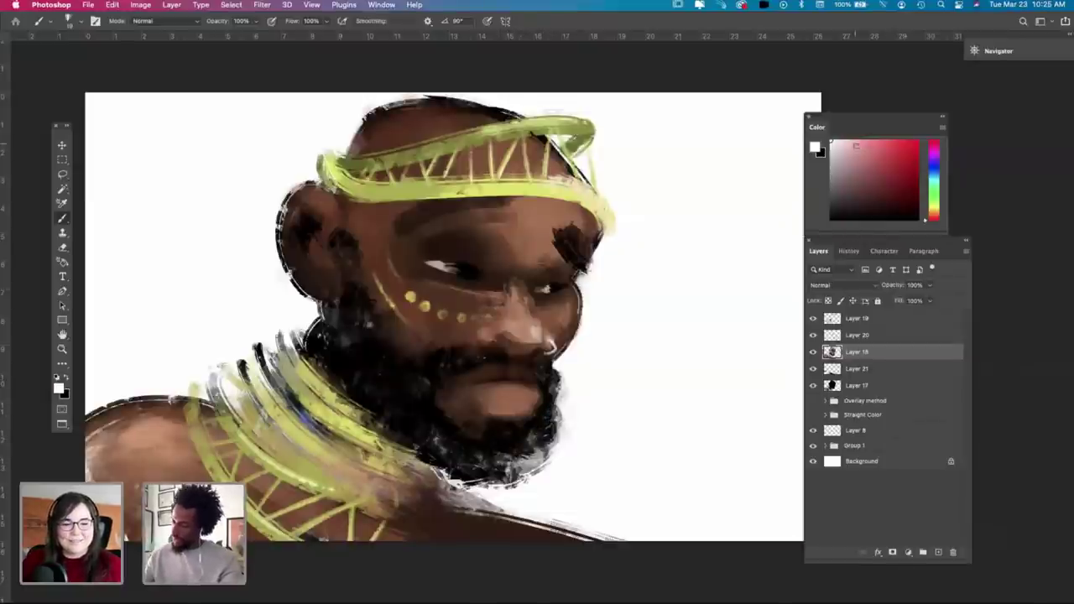
Step: Choose a light pink foreground colour and set the 300 px textured brush to 268 px for dabbing over the forehead
left_click(856, 143)
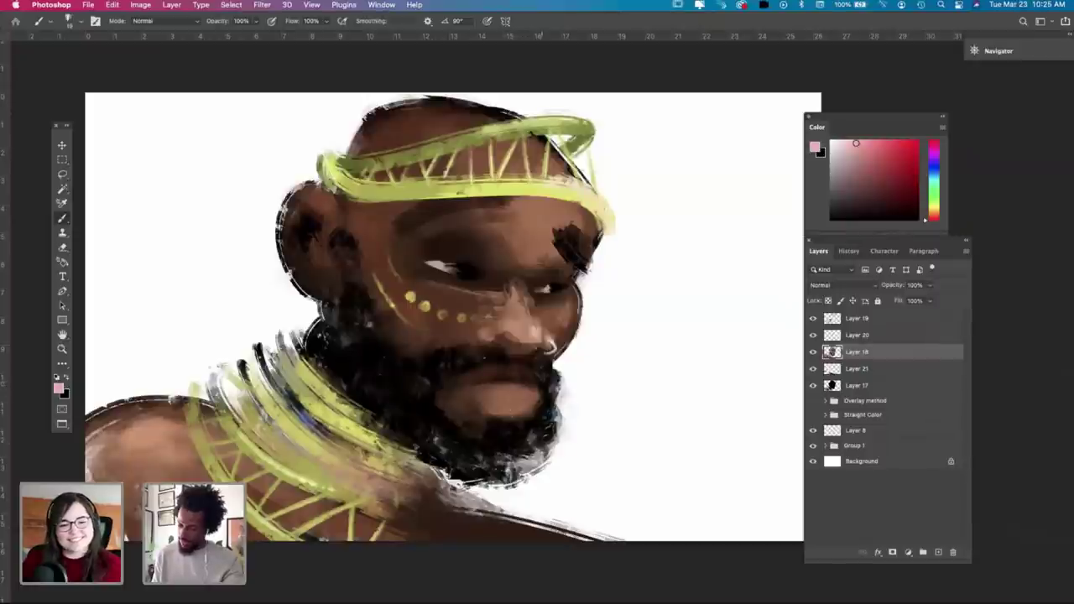
right_click(586, 255)
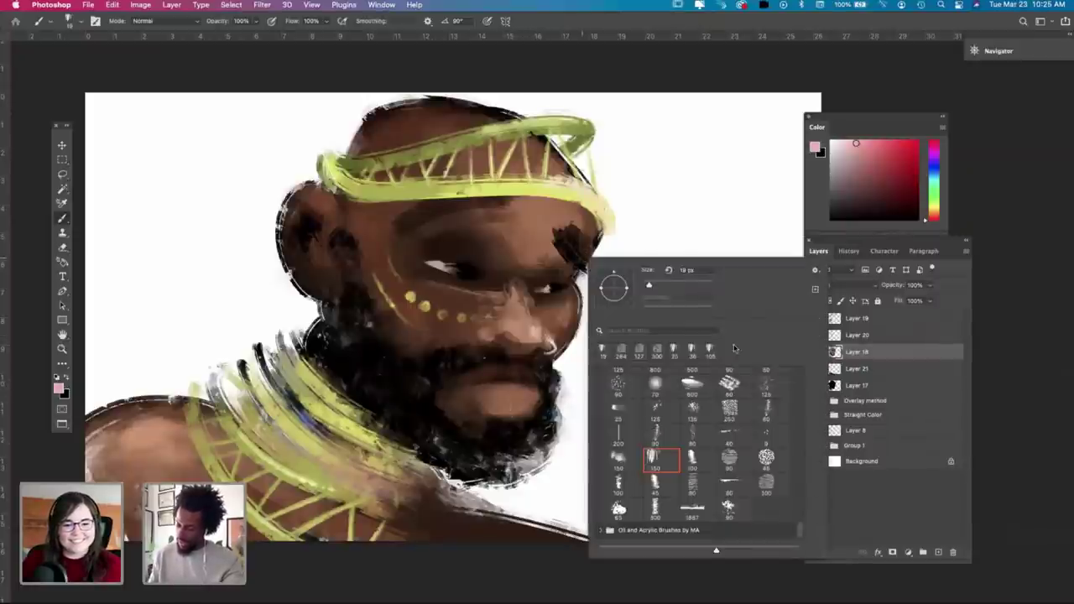
left_click(772, 485)
left_click_drag(698, 287, 696, 287)
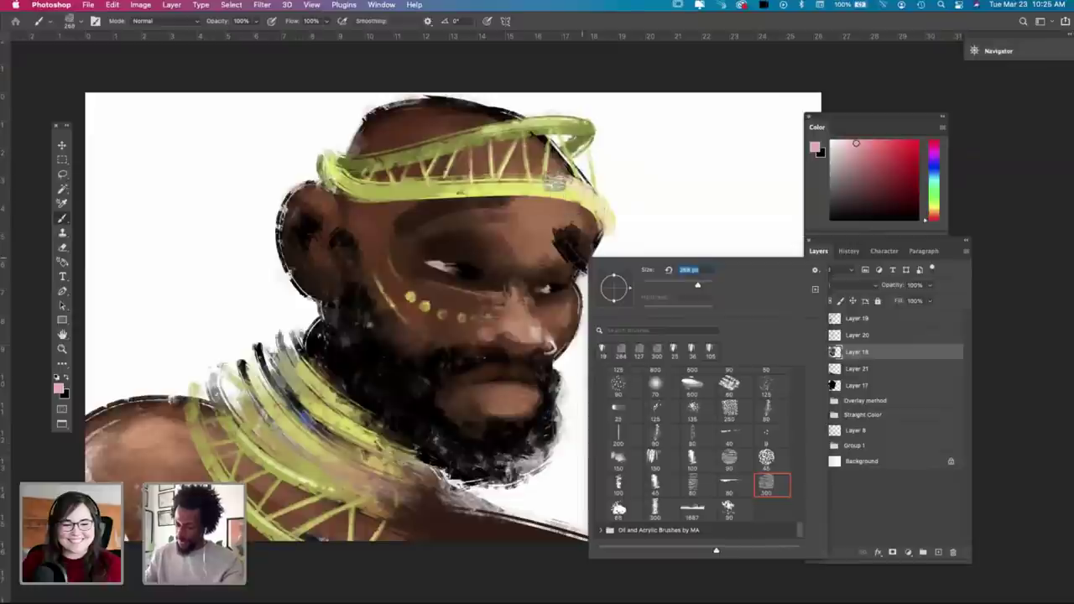
left_click(555, 181)
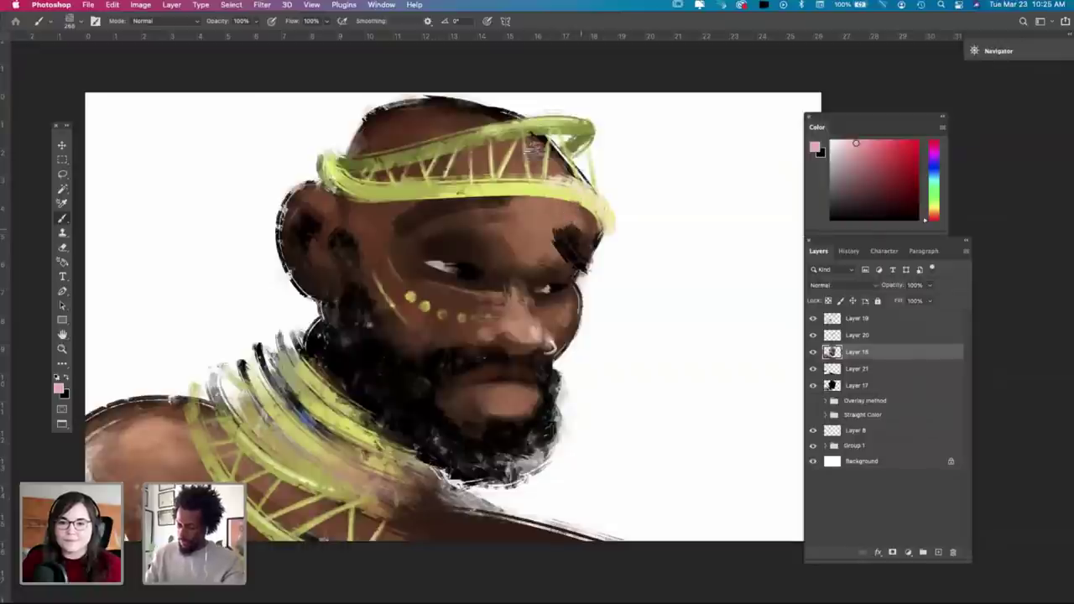
Step: Enlarge the textured brush to 508 px and try light pink texture across the face, undoing the dabs
right_click(489, 302)
left_click_drag(544, 335, 606, 328)
left_click(503, 236)
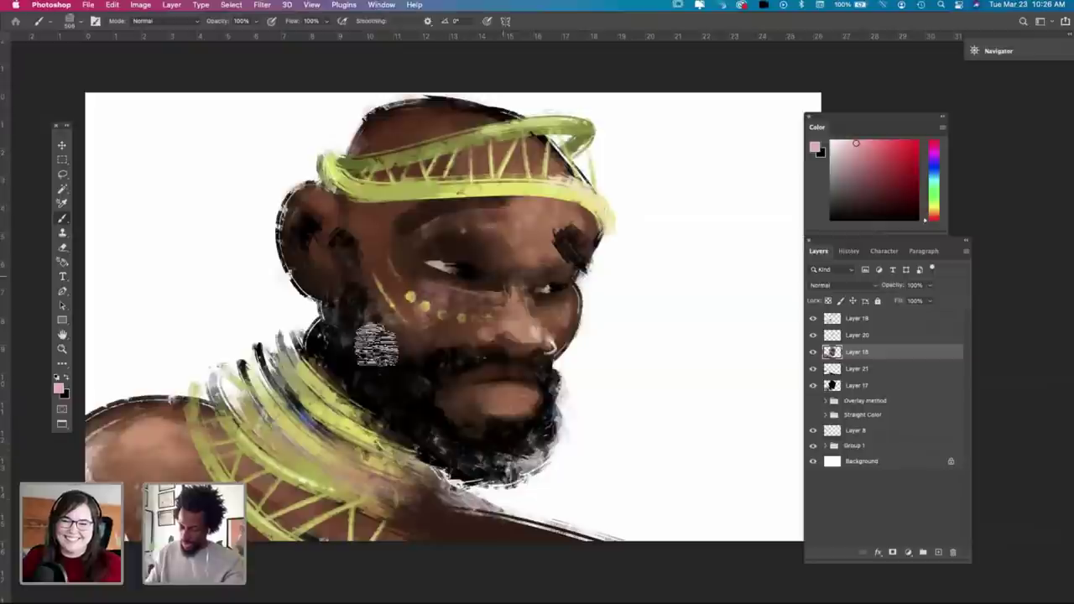
mouse_move(376, 345)
left_mouse_down()
mouse_move(546, 276)
mouse_move(634, 262)
mouse_move(459, 340)
mouse_move(390, 390)
mouse_move(470, 380)
mouse_move(467, 423)
left_mouse_up()
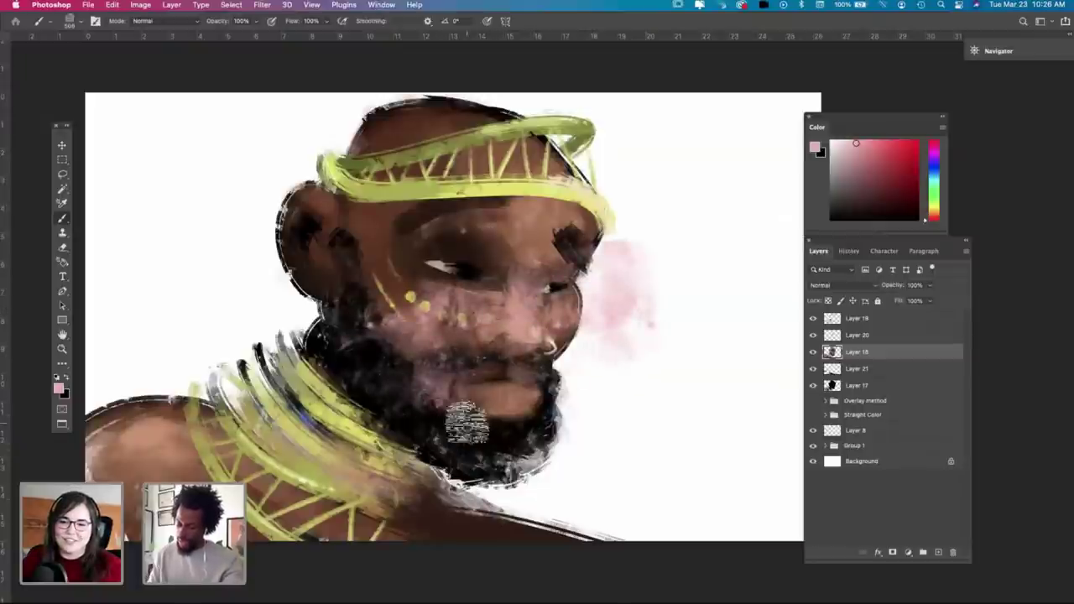
key("super+z")
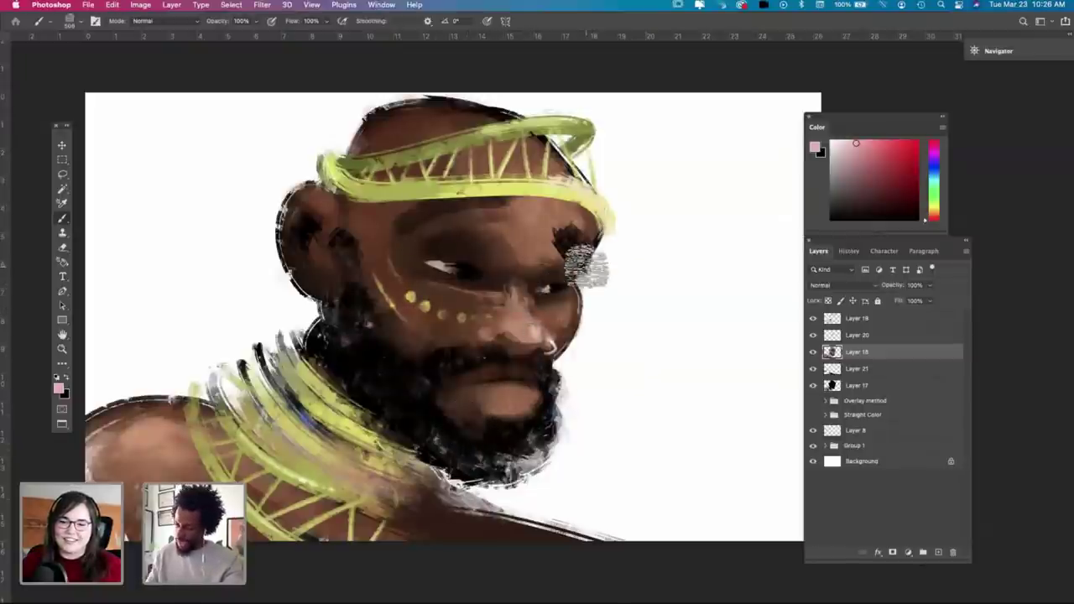
Step: Shift the foreground colour to a pale peach and dab textured highlights on the far brow and the scalp, undoing unwanted dabs
left_click(935, 213)
left_click(852, 144)
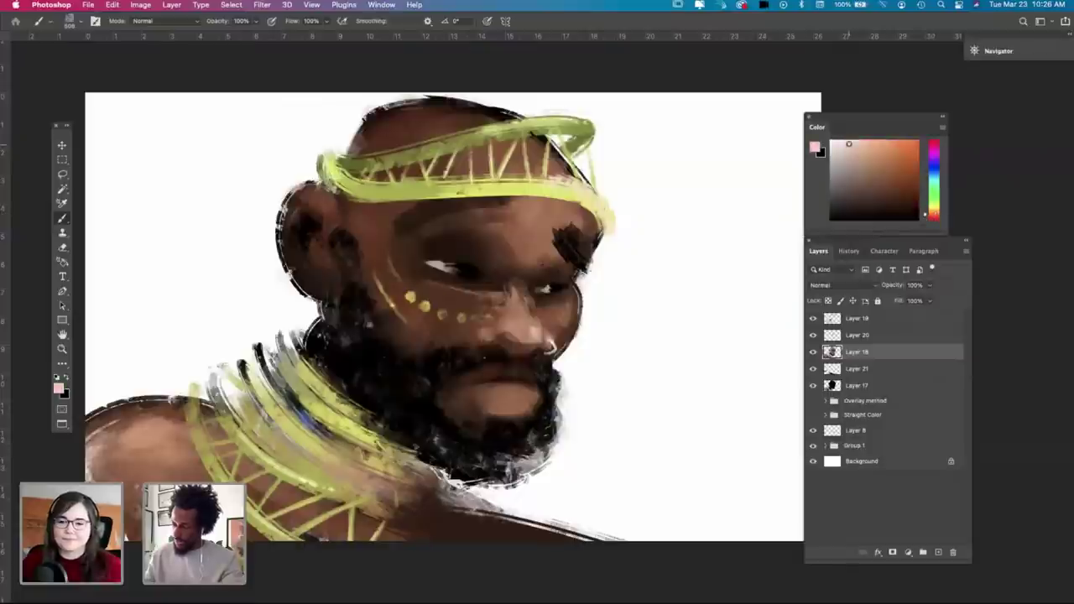
right_click(548, 325)
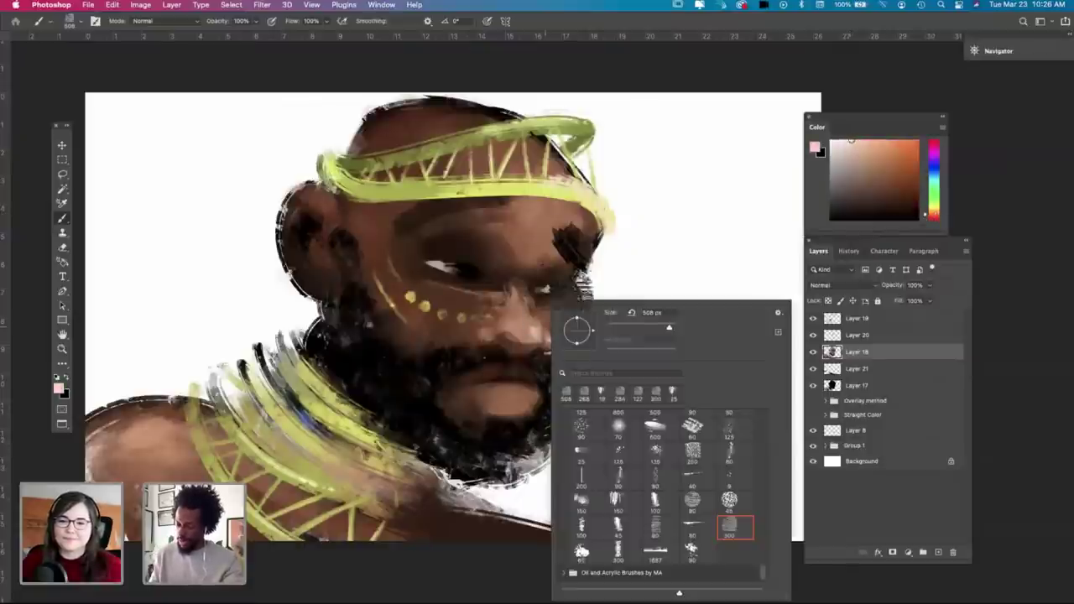
left_click(529, 237)
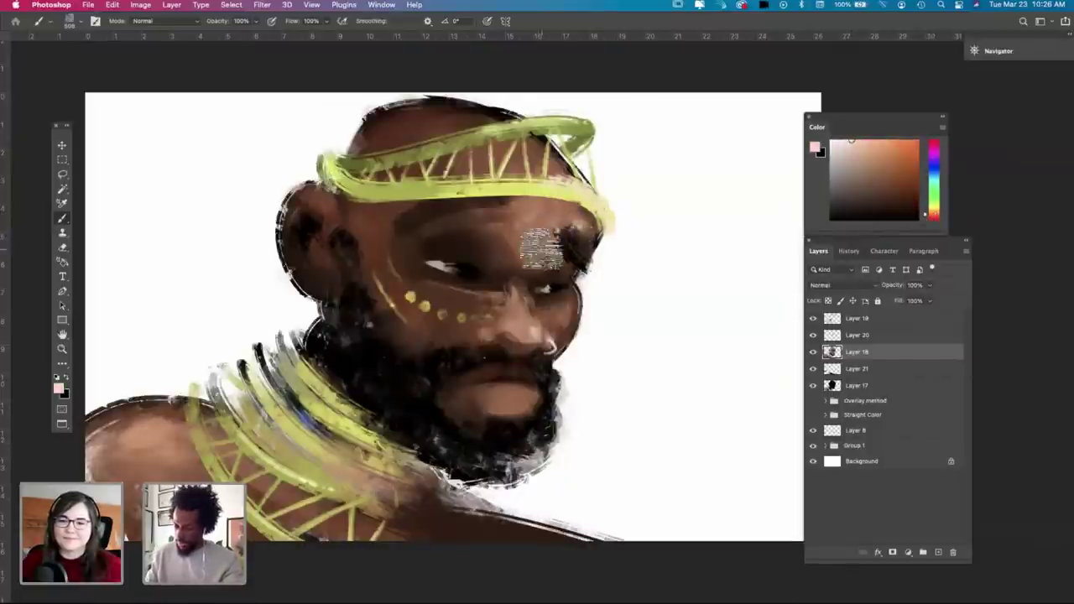
left_click_drag(585, 239, 576, 249)
key("super+z")
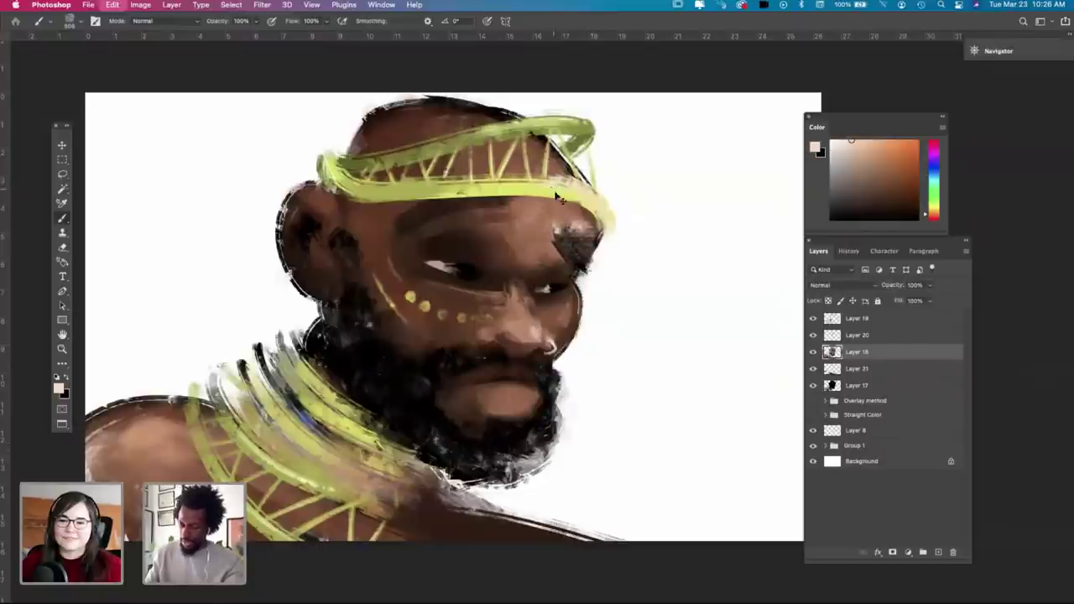
key("super+z")
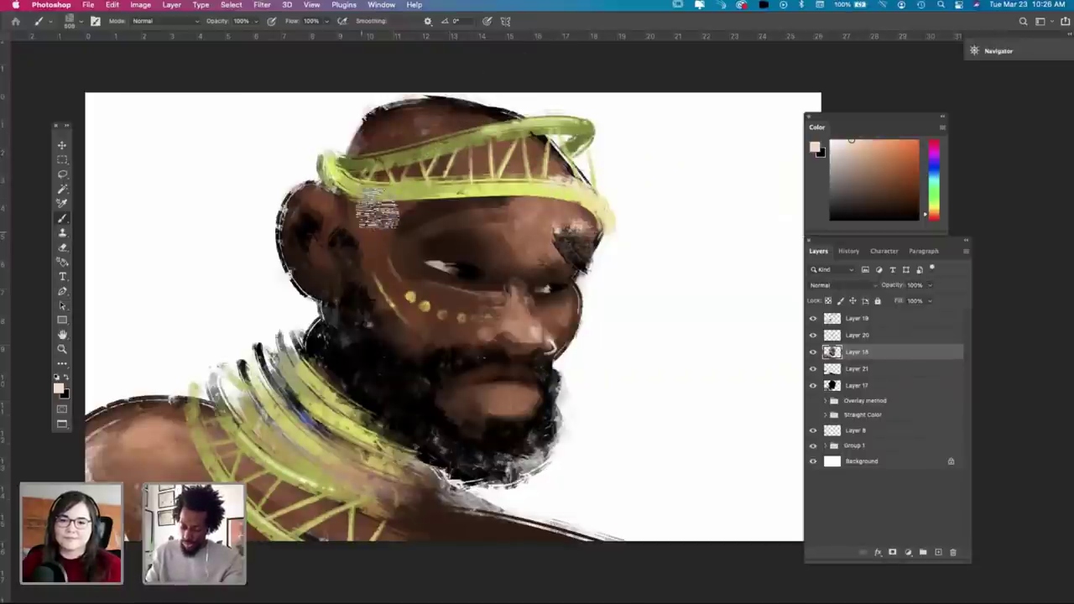
Step: Reduce the textured brush to 198 px, dab peach highlights on the ear, temple and near cheek, and erase excess at the far brow
right_click(372, 193)
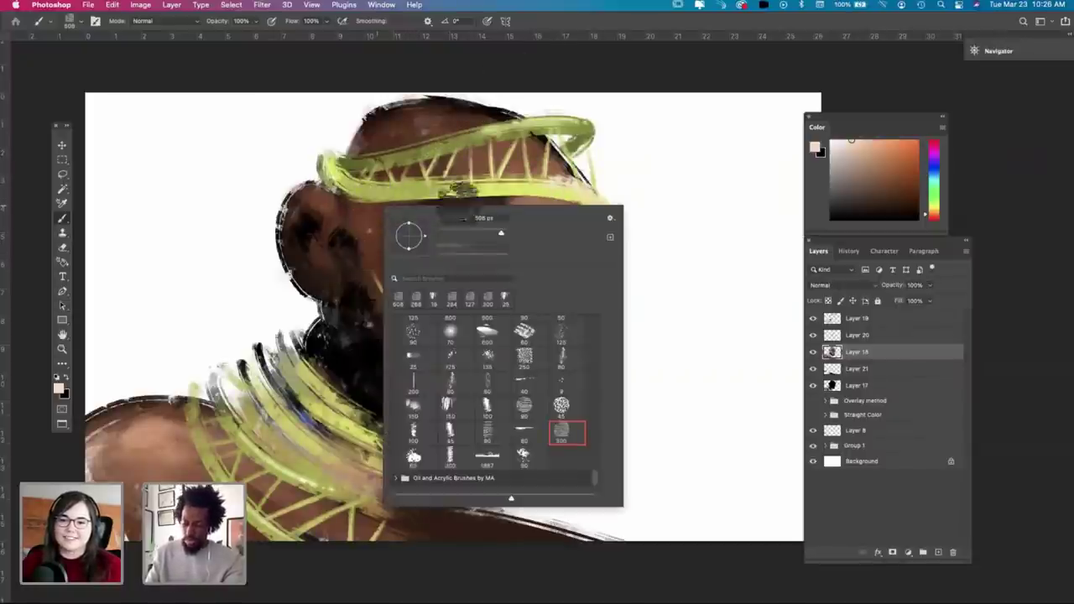
left_click_drag(501, 234, 490, 233)
left_click(325, 202)
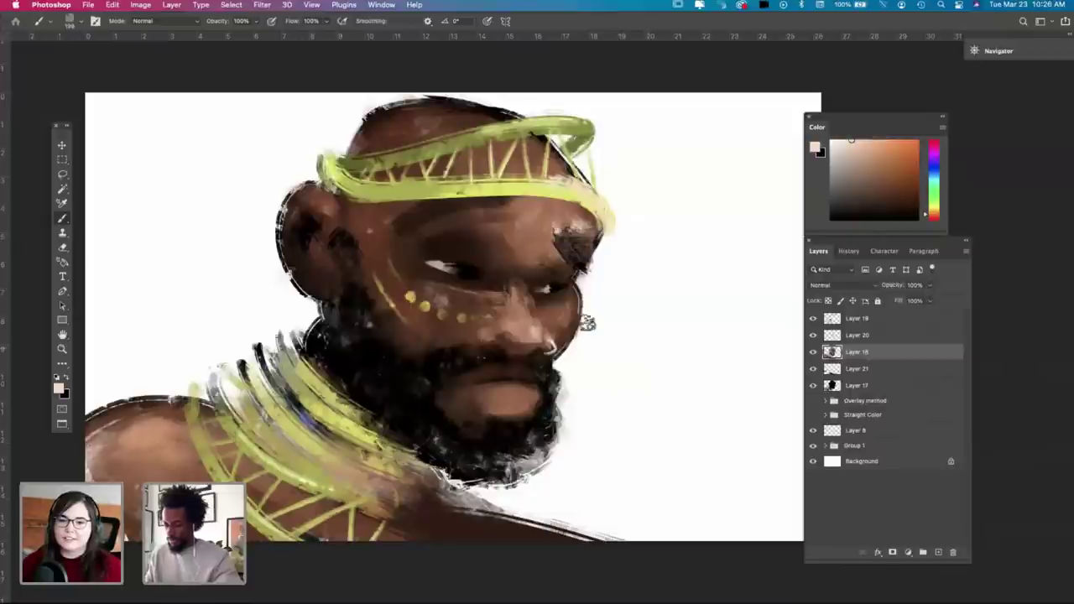
key("e")
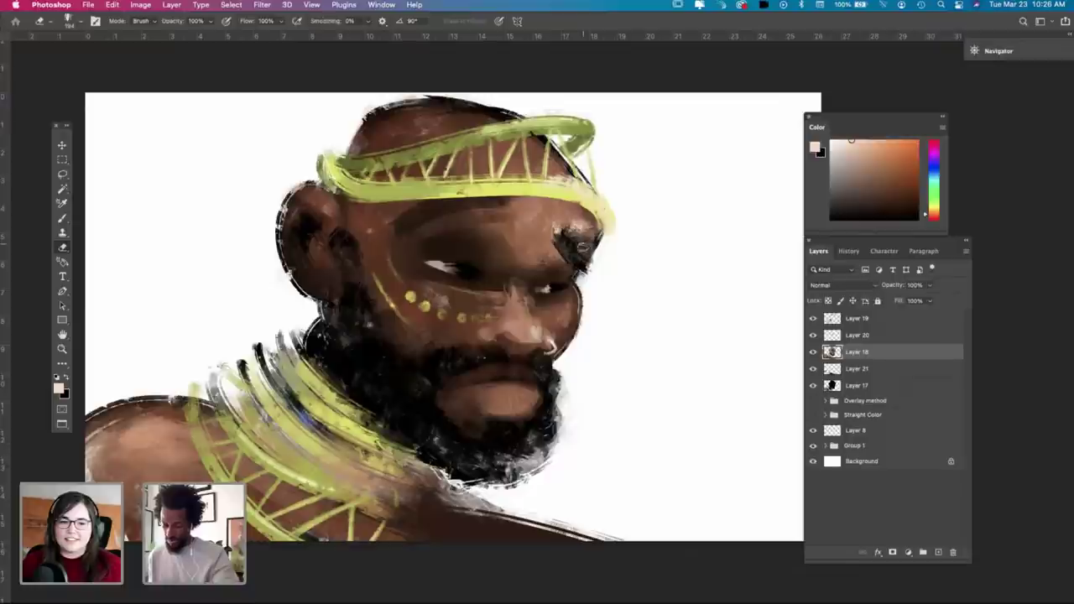
Step: Toggle the visibility of Layer 19 to compare the portrait with and without the headband and face paint
left_click(812, 319)
left_click(812, 319)
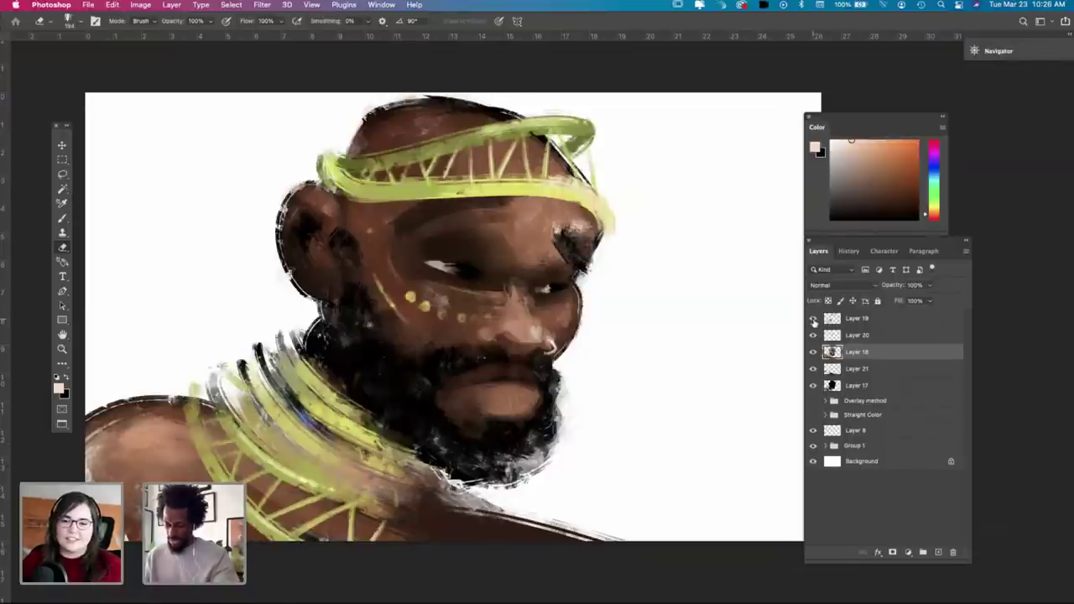
left_click(813, 321)
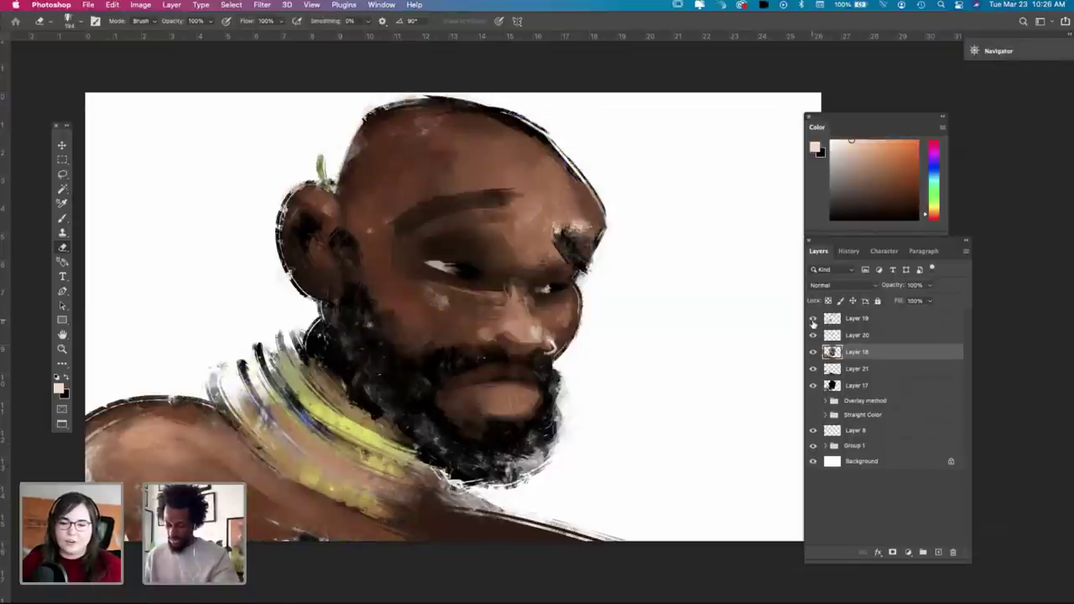
left_click(813, 320)
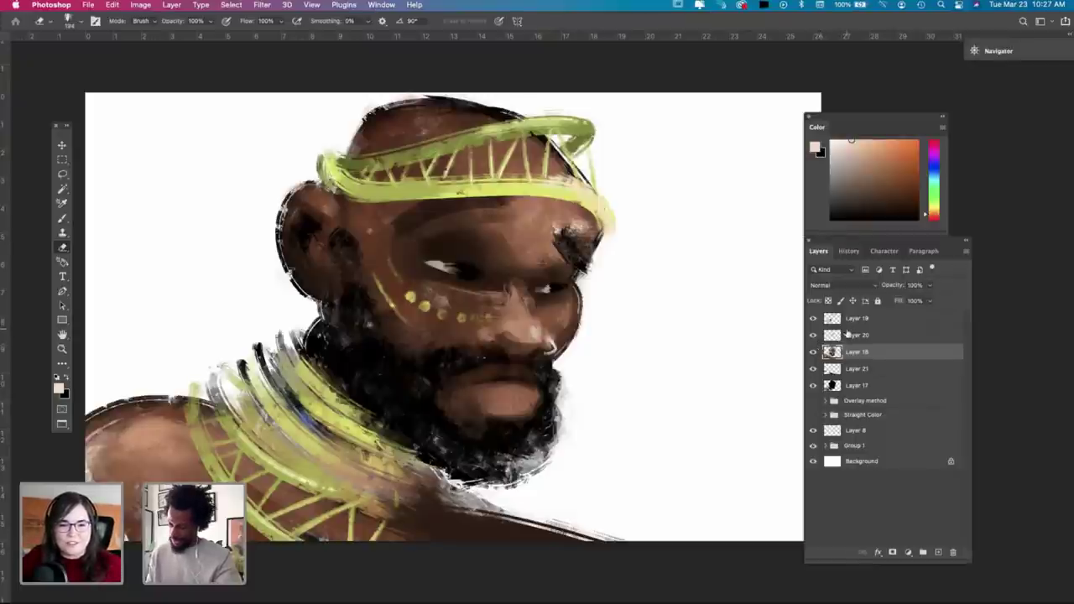
Step: On Layer 19, sample a muted olive green from the necklace and choose the smooth 600 brush preset at 57 px
left_click(831, 319)
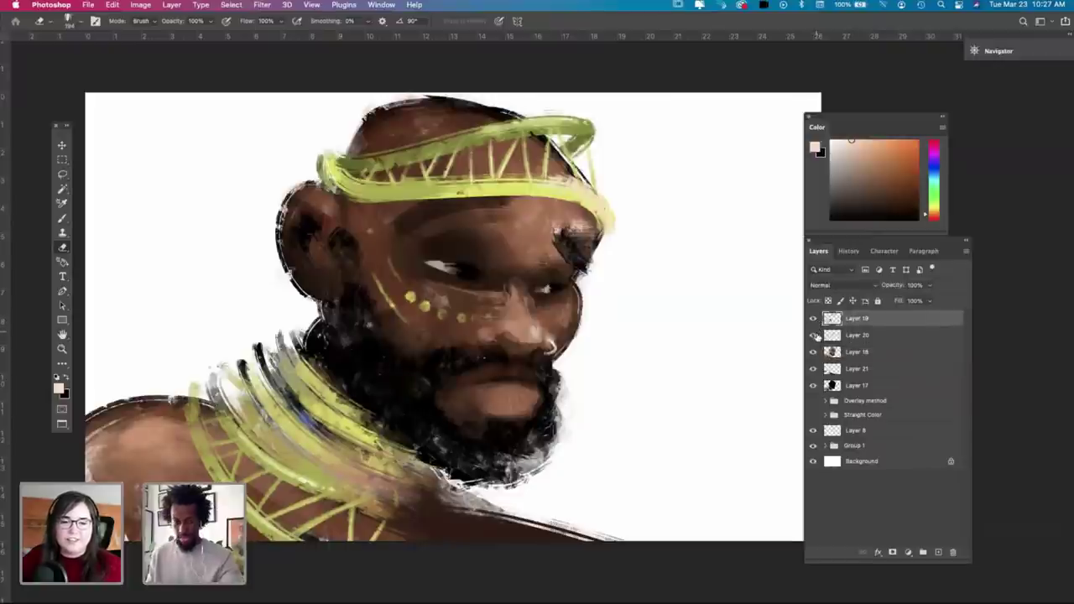
key("i")
left_click(358, 428)
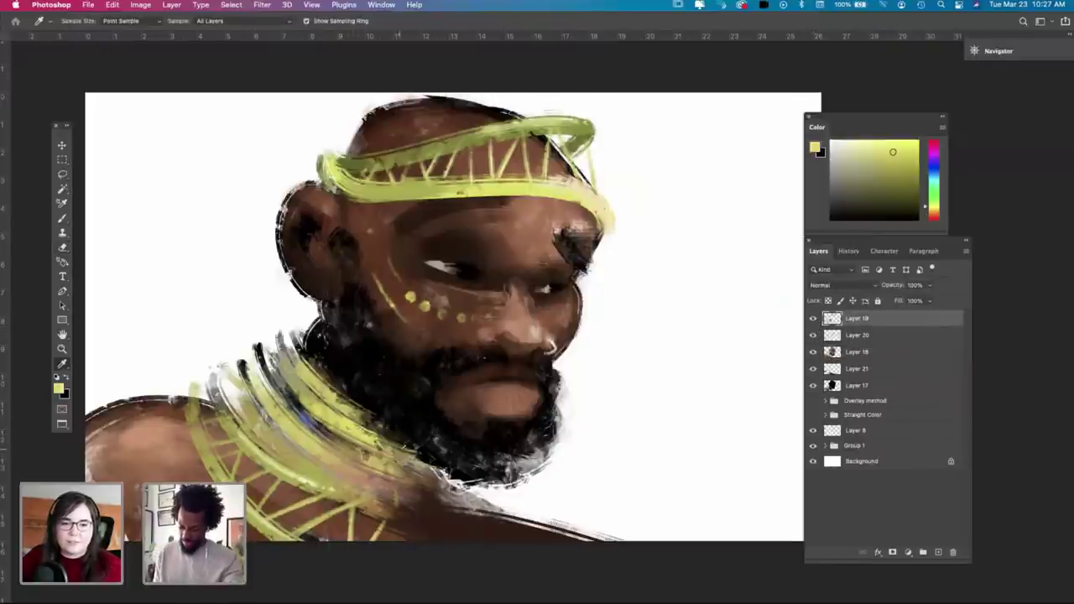
left_click(403, 447)
key("b")
right_click(491, 401)
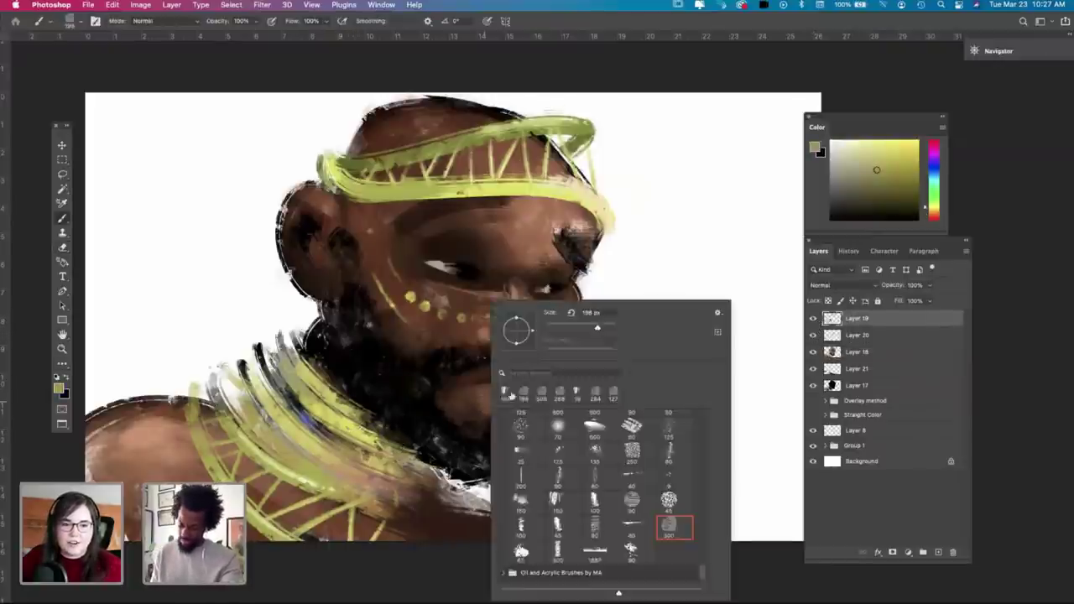
left_click(593, 428)
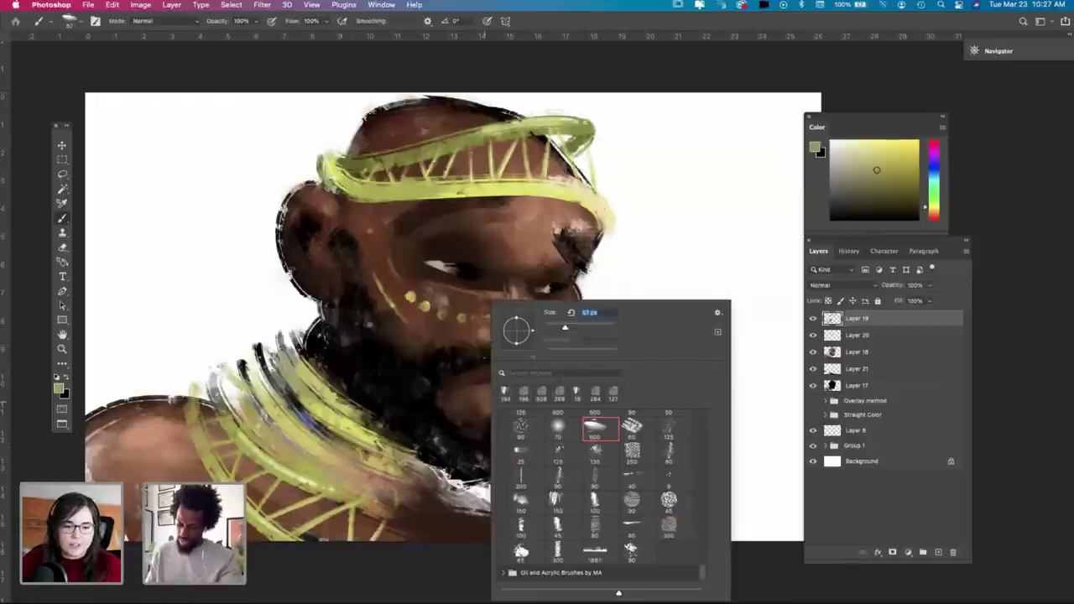
key("Return")
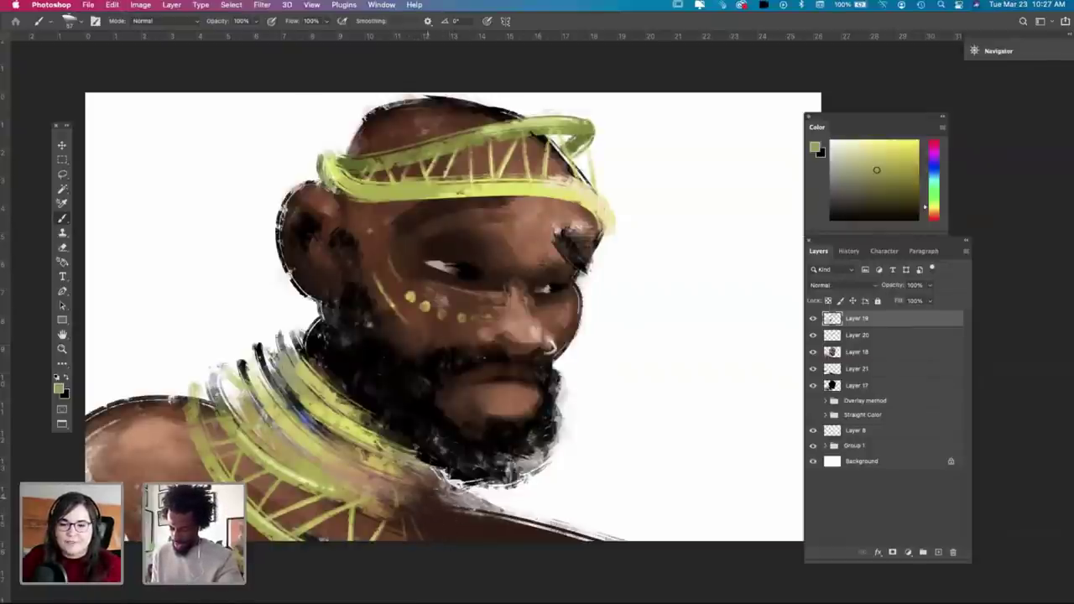
Step: Enlarge the brush to 156 px and stroke olive green along the chest below the necklace, undoing a stray mark
right_click(529, 302)
left_click_drag(631, 327, 626, 328)
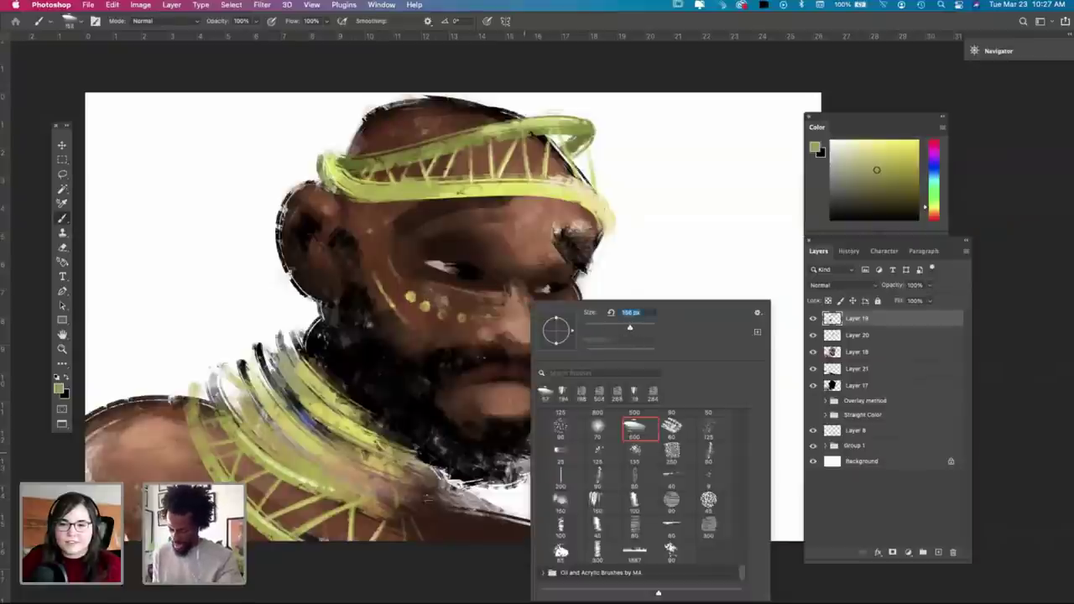
left_click(428, 498)
key("super+z")
left_click_drag(389, 511, 447, 506)
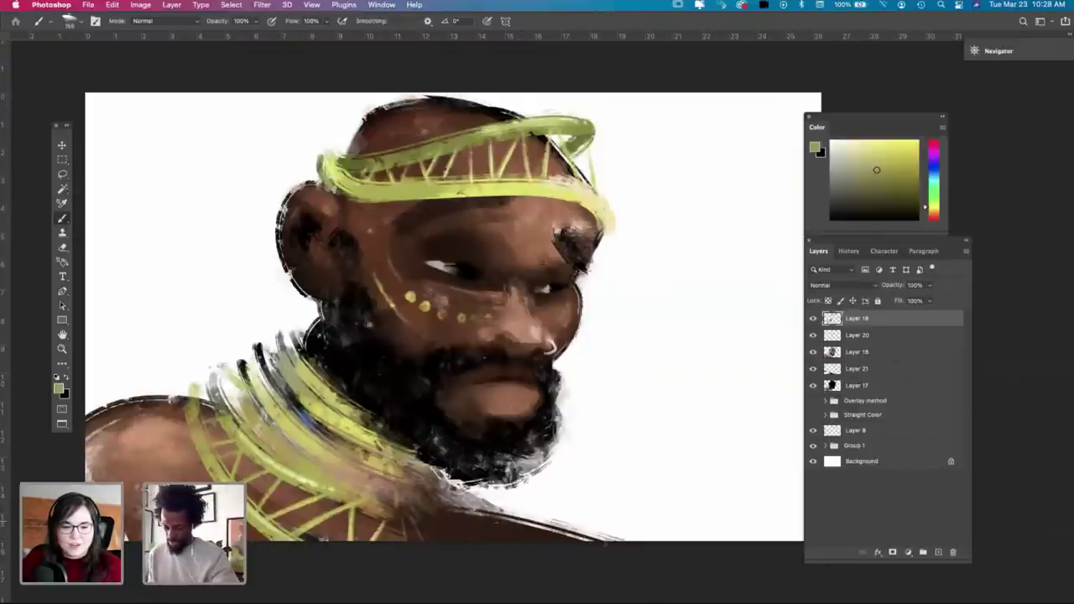
Step: Switch to the 150 bristle brush preset at 172 px and paint slanted olive strokes below the far end of the necklace, undoing the unwanted one
right_click(591, 449)
left_click(667, 502)
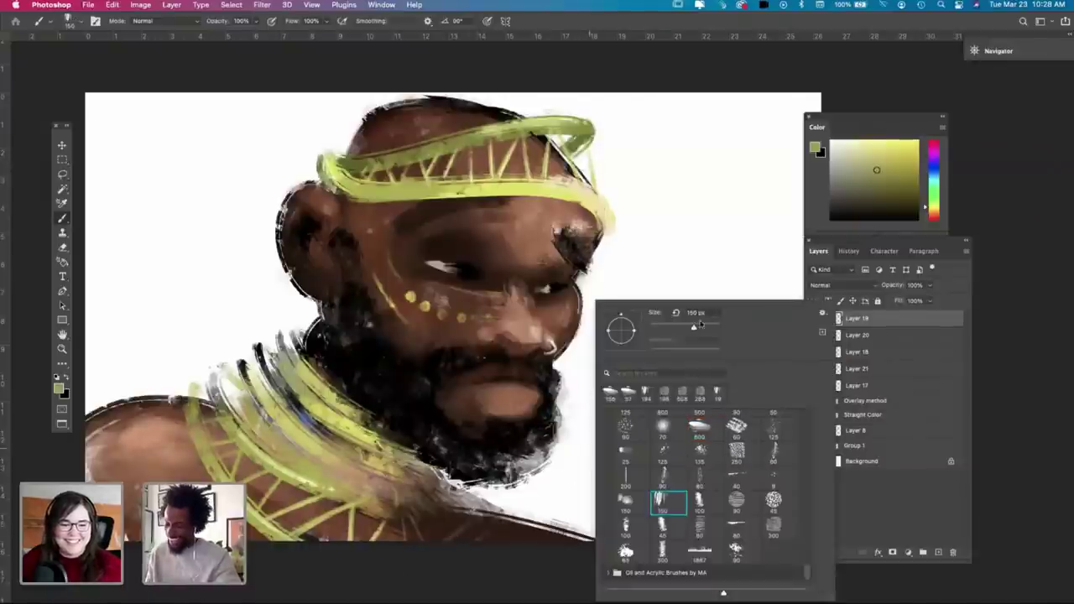
left_click(698, 334)
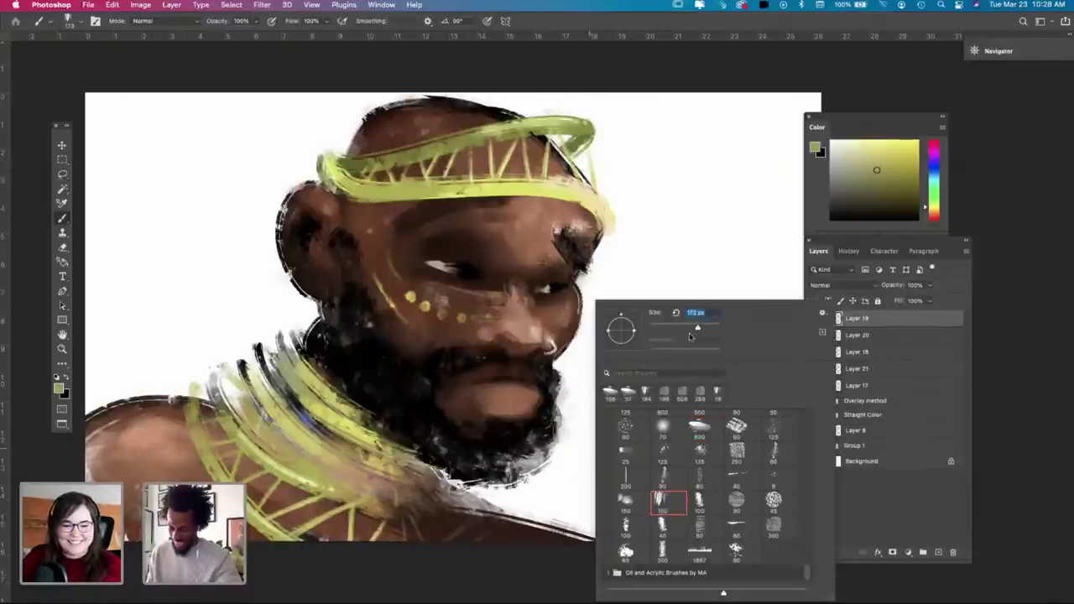
left_click_drag(478, 525, 429, 551)
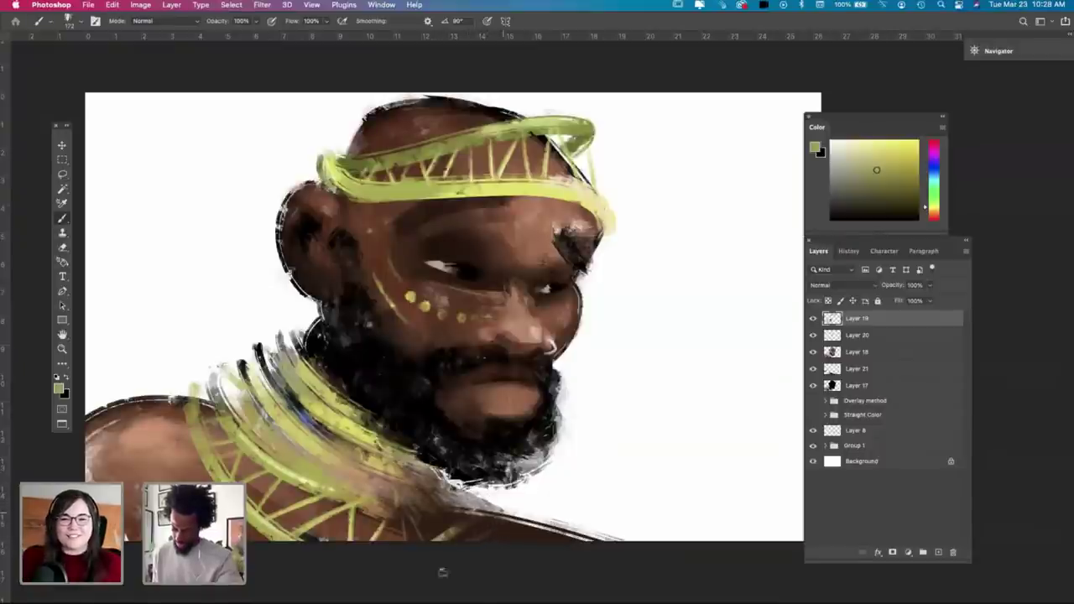
mouse_move(495, 515)
left_mouse_down()
mouse_move(459, 541)
mouse_move(514, 501)
left_mouse_up()
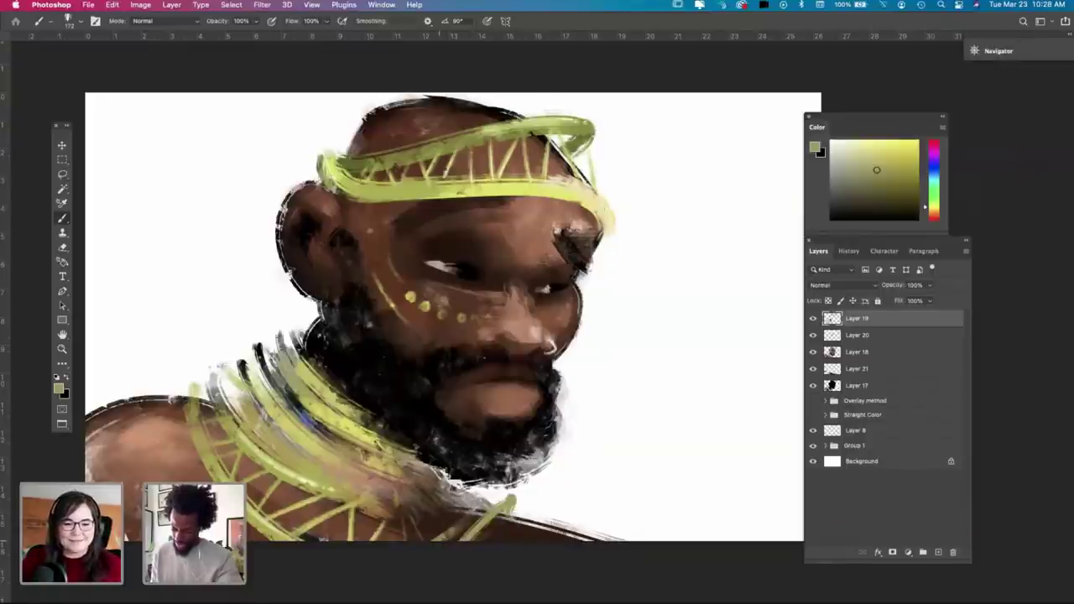
left_click_drag(443, 537, 487, 496)
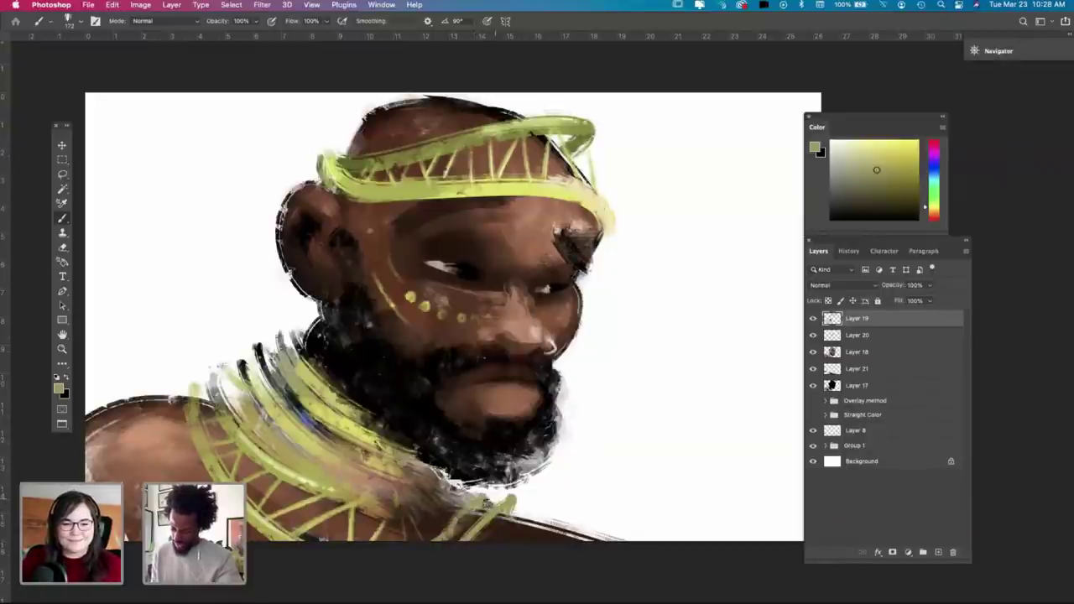
key("super+z")
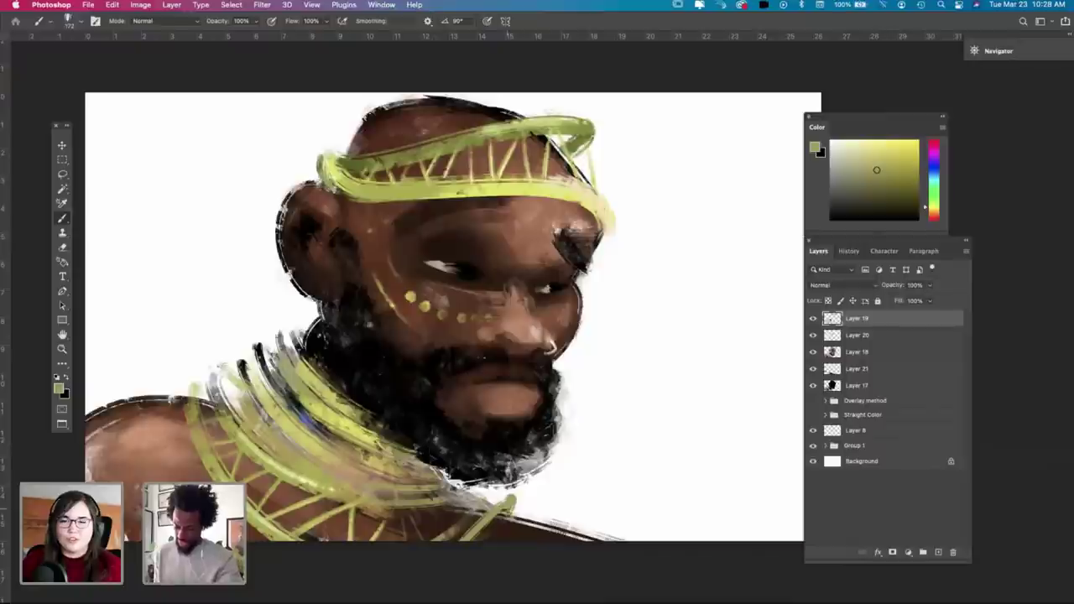
Step: Sample a bright yellow-green from the necklace and enlarge the bristle brush to 380 px
key("i")
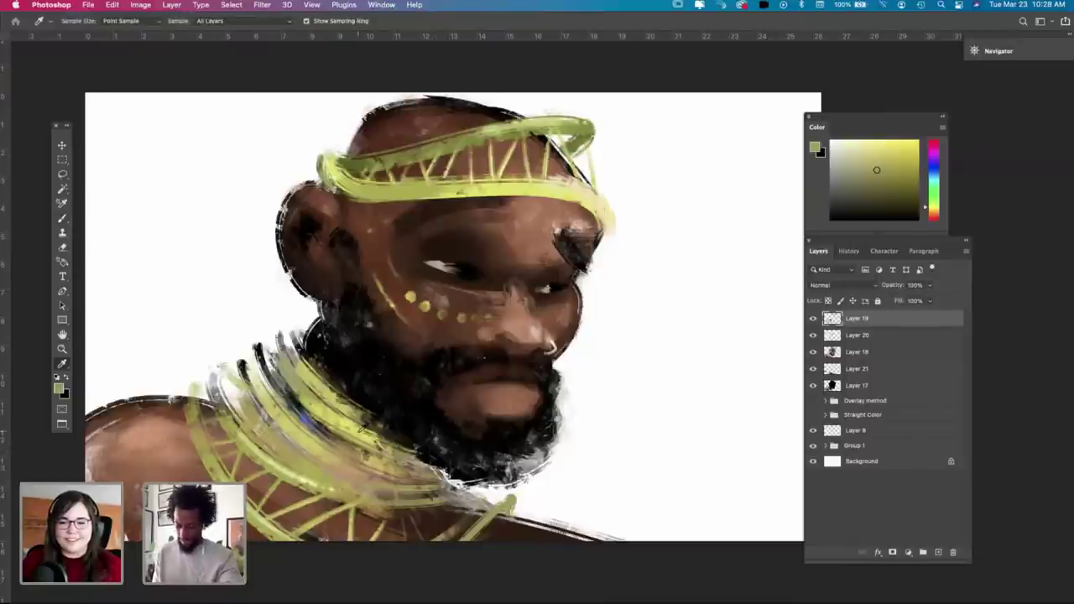
left_click(357, 433)
key("b")
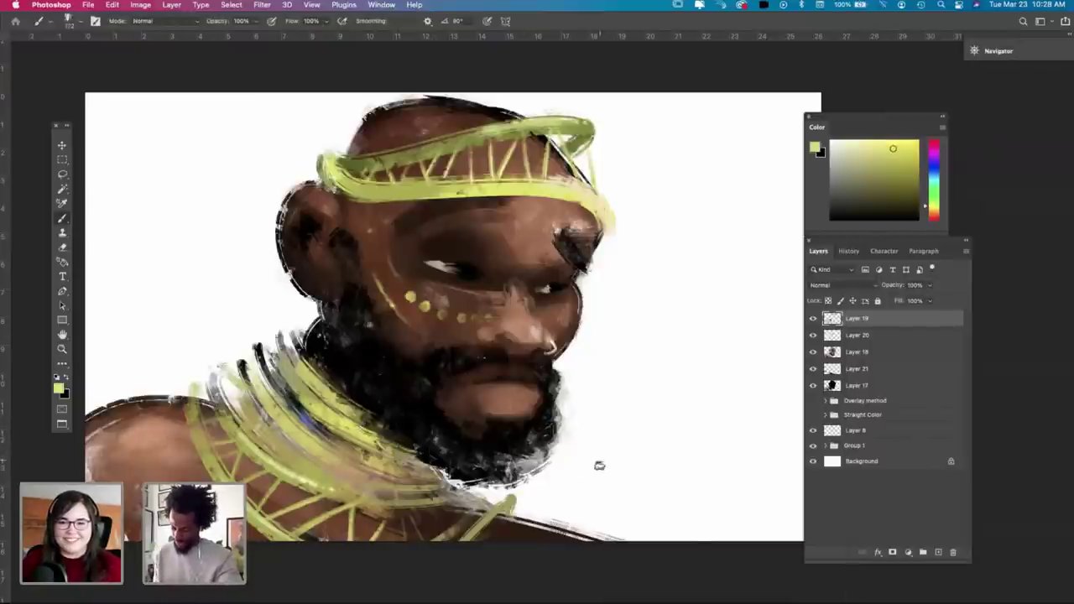
right_click(599, 465)
left_click_drag(707, 329, 719, 329)
left_click(411, 543)
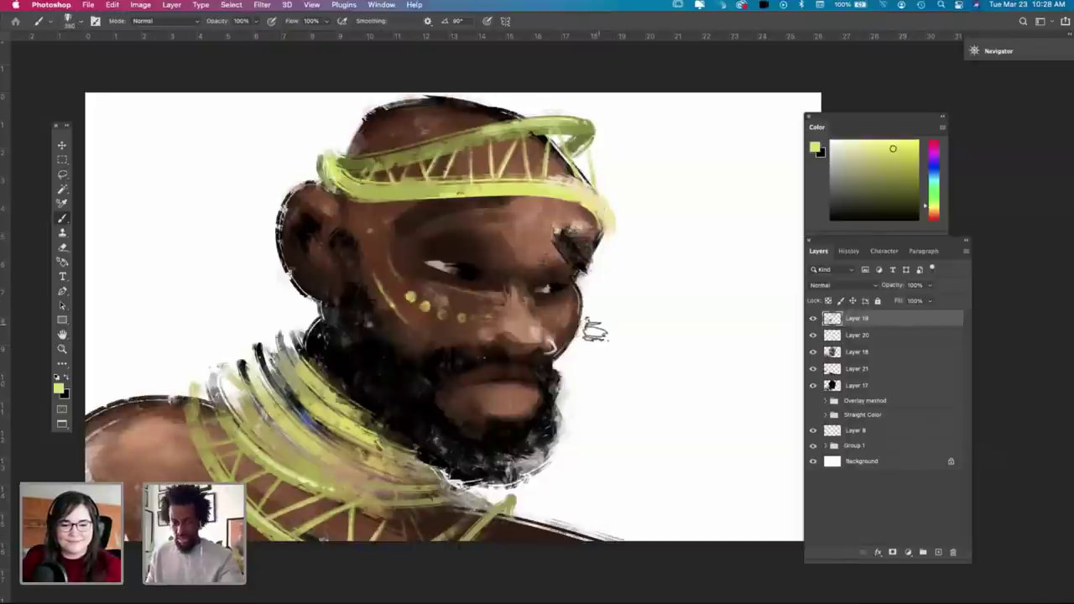
Step: Sample dark brown from the far cheek and try repeated curved strokes along the cheek's outer contour, undoing unwanted ones
key("i")
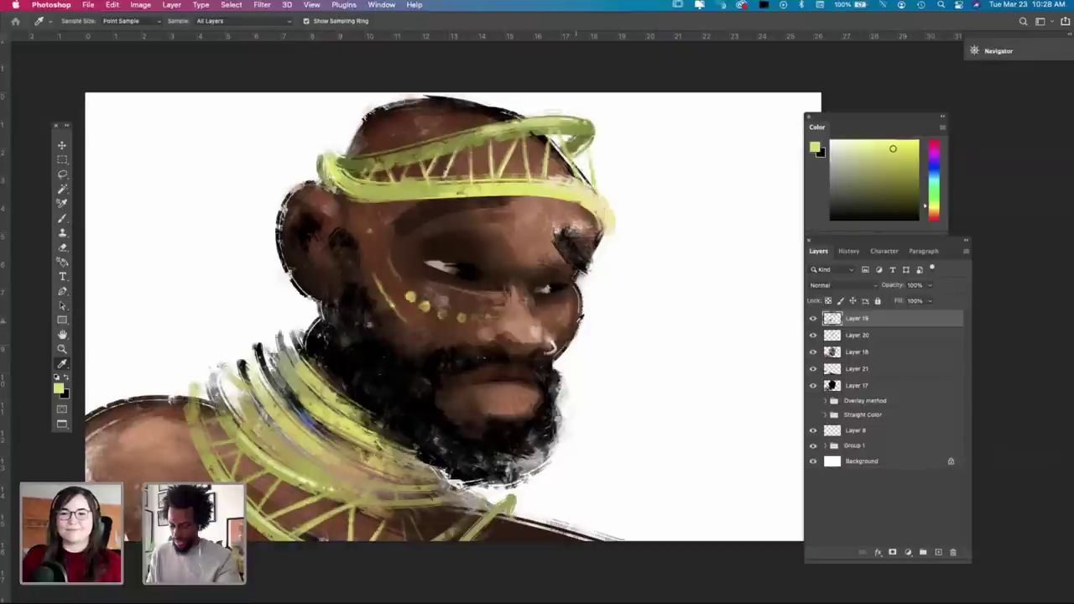
left_click(568, 331)
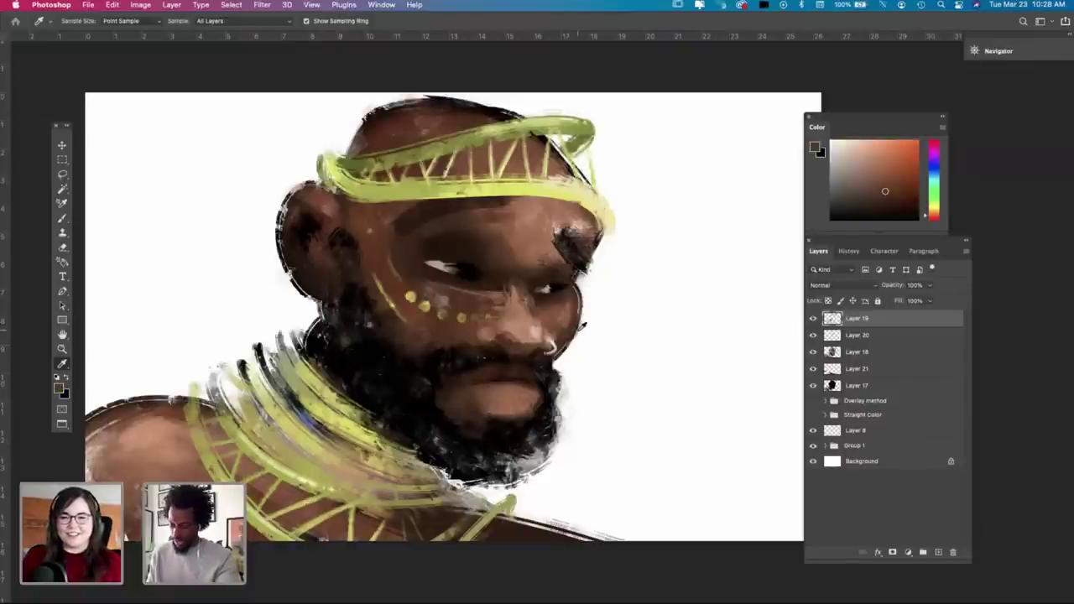
key("b")
left_click_drag(583, 313, 566, 356)
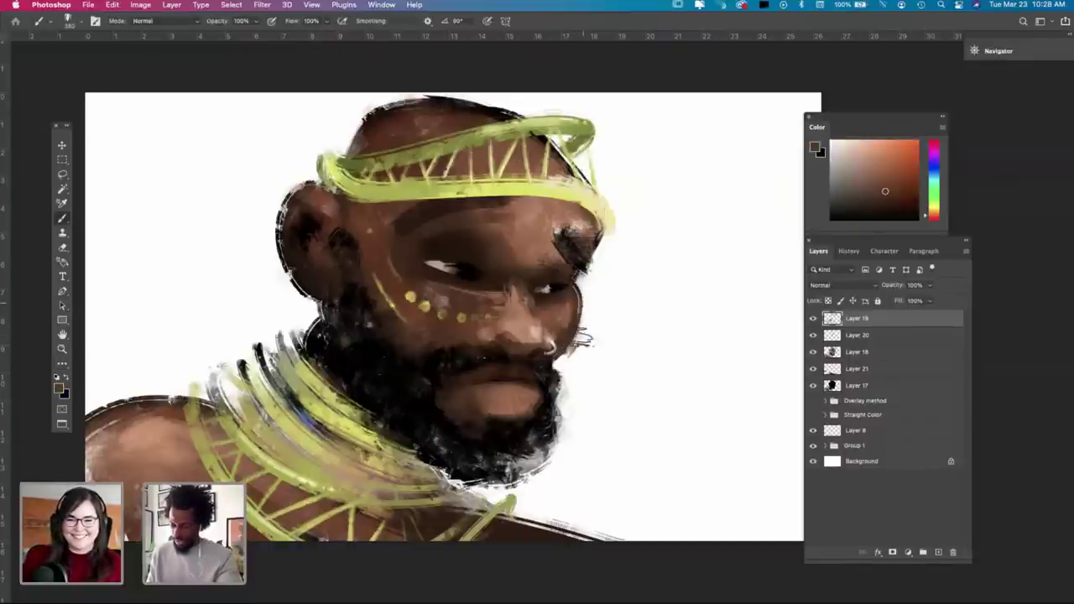
key("super+z")
left_click_drag(582, 310, 561, 358)
key("super+z")
left_click_drag(584, 307, 557, 360)
key("super+z")
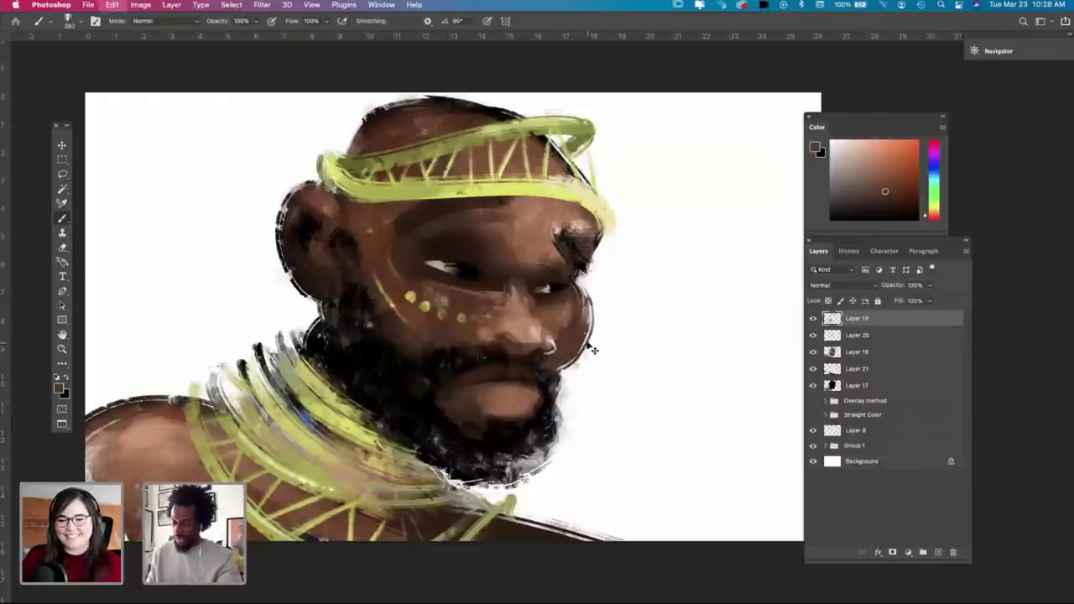
left_click_drag(585, 287, 559, 366)
key("super+z")
key("super+z")
left_click_drag(585, 290, 559, 367)
key("super+z")
left_click_drag(581, 294, 558, 366)
key("super+z")
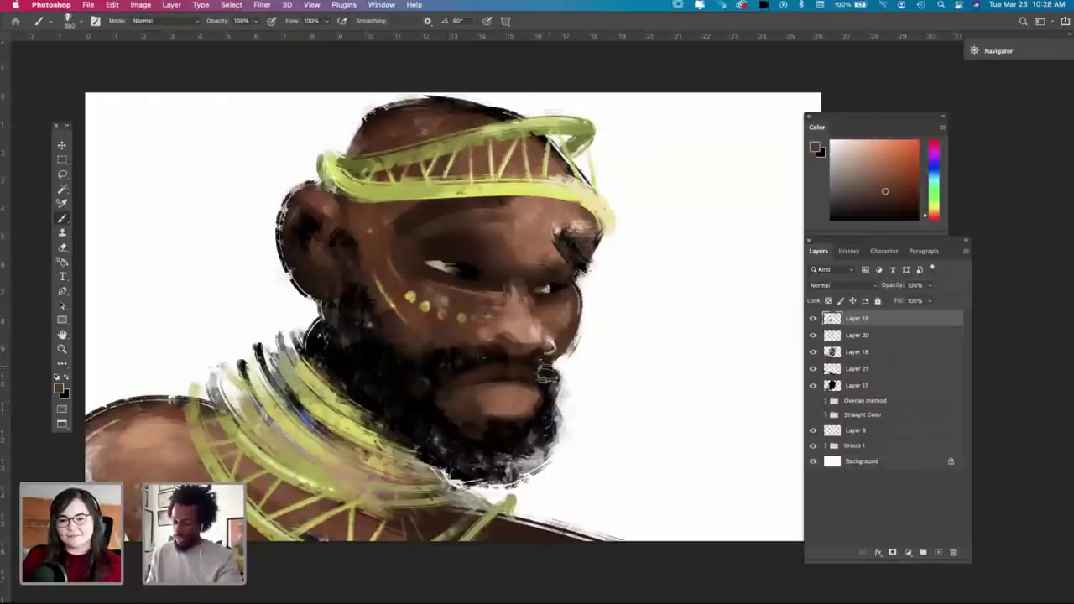
key("super+z")
mouse_move(580, 292)
left_mouse_down()
mouse_move(573, 347)
mouse_move(567, 298)
mouse_move(555, 368)
left_mouse_up()
key("super+z")
key("super+z")
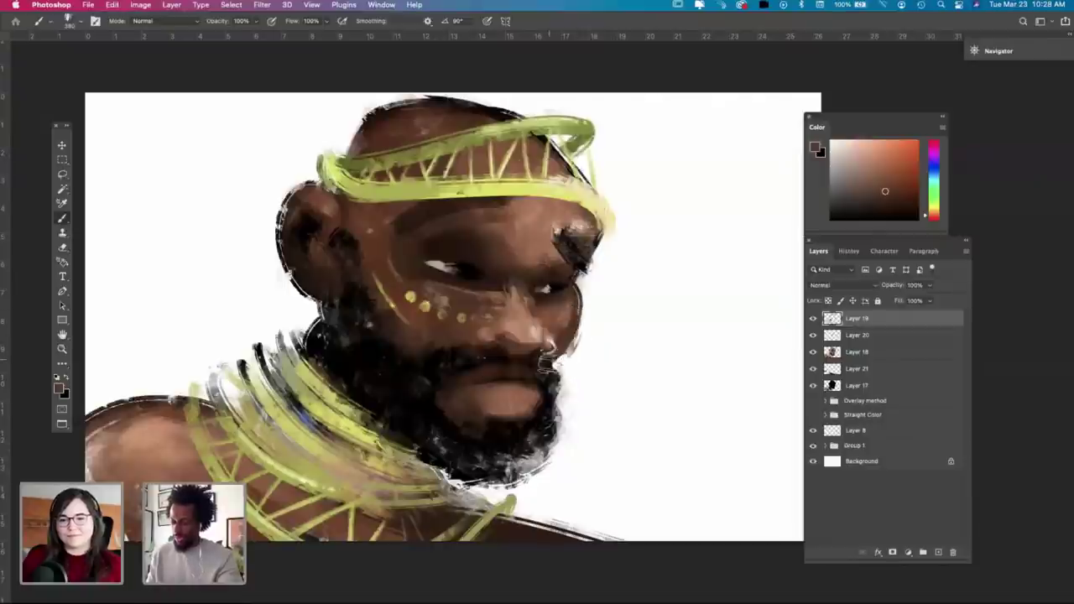
key("super+z")
left_click_drag(581, 291, 559, 364)
key("super+z")
key("super+z")
key("super+z")
left_click_drag(580, 292, 559, 364)
key("super+z")
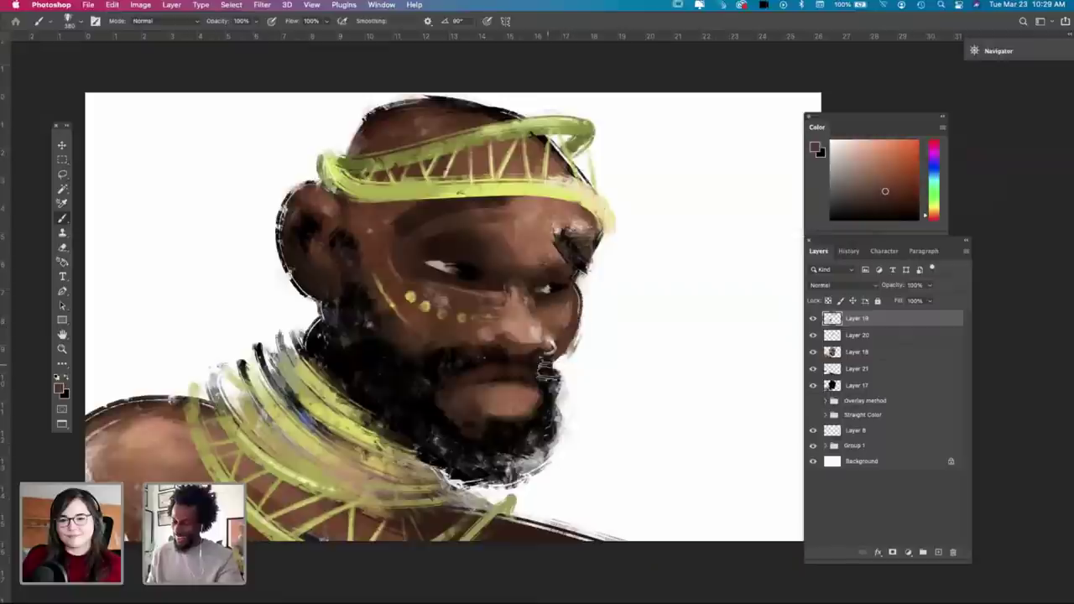
key("super+z")
left_click_drag(581, 292, 559, 365)
key("super+z")
left_click_drag(580, 290, 561, 363)
key("super+z")
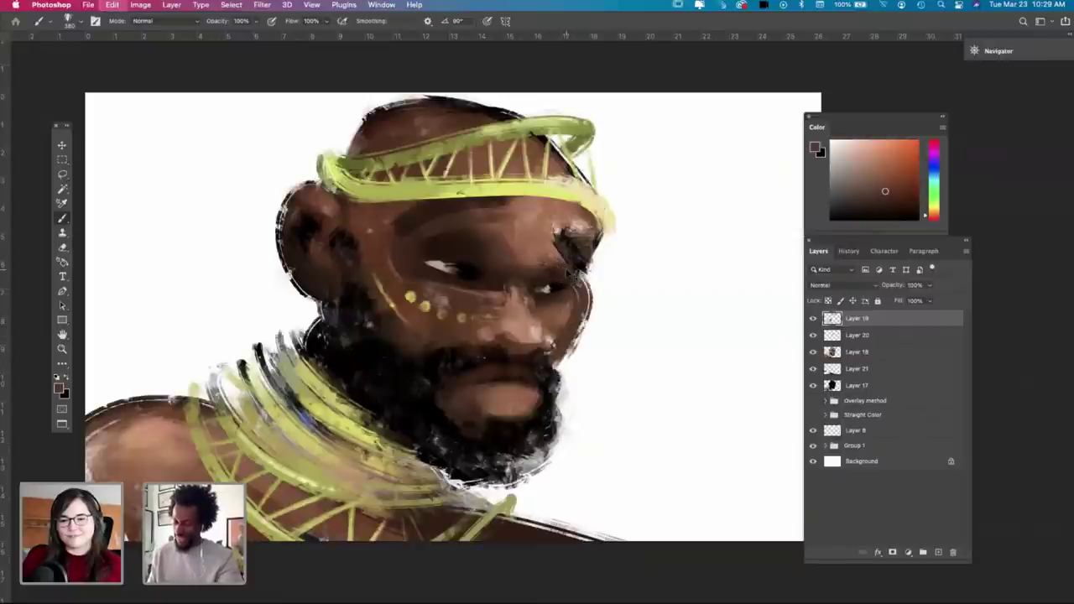
key("super+z")
left_click_drag(581, 292, 558, 362)
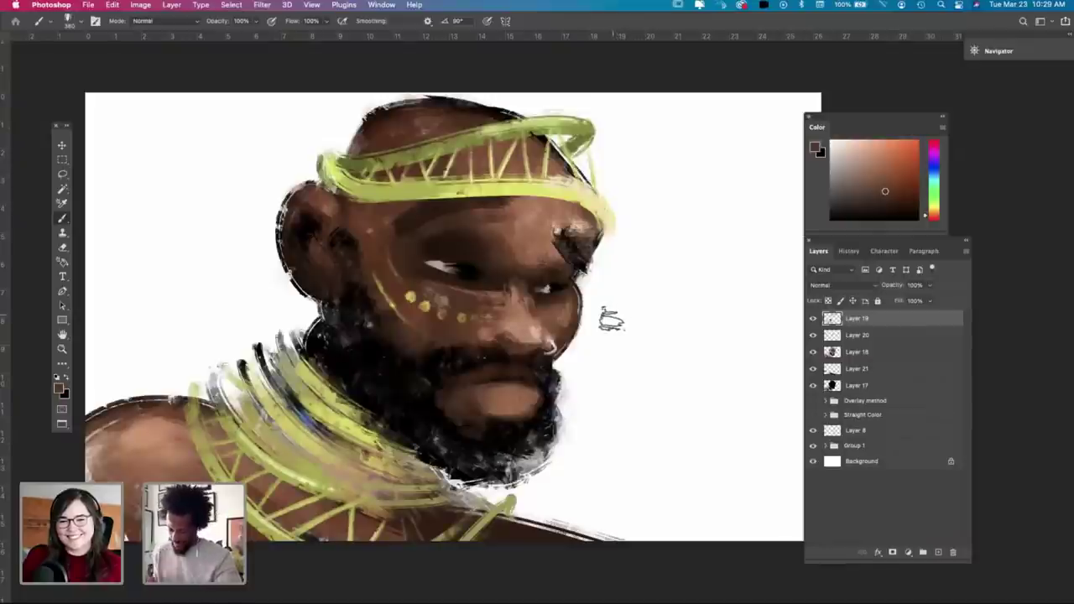
Step: Sample yellow-green from the necklace, reduce the bristle brush to 102 px and paint curved strands along the necklace's lower edge
key("i")
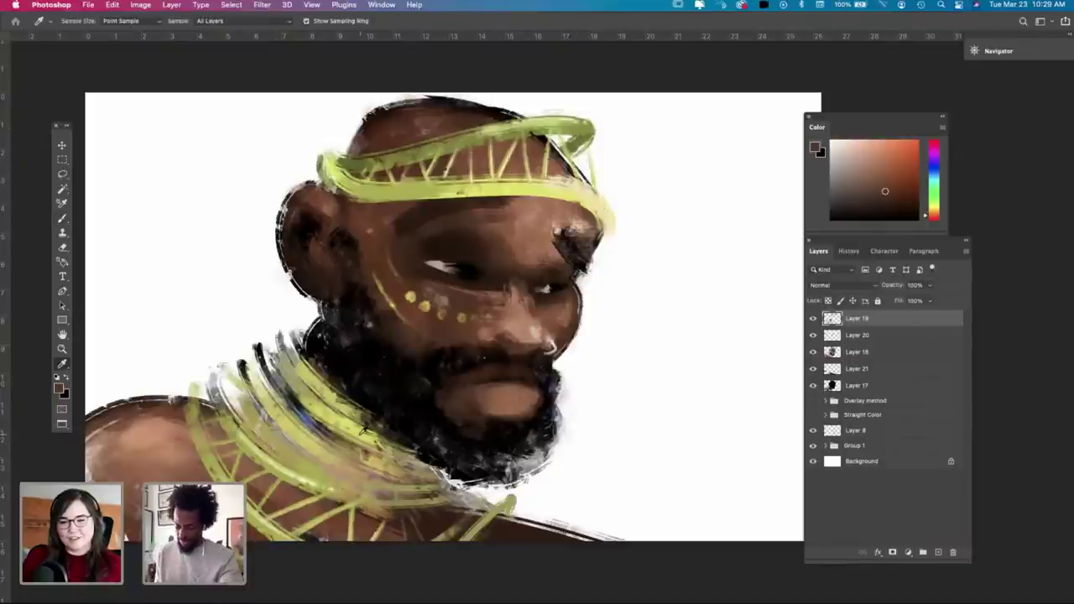
left_click(363, 429)
key("b")
right_click(498, 474)
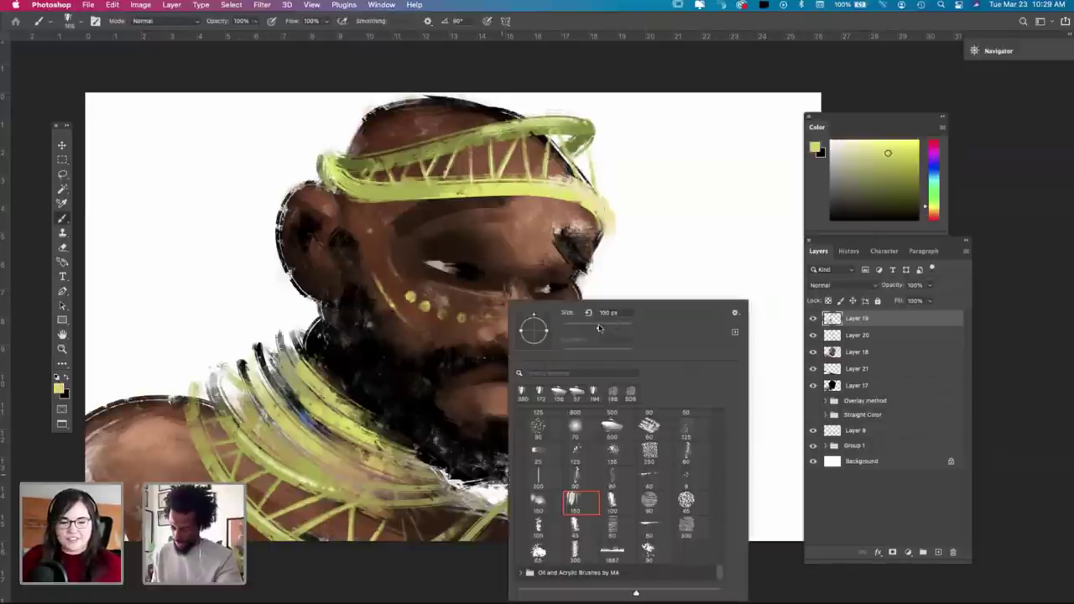
left_click_drag(599, 329, 596, 328)
left_click_drag(439, 500, 373, 503)
key("super+z")
left_click_drag(441, 500, 328, 498)
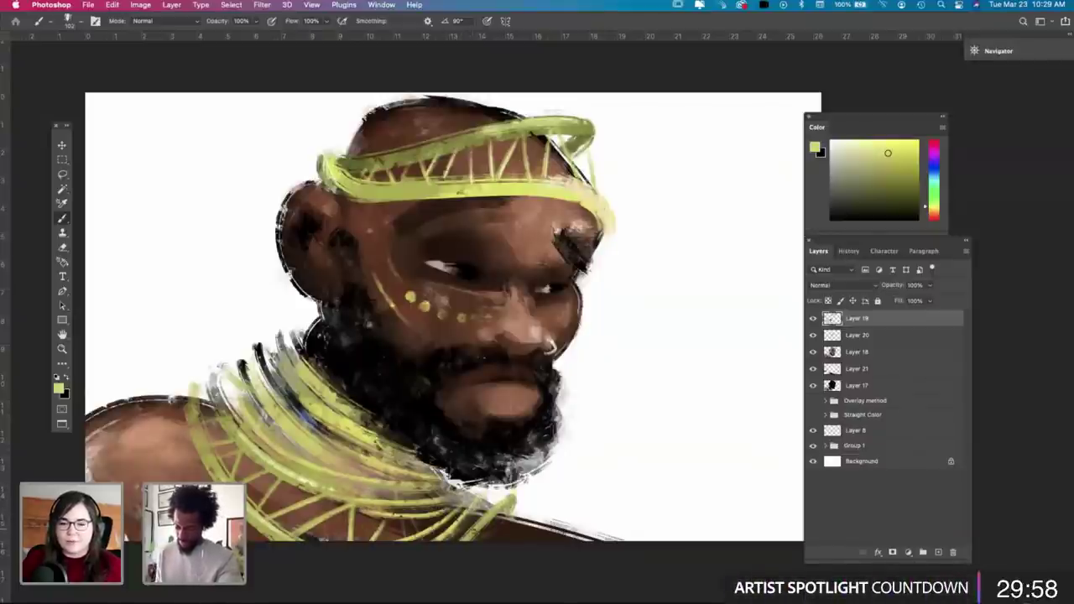
Step: Add short yellow-green strokes over the far shoulder and lattice lines beneath the necklace, undoing the misplaced ones
mouse_move(487, 539)
left_mouse_down()
mouse_move(525, 511)
mouse_move(580, 519)
mouse_move(577, 528)
left_mouse_up()
key("super+z")
key("super+z")
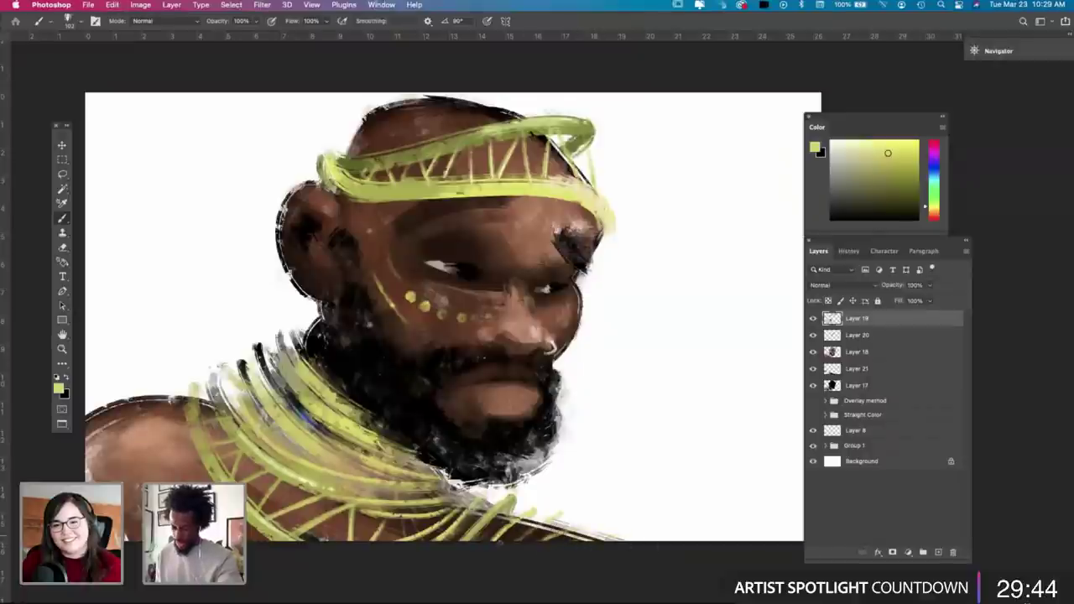
left_click_drag(390, 512, 403, 555)
key("super+z")
key("super+z")
left_click_drag(393, 517, 397, 538)
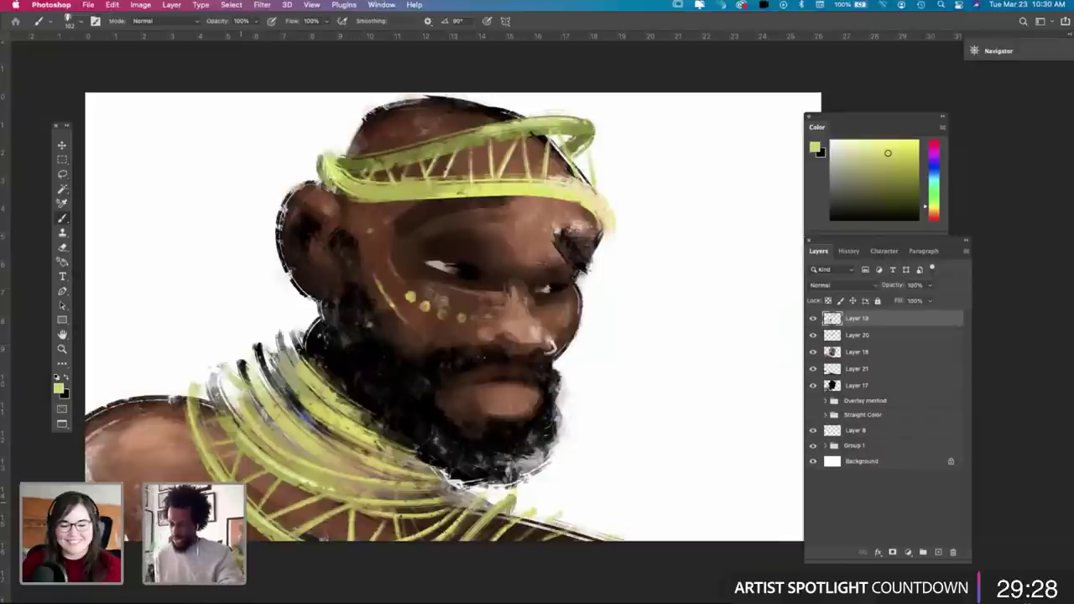
Step: Toggle the visibility of Layer 19 repeatedly to compare the portrait with and without the painted accessories
left_click(813, 319)
left_click(813, 319)
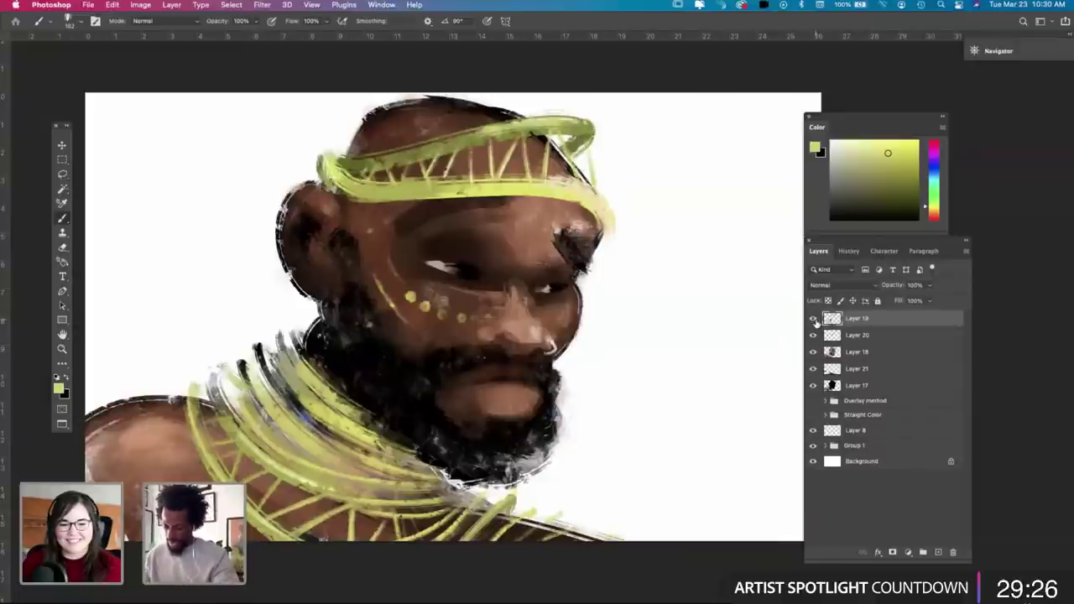
left_click(813, 319)
left_click(813, 319)
left_click(813, 319)
left_click(814, 319)
left_click(813, 319)
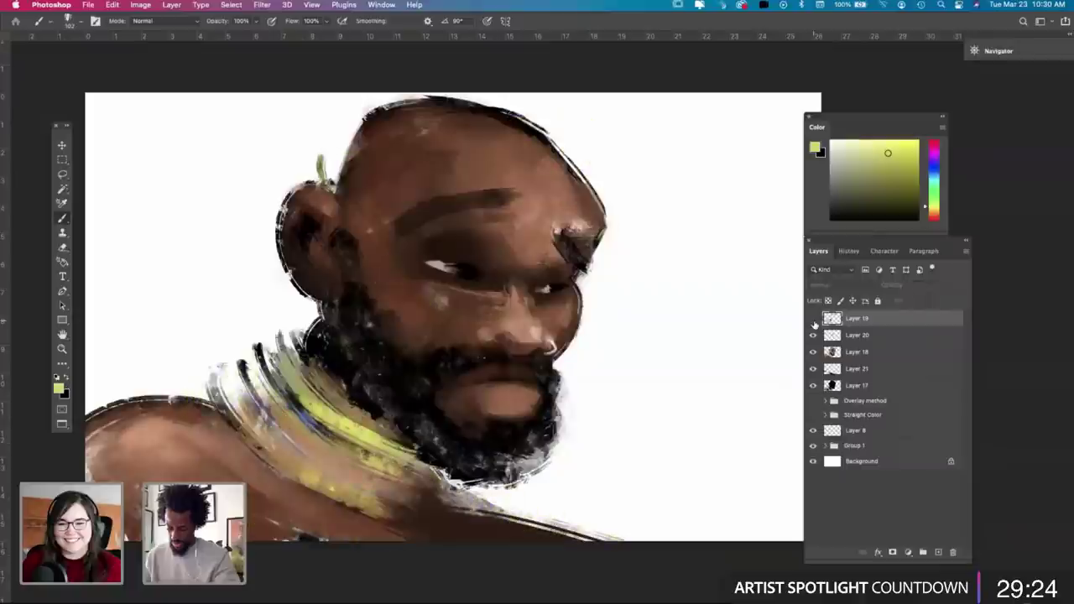
left_click(813, 320)
left_click(813, 320)
left_click(813, 319)
left_click(813, 320)
left_click(813, 320)
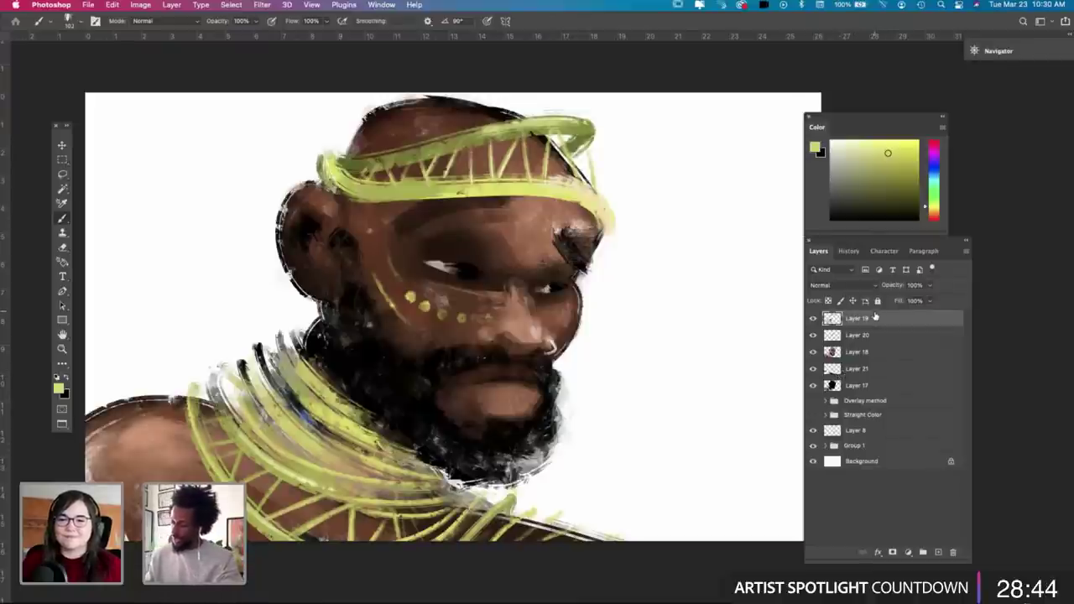
left_click(813, 319)
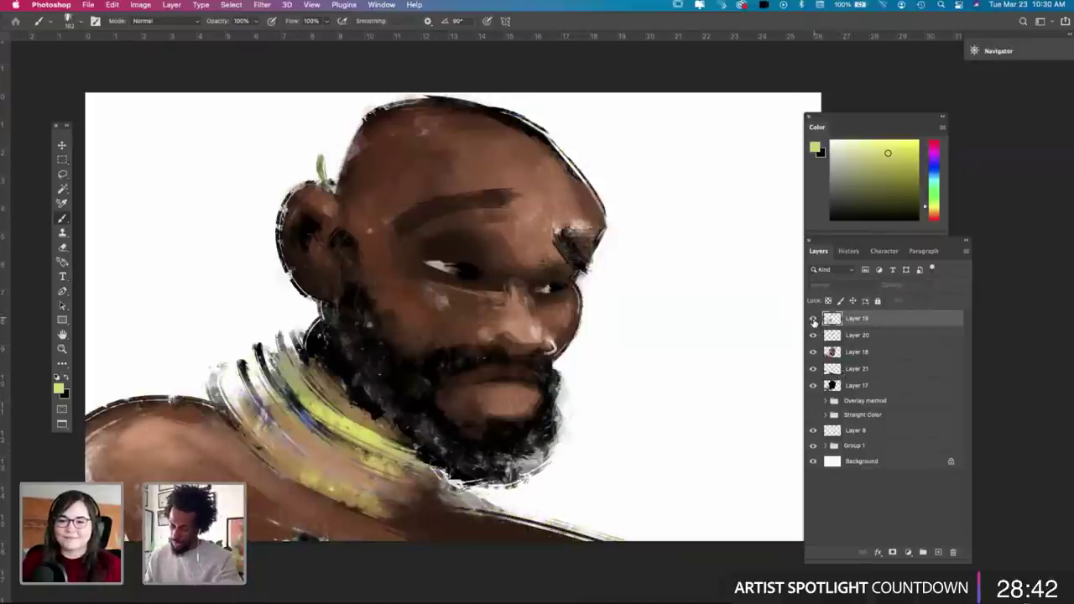
left_click(812, 319)
left_click(813, 319)
left_click(813, 319)
left_click(812, 319)
left_click(813, 319)
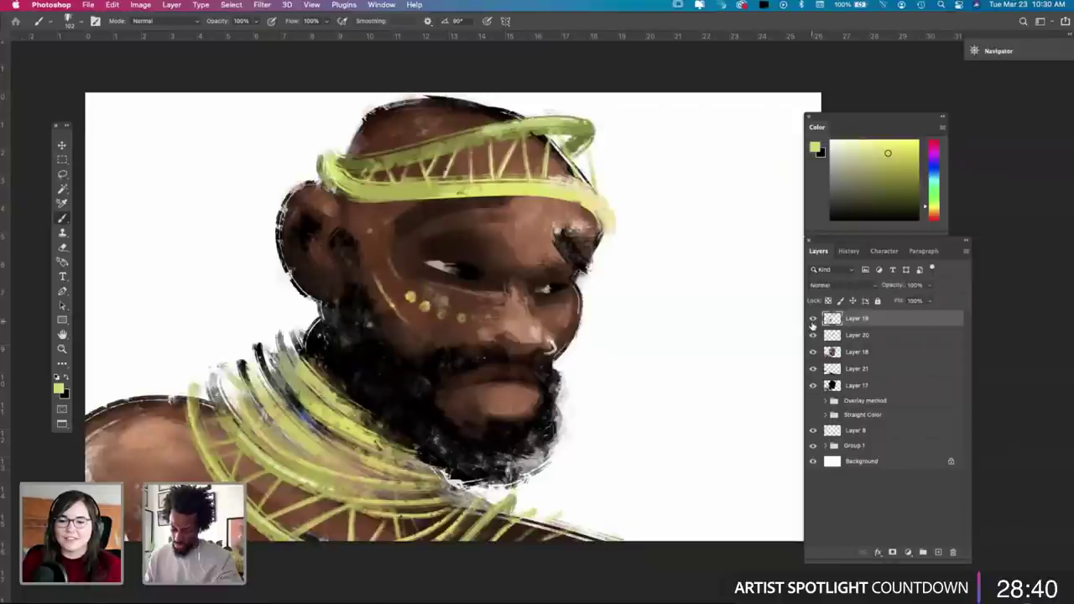
Step: Hide Layers 19, 20 and 18 in turn and toggle Layer 21's visibility to examine the dark silhouette underneath
left_click(812, 319)
left_click(812, 319)
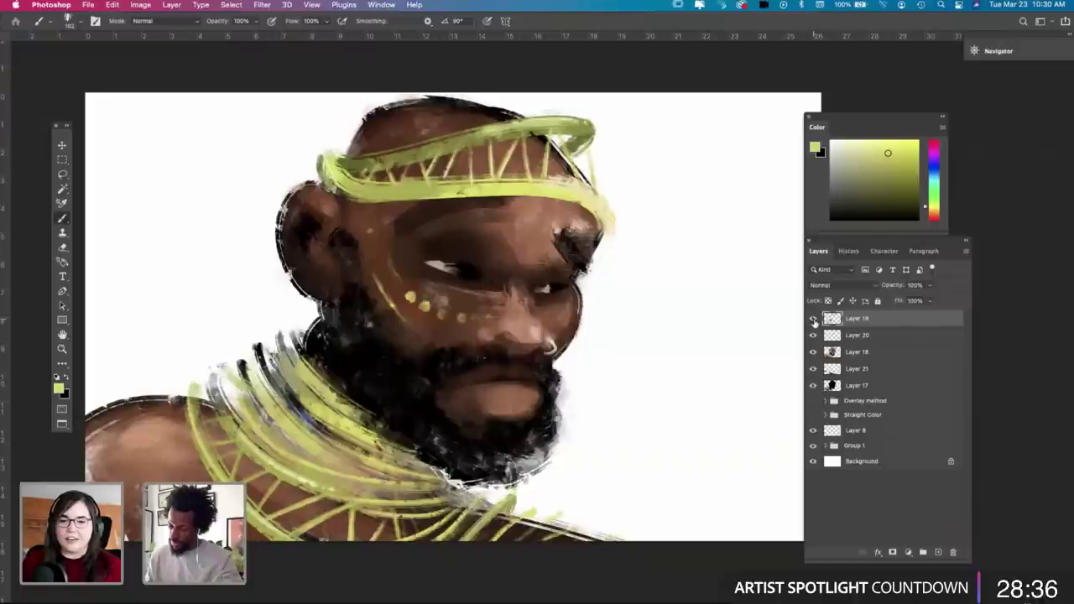
left_click(812, 318)
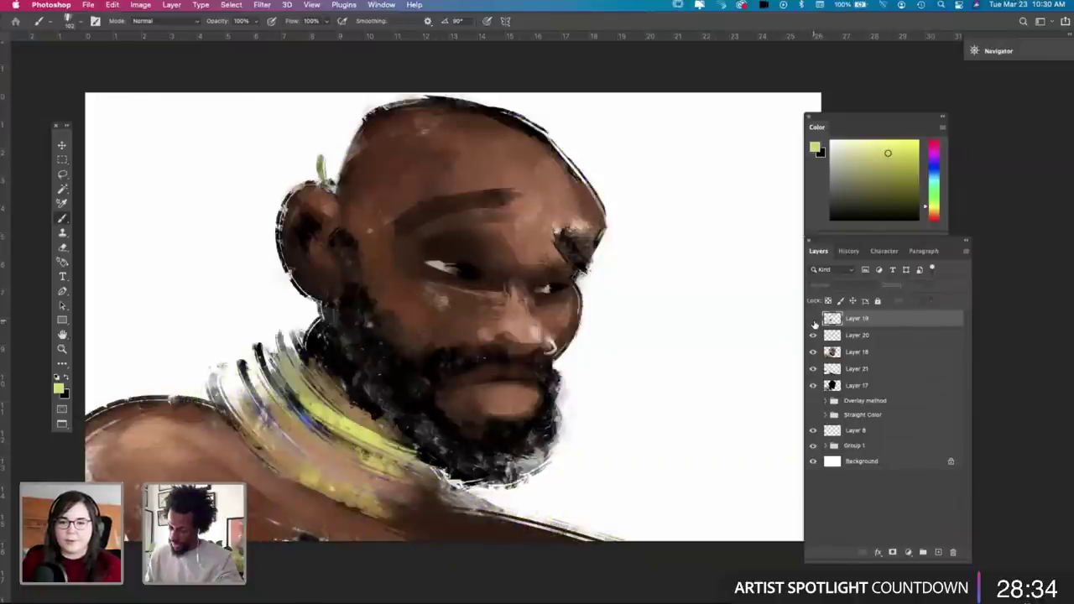
left_click(812, 335)
left_click(813, 352)
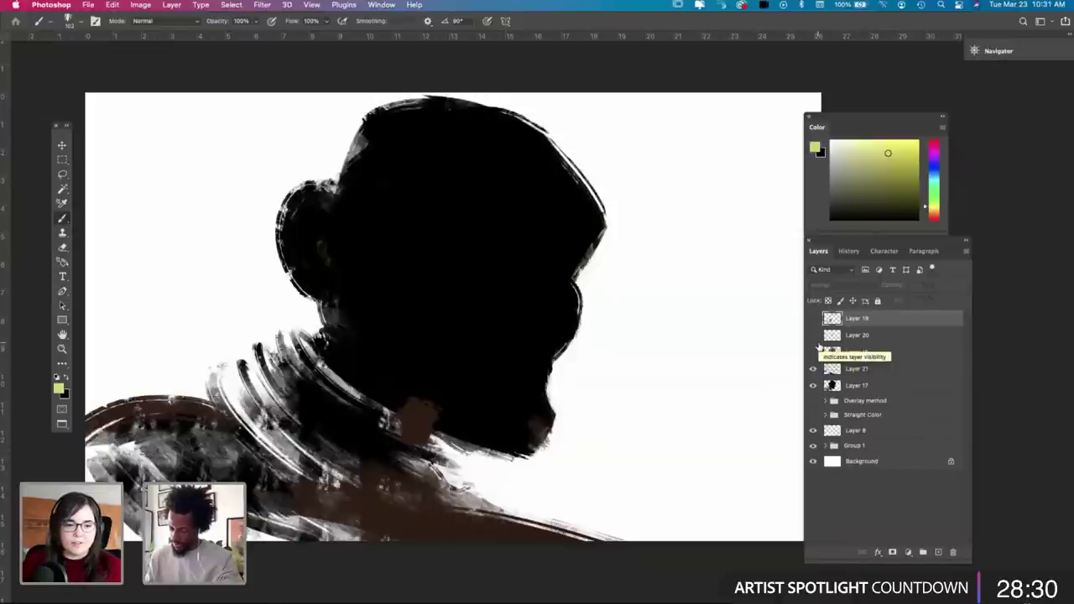
left_click(813, 369)
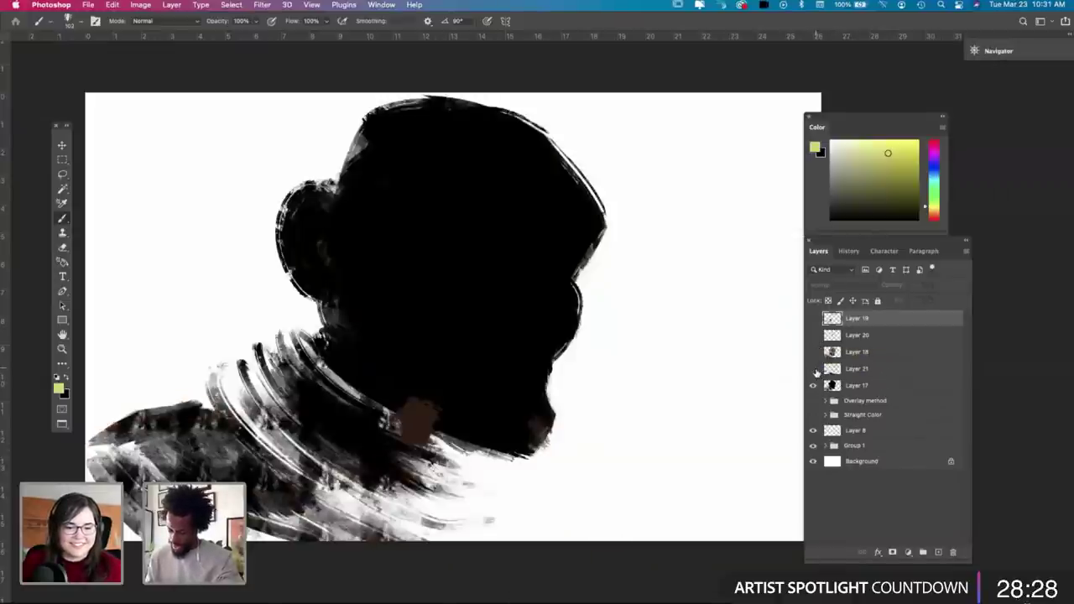
left_click(813, 369)
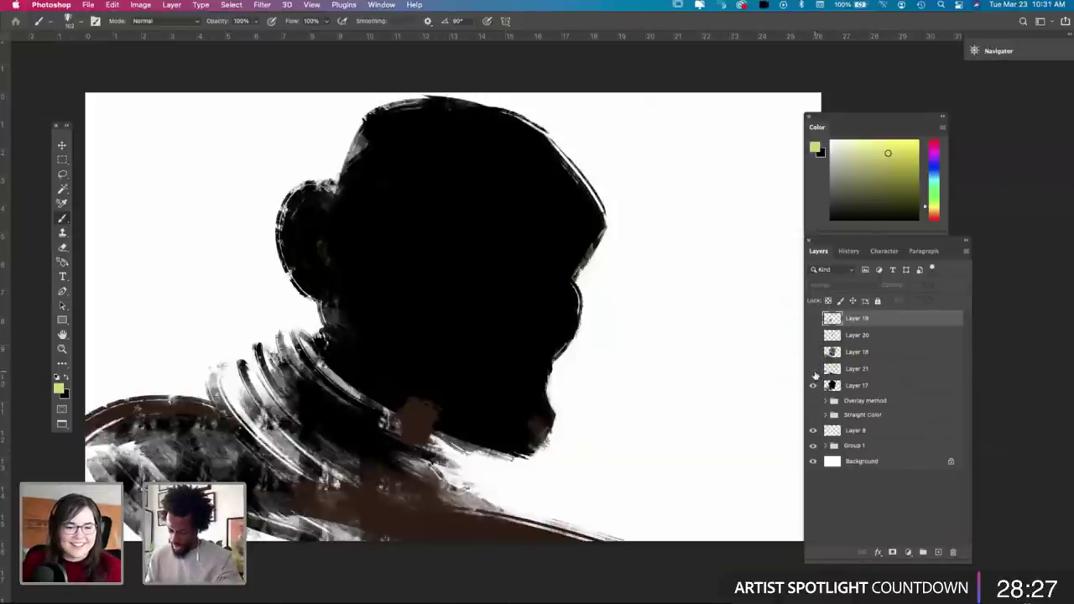
Step: Adjust Layer 21 with Hue/Saturation, setting Saturation to -39 and Lightness to -7
left_click(861, 374)
key("super+u")
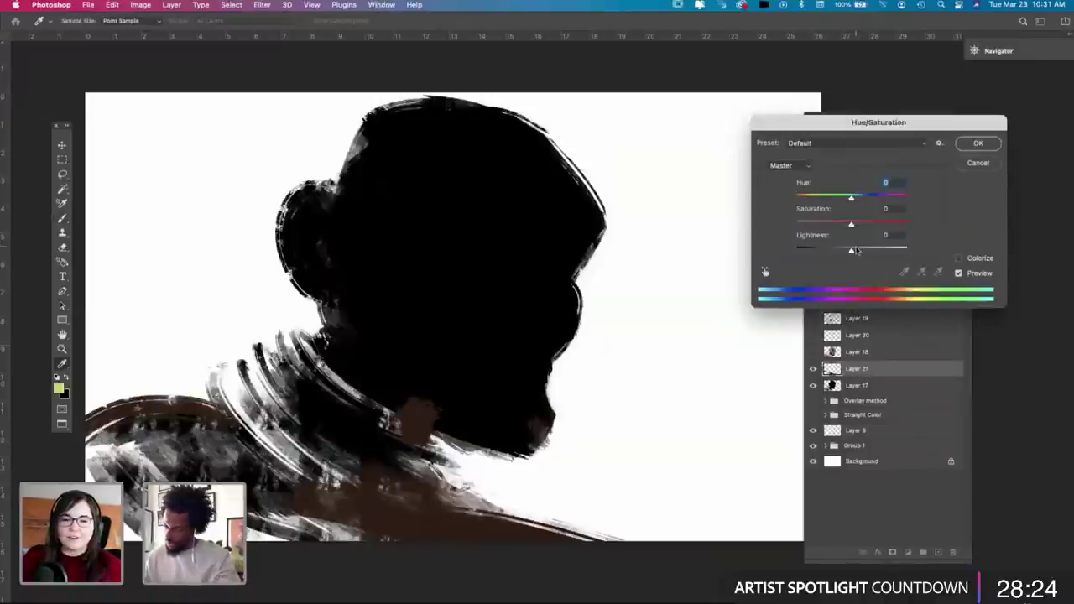
left_click_drag(859, 252, 829, 224)
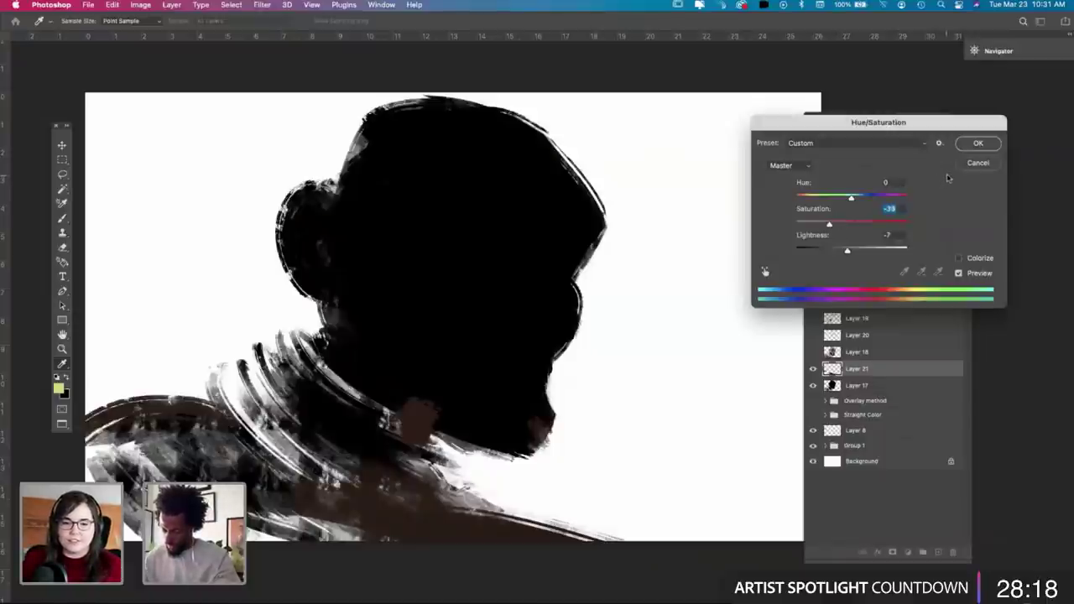
left_click(973, 143)
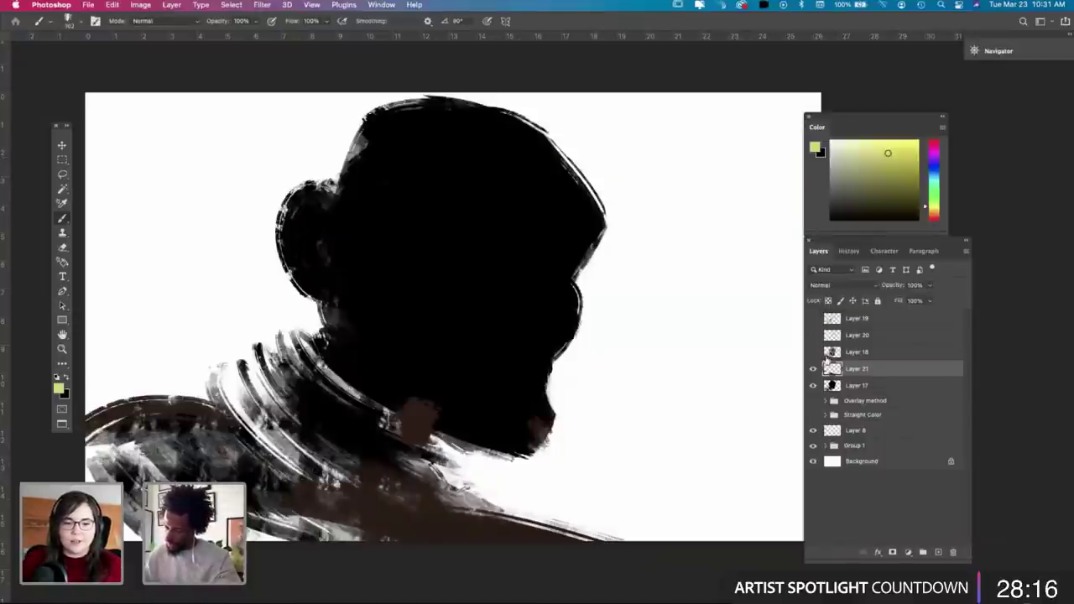
Step: Group the portrait layers from Layer 17 up to Layer 19, show them all and rename the group with the person's name
left_click(857, 387)
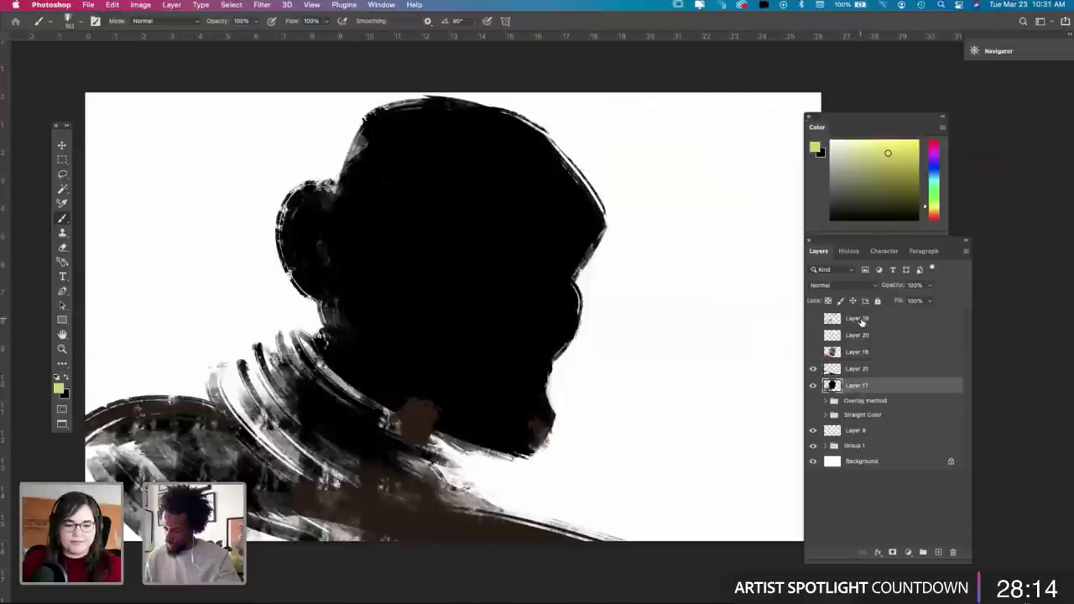
left_click(860, 322, "shift")
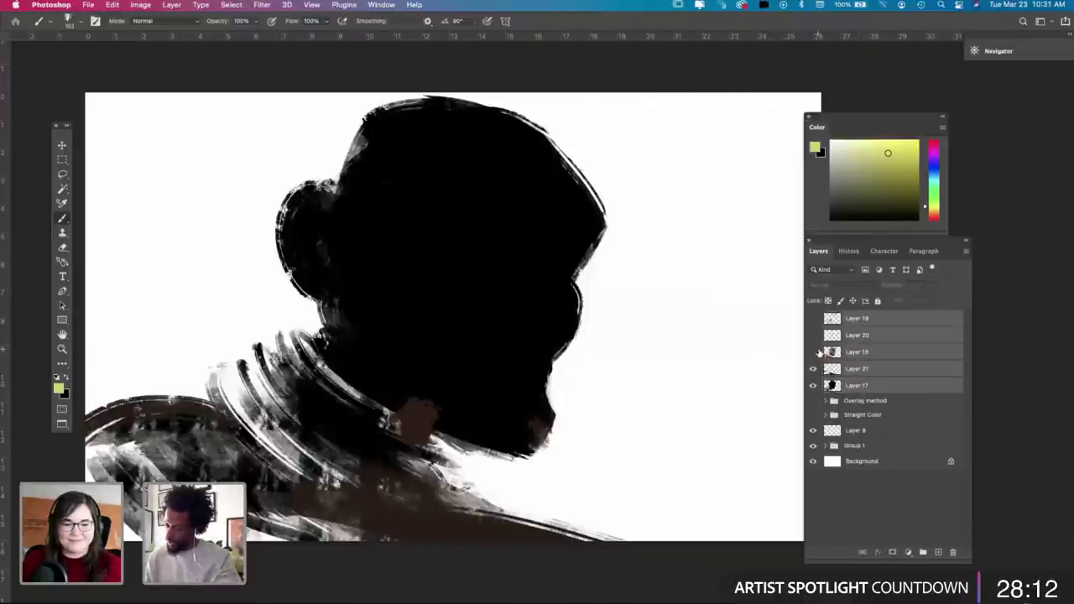
key("super+g")
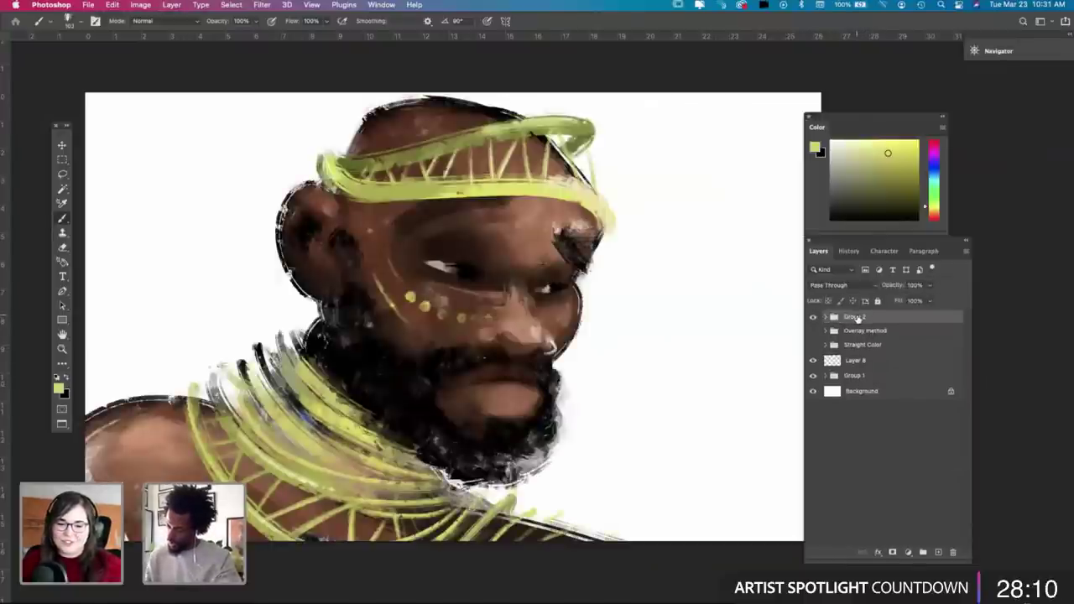
double_click(855, 317)
type("JE")
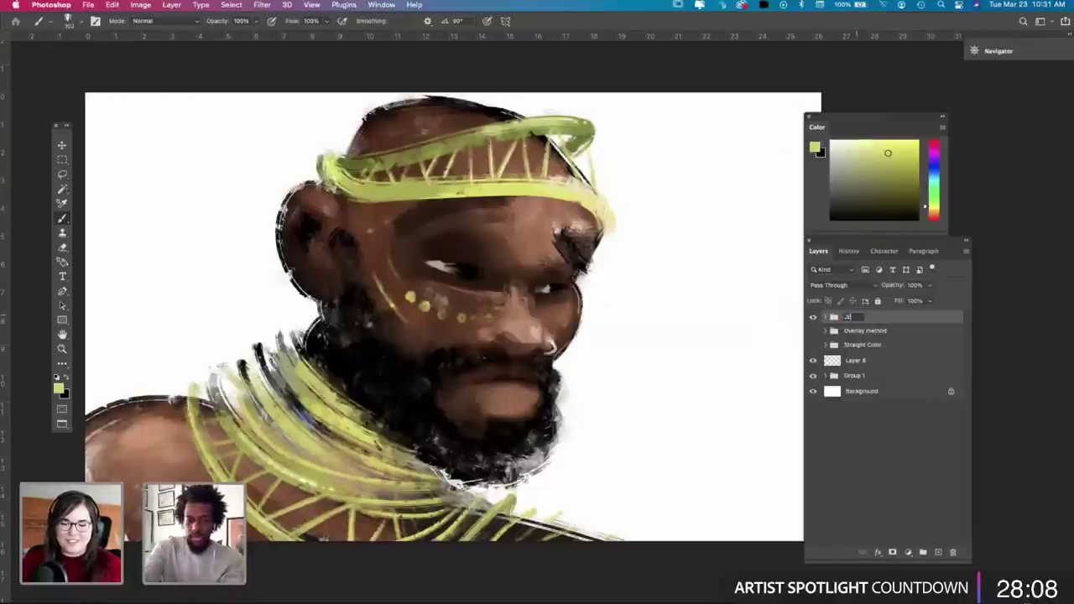
key("BackSpace")
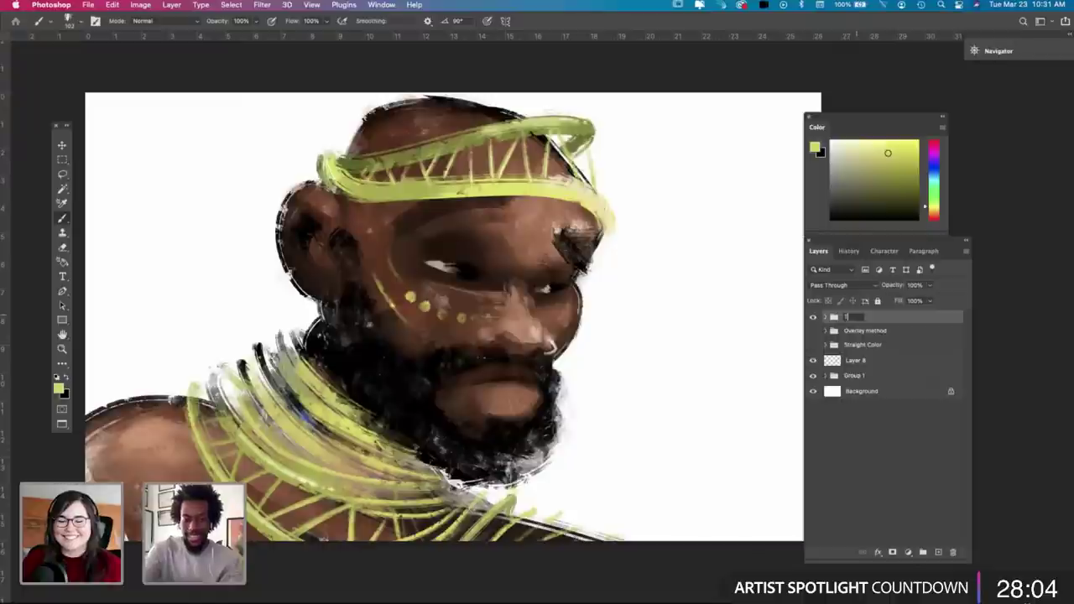
type("Tolani")
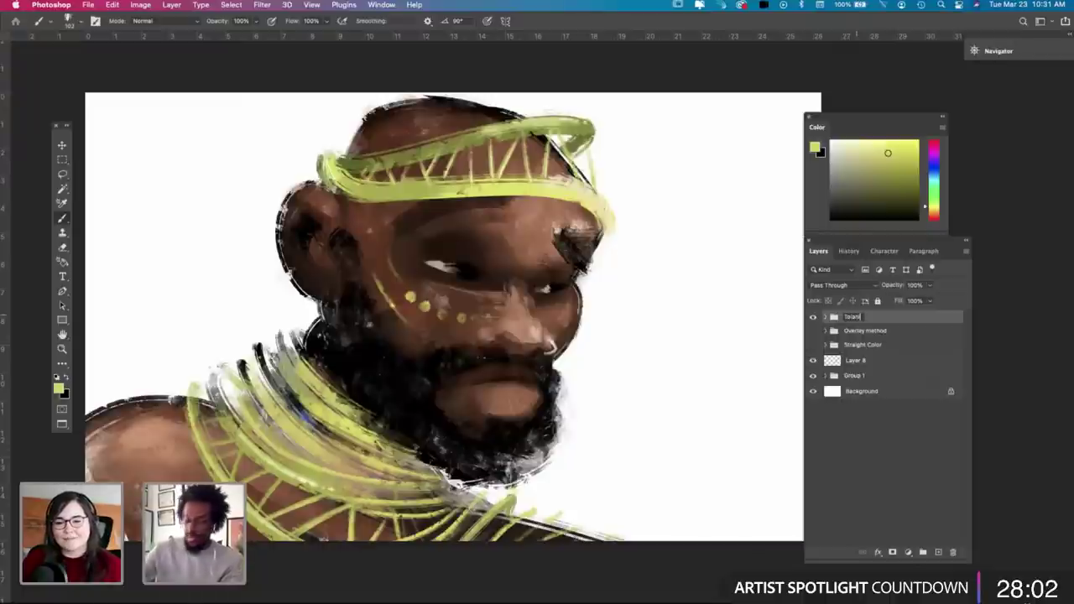
type("i")
key("Return")
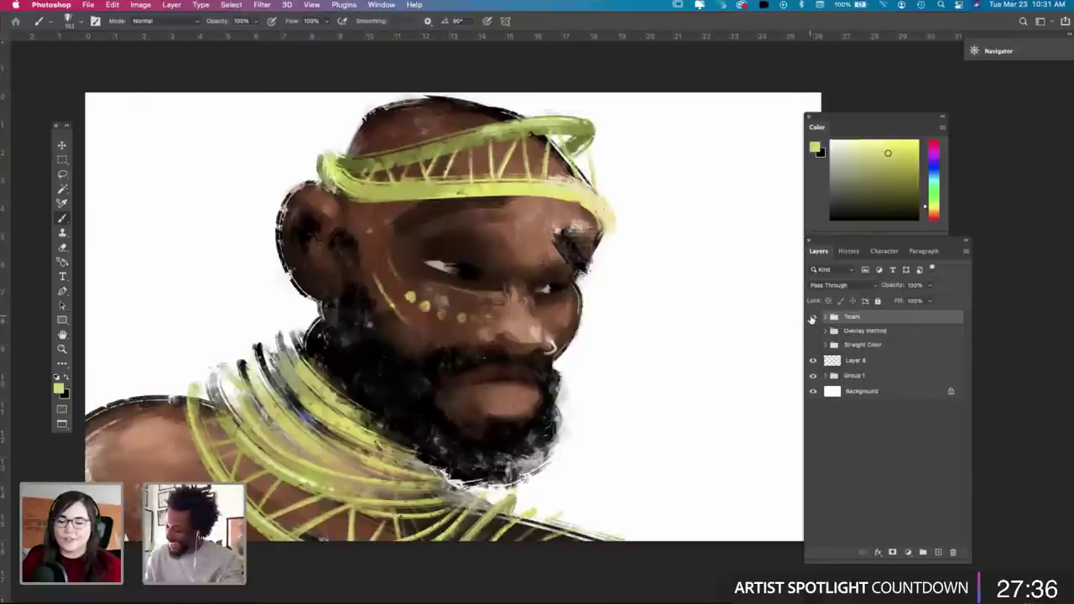
Step: Duplicate the named portrait group, hide the original and rename the copy to the same name followed by "overlay"
left_click(813, 319)
left_click(813, 318)
right_click(869, 322)
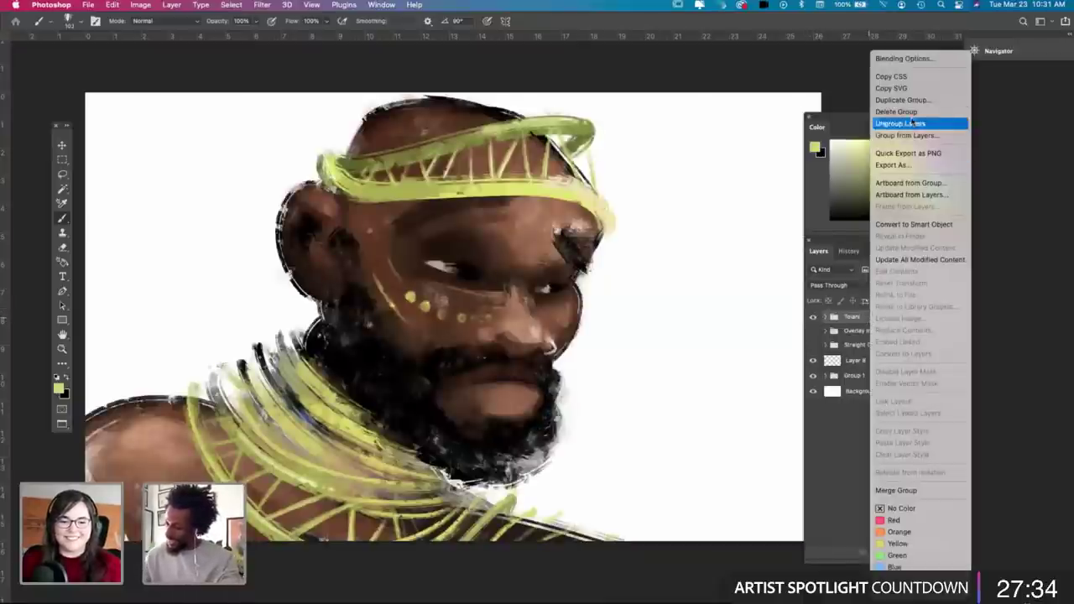
left_click(915, 101)
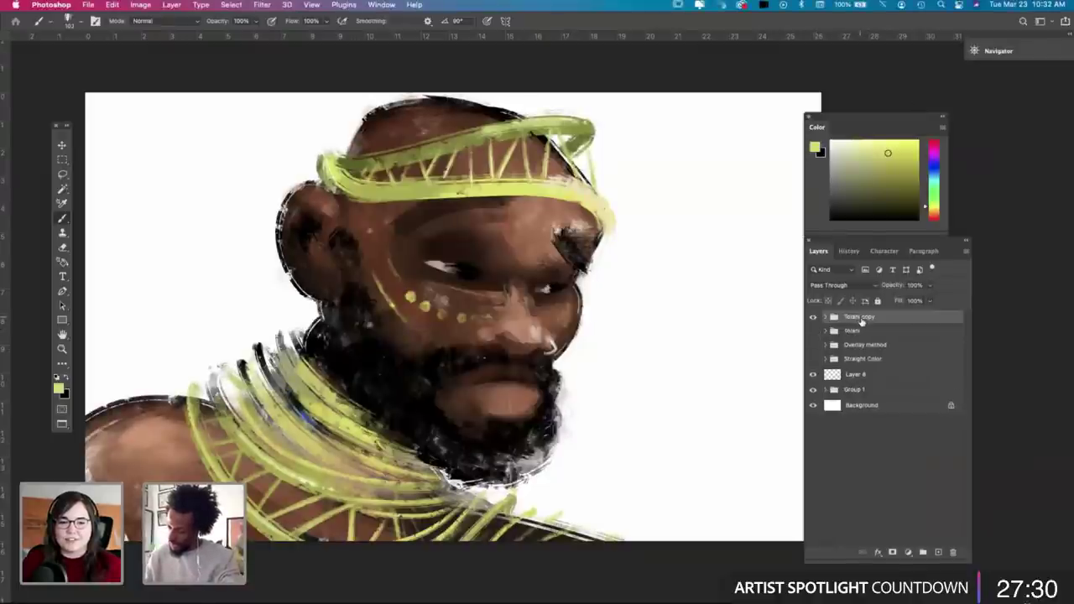
double_click(865, 319)
type("Totem ov")
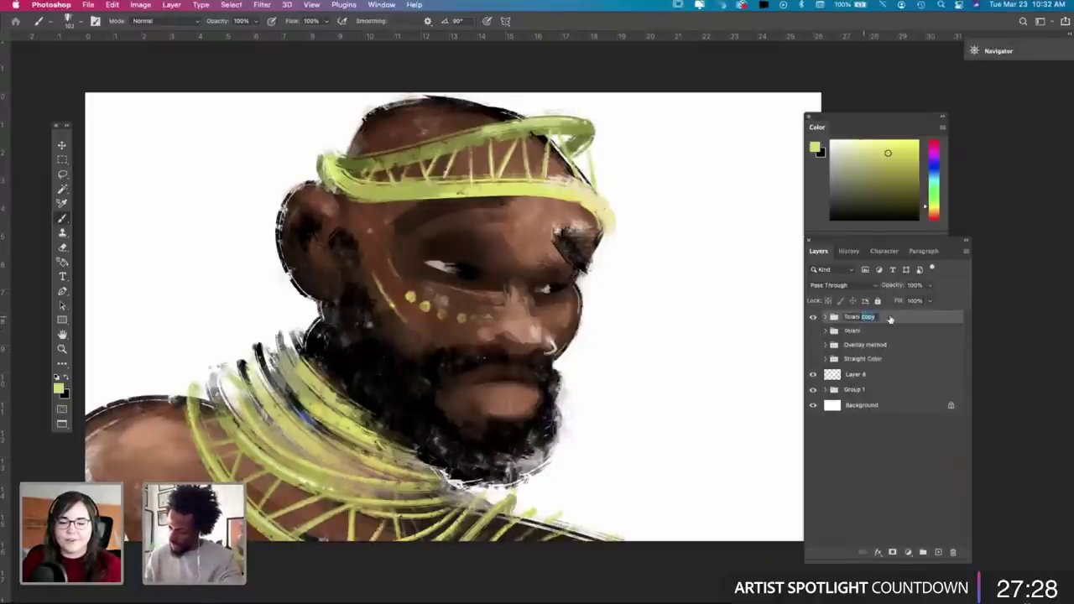
type("erlay")
key("Return")
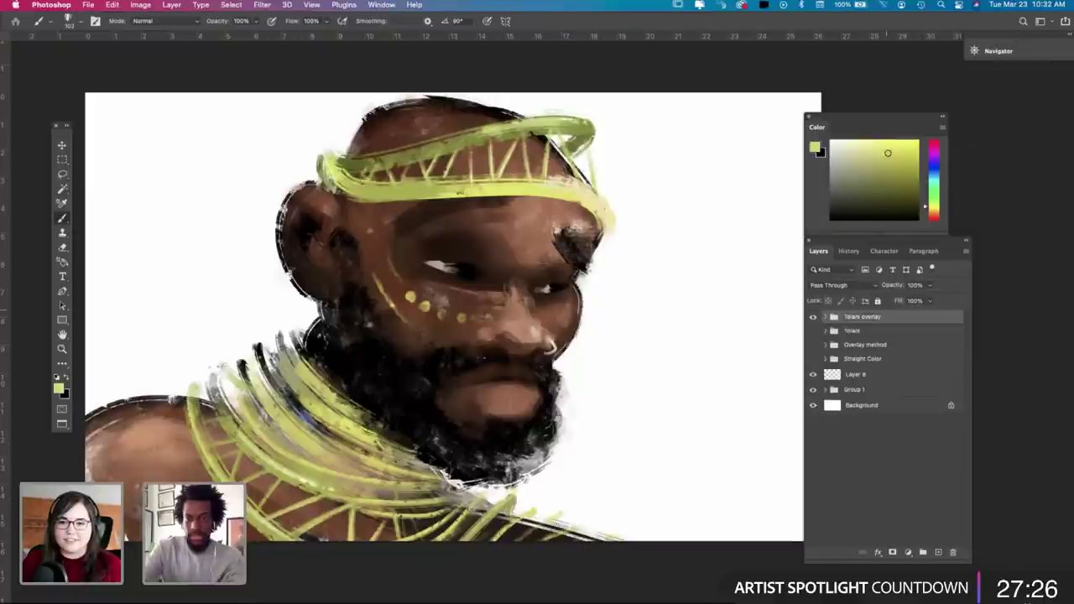
Step: Expand the overlay group, hide its Layers 19 and 18, and toggle Layer 21 to check what it contains
left_click(825, 317)
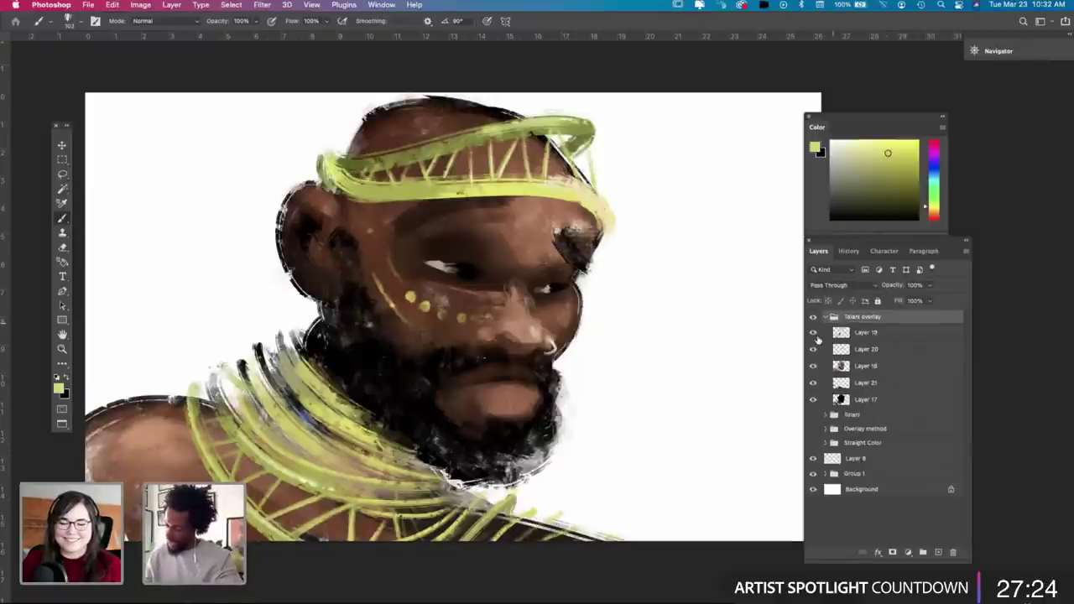
left_click_drag(812, 332, 813, 350)
left_click(813, 351)
left_click(813, 366)
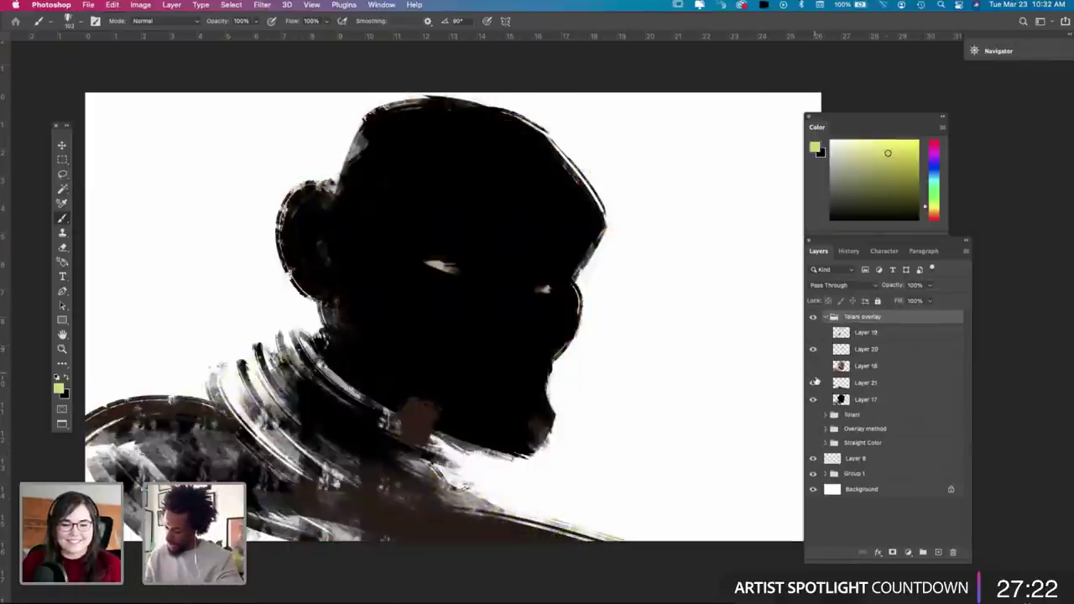
left_click(814, 383)
left_click(814, 384)
left_click(813, 383)
Step: Desaturate the brown shoulder strokes on the overlay group's Layer 21 with Hue/Saturation
left_click(842, 384)
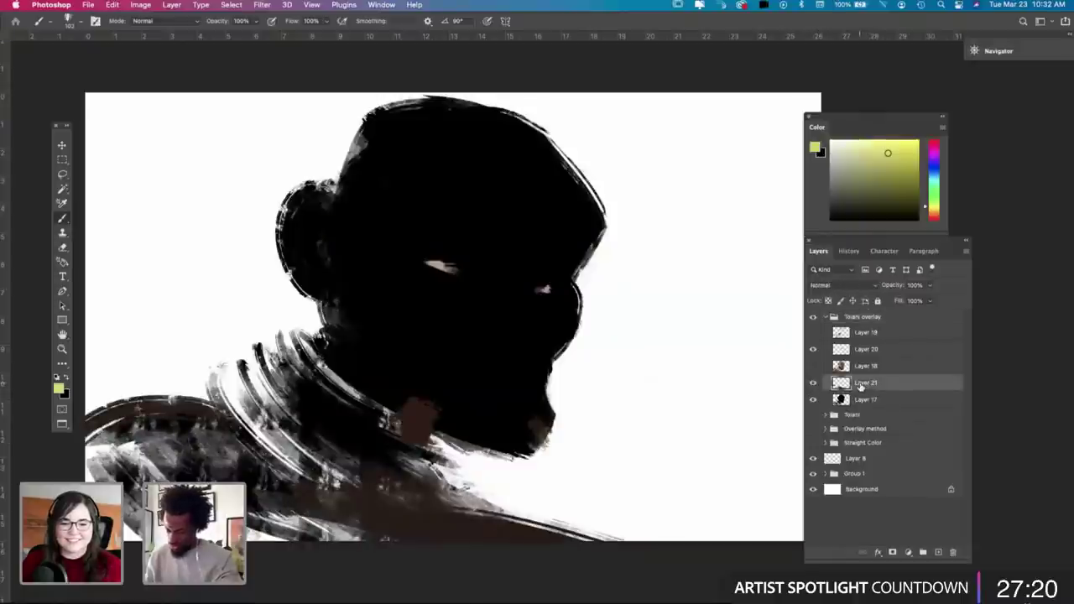
key("ctrl+u")
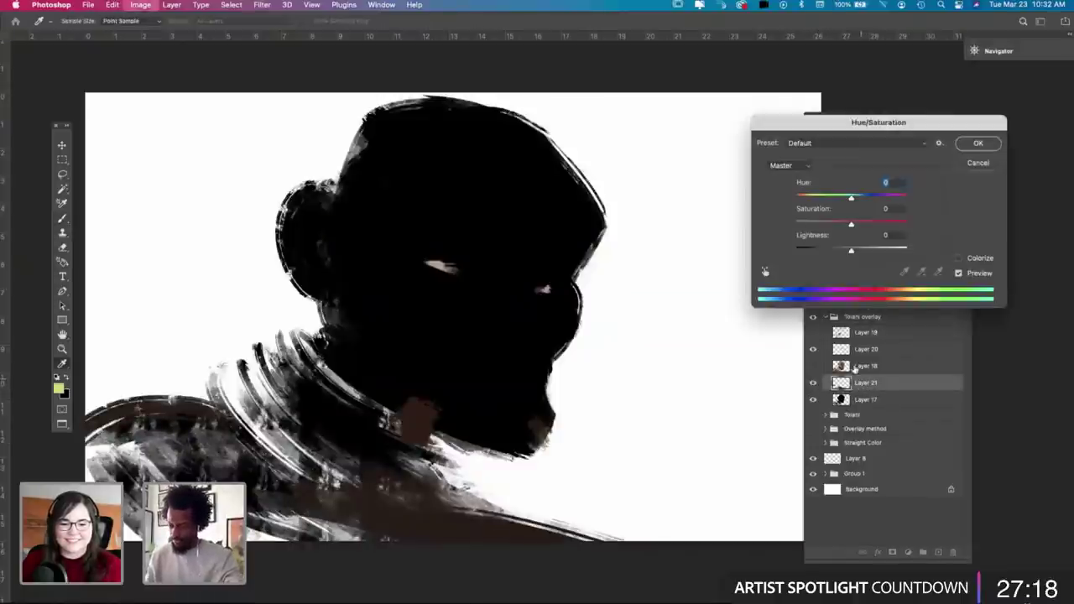
left_click_drag(851, 224, 822, 225)
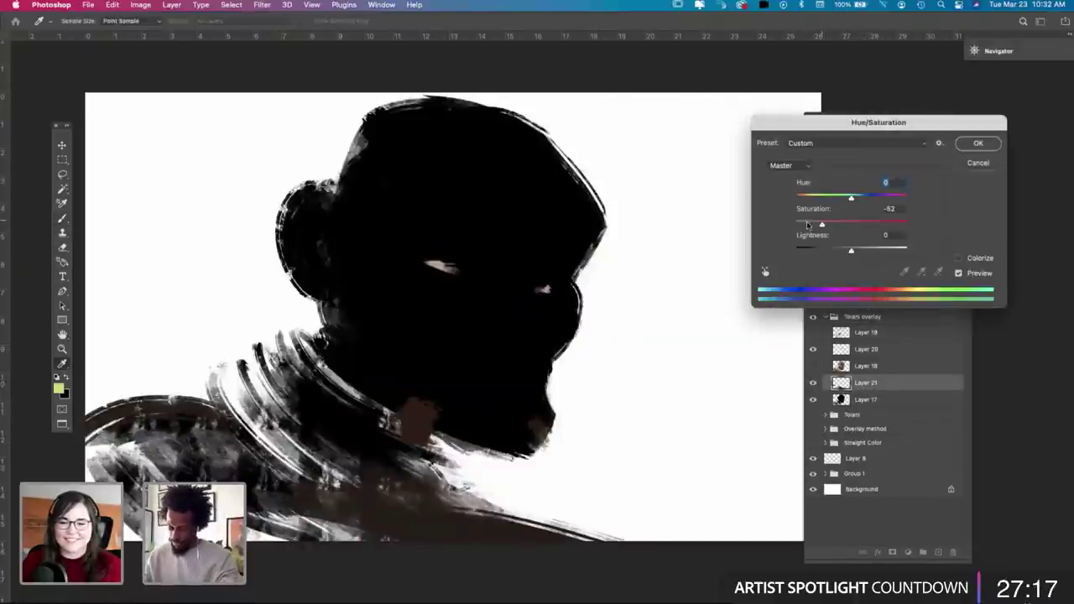
left_click(978, 144)
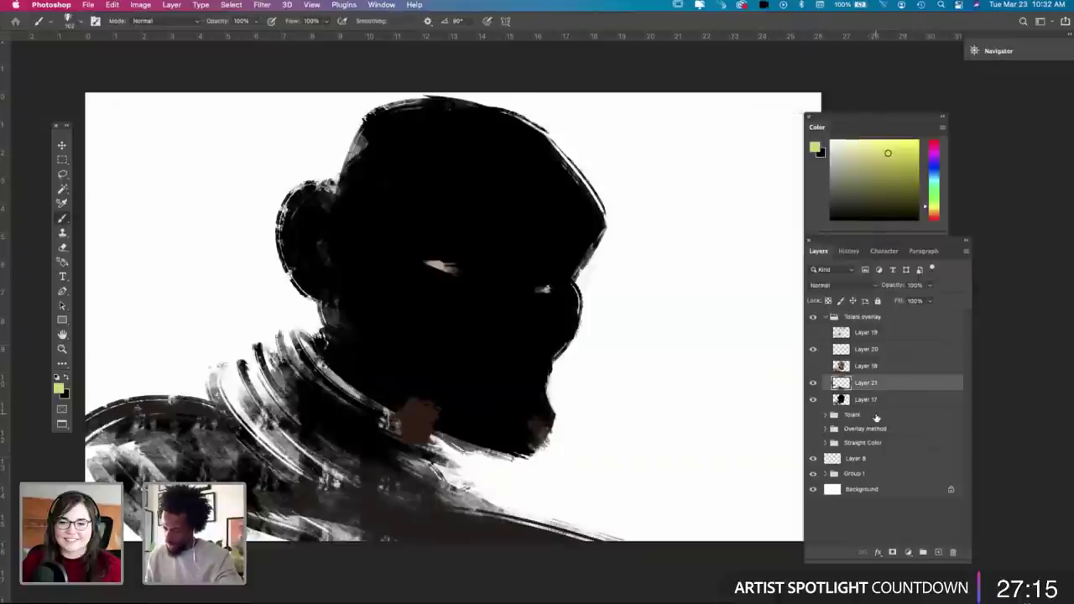
Step: Check Layer 20's eye whites, move it below Layer 18 and merge it with Layers 21 and 17
left_click(812, 350)
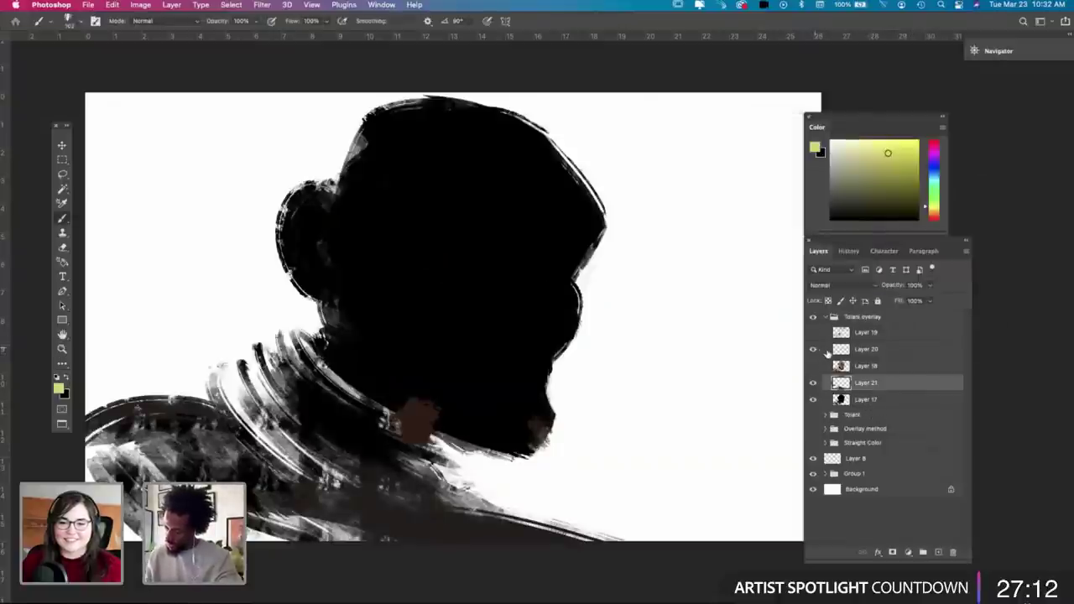
left_click(813, 349)
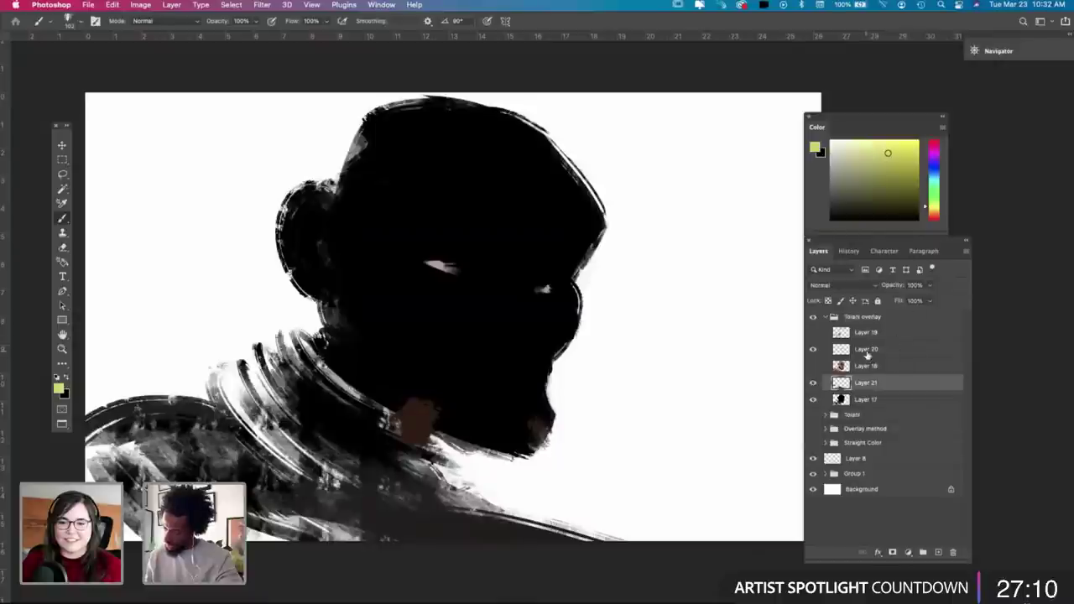
left_click_drag(870, 352, 874, 396)
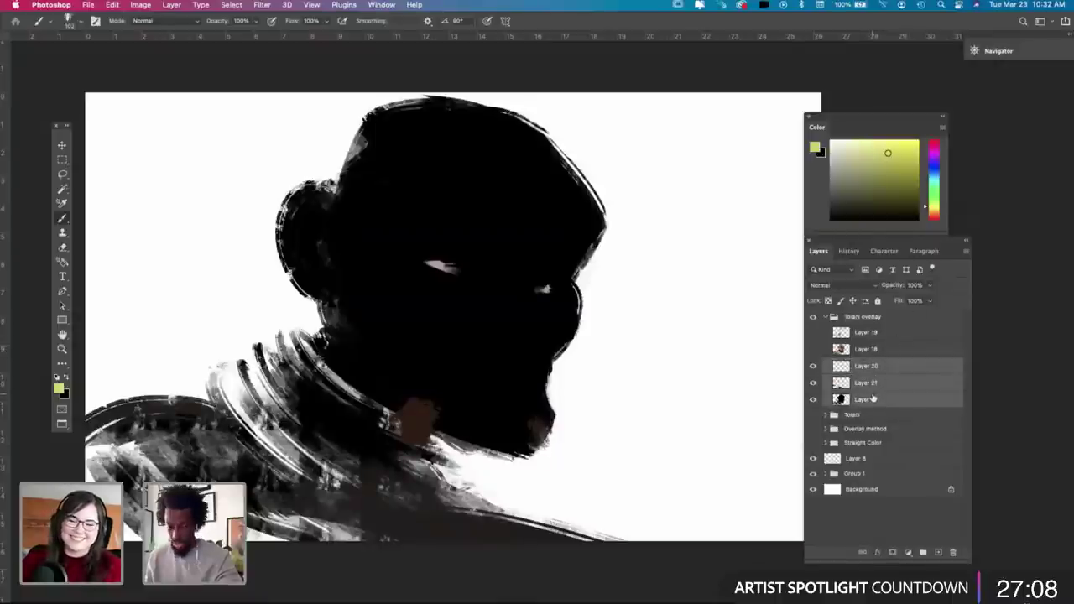
key("super+e")
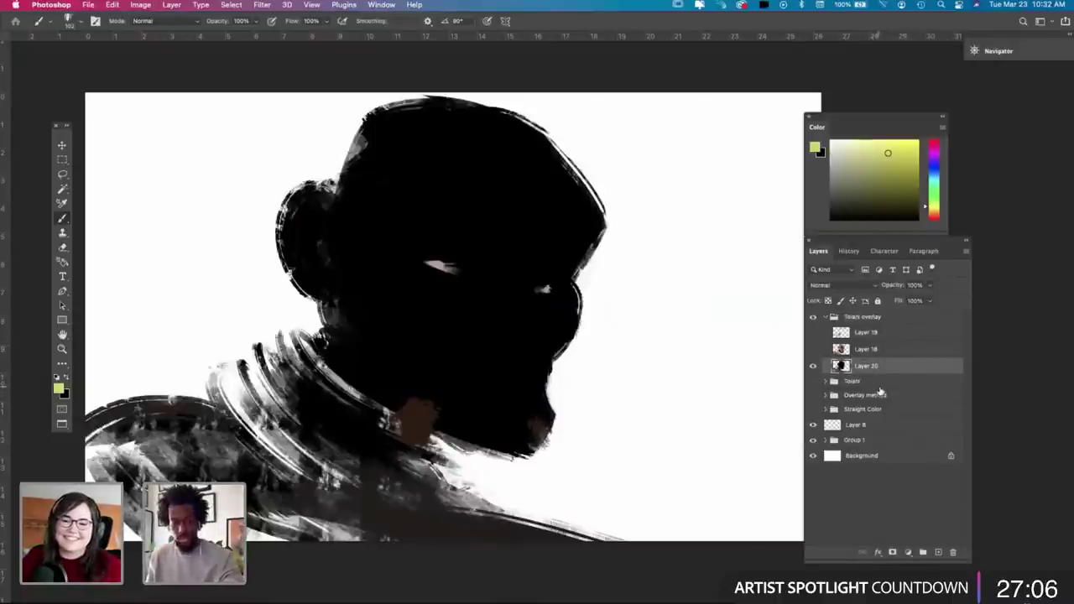
Step: Lighten the merged silhouette layer with Hue/Saturation, setting Lightness to about +14
key("super+u")
left_click_drag(887, 123, 861, 63)
left_click_drag(831, 192, 833, 192)
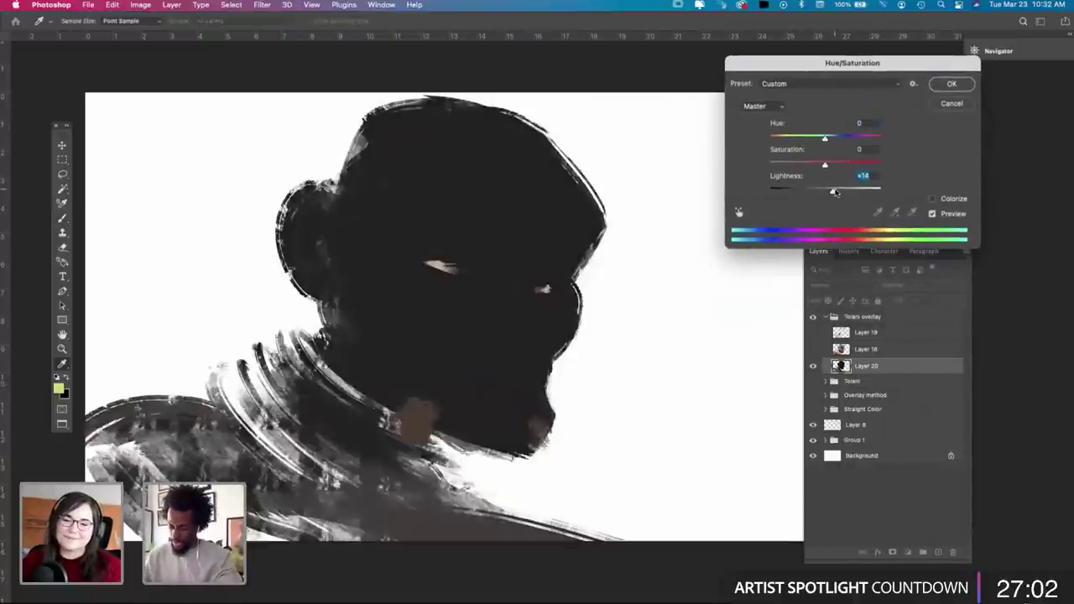
left_click(952, 83)
Step: Erase and smudge the brown patch below the jaw so it blends into the dark grey silhouette
key("w")
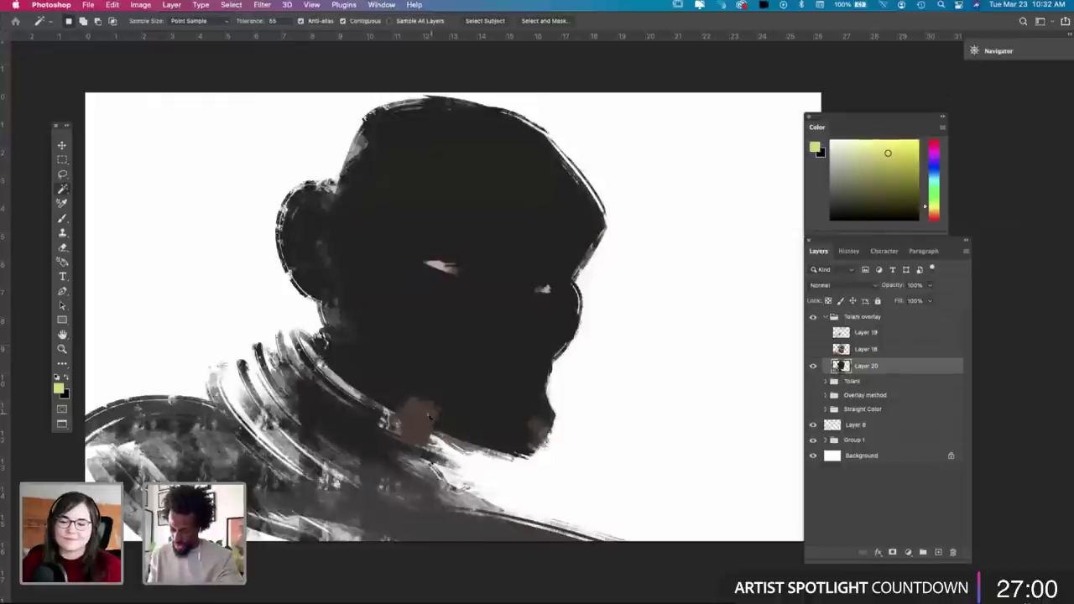
key("e")
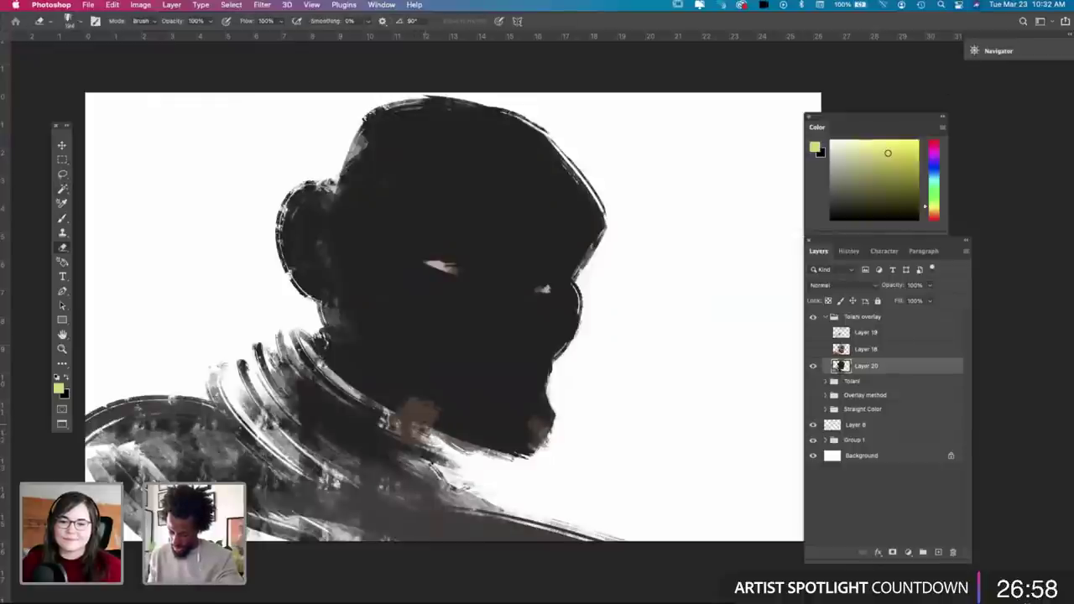
key("r")
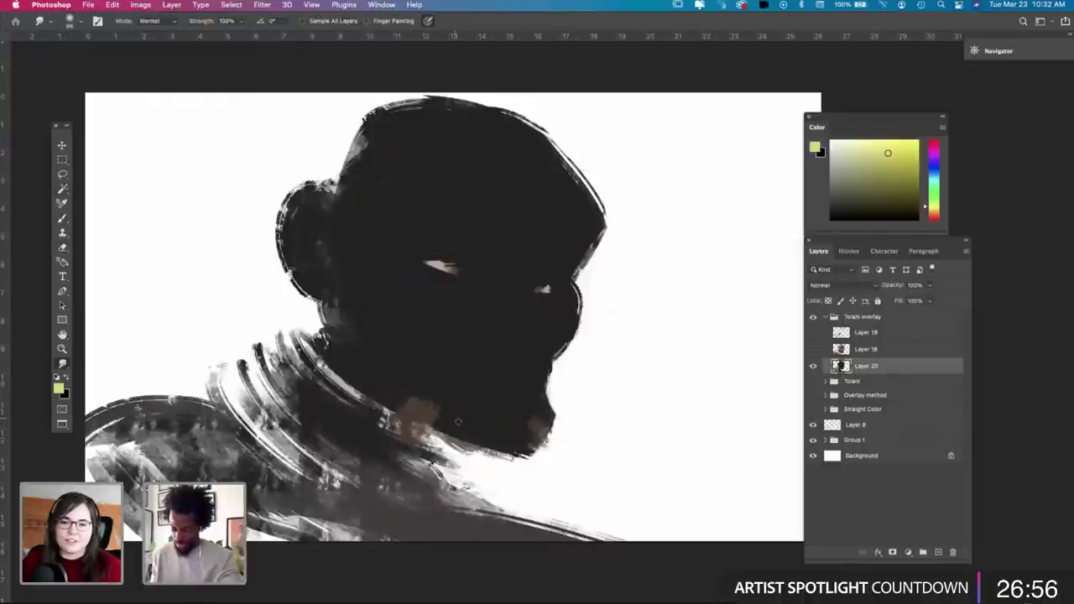
mouse_move(458, 421)
left_mouse_down()
mouse_move(415, 409)
mouse_move(448, 426)
left_mouse_up()
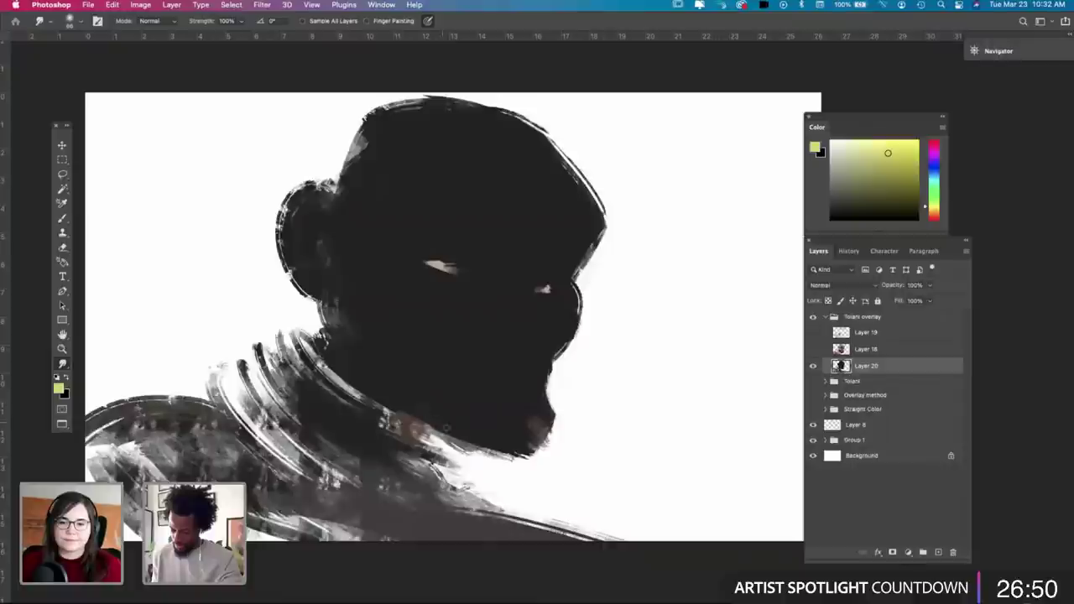
left_click_drag(393, 409, 455, 433)
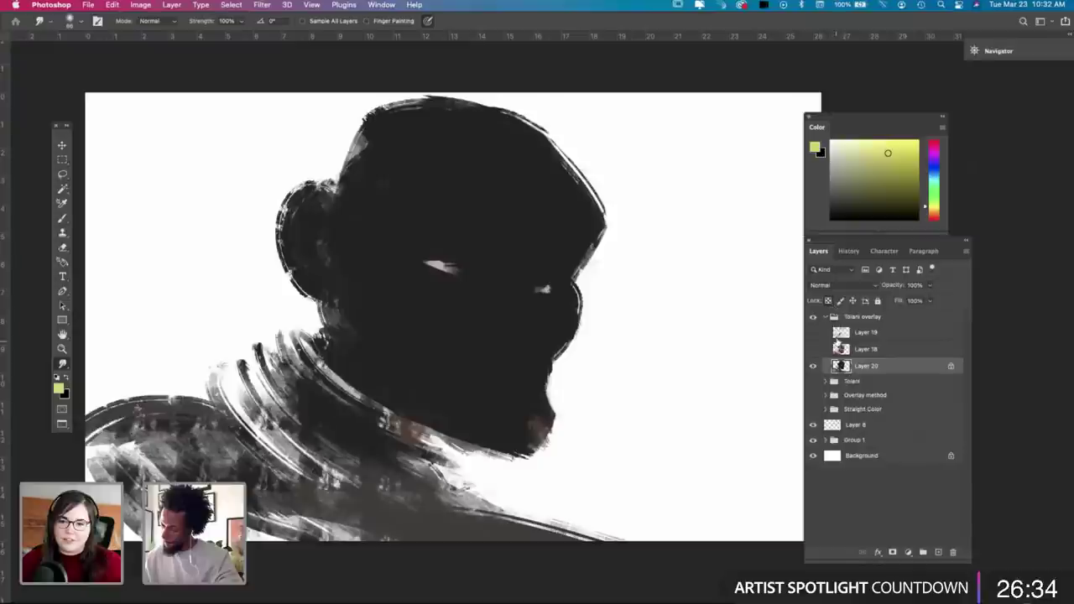
Step: Unlock Layer 20's transparent pixels and lighten its silhouette with Hue/Saturation, setting Lightness to about +22
left_click(829, 301)
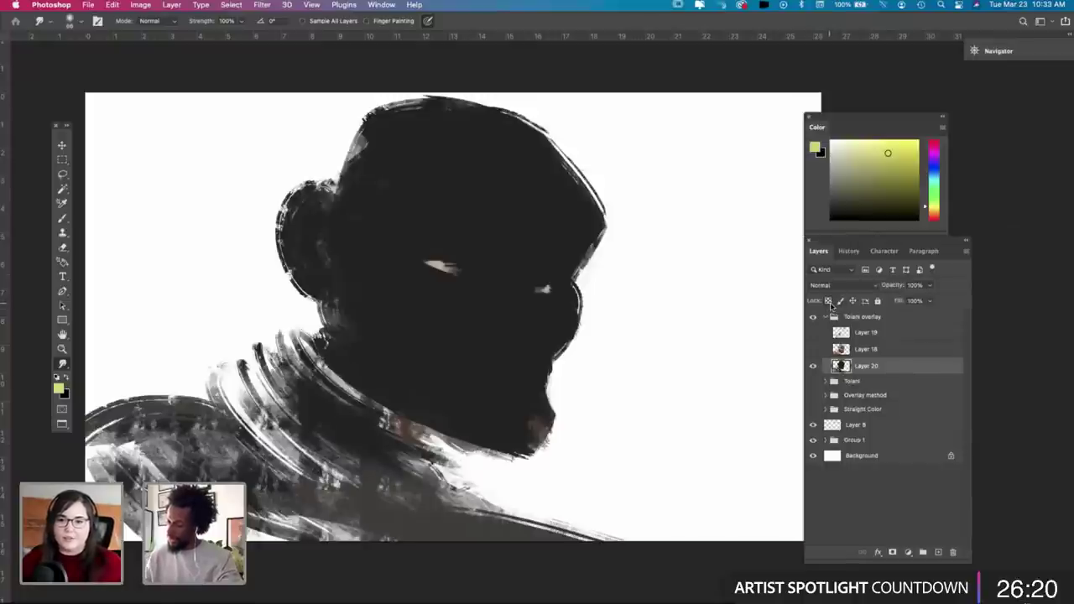
left_click(812, 368)
left_click(812, 368)
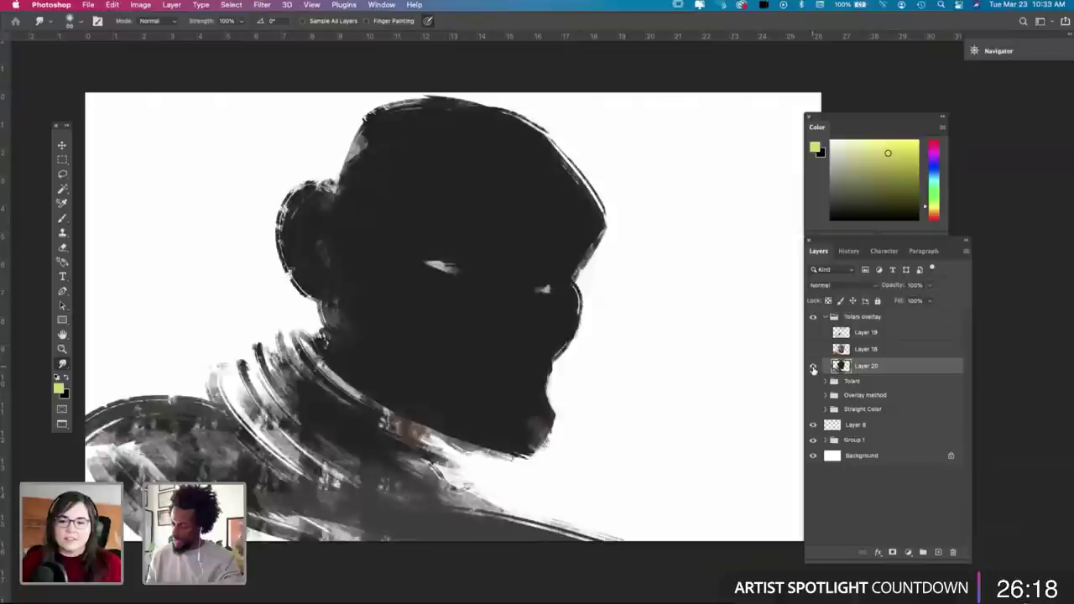
key("super+u")
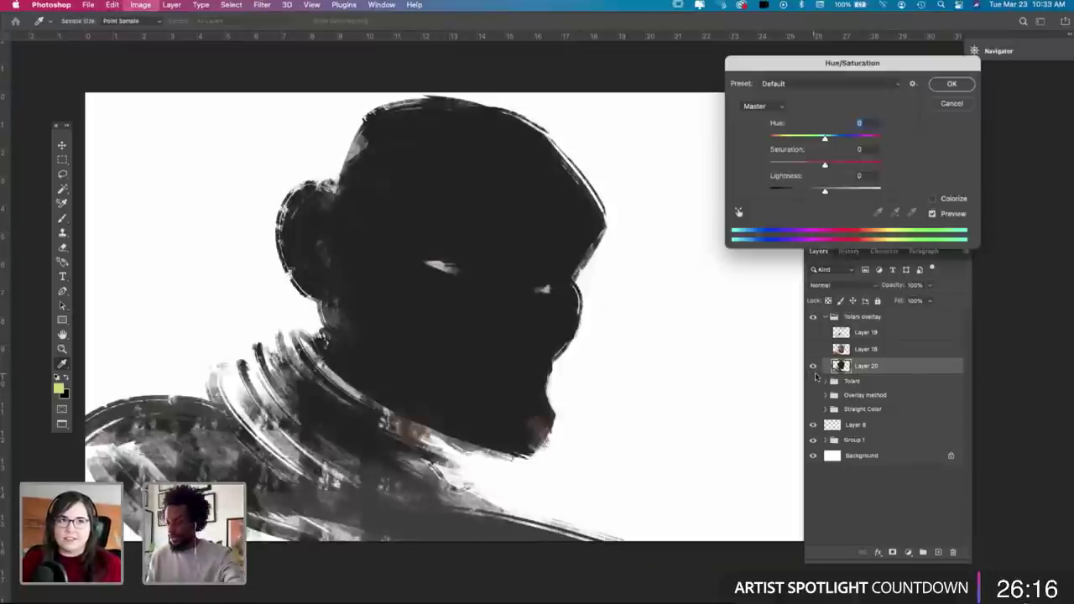
left_click_drag(830, 192, 837, 194)
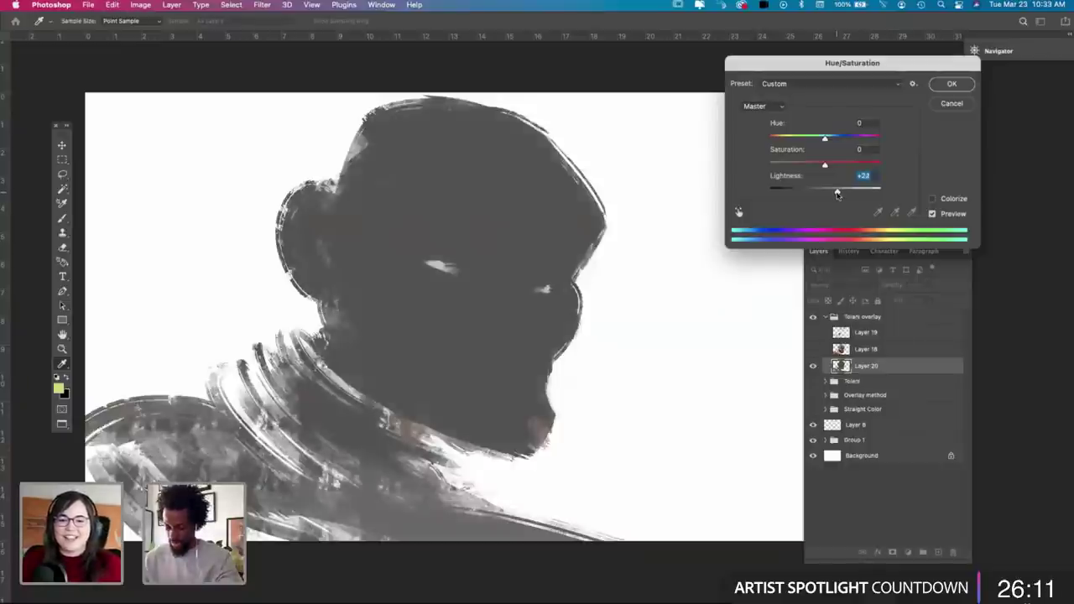
left_click(951, 85)
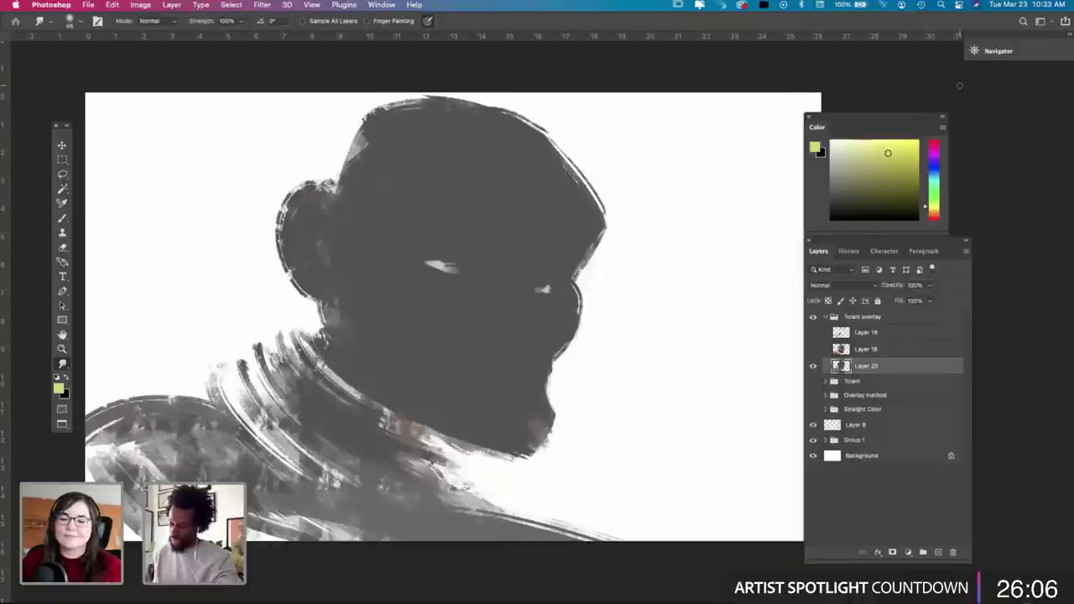
Step: Add a new layer directly above Layer 20 and set its blending mode to Overlay
left_click(939, 551)
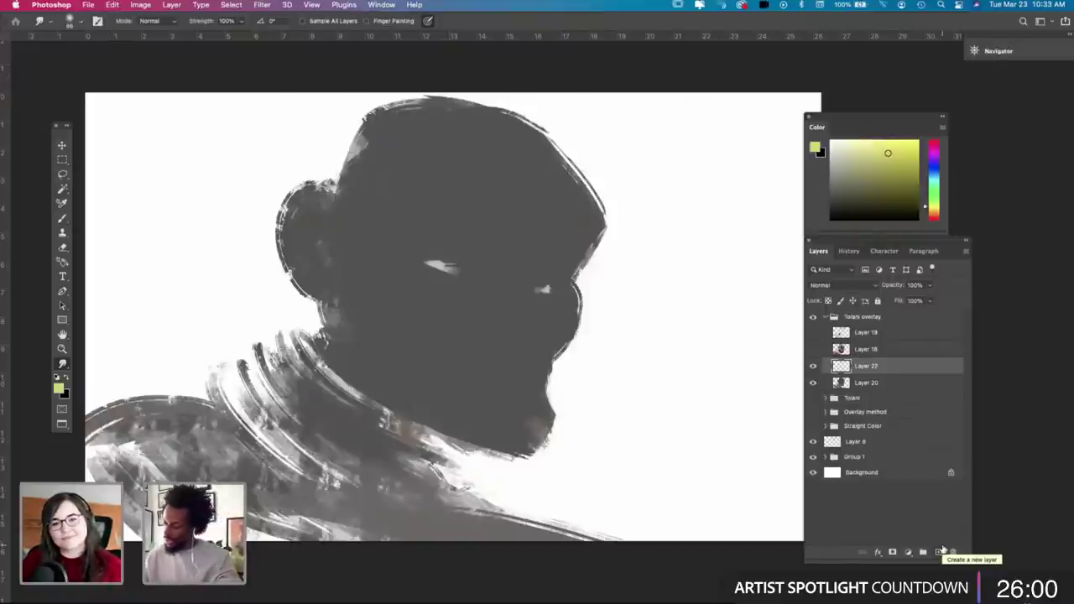
left_click(871, 286)
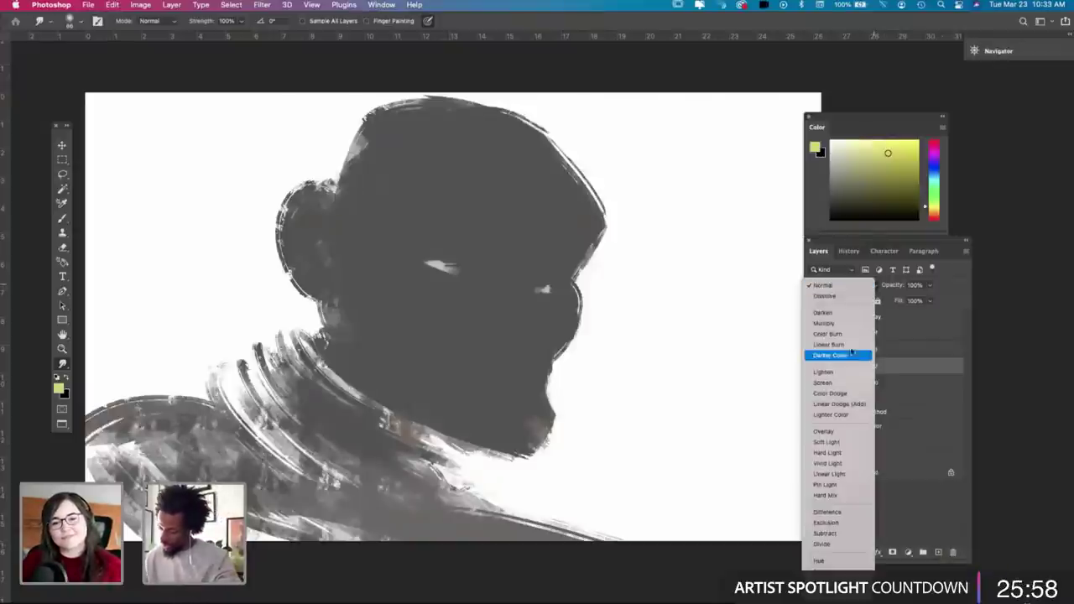
left_click(847, 435)
left_click(813, 367)
left_click(814, 367)
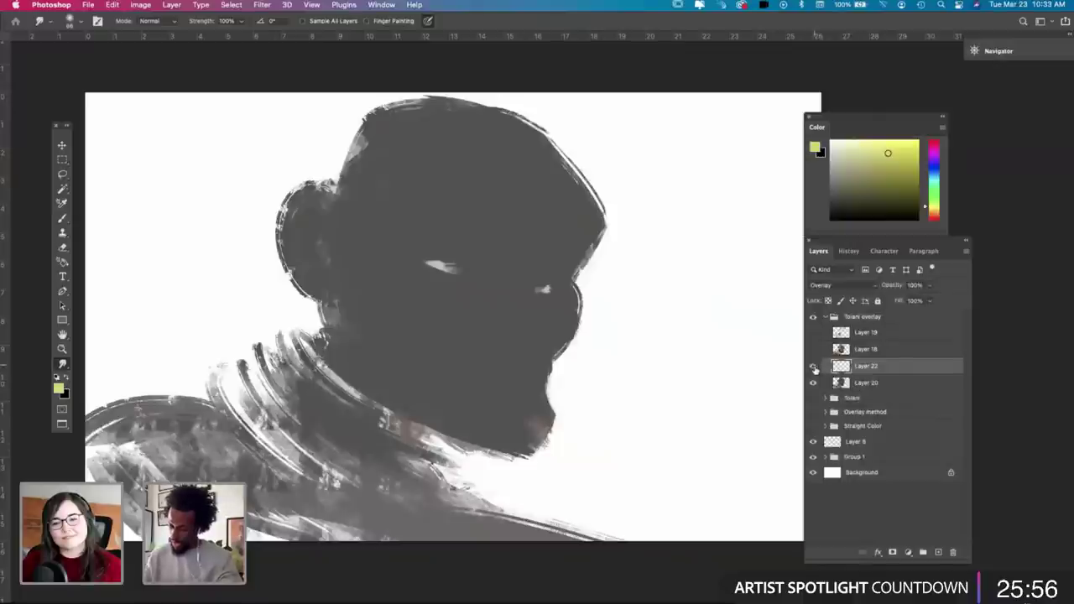
Step: Tint the whole head reddish brown on the overlay layer using radial gradients in a light orange at 48% opacity
left_click(58, 389)
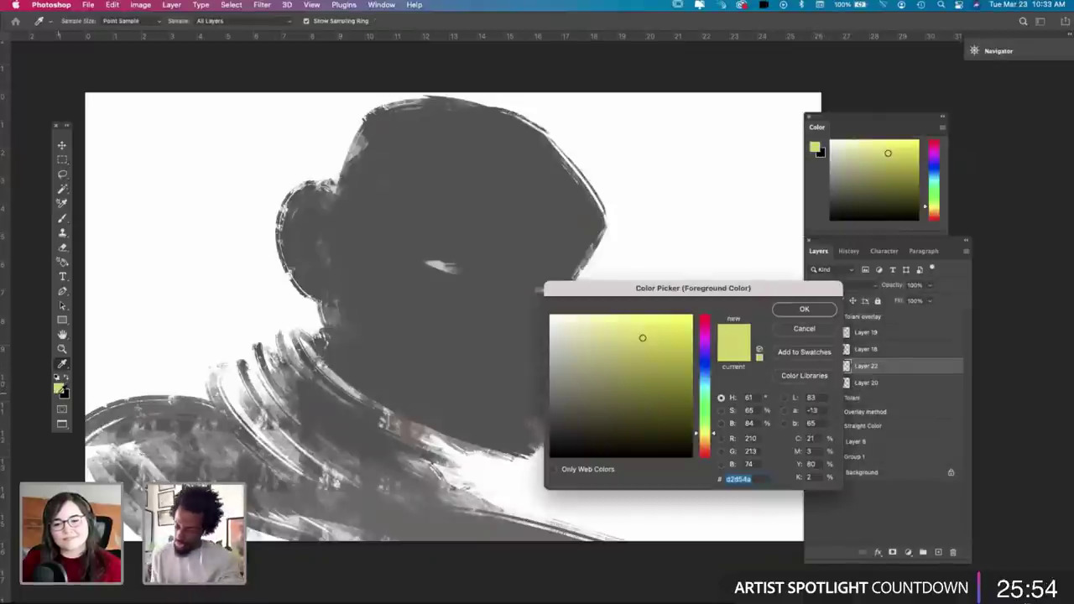
left_click(705, 450)
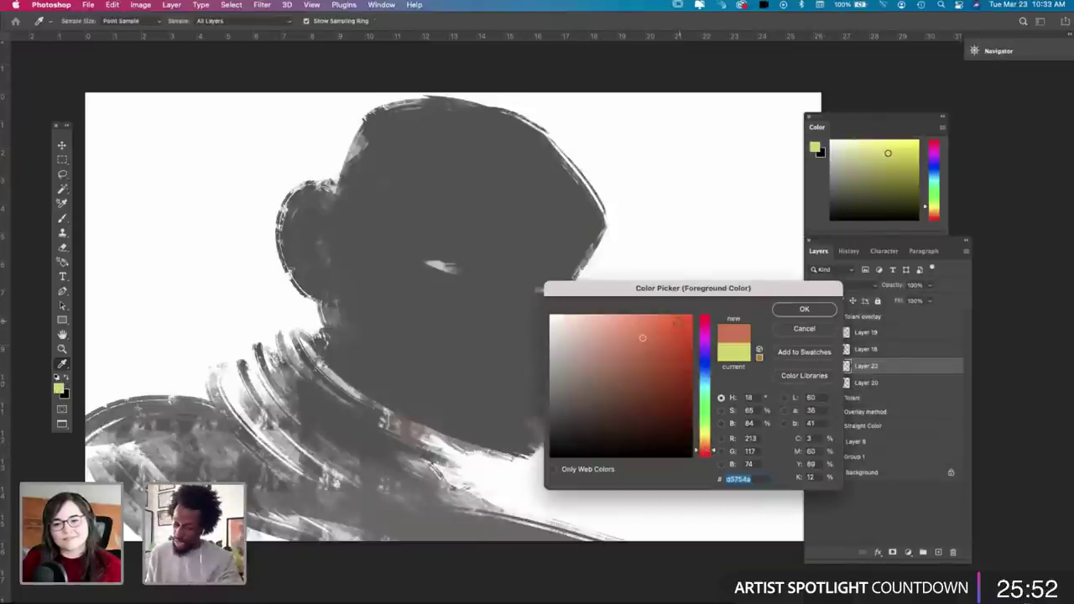
mouse_move(642, 338)
left_mouse_down()
mouse_move(659, 323)
mouse_move(635, 323)
left_mouse_up()
left_click(784, 312)
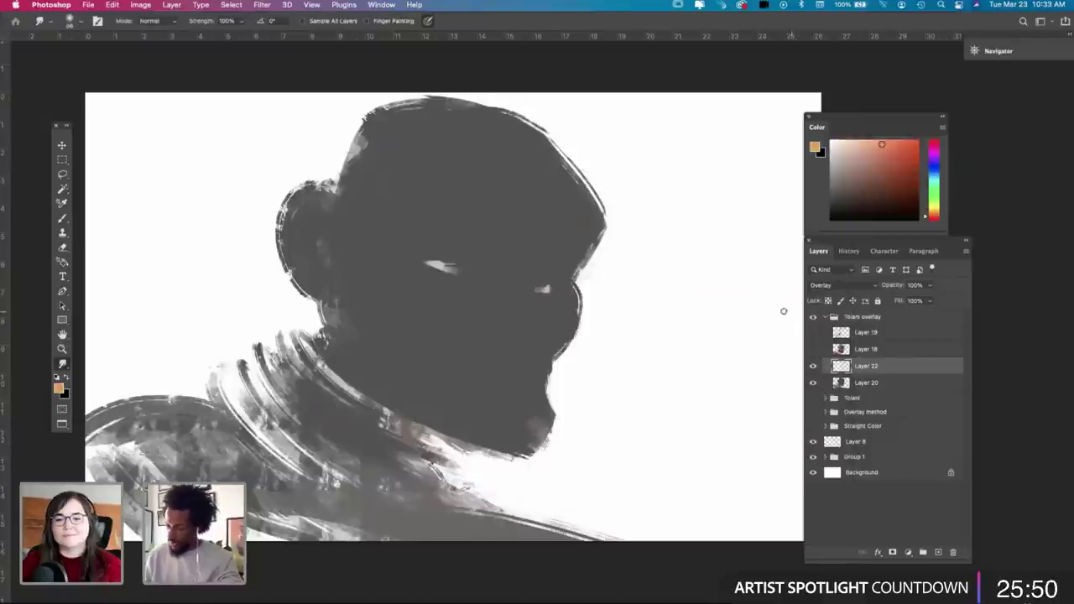
key("g")
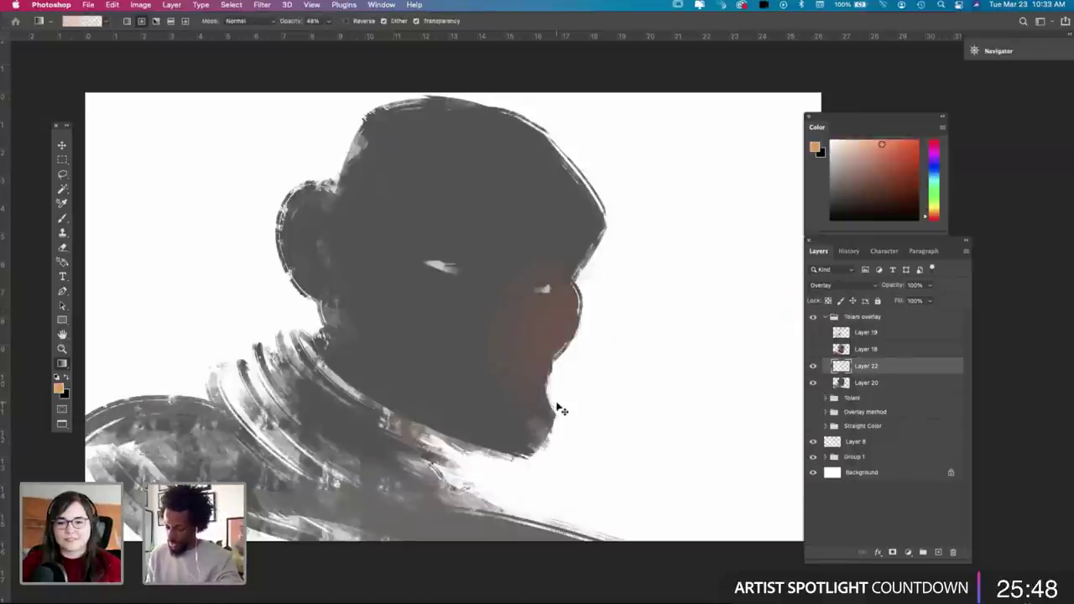
left_click_drag(608, 241, 595, 445)
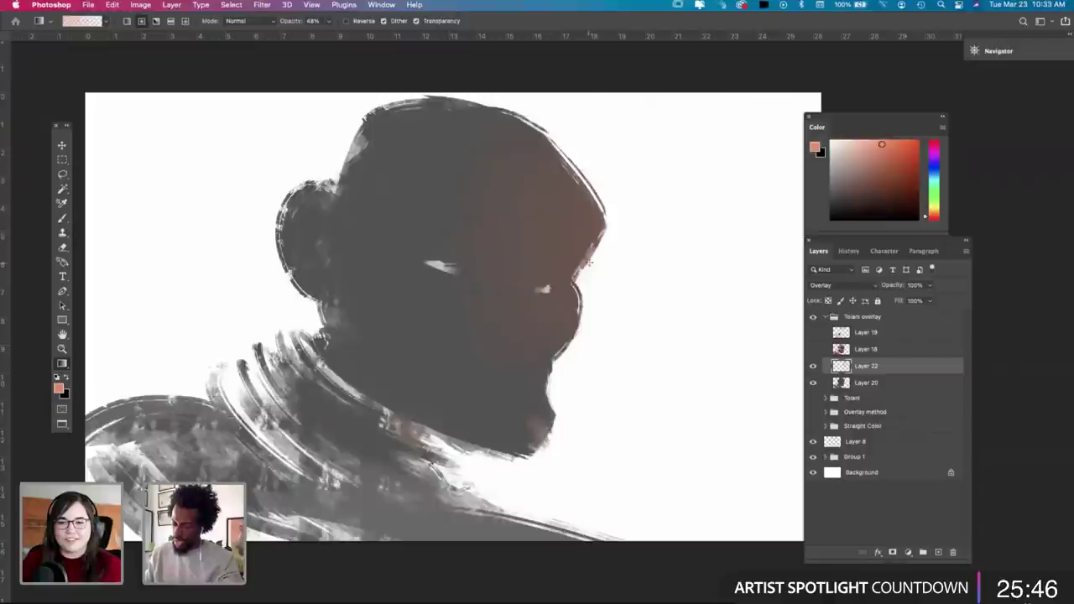
left_click_drag(393, 215, 382, 261)
left_click_drag(489, 187, 476, 379)
left_click_drag(397, 282, 570, 453)
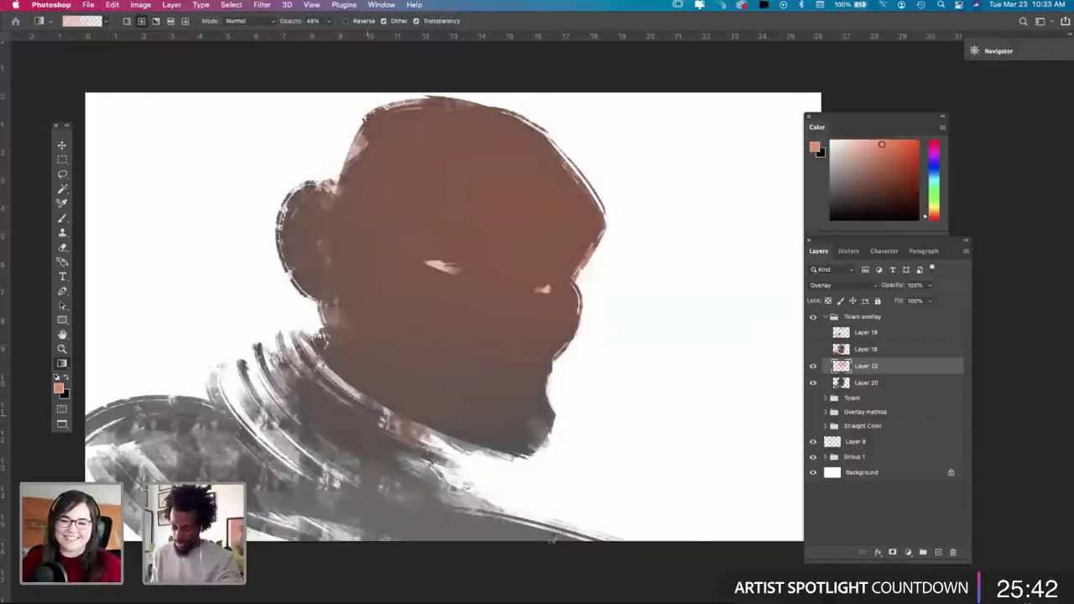
key("super+z")
left_click_drag(485, 387, 623, 518)
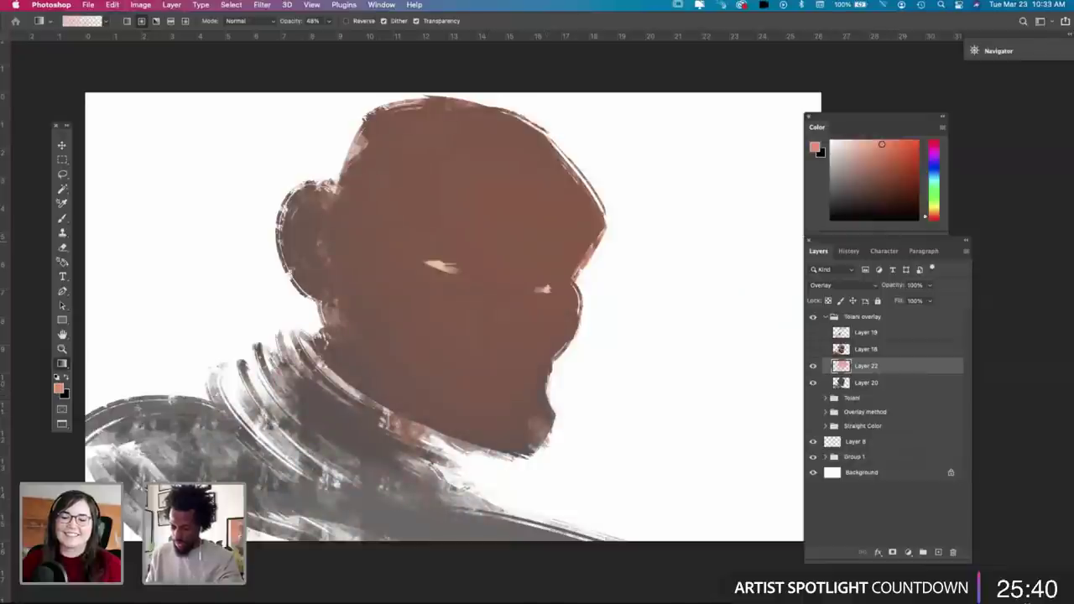
Step: Vary the skin tone with a darker brown gradient around the ear and light tan gradients along the front of the face
left_click_drag(938, 220, 936, 214)
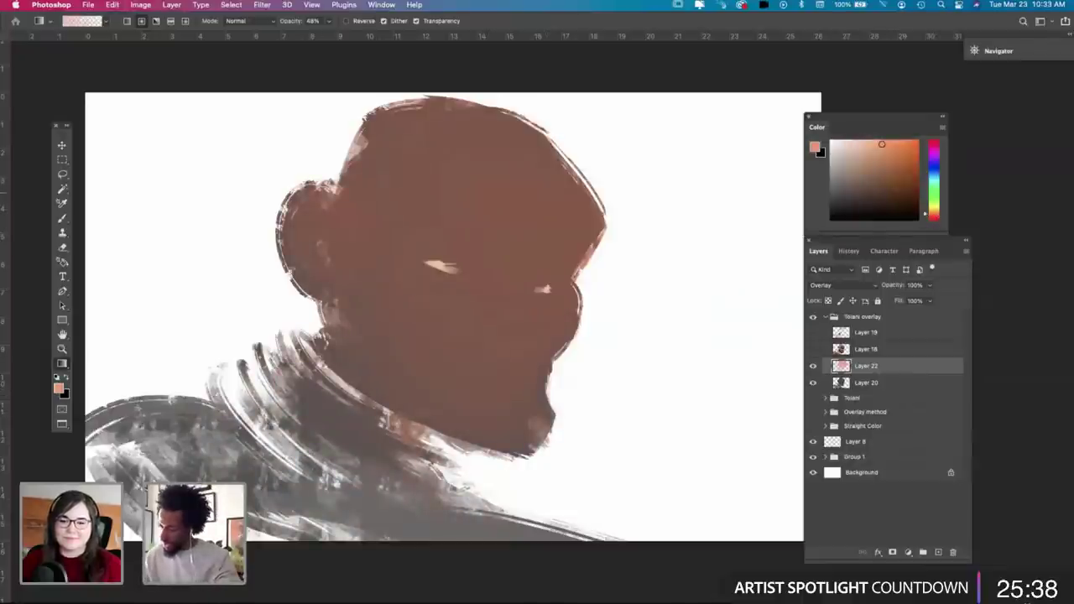
left_click(894, 179)
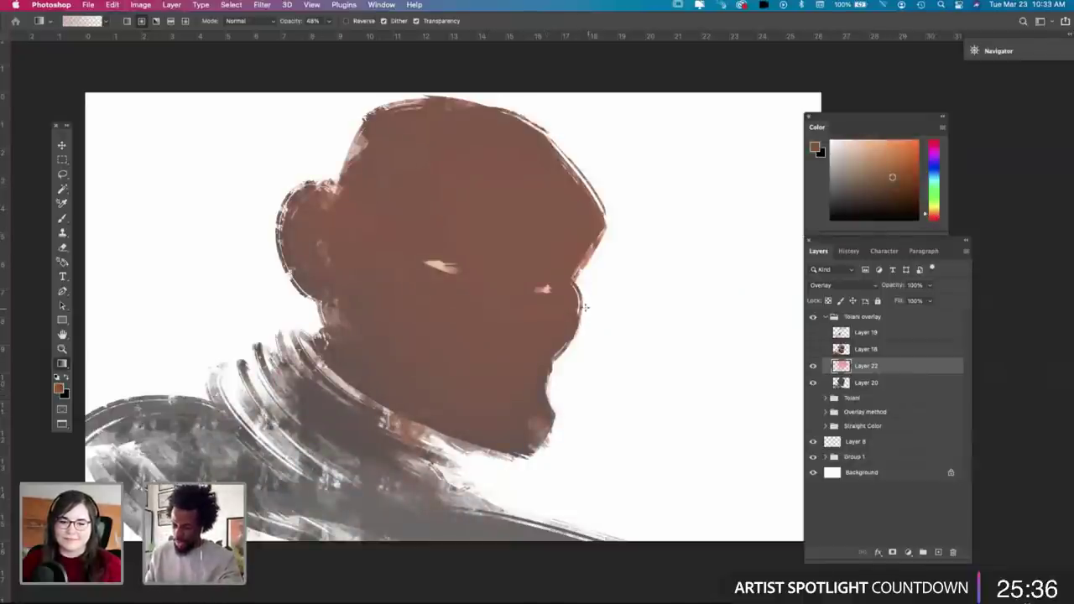
left_click_drag(585, 308, 586, 309)
key("super+z")
left_click_drag(330, 198, 306, 346)
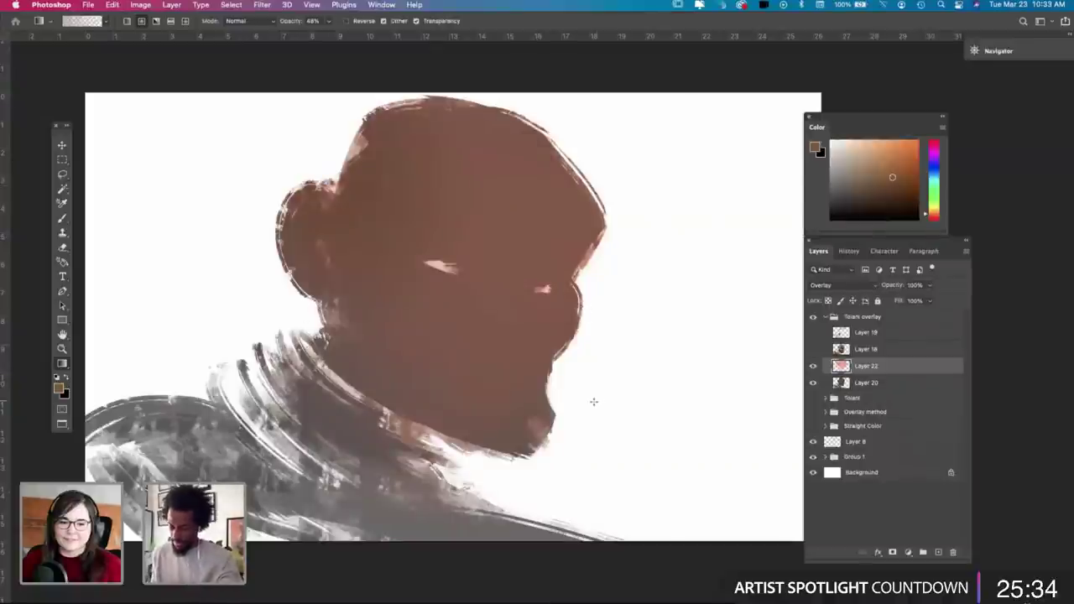
left_click(870, 146)
left_click_drag(579, 219, 587, 340)
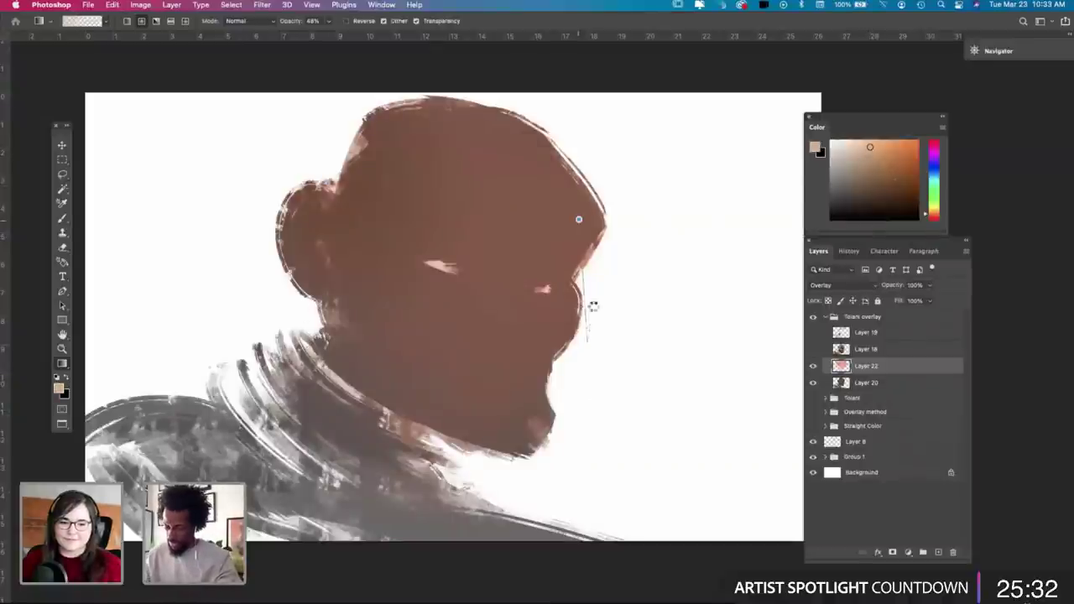
left_click_drag(586, 297, 551, 436)
Step: Colour the neck and collar area with radial gradients in a bright yellow-green
left_click(938, 204)
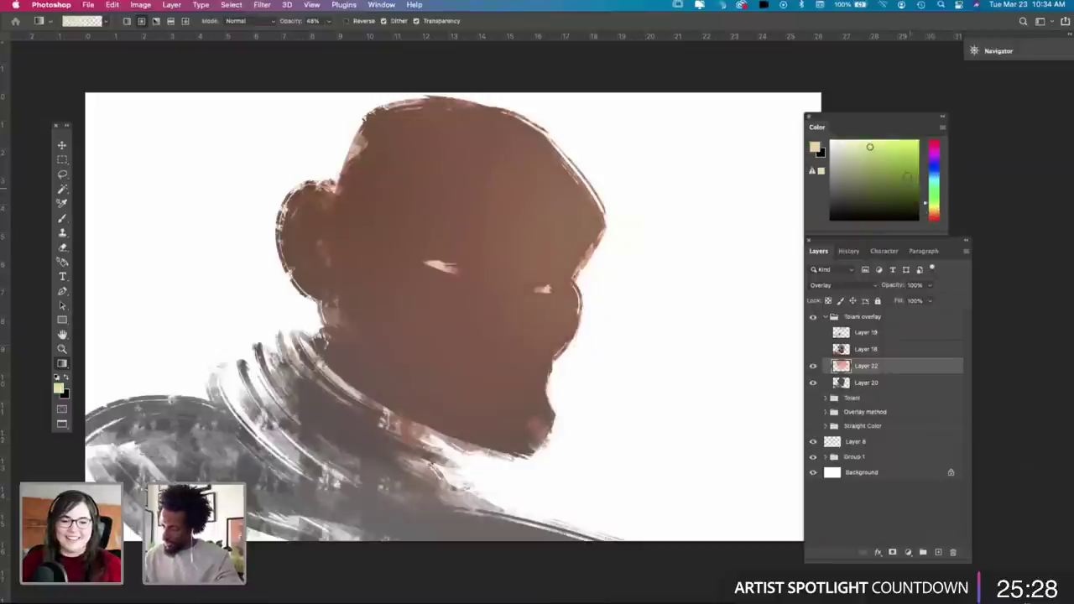
left_click(902, 144)
left_click_drag(312, 417, 315, 419)
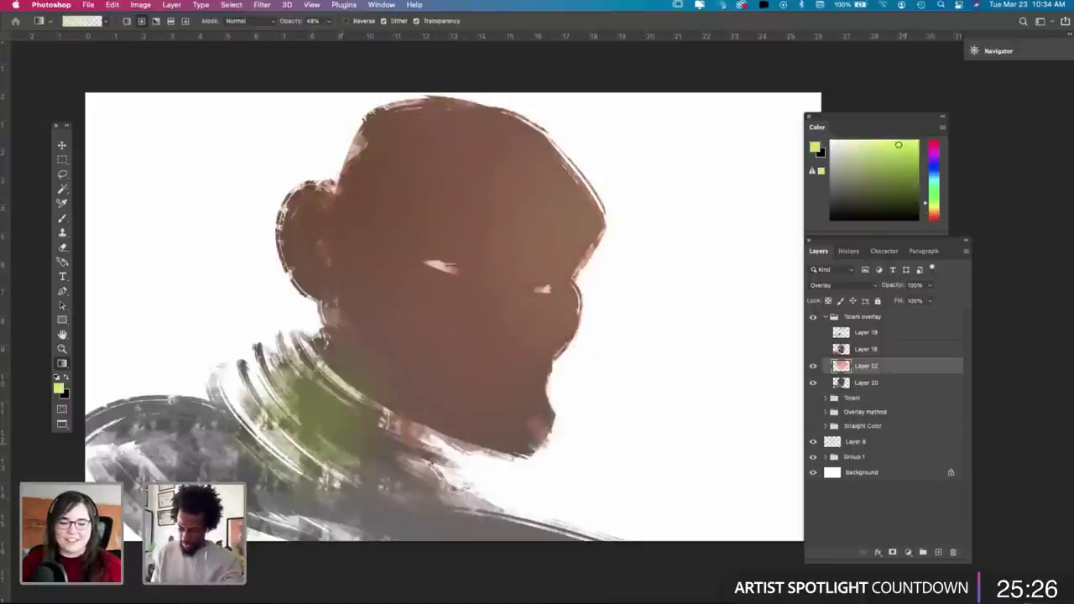
left_click_drag(381, 458, 384, 459)
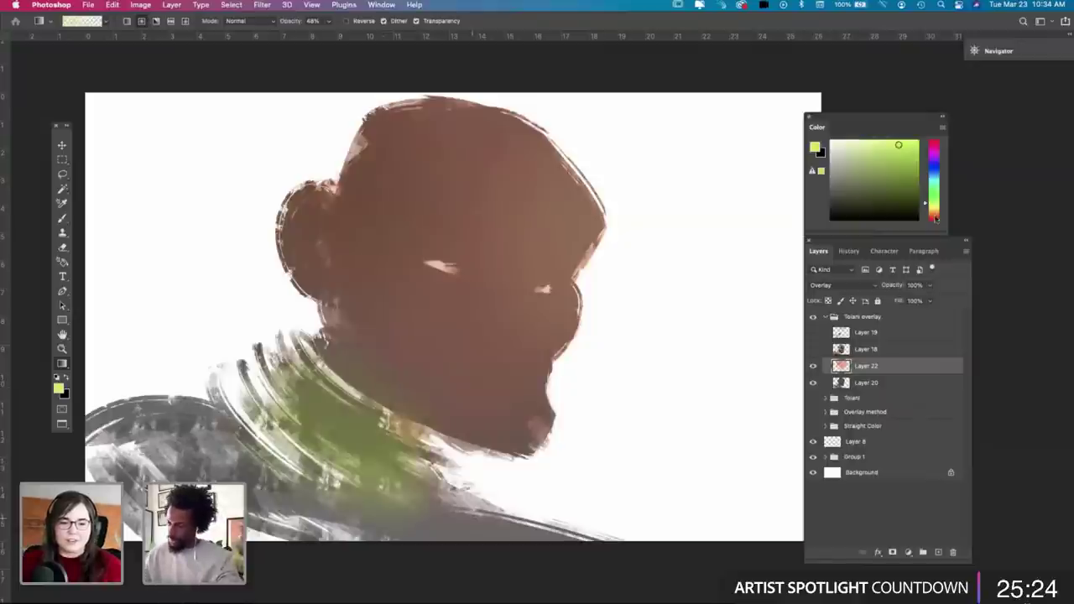
Step: Tint the back shoulder of the garment with a deep red radial gradient
left_click(934, 218)
scroll(201, 470, "down", 1)
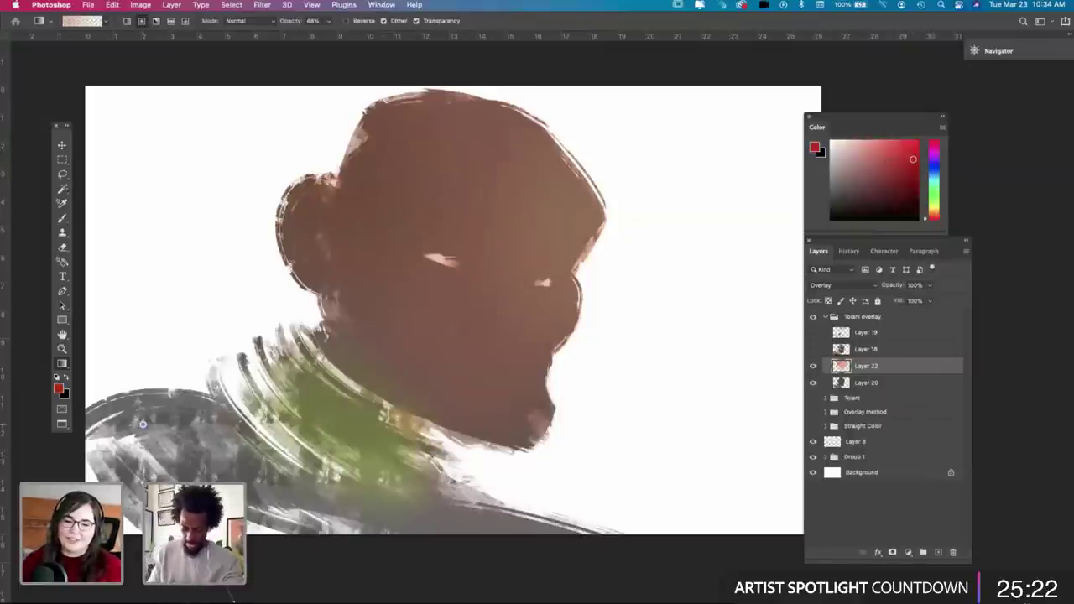
left_click_drag(125, 445, 130, 452)
scroll(200, 544, "left", 5)
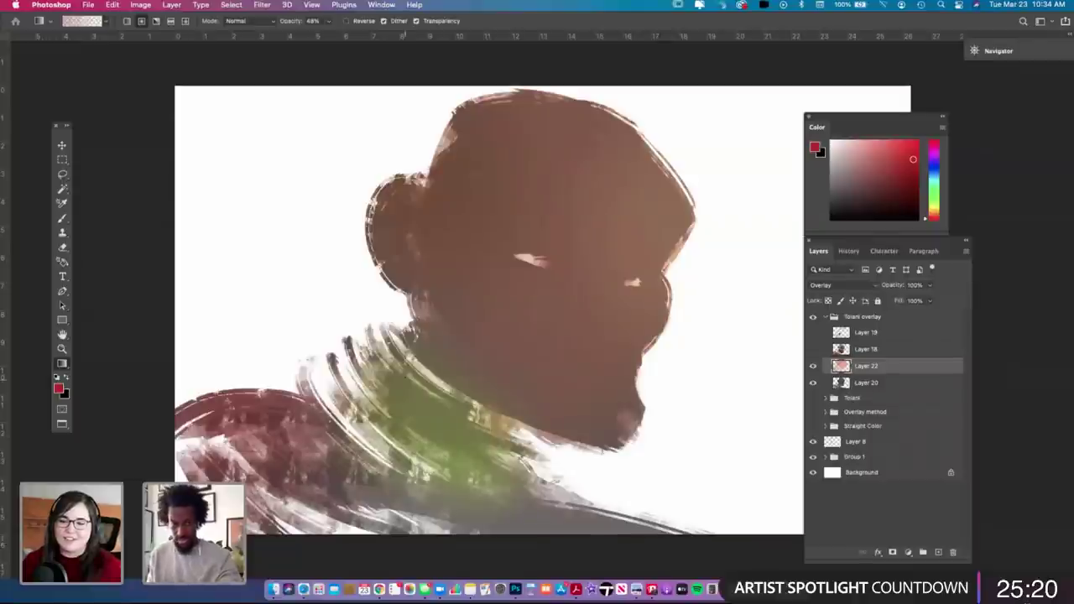
left_click_drag(489, 378, 1072, 358)
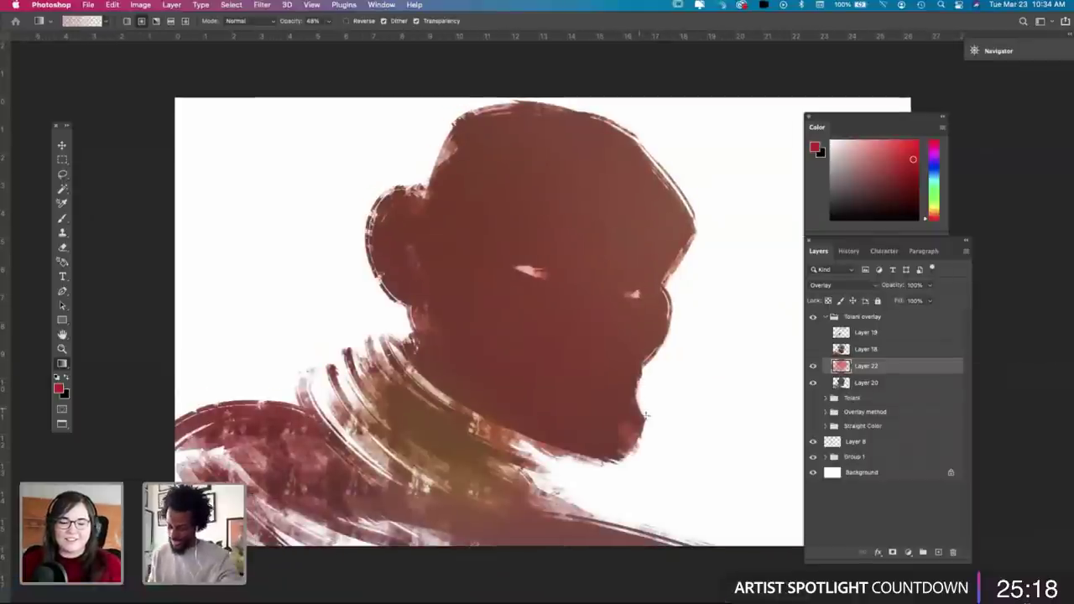
key("space")
left_click_drag(654, 424, 621, 420)
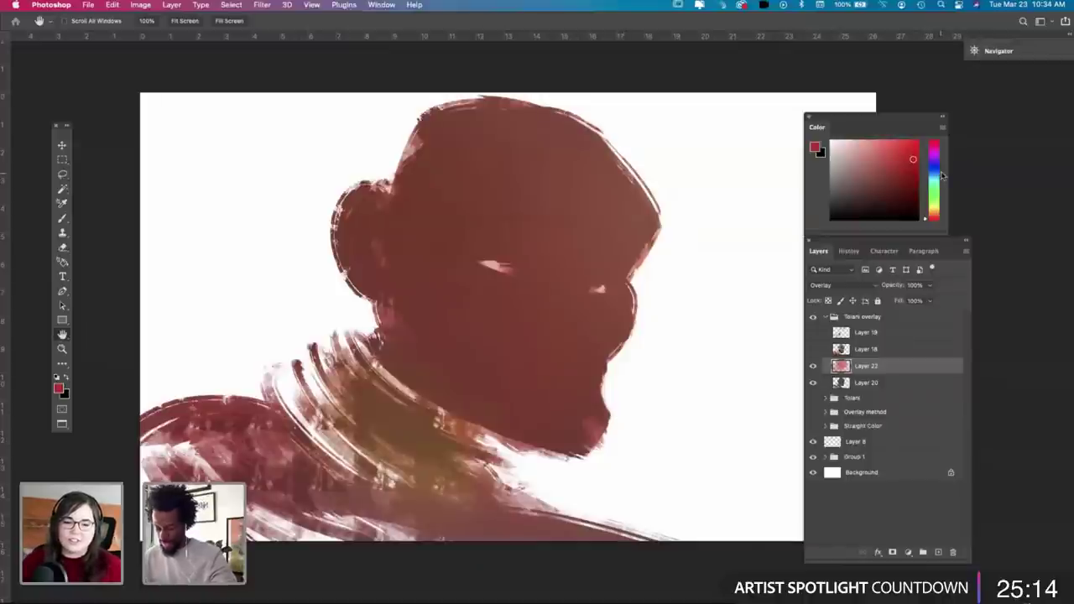
key("super+z")
Step: Warm the front of the face with a light orange gradient and compare it against the grouped colour version
left_click(935, 214)
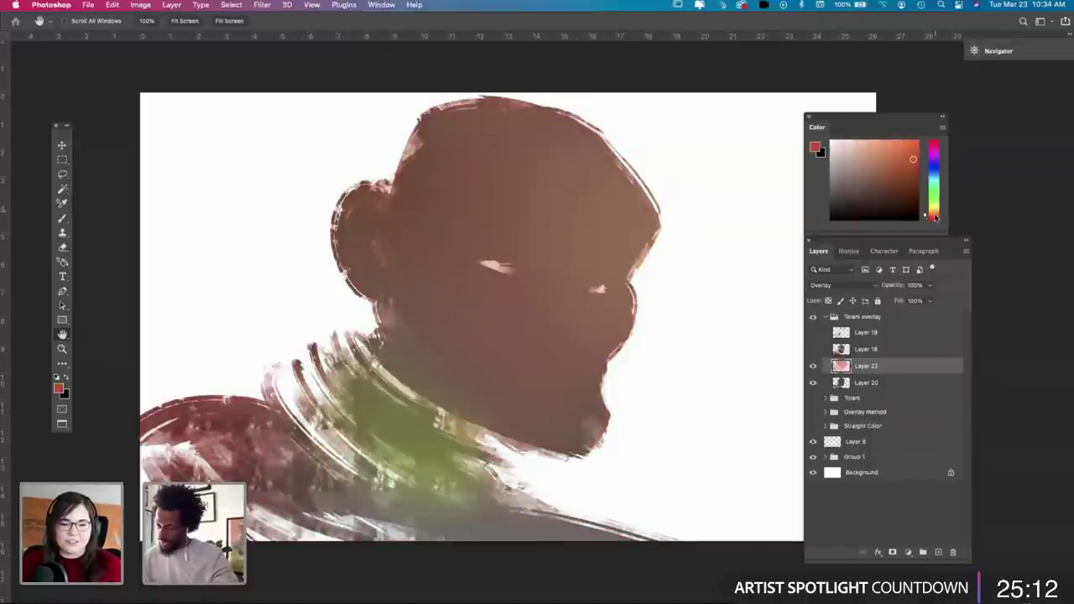
left_click(884, 145)
key("b")
key("g")
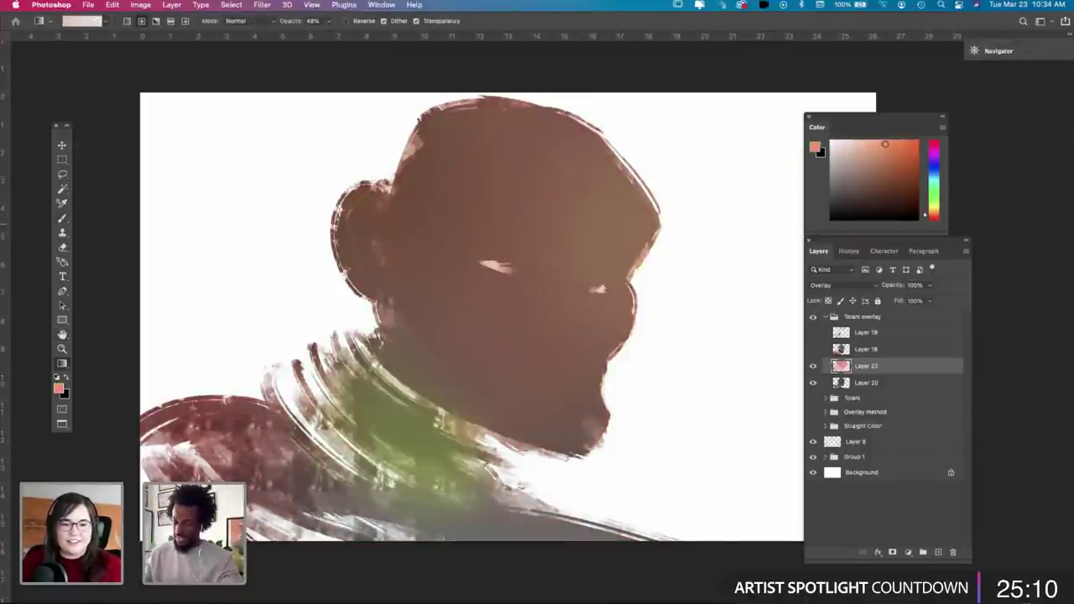
left_click_drag(649, 170, 656, 366)
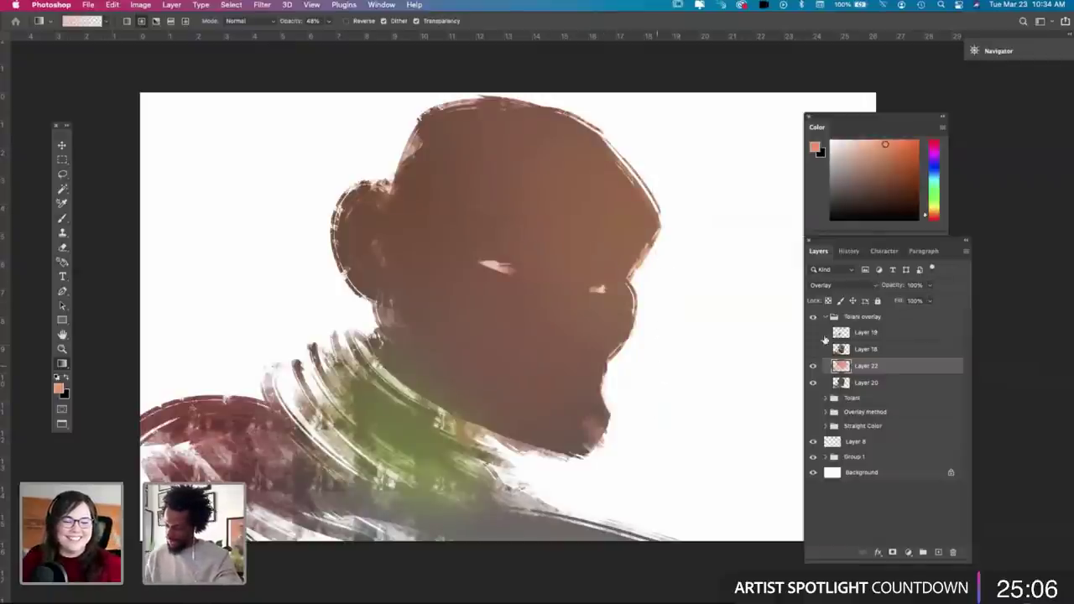
left_click(813, 399)
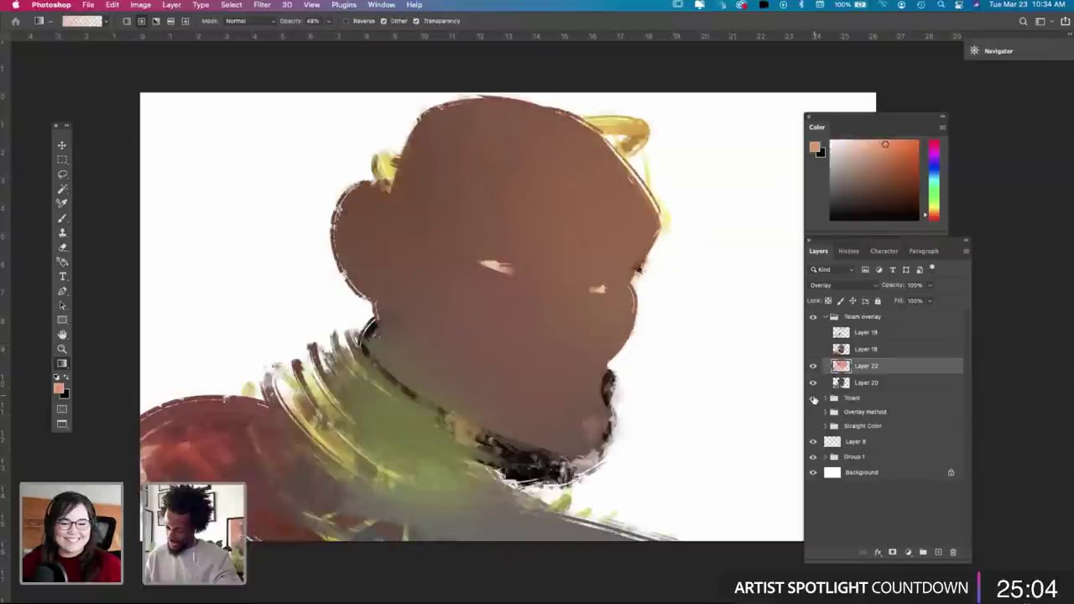
left_click(813, 398)
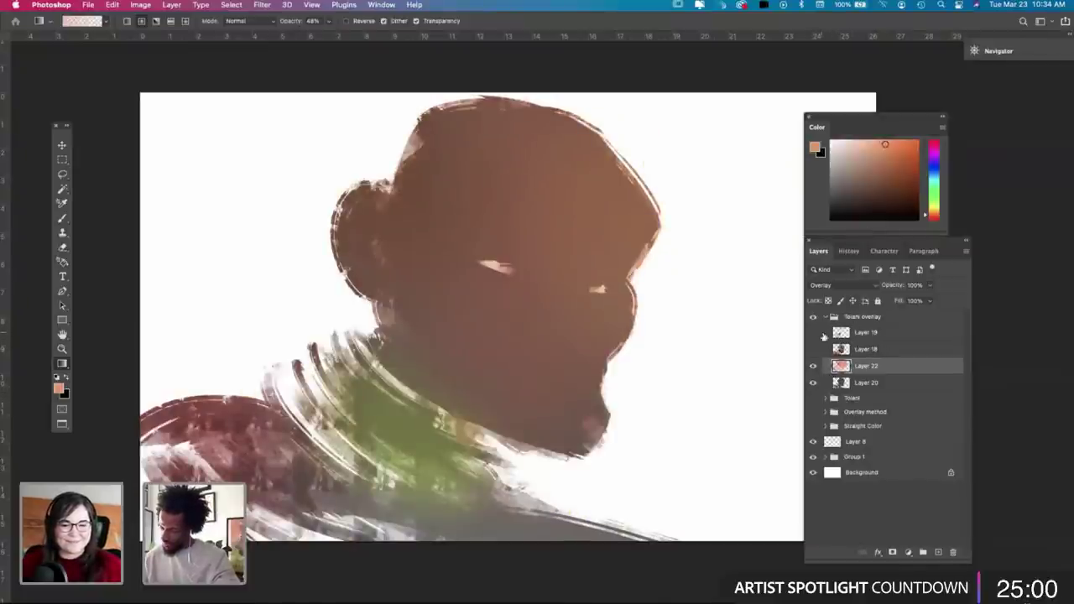
Step: Select Layer 19 in the overlay group and choose a light green foreground colour
left_click(862, 348)
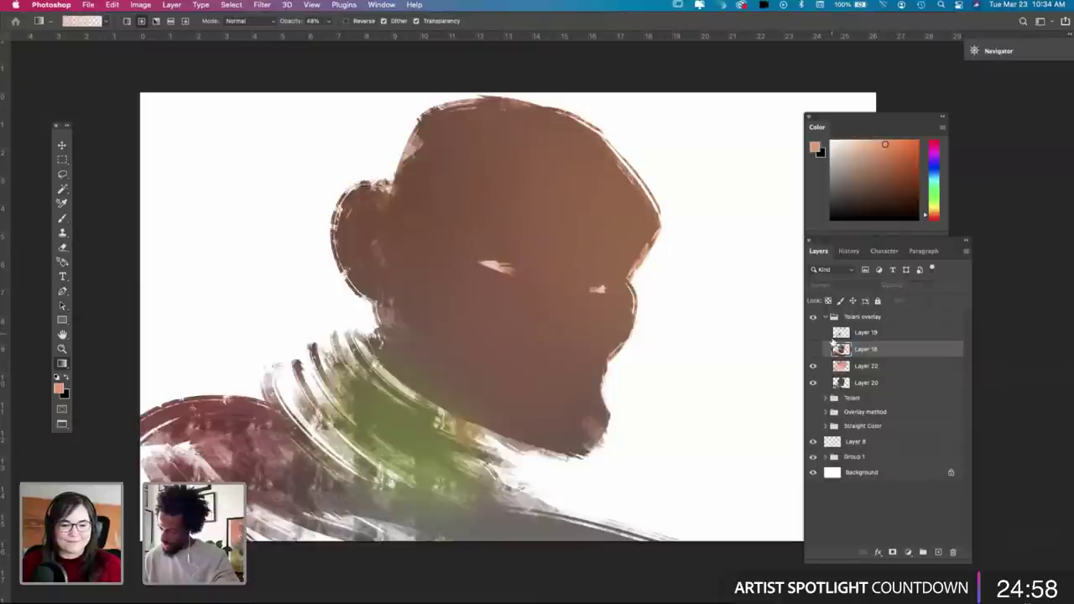
left_click(871, 336)
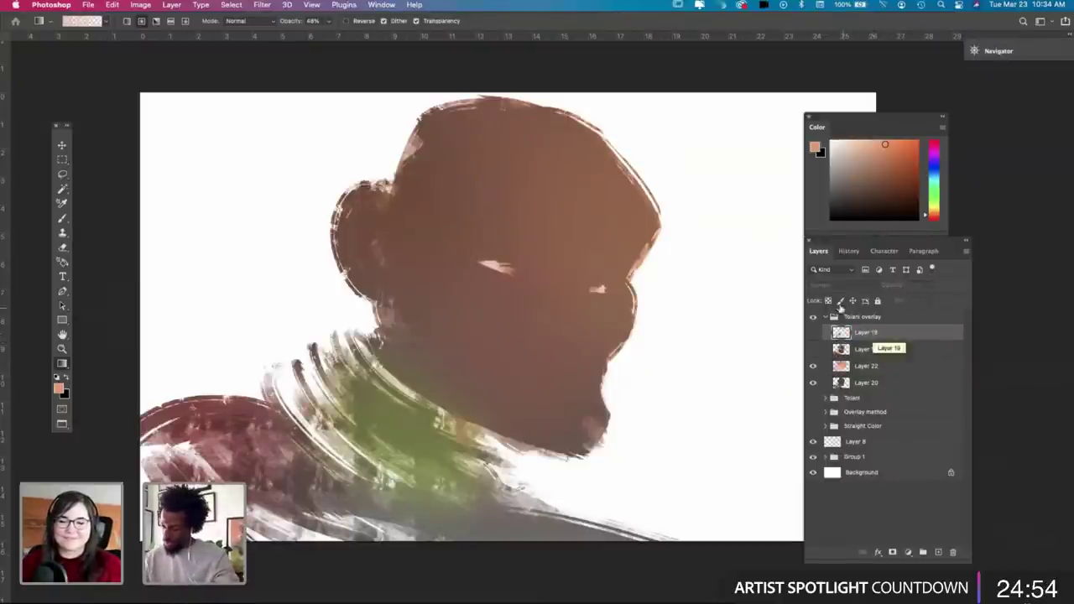
left_click(927, 199)
left_click(871, 155)
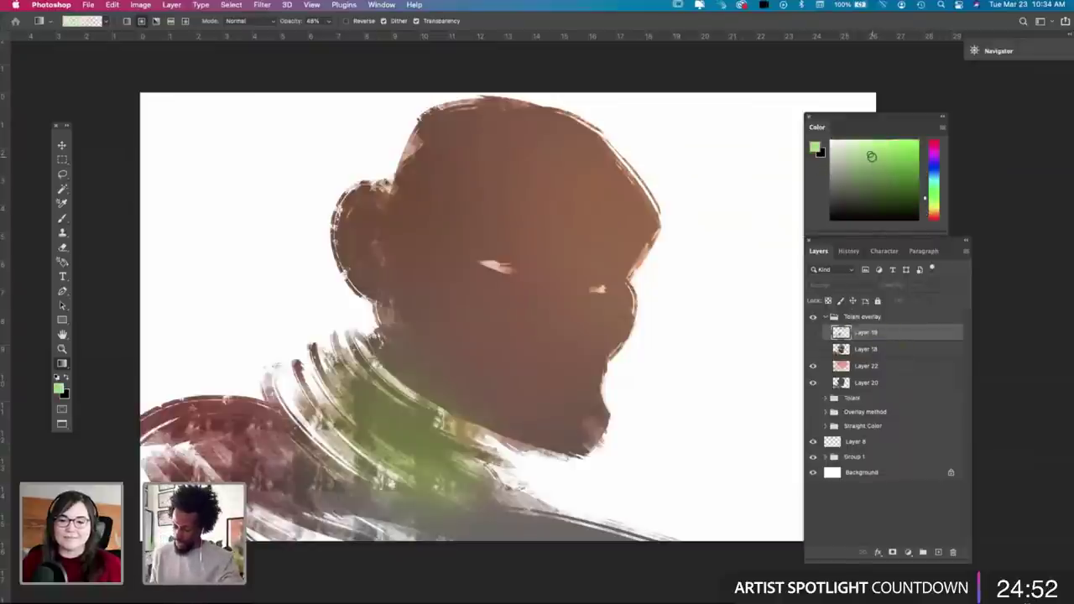
Step: Pick a soft salmon-red foreground colour and apply it as a gradient over the lower shoulder on Layer 22
left_click(934, 217)
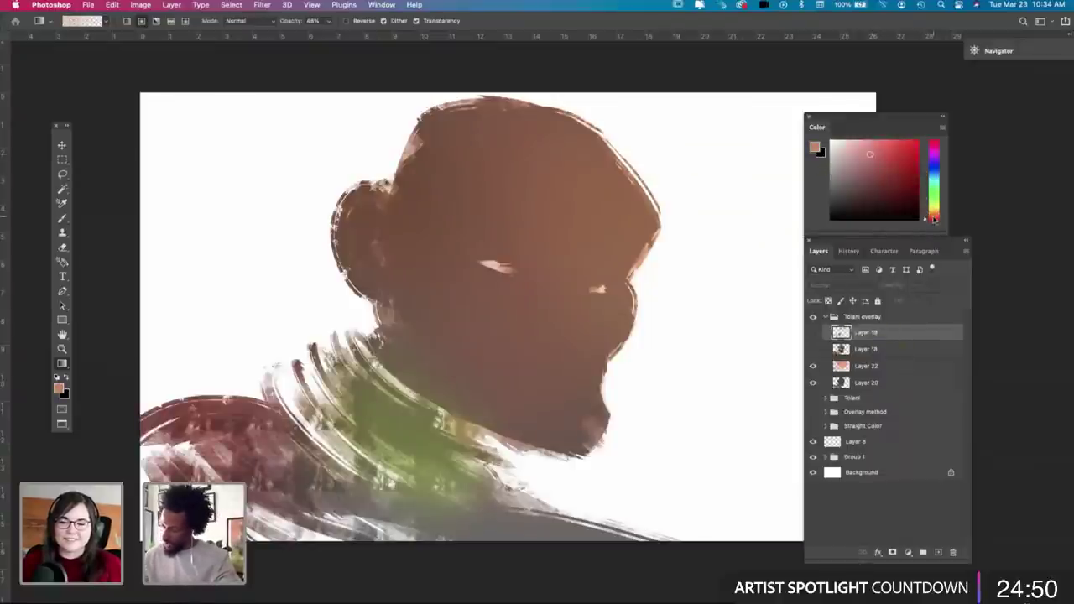
left_click(934, 217)
left_click(884, 160)
left_click(934, 218)
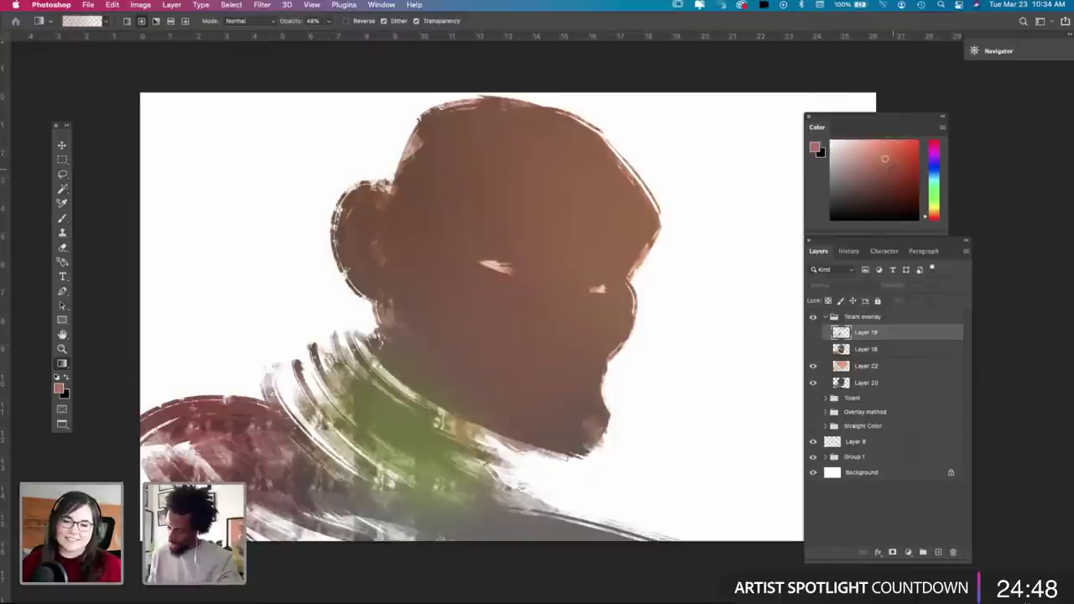
left_click(873, 367)
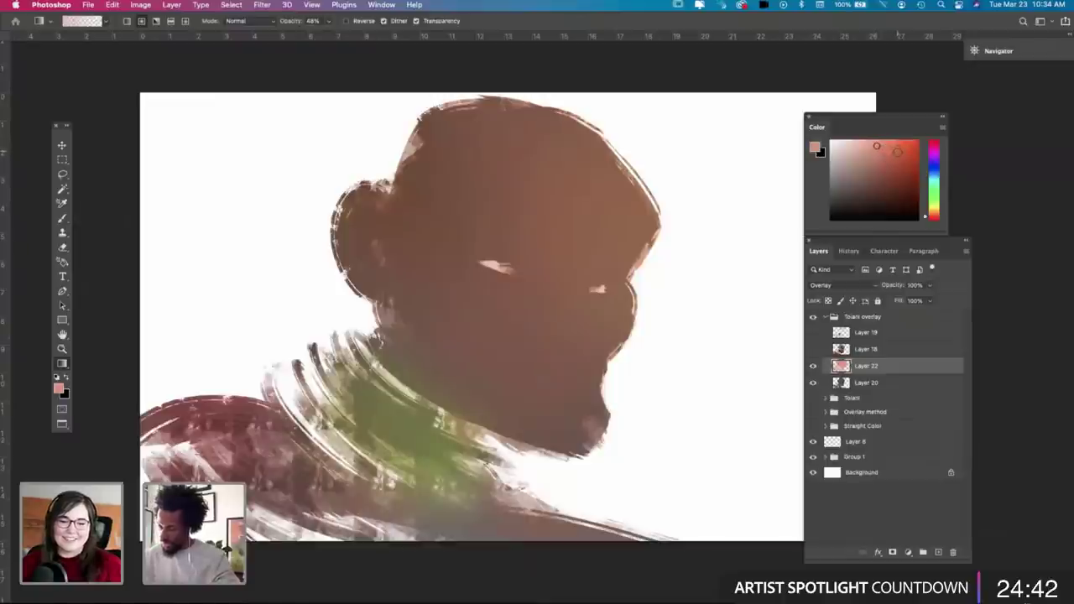
Step: Switch to the Brush tool, choose a textured preset brush and set its size to 332 px
key("b")
right_click(654, 313)
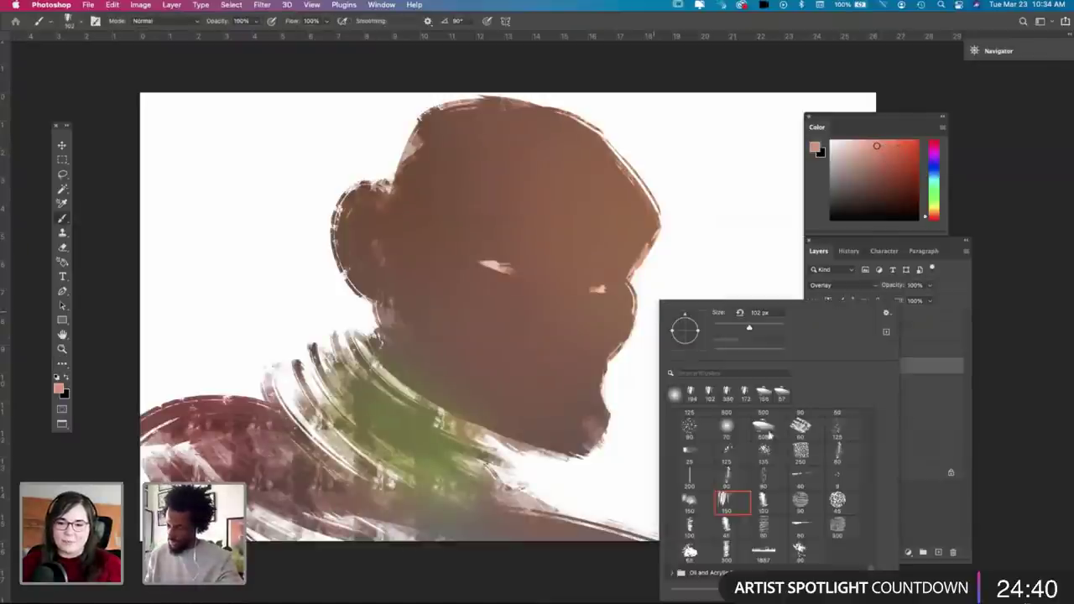
left_click(763, 527)
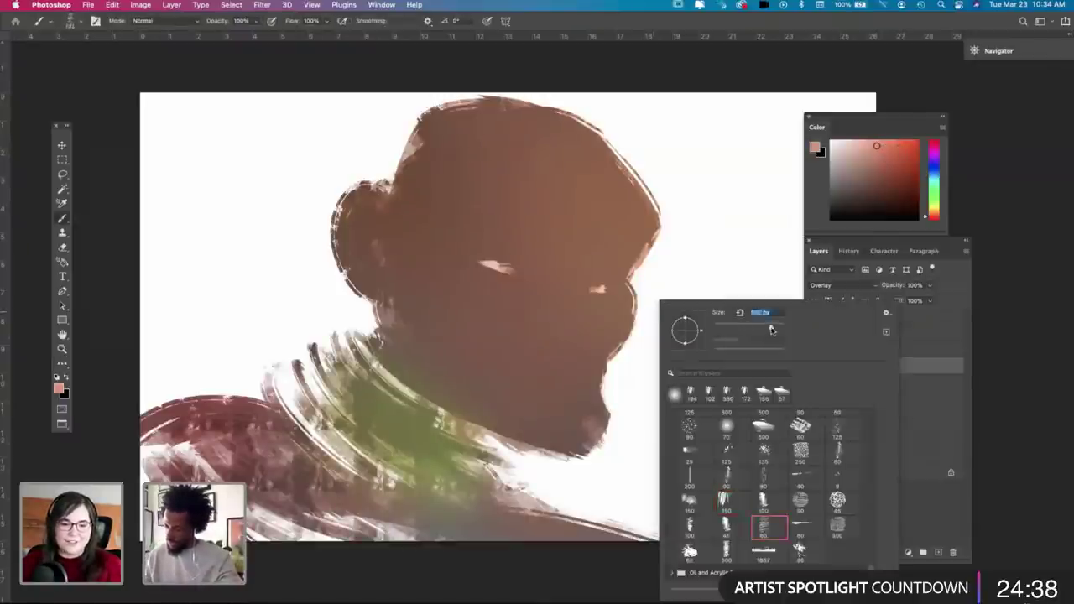
left_click(845, 271)
Step: Add a new layer above Layer 22 and set its blend mode to Screen
left_click(852, 288)
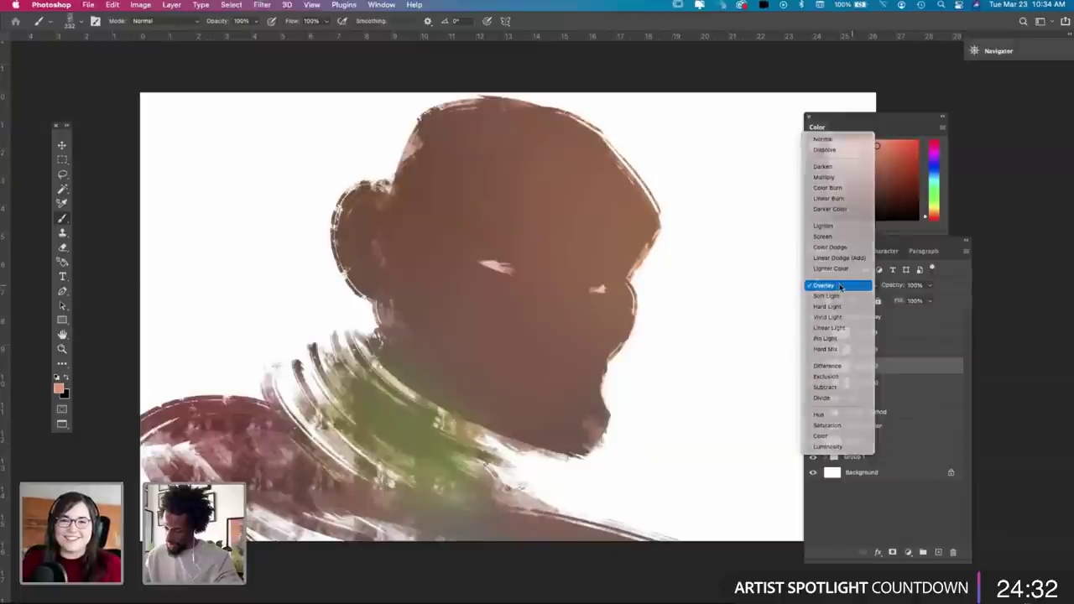
left_click(810, 286)
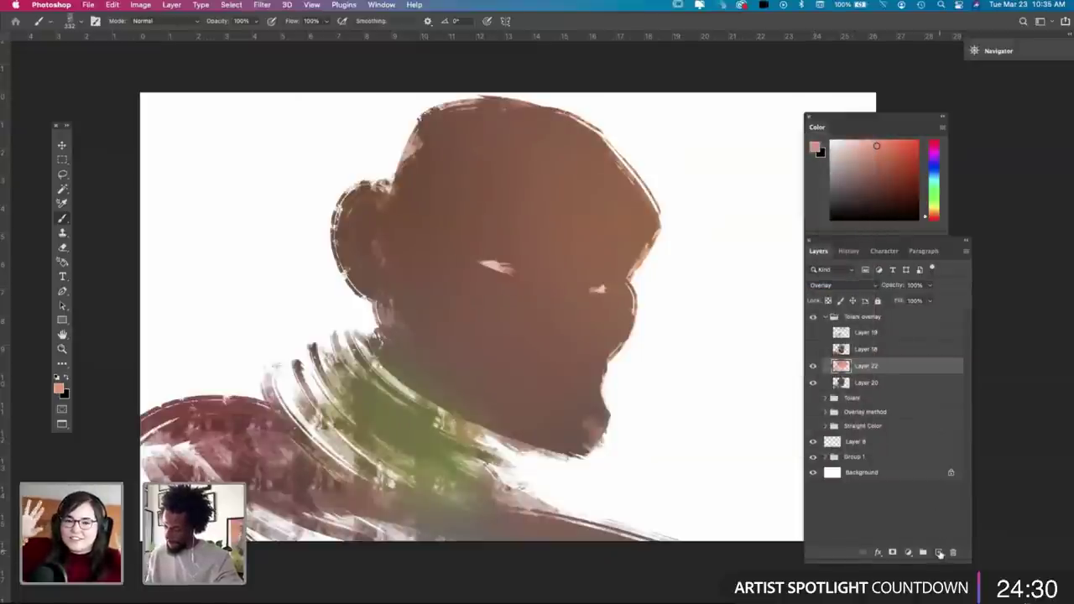
left_click(939, 554)
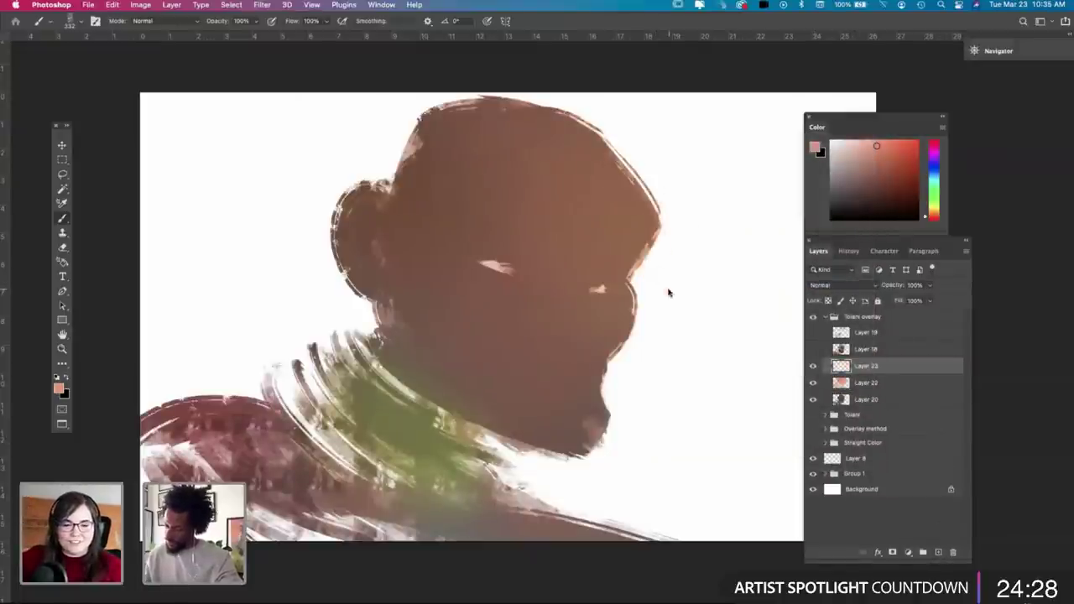
left_click(868, 288)
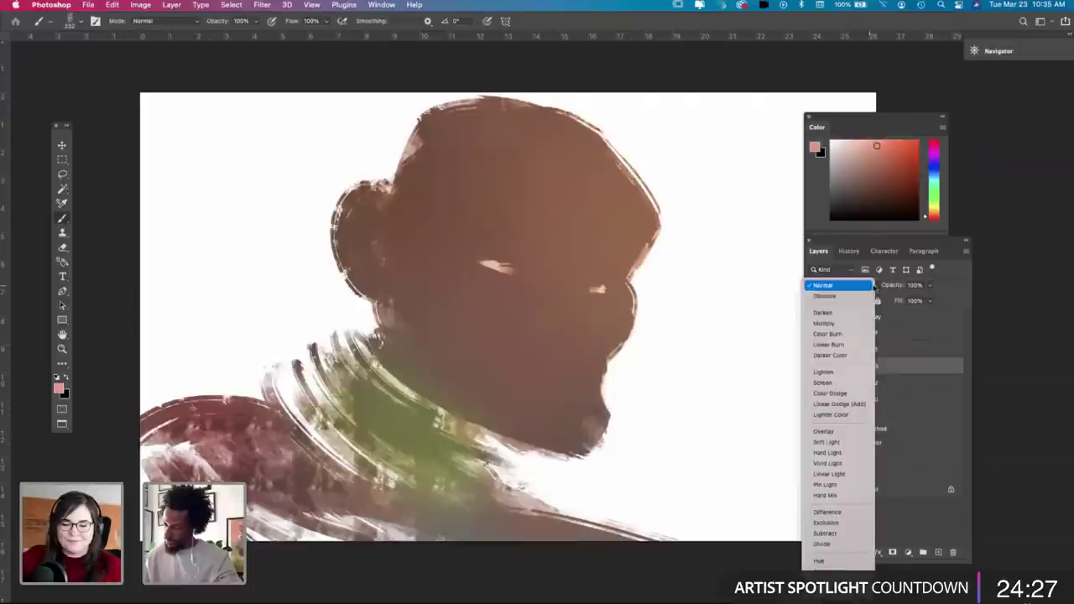
left_click(834, 384)
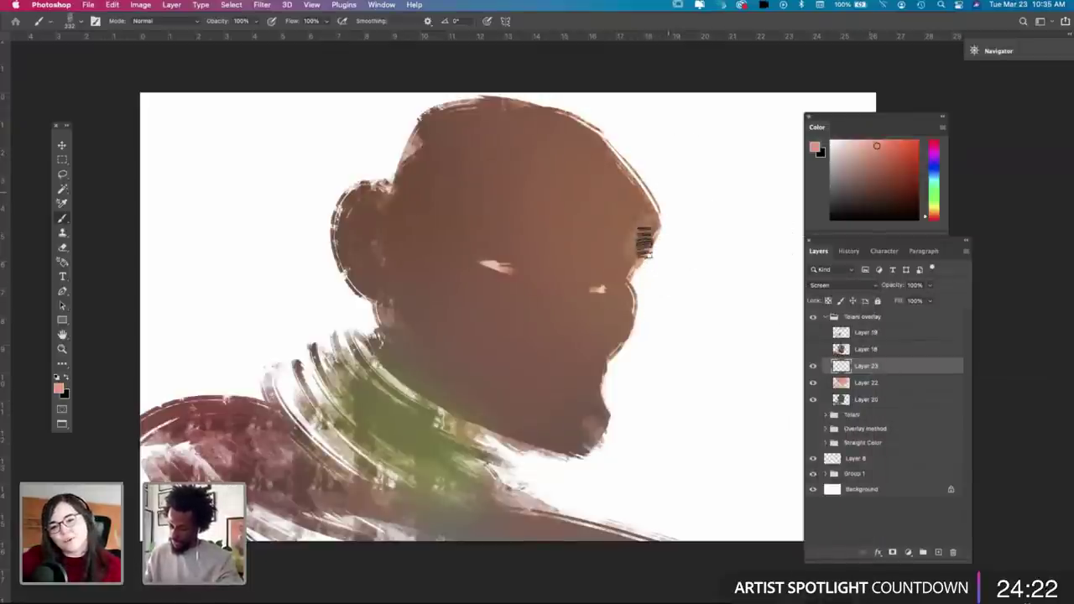
Step: Paint salmon highlights along the front edge of the forehead, the ear and the nose on Layer 23
mouse_move(644, 244)
left_mouse_down()
mouse_move(635, 272)
mouse_move(649, 226)
mouse_move(636, 156)
left_mouse_up()
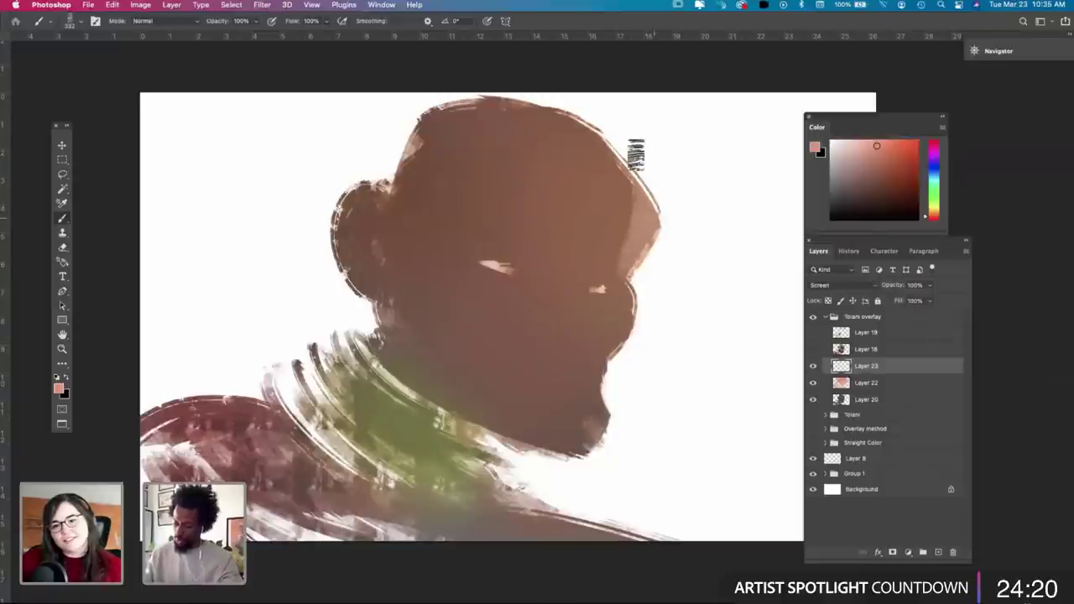
key("super+z")
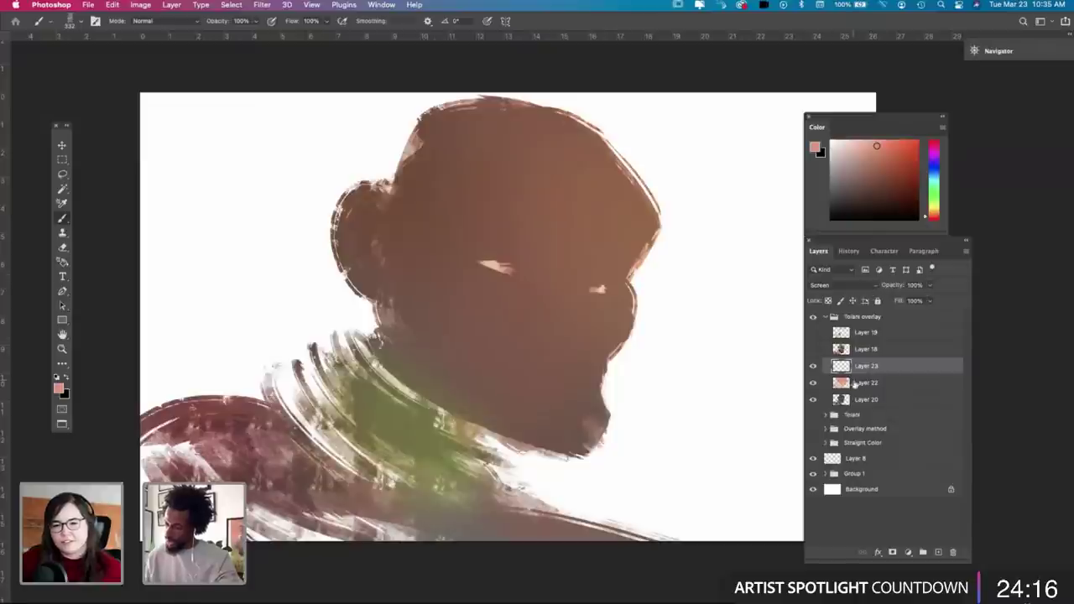
left_click(864, 384)
left_click(868, 372)
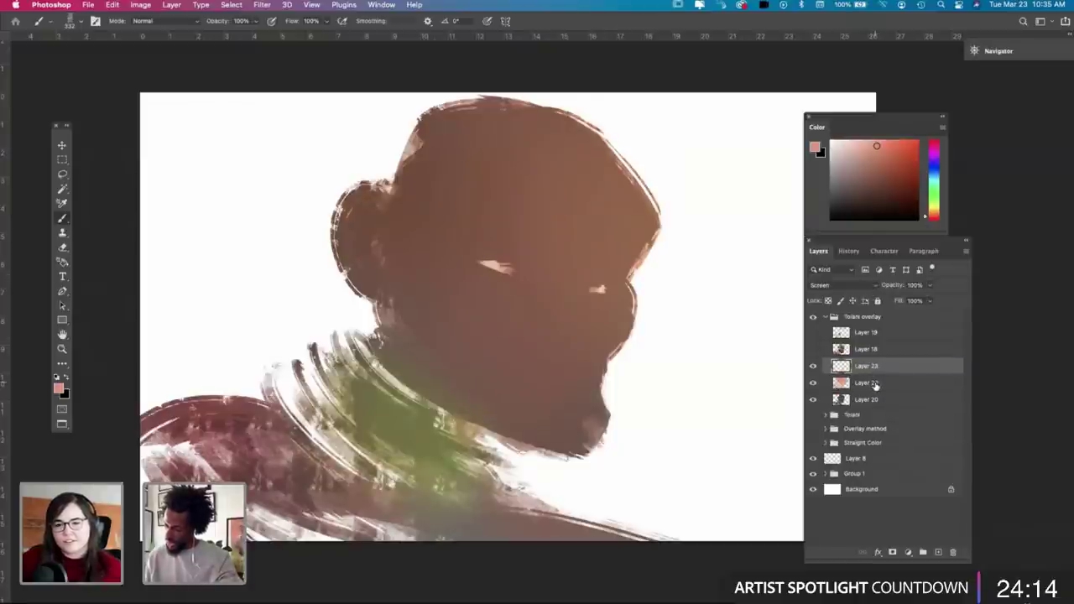
left_click(875, 385)
left_click(875, 368)
left_click(874, 287)
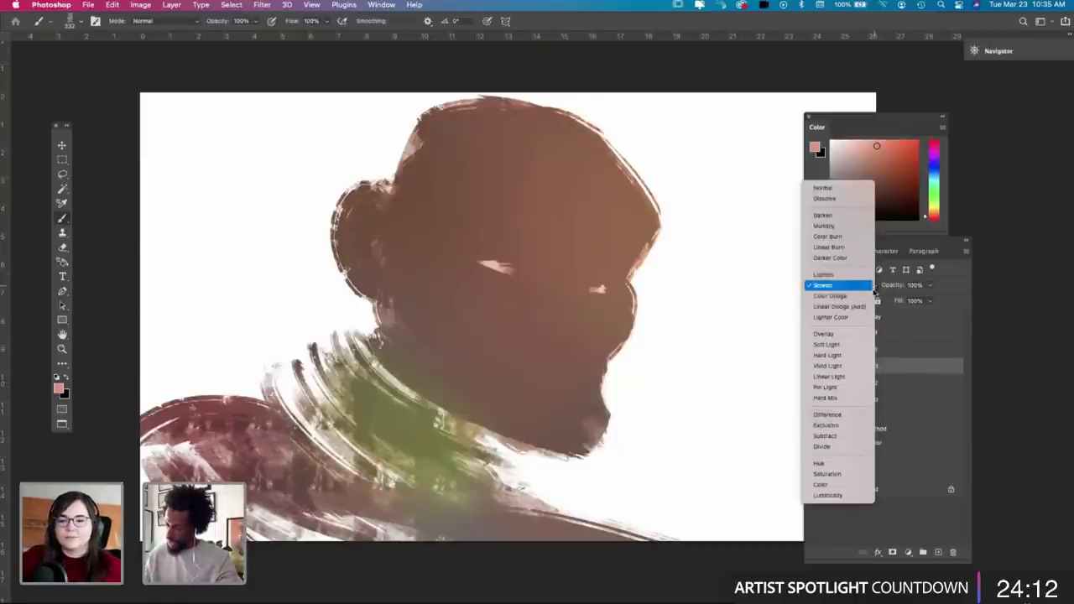
left_click(873, 286)
mouse_move(653, 219)
left_mouse_down()
mouse_move(636, 267)
mouse_move(647, 172)
mouse_move(643, 262)
mouse_move(618, 136)
mouse_move(632, 269)
mouse_move(635, 205)
mouse_move(655, 229)
mouse_move(621, 171)
left_mouse_up()
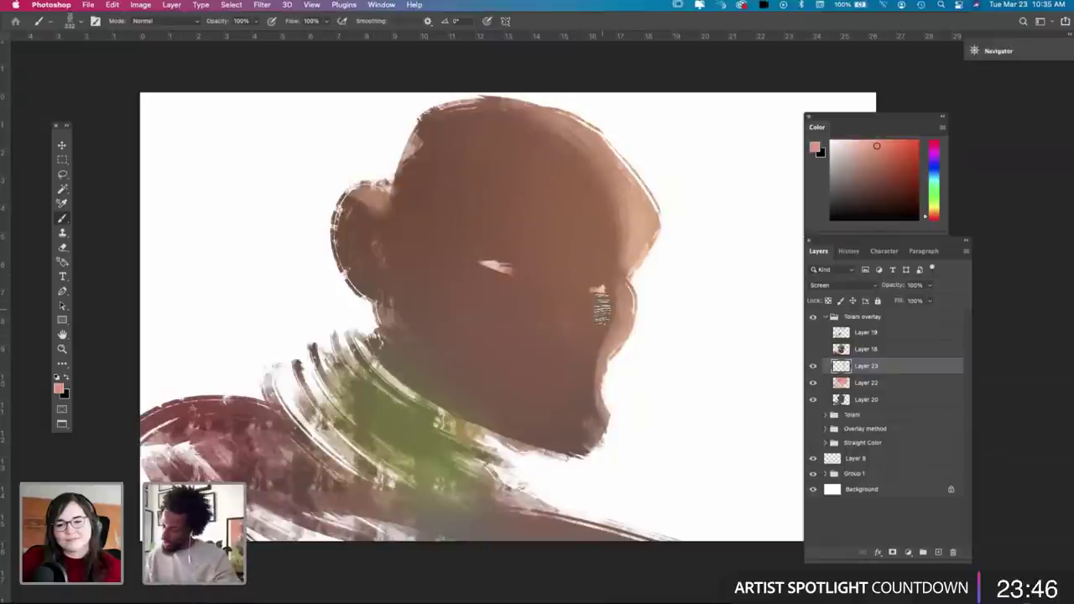
Step: Compare the overlay painting with the finished portrait by switching the visibility of their groups, and expand the overlay group again
left_click(825, 317)
left_click(813, 319)
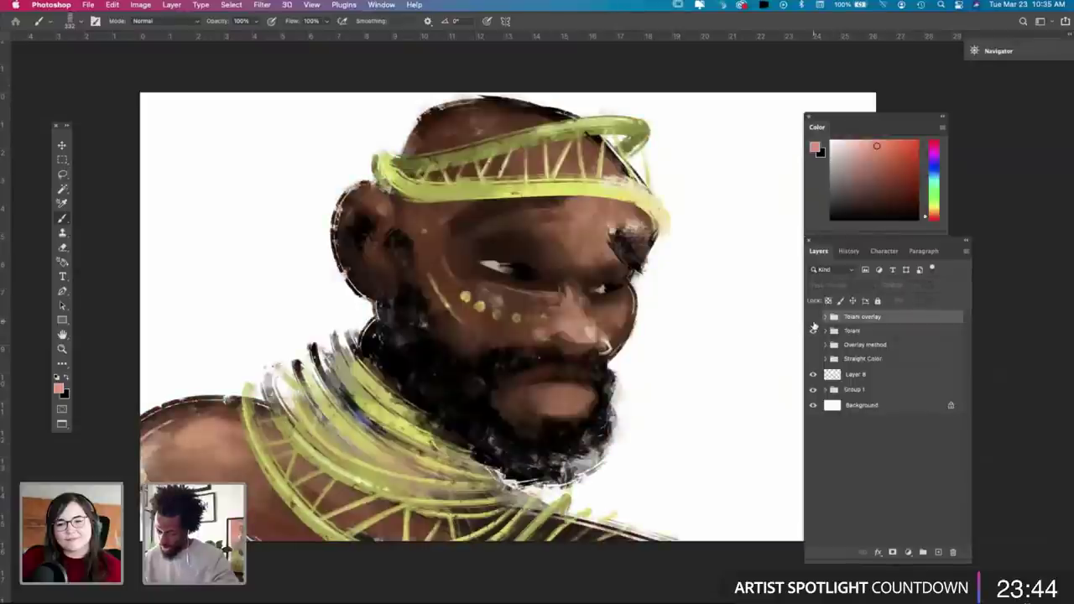
left_click_drag(813, 317, 813, 332)
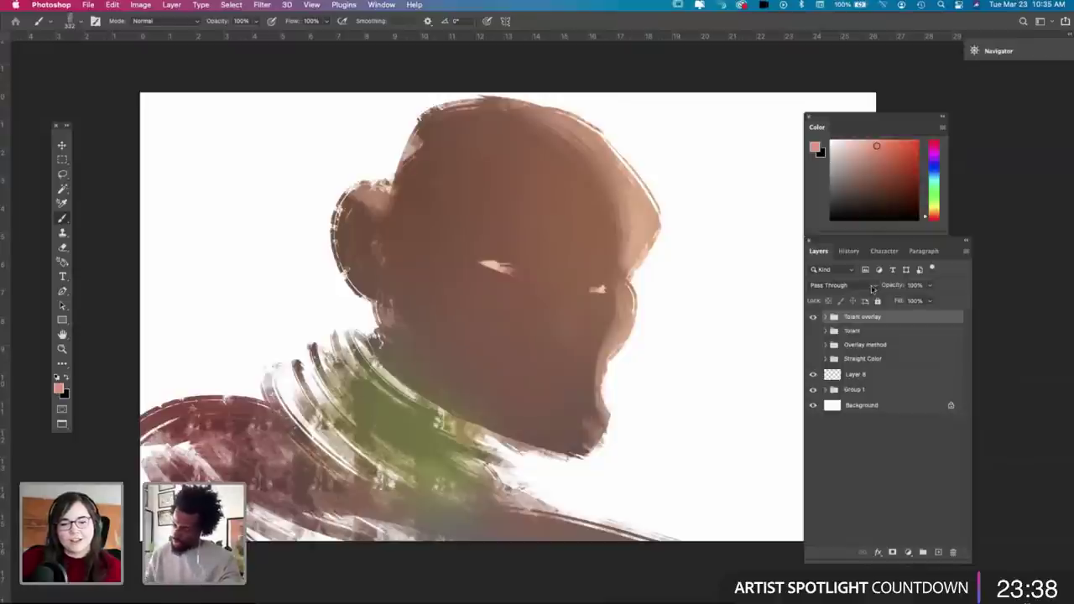
left_click(825, 317)
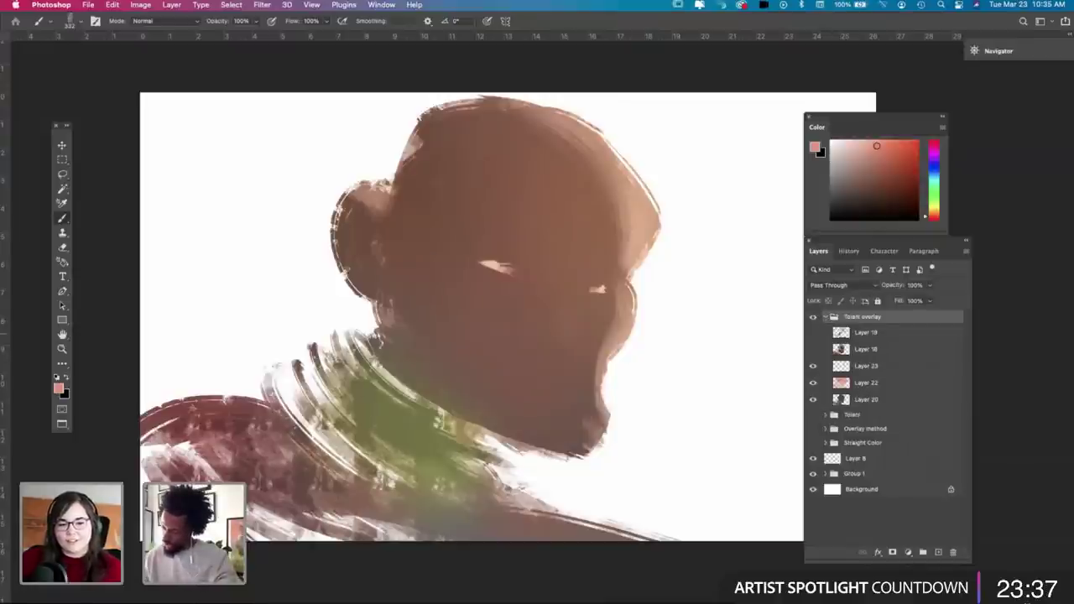
Step: Toggle the visibility of Layer 23 to compare the face with and without the painted highlights
left_click(869, 367)
left_click(813, 367)
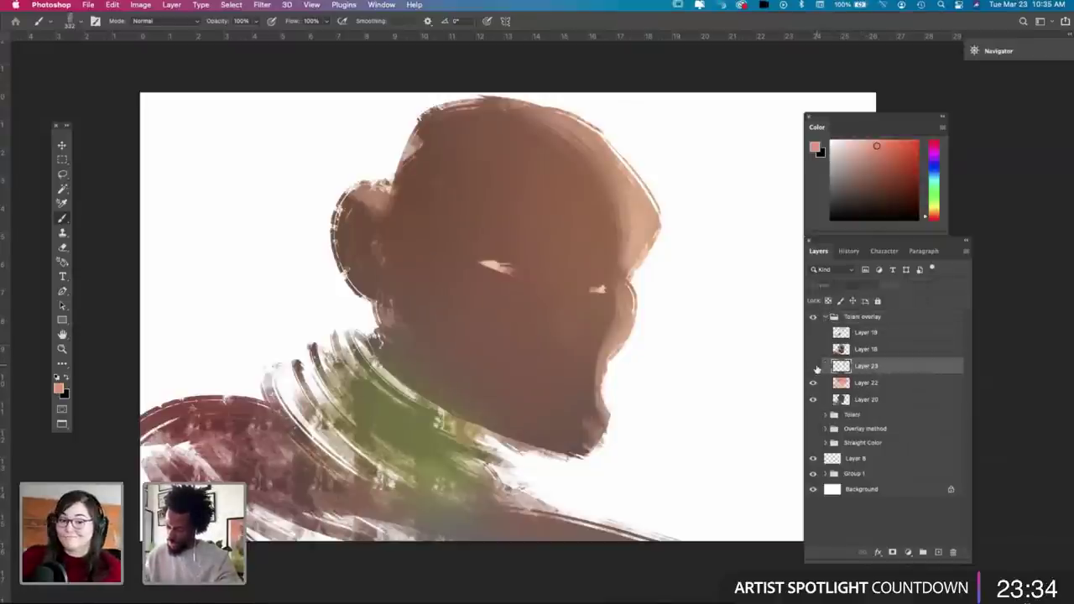
left_click(813, 367)
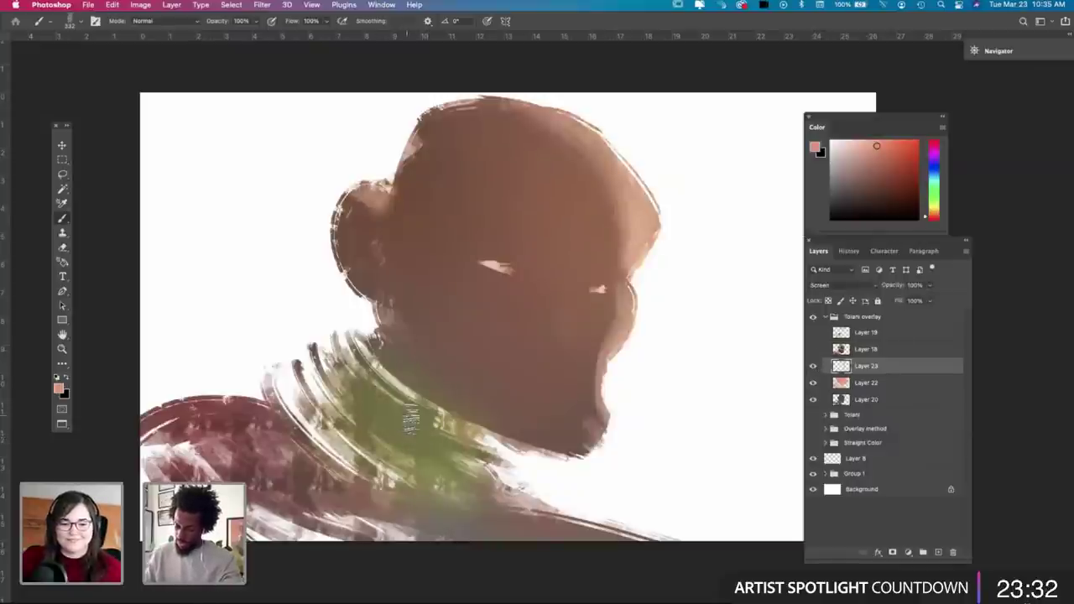
left_click(825, 367)
left_click(824, 367)
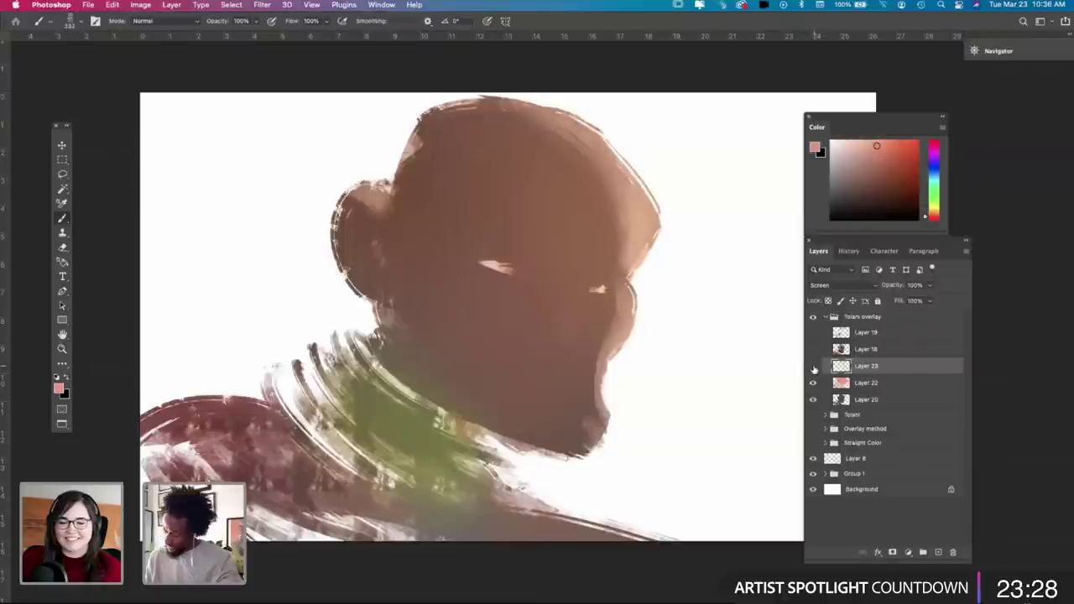
left_click(814, 368)
left_click(816, 367)
Step: Paint red accents on the forehead, cheek and mouth of Layer 23, and cover the mouth area with black
key("x")
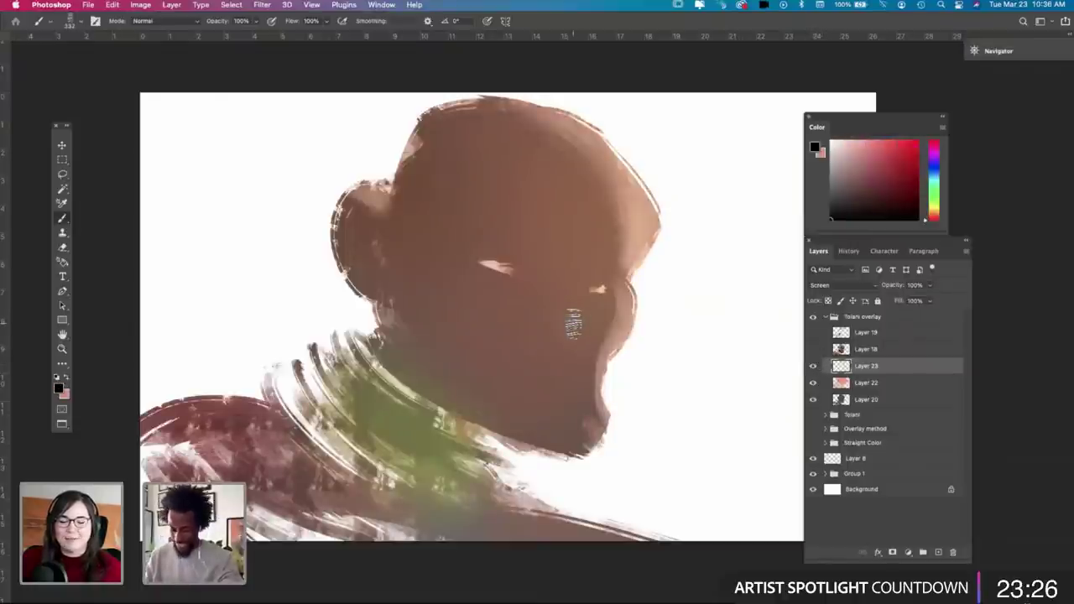
left_click(891, 173)
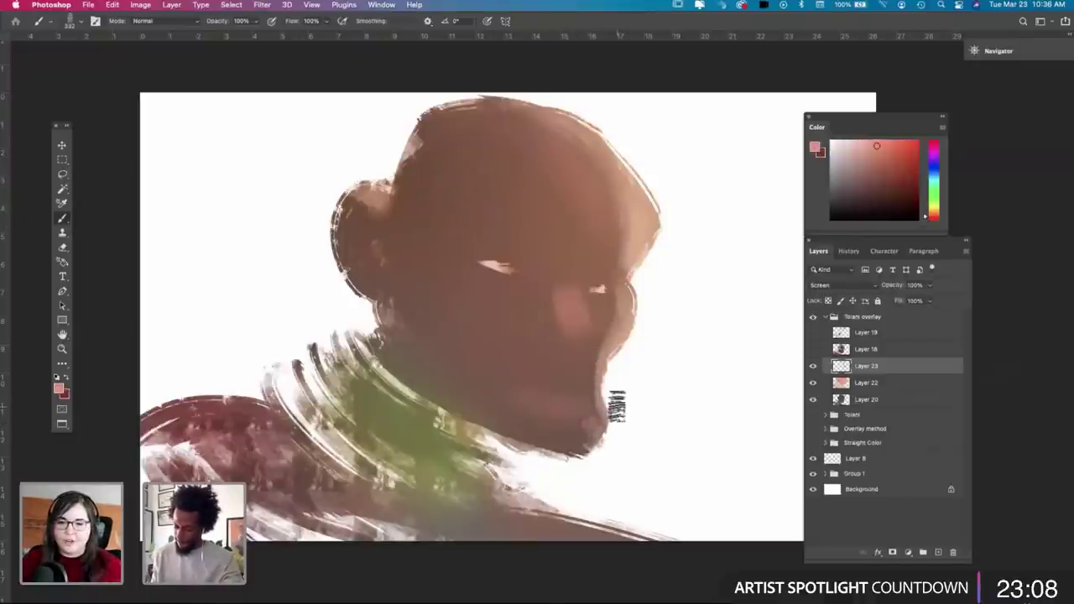
key("d")
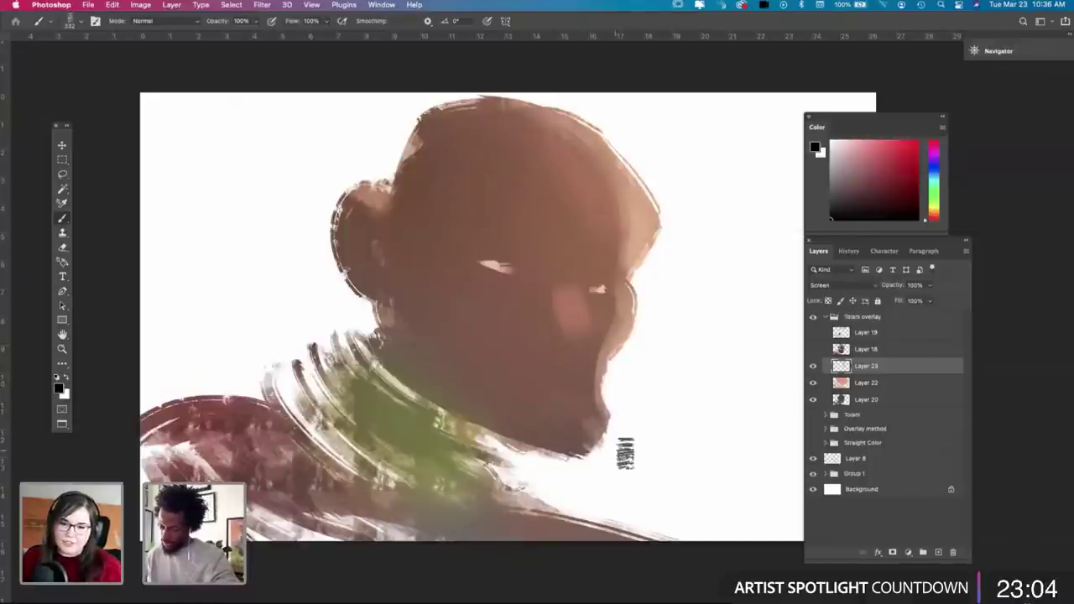
key("x")
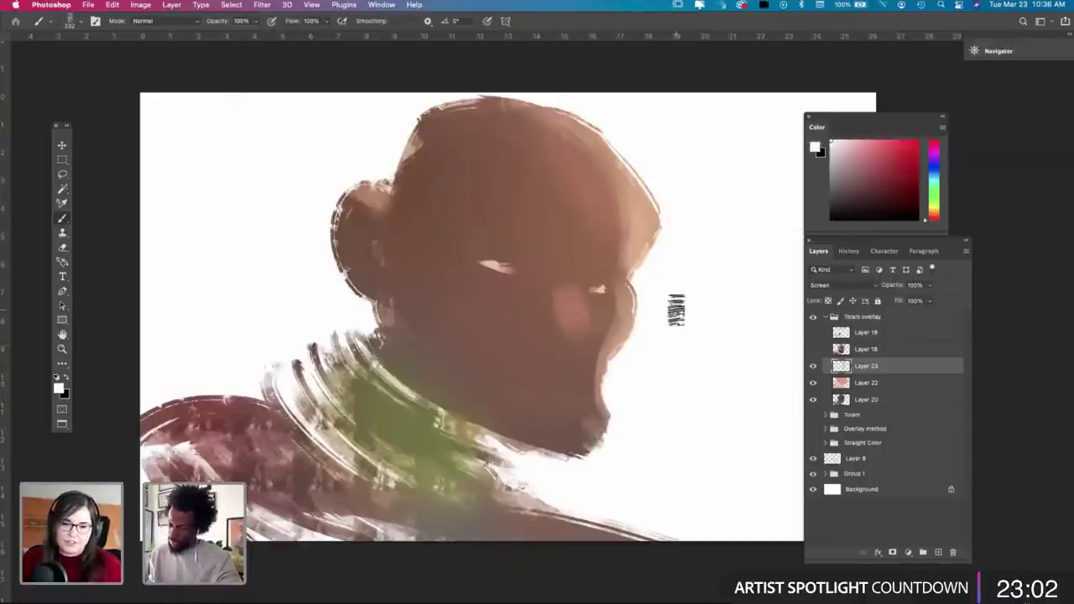
Step: Set Layer 23's blend mode to Lighten and activate the Eraser tool
left_click(862, 287)
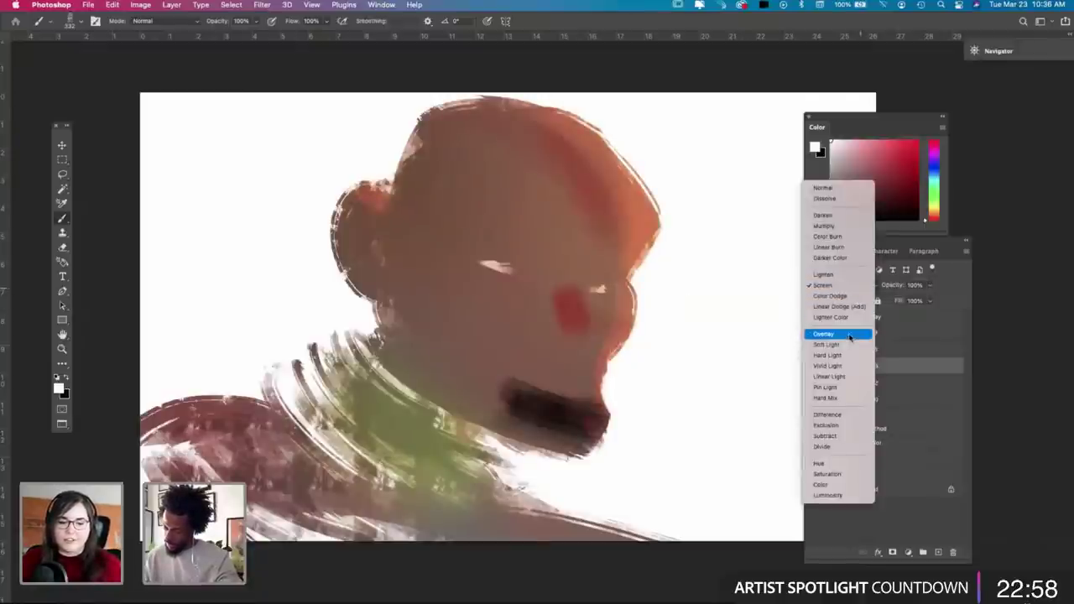
left_click(842, 277)
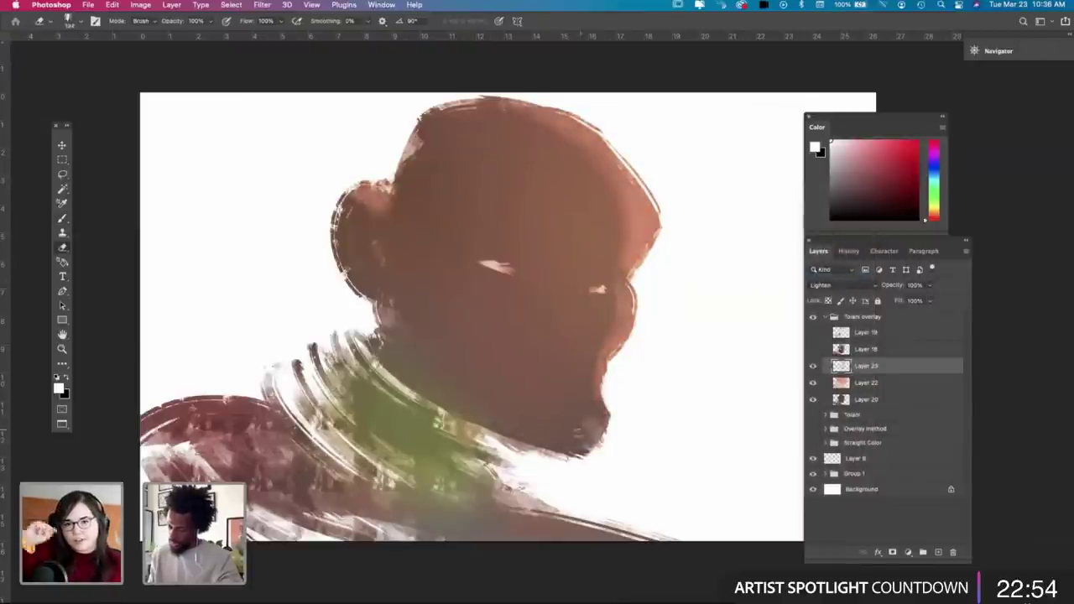
key("e")
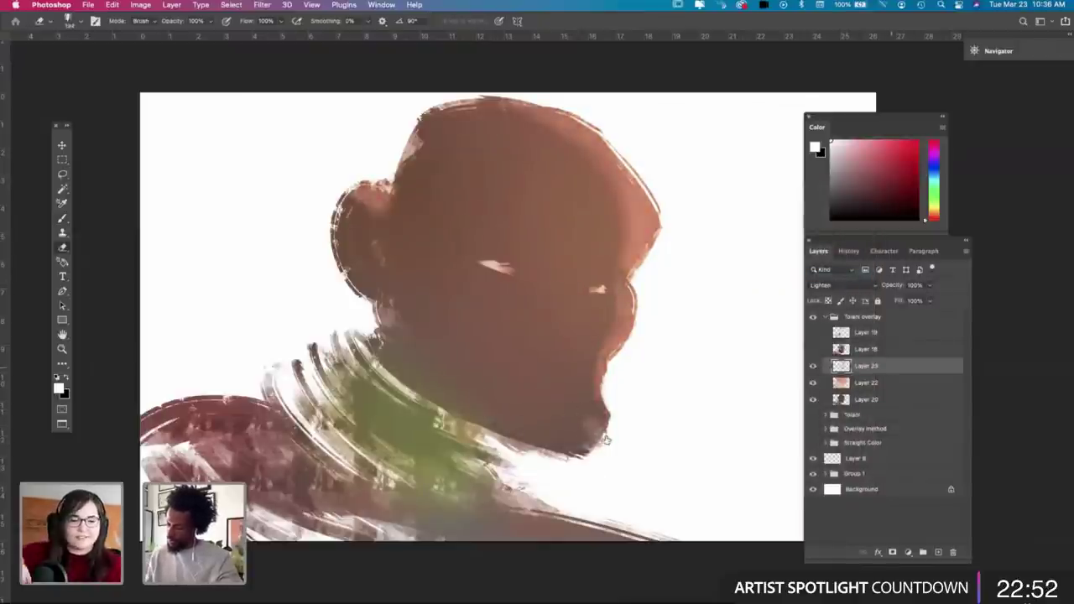
Step: Add a new layer above Layer 23 with the Overlay blend mode and 75% opacity
left_click(939, 552)
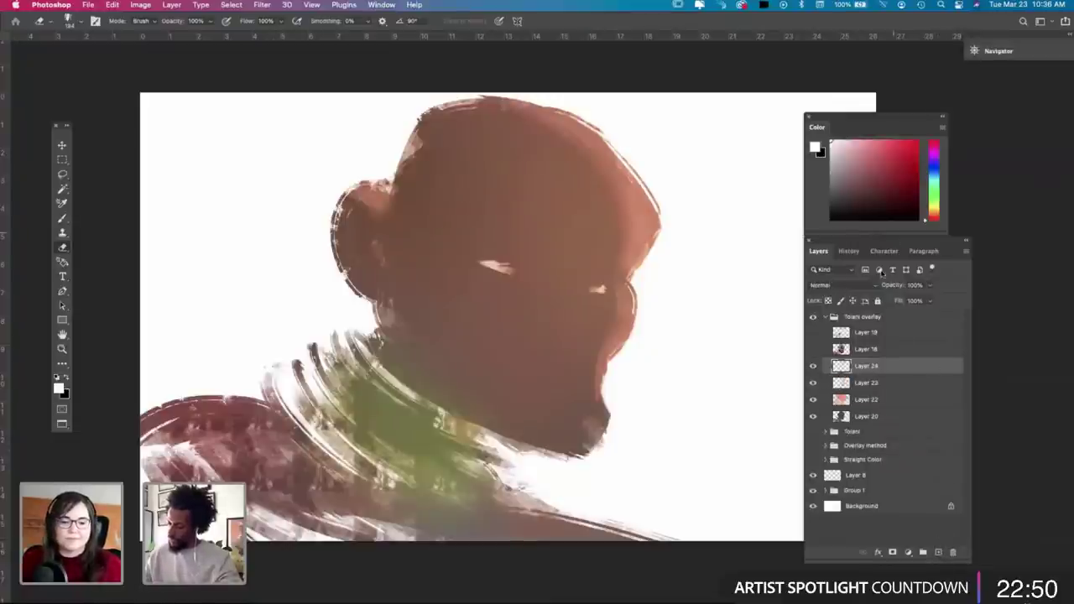
left_click(872, 286)
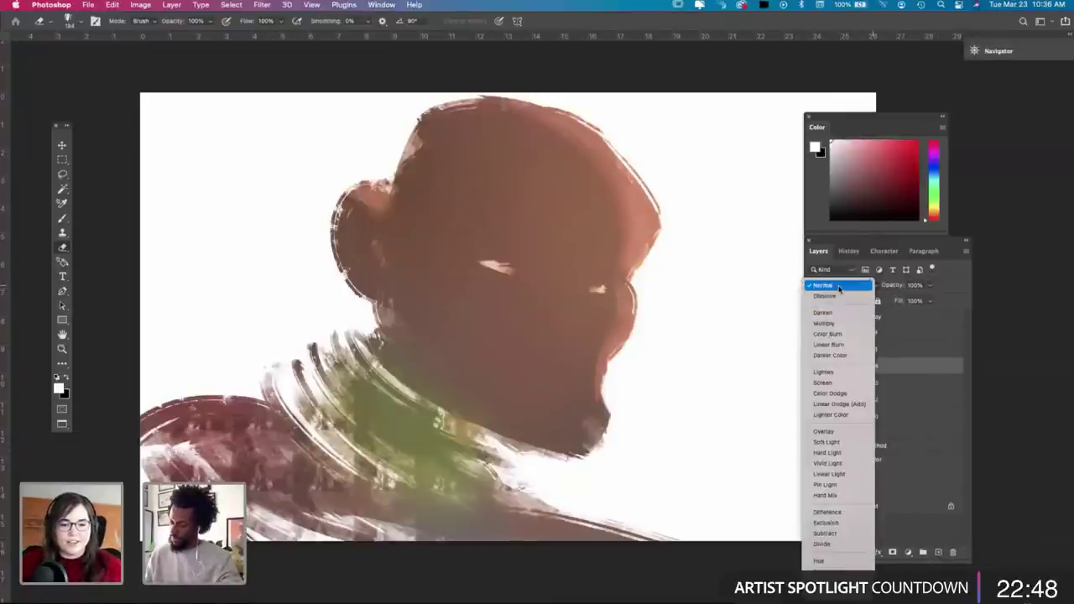
left_click(831, 432)
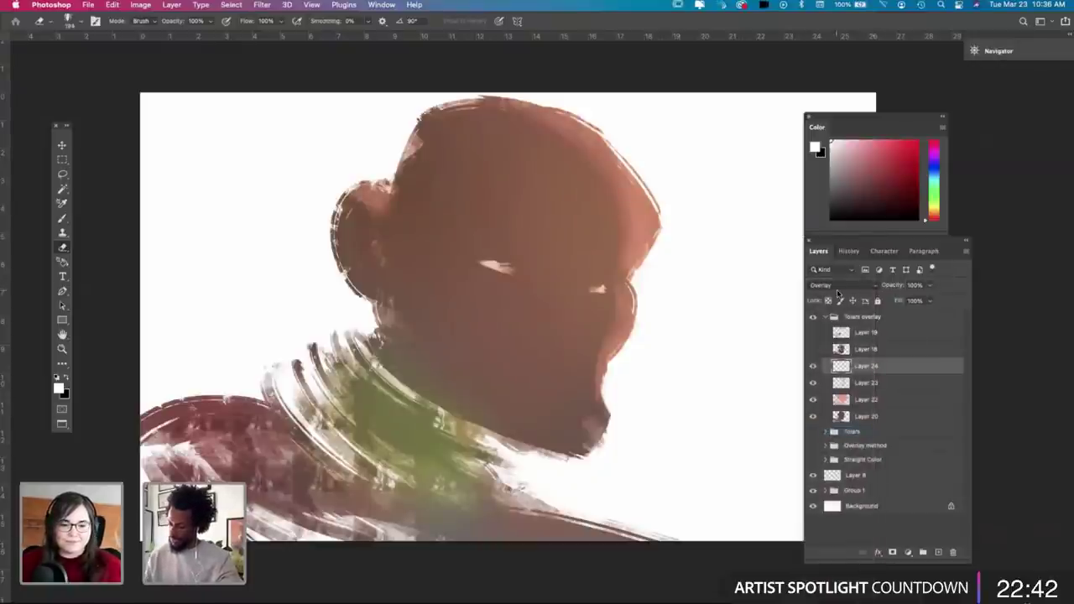
left_click(929, 286)
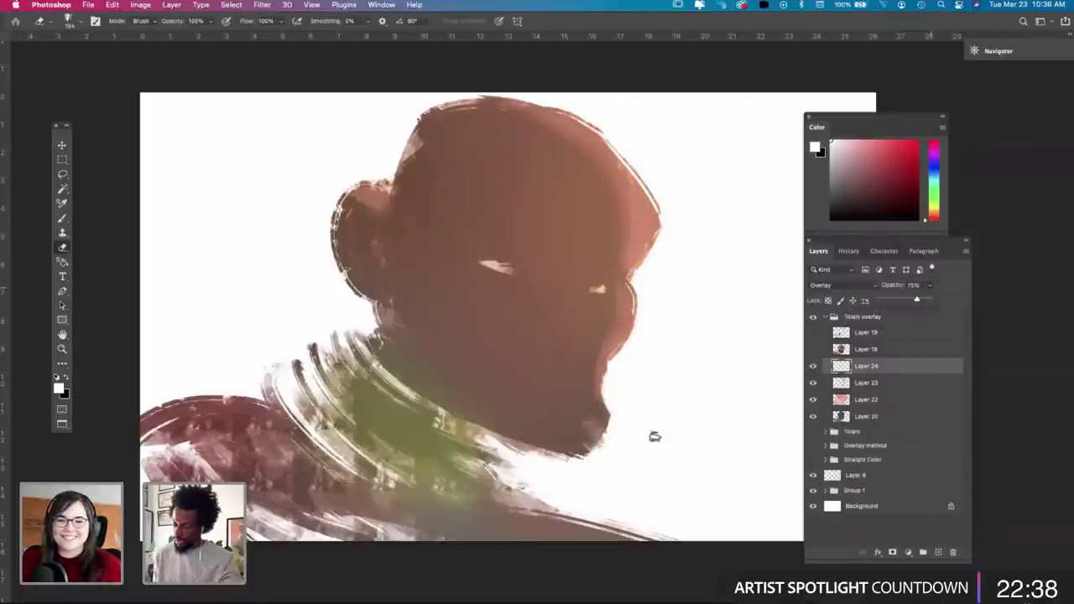
left_click(655, 436)
left_click(922, 286)
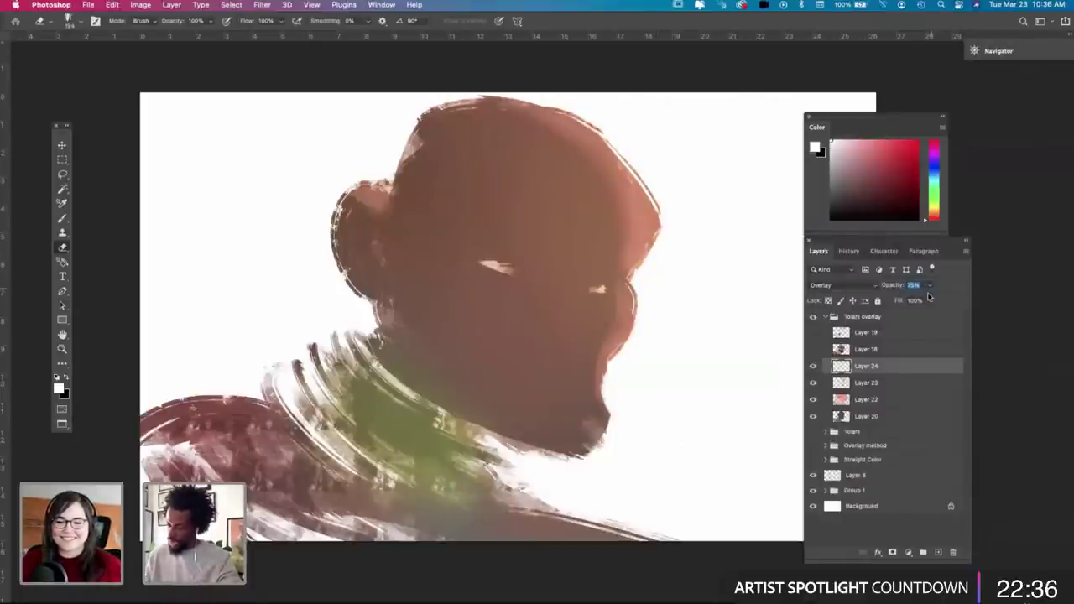
left_click(603, 383)
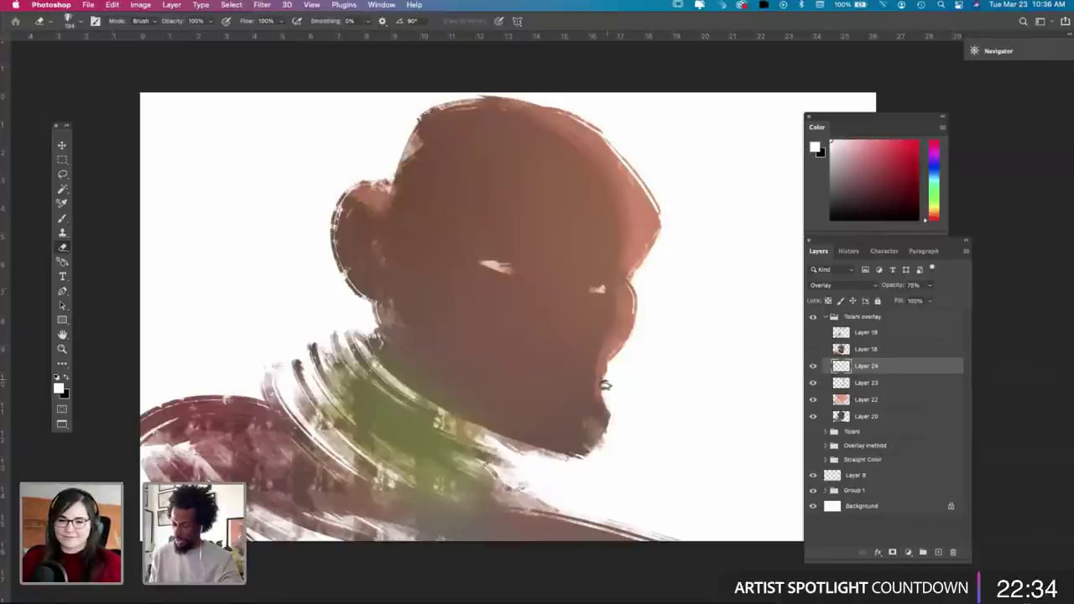
Step: Paint a black shadow along the jawline and chin on Layer 24, and sample a skin tone from the cheek to soften it
key("b")
key("x")
left_click_drag(589, 400, 553, 398)
key("super+z")
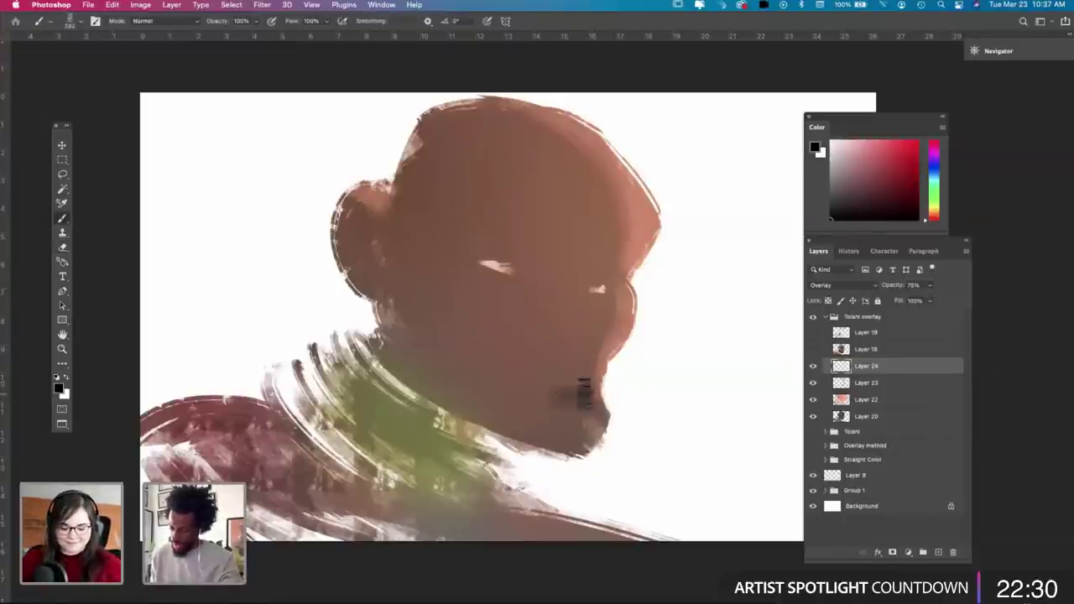
left_click_drag(564, 430, 416, 370)
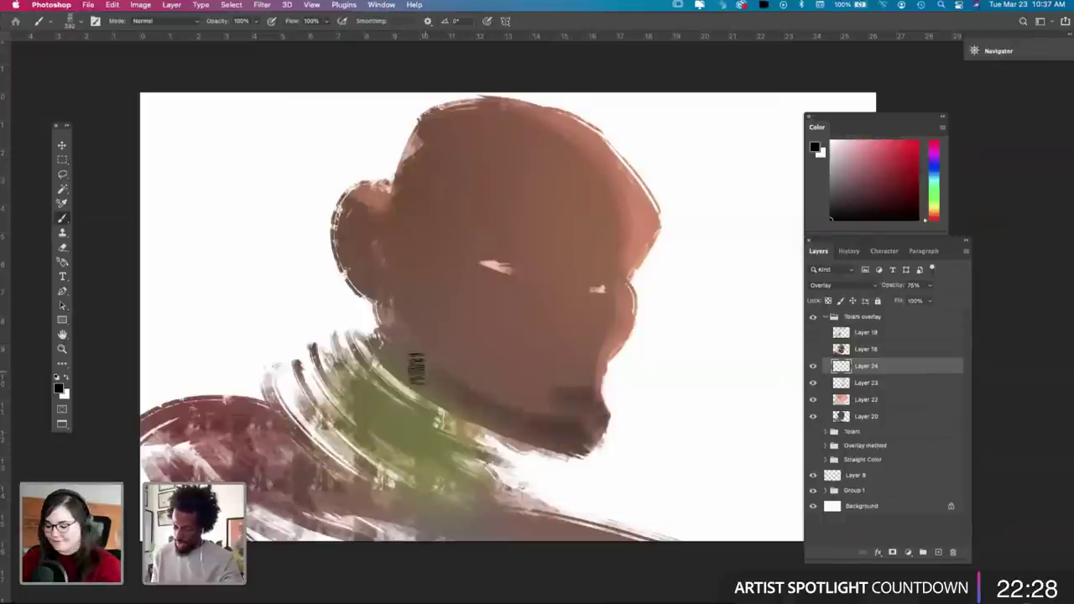
left_click_drag(527, 430, 417, 364)
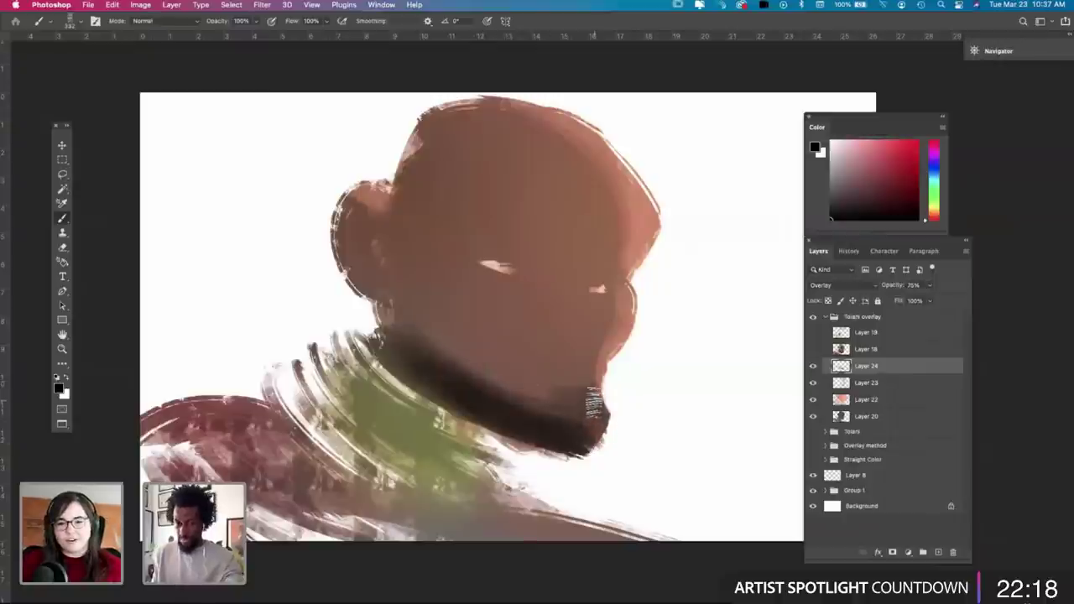
left_click(549, 327, "alt")
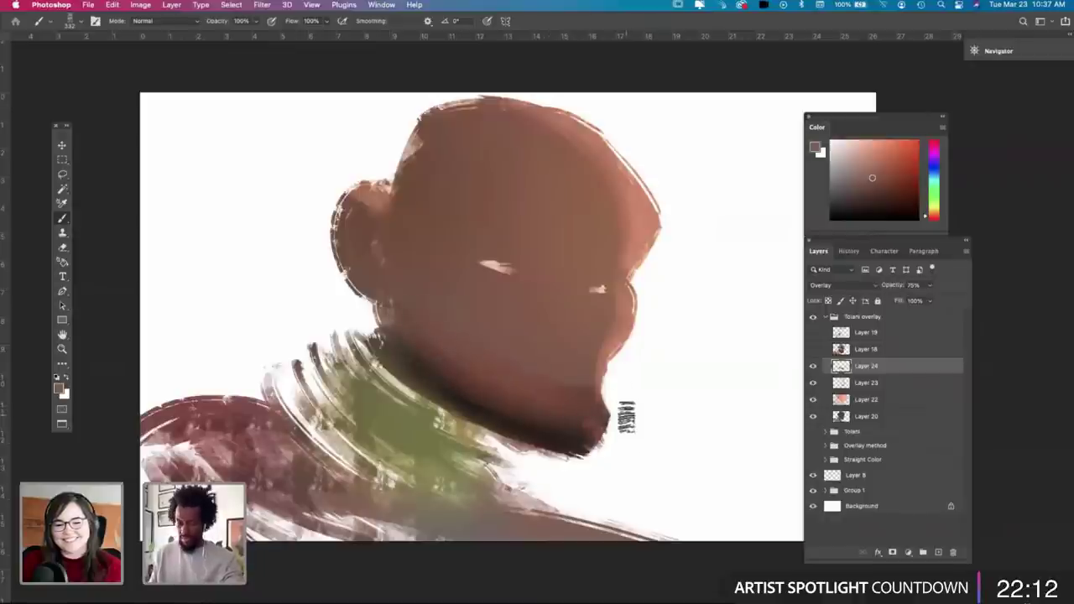
Step: Sample the dark tone of the chin shadow and paint a shadow under the nose
key("i")
left_click(569, 422)
key("b")
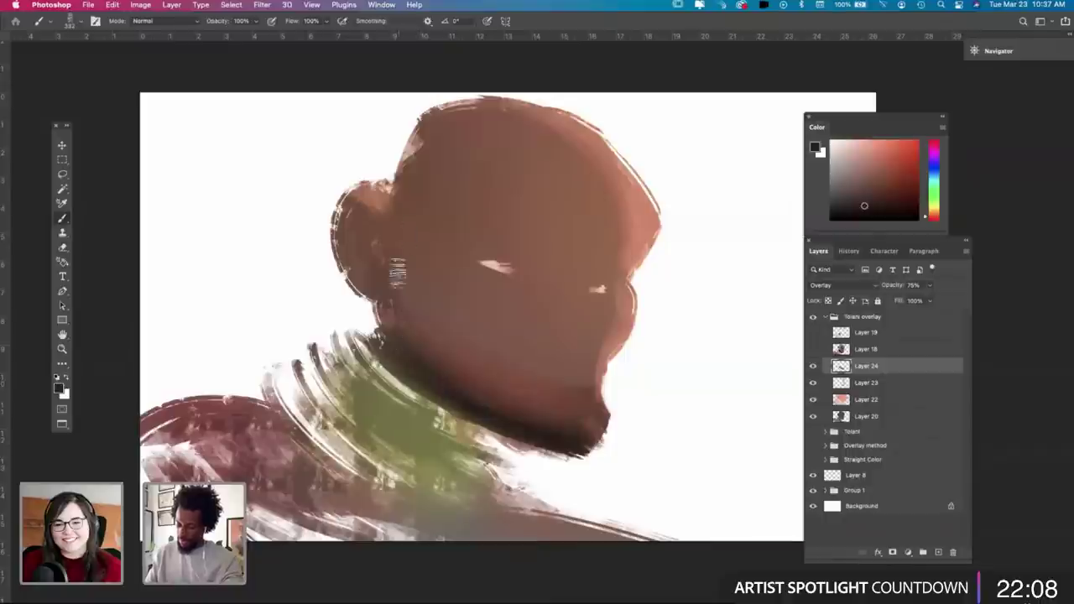
left_click_drag(542, 338, 603, 344)
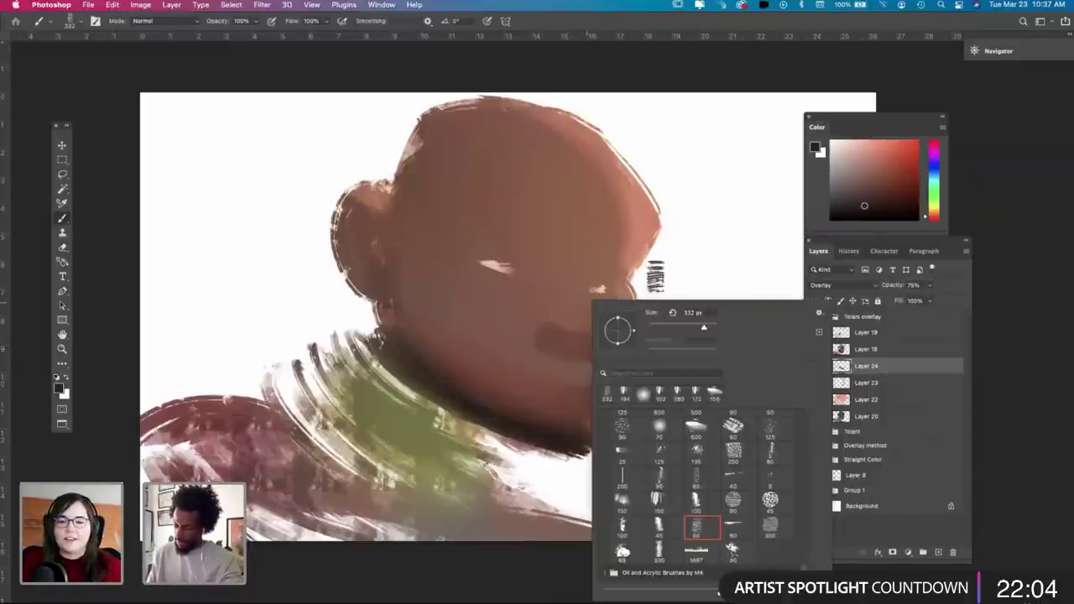
Step: Adjust the brush size and paint small dark shadows at the corners of both eyes
right_click(587, 297)
key("Escape")
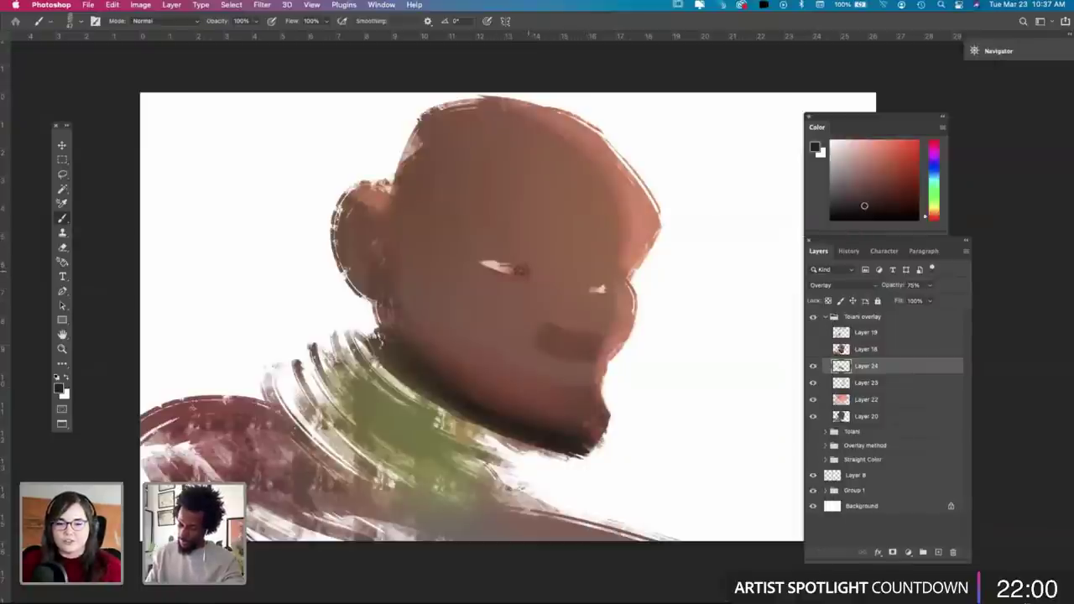
right_click(583, 276)
key("Escape")
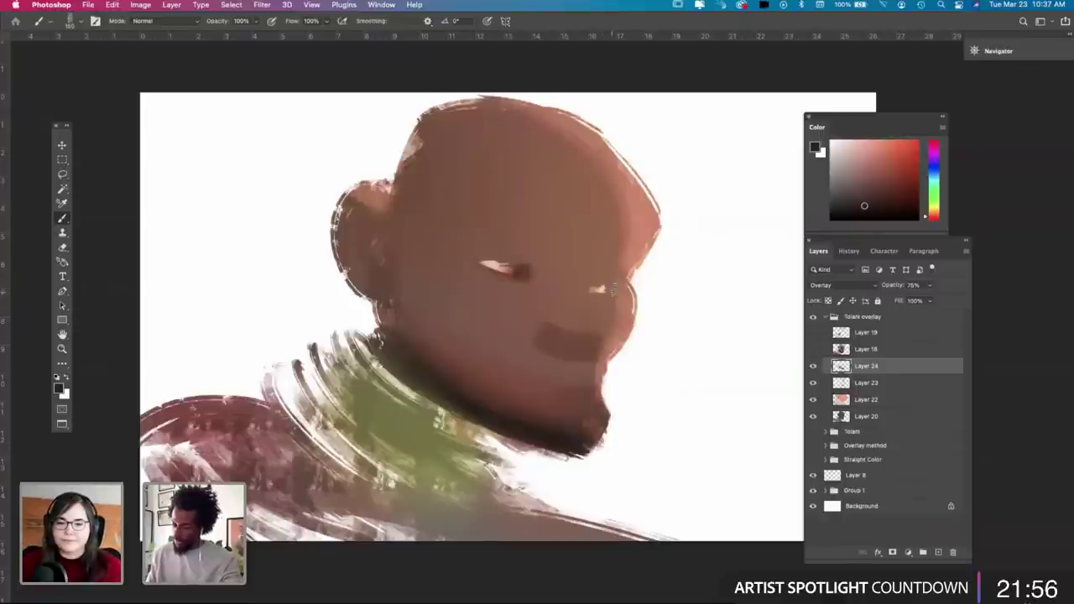
left_click_drag(625, 295, 612, 292)
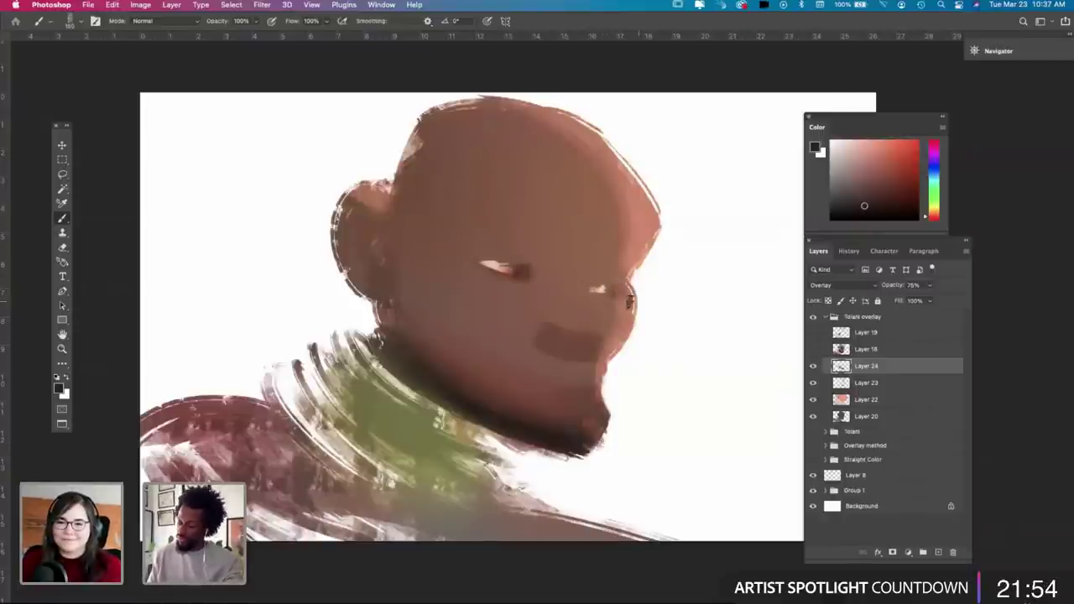
key("e")
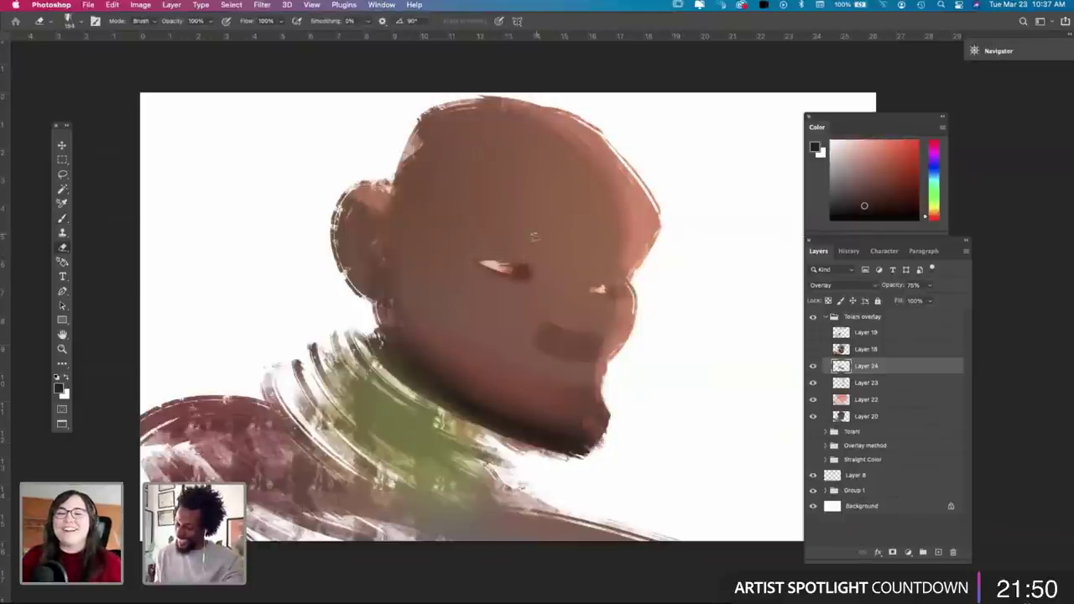
key("b")
left_click(535, 237)
key("super+z")
key("e")
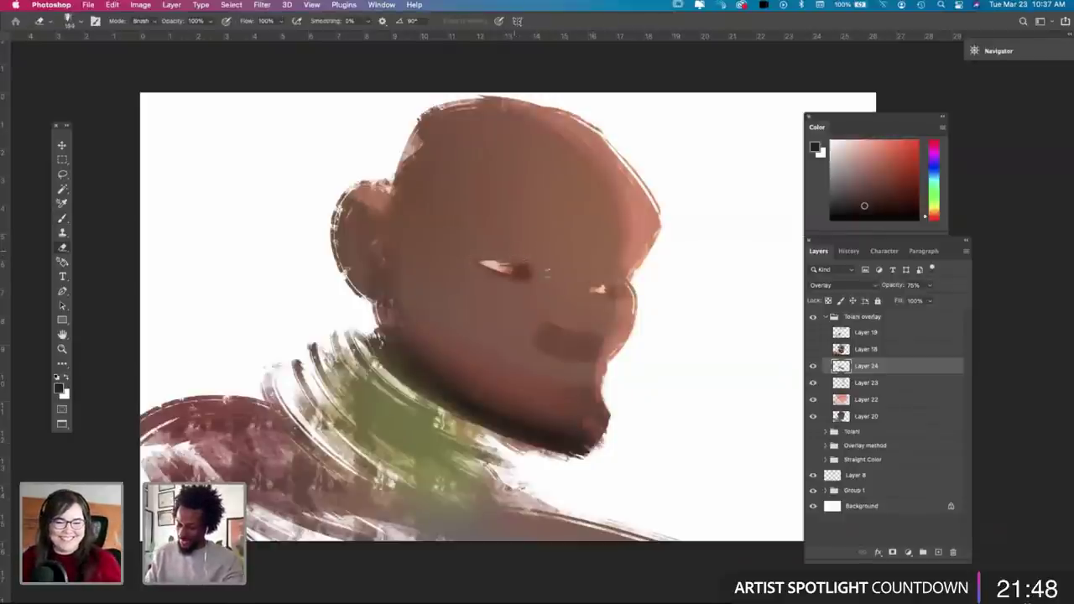
Step: Sample a dark reddish brown from the eye area as the brush colour
key("i")
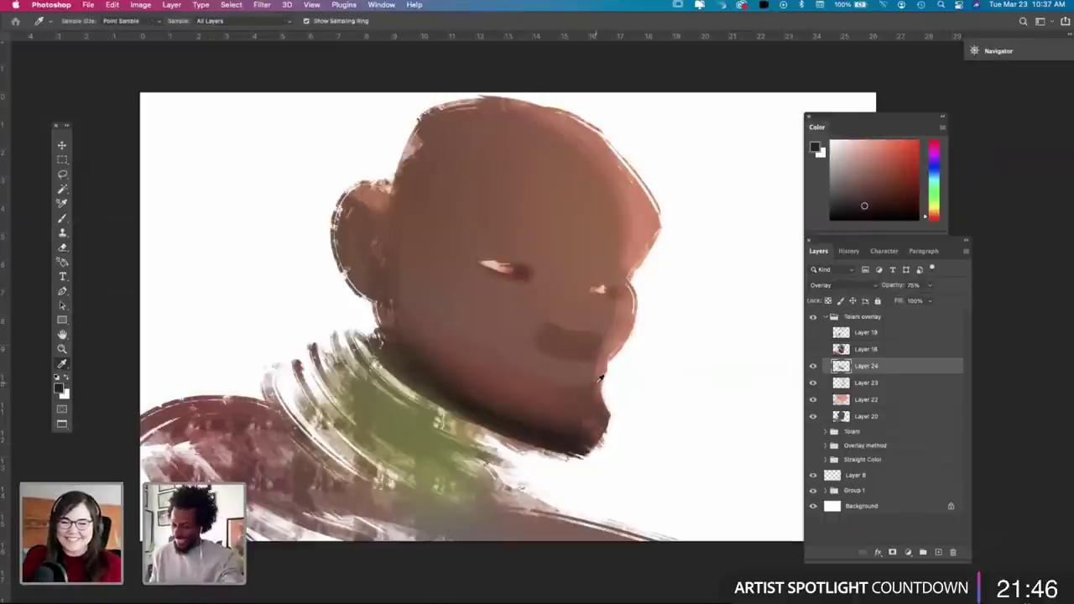
left_click(515, 262)
key("b")
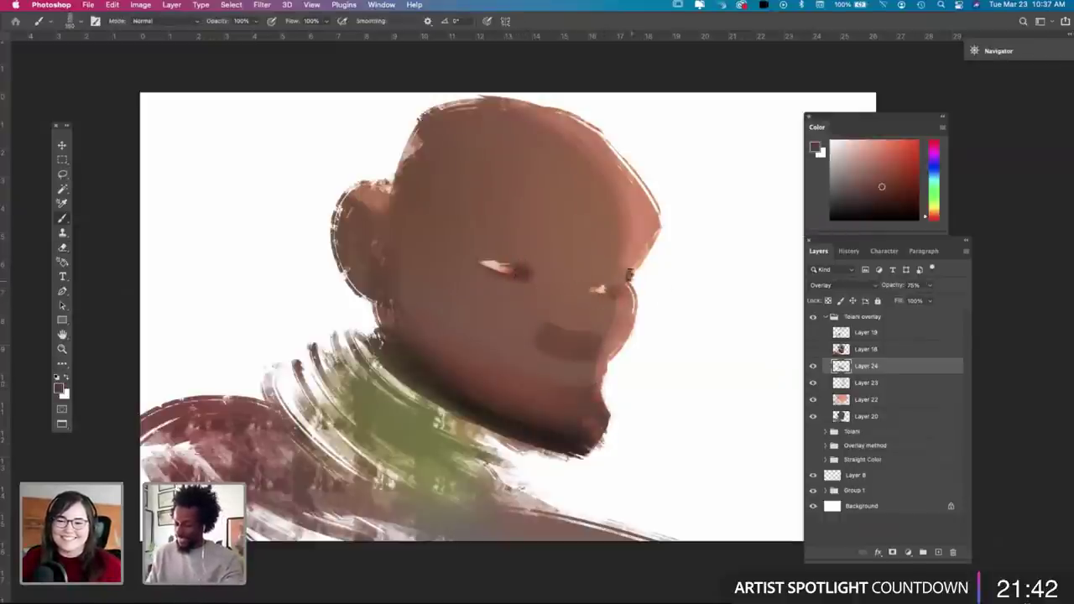
Step: Sample a light pink from the forehead's edge and apply it as a gradient at 48% opacity over the forehead
key("i")
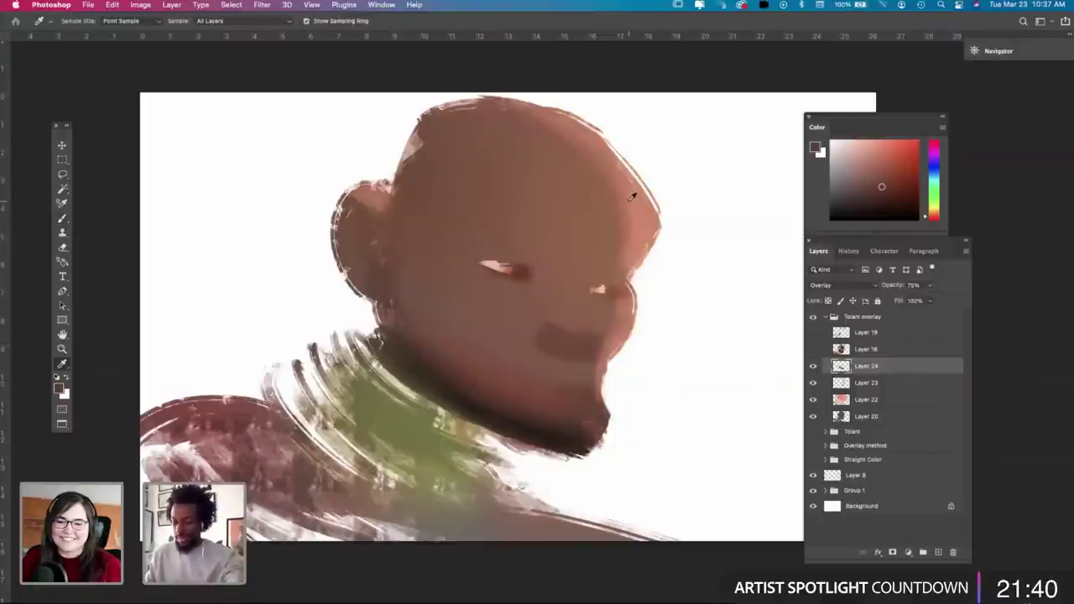
left_click(645, 206)
left_click(648, 210)
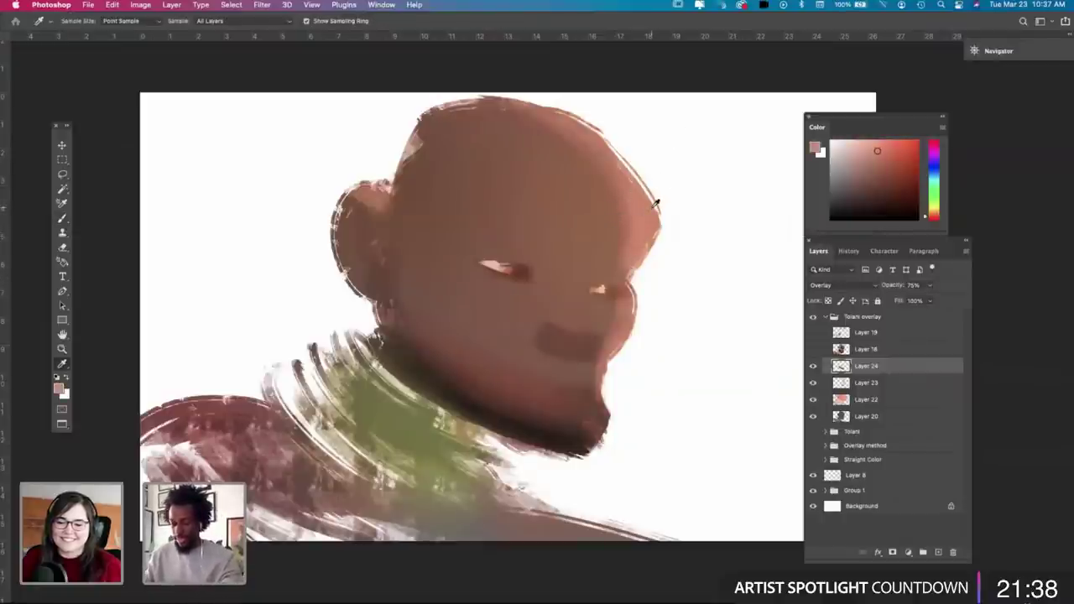
key("g")
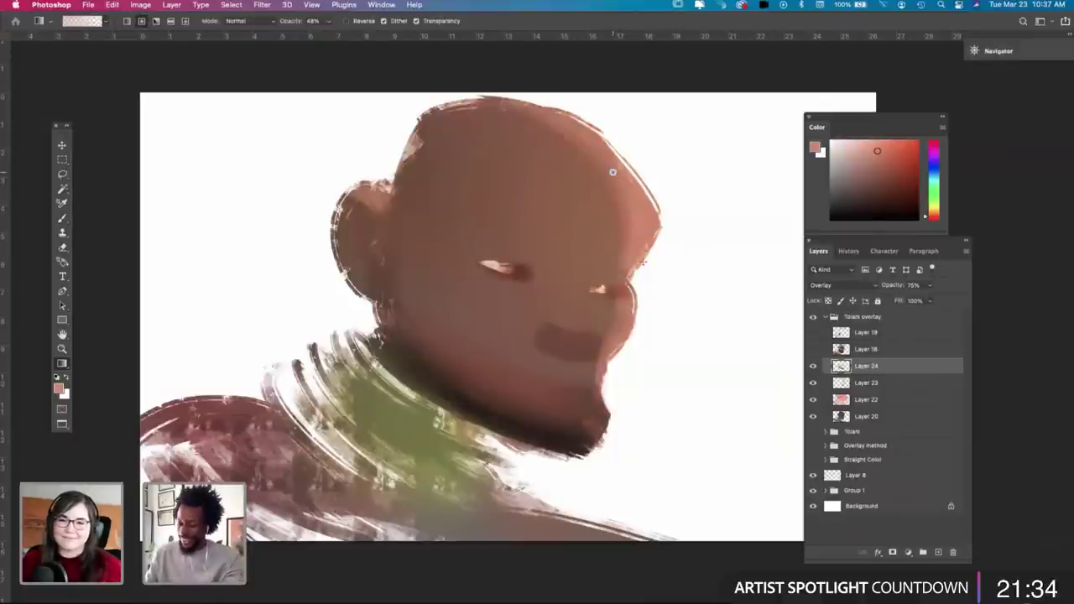
Step: Choose the textured 600 px brush and a pale peach colour, and try highlight strokes on the forehead
key("b")
right_click(643, 209)
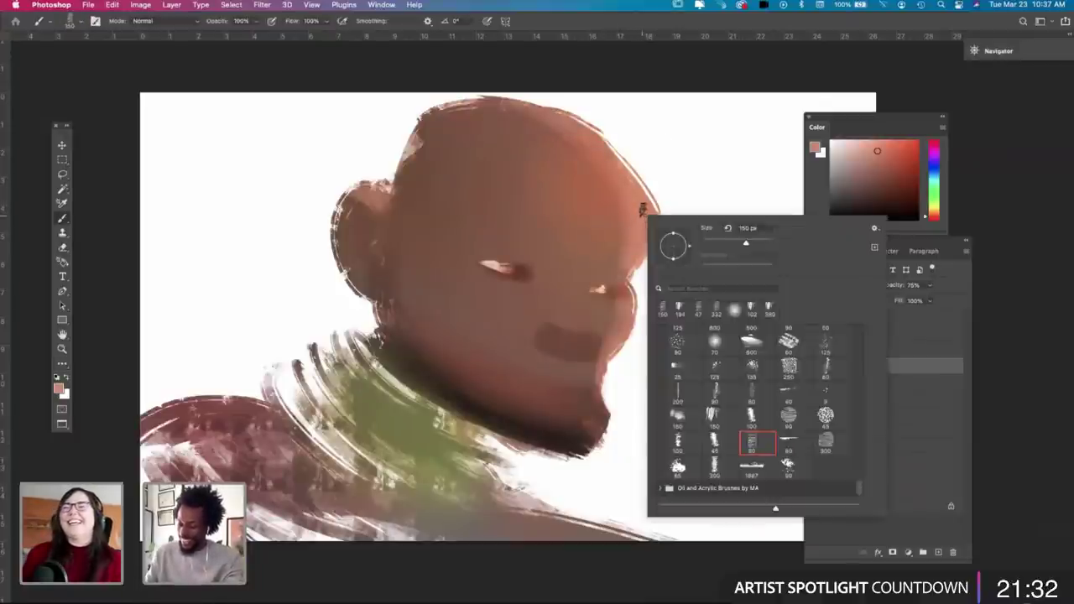
left_click(752, 342)
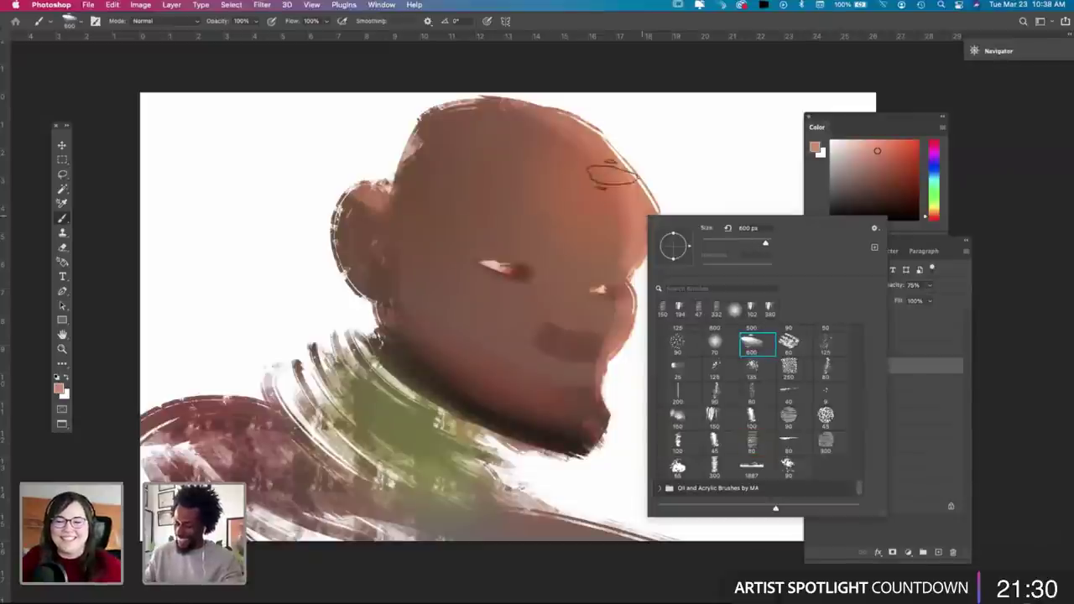
left_click(627, 214)
key("super+z")
left_click(854, 143)
left_click_drag(591, 161, 628, 206)
key("super+z")
Step: Brighten the forehead with a pale peach gradient at 48% opacity, undoing the first attempt and reapplying it
key("g")
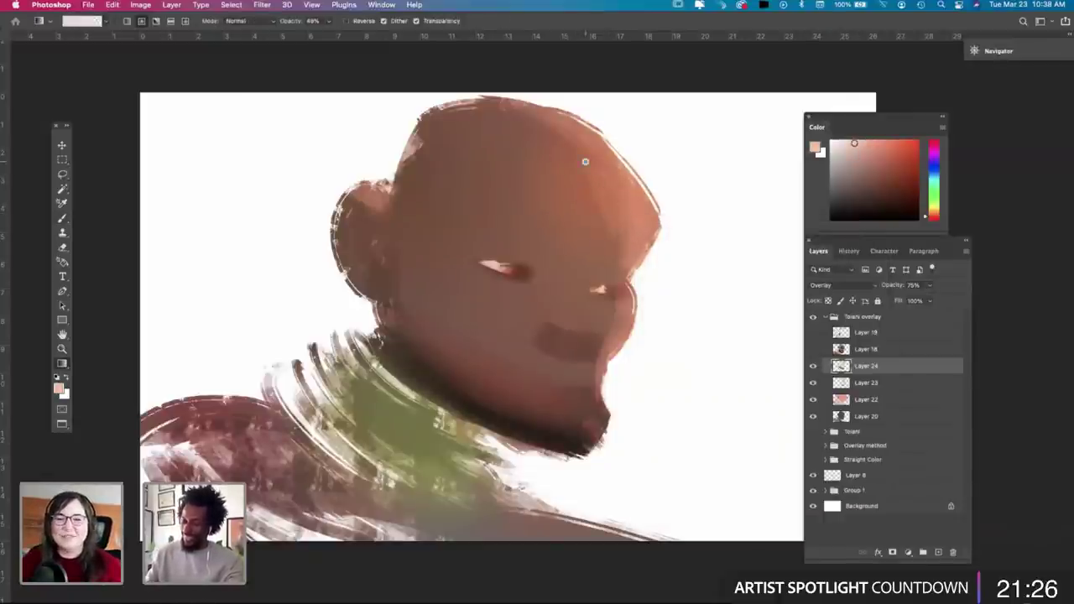
left_click_drag(584, 162, 608, 240)
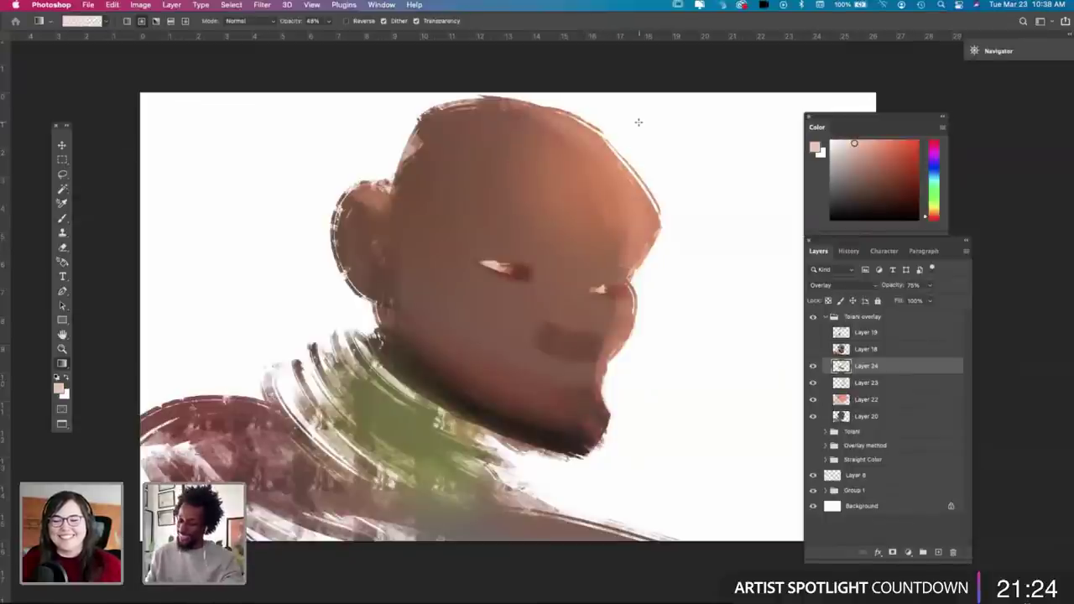
key("super+z")
left_click_drag(597, 173, 600, 226)
Step: Paint a pale highlight on the nose and refine it with a brown skin tone sampled beside it
key("b")
left_click_drag(574, 322, 567, 327)
key("super+z")
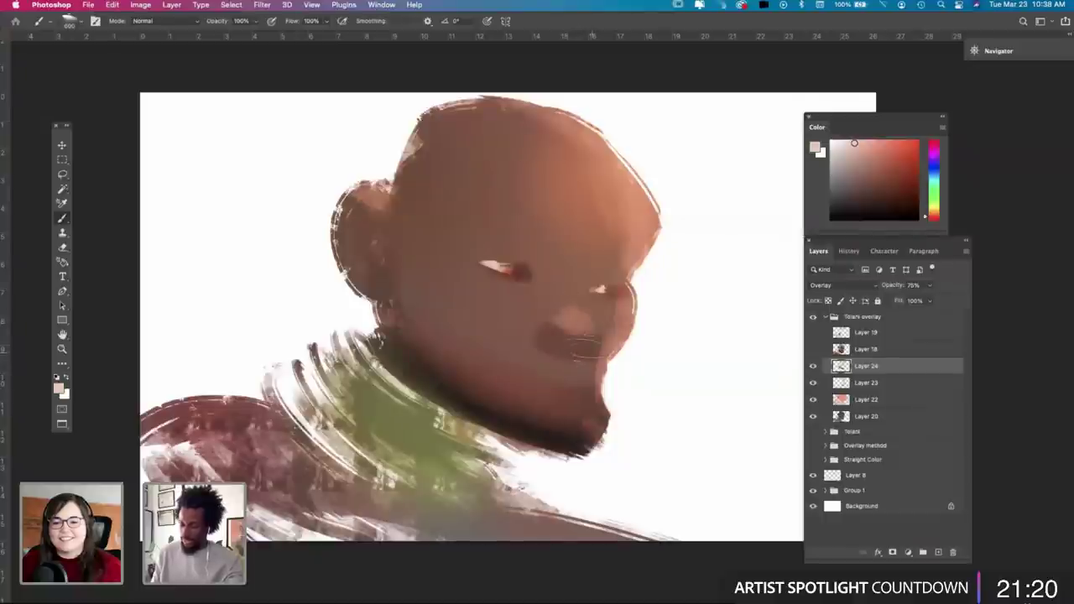
key("u")
key("i")
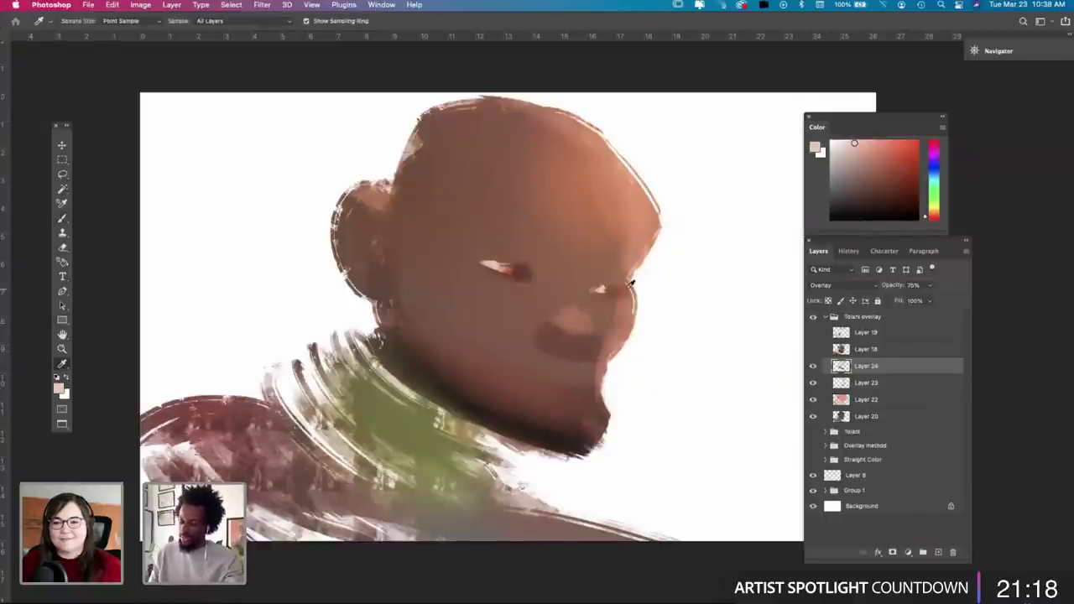
left_click(595, 319)
key("b")
mouse_move(598, 317)
left_mouse_down()
mouse_move(562, 323)
mouse_move(581, 317)
left_mouse_up()
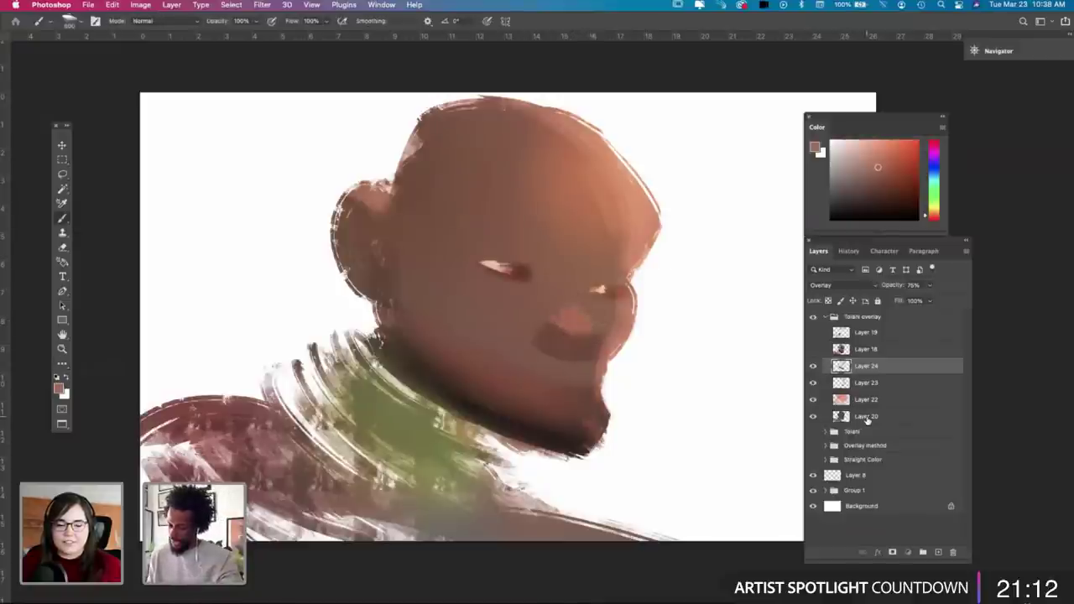
Step: Smudge the white eye patches on Layer 20 into thin, tapered slits
left_click(868, 418)
key("r")
left_click_drag(476, 255, 507, 263)
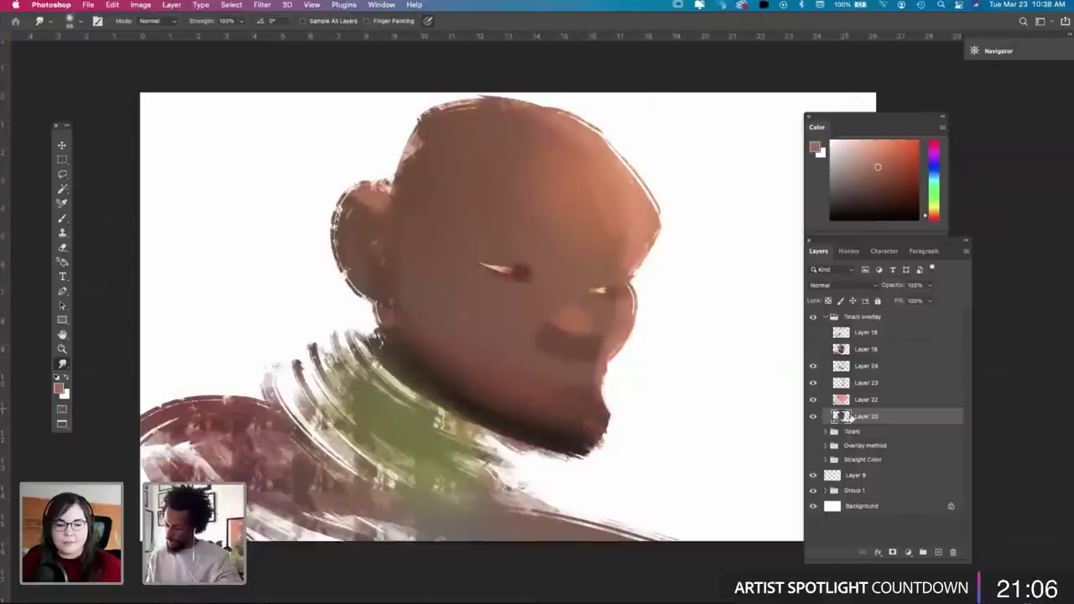
Step: Return to Layer 24 and paint a black mouth line below the nose, adjusting the brush size between strokes
left_click(867, 370)
key("b")
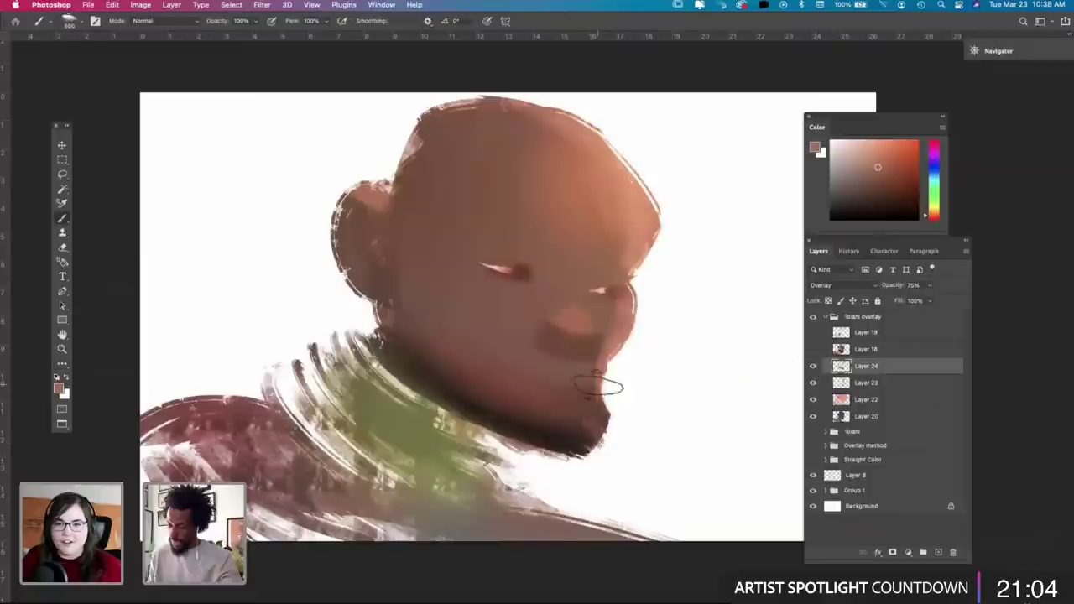
right_click(612, 385)
left_click(710, 328)
left_click(546, 341)
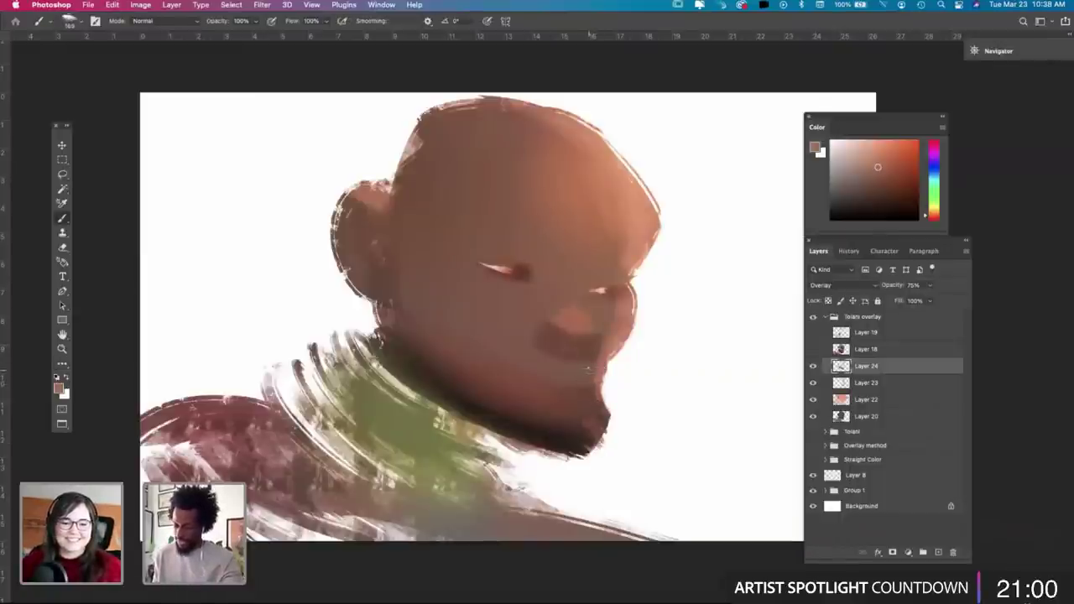
key("d")
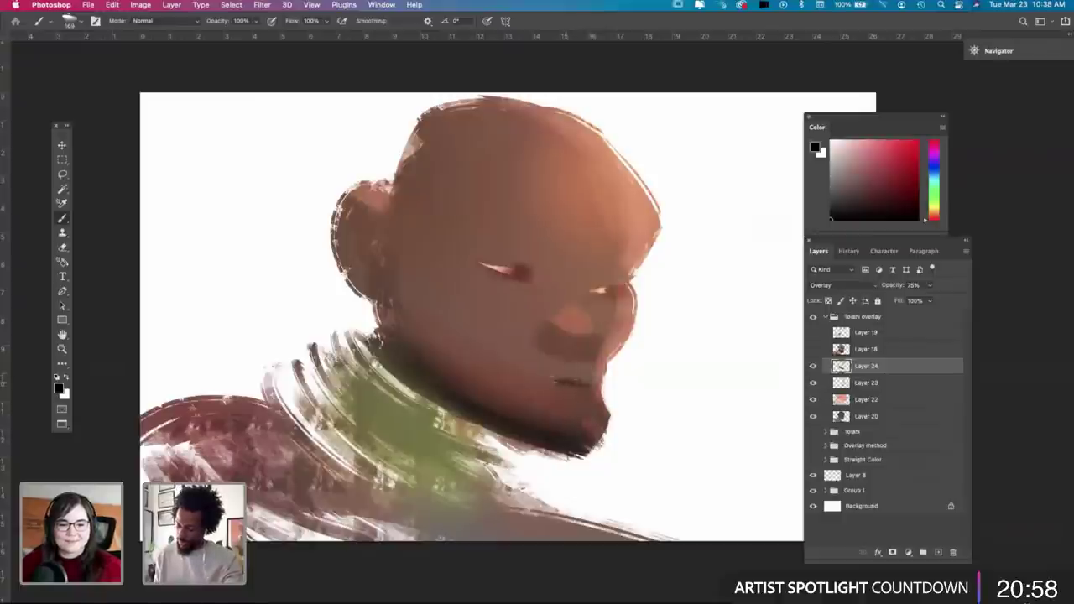
mouse_move(555, 382)
left_mouse_down()
mouse_move(576, 384)
mouse_move(552, 381)
left_mouse_up()
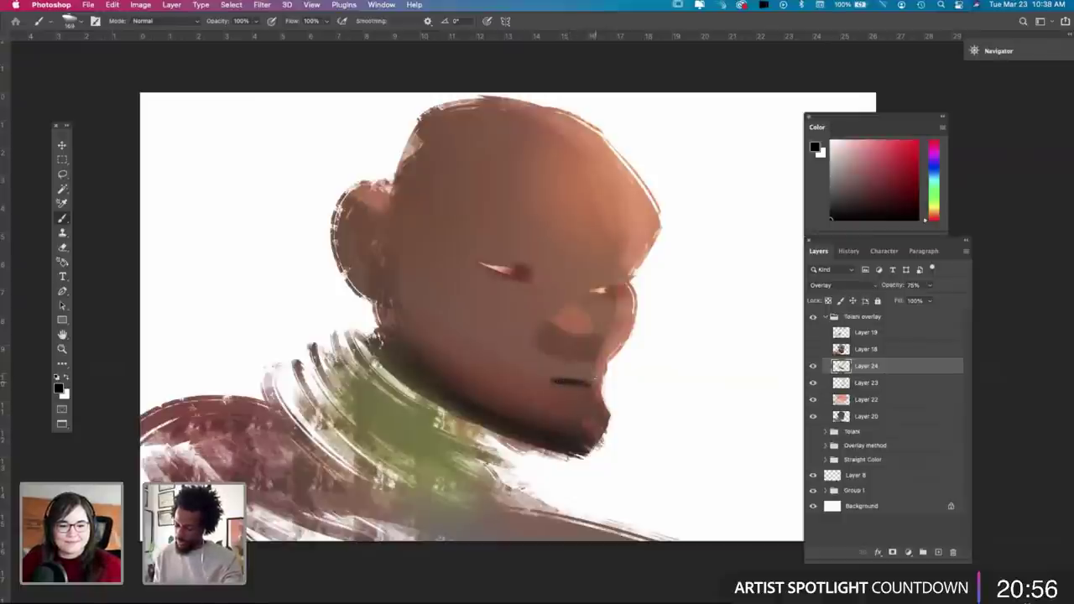
right_click(638, 353)
left_click(568, 378)
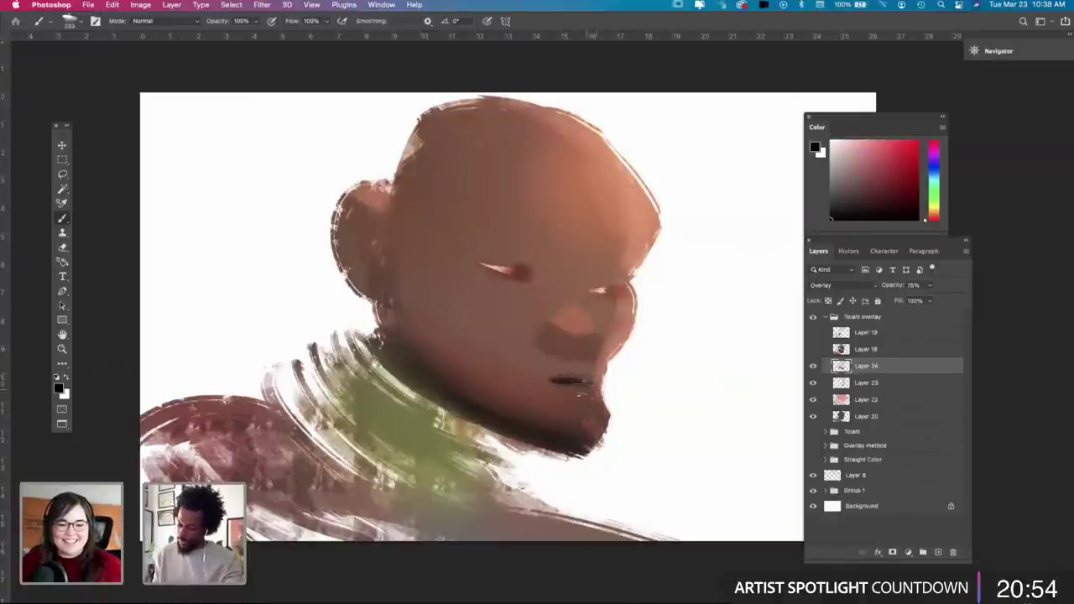
Step: Sample a light orange skin tone from the forehead and try highlight strokes on the lower lip
key("x")
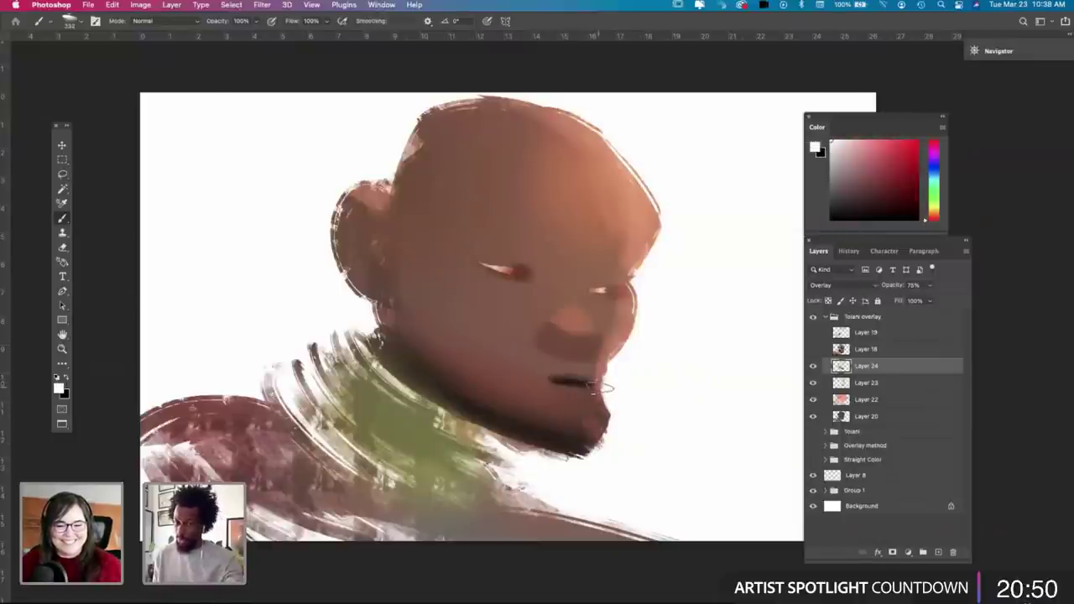
key("i")
left_click(632, 208)
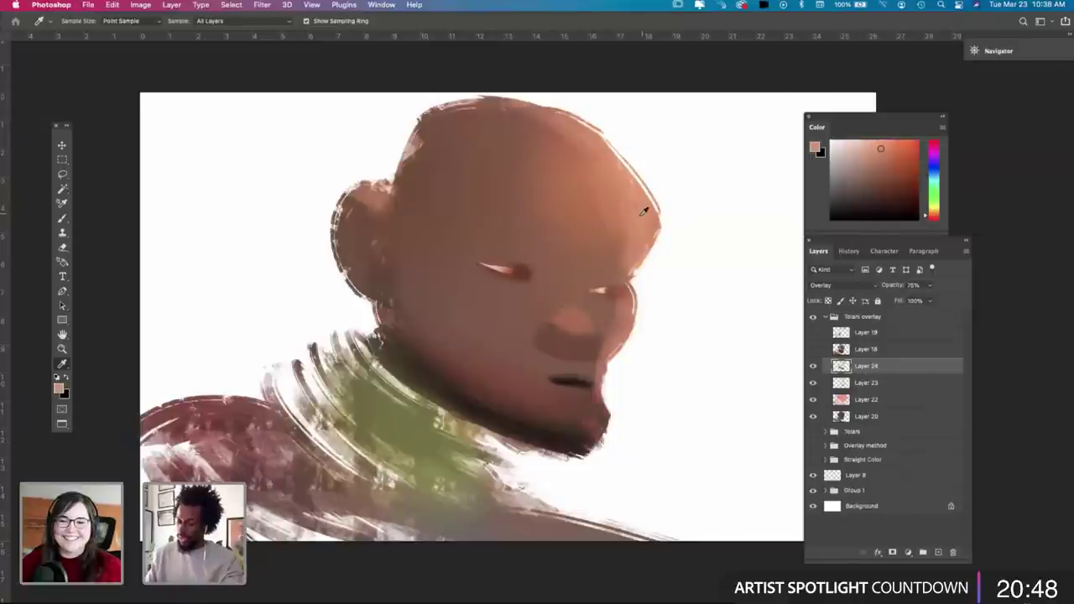
key("b")
key("super+z")
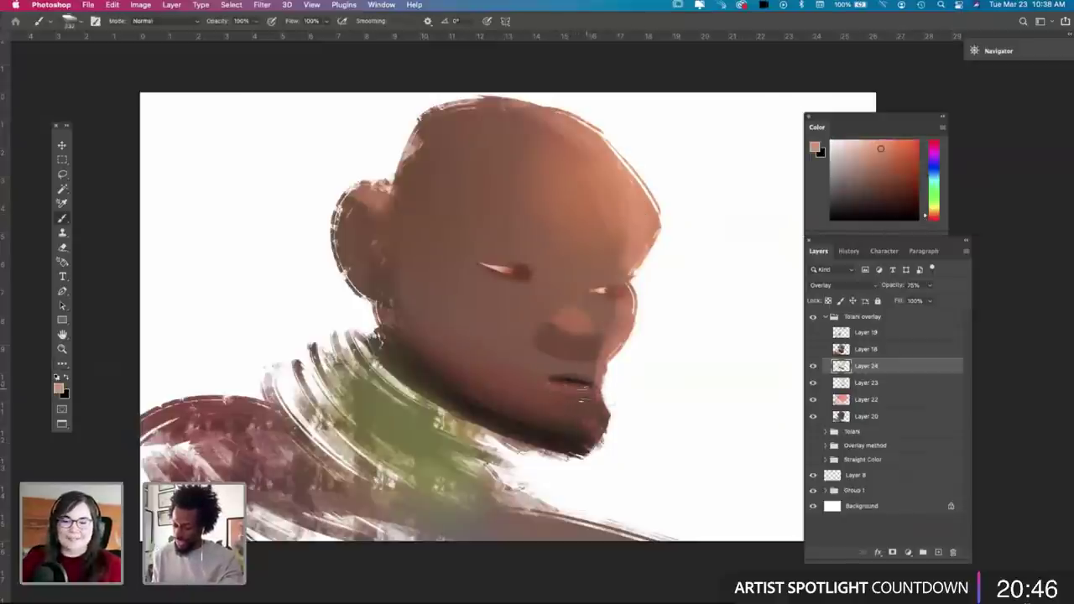
left_click_drag(580, 398, 595, 403)
key("super+z")
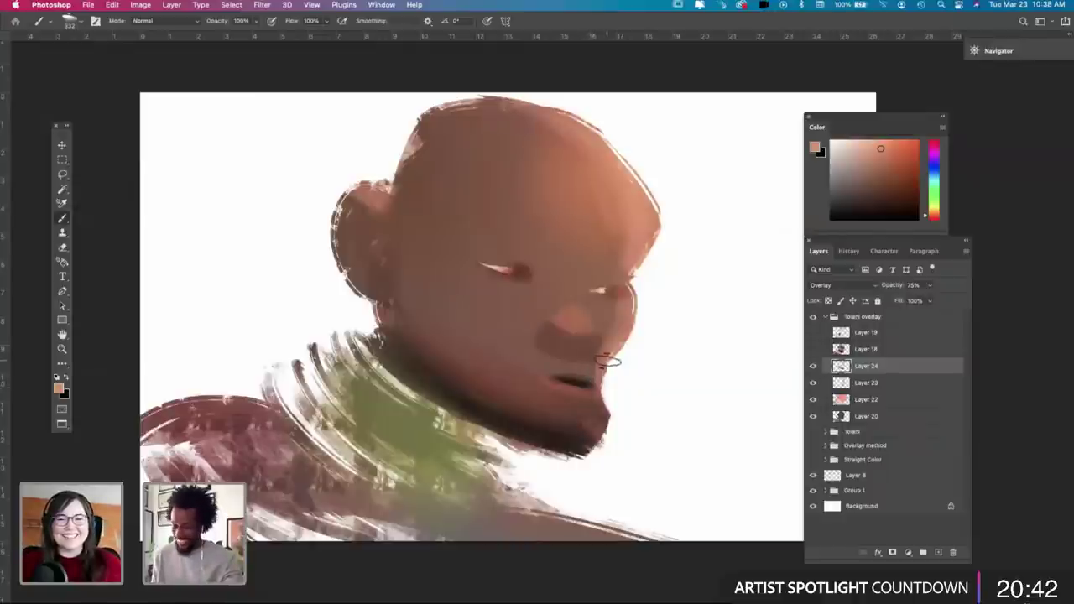
Step: Sample brown skin tones from the nose area and lower lip and touch up the lips around the mouth line
key("alt")
left_click(563, 308, "alt")
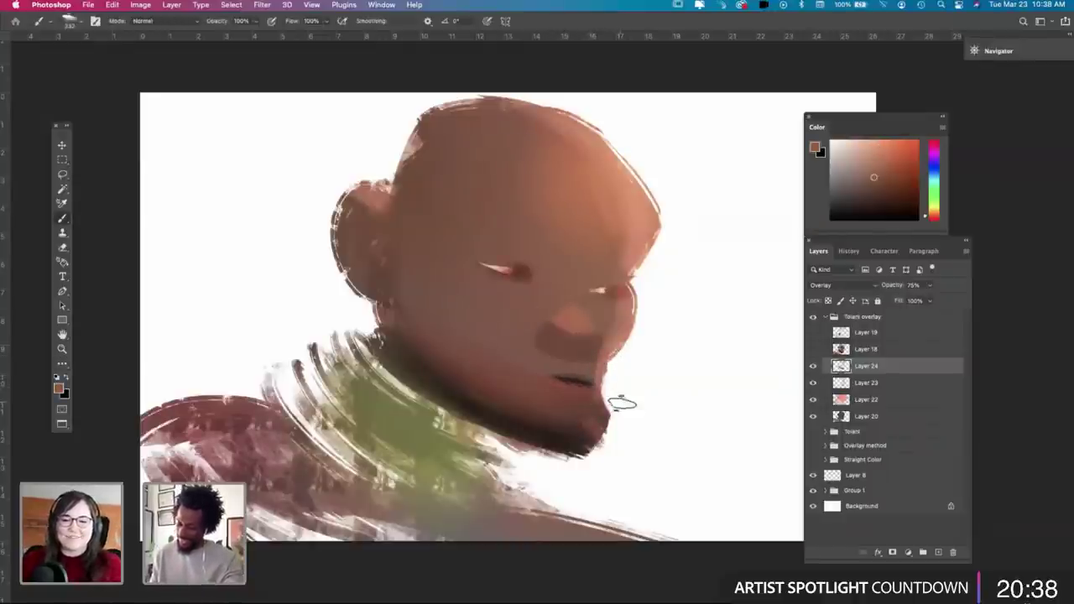
left_click(589, 395, "alt")
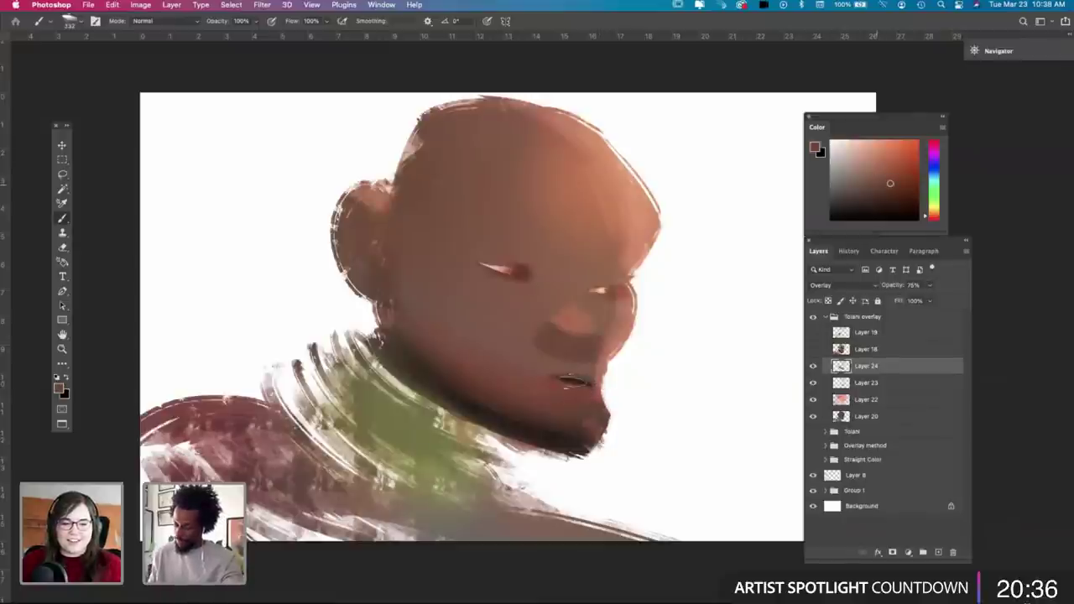
Step: Reset the foreground colour to black and paint a dark goatee around the mouth and over the chin
key("d")
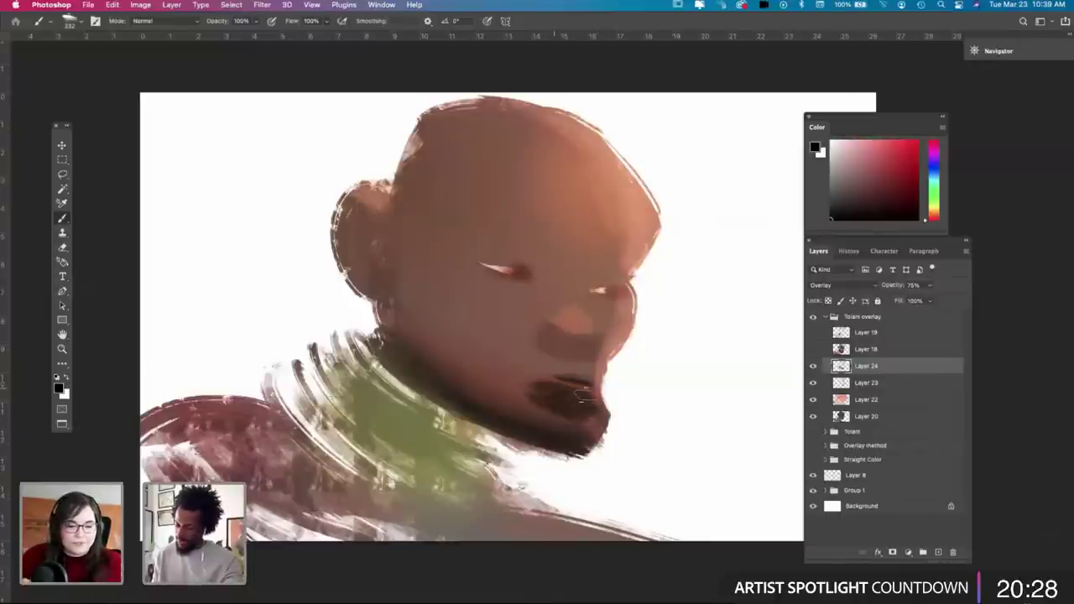
mouse_move(574, 368)
left_mouse_down()
mouse_move(524, 382)
mouse_move(514, 409)
left_mouse_up()
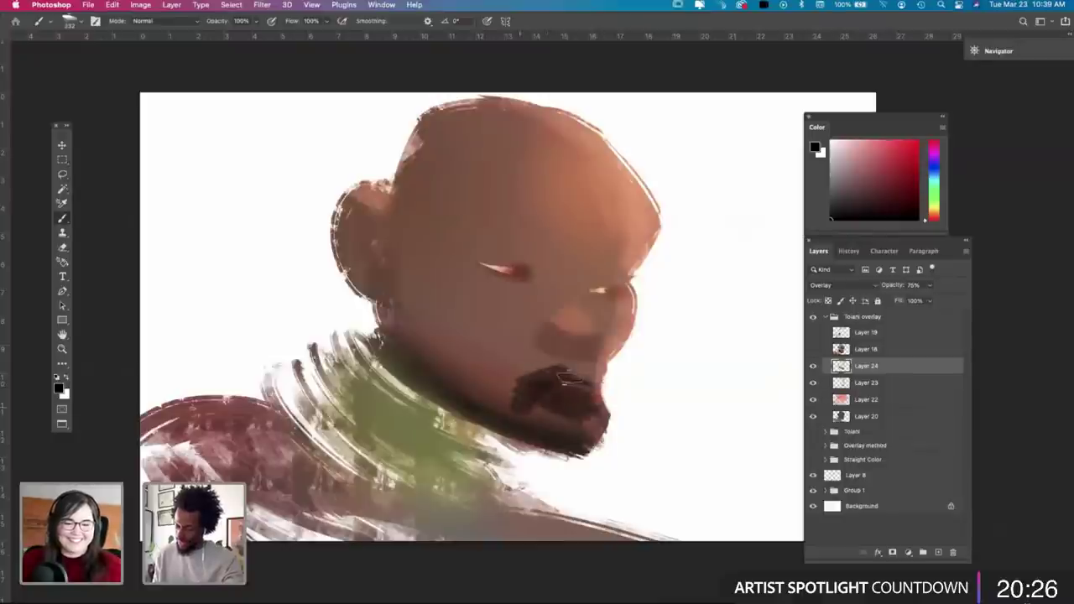
mouse_move(581, 387)
left_mouse_down()
mouse_move(559, 370)
mouse_move(550, 410)
mouse_move(577, 426)
mouse_move(567, 426)
mouse_move(577, 379)
mouse_move(532, 400)
mouse_move(546, 412)
mouse_move(545, 379)
mouse_move(516, 385)
mouse_move(532, 408)
left_mouse_up()
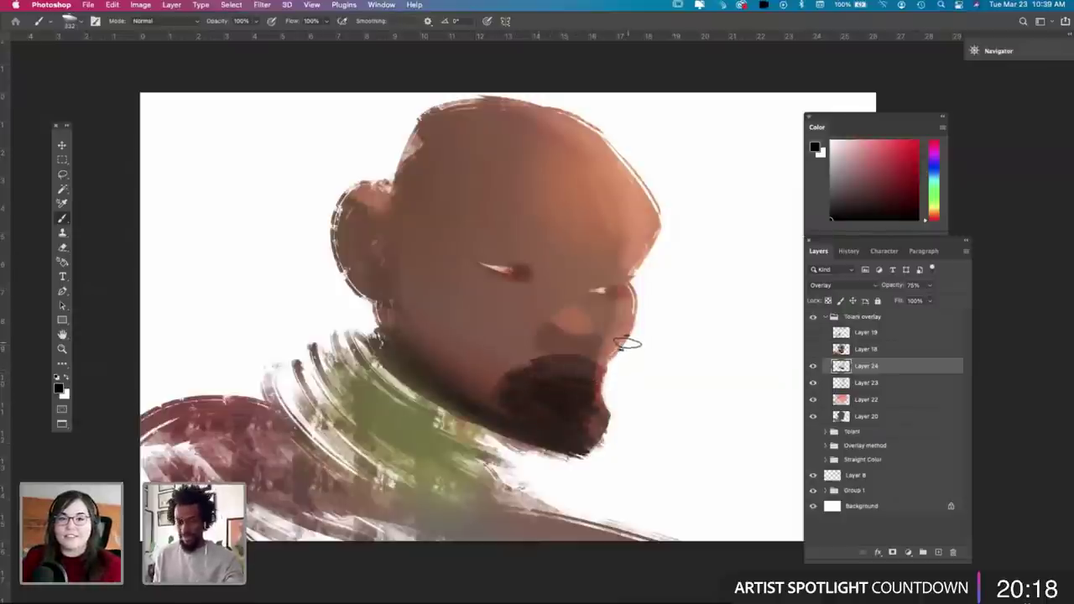
Step: Sample a muted brown skin tone from beside the nose and paint the lower lip within the beard
left_click(631, 304, "alt")
mouse_move(594, 396)
left_mouse_down()
mouse_move(545, 401)
mouse_move(583, 399)
mouse_move(554, 384)
mouse_move(600, 403)
left_mouse_up()
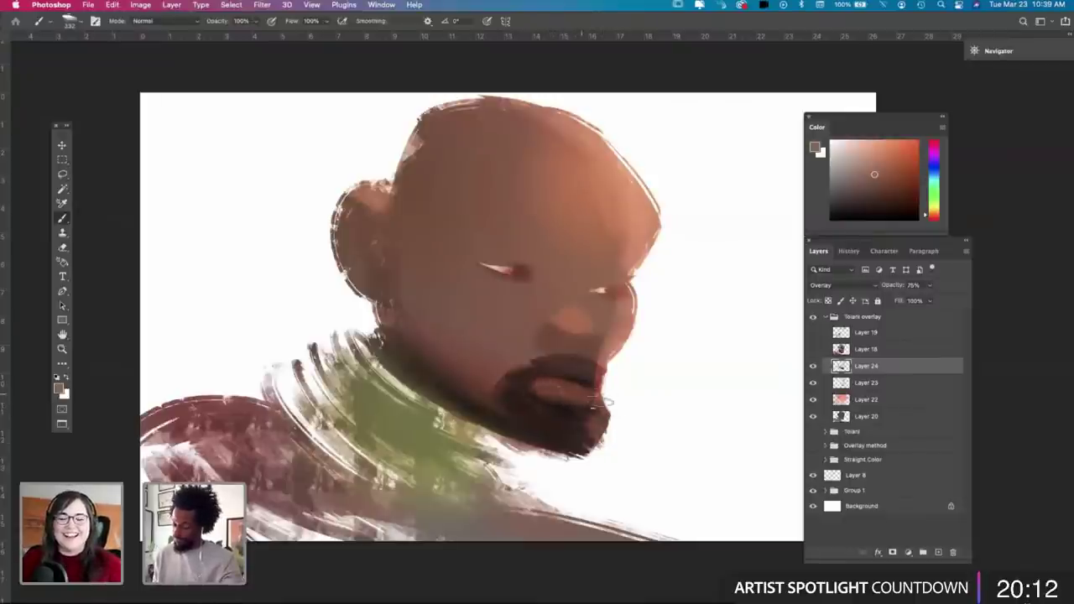
left_click_drag(552, 388, 618, 408)
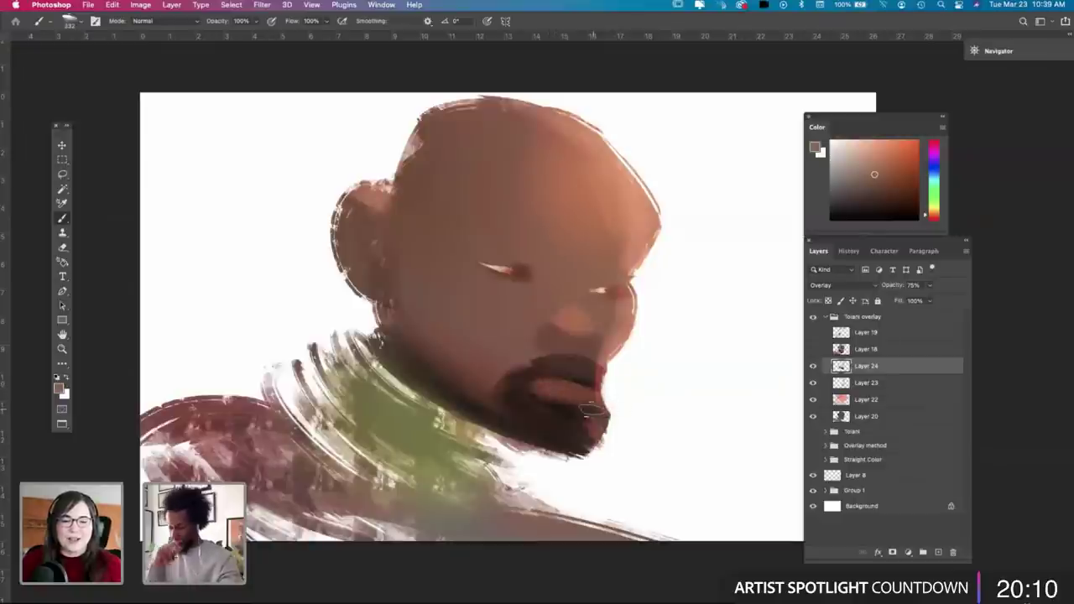
Step: Set the foreground colour to white, reduce the brush to 172 px and paint a highlight on the nose
key("x")
key("d")
key("x")
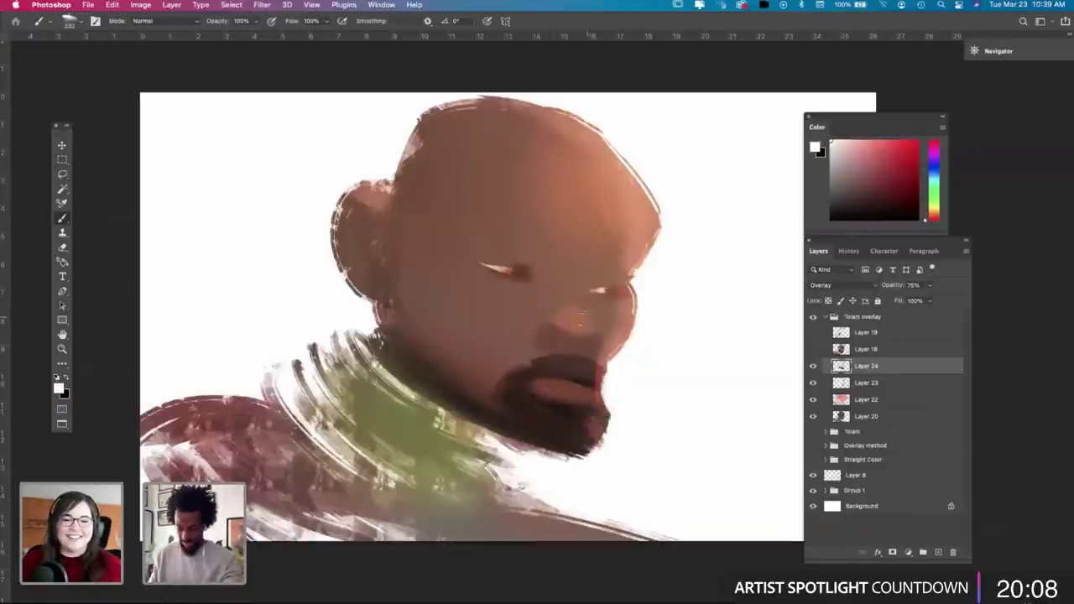
right_click(602, 317)
left_click_drag(700, 329, 695, 327)
left_click(585, 319)
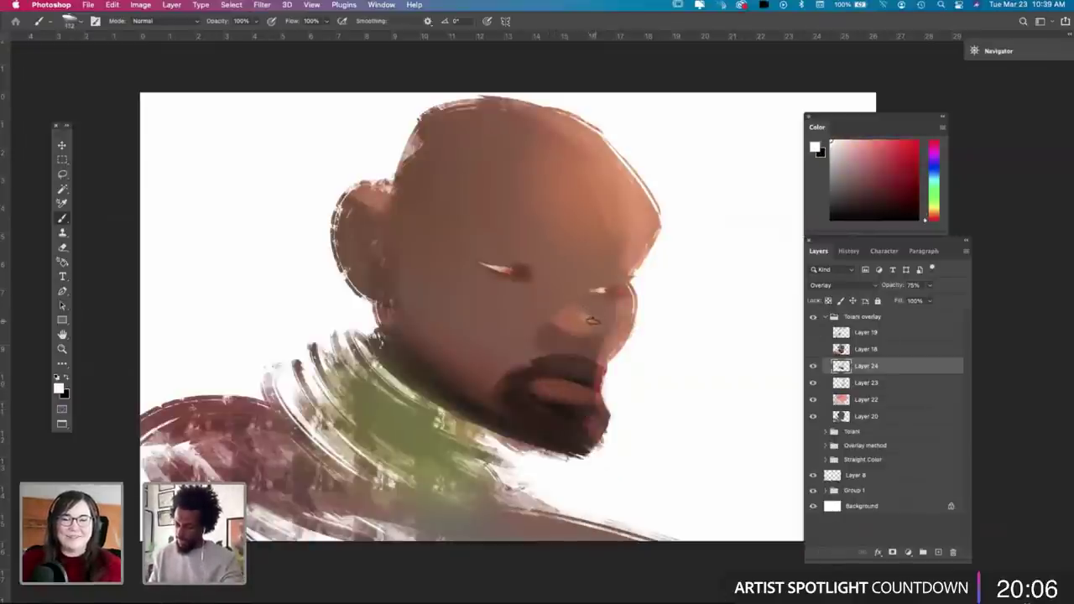
Step: Paint a black shadow under the nose with the brush at 252 px, and deepen it at a larger brush size
key("x")
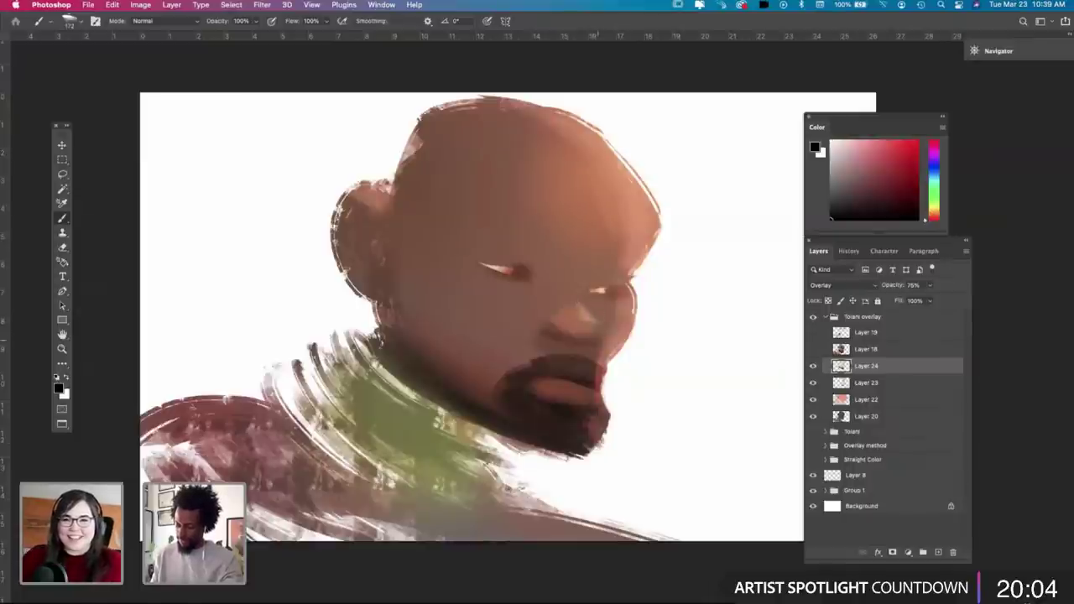
right_click(669, 315)
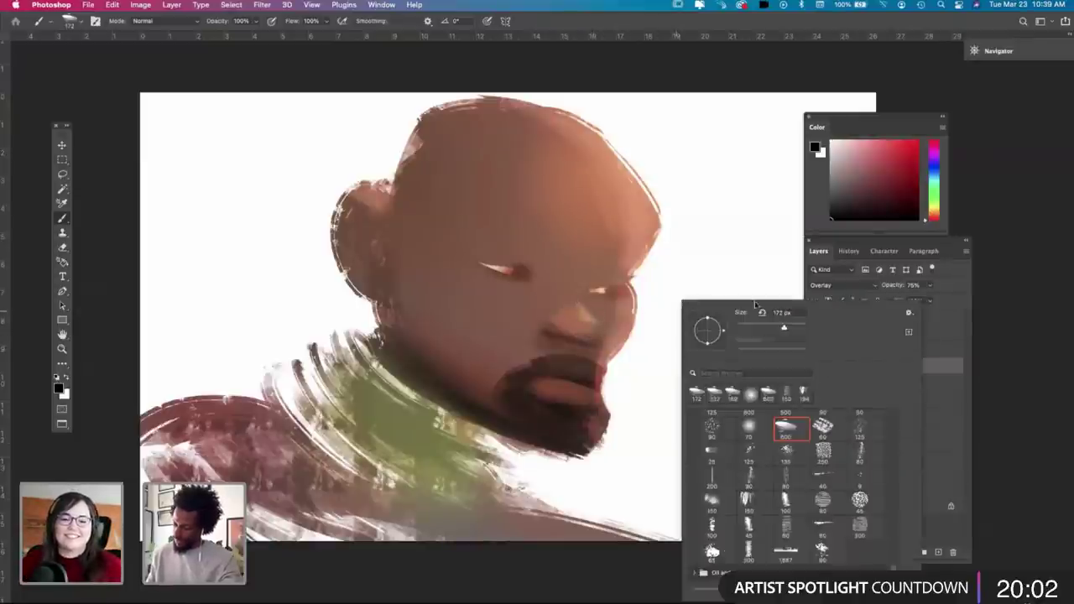
left_click_drag(783, 328, 788, 328)
left_click(579, 342)
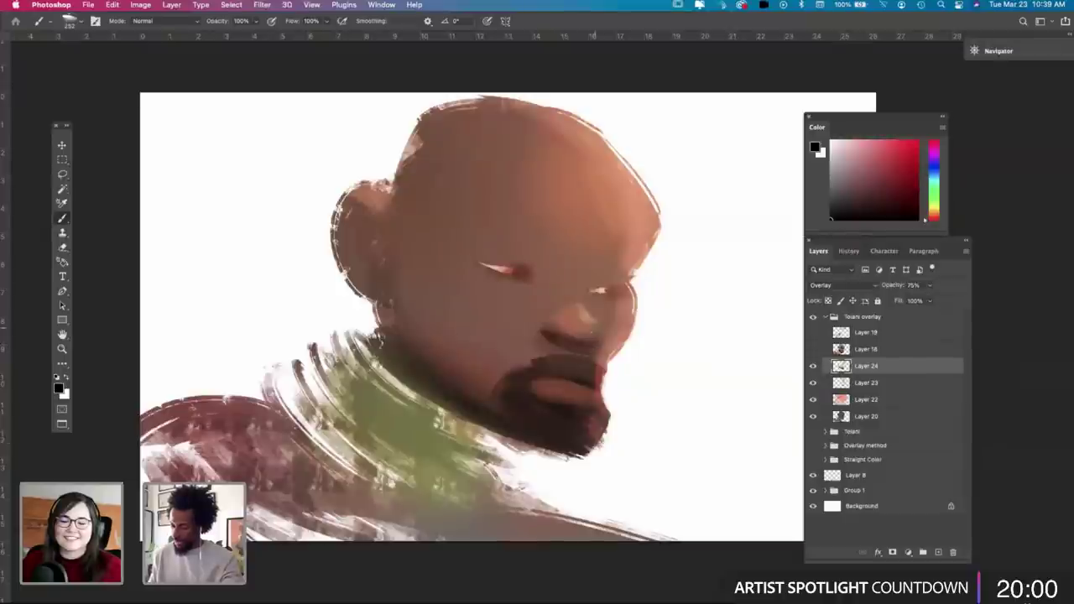
right_click(602, 302)
key("Return")
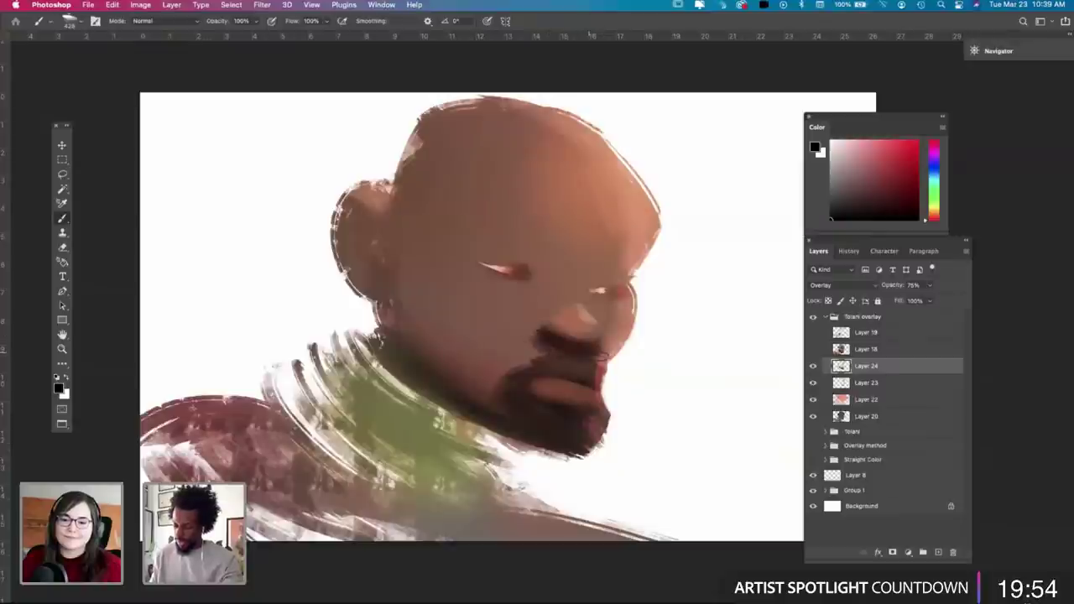
Step: Sample skin tones around the nose and paint reddish-brown shading over the nose and the adjoining cheek
key("i")
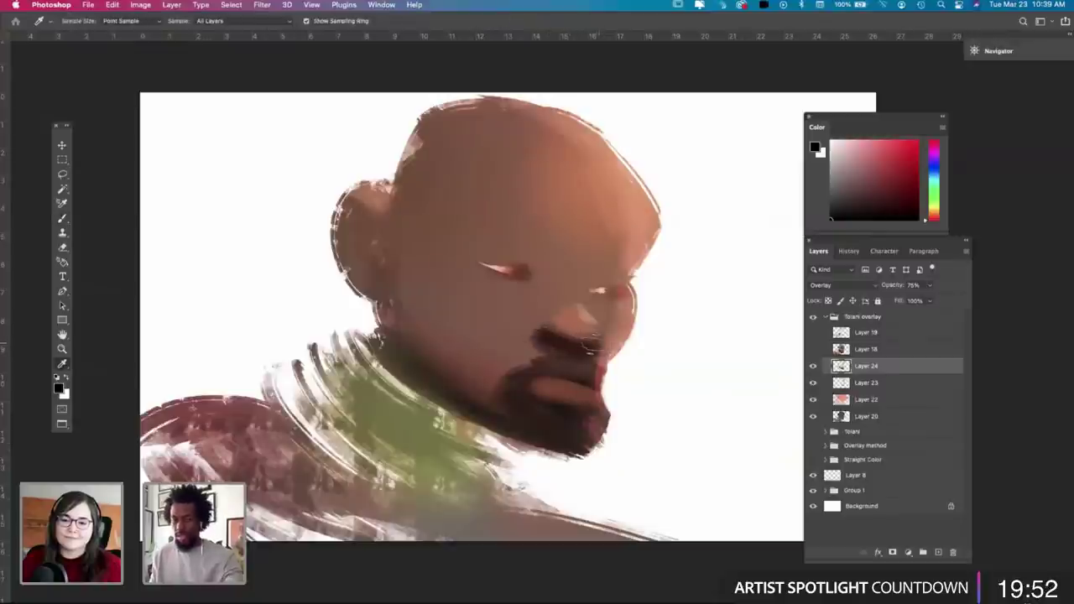
key("b")
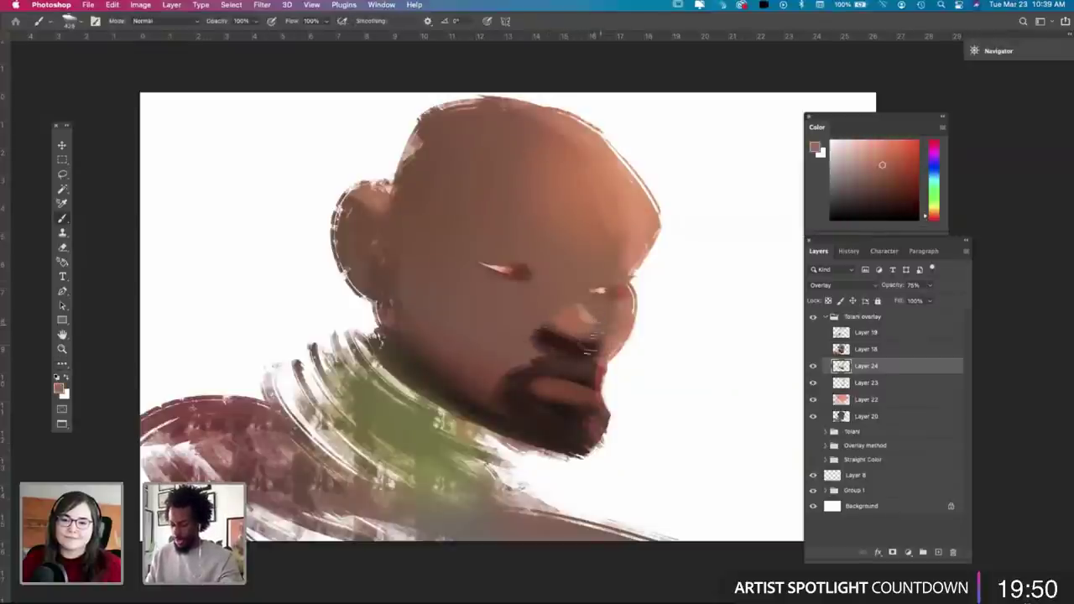
key("i")
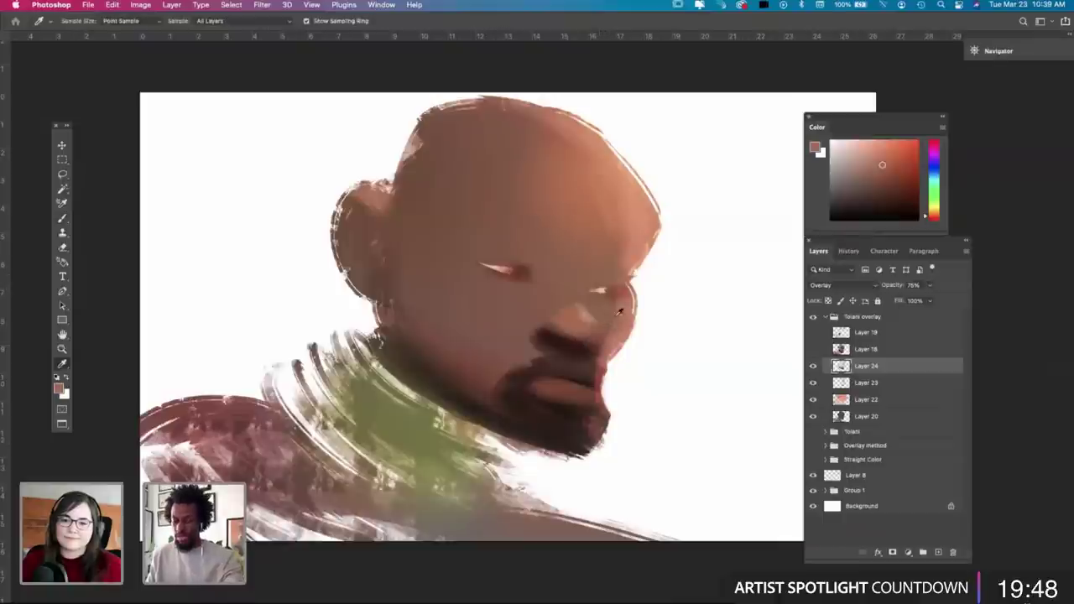
left_click(564, 320)
key("b")
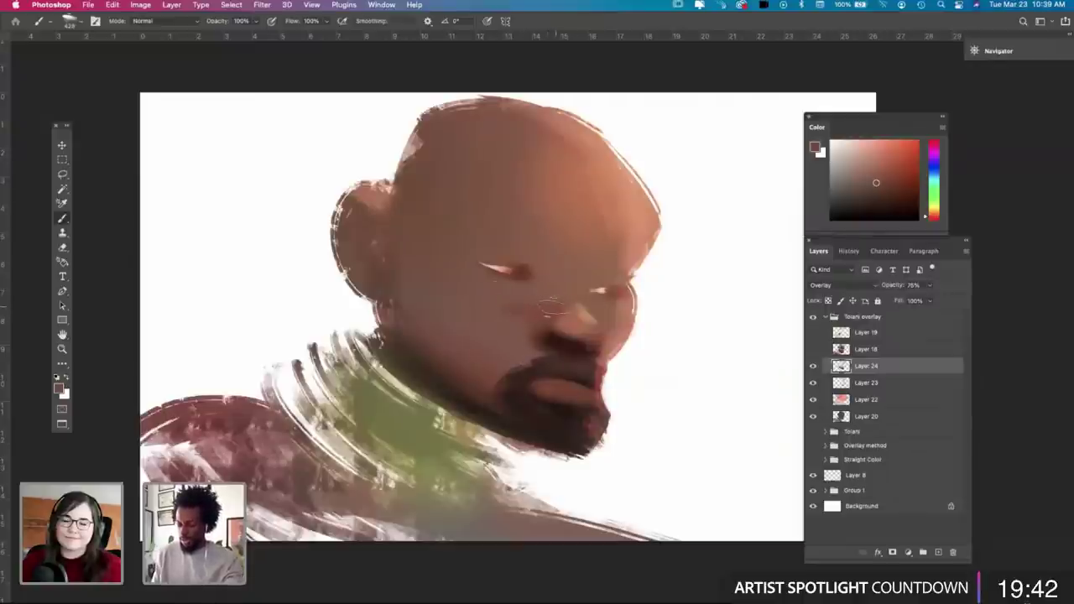
left_click(577, 272, "alt")
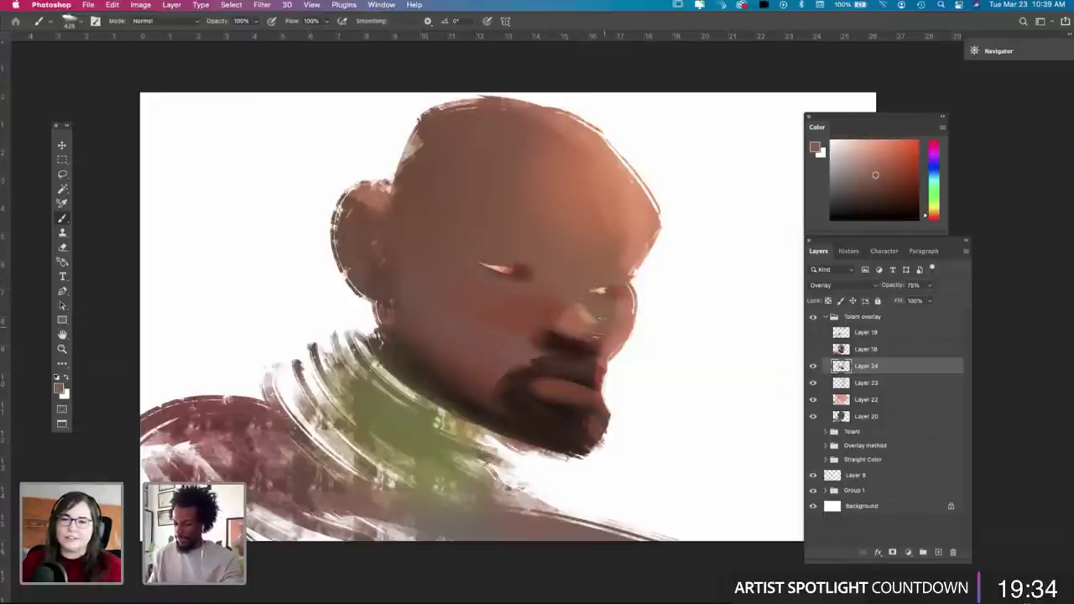
Step: Set the foreground colour to white and build up a soft forehead highlight with the Gradient tool
key("g")
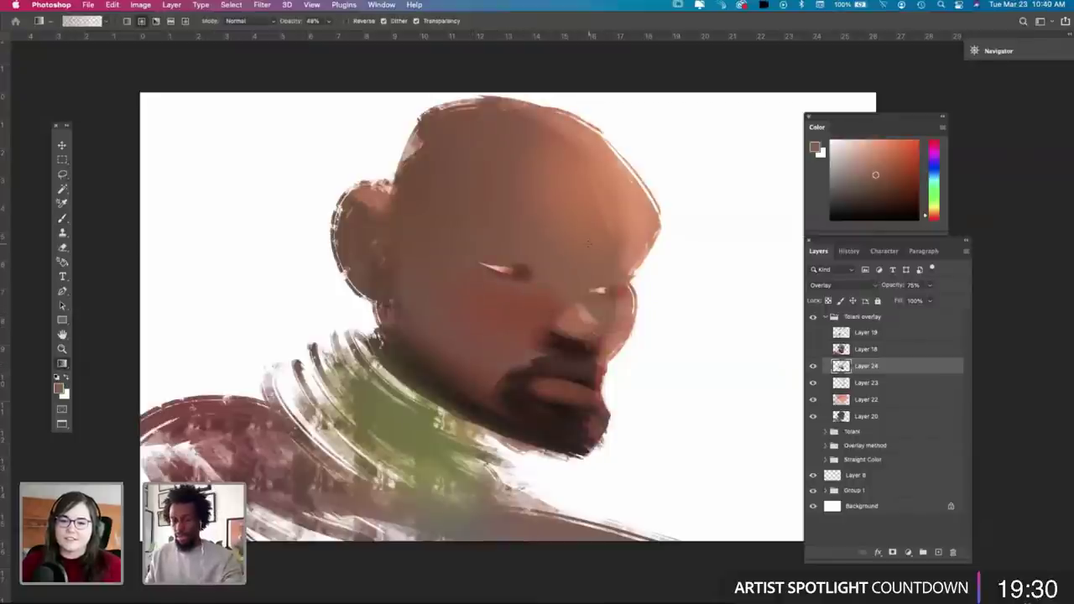
key("i")
key("d")
key("x")
key("b")
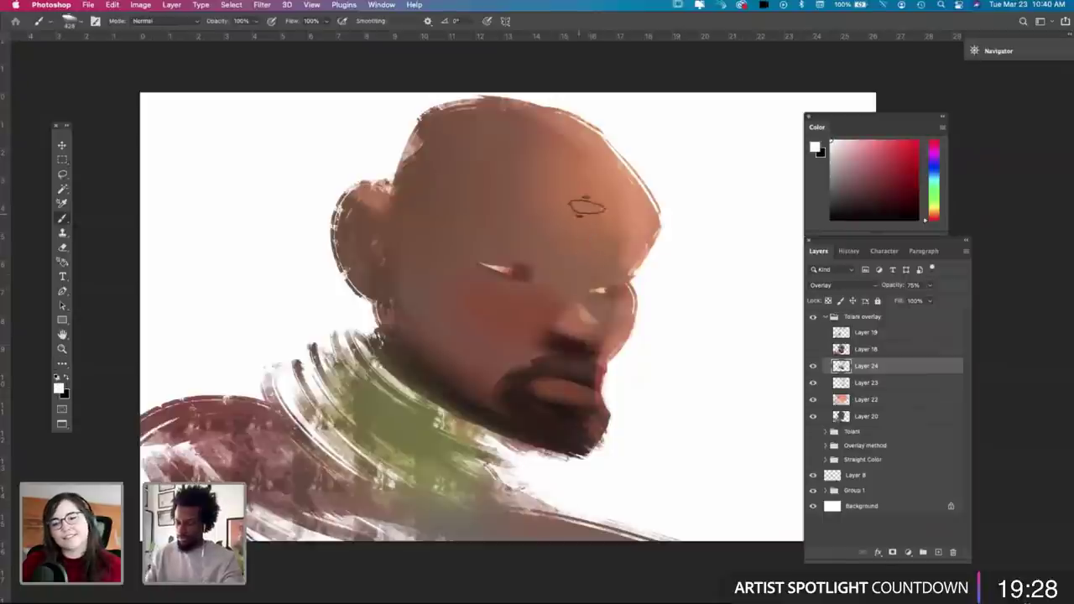
key("g")
left_click_drag(595, 173, 612, 201)
key("b")
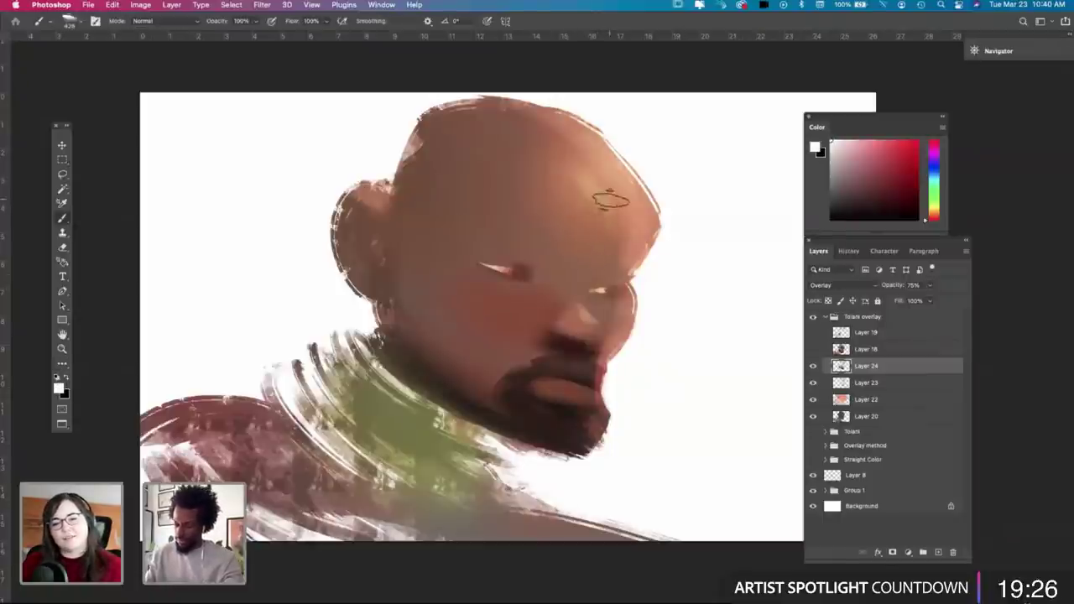
key("g")
left_click_drag(585, 157, 614, 220)
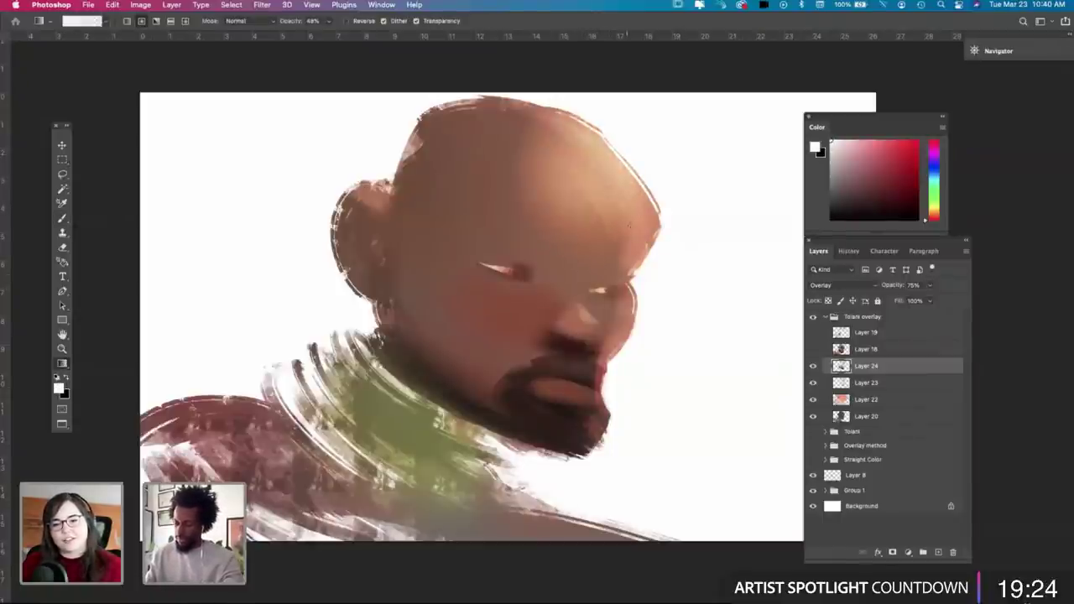
key("b")
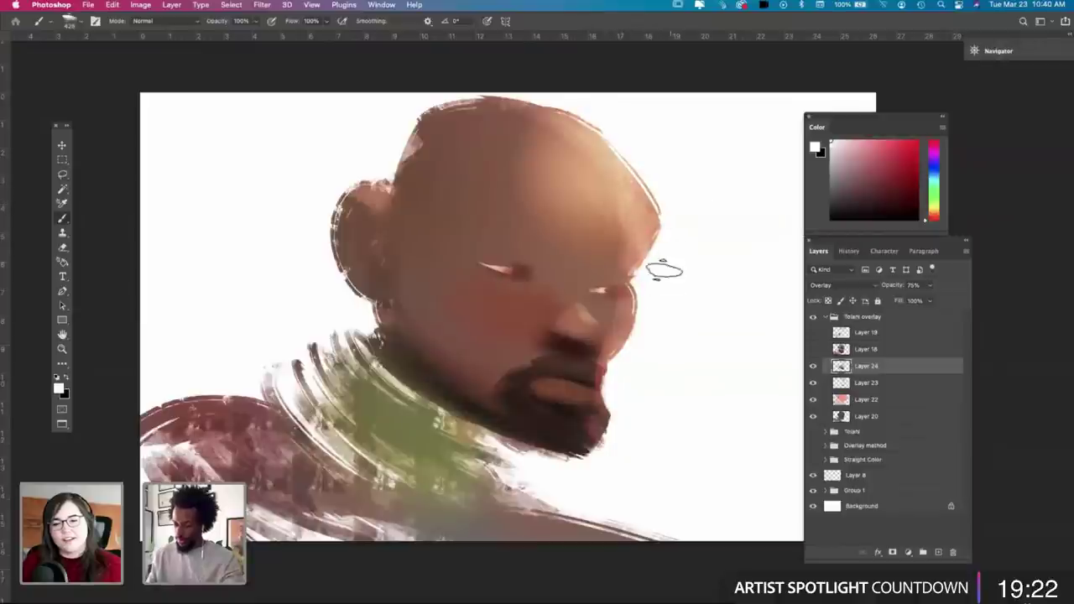
Step: Sample a dark brown from the jaw and shade the side of the head beside the ear with brush strokes and gradients
key("i")
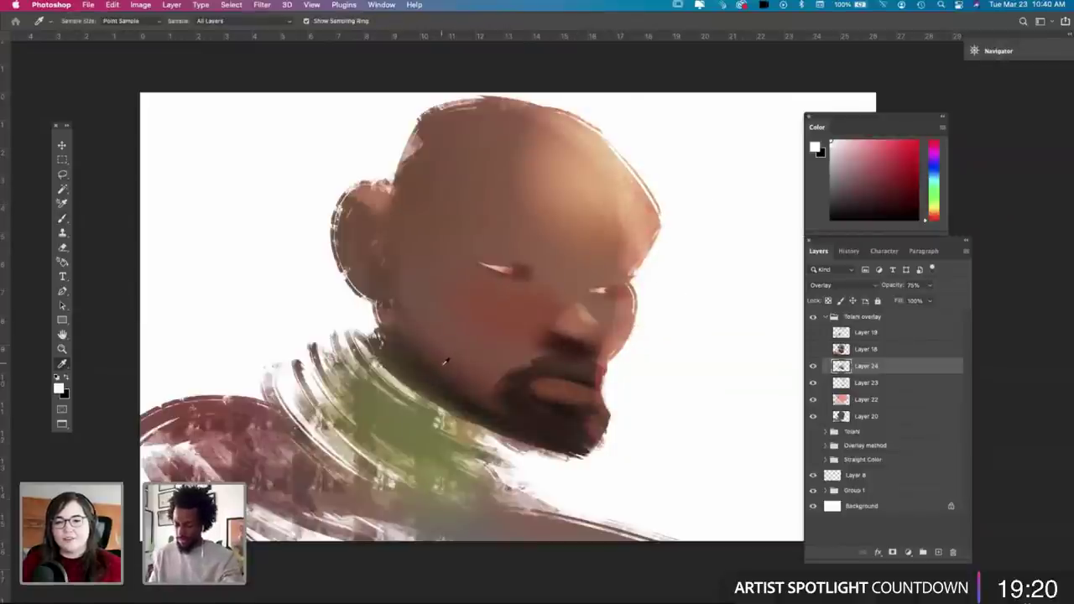
left_click(445, 361)
key("b")
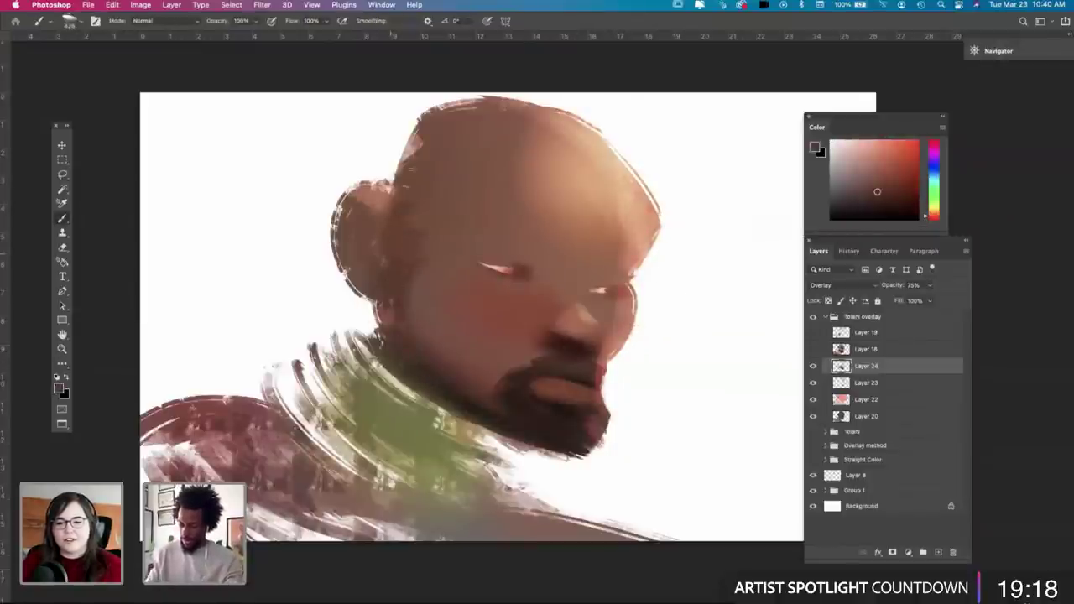
mouse_move(404, 194)
left_mouse_down()
mouse_move(418, 141)
mouse_move(432, 152)
mouse_move(412, 243)
left_mouse_up()
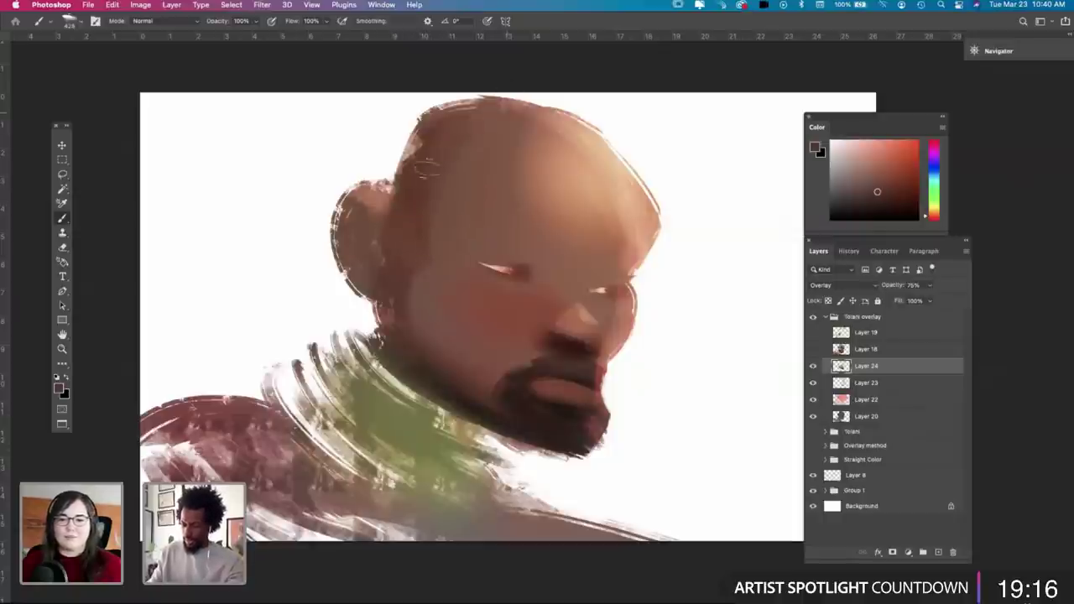
key("g")
left_click_drag(435, 166, 425, 231)
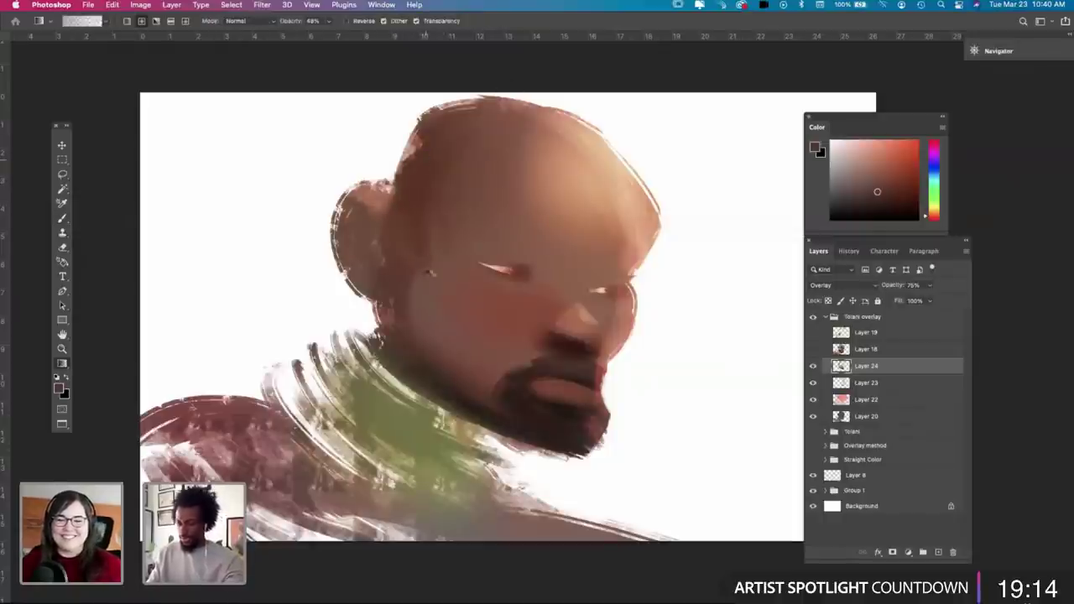
key("b")
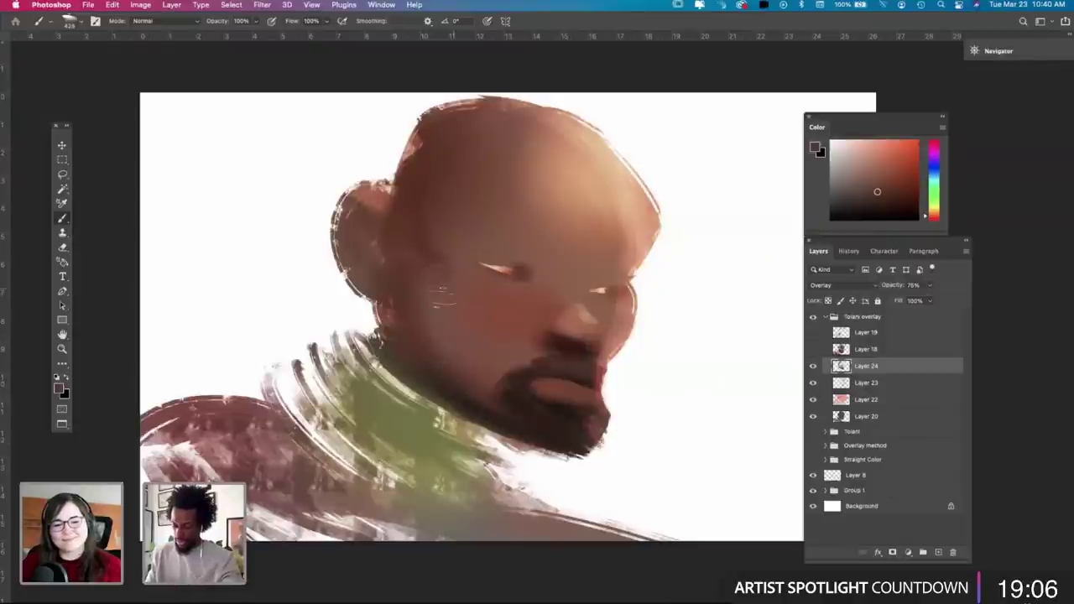
Step: Extend the dark brown gradient shading down the side of the face toward the jaw
key("space")
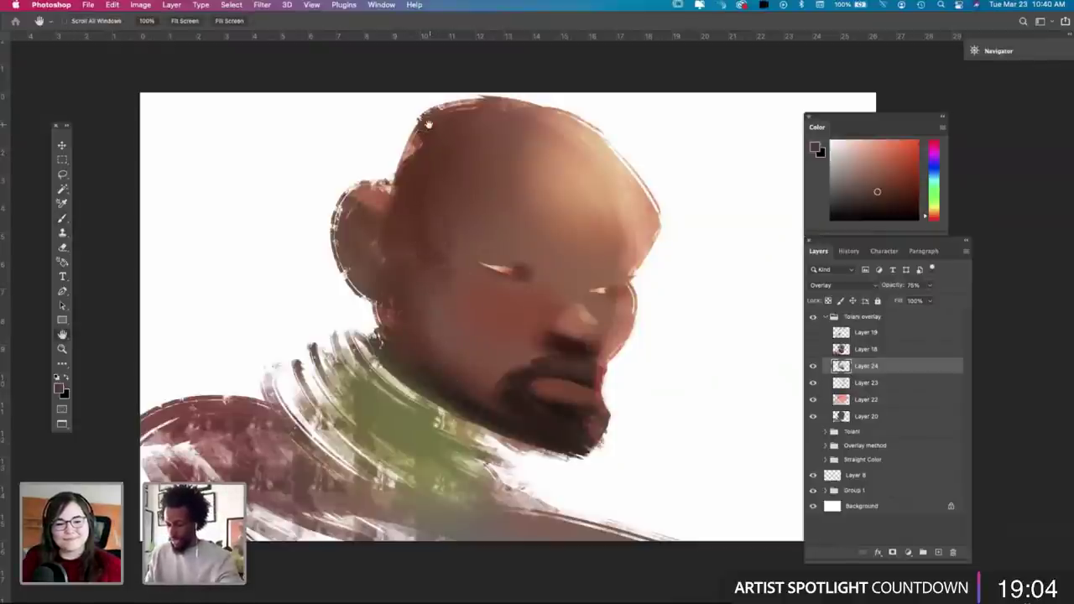
left_click_drag(413, 354, 420, 453)
scroll(474, 392, "down", 10)
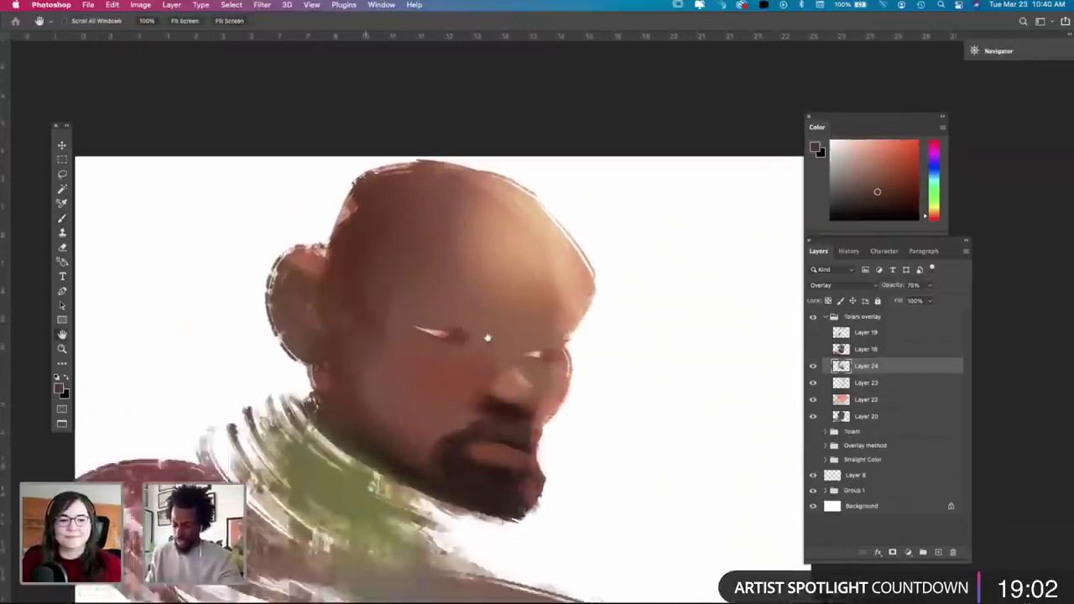
scroll(585, 361, "up", 1)
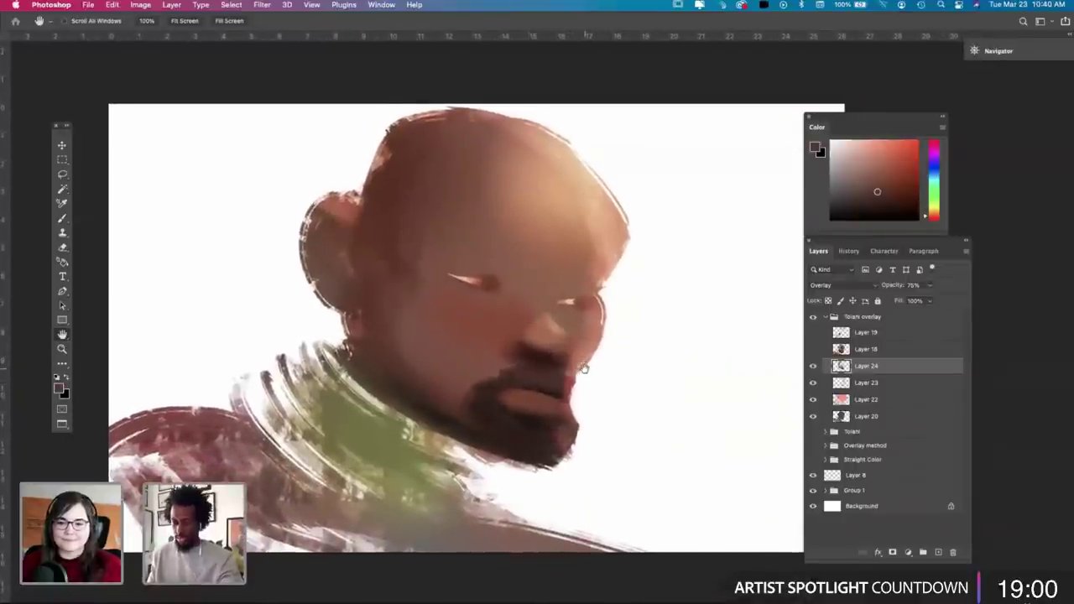
key("g")
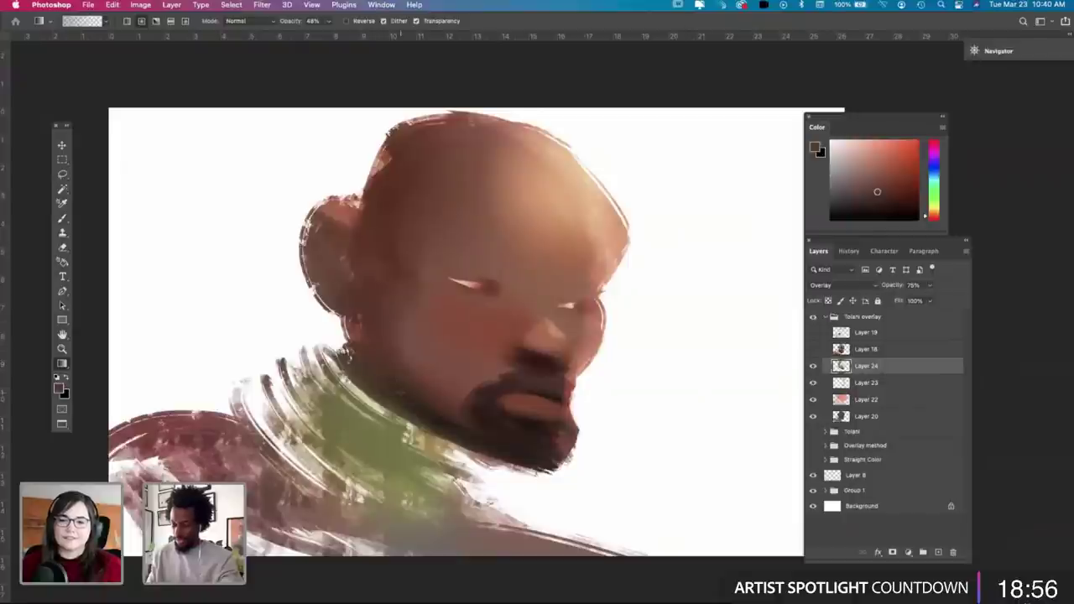
key("i")
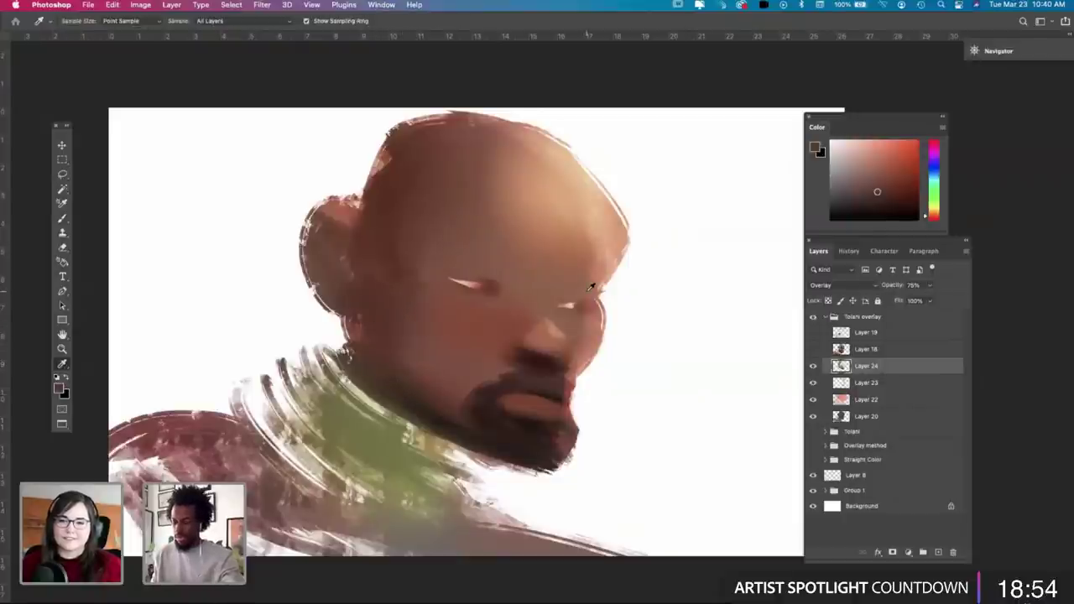
key("b")
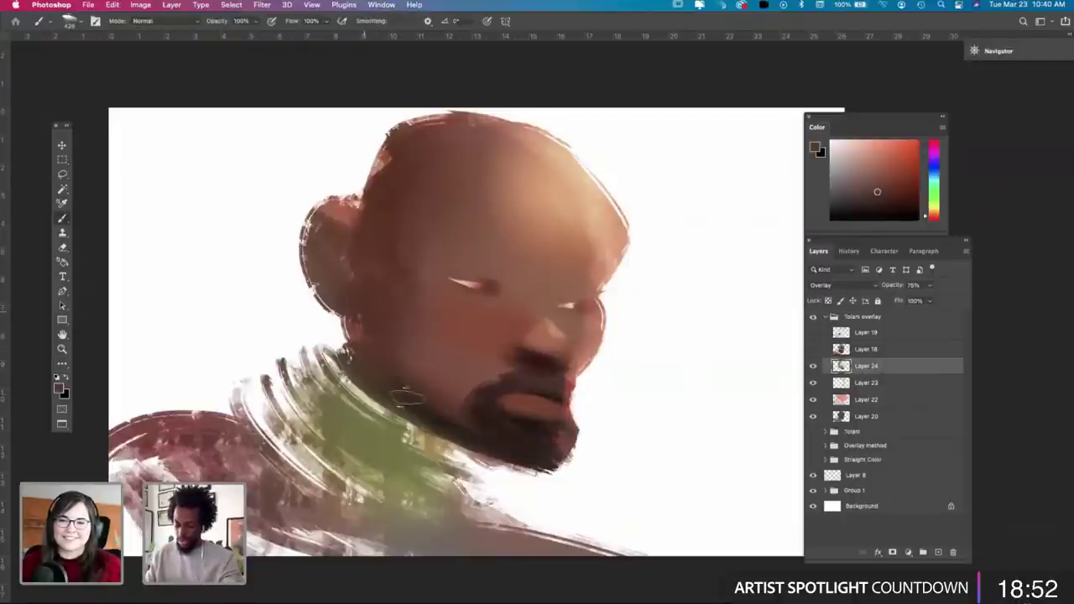
Step: Sample a dark brown from the beard and paint over the moustache and the side of the beard on Layer 24
key("i")
left_click(526, 429)
key("b")
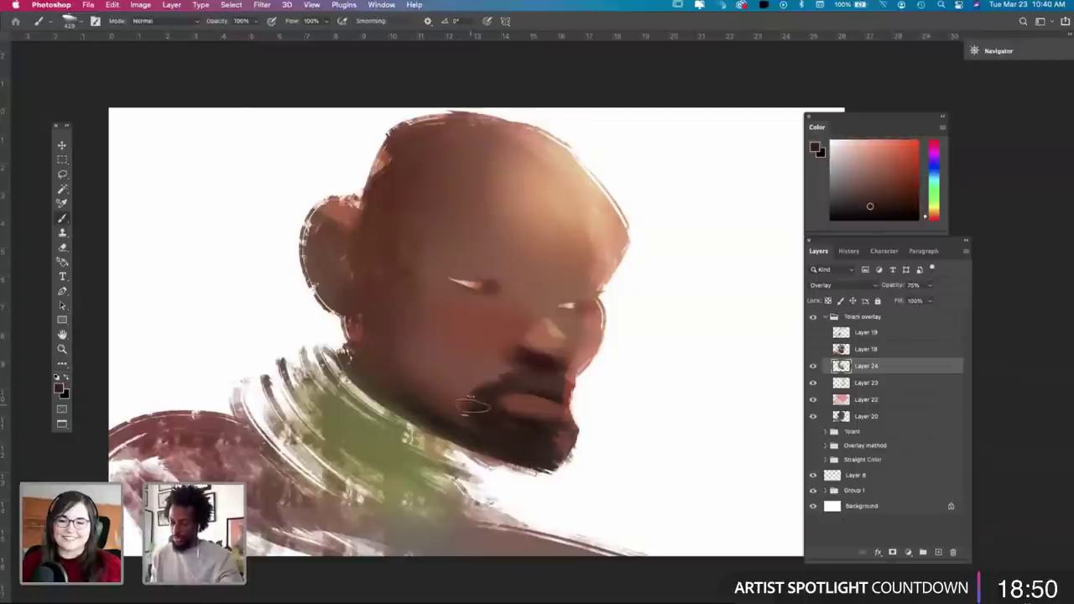
left_click_drag(491, 385, 453, 398)
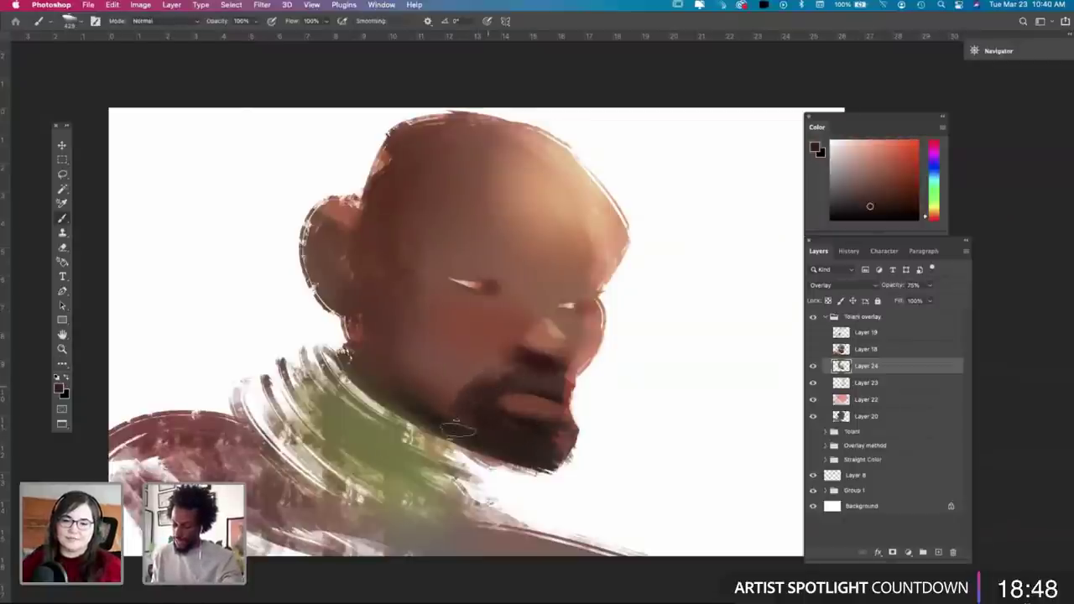
left_click_drag(535, 368, 515, 349)
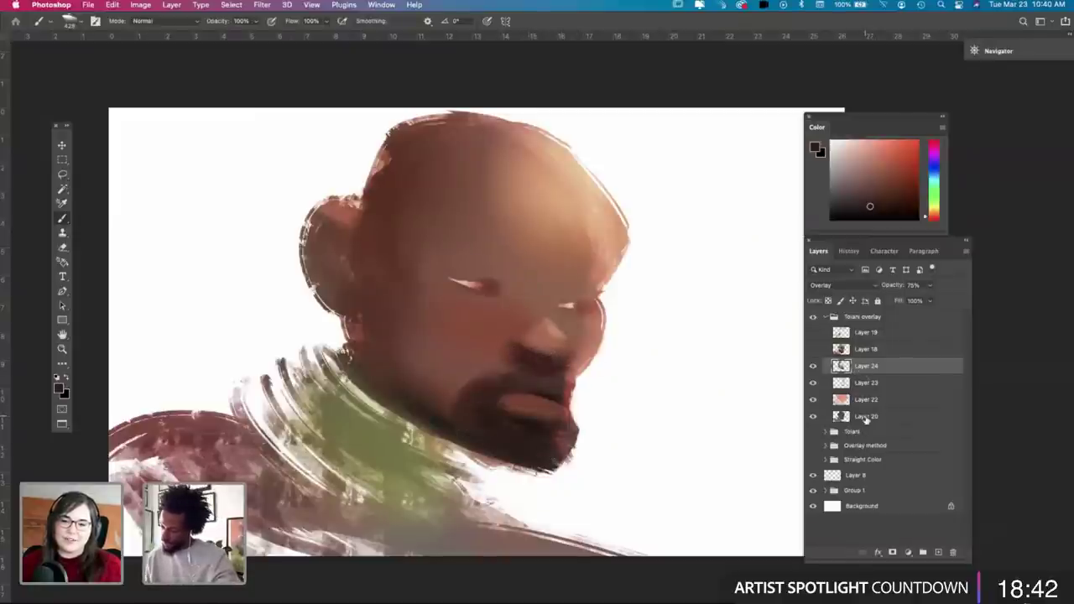
Step: Switch to Layer 20, set the brush to 476 px and paint dark strokes along the underside of the bearded chin
left_click(866, 418)
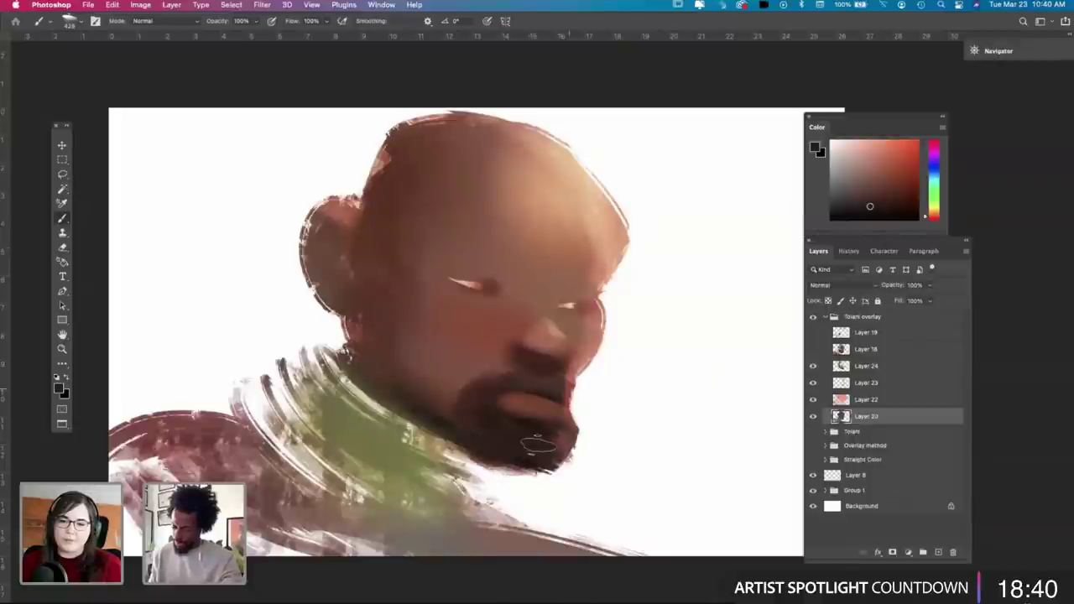
right_click(600, 373)
mouse_move(470, 438)
left_mouse_down()
mouse_move(560, 469)
mouse_move(511, 465)
mouse_move(483, 437)
mouse_move(474, 442)
mouse_move(543, 438)
mouse_move(533, 421)
mouse_move(493, 423)
mouse_move(531, 435)
mouse_move(530, 475)
mouse_move(537, 469)
mouse_move(493, 441)
mouse_move(462, 401)
mouse_move(536, 467)
mouse_move(571, 472)
left_mouse_up()
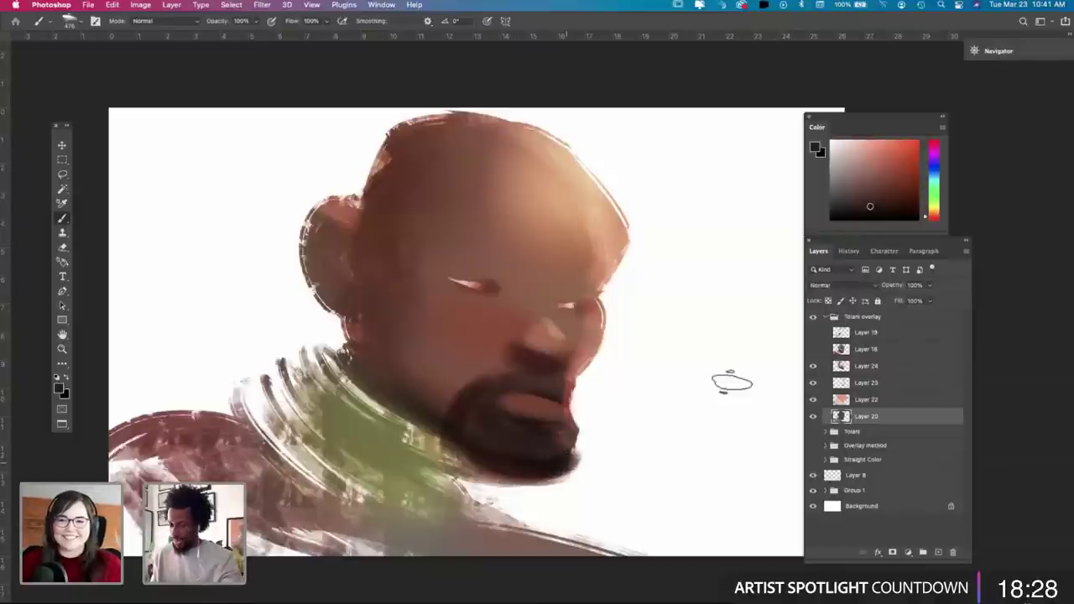
Step: Reduce the brush to 140 px and doodle the eyes and nose of a small face on the blank canvas beside the portrait
right_click(730, 383)
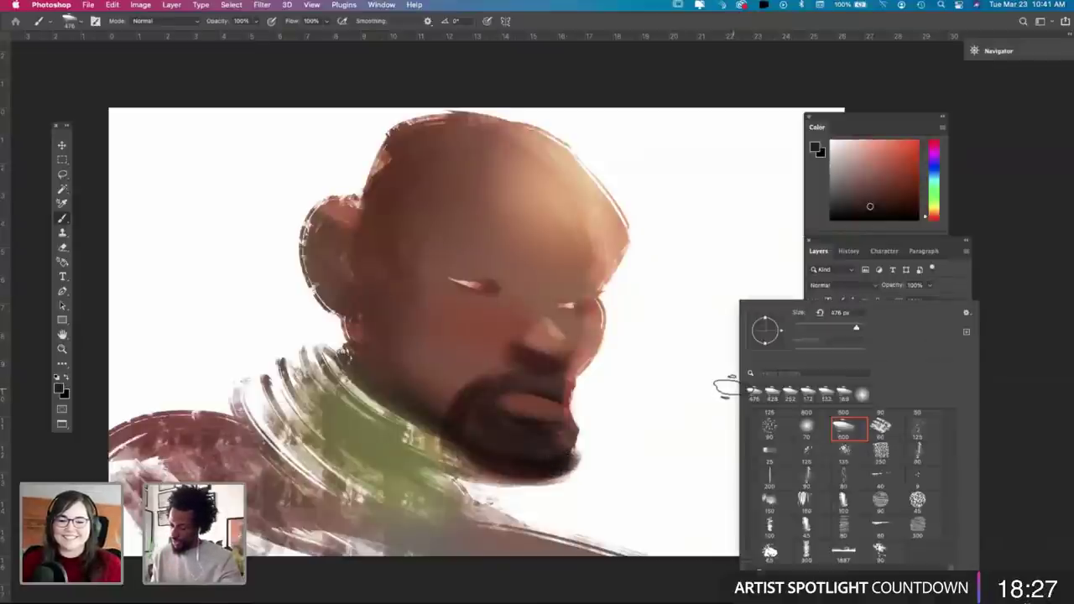
left_click(831, 329)
mouse_move(686, 302)
left_mouse_down()
mouse_move(727, 298)
mouse_move(668, 314)
left_mouse_up()
key("super+z")
mouse_move(742, 316)
left_mouse_down()
mouse_move(772, 319)
mouse_move(715, 315)
mouse_move(787, 316)
left_mouse_up()
key("super+z")
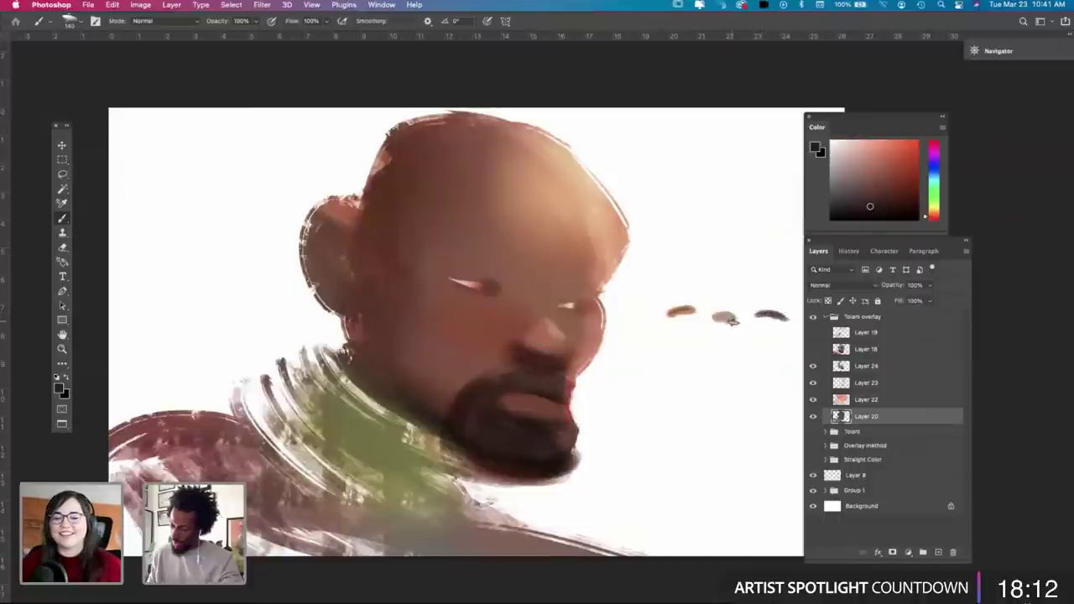
mouse_move(732, 348)
left_mouse_down()
mouse_move(716, 348)
mouse_move(730, 319)
left_mouse_up()
key("super+z")
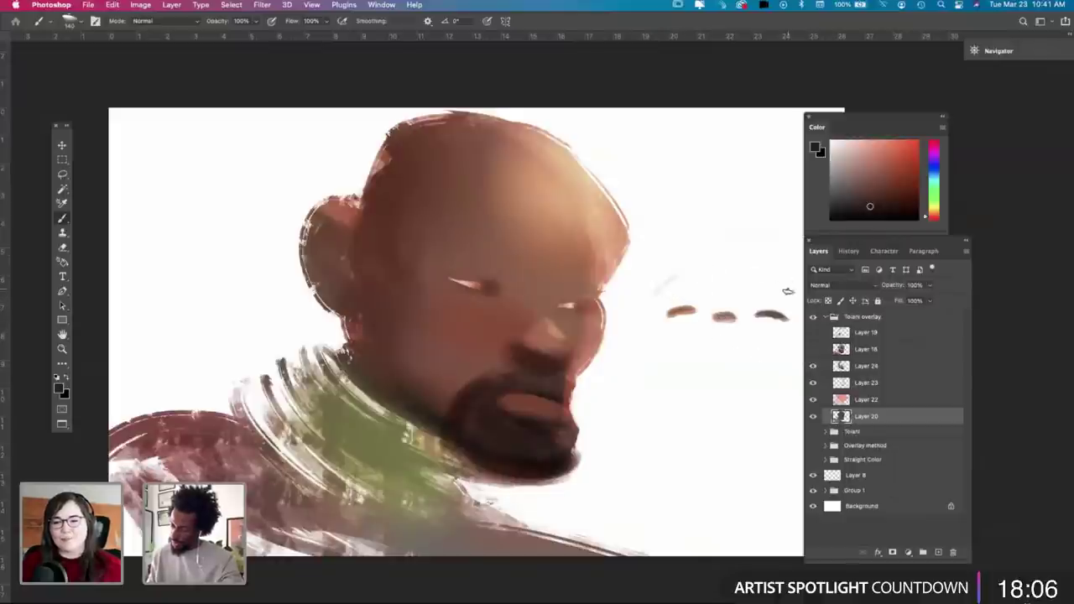
Step: Draw a curved smile under the doodle's eyes, undoing and retrying the stroke until its shape fits
left_click_drag(677, 360, 780, 343)
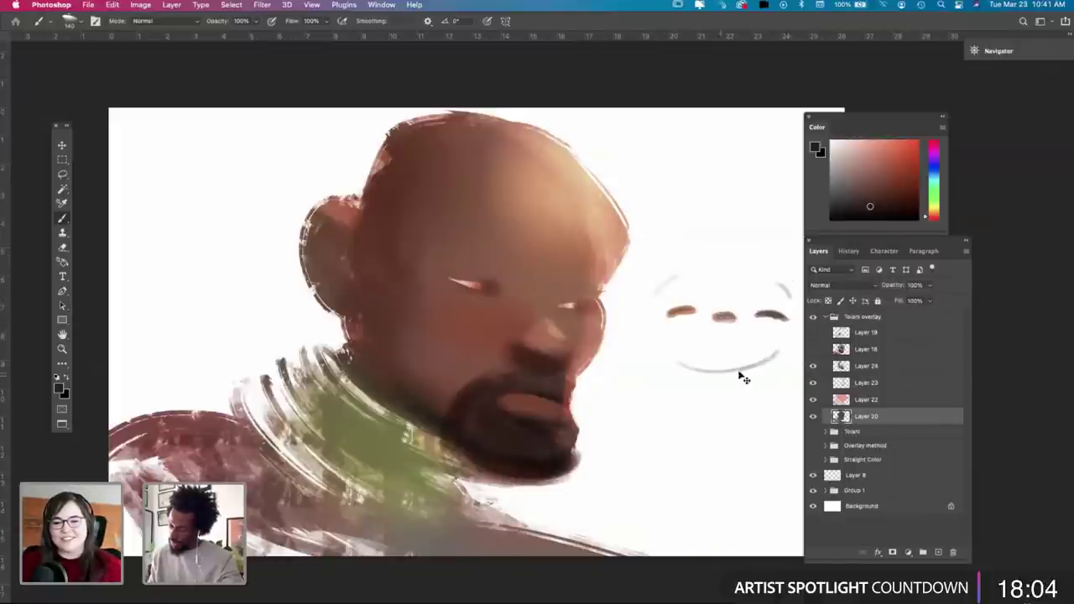
key("super+z")
left_click_drag(688, 368, 785, 369)
key("super+z")
left_click_drag(688, 372, 790, 360)
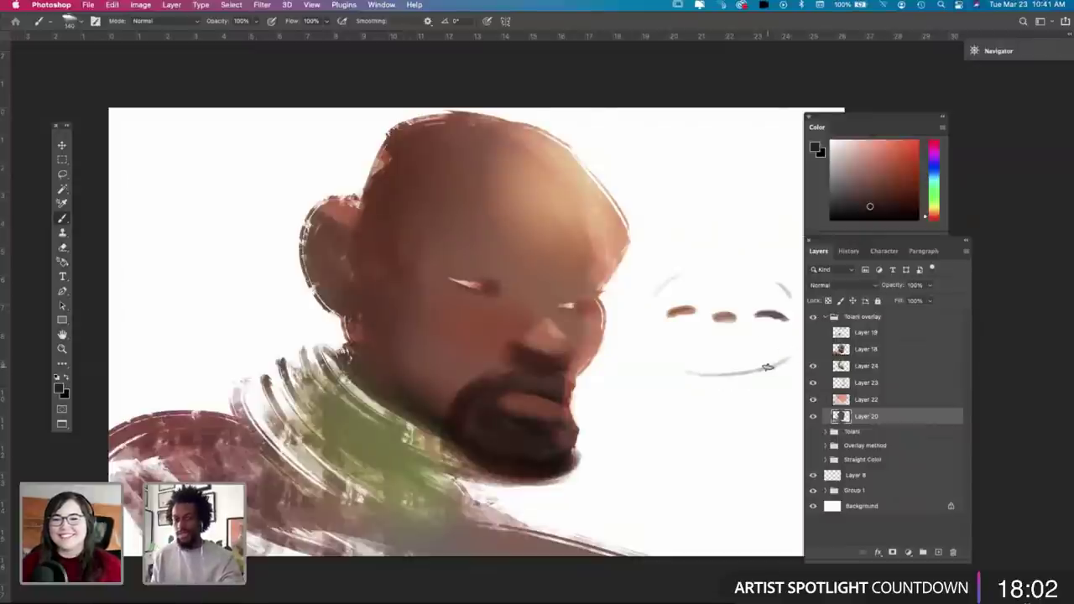
key("super+z")
left_click_drag(699, 376, 760, 377)
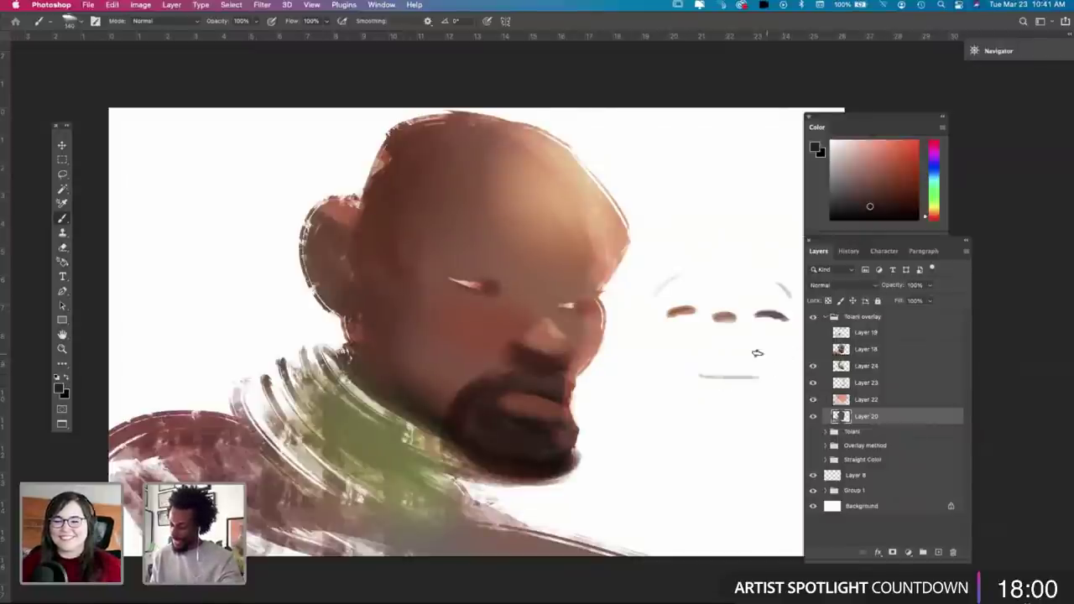
key("super+z")
left_click_drag(686, 363, 780, 361)
key("super+z")
left_click_drag(692, 368, 777, 359)
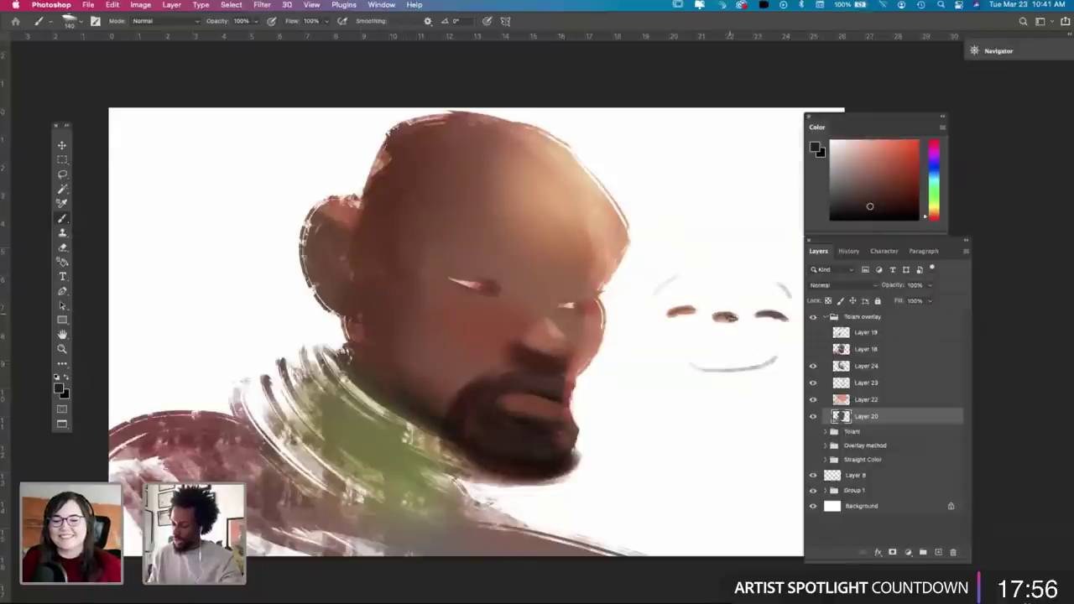
Step: Reset the foreground colour to default black and erase the doodle face beside the portrait
key("d")
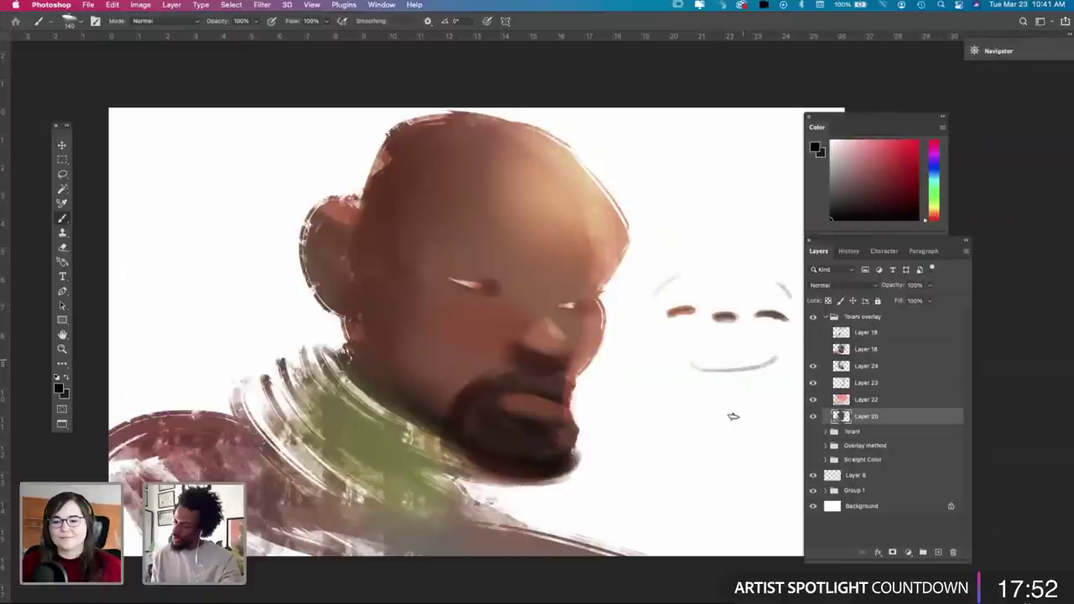
key("e")
mouse_move(695, 312)
left_mouse_down()
mouse_move(671, 311)
mouse_move(699, 346)
mouse_move(737, 278)
mouse_move(726, 321)
mouse_move(746, 378)
mouse_move(780, 343)
mouse_move(779, 276)
left_mouse_up()
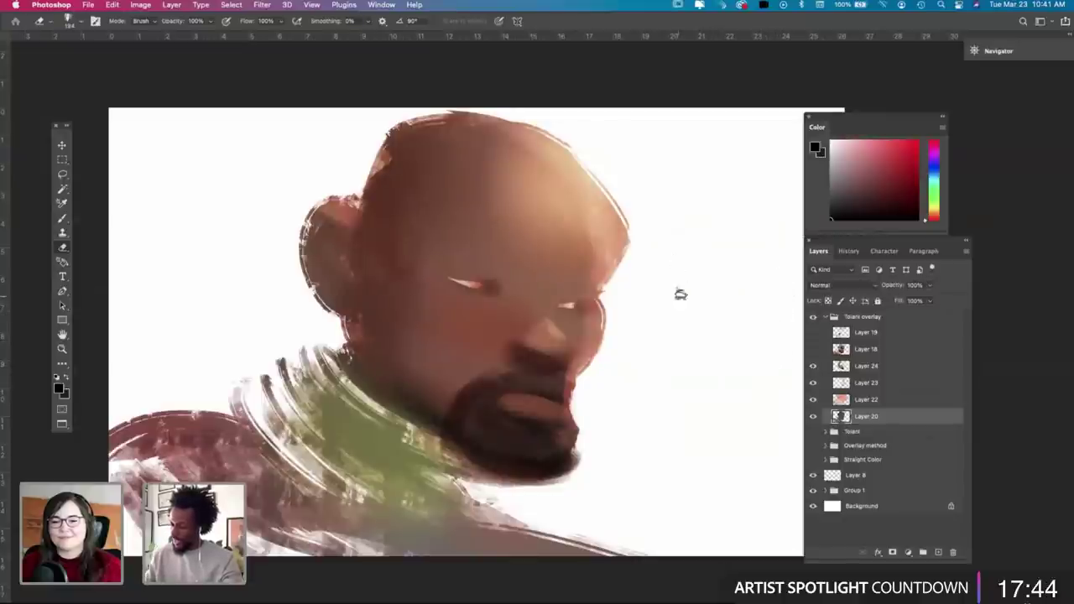
Step: Doodle a second smiling face with dotted eyes beside the portrait, then undo all its strokes
key("b")
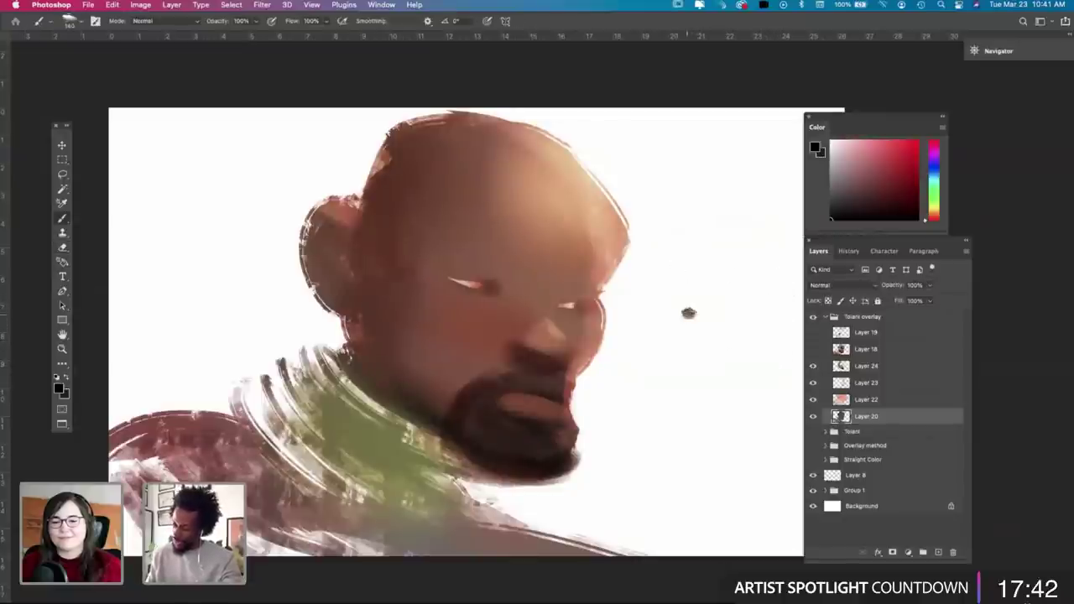
left_click(772, 324)
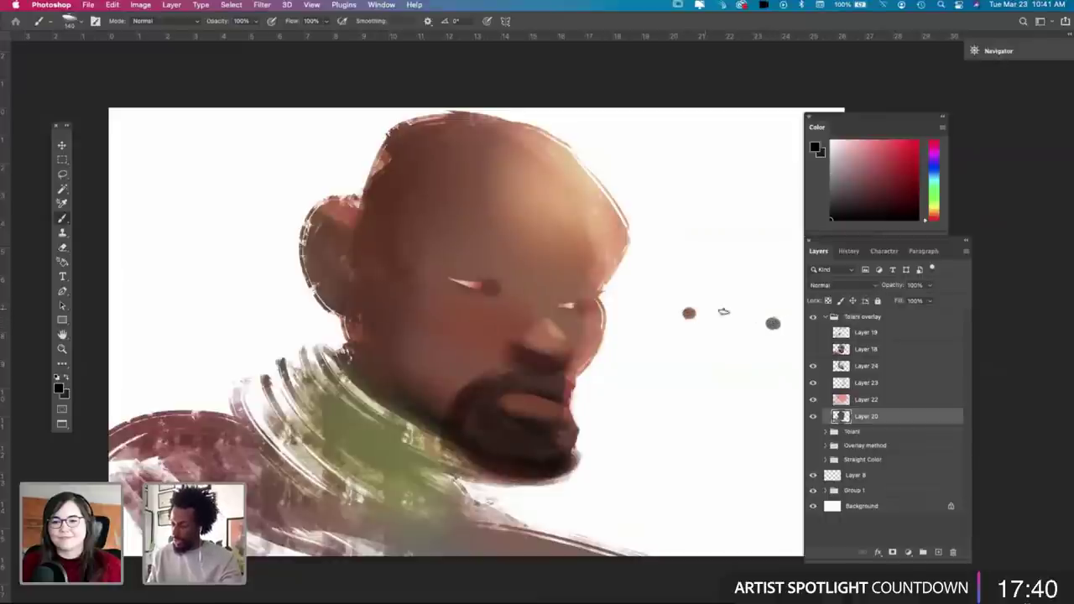
left_click_drag(703, 374, 768, 375)
key("super+z")
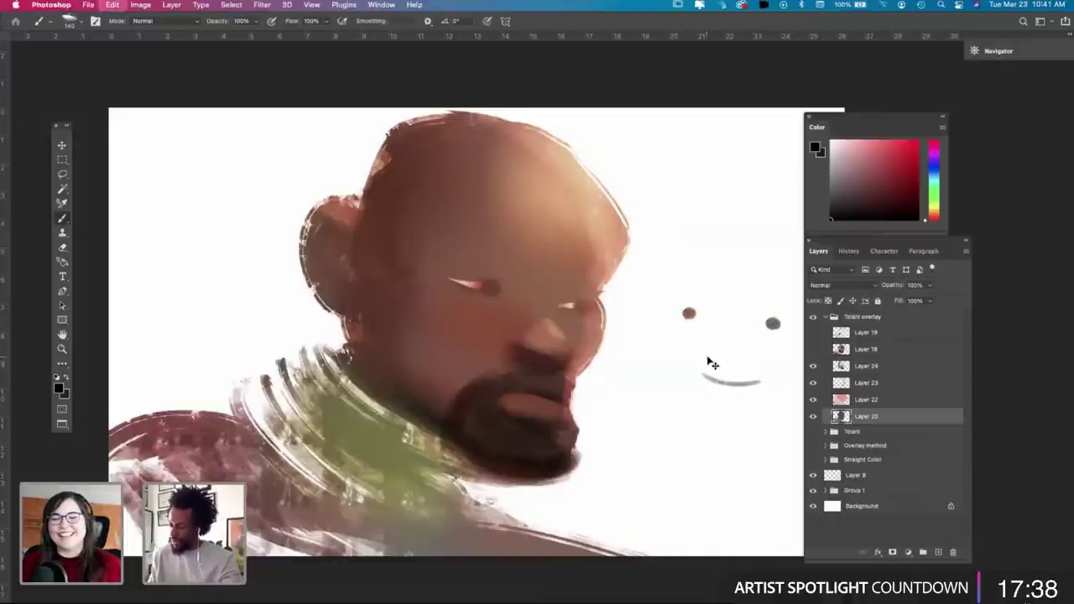
left_click_drag(690, 347, 769, 355)
left_click_drag(737, 314, 744, 318)
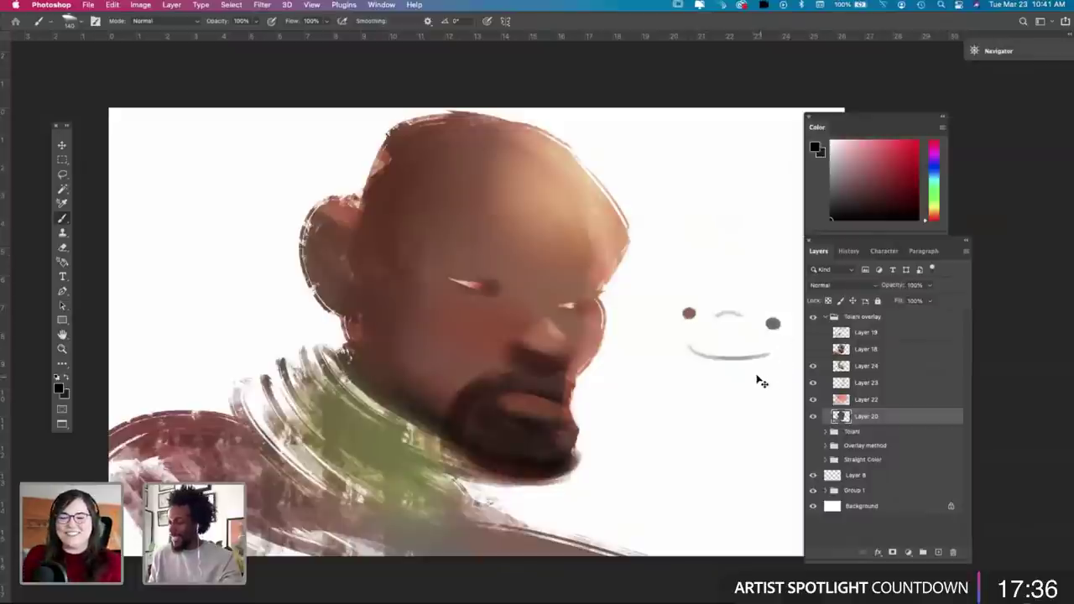
key("super+z")
key("super+z")
key("super+z")
key("super+z")
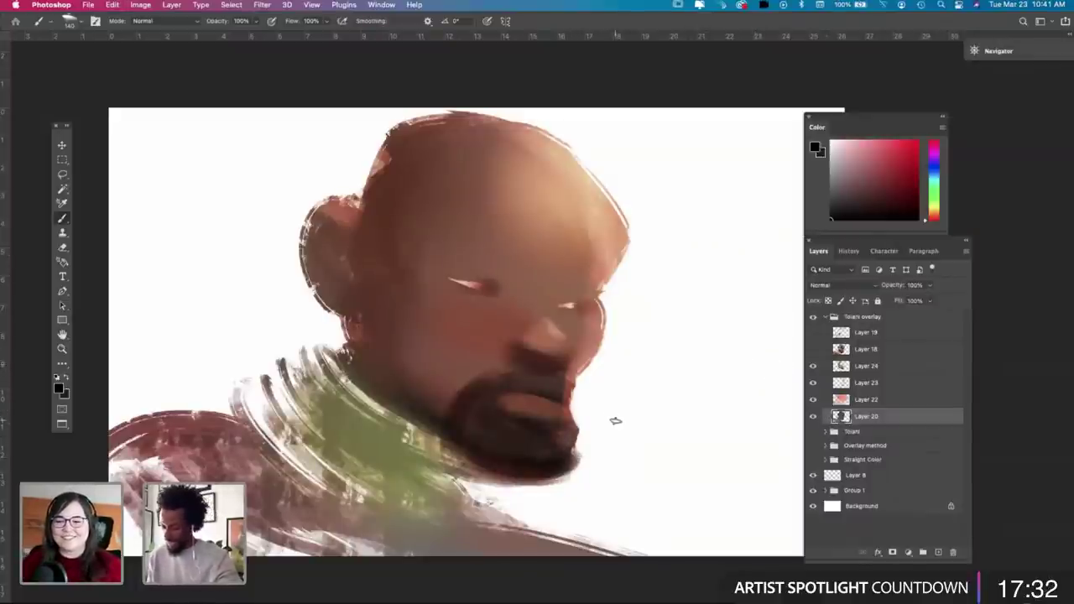
Step: Set the brush size to 284 px and paint black over the front edge of the chin
right_click(616, 421)
left_click(731, 328)
mouse_move(572, 454)
left_mouse_down()
mouse_move(550, 471)
mouse_move(583, 451)
left_mouse_up()
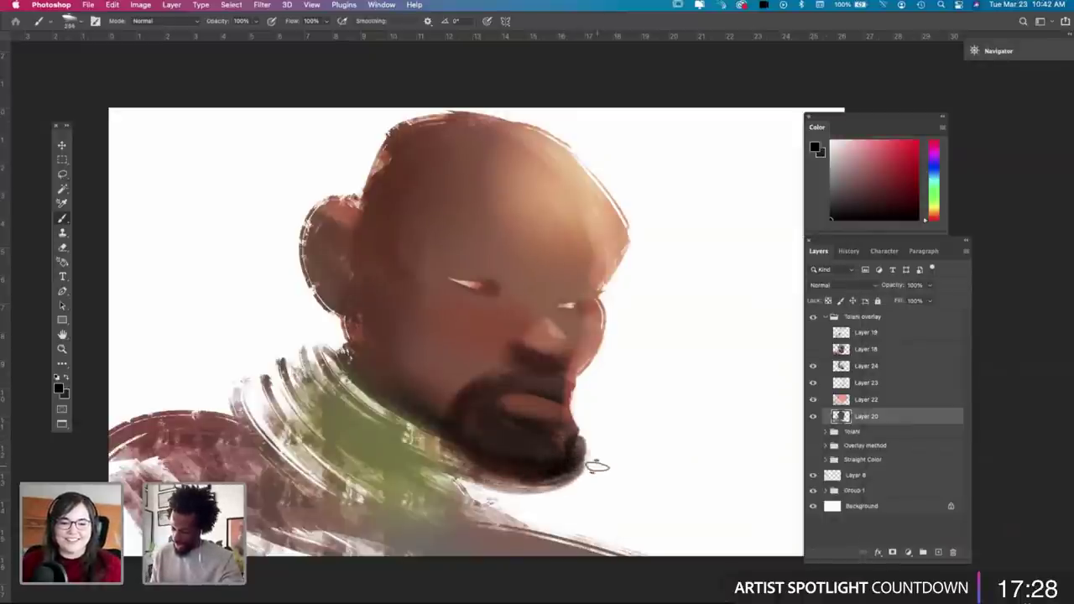
Step: Set the brush size to 380 px and try several black strokes around the underside of the chin, undoing them
right_click(638, 409)
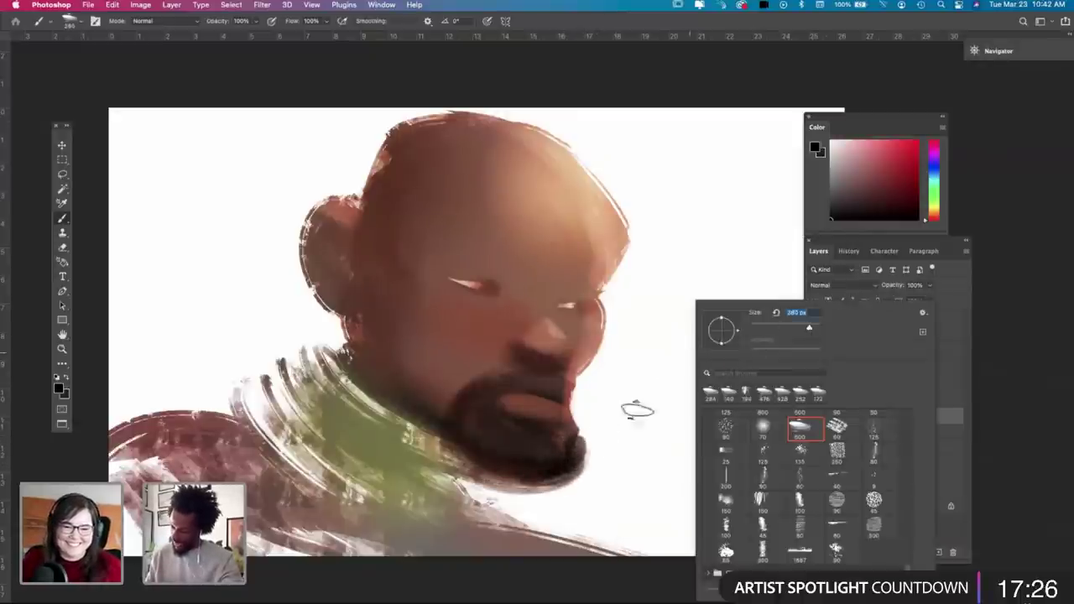
left_click(524, 475)
mouse_move(524, 475)
left_mouse_down()
mouse_move(564, 456)
mouse_move(563, 434)
left_mouse_up()
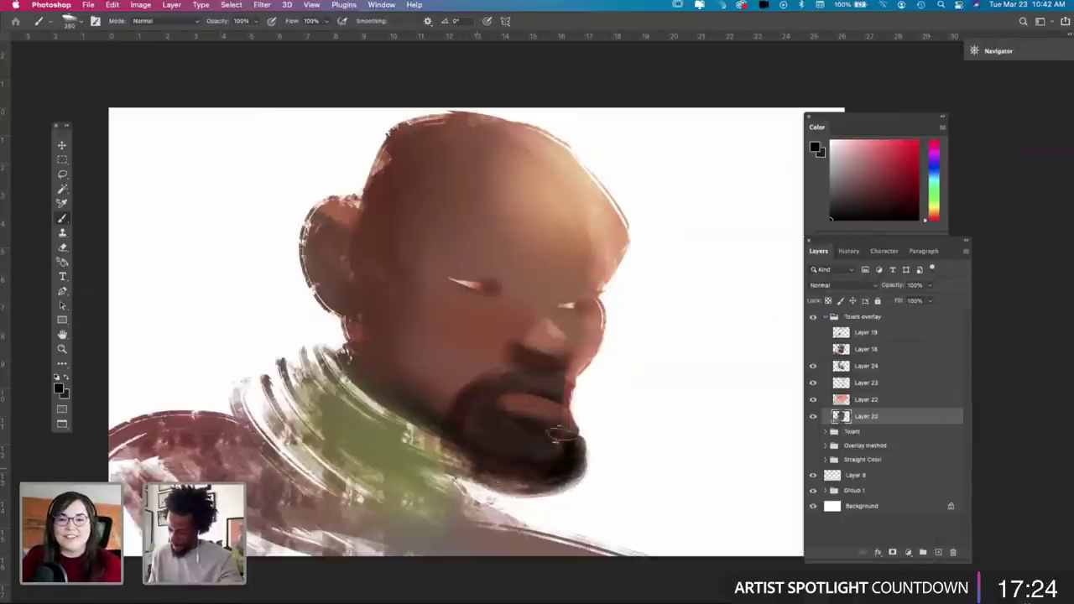
key("super+z")
mouse_move(497, 470)
left_mouse_down()
mouse_move(561, 457)
mouse_move(572, 441)
mouse_move(559, 462)
mouse_move(587, 470)
left_mouse_up()
key("super+z")
key("super+z")
key("super+z")
mouse_move(509, 478)
left_mouse_down()
mouse_move(537, 499)
mouse_move(580, 450)
mouse_move(572, 435)
mouse_move(591, 463)
left_mouse_up()
key("super+z")
Step: Extend the black beard past the front and underside of the chin and darken the moustache
mouse_move(530, 480)
left_mouse_down()
mouse_move(587, 435)
mouse_move(590, 476)
mouse_move(599, 446)
mouse_move(577, 458)
mouse_move(561, 423)
mouse_move(550, 480)
mouse_move(484, 468)
mouse_move(583, 430)
left_mouse_up()
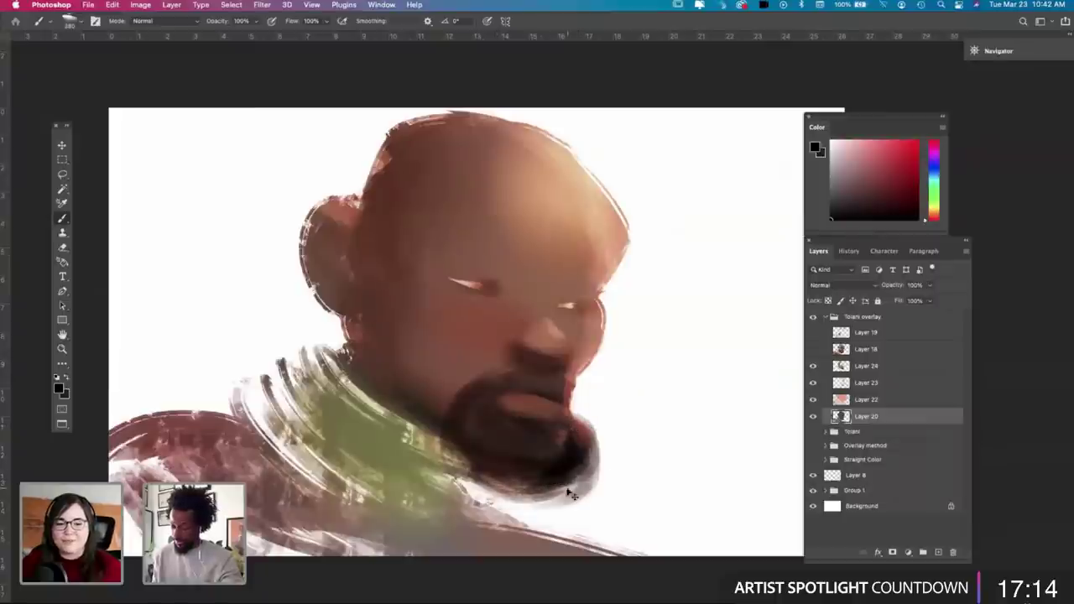
key("super+z")
mouse_move(577, 476)
left_mouse_down()
mouse_move(514, 493)
mouse_move(487, 480)
mouse_move(564, 491)
left_mouse_up()
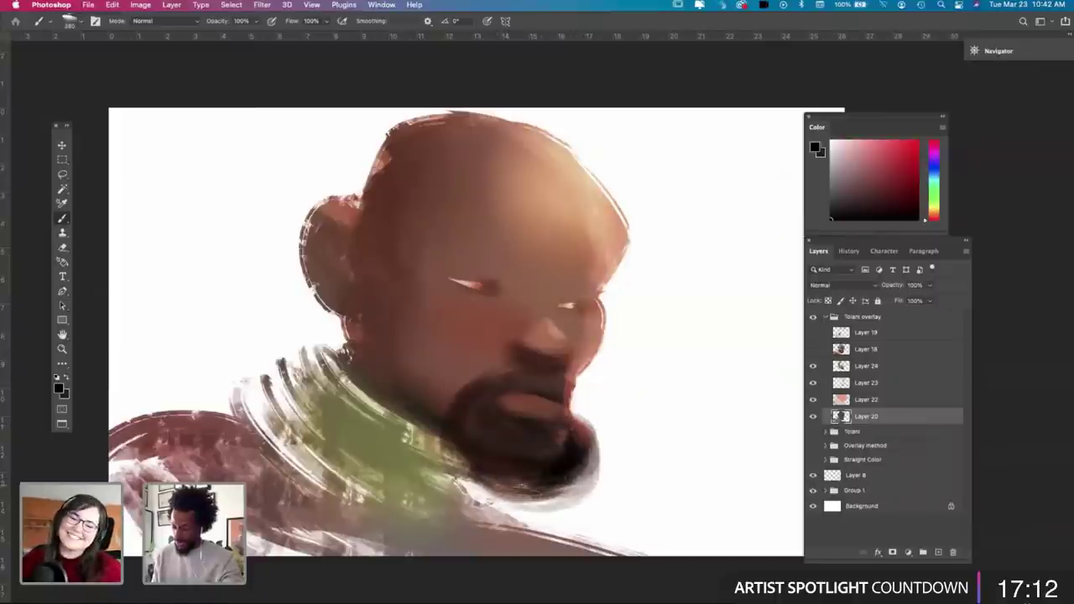
right_click(697, 343)
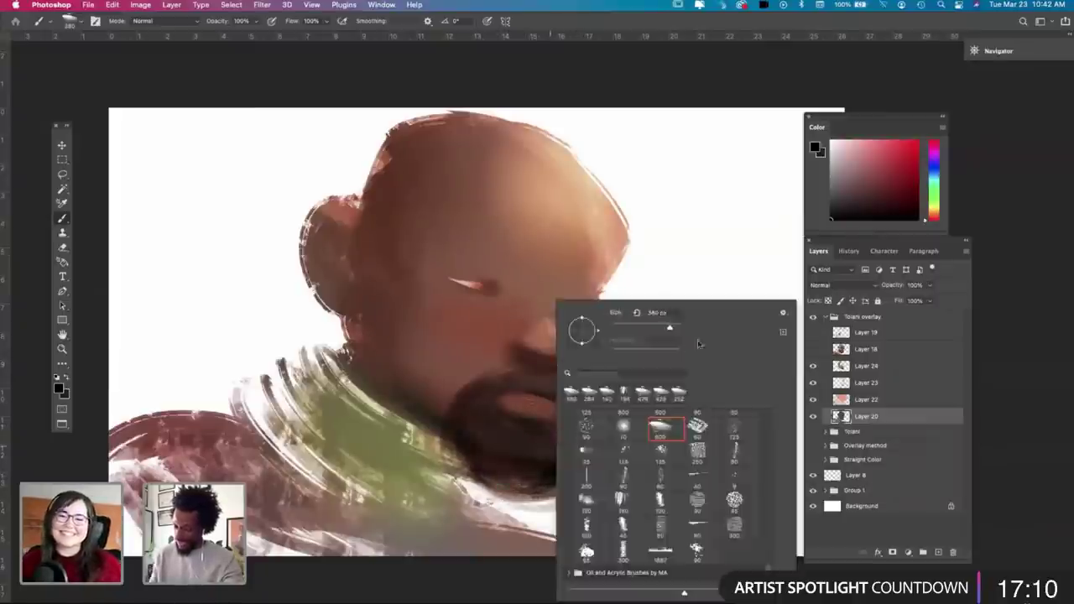
left_click(485, 382)
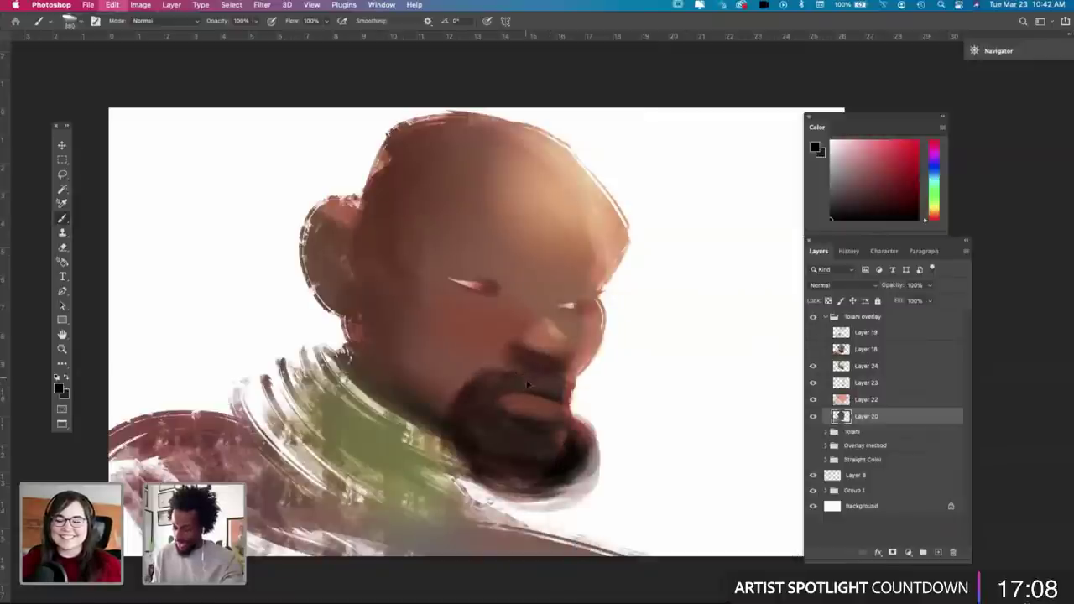
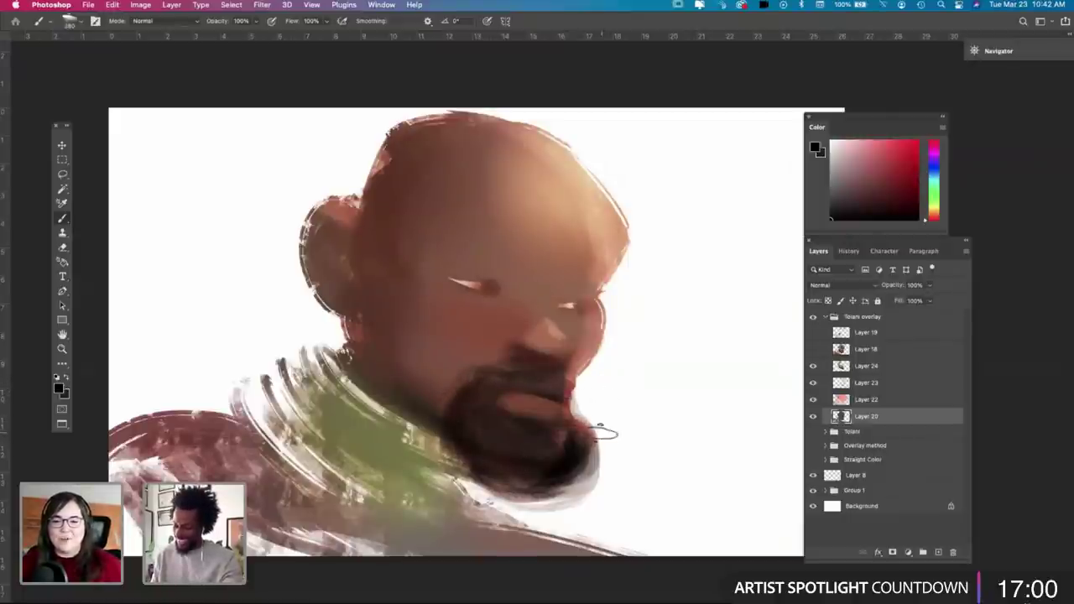
Step: Reduce the brush to 194 px and paint fine black lines over both eyes, redoing strokes as needed
right_click(605, 300)
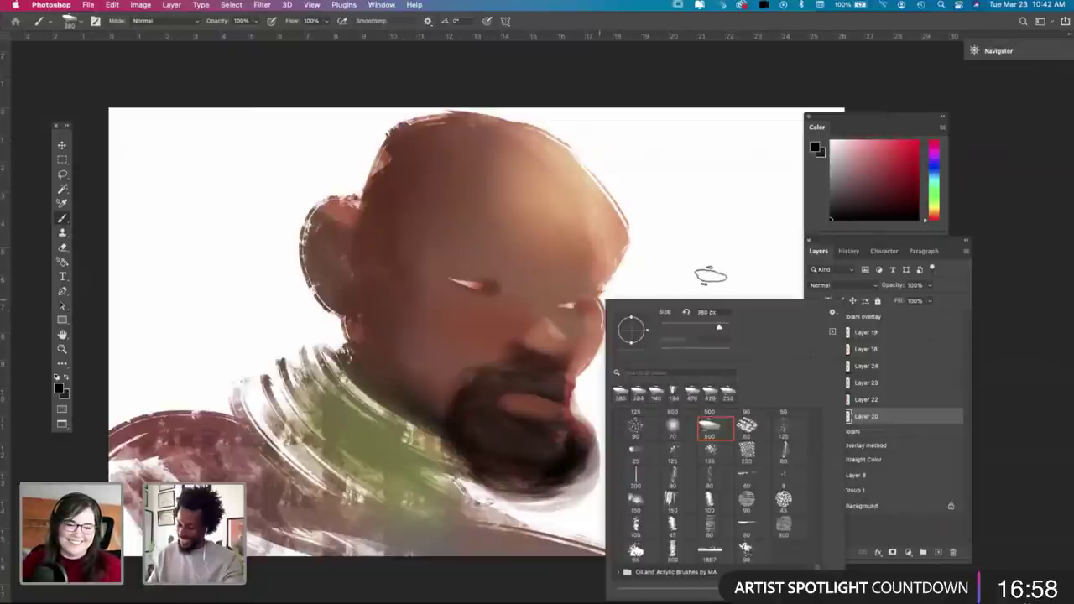
left_click(593, 312)
key("super+z")
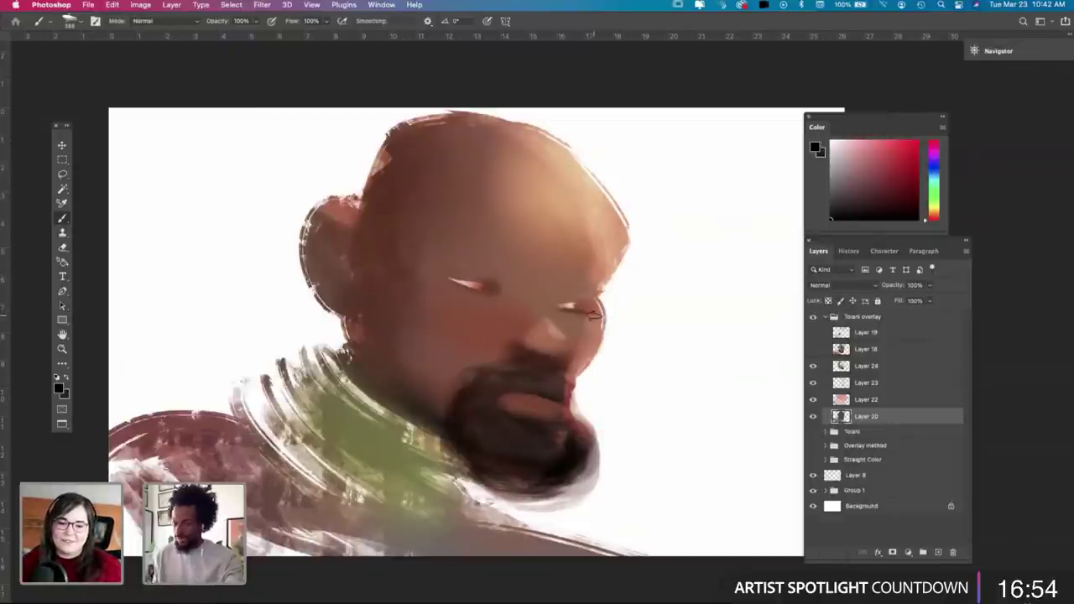
key("i")
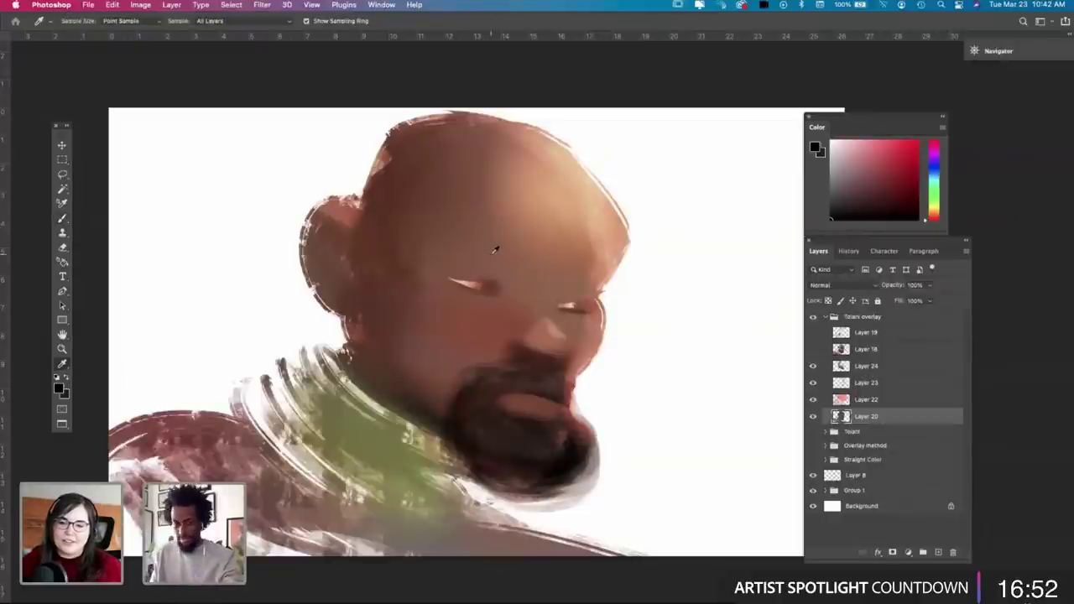
key("b")
left_click_drag(497, 296, 438, 281)
key("super+z")
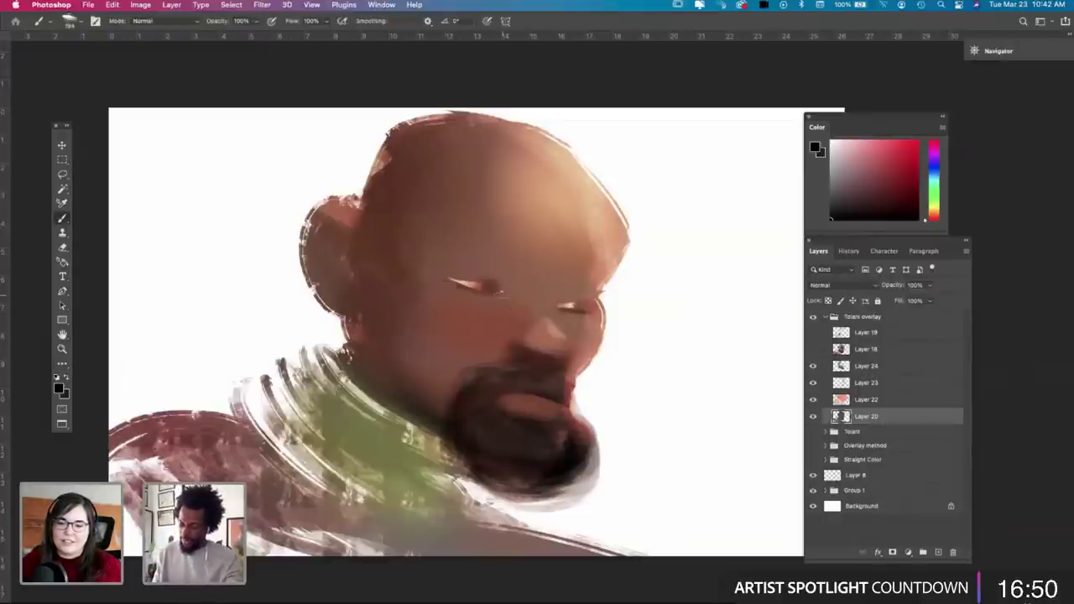
left_click_drag(505, 294, 451, 279)
key("super+z")
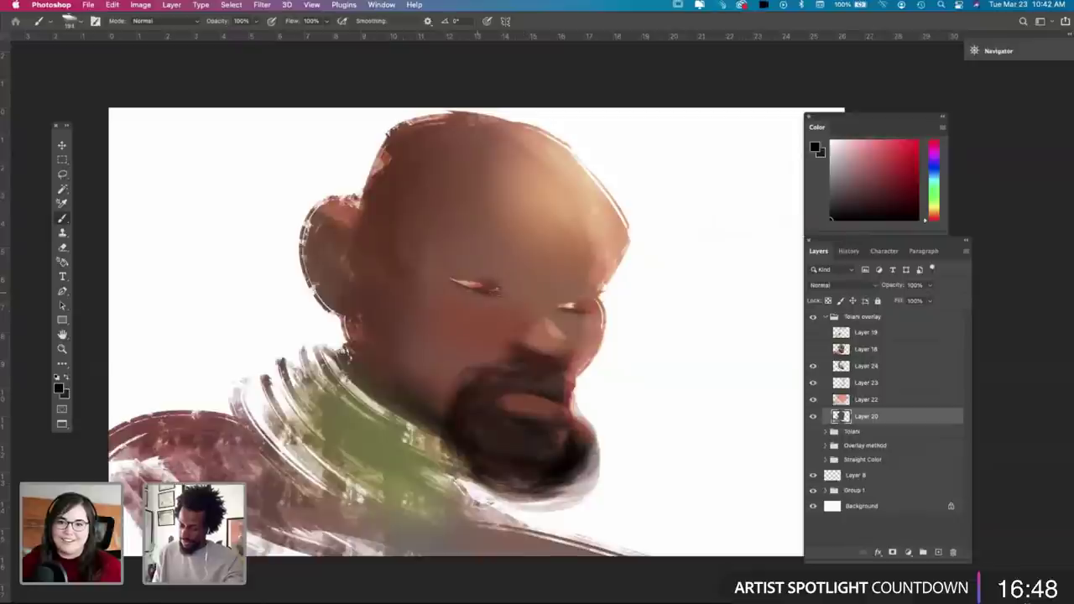
Step: Select Layer 24 and switch its visibility off and on to compare the portrait without its Overlay shading
left_click(865, 369)
left_click(813, 367)
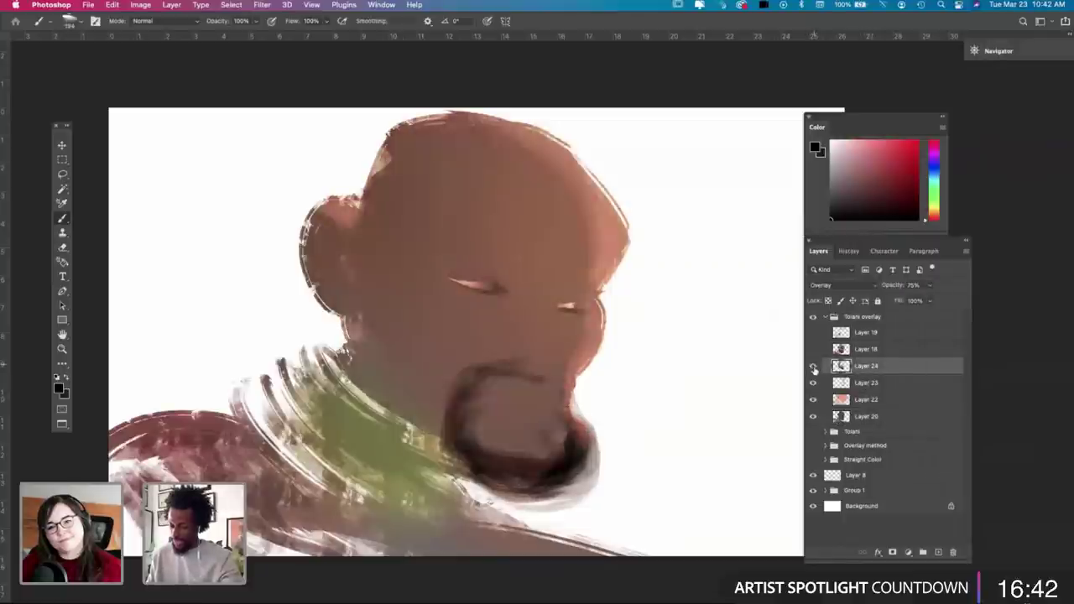
left_click(812, 367)
Step: Sample the dark brown beside the nearer eye, set the brush size to 348 px and paint both eyebrows
key("i")
left_click(498, 285)
key("b")
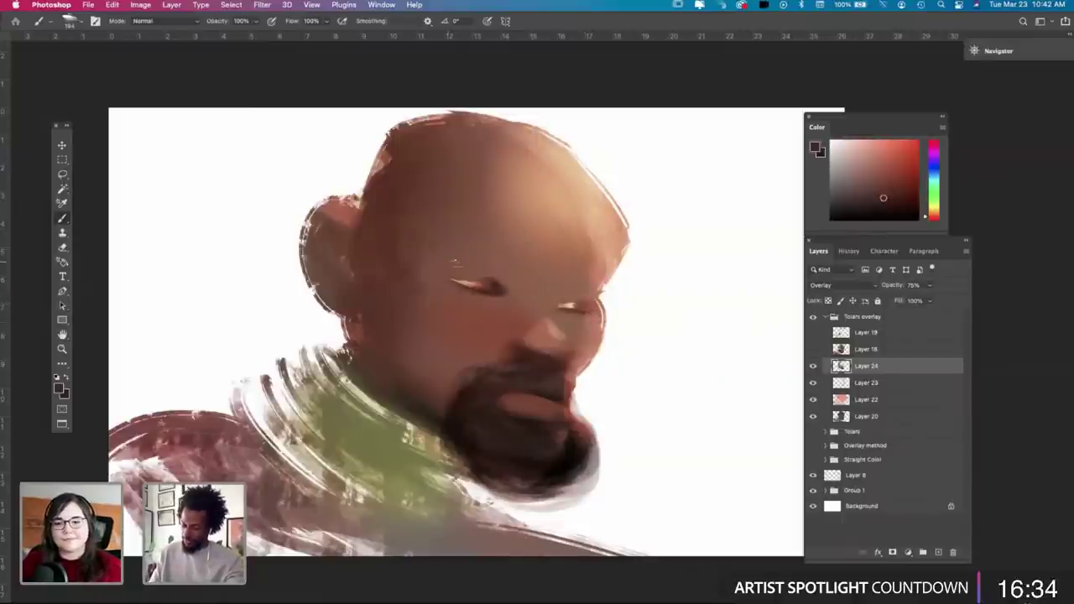
right_click(504, 255)
left_click_drag(645, 288, 658, 288)
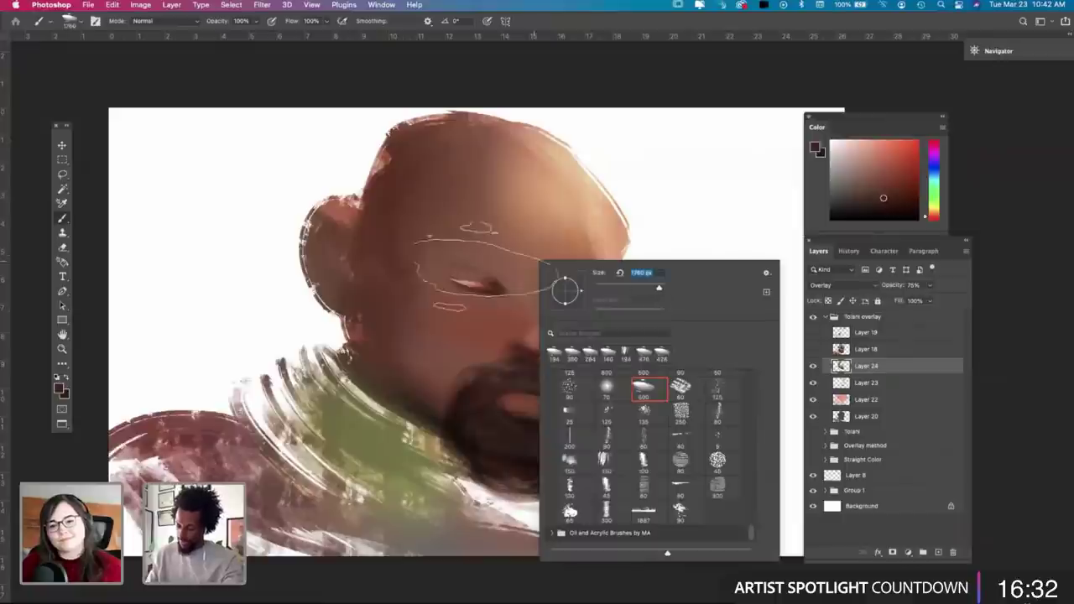
left_click_drag(453, 251, 504, 265)
left_click_drag(655, 287, 647, 286)
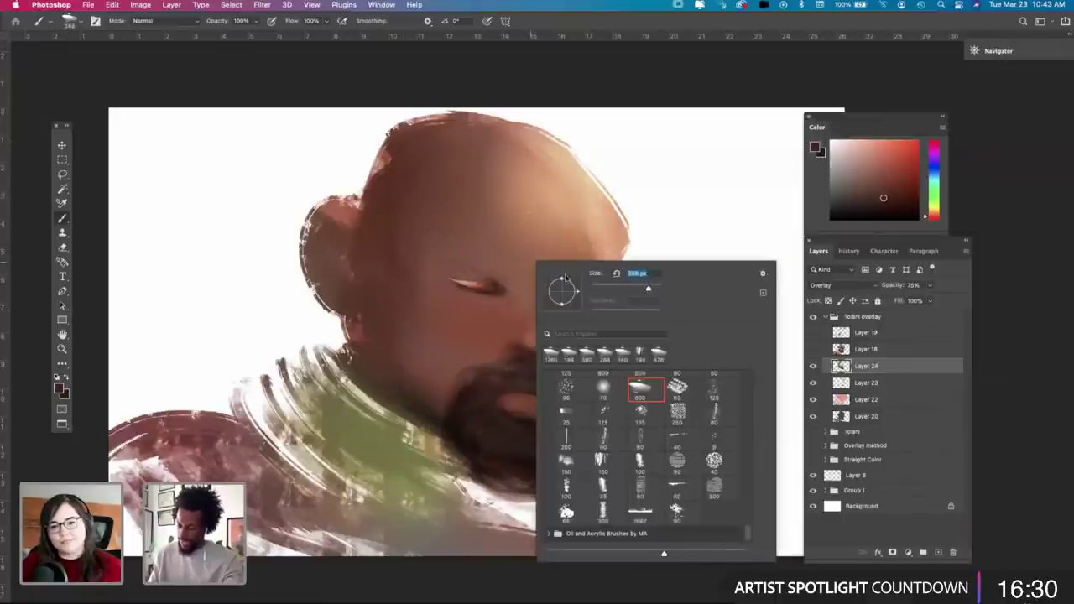
left_click_drag(451, 254, 502, 274)
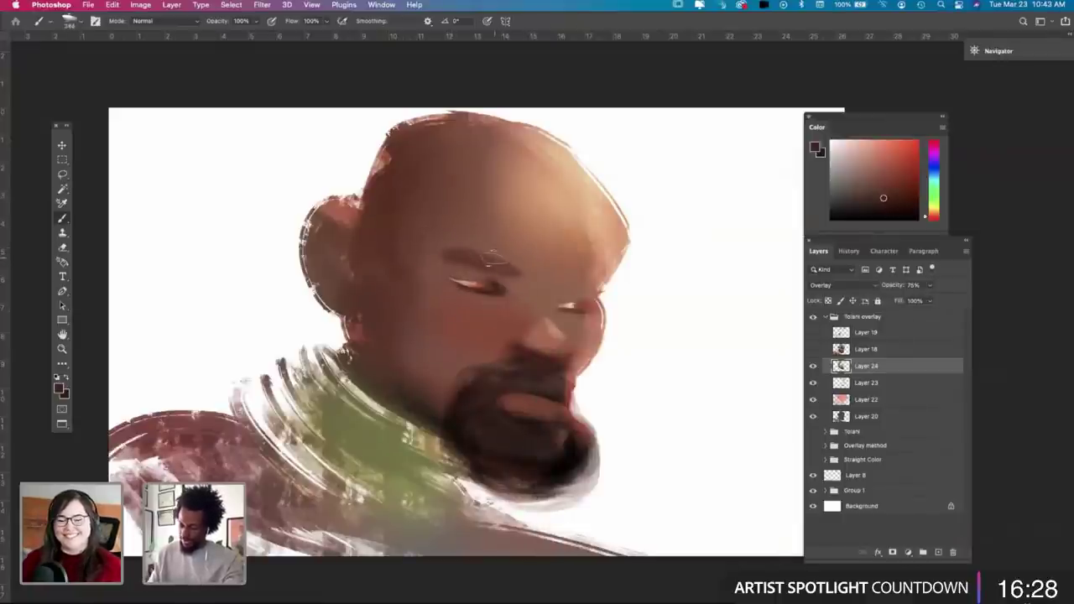
left_click_drag(592, 293, 604, 304)
Step: Reset the painting colour to black and darken the nearer eyebrow, redoing the stroke as needed
key("d")
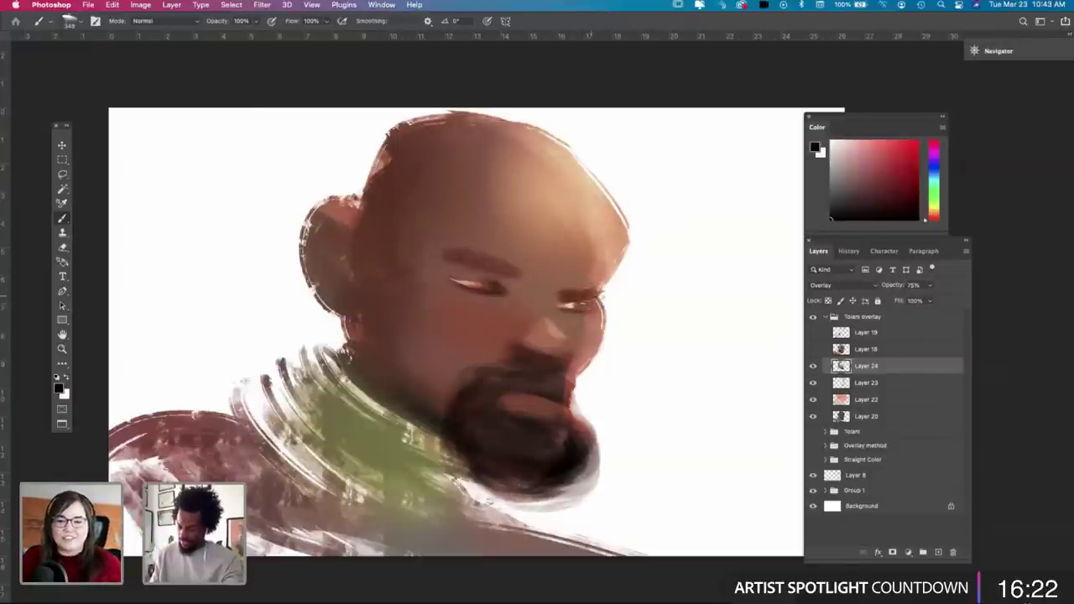
left_click_drag(509, 273, 445, 246)
key("super+z")
key("super+z")
left_click_drag(505, 273, 457, 259)
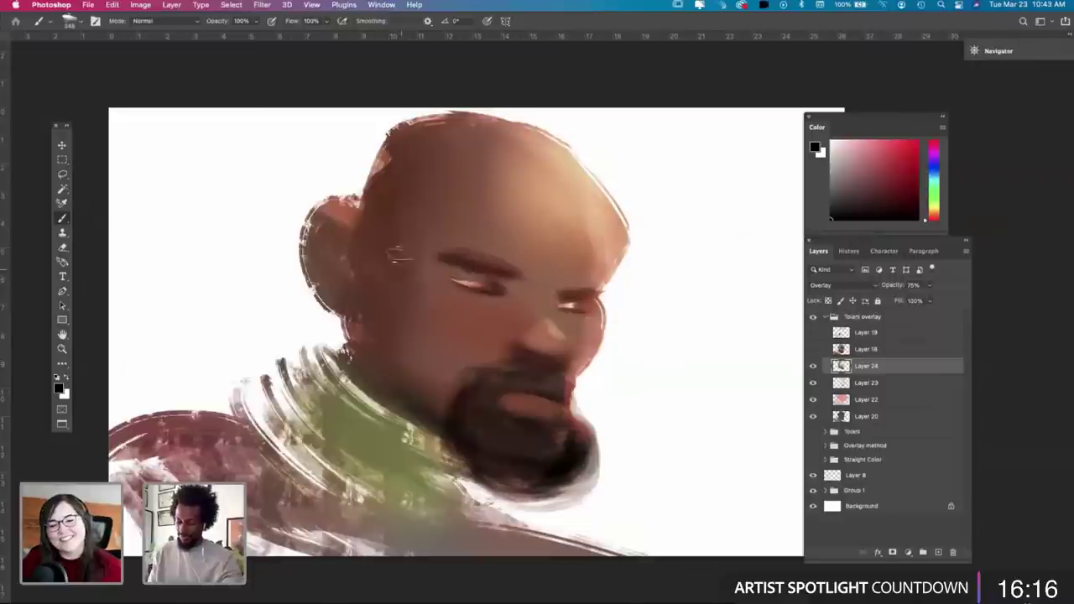
Step: Shade the back of the skull with a black brush stroke and a gradient, and deepen the shadow under the nearer eyebrow
left_click_drag(428, 122, 369, 197)
key("g")
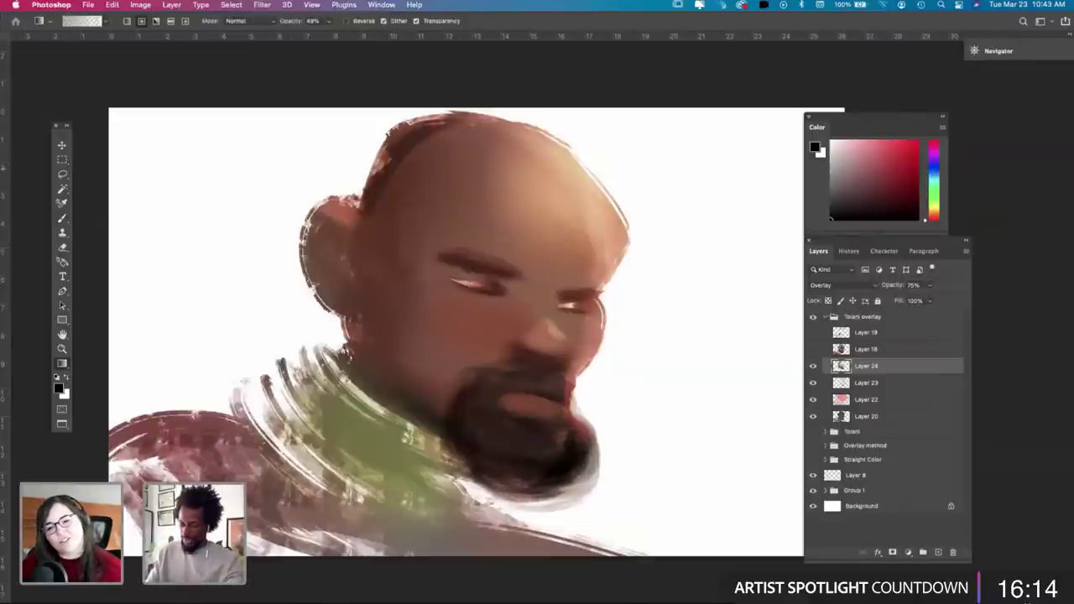
left_click_drag(400, 157, 370, 252)
key("b")
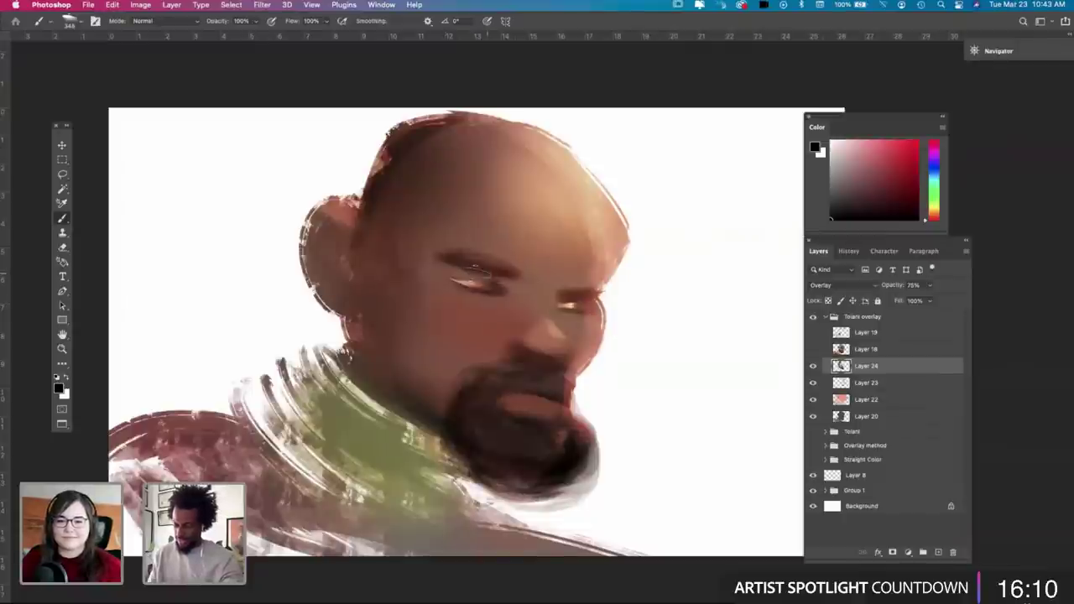
left_click_drag(475, 270, 509, 288)
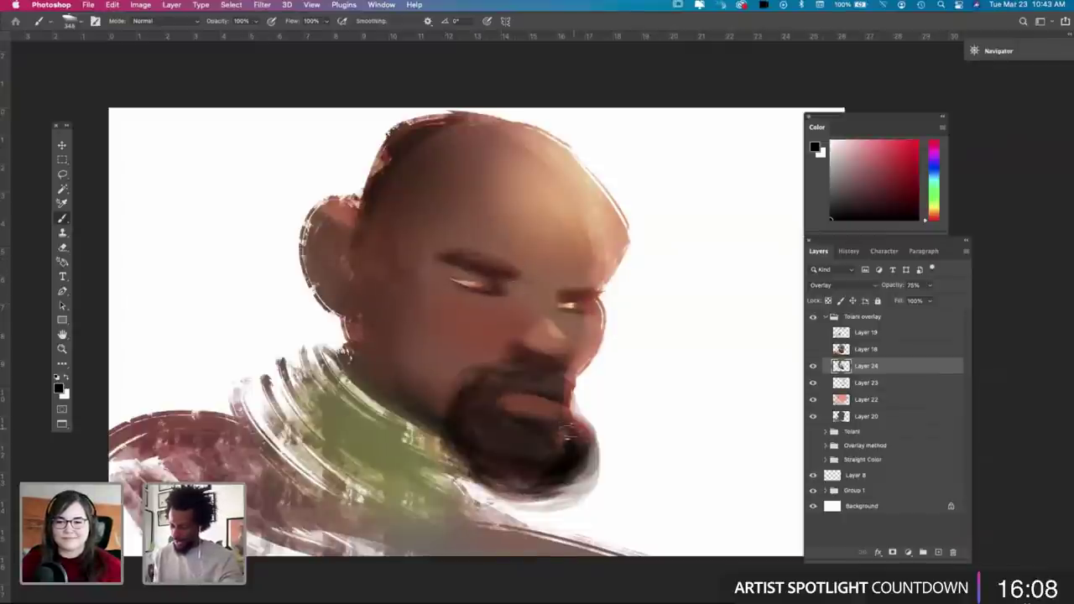
Step: Switch the painting colour to white, reduce the brush size and lighten the cheek with a soft gradient
key("x")
right_click(590, 417)
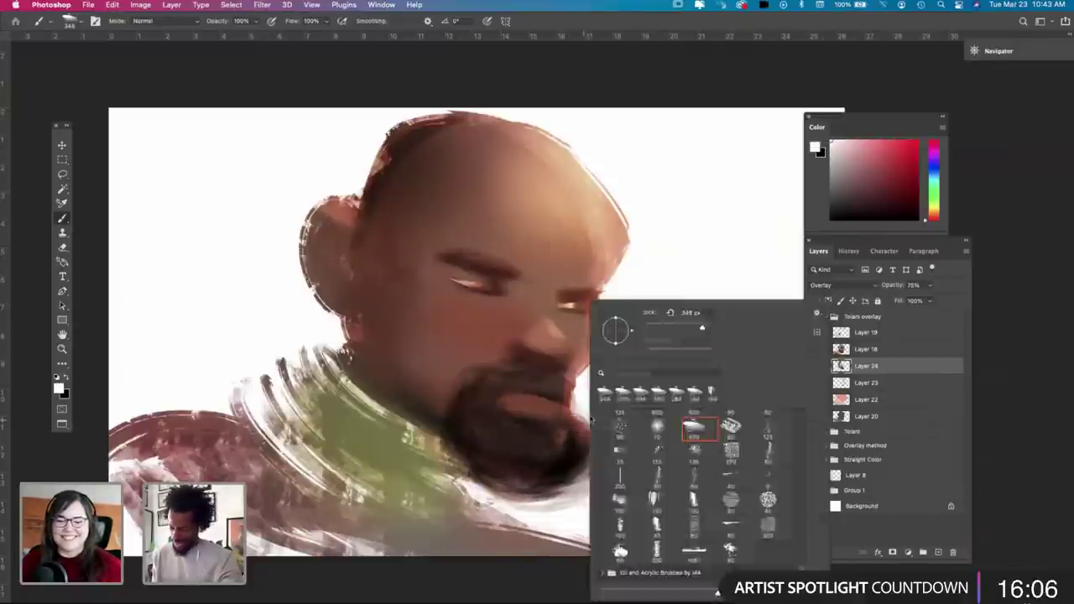
key("Return")
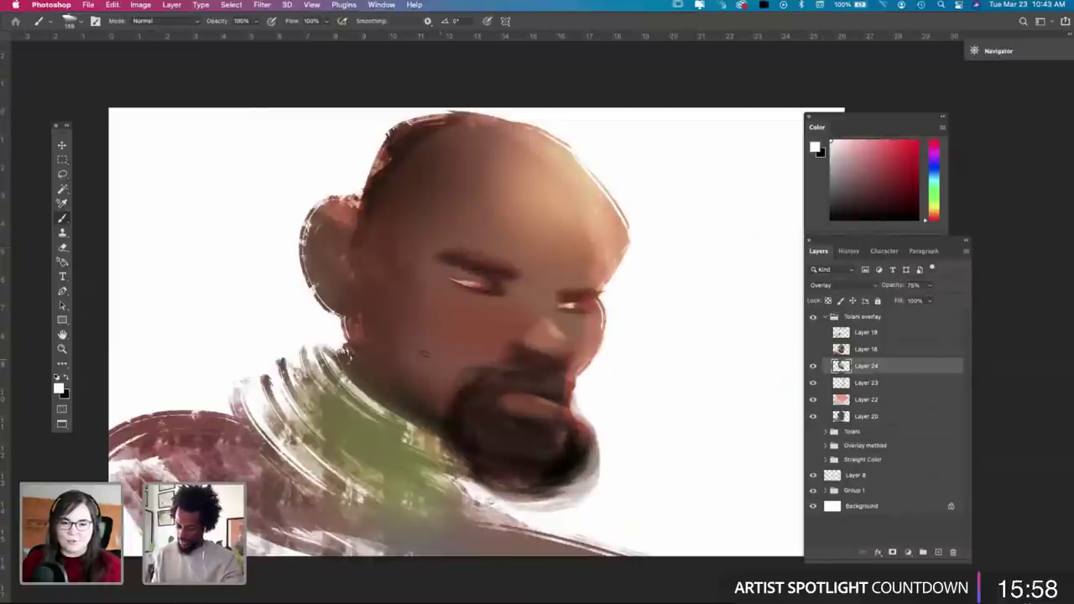
key("g")
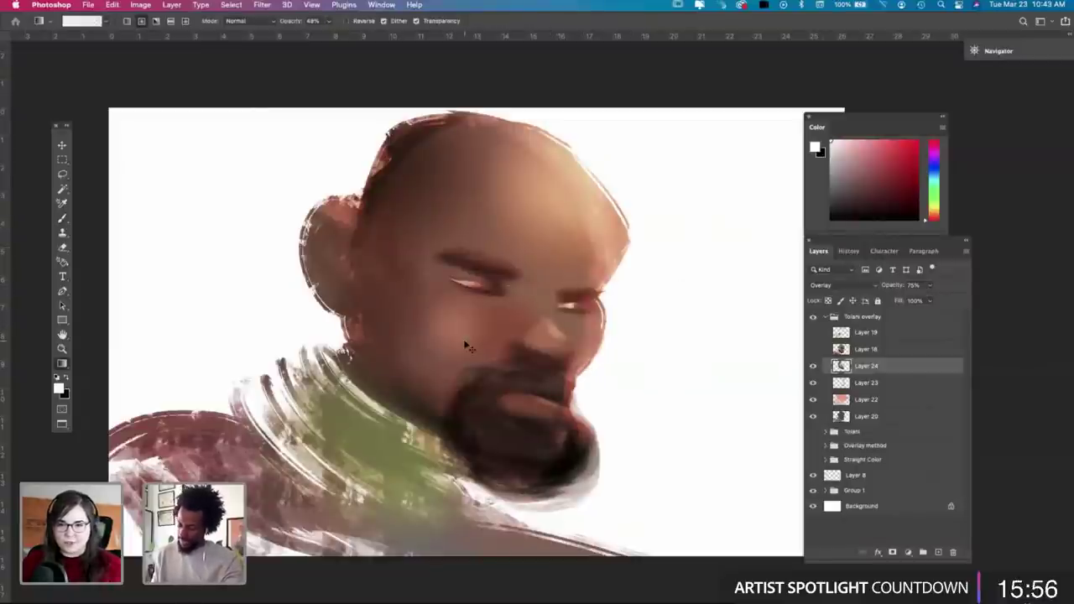
Step: Sample the reddish skin tone beside the nose, set the brush to 1040 px and work on the cheek fold, undoing unwanted strokes
key("i")
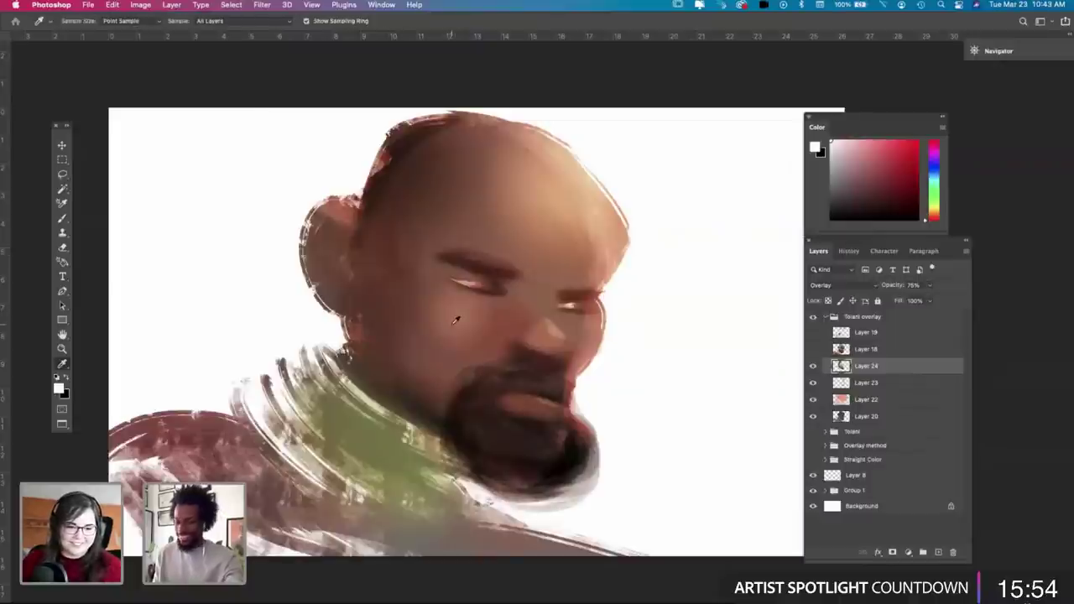
left_click(505, 320)
key("b")
right_click(510, 320)
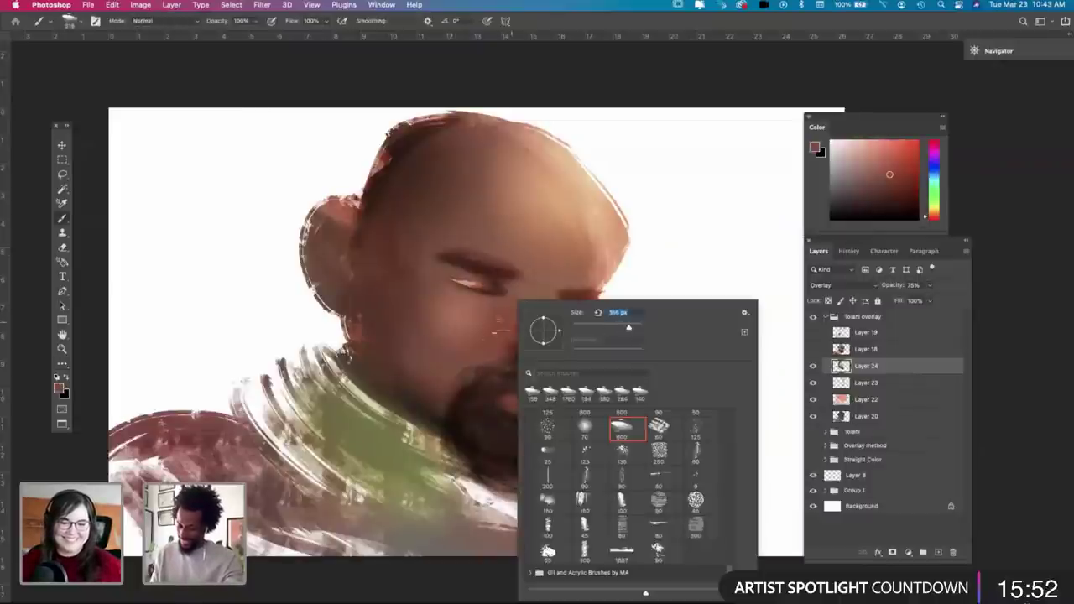
key("Escape")
right_click(502, 331)
left_click(630, 329)
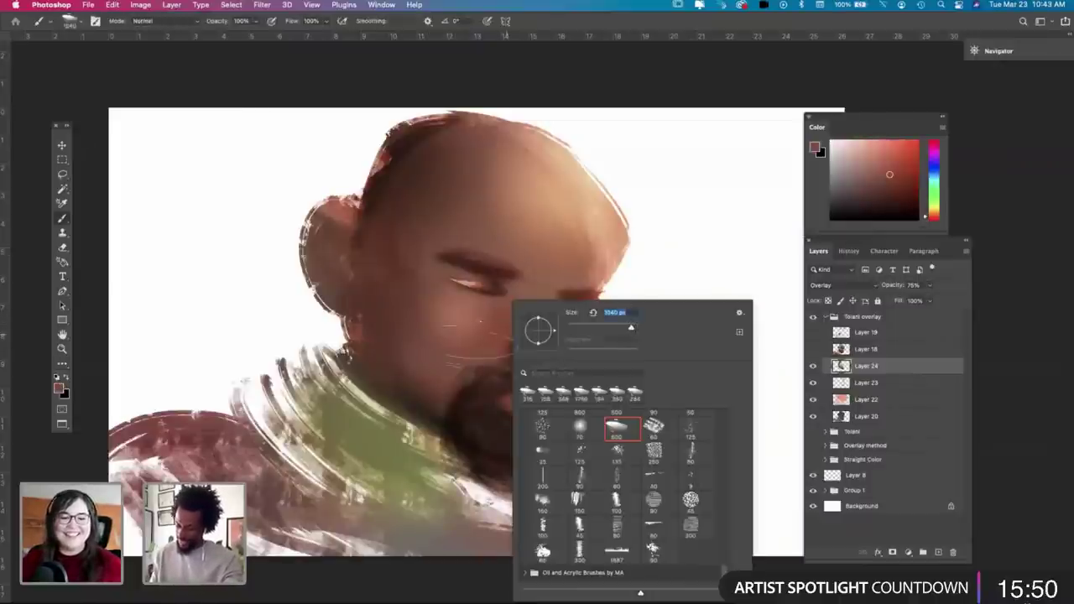
mouse_move(487, 331)
left_mouse_down()
mouse_move(436, 351)
mouse_move(497, 360)
left_mouse_up()
key("super+z")
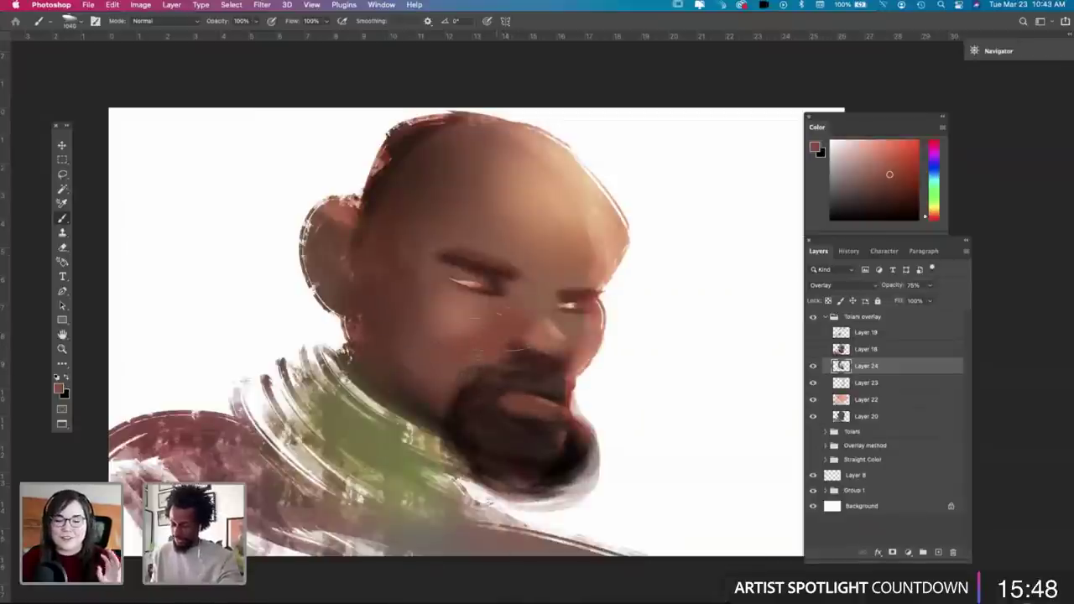
key("super+z")
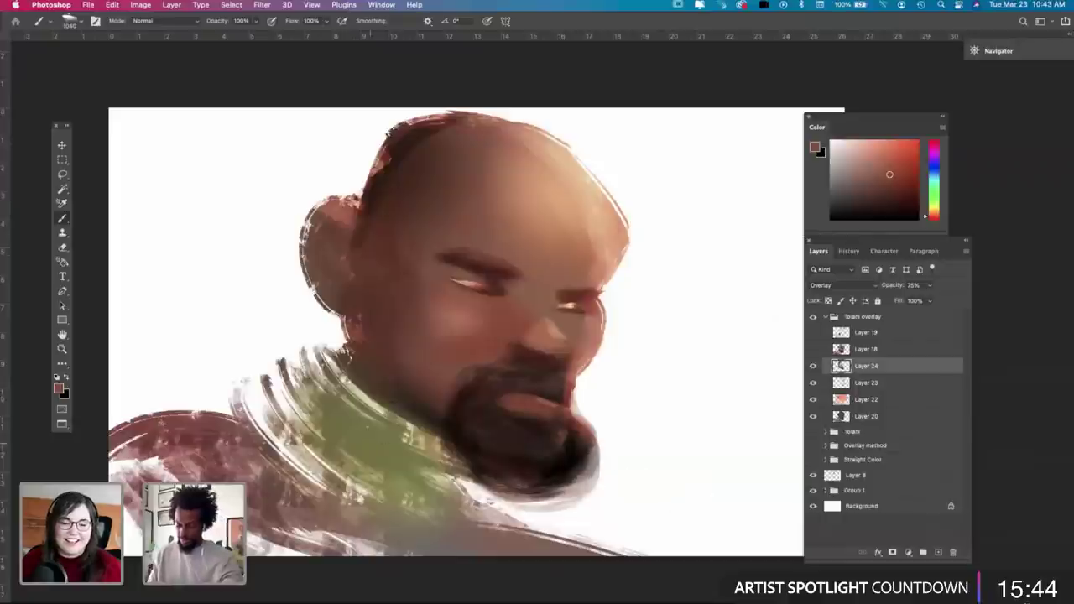
Step: Restore white as the painting colour, set the brush size to 332 px and paint light fold highlights across the green collar
key("d")
key("x")
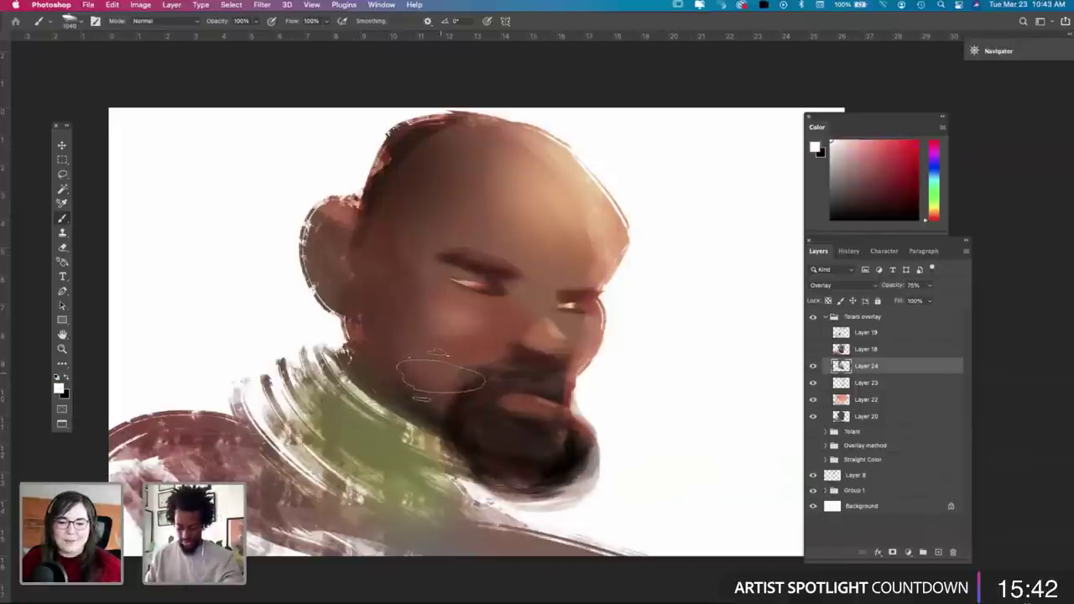
right_click(446, 379)
left_click_drag(344, 398, 433, 453)
key("super+z")
left_click_drag(322, 384, 432, 454)
mouse_move(299, 369)
left_mouse_down()
mouse_move(396, 464)
mouse_move(287, 427)
left_mouse_up()
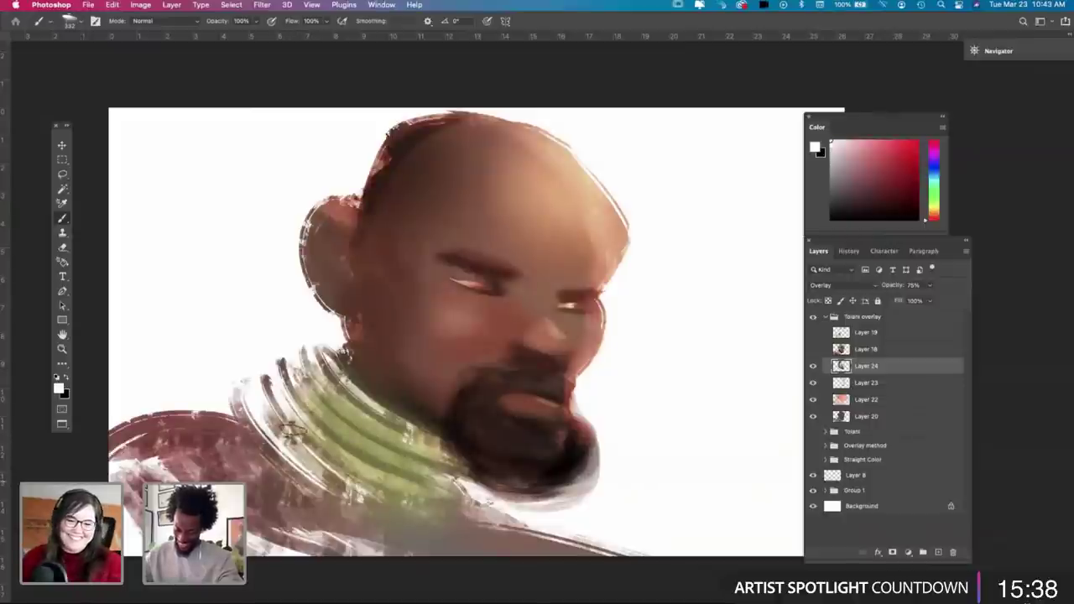
Step: Extend the white highlights over the lower collar and shoulder folds and along the collar's upper edge
mouse_move(472, 527)
left_mouse_down()
mouse_move(284, 420)
mouse_move(422, 515)
left_mouse_up()
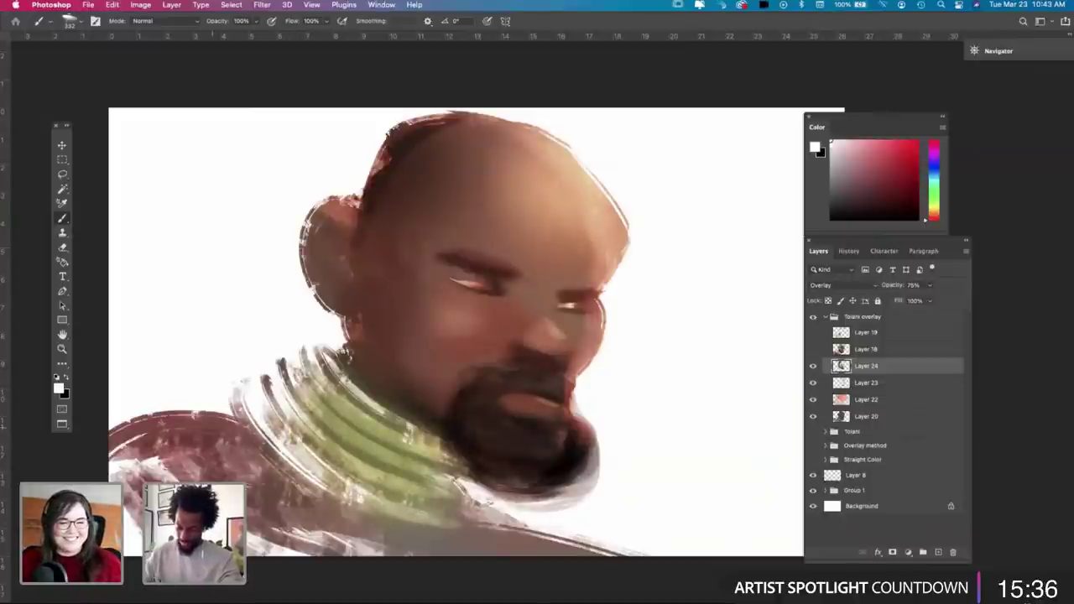
mouse_move(225, 448)
left_mouse_down()
mouse_move(527, 575)
mouse_move(499, 566)
left_mouse_up()
key("super+z")
left_click_drag(231, 437, 460, 528)
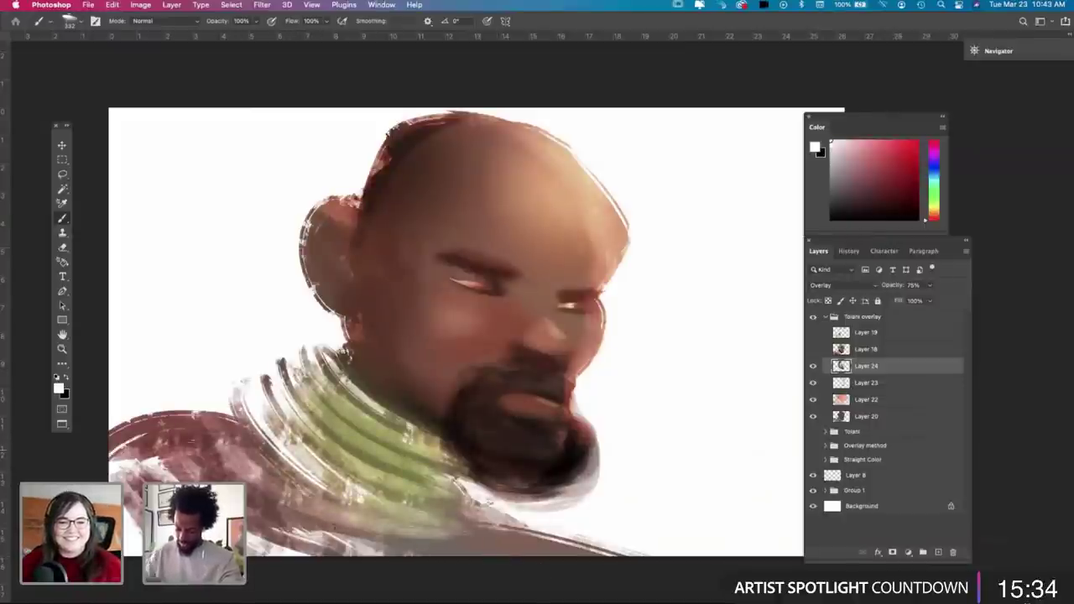
left_click_drag(277, 508, 491, 553)
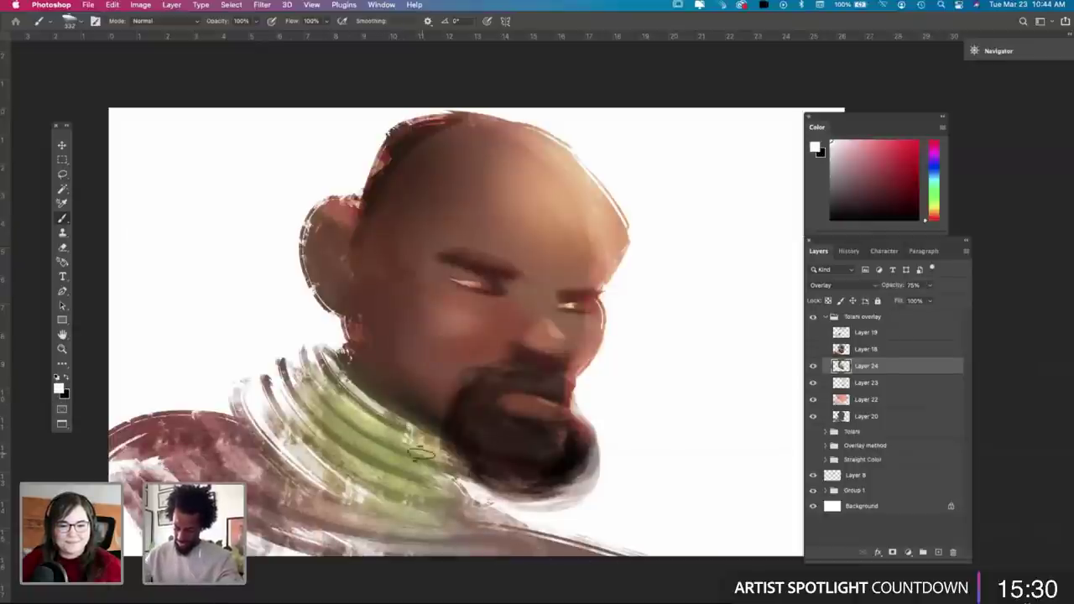
left_click_drag(337, 355, 433, 430)
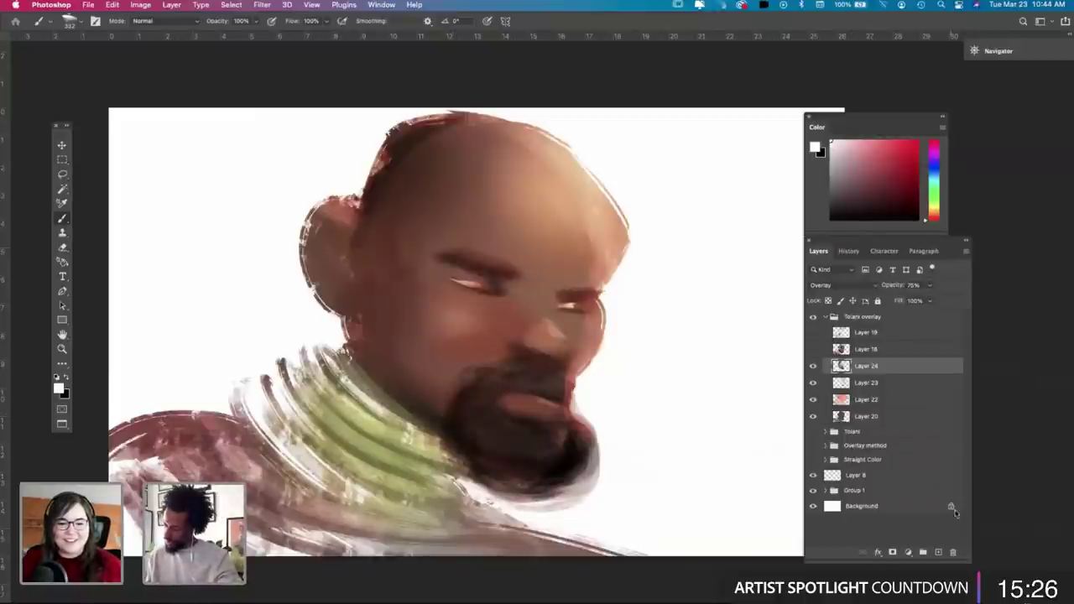
Step: Add a new layer above Layer 24 and set its blend mode to Screen
left_click(939, 554)
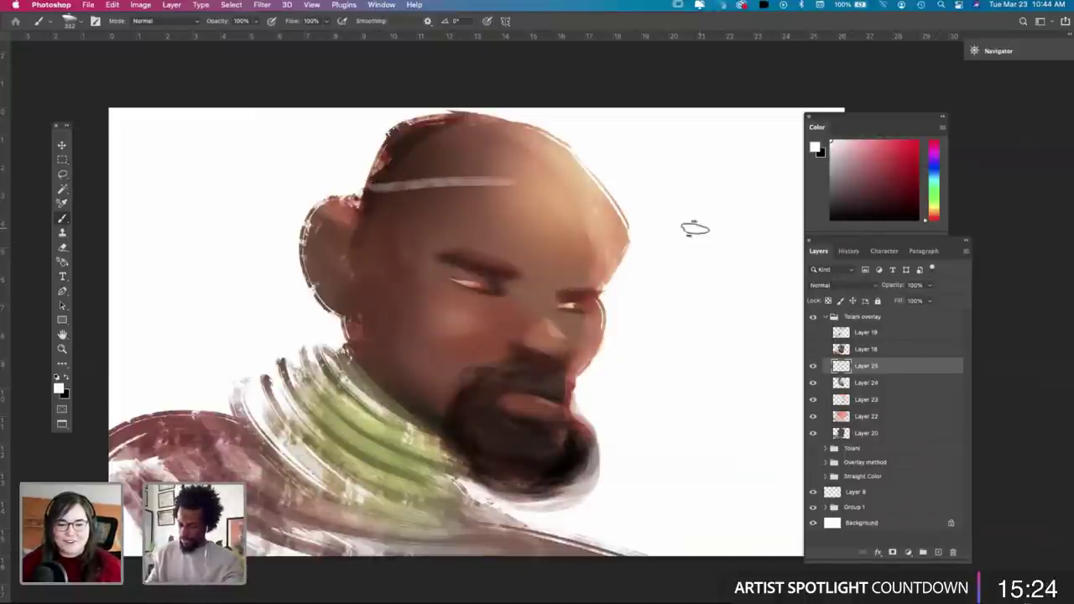
left_click(865, 289)
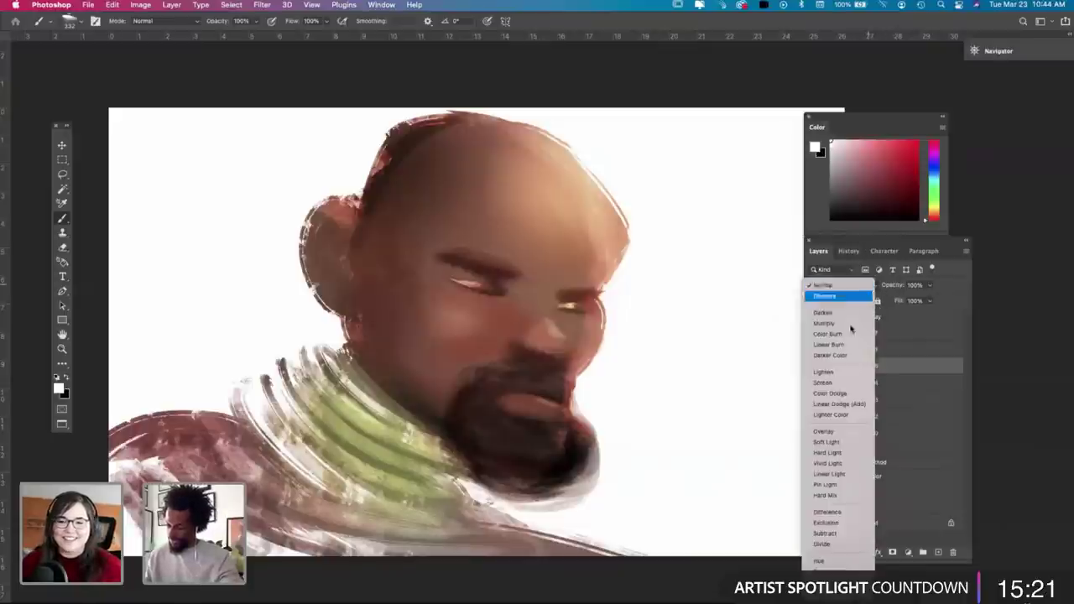
left_click(837, 383)
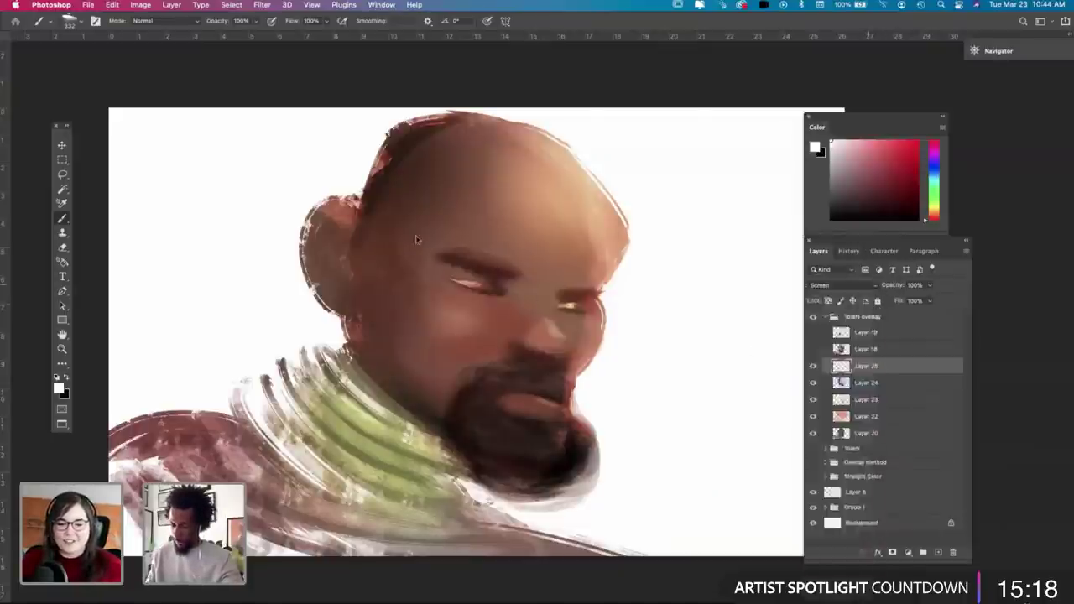
Step: Sample the collar's light green and paint a headwrap band from the ear across the forehead, undoing the trial strokes
mouse_move(356, 199)
left_mouse_down()
mouse_move(429, 192)
mouse_move(636, 232)
left_mouse_up()
key("super+z")
key("super+shift+z")
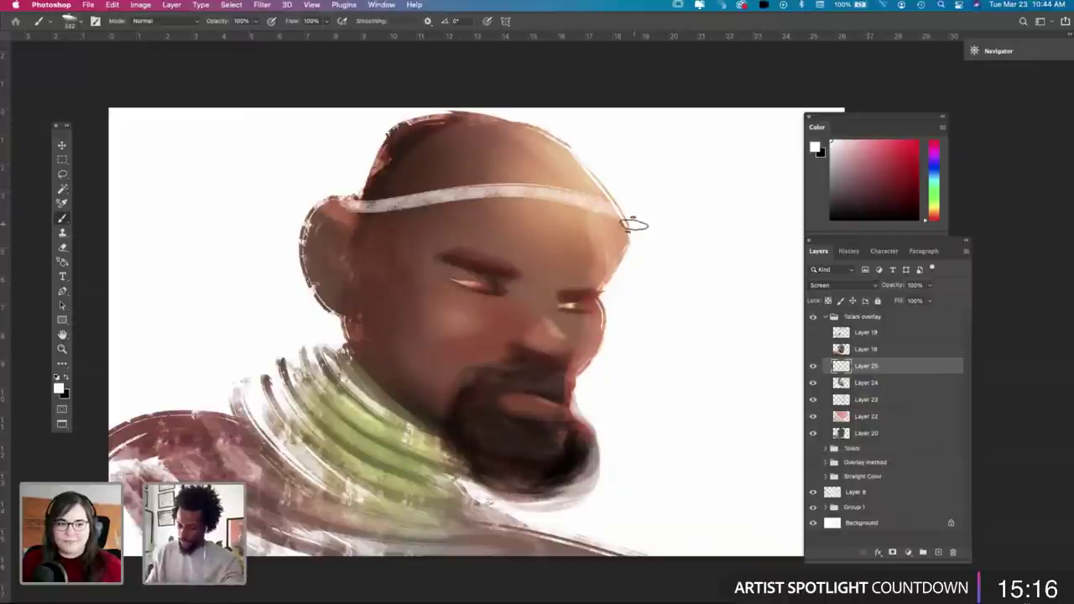
left_click(375, 422, "alt")
mouse_move(352, 203)
left_mouse_down()
mouse_move(494, 188)
mouse_move(619, 237)
left_mouse_up()
key("super+z")
key("super+z")
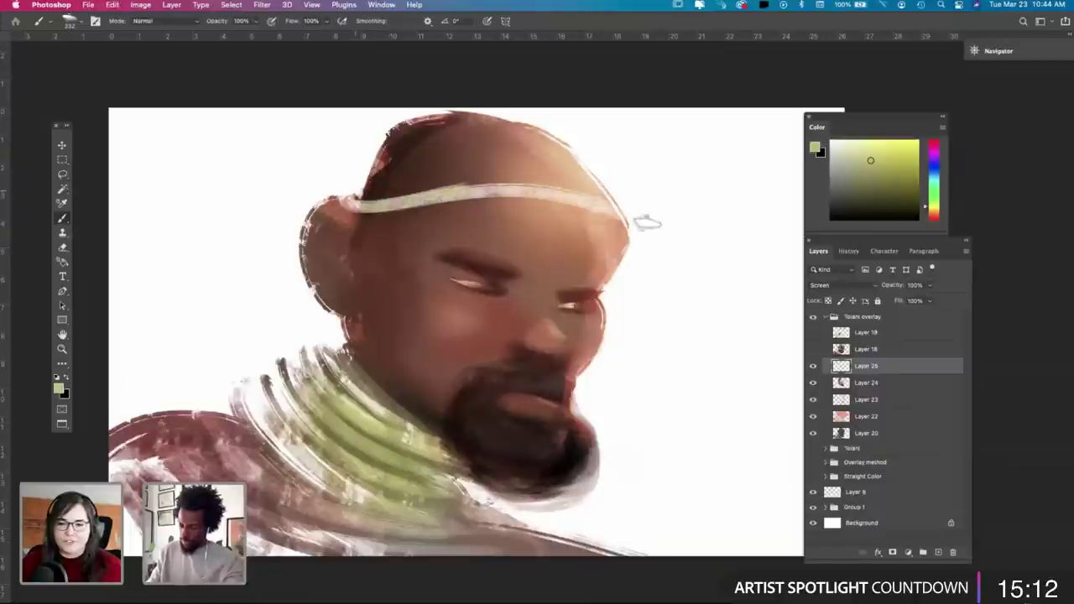
key("super+shift+z")
key("super+z")
left_click_drag(353, 207, 630, 235)
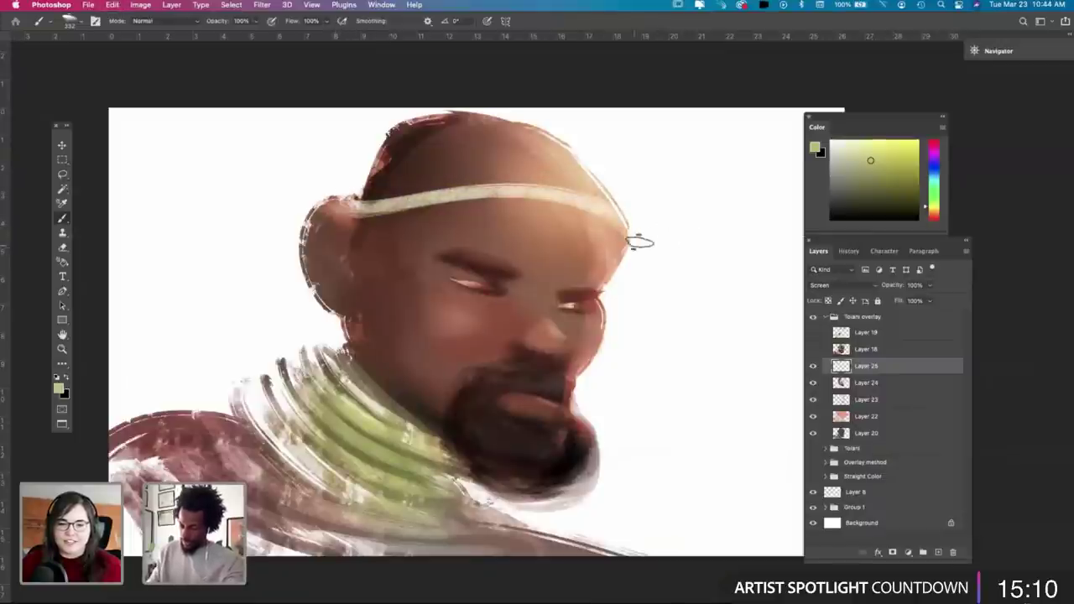
left_click_drag(355, 209, 627, 242)
key("super+z")
Step: Paint more light green headwrap bands curving from above the ear over the crown of the head
mouse_move(360, 204)
left_mouse_down()
mouse_move(620, 216)
mouse_move(573, 144)
left_mouse_up()
key("super+z")
key("super+z")
mouse_move(356, 204)
left_mouse_down()
mouse_move(608, 193)
mouse_move(578, 138)
left_mouse_up()
left_click_drag(336, 191, 542, 145)
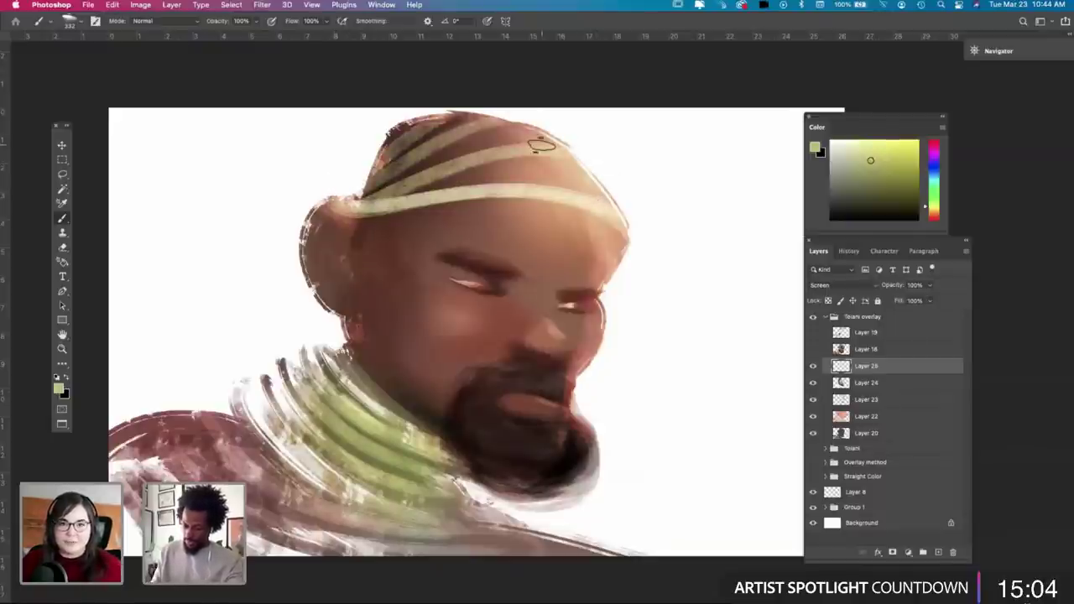
Step: Paint a lower light green headwrap band from the ear across the forehead towards the far brow, redoing strokes as needed
left_click_drag(334, 206, 623, 267)
key("super+z")
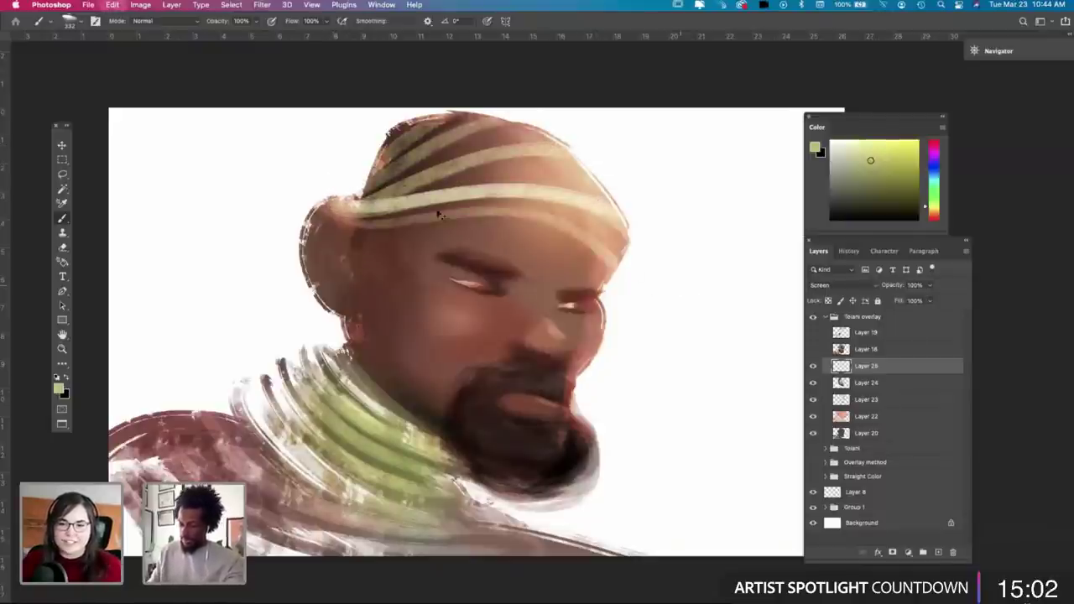
key("super+shift+z")
key("super+z")
left_click_drag(339, 202, 635, 295)
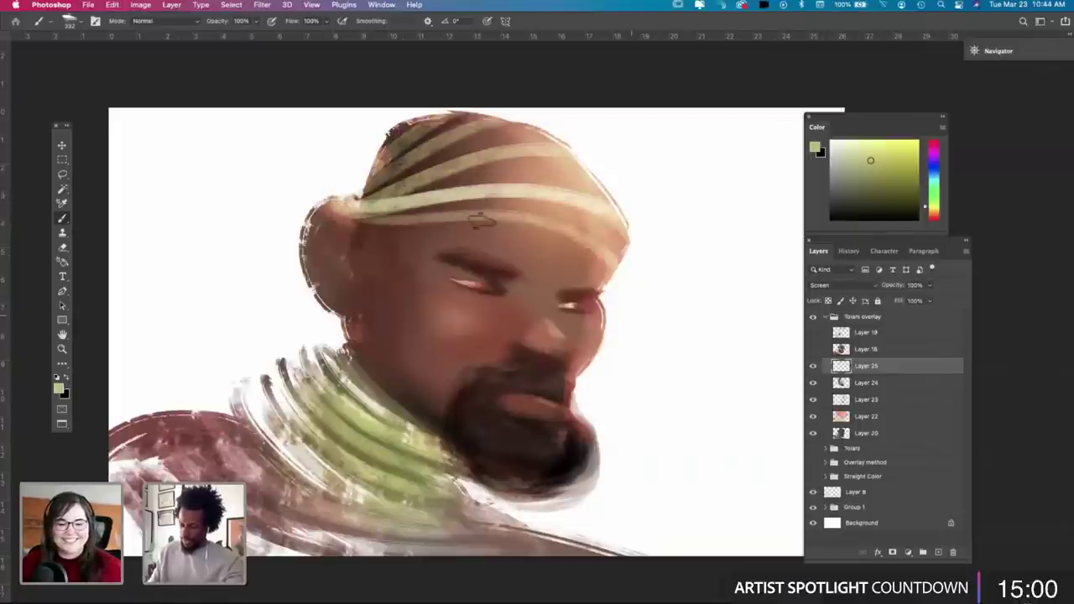
mouse_move(342, 197)
left_mouse_down()
mouse_move(433, 219)
mouse_move(634, 302)
left_mouse_up()
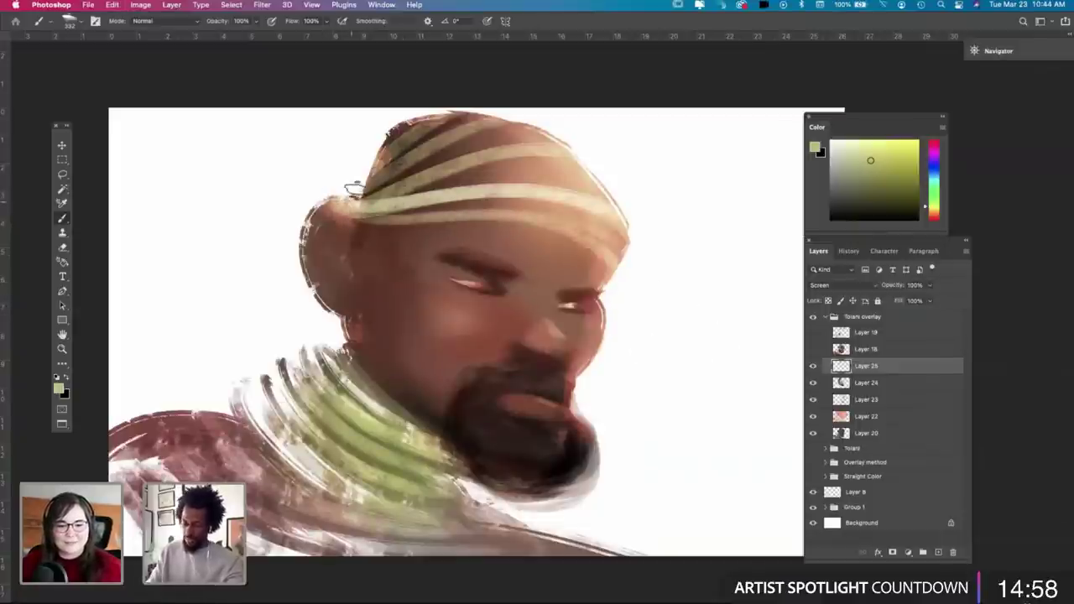
Step: Add a green headwrap stroke along the back of the skull and a curved band down in front of the ear
left_click_drag(355, 190, 487, 124)
left_click_drag(356, 211, 361, 334)
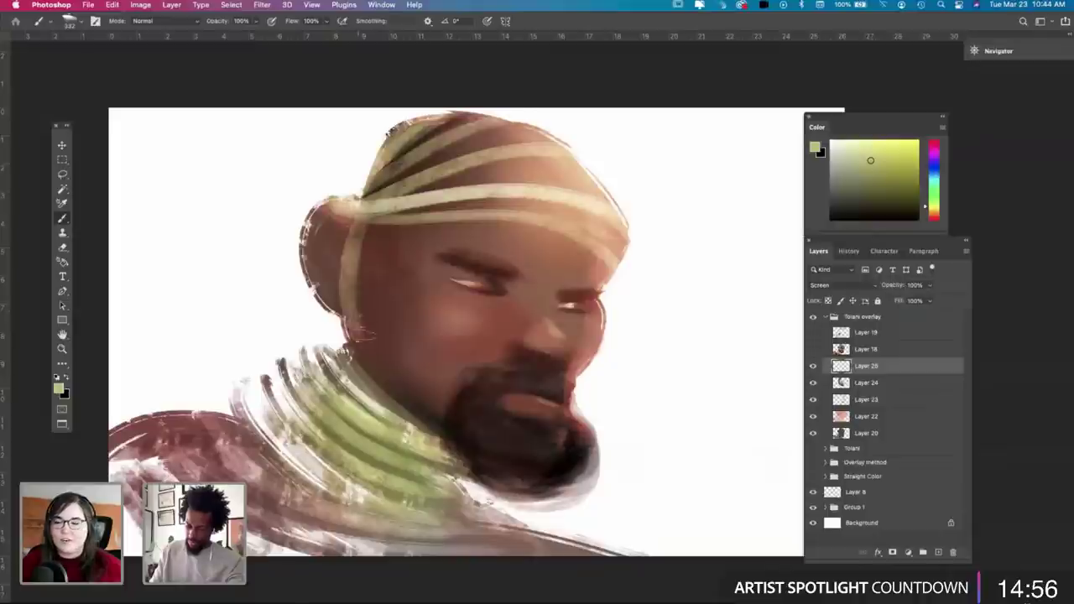
key("super+z")
left_click_drag(368, 201, 358, 309)
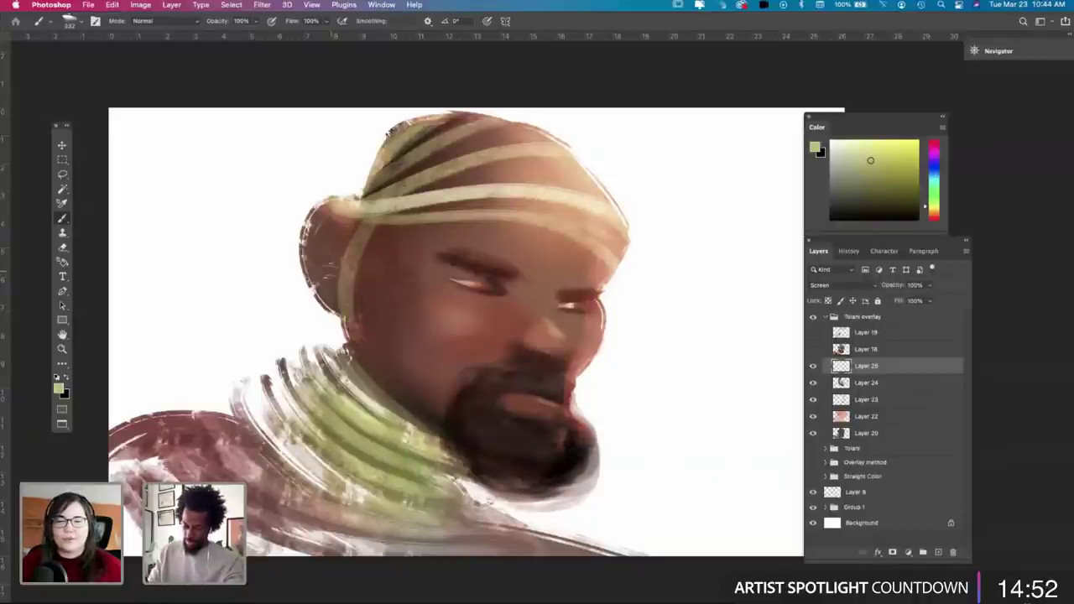
Step: Paint a light green band along the outer back edge of the ear area, undoing the unwanted strokes
left_click_drag(333, 317, 329, 189)
key("super+z")
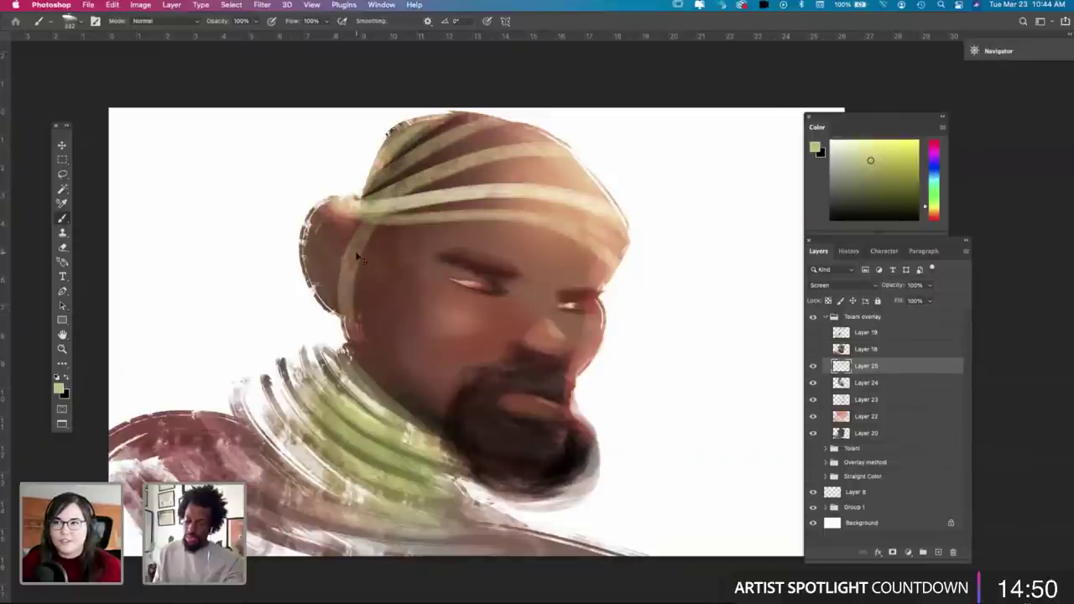
key("super+shift+z")
left_click_drag(338, 331, 384, 213)
key("super+z")
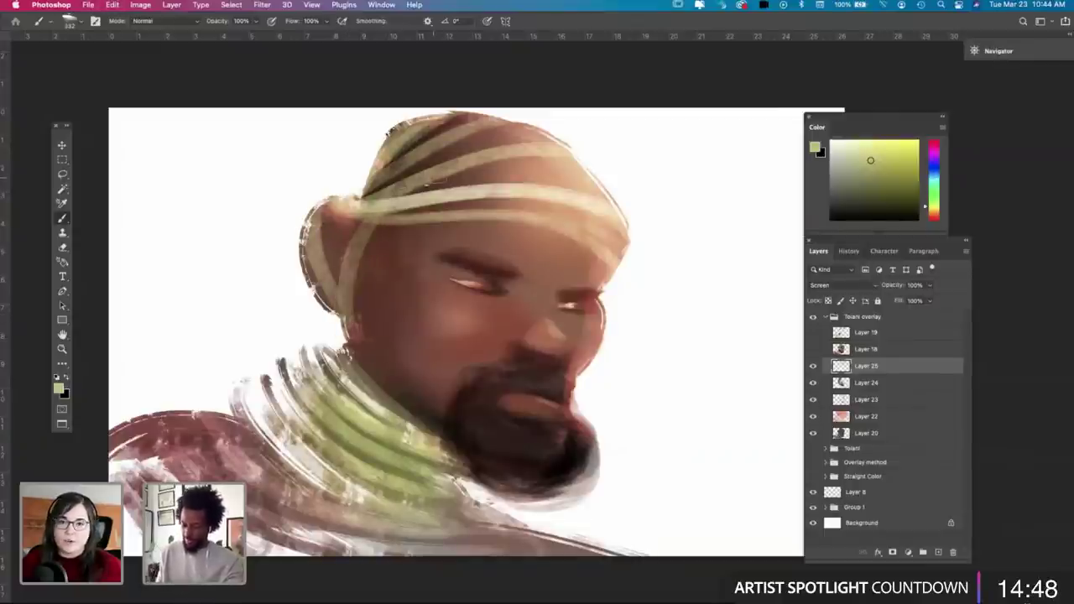
Step: Paint a light green band curving from below the ear over the temple into the lower forehead band
left_click_drag(333, 319, 479, 215)
key("super+z")
key("super+shift+z")
key("super+z")
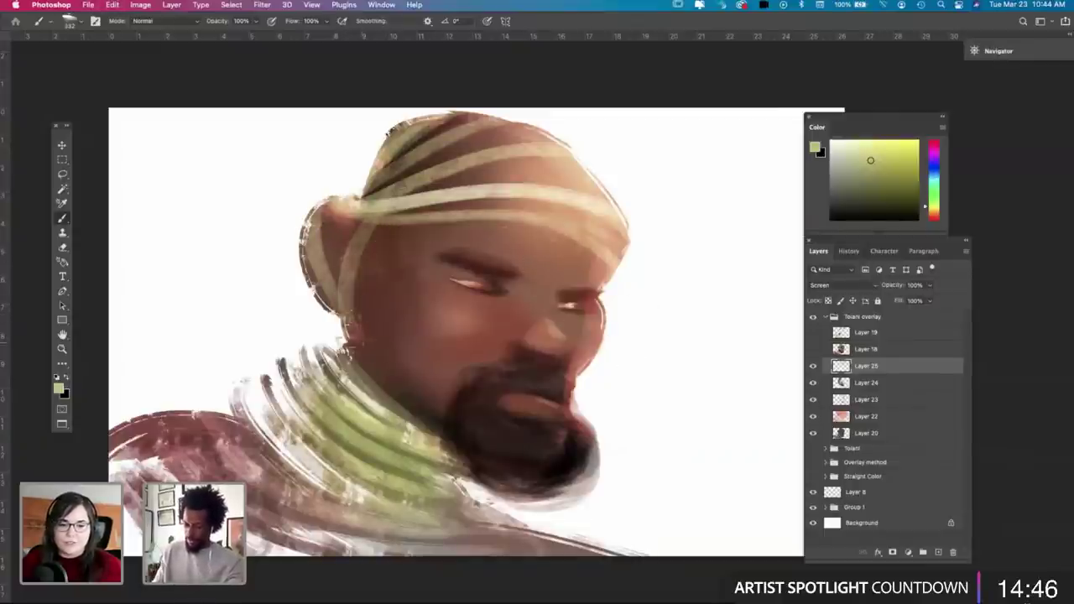
key("super+shift+z")
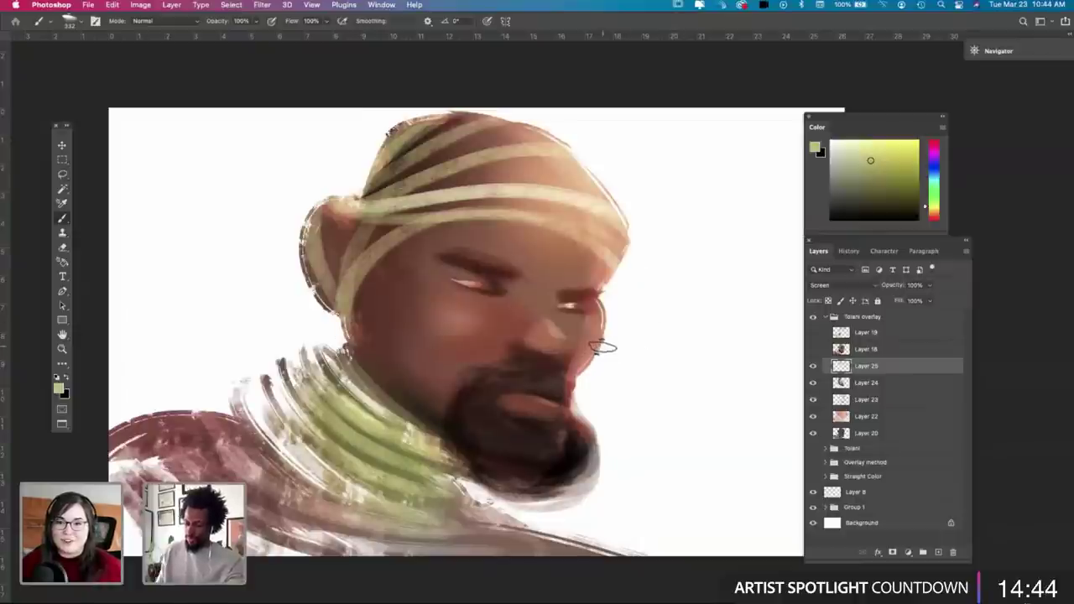
Step: Try extra light green strokes over the temple and the back of the crown, and undo them
left_click_drag(343, 323, 446, 196)
key("super+z")
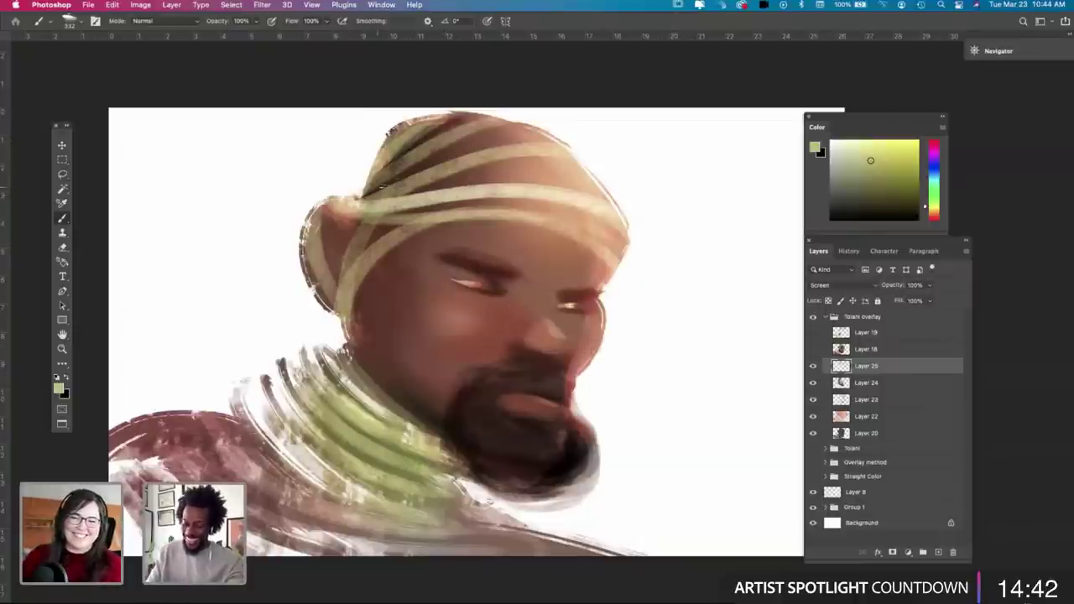
left_click_drag(359, 200, 458, 128)
key("super+z")
key("super+shift+z")
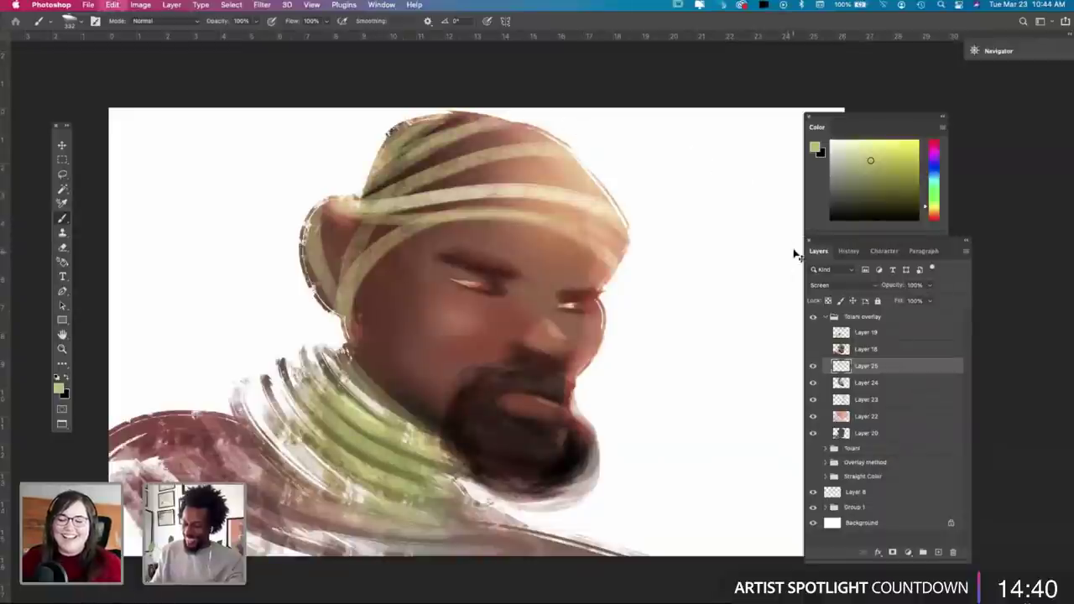
key("super+z")
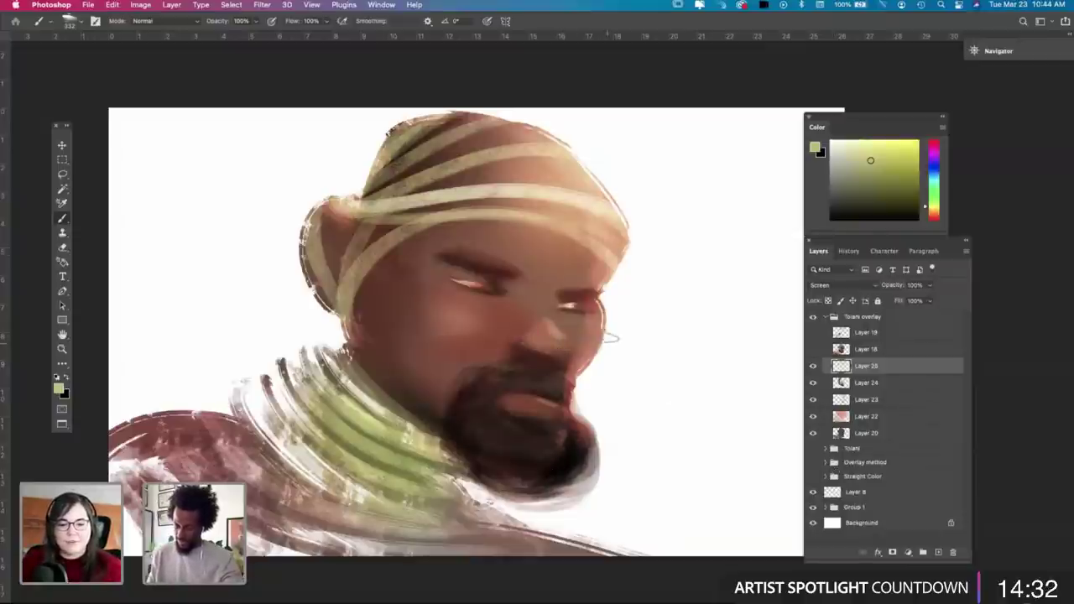
Step: Erase the stray paint around the beard and chin on Layer 20, and compare the portrait with Layer 24 hidden
key("i")
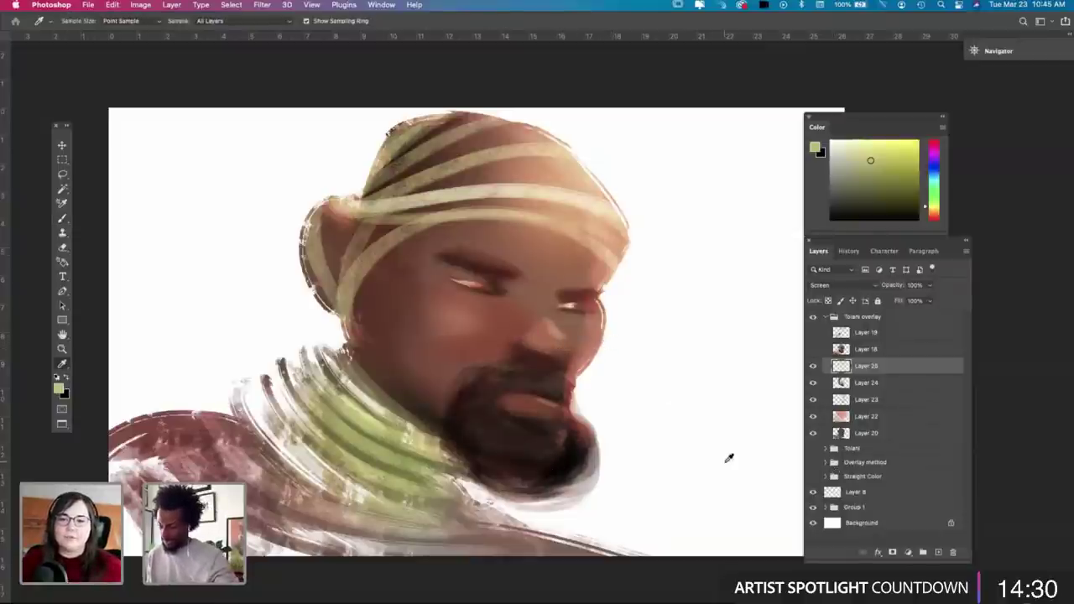
left_click(854, 434)
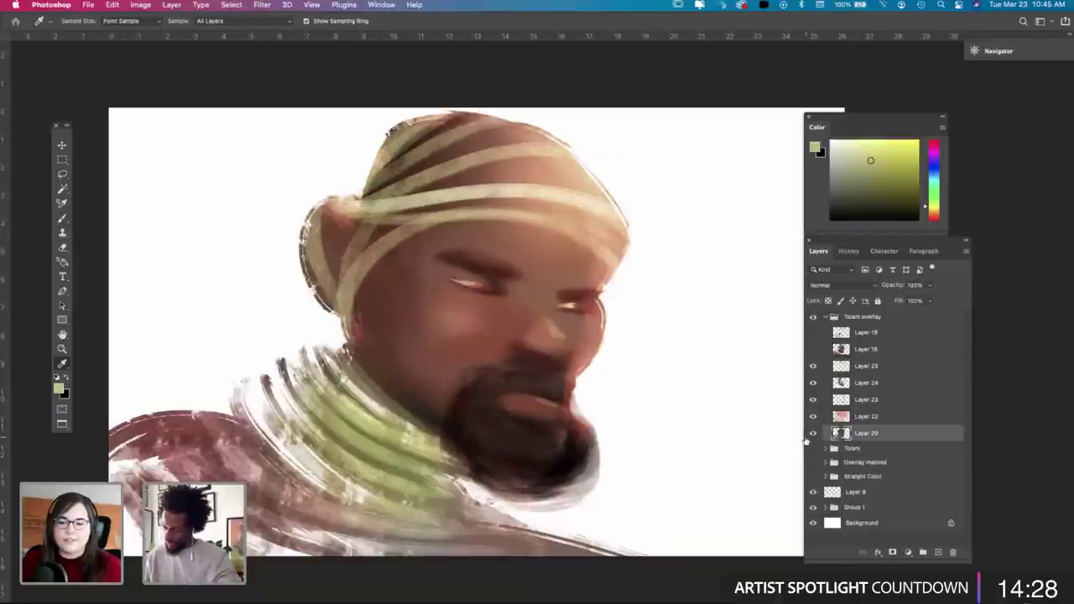
key("e")
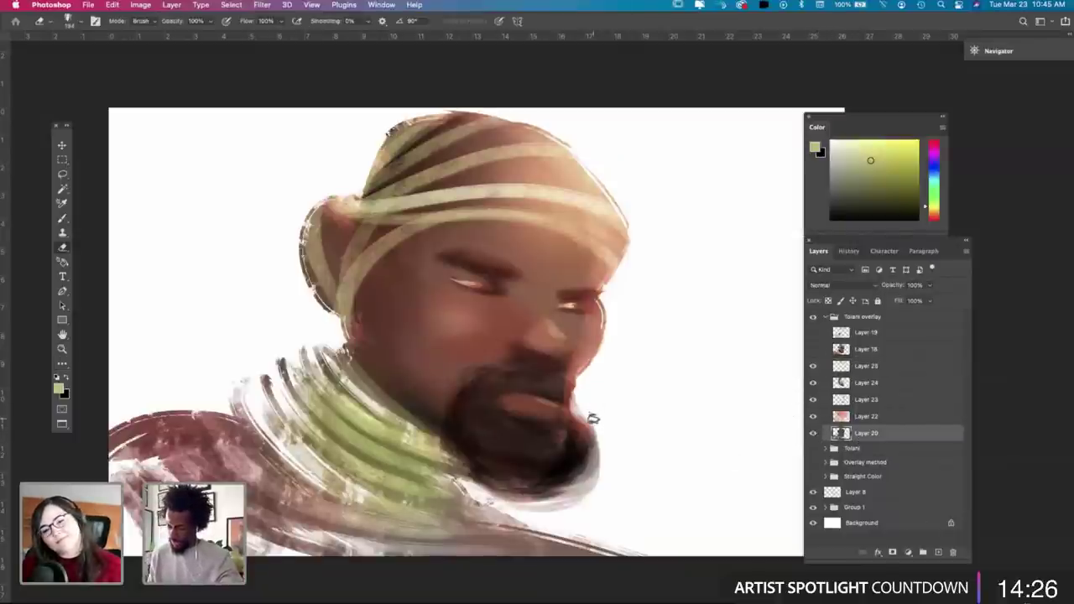
mouse_move(593, 419)
left_mouse_down()
mouse_move(582, 393)
mouse_move(607, 453)
mouse_move(573, 486)
mouse_move(589, 459)
mouse_move(533, 501)
mouse_move(485, 495)
mouse_move(527, 508)
mouse_move(614, 493)
mouse_move(511, 497)
mouse_move(576, 504)
mouse_move(594, 426)
mouse_move(582, 403)
mouse_move(570, 461)
mouse_move(577, 436)
mouse_move(566, 468)
mouse_move(530, 494)
left_mouse_up()
key("i")
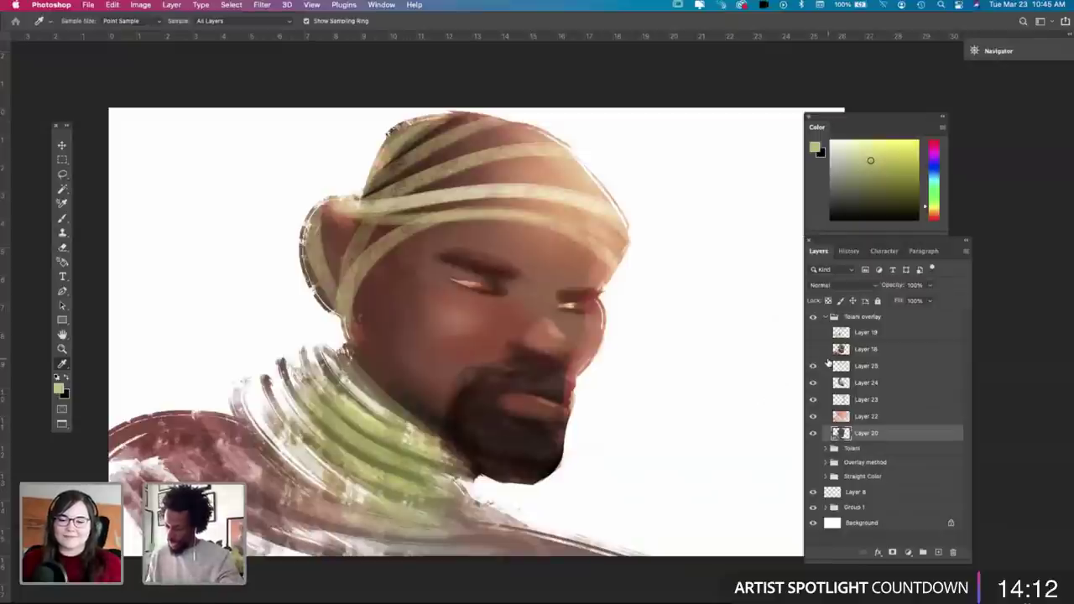
left_click(814, 384)
left_click(814, 383)
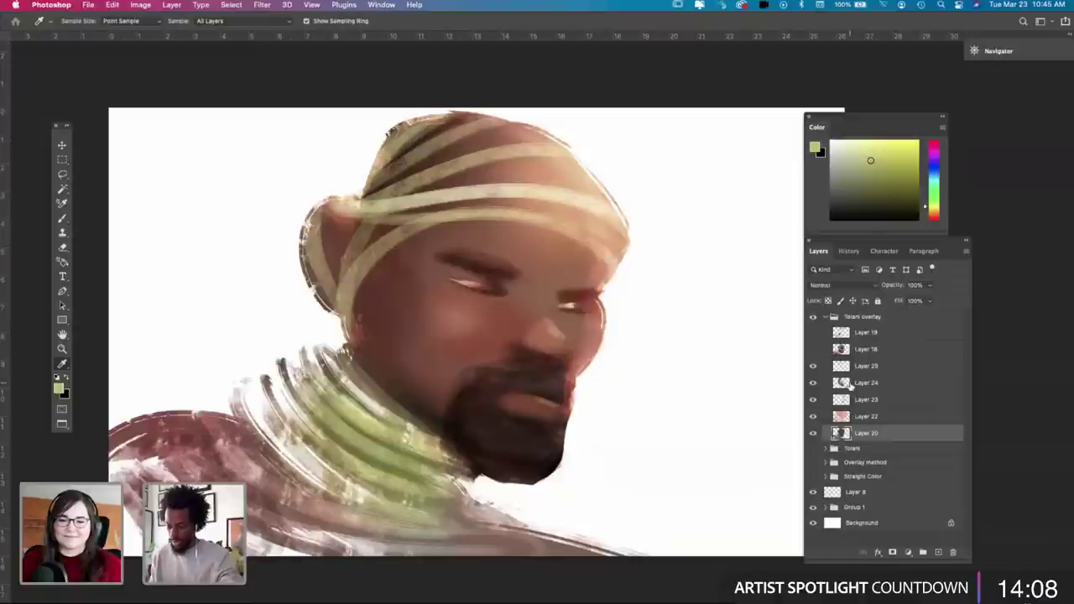
Step: Smudge the beard into the cheek on Layer 20 and reshape the jaw and chin edge with the Smudge tool
left_click(443, 377)
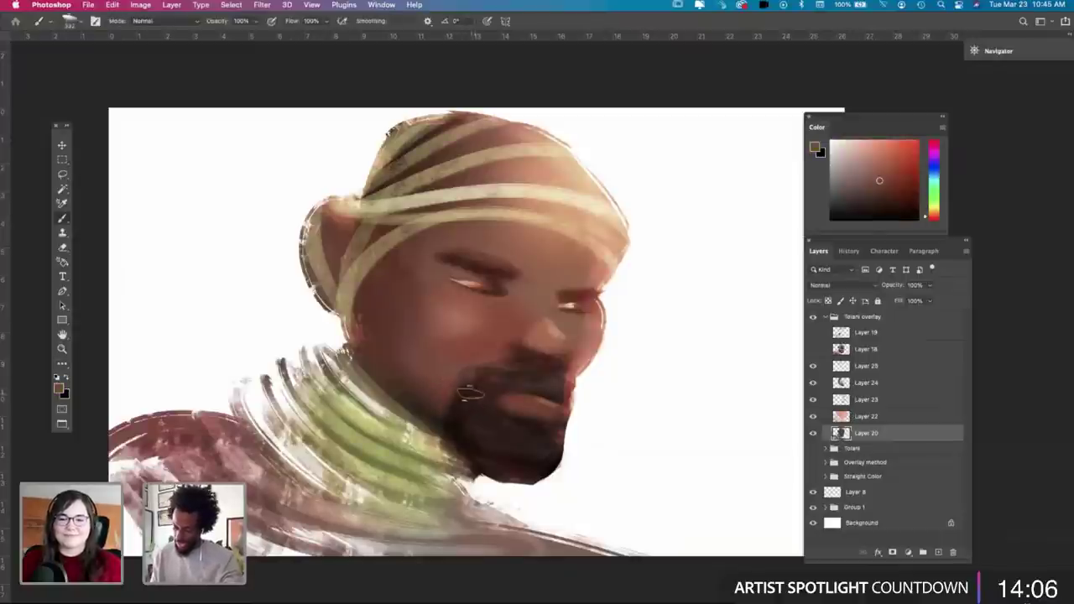
key("r")
right_click(468, 382)
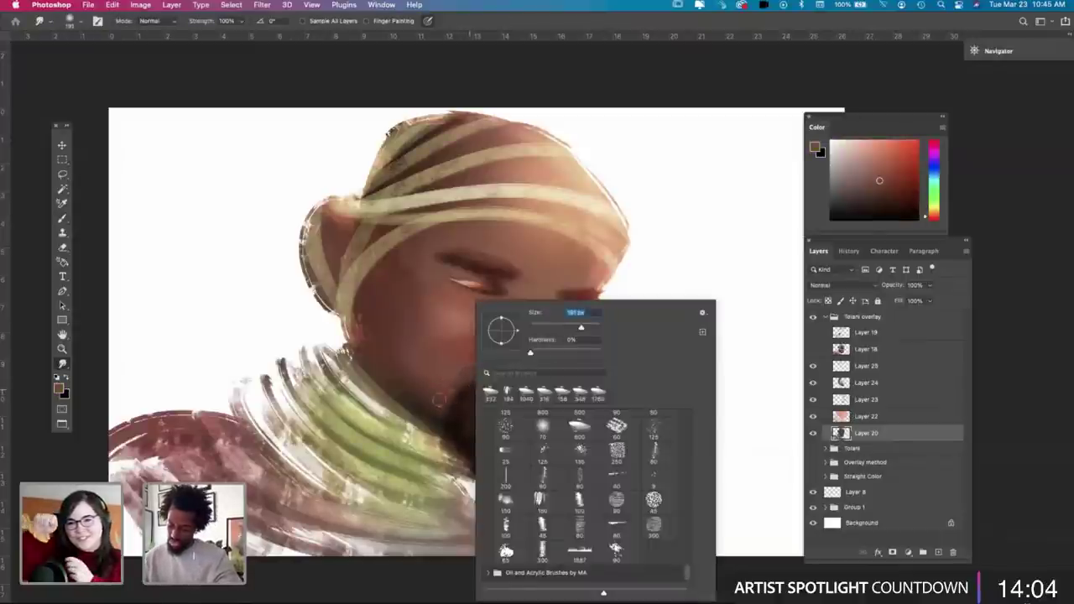
key("Return")
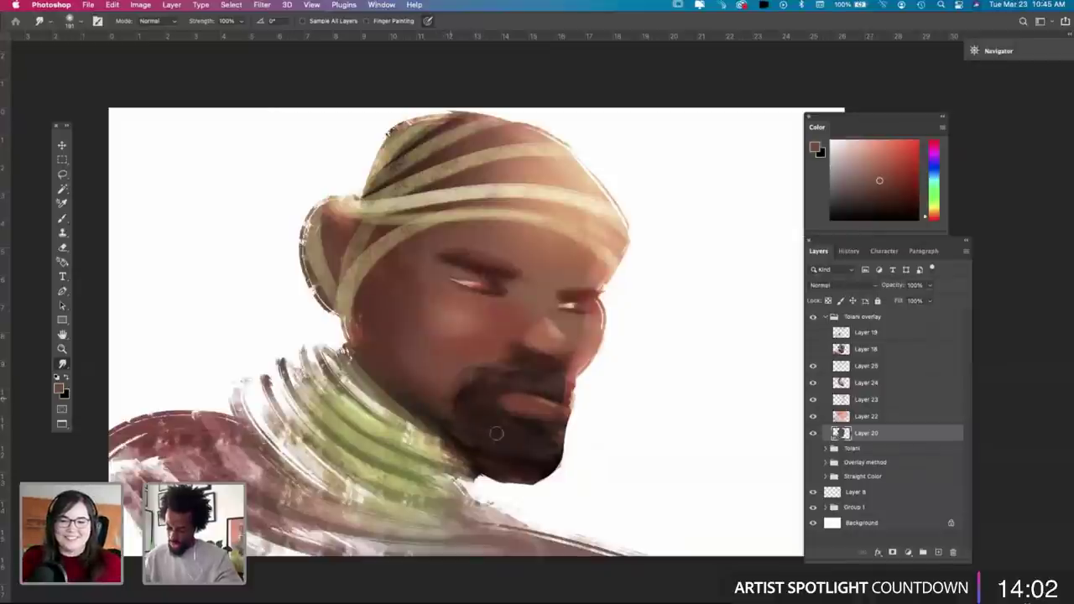
left_click_drag(477, 447, 519, 468)
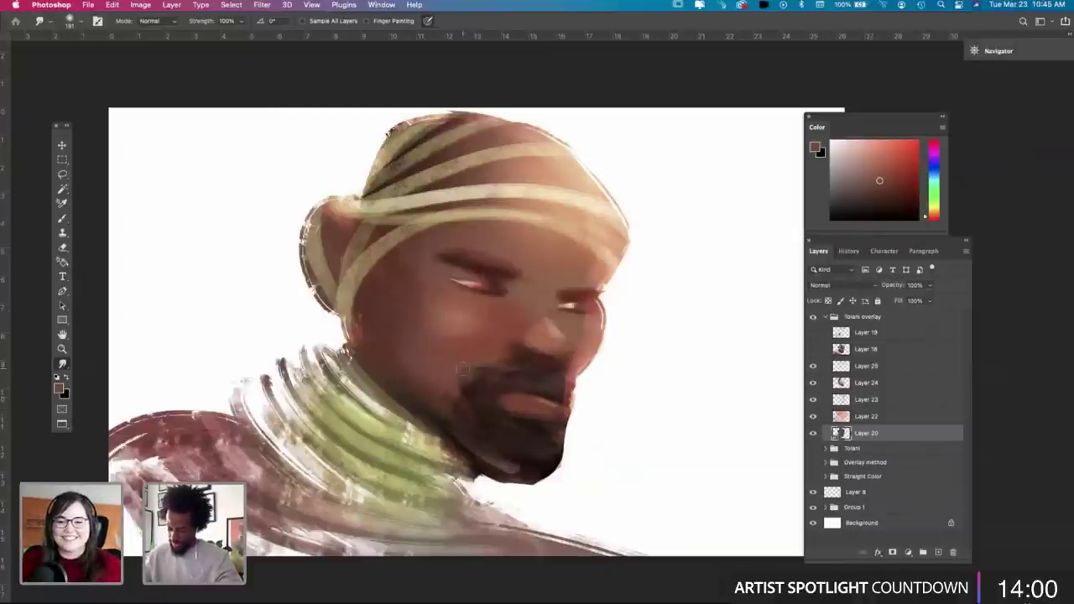
mouse_move(464, 370)
left_mouse_down()
mouse_move(467, 408)
mouse_move(462, 391)
left_mouse_up()
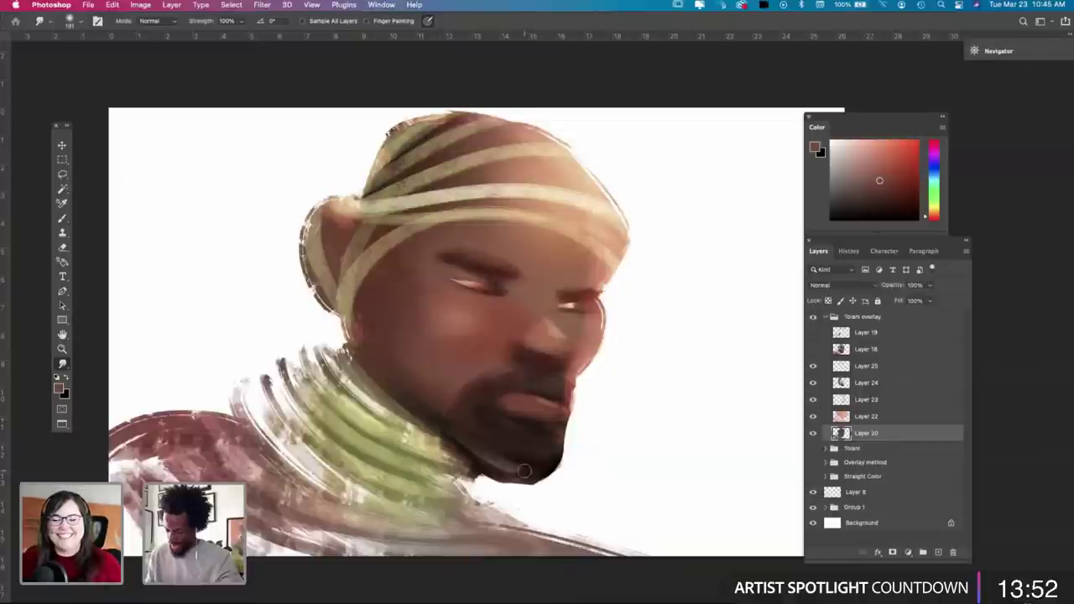
mouse_move(563, 458)
left_mouse_down()
mouse_move(566, 438)
mouse_move(541, 479)
mouse_move(484, 472)
left_mouse_up()
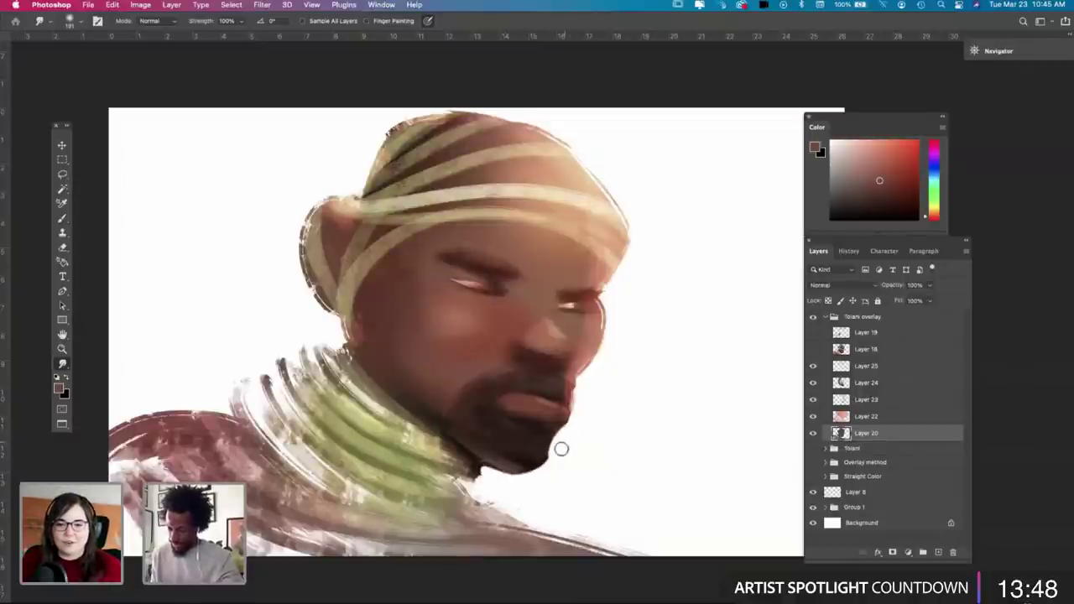
left_click_drag(562, 449, 528, 485)
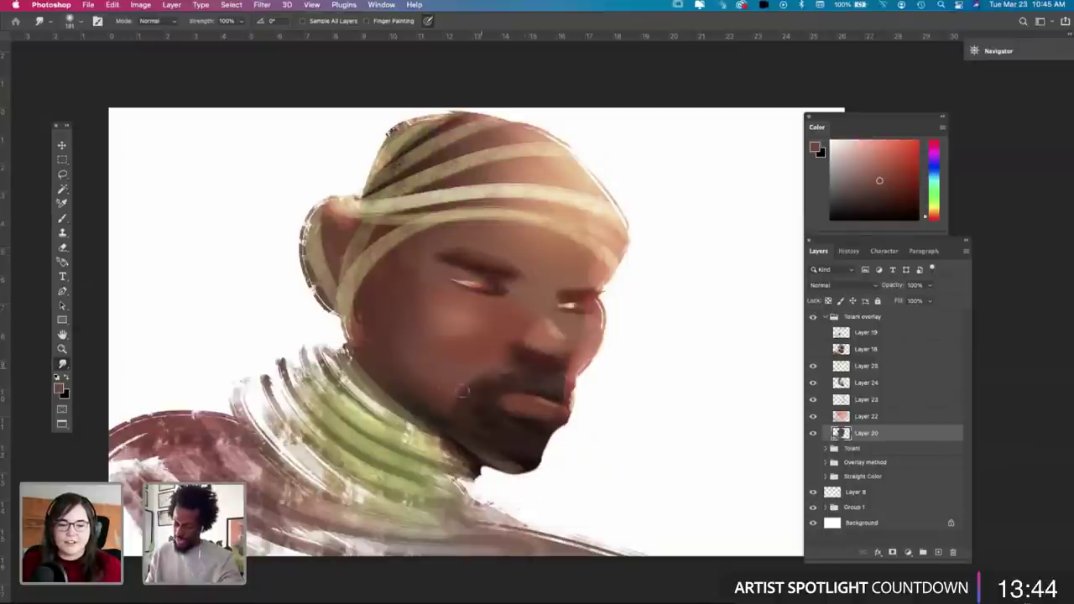
Step: Add a new layer above Layer 24 and paint sampled skin brown over the cheek side of the beard
left_click(873, 384)
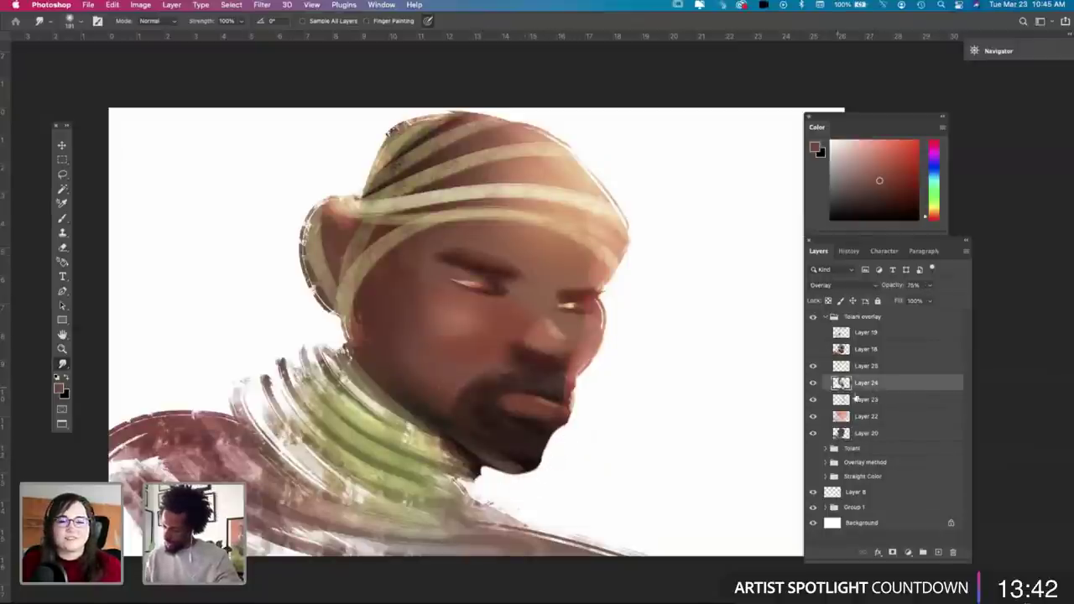
left_click(938, 552)
key("i")
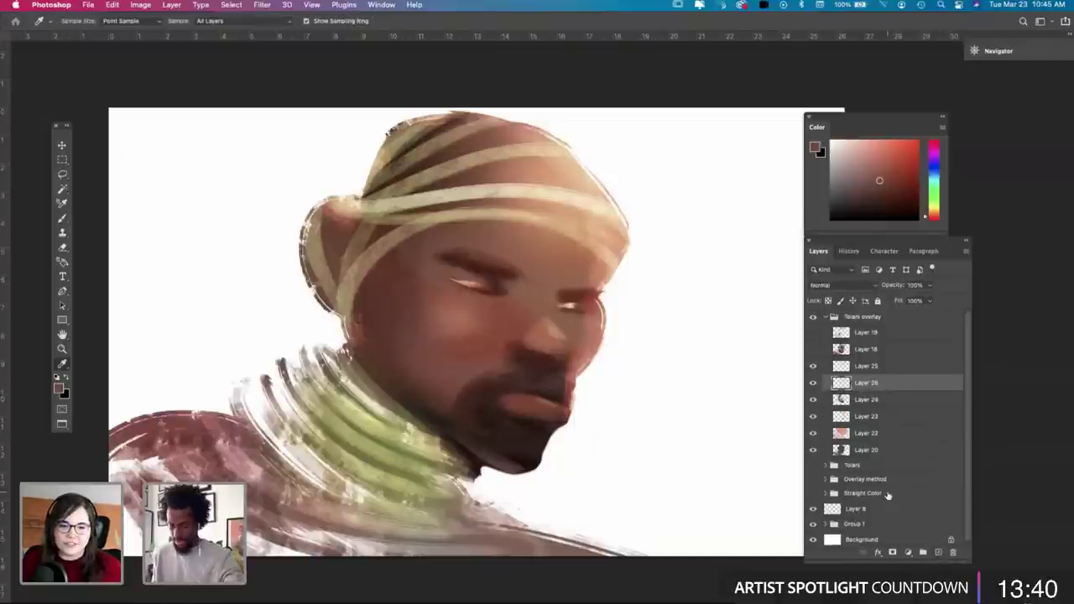
left_click(454, 377)
key("b")
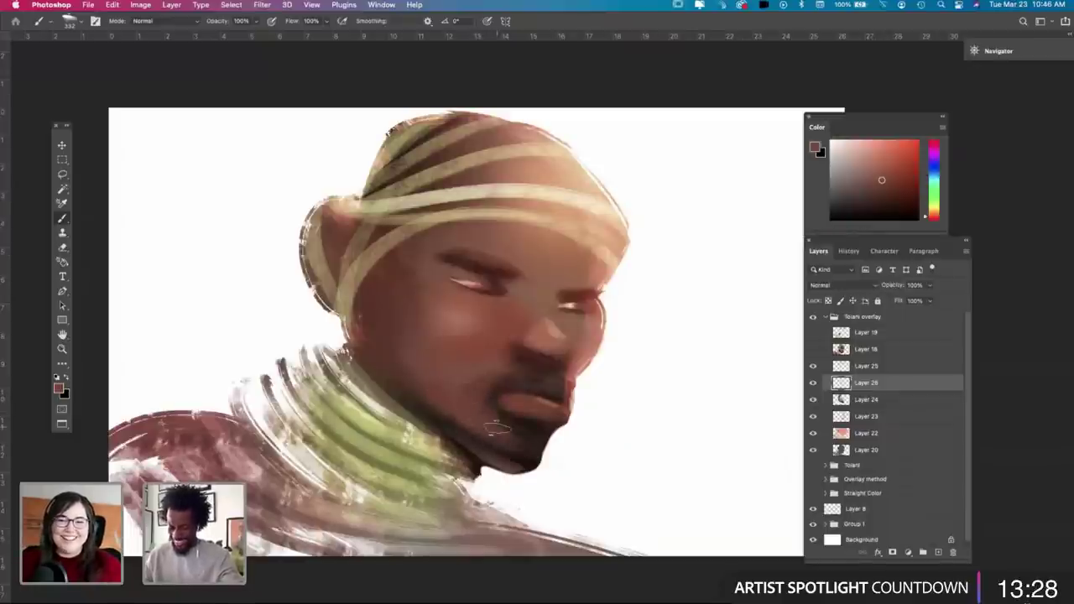
key("i")
key("b")
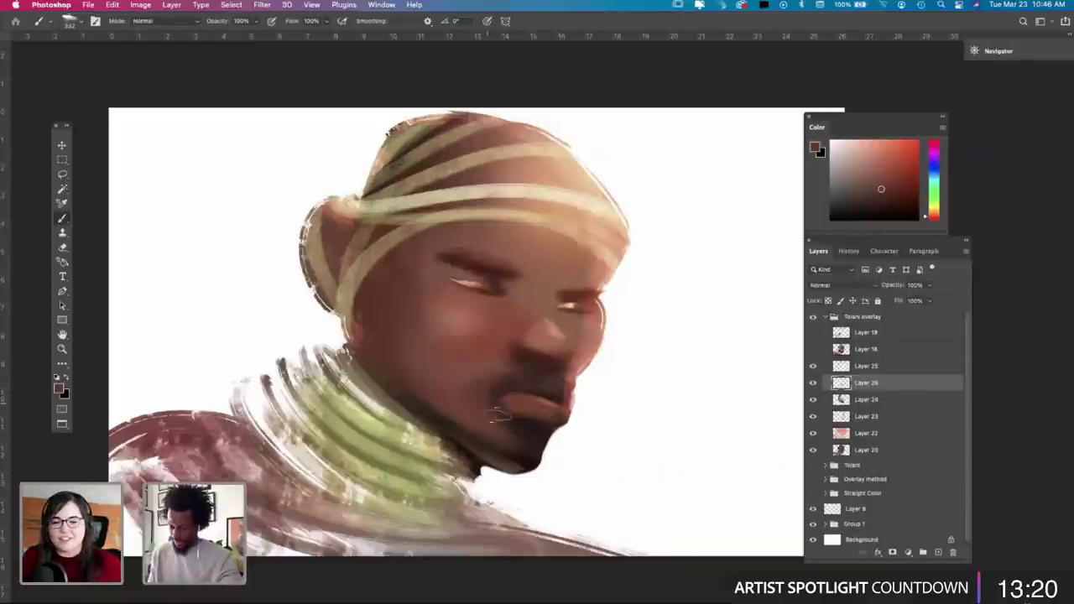
Step: Sample dark brown tones around the mouth and refine the lips and mouth corner with a 114 px brush
left_click(544, 395, "alt")
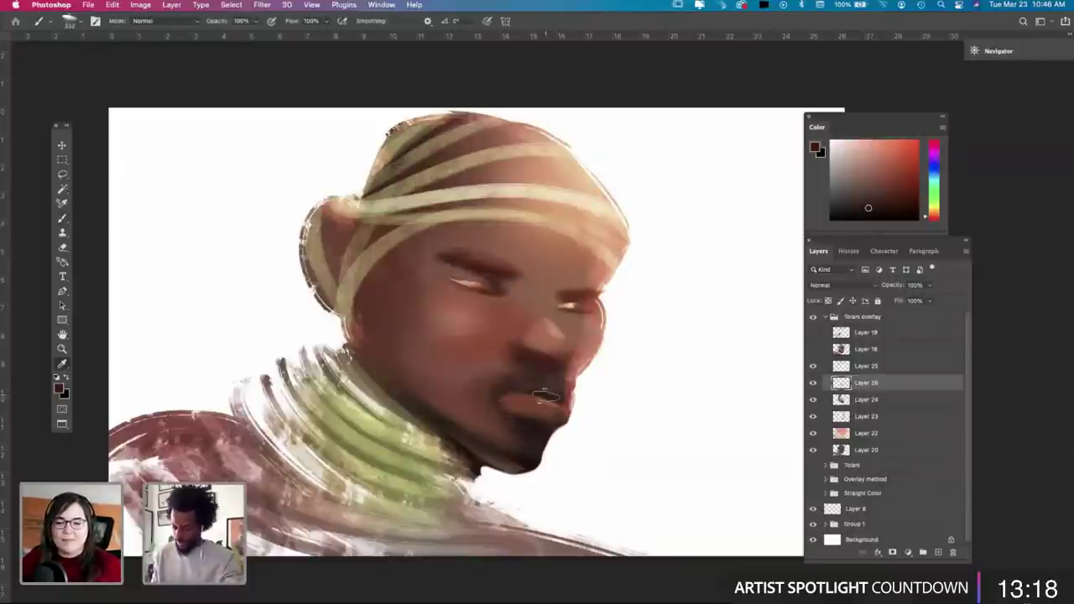
right_click(571, 389)
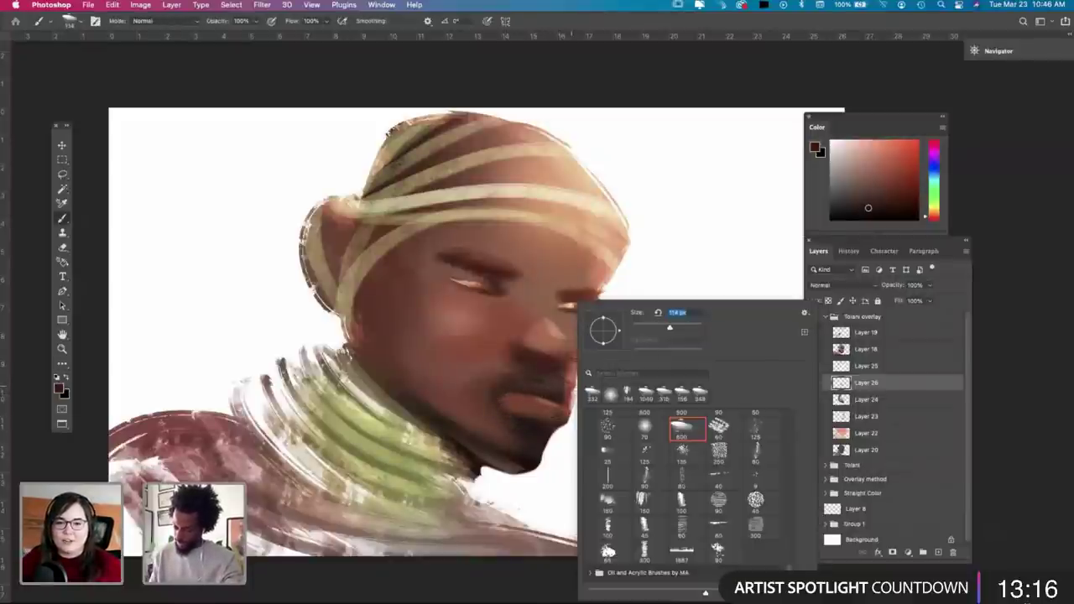
key("Return")
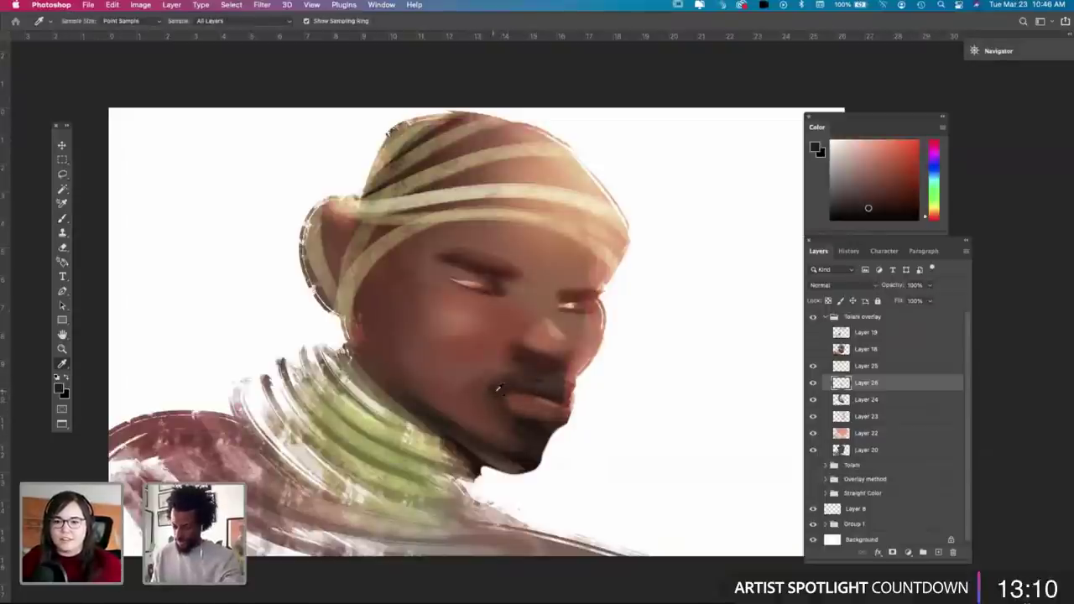
left_click(498, 388, "alt")
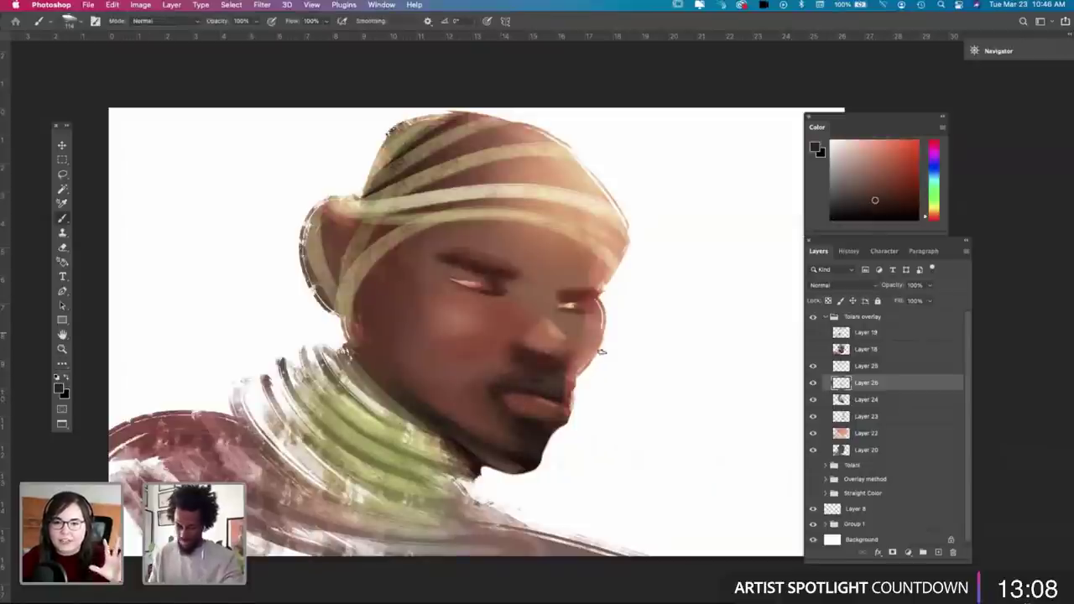
Step: Try the brush's Scattering and Texture options, switching both back off
left_click(95, 21)
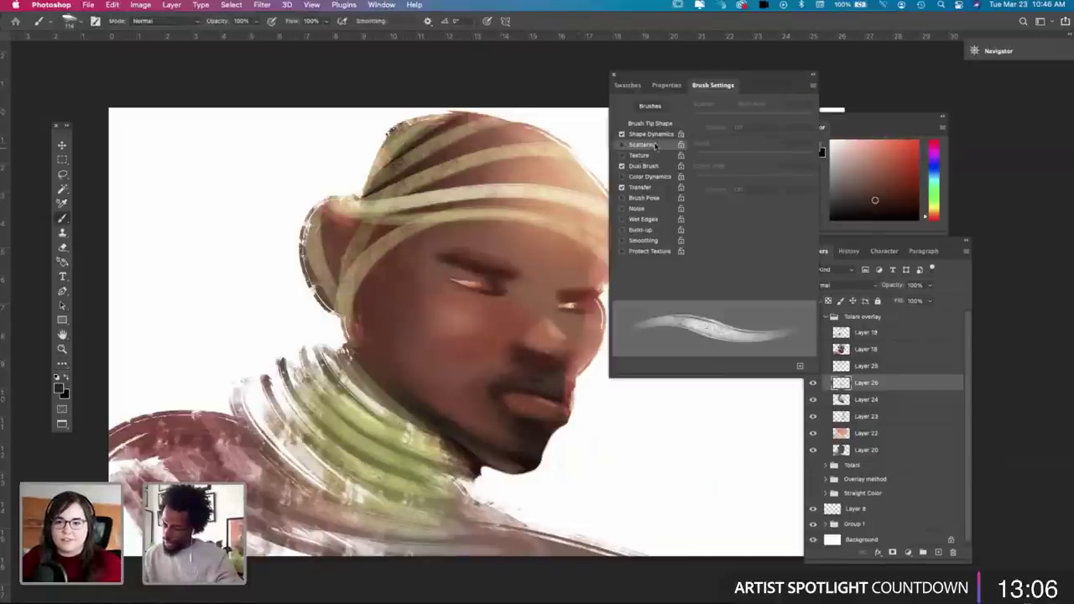
left_click(623, 145)
left_click(624, 144)
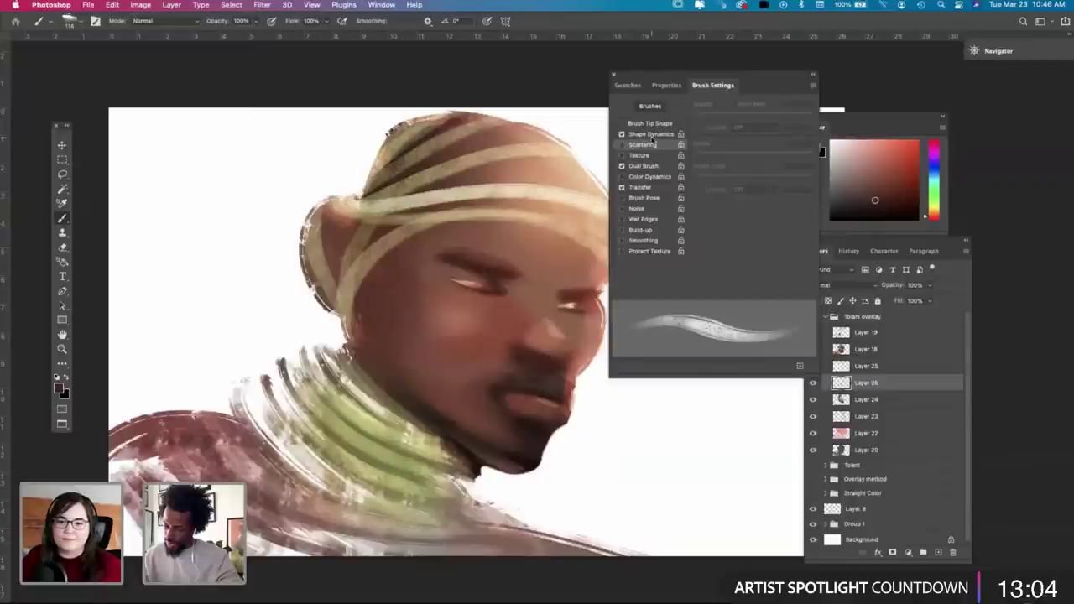
left_click(622, 145)
left_click(622, 145)
left_click(622, 155)
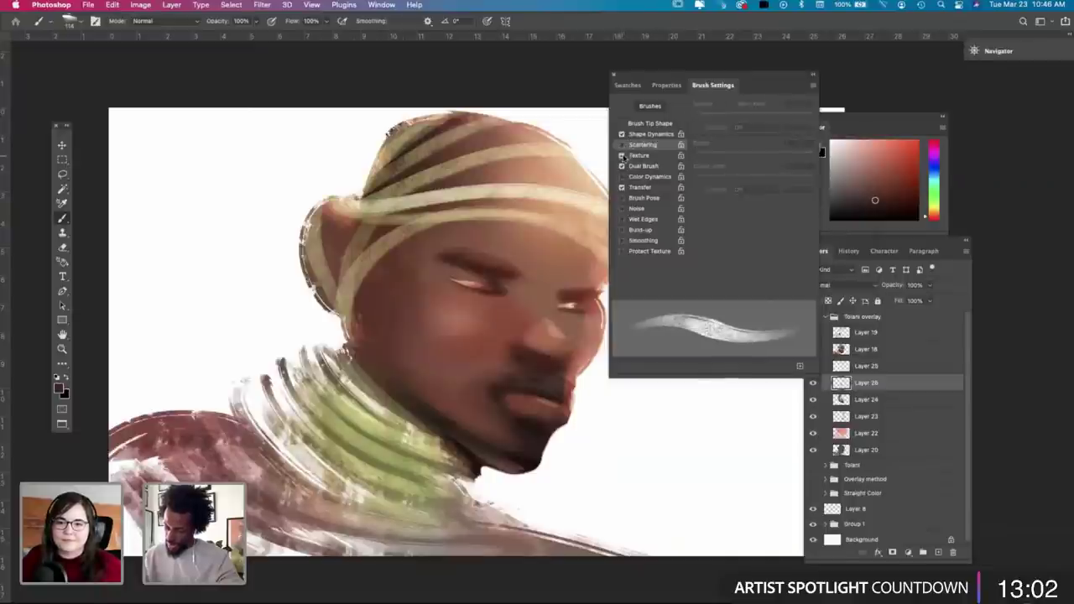
left_click(622, 155)
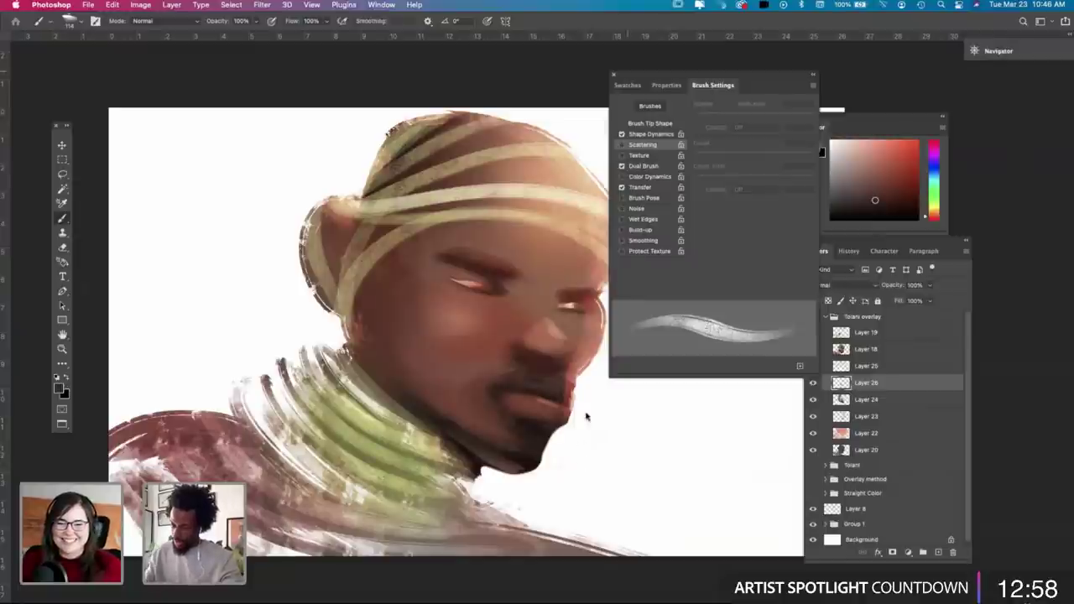
left_click(614, 77)
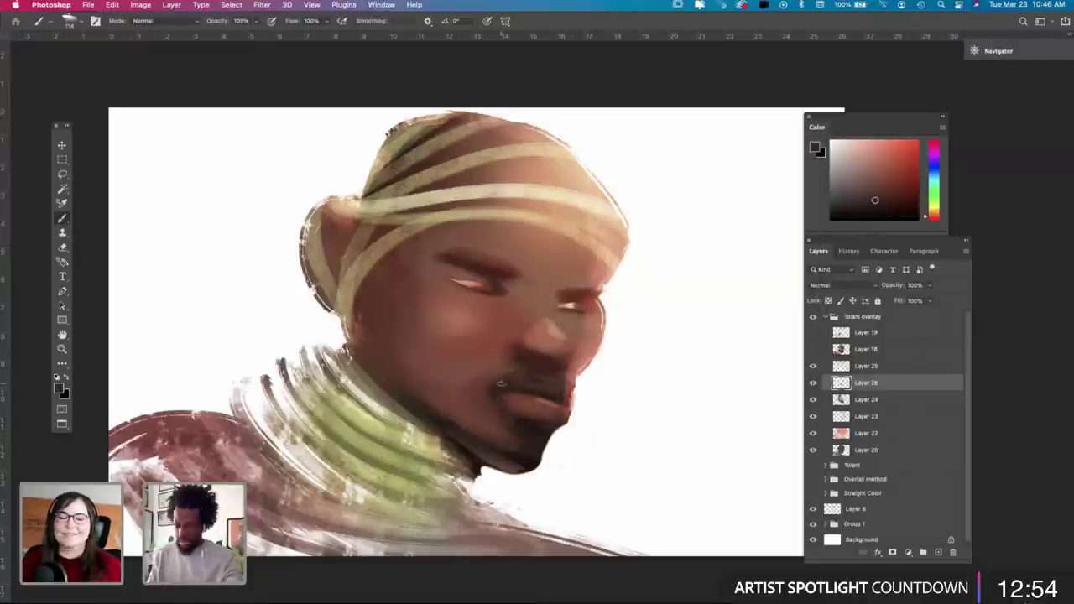
Step: Enlarge the brush to 316 px and paint dark shading inside the ear
key("u")
key("b")
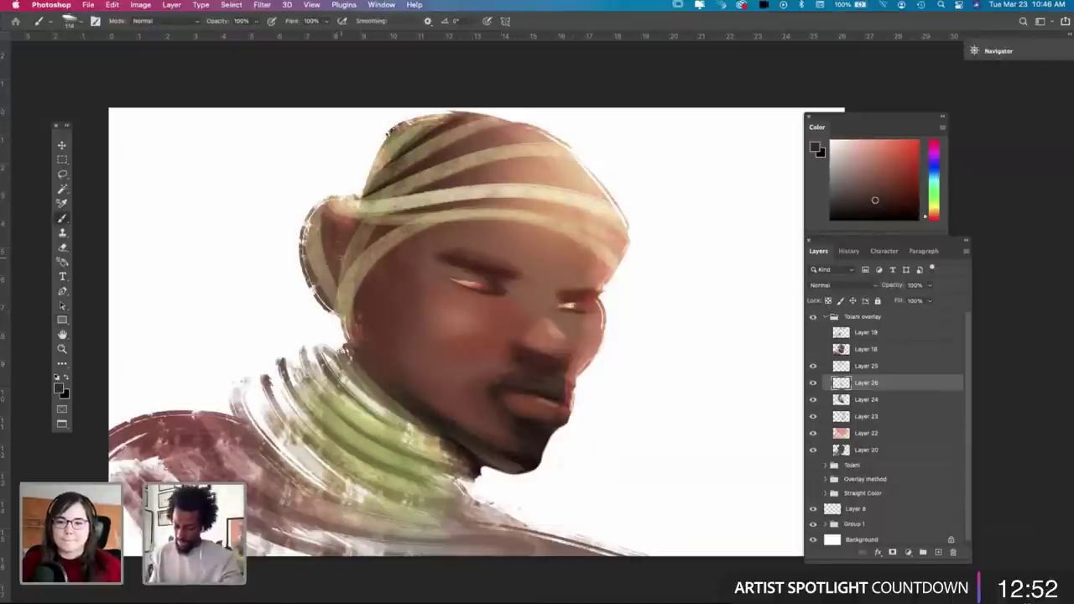
right_click(515, 304)
left_click(643, 326)
mouse_move(331, 245)
left_mouse_down()
mouse_move(341, 257)
mouse_move(315, 281)
left_mouse_up()
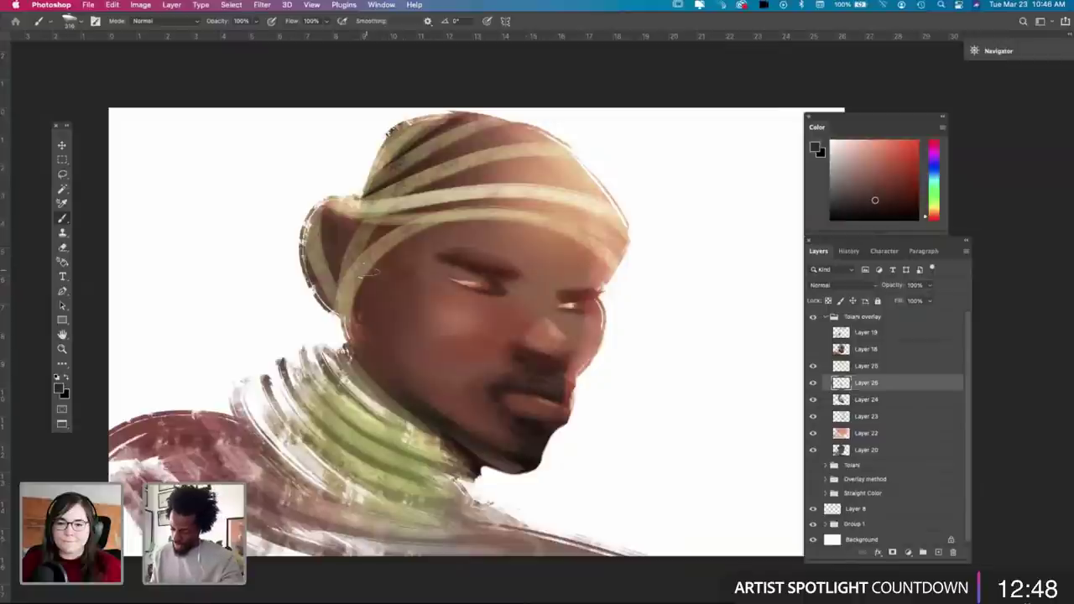
Step: On Layer 20, choose the recent 194 px textured brush, enlarge it and paint a dark brown rounded mass behind the ear
right_click(598, 389)
key("Escape")
left_click(870, 451)
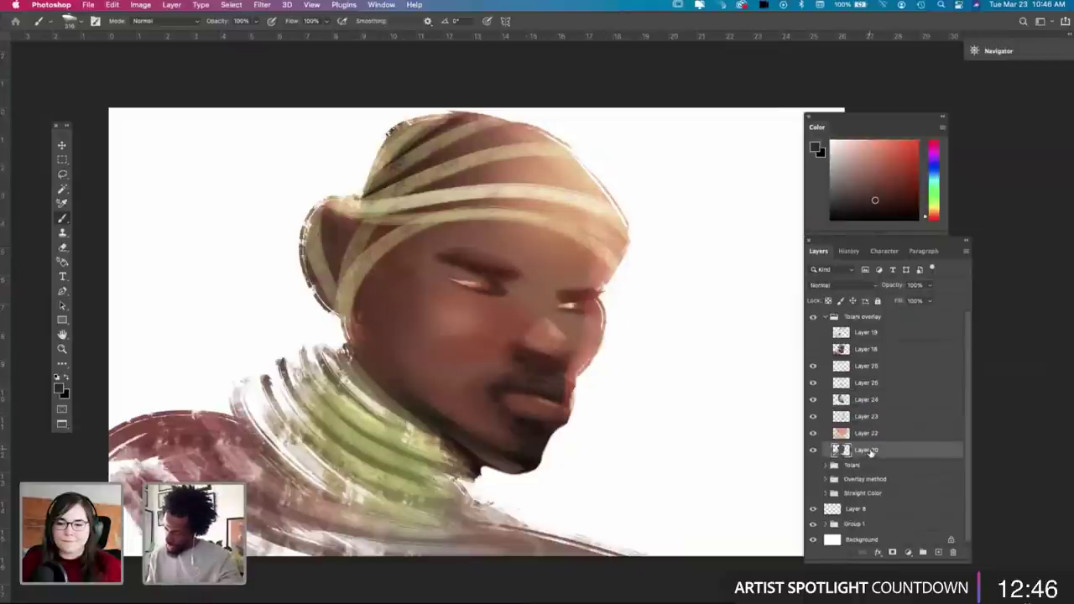
right_click(421, 277)
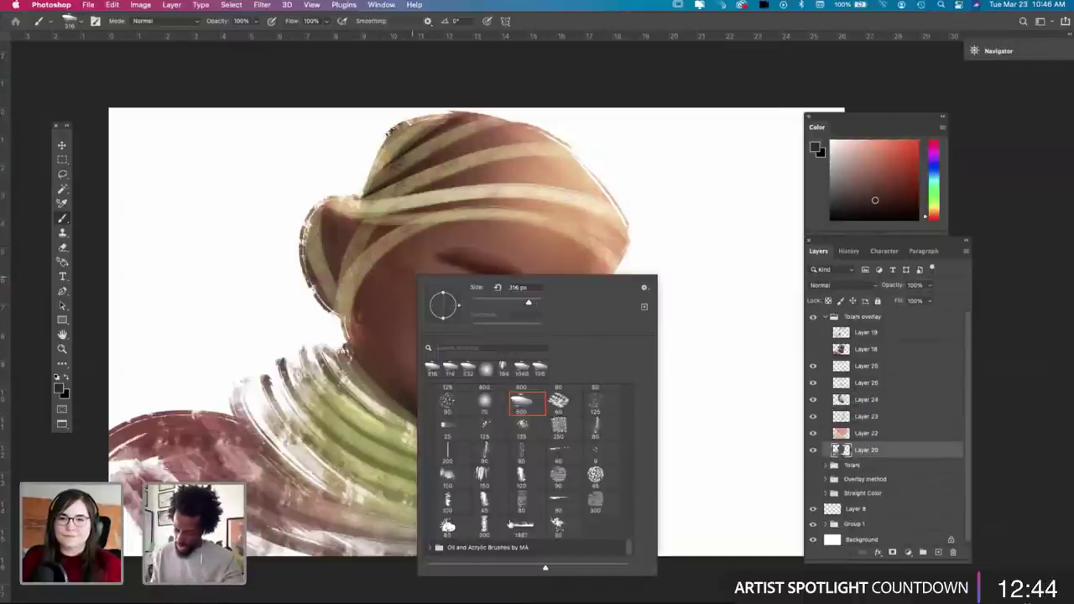
left_click(504, 367)
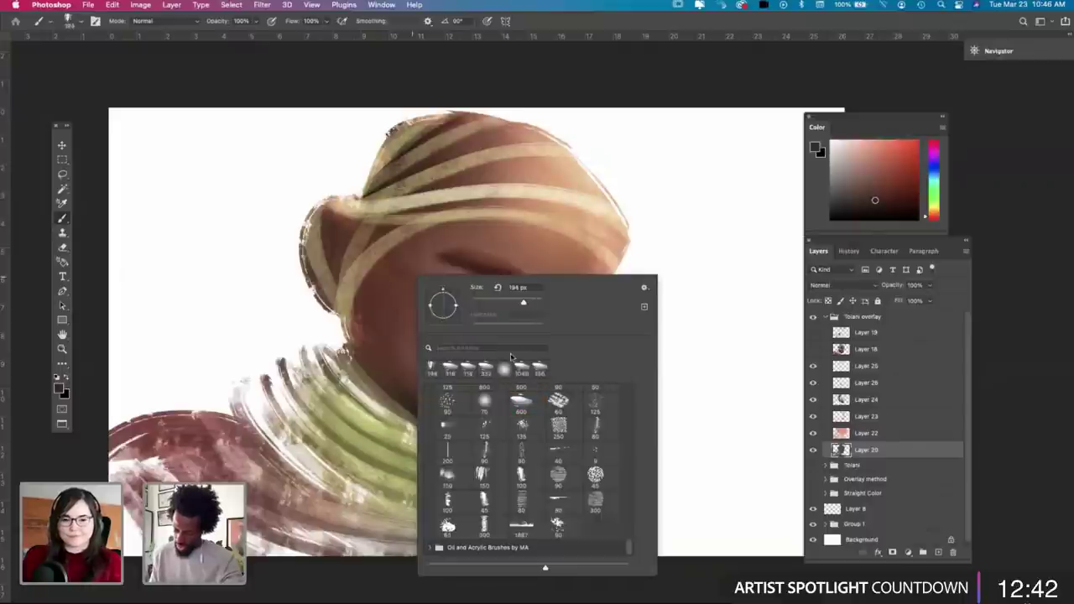
left_click(533, 303)
left_click(338, 243)
left_click_drag(326, 207, 306, 307)
mouse_move(331, 194)
left_mouse_down()
mouse_move(293, 285)
mouse_move(316, 310)
left_mouse_up()
mouse_move(330, 254)
left_mouse_down()
mouse_move(344, 191)
mouse_move(285, 269)
mouse_move(273, 189)
mouse_move(314, 176)
left_mouse_up()
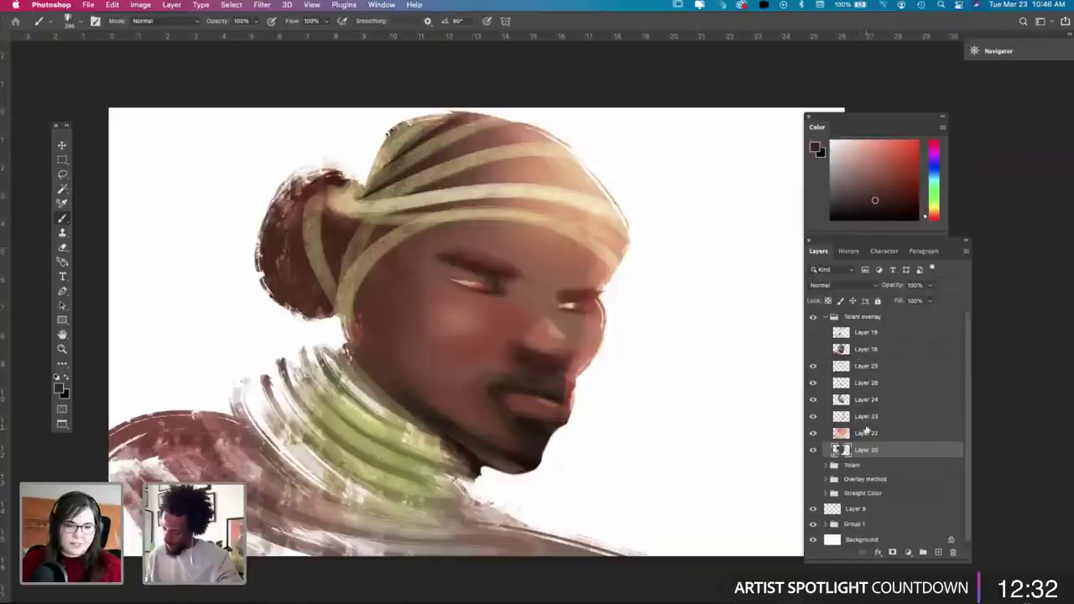
Step: Erase excess paint along the chin and far cheek contour on Layer 20, and smudge the outer edge of the lips
key("e")
mouse_move(563, 446)
left_mouse_down()
mouse_move(516, 481)
mouse_move(536, 470)
mouse_move(504, 480)
mouse_move(476, 465)
mouse_move(486, 478)
mouse_move(544, 464)
mouse_move(500, 480)
mouse_move(489, 473)
mouse_move(495, 494)
mouse_move(557, 464)
mouse_move(494, 471)
mouse_move(510, 478)
mouse_move(565, 444)
mouse_move(525, 468)
mouse_move(547, 450)
left_mouse_up()
key("super+z")
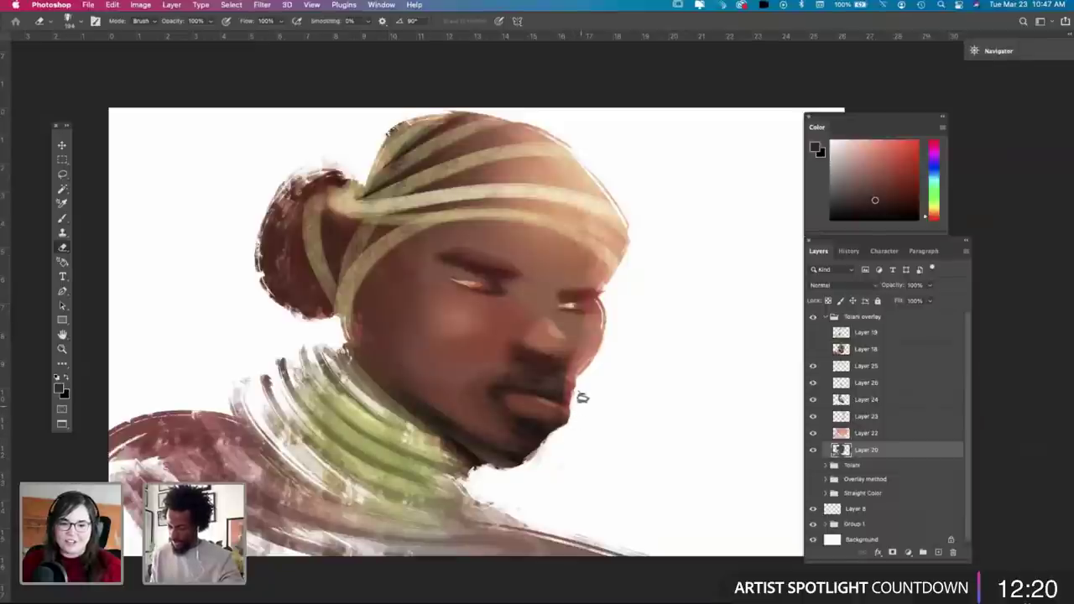
mouse_move(597, 365)
left_mouse_down()
mouse_move(621, 281)
mouse_move(604, 303)
mouse_move(610, 354)
left_mouse_up()
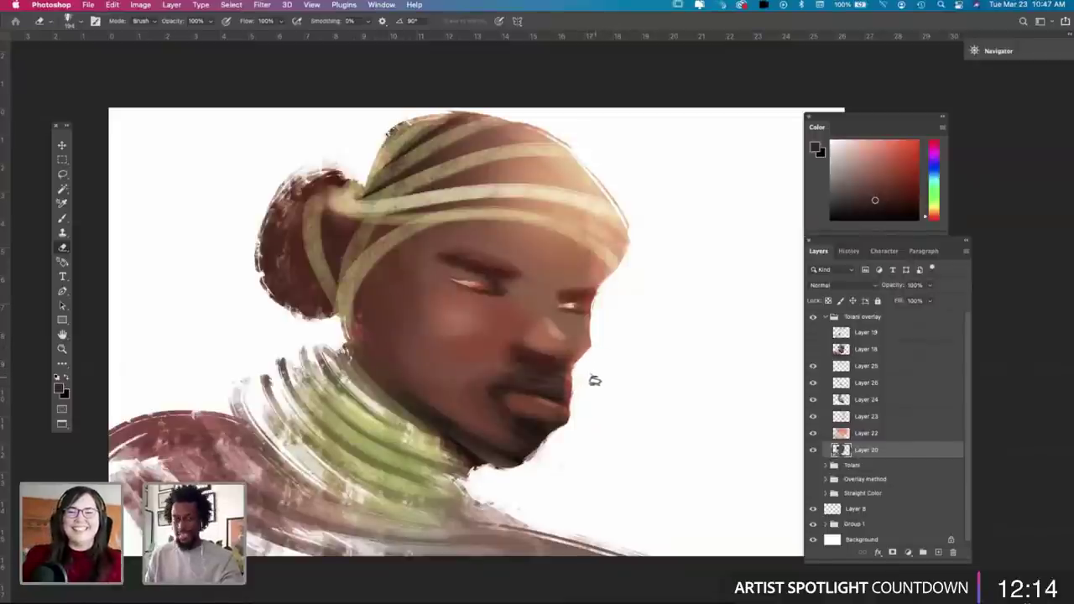
key("super+z")
mouse_move(609, 309)
left_mouse_down()
mouse_move(603, 302)
mouse_move(607, 314)
left_mouse_up()
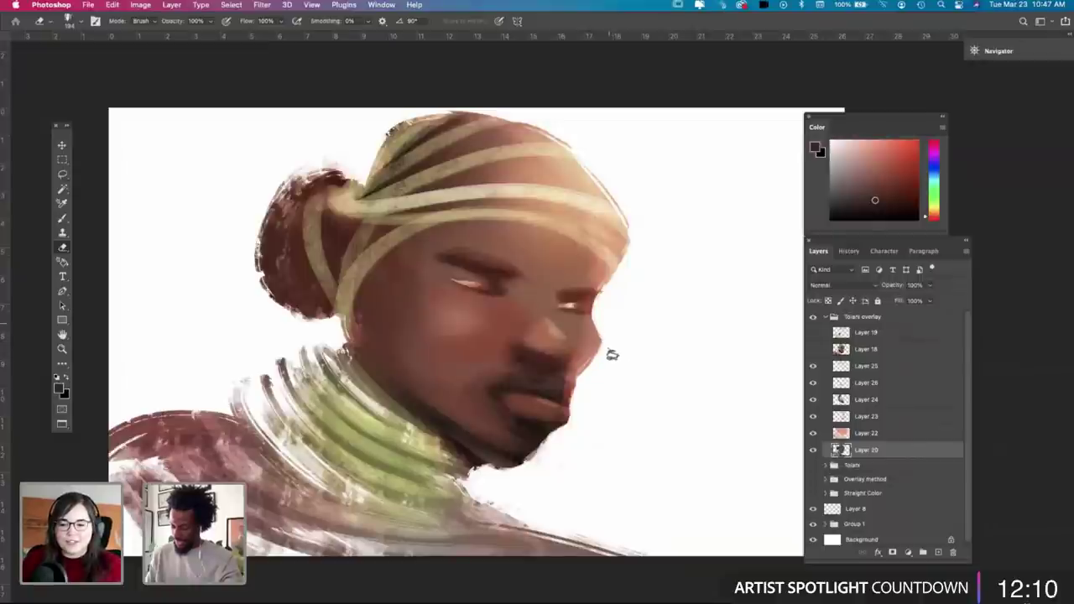
mouse_move(553, 449)
left_mouse_down()
mouse_move(517, 467)
mouse_move(543, 451)
left_mouse_up()
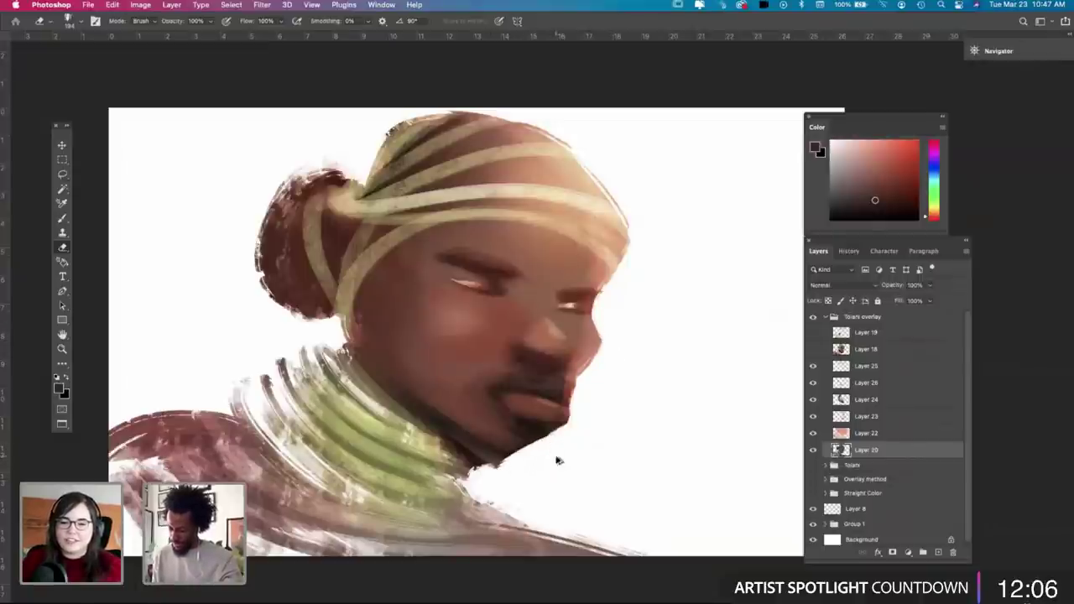
key("super+z")
key("super+z")
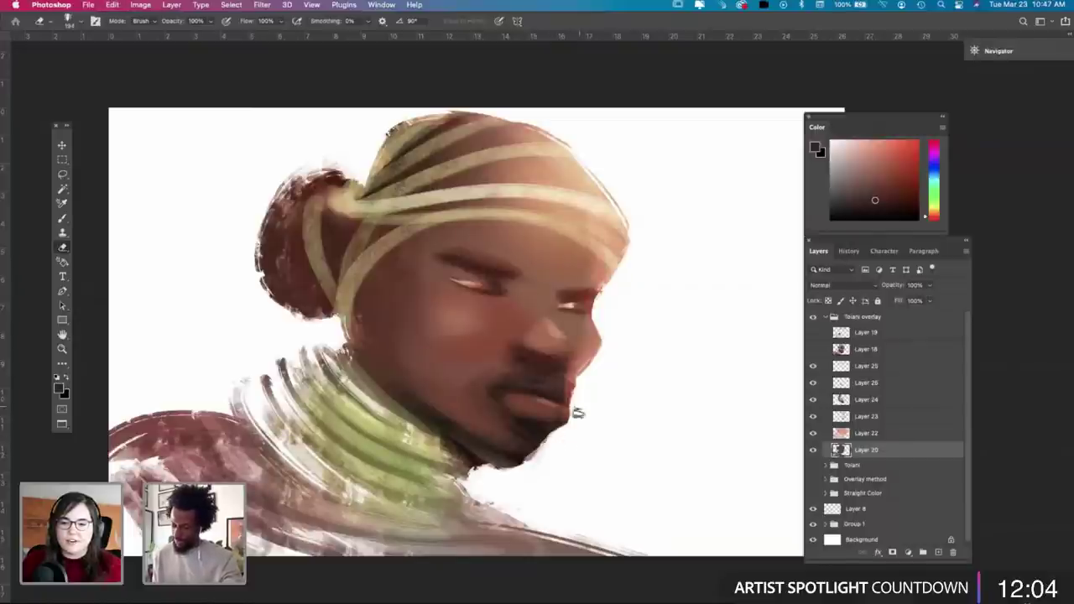
key("r")
left_click_drag(568, 386, 573, 435)
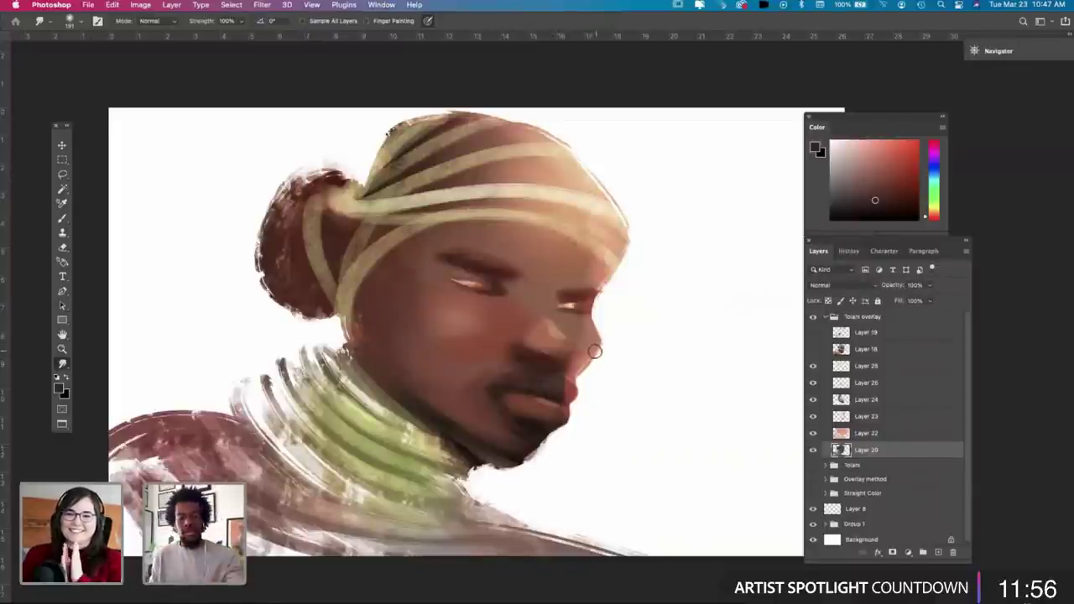
Step: Sample a light skin tone from the nose and paint highlight strokes over the headwrap's upper folds and front edge
key("b")
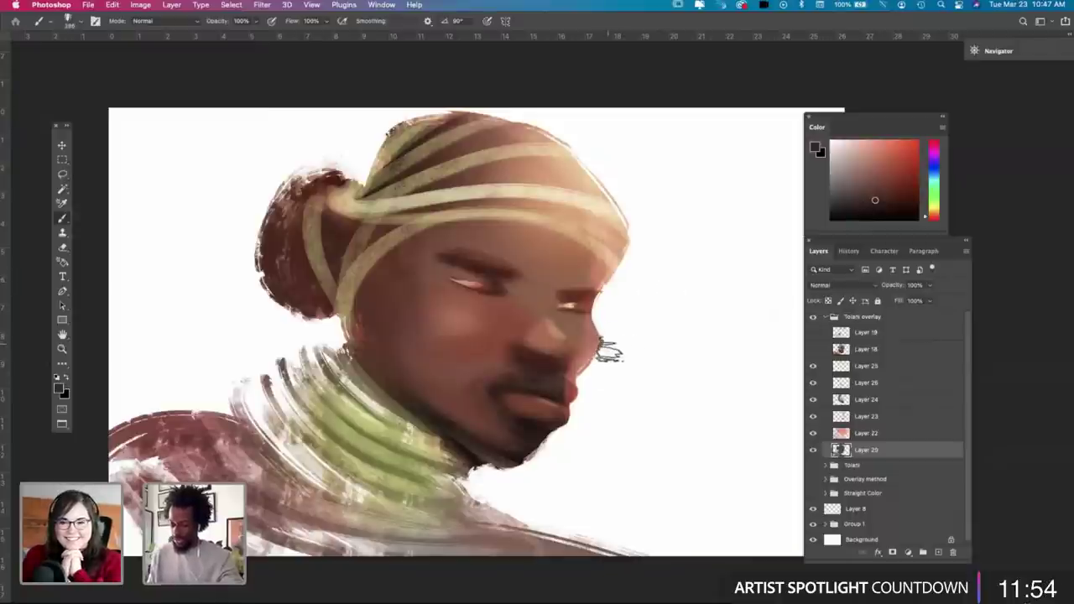
key("i")
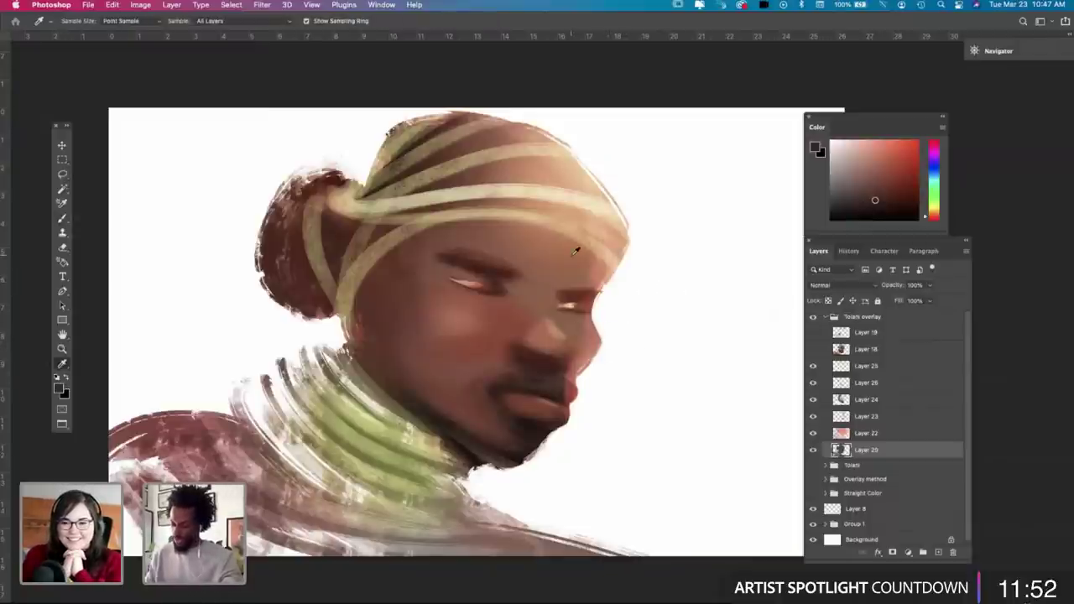
left_click(562, 334)
key("b")
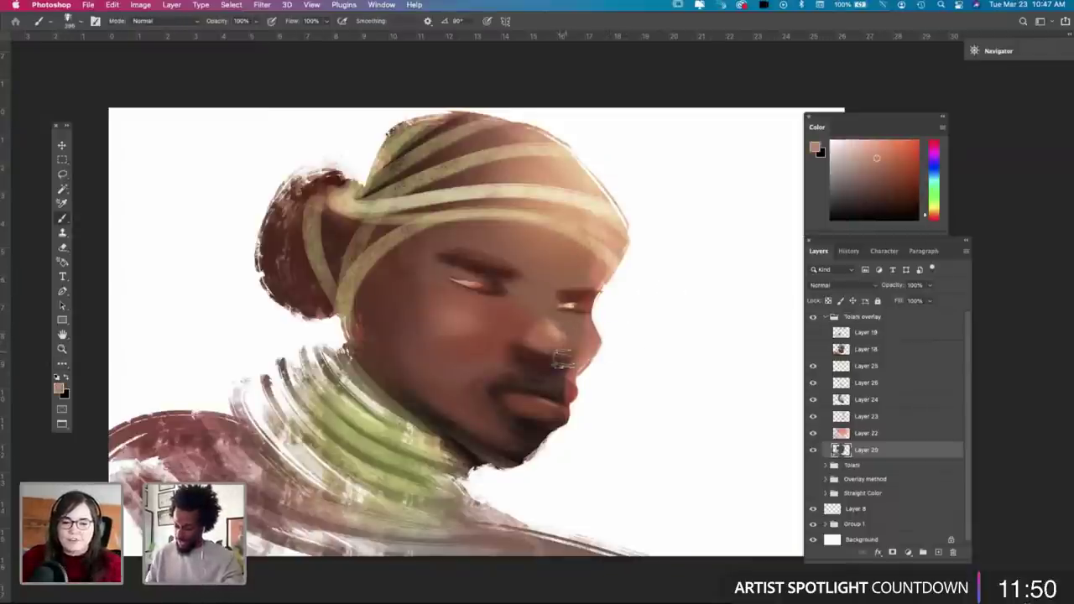
key("super+z")
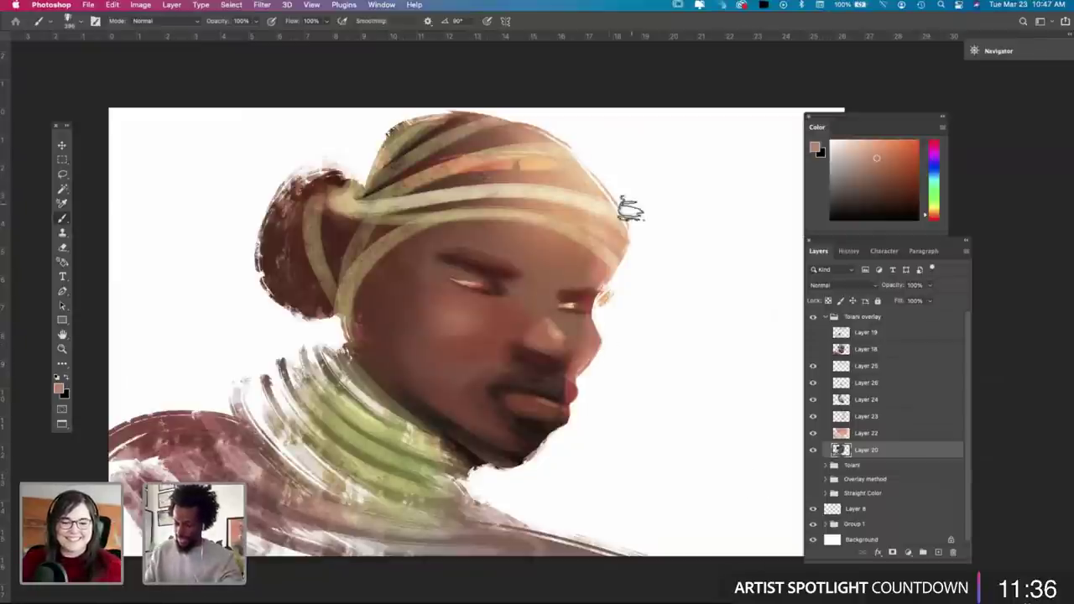
mouse_move(636, 201)
left_mouse_down()
mouse_move(472, 169)
mouse_move(603, 214)
mouse_move(468, 176)
mouse_move(428, 237)
mouse_move(625, 244)
mouse_move(395, 183)
mouse_move(606, 209)
mouse_move(631, 202)
mouse_move(573, 147)
mouse_move(423, 195)
mouse_move(576, 144)
mouse_move(403, 202)
left_mouse_up()
key("super+z")
key("super+z")
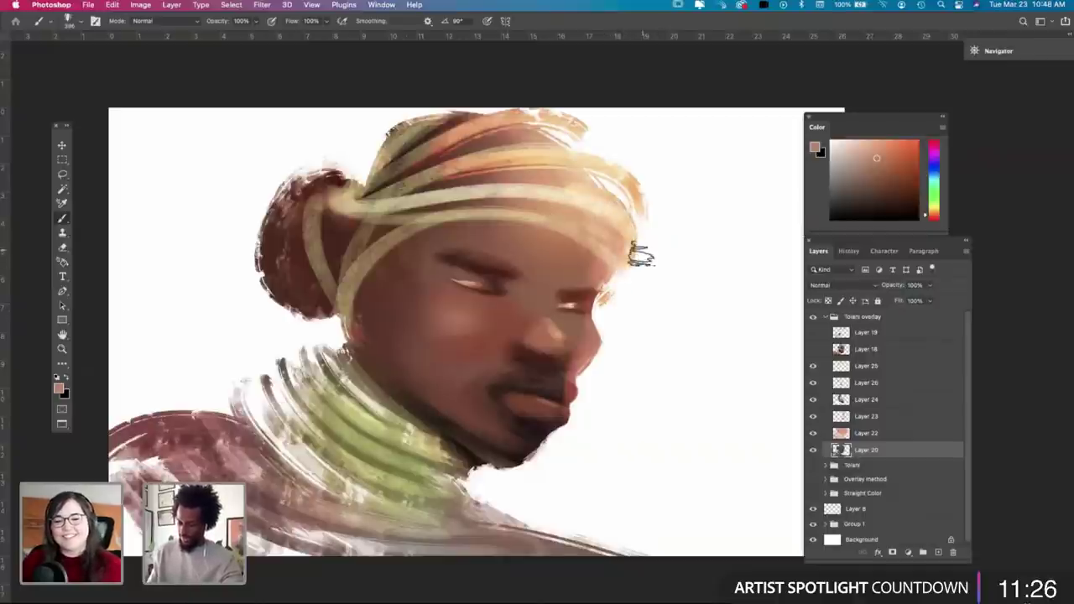
left_click_drag(483, 112, 357, 227)
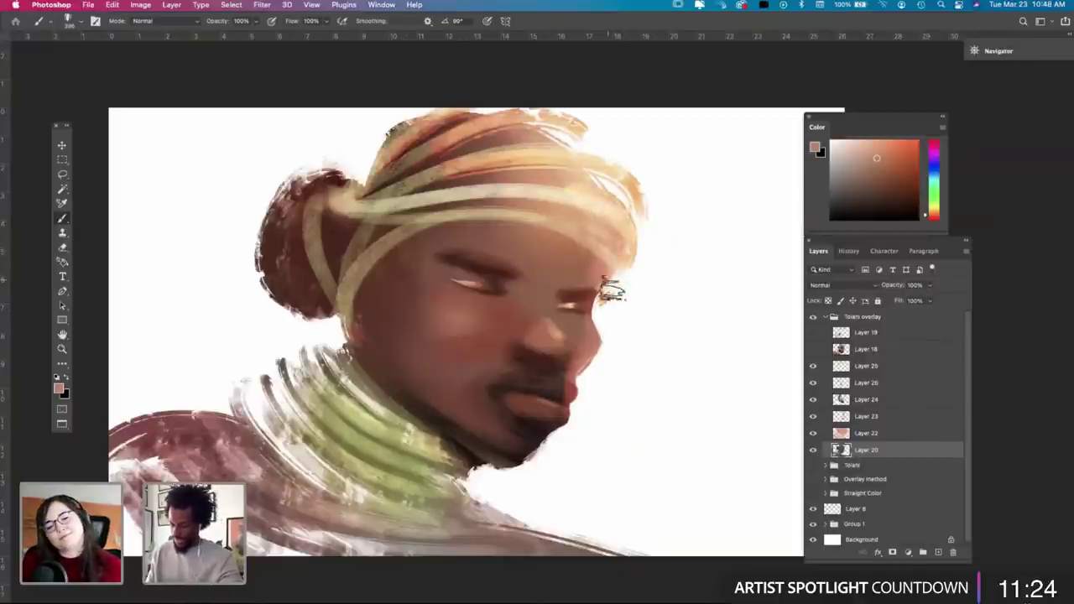
Step: Brush the sampled light tone along the headwrap's lower bands above the forehead
left_click_drag(612, 288, 453, 218)
key("ctrl+z")
left_click_drag(613, 290, 442, 205)
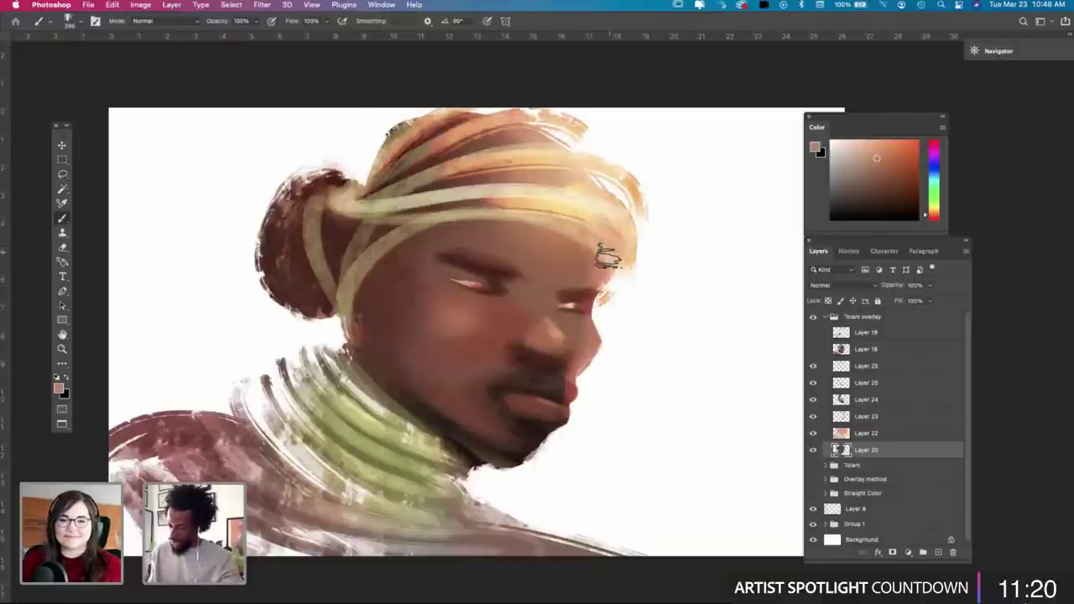
mouse_move(607, 258)
left_mouse_down()
mouse_move(611, 250)
mouse_move(515, 208)
mouse_move(618, 260)
mouse_move(500, 213)
left_mouse_up()
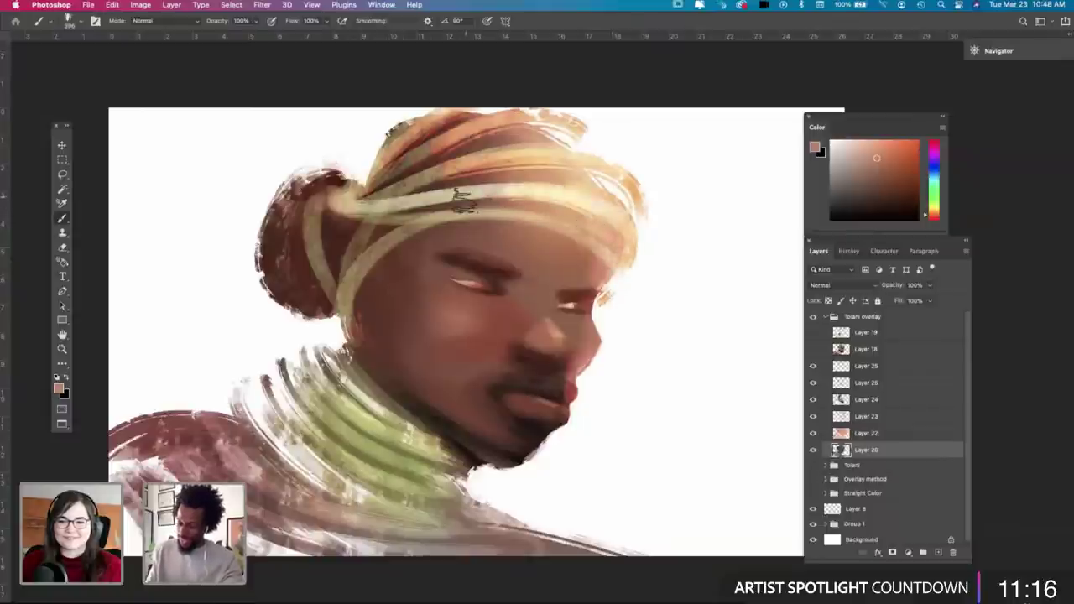
mouse_move(444, 216)
left_mouse_down()
mouse_move(443, 199)
mouse_move(613, 246)
mouse_move(460, 211)
left_mouse_up()
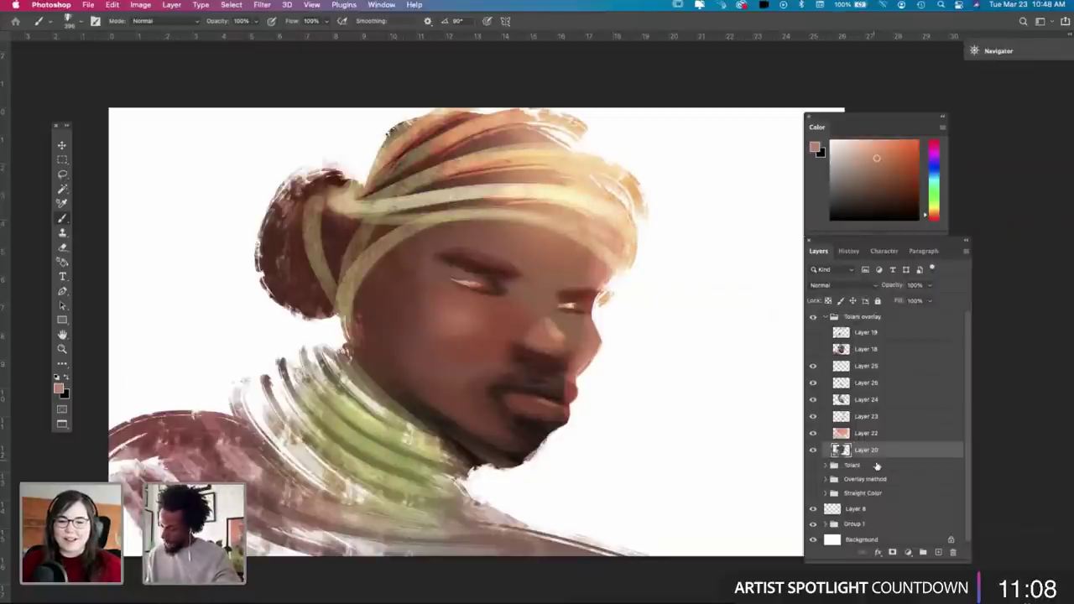
Step: Reset the colours to default black and white and paint black shadow strokes between the headwrap's folds
key("d")
mouse_move(521, 167)
left_mouse_down()
mouse_move(418, 180)
mouse_move(547, 154)
left_mouse_up()
key("super+z")
left_click_drag(434, 162, 523, 138)
mouse_move(451, 183)
left_mouse_down()
mouse_move(586, 183)
mouse_move(567, 174)
left_mouse_up()
key("super+z")
left_click_drag(493, 141, 586, 146)
key("super+z")
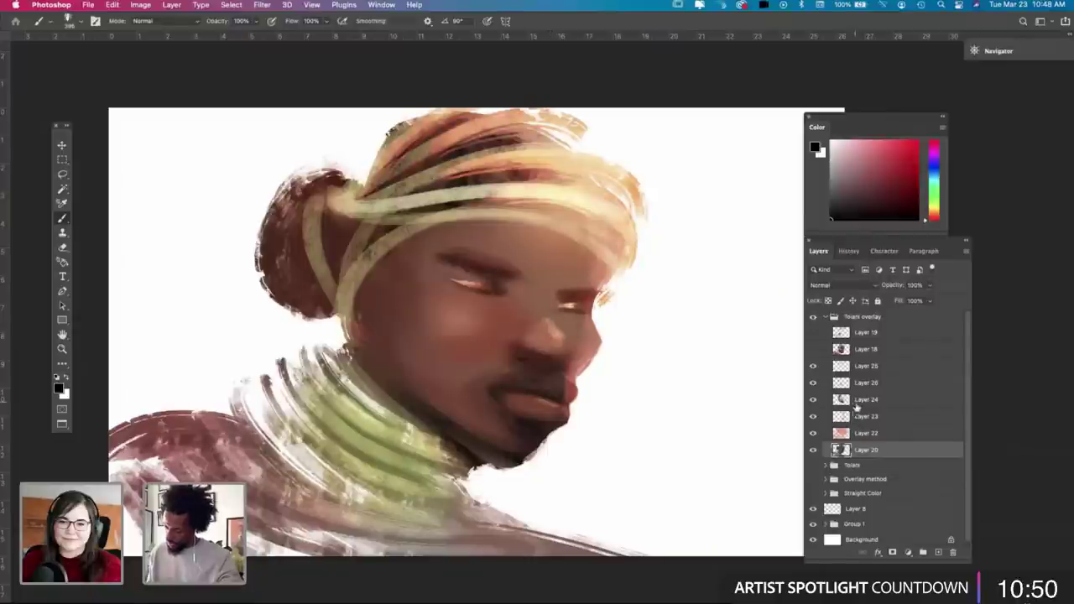
Step: On Layer 26, smudge around the mouth and darken both eyes with a 134 px black brush
key("r")
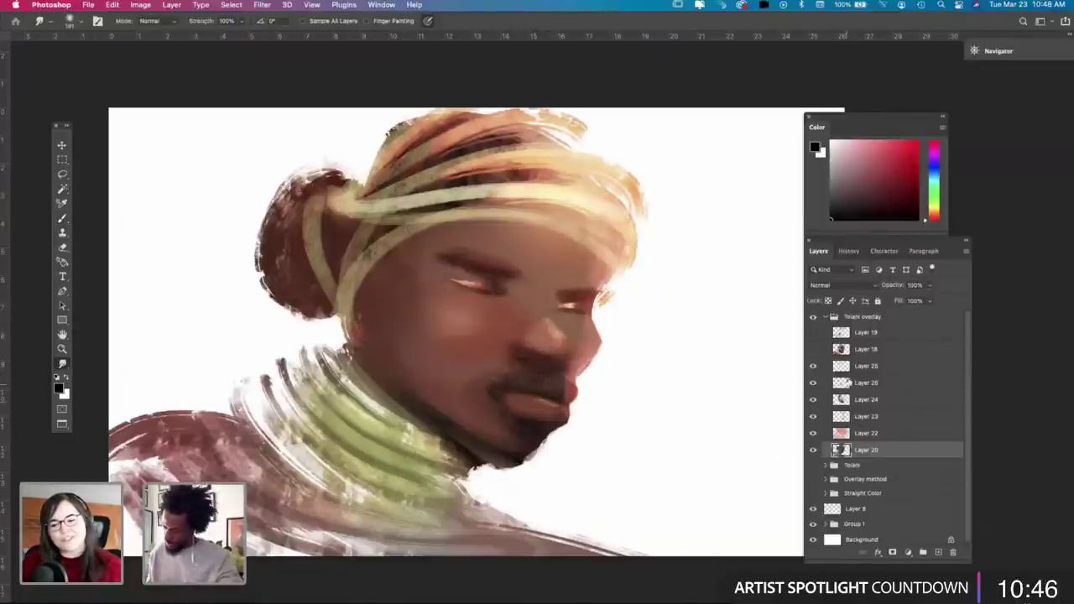
left_click(843, 383)
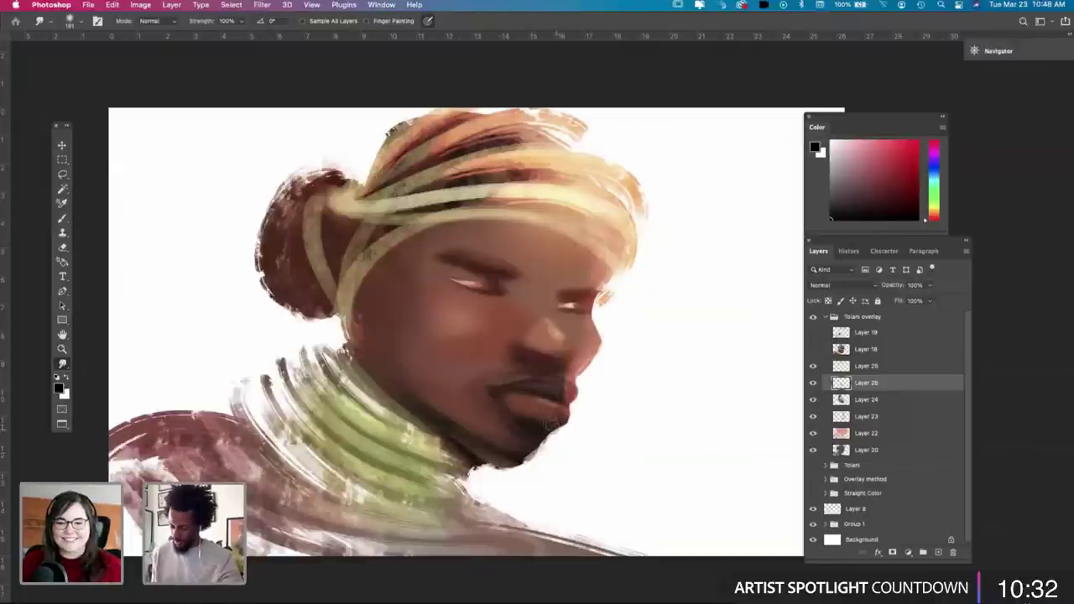
key("b")
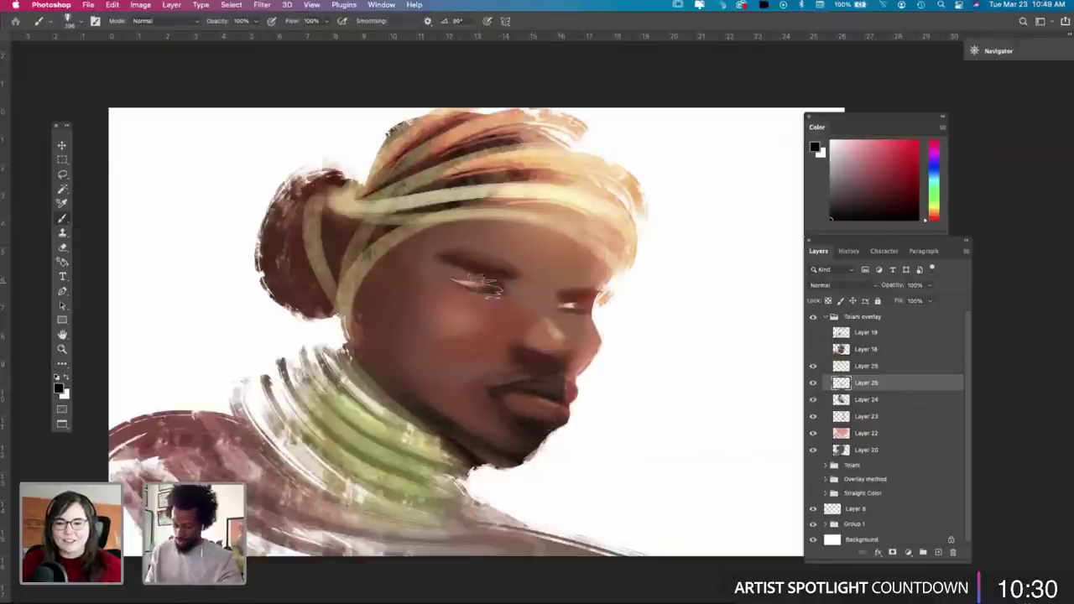
key("x")
key("x")
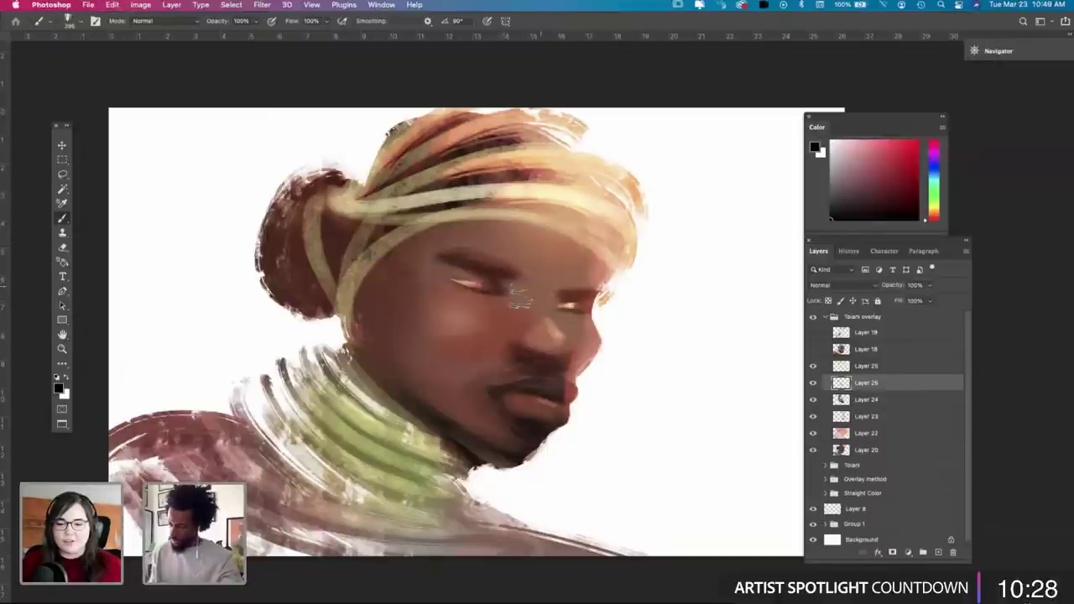
right_click(508, 295)
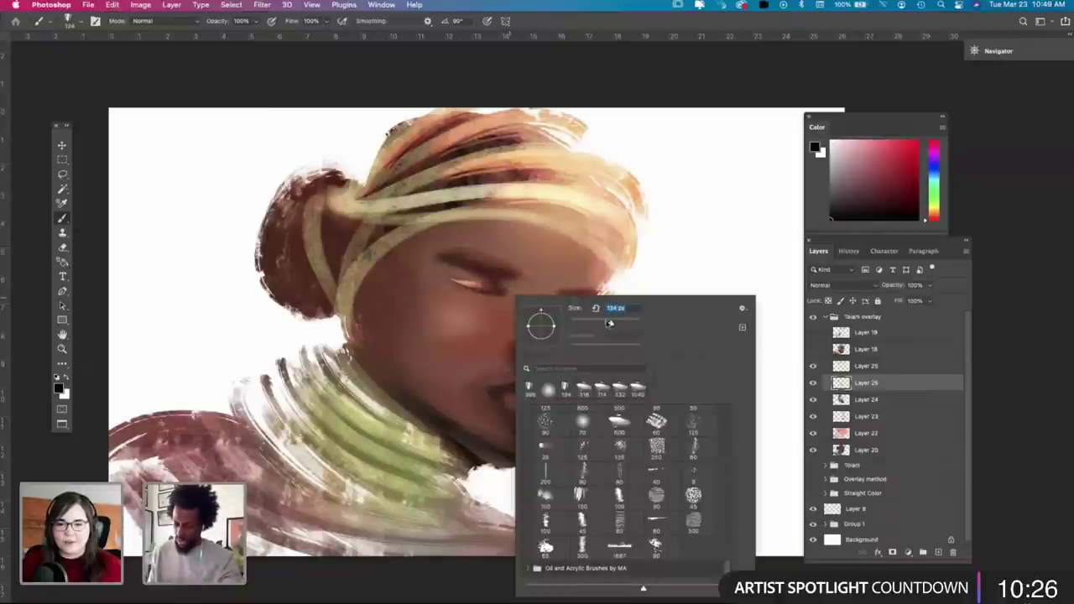
left_click(491, 290)
left_click_drag(494, 291, 477, 289)
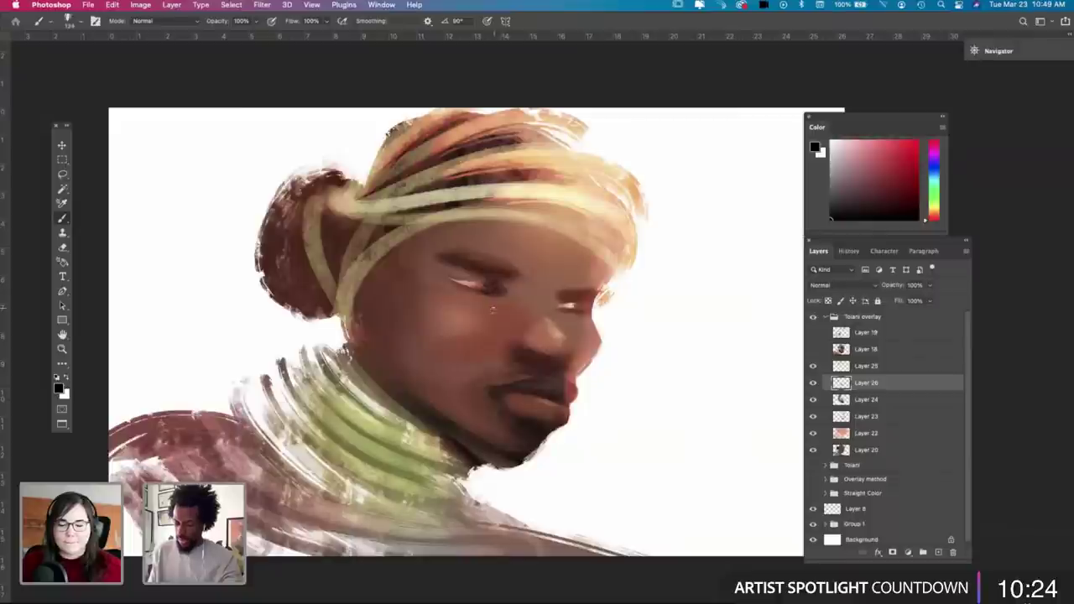
left_click_drag(579, 309, 593, 325)
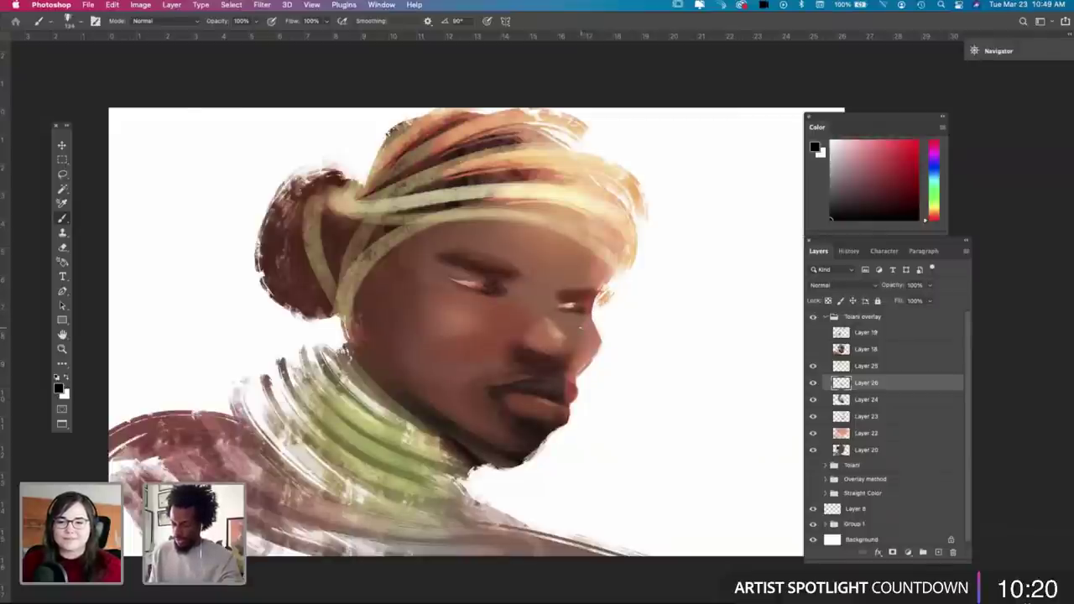
left_click_drag(590, 316, 596, 326)
key("super+z")
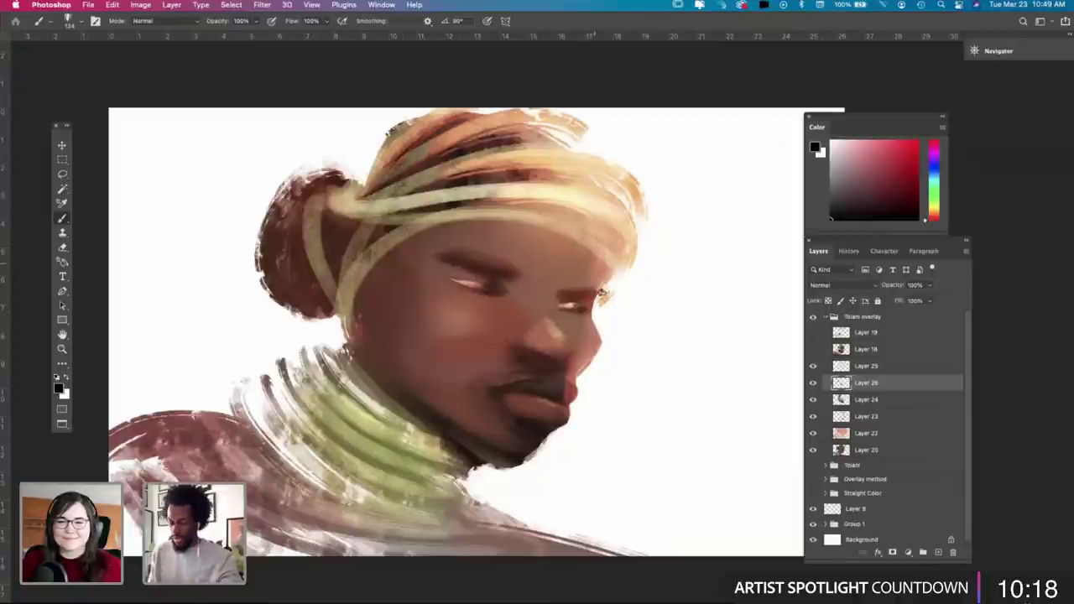
key("i")
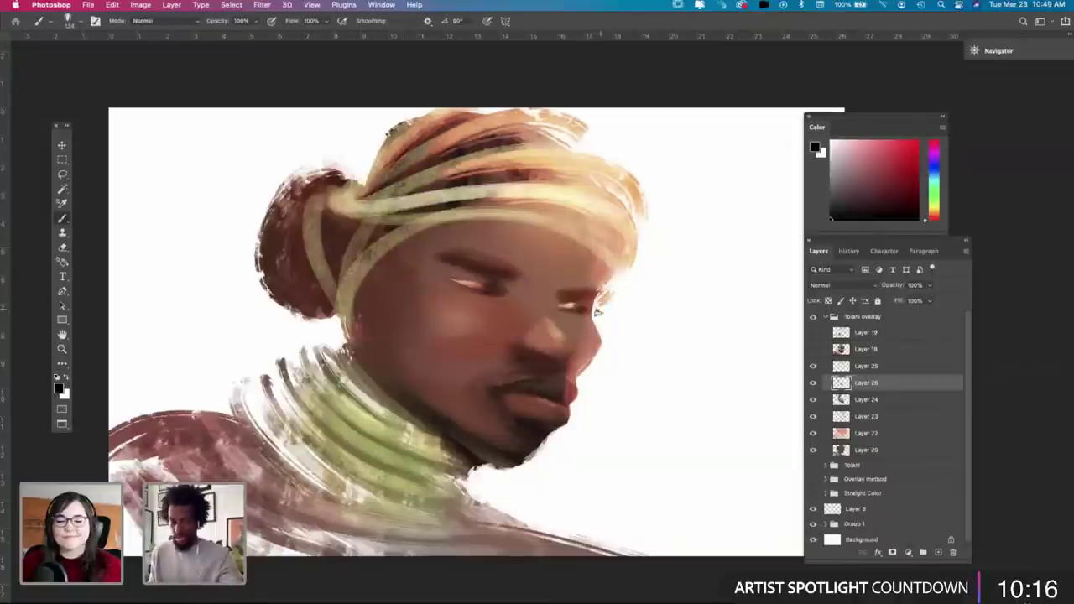
key("e")
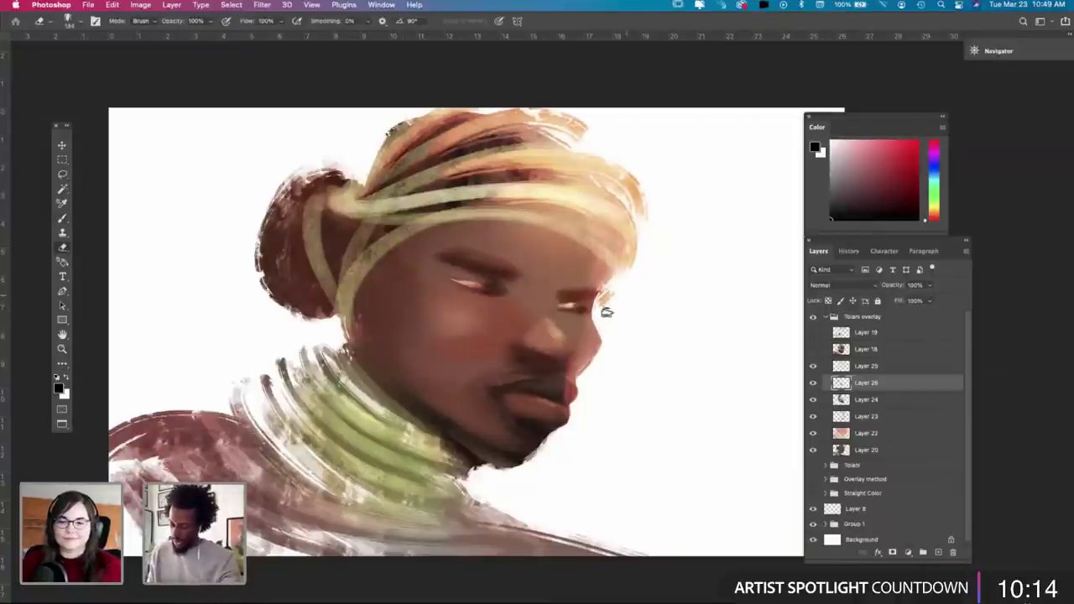
key("b")
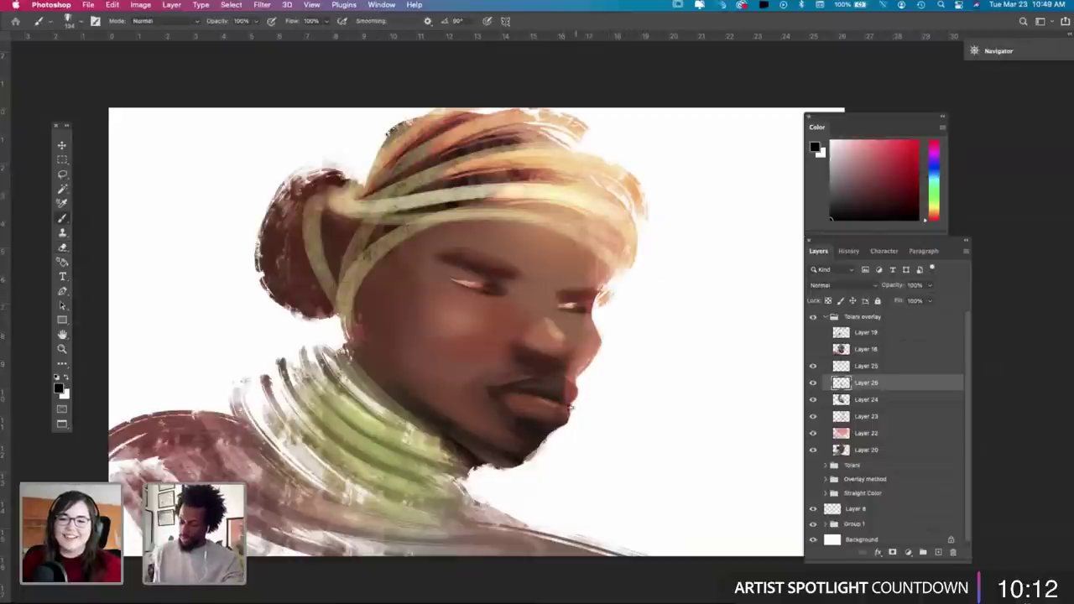
key("e")
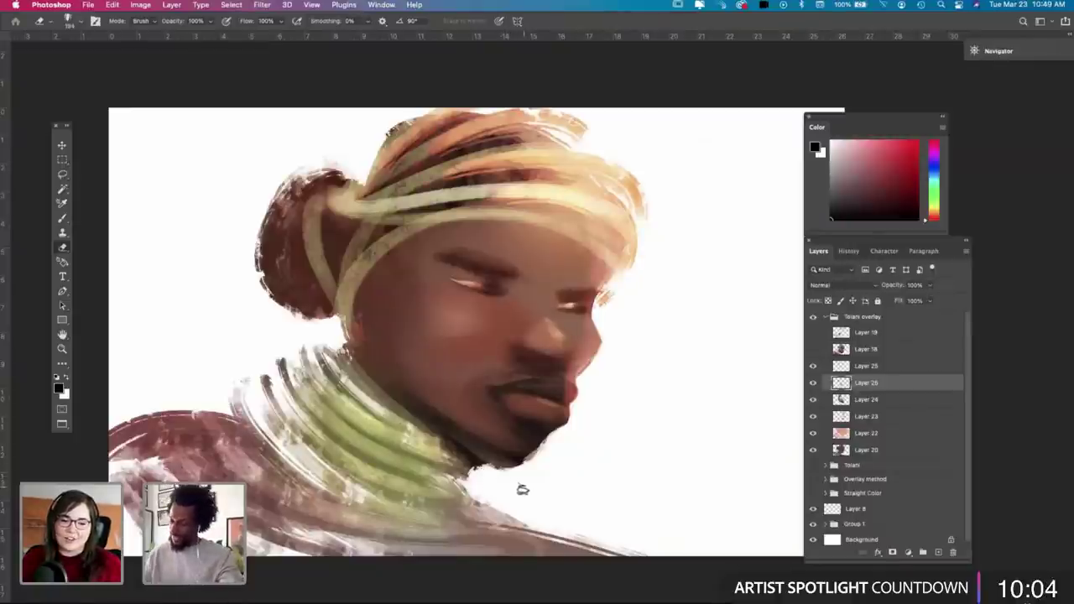
Step: Select the Overlay layer Layer 22, set the foreground colour to golden yellow for the brush and switch to the standard windowed screen mode
left_click(861, 434)
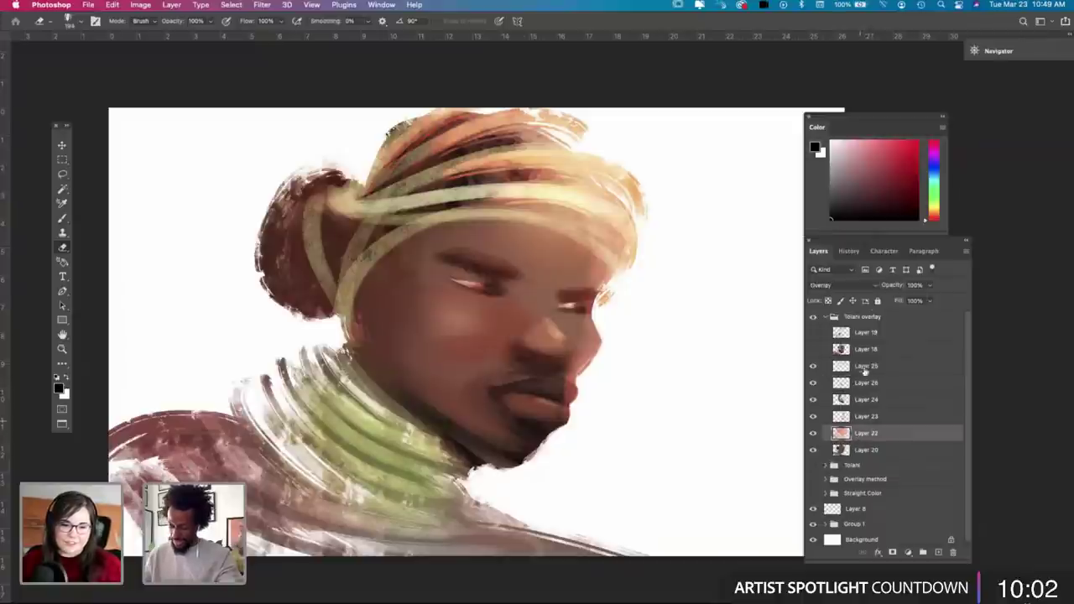
left_click_drag(931, 221, 930, 212)
left_click_drag(893, 157, 901, 143)
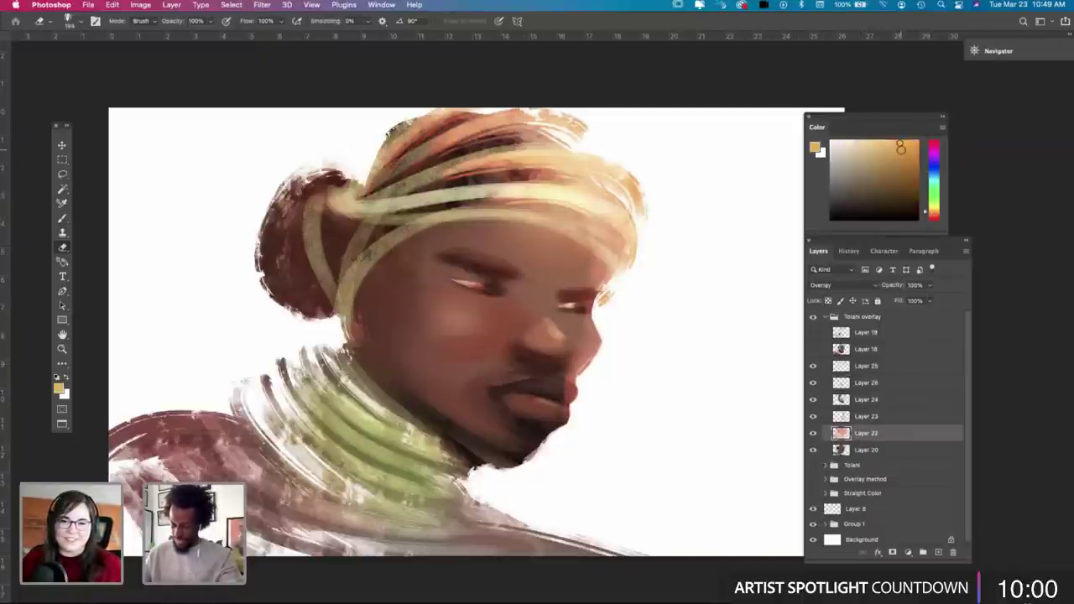
key("b")
key("f")
key("f")
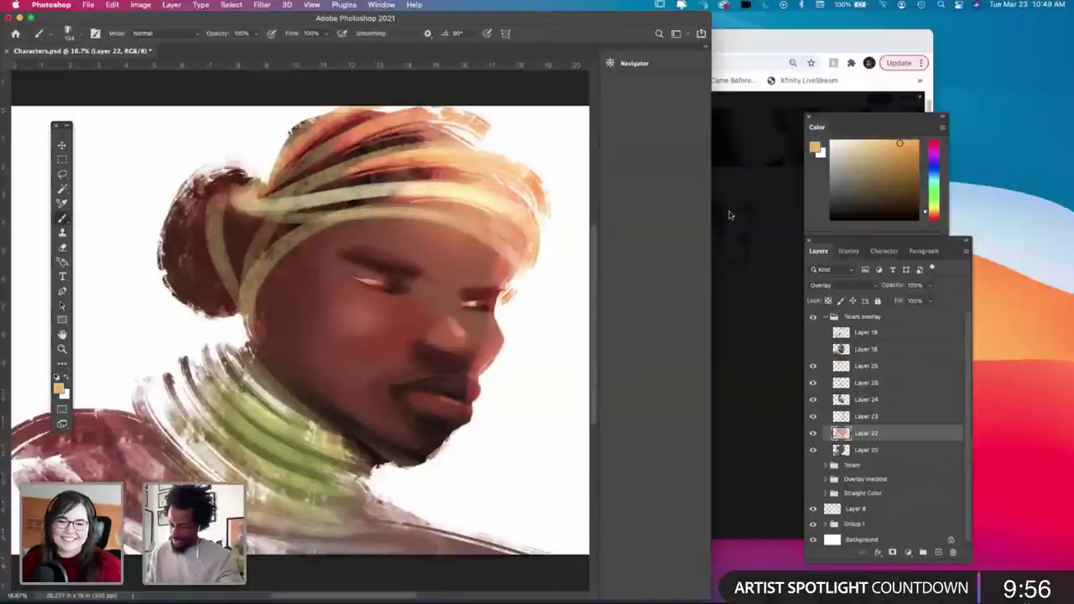
Step: Switch to Chrome and open the Pixar SOUL exclusive Dolby poster project from the artist's Behance profile
left_click_drag(646, 20, 737, 181)
left_click(514, 128)
left_click(710, 283)
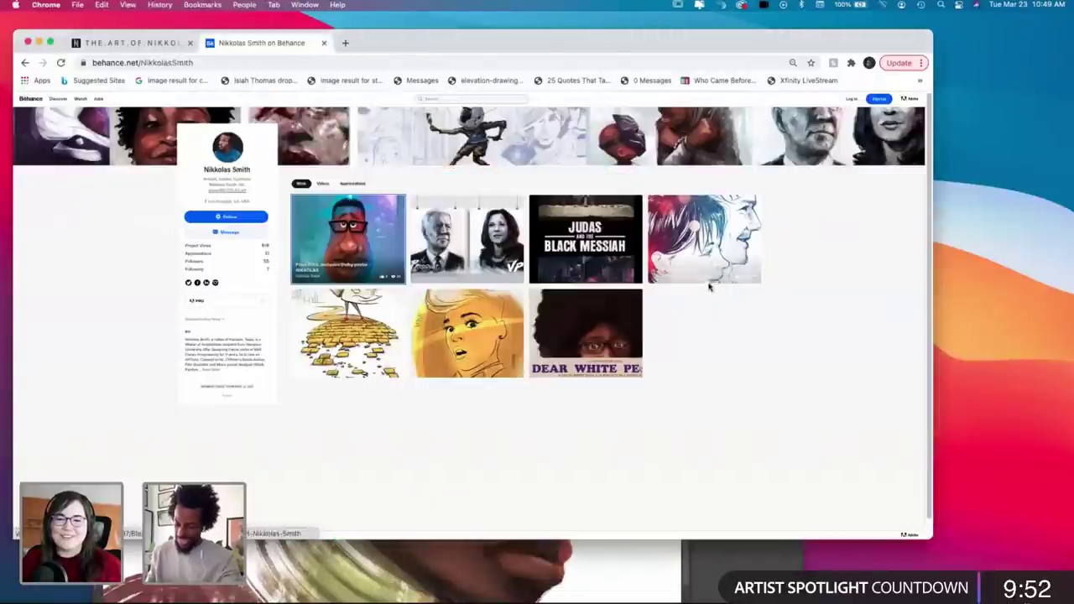
left_click(329, 242)
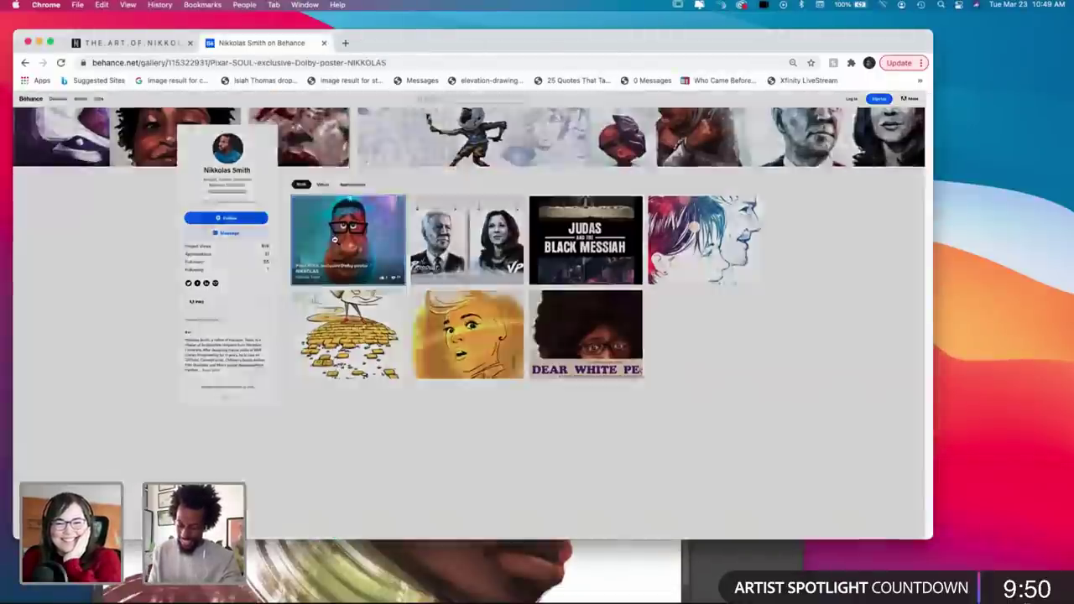
Step: Return to Photoshop and maximize the portrait's document window, keeping the whole head in view
left_click(591, 566)
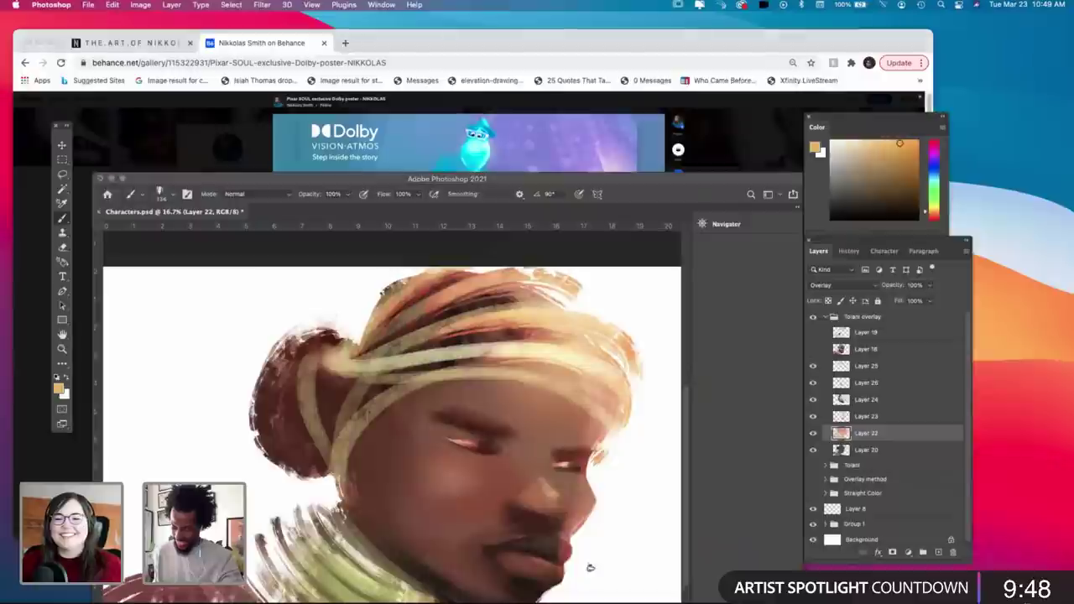
left_click_drag(542, 178, 552, 145)
double_click(553, 145)
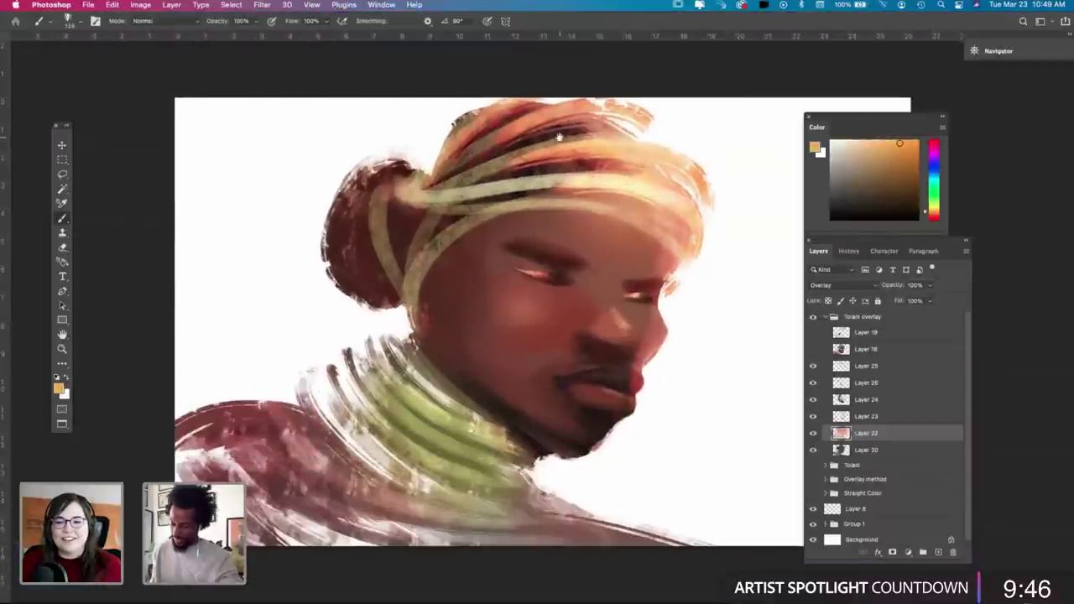
left_click_drag(629, 443, 506, 446)
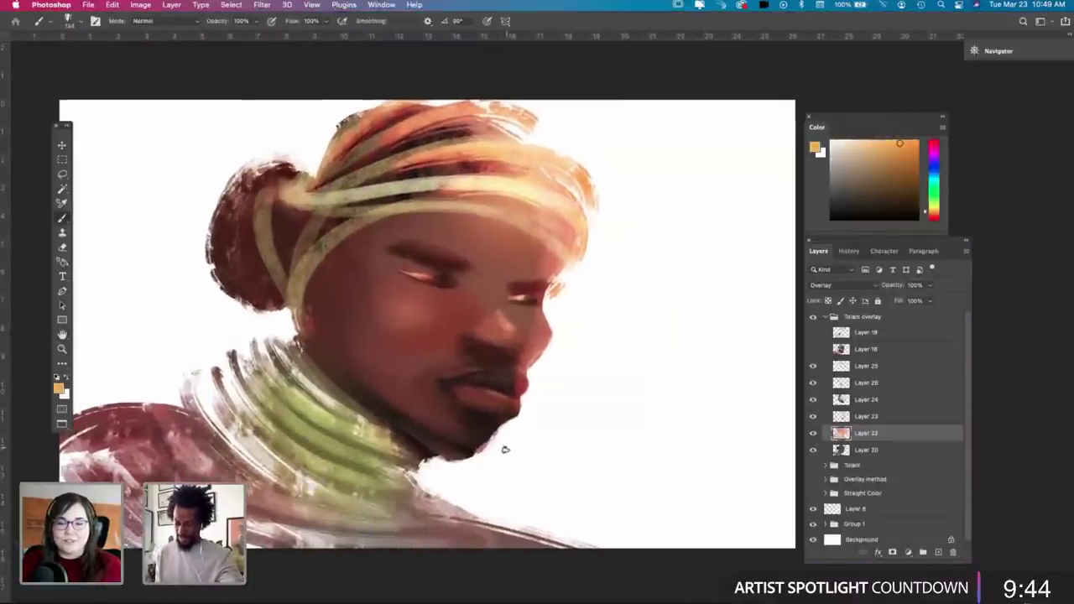
Step: Add a new Normal layer above Layer 25 and ready the brush with default black and white colours
key("e")
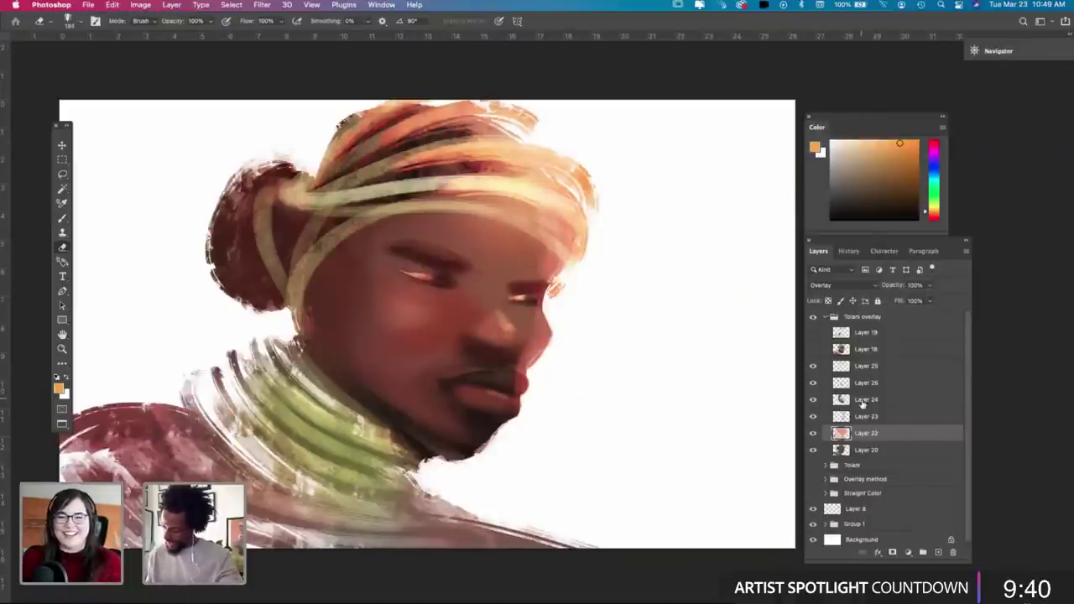
left_click(839, 373)
key("b")
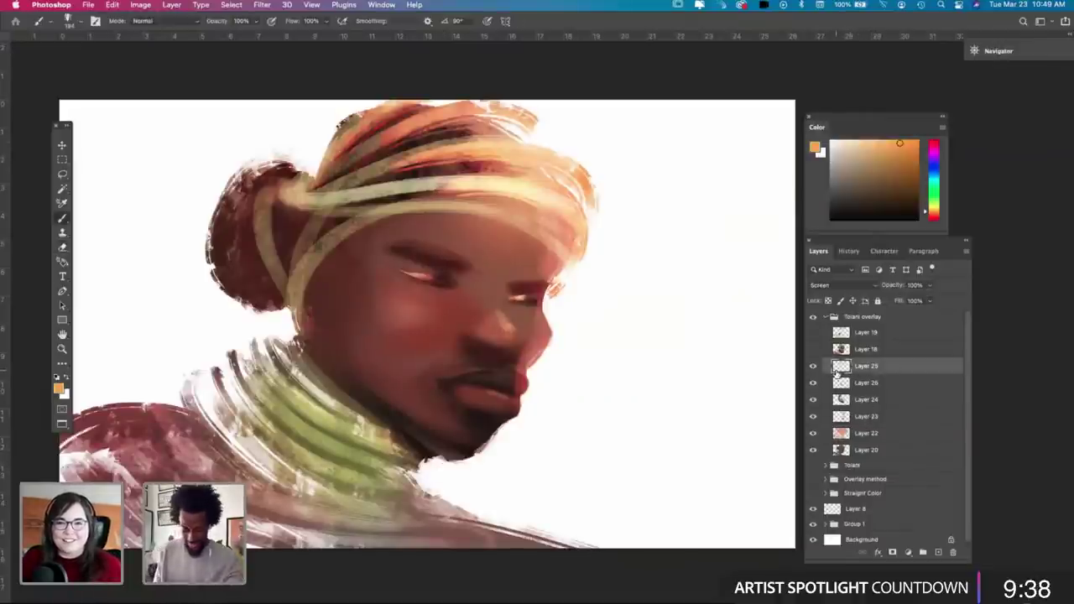
key("d")
right_click(462, 264)
left_click(440, 283)
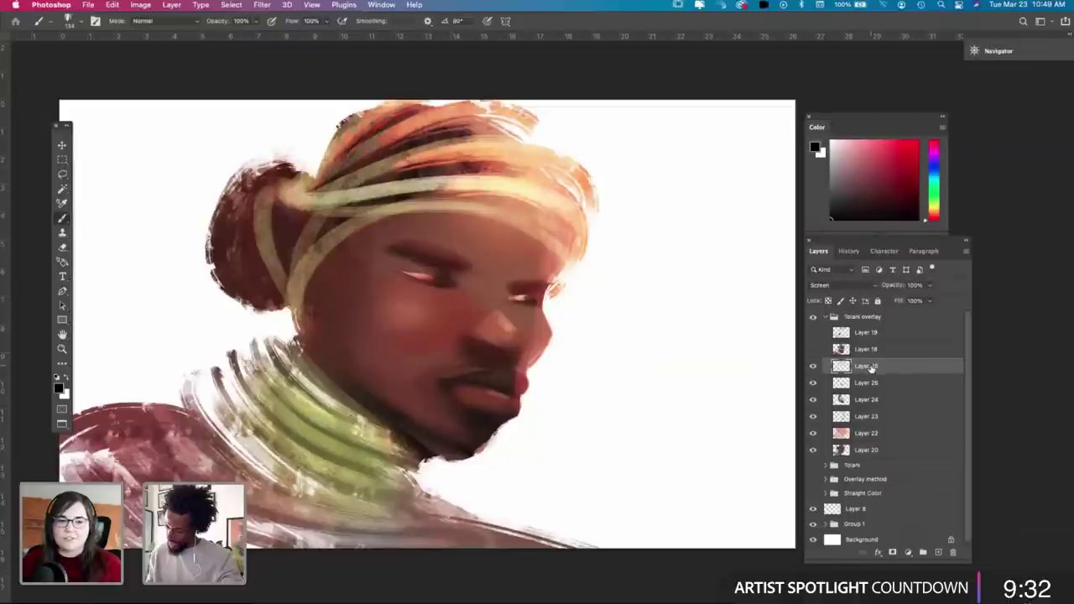
left_click(938, 553)
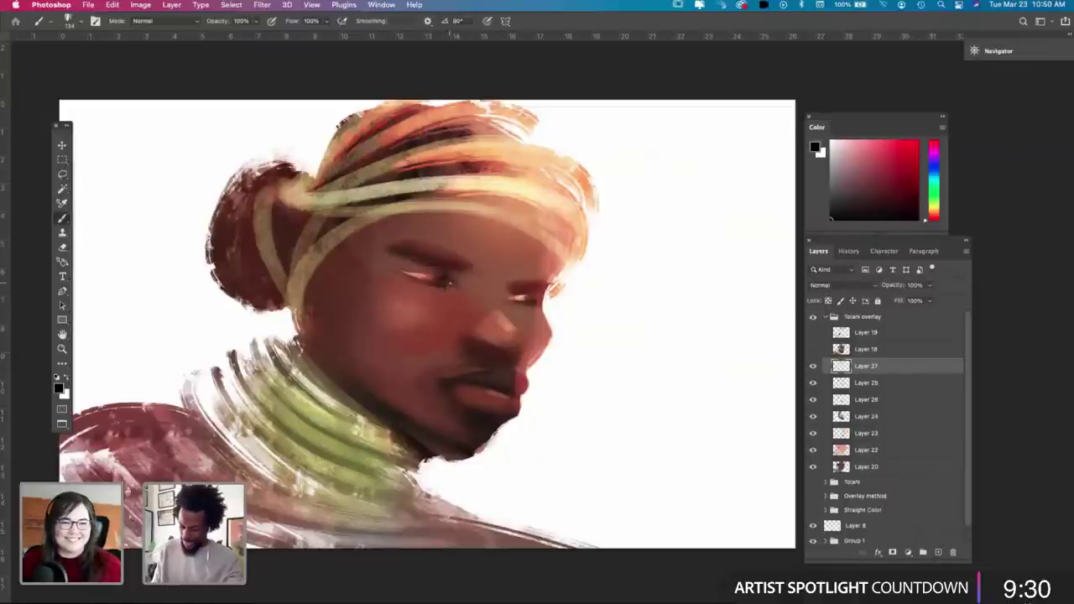
Step: Paint thin black lines along the near eye's upper lid and the far eye's outer corner, undoing stray strokes
mouse_move(394, 269)
left_mouse_down()
mouse_move(442, 280)
mouse_move(385, 263)
left_mouse_up()
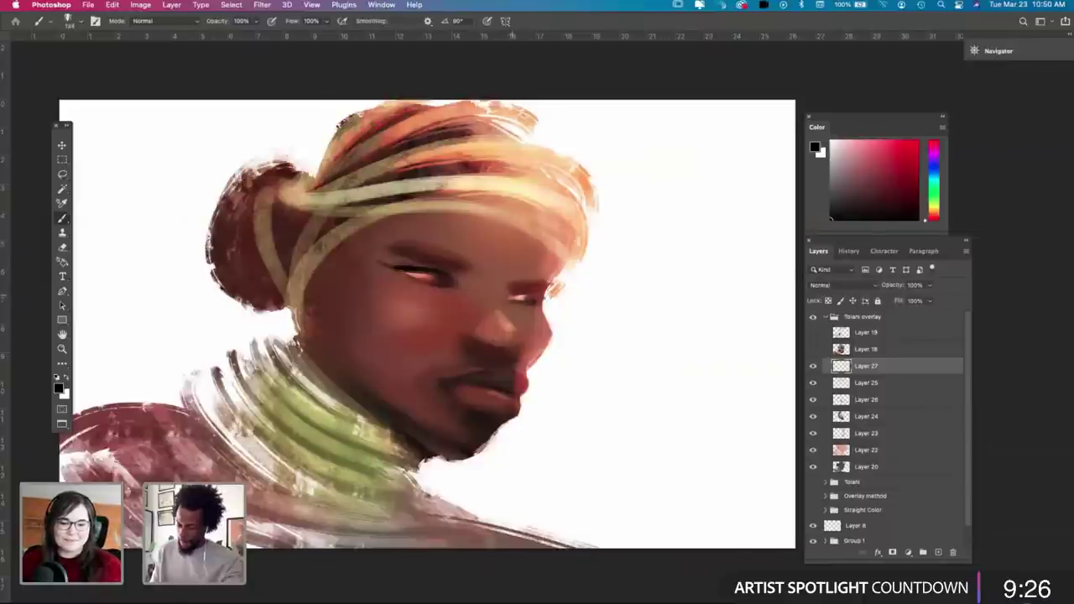
left_click_drag(543, 295, 555, 301)
key("super+z")
key("super+z")
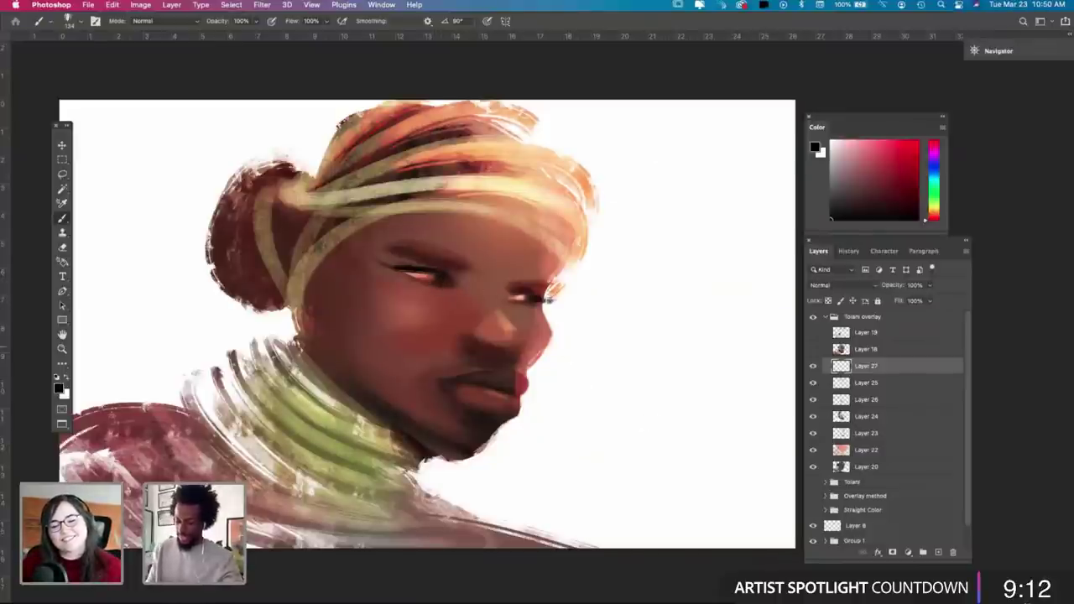
Step: Sample reddish-brown skin tones around the nose bridge and brush them around the far eye and beside the nose
key("i")
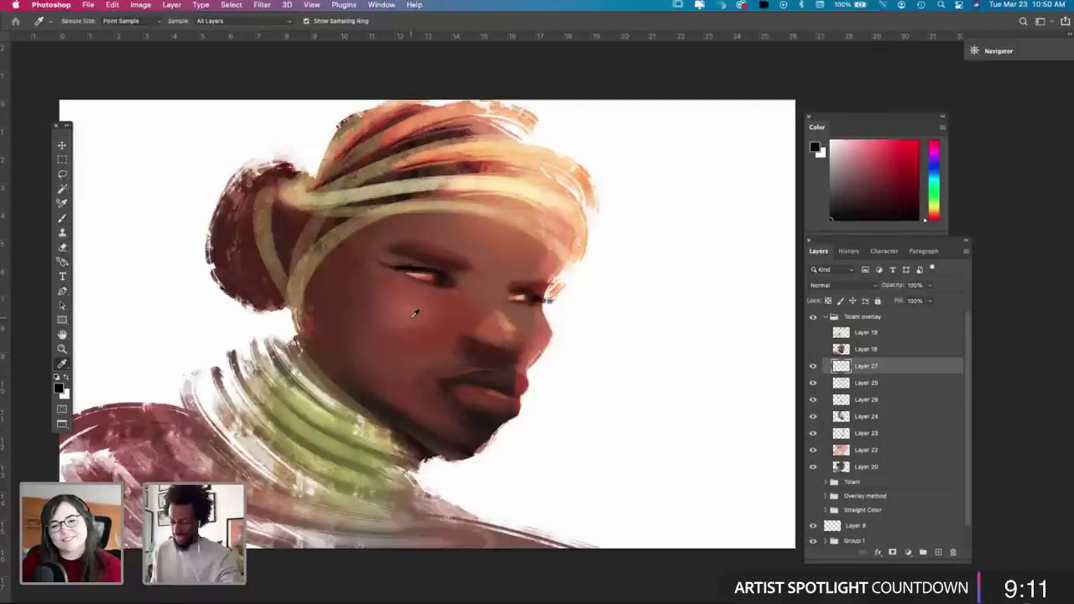
left_click(502, 289)
key("b")
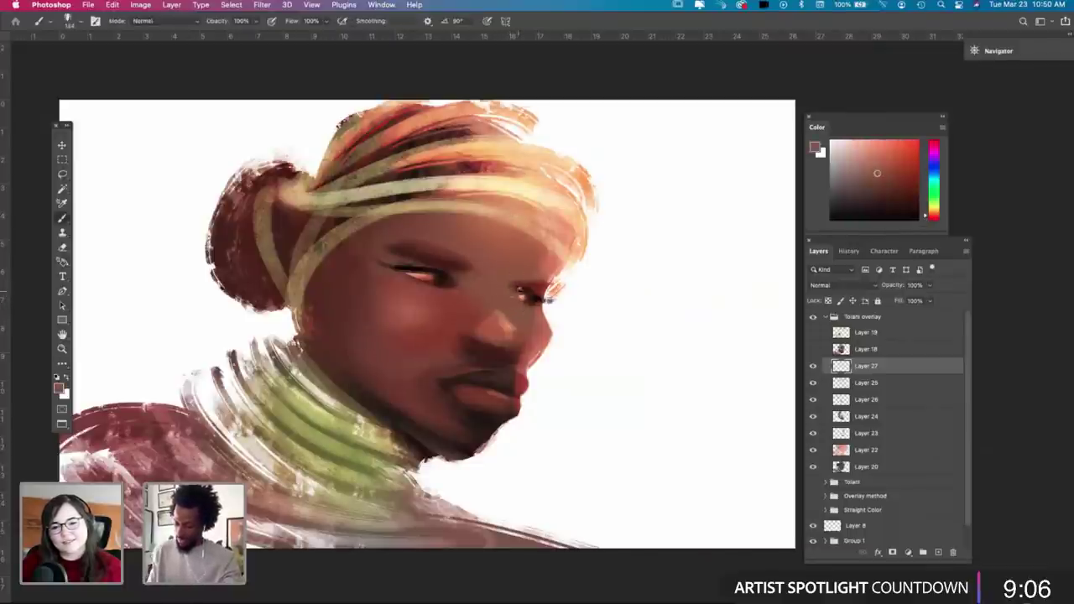
key("i")
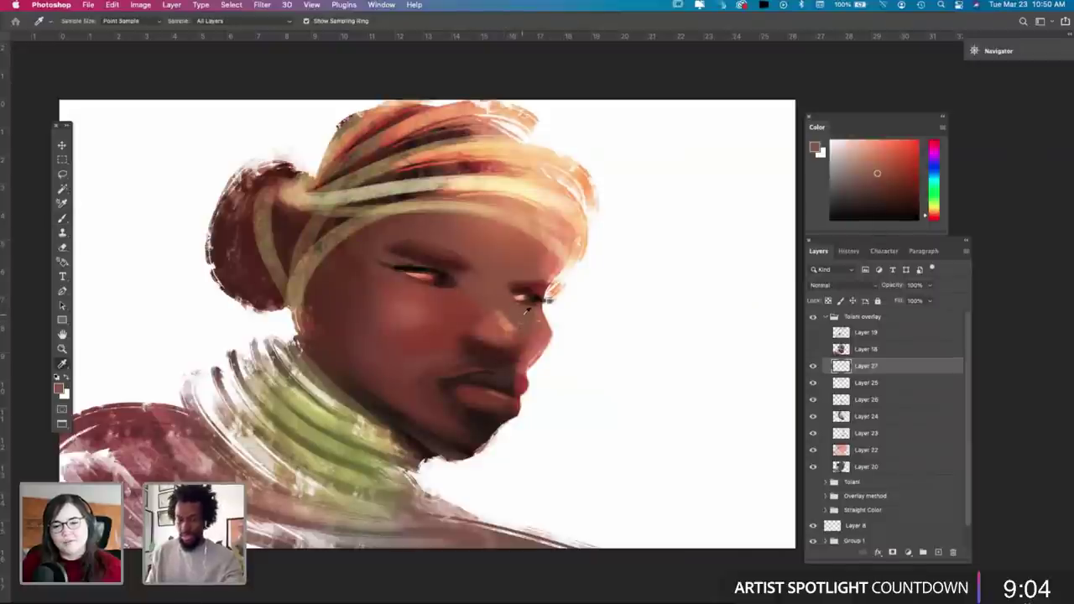
left_click(499, 319)
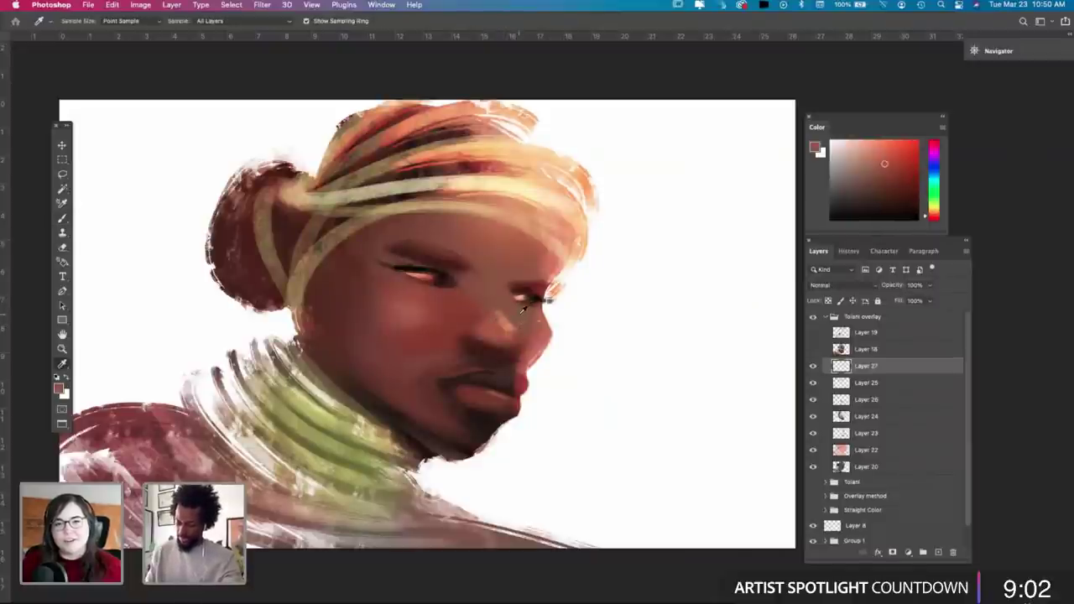
key("b")
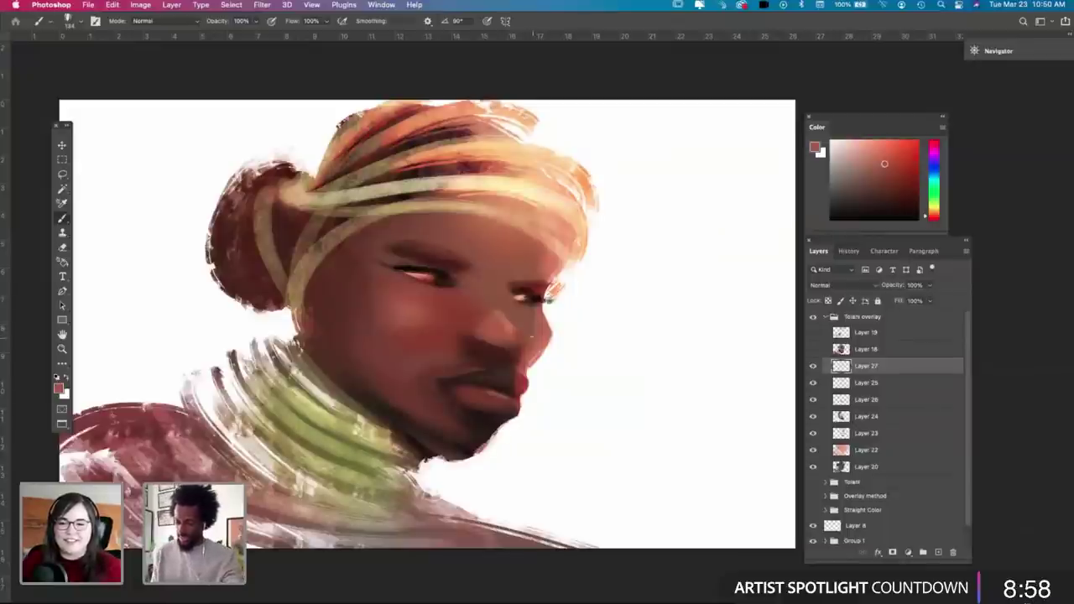
Step: Sample the dark maroon under the nose and shade around the nostril with a 201 px brush
key("i")
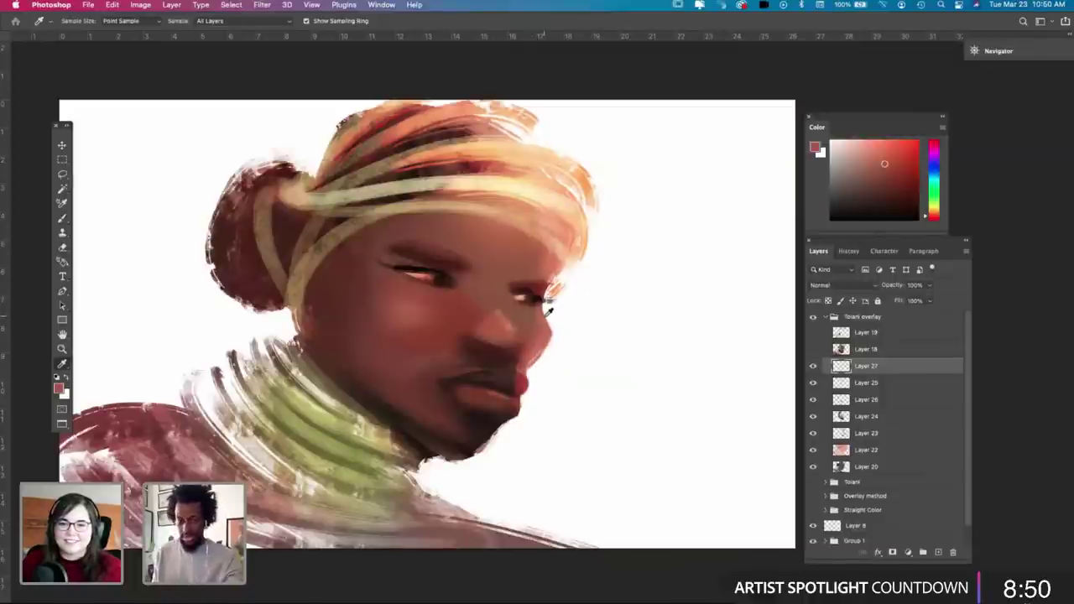
left_click(507, 344, "alt")
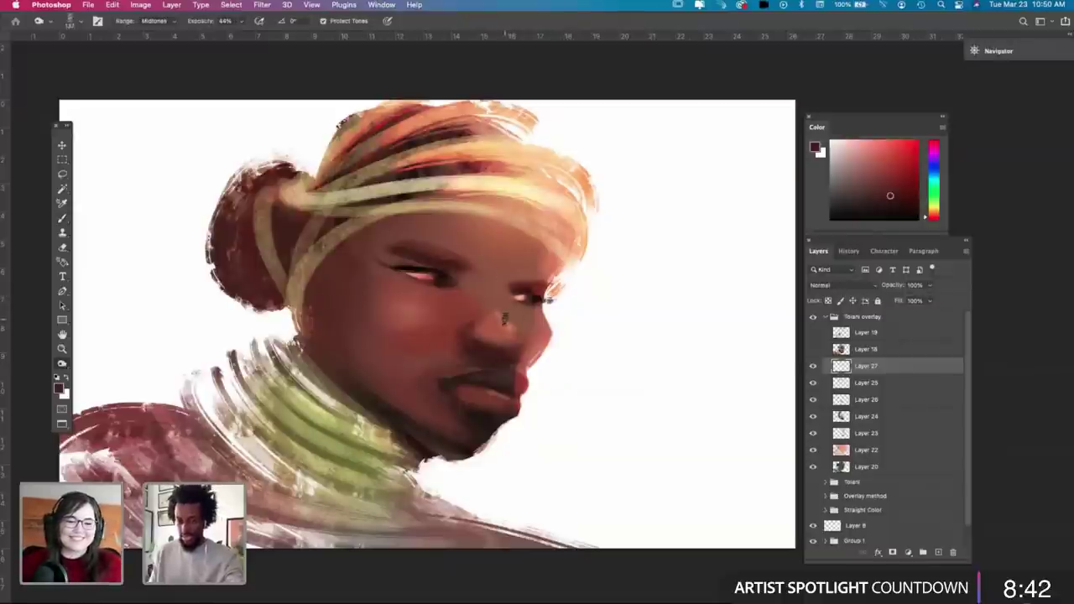
right_click(514, 342)
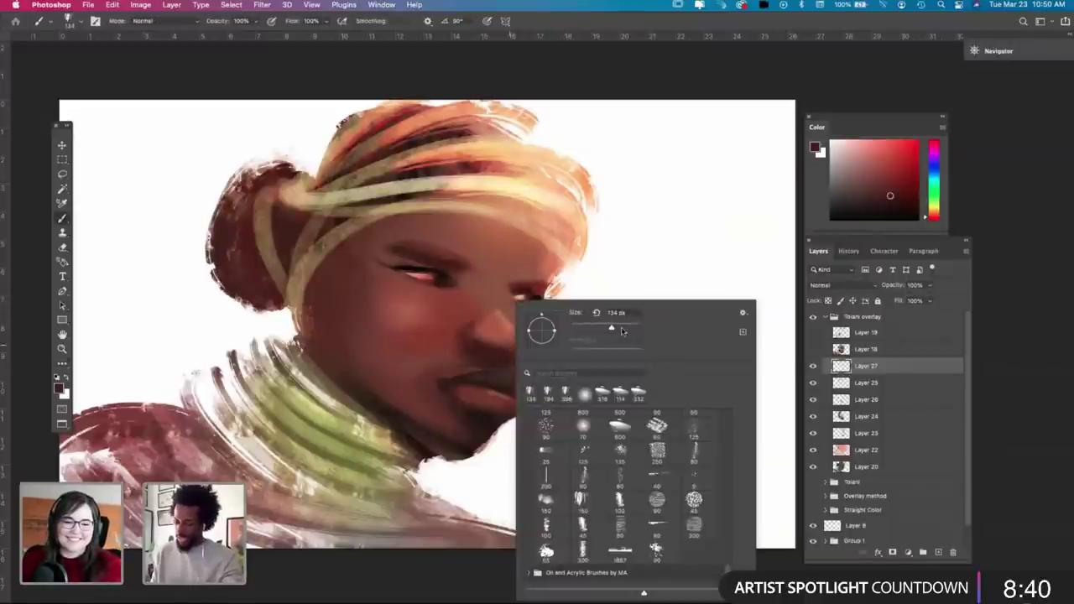
left_click(494, 351)
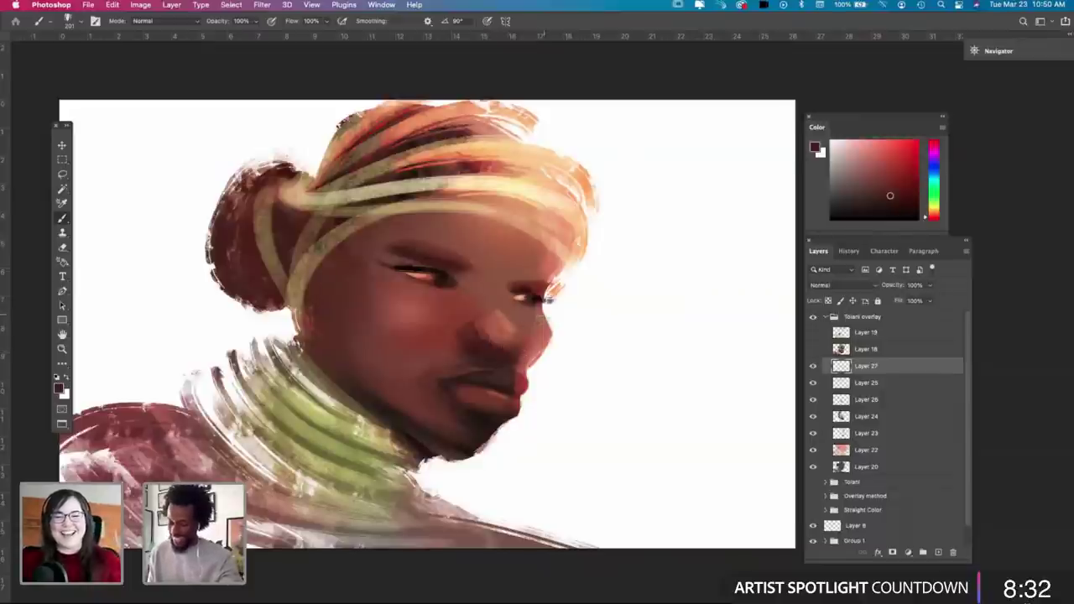
Step: Refine the nose's underside with sampled reddish skin tone, black and dark brown, deepening the nostrils
left_click(517, 337, "alt")
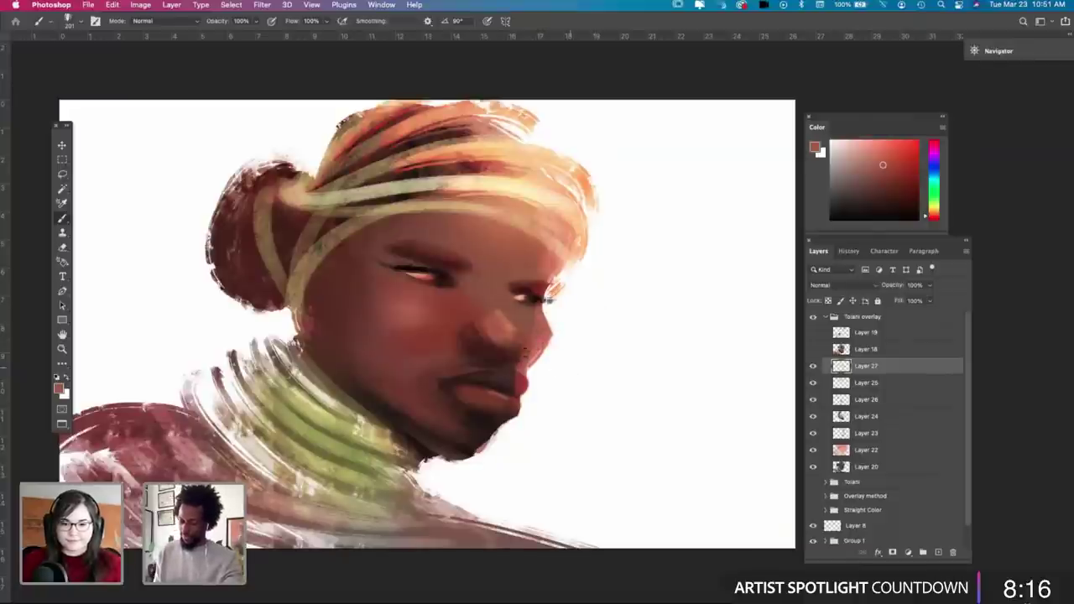
key("d")
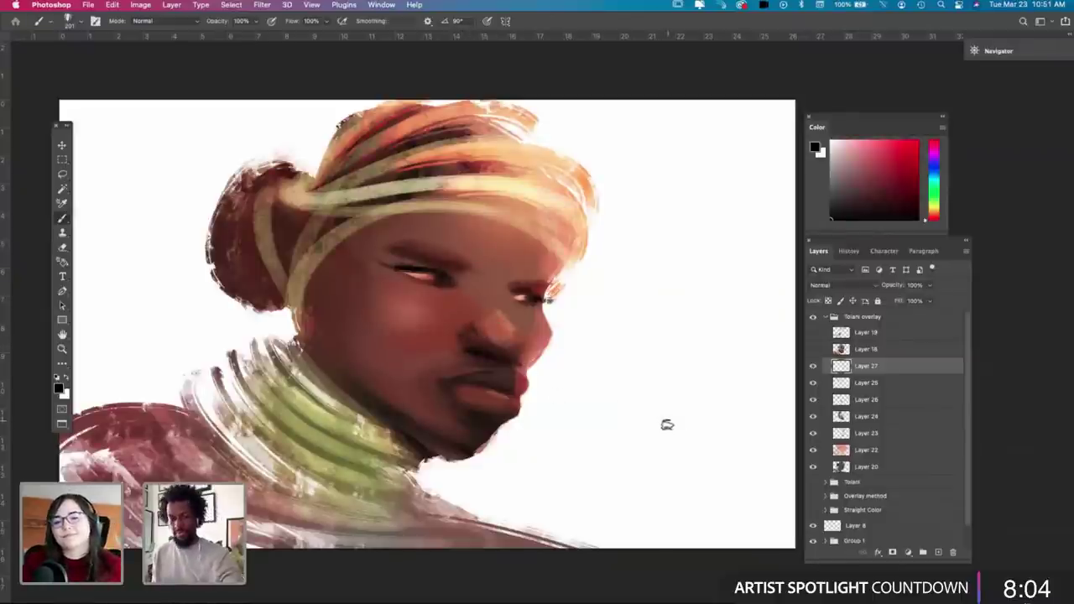
left_click(490, 331, "alt")
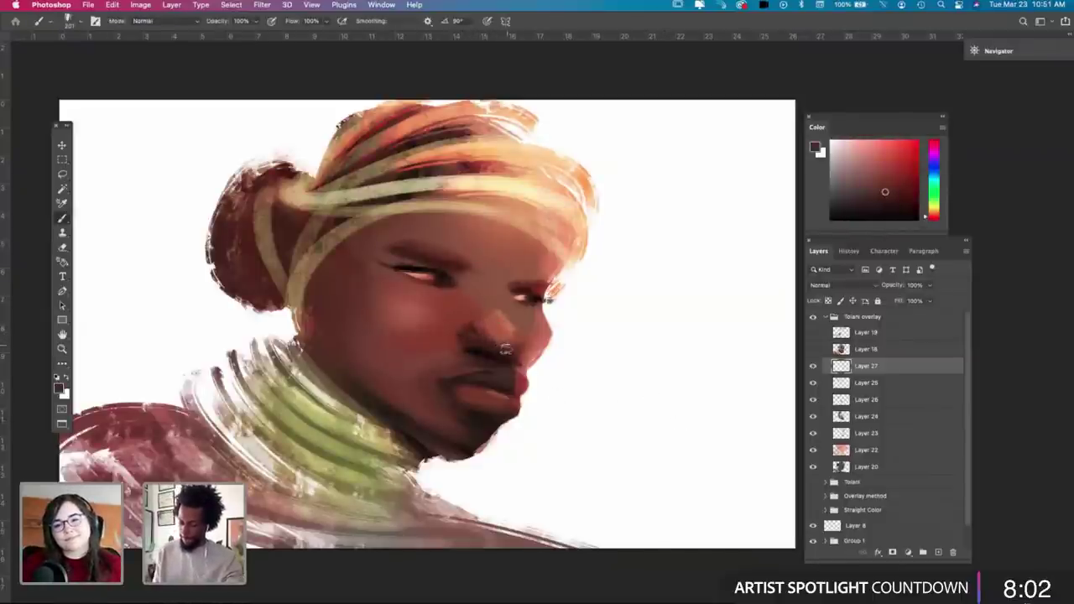
Step: Sample the cheek's reddish skin tone and brush broad texture over the near cheek with a 460 px brush
key("alt")
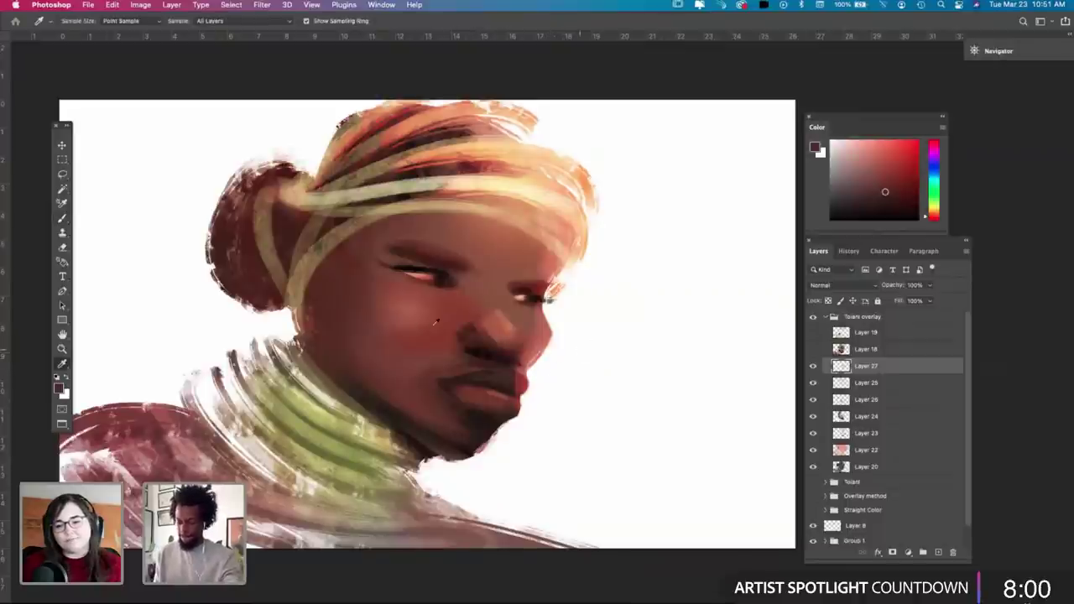
left_click(413, 310, "alt")
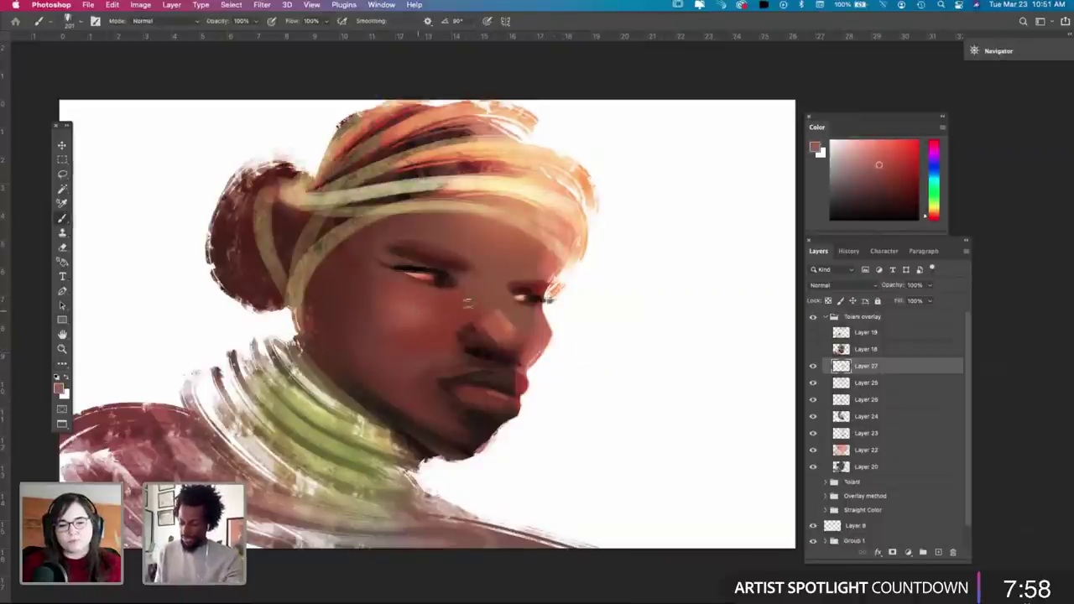
right_click(466, 313)
left_click(591, 328)
left_click(405, 321)
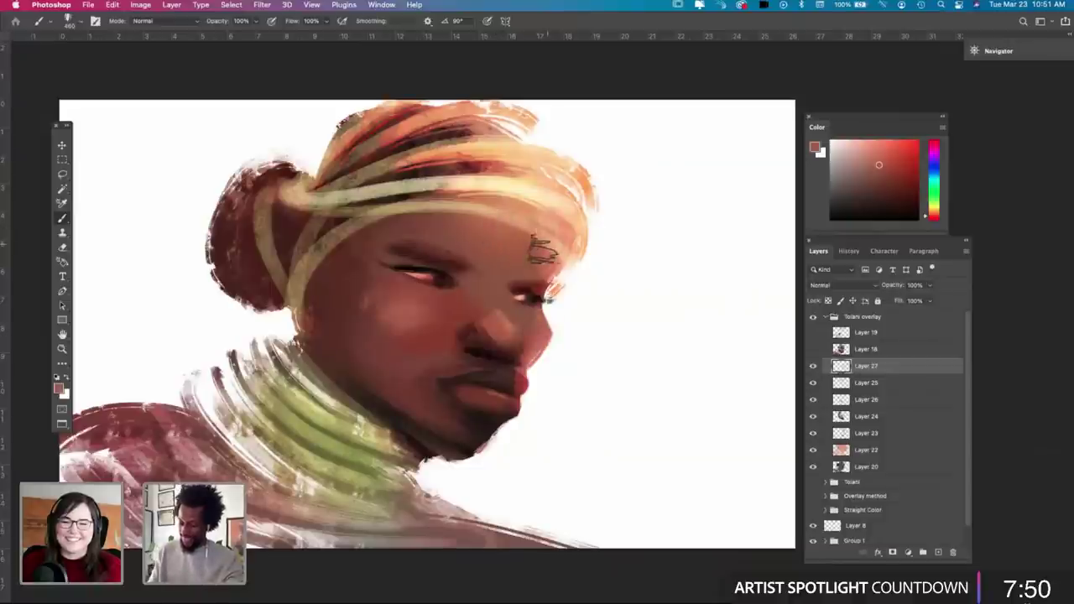
Step: Sample the peach tone at the headwrap's lower edge and brush light highlights onto the forehead
left_click(533, 206, "alt")
key("g")
key("b")
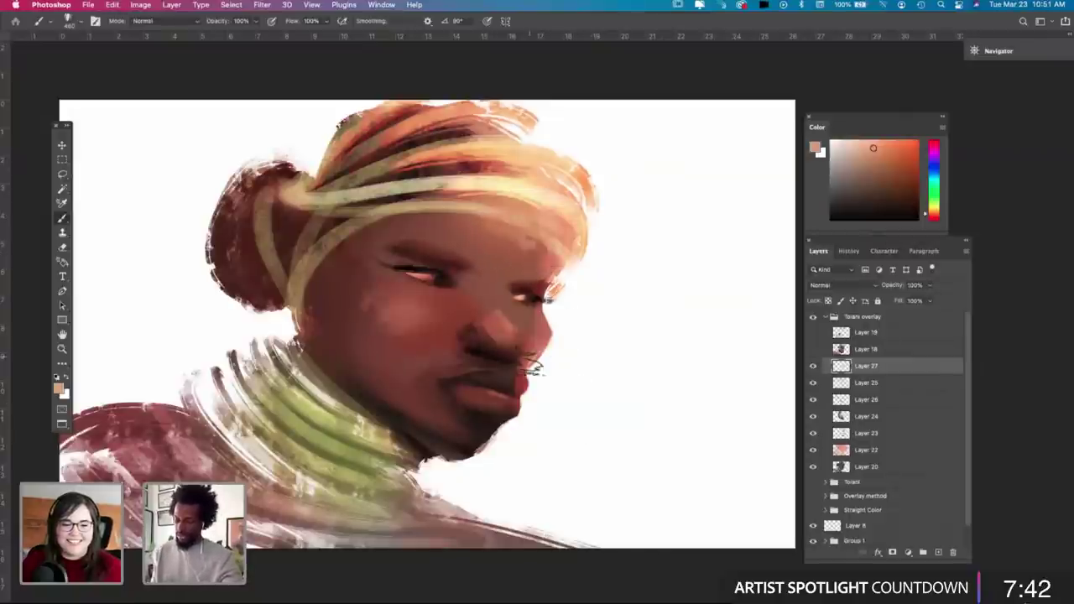
Step: Smudge the chin's outer edge on Layer 27 and switch to the Eraser for cleaning it up
key("i")
key("r")
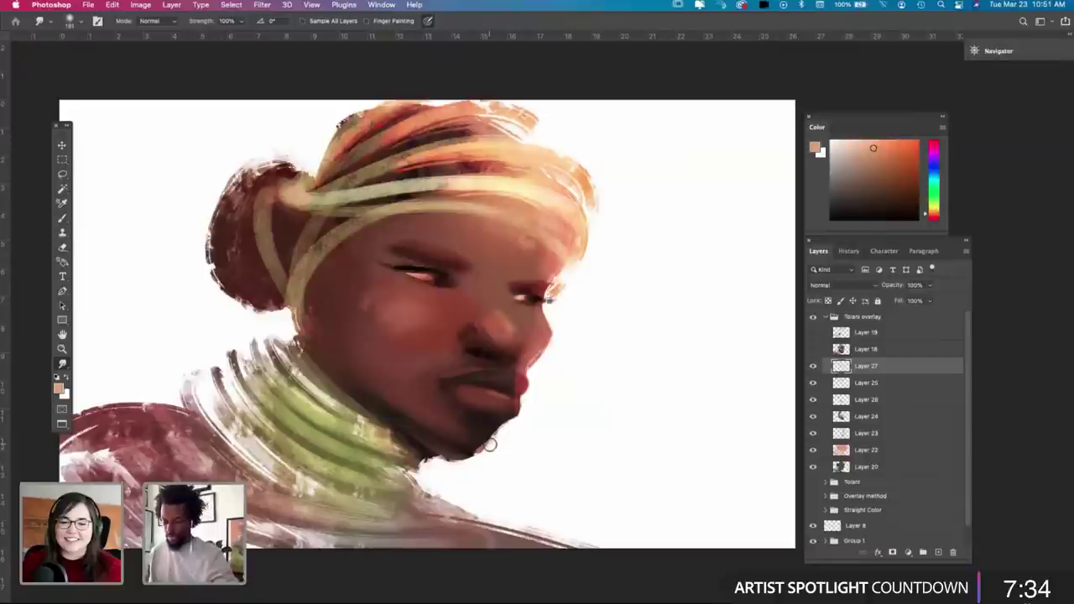
key("e")
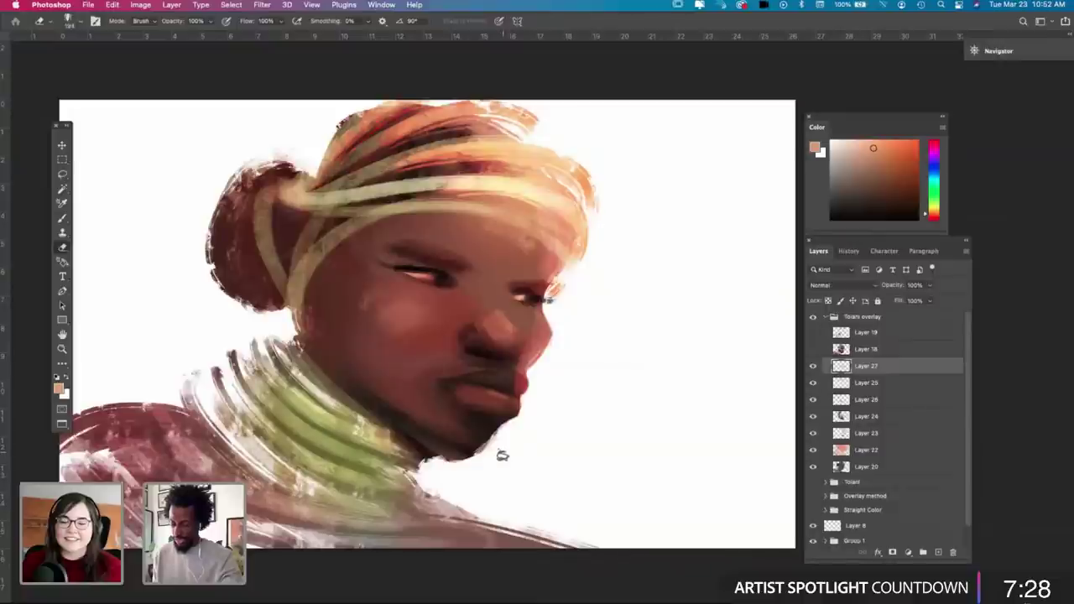
Step: On Layer 20, erase the ragged paint between chin and neck and smudge the jaw and far cheek contours
left_click(851, 470)
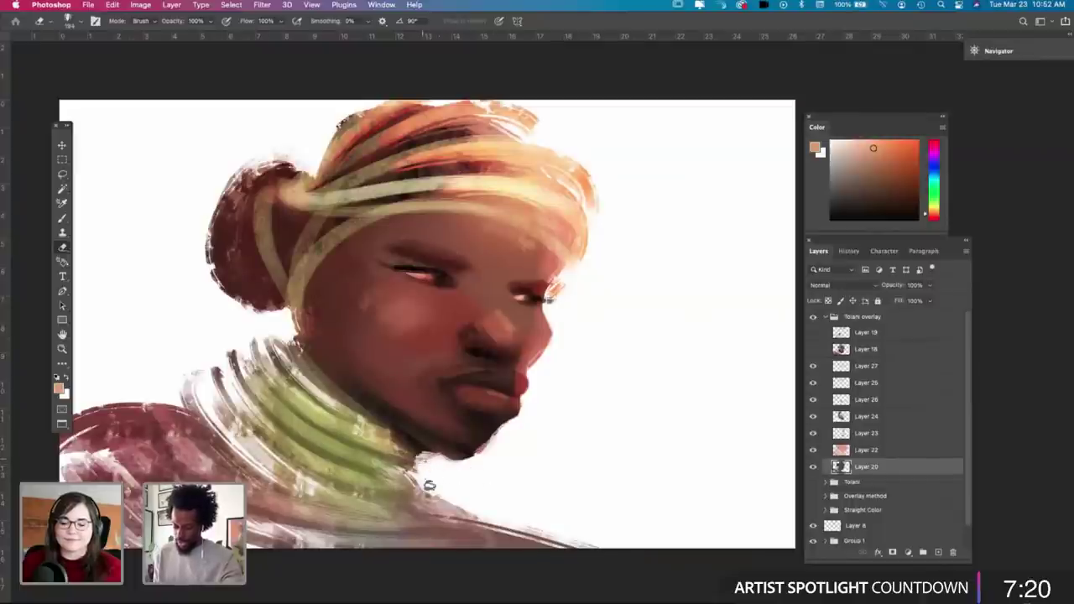
key("r")
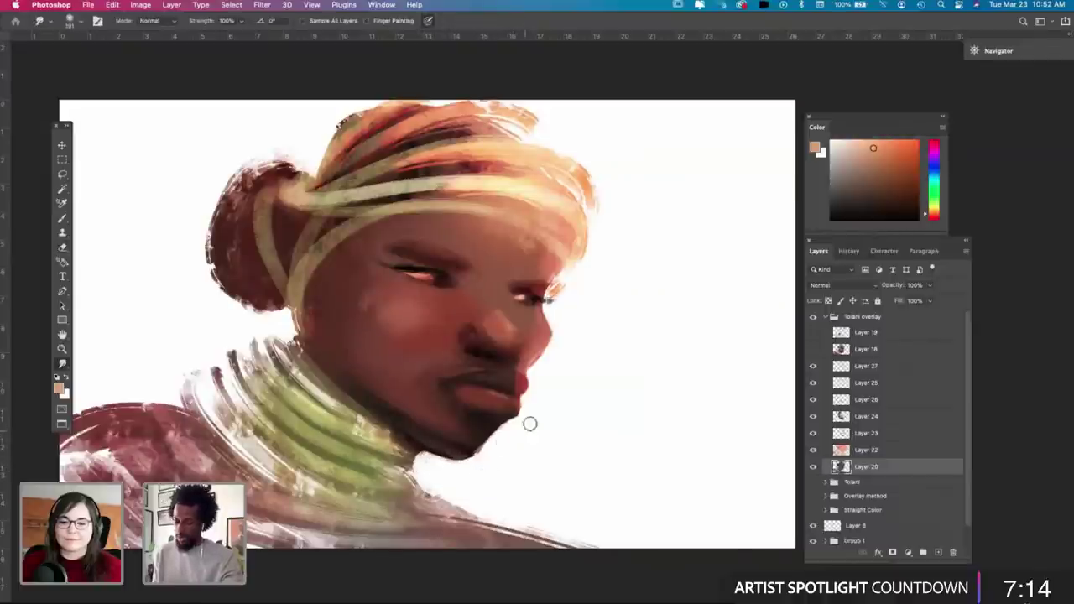
key("e")
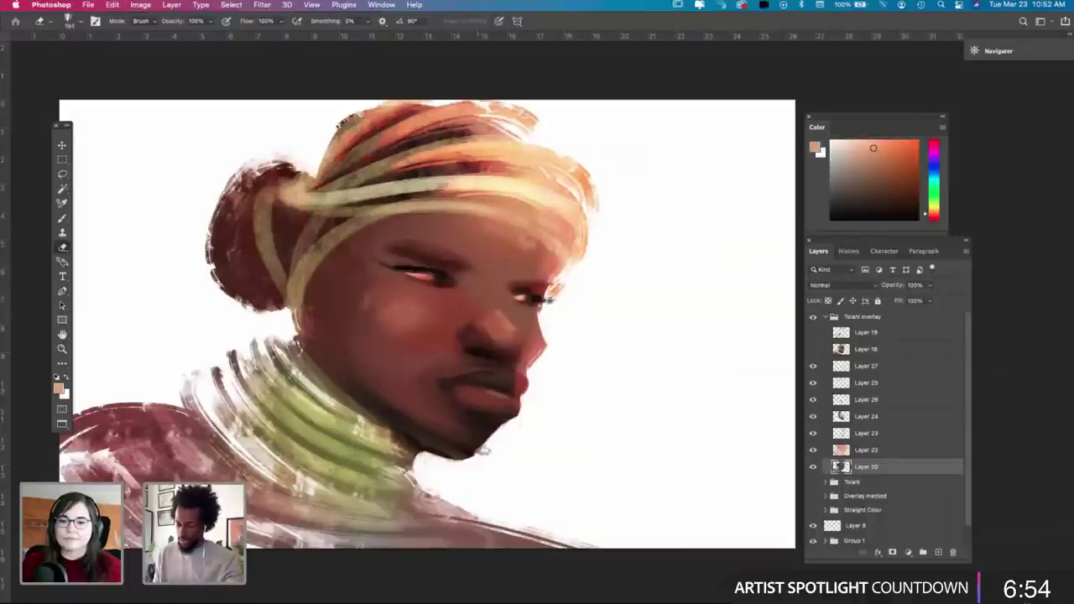
Step: Reset the colours to default and darken the underside of the jaw with a 300 px black brush
key("b")
key("d")
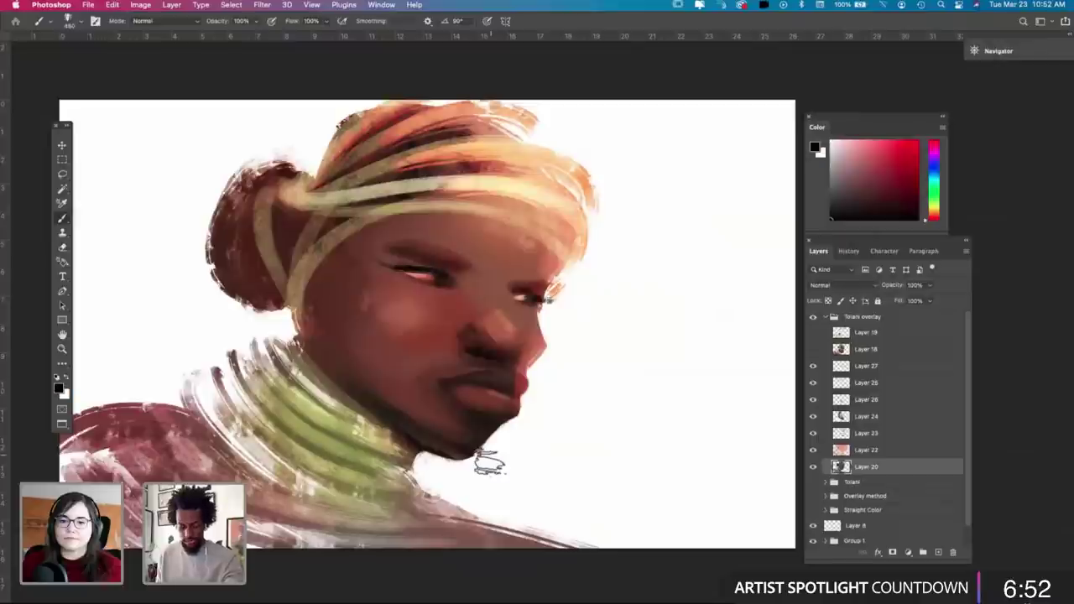
right_click(491, 410)
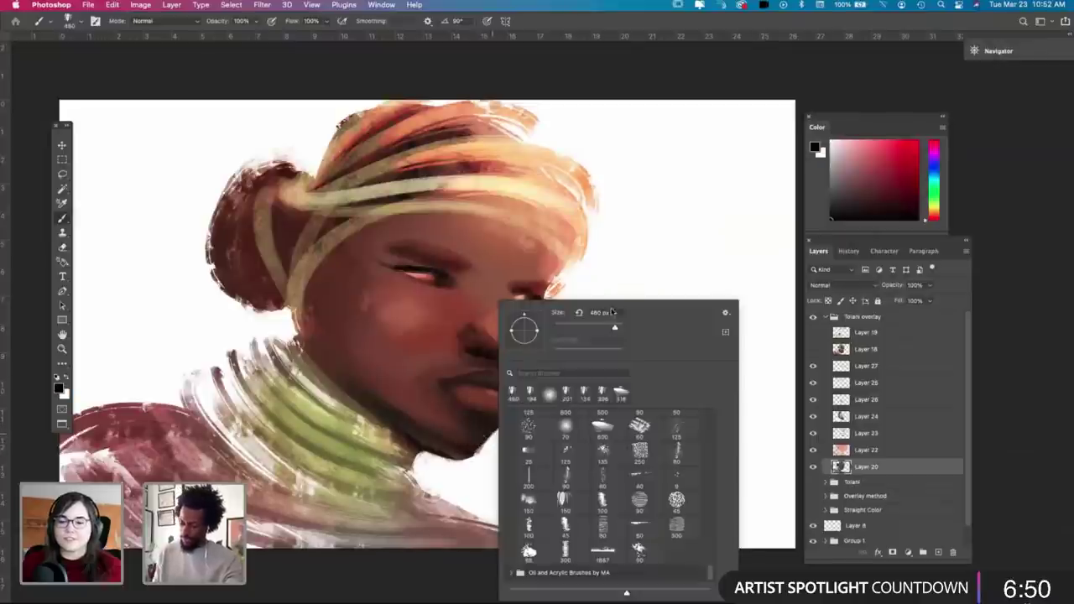
left_click_drag(615, 327, 610, 327)
left_click(427, 446)
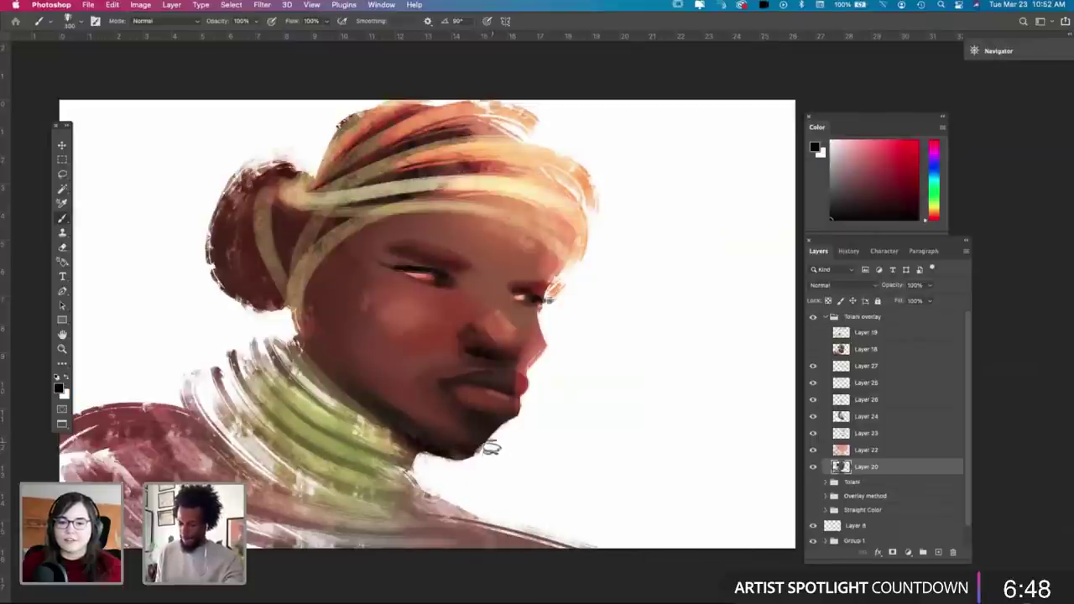
Step: Erase the dark paint along the chin's outer edge on Layer 20 to sharpen its curve
key("e")
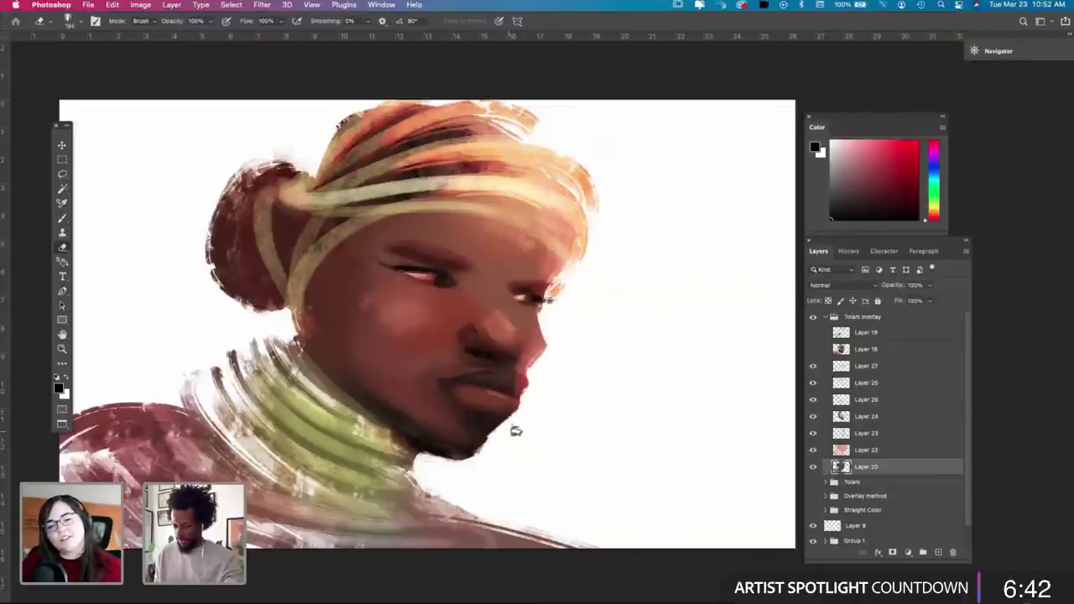
left_click_drag(510, 425, 489, 445)
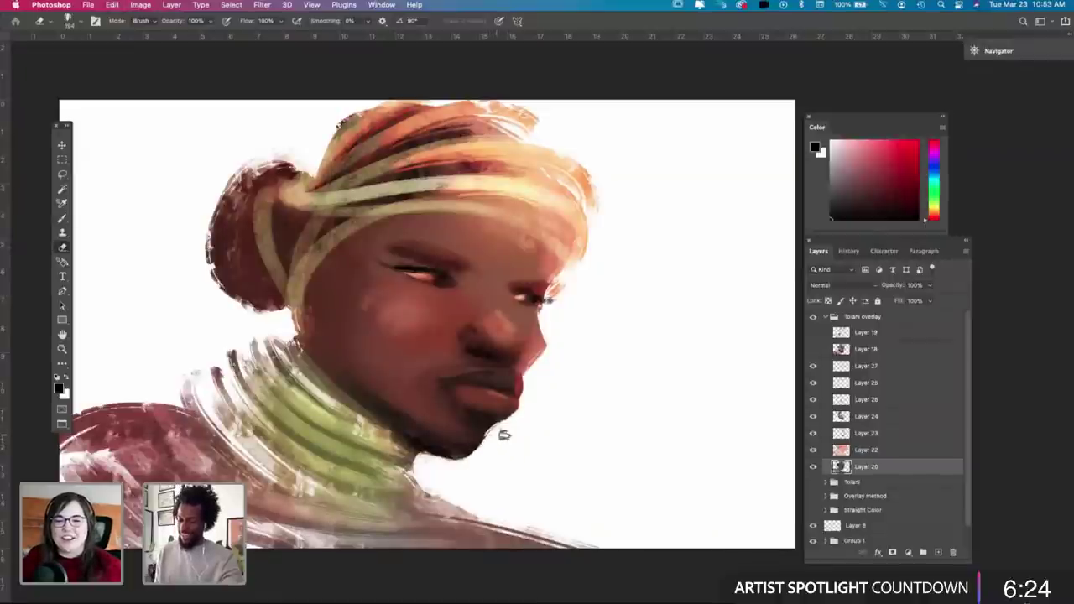
left_click_drag(506, 428, 481, 454)
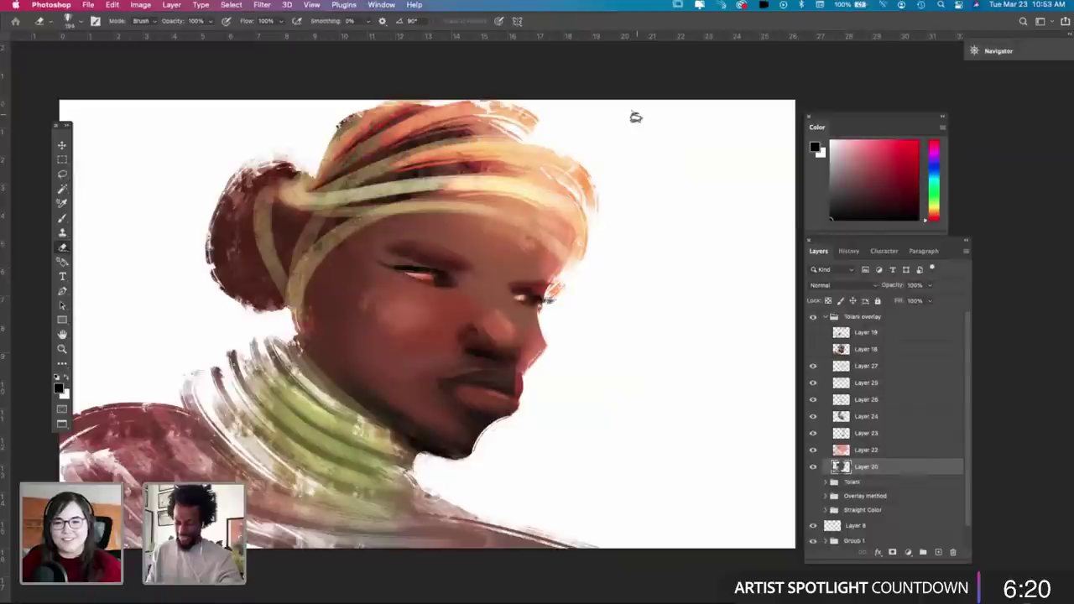
Step: Sample the light orange of the headwrap and brush curved bands across the garment with a 444 px brush
key("i")
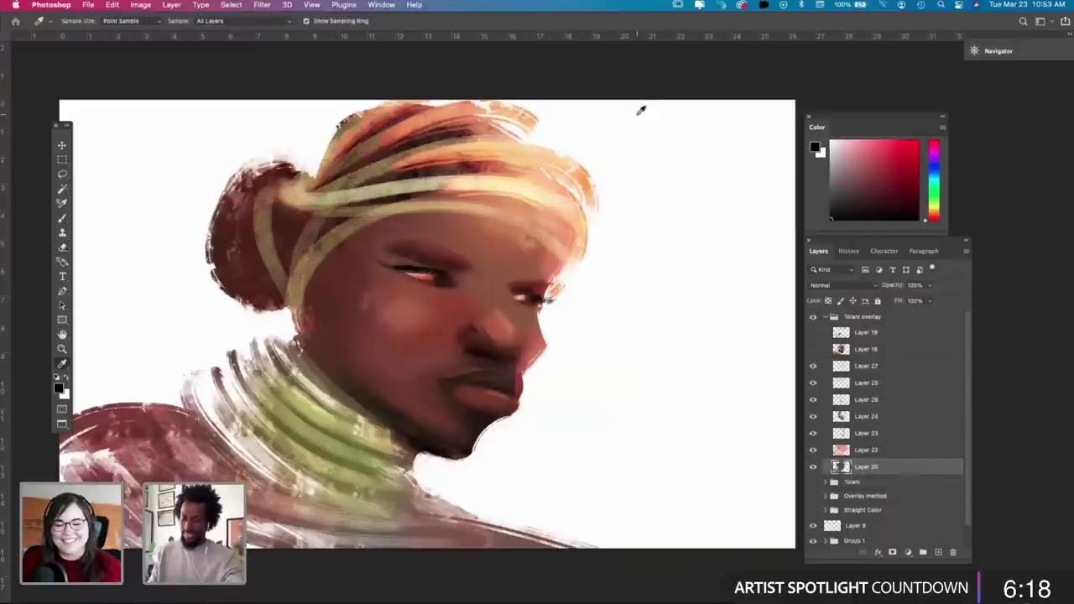
left_click(534, 165)
key("b")
right_click(550, 187)
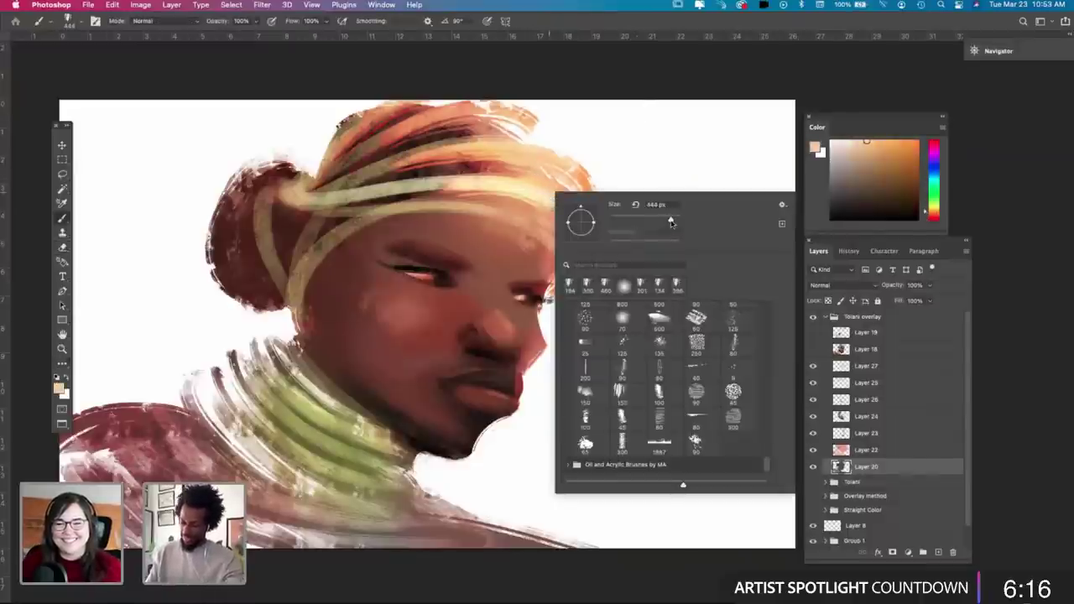
left_click(671, 222)
left_click_drag(262, 513, 412, 558)
key("super+z")
left_click_drag(156, 401, 520, 556)
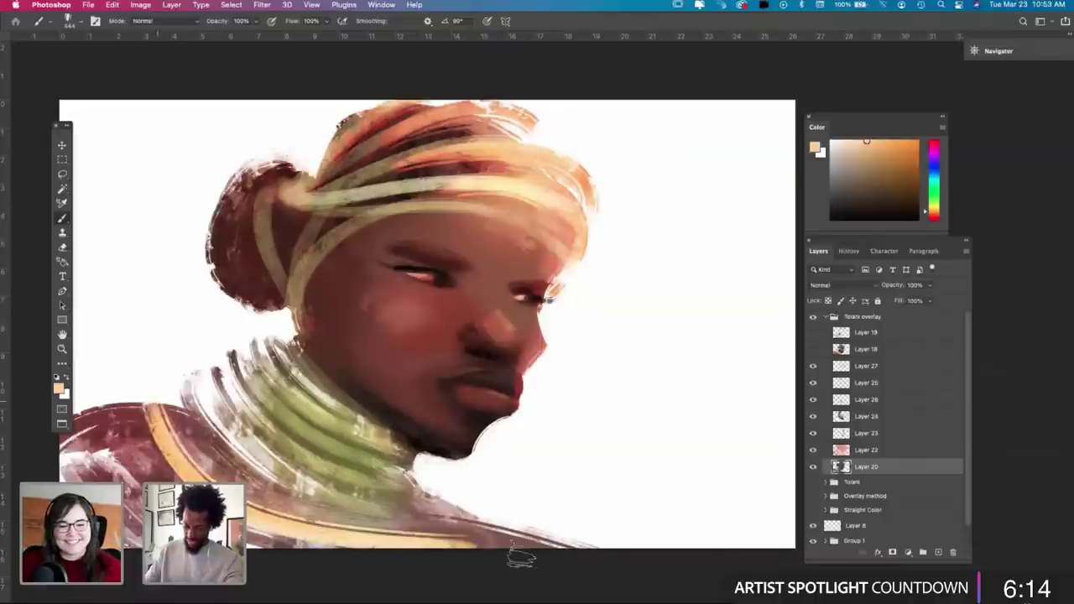
Step: Fill out the shoulder and chest of the garment with more light orange and yellow curved bands
left_click_drag(130, 405, 437, 559)
key("super+z")
left_click_drag(134, 405, 389, 539)
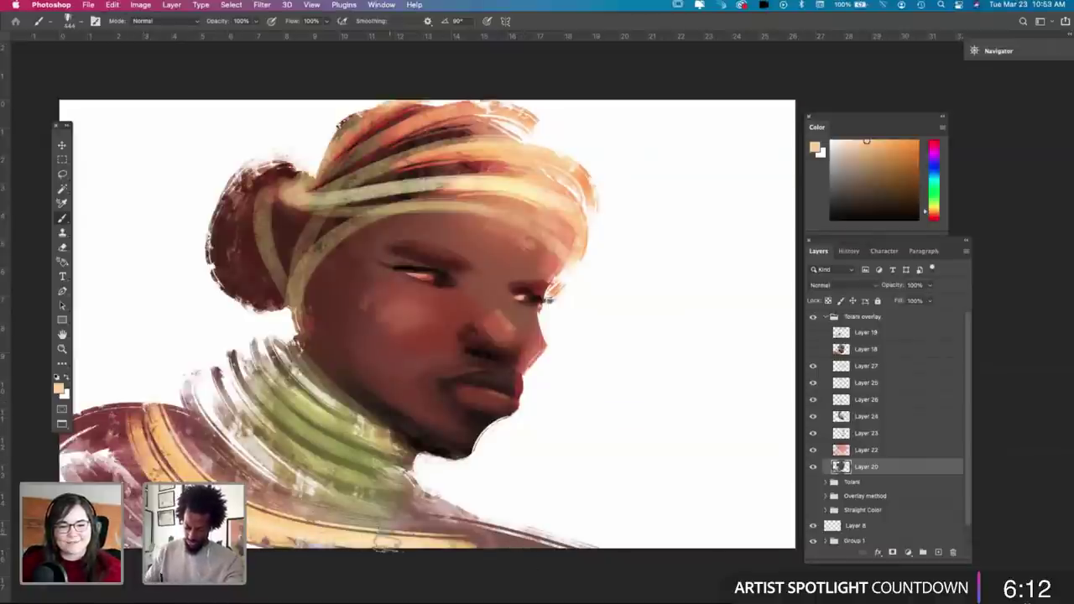
mouse_move(129, 412)
left_mouse_down()
mouse_move(302, 558)
mouse_move(189, 588)
left_mouse_up()
key("super+z")
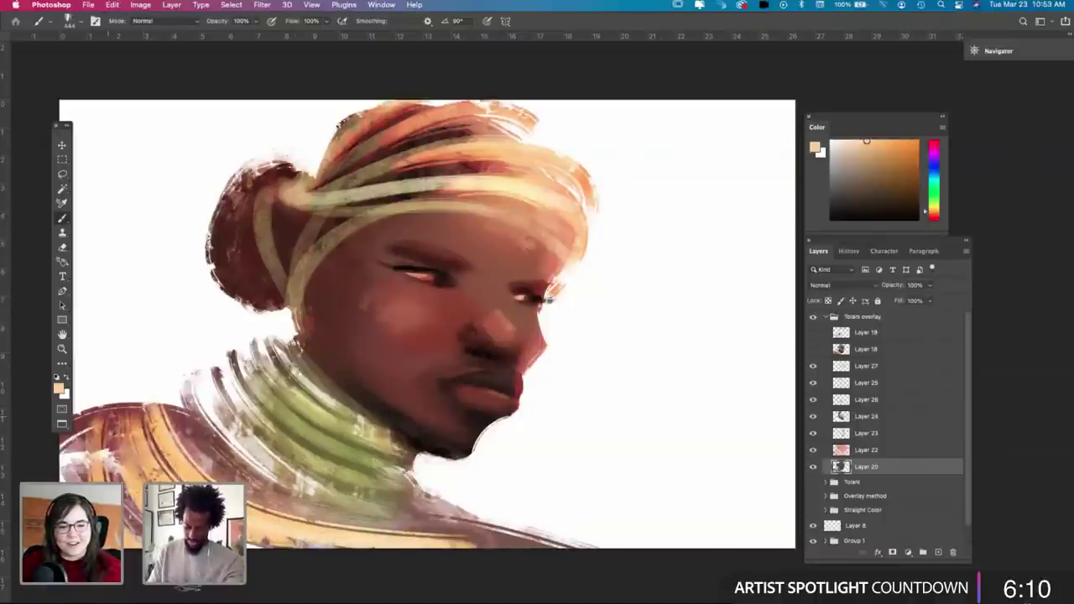
mouse_move(260, 514)
left_mouse_down()
mouse_move(335, 504)
mouse_move(395, 521)
mouse_move(487, 508)
mouse_move(382, 520)
left_mouse_up()
scroll(571, 432, "left", 5)
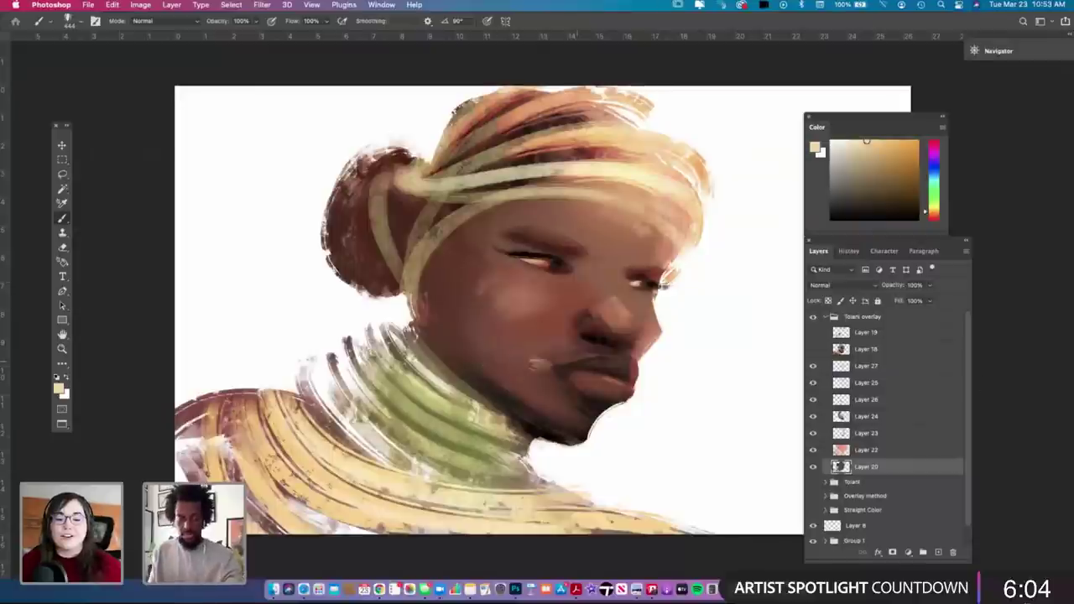
left_click_drag(537, 363, 804, 374)
scroll(642, 445, "up", 1)
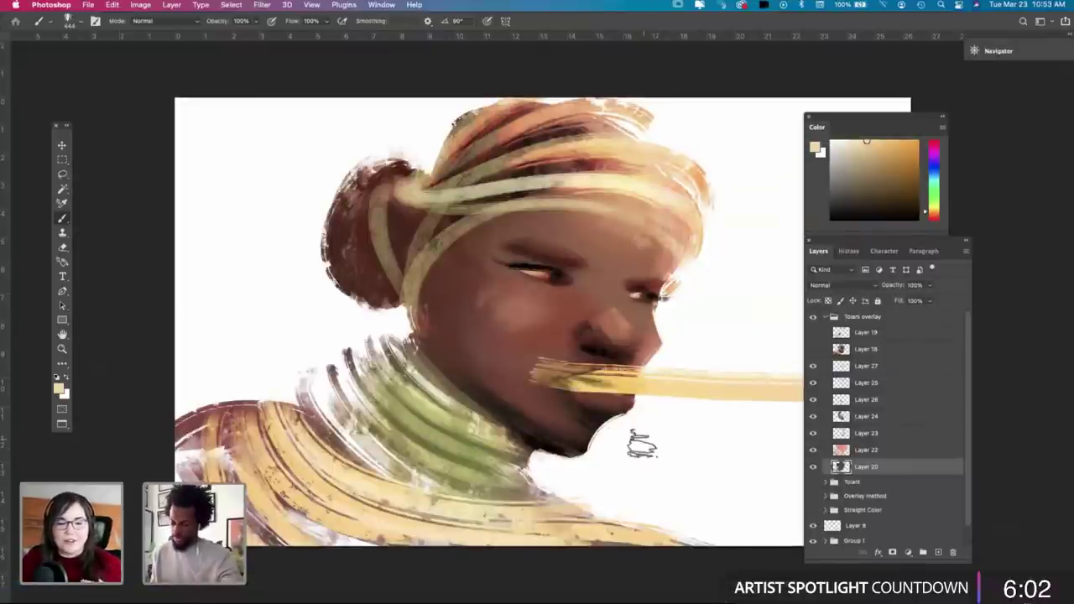
key("super+z")
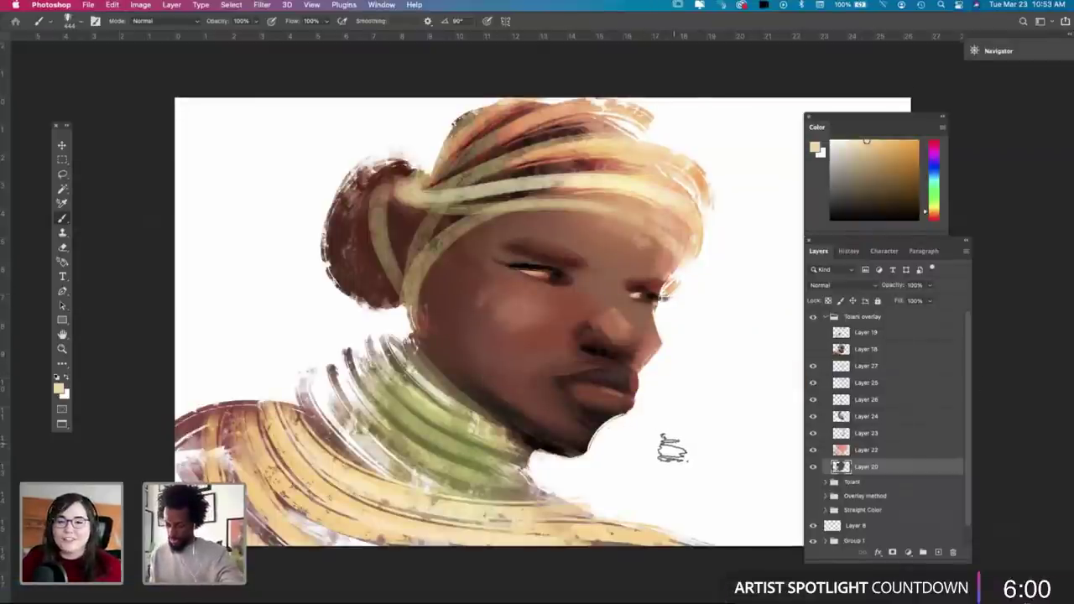
Step: Reset the foreground and background colours to black and white and return to the Brush tool
left_click_drag(612, 438, 525, 455)
left_click(508, 473, "super")
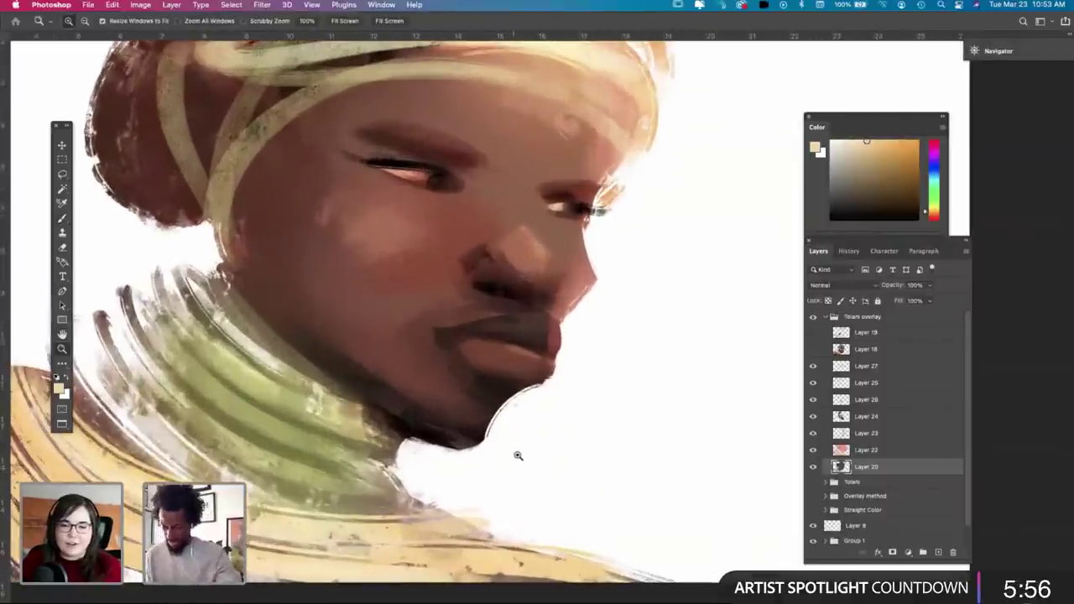
key("super+minus")
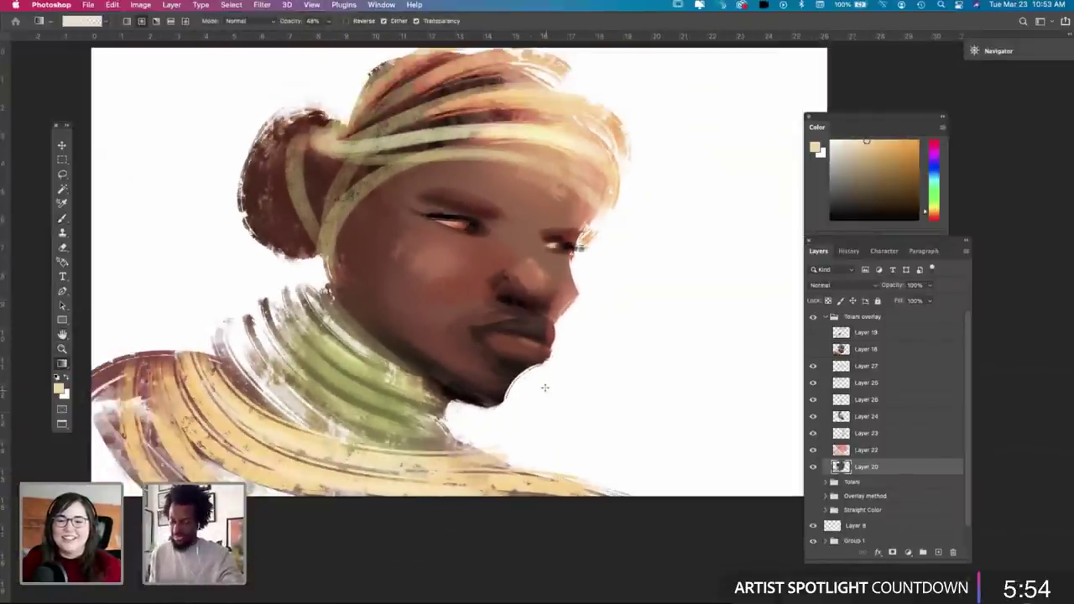
key("space")
left_click_drag(539, 401, 530, 420)
key("d")
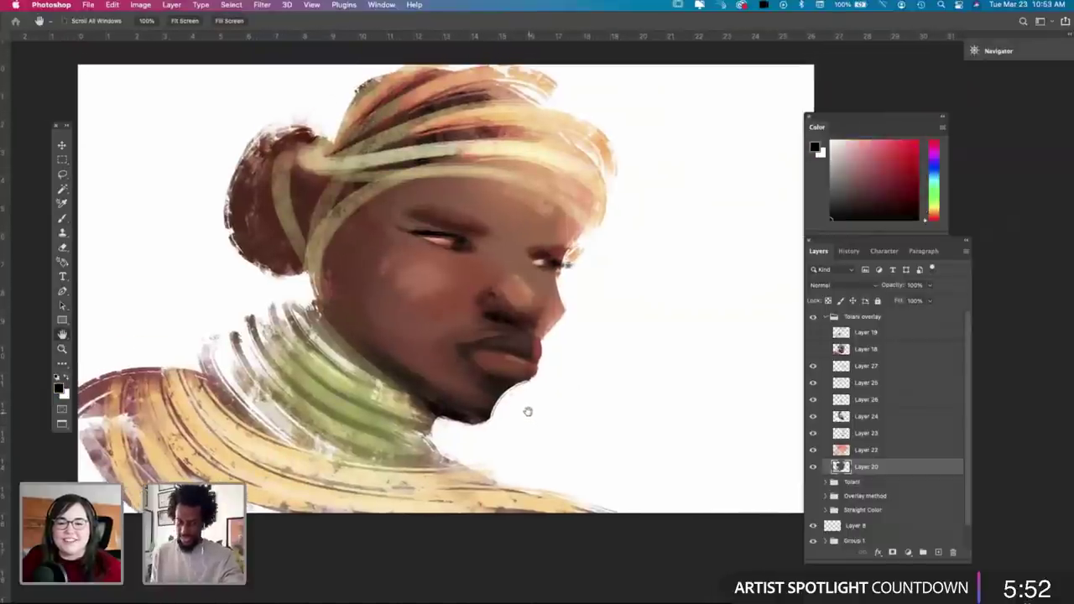
key("b")
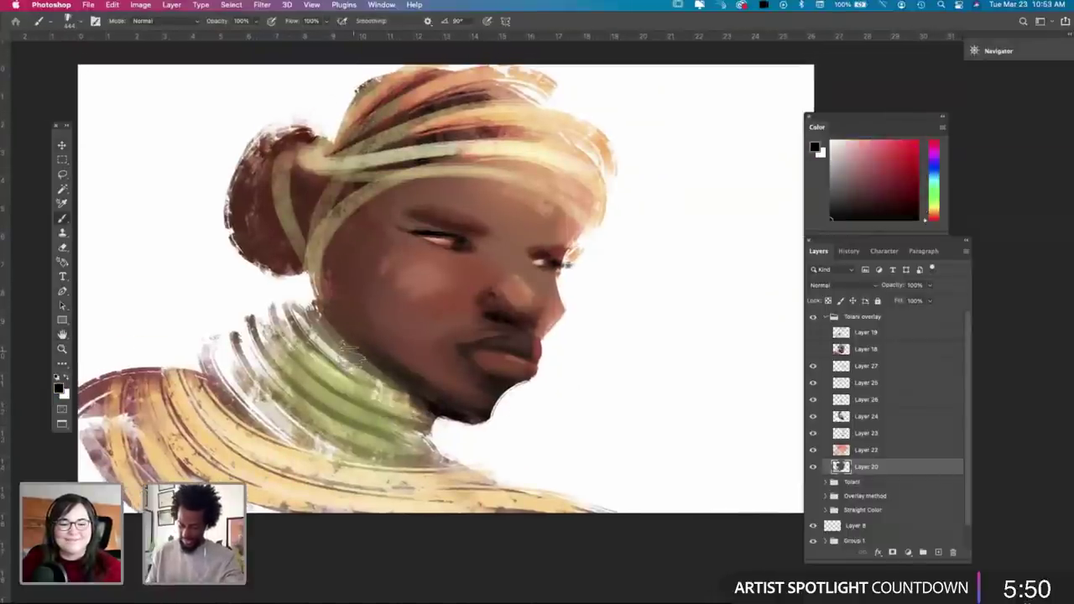
Step: Compare the portrait with and without Layer 19's green headband, face dots and beard, leaving the layer hidden
left_click(813, 332)
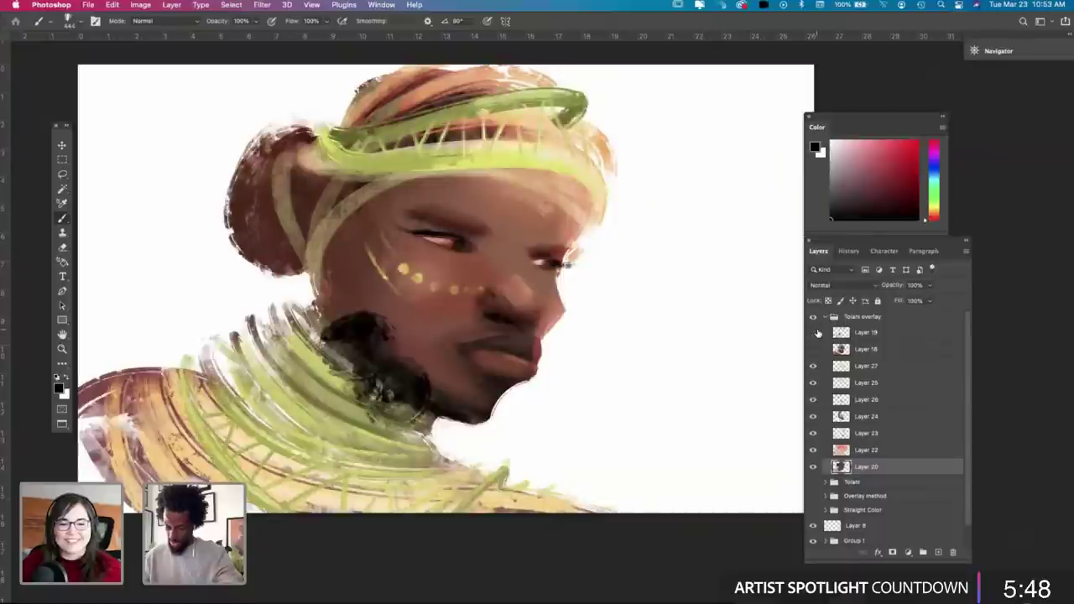
left_click(813, 332)
left_click(813, 333)
left_click(813, 333)
left_click(813, 332)
left_click(814, 332)
left_click(814, 333)
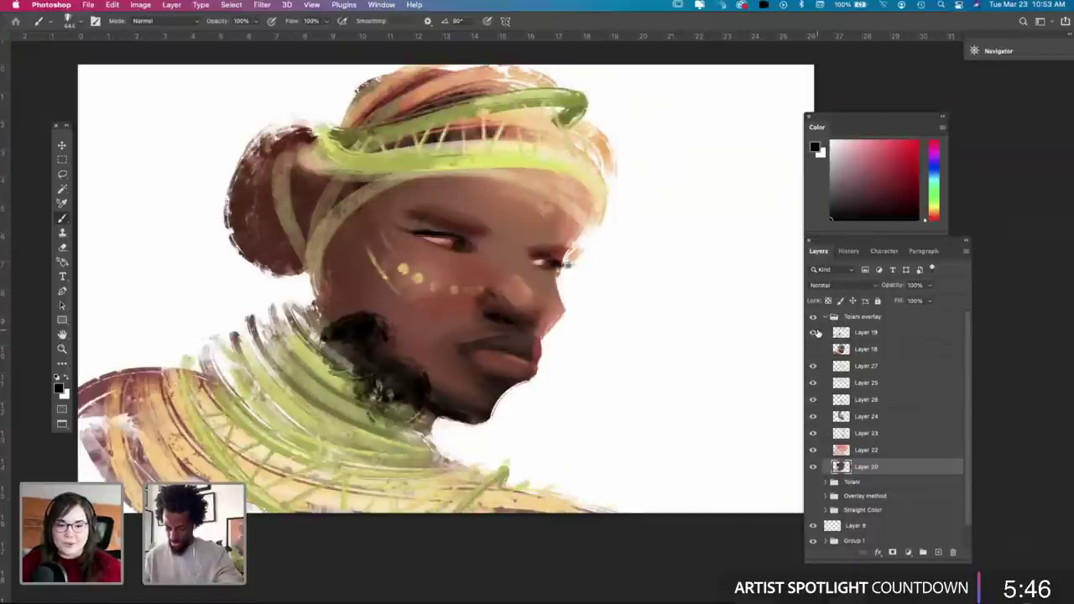
left_click(814, 333)
Step: Lasso the green headband area on Layer 19, copy it to a new layer and check the copy by toggling its visibility
left_click(856, 334)
key("l")
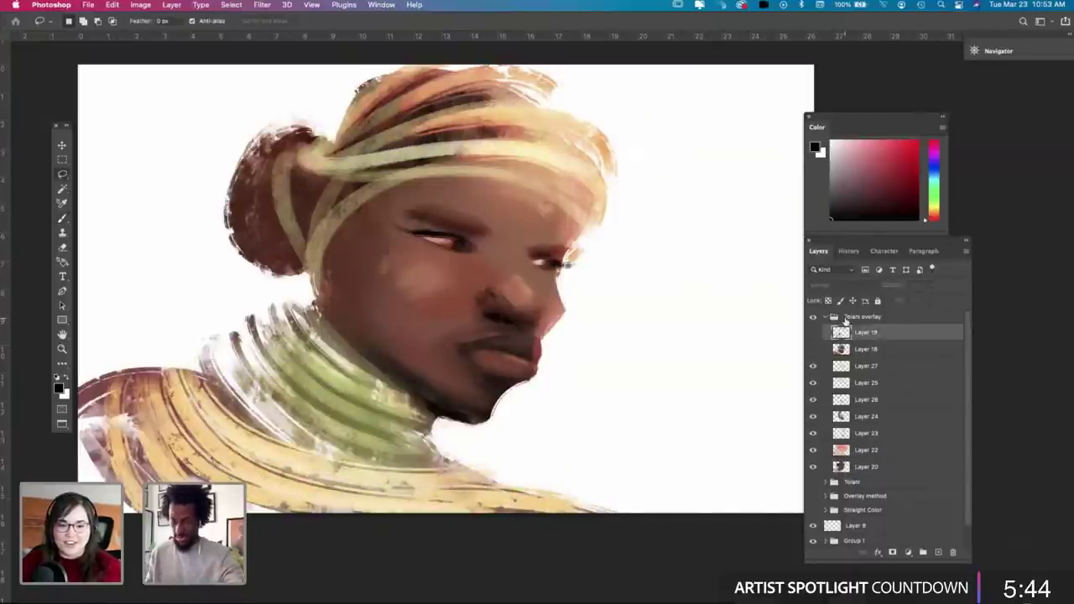
mouse_move(631, 134)
left_mouse_down()
mouse_move(470, 80)
mouse_move(647, 240)
left_mouse_up()
right_click(507, 148)
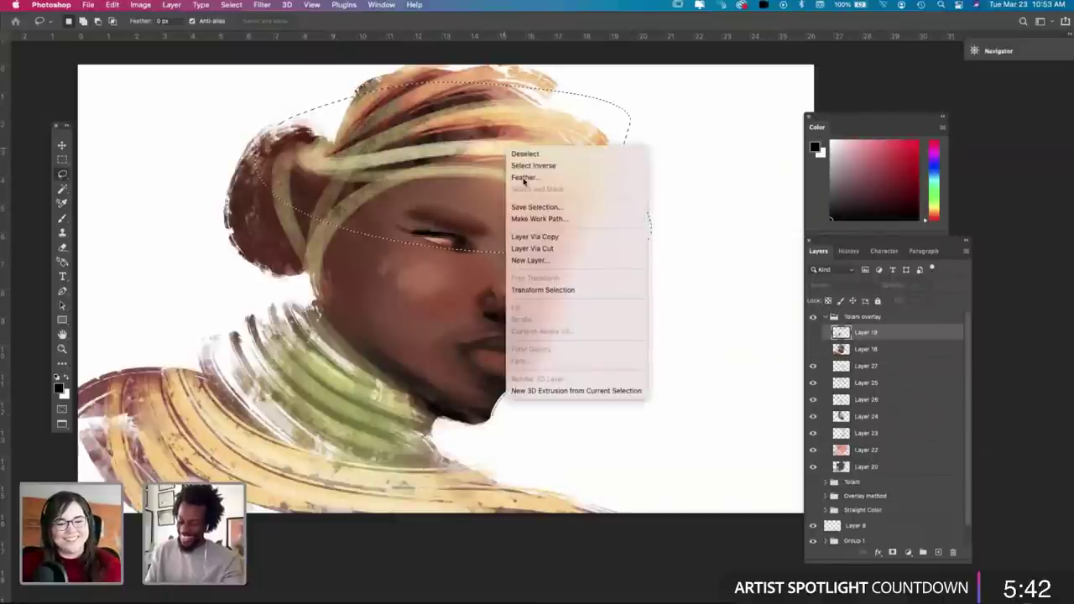
left_click(554, 237)
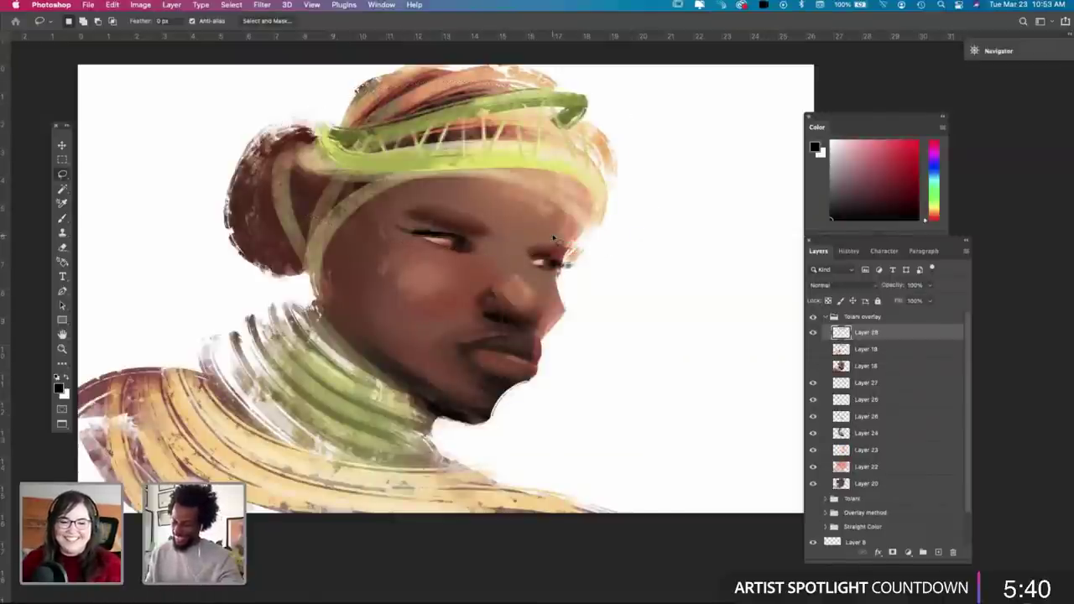
left_click(813, 334)
left_click(813, 334)
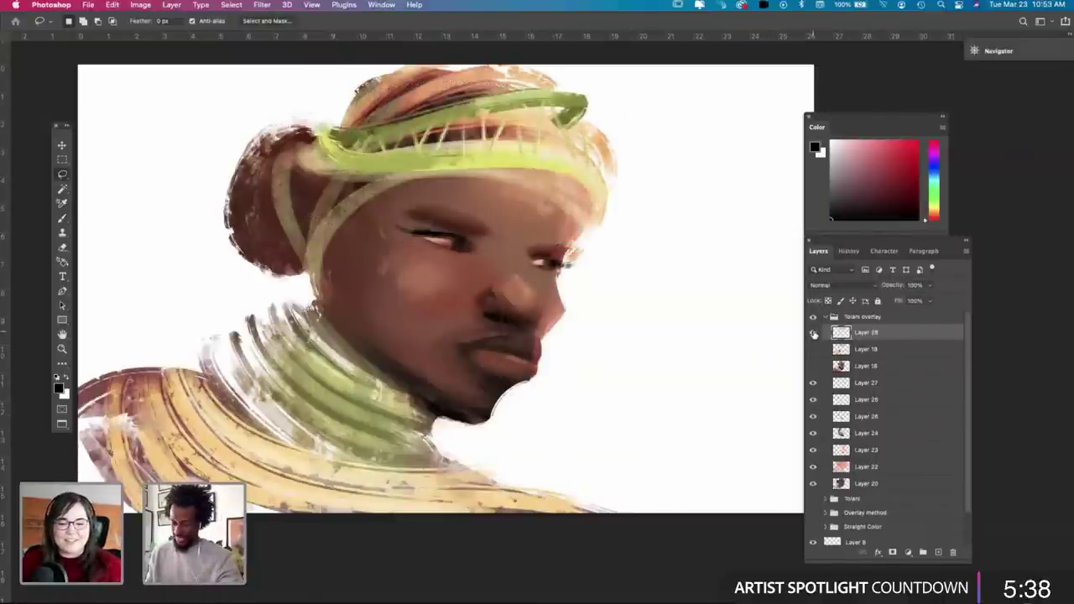
left_click(813, 334)
left_click(813, 334)
Step: Move the headband copy down to the collar, flip it vertically and skew it by about 14° to follow the neckline
key("v")
left_click_drag(518, 149, 388, 409)
key("super+t")
right_click(389, 409)
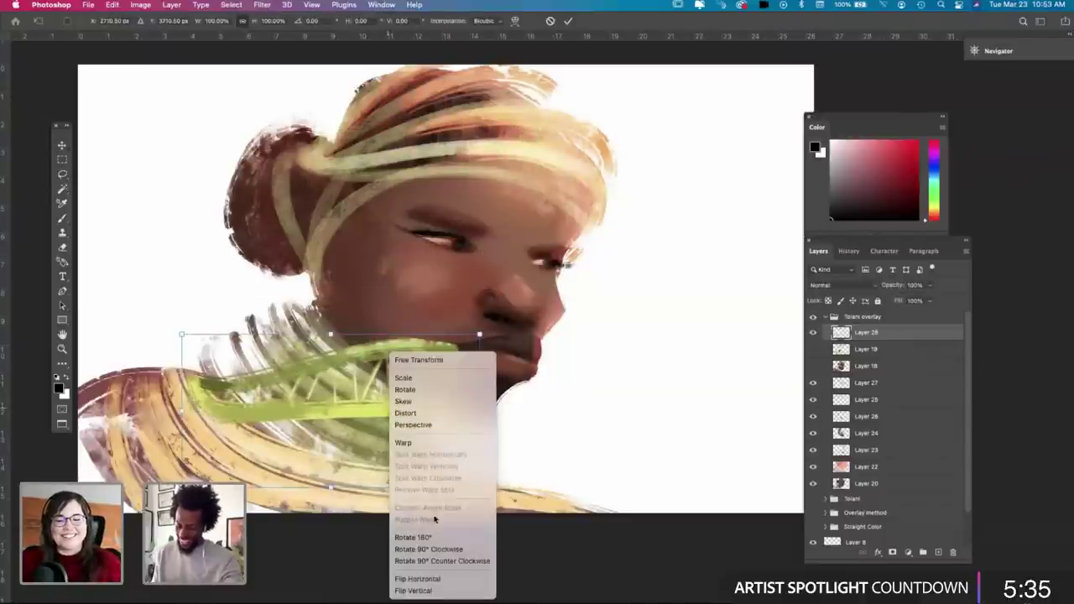
left_click(434, 579)
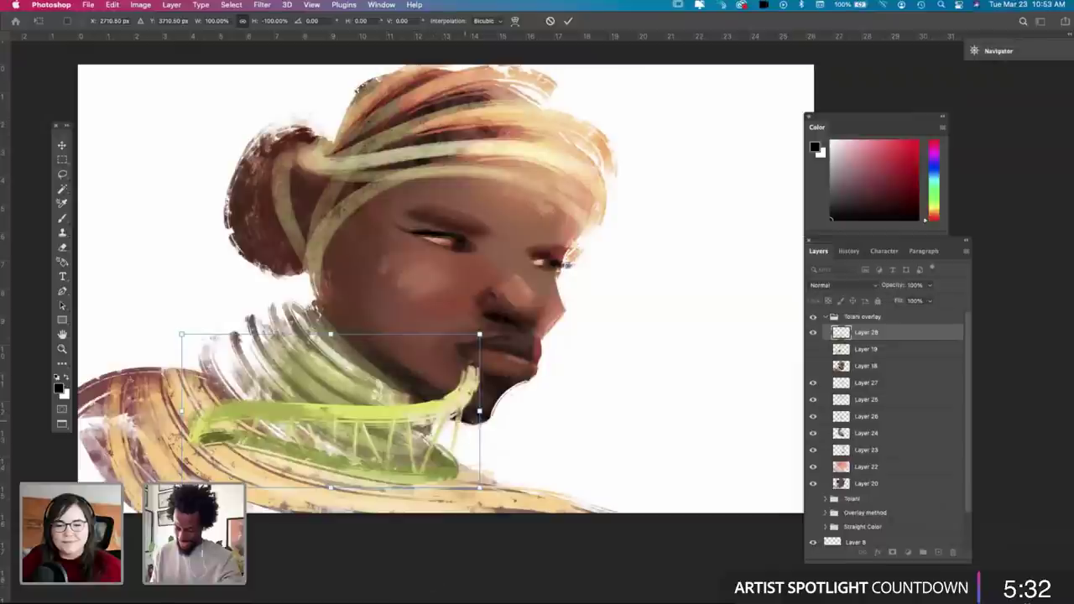
left_click_drag(457, 391, 492, 420)
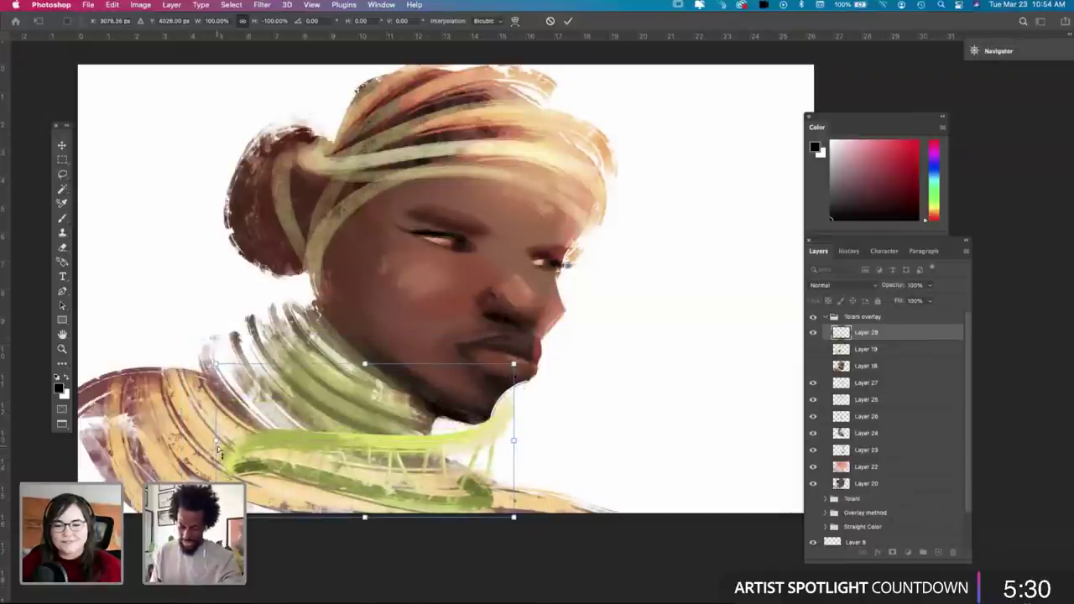
left_click_drag(219, 450, 205, 370)
left_click_drag(475, 424, 504, 447)
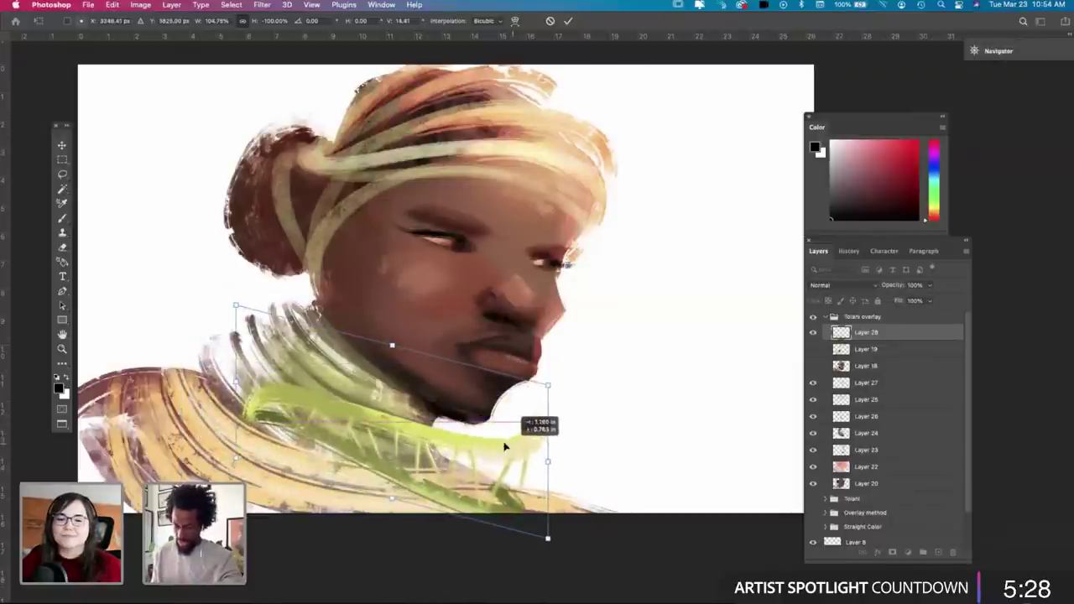
key("Return")
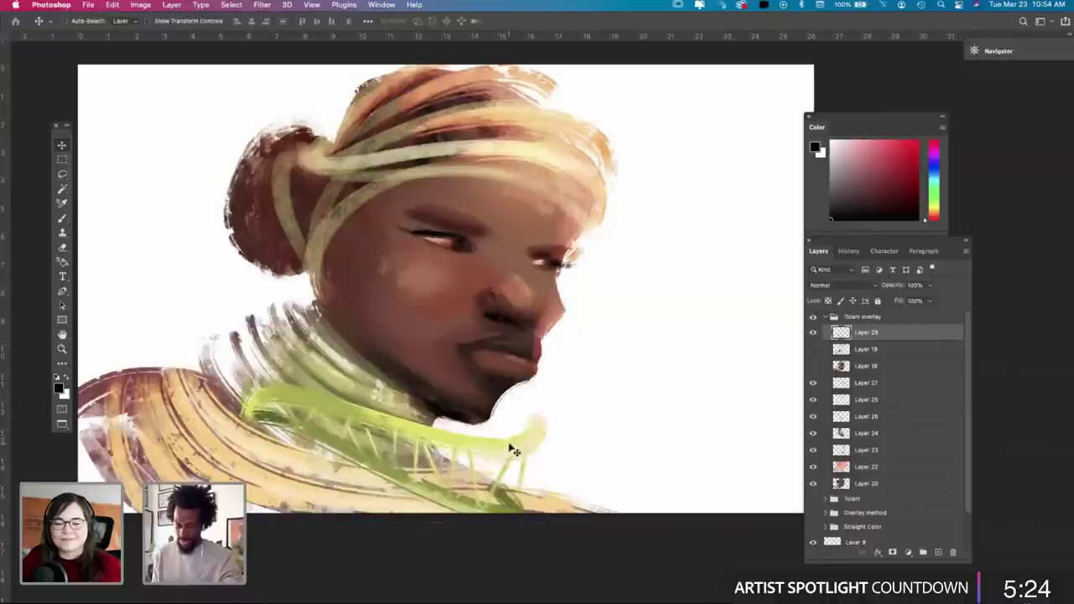
Step: Shift the hue of the copied band from green to orange with Hue/Saturation
key("super+u")
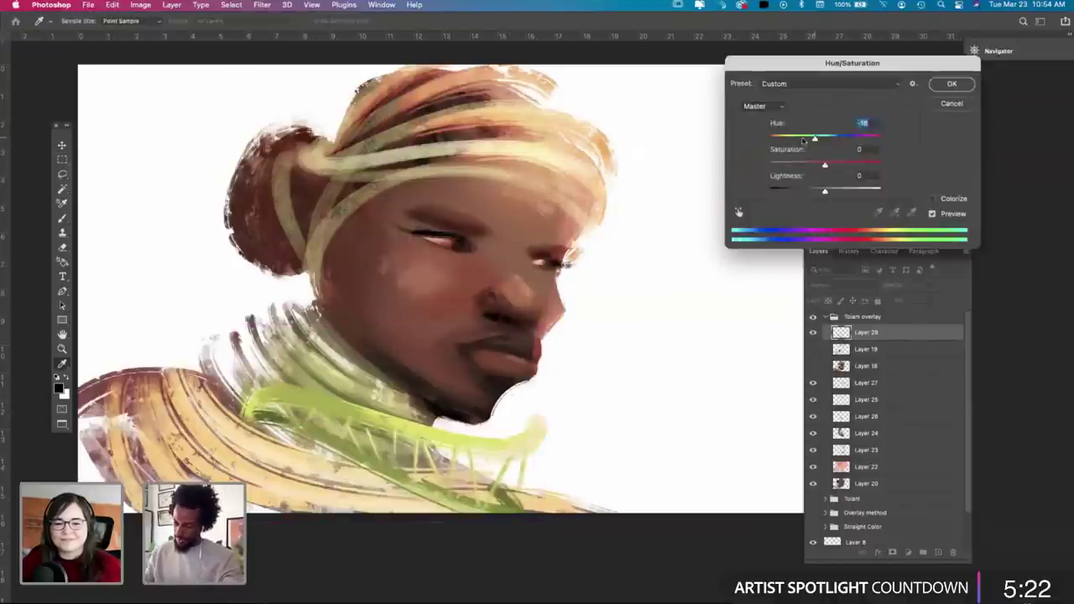
left_click_drag(825, 137, 802, 140)
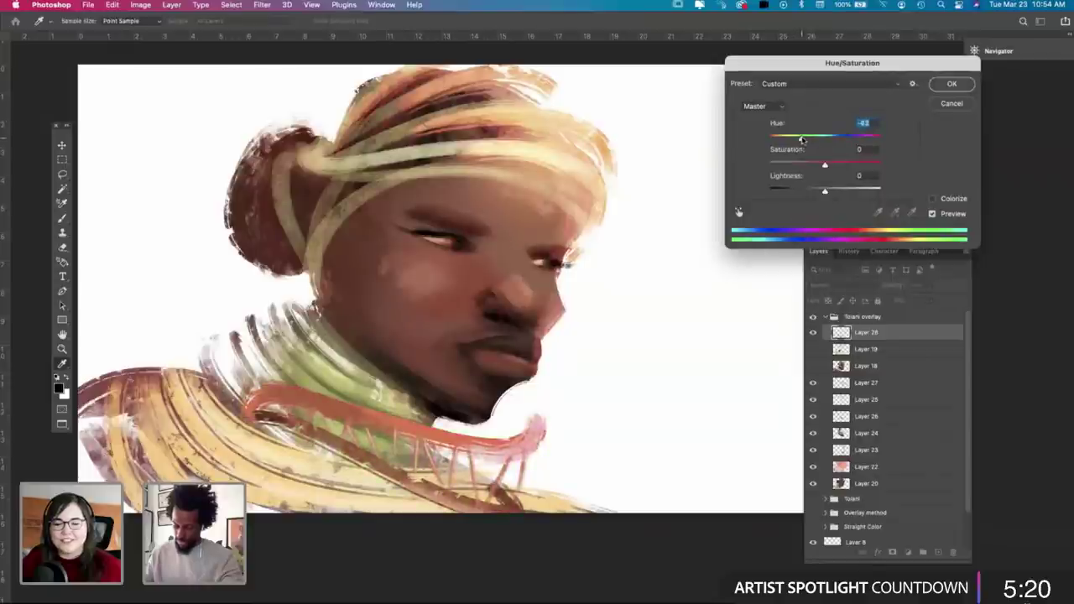
left_click(951, 84)
Step: Shrink the orange band, rotate it to about 21° and skew it along the neck collar below the jaw
left_click_drag(476, 463, 439, 447)
key("super+t")
right_click(437, 445)
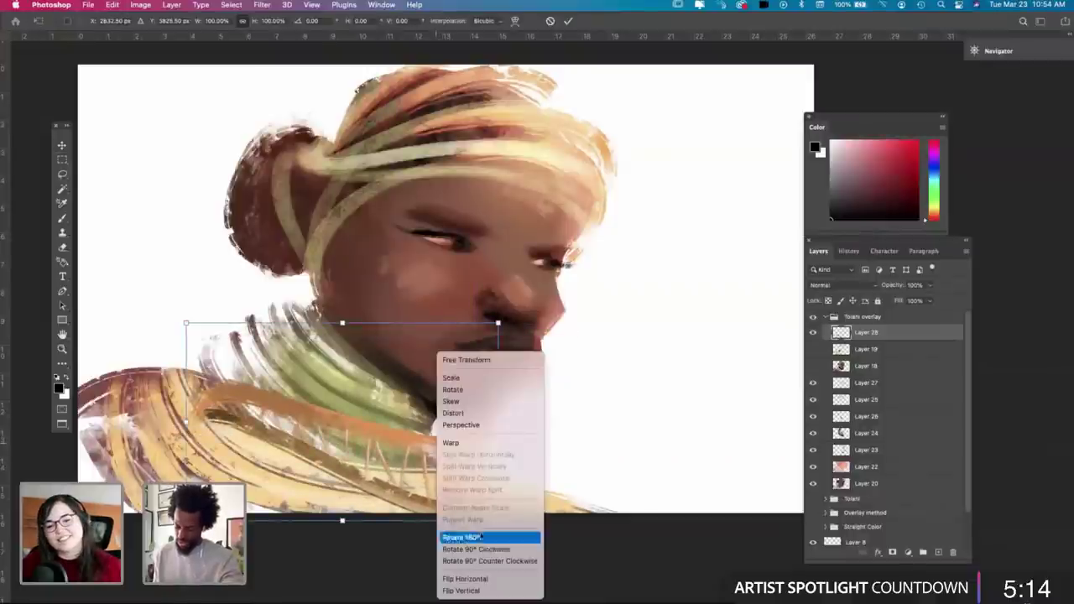
left_click(470, 576)
left_click_drag(528, 427, 462, 411)
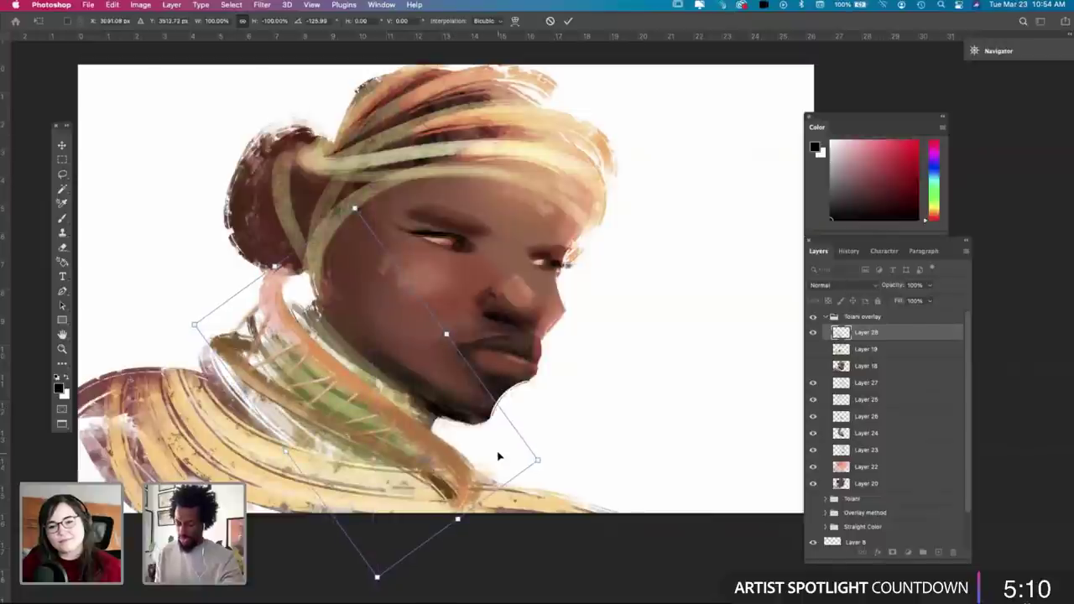
right_click(499, 455)
left_click(510, 577)
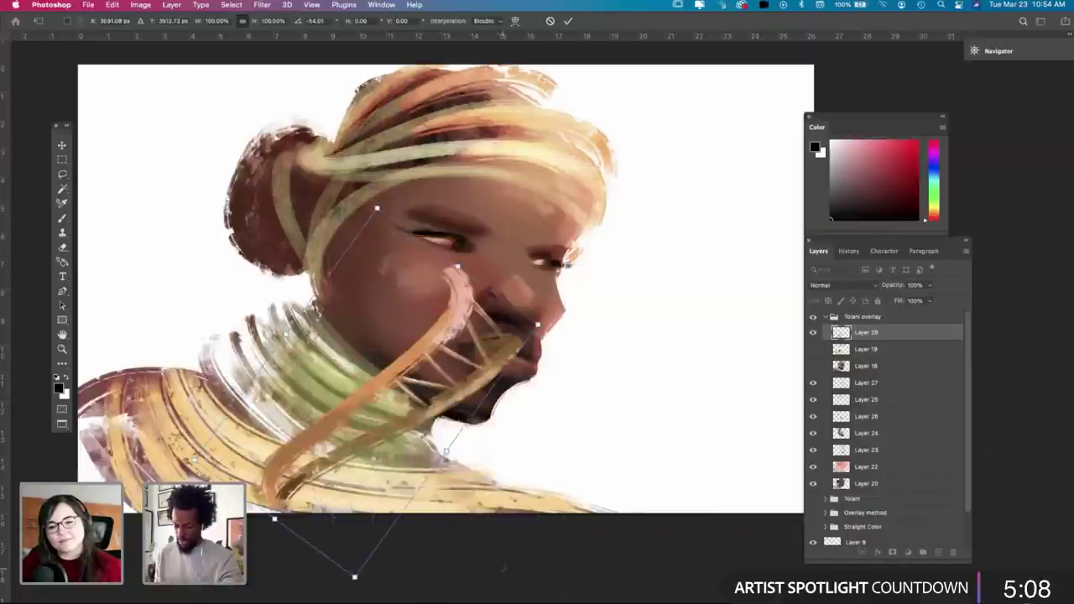
left_click_drag(517, 461, 500, 343)
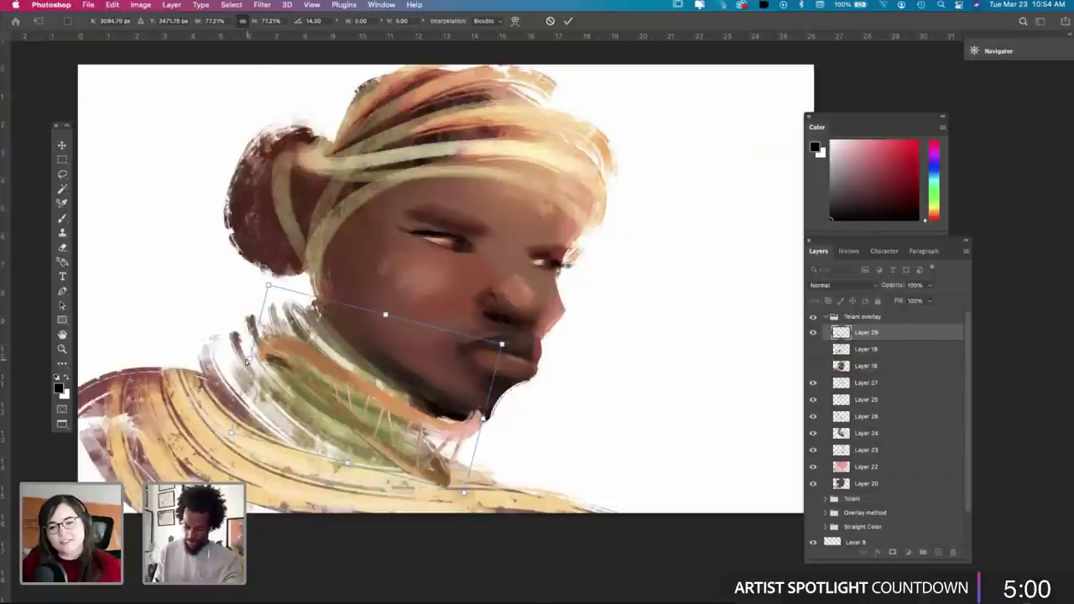
left_click_drag(245, 369, 248, 320)
Step: Warp the orange band so it curves around the neck and follows the collar's upper edge below the jaw
right_click(391, 394)
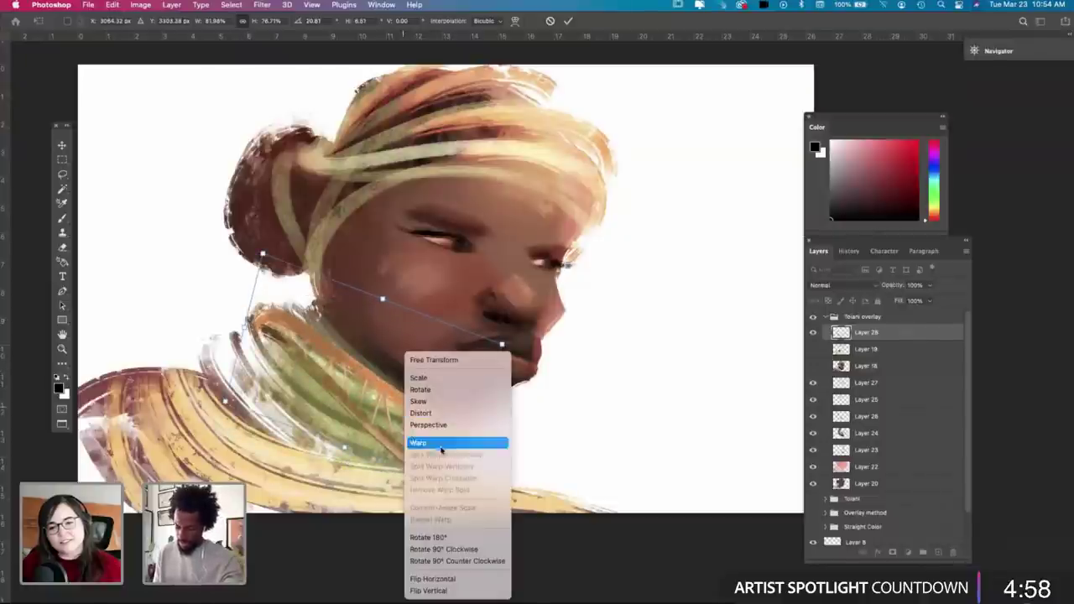
left_click(441, 444)
left_click_drag(456, 492, 475, 487)
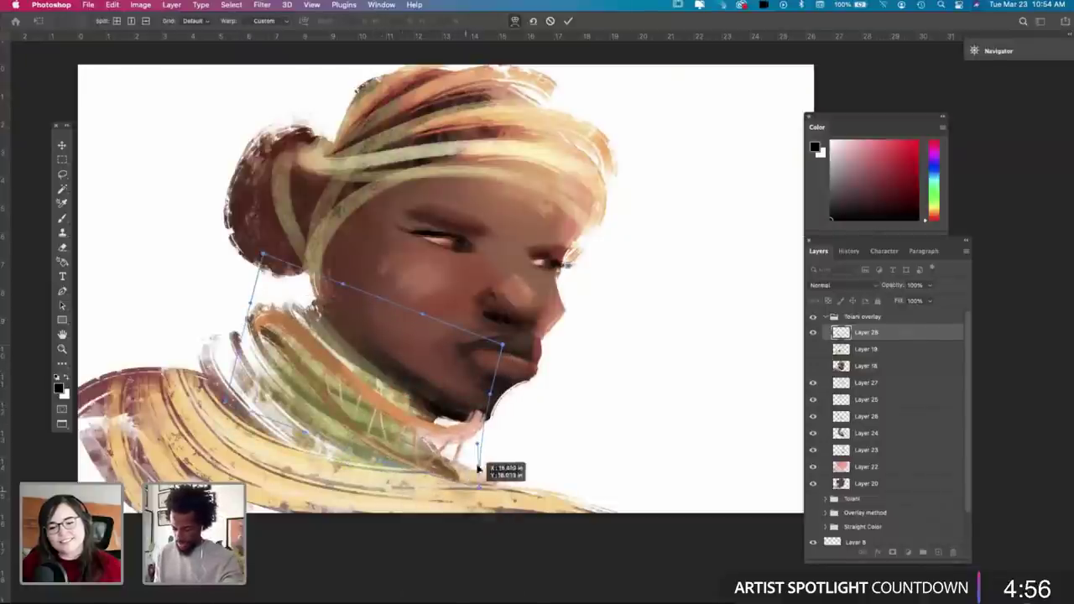
left_click_drag(501, 344, 445, 399)
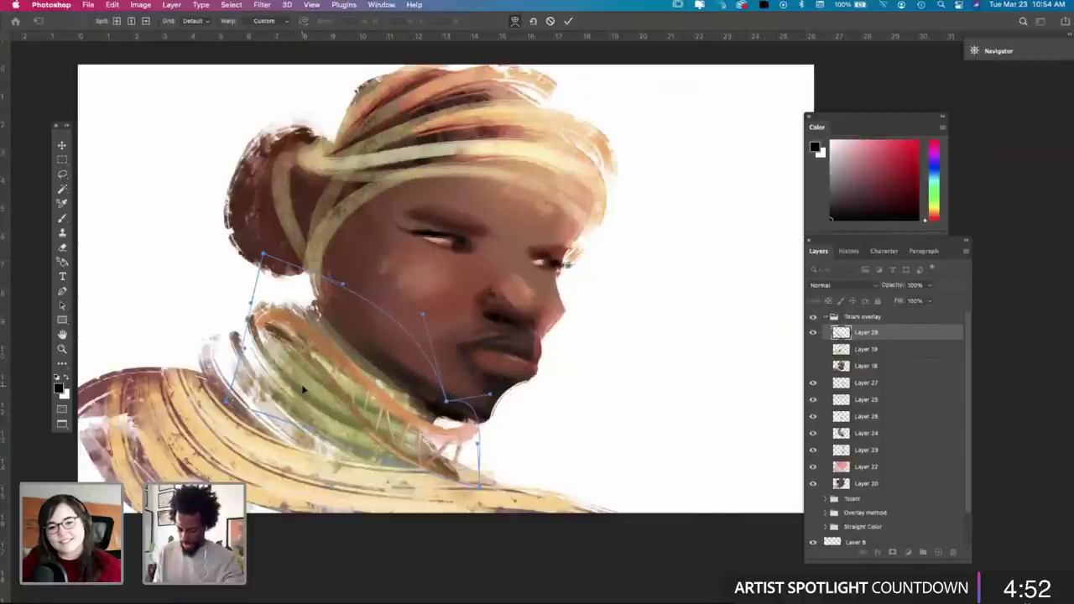
left_click_drag(266, 388, 284, 364)
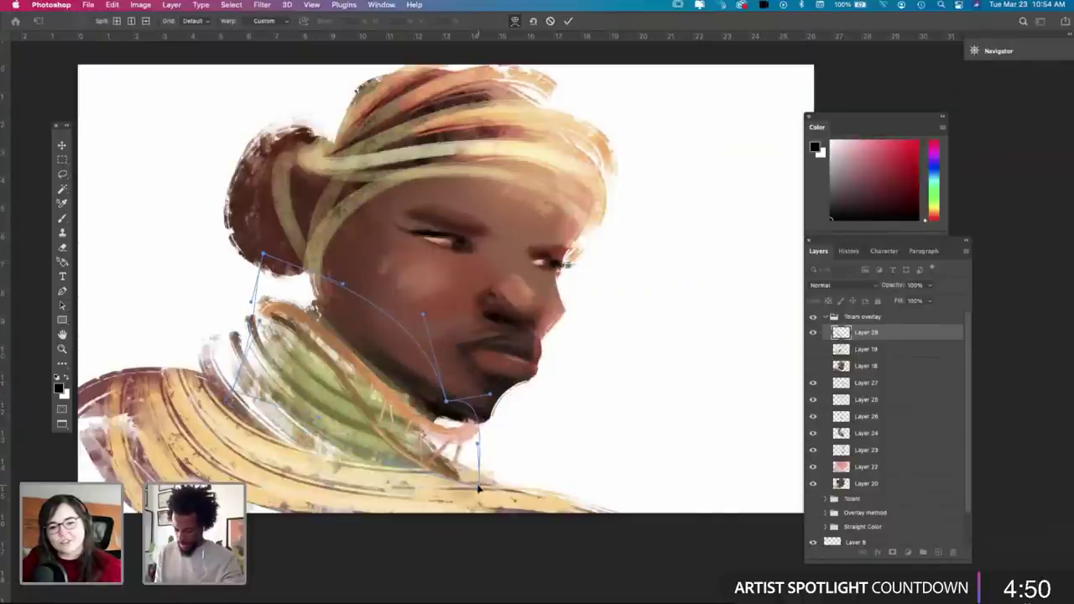
left_click_drag(478, 485, 460, 470)
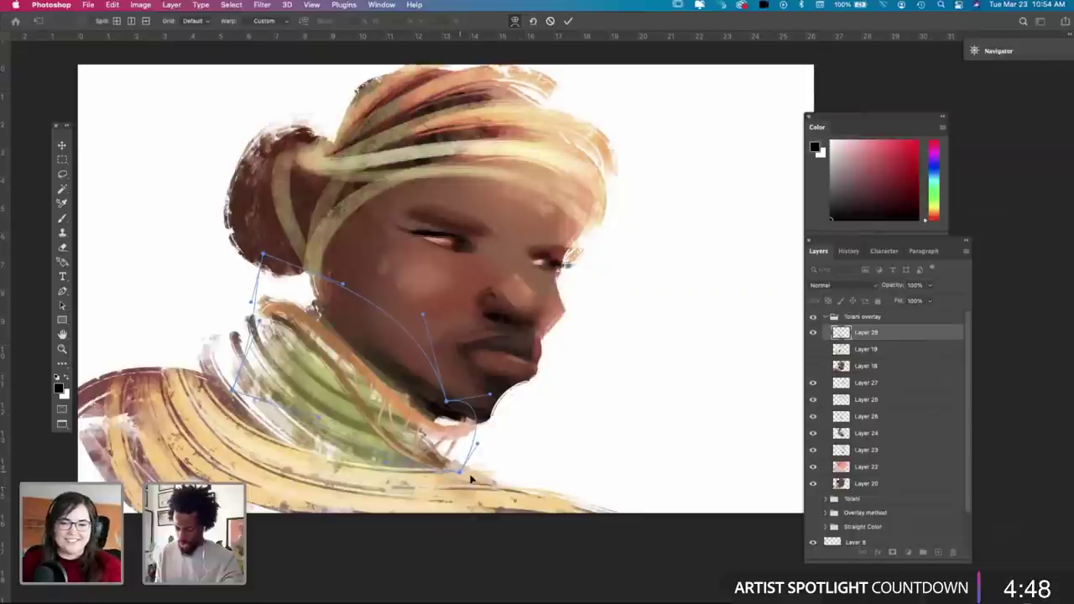
left_click_drag(309, 361, 282, 337)
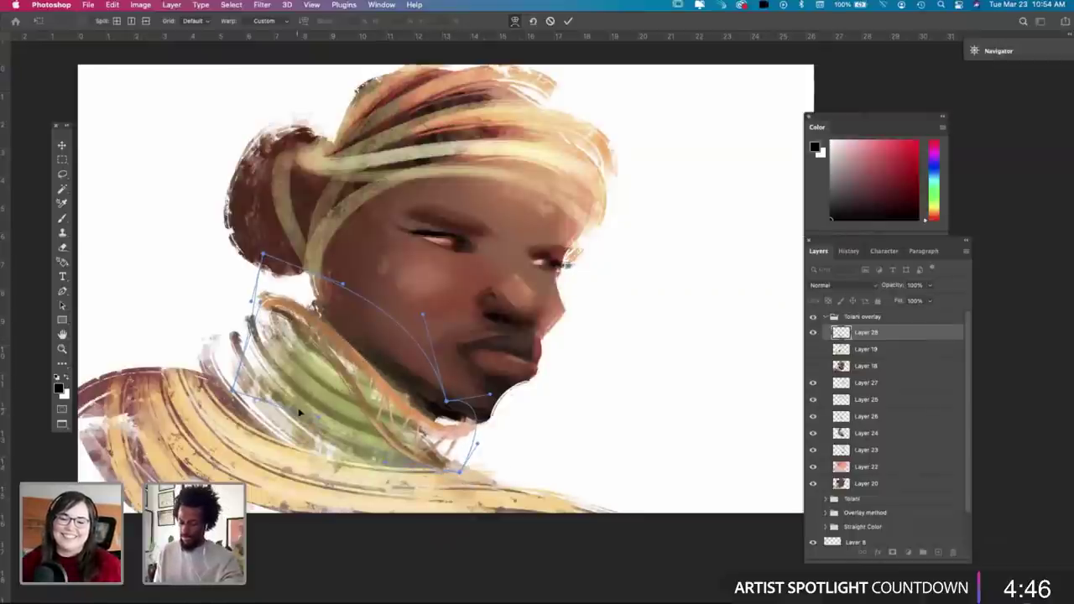
mouse_move(299, 411)
left_mouse_down()
mouse_move(317, 411)
mouse_move(322, 437)
left_mouse_up()
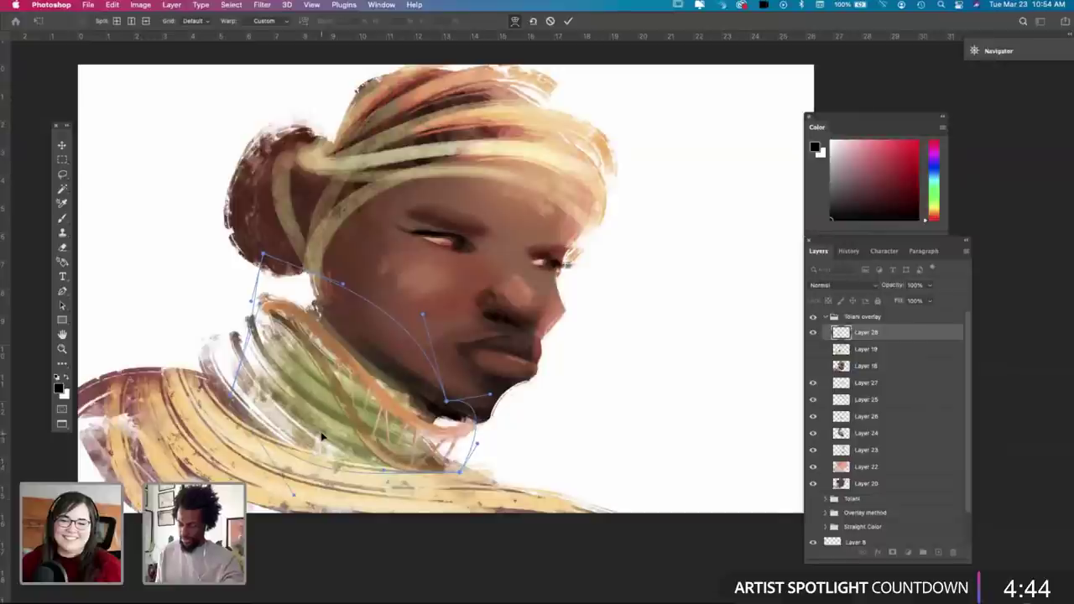
key("Return")
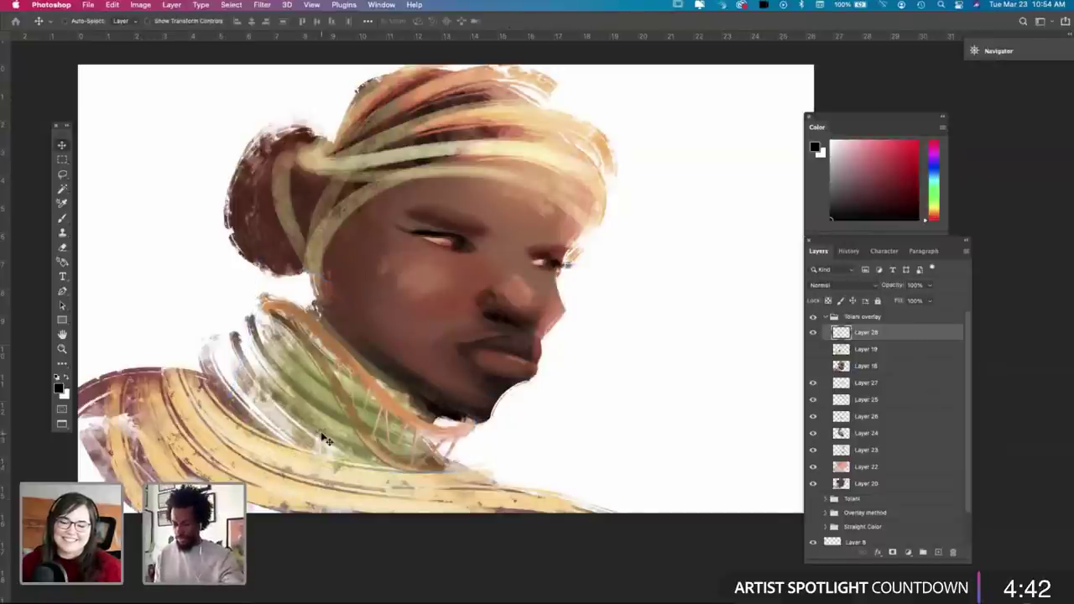
Step: Erase the parts of the orange band that overlap the underside of the chin
key("e")
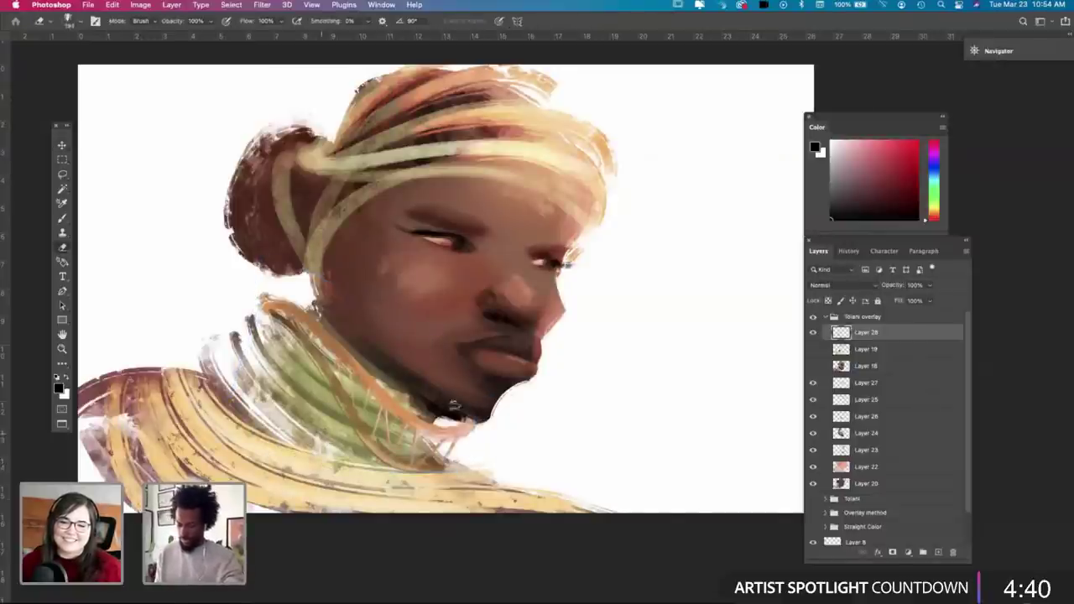
mouse_move(456, 407)
left_mouse_down()
mouse_move(468, 423)
mouse_move(491, 420)
left_mouse_up()
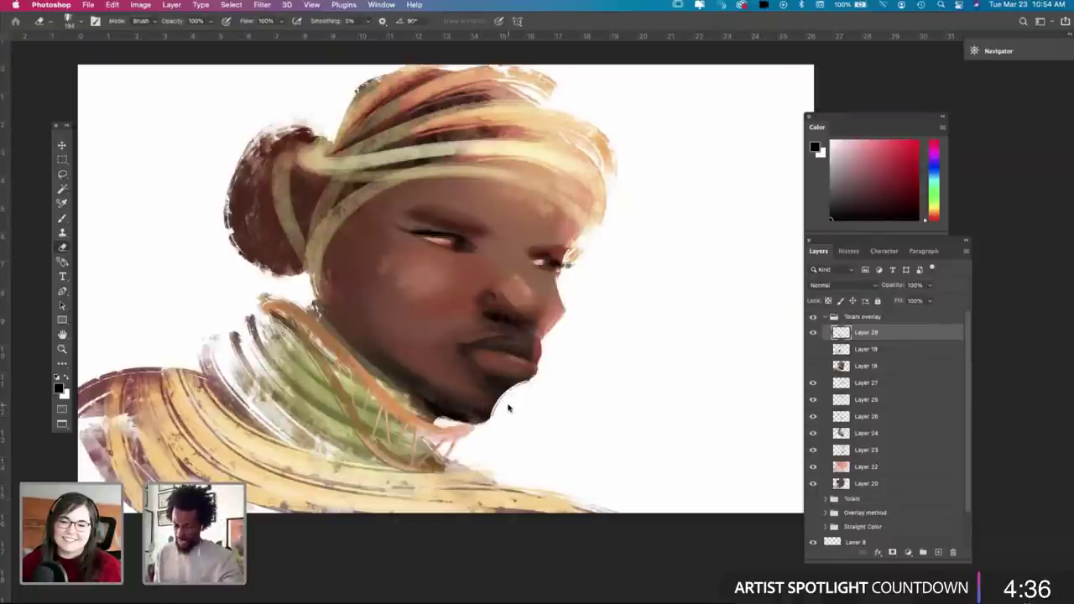
key("i")
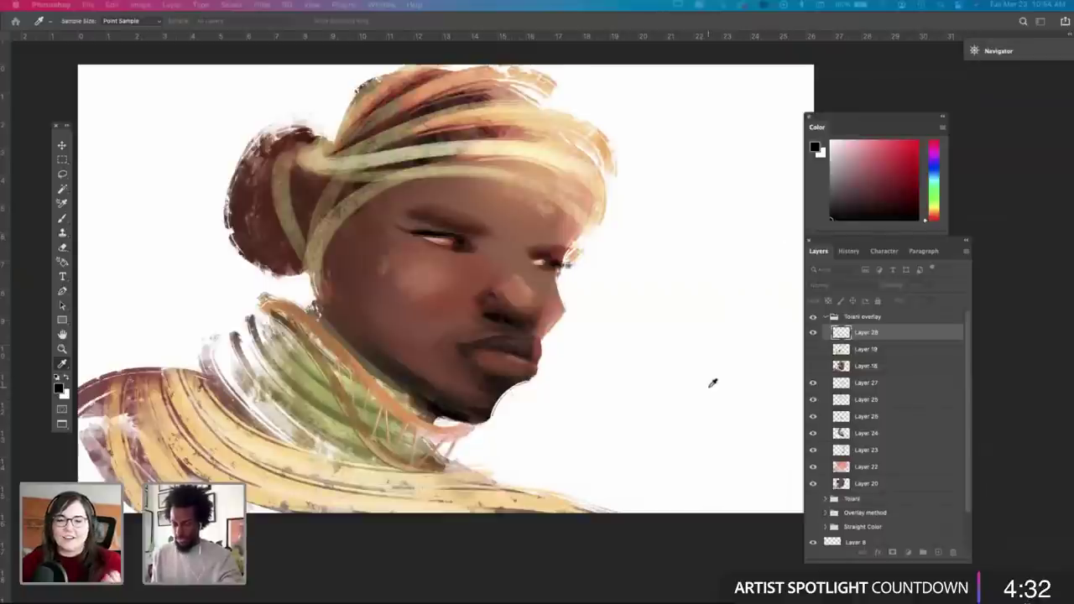
key("e")
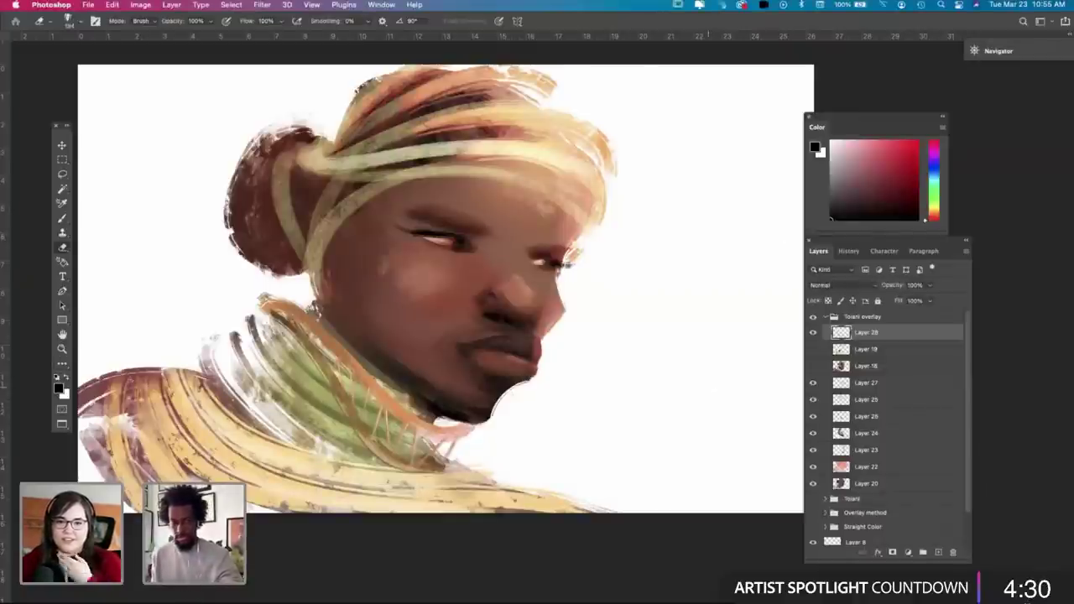
key("i")
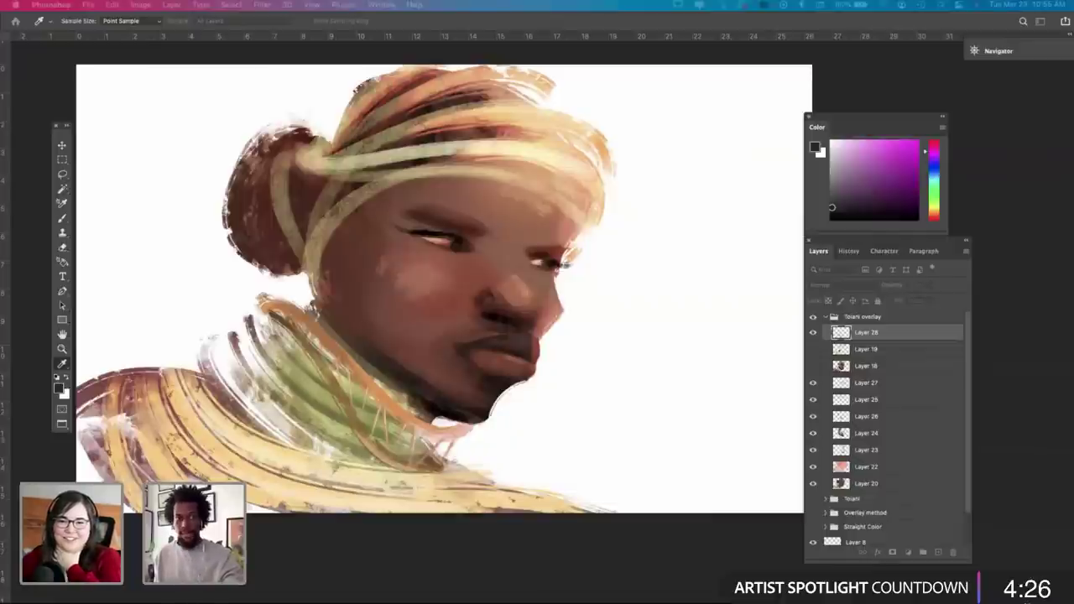
Step: Tint the band with Color Balance in the midtones, setting cyan/red to -18 and yellow/blue to -28
key("super+b")
left_click_drag(805, 144, 771, 194)
left_click_drag(764, 263, 753, 240)
left_click(789, 239)
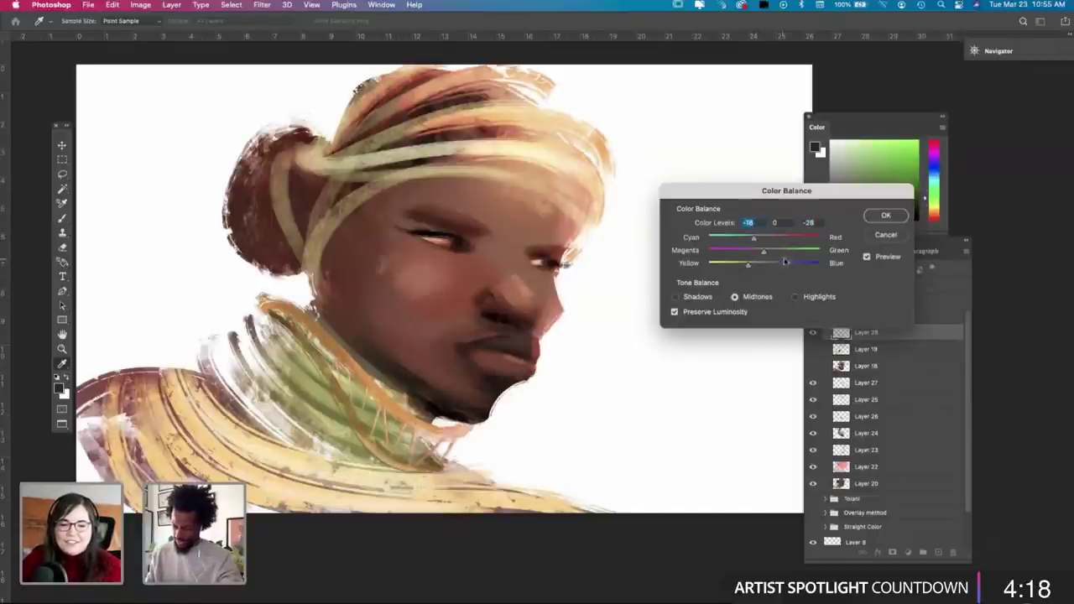
left_click(886, 214)
Step: Switch to the Brush and sample a pale cream from the collar as the painting color
key("b")
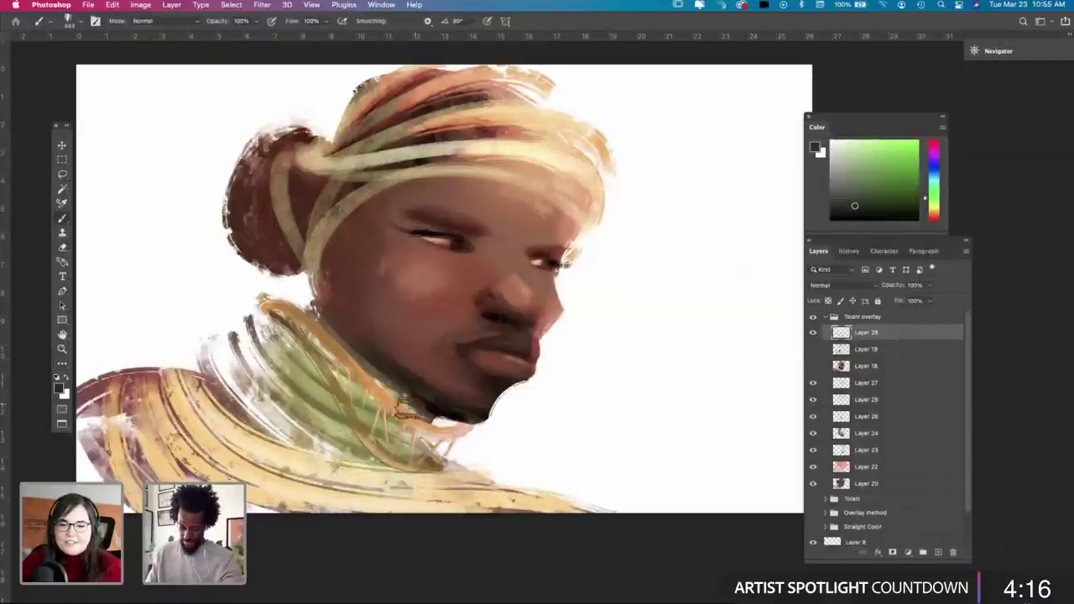
left_click(392, 410, "alt")
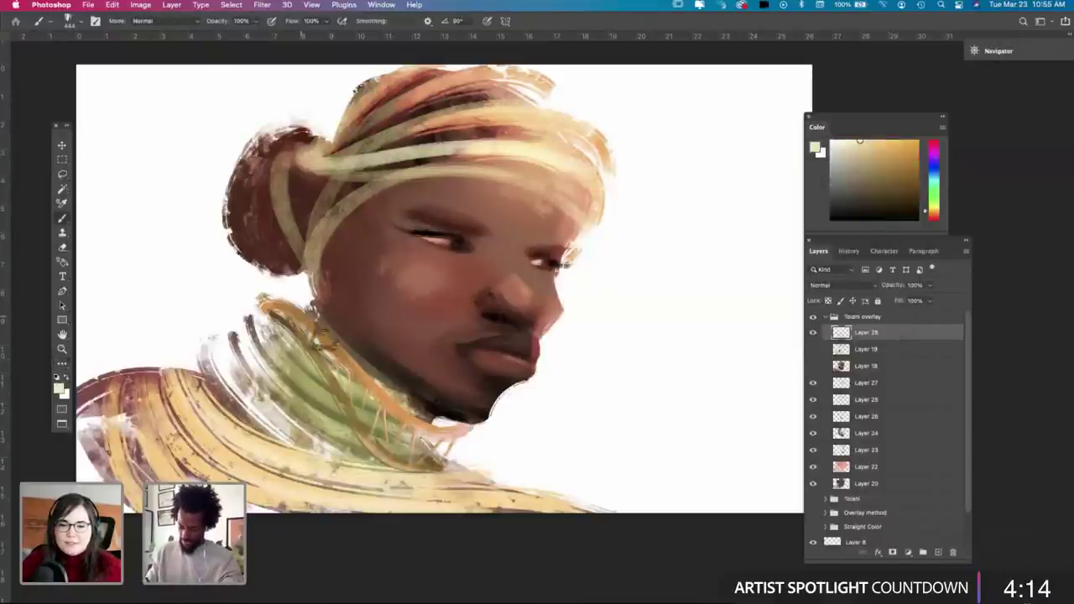
mouse_move(325, 339)
left_mouse_down()
mouse_move(460, 428)
mouse_move(337, 369)
left_mouse_up()
key("super+z")
key("super+z")
left_click_drag(458, 441, 346, 339)
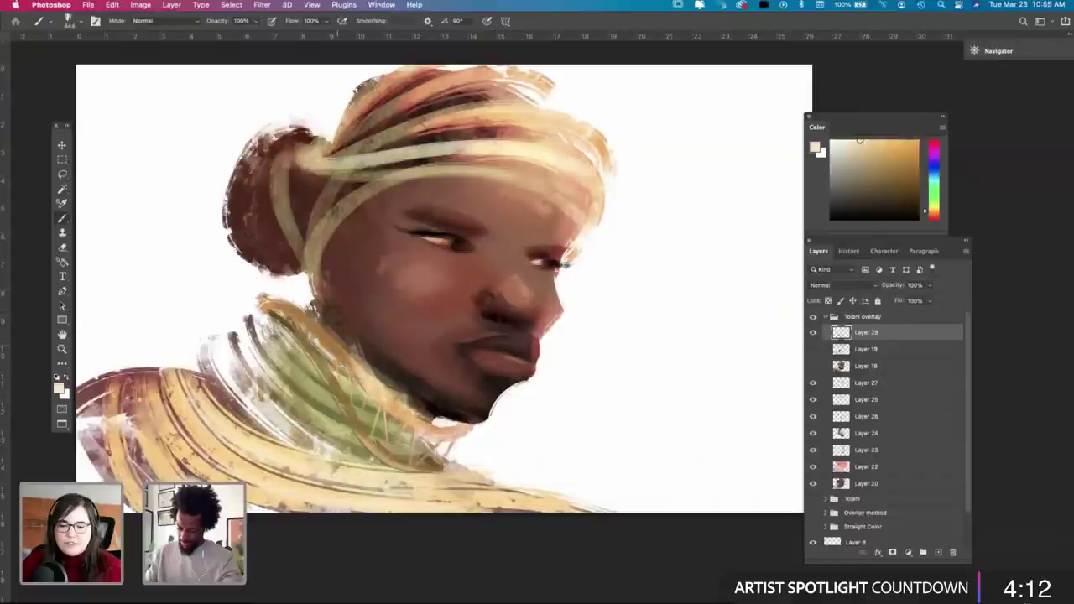
key("super+z")
left_click_drag(452, 436, 344, 351)
key("super+z")
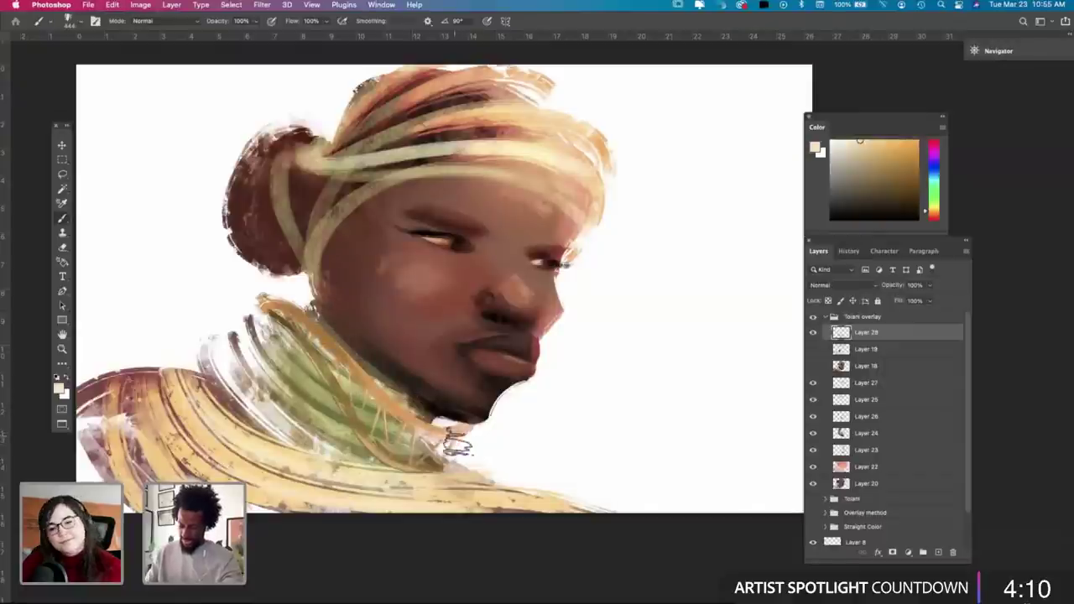
Step: Paint pale cream strokes along the collar's upper edge and down over its green body
left_click_drag(457, 437, 324, 337)
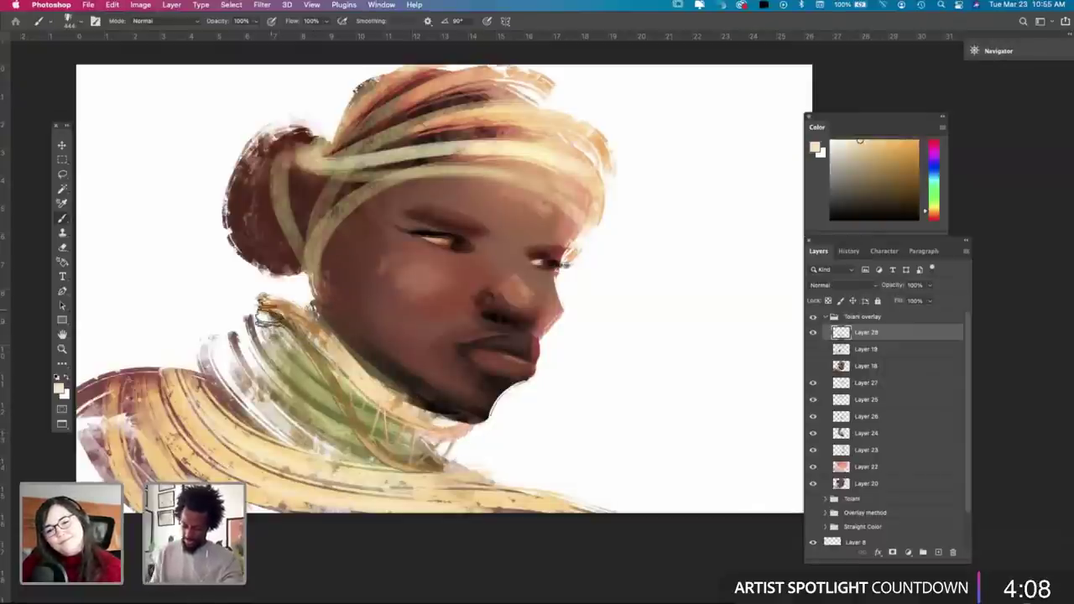
left_click_drag(334, 396, 353, 416)
left_click_drag(255, 389, 316, 428)
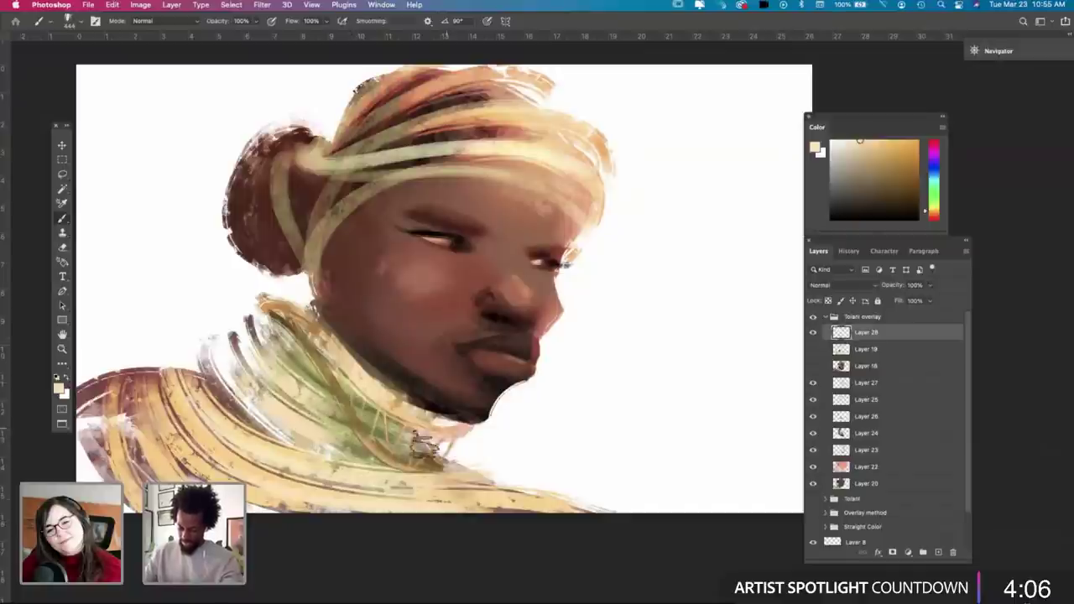
left_click_drag(284, 346, 324, 391)
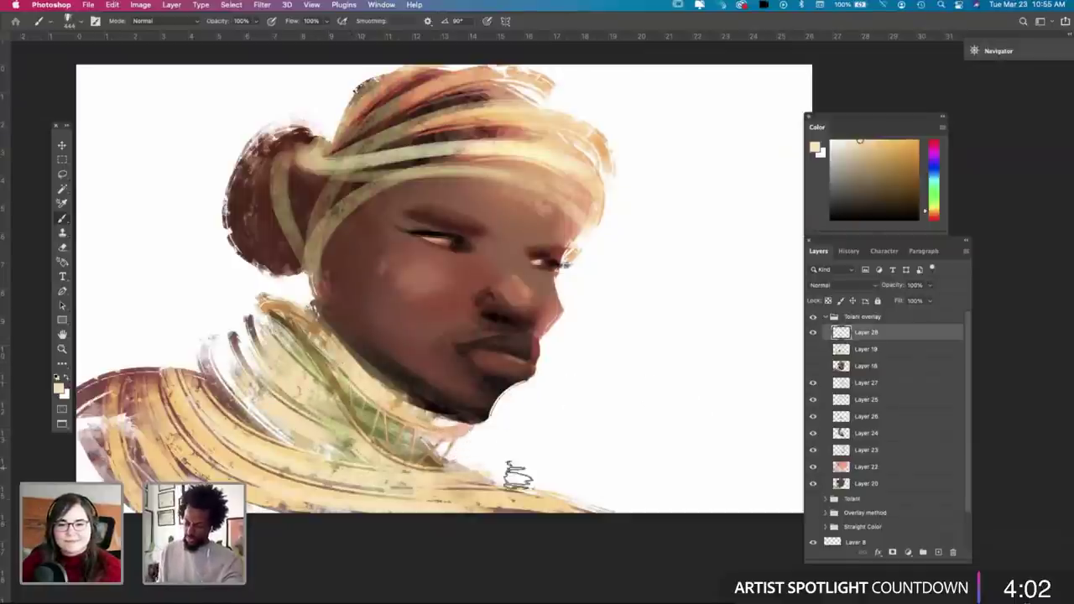
left_click_drag(170, 356, 239, 450)
key("super+z")
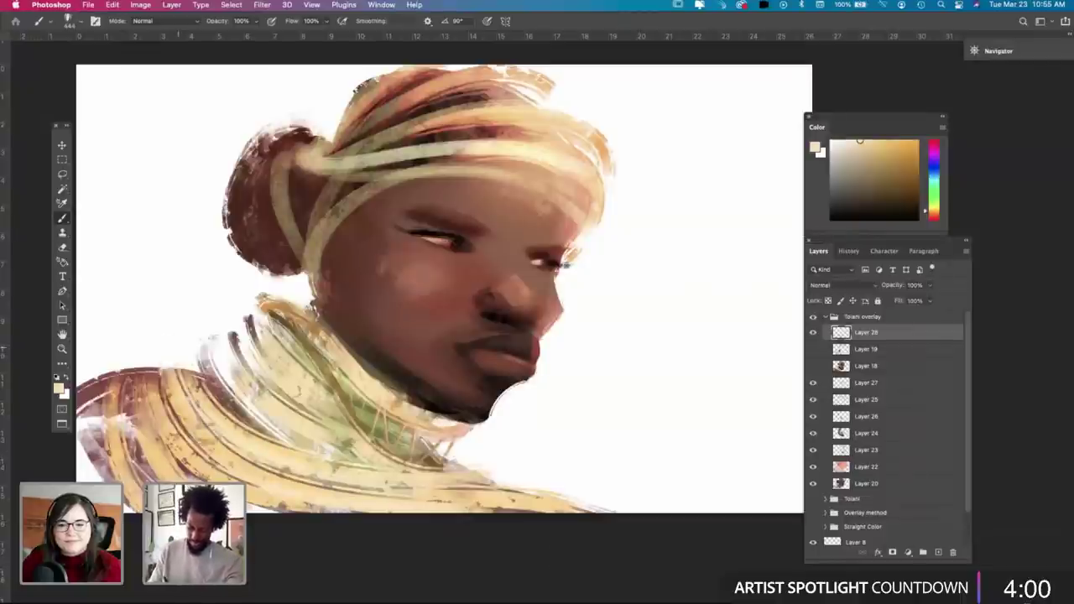
left_click_drag(173, 350, 230, 446)
left_click_drag(138, 346, 190, 446)
left_click_drag(116, 394, 111, 426)
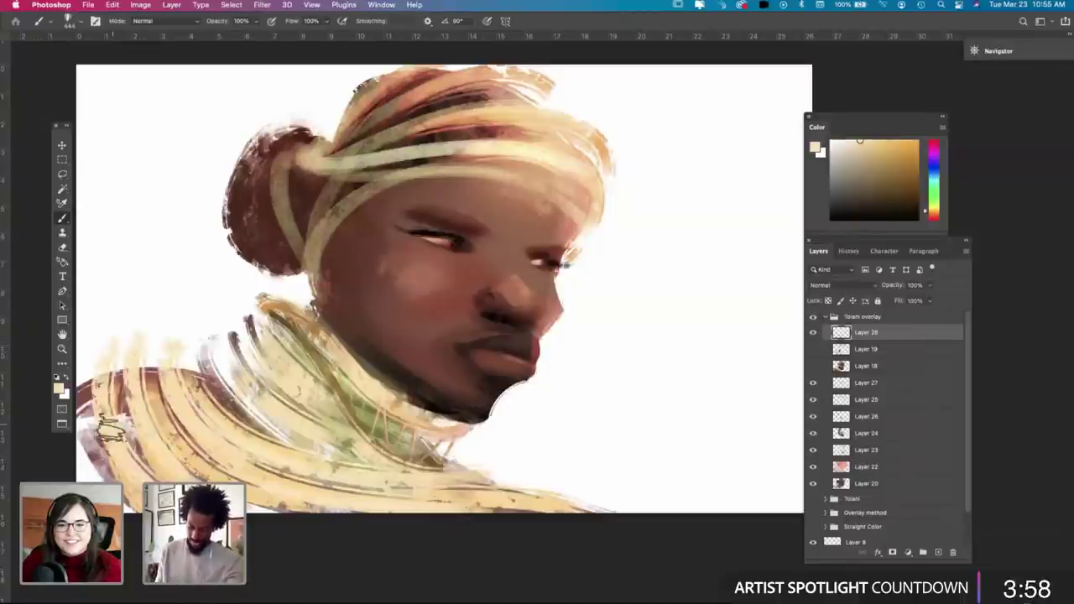
key("super+z")
key("super+z")
key("super+z")
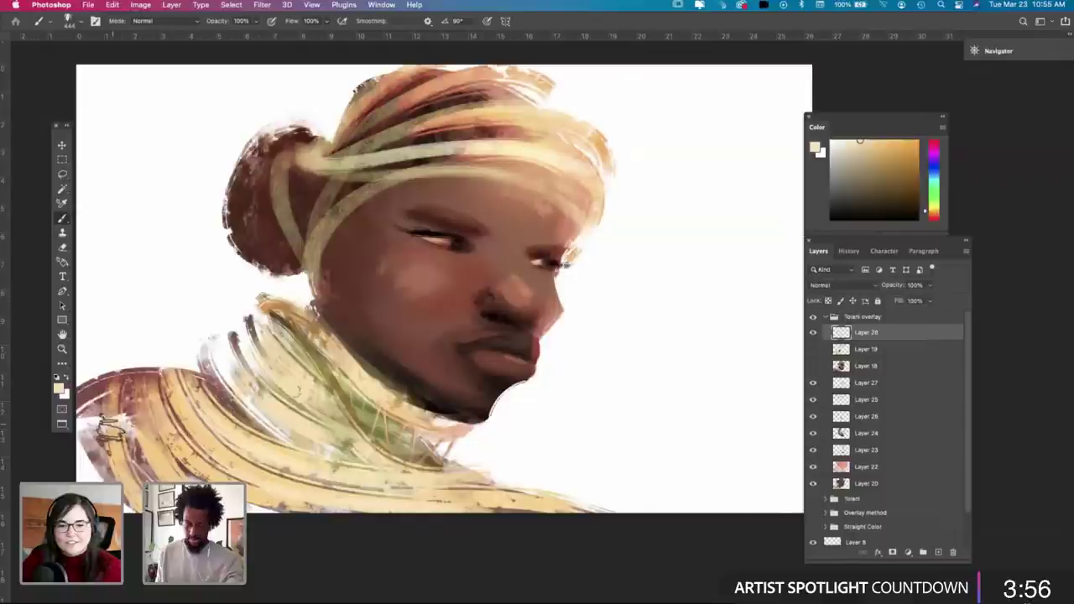
Step: Sample the garment's yellow-orange and paint strokes over the dark area at the shoulder's outer edge
key("i")
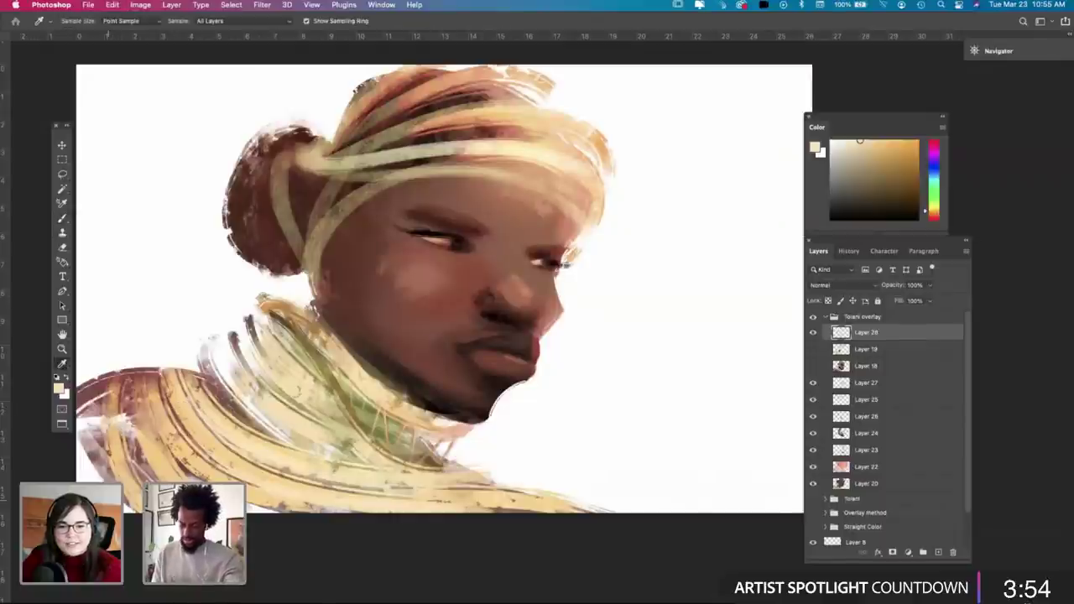
left_click(187, 412)
key("b")
mouse_move(150, 386)
left_mouse_down()
mouse_move(147, 415)
mouse_move(156, 403)
mouse_move(165, 418)
left_mouse_up()
key("super+z")
left_click_drag(182, 370, 186, 404)
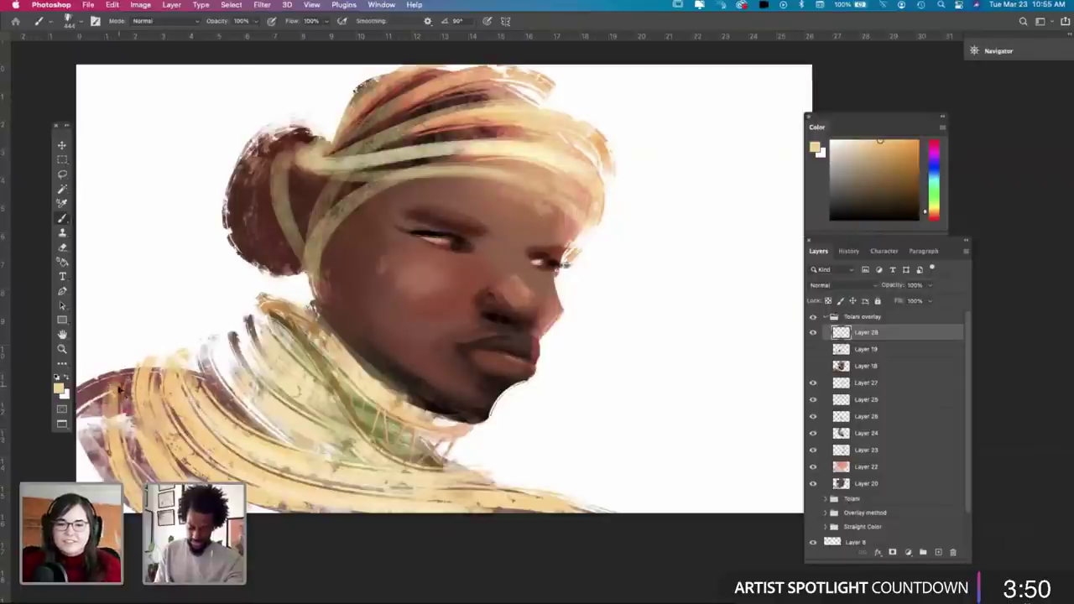
key("super+z")
left_click_drag(115, 376, 125, 457)
mouse_move(104, 371)
left_mouse_down()
mouse_move(98, 454)
mouse_move(94, 387)
left_mouse_up()
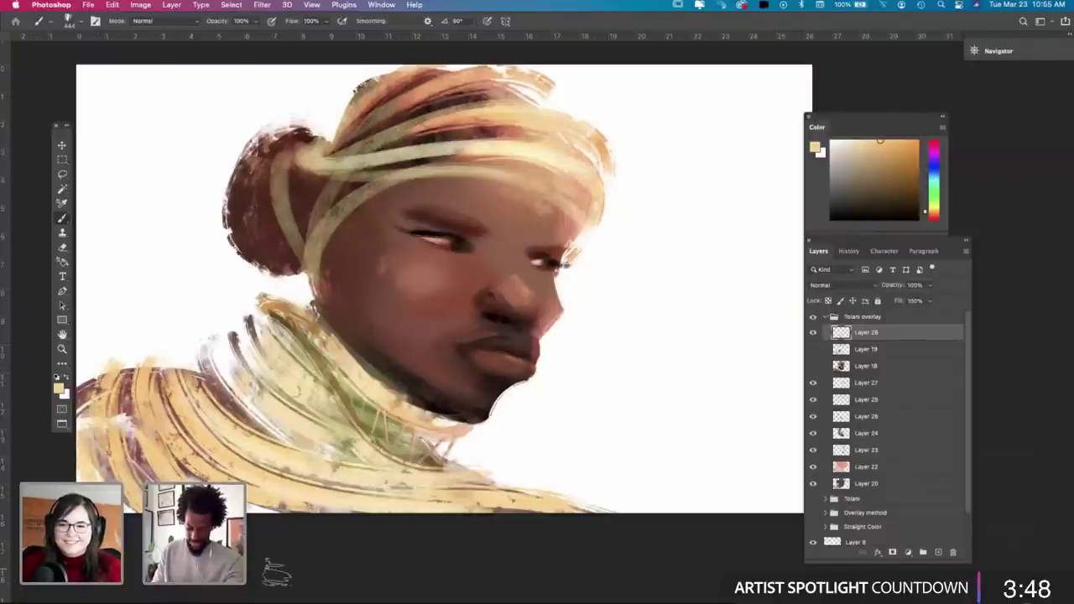
Step: Sample the garment's dark reddish brown, paint a stripe at the shoulder's outer edge, and reduce the brush size
key("i")
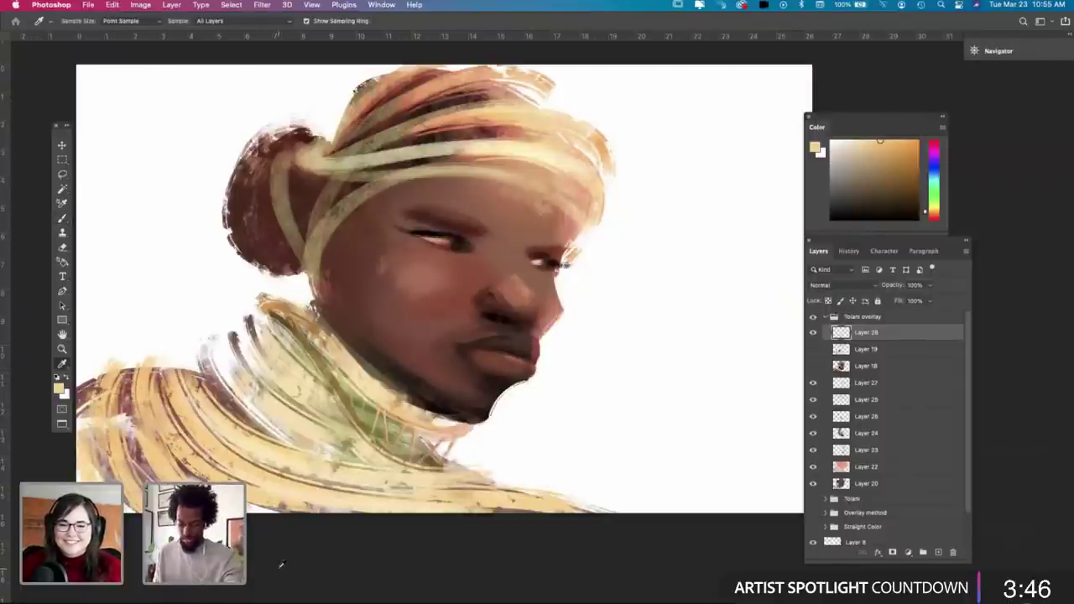
left_click(129, 388)
key("b")
left_click_drag(111, 375, 120, 417)
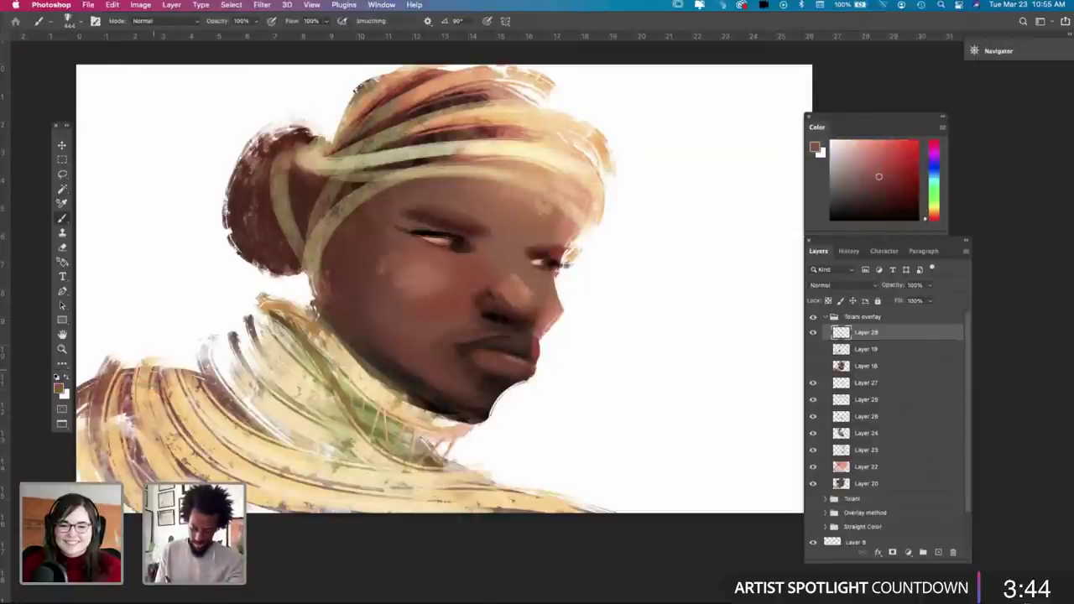
right_click(204, 383)
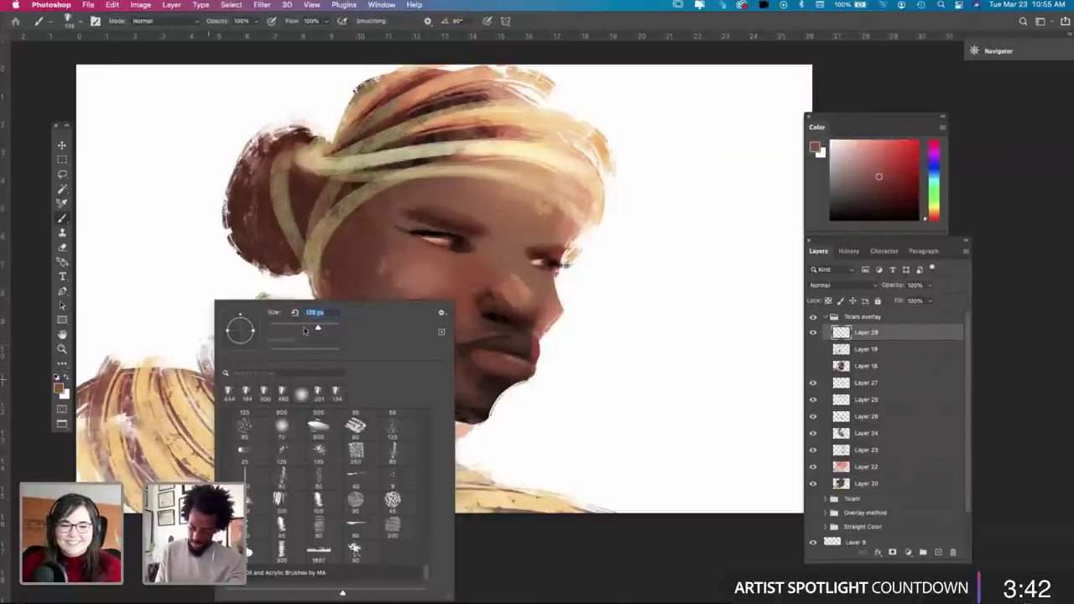
left_click_drag(304, 331, 308, 330)
mouse_move(129, 363)
left_mouse_down()
mouse_move(152, 454)
mouse_move(141, 454)
left_mouse_up()
key("super+z")
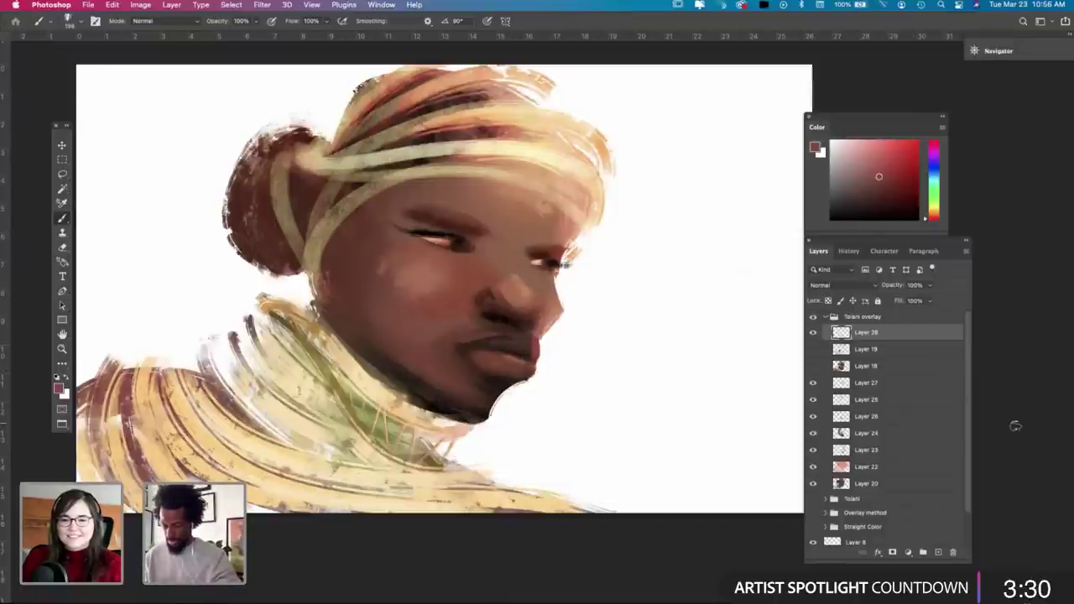
Step: Add a new layer at the top of the group and set its blend mode to Overlay
left_click(939, 553)
left_click(864, 286)
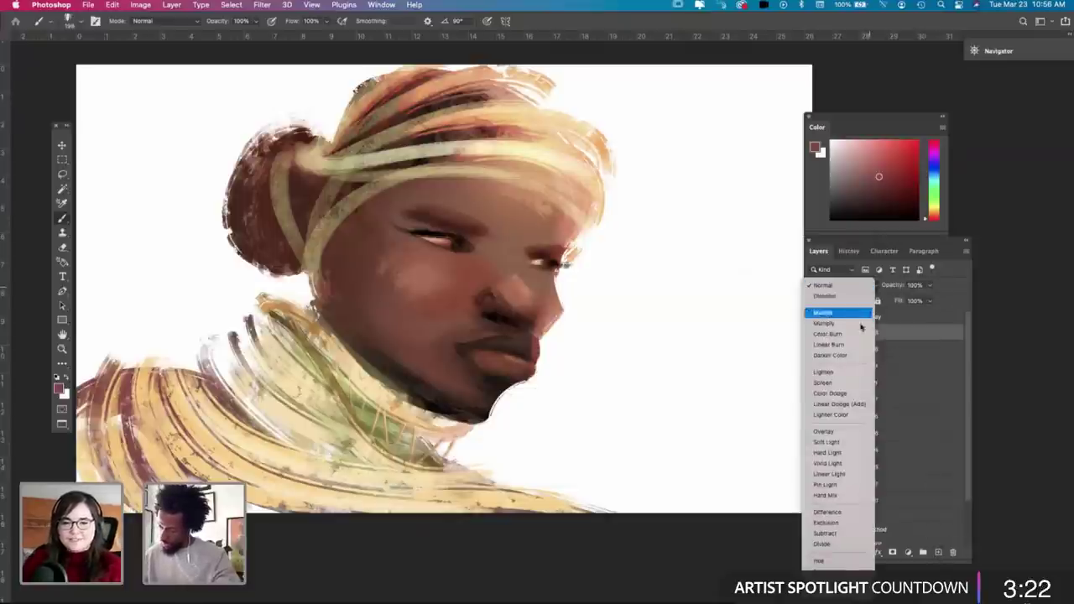
left_click(833, 373)
left_click(857, 286)
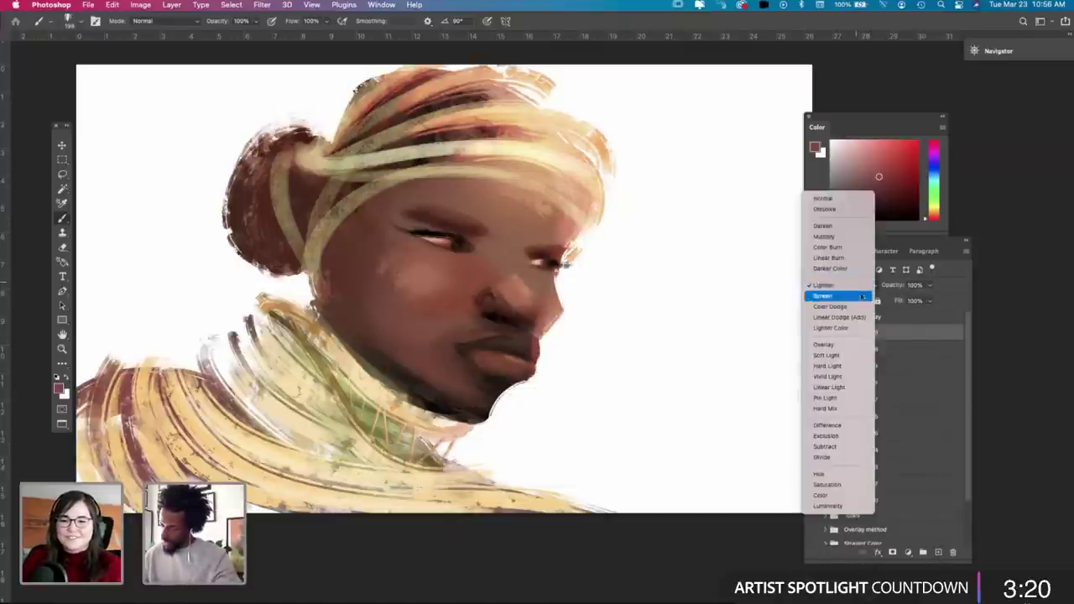
left_click(827, 344)
Step: Reset the colors to default with white as foreground and paint highlight strokes along the headwrap's front edge on the Overlay layer
key("d")
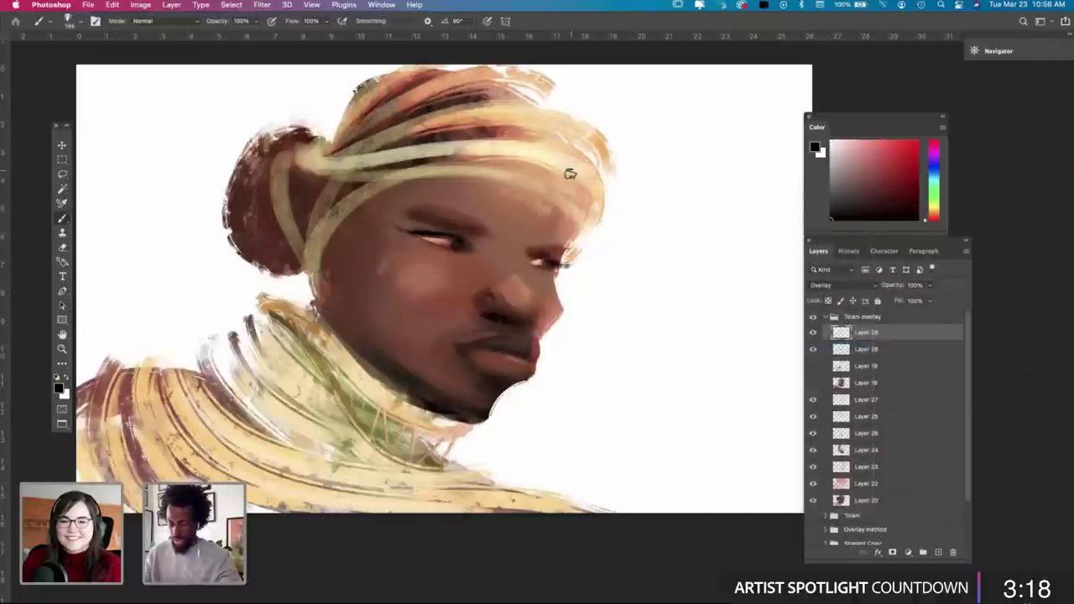
key("x")
key("super+z")
left_click_drag(579, 162, 597, 206)
key("super+z")
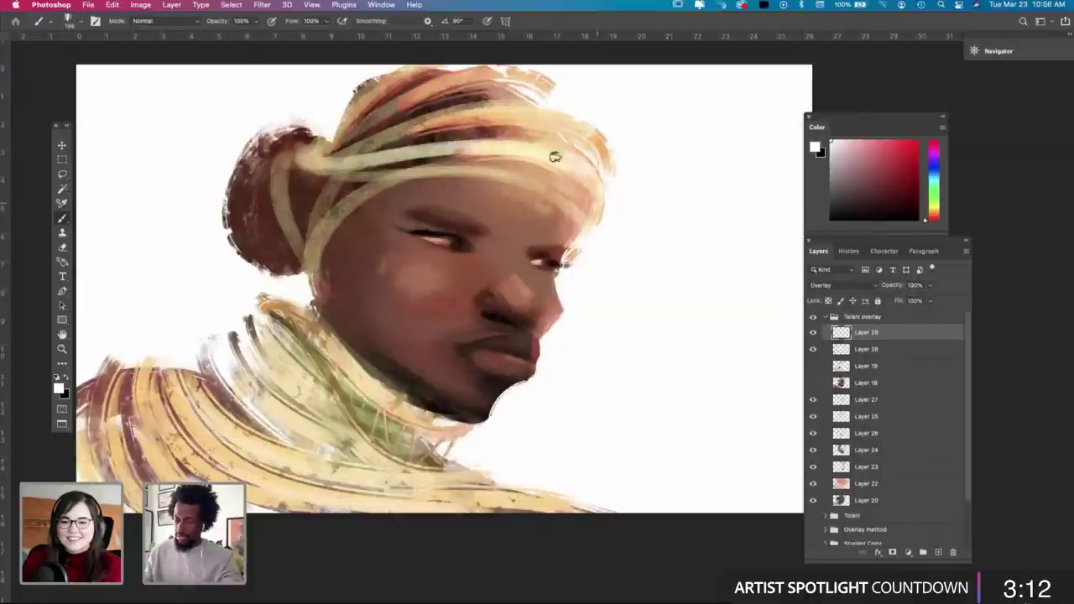
key("super+z")
left_click_drag(599, 220, 542, 156)
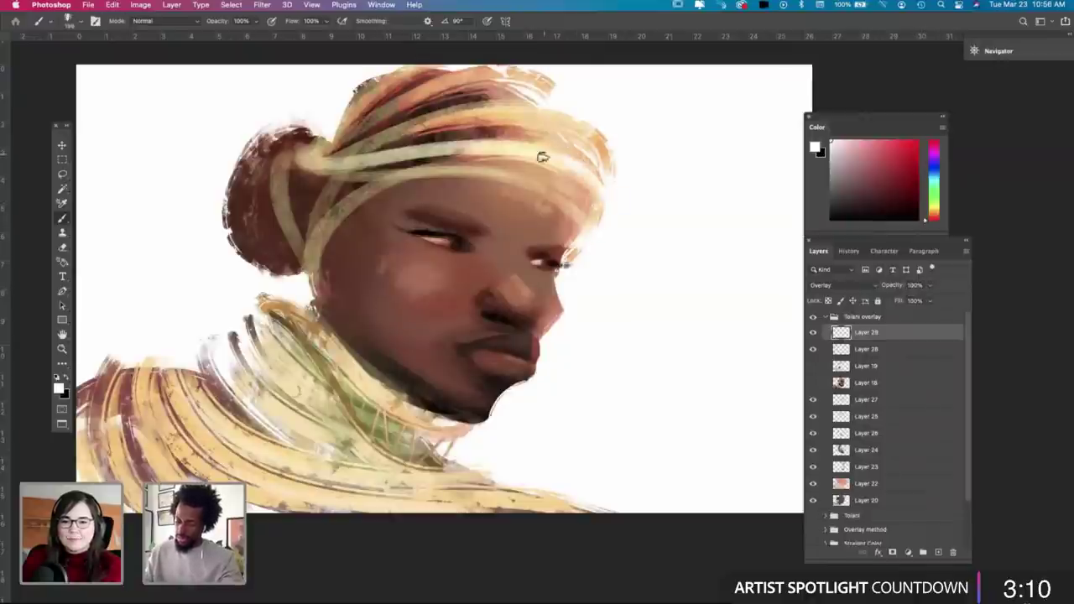
left_click_drag(612, 185, 540, 127)
key("super+z")
mouse_move(612, 186)
left_mouse_down()
mouse_move(544, 123)
mouse_move(490, 97)
left_mouse_up()
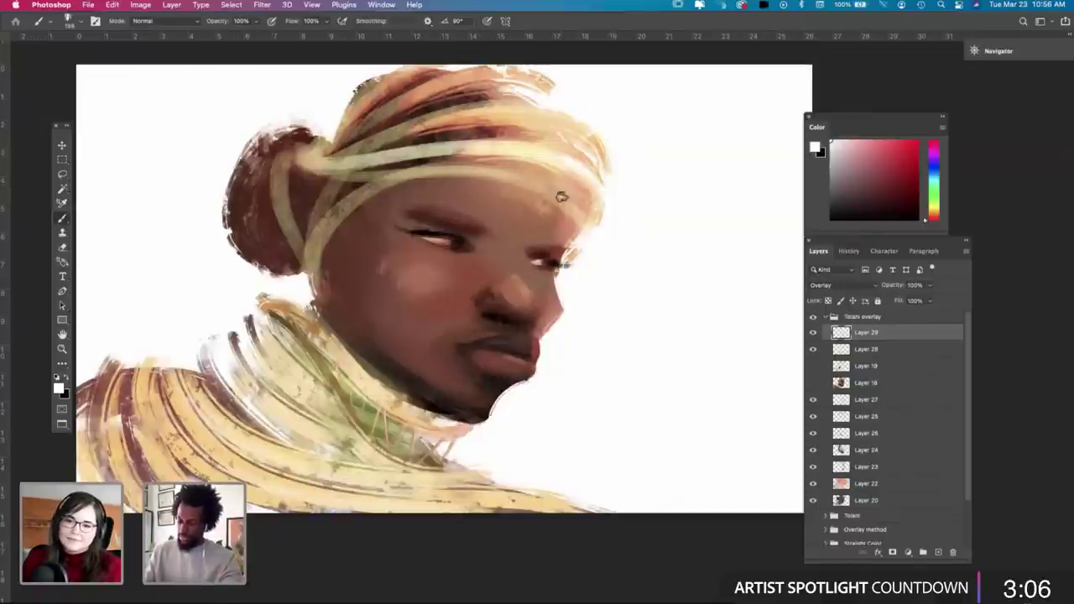
Step: Choose the textured bristle brush at 194 px and paint white highlights around the lips' outer edge, undoing the unwanted strokes
right_click(590, 288)
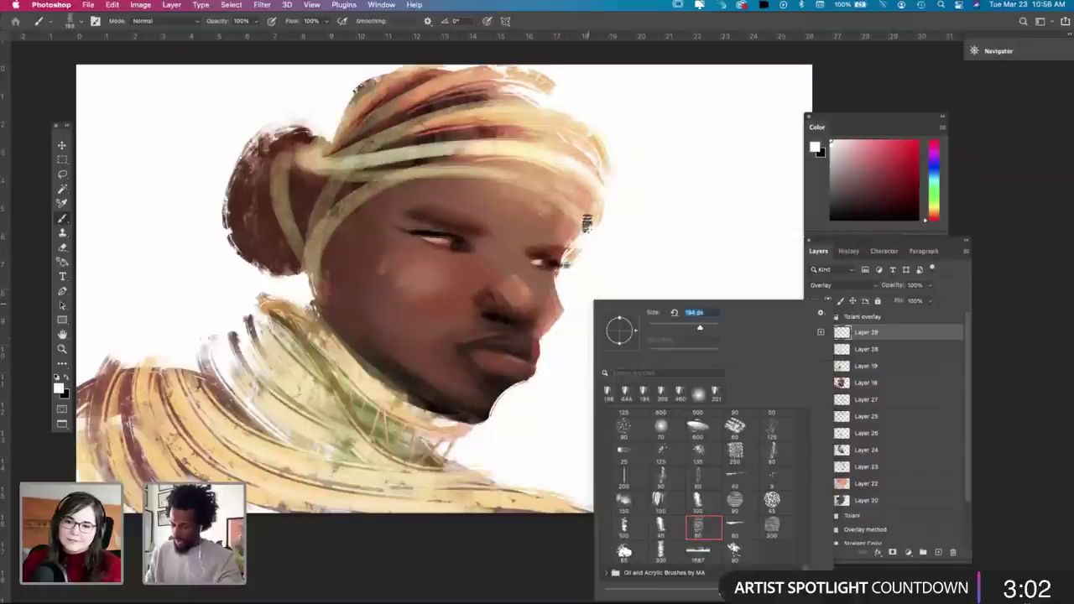
left_click(587, 225)
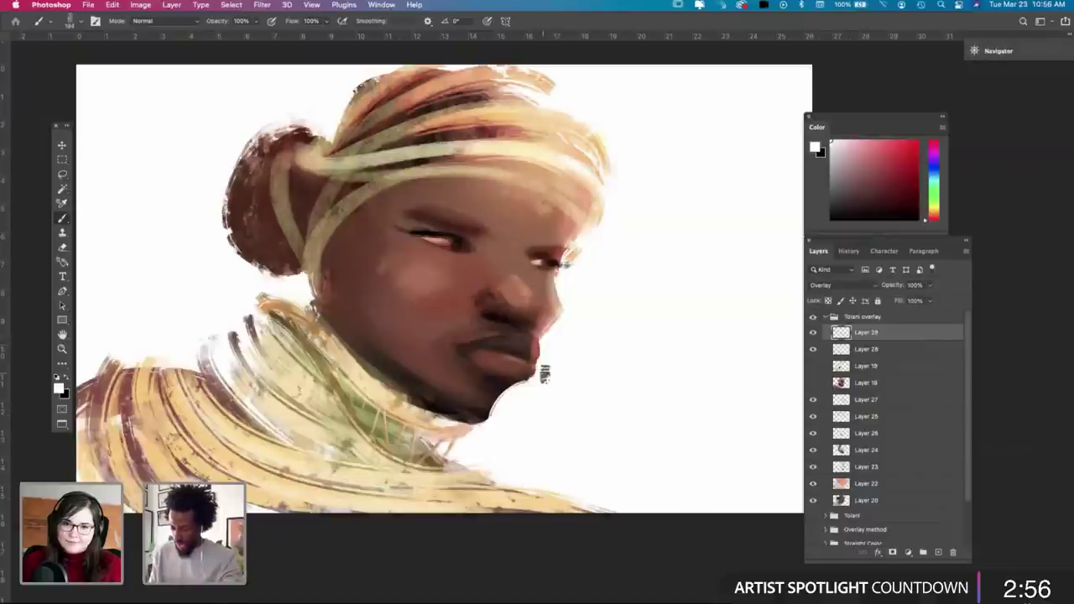
left_click_drag(540, 374, 529, 344)
key("super+z")
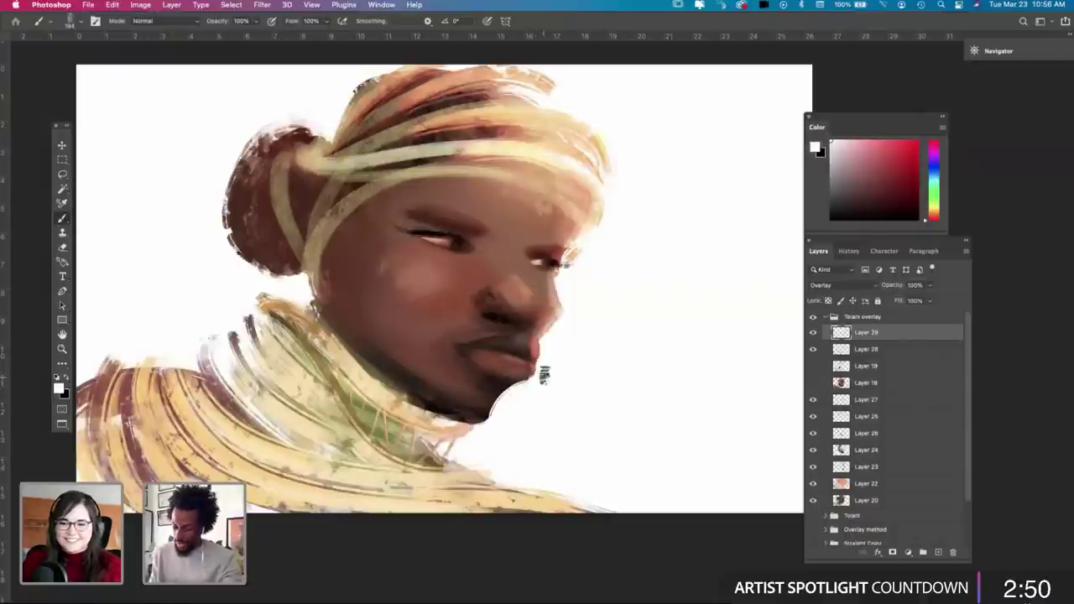
mouse_move(546, 370)
left_mouse_down()
mouse_move(536, 352)
mouse_move(533, 360)
left_mouse_up()
key("super+z")
key("super+z")
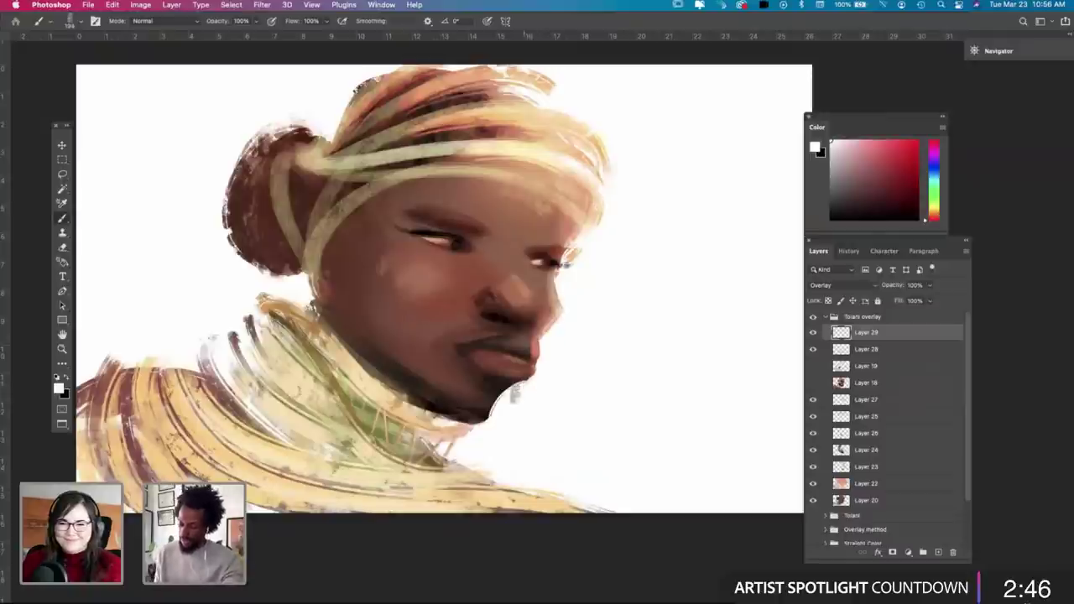
key("super+z")
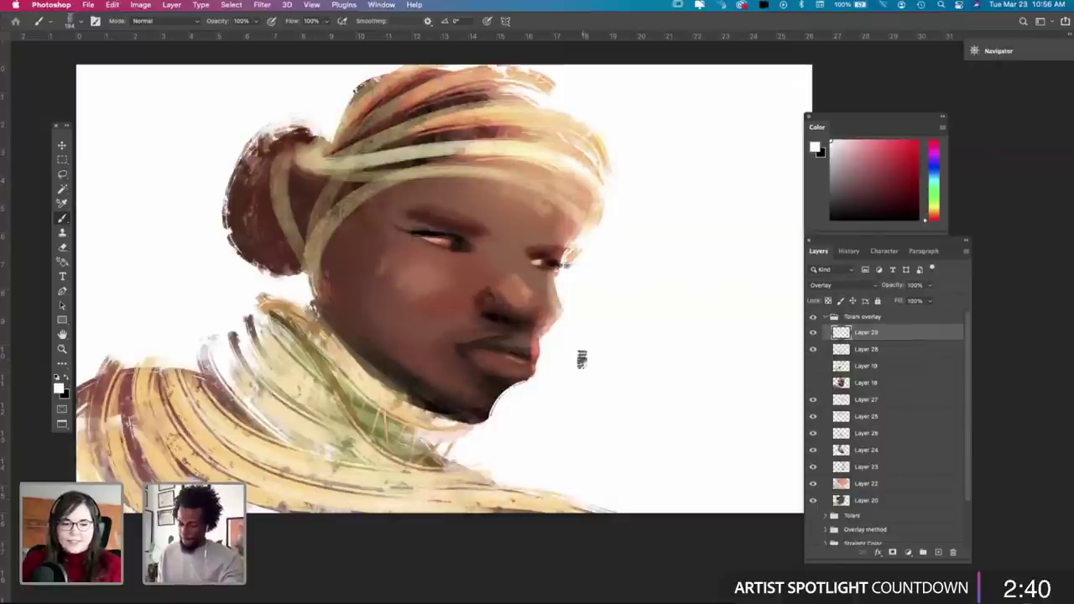
Step: Brush a white highlight onto the tip of the nose, reduce the brush size to 121 px, and dab the nose again
left_click_drag(532, 293, 527, 290)
key("super+z")
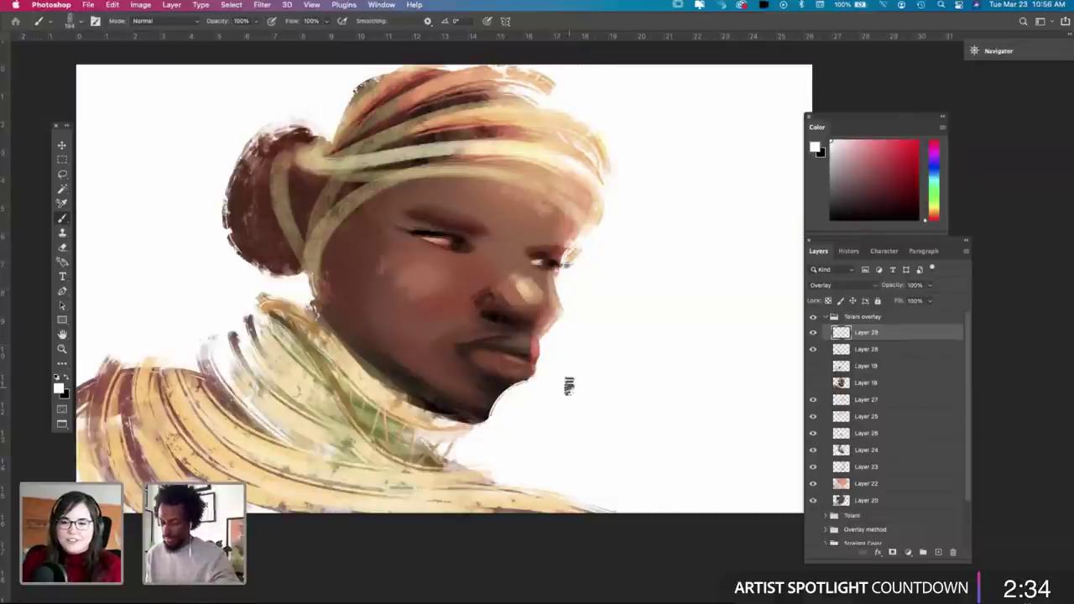
right_click(550, 321)
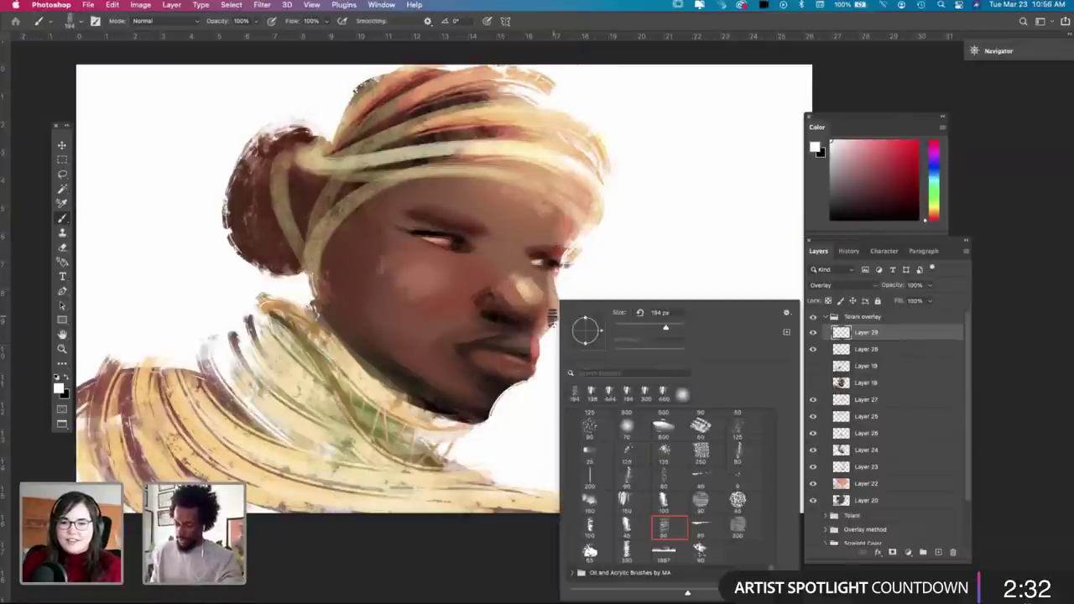
left_click(653, 328)
left_click(503, 289)
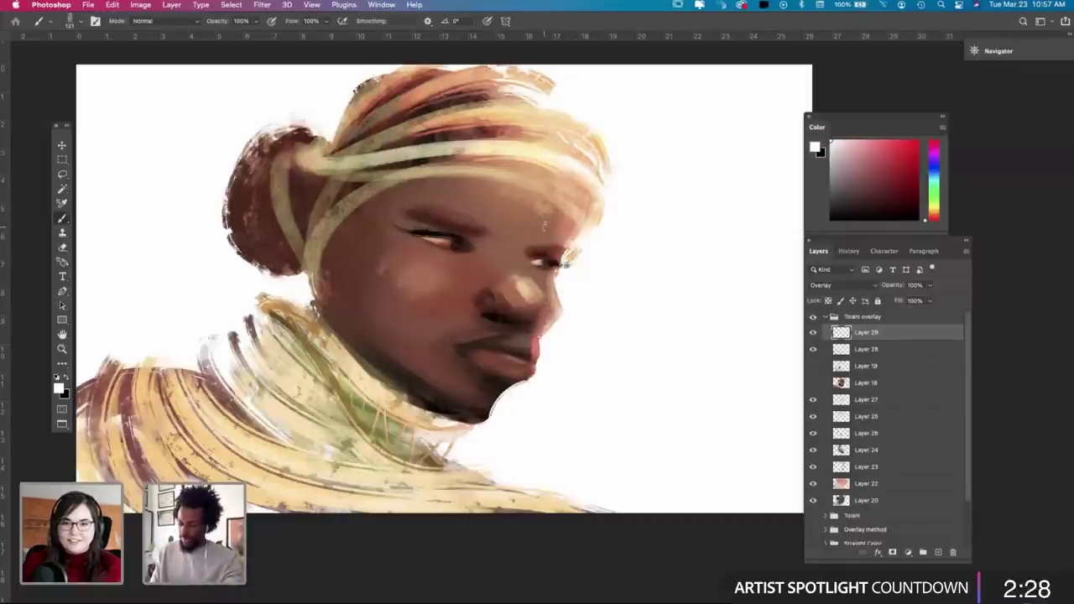
Step: Switch to the 300 px texture brush and dab white highlights onto the forehead below the headwrap
right_click(697, 382)
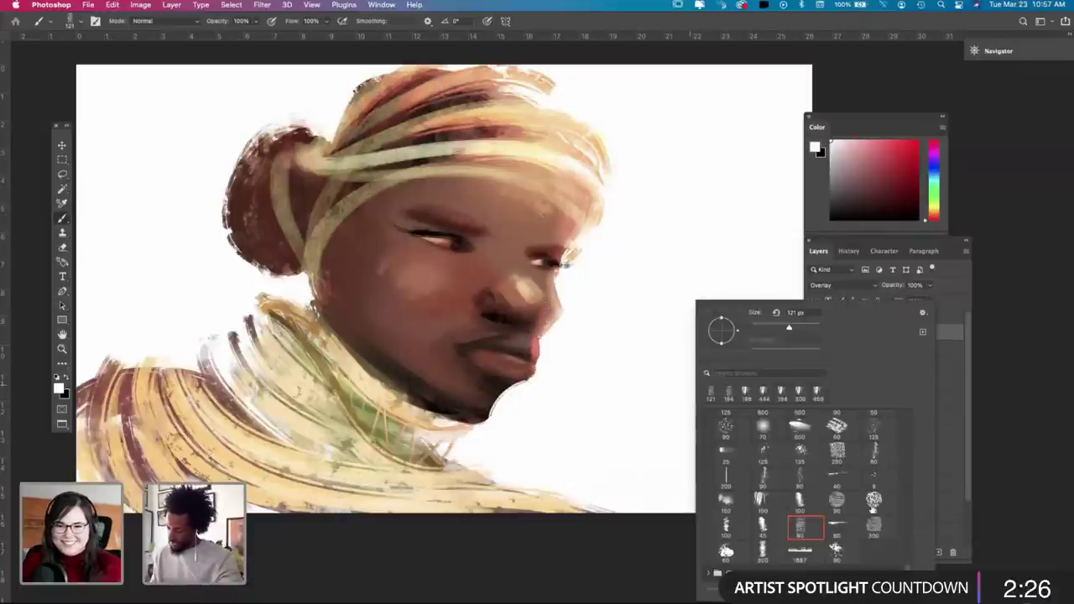
left_click(877, 526)
left_click(513, 204)
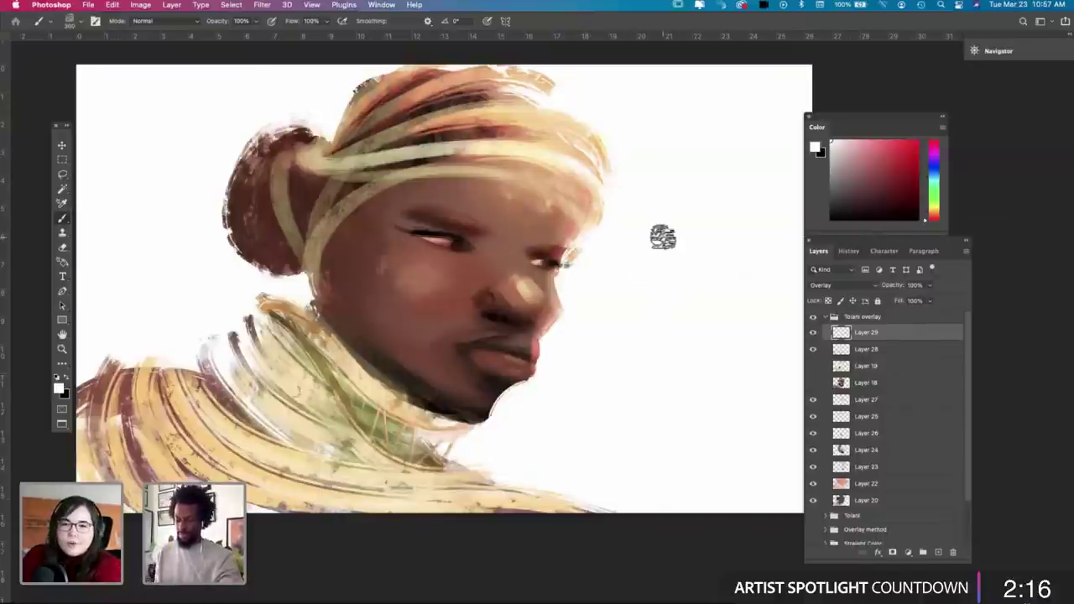
Step: Select Layer 20 and trim the outer edge of the lips with a smaller eraser
left_click(542, 360, "super")
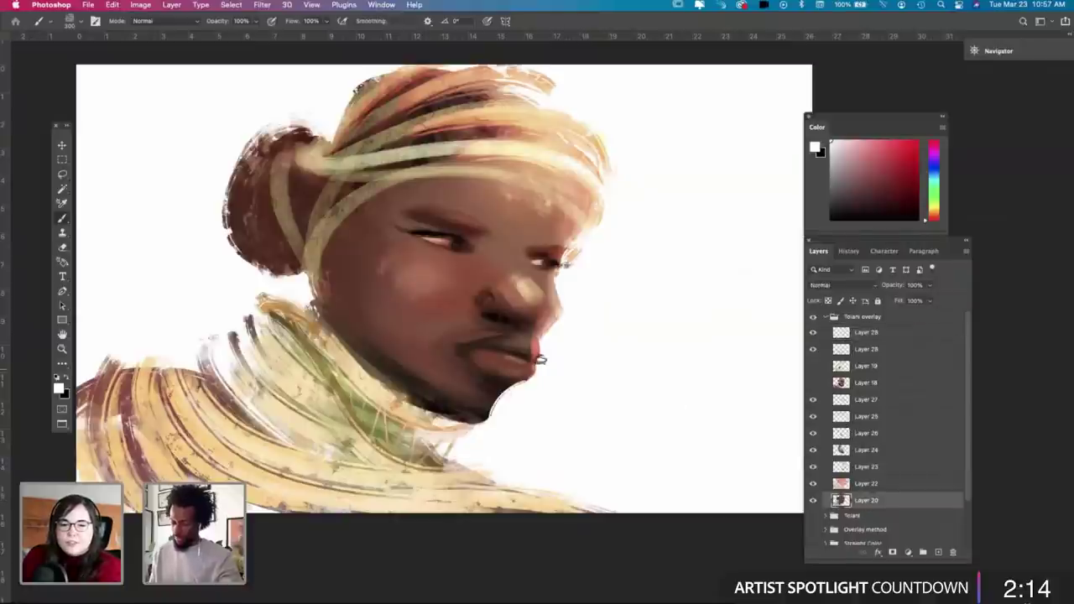
key("e")
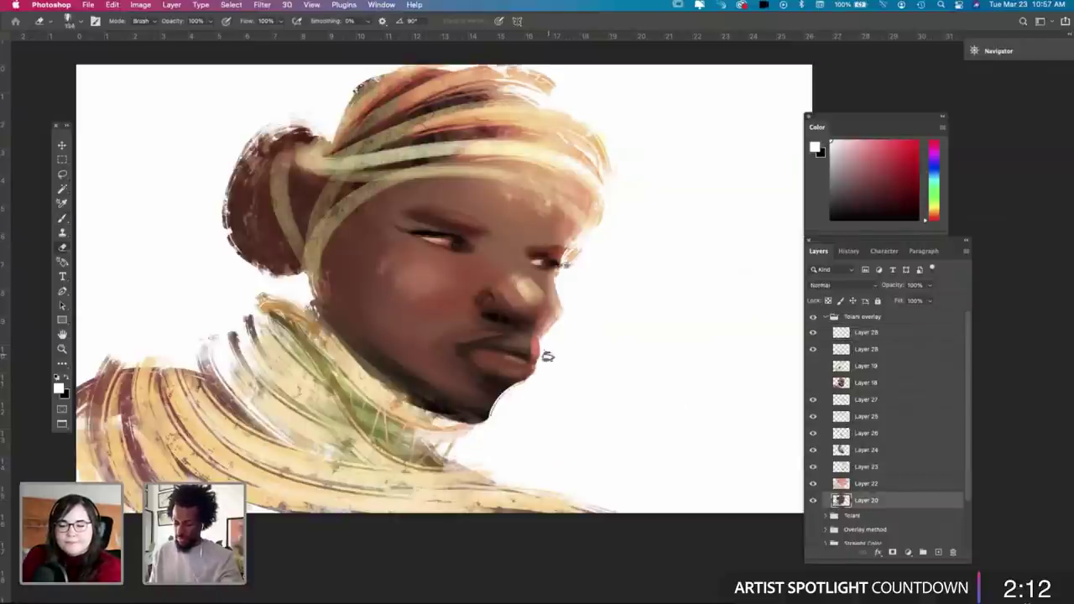
right_click(551, 361)
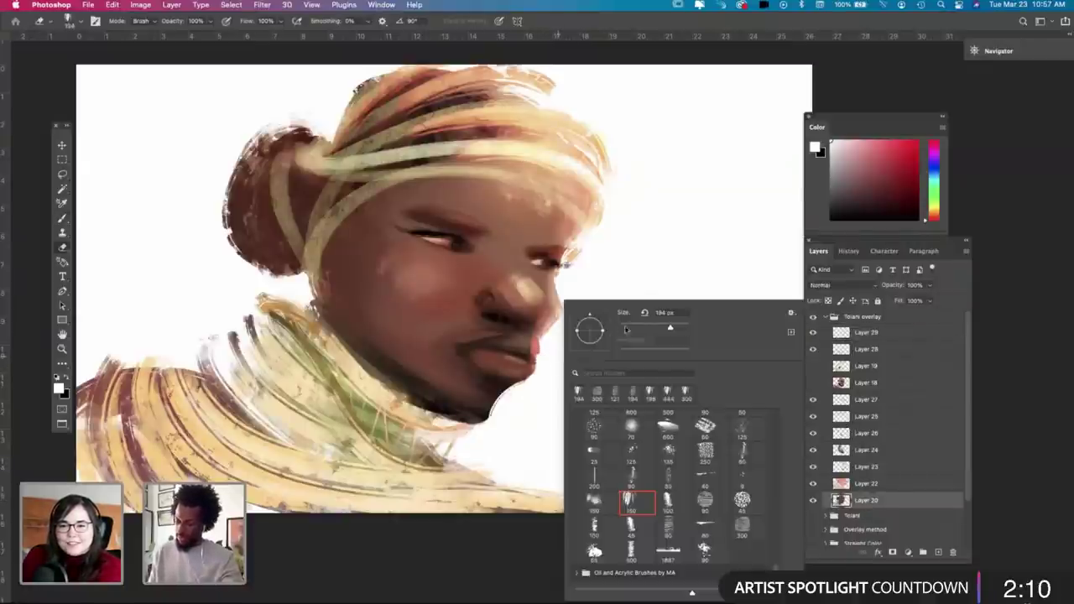
left_click(541, 355)
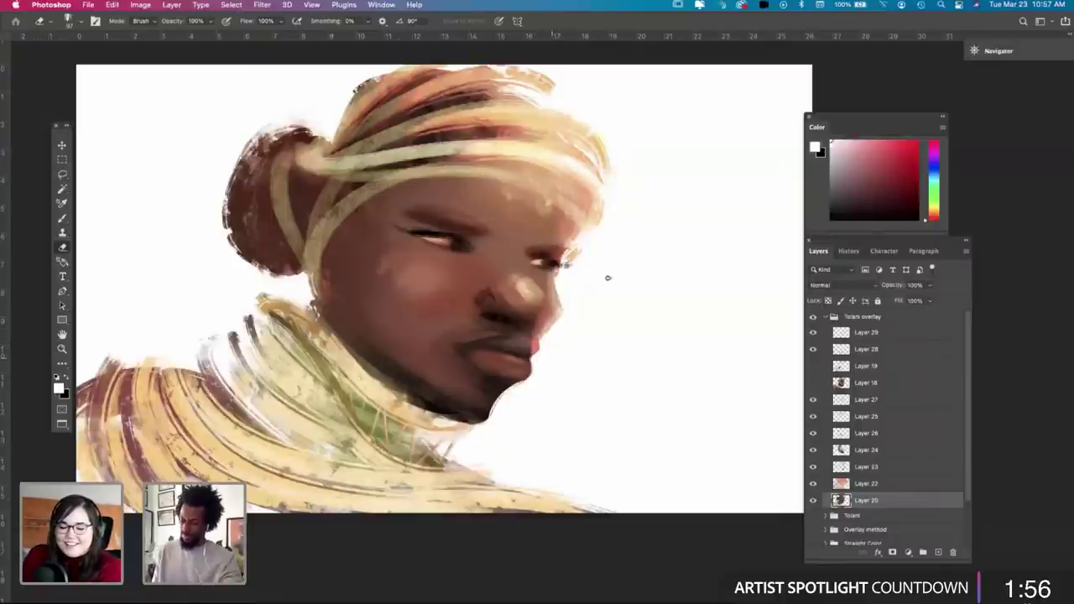
Step: Return to the Brush with black as foreground, reduce its size, switch to a bristle brush, and touch up the far eye's outer edge
key("b")
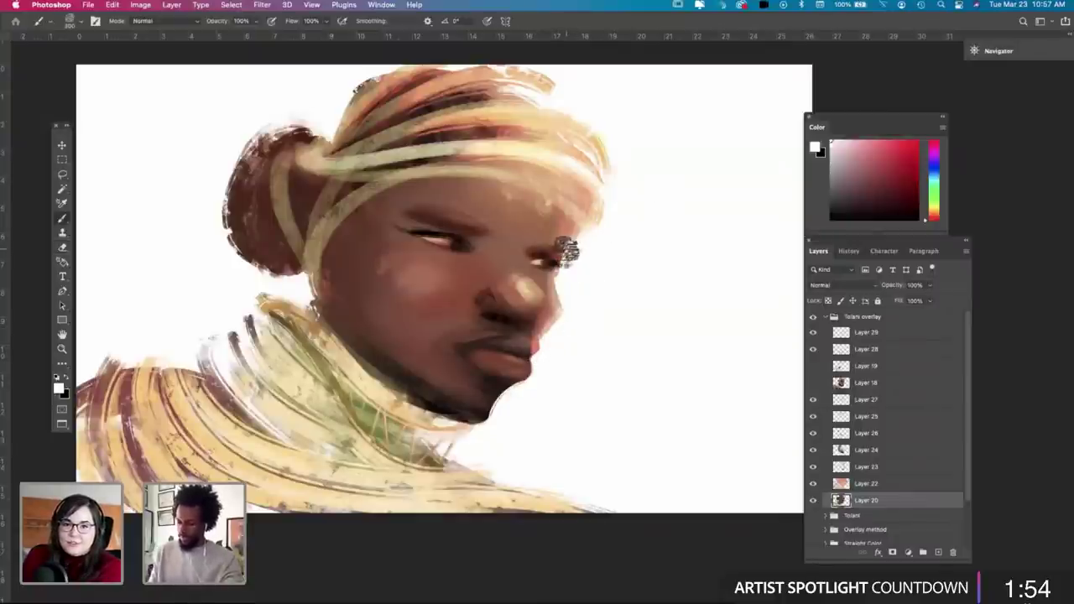
key("x")
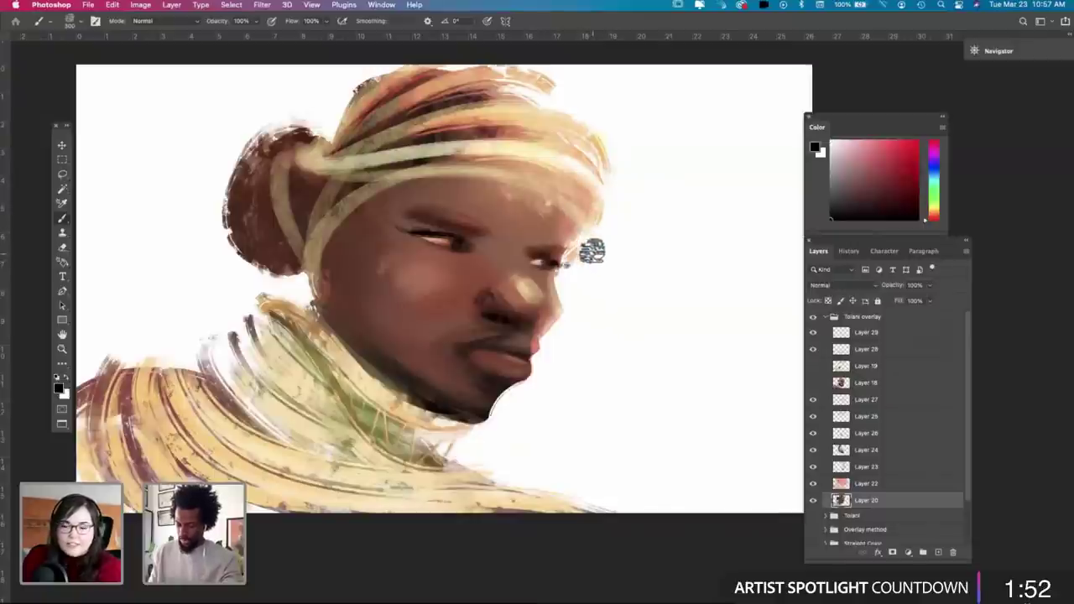
right_click(592, 251)
left_click_drag(710, 281, 703, 280)
left_click(569, 248)
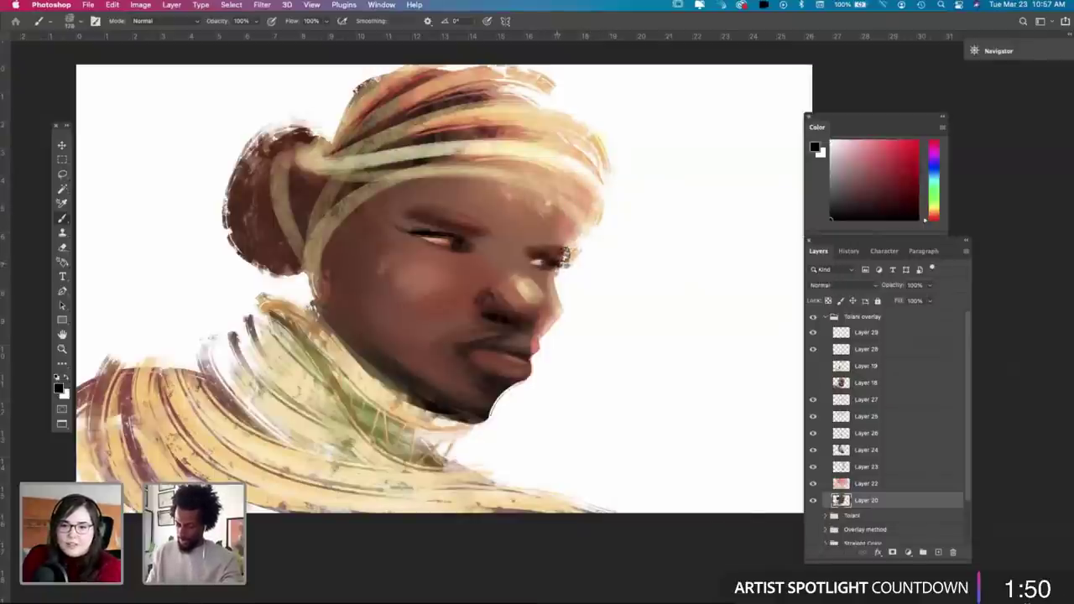
right_click(595, 261)
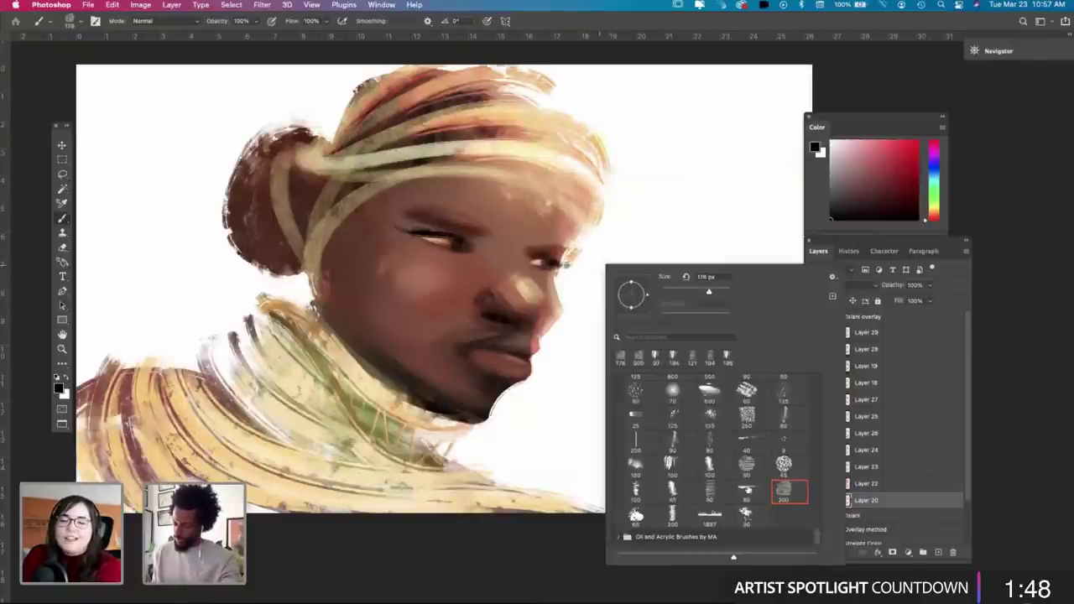
left_click(673, 466)
left_click(581, 252)
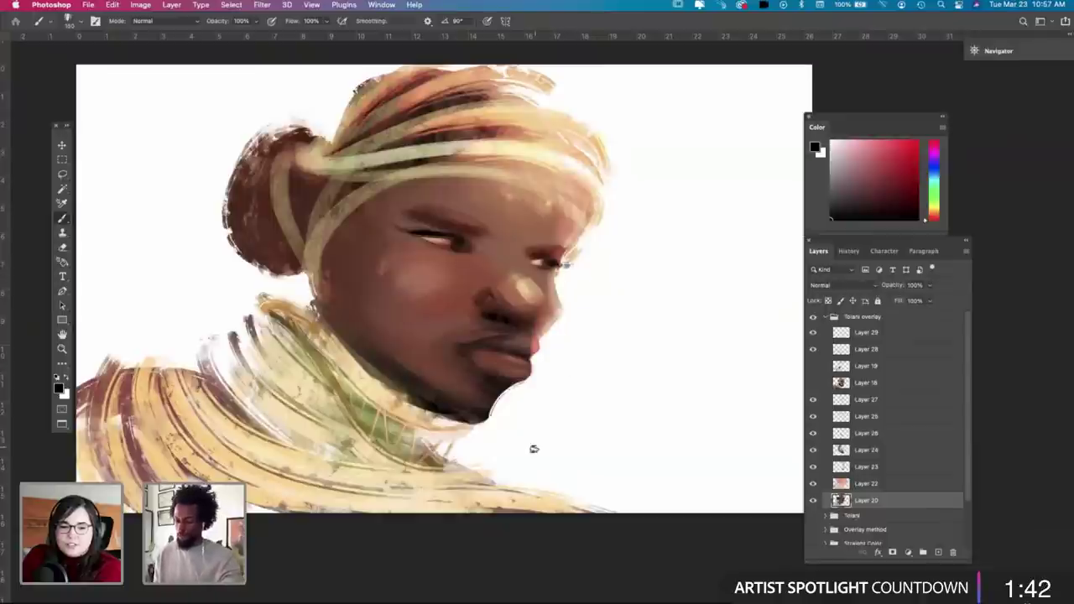
Step: Reduce the brush to about 63 px and paint white highlights in both eyes on Layer 20
key("x")
key("x")
key("x")
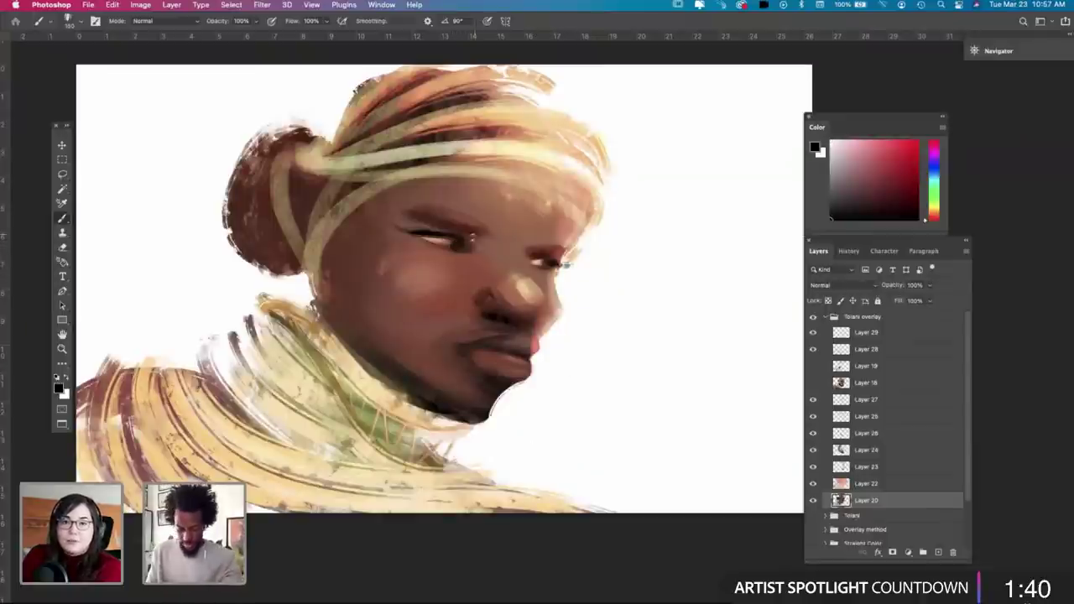
right_click(566, 274)
left_click(574, 284)
left_click(450, 244)
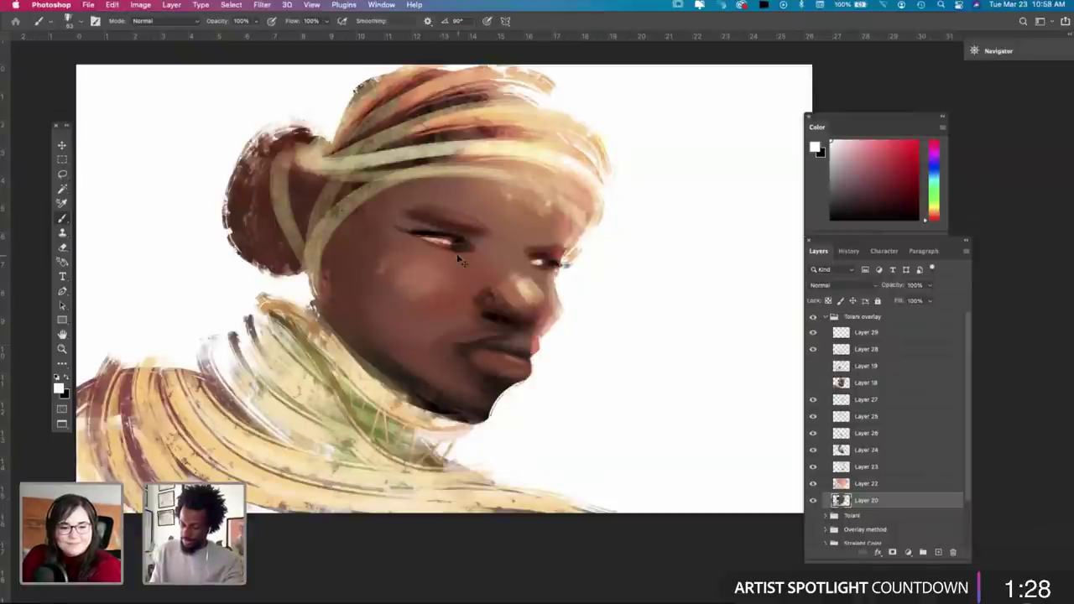
right_click(583, 561)
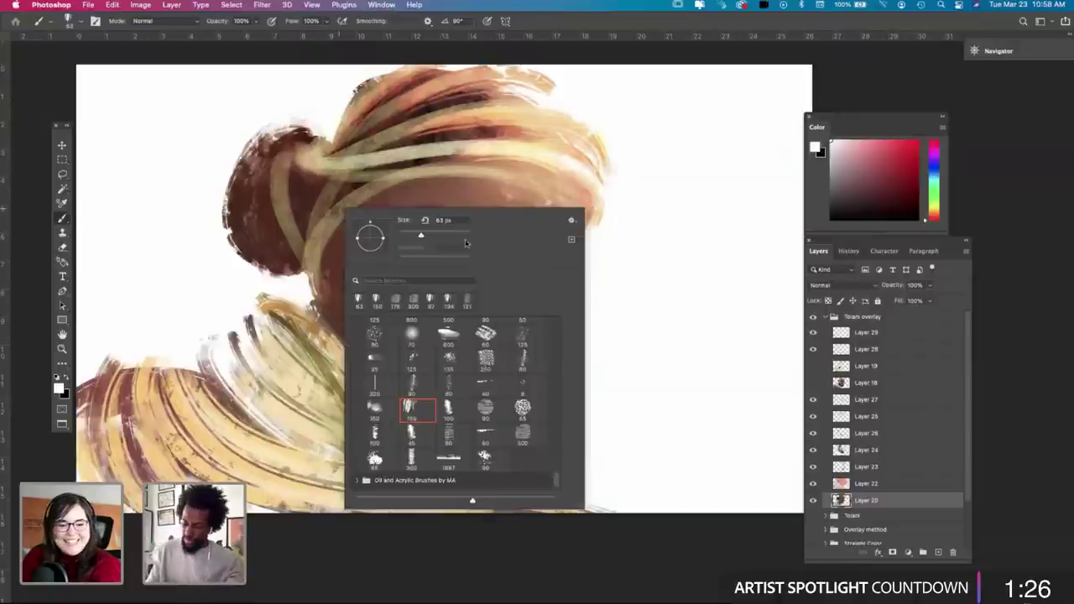
left_click(460, 236)
left_click_drag(275, 148, 255, 199)
key("super+z")
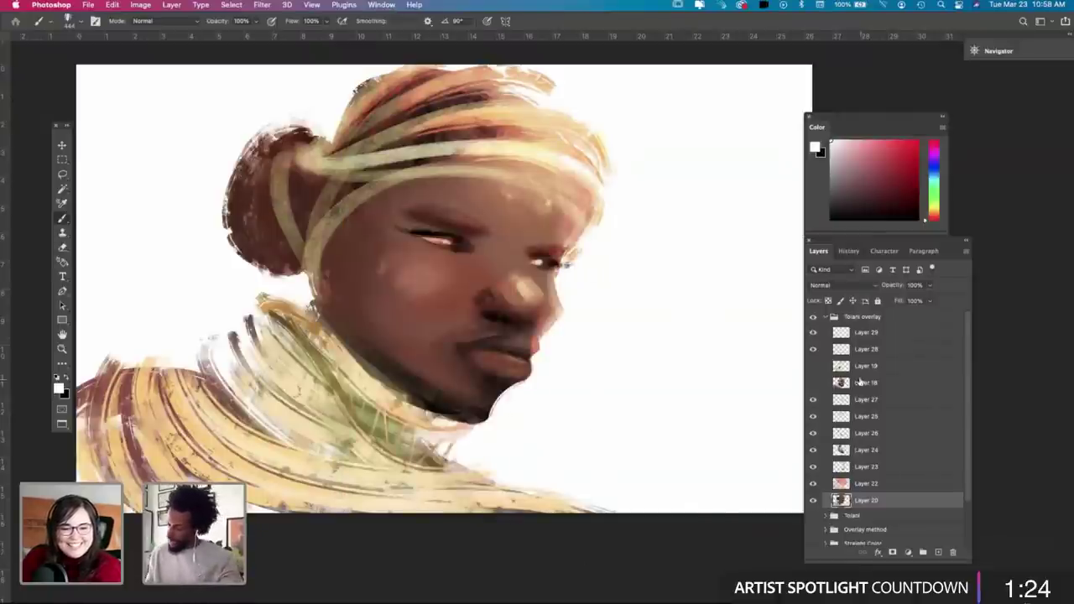
Step: Collapse the Tolani overlay group, hide it and show the Tolani group instead
left_click(865, 401)
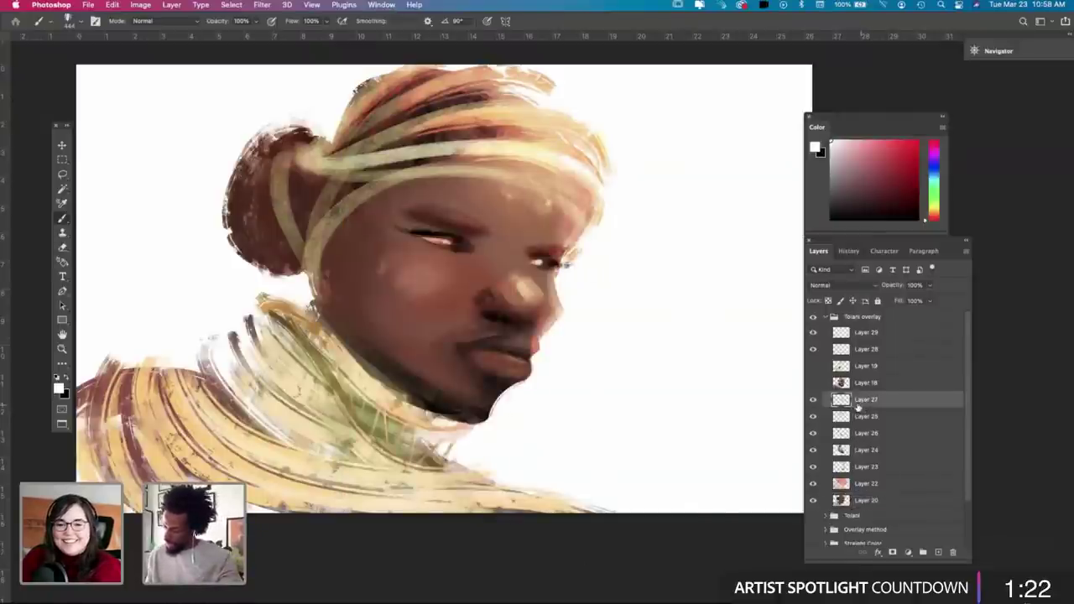
left_click(827, 318)
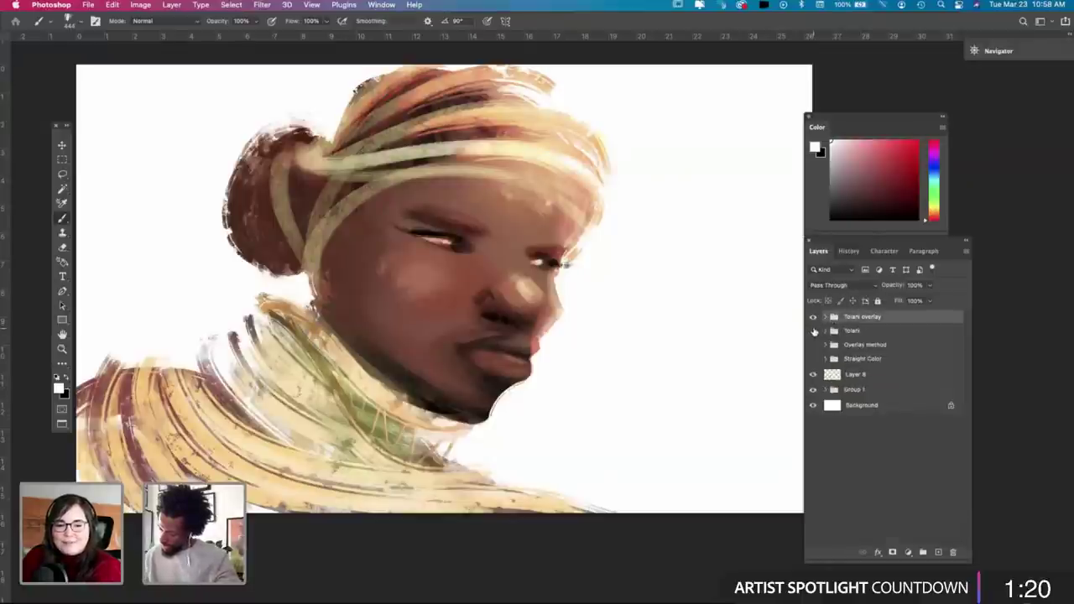
left_click(814, 332)
left_click(814, 318)
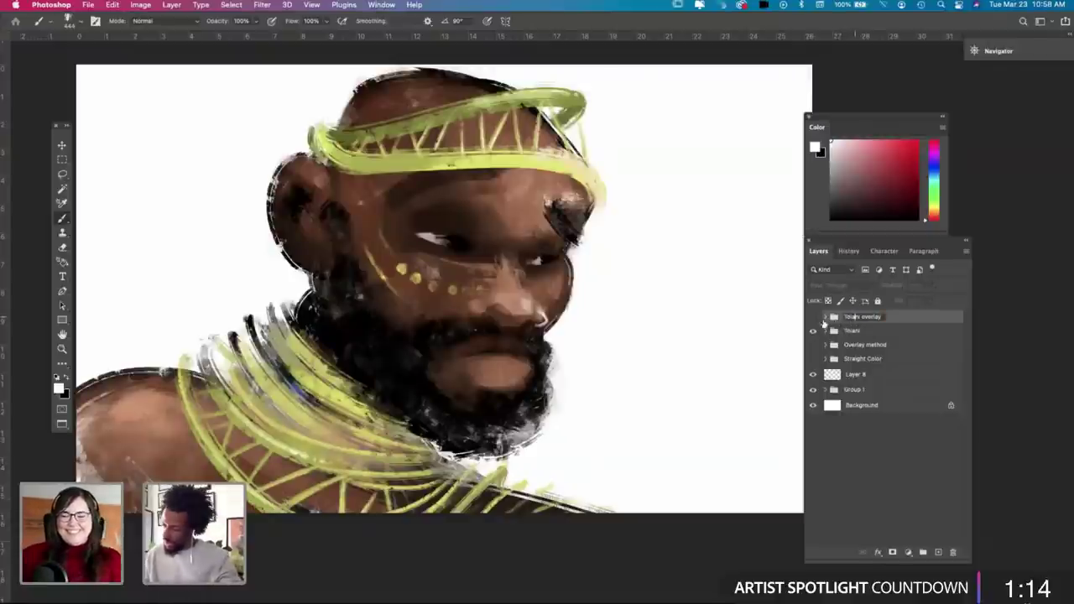
Step: Rename the Tolani overlay layer group as Tinuke
double_click(851, 317)
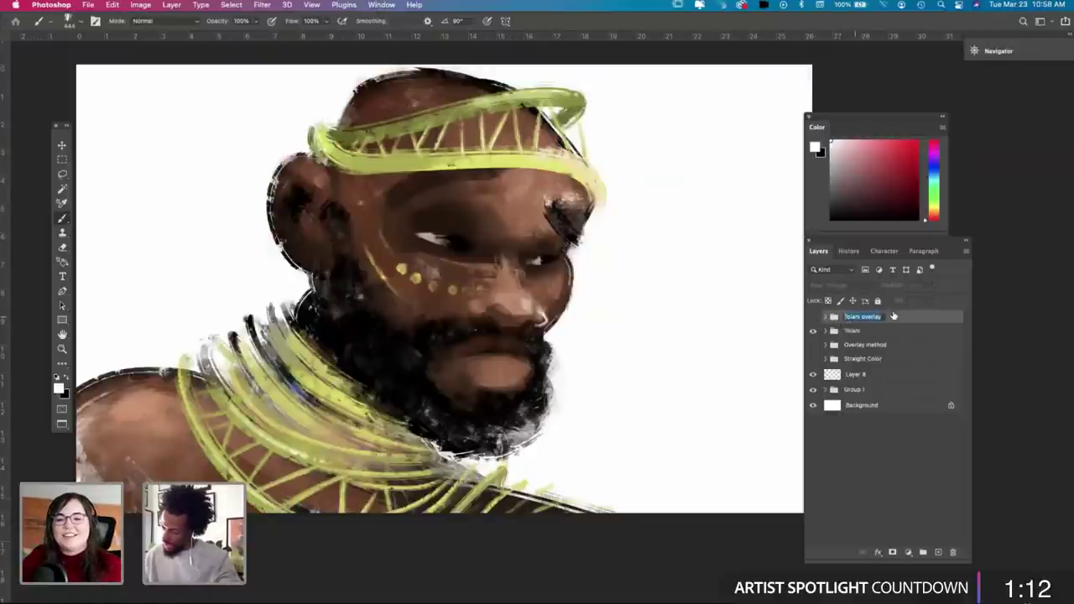
type("Thuk")
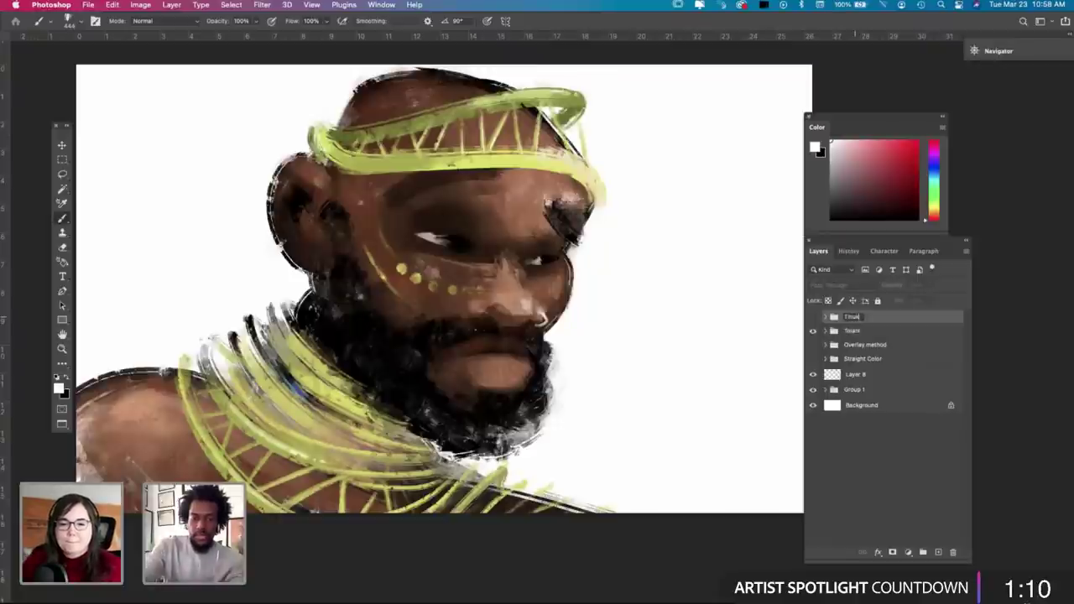
type("e")
key("Return")
Step: Compare the two portraits by alternating visibility between the Tinuke and Tolani groups, ending with only Tinuke shown
left_click(813, 318)
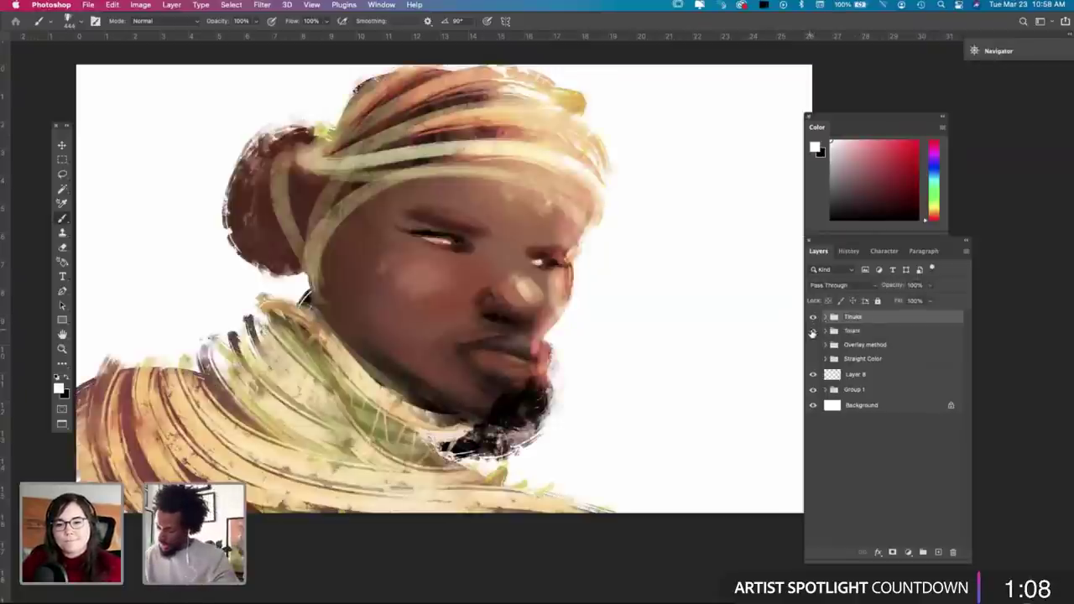
left_click(814, 332)
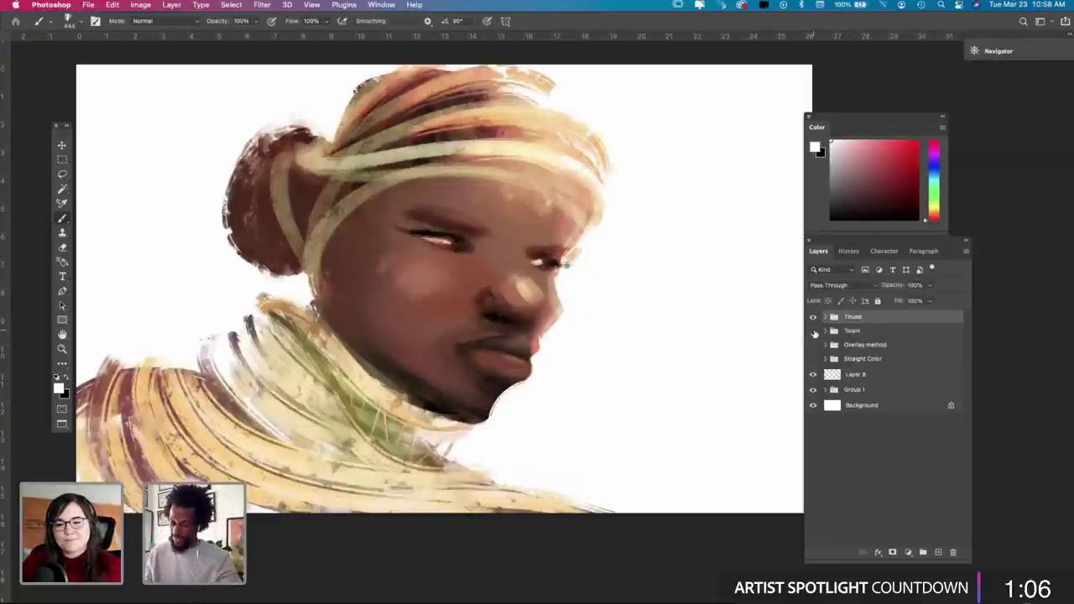
left_click(814, 331)
left_click(813, 317)
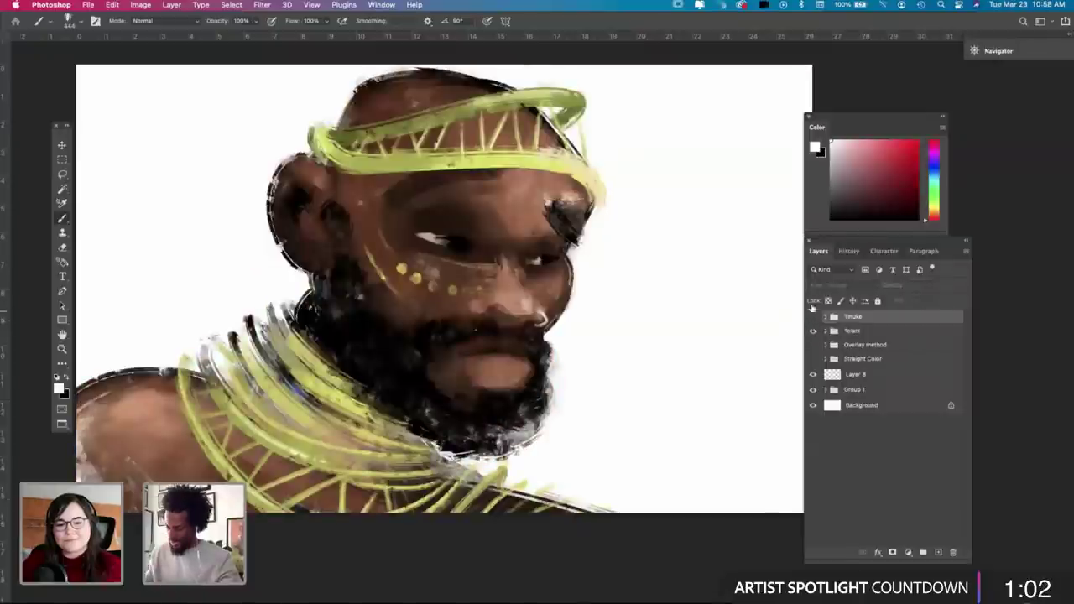
left_click(812, 317)
left_click(813, 331)
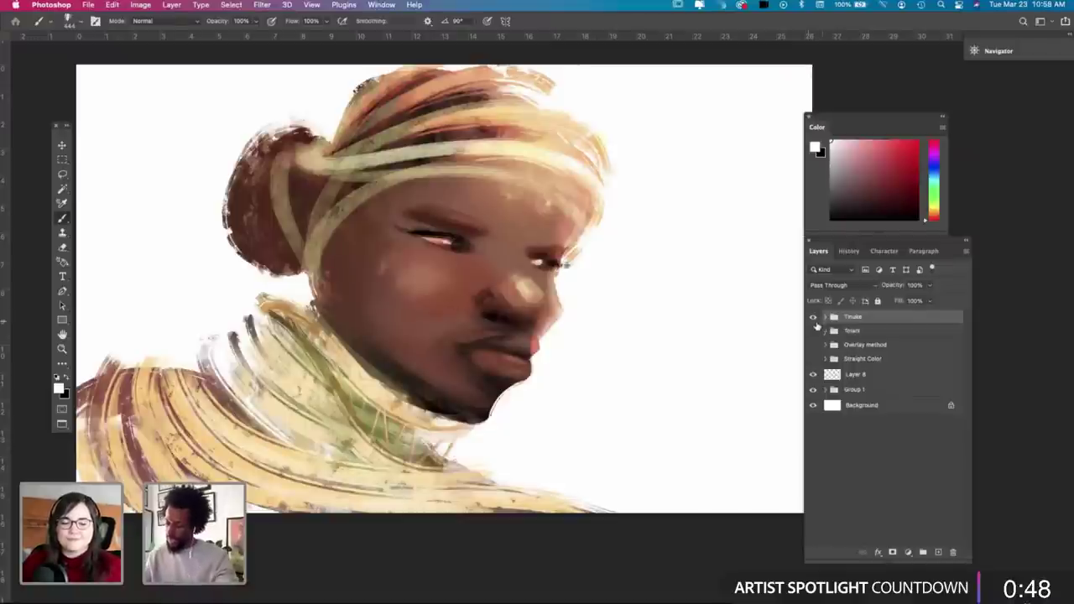
left_click(812, 317)
left_click(813, 330)
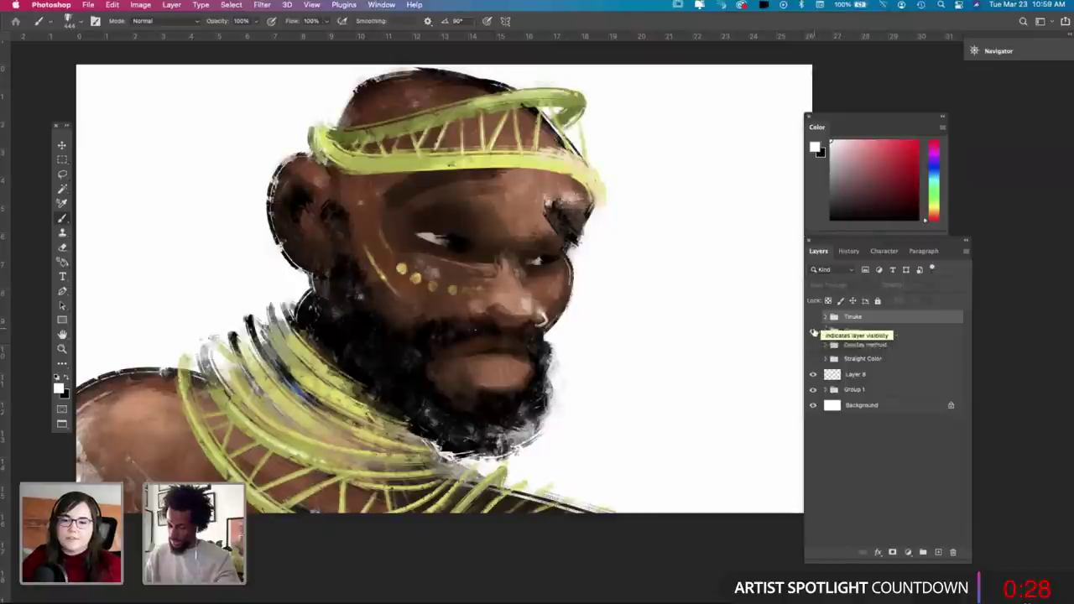
left_click(812, 331)
left_click(813, 317)
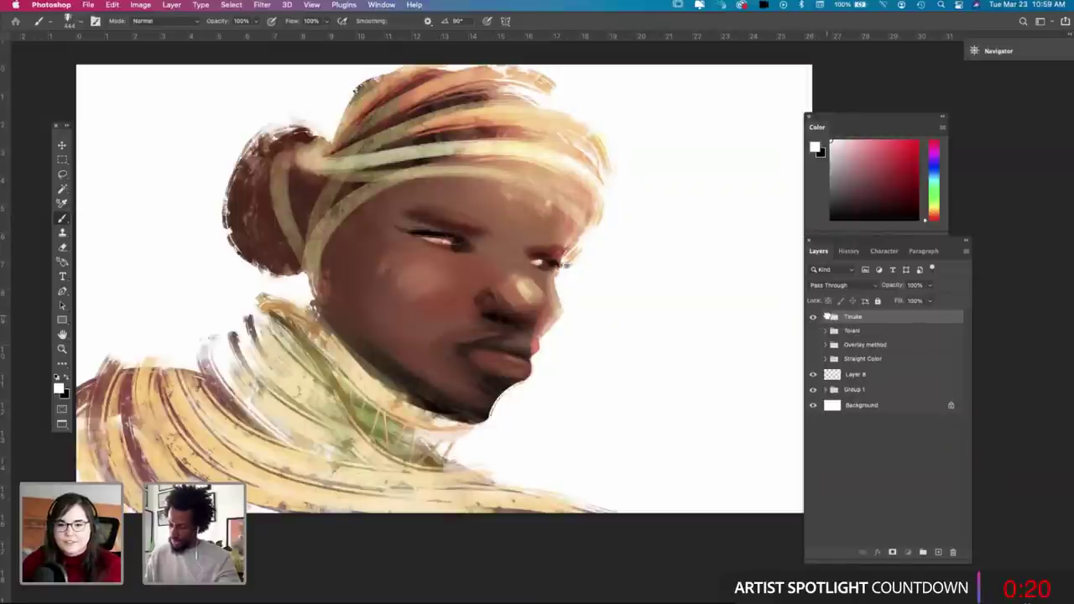
Step: Make Layer 27 in the Tinuke group active, checking its content by toggling visibility, with white as the foreground colour
left_click(826, 318)
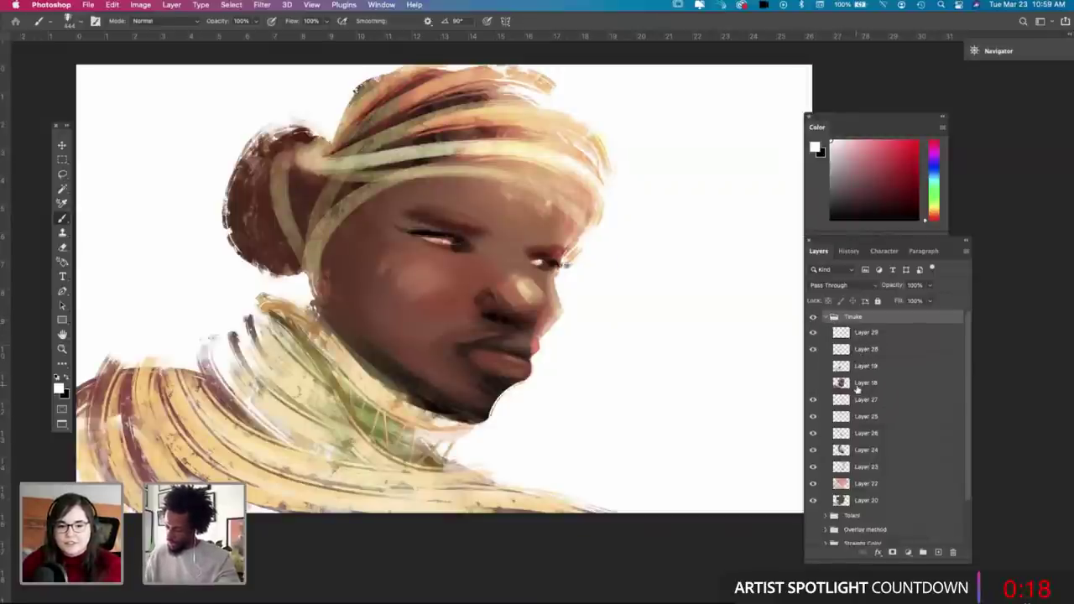
left_click(820, 401)
left_click(813, 400)
left_click(813, 400)
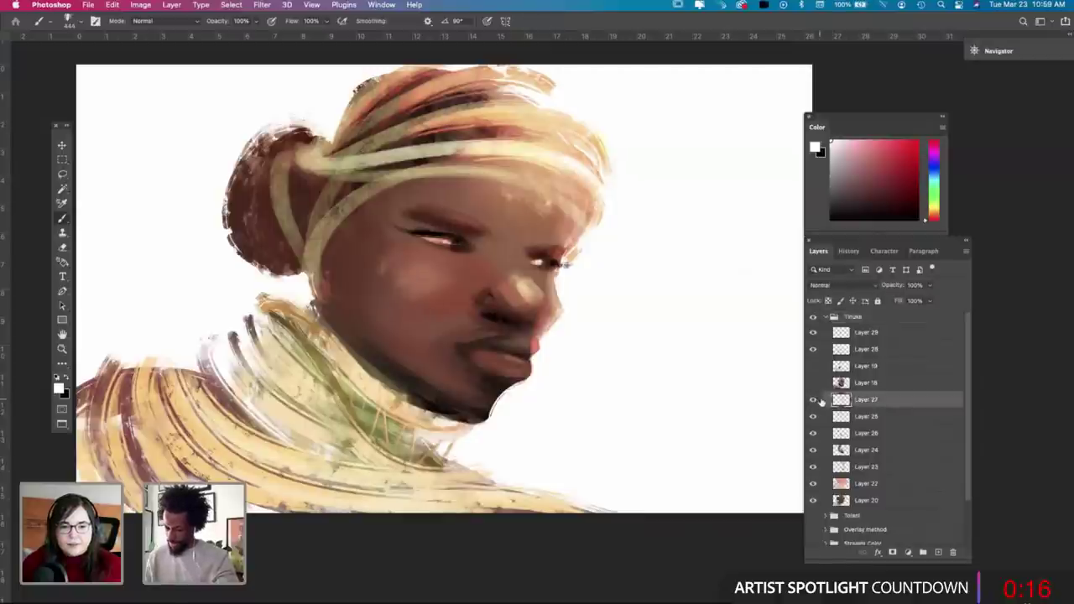
key("x")
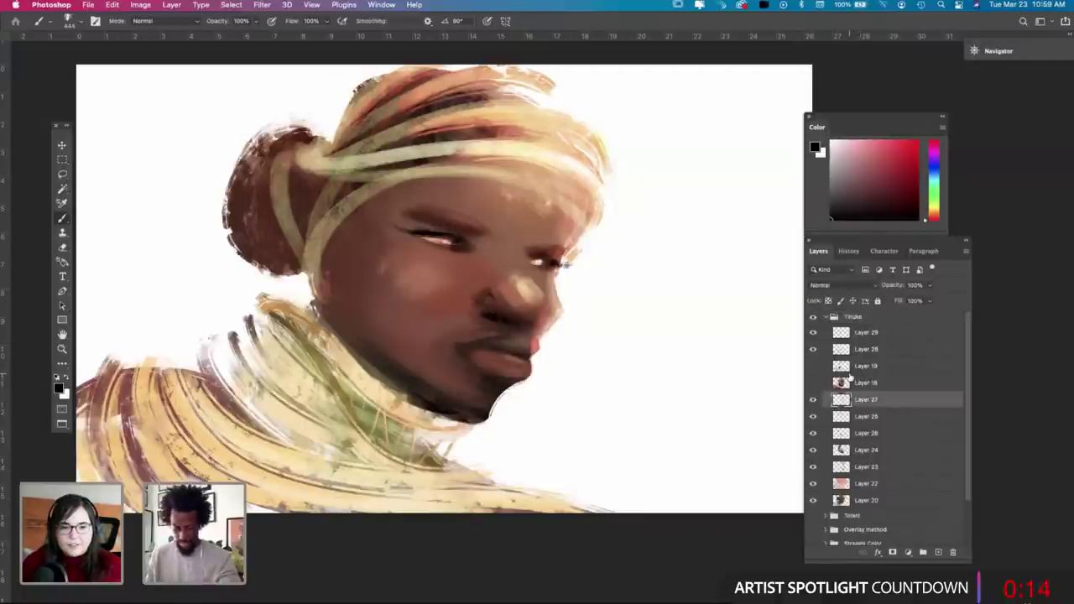
key("x")
Step: Paint light texture over the upper part of the hair bun with the 300 px textured brush in white
key("g")
key("b")
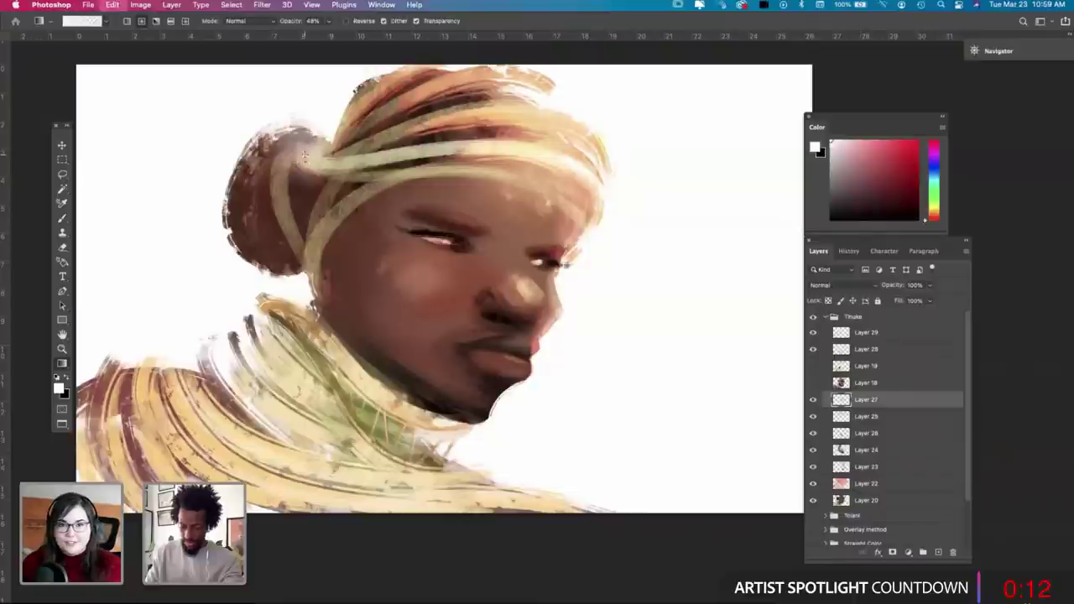
right_click(329, 164)
left_click(511, 387)
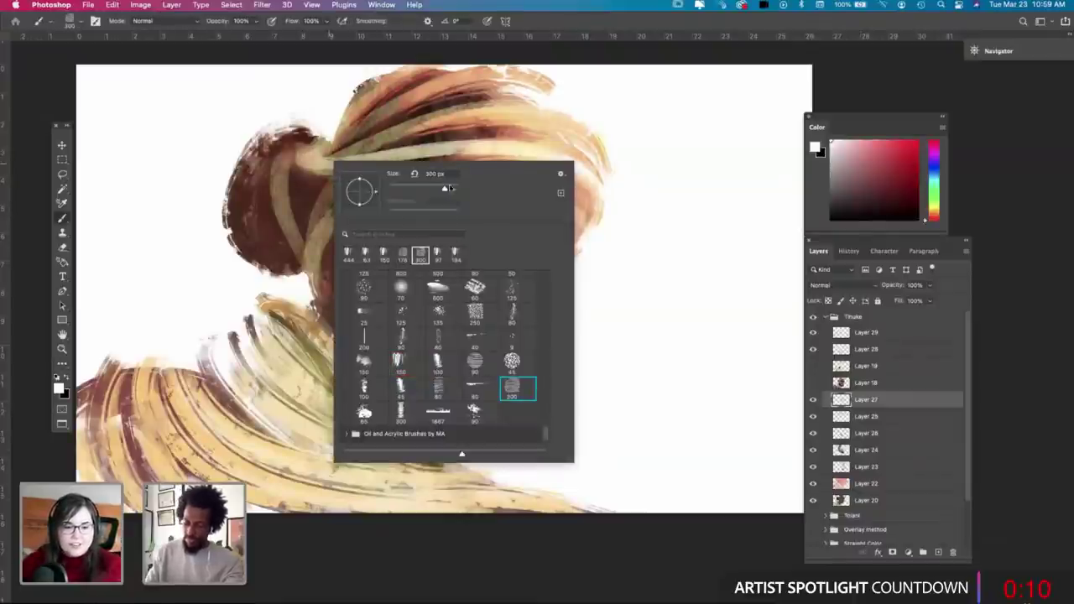
left_click(321, 126)
left_click_drag(303, 142, 260, 174)
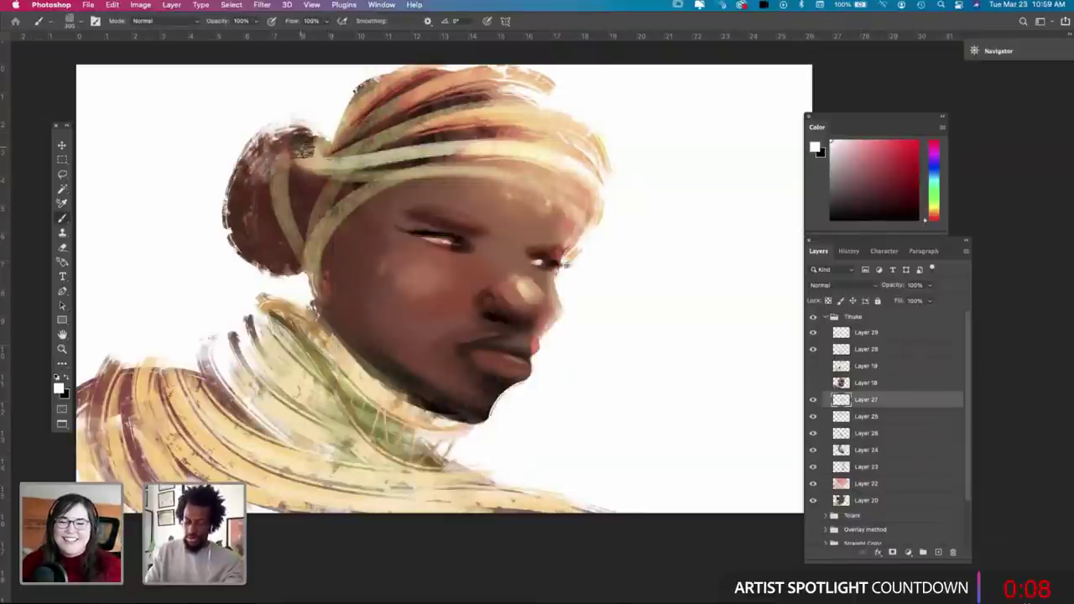
key("super+z")
left_click_drag(311, 126, 269, 152)
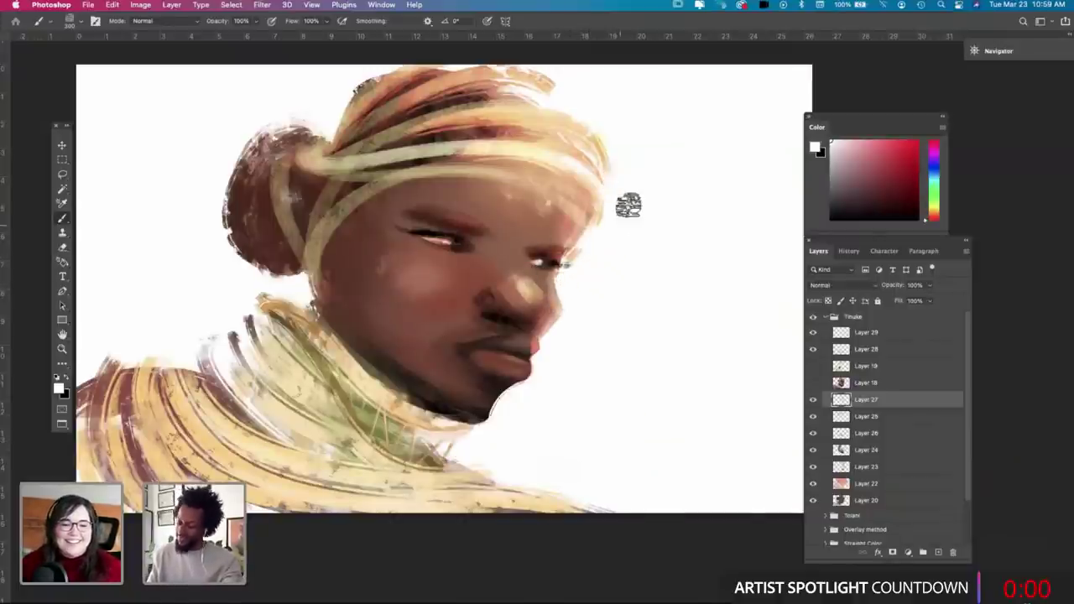
Step: Reduce the textured brush's size and sample the dark reddish brown beside the far eye as the painting colour
key("x")
right_click(587, 260)
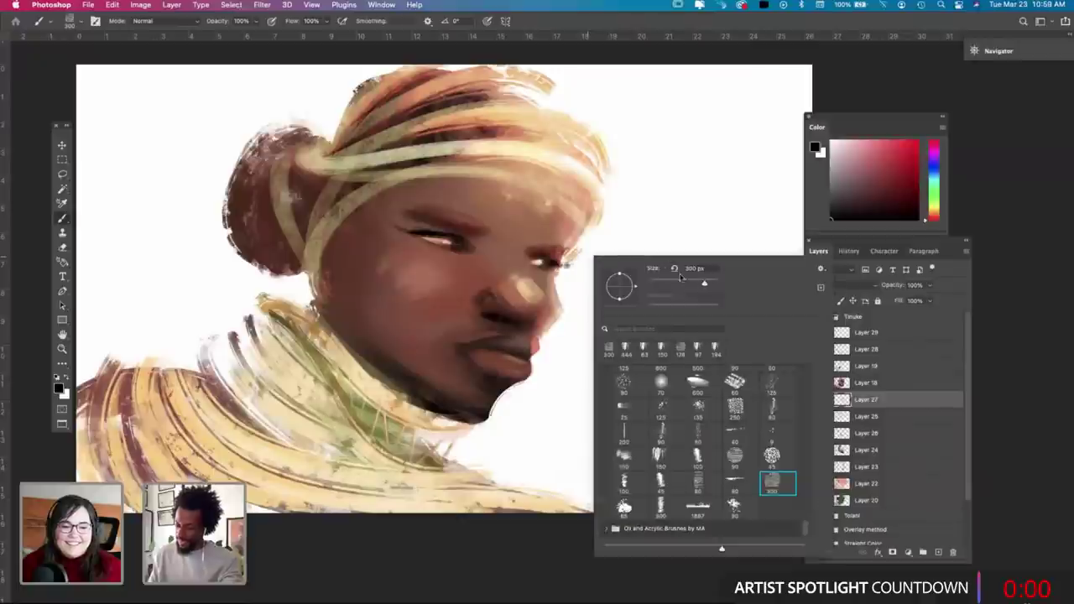
left_click(564, 252)
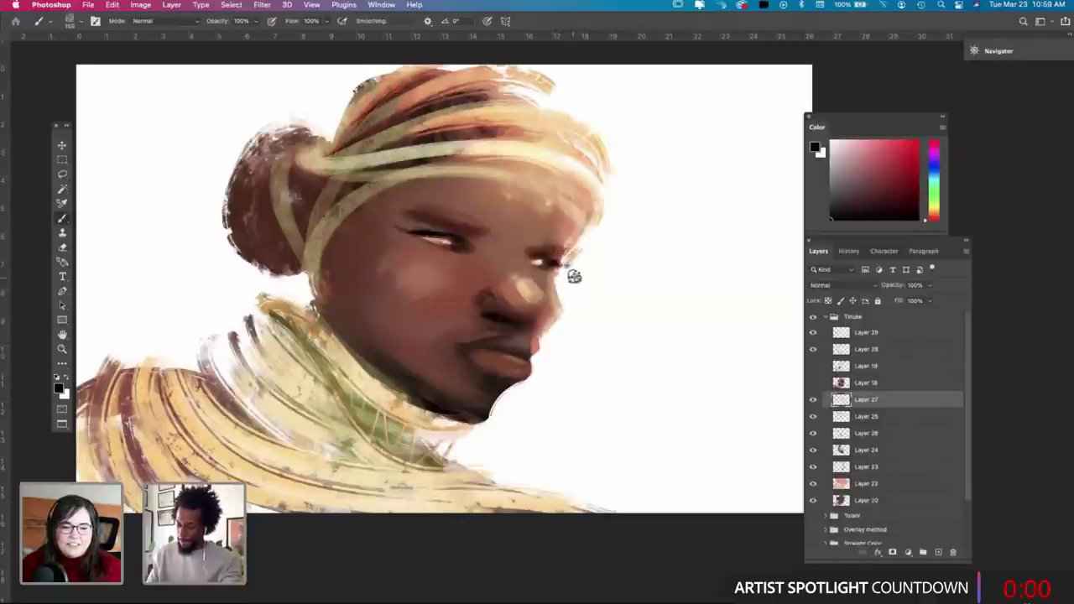
key("i")
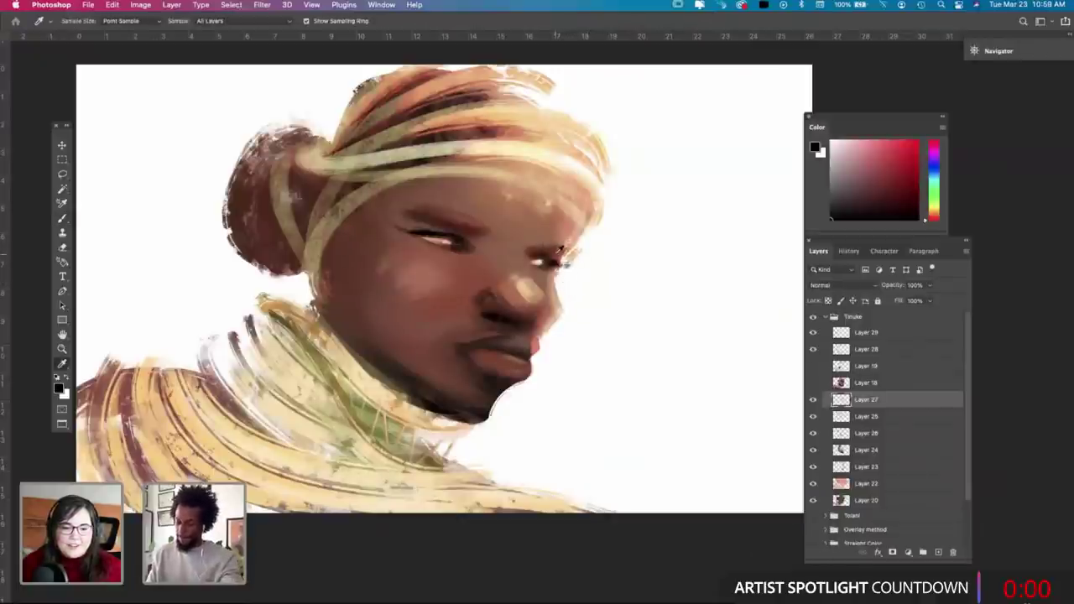
left_click(560, 252)
key("b")
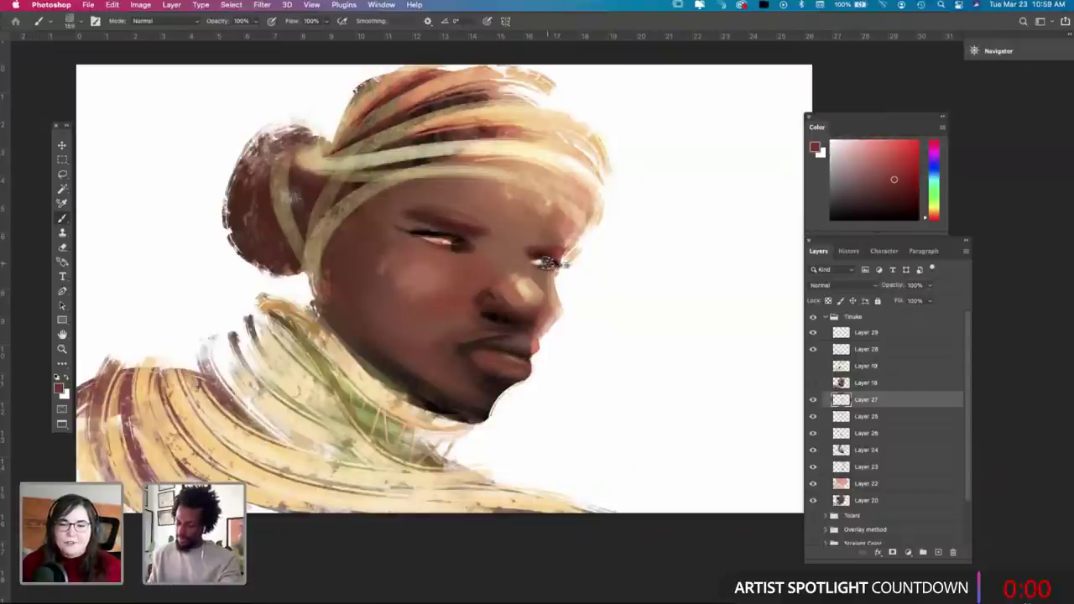
Step: Collapse the Tinuke group and switch the visible portrait from Tinuke to Tolani
left_click(824, 317)
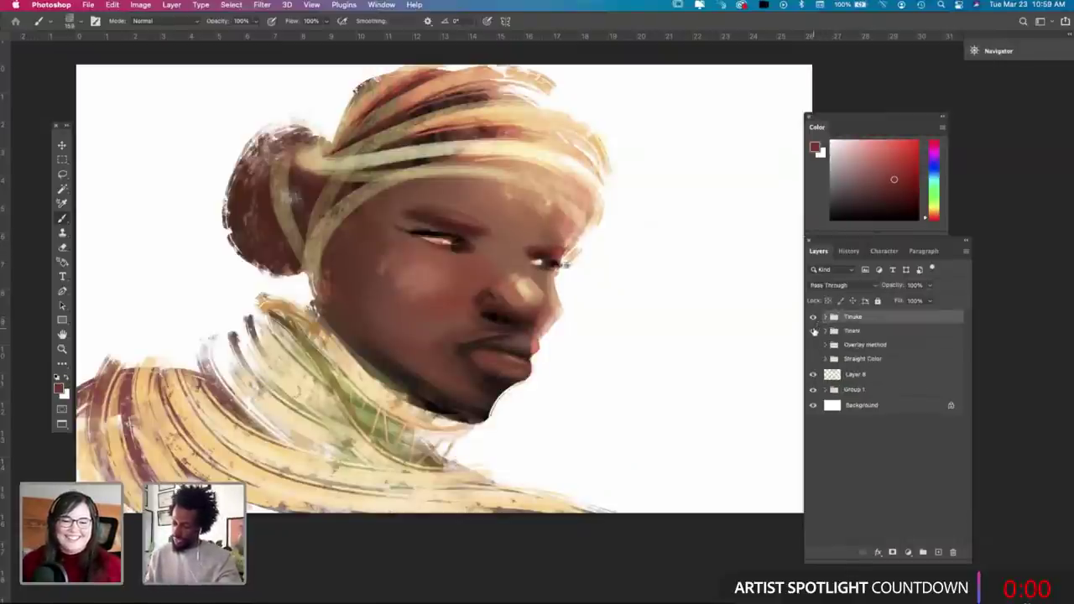
left_click(813, 331)
left_click(813, 317)
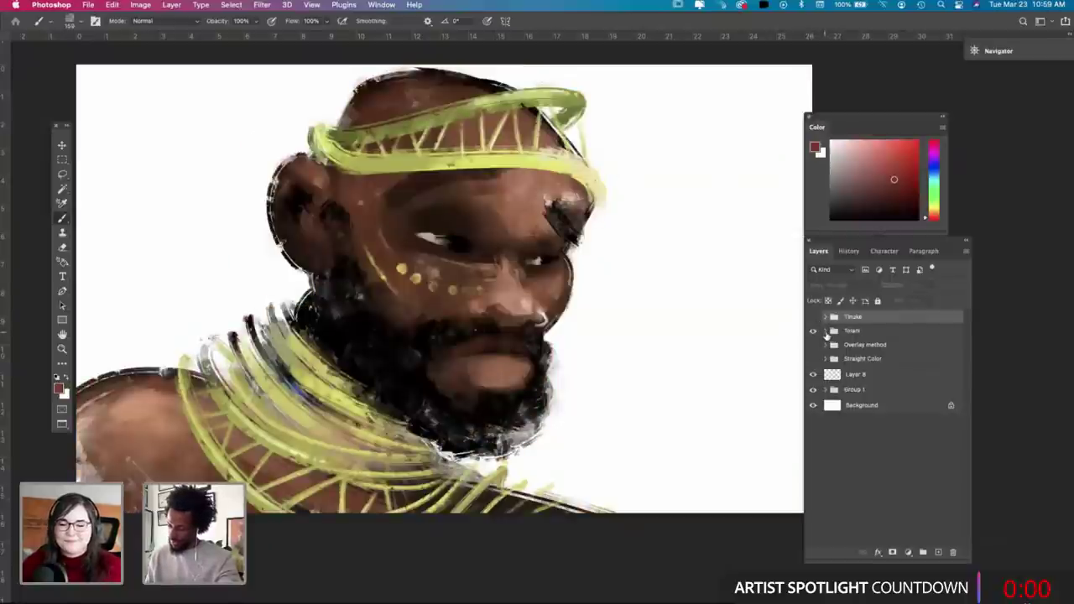
Step: Add a new layer at the top of the Tolani group and set its blend mode to Overlay
left_click(827, 332)
left_click(866, 347)
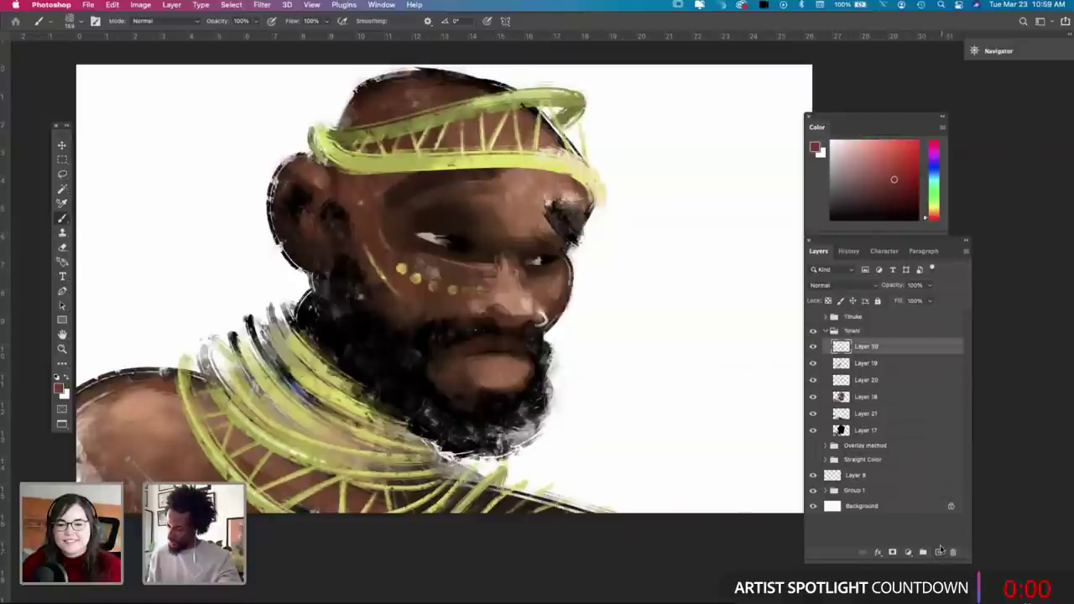
left_click(829, 285)
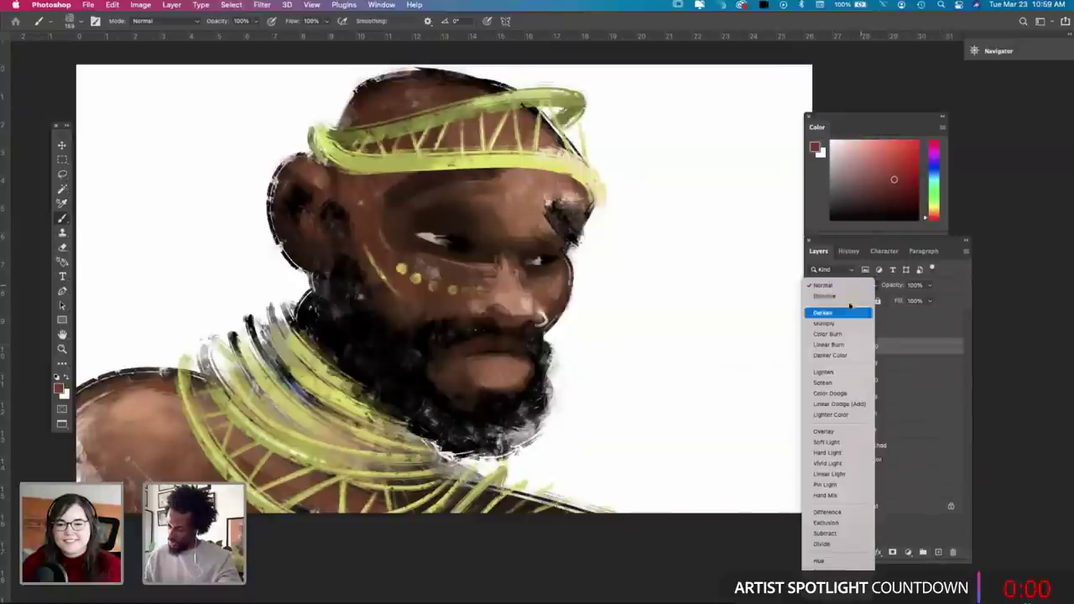
left_click(830, 432)
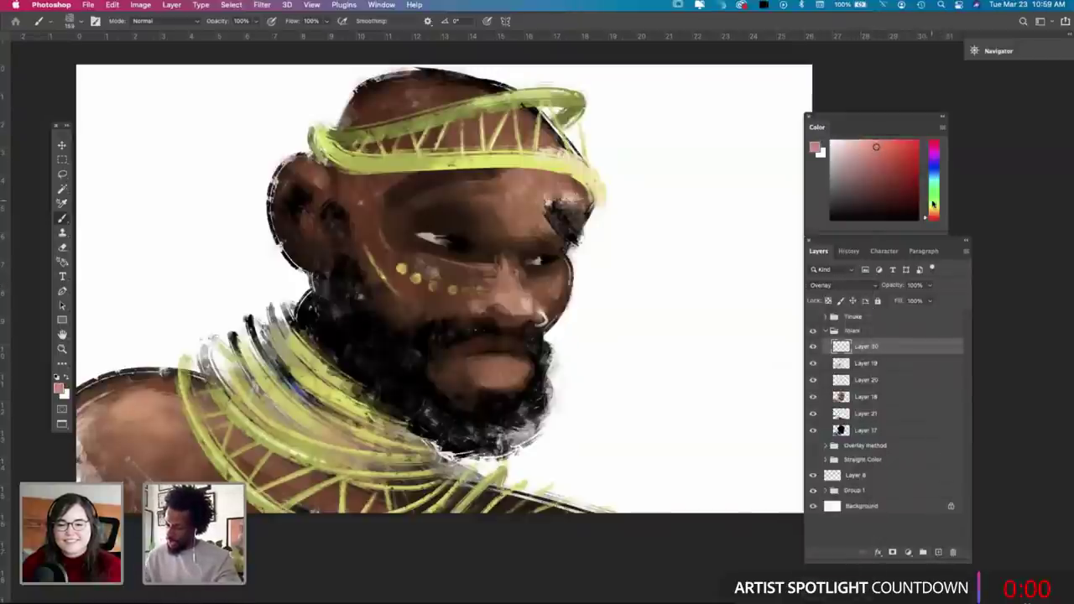
Step: Choose a golden orange and apply it as a 48% opacity gradient glow over the forehead and headband on the Overlay layer
left_click(933, 203)
left_click(935, 212)
left_click(901, 146)
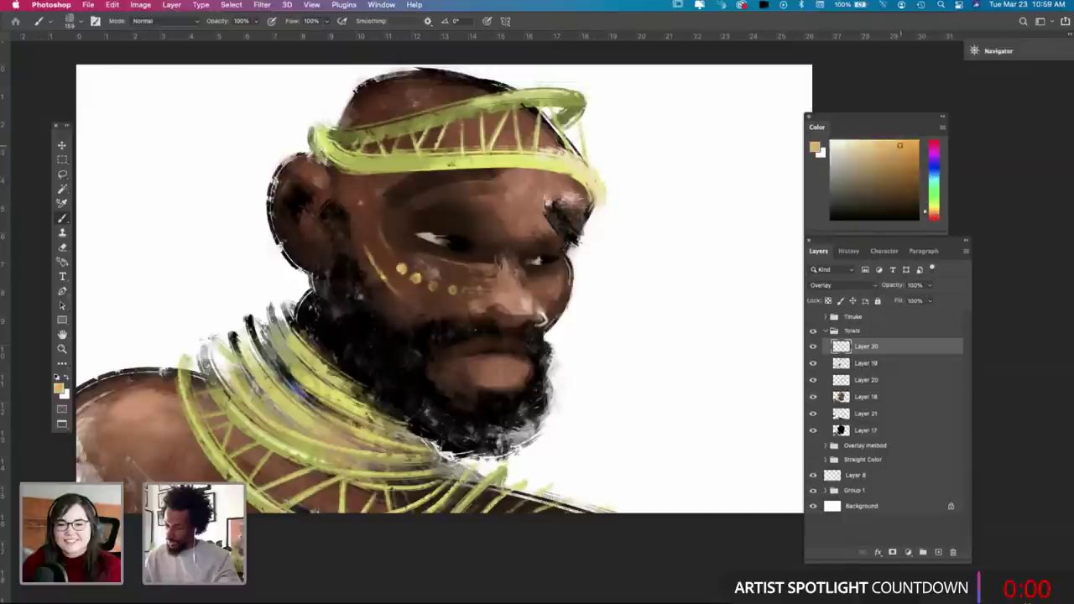
key("g")
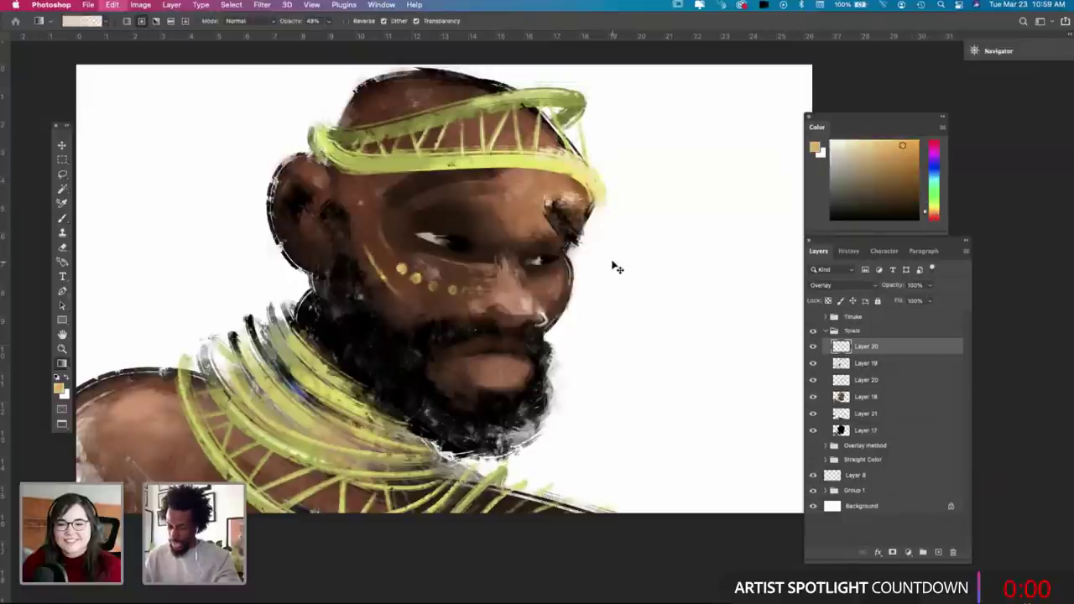
key("super+z")
left_click_drag(628, 159, 628, 284)
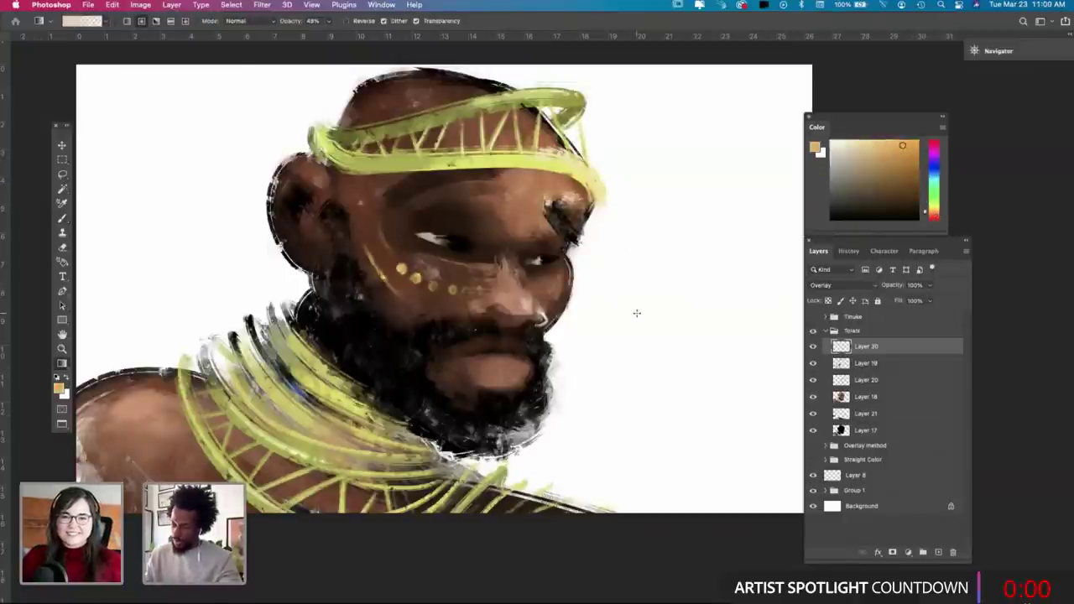
left_click_drag(556, 96, 624, 235)
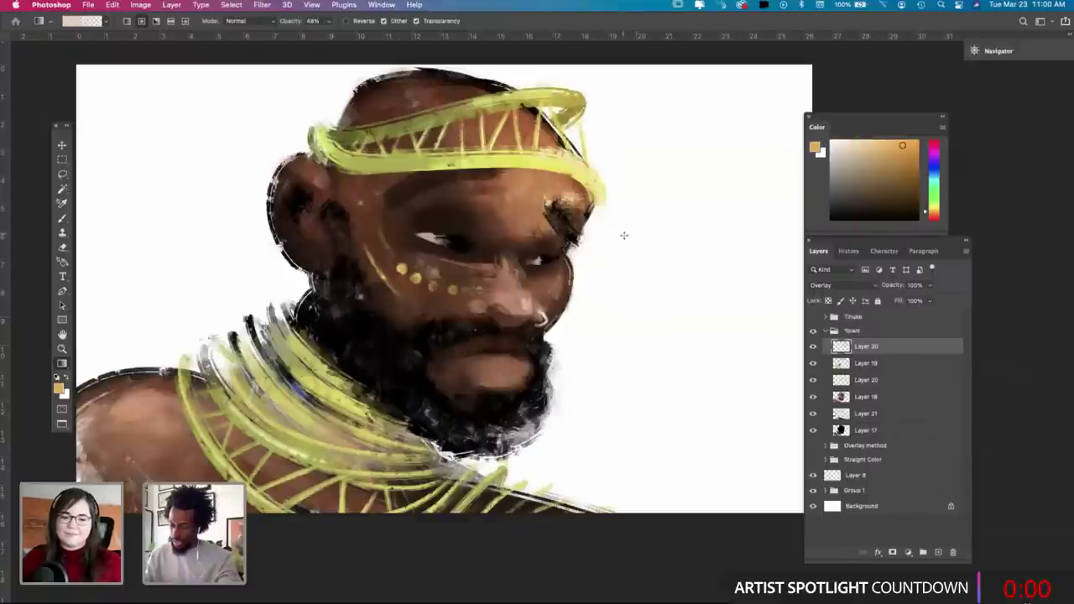
Step: Extend the golden orange gradient glow down the far cheek and beard on the Overlay layer
key("space")
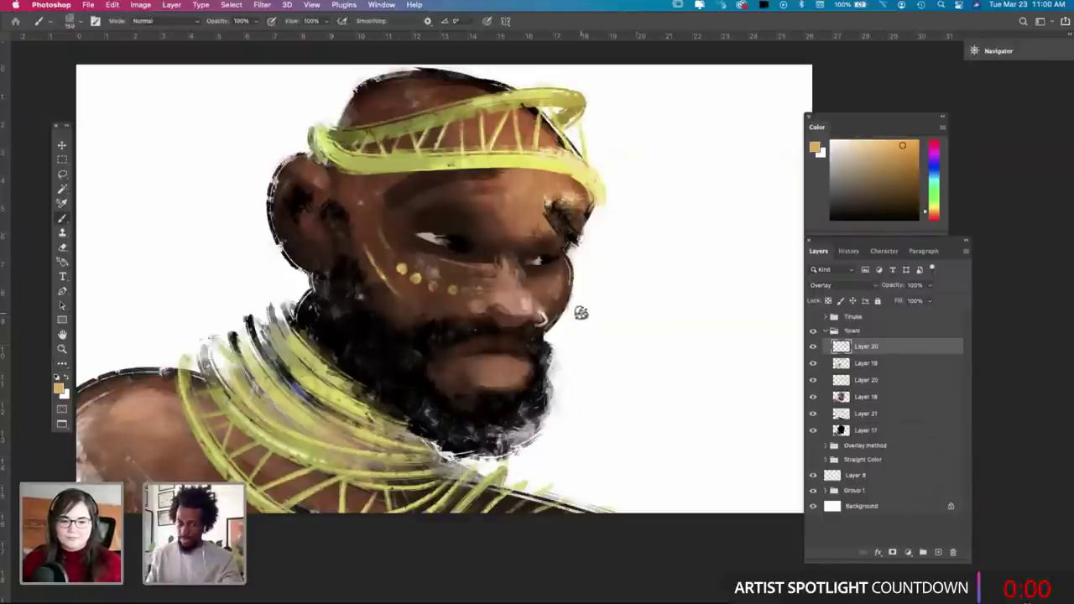
left_click_drag(585, 285, 581, 435)
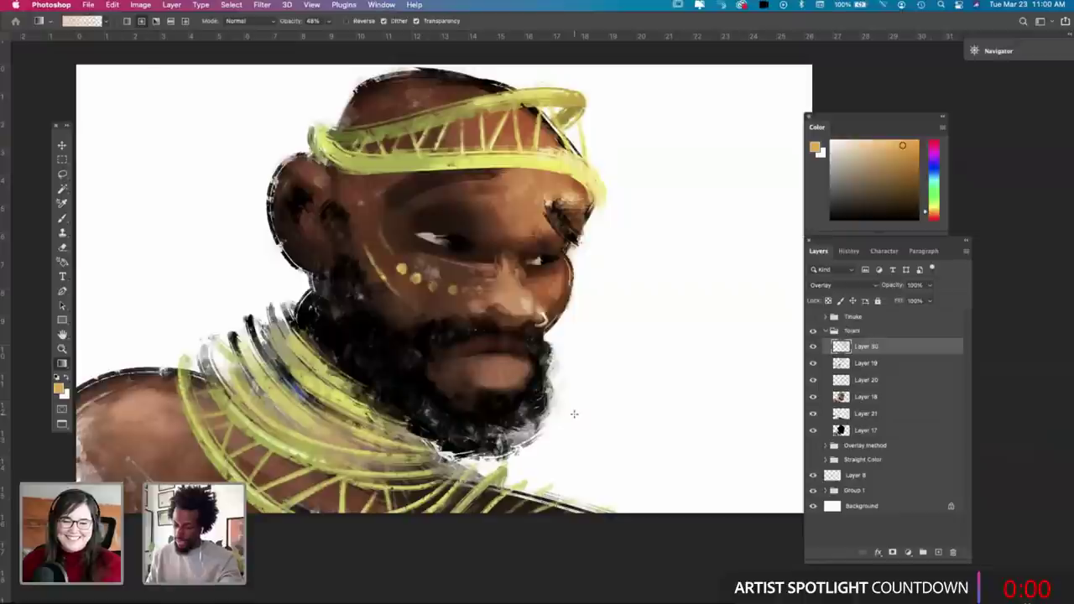
Step: Choose a violet-blue and apply it as 48% opacity gradient glows over the shoulder, neck rings and back of the head
left_click(934, 216)
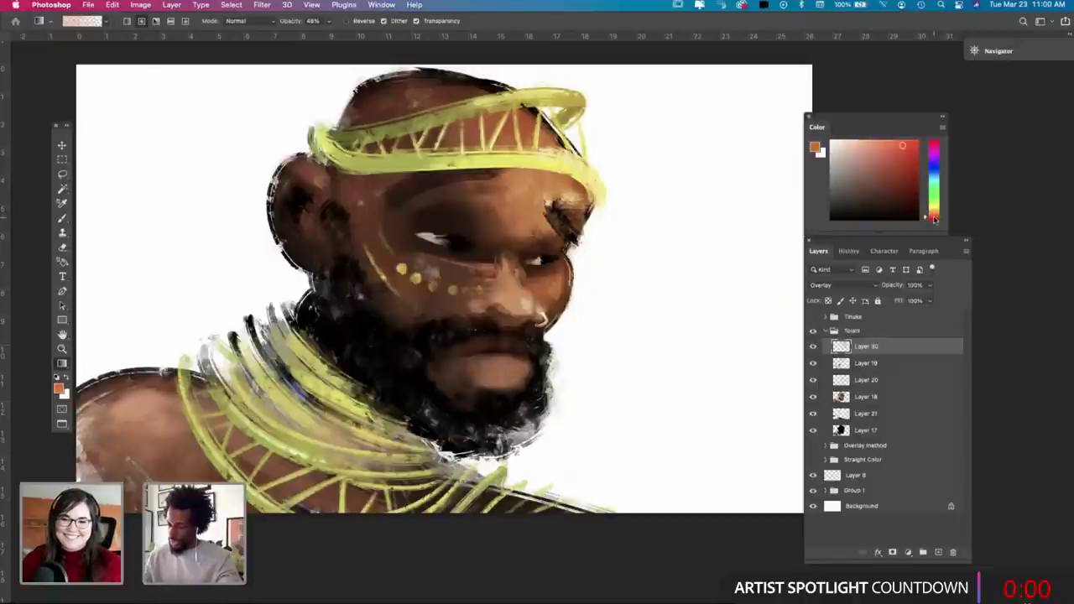
left_click(887, 147)
left_click(934, 166)
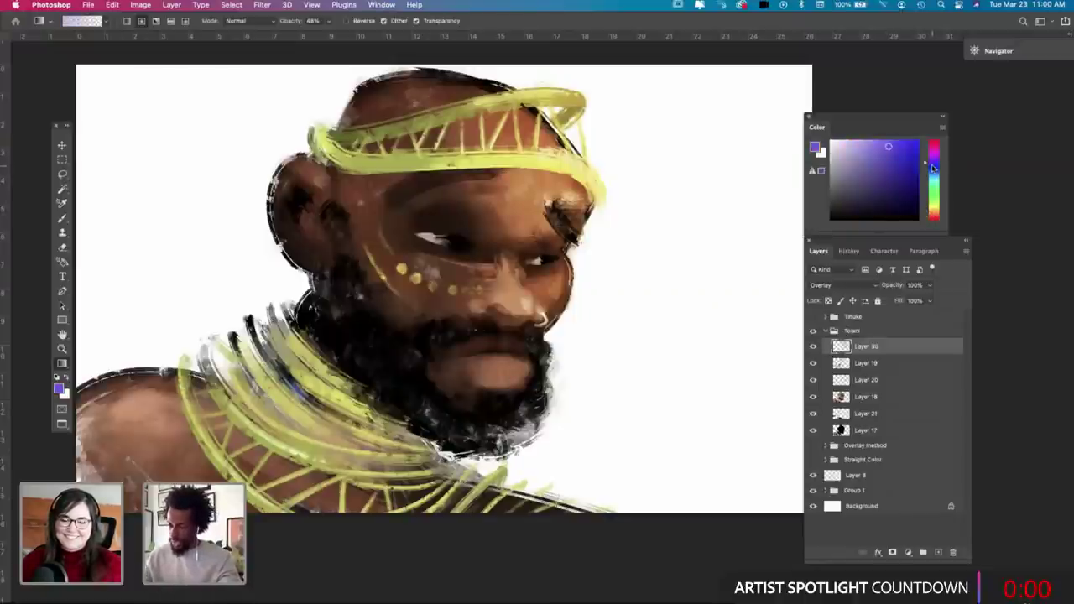
left_click_drag(141, 387, 209, 466)
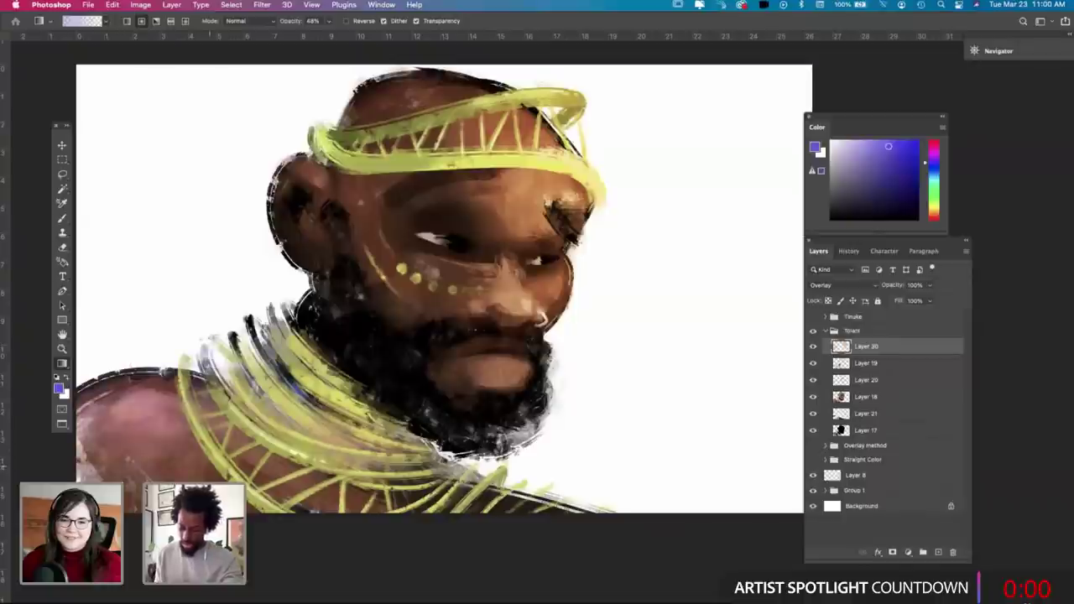
left_click_drag(157, 382, 80, 554)
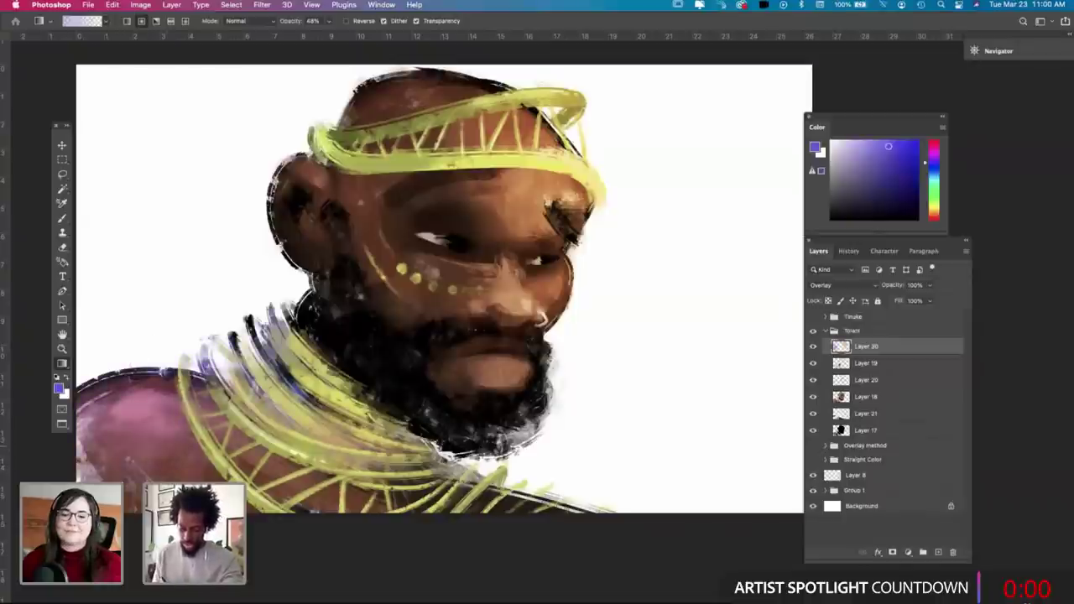
left_click_drag(139, 369, 146, 345)
left_click_drag(239, 237, 176, 343)
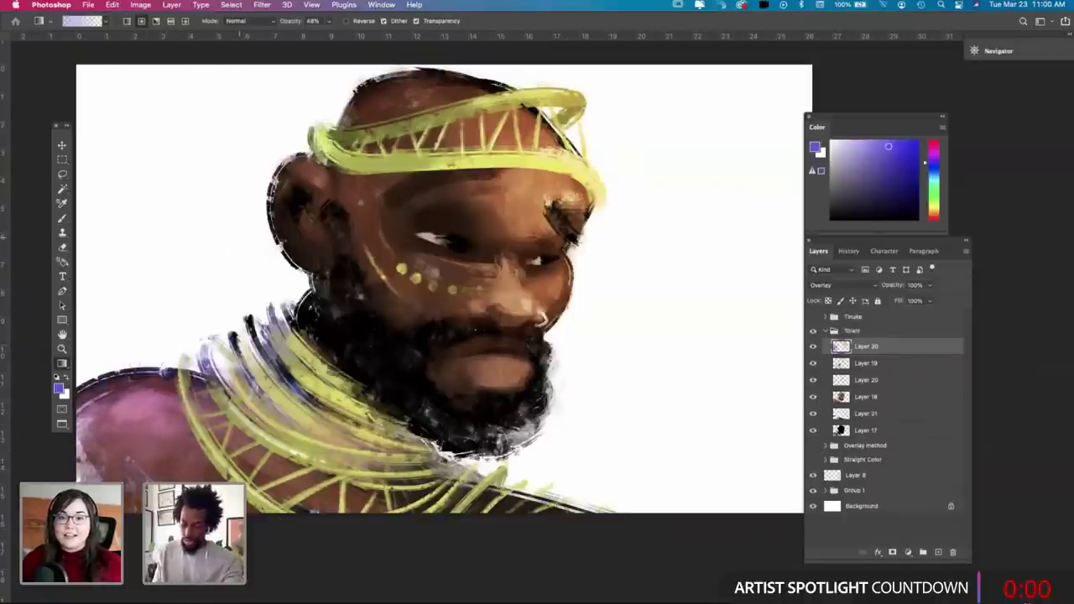
left_click_drag(258, 243, 244, 359)
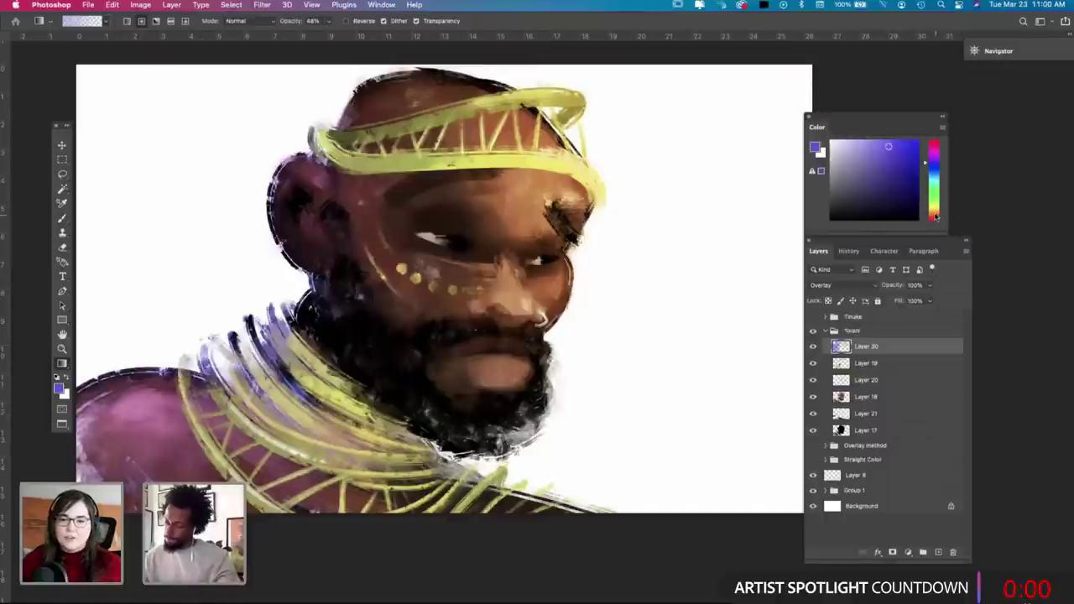
Step: Set the gradient's foreground colour to a light salmon red
left_click(935, 216)
left_click(888, 143)
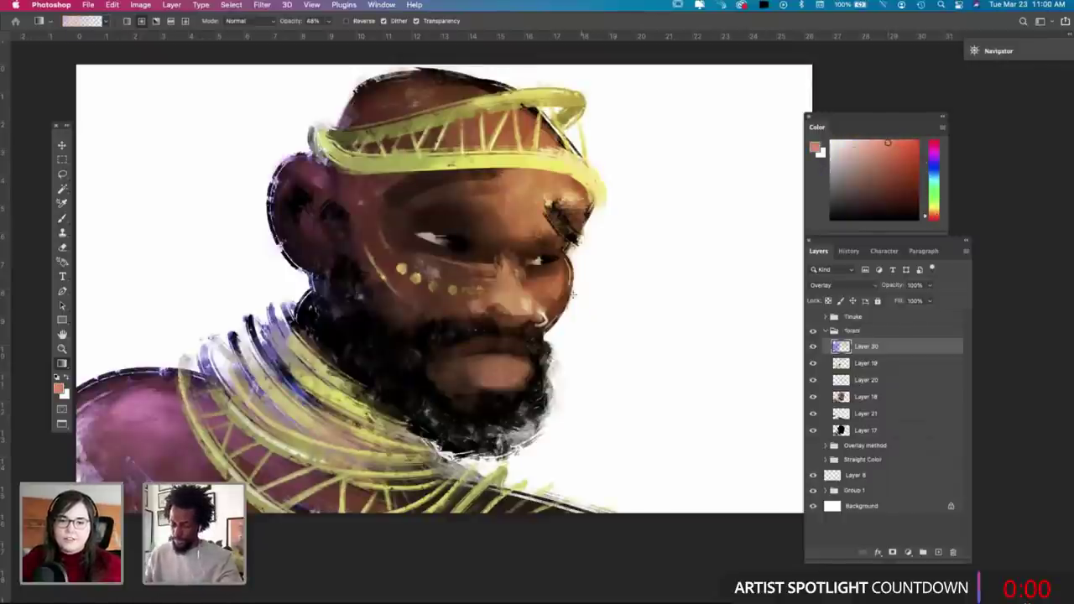
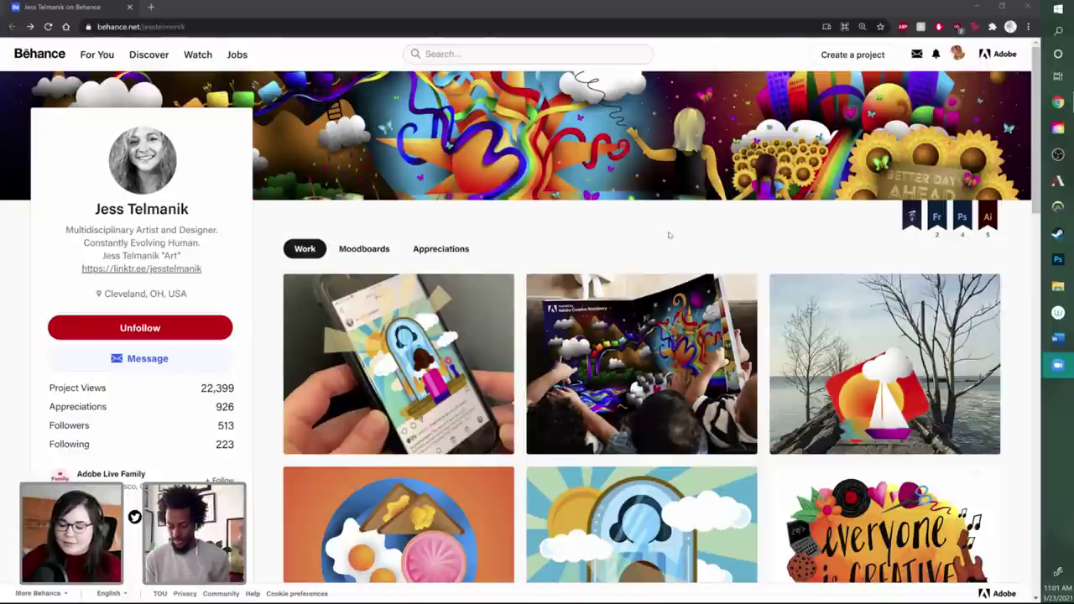
Step: Switch to Behance in the browser and open the Reflect(ion) in AR project from the artist's profile
scroll(669, 235, "down", 1)
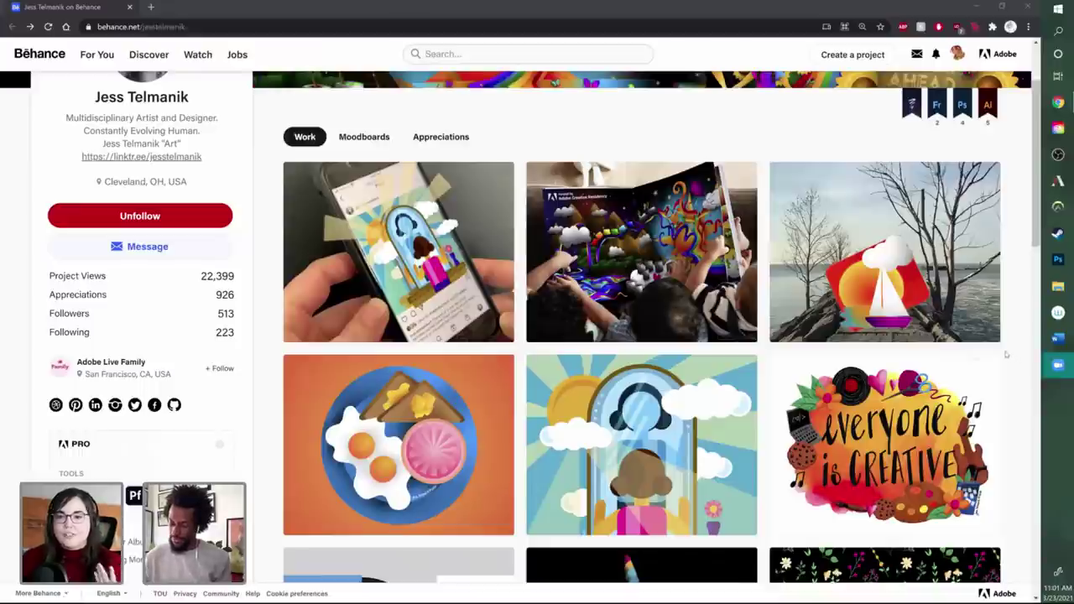
scroll(1006, 353, "down", 1)
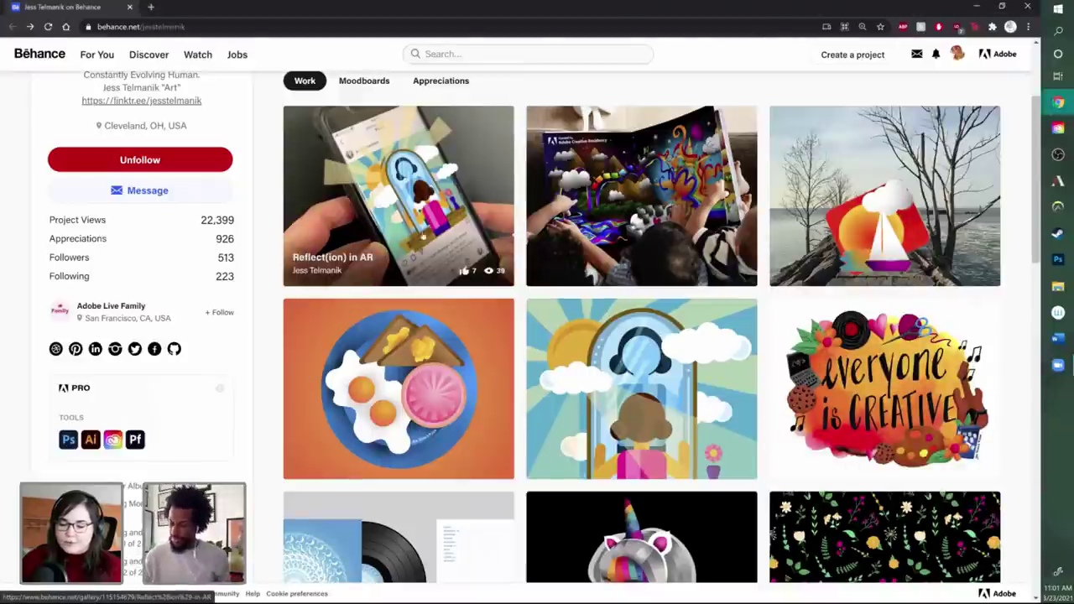
left_click(351, 222)
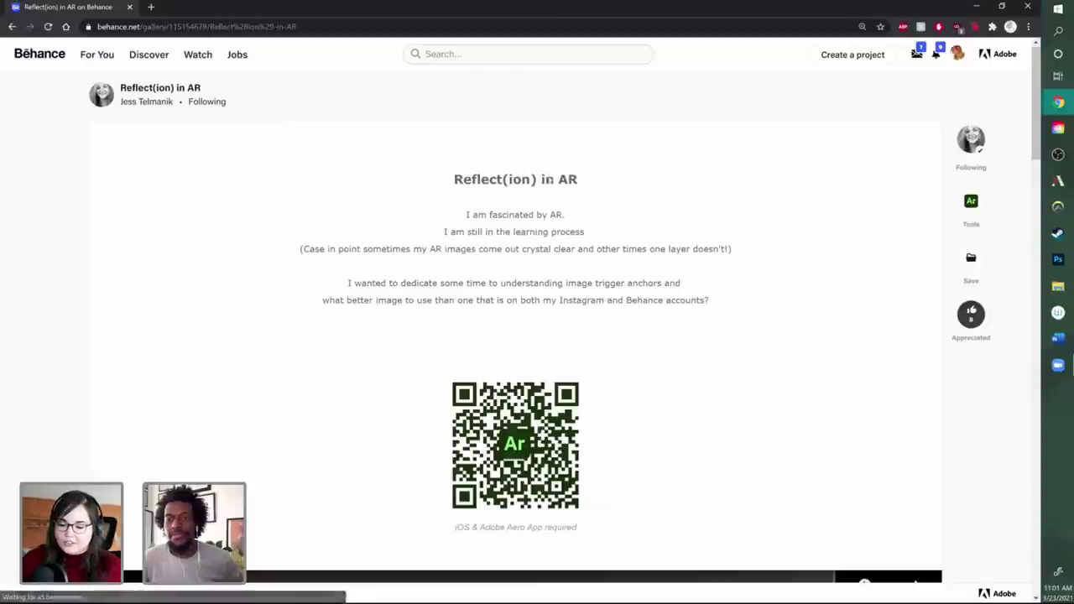
Step: Look over the project's introduction and play the embedded Reflection AR - iPhone video
scroll(748, 312, "down", 3)
scroll(530, 273, "up", 3)
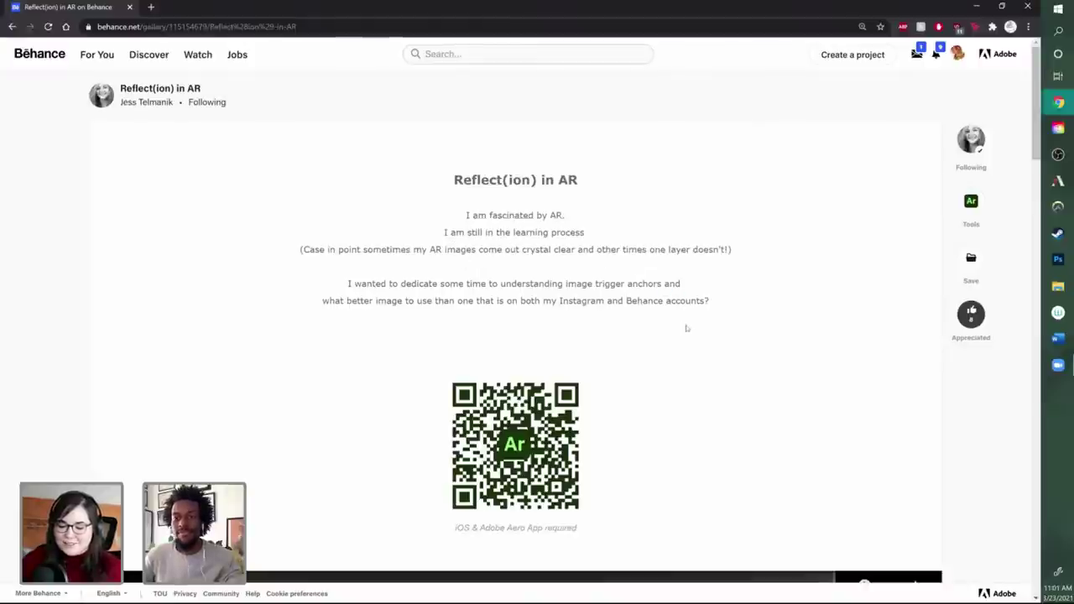
scroll(686, 328, "down", 6)
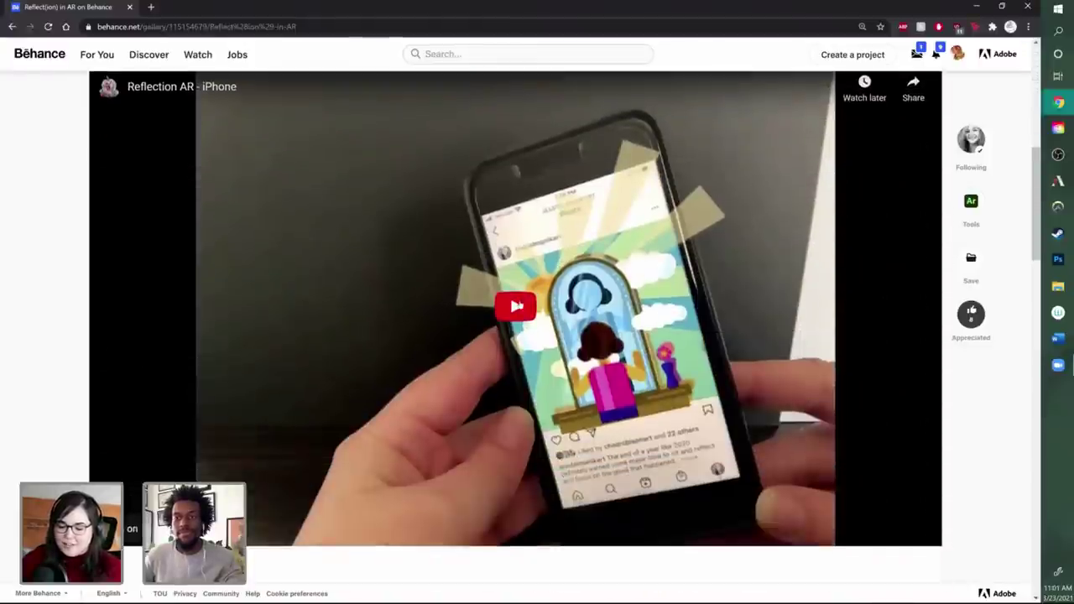
left_click(516, 307)
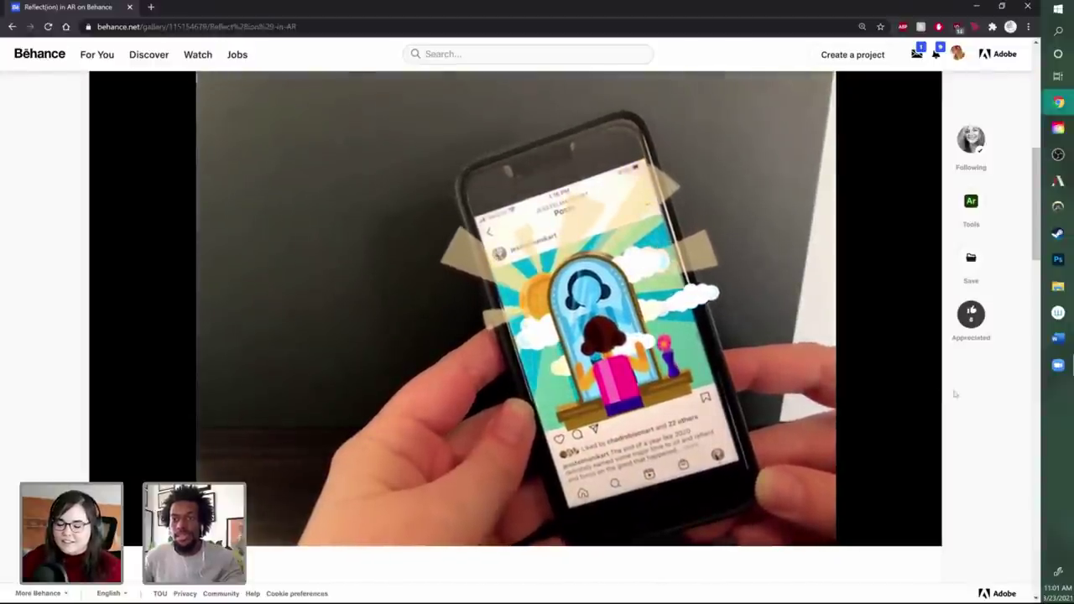
mouse_move(904, 395)
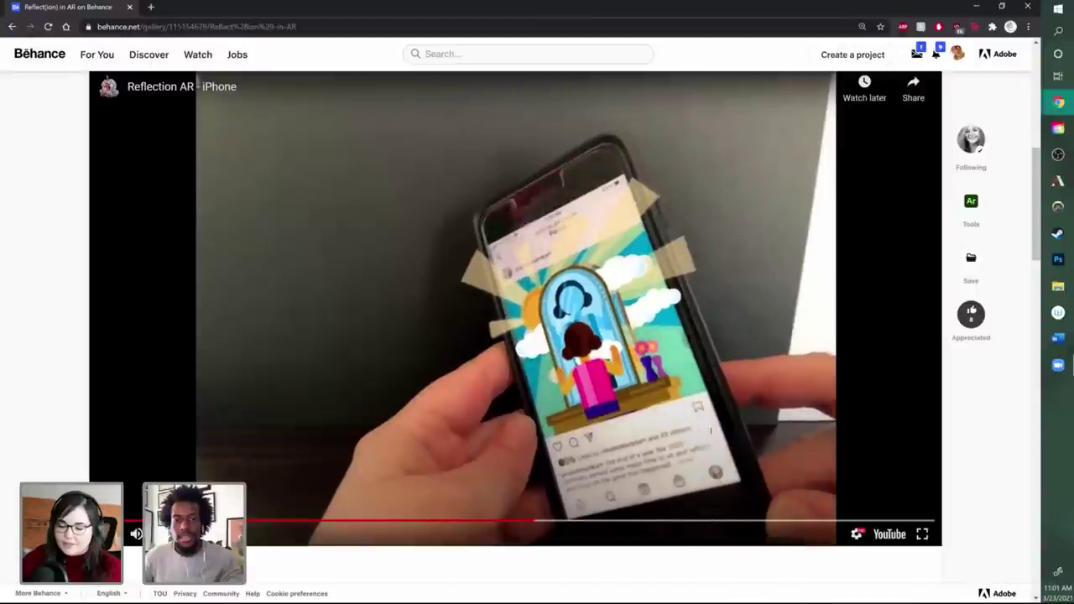
Step: Examine the whole Reflect(ion) in AR page, from its QR code and AR photo to the tools and tags
scroll(786, 409, "down", 1)
scroll(786, 410, "down", 1)
scroll(780, 409, "up", 2)
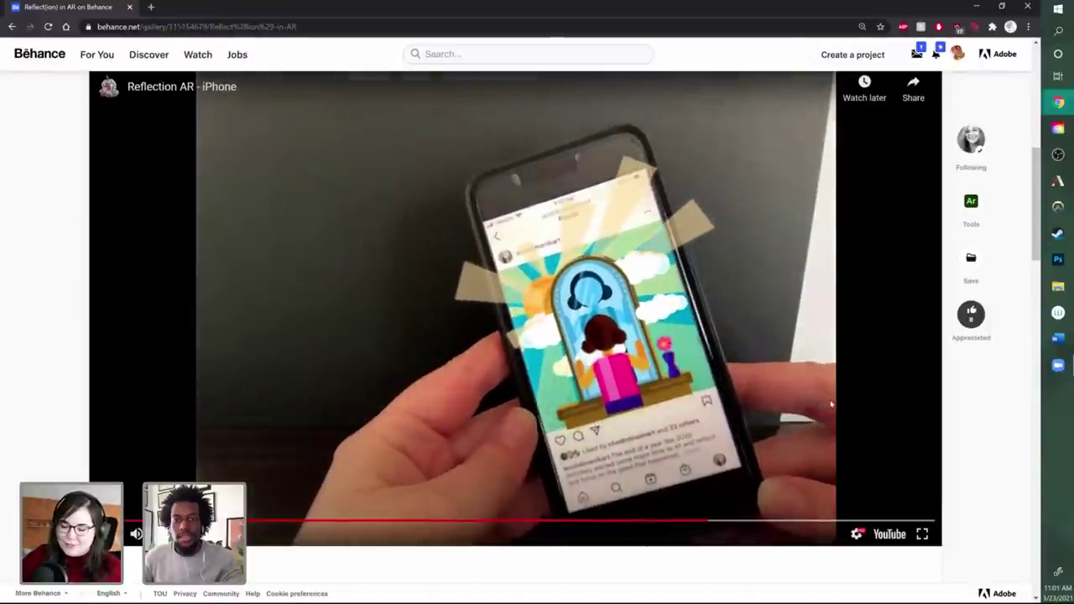
scroll(831, 403, "up", 6)
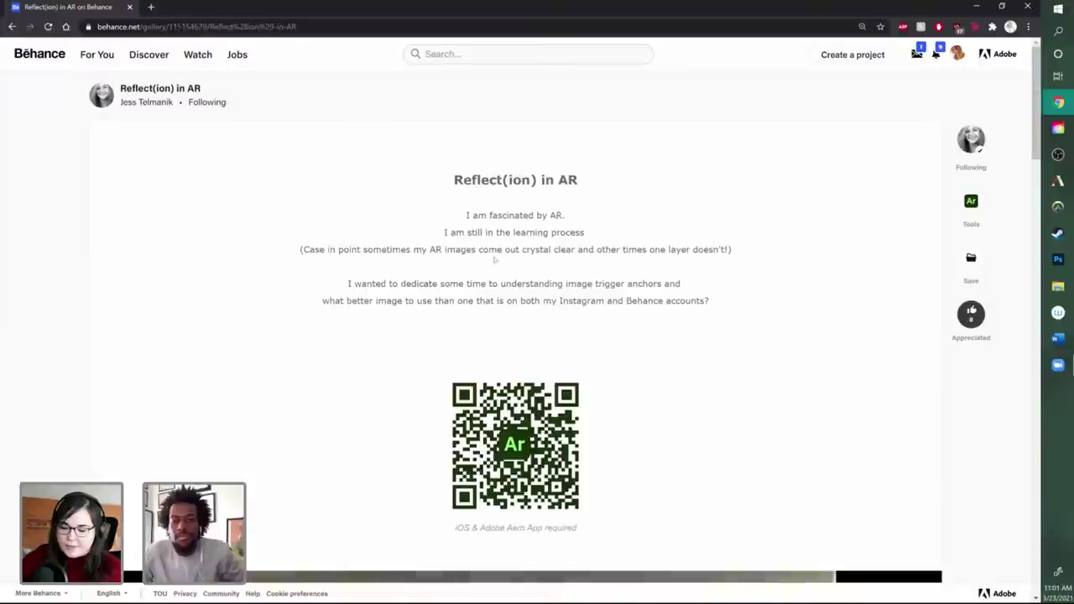
scroll(702, 364, "down", 5)
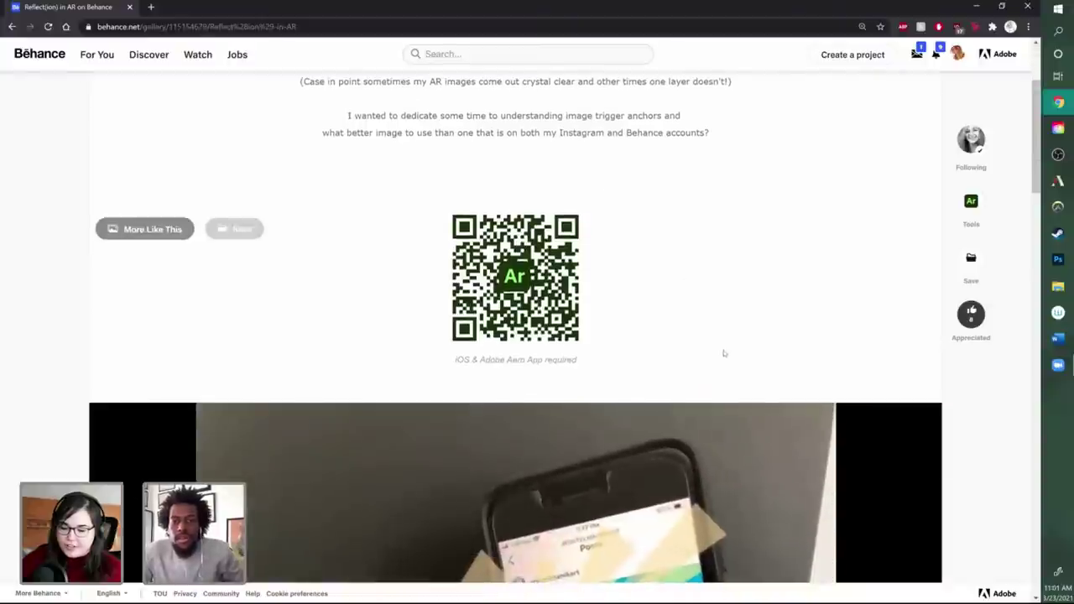
scroll(739, 352, "down", 2)
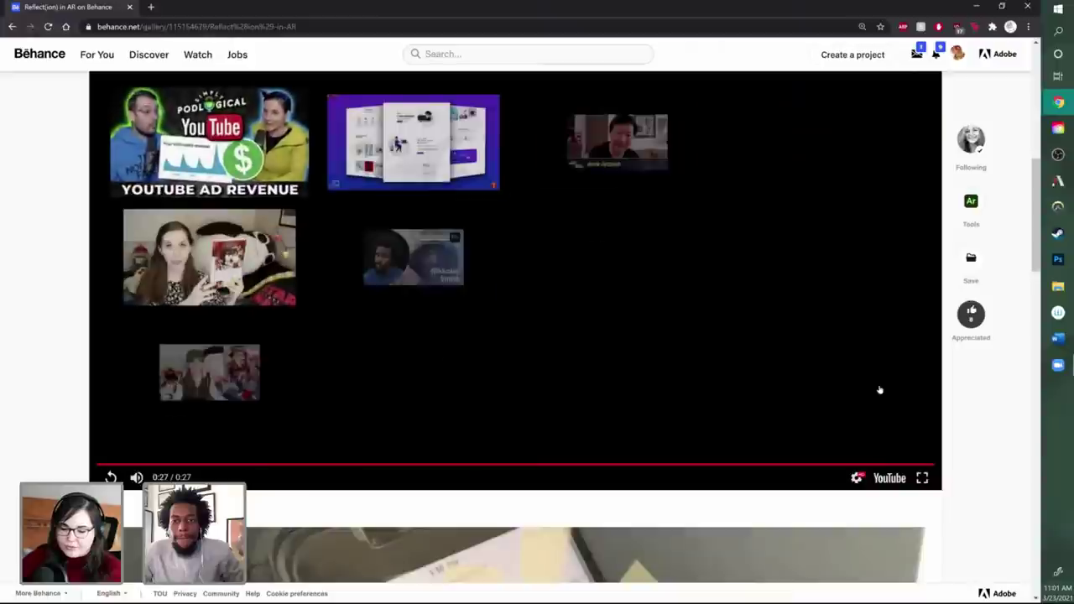
scroll(879, 379, "down", 5)
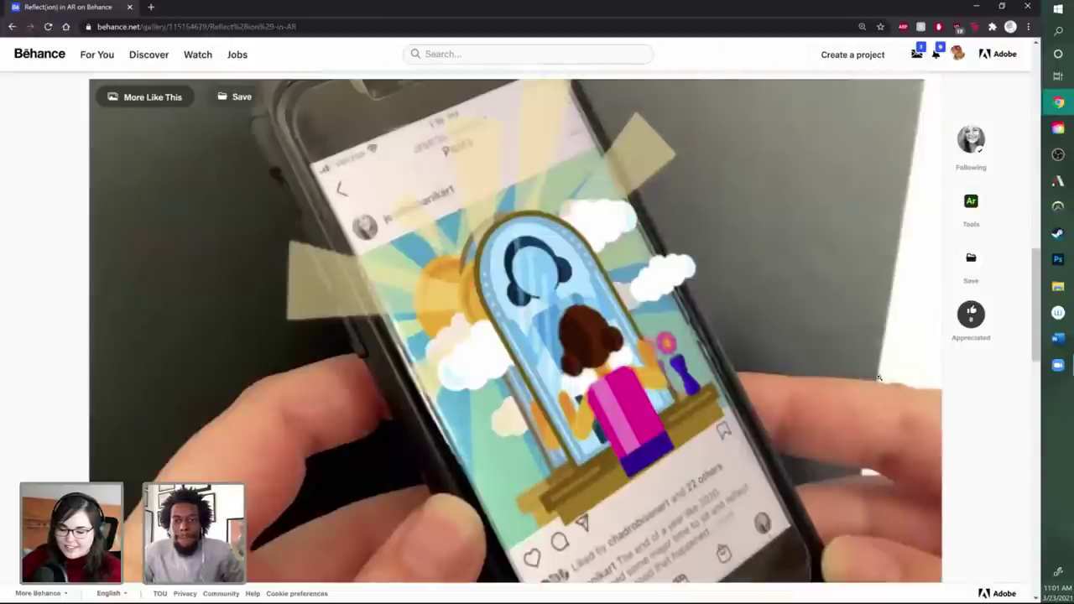
scroll(879, 379, "down", 1)
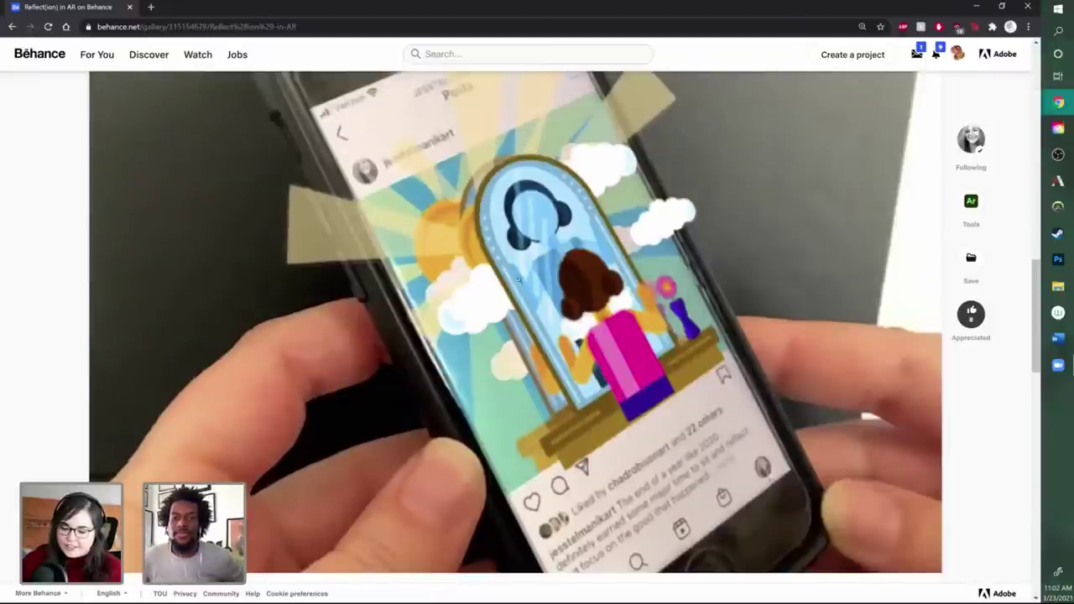
scroll(731, 348, "down", 9)
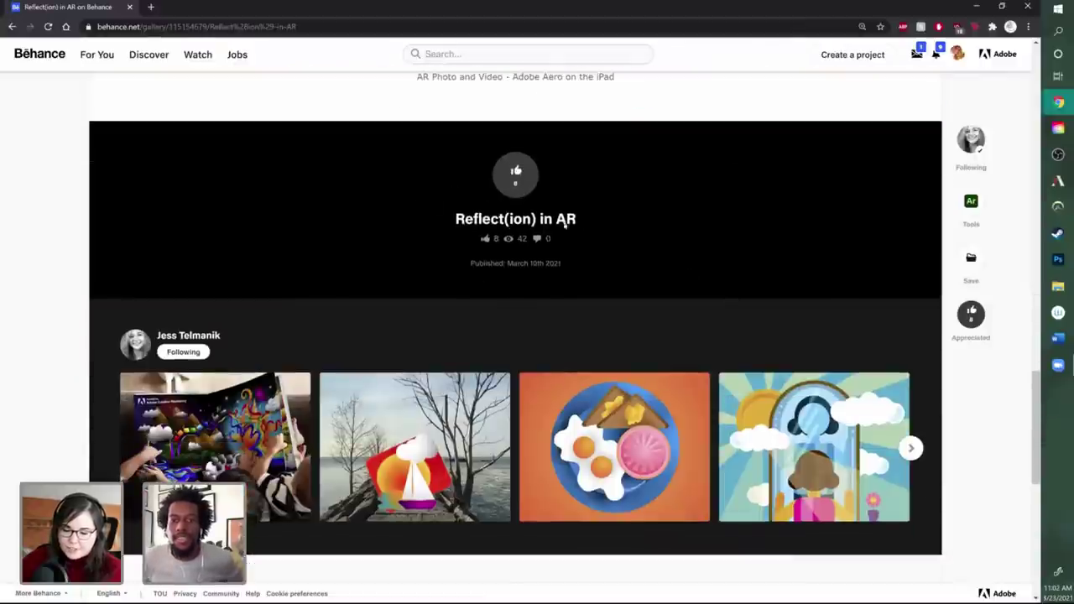
scroll(633, 200, "down", 1)
scroll(633, 200, "down", 5)
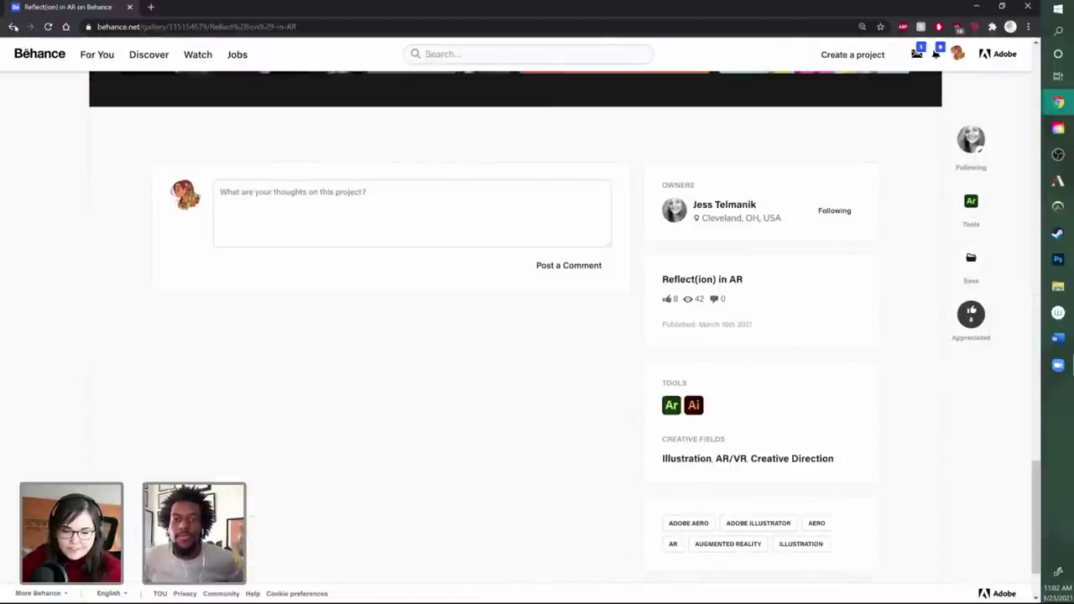
Step: Return to the artist's profile and open The Journey | Adobe Creative Residency Community Fund project
left_click(697, 203)
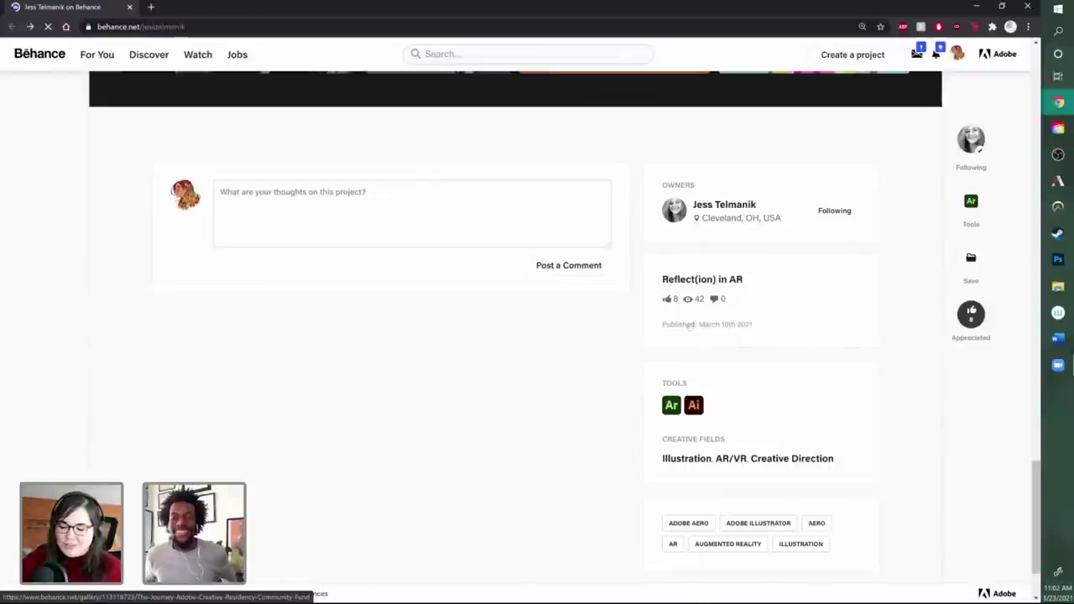
scroll(672, 277, "down", 2)
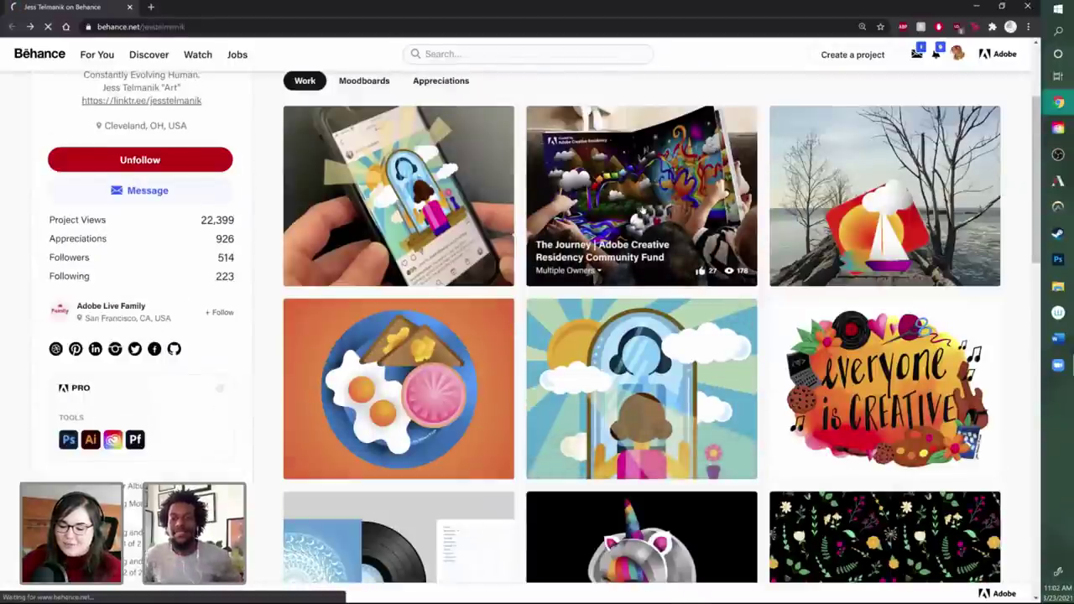
left_click(623, 240)
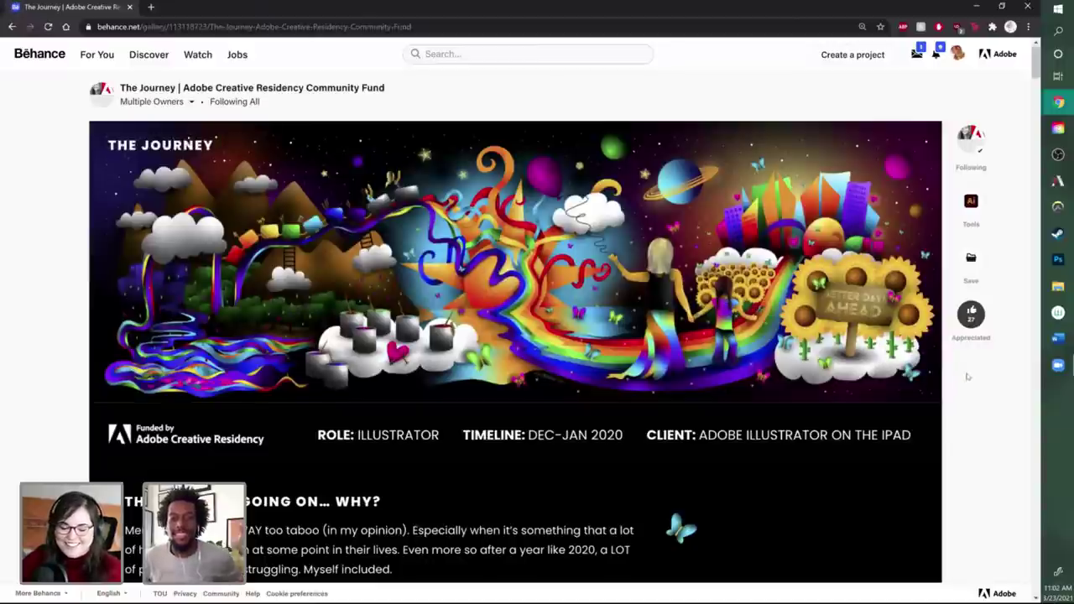
scroll(967, 376, "down", 1)
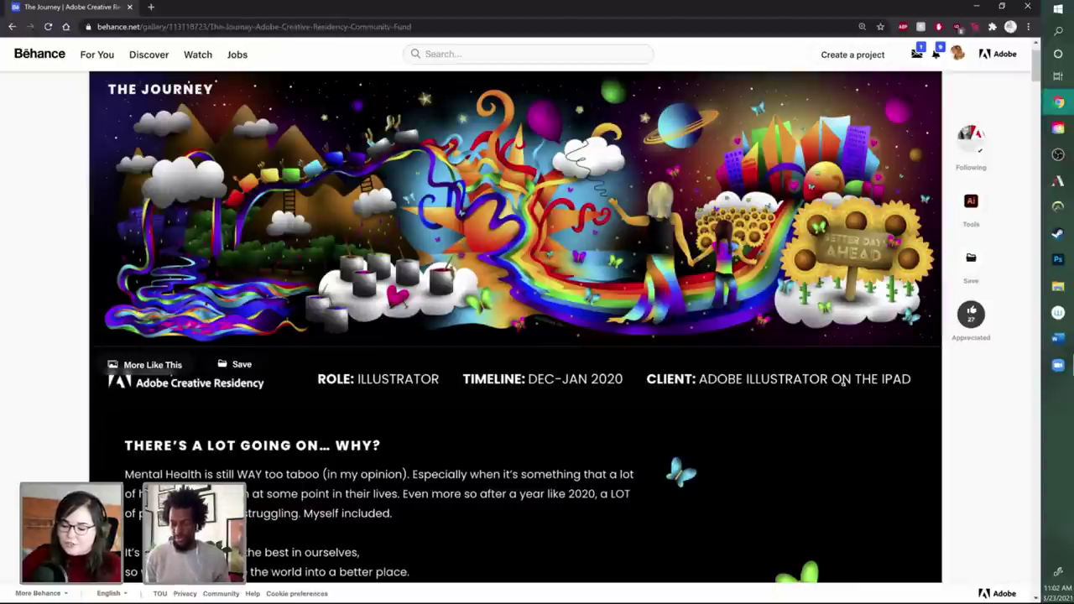
left_click(843, 383)
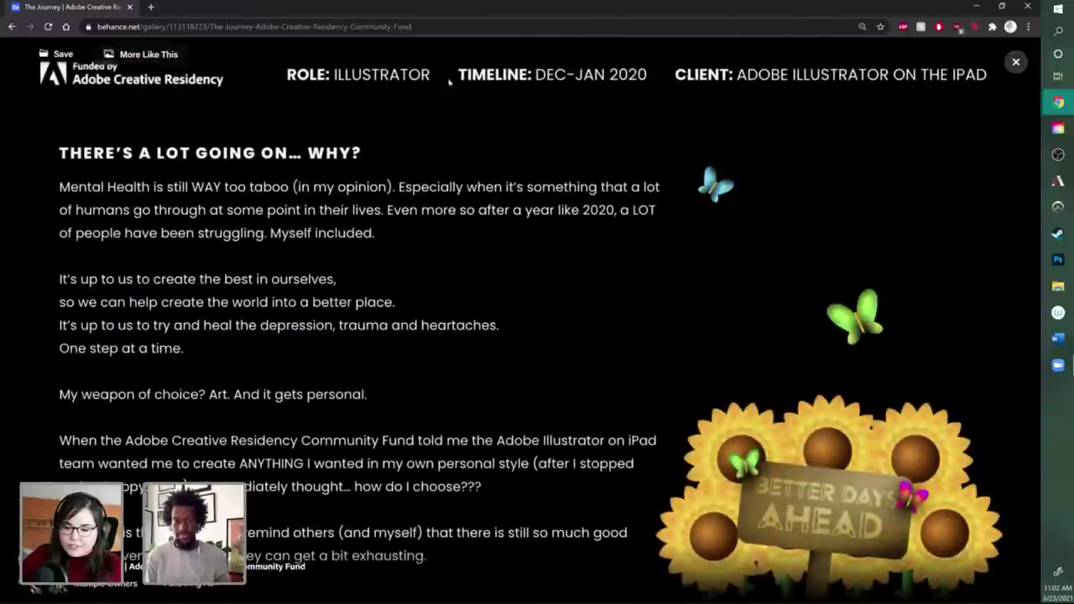
left_click(16, 31)
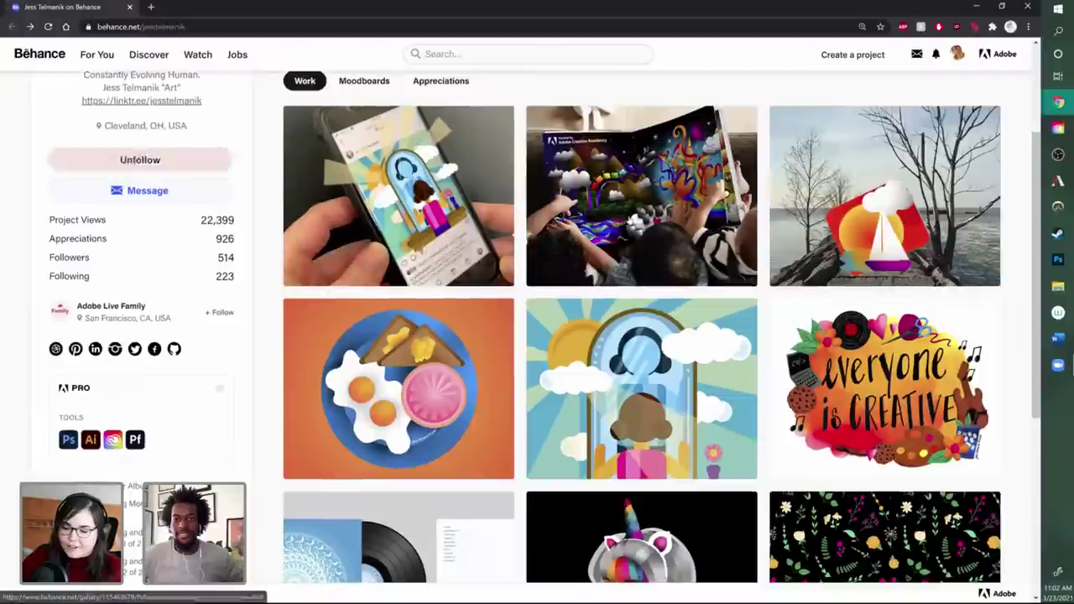
left_click(672, 218)
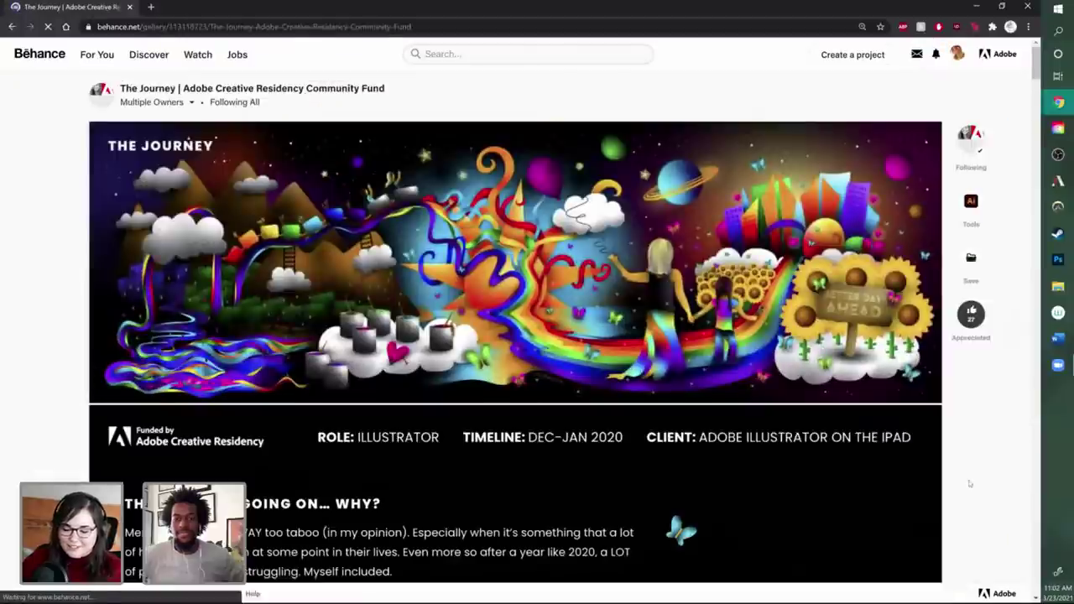
Step: Read The Journey's introduction, from the banner artwork through the illustration inspiration to the My Journey text
scroll(435, 508, "down", 1)
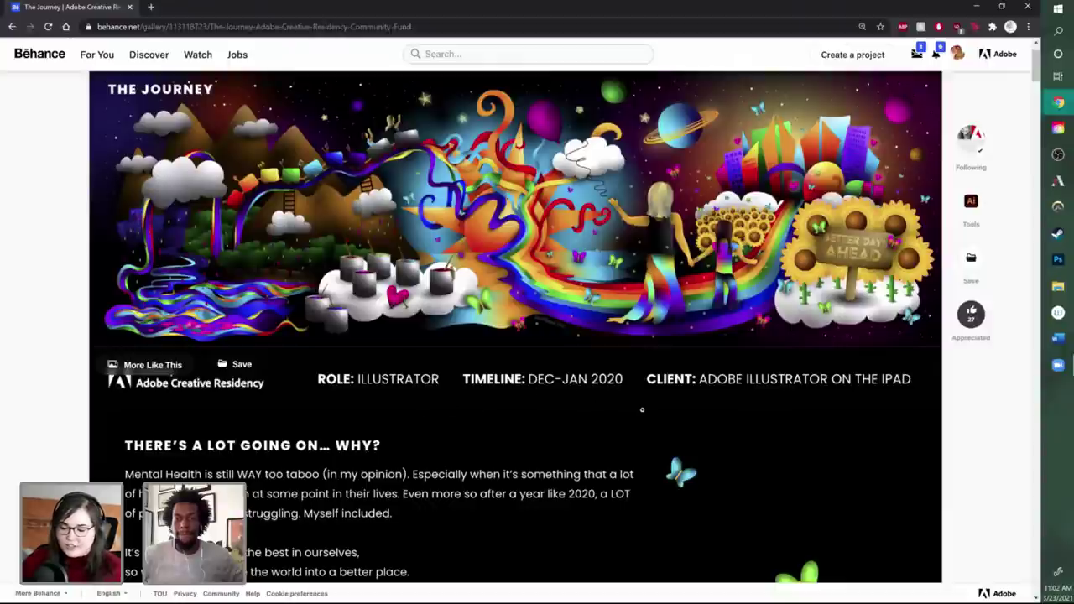
scroll(642, 409, "down", 3)
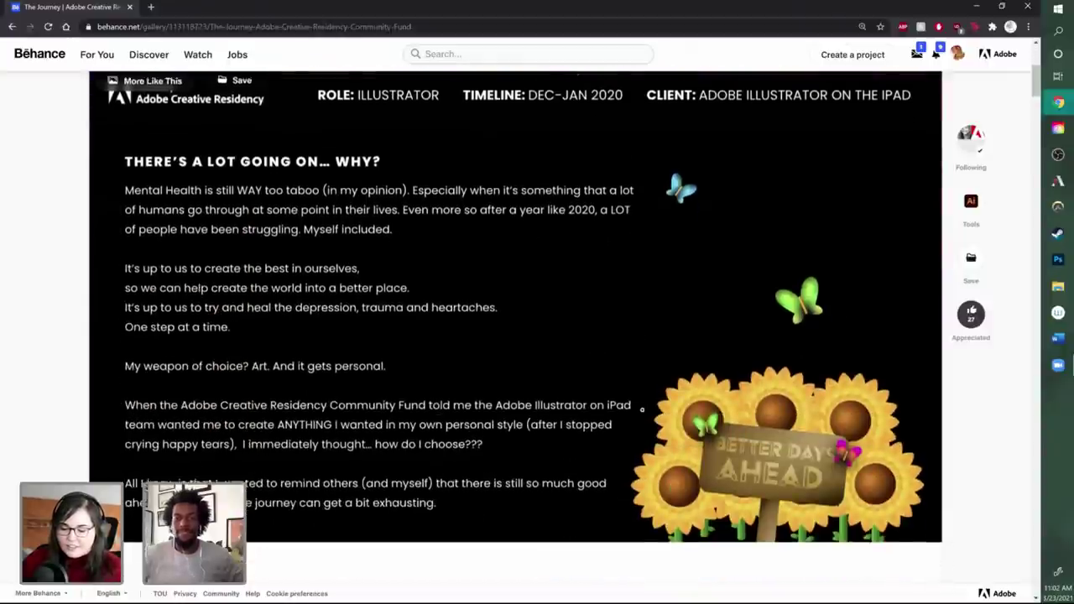
scroll(642, 409, "down", 5)
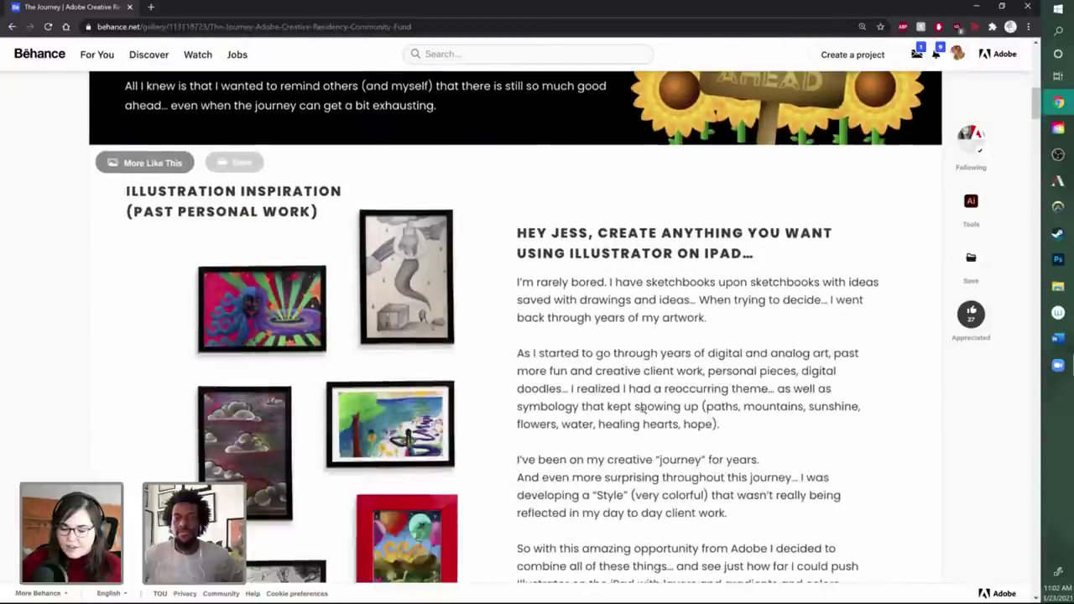
scroll(642, 408, "down", 2)
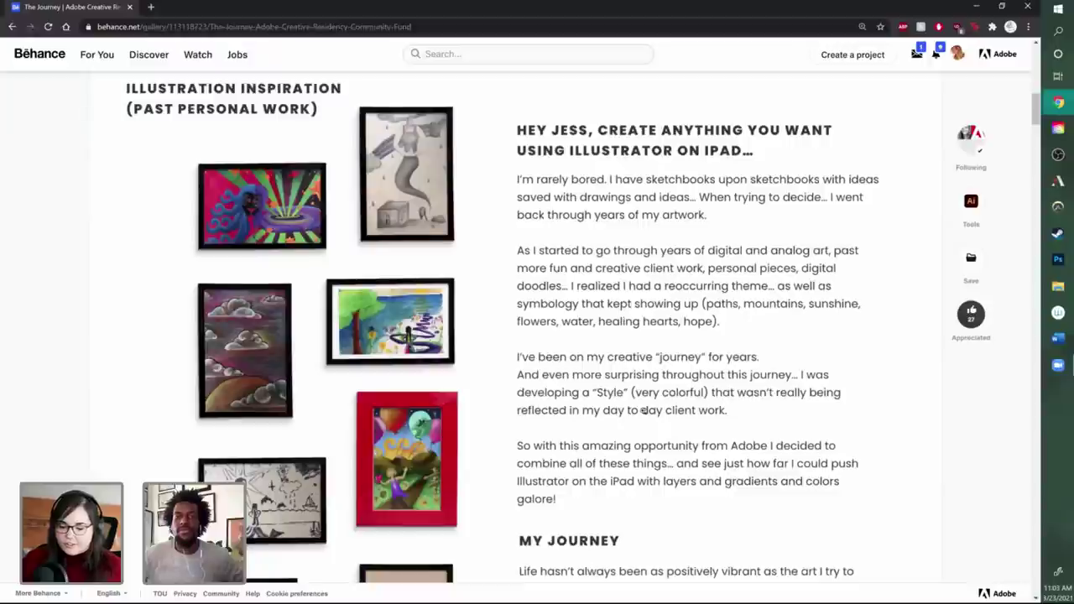
scroll(643, 410, "down", 1)
scroll(644, 411, "down", 5)
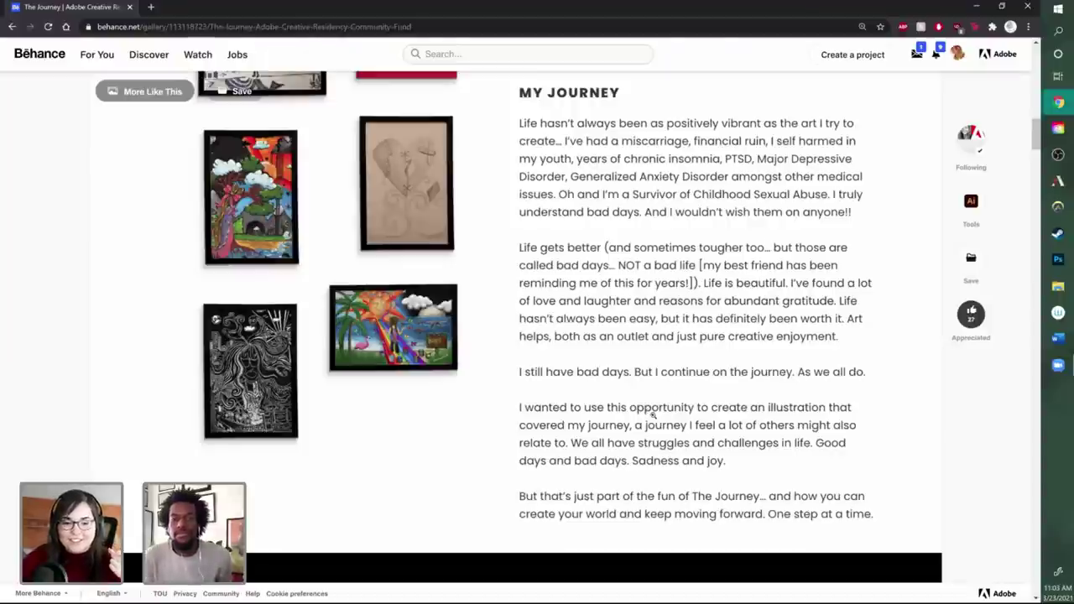
scroll(636, 389, "down", 2)
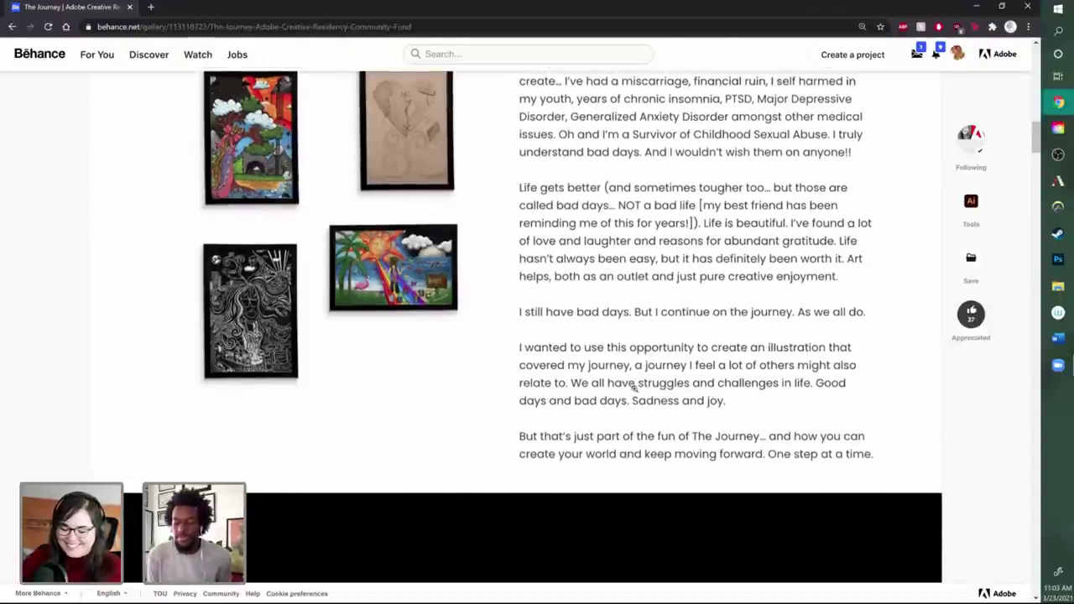
Step: Examine the Beginnings sketches, the Process list, the Illustrator on the iPad mockups and the Gradients Galore section
scroll(638, 382, "down", 3)
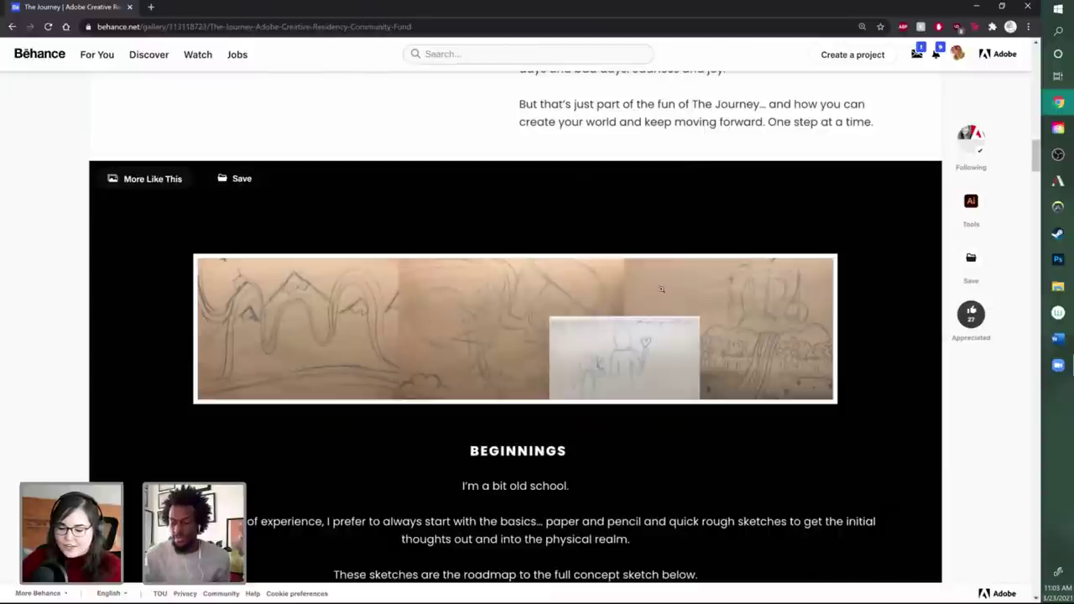
scroll(762, 325, "down", 2)
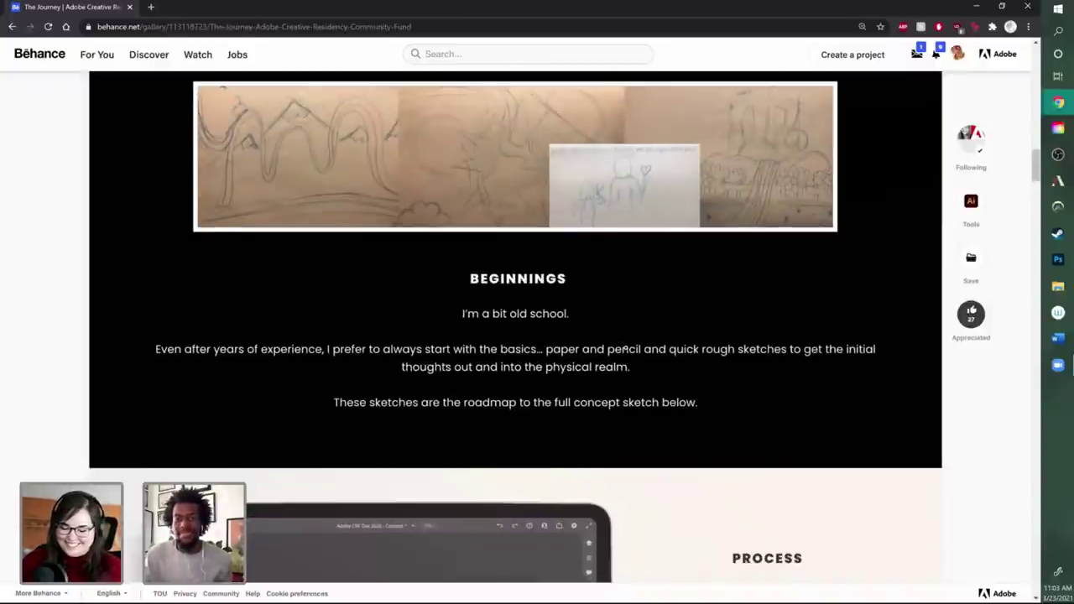
scroll(746, 391, "down", 3)
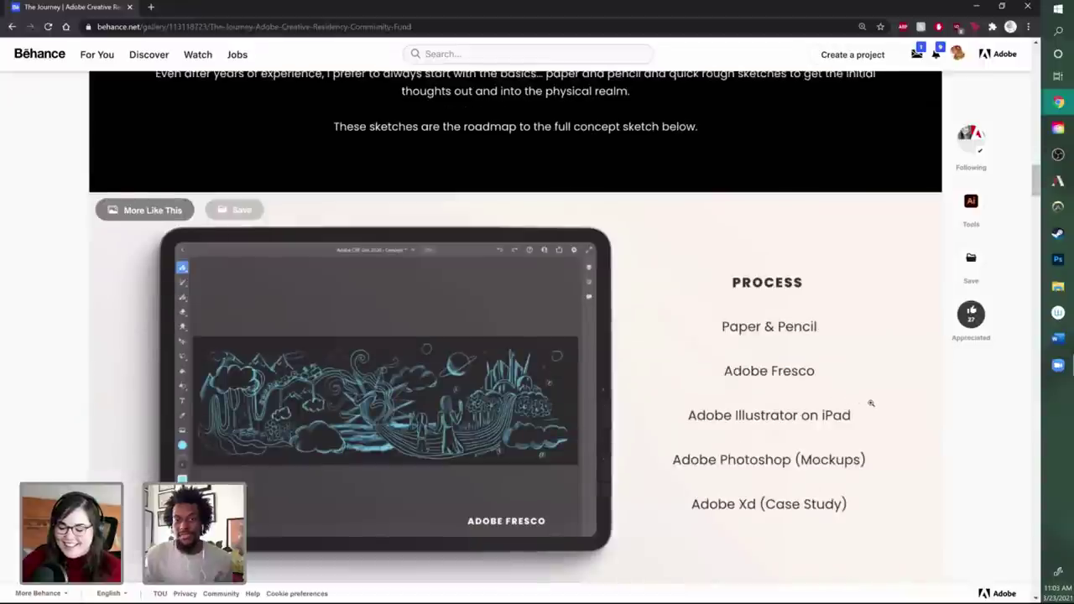
scroll(871, 403, "down", 1)
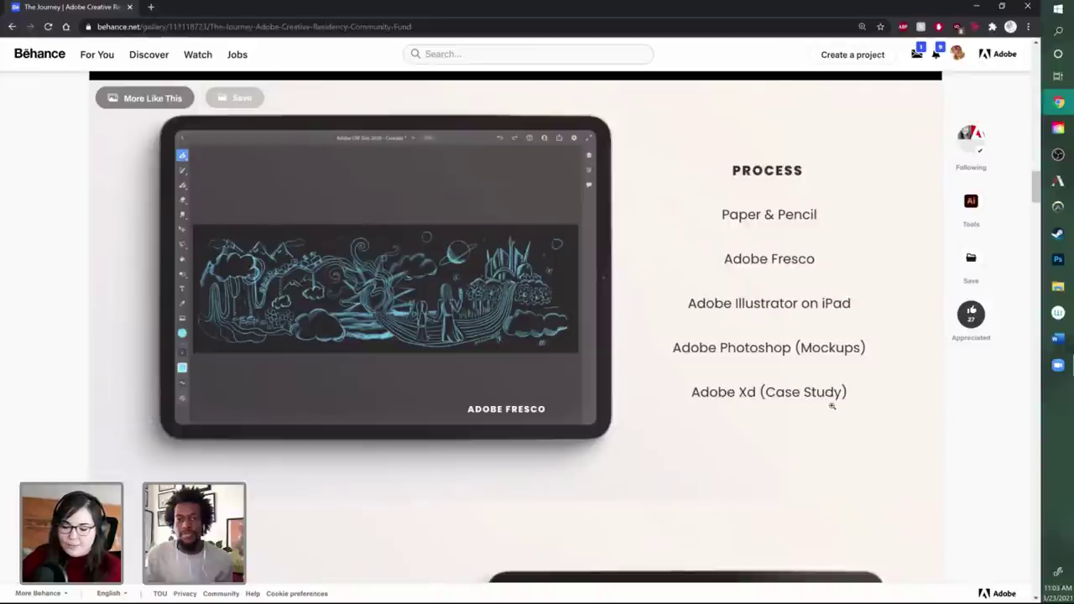
scroll(815, 429, "down", 2)
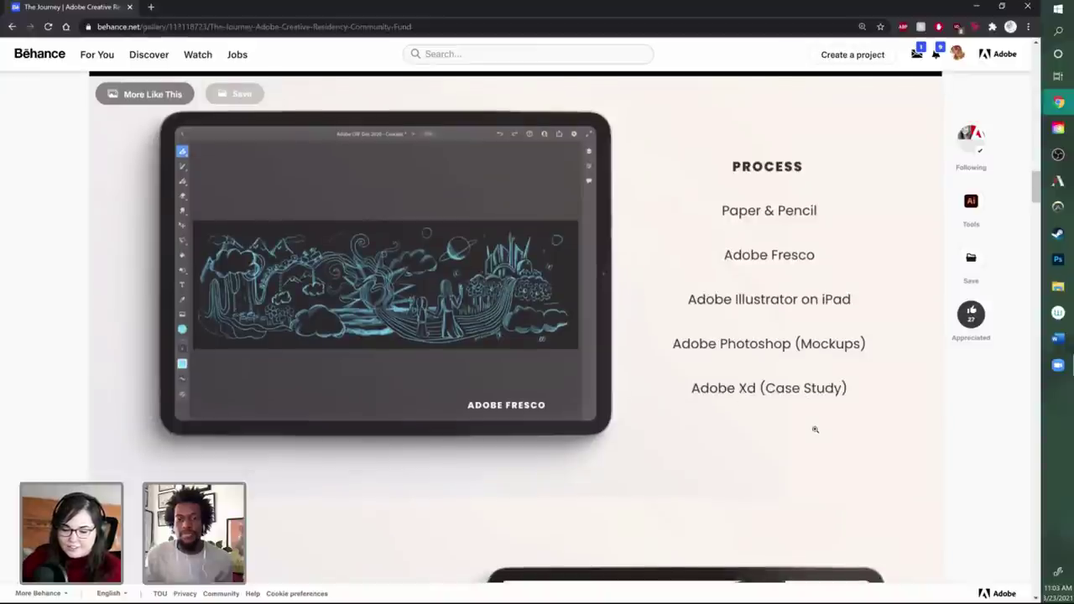
scroll(898, 424, "down", 2)
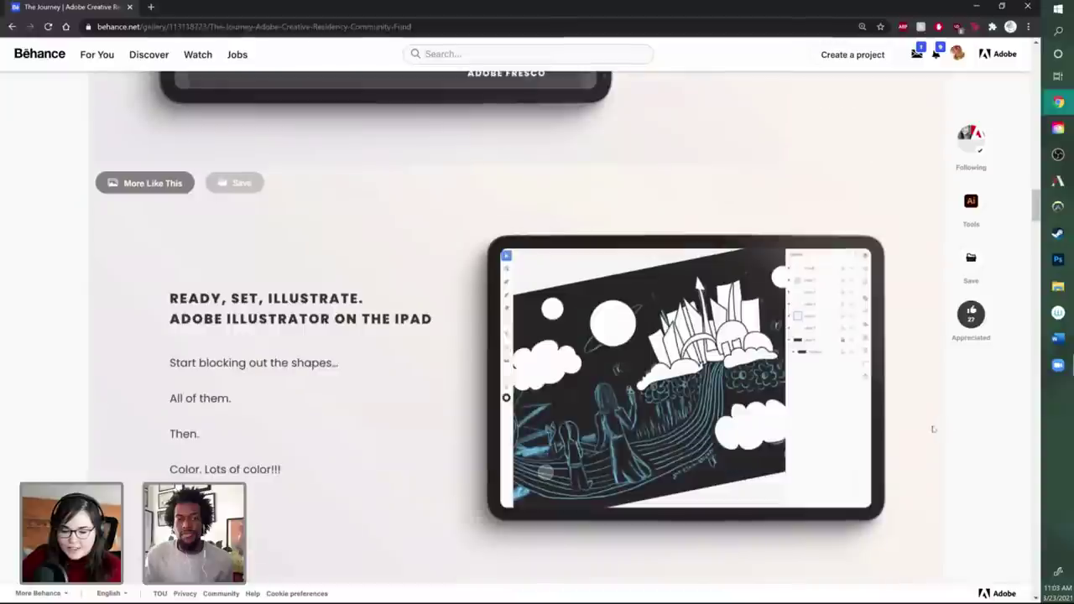
scroll(914, 420, "down", 4)
scroll(912, 418, "down", 3)
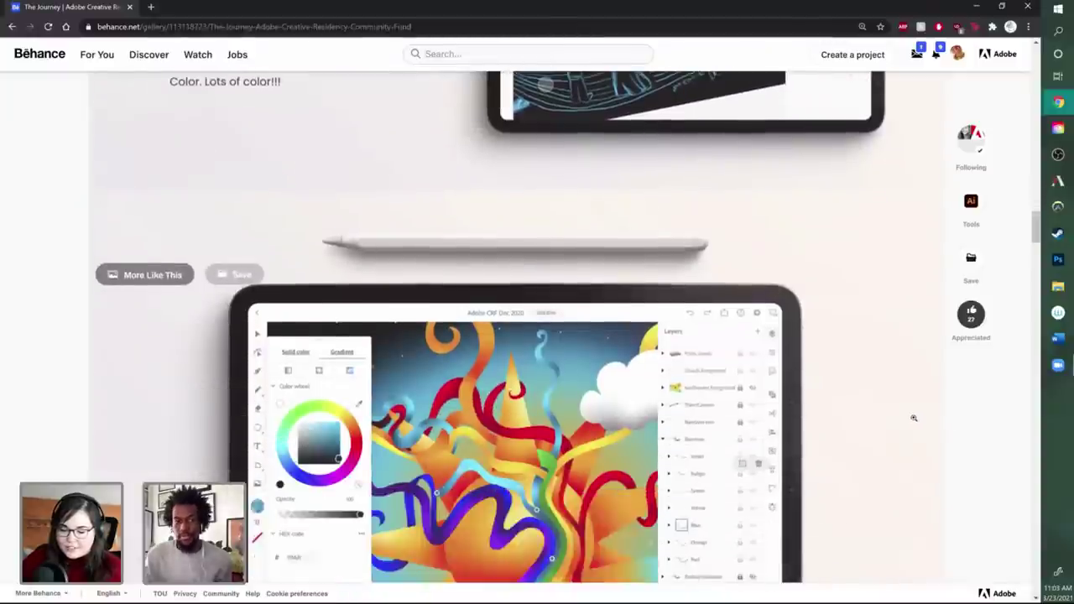
scroll(911, 412, "up", 2)
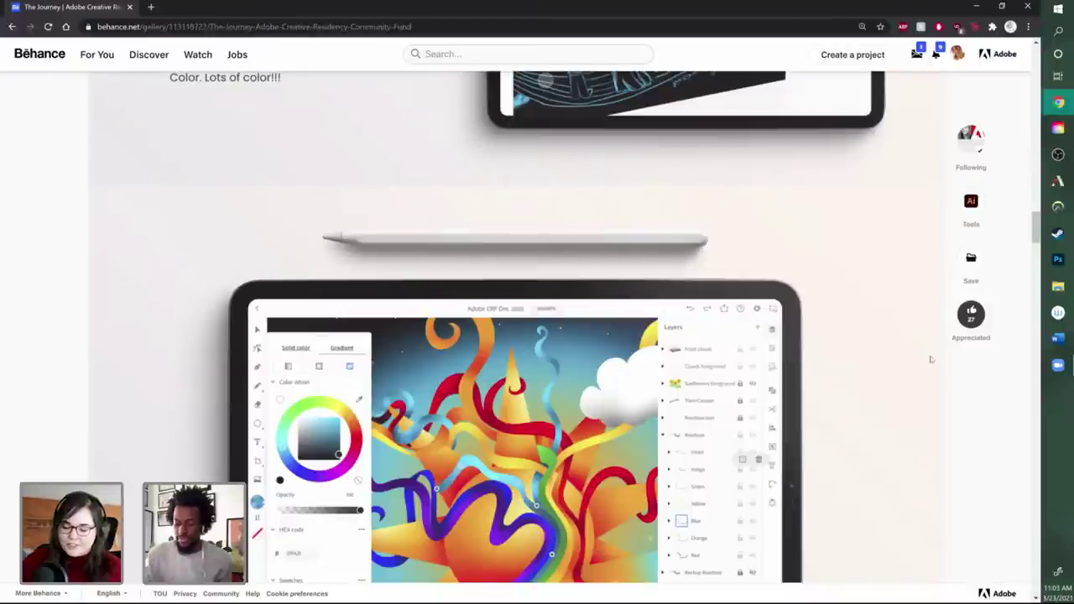
scroll(913, 356, "down", 2)
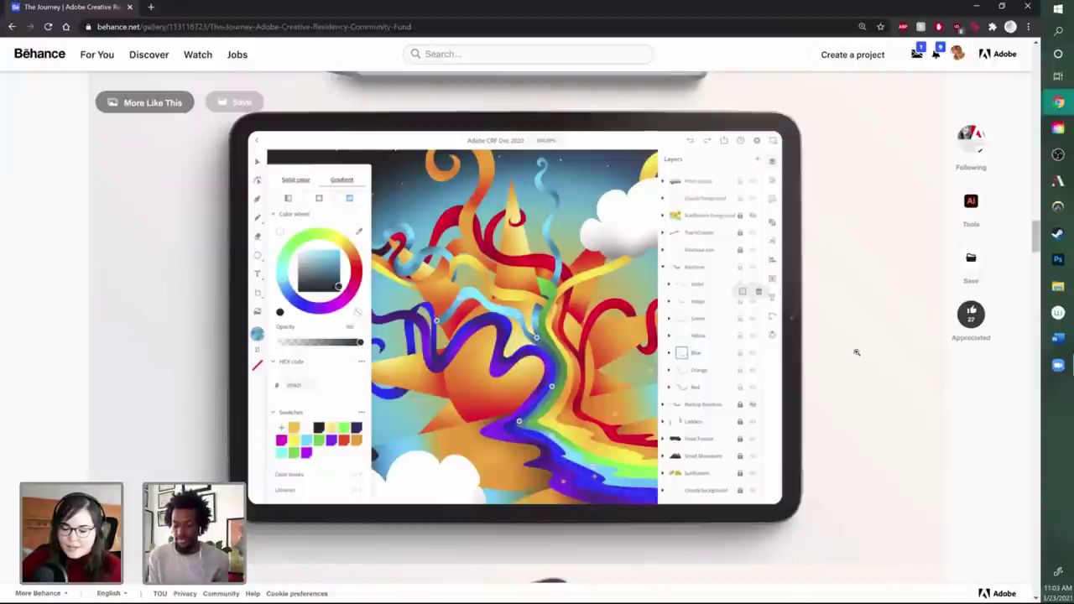
scroll(856, 352, "down", 3)
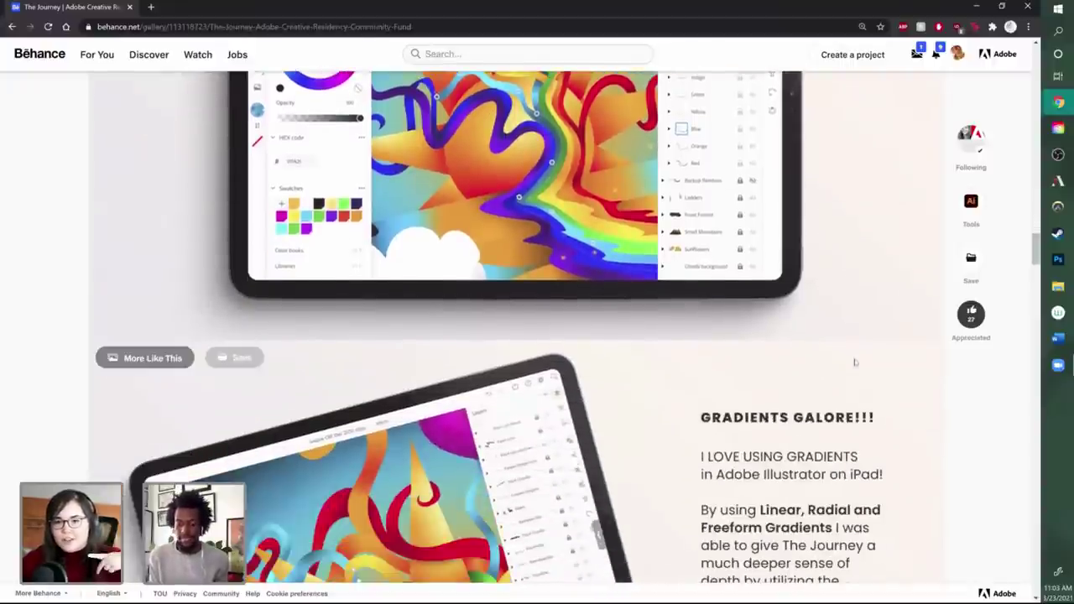
scroll(855, 363, "down", 2)
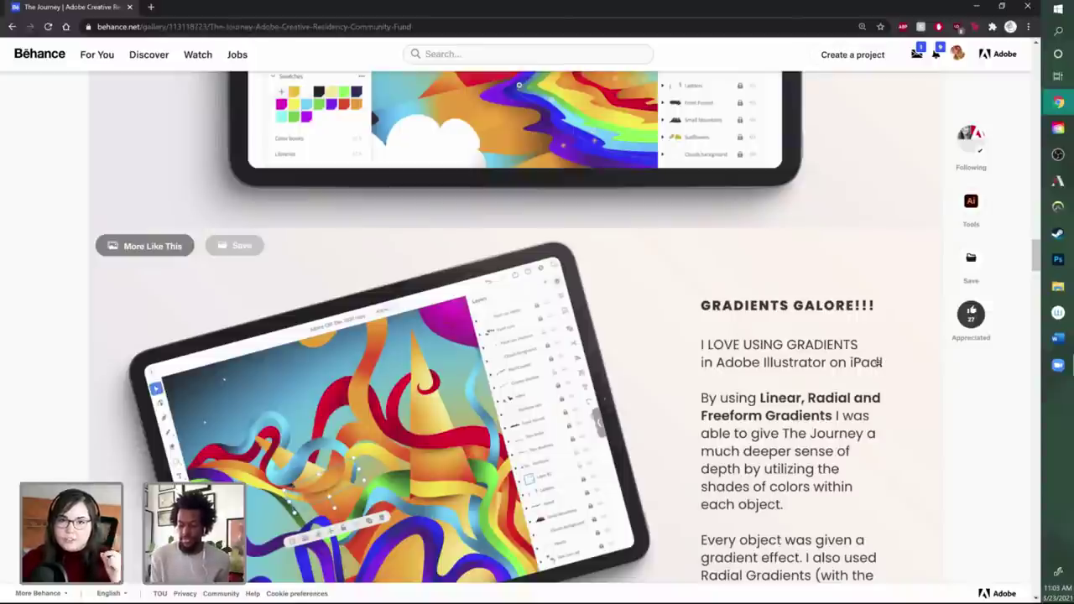
scroll(880, 363, "down", 2)
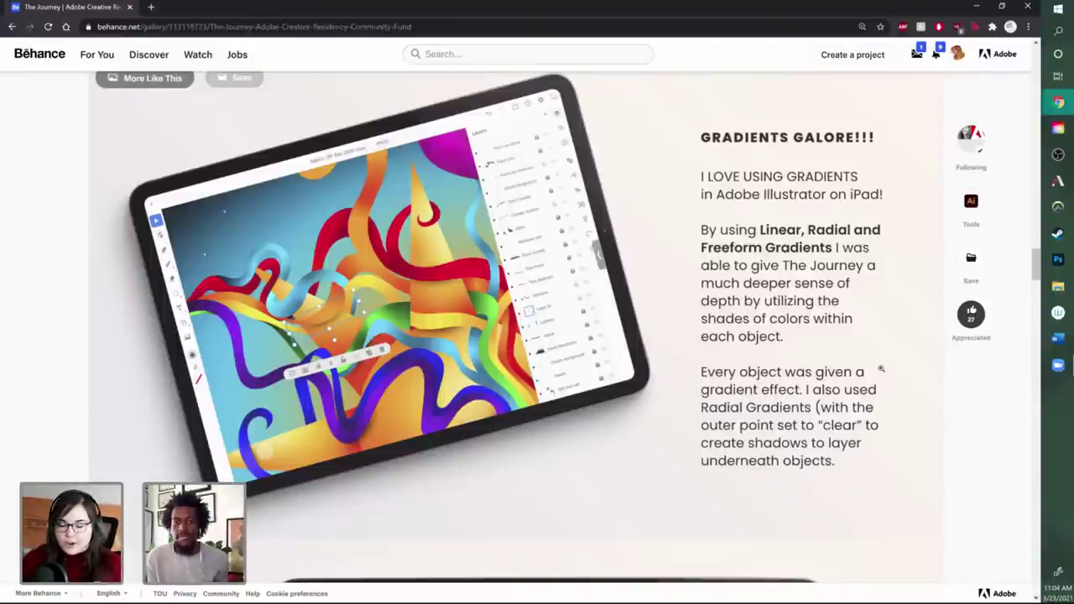
Step: Examine the annotated illustration explaining the symbols' meanings and the list of AI Features Used
scroll(880, 369, "down", 3)
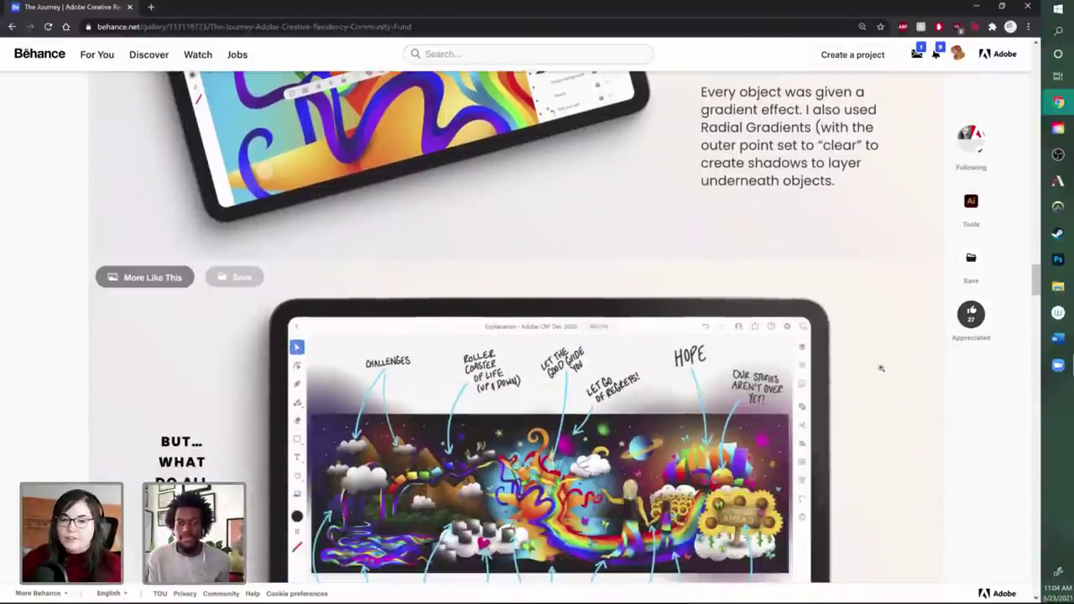
scroll(914, 360, "down", 1)
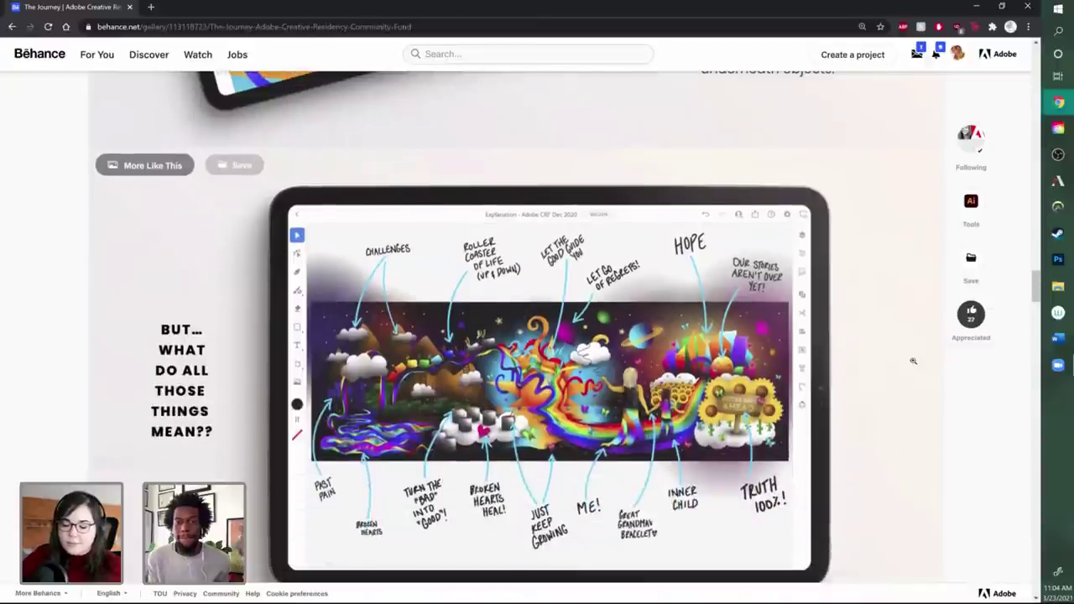
scroll(913, 361, "down", 1)
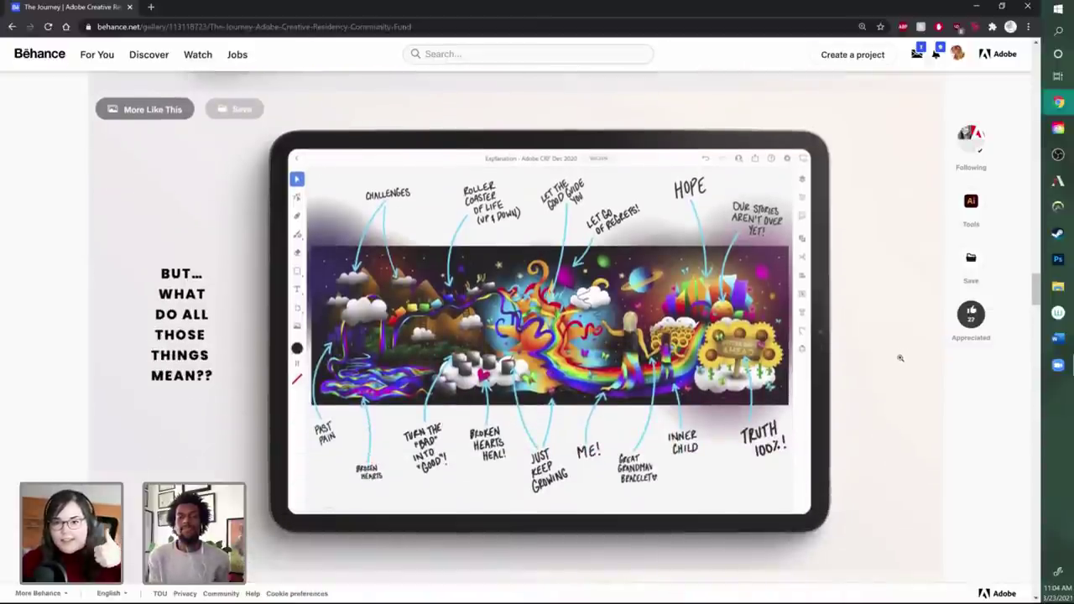
scroll(908, 368, "down", 2)
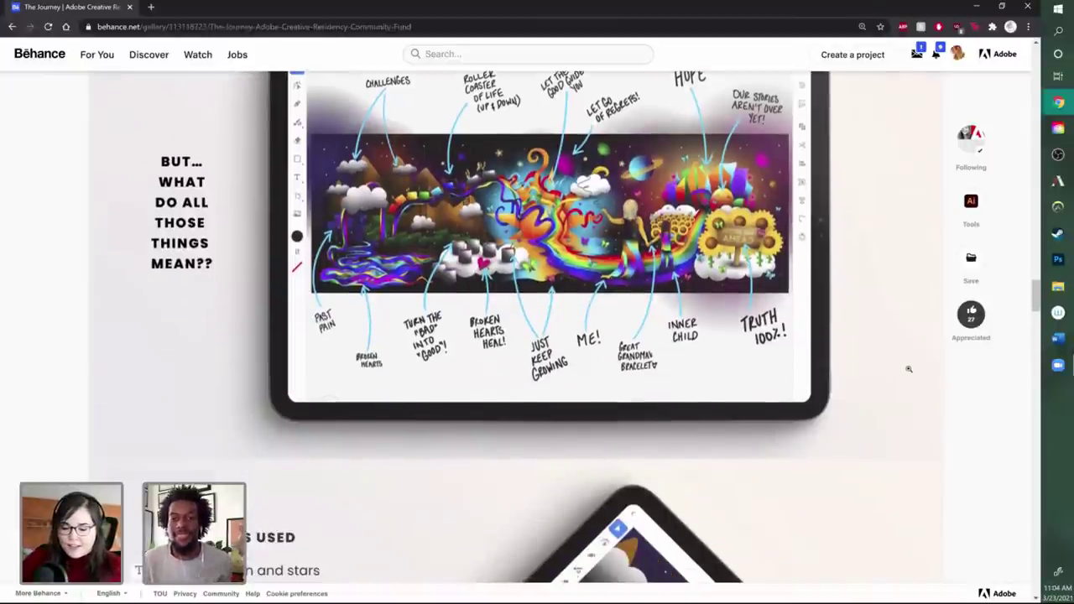
scroll(908, 368, "up", 1)
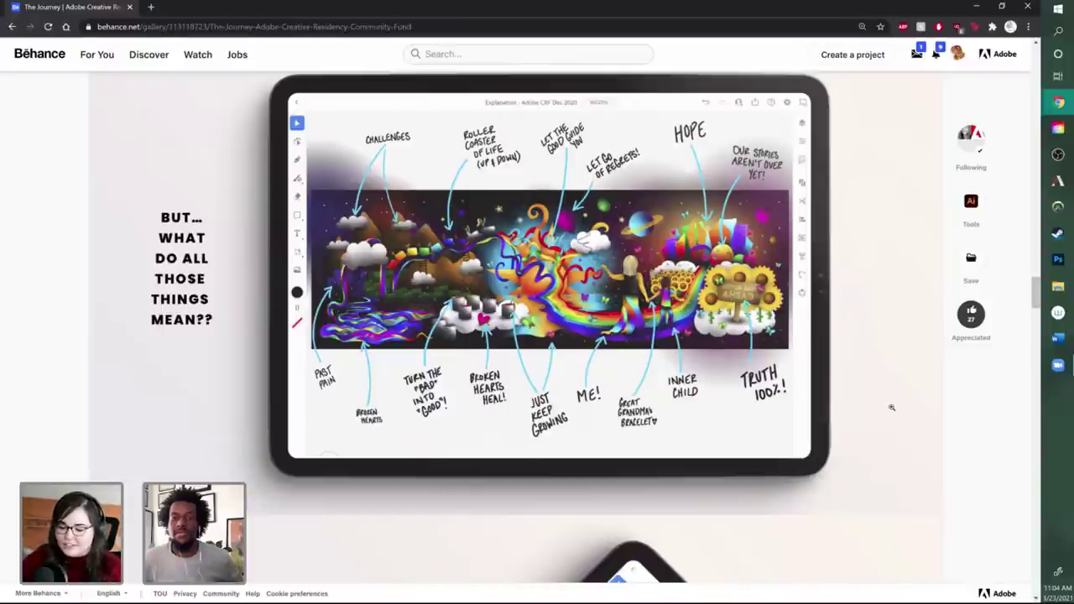
scroll(888, 417, "down", 2)
scroll(889, 408, "down", 4)
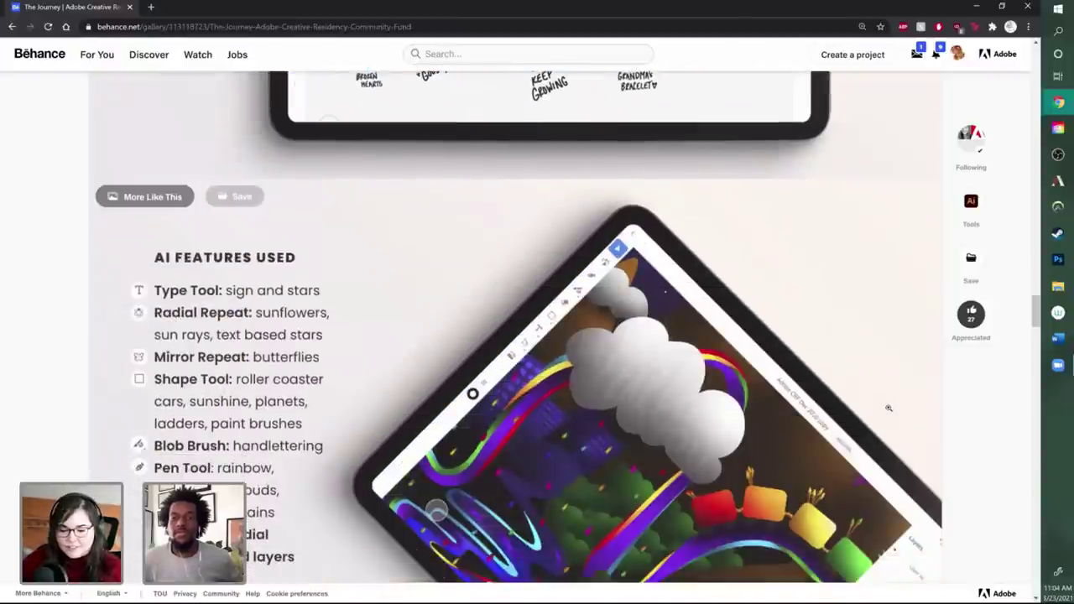
scroll(891, 410, "up", 1)
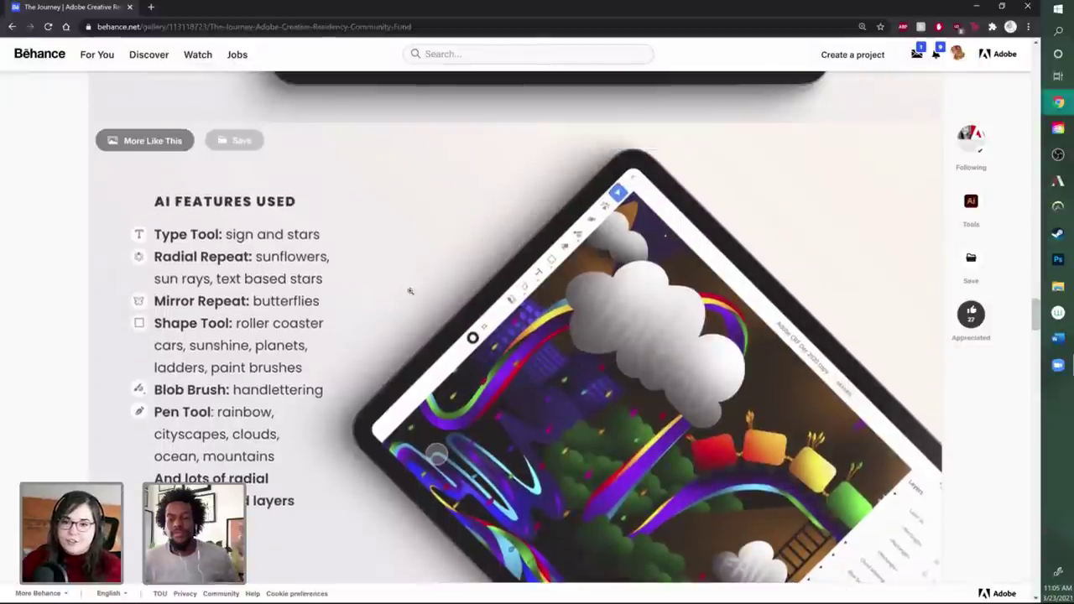
scroll(374, 289, "down", 2)
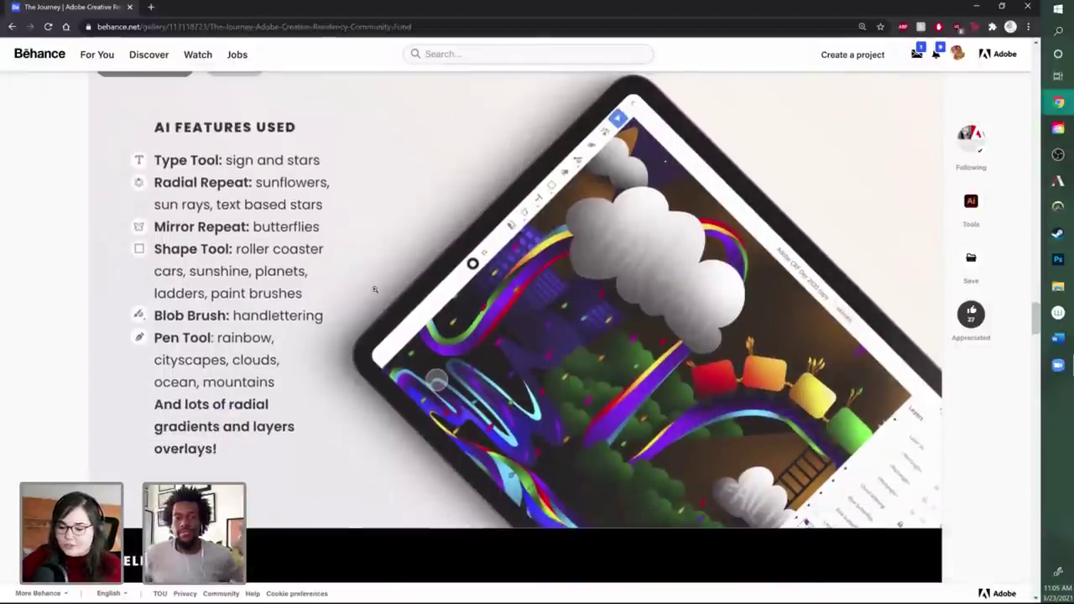
Step: Look over the social media deliverables, the coloring book pages, and the Future Applications and Moving Forward sections
scroll(374, 289, "down", 3)
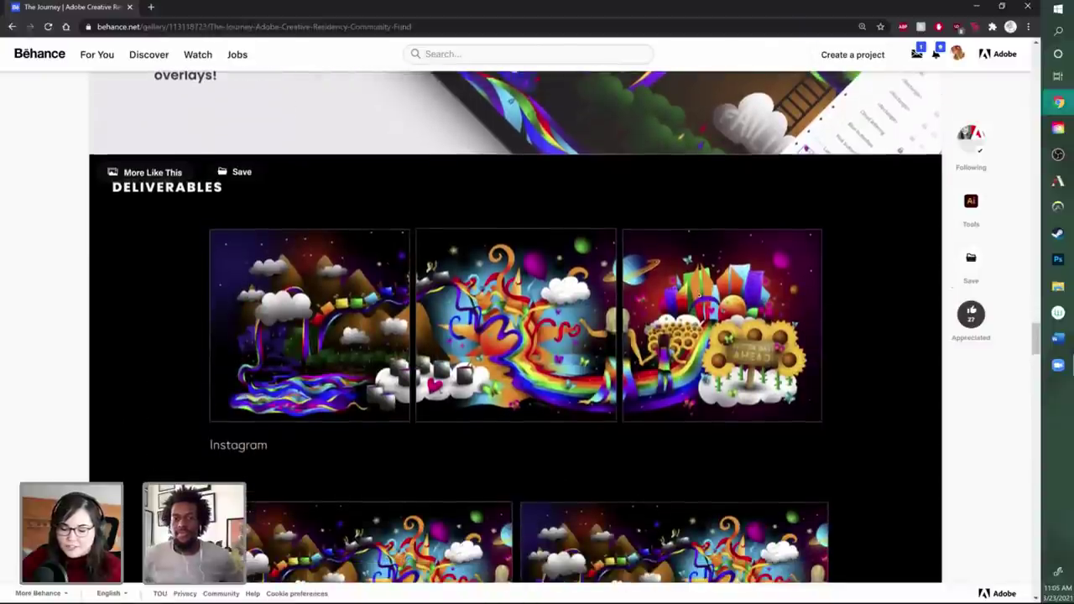
scroll(870, 288, "down", 2)
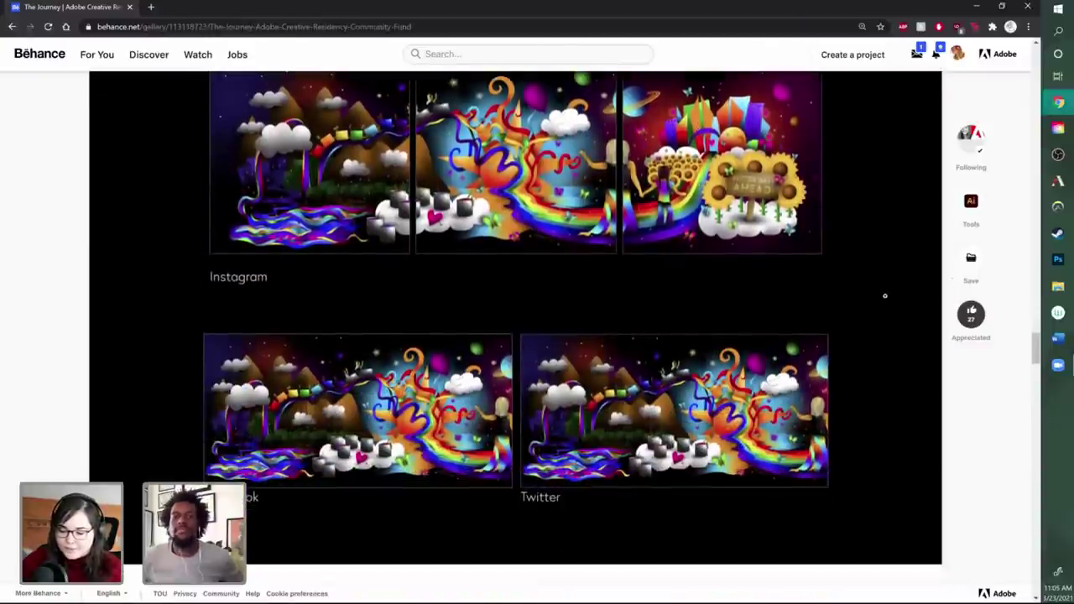
scroll(883, 295, "up", 1)
scroll(879, 292, "up", 1)
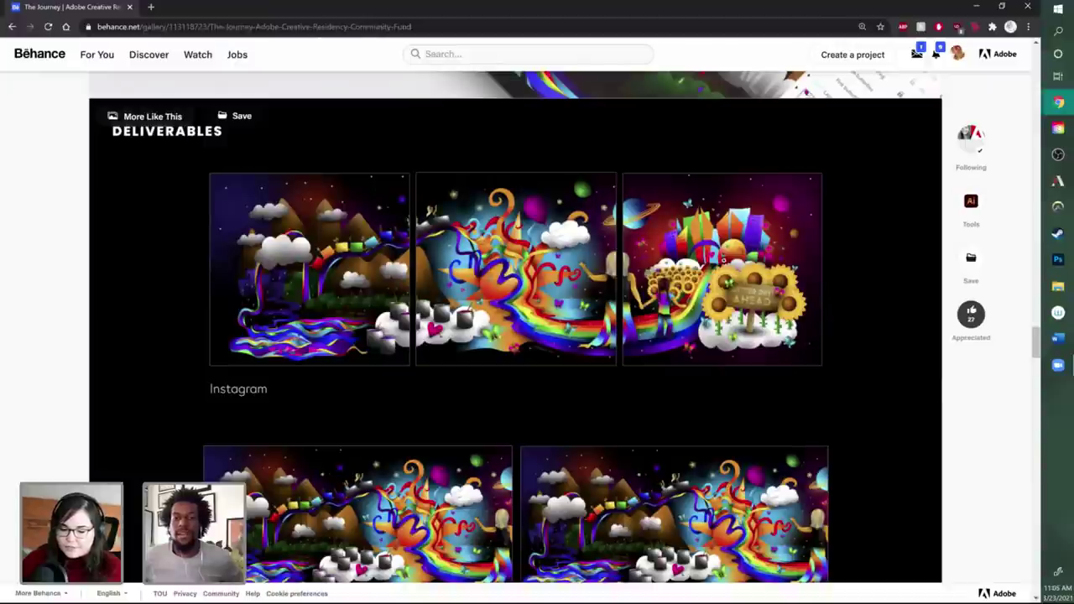
scroll(252, 378, "down", 2)
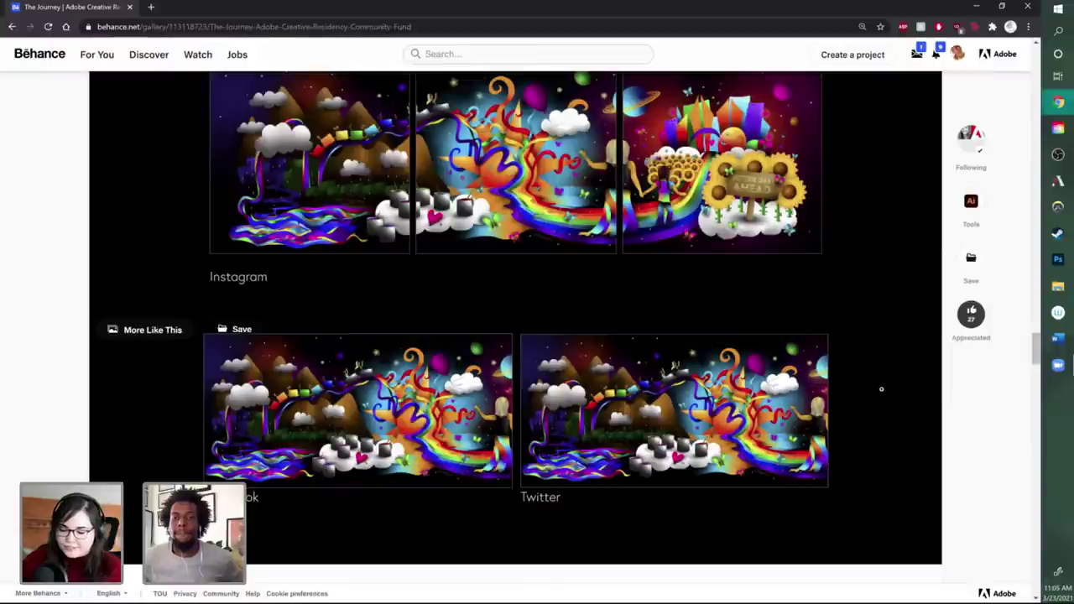
scroll(881, 389, "down", 3)
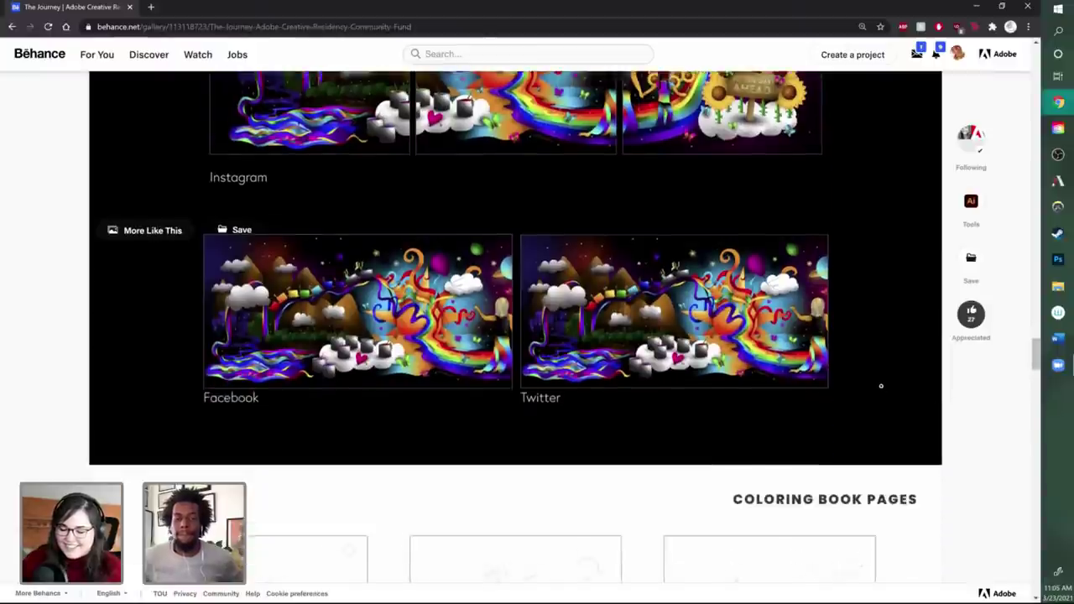
scroll(882, 386, "down", 2)
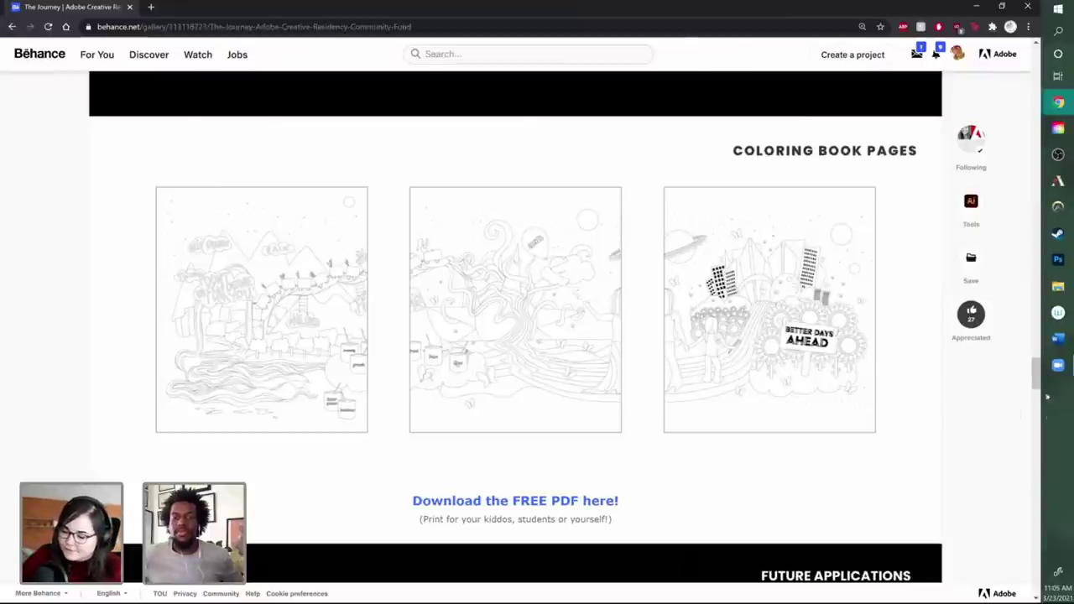
left_click_drag(1037, 388, 1039, 420)
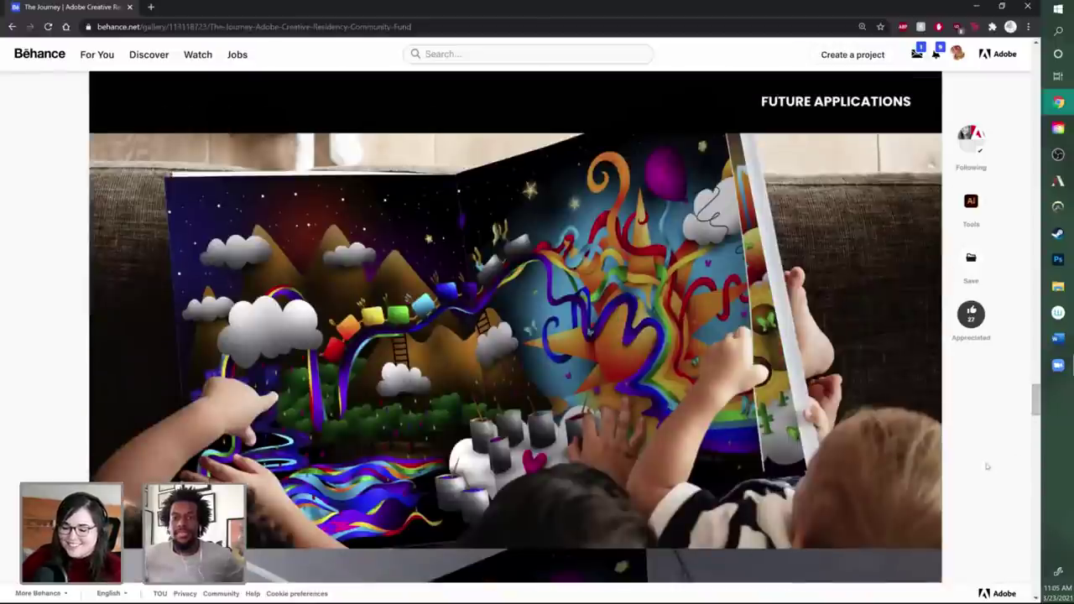
scroll(985, 473, "down", 1)
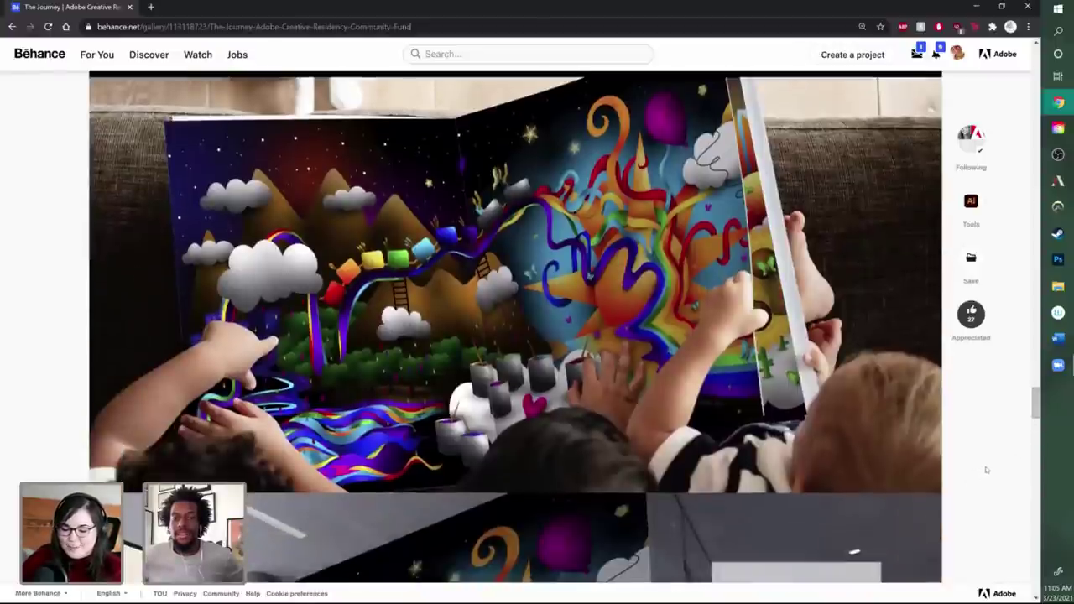
scroll(986, 470, "down", 2)
scroll(986, 470, "down", 3)
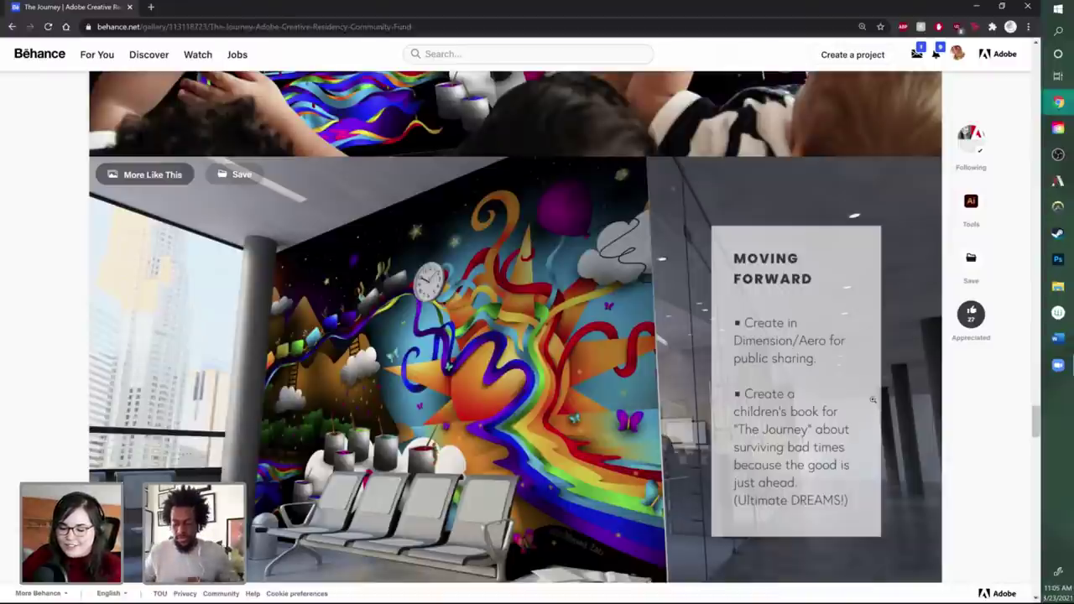
Step: Look over the rest of The Journey, from the Moving Forward mural mockup through the Final Outcome text to the closing thank-you and credits
scroll(873, 399, "down", 1)
scroll(705, 274, "up", 2)
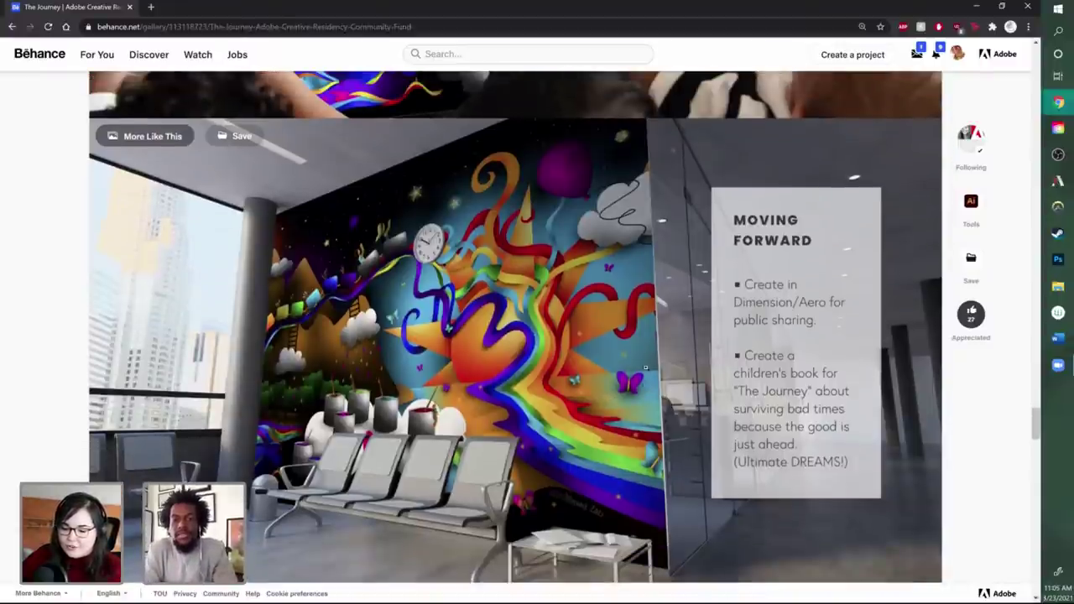
scroll(705, 275, "up", 3)
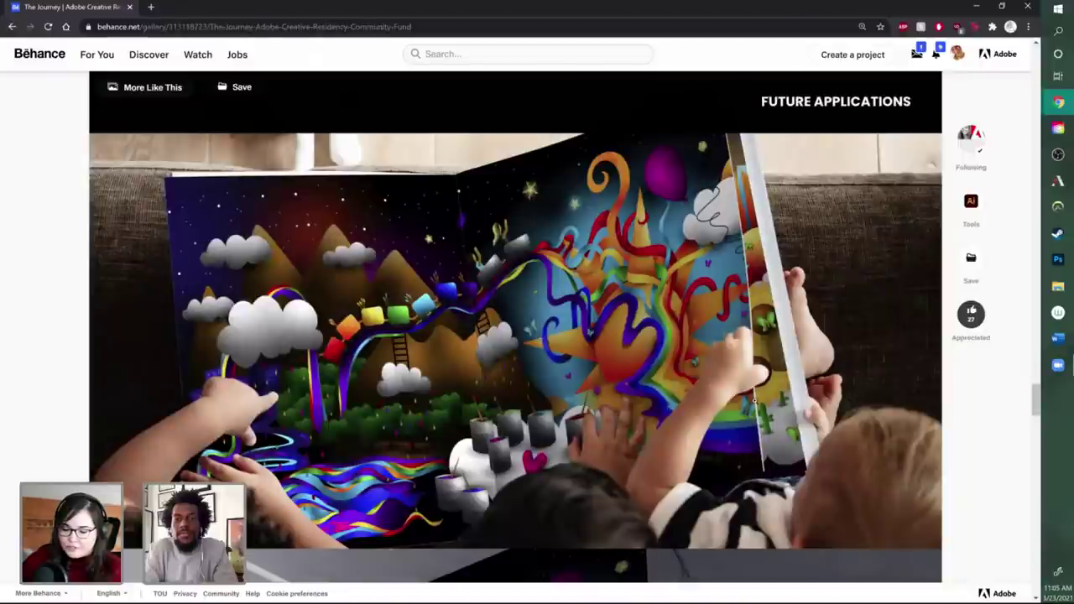
scroll(756, 403, "down", 8)
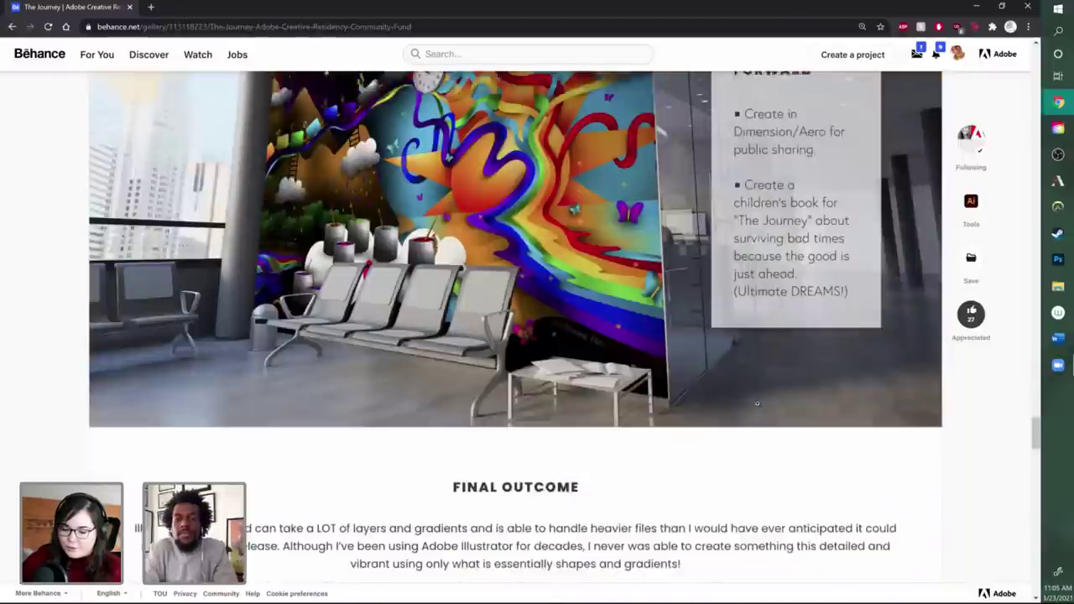
scroll(756, 403, "down", 5)
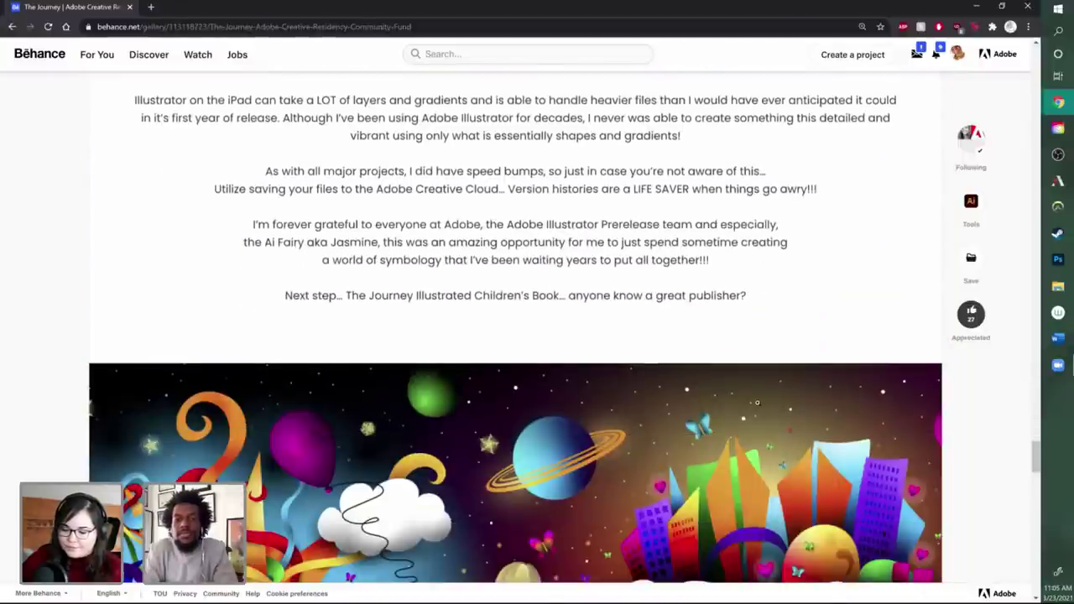
scroll(756, 403, "down", 6)
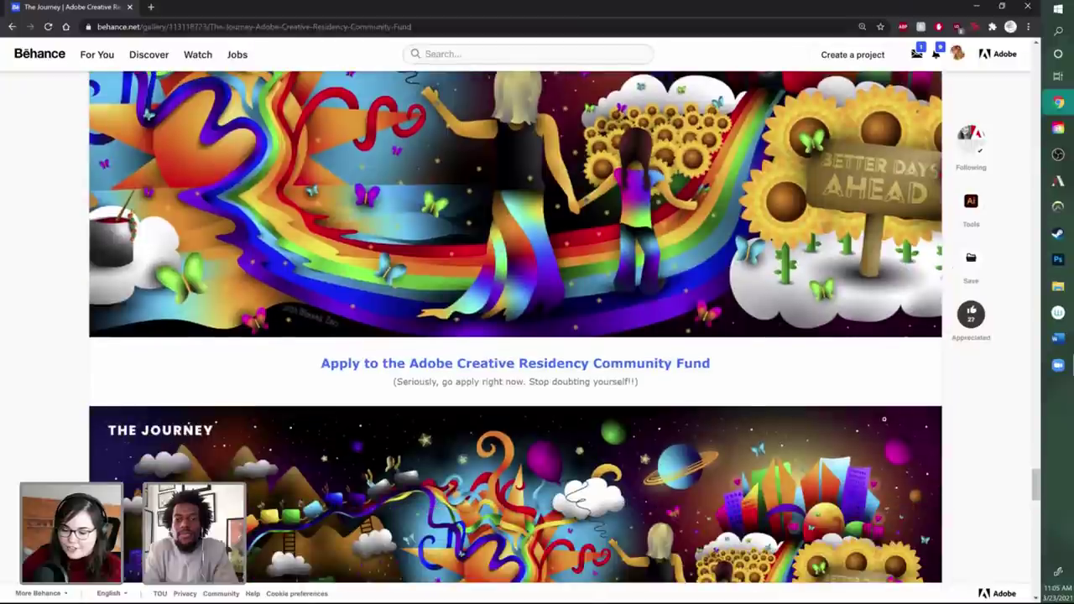
scroll(884, 419, "down", 4)
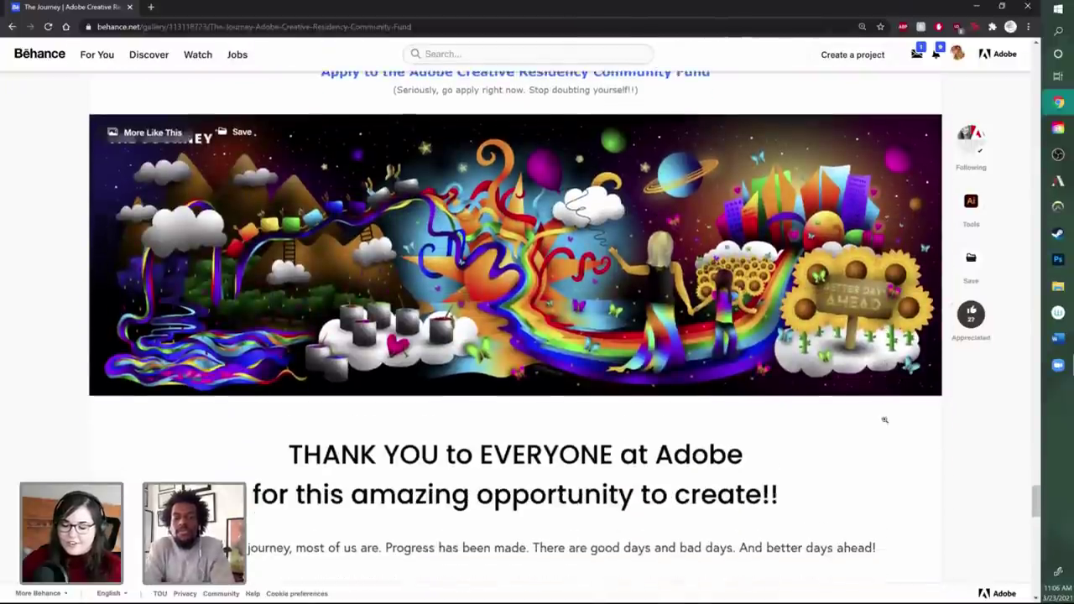
scroll(885, 419, "down", 3)
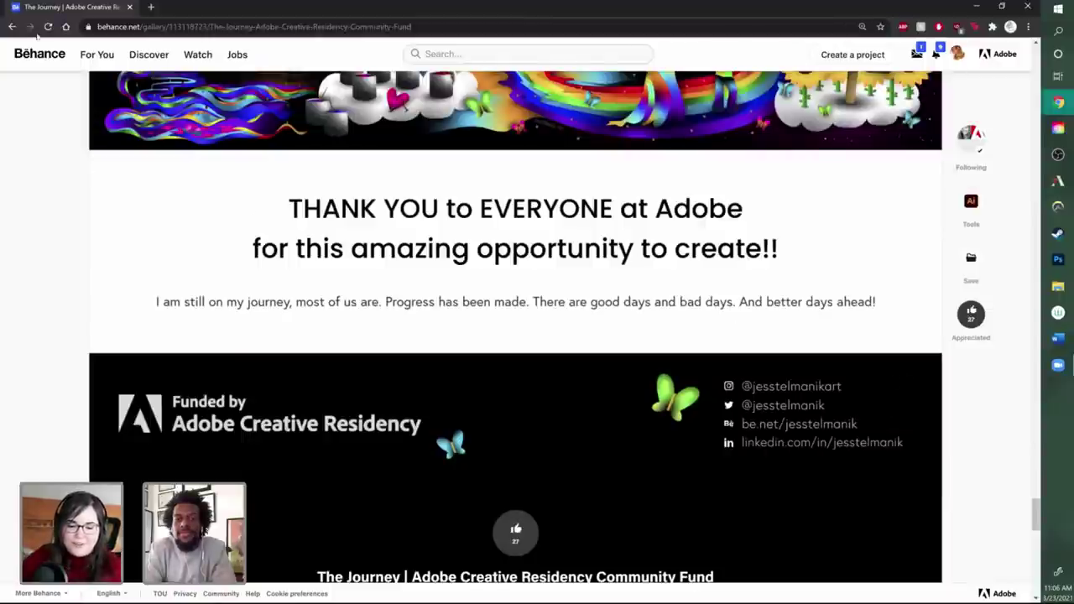
Step: Return to the artist's profile, open the Sailboat Sunset with Adobe Aero project and appreciate it
left_click(13, 27)
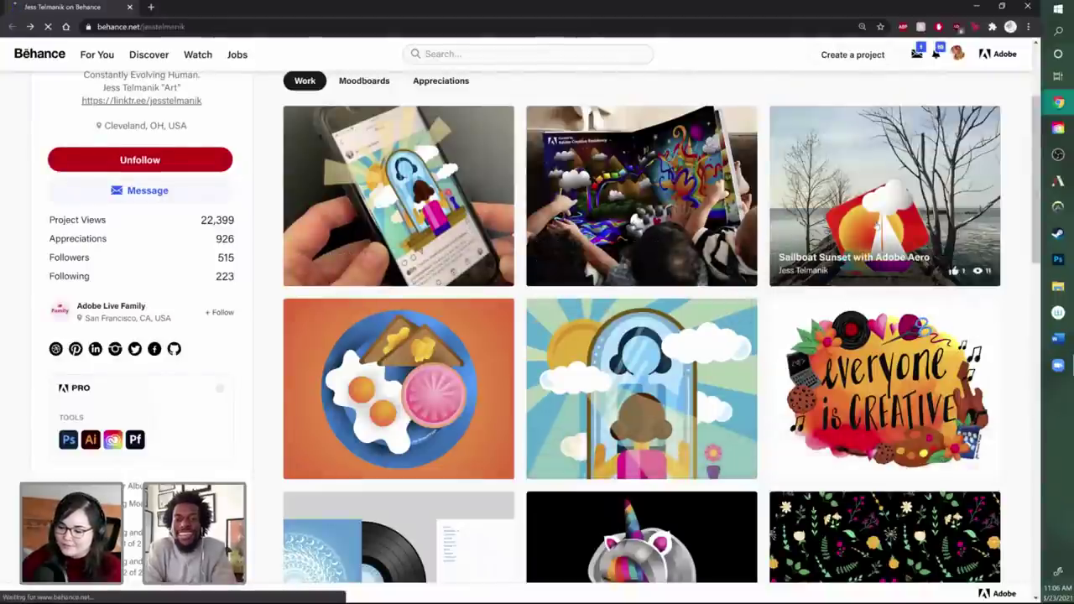
left_click(877, 231)
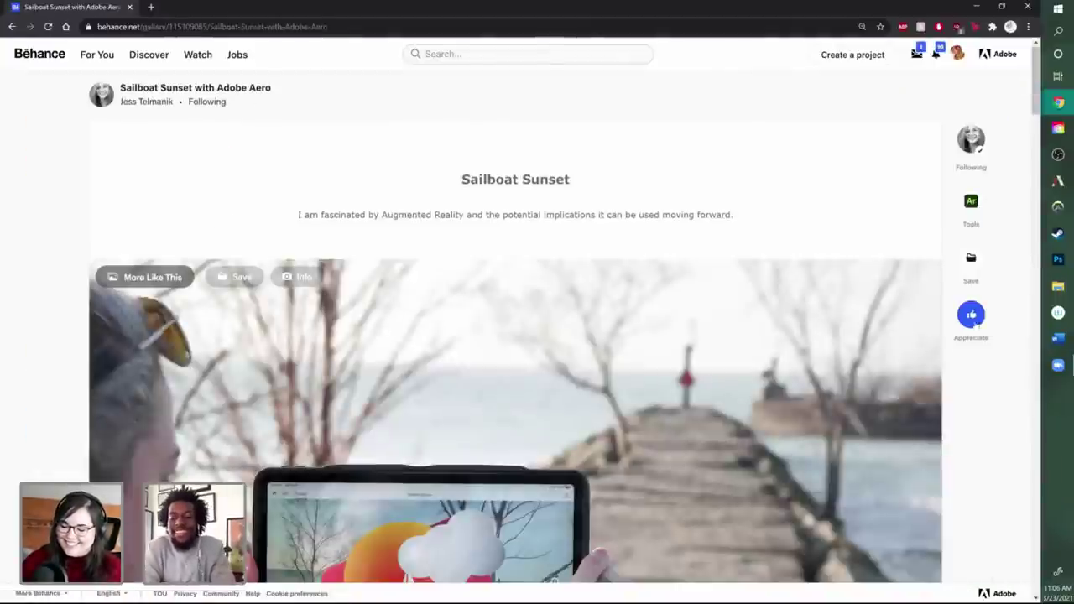
left_click(972, 314)
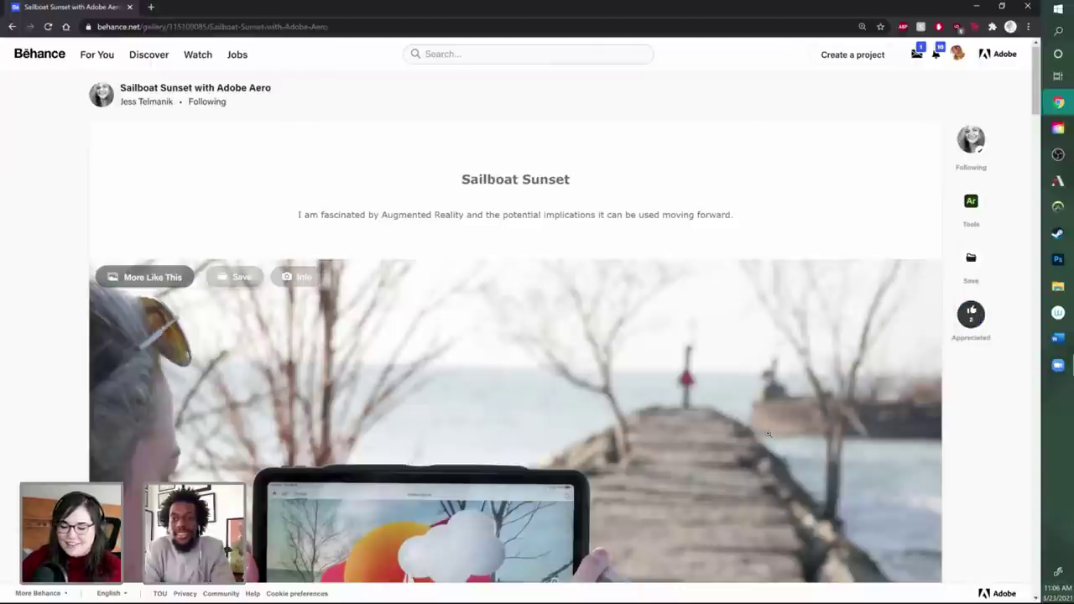
Step: Examine the Sailboat Sunset augmented reality photos and explanation, and play the embedded Sailboat Sunset in Adobe Aero video
scroll(758, 409, "down", 2)
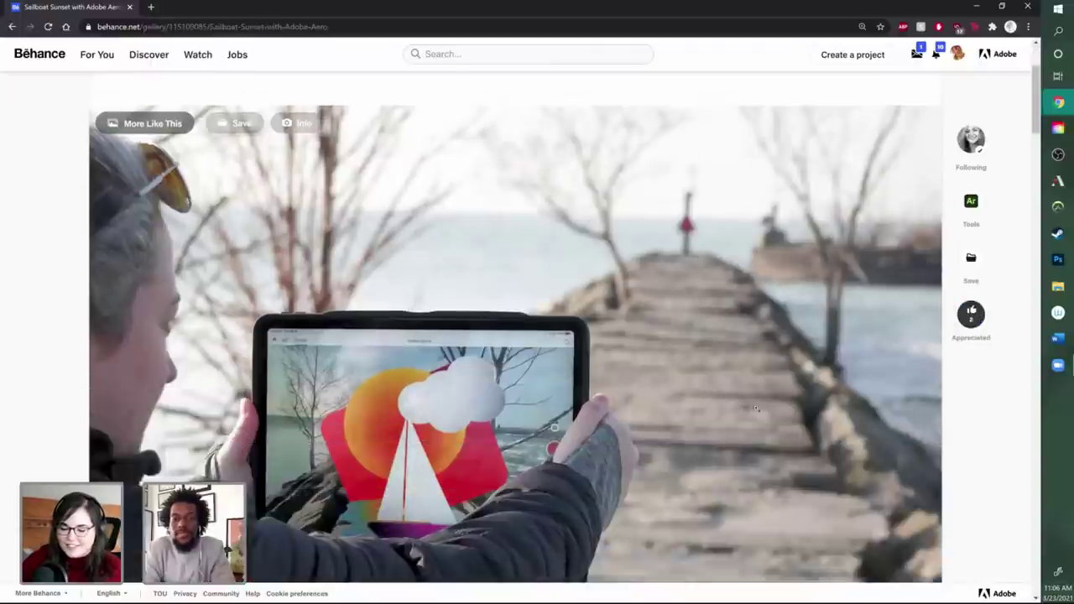
scroll(756, 409, "up", 1)
scroll(755, 409, "up", 1)
scroll(757, 405, "down", 3)
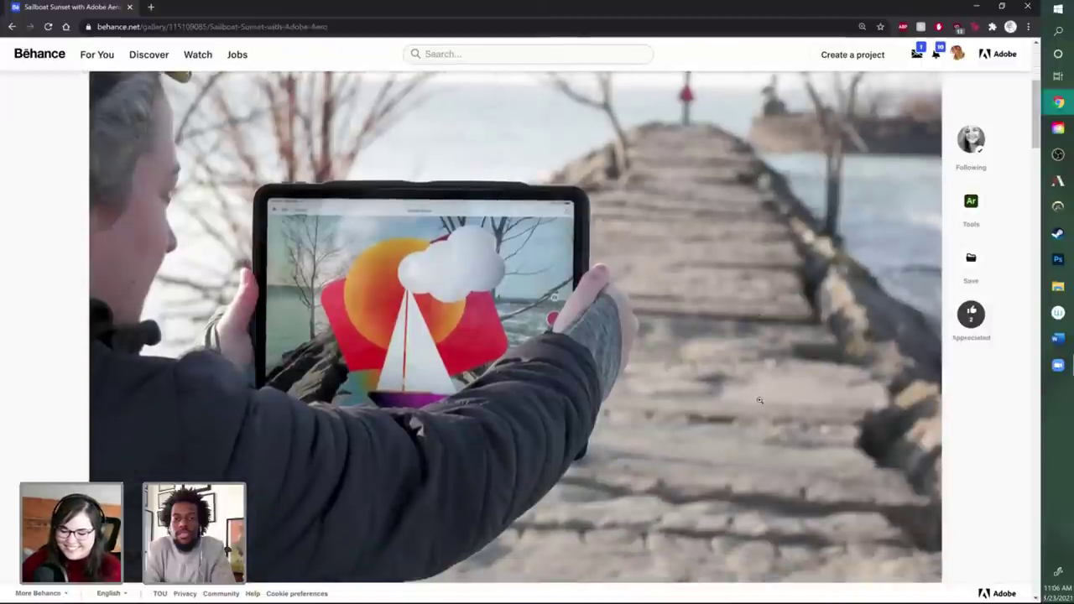
scroll(760, 401, "down", 4)
scroll(760, 400, "down", 5)
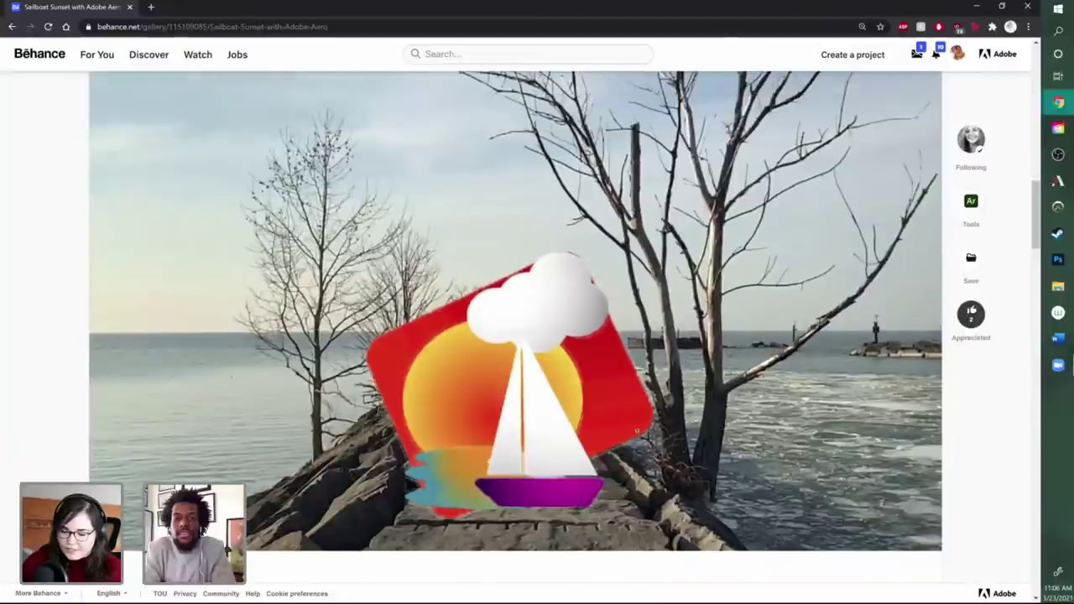
scroll(800, 484, "down", 7)
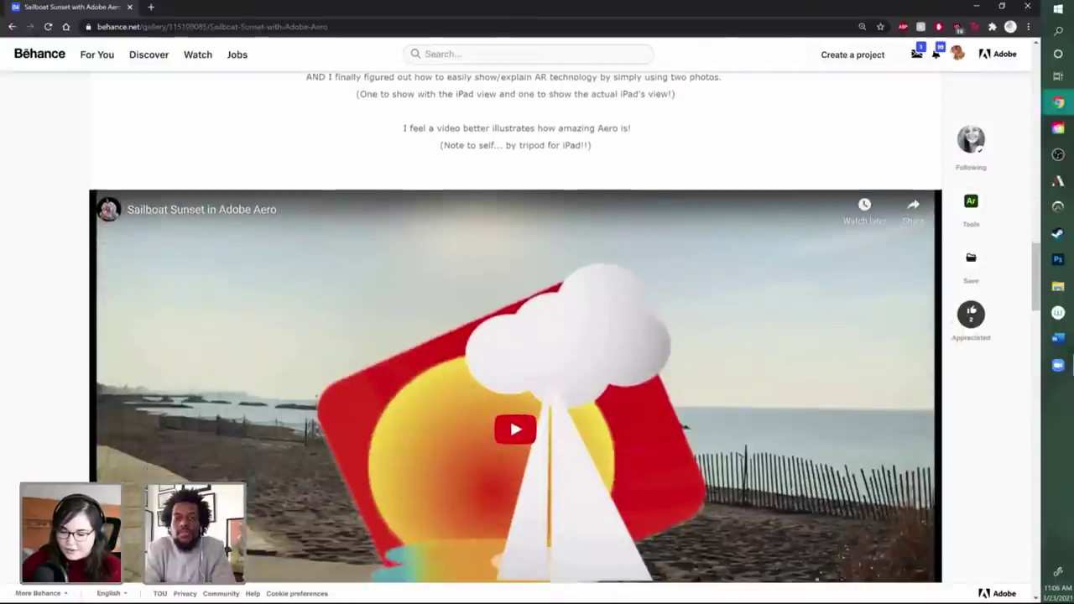
scroll(624, 402, "down", 2)
left_click(624, 402)
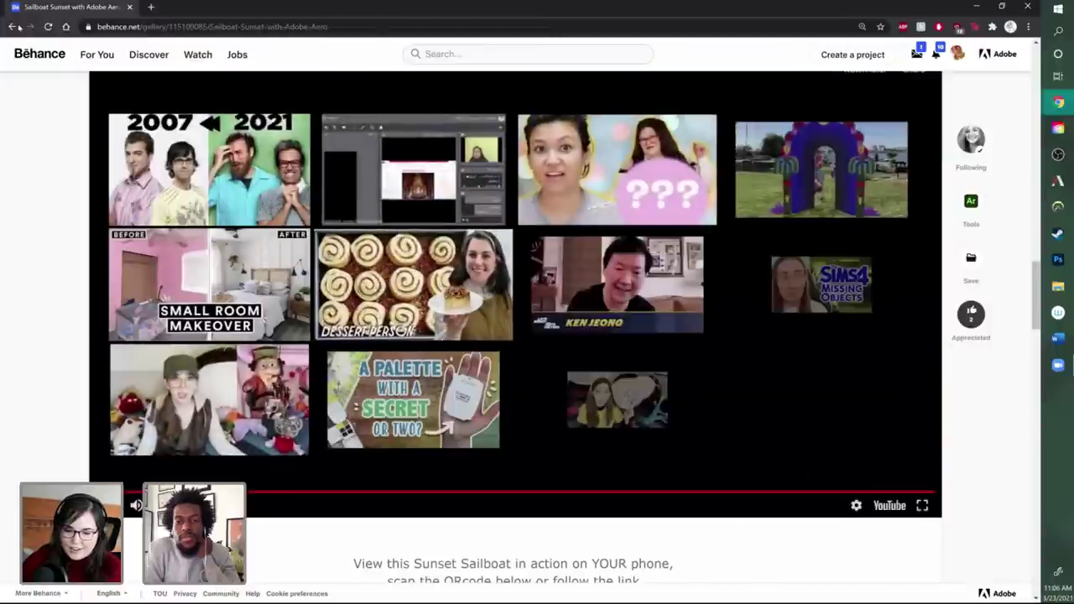
Step: Return to the artist's profile, open the Drawtober Favorites 2020 | Illustrator on iPad project and appreciate it
left_click(11, 28)
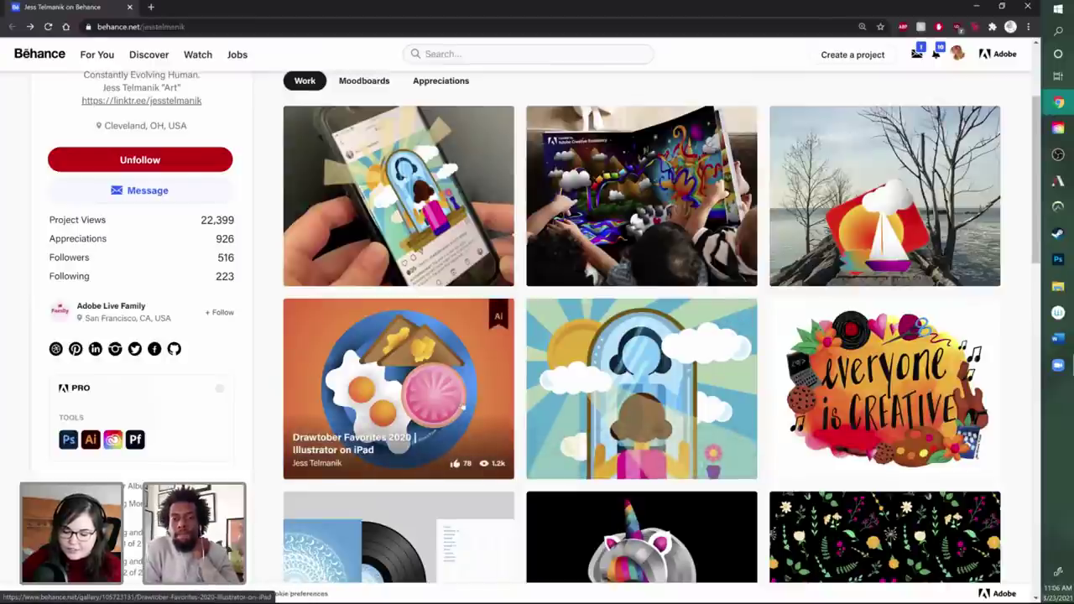
left_click(463, 408)
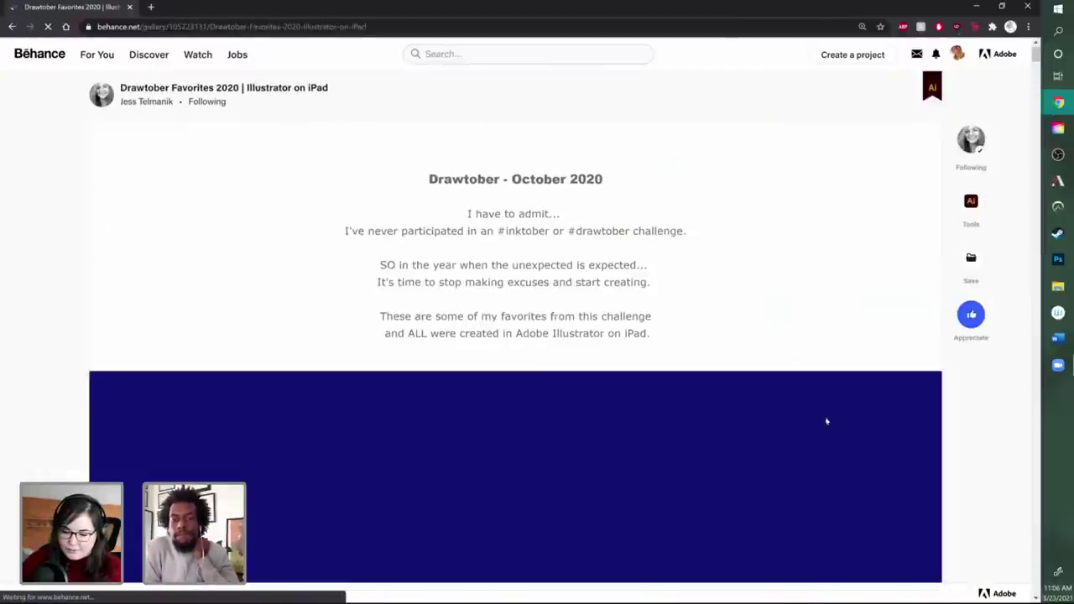
left_click(971, 314)
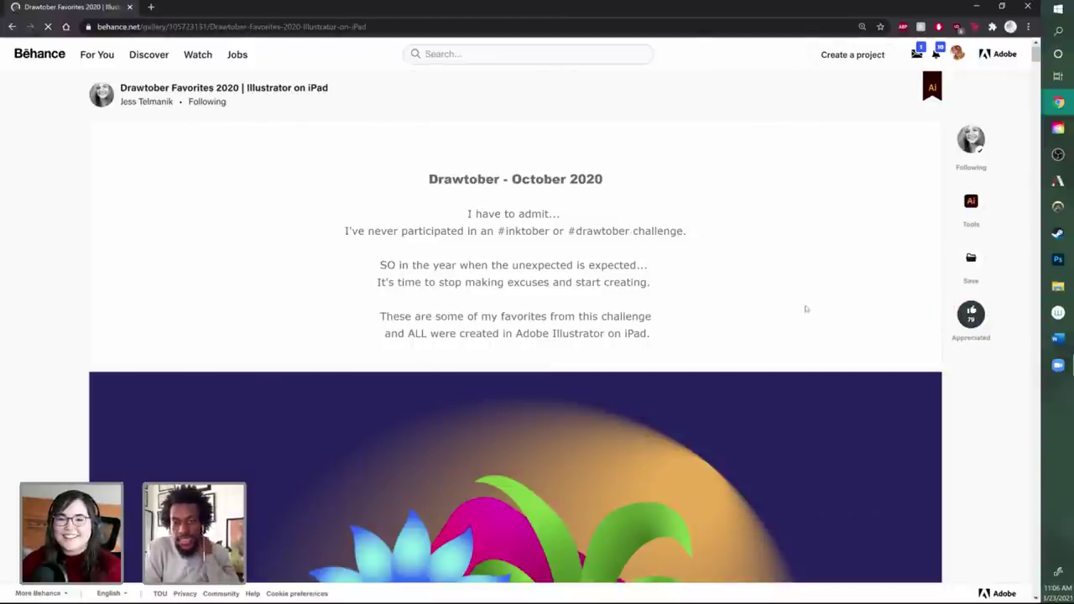
Step: Examine the potted flower illustration and its finished, anchor-point and outline versions in the Drawtober project
scroll(801, 302, "down", 3)
scroll(801, 295, "down", 1)
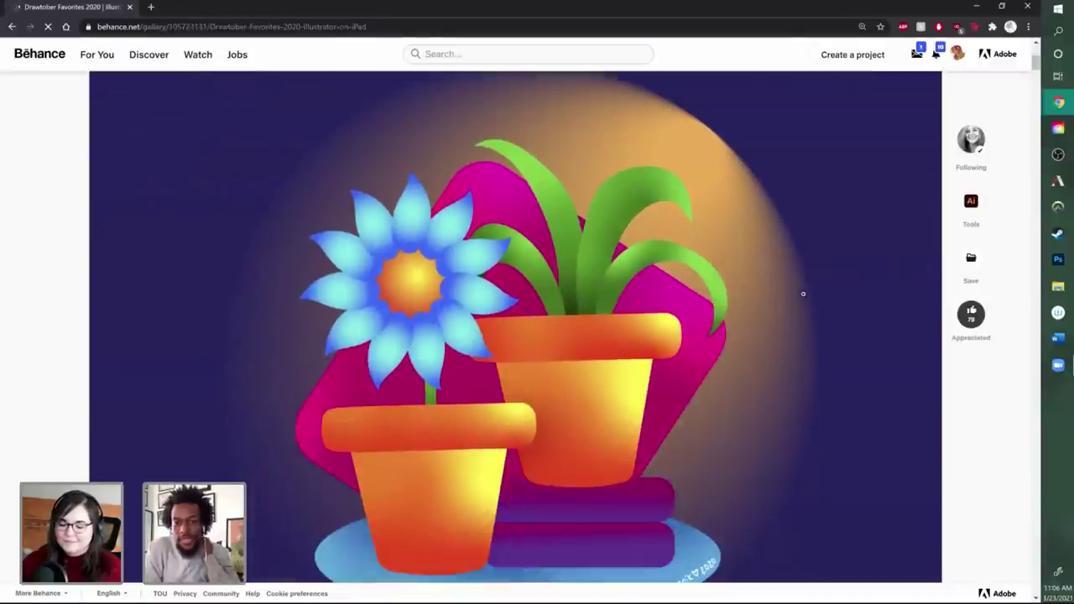
scroll(840, 299, "down", 1)
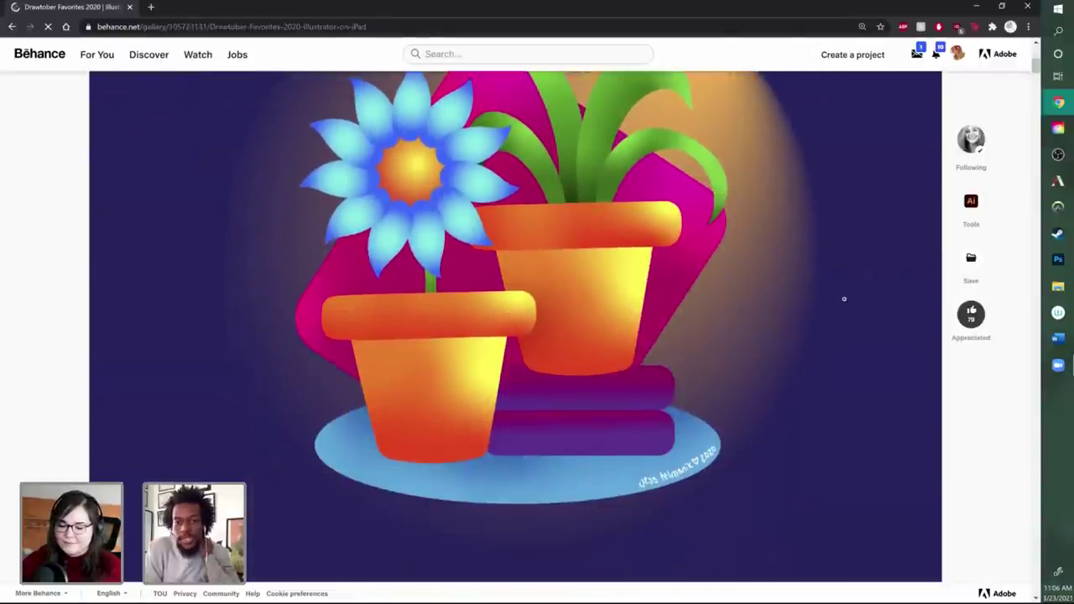
scroll(842, 300, "up", 1)
scroll(845, 299, "up", 1)
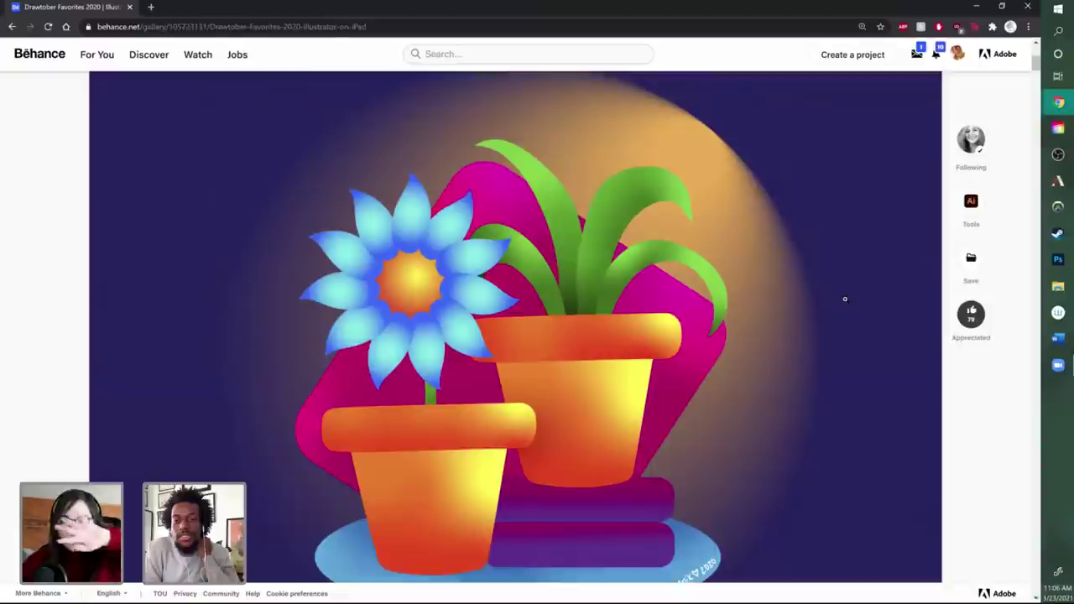
scroll(844, 297, "down", 4)
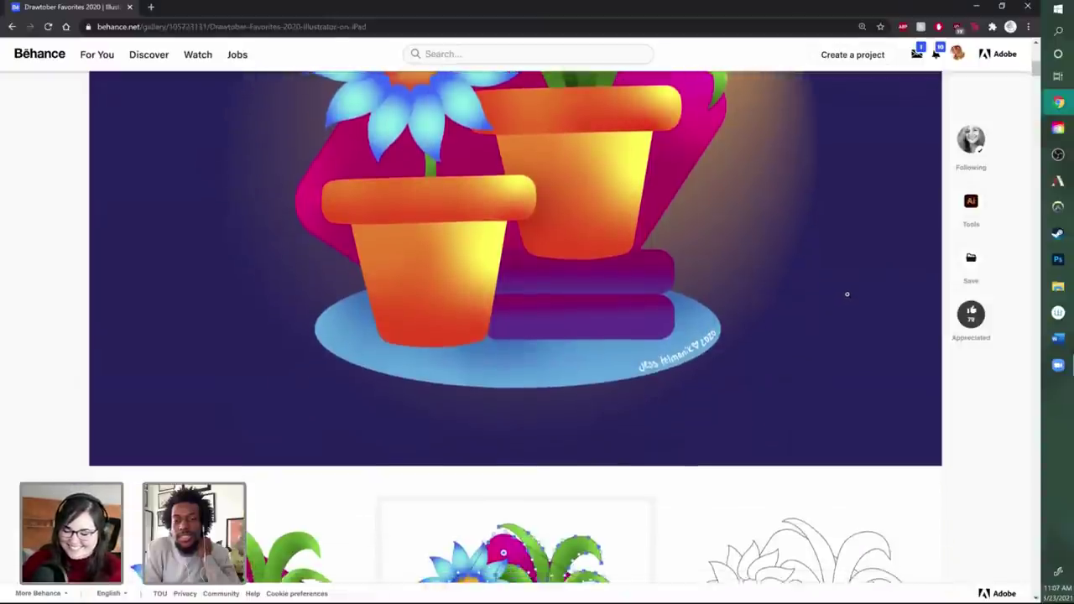
scroll(843, 312, "down", 1)
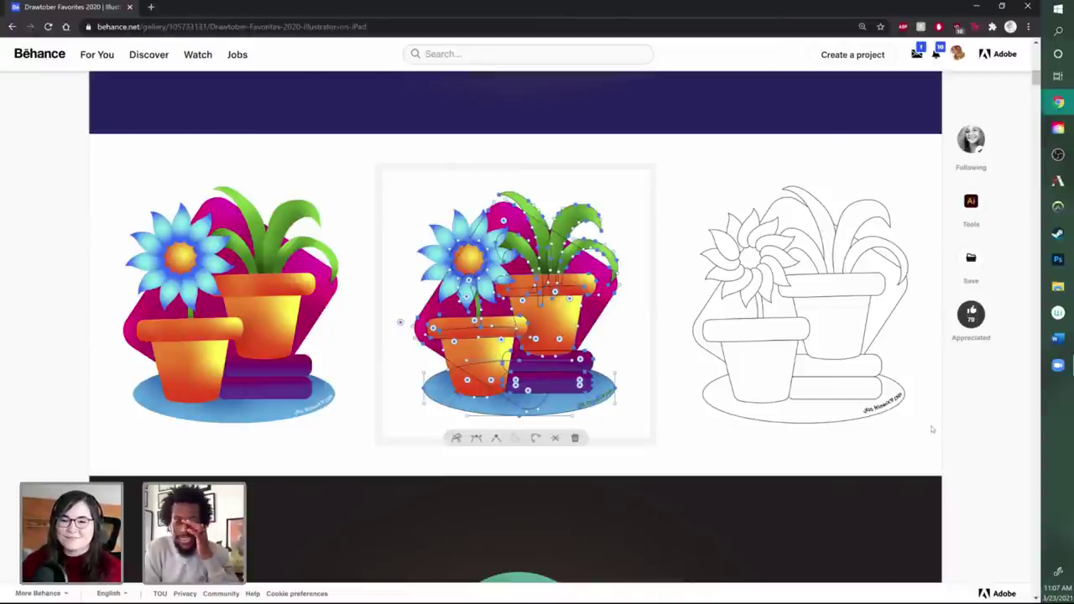
Step: Examine the sunflower and radial hearts illustrations together with their anchor-point and outline versions
scroll(933, 428, "down", 5)
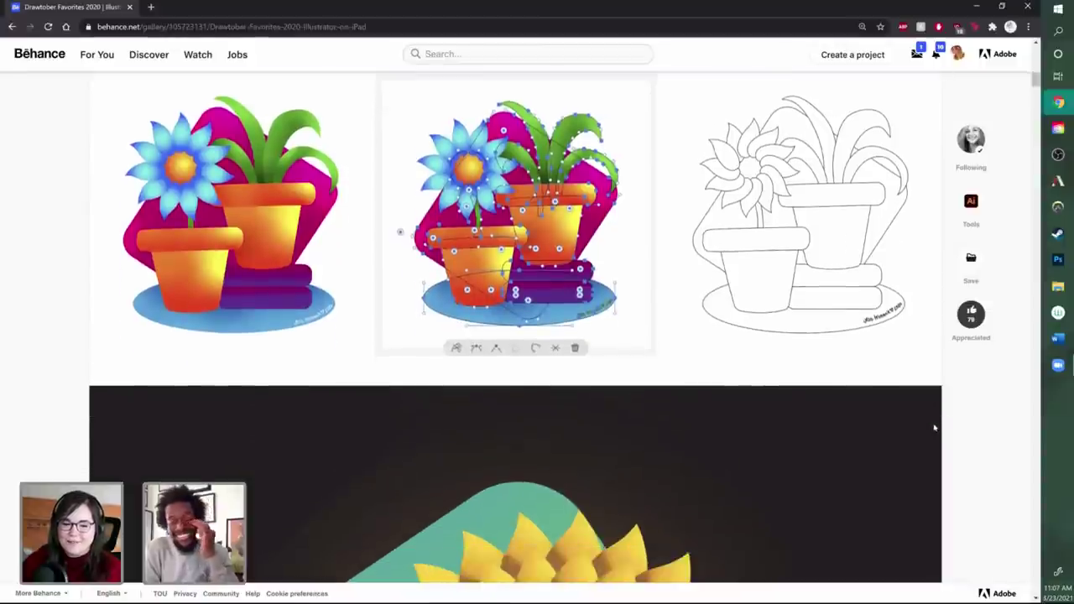
scroll(935, 427, "down", 8)
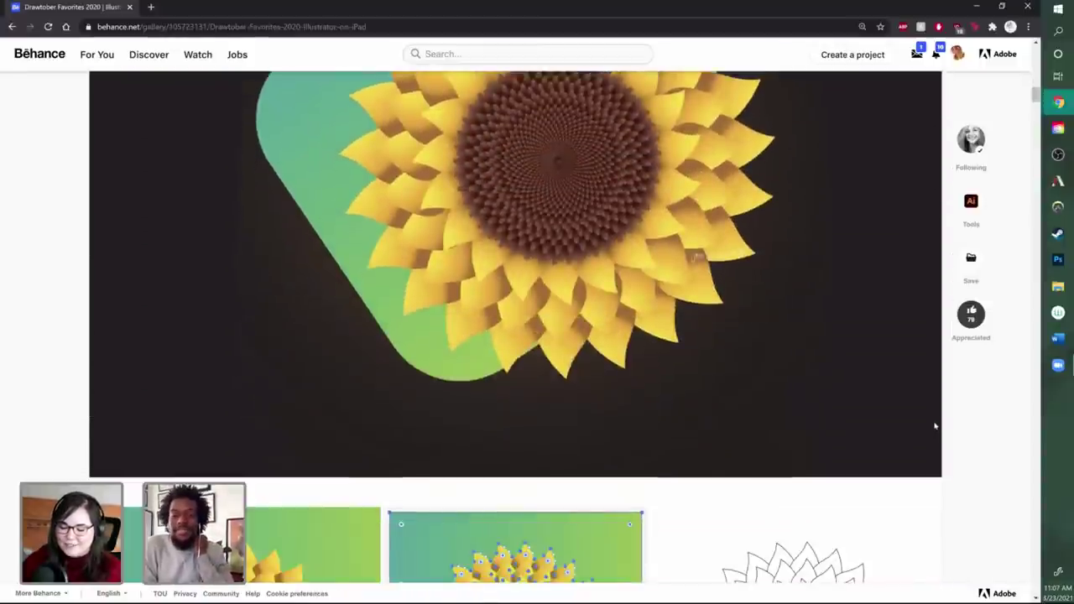
scroll(935, 426, "down", 1)
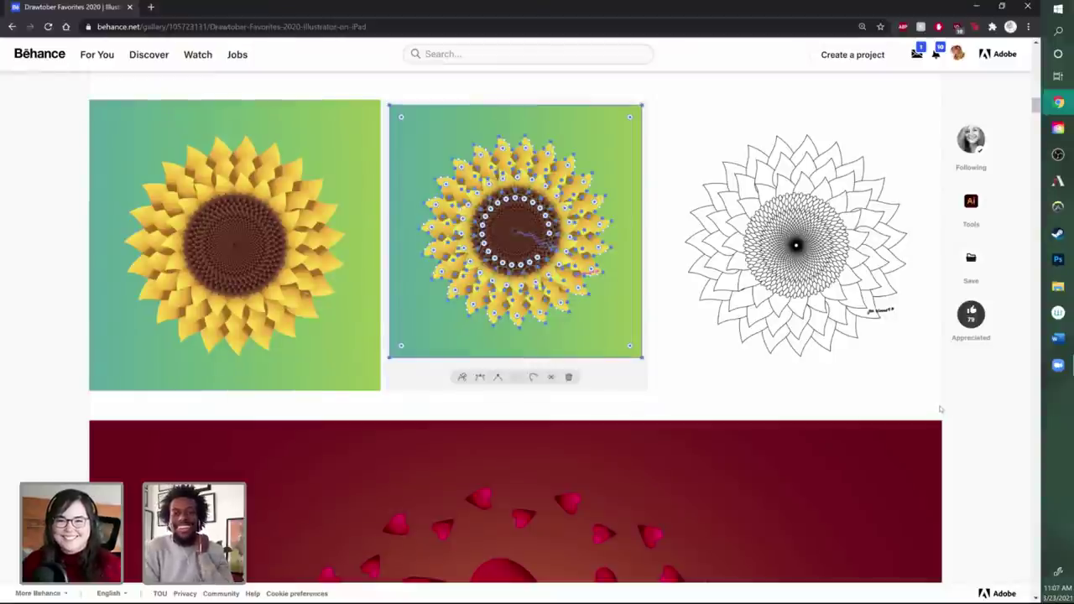
scroll(940, 408, "down", 5)
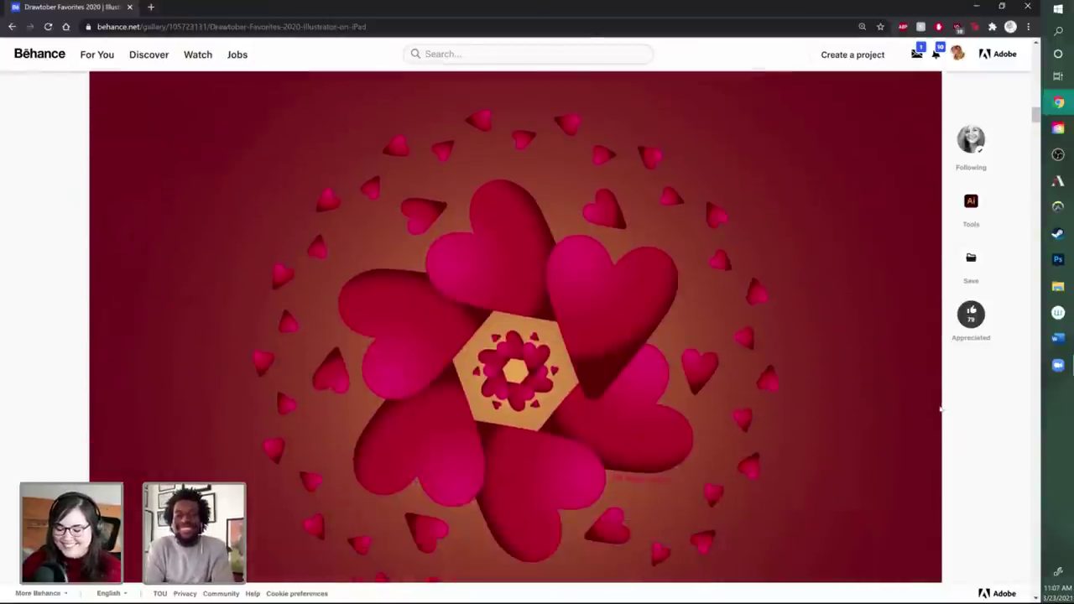
scroll(940, 409, "down", 1)
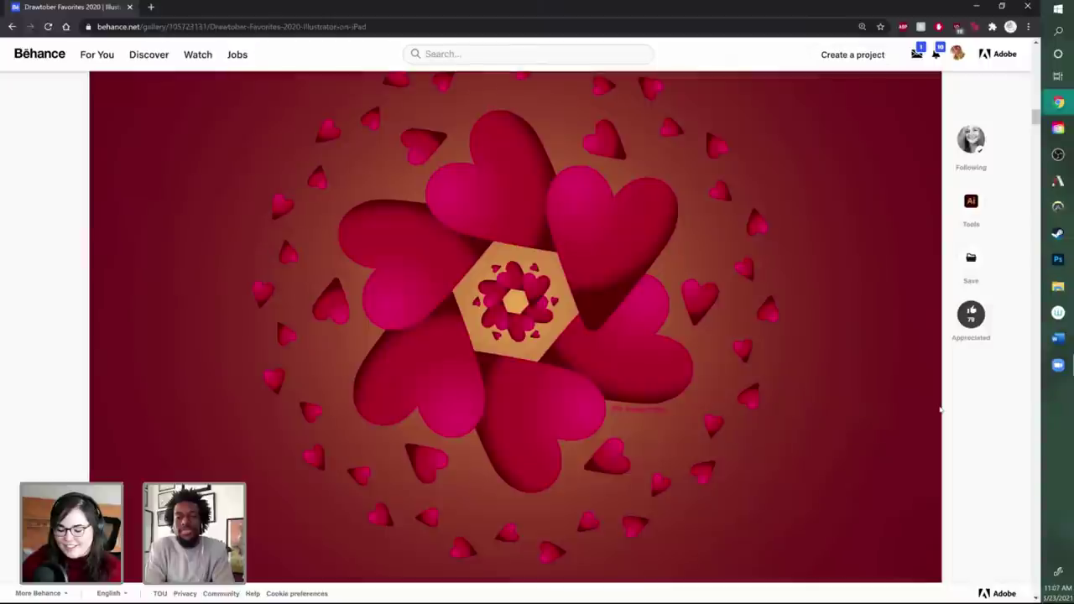
scroll(940, 408, "down", 2)
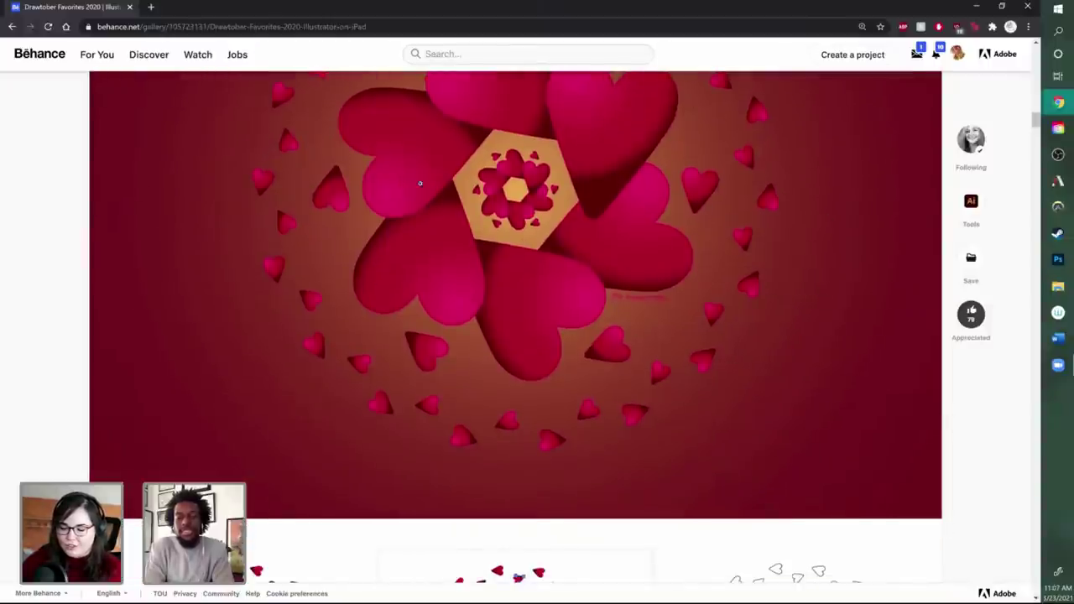
scroll(726, 329, "down", 5)
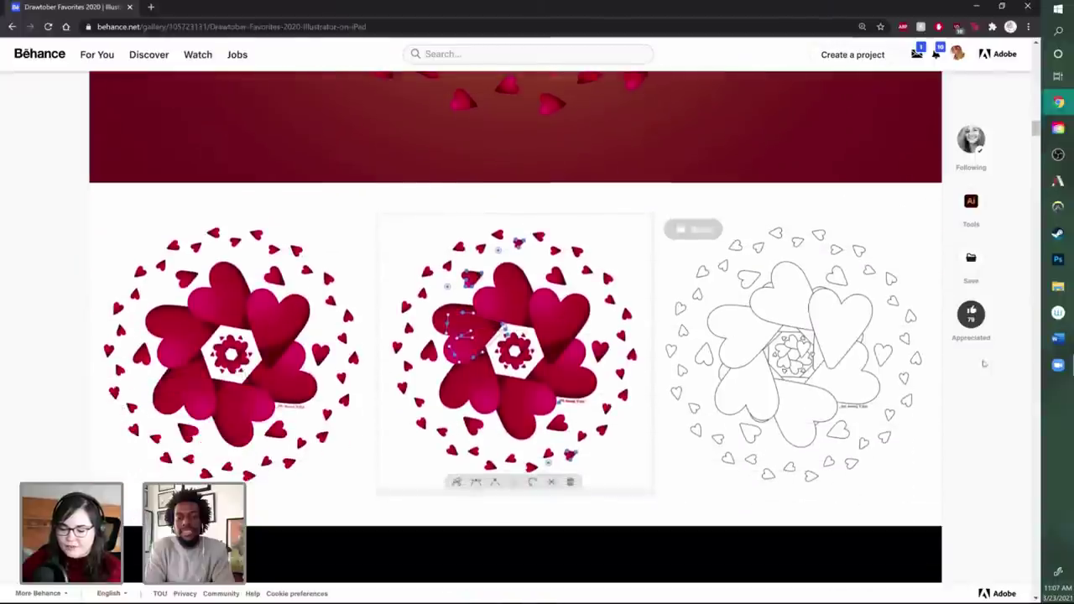
scroll(894, 397, "down", 2)
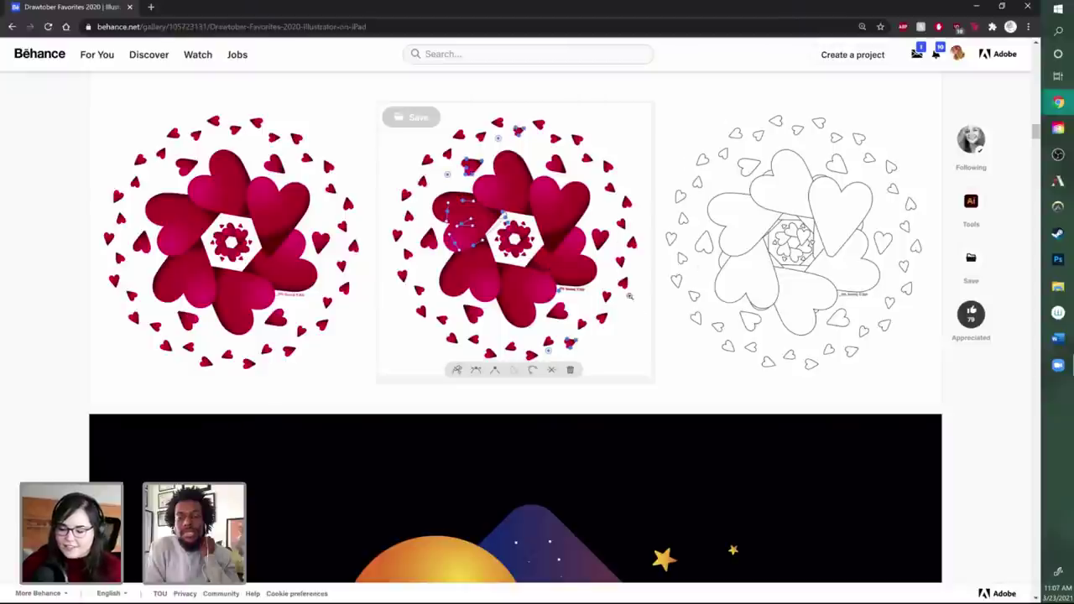
Step: Examine the planets and stars illustration with its finished, anchor-point and outline versions
scroll(657, 296, "down", 5)
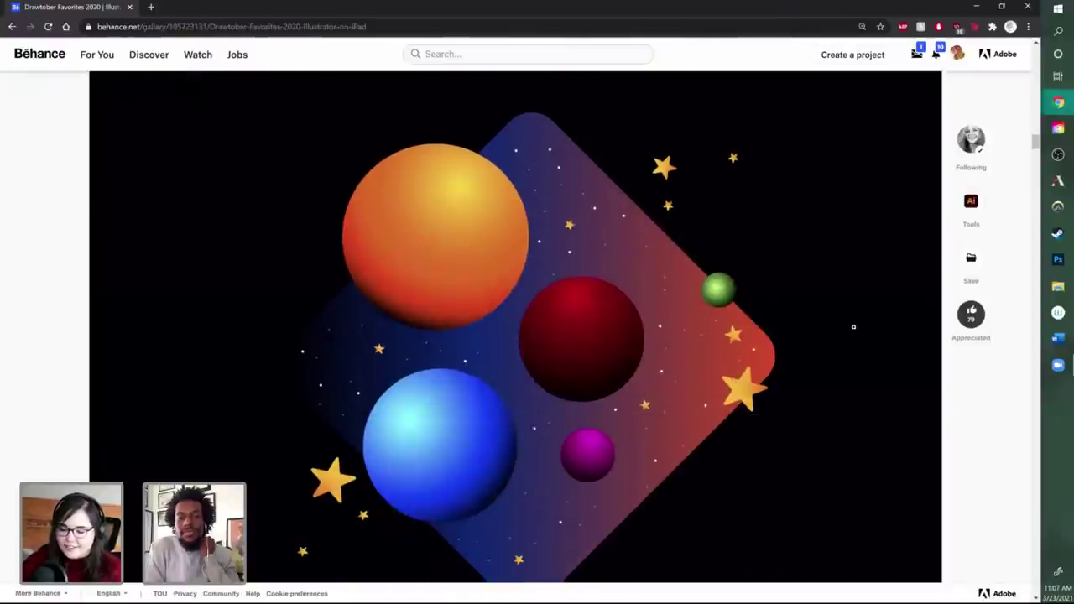
scroll(858, 327, "down", 1)
scroll(859, 327, "down", 4)
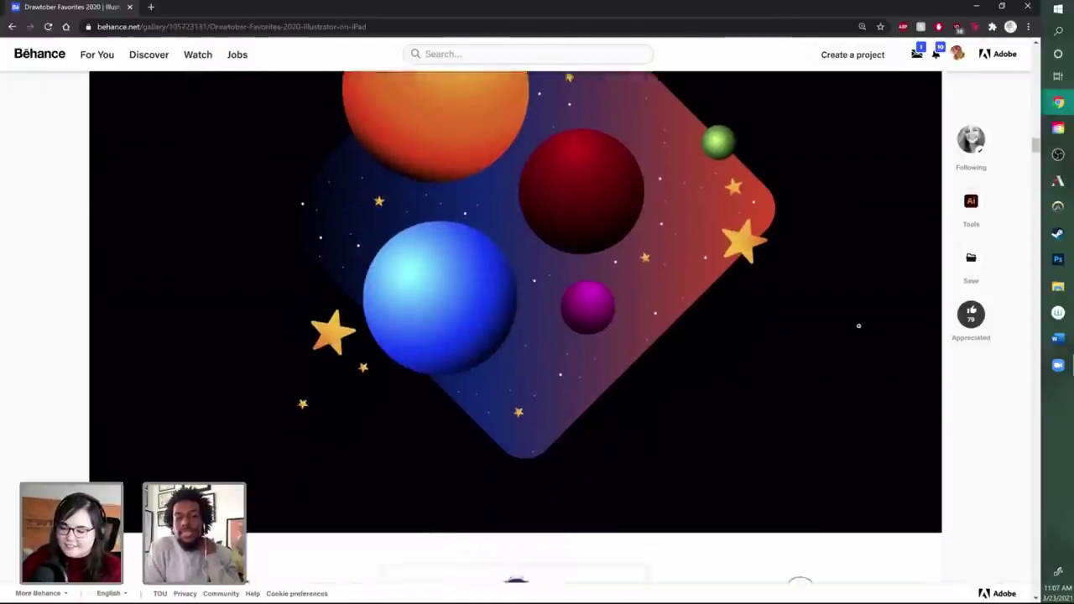
scroll(859, 326, "down", 2)
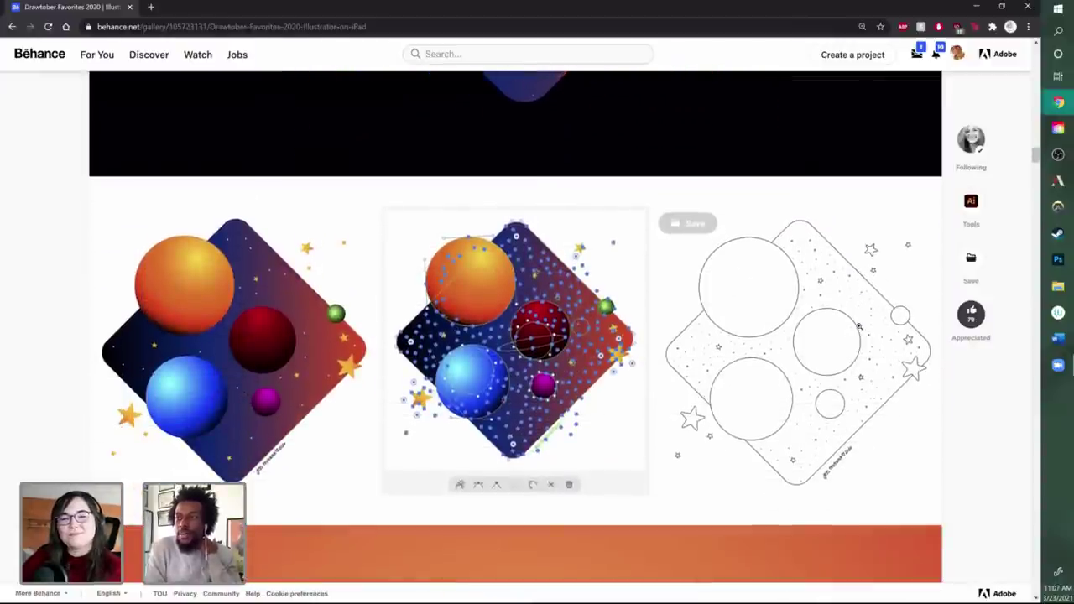
scroll(859, 326, "down", 1)
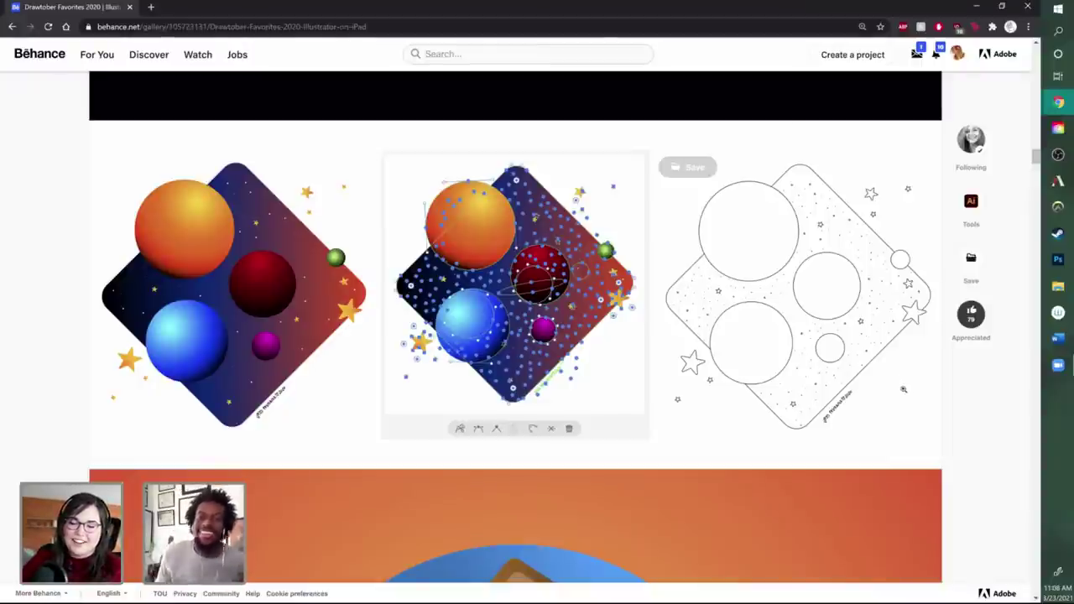
Step: Examine the breakfast plate and sailboat sunset illustrations together with their anchor-point and outline versions
scroll(730, 419, "down", 5)
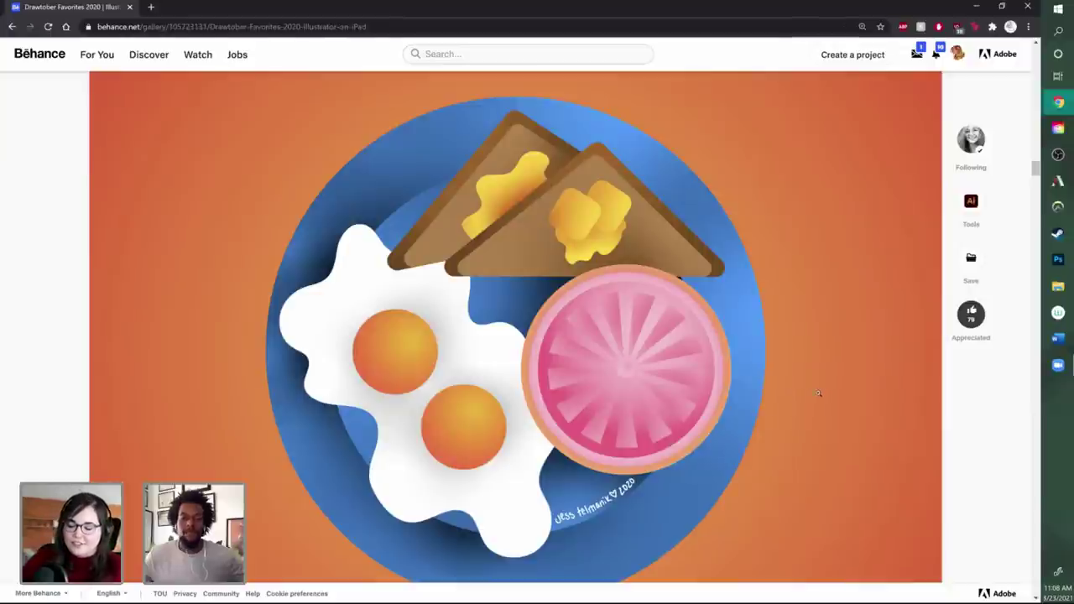
scroll(830, 381, "down", 4)
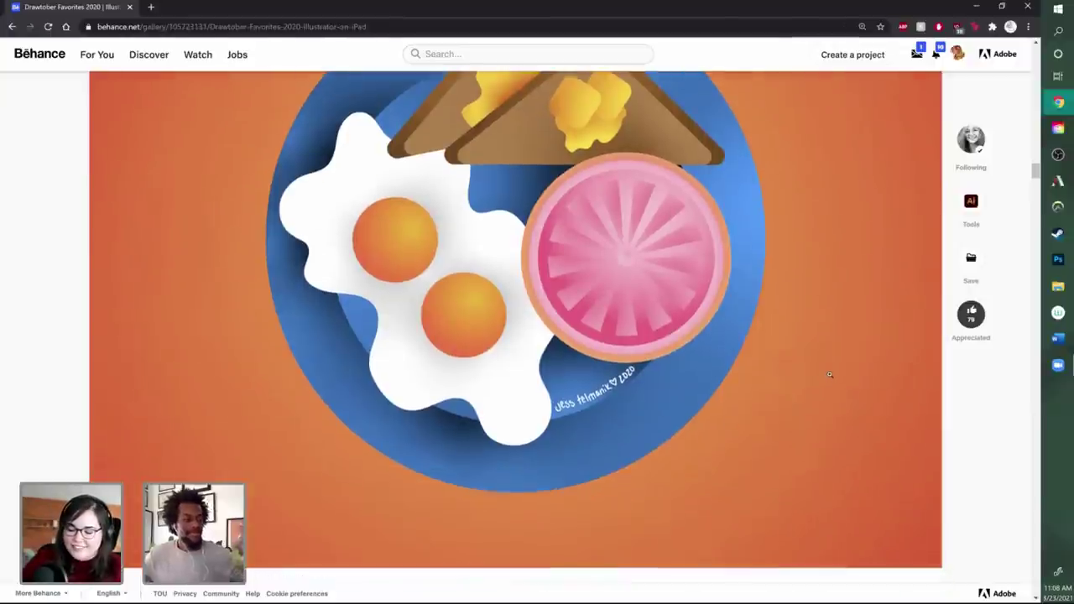
scroll(831, 368, "down", 6)
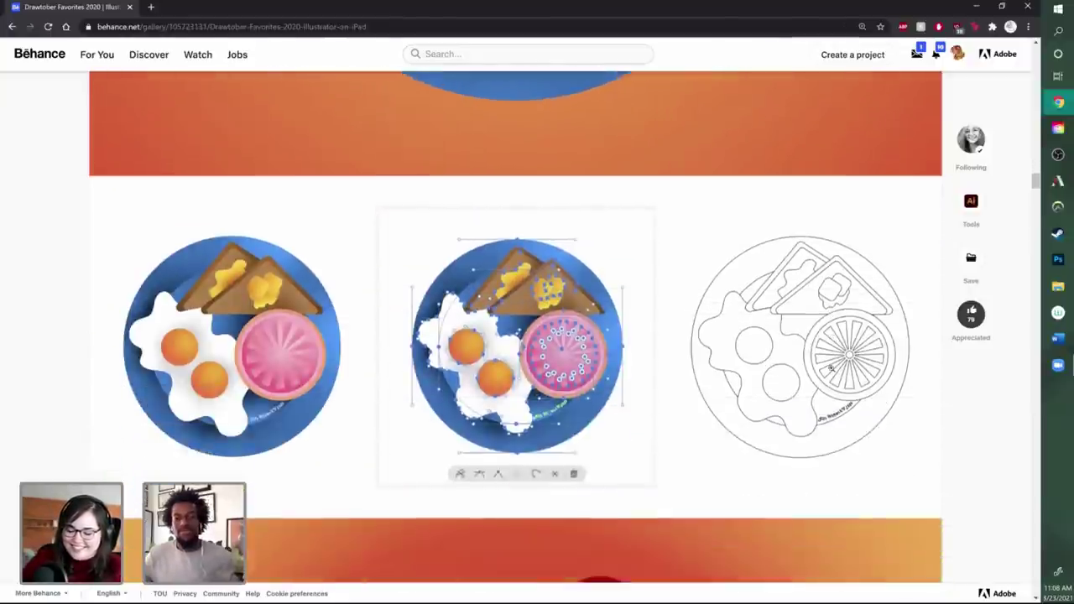
scroll(832, 366, "down", 2)
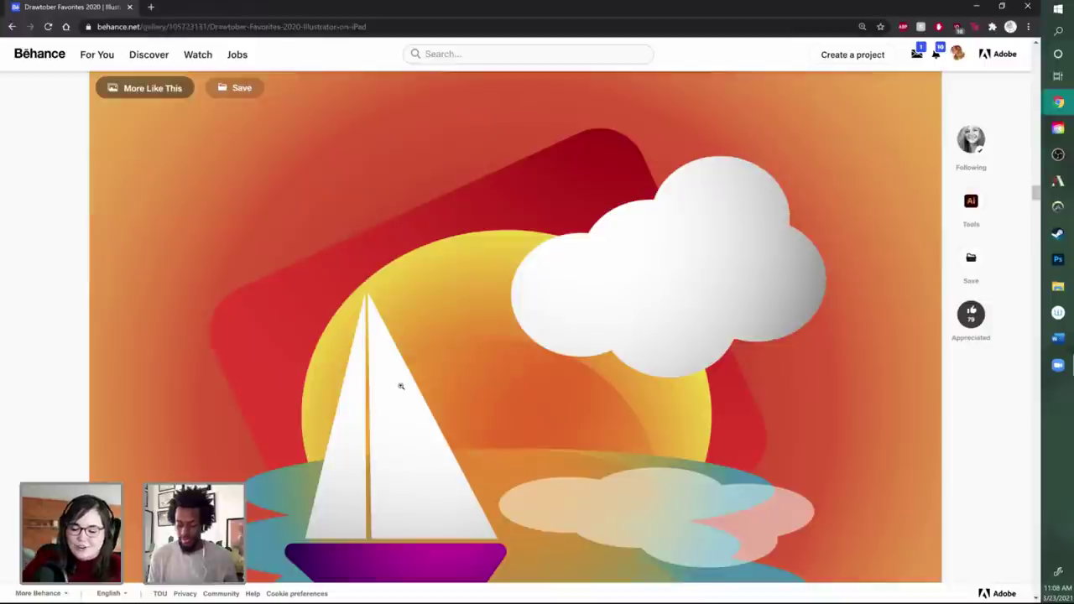
scroll(386, 378, "down", 2)
scroll(384, 378, "down", 4)
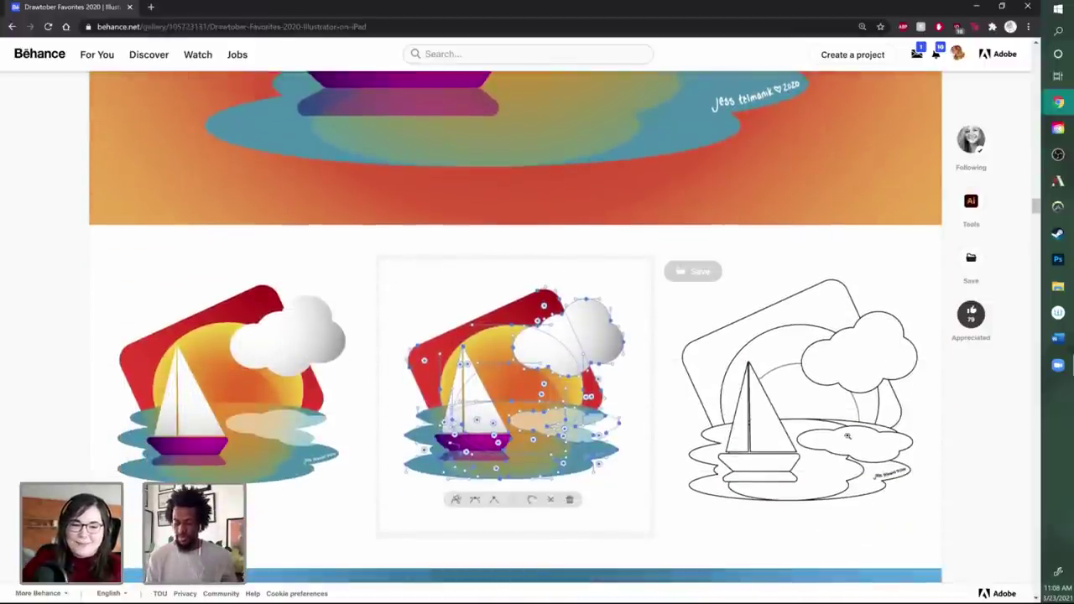
Step: Examine the colourful city buildings illustration with its finished, anchor-point and outline versions
scroll(847, 434, "down", 4)
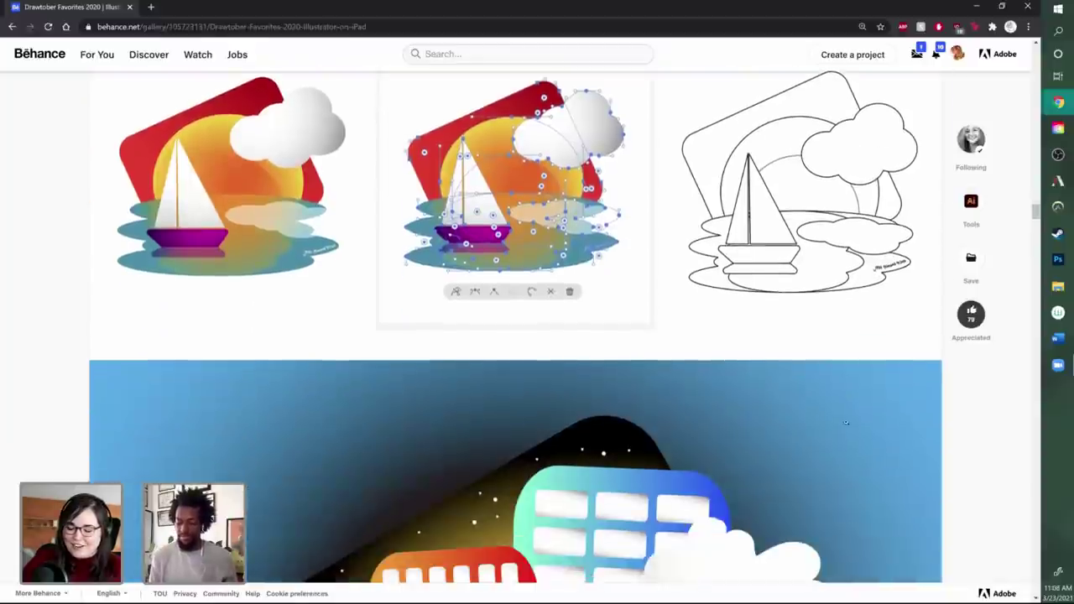
scroll(849, 418, "down", 3)
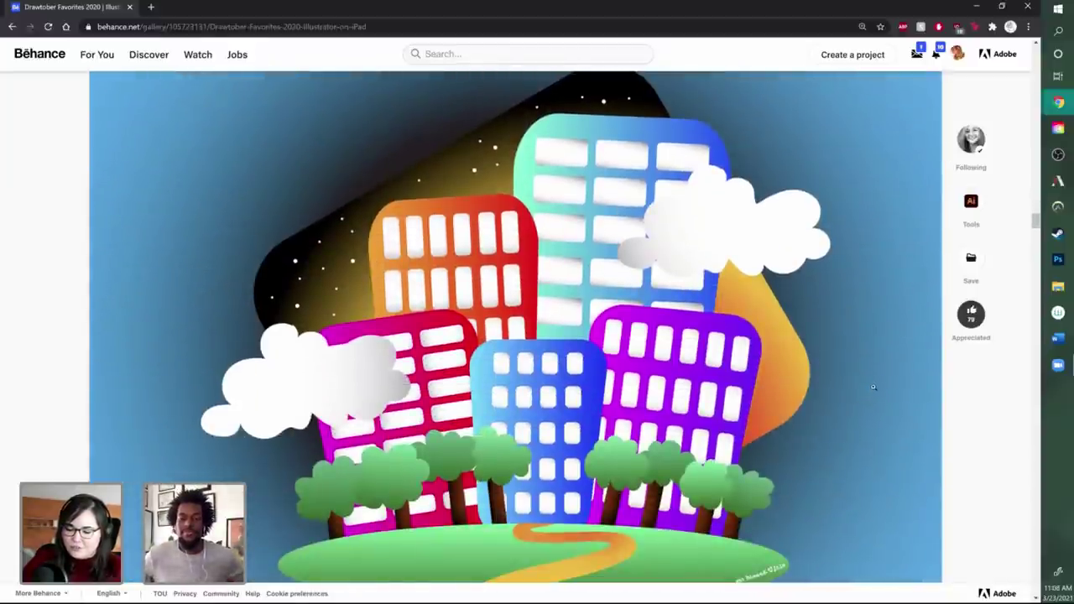
scroll(873, 387, "down", 1)
scroll(875, 386, "down", 4)
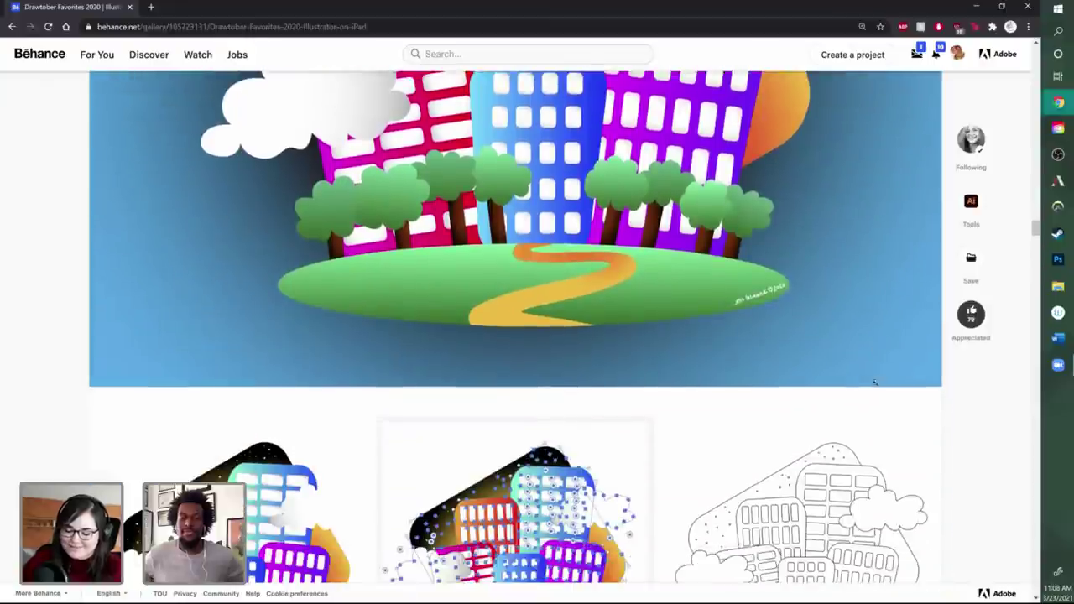
scroll(996, 453, "down", 3)
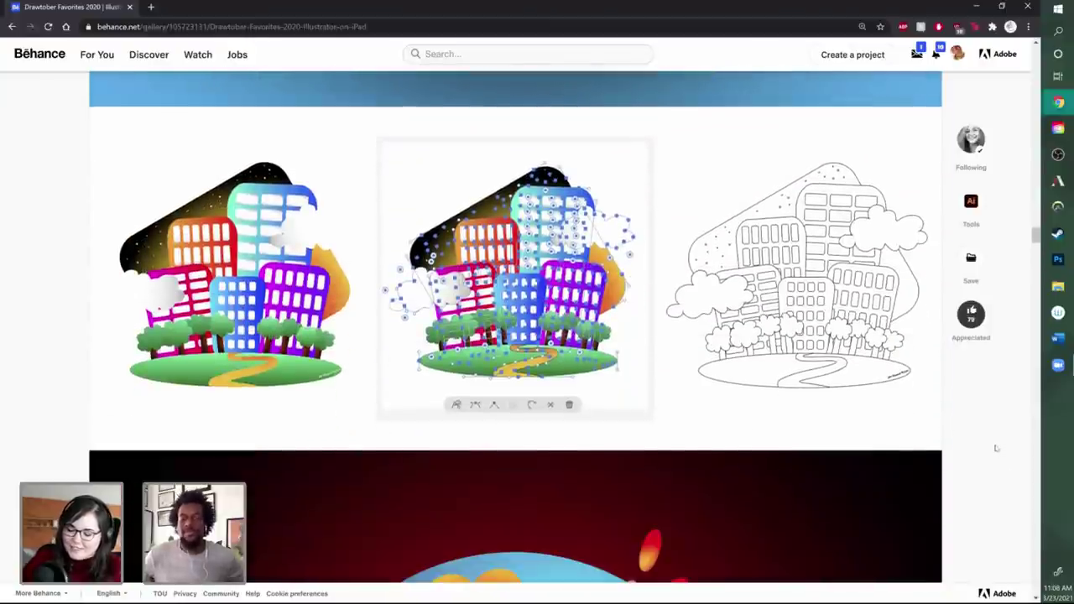
Step: Examine the autumn trees illustration with the swirling wind line, including its anchor-point and outline versions
scroll(995, 447, "down", 3)
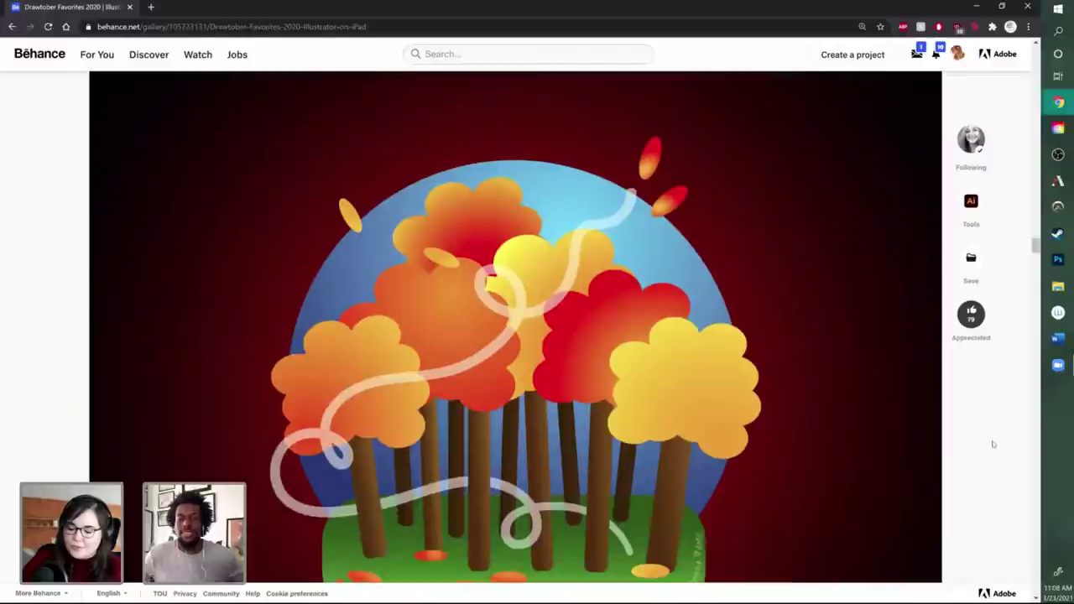
scroll(993, 445, "down", 1)
scroll(993, 442, "up", 1)
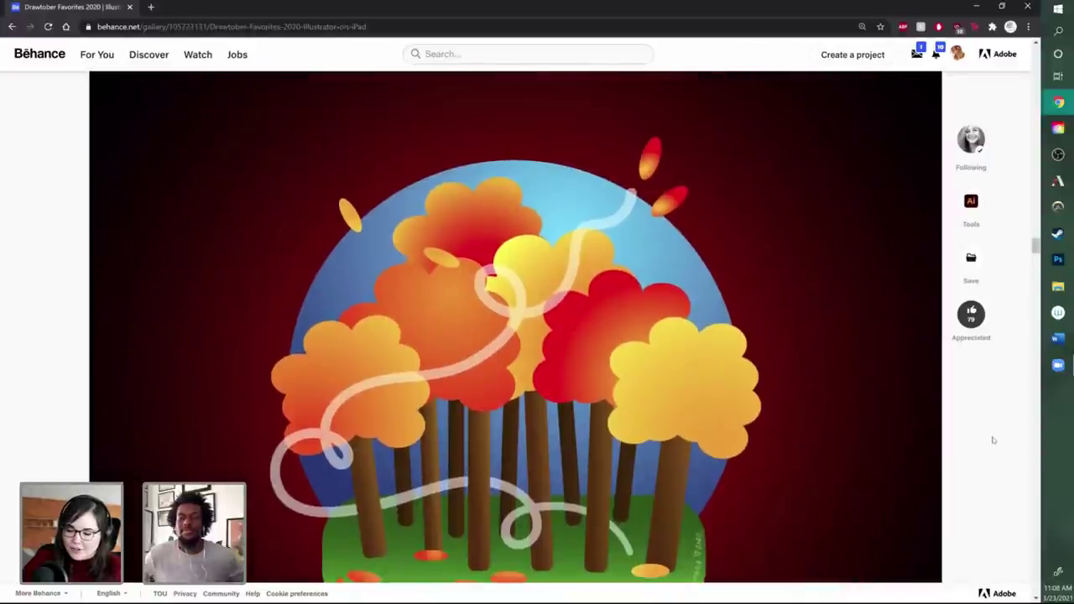
scroll(993, 440, "down", 1)
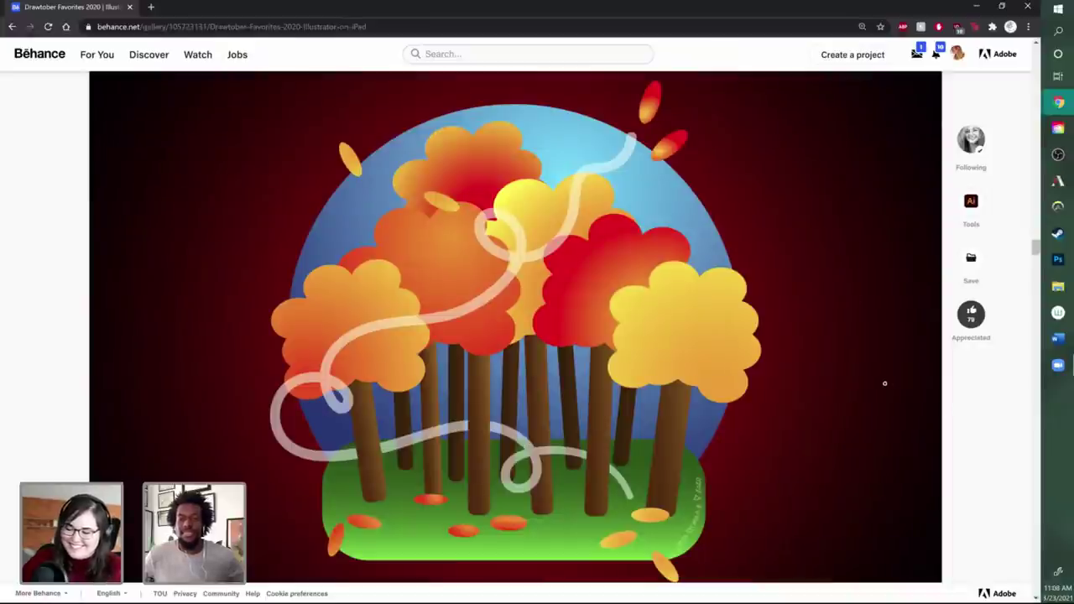
scroll(885, 383, "down", 2)
scroll(883, 377, "up", 1)
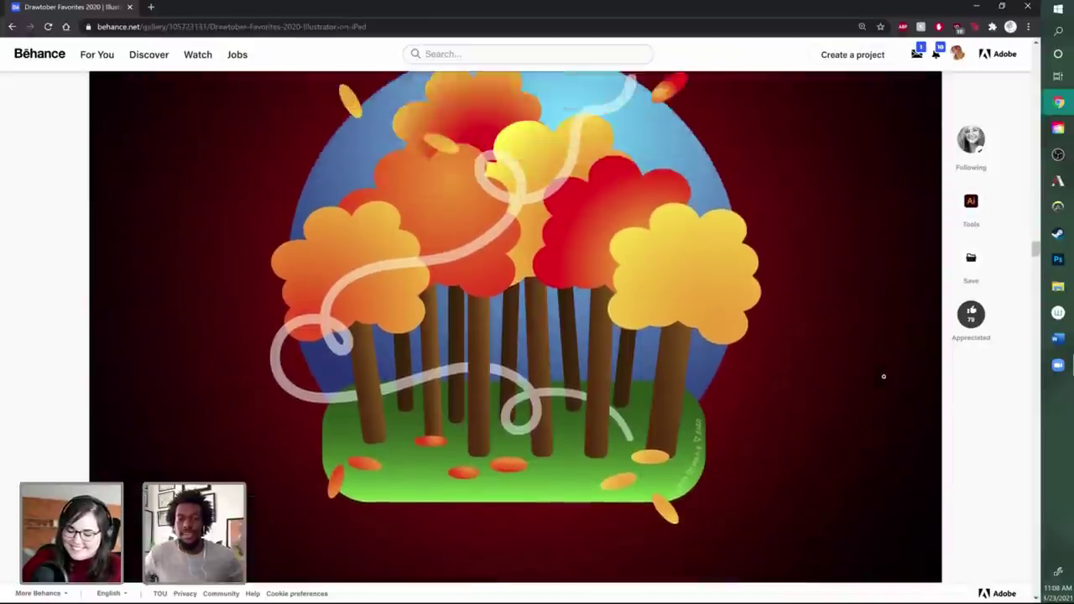
scroll(884, 377, "up", 2)
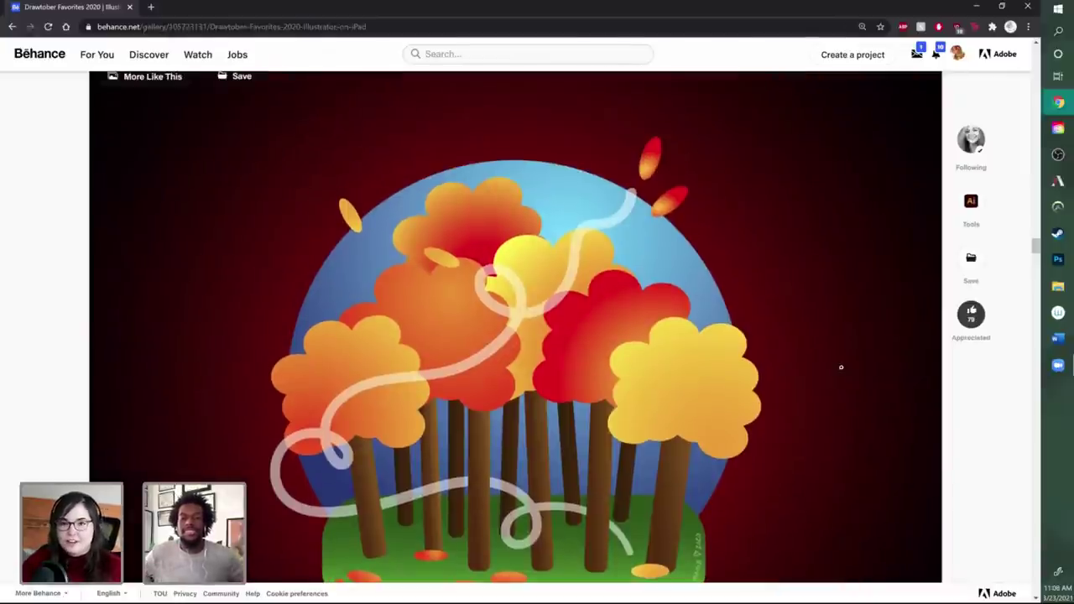
scroll(827, 378, "down", 3)
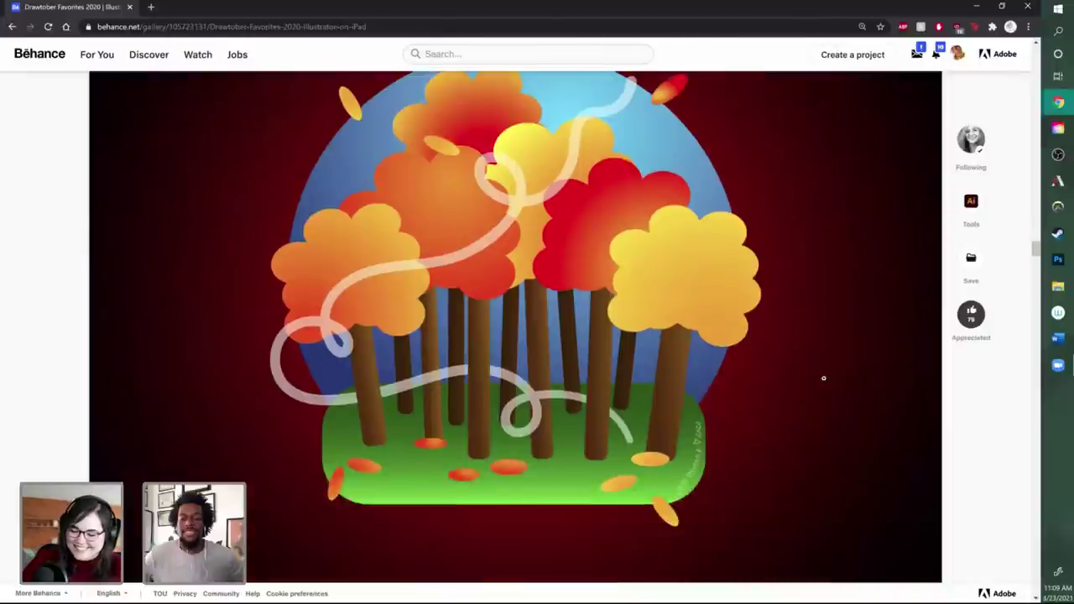
scroll(823, 378, "down", 6)
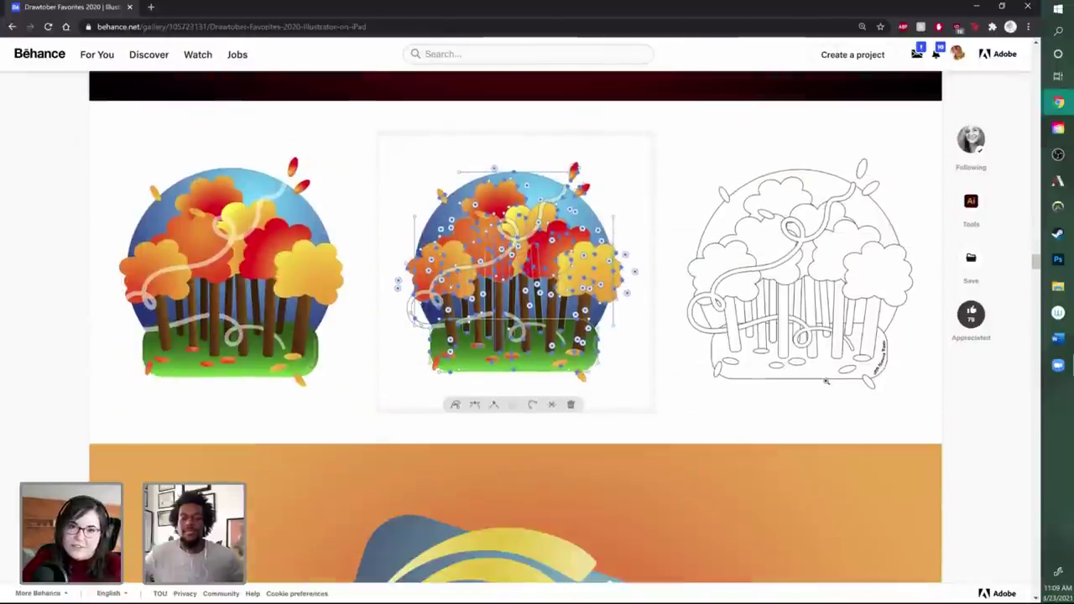
Step: Examine the unicorn illustration with its floral garland and compare its finished, anchor-point and outline versions
scroll(827, 380, "down", 6)
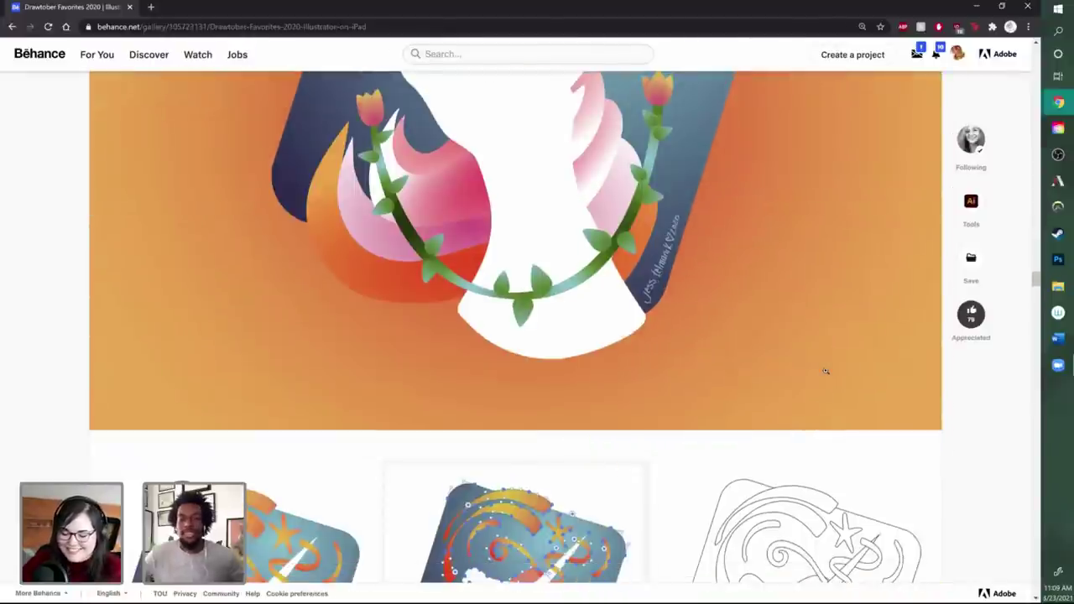
scroll(827, 370, "up", 2)
scroll(828, 369, "up", 1)
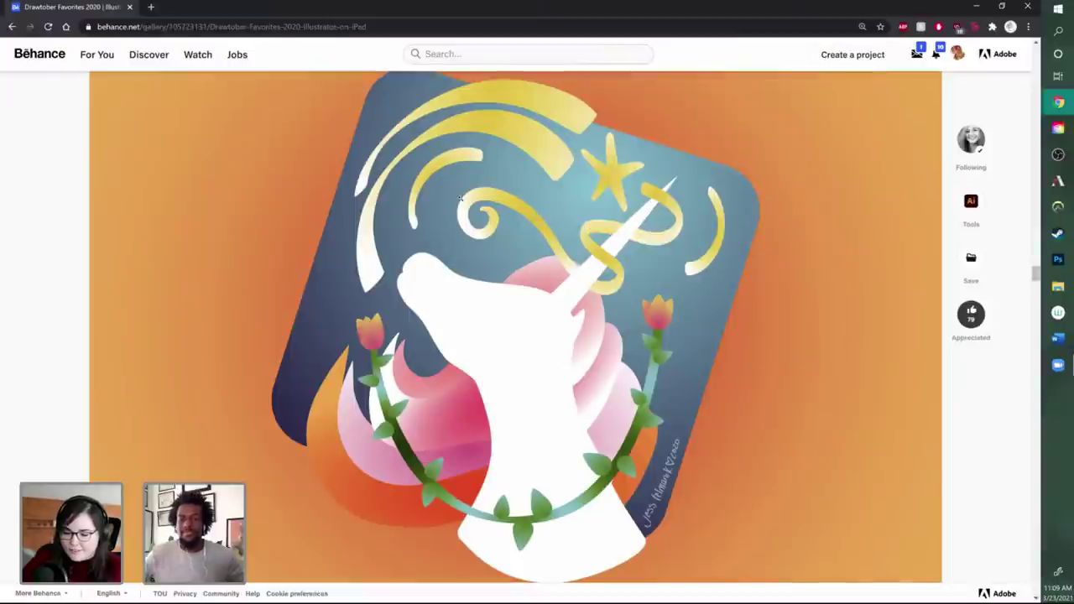
scroll(829, 461, "down", 8)
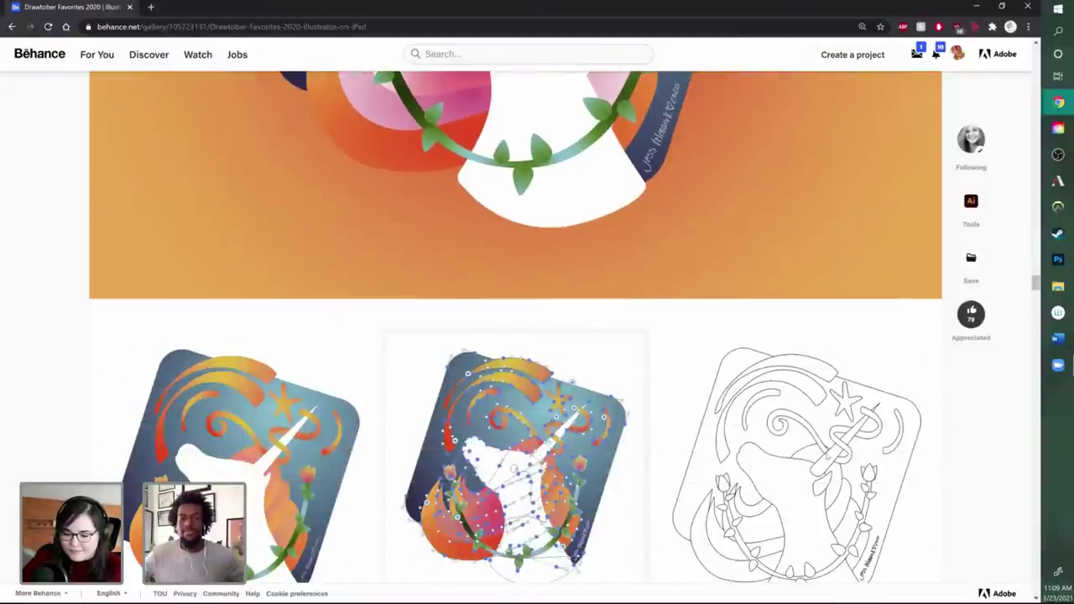
Step: Examine the Be Kind teacup illustration with its finished, anchor-point and outline versions
scroll(918, 452, "down", 5)
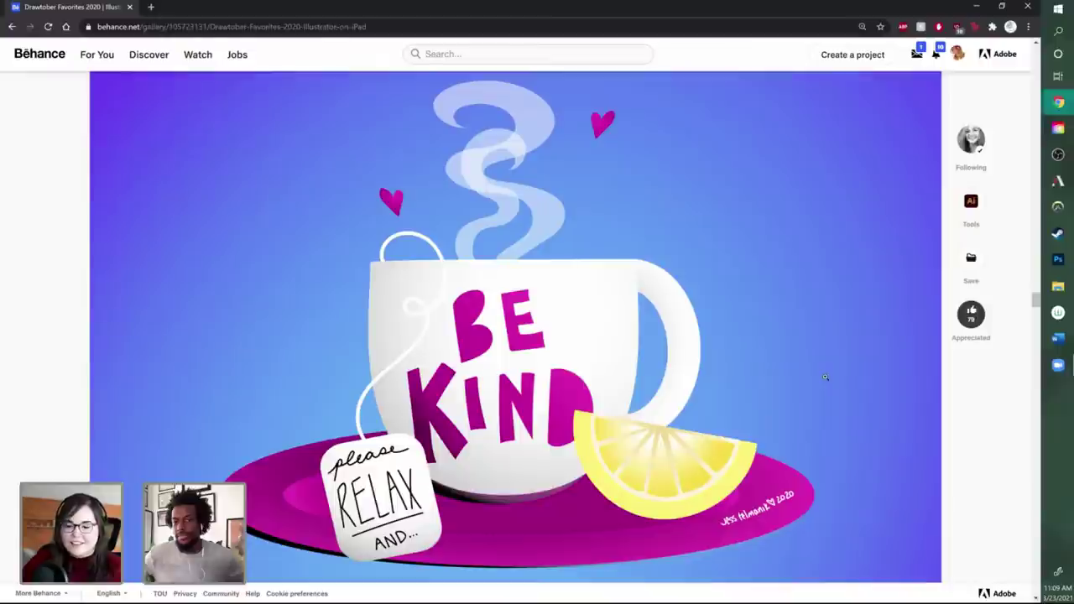
scroll(826, 383, "down", 3)
scroll(829, 372, "down", 3)
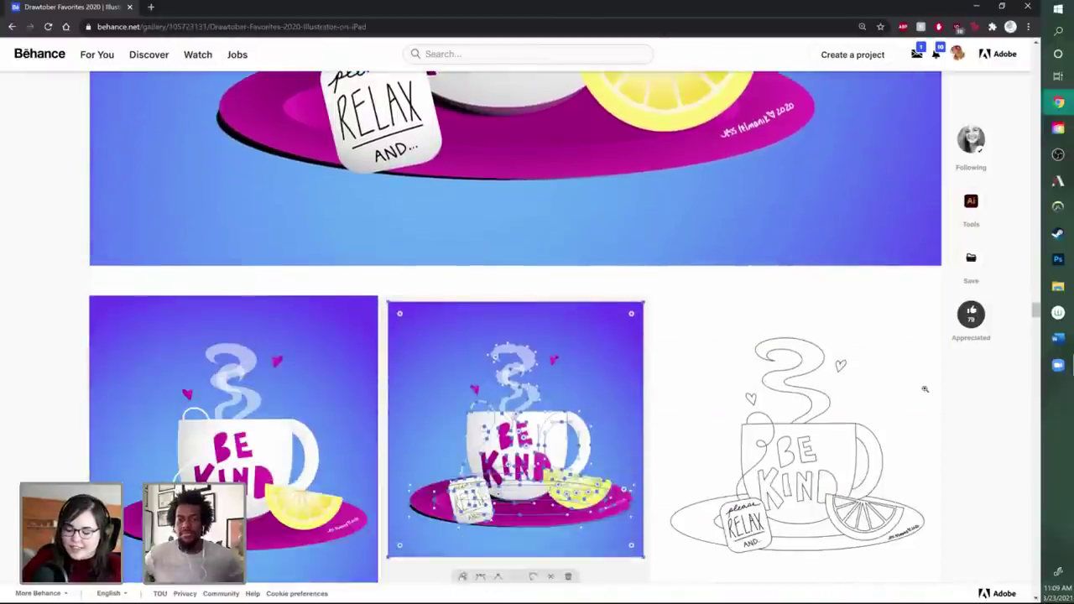
scroll(971, 403, "down", 5)
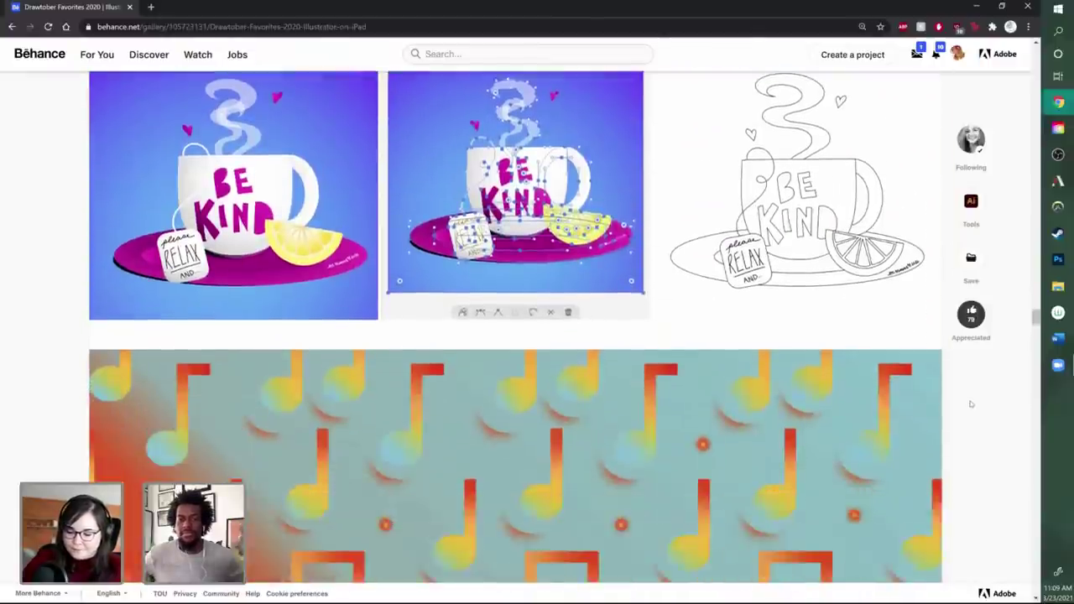
Step: Examine the Drawtober - Day 15 Music note pattern and its anchor-point and outline artboards
scroll(971, 399, "down", 1)
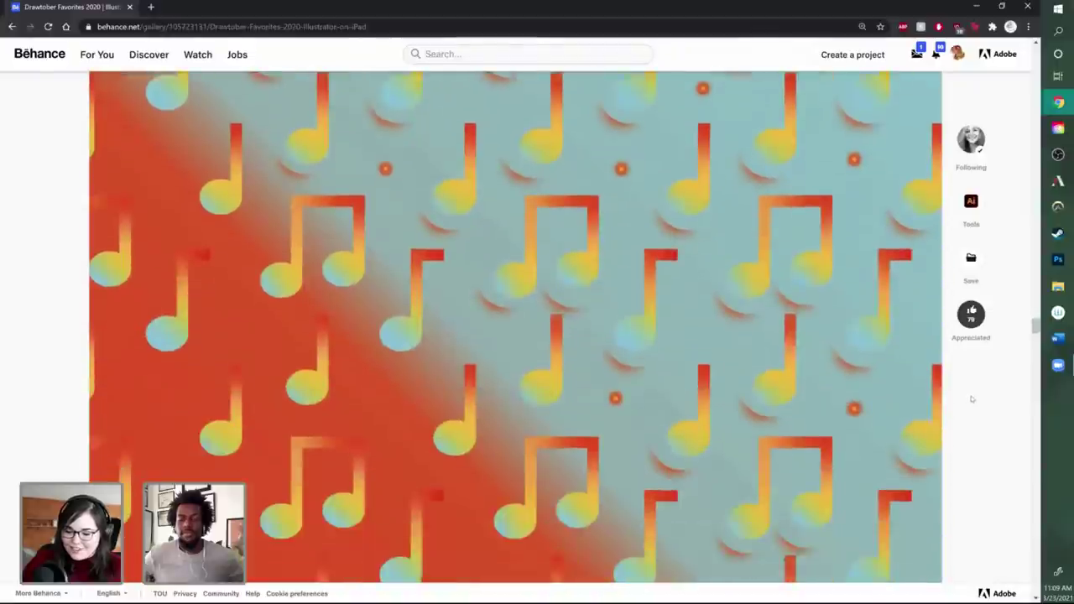
scroll(975, 391, "up", 1)
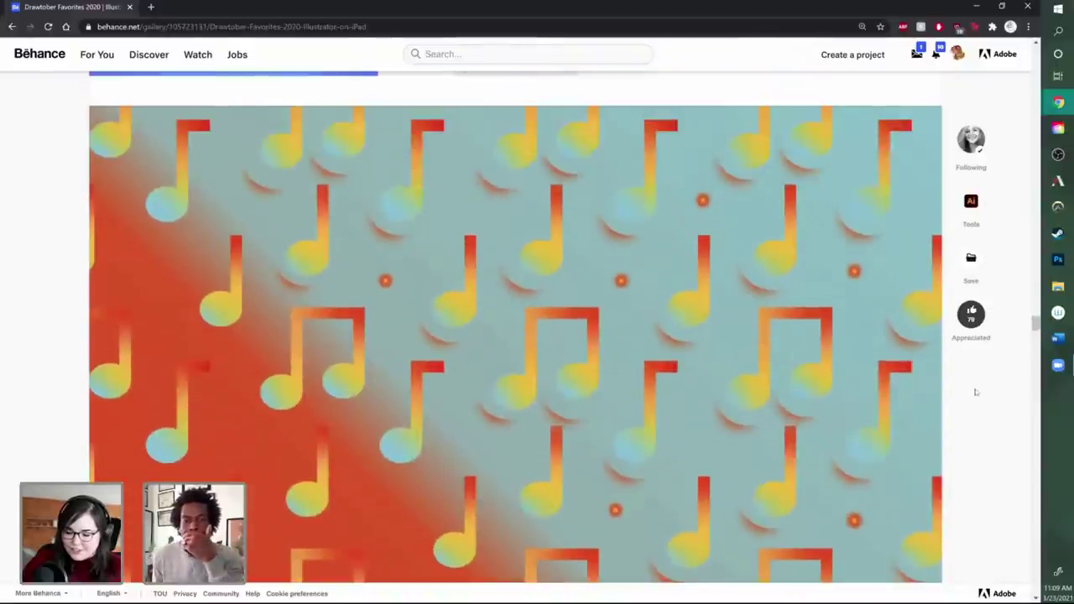
scroll(973, 390, "down", 1)
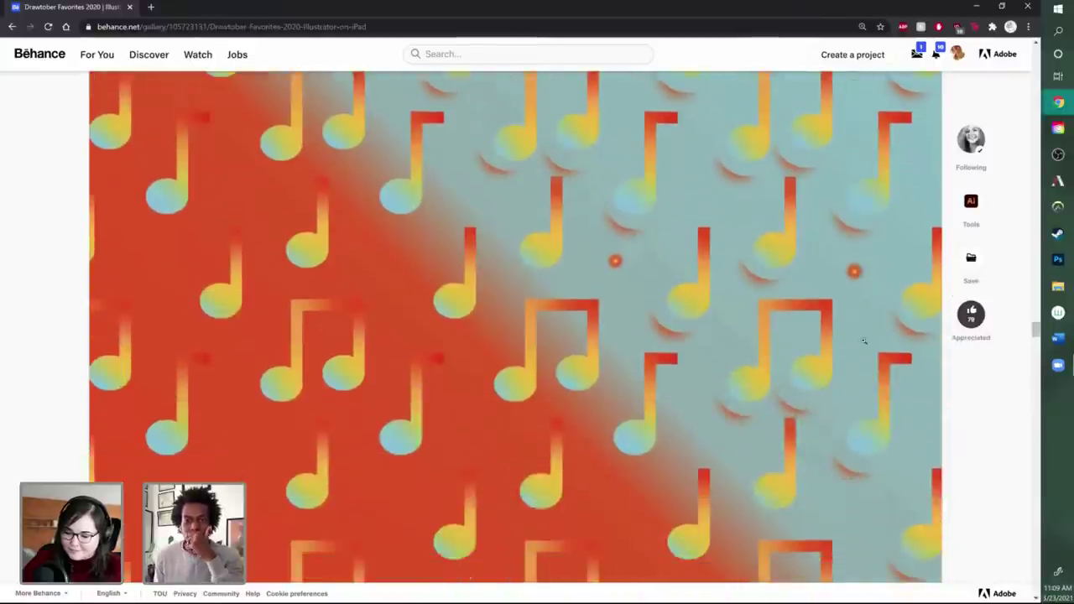
scroll(864, 339, "down", 3)
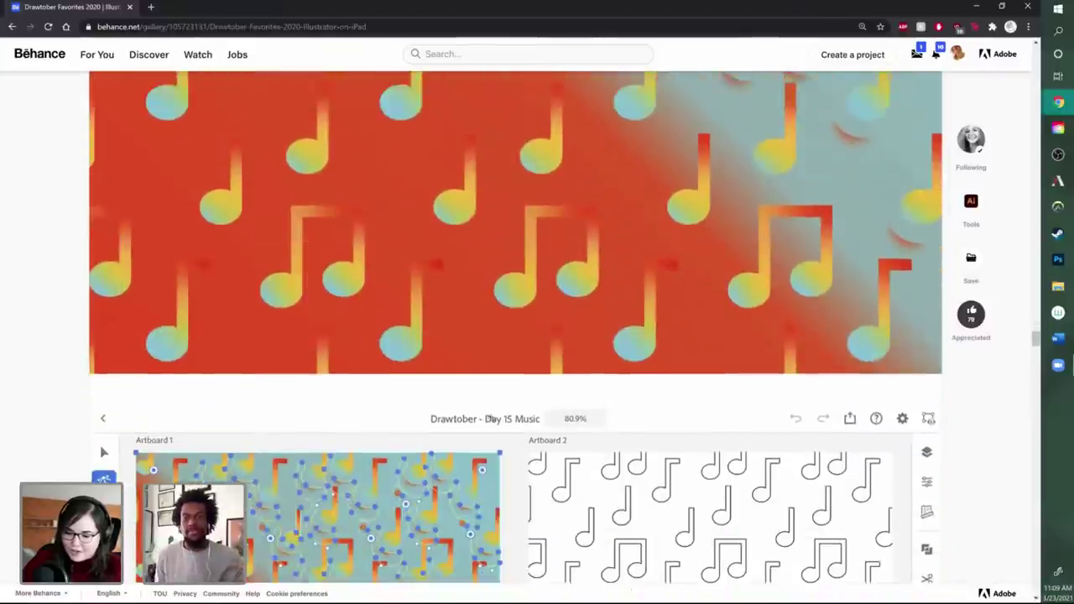
scroll(624, 370, "down", 4)
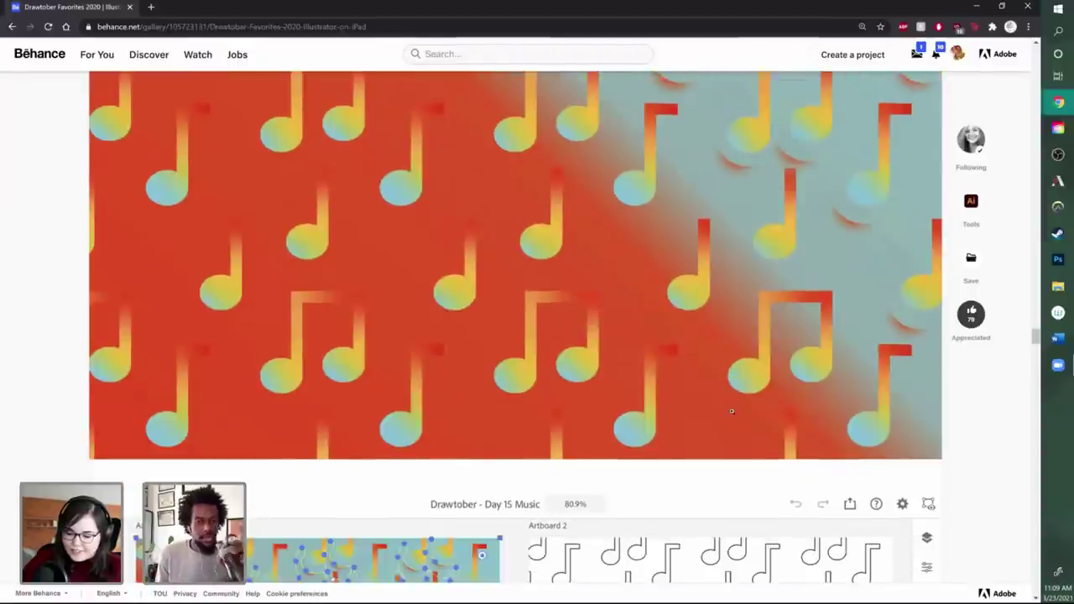
scroll(917, 401, "down", 5)
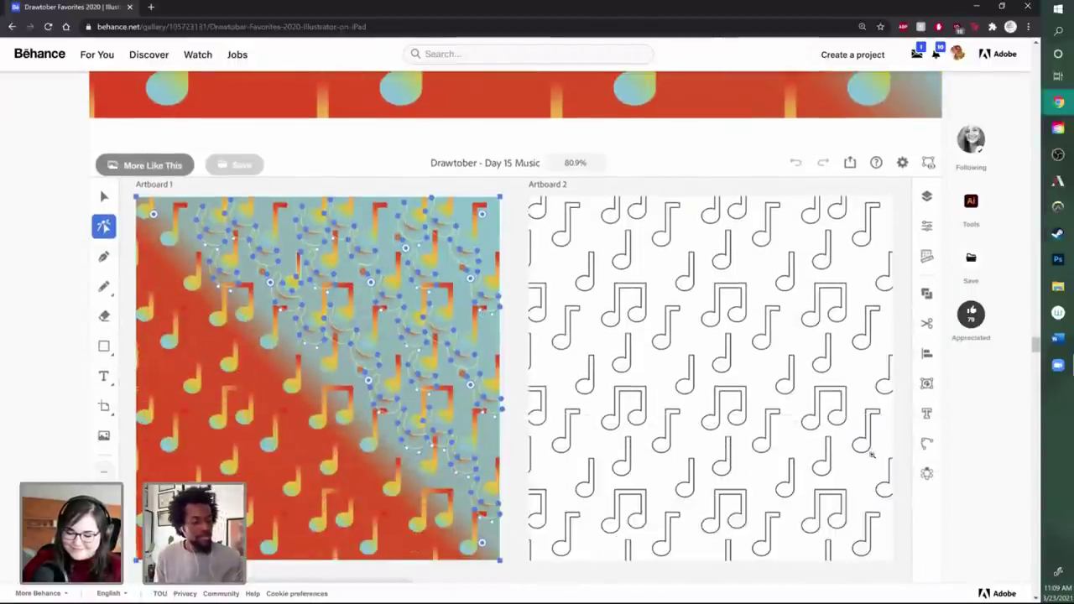
Step: Examine the rainbow paint can and blue guitar illustrations together with their anchor-point and outline versions
scroll(877, 445, "down", 7)
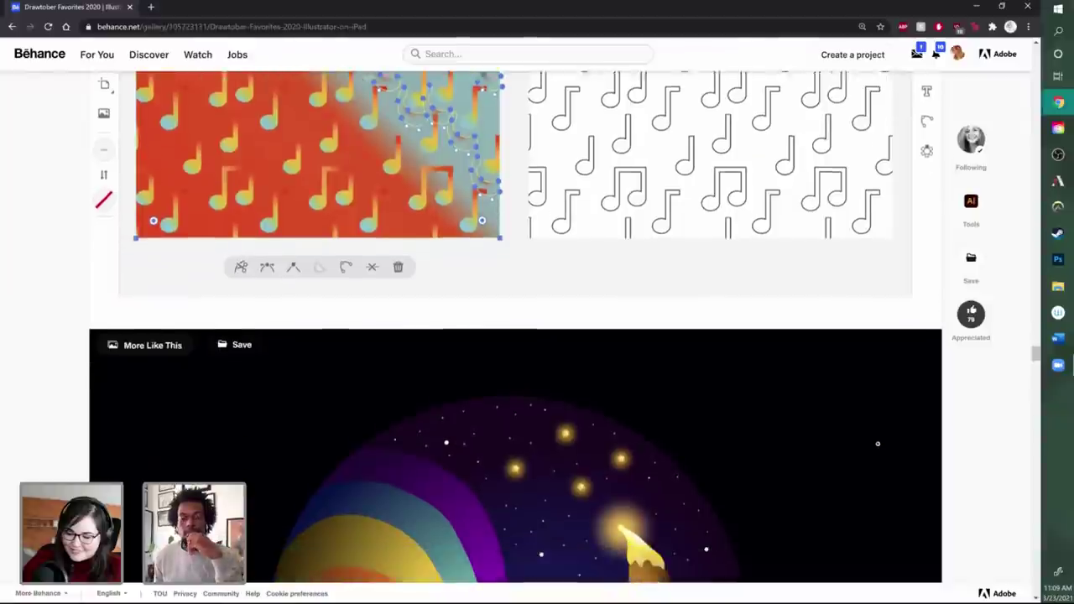
scroll(880, 433, "down", 6)
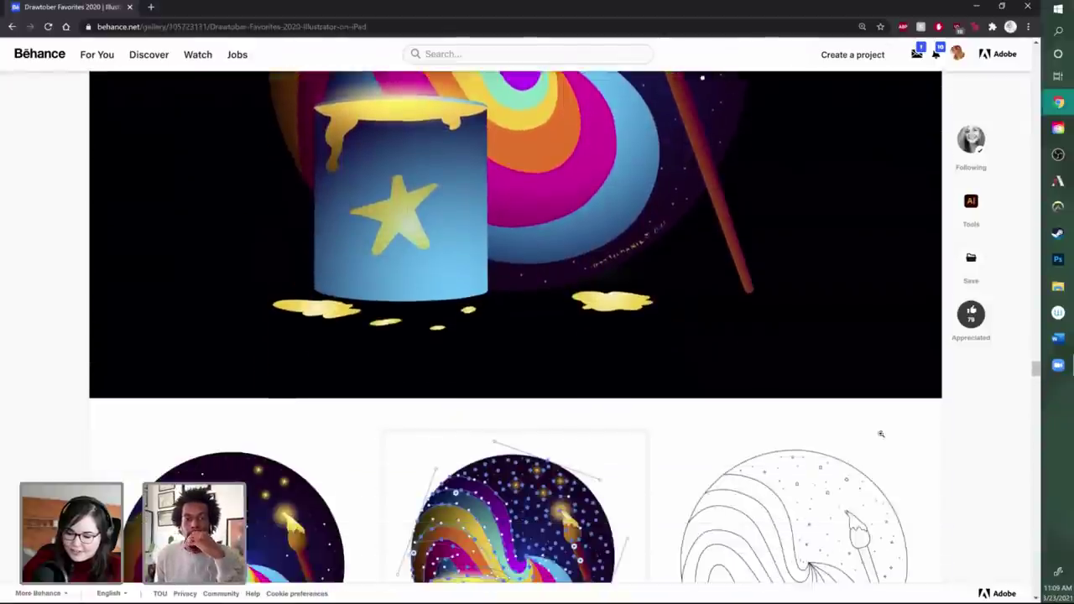
scroll(884, 428, "down", 4)
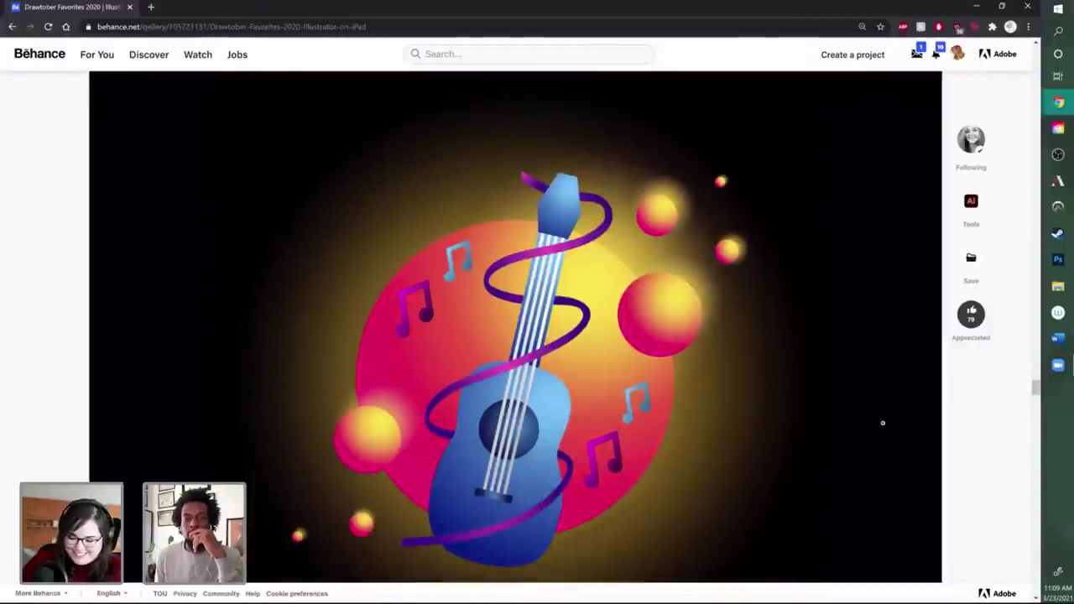
scroll(883, 423, "down", 1)
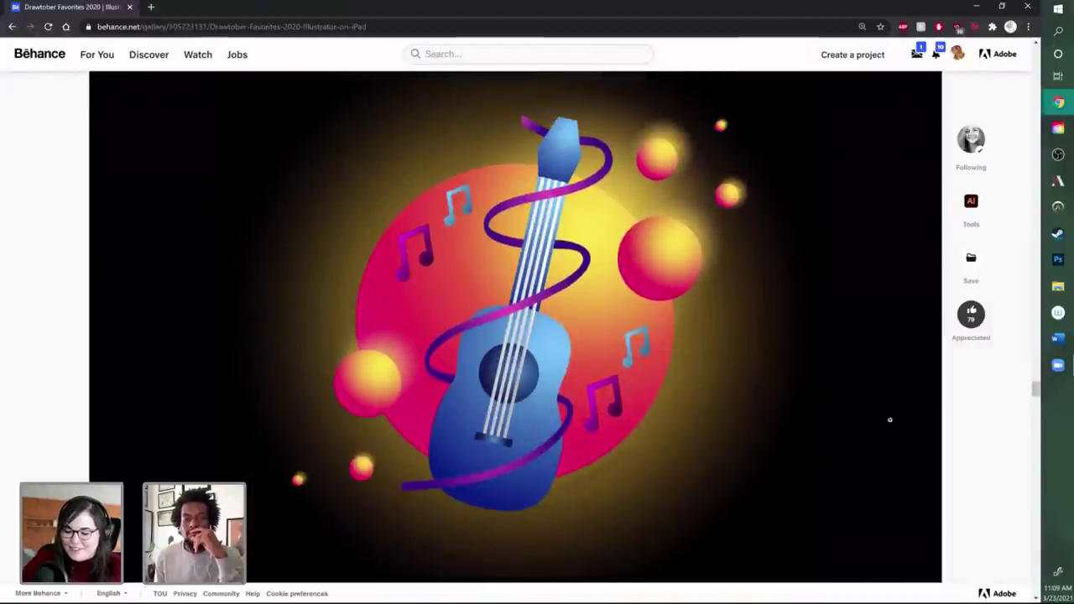
scroll(887, 406, "down", 5)
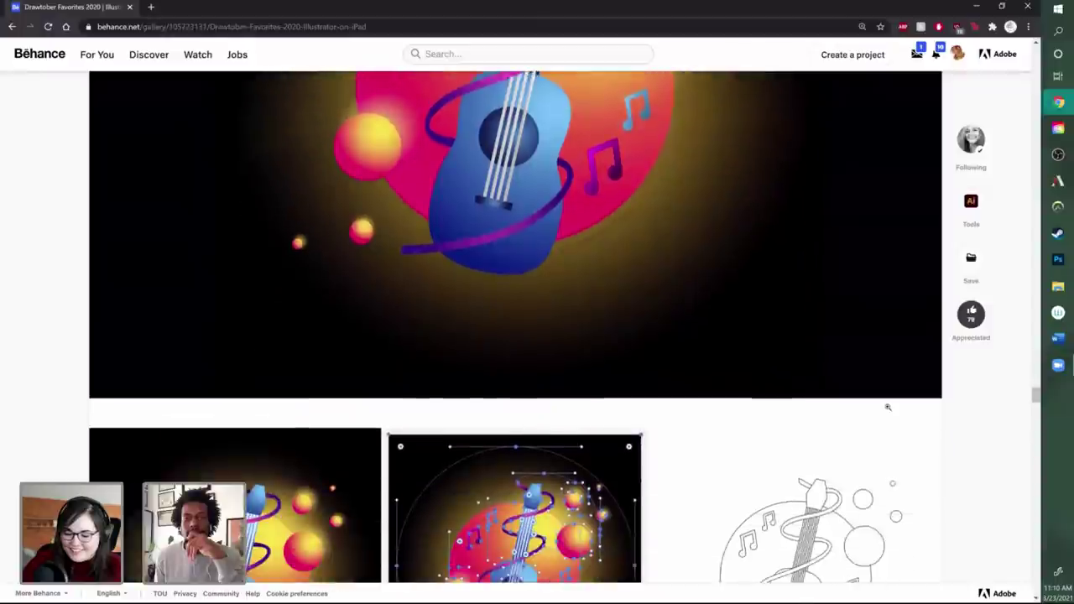
scroll(516, 328, "down", 1)
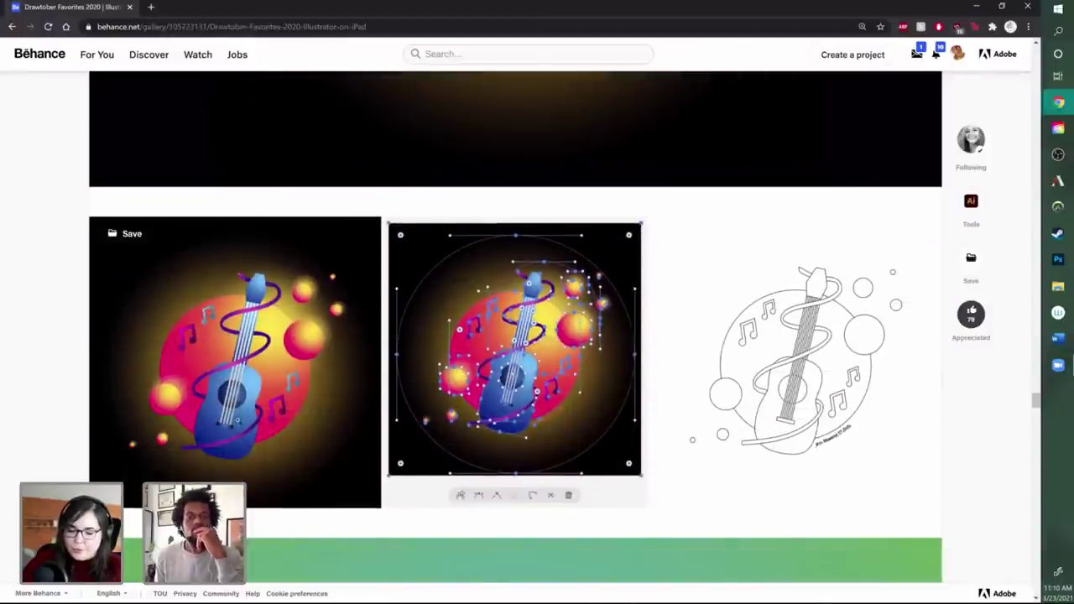
scroll(779, 391, "down", 2)
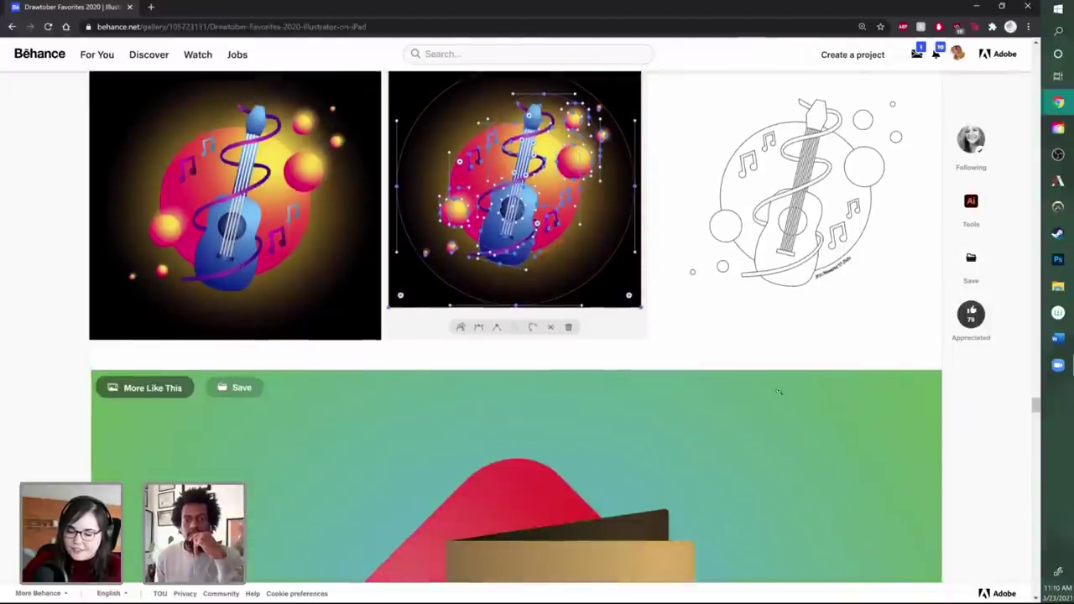
Step: Examine the LIFE! card and pen holder illustration together with its finished, anchor-point and outline versions
scroll(779, 392, "down", 3)
scroll(839, 391, "down", 1)
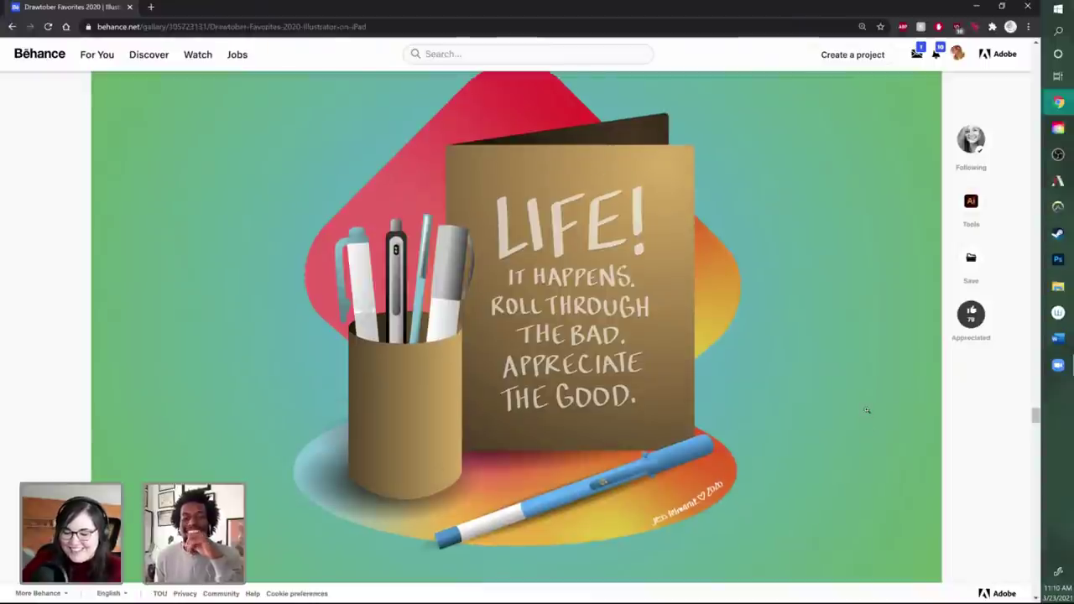
scroll(868, 411, "down", 1)
scroll(864, 411, "down", 5)
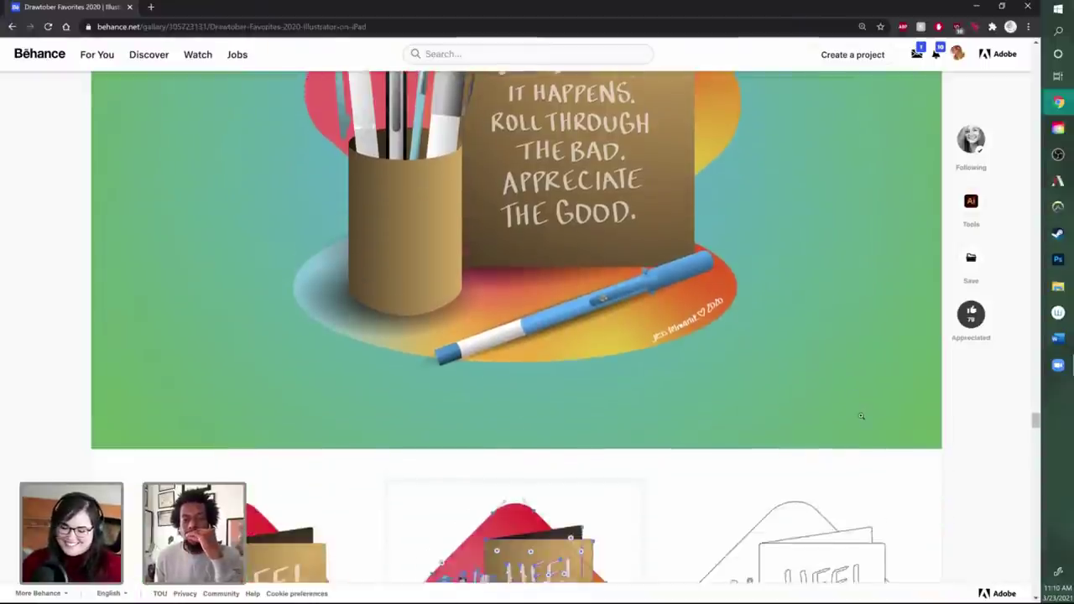
scroll(878, 403, "down", 4)
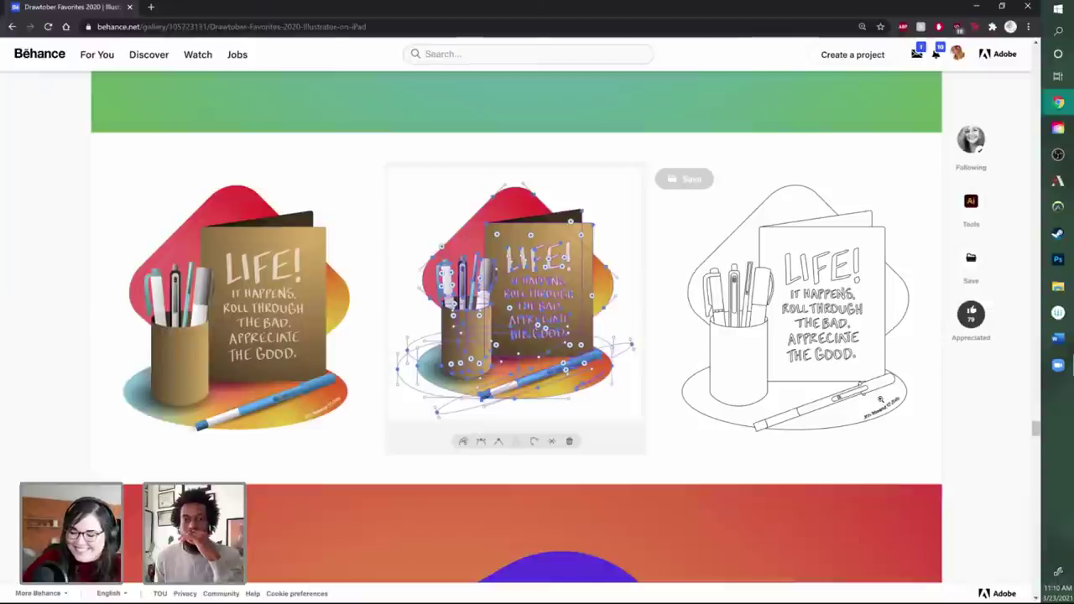
Step: Examine the stacked books and desk lamp illustration and compare its finished, anchor-point and outline versions
scroll(881, 399, "down", 5)
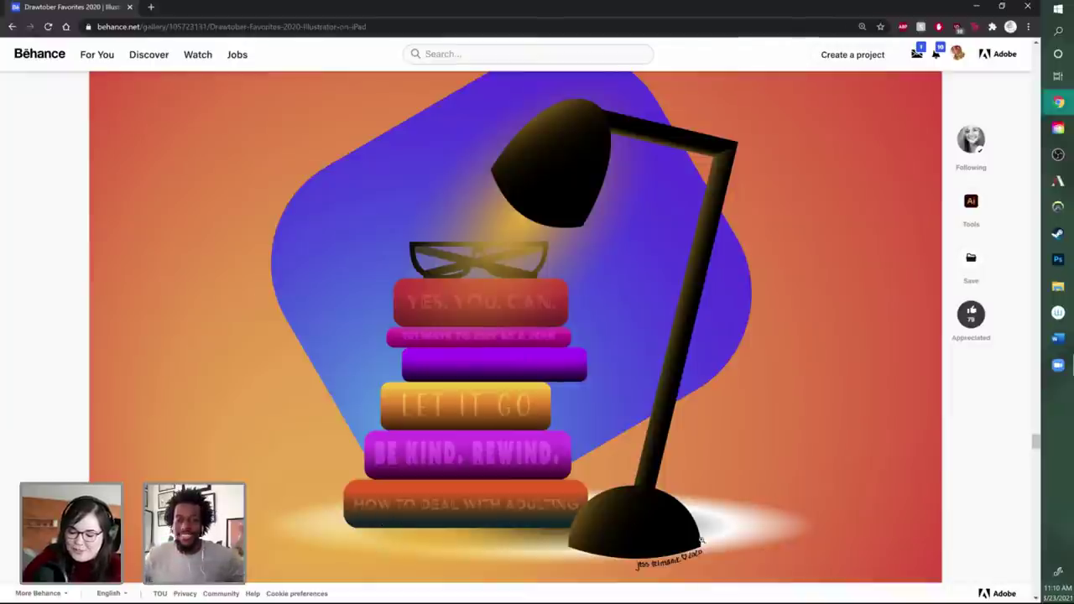
scroll(785, 516, "down", 3)
scroll(783, 512, "down", 6)
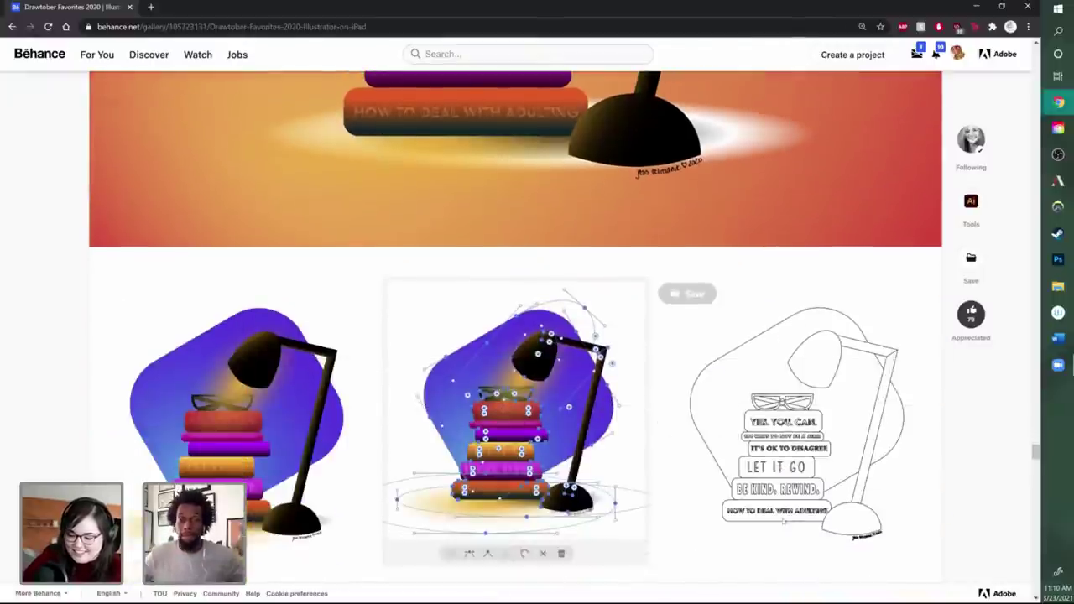
Step: Examine the barbecue grill and the tent campfire illustrations, including the campfire's anchor-point and outline versions
scroll(788, 507, "down", 4)
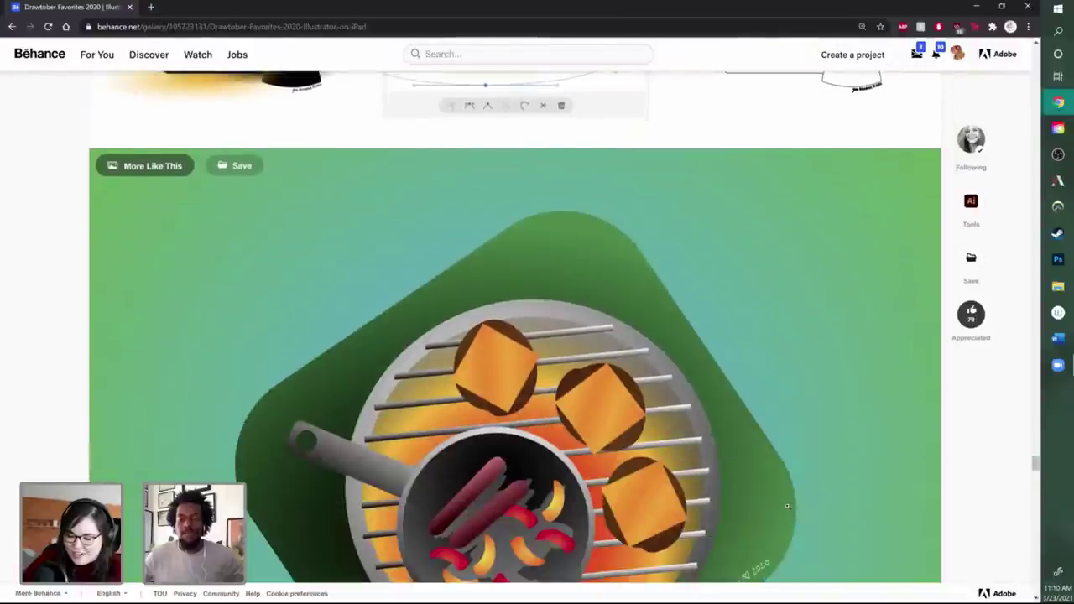
scroll(834, 491, "down", 5)
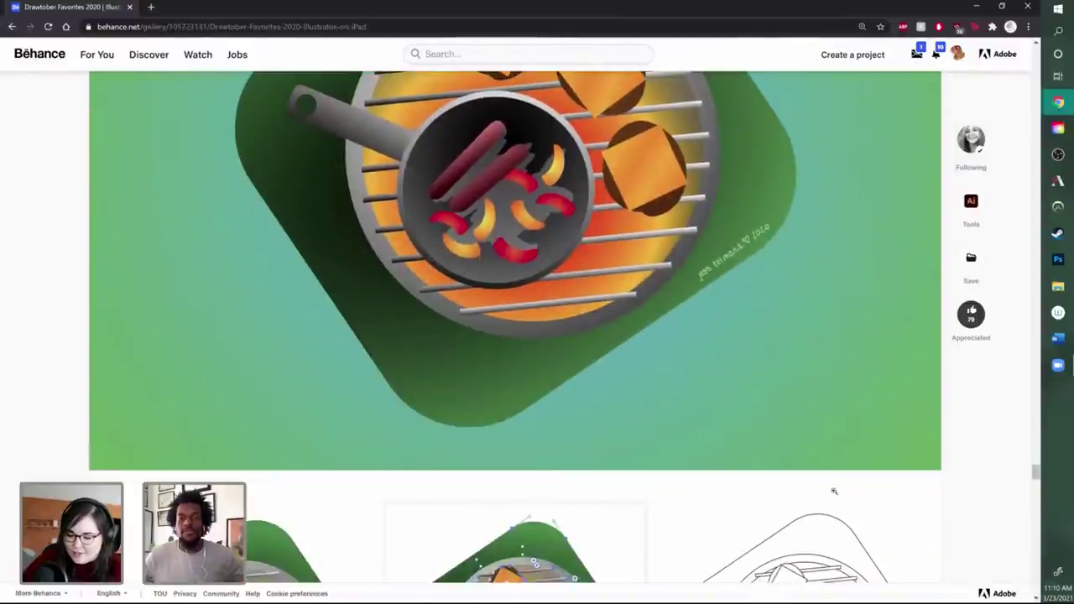
scroll(837, 489, "down", 10)
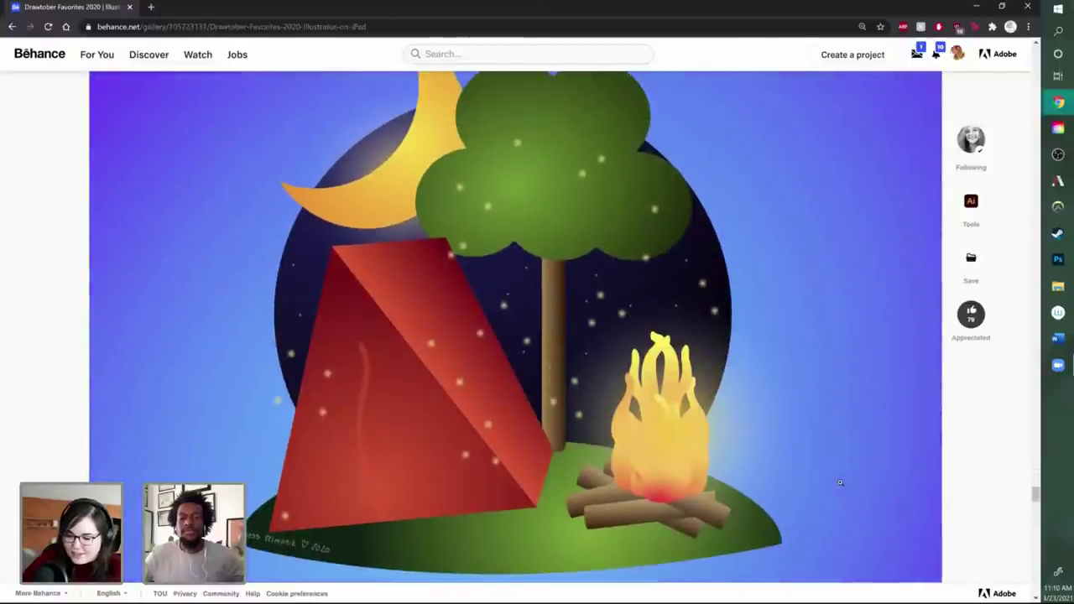
scroll(839, 483, "down", 5)
scroll(841, 481, "down", 5)
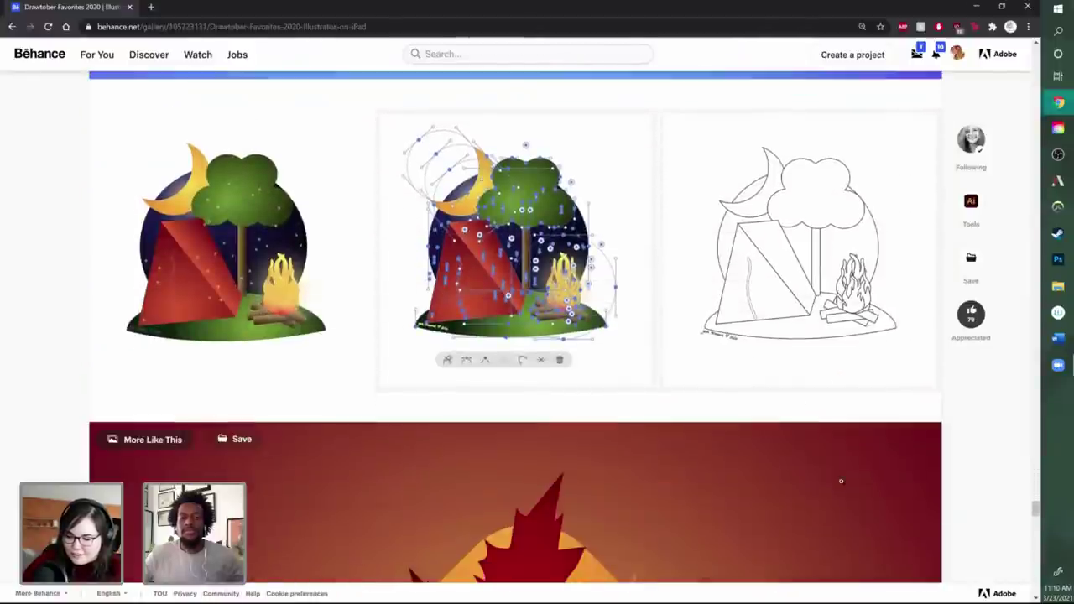
Step: Examine the autumn leaves illustration and its finished, anchor-point and outline versions
scroll(844, 480, "down", 3)
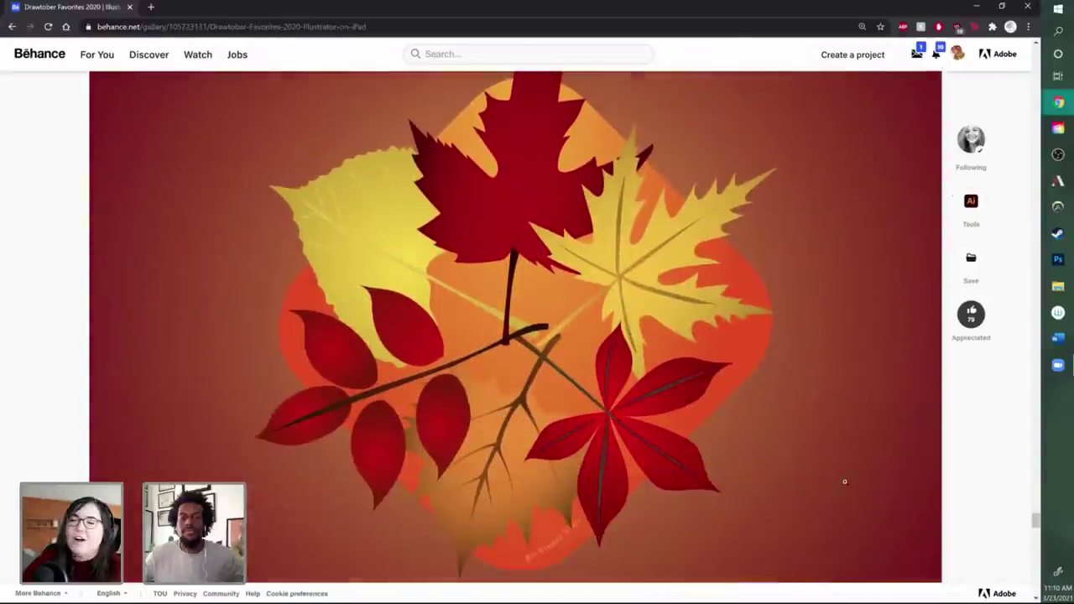
scroll(848, 491, "down", 3)
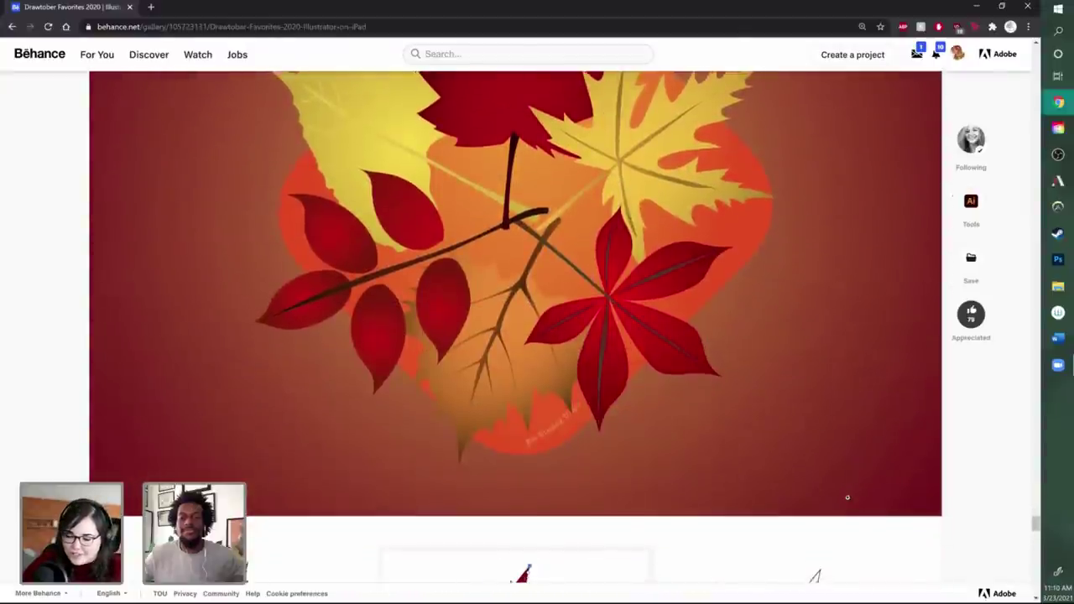
scroll(846, 495, "down", 4)
scroll(848, 495, "down", 12)
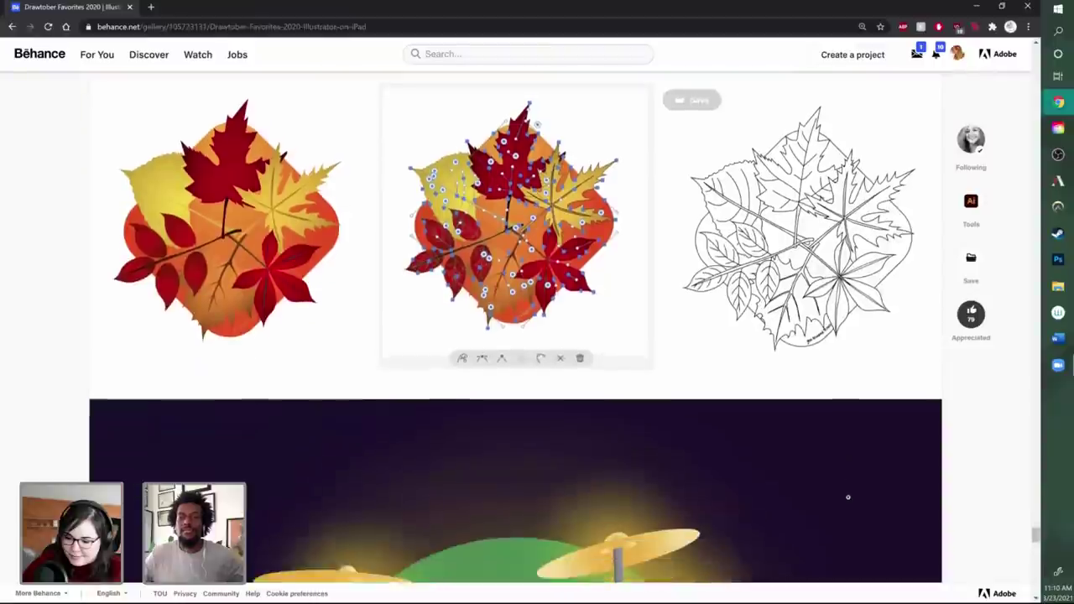
Step: Examine the drum kit illustration with its anchor-point and outline versions through to the end of the project
scroll(848, 494, "down", 3)
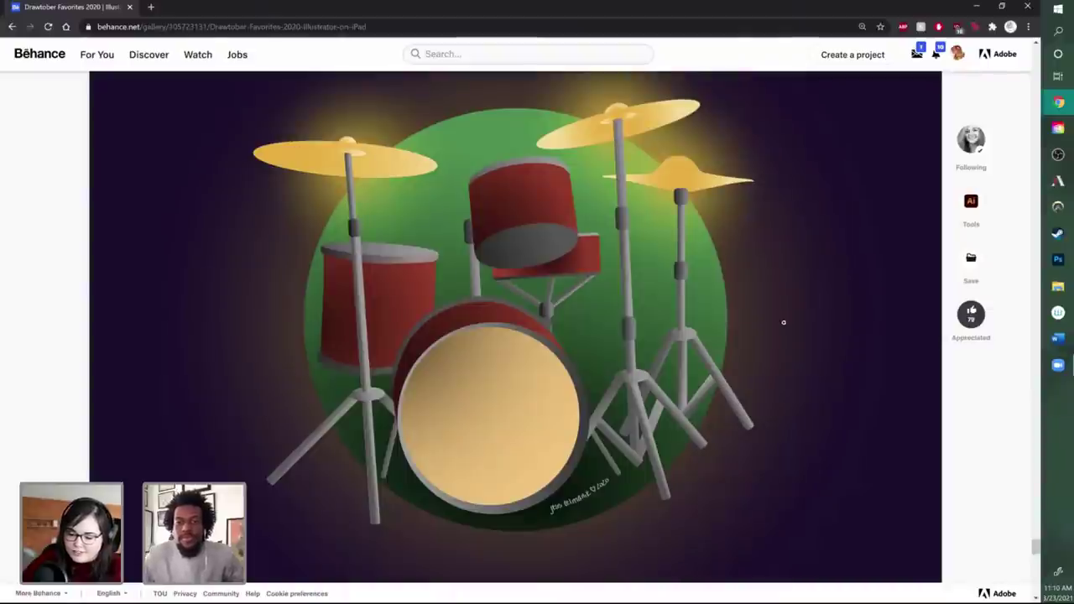
scroll(784, 319, "down", 5)
scroll(775, 263, "up", 5)
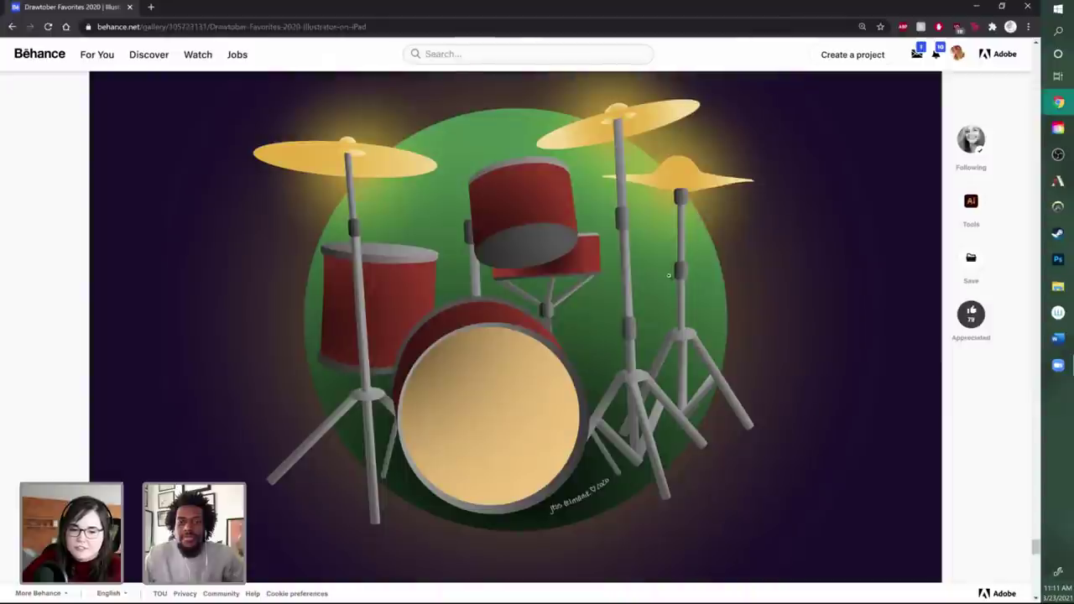
scroll(702, 317, "down", 3)
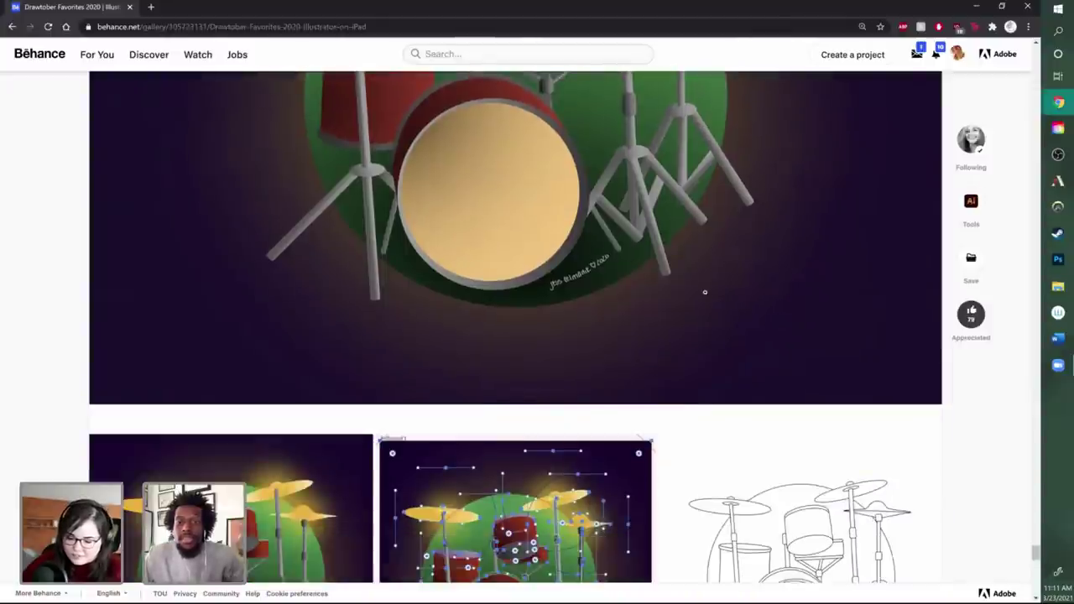
scroll(710, 302, "down", 6)
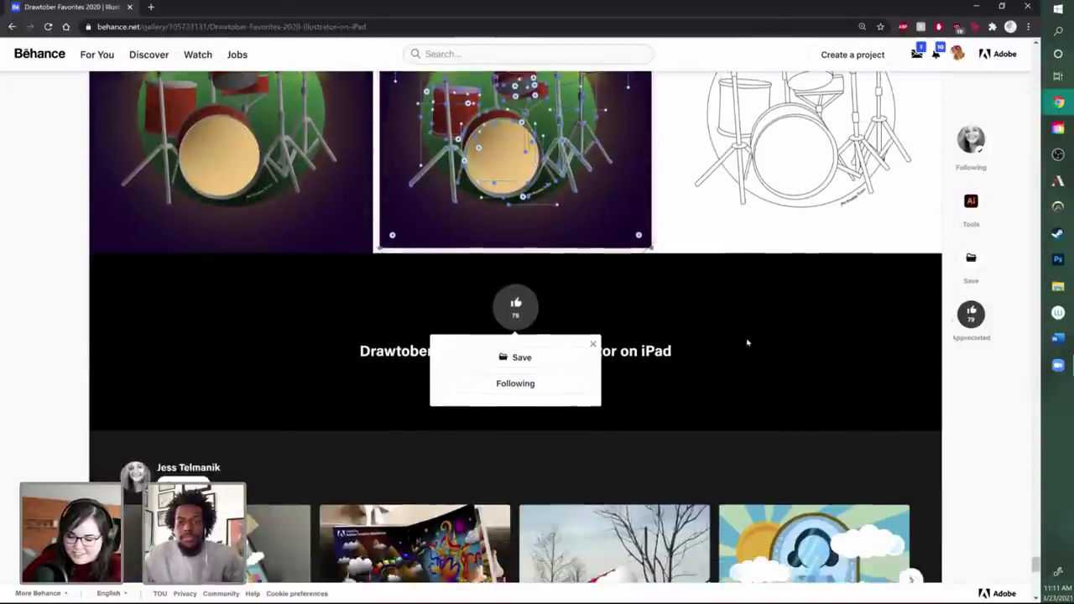
Step: Return from the Drawtober project to the artist's profile page and highlight the artist's surname and Linktree handle
scroll(748, 342, "down", 2)
scroll(794, 336, "down", 1)
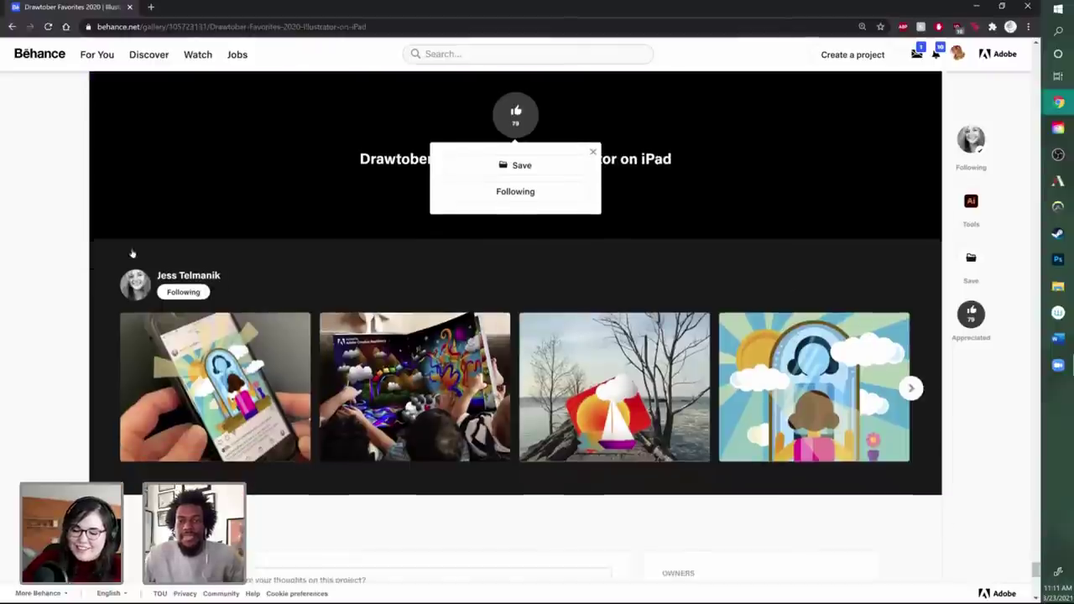
scroll(131, 253, "down", 1)
left_click(12, 26)
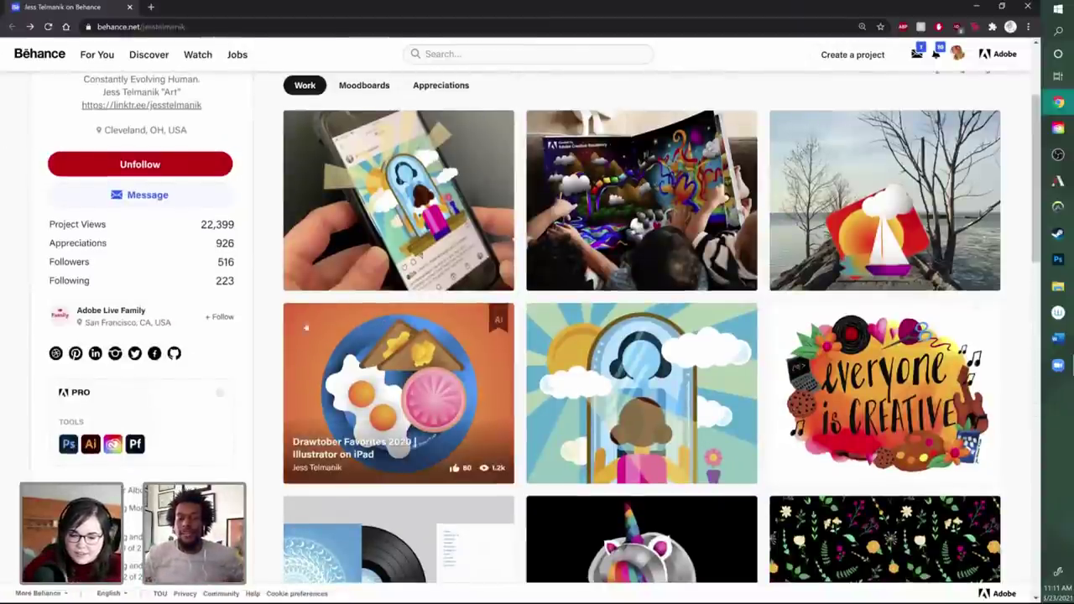
scroll(122, 210, "up", 2)
left_click_drag(128, 210, 212, 214)
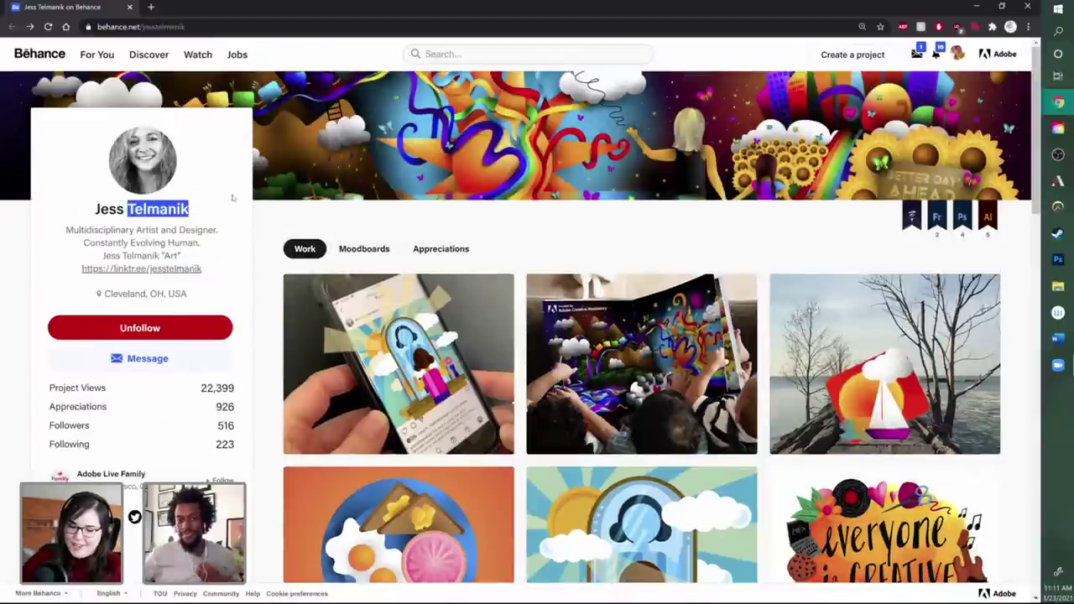
left_click(235, 198)
left_click_drag(205, 270, 150, 270)
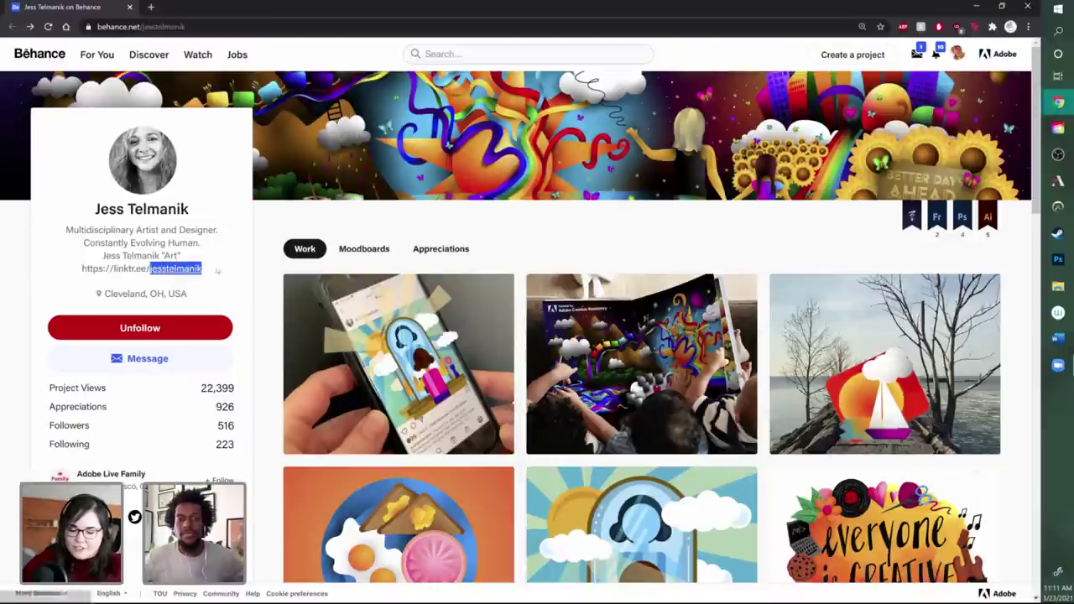
Step: Read the artist's Things About Me biography on the profile, highlighting its passages along the way
scroll(251, 294, "down", 2)
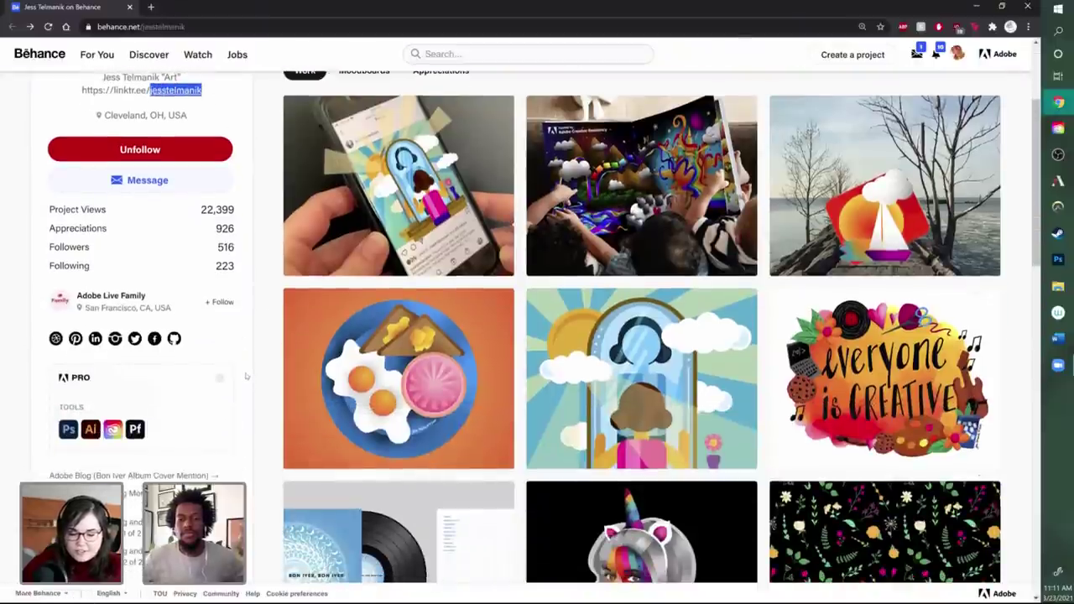
scroll(251, 356, "down", 2)
scroll(166, 412, "down", 1)
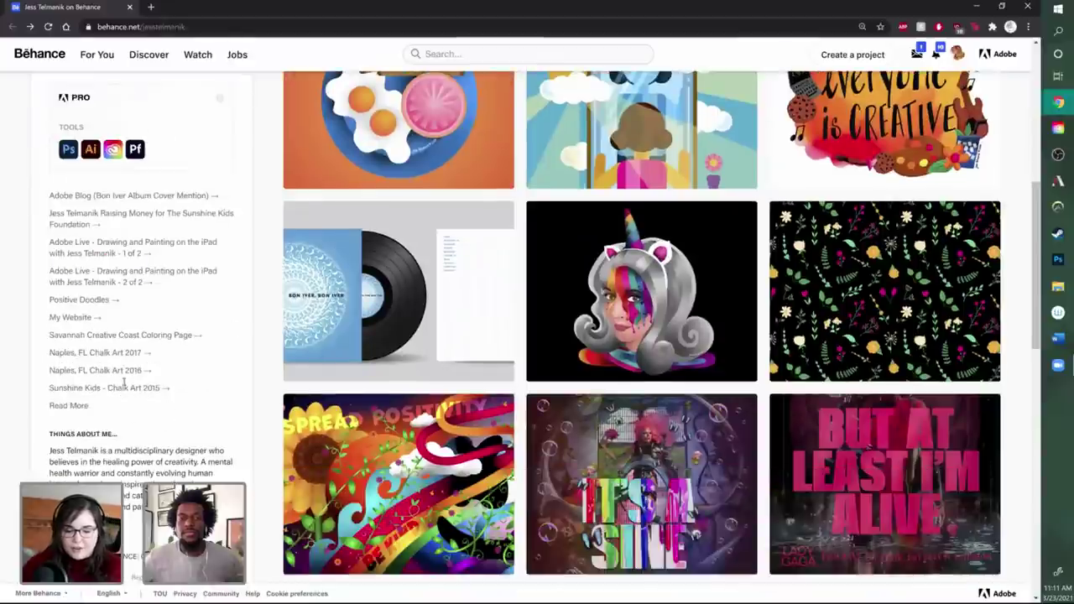
scroll(168, 420, "down", 1)
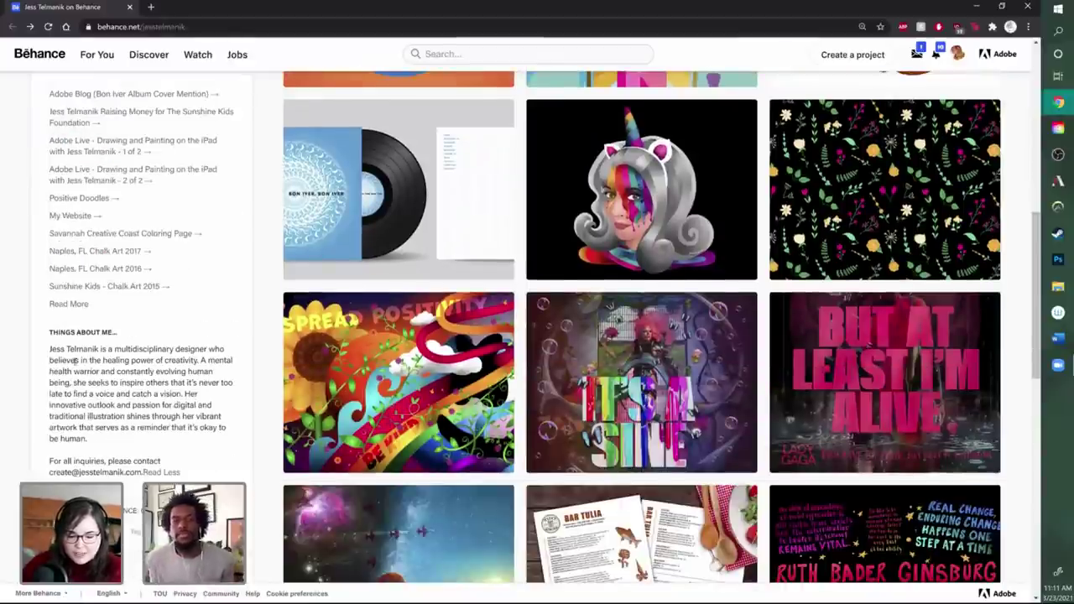
mouse_move(52, 348)
left_mouse_down()
mouse_move(229, 351)
mouse_move(239, 362)
mouse_move(238, 416)
left_mouse_up()
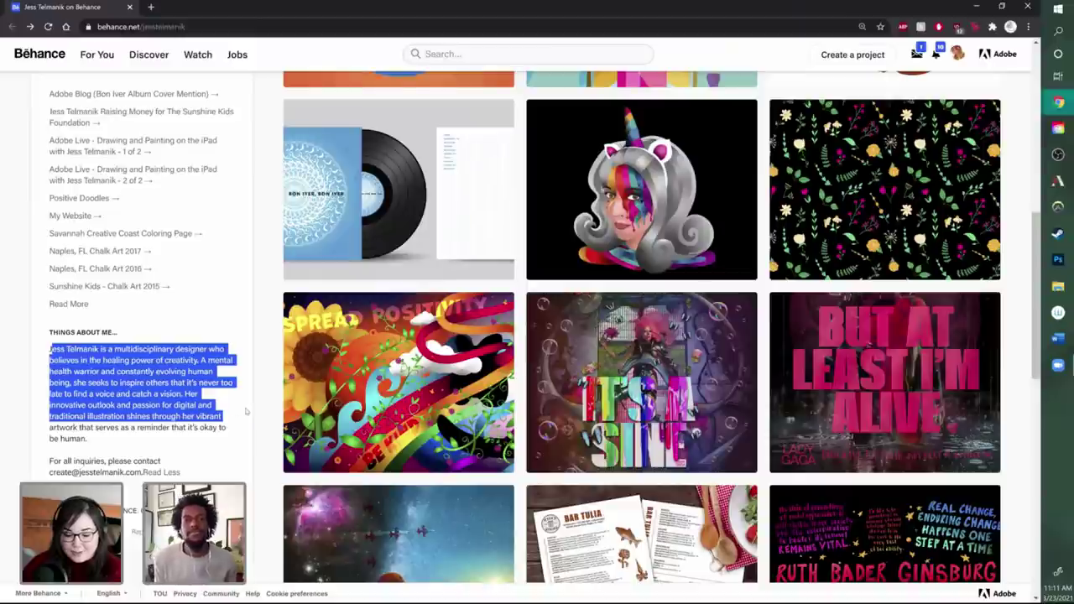
left_click_drag(170, 382, 225, 435)
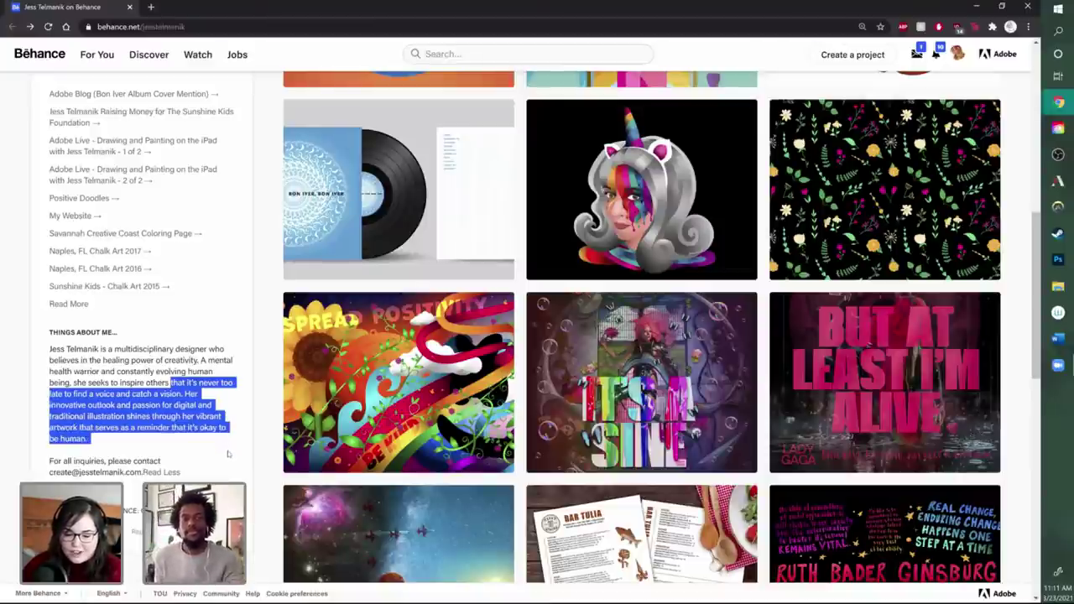
left_click(225, 455)
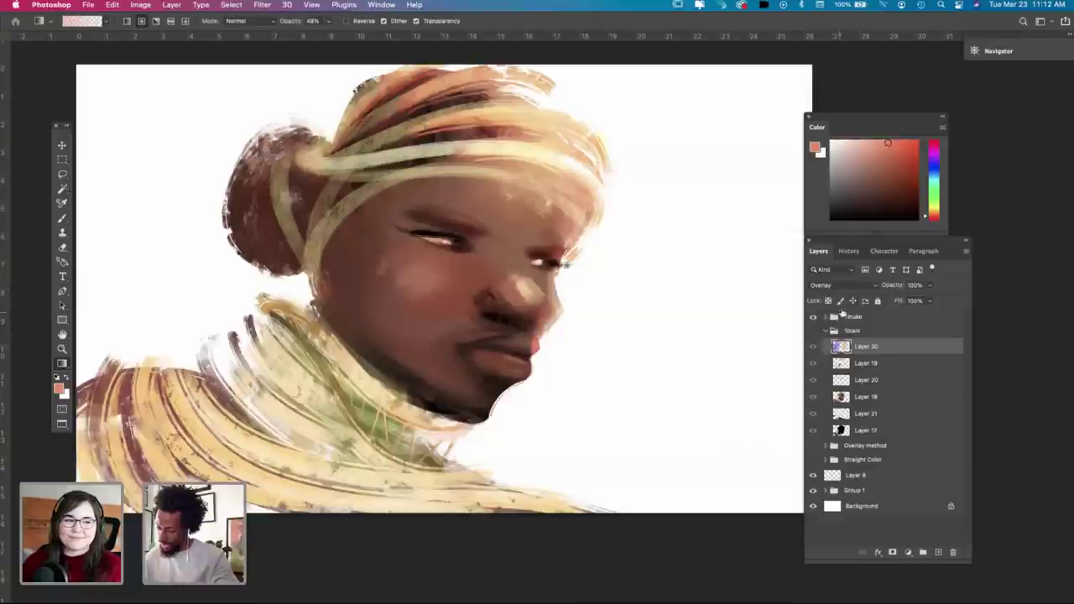
Step: Switch to Photoshop and compare the portrait with the Tolani group and the Tinuke group's Layer 28 shown and hidden
left_click(812, 330)
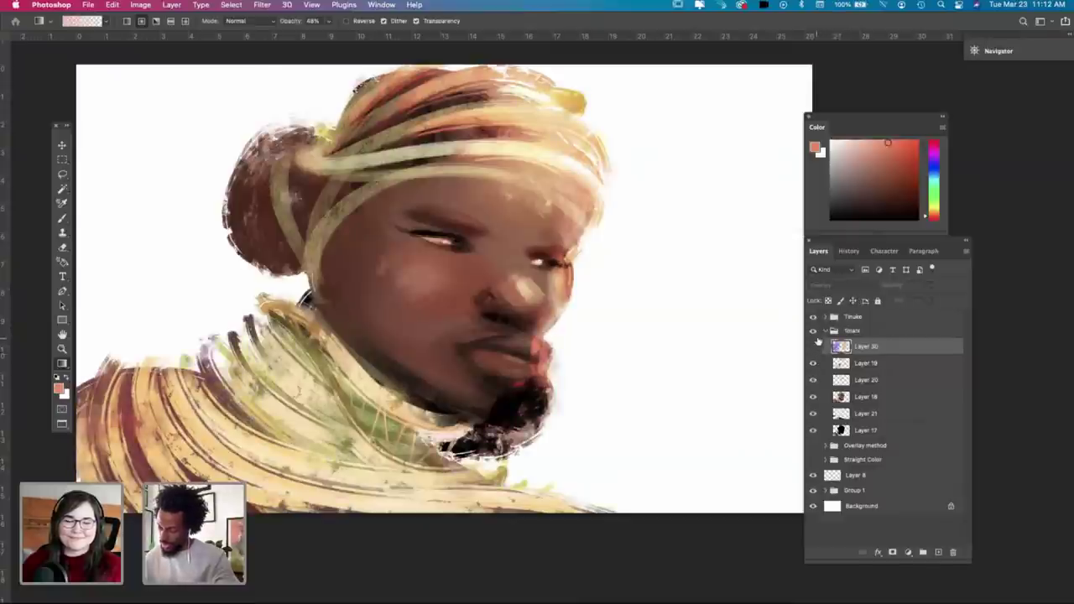
left_click(814, 334)
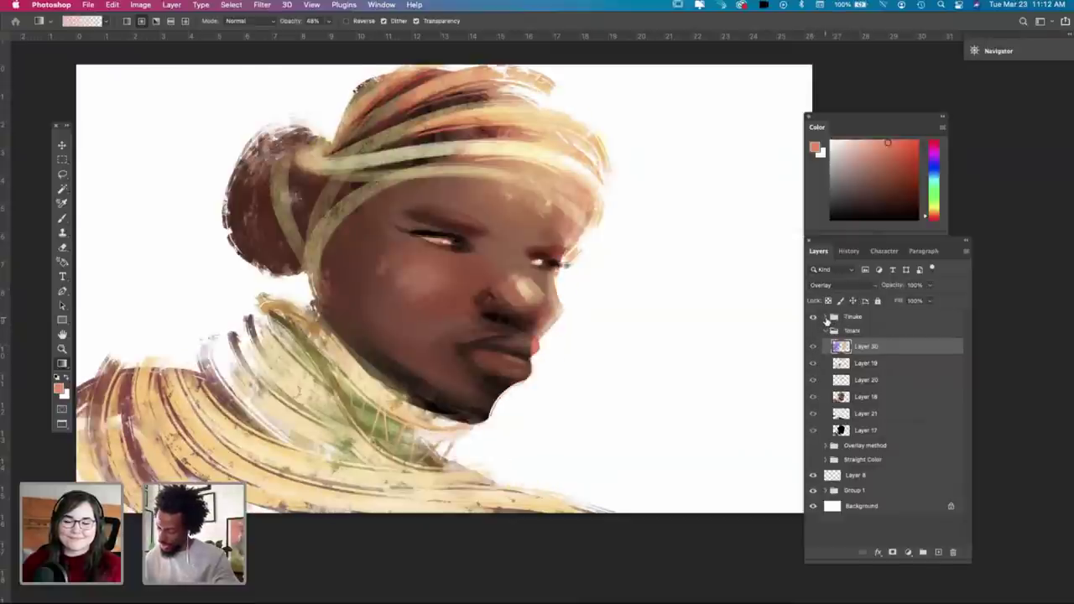
left_click(826, 318)
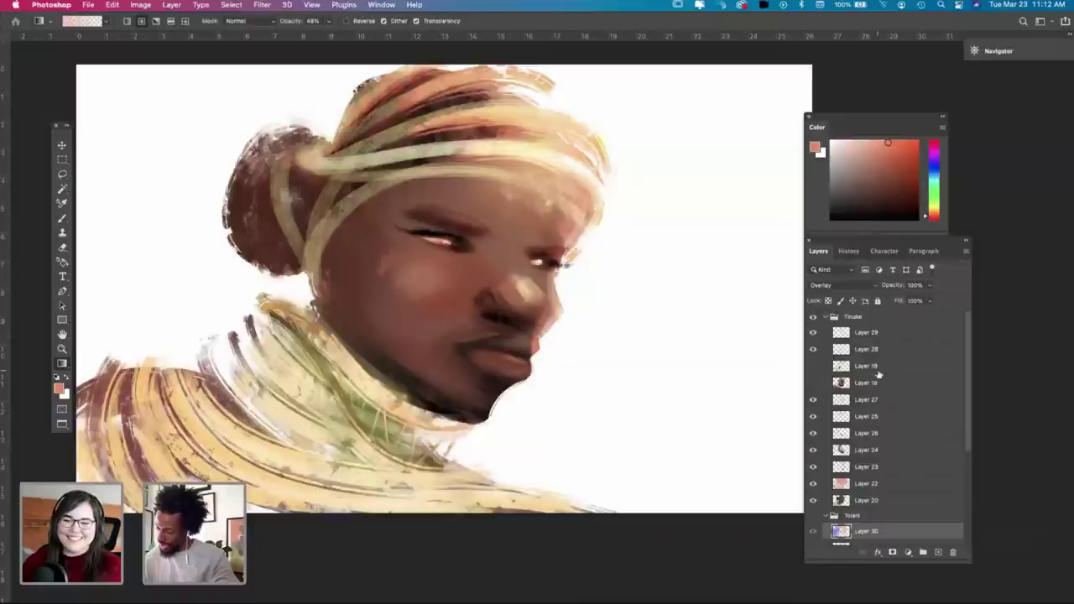
left_click(866, 405)
left_click(813, 350)
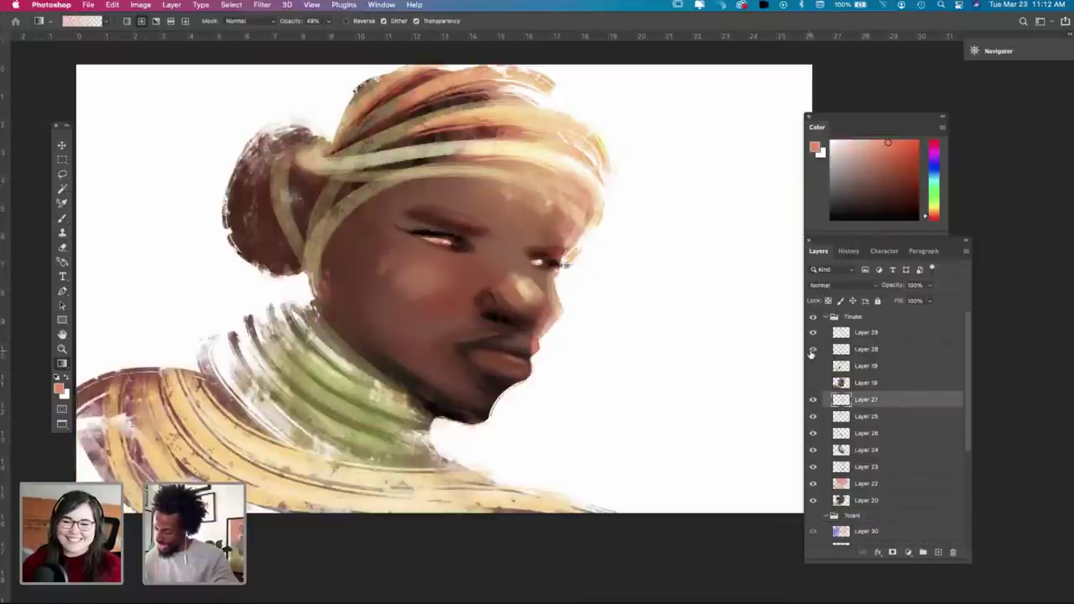
left_click(813, 350)
left_click(813, 350)
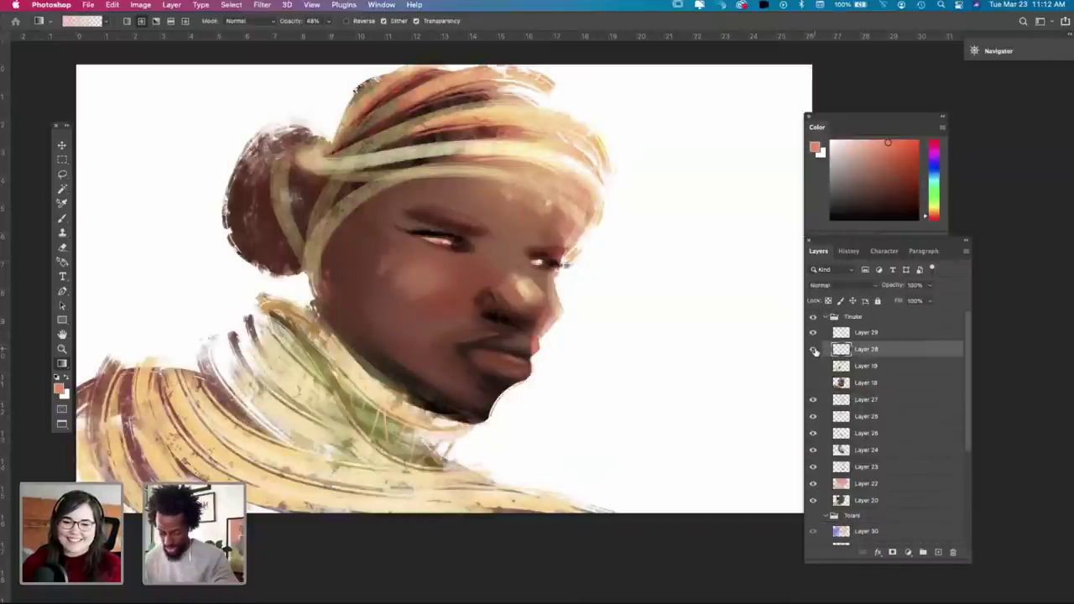
left_click(813, 350)
left_click(814, 350)
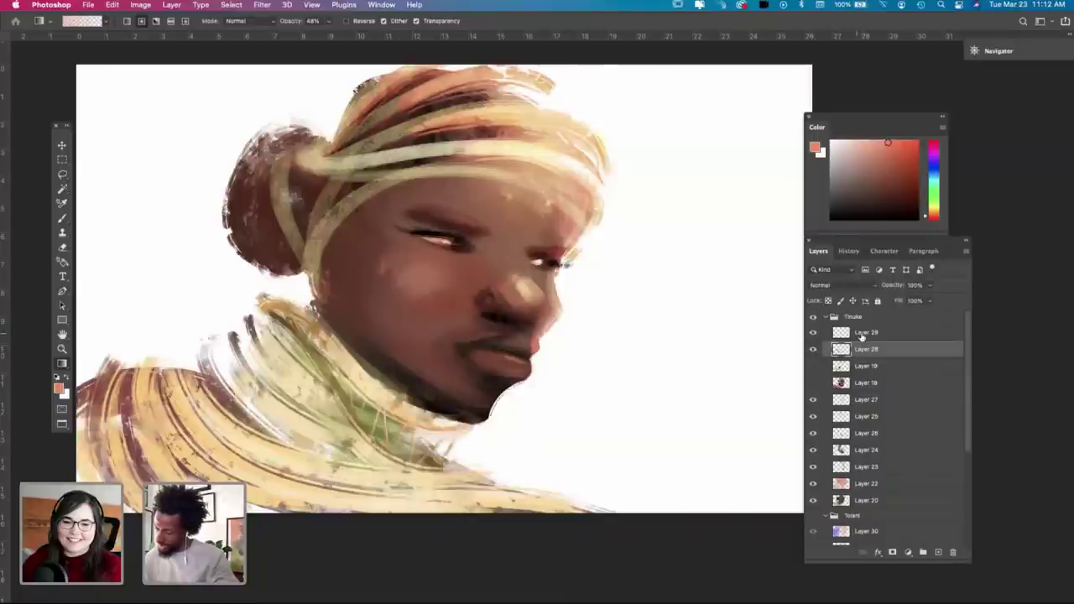
Step: Check Layer 29's effect in the Tinuke group, then brush light peach on it around the far eye and the hair bun
left_click(862, 335)
left_click(813, 336)
left_click(813, 335)
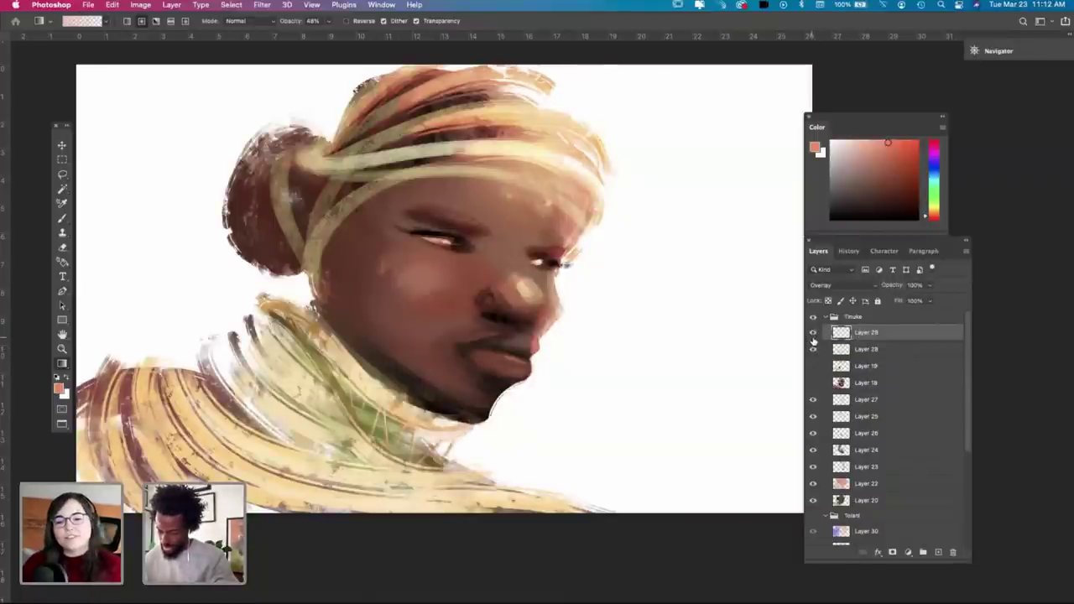
left_click(869, 148)
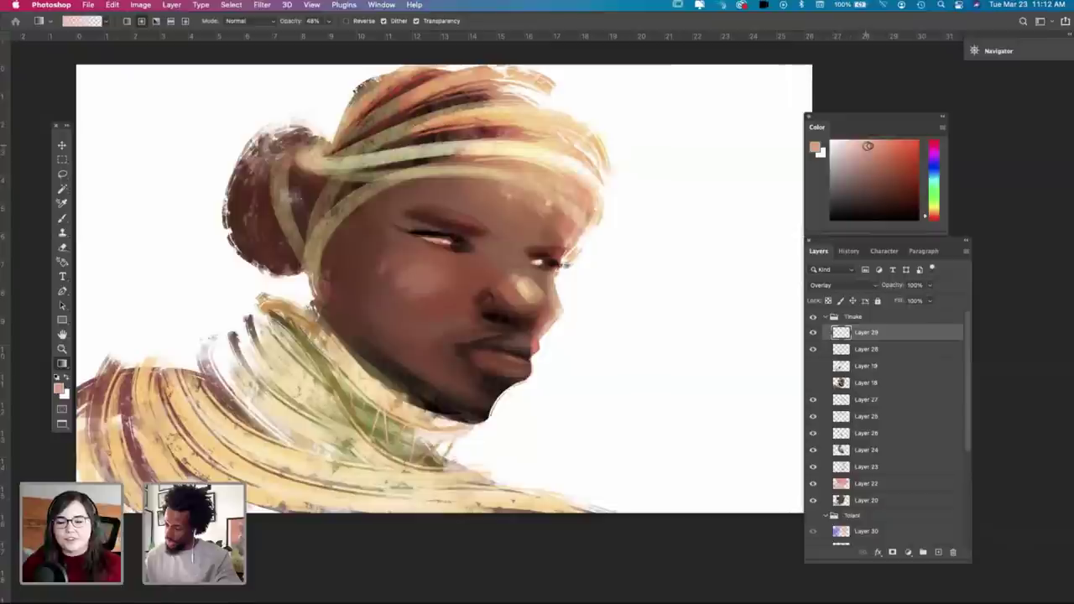
key("b")
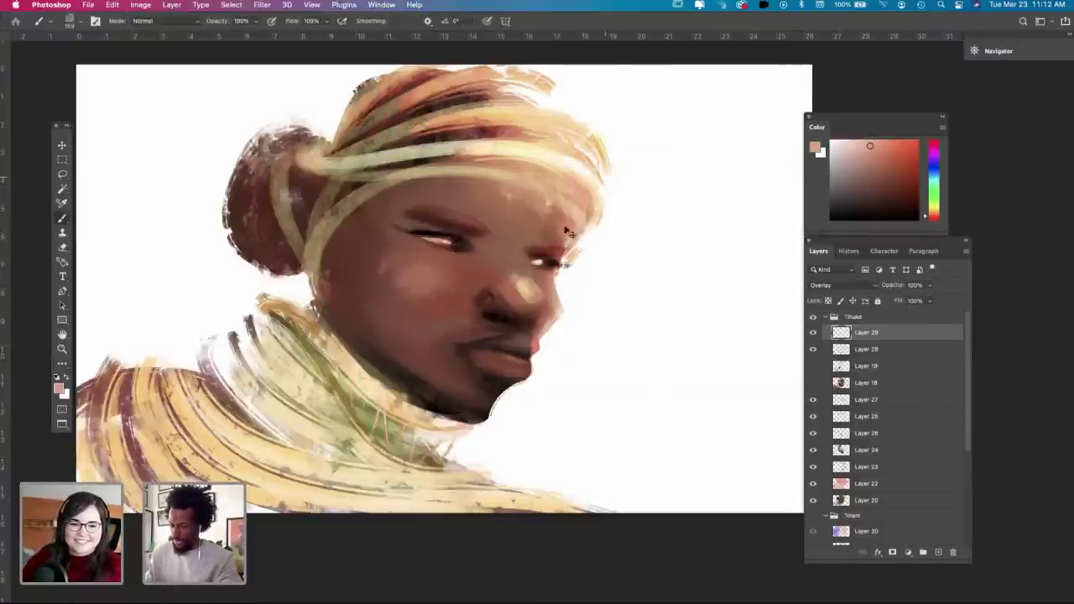
left_click_drag(555, 218, 537, 248)
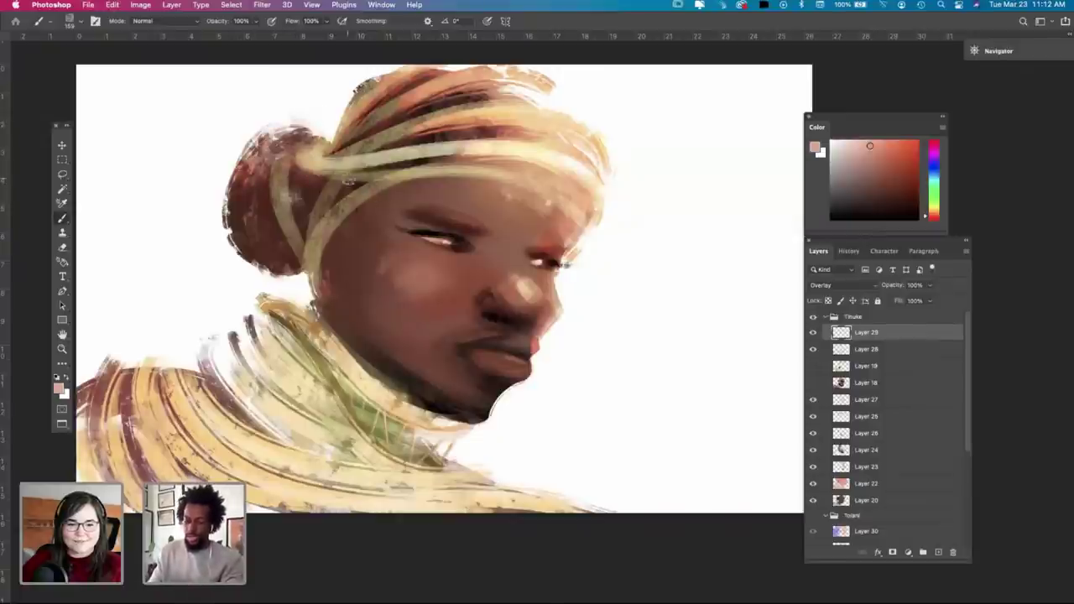
Step: Enlarge the textured brush to 460 px, dab the hair bun, and sample a dark brown from the edge of the face
right_click(354, 174)
left_click_drag(454, 206, 470, 206)
left_click(305, 131)
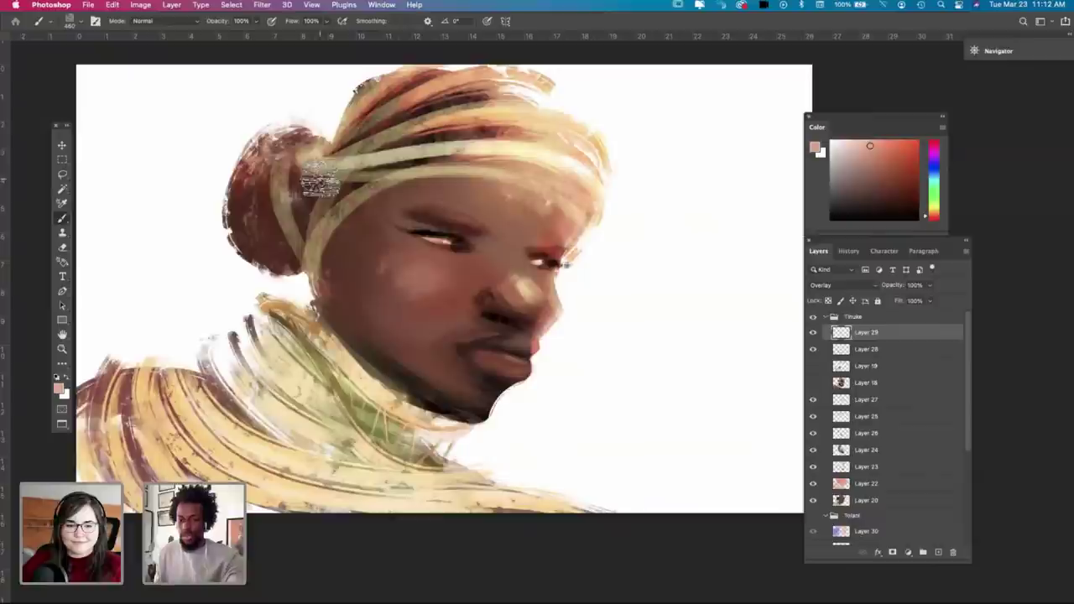
key("i")
left_click(338, 254)
key("b")
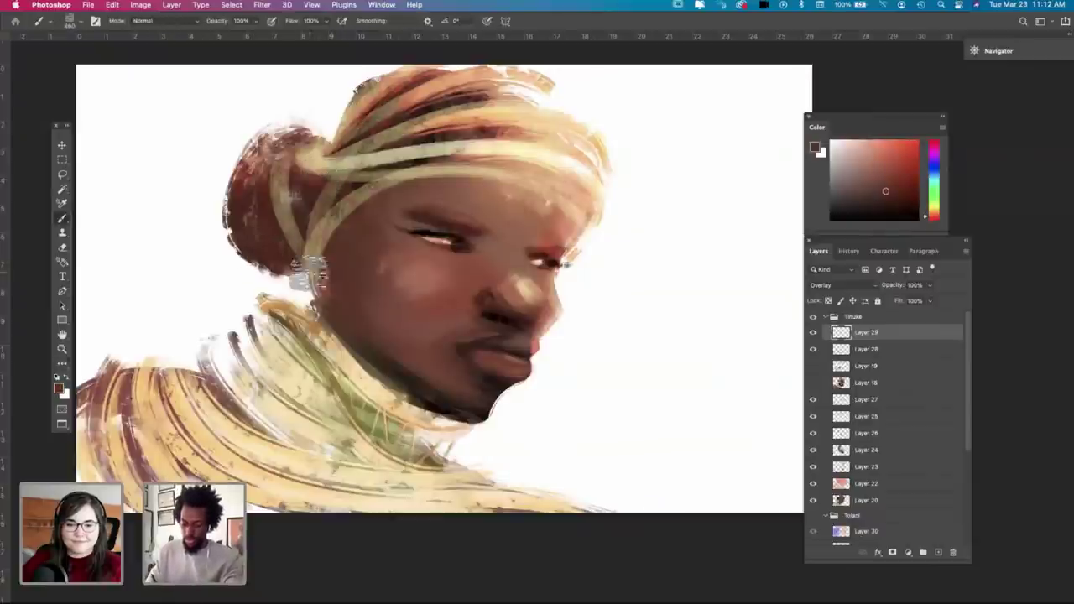
Step: Deepen the foreground colour to a darker reddish brown and shade the lower and inner parts of the hair bun
right_click(293, 255)
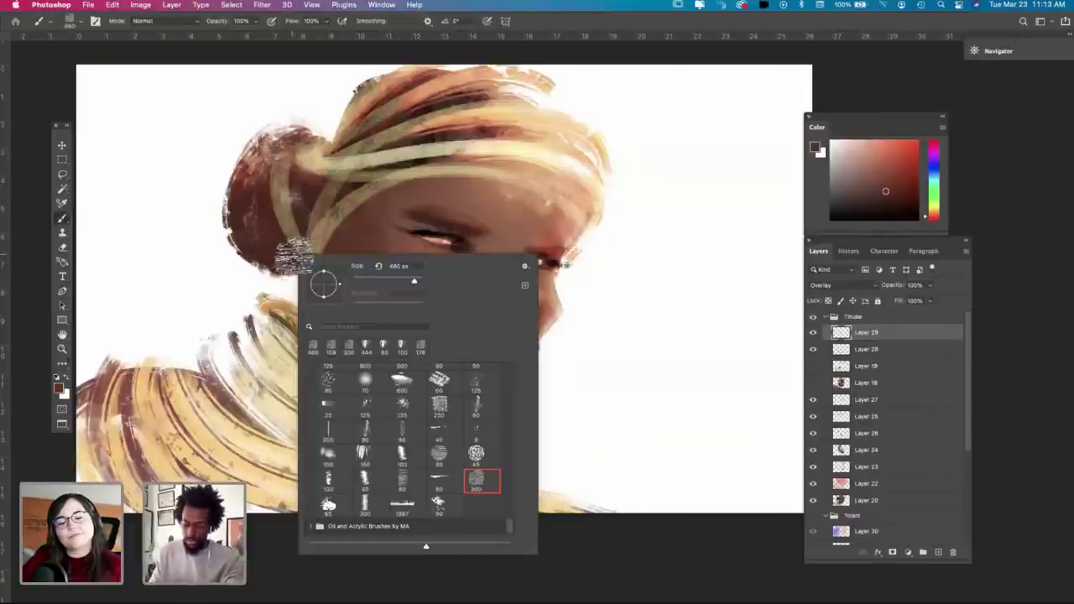
left_click(62, 390)
left_click(59, 386)
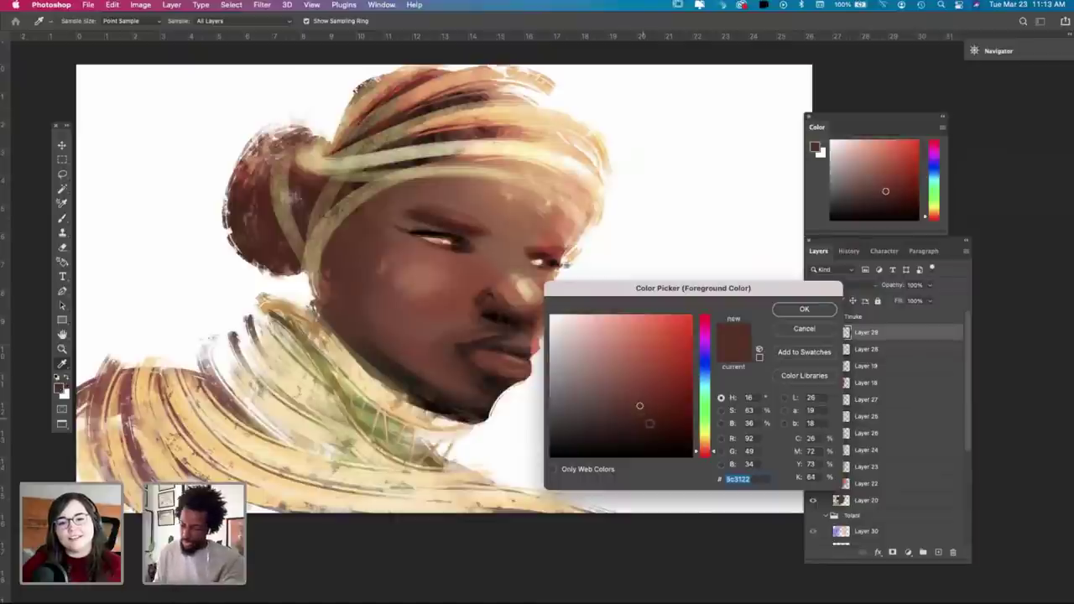
left_click(654, 423)
left_click(316, 289)
left_click(289, 255)
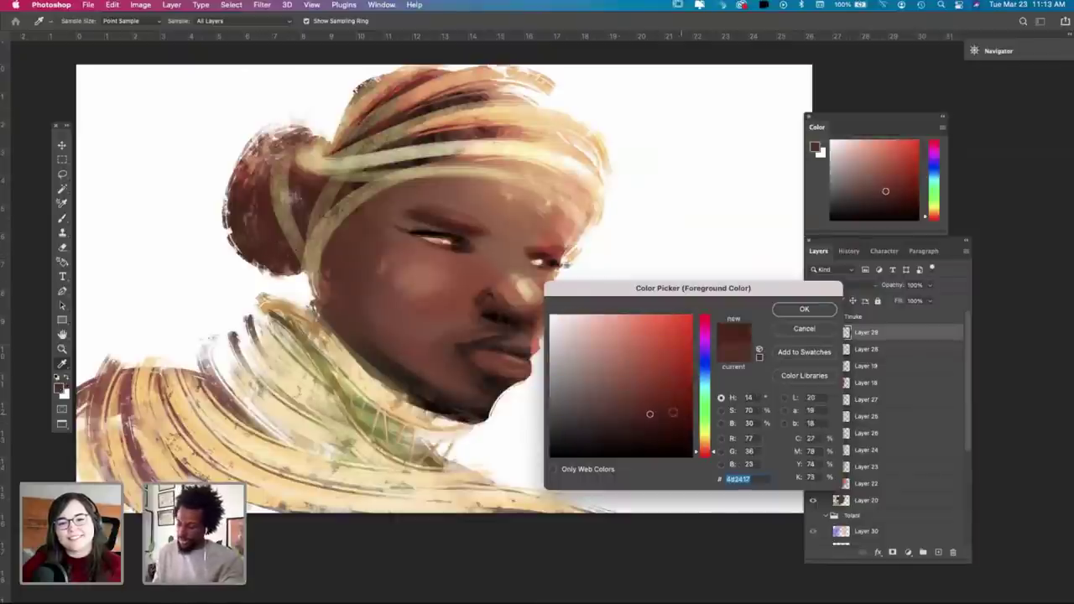
left_click(804, 309)
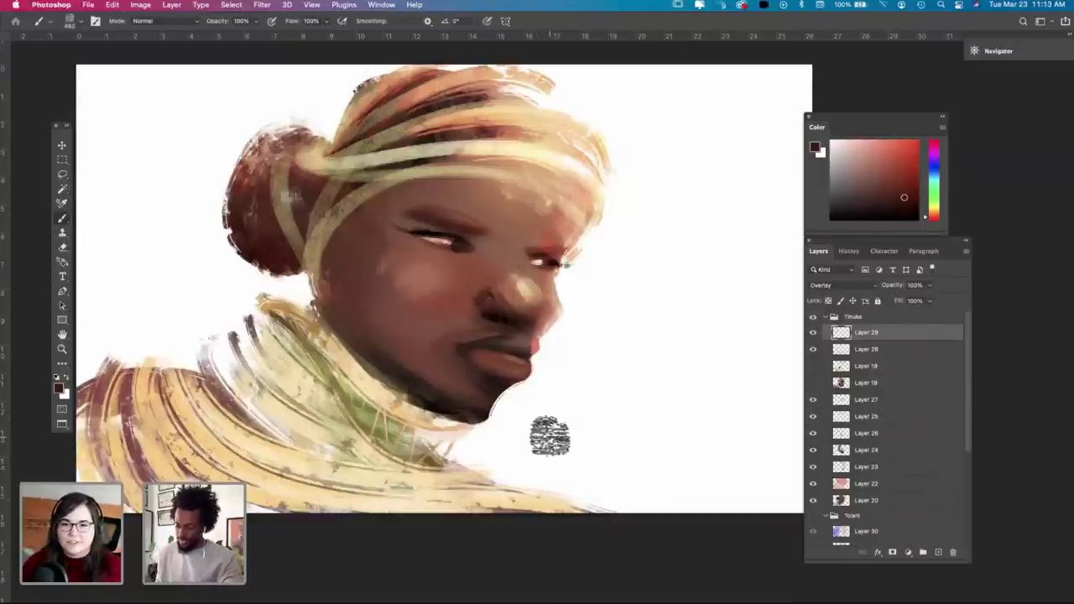
Step: Warm the scarf and neck folds on Layer 29 with light coral gradients at 48% opacity
left_click(876, 147)
key("g")
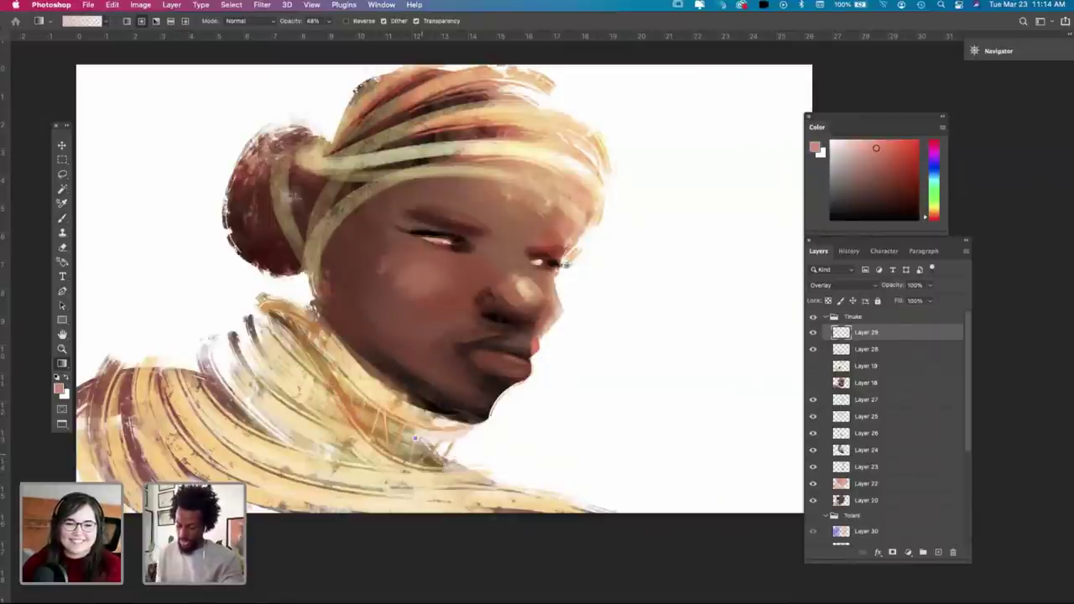
left_click_drag(192, 456, 339, 557)
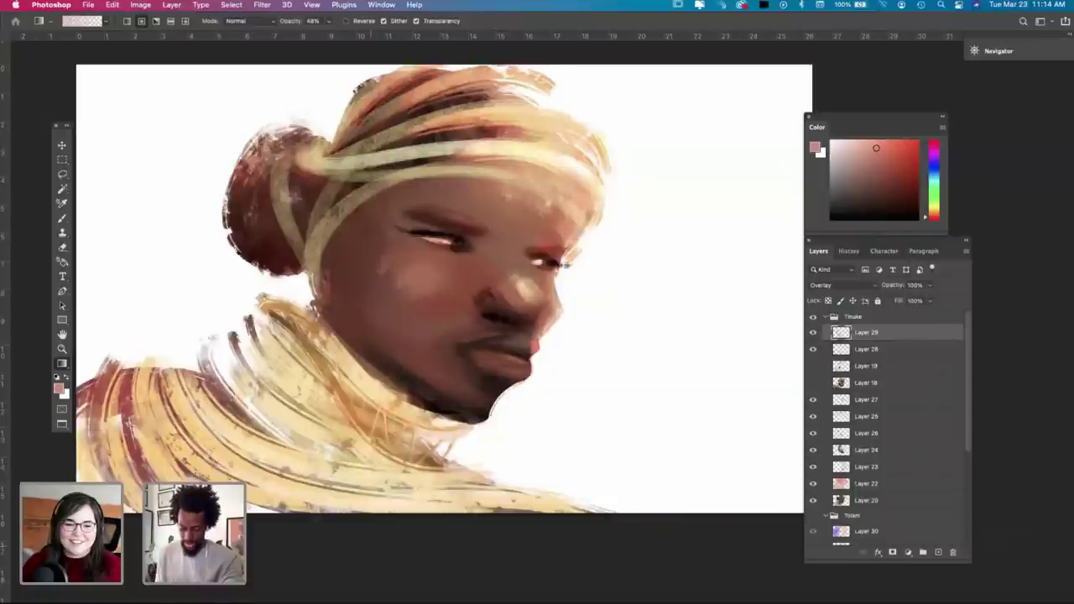
left_click_drag(284, 499, 417, 560)
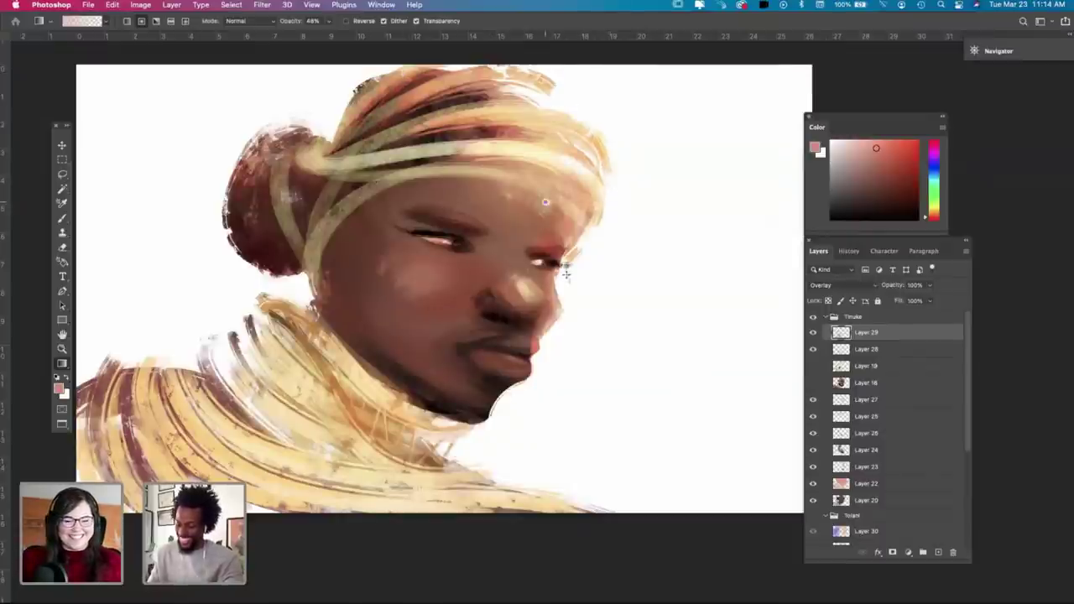
key("super+z")
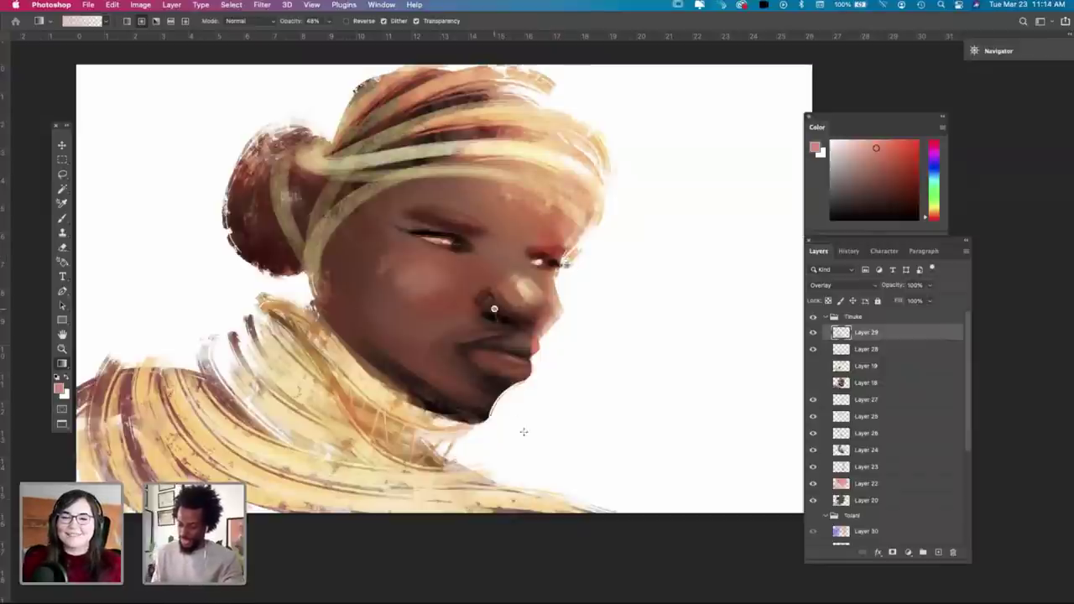
Step: Add coral gradients over the nose, lips and chin on Layer 29, undoing the first attempt
left_click_drag(494, 309, 525, 433)
key("super+z")
left_click_drag(571, 241, 581, 421)
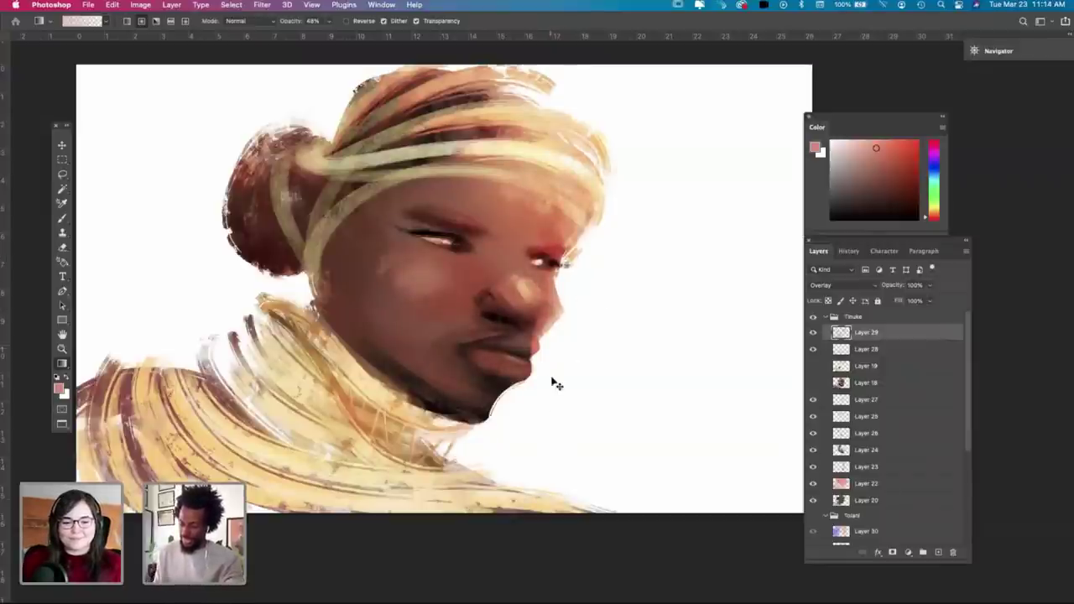
left_click_drag(576, 311, 542, 432)
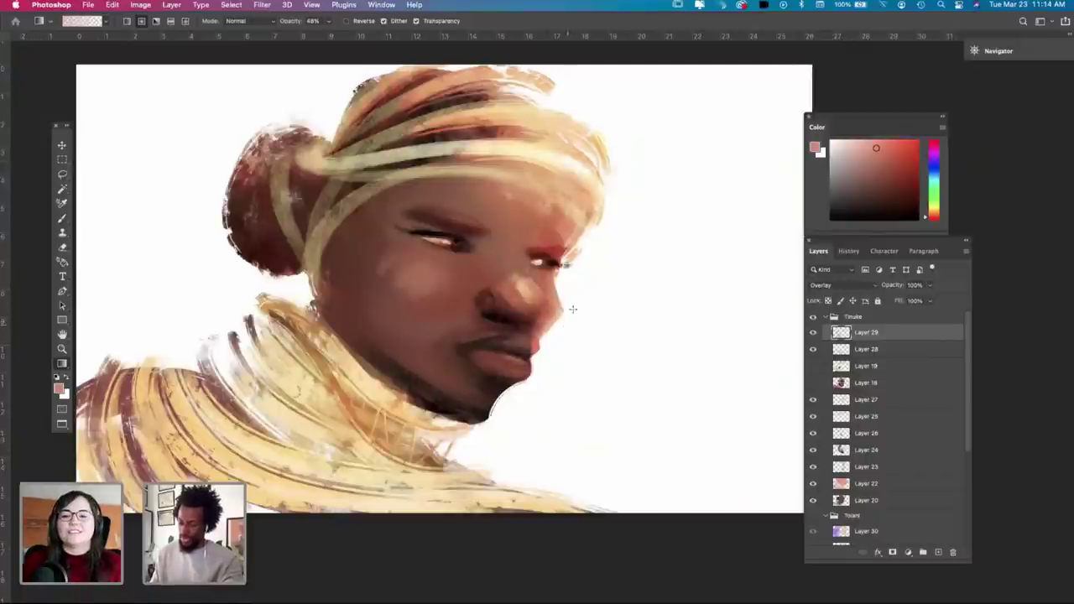
left_click_drag(529, 413, 490, 462)
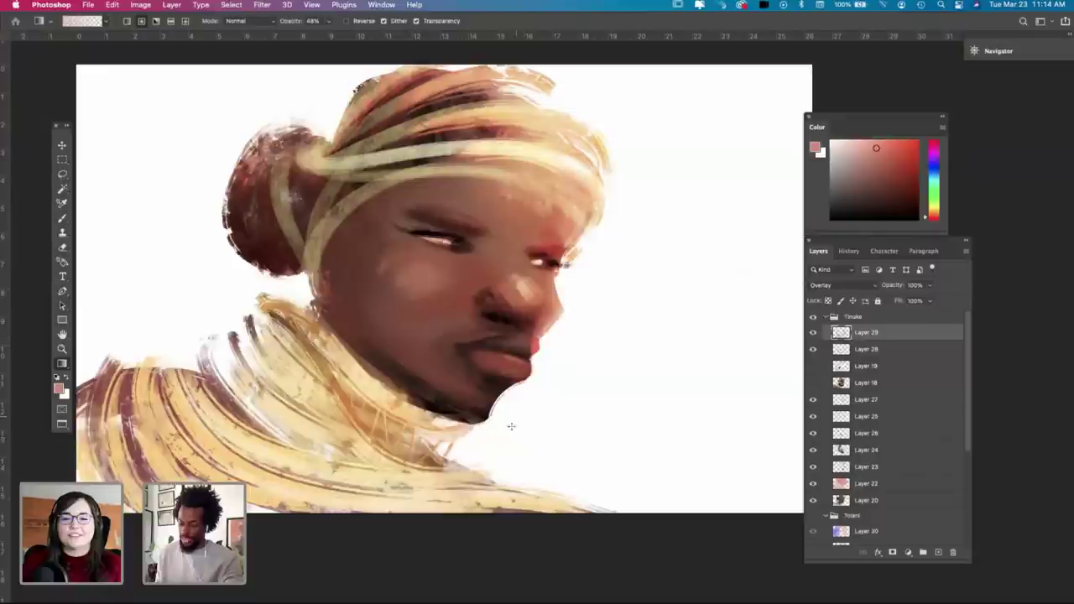
left_click_drag(525, 409, 470, 466)
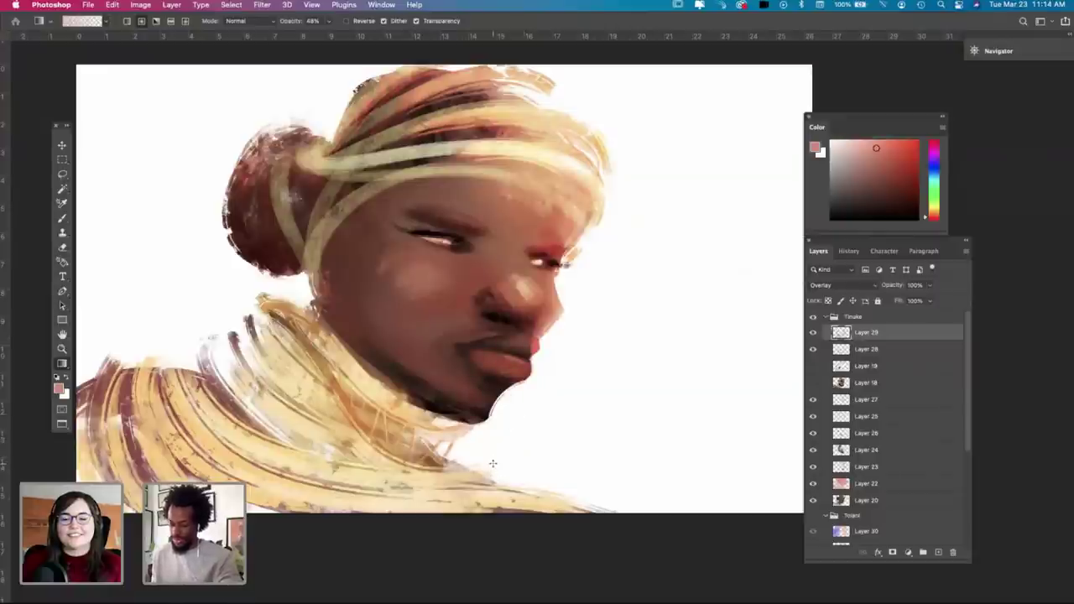
Step: Choose a deep red brush colour and switch to the soft 600 preset enlarged to 1400 px, undoing the test stroke
key("b")
right_click(582, 331)
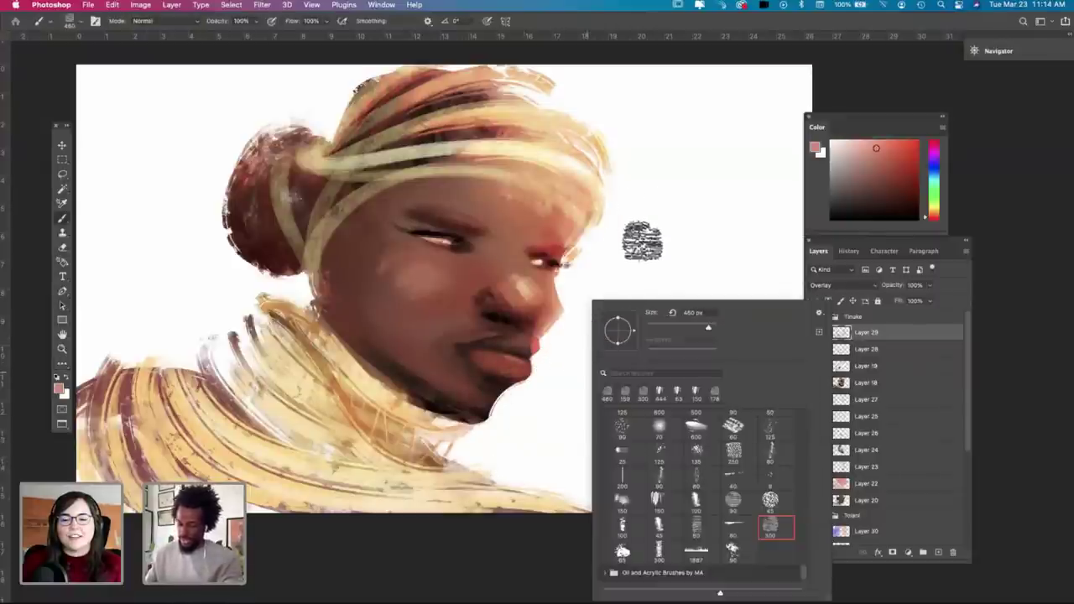
key("Escape")
left_click(900, 164)
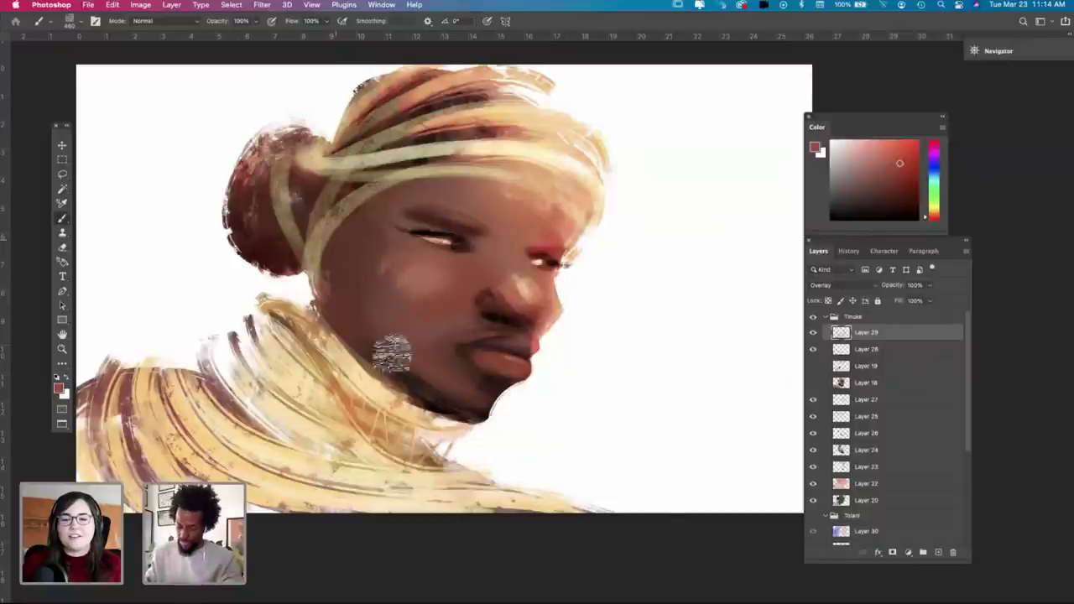
key("super+z")
left_click(417, 352, "alt")
right_click(605, 267)
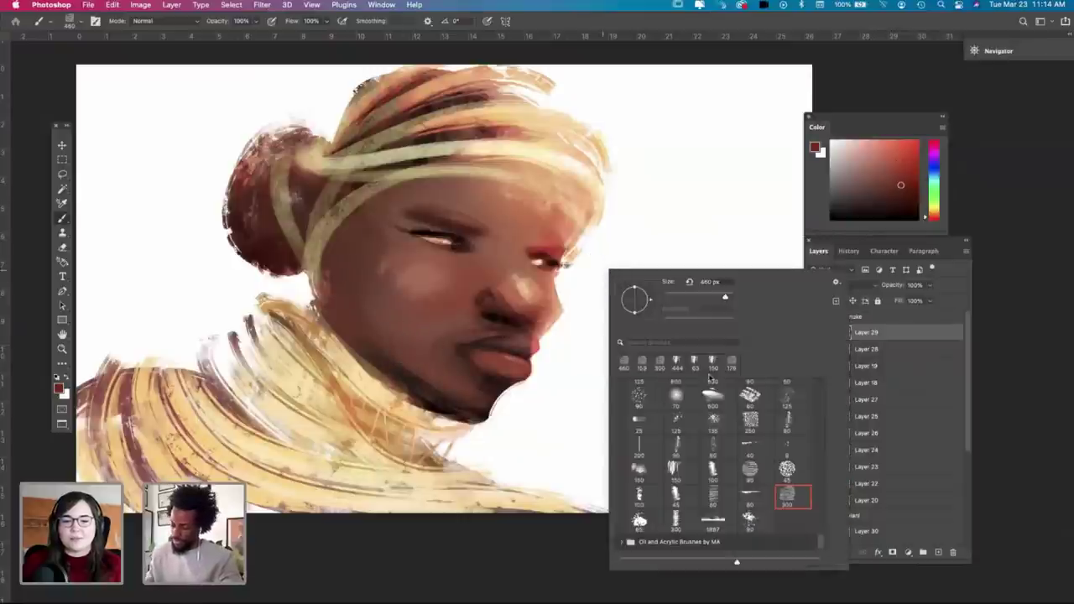
left_click(718, 396)
left_click_drag(726, 297, 730, 297)
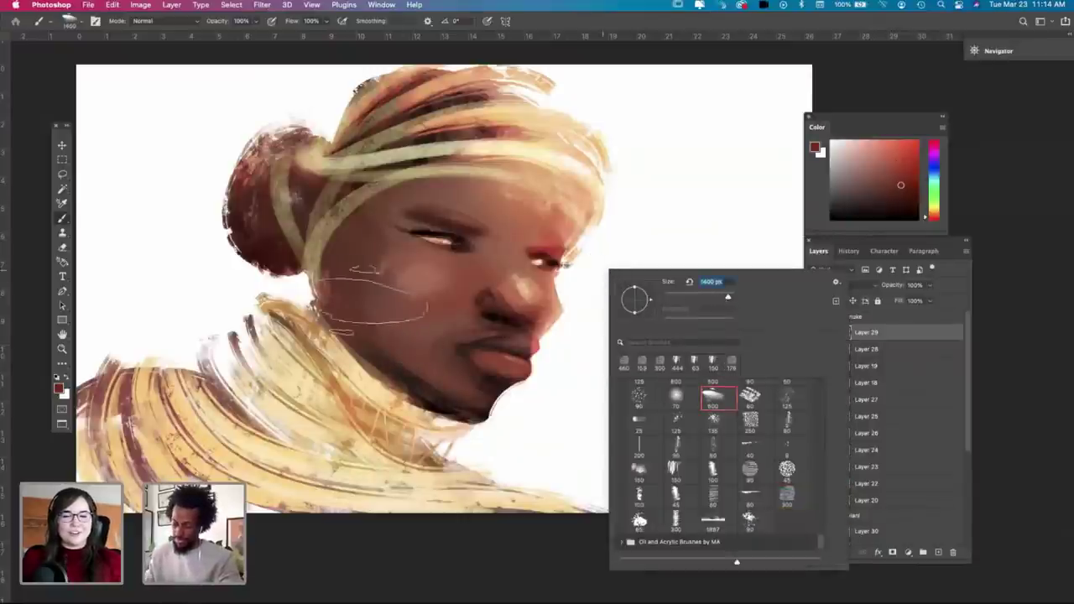
Step: Brush deep red along the near cheek and jaw edge by the ear, reducing the brush size for finer strokes
left_click_drag(363, 289, 395, 361)
right_click(411, 285)
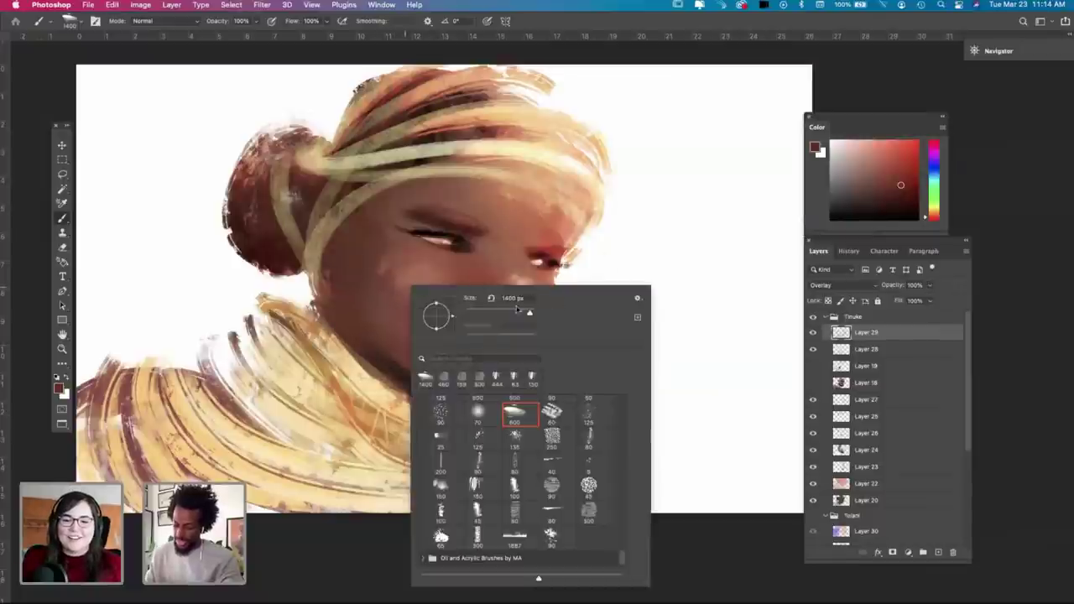
left_click_drag(518, 312, 521, 314)
key("Return")
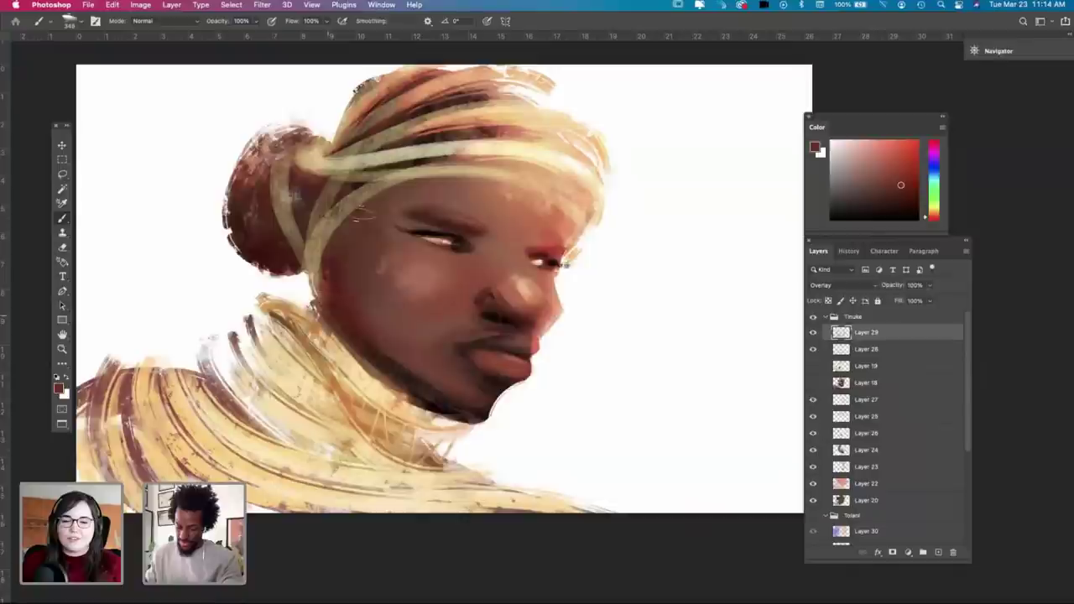
Step: Add a new layer at the head of the Tinuke group and sample the white background for the Gradient tool
left_click(938, 552)
key("i")
left_click(558, 400)
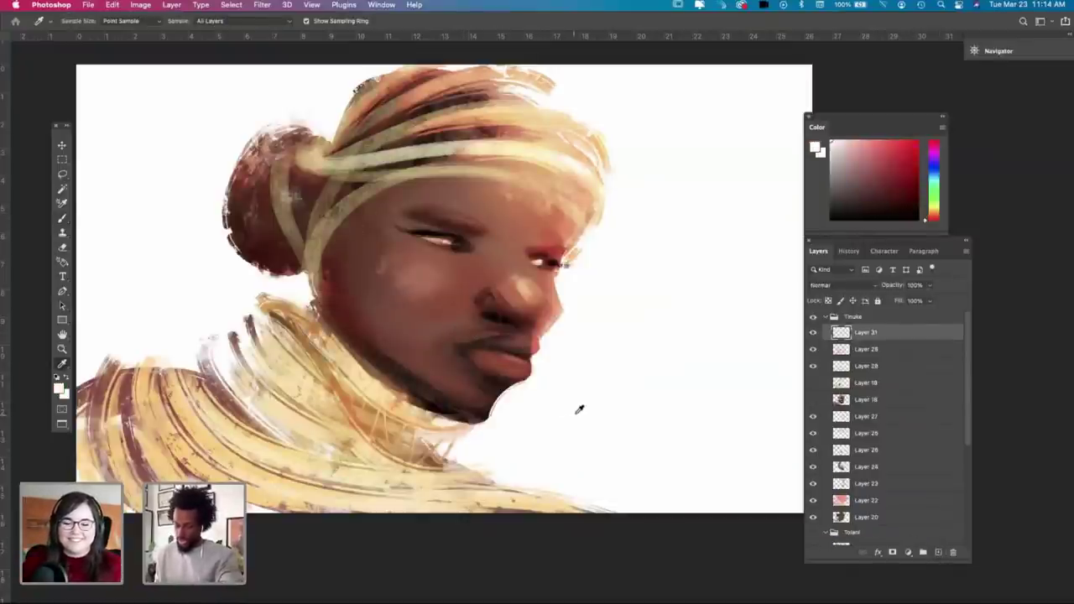
key("g")
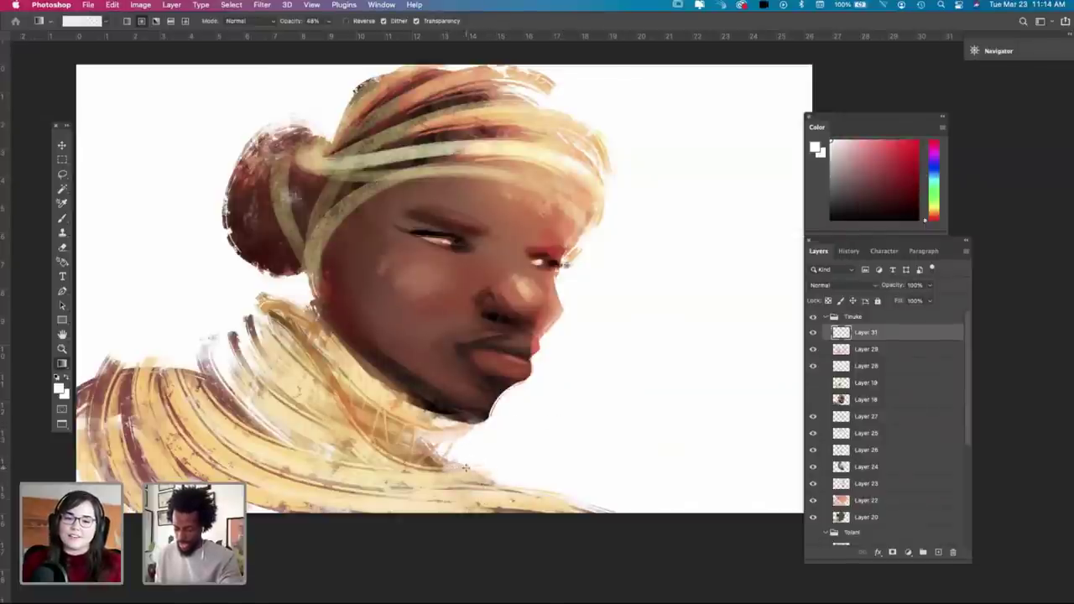
Step: Fade the area under the chin and the scarf edge into the background with white gradients, undoing unwanted ones
left_click_drag(506, 433, 502, 517)
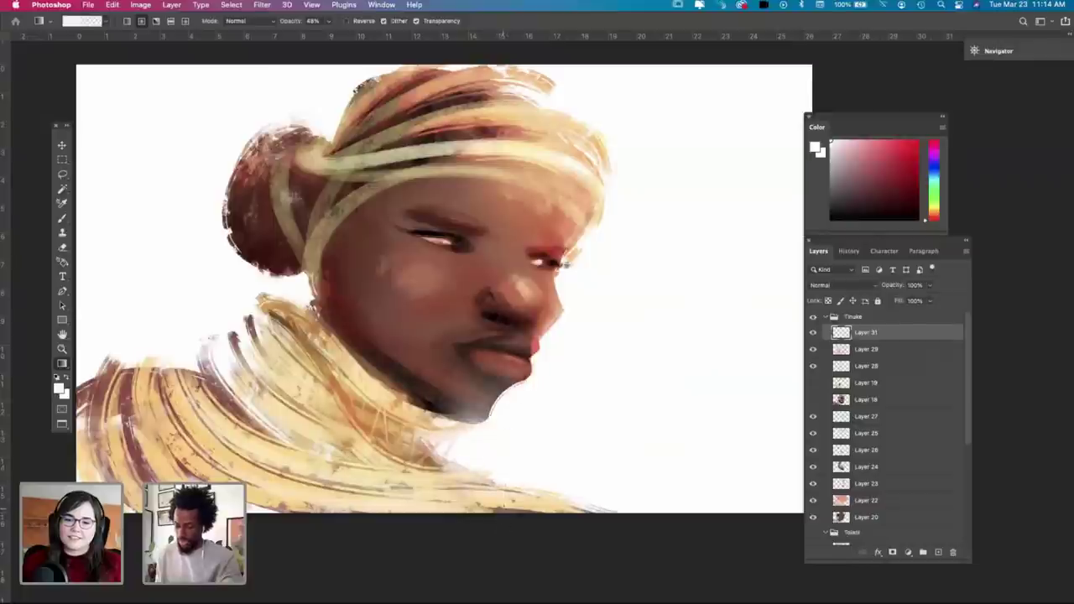
key("super+z")
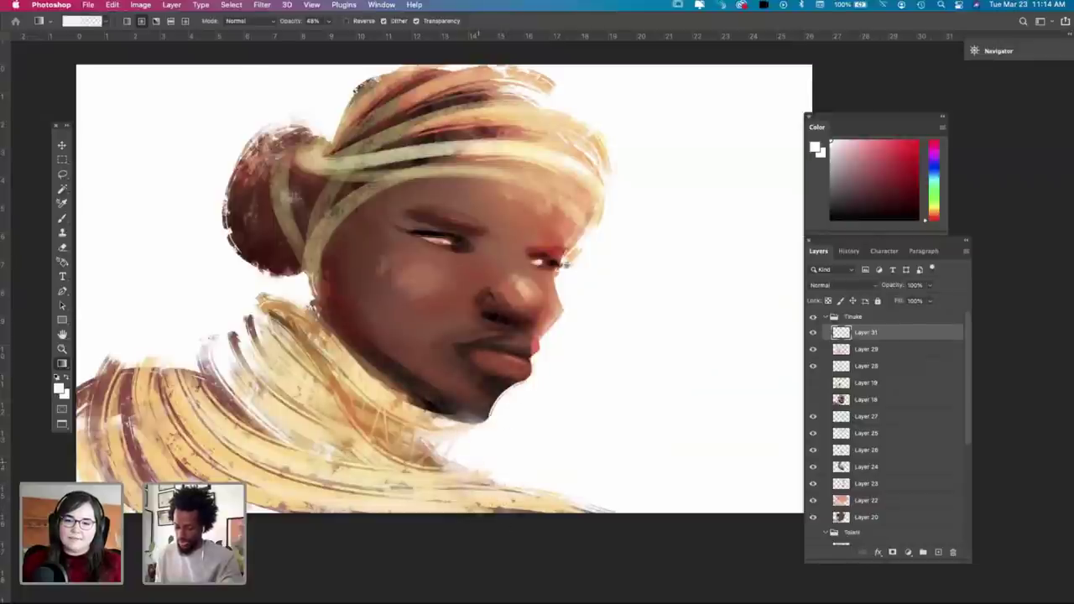
left_click_drag(484, 444, 473, 546)
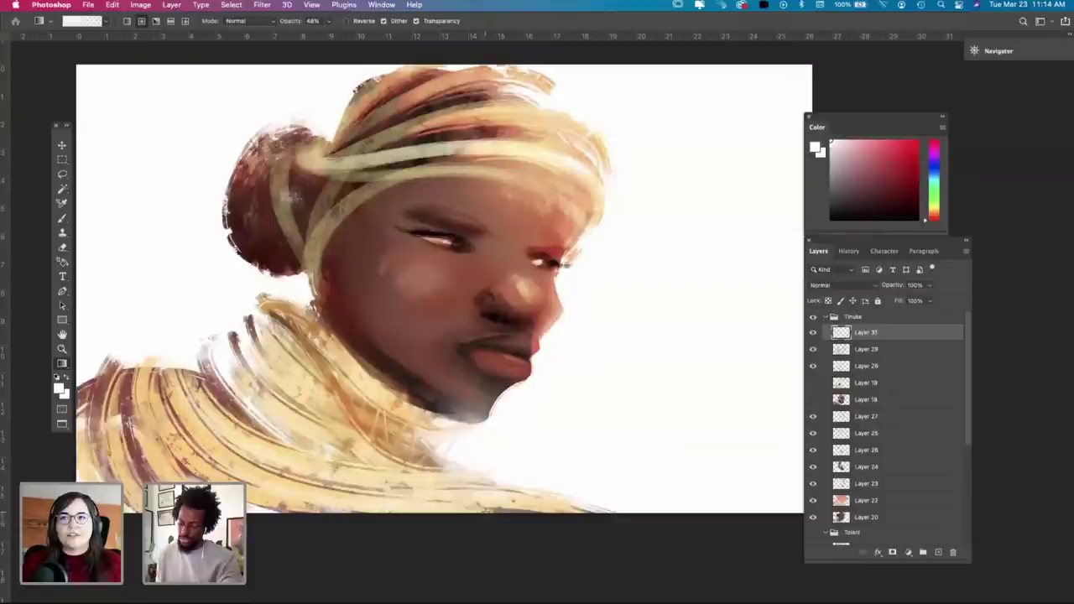
key("super+z")
mouse_move(574, 337)
left_mouse_down()
mouse_move(548, 445)
mouse_move(479, 499)
left_mouse_up()
key("super+z")
key("super+z")
key("super+z")
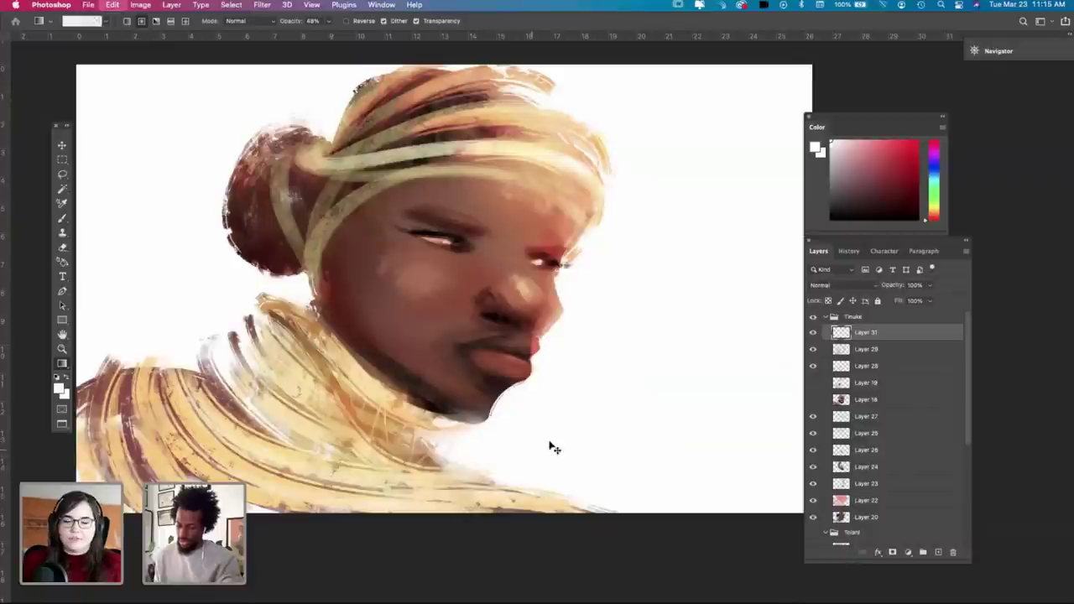
key("super+z")
left_click_drag(581, 475, 579, 526)
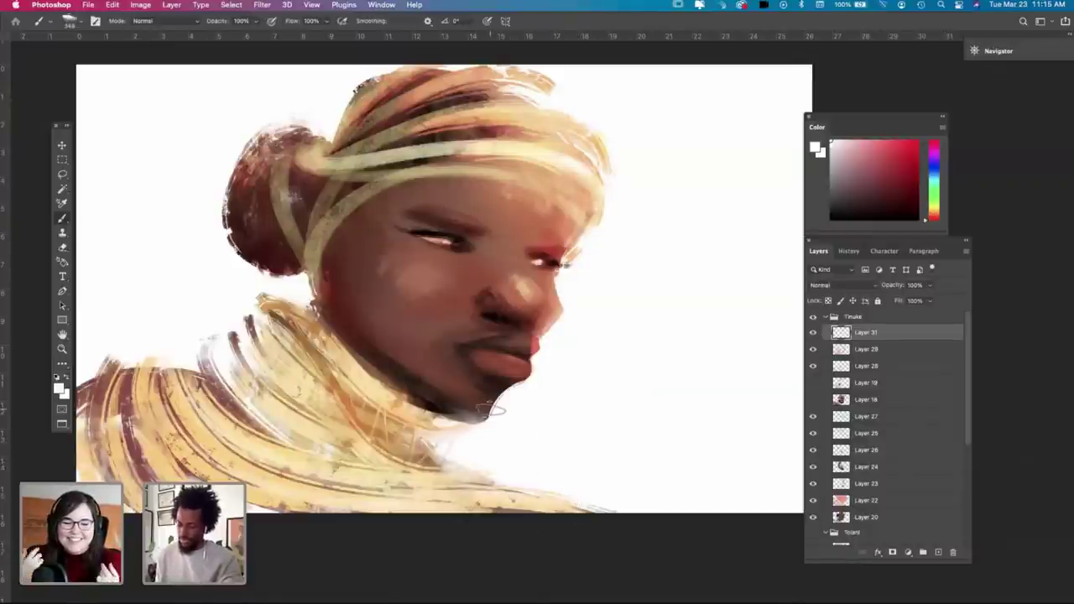
Step: Try white gradients over the nose, mouth and chin on Layer 31, undoing the attempts
left_click_drag(589, 352, 547, 462)
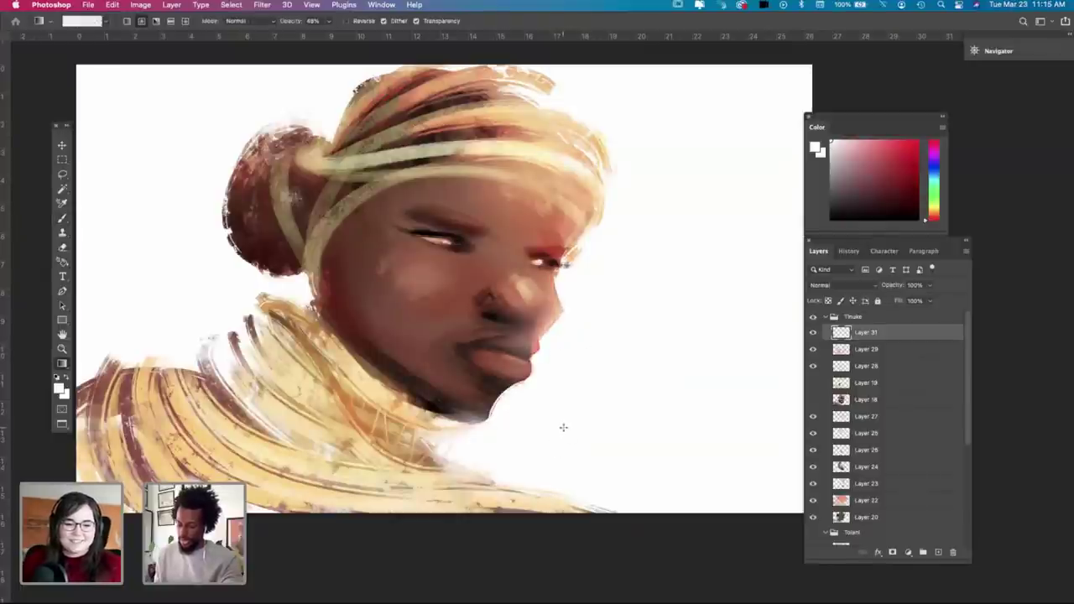
key("super+z")
left_click_drag(593, 295, 562, 460)
key("super+z")
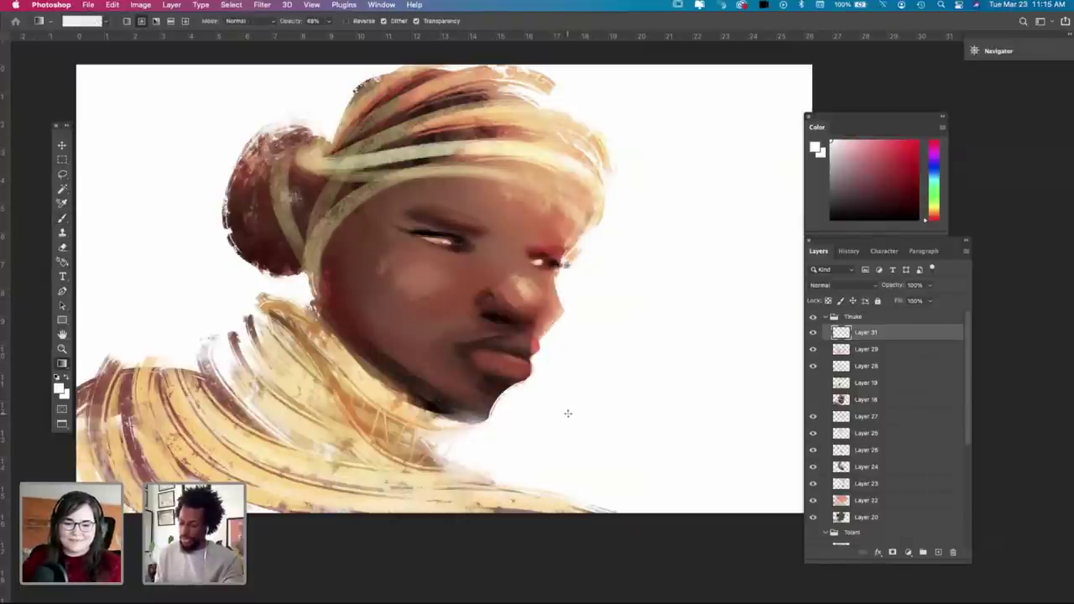
left_click_drag(526, 393, 507, 450)
key("super+z")
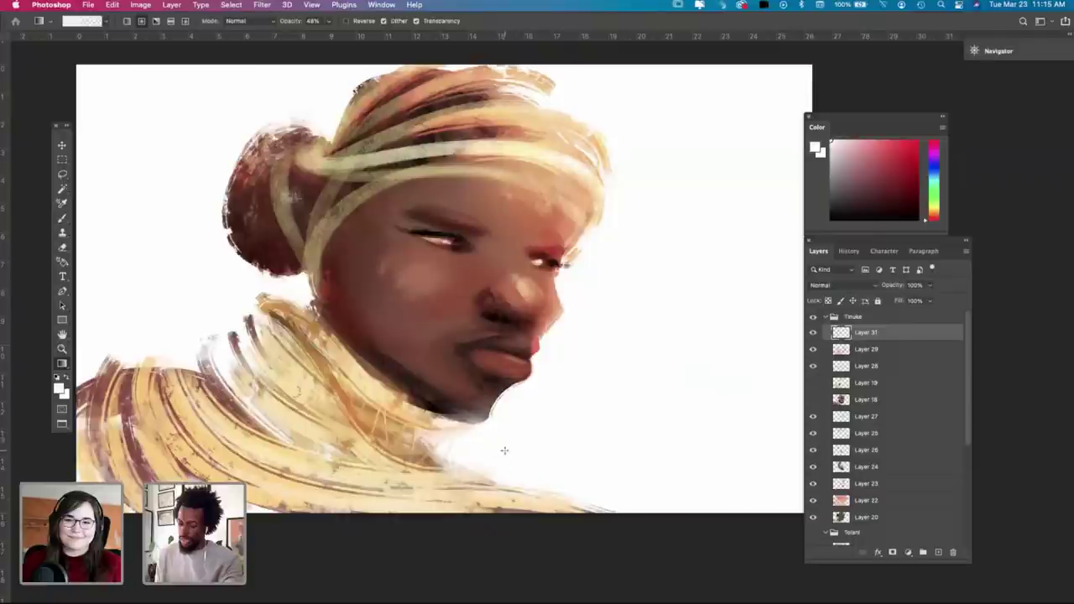
key("super+z")
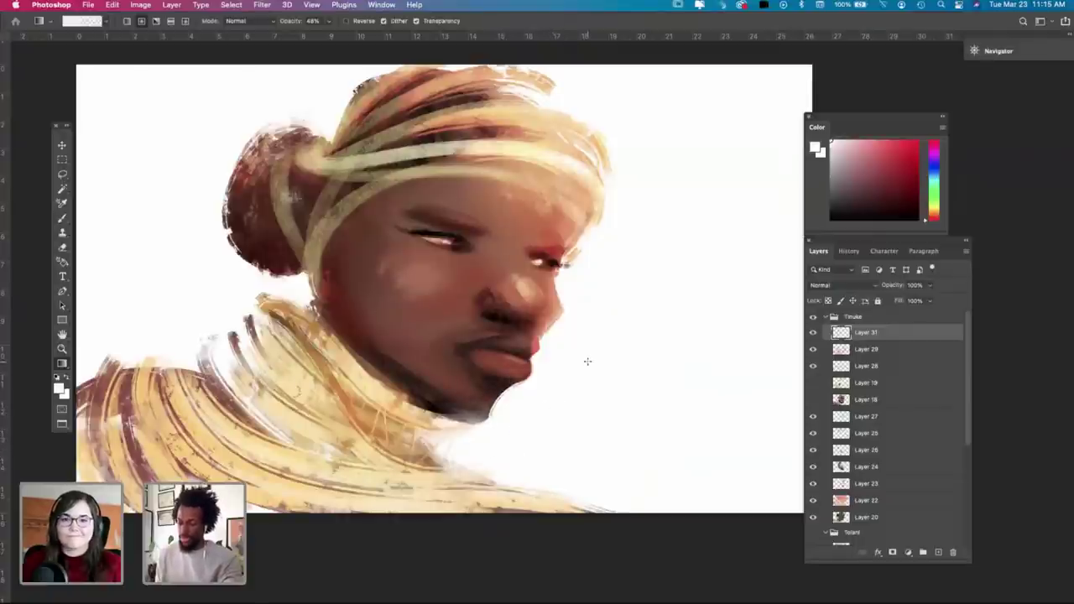
Step: Fade the gap between the bun, neck and scarf collar to white with radial gradients on Layer 31
left_click_drag(297, 291, 301, 302)
key("super+z")
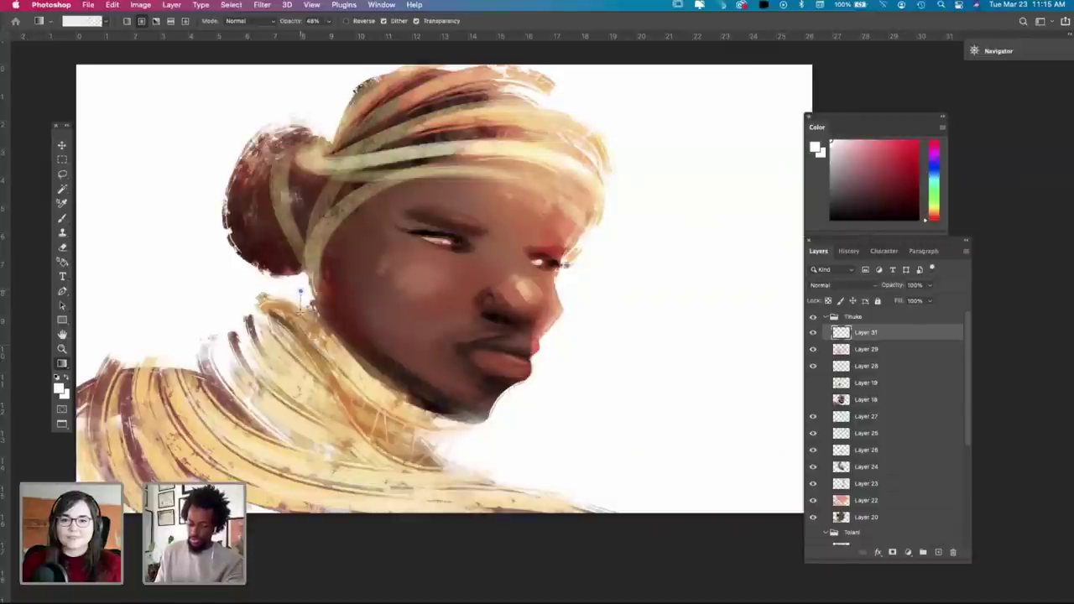
key("super+shift+z")
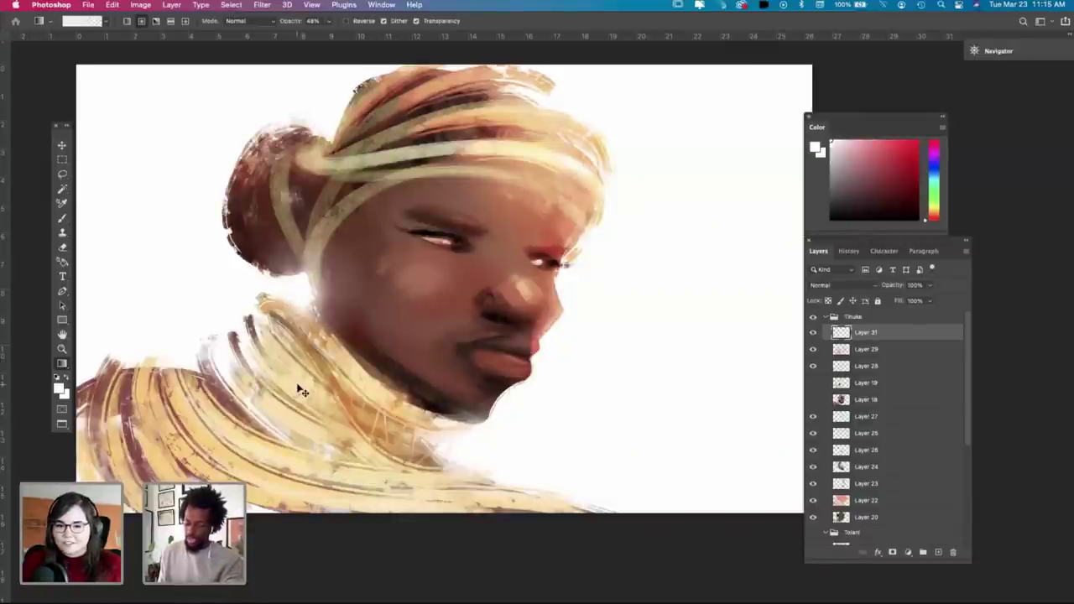
left_click_drag(307, 311, 318, 363)
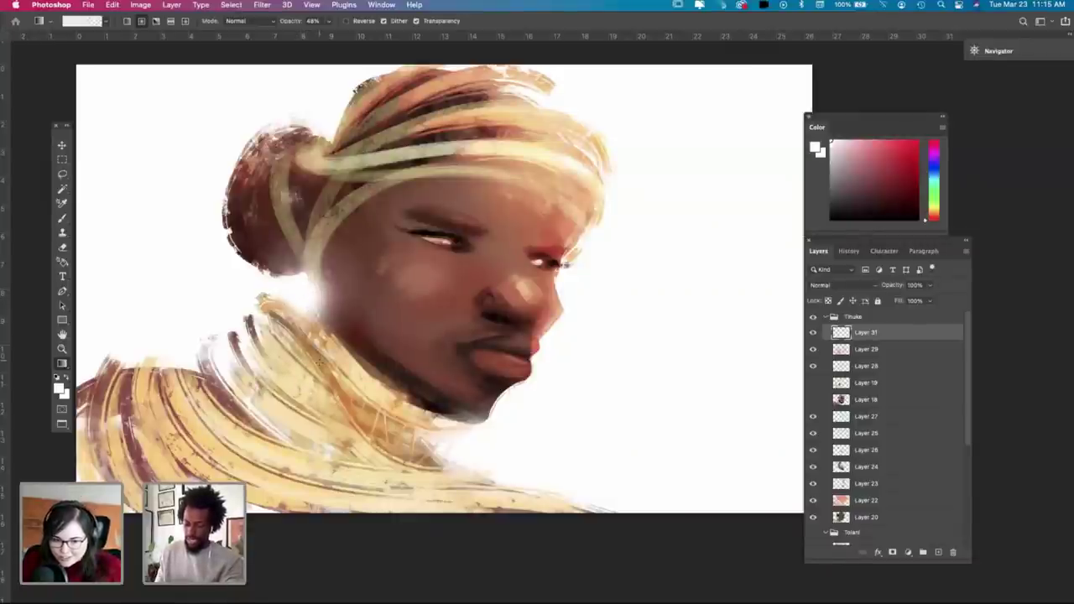
left_click_drag(304, 295, 318, 393)
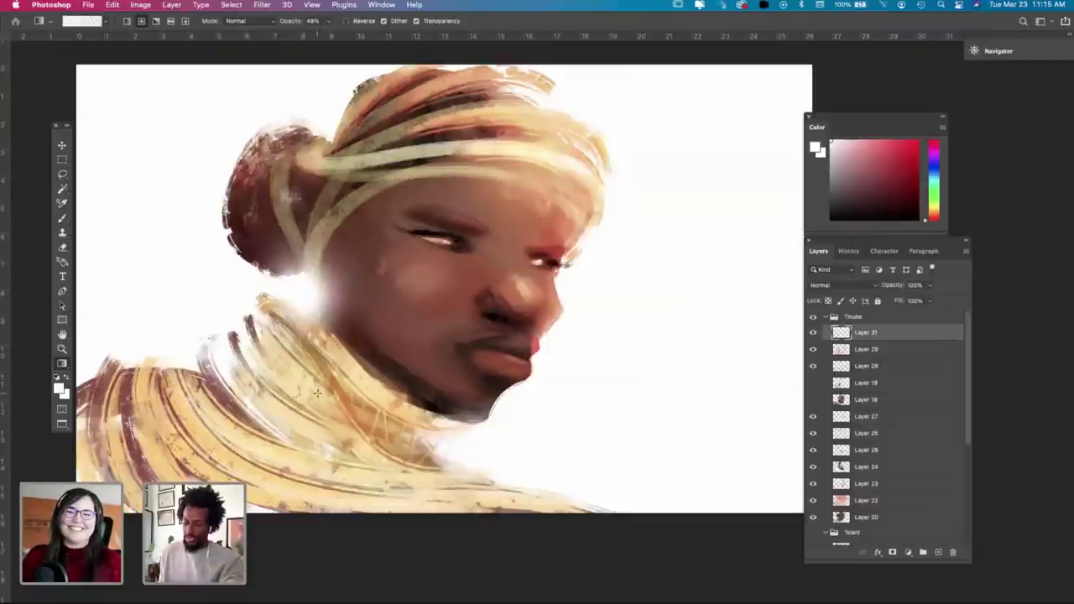
key("super+shift+z")
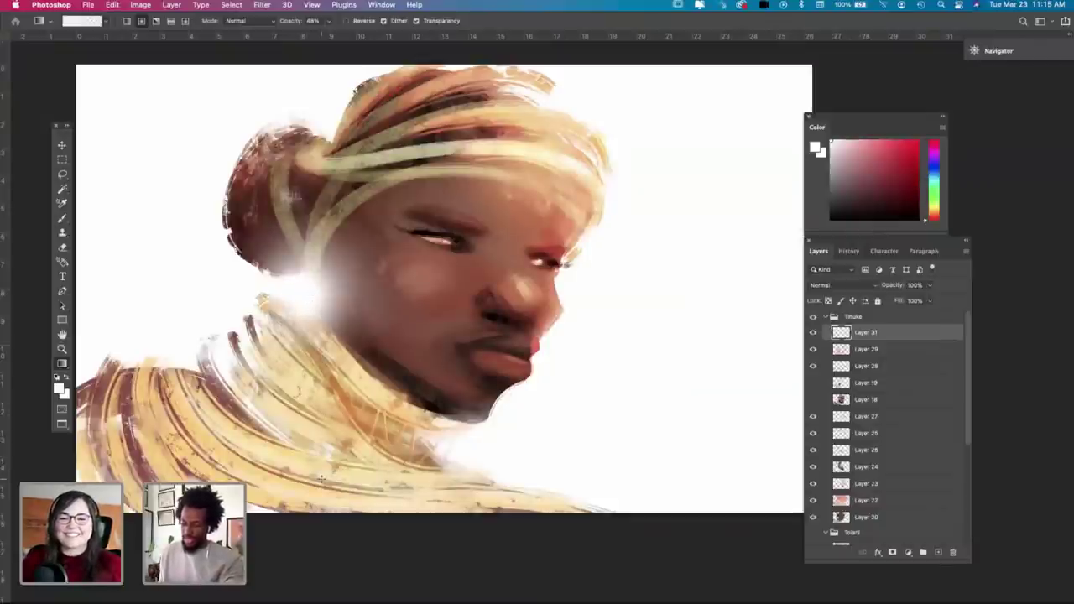
Step: Soften the upper front edge of the headwrap with a white gradient, undoing the unwanted attempt
left_click_drag(615, 230, 616, 318)
key("super+z")
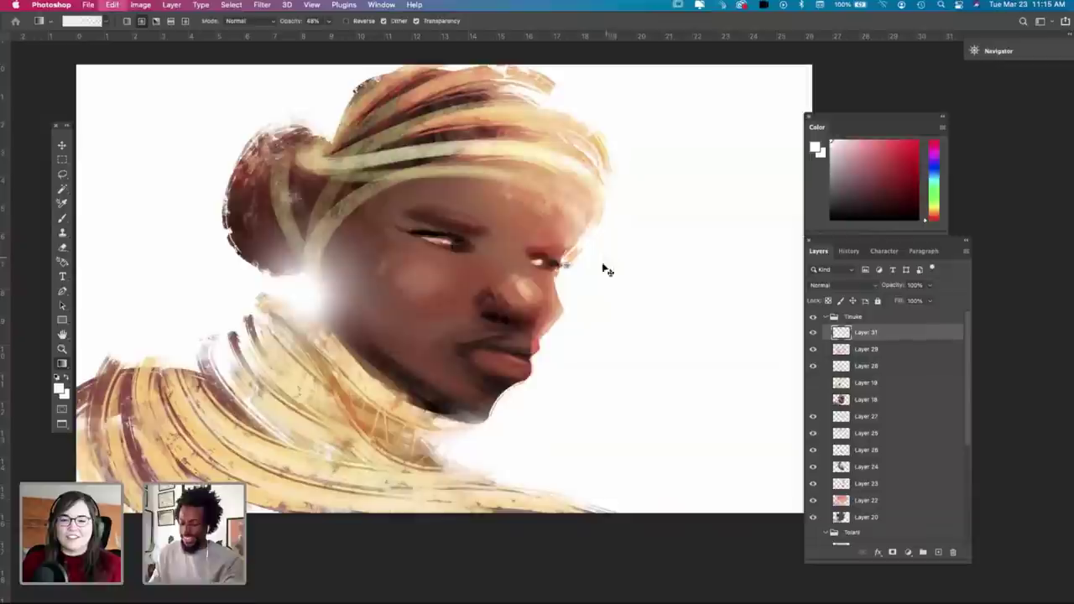
left_click_drag(610, 265, 605, 334)
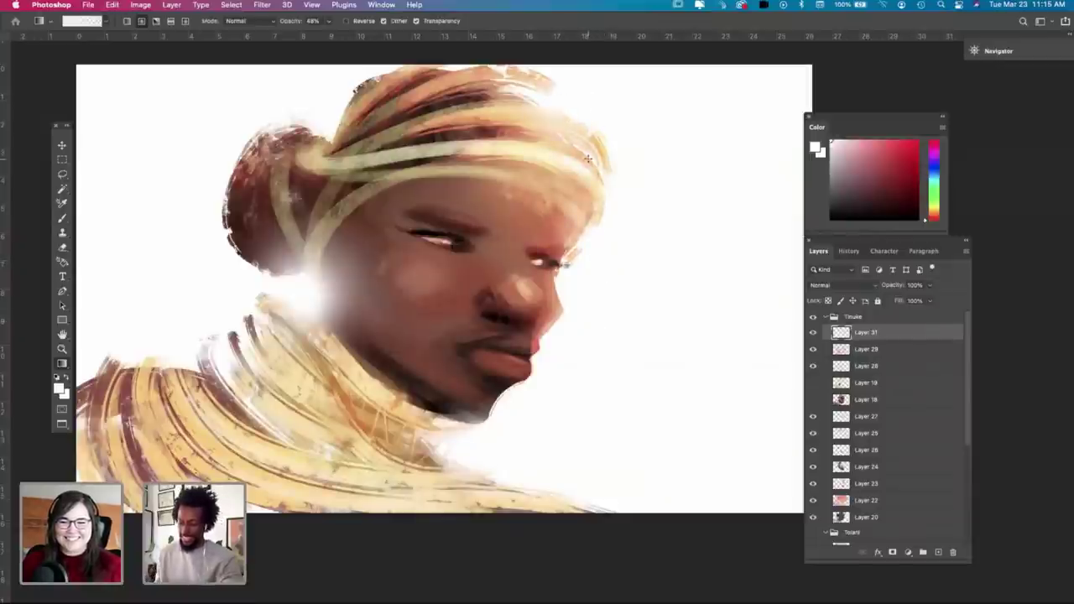
Step: Fade the notch between the bun and the headwrap with a white gradient, undoing unwanted attempts
key("b")
key("g")
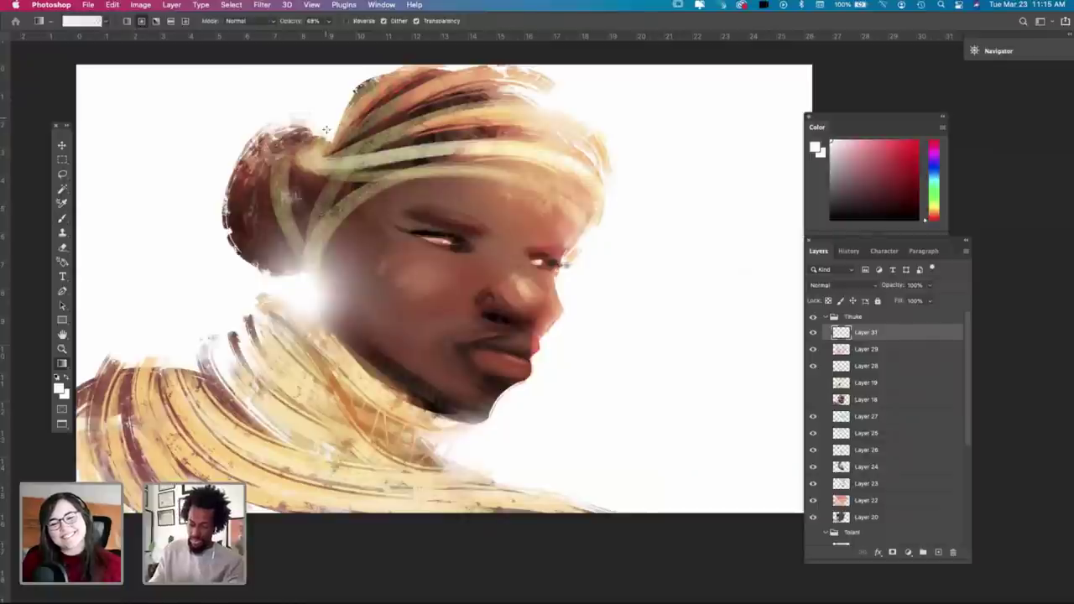
left_click_drag(329, 131, 333, 216)
key("super+z")
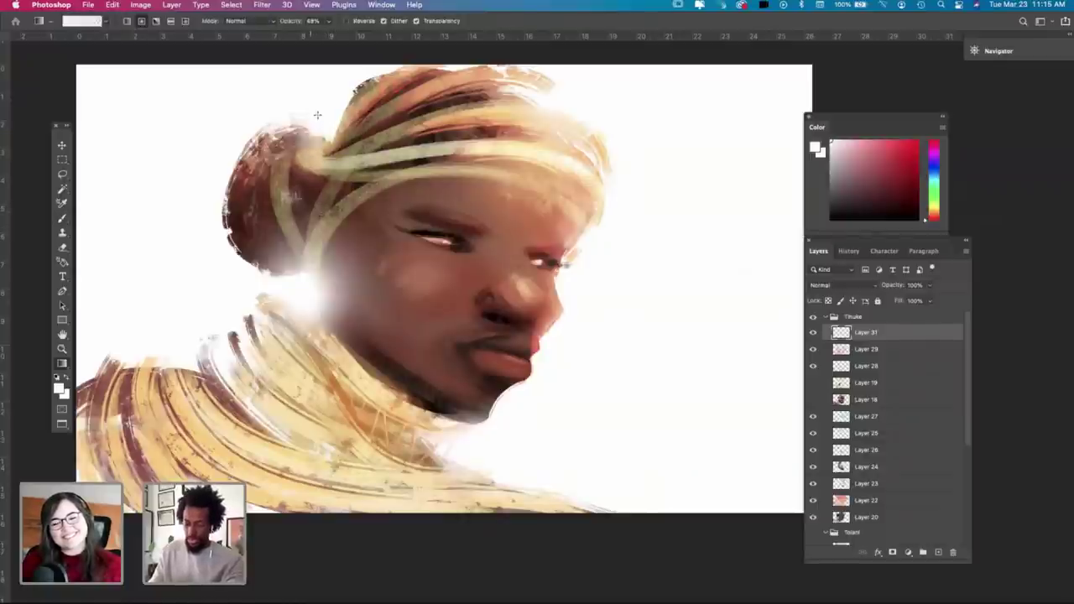
left_click_drag(318, 117, 301, 239)
key("super+z")
left_click_drag(321, 120, 314, 225)
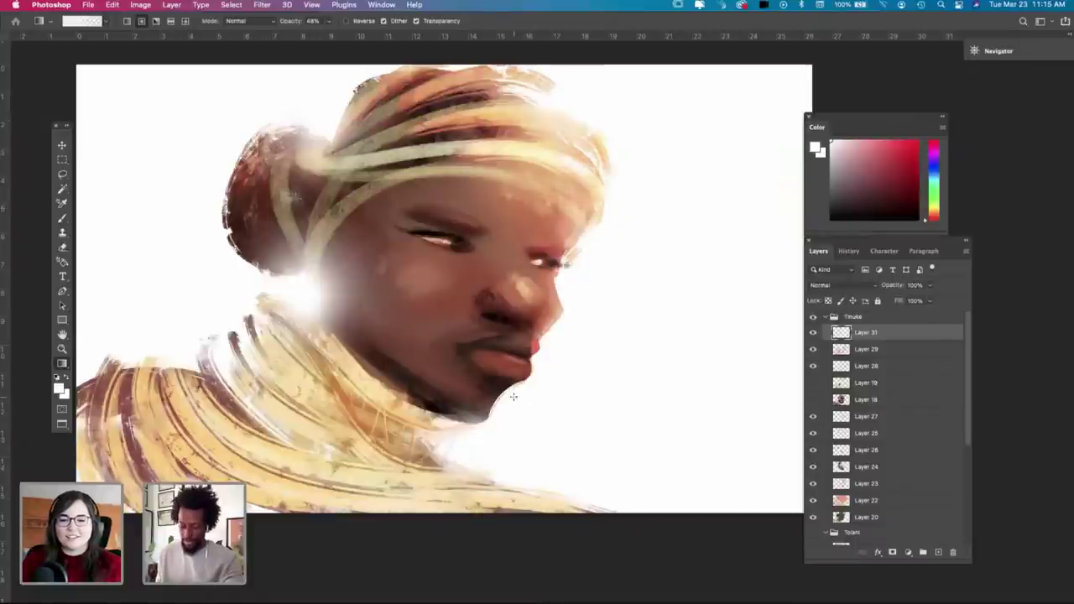
Step: Try a very wide white gradient from beside the chin across the whole face, and undo it
left_click(186, 369)
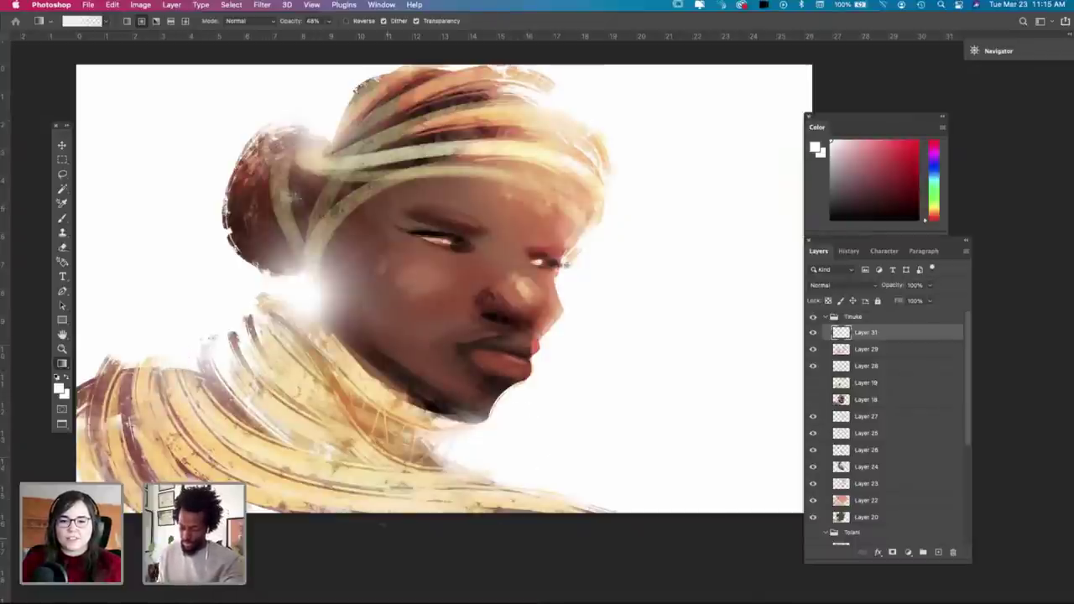
left_click_drag(383, 522, 294, 601)
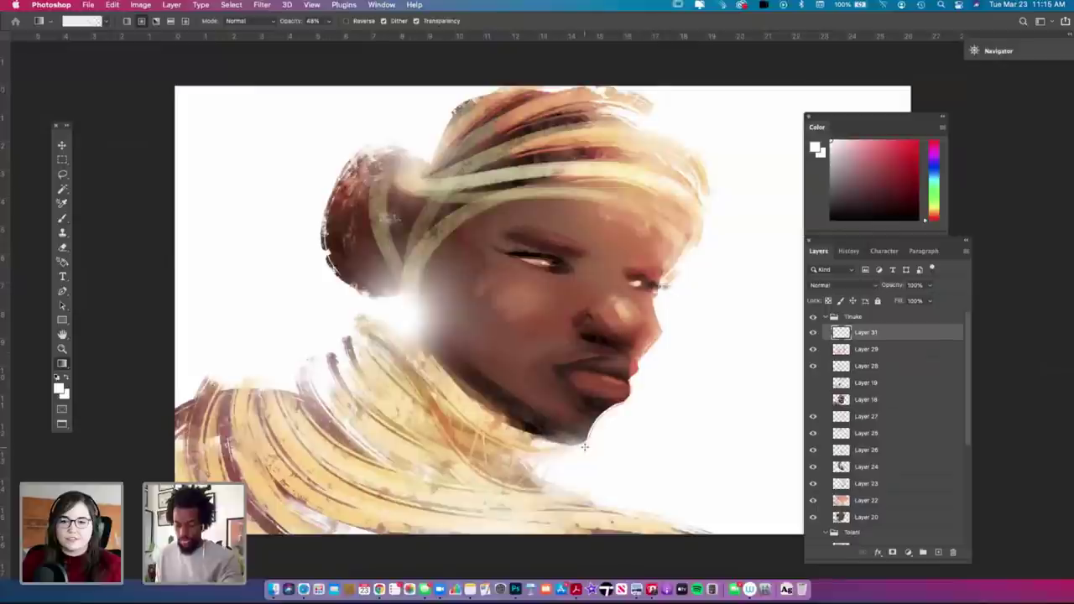
left_click_drag(632, 434, 1073, 433)
scroll(647, 439, "left", 2)
scroll(647, 439, "up", 1)
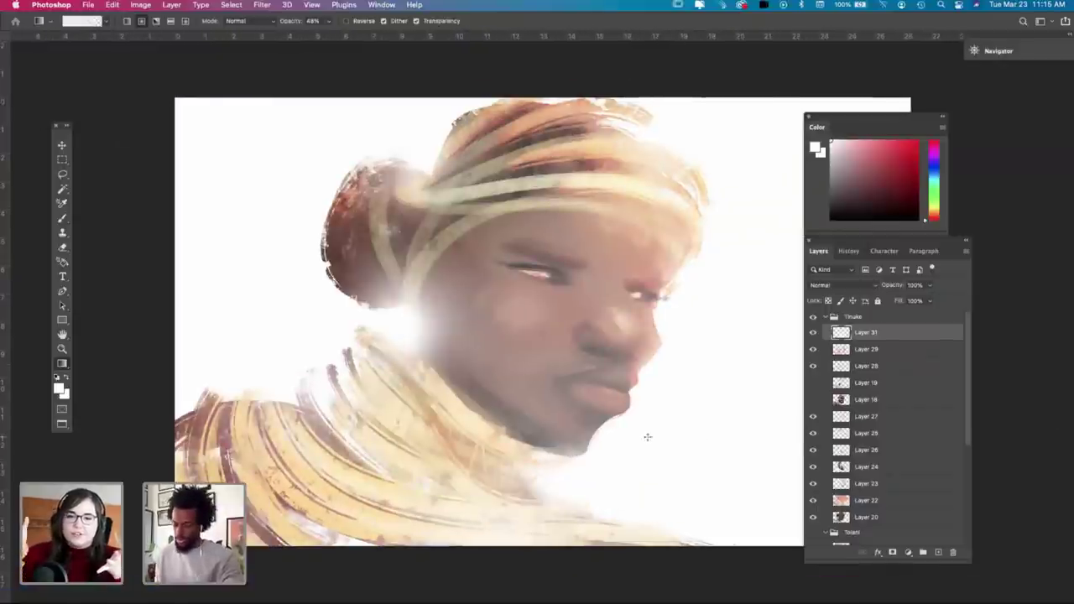
key("ctrl+z")
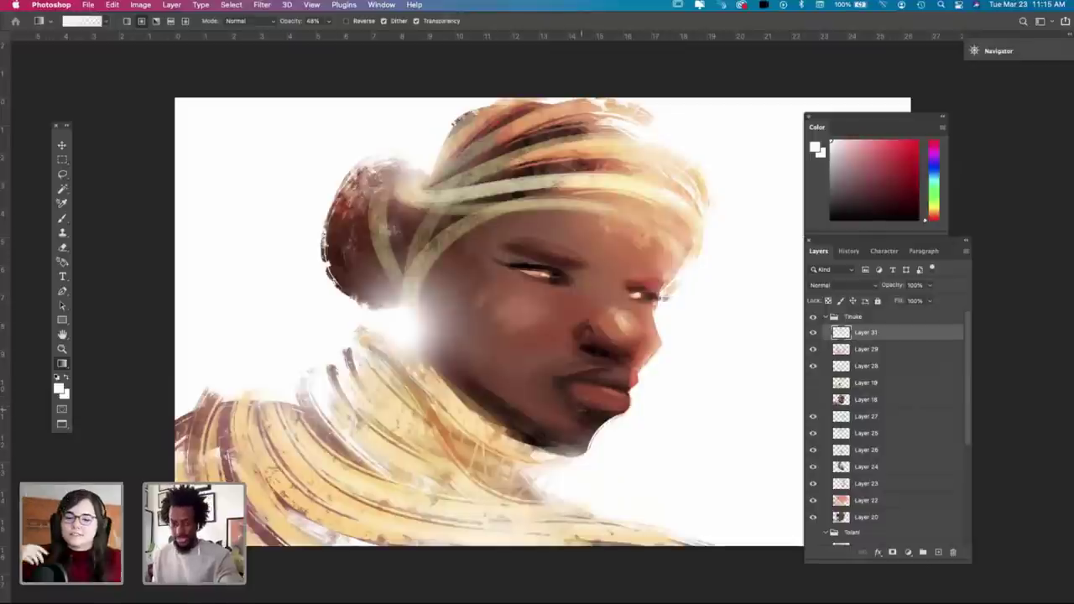
left_click_drag(590, 420, 555, 428)
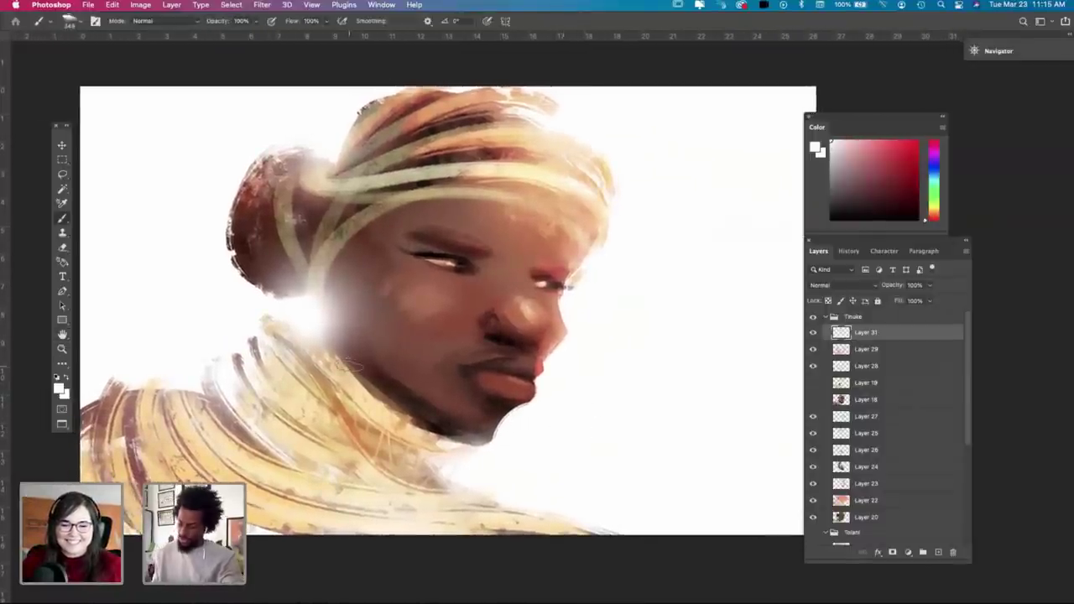
Step: Brush broad white strokes over the shoulder folds of the scarf on Layer 29, undoing unwanted ones
left_click(867, 349)
right_click(407, 425)
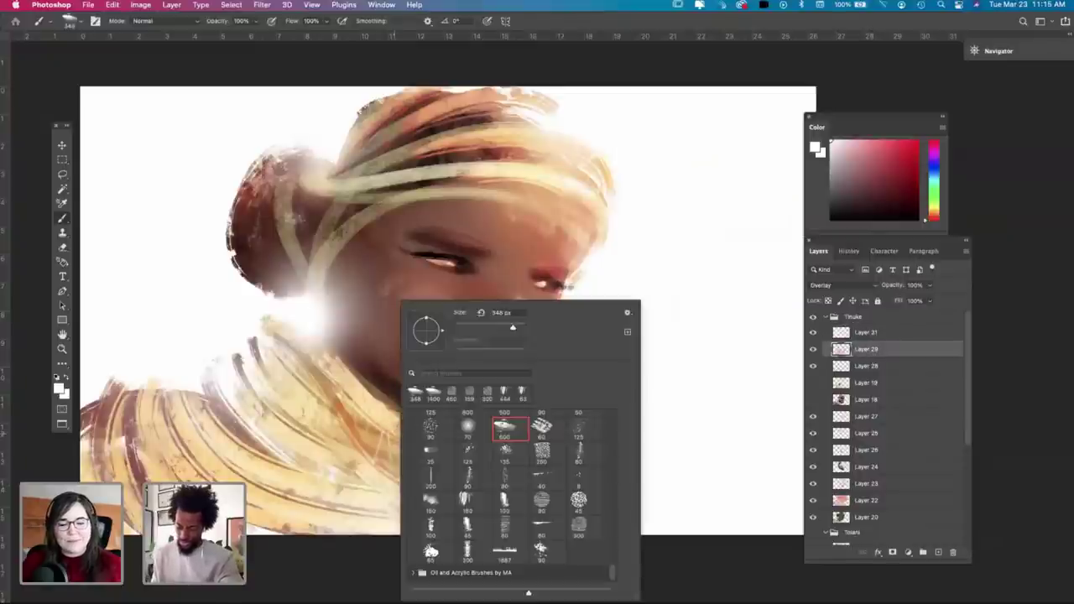
mouse_move(184, 379)
left_mouse_down()
mouse_move(223, 455)
mouse_move(199, 440)
left_mouse_up()
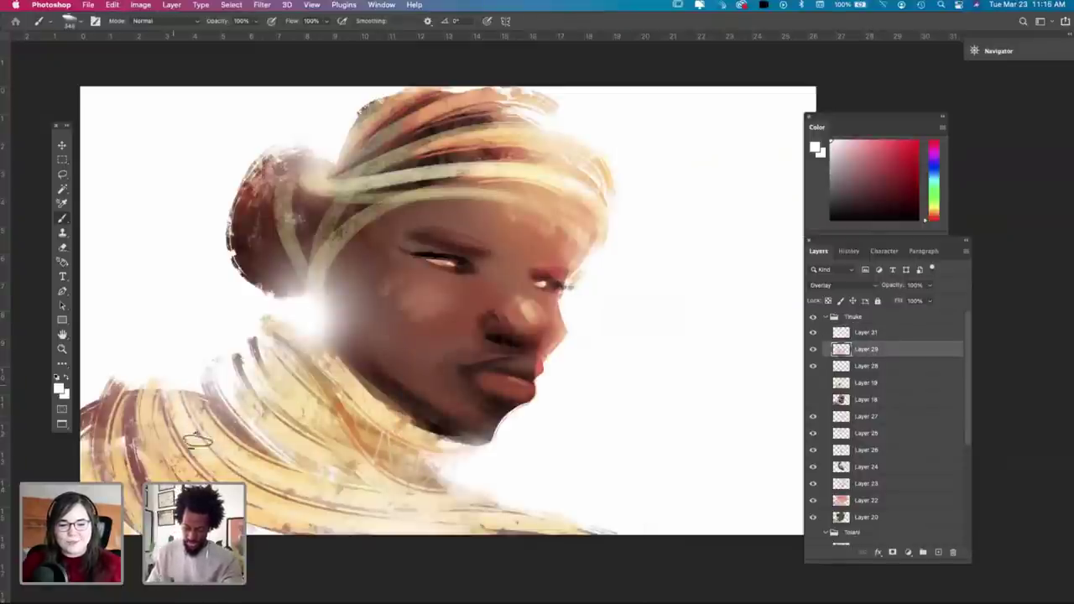
left_click_drag(151, 399, 171, 463)
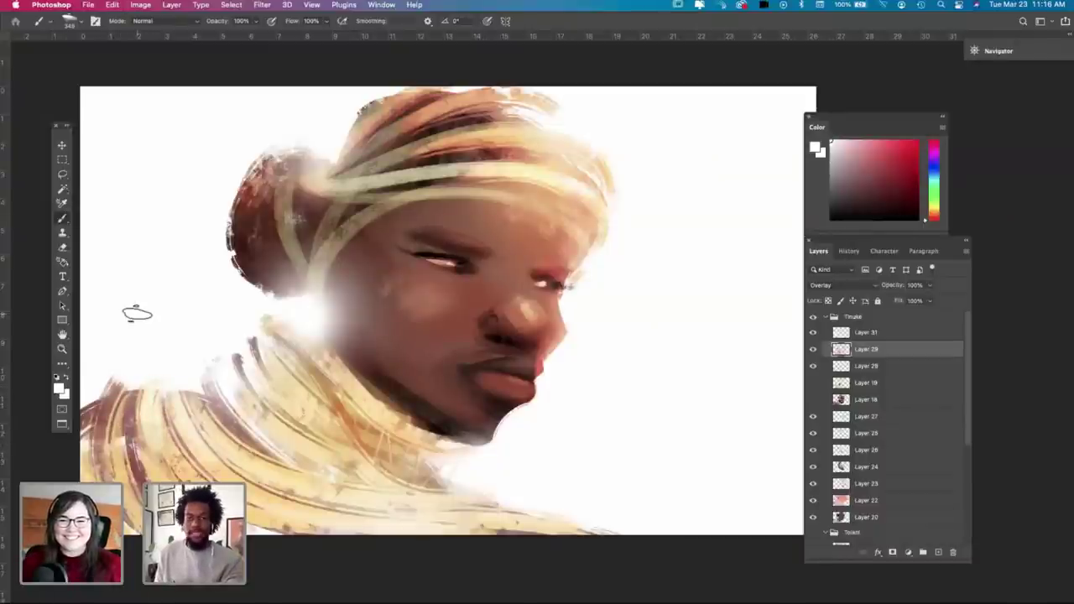
left_click_drag(129, 391, 110, 431)
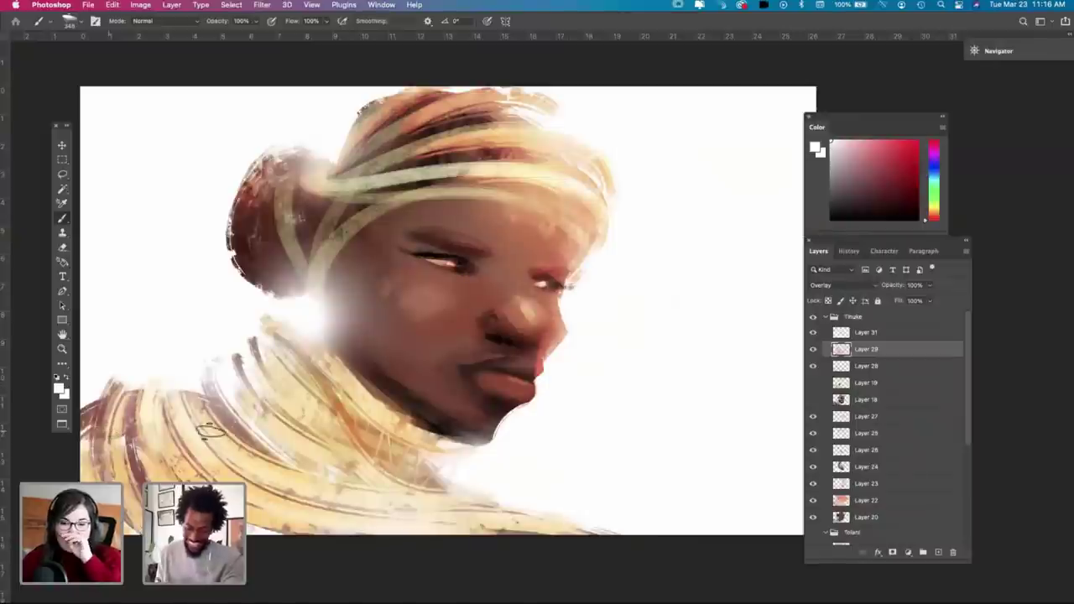
left_click_drag(193, 399, 218, 450)
key("super+z")
left_click_drag(273, 369, 297, 433)
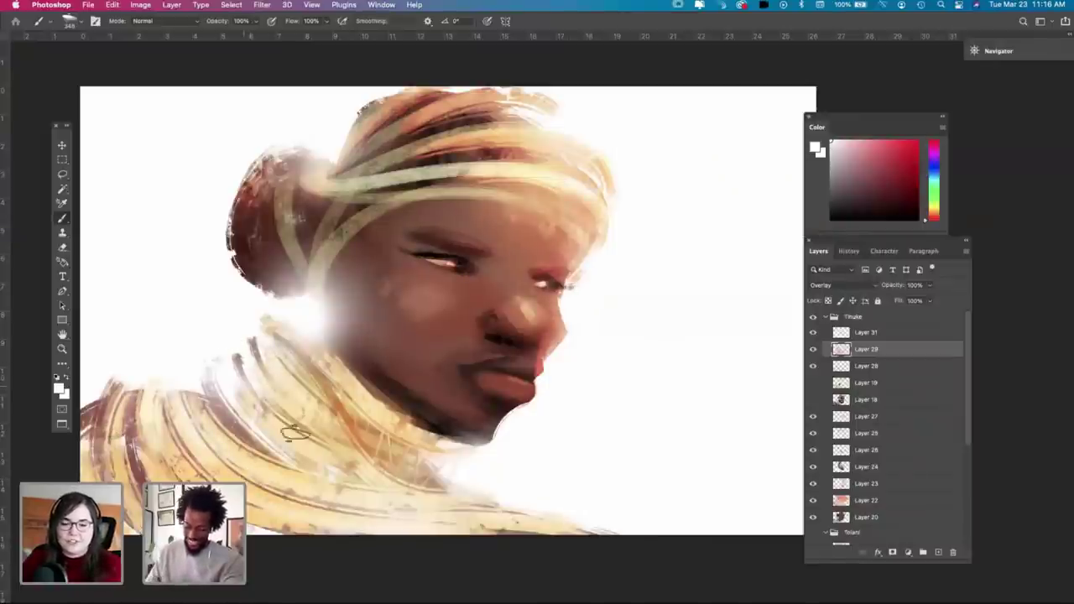
key("super+z")
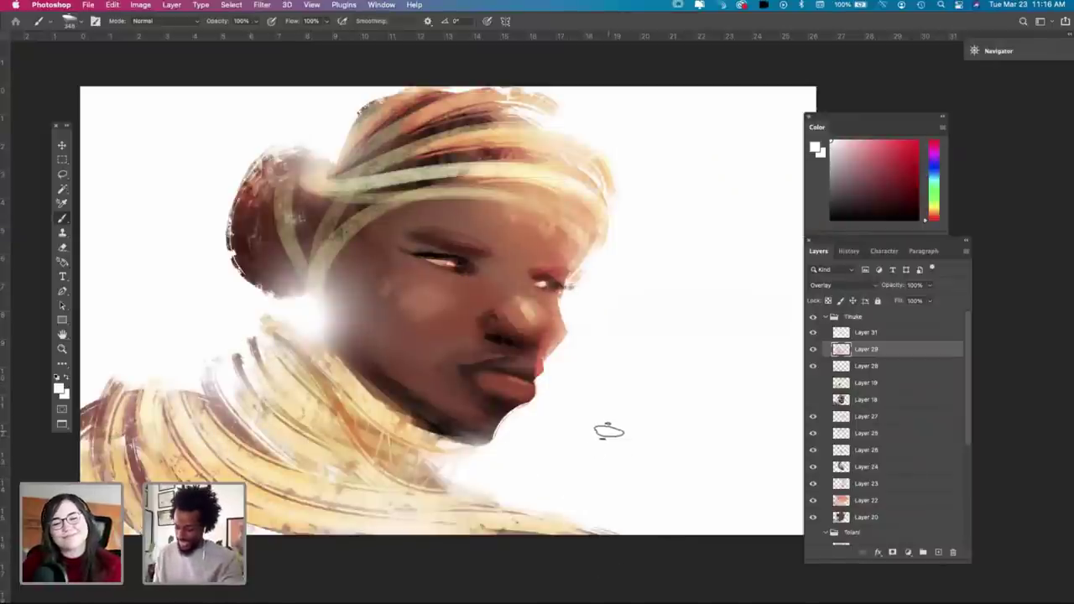
Step: Reduce the brush size in stages to about 33 px for fine white highlights on the scarf
right_click(667, 394)
left_click(769, 328)
left_click(497, 481)
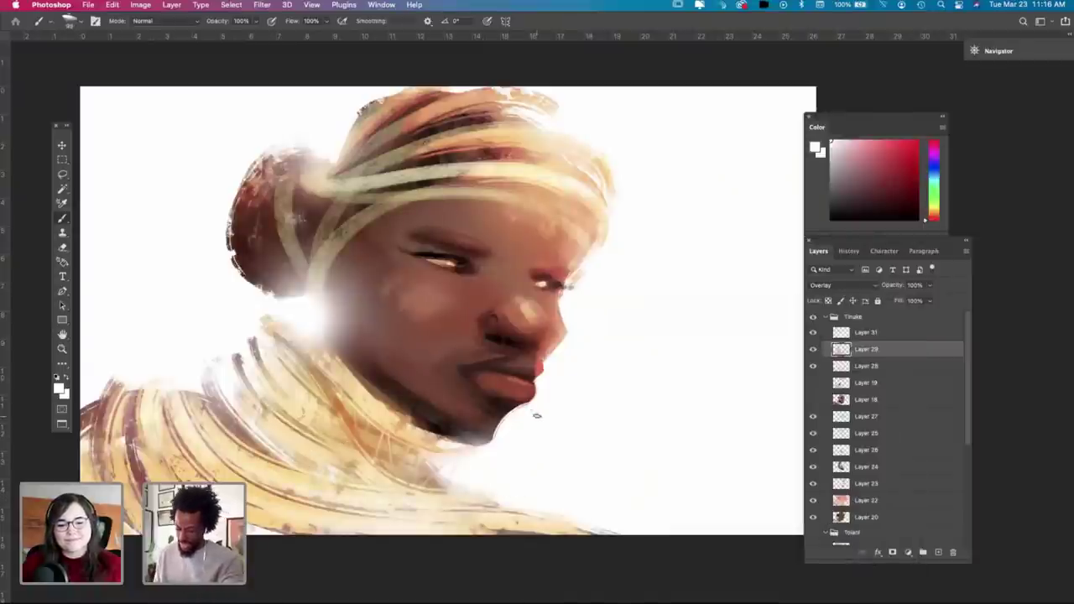
right_click(537, 415)
left_click(488, 459)
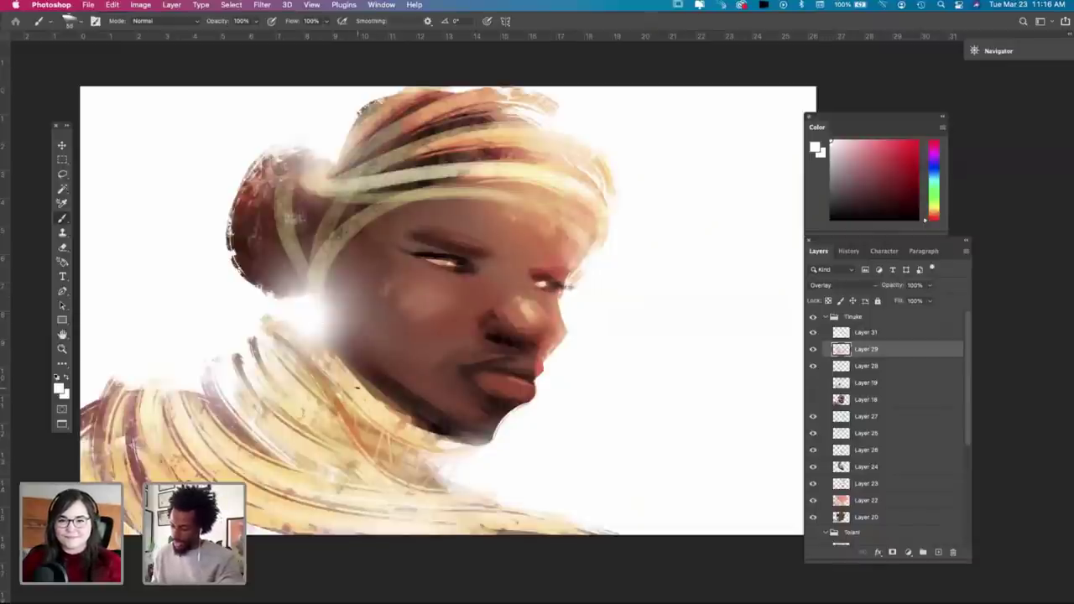
right_click(456, 429)
left_click_drag(539, 329, 533, 329)
left_click(403, 473)
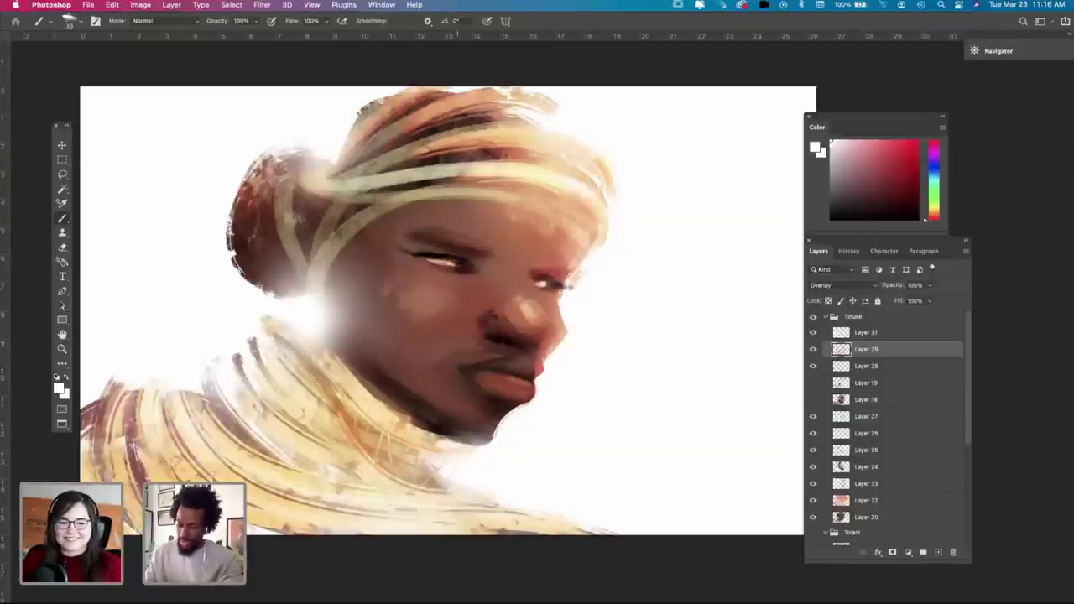
Step: Brush fine white highlights along the headwrap stripes on Layer 29, undoing unwanted strokes
key("super+z")
key("super+z")
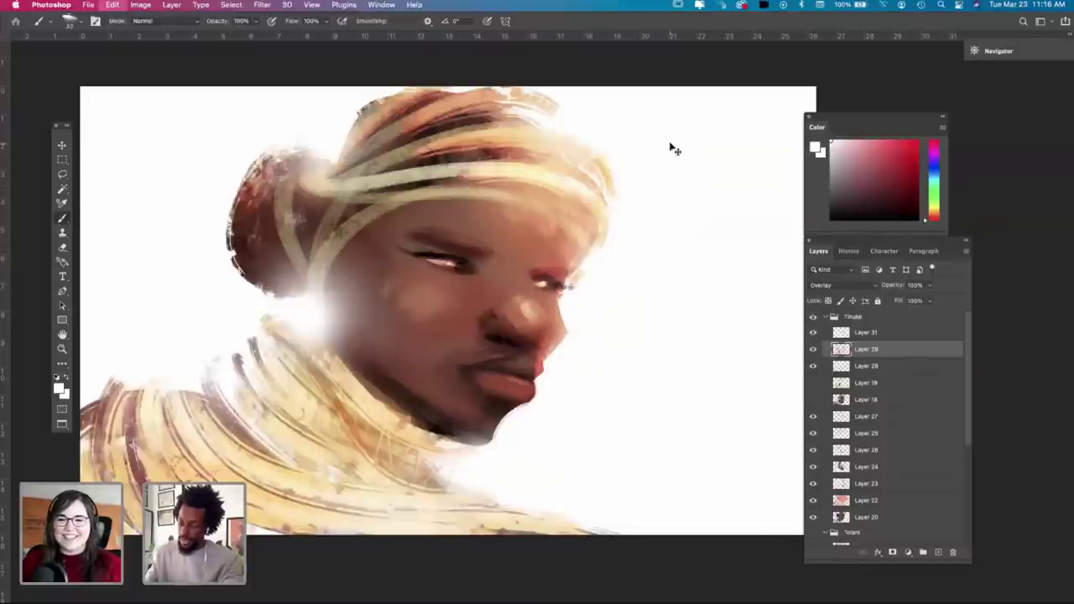
key("super+z")
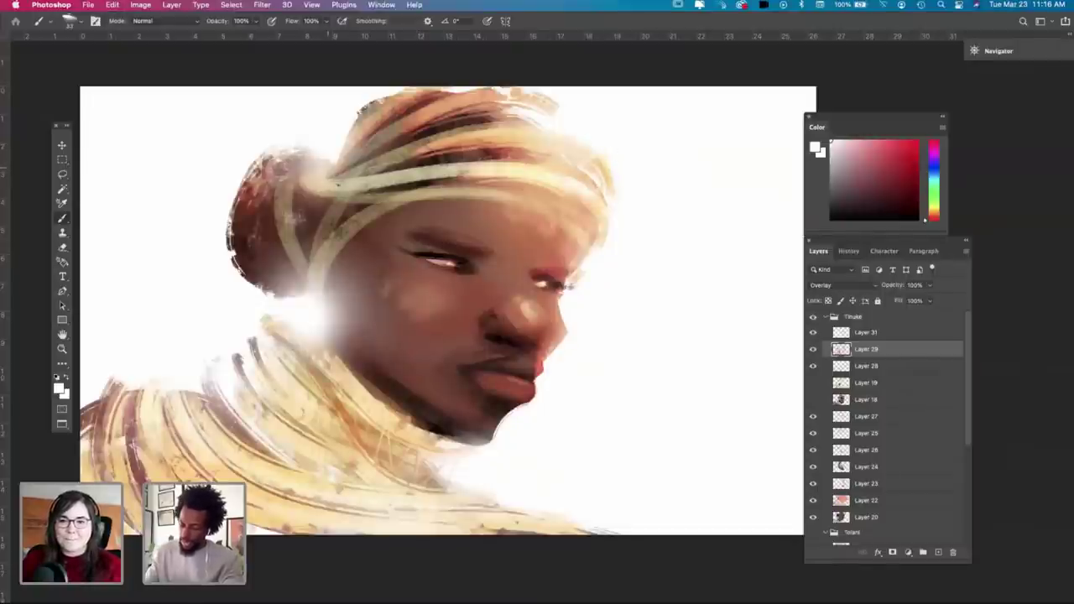
key("super+z")
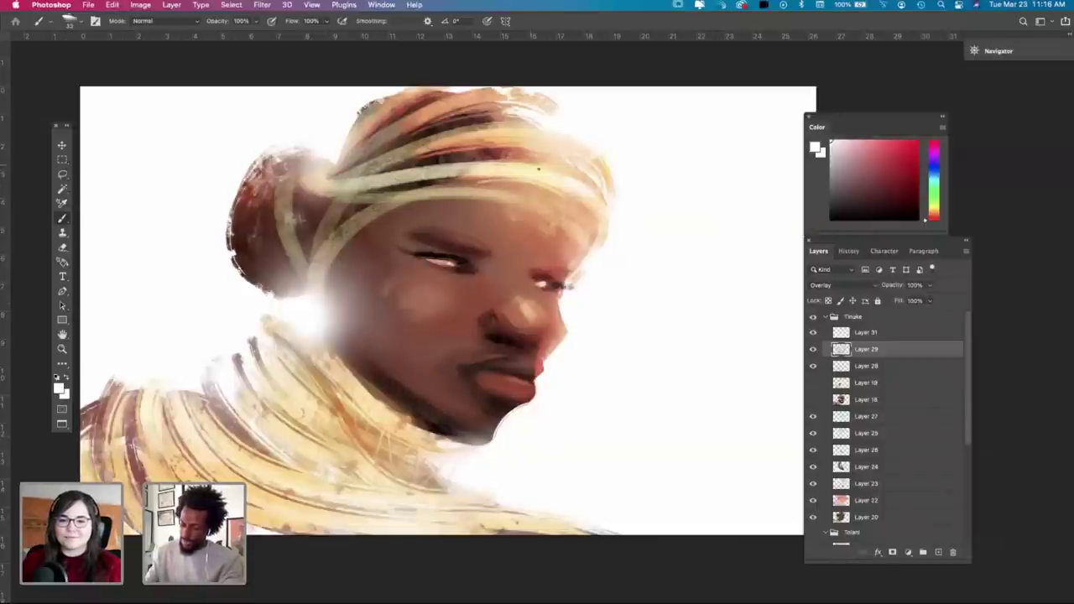
key("super+z")
key("super+z")
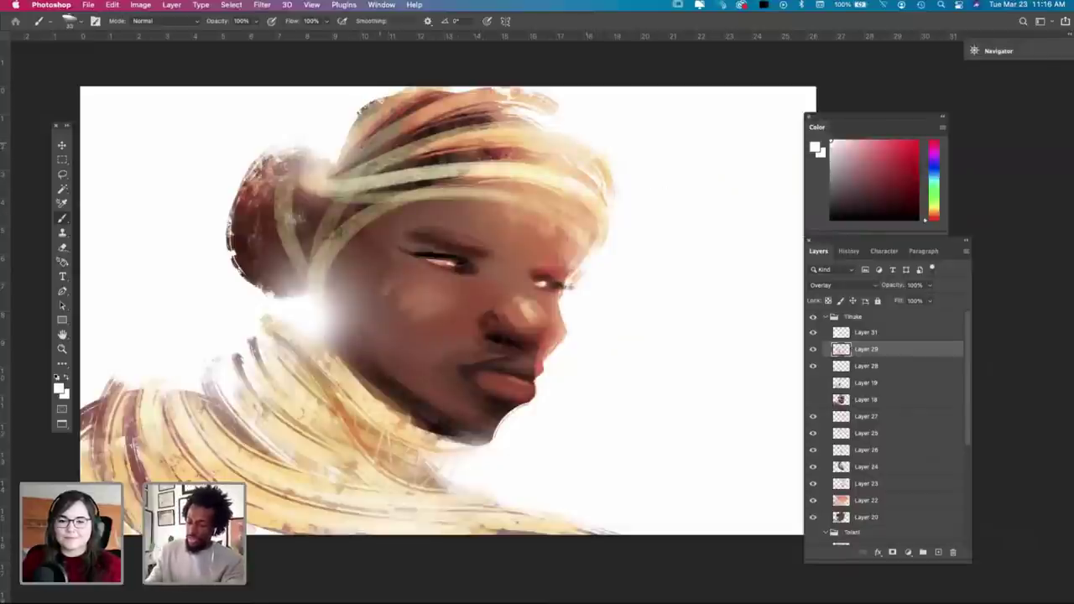
Step: Refine the fine white highlights around the headwrap's crown and front edge above the brow, undoing unwanted strokes
key("super+z")
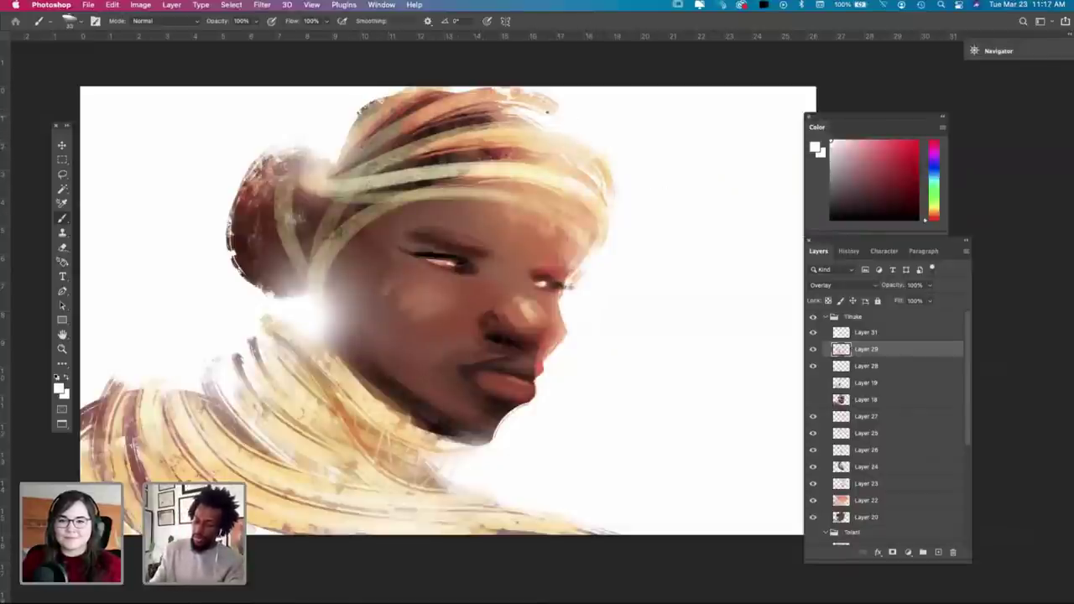
key("super+z")
key("super+z")
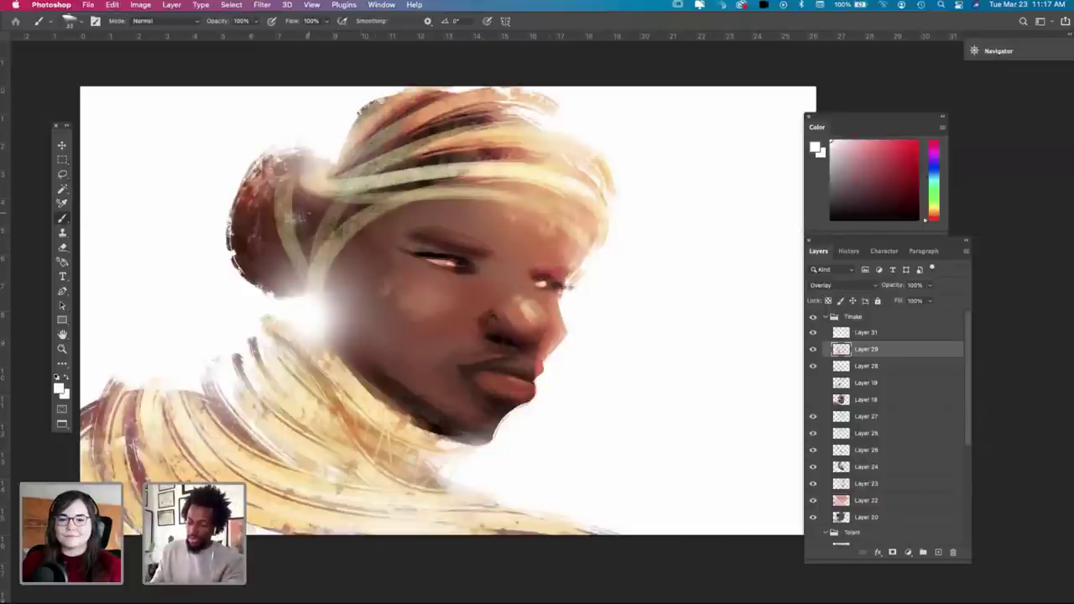
key("super+z")
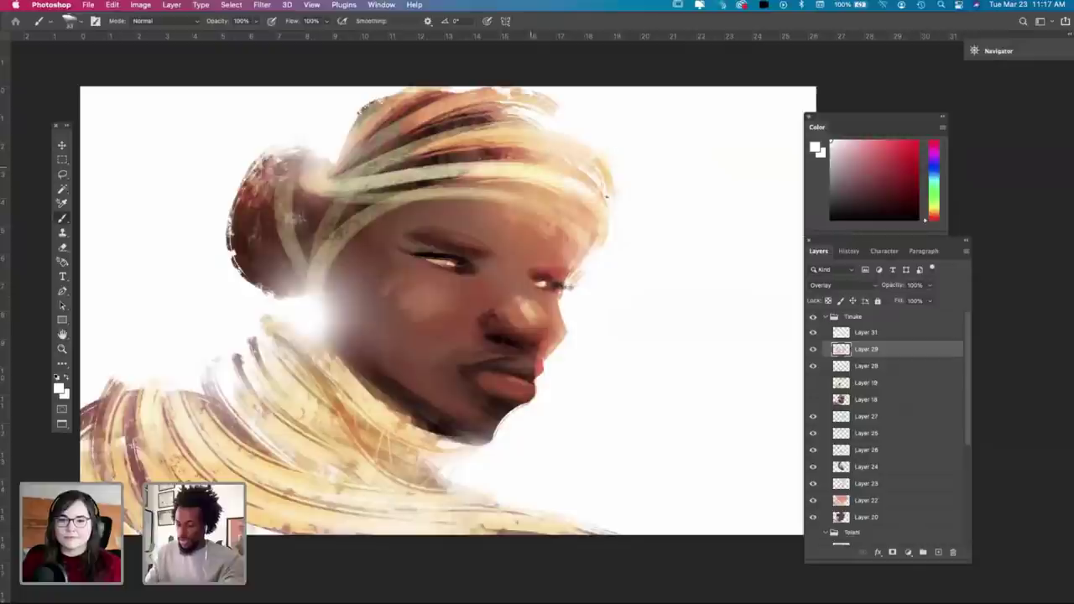
key("super+z")
key("super+z")
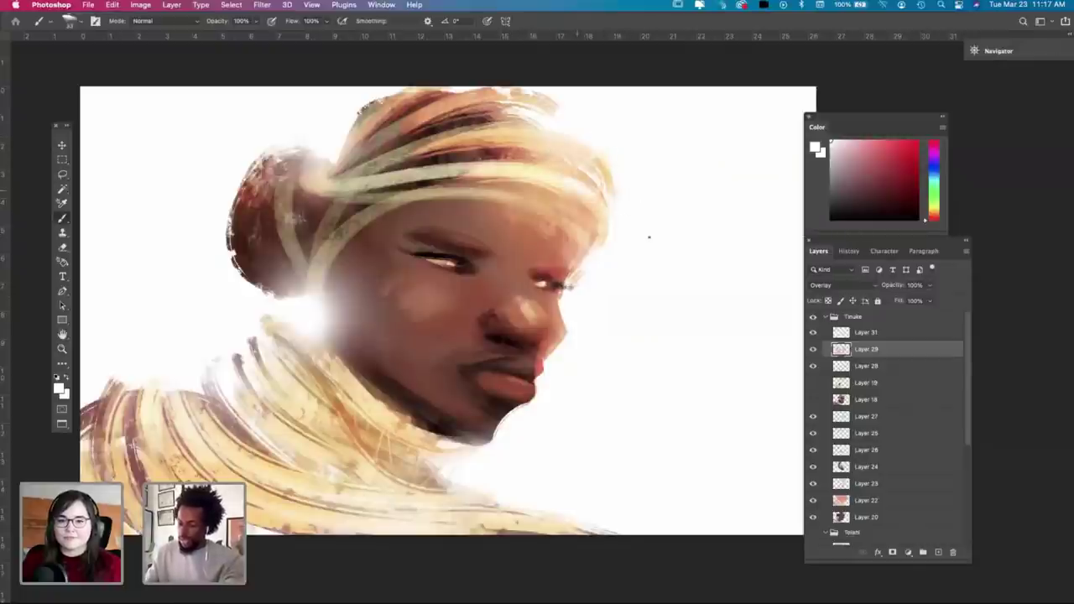
key("super+z")
key("super+z")
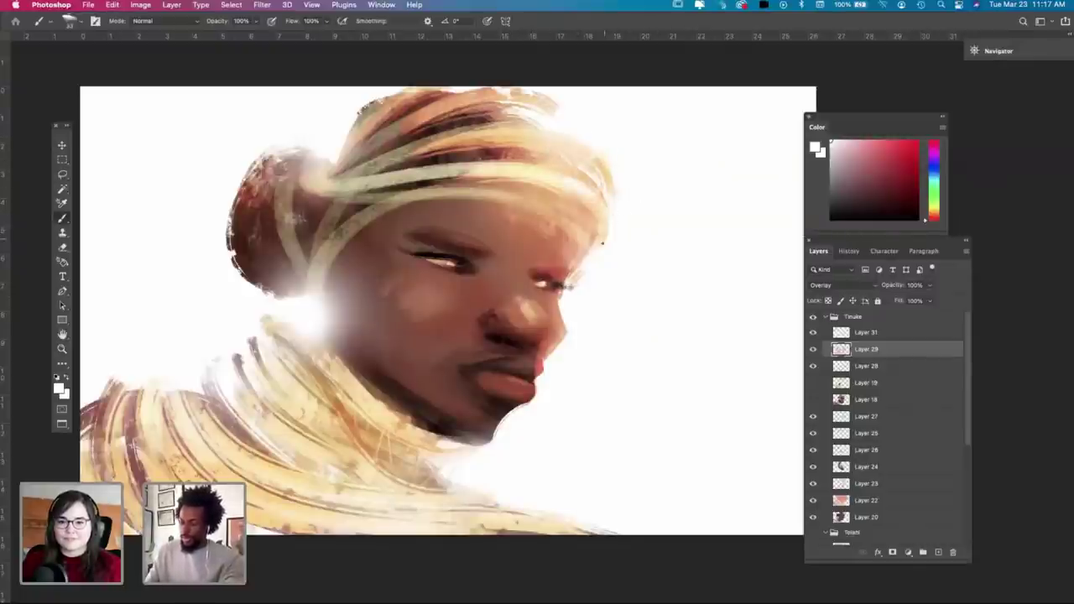
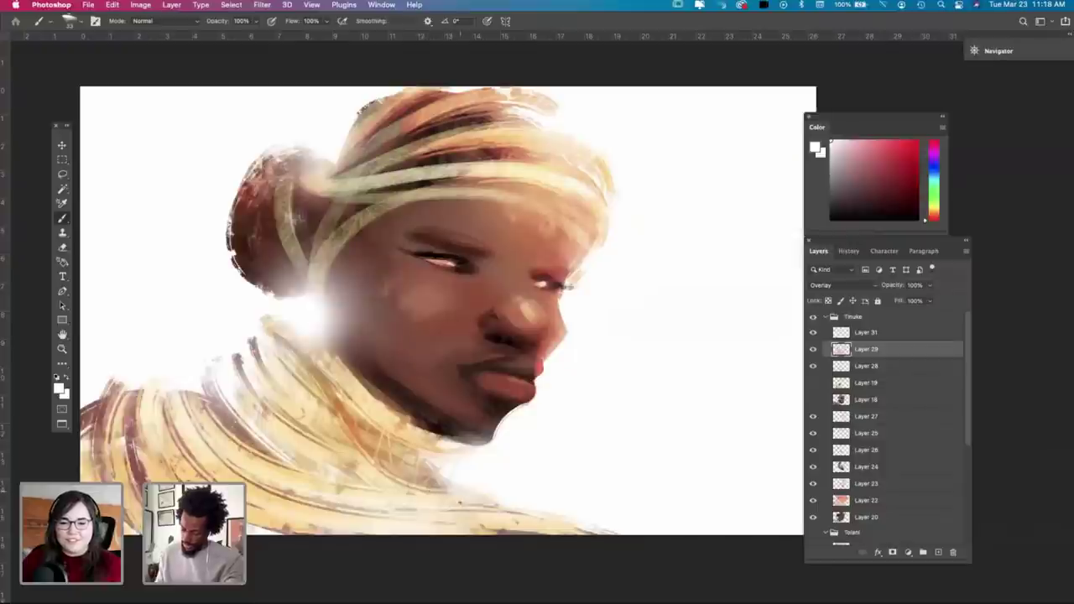
left_click(523, 167, "super")
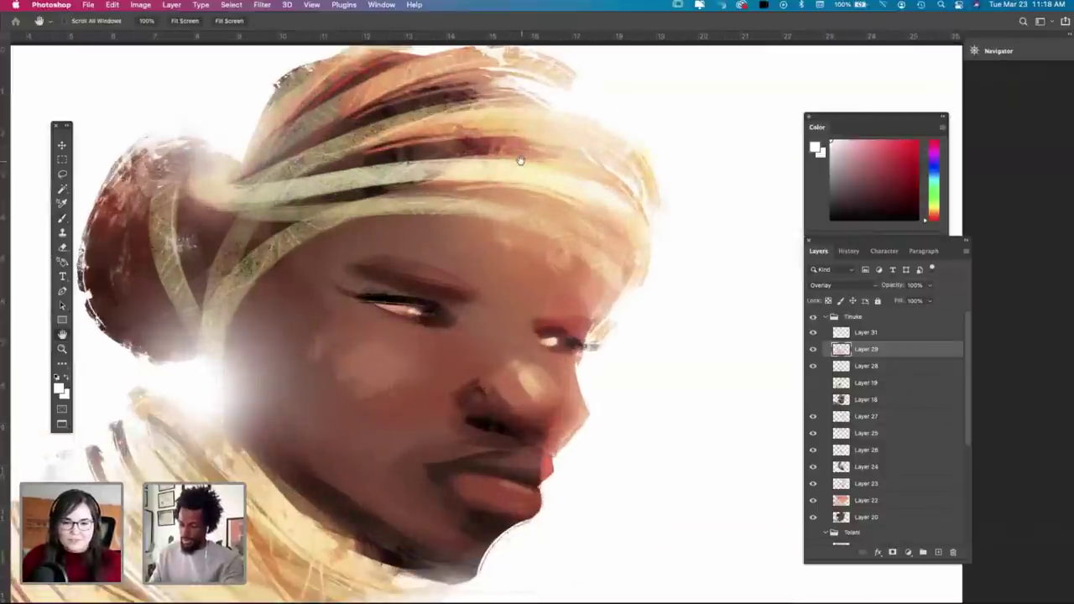
Step: Examine the headwrap highlights and the face up close, and the whole portrait at a reduced scale
left_click(573, 258, "alt+super")
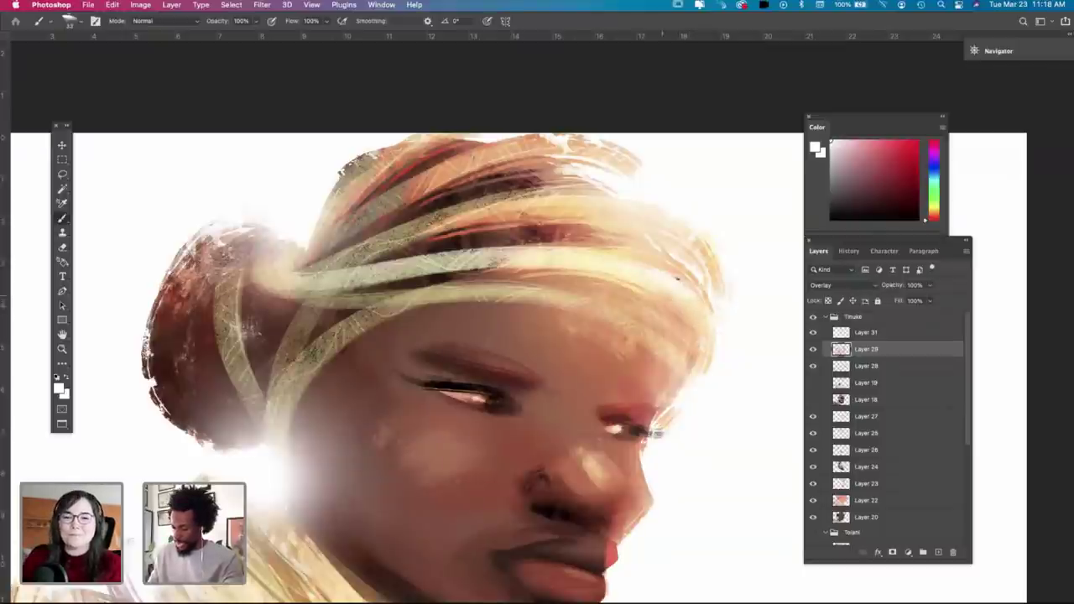
key("space")
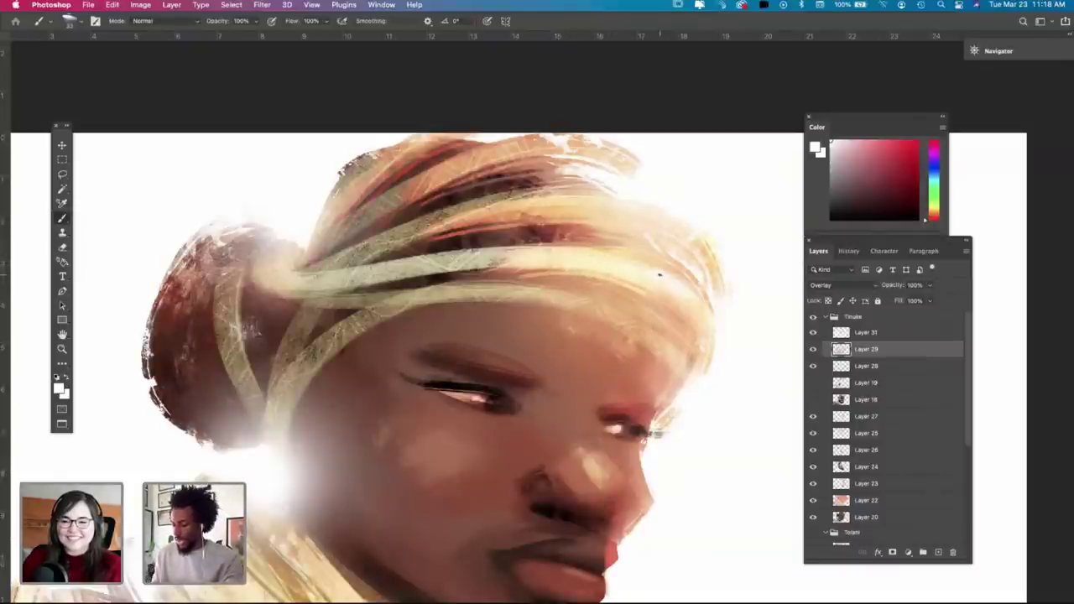
key("space")
left_click_drag(673, 382, 688, 284)
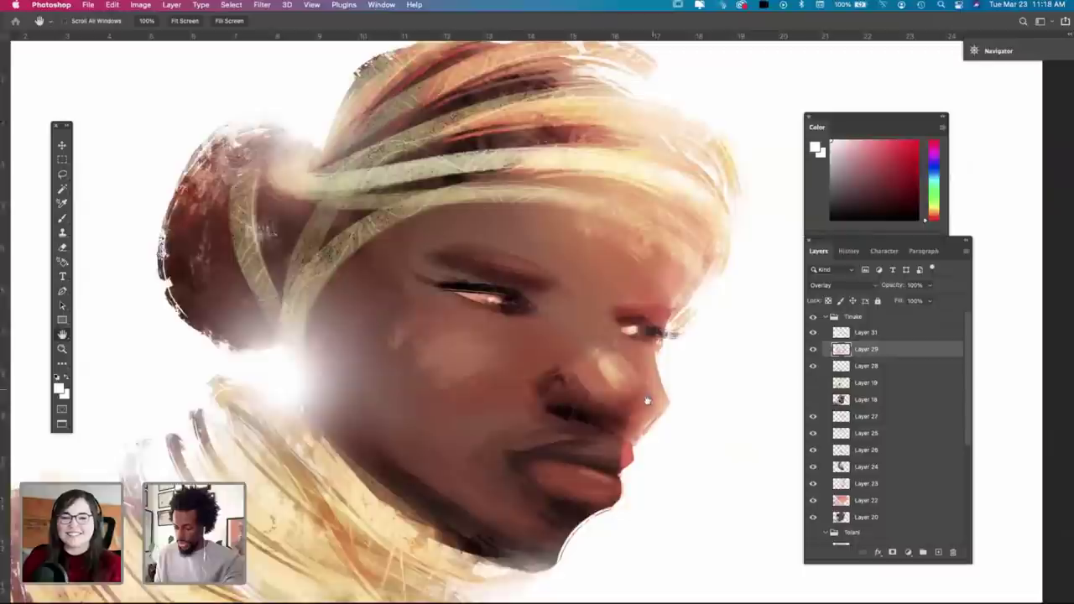
mouse_move(648, 401)
left_mouse_down()
mouse_move(638, 412)
mouse_move(647, 417)
left_mouse_up()
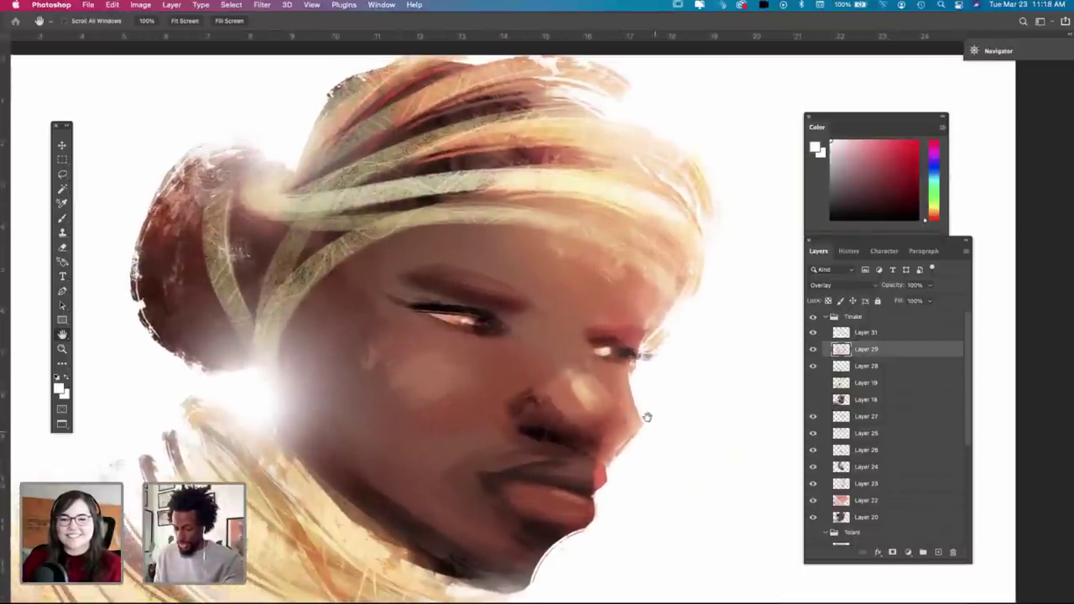
key("b")
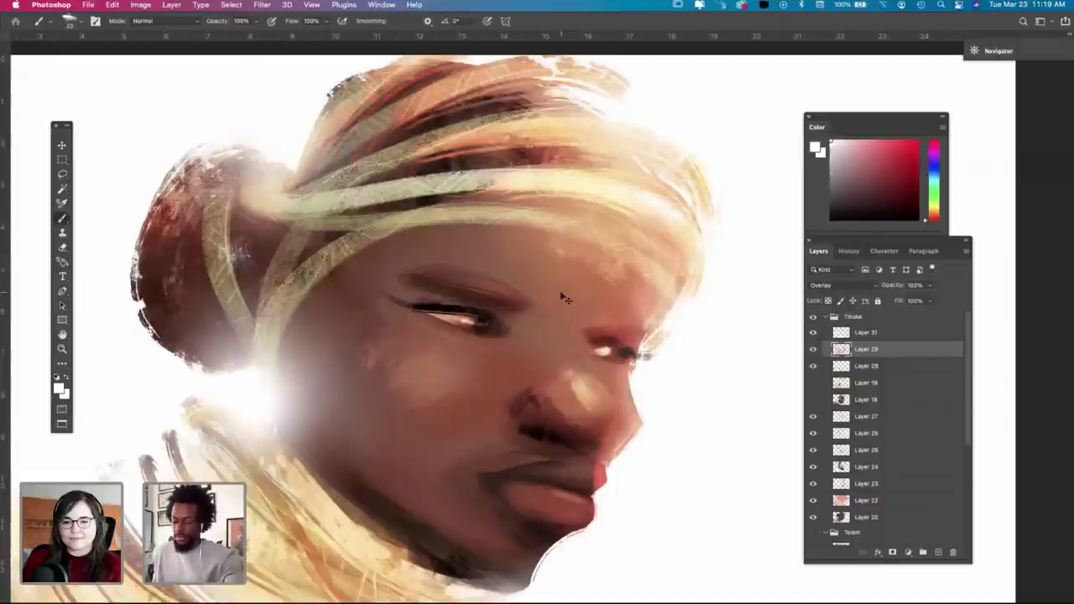
key("super+minus")
key("space")
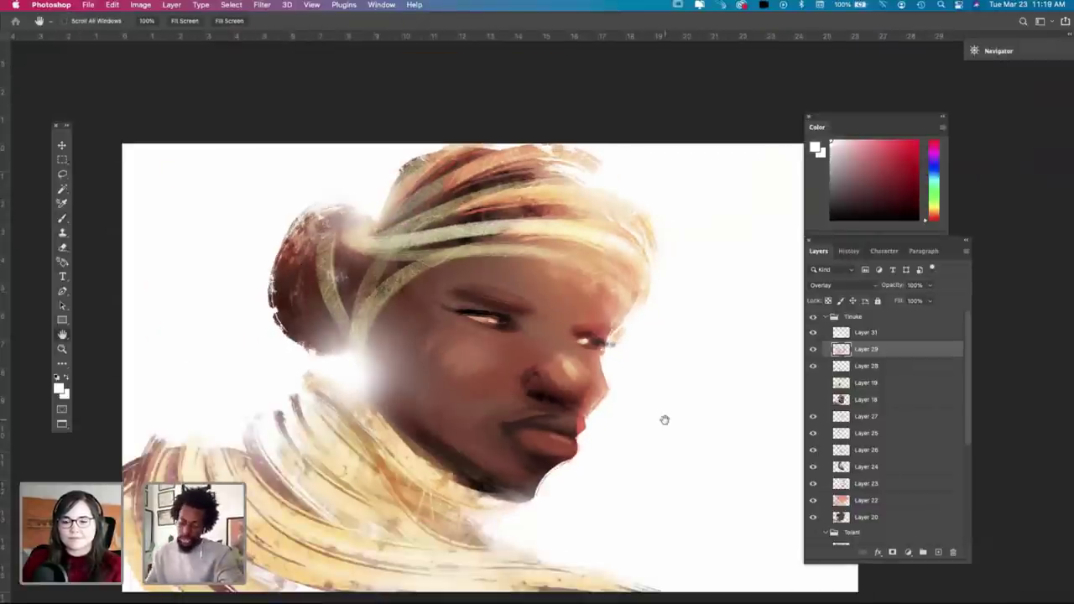
Step: Brush white highlights on Layer 29 around the headwrap's front edge at 71 px and the scarf below the chin at 52 px, undoing unwanted strokes
right_click(627, 343)
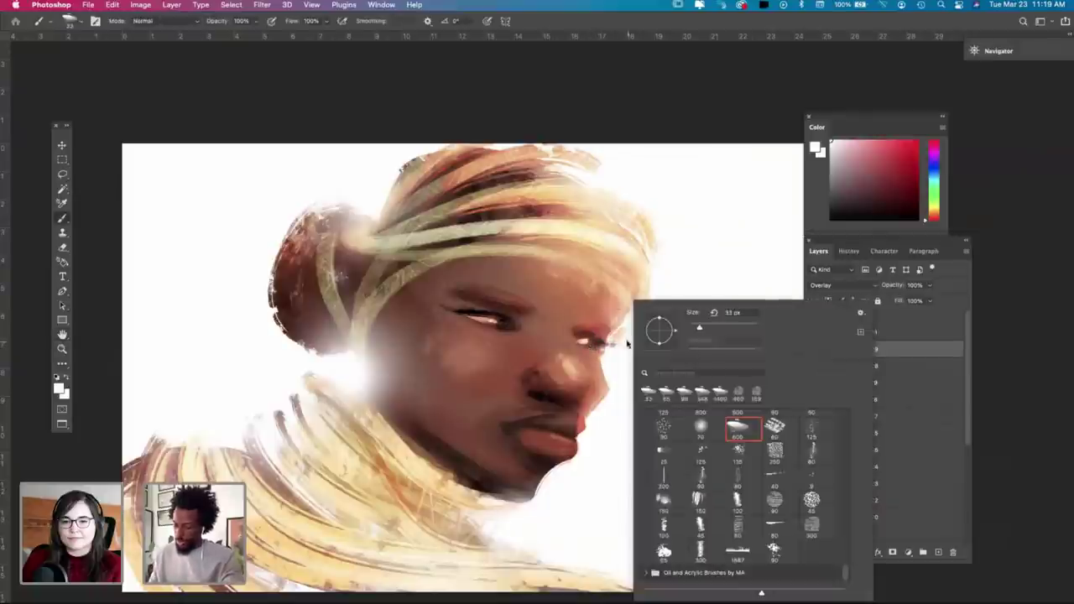
left_click(713, 328)
left_click(628, 287)
key("super+z")
left_click_drag(587, 286, 626, 334)
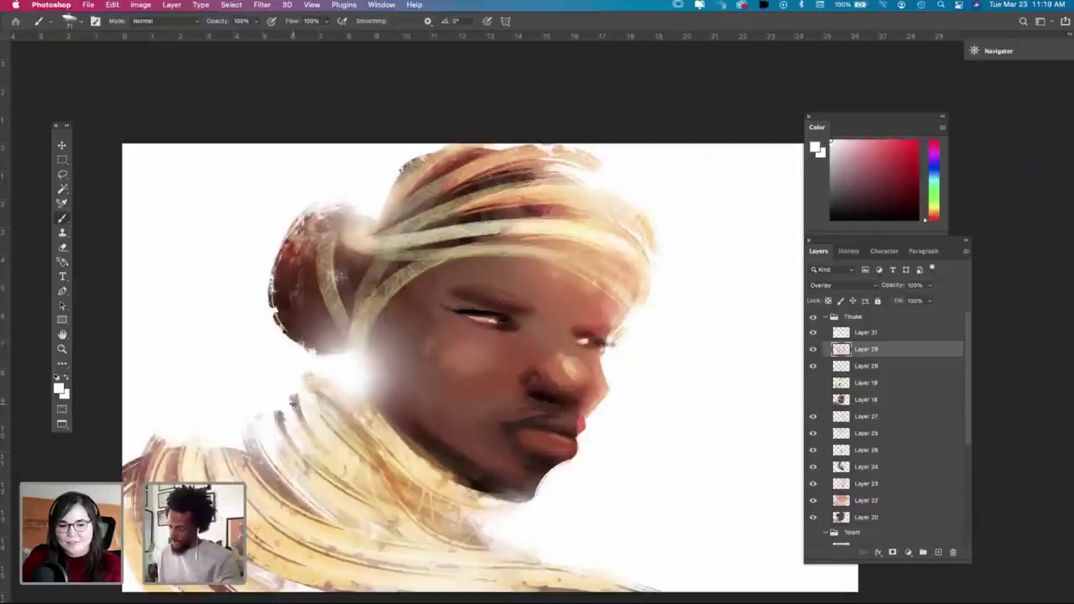
left_click(112, 5)
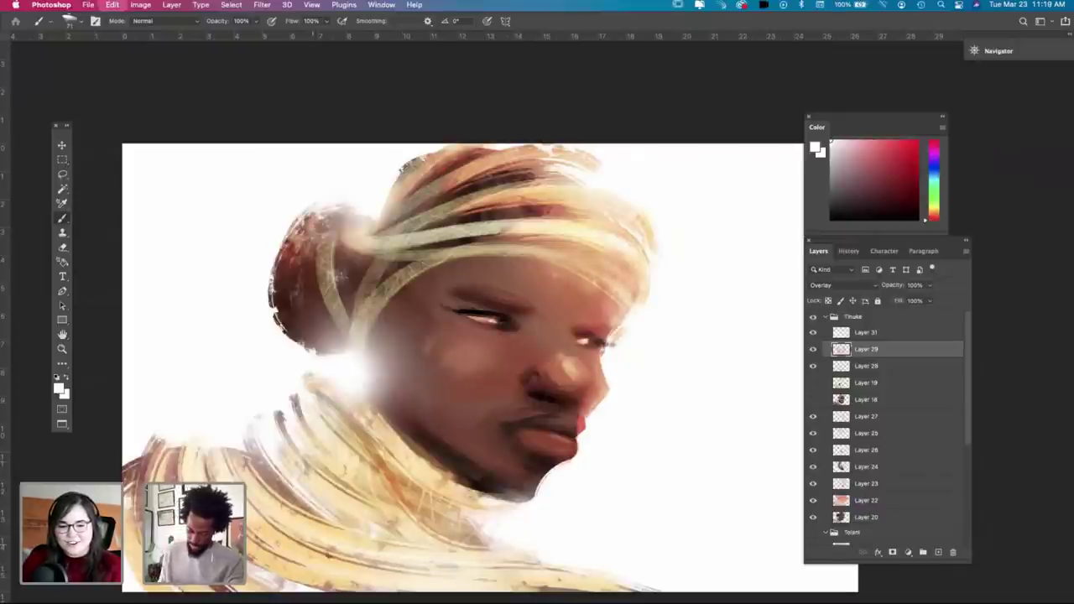
left_click(112, 5)
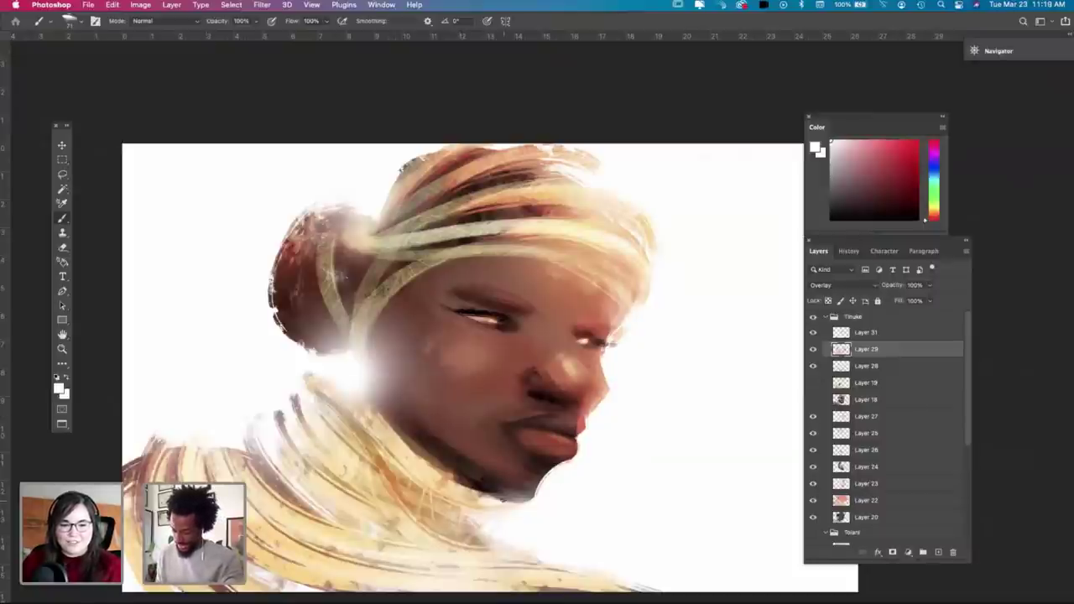
right_click(606, 404)
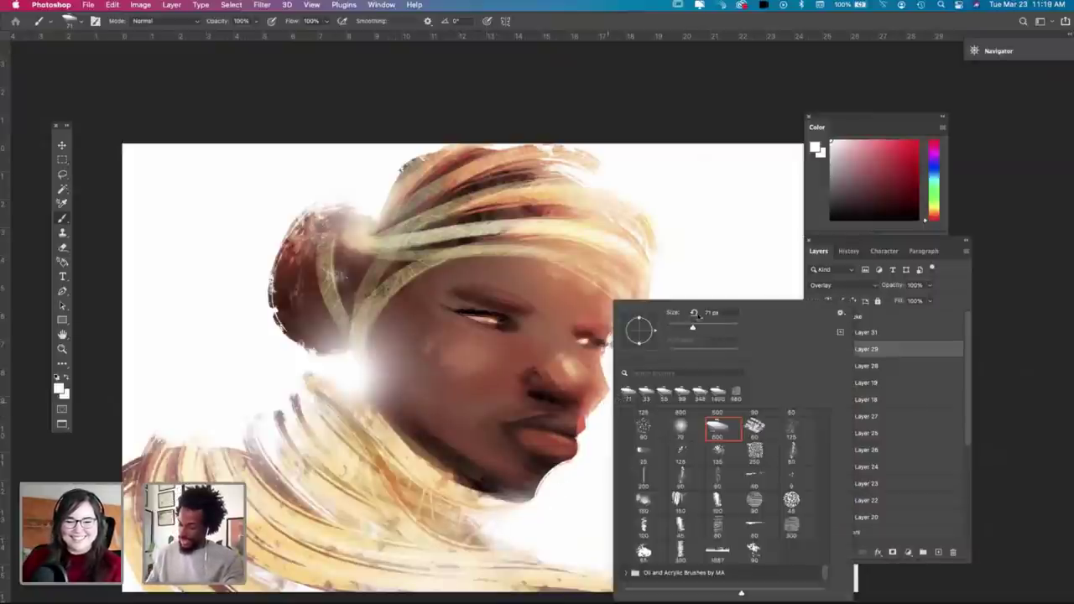
left_click(451, 513)
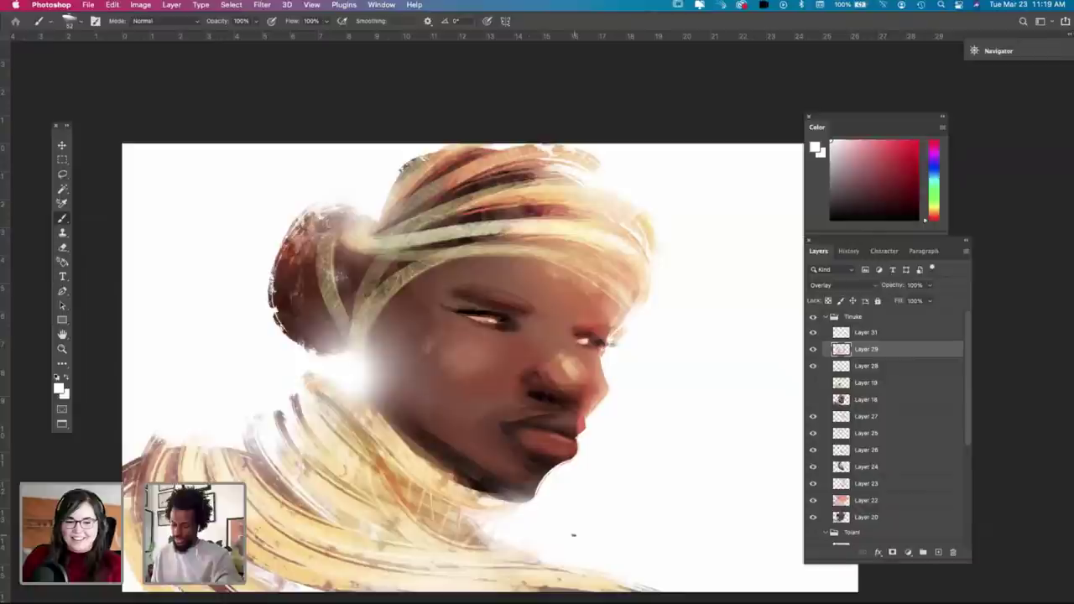
Step: Choose the 300 px textured brush and sample the reddish-brown skin tone from the forehead above the far eye
right_click(695, 334)
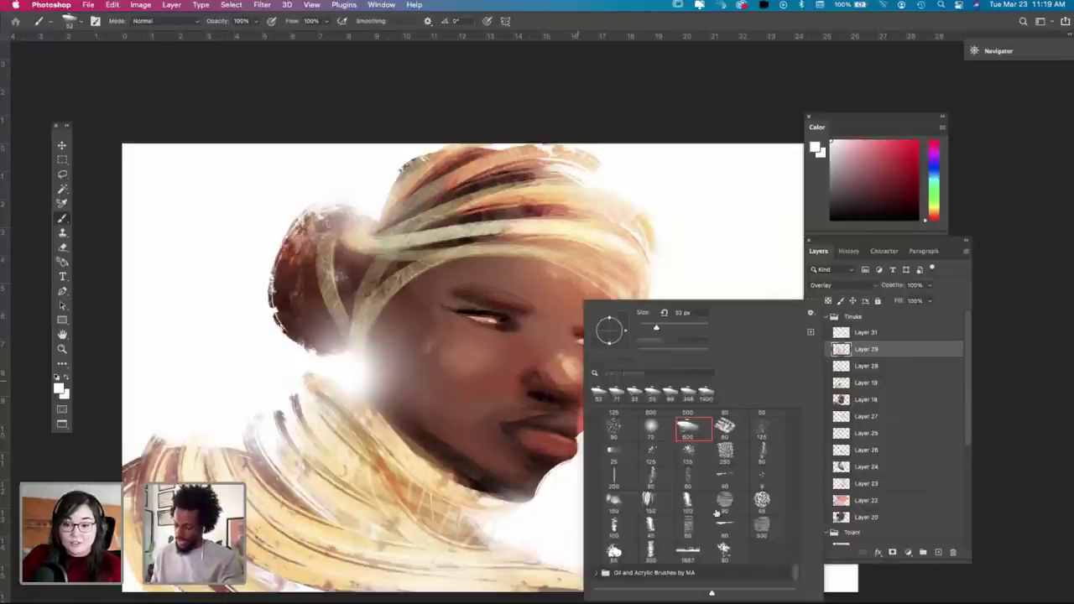
left_click(760, 528)
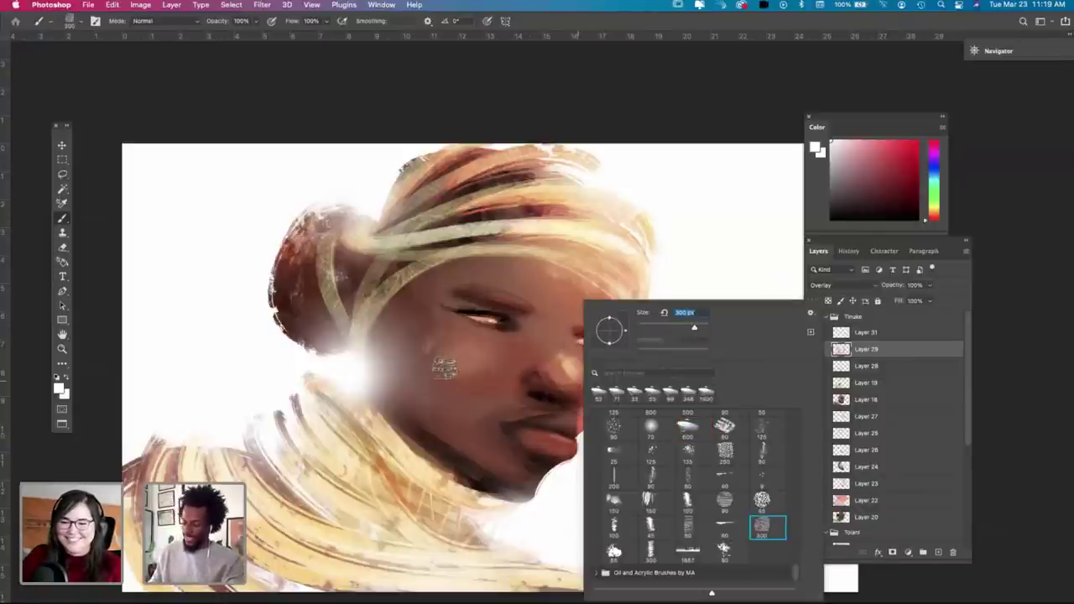
left_click(446, 368)
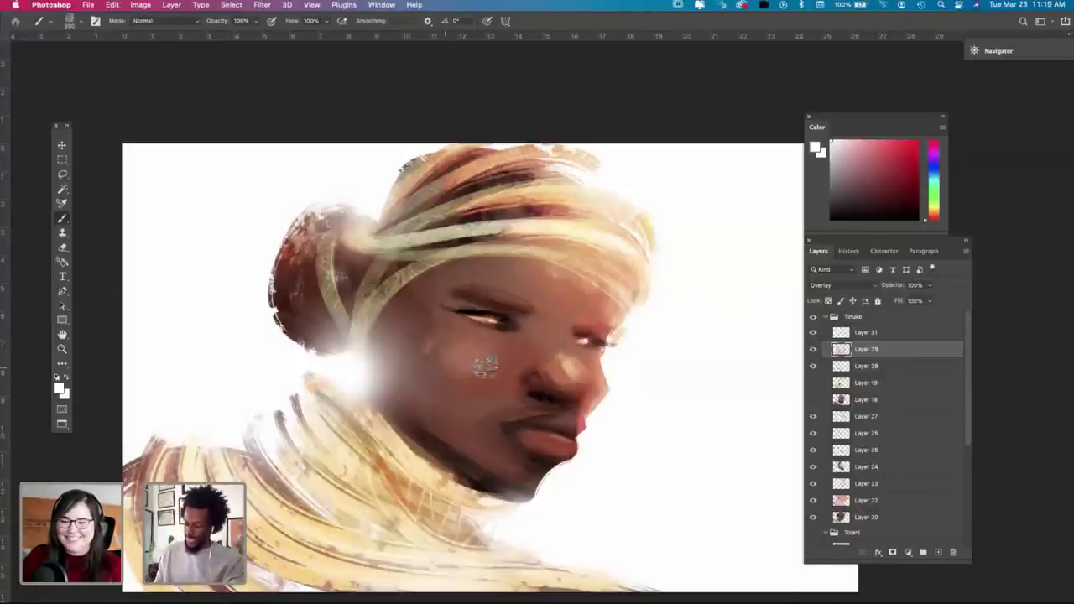
left_click(578, 300, "alt")
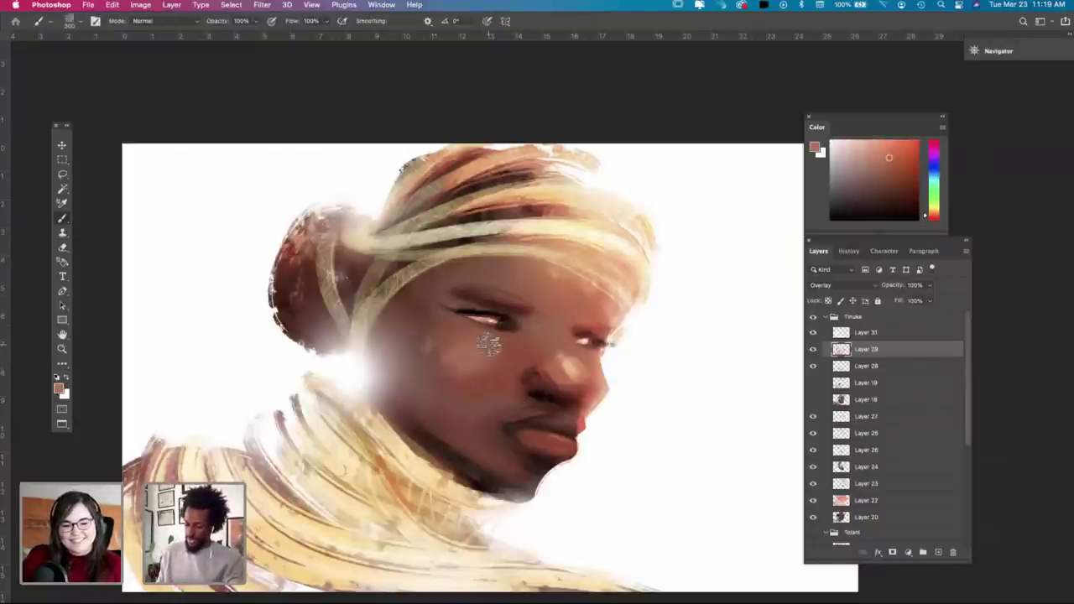
Step: Tint the cheek and jaw on Layer 29 with reddish-brown radial gradients at 48% opacity, undoing unwanted ones
key("g")
key("super+z")
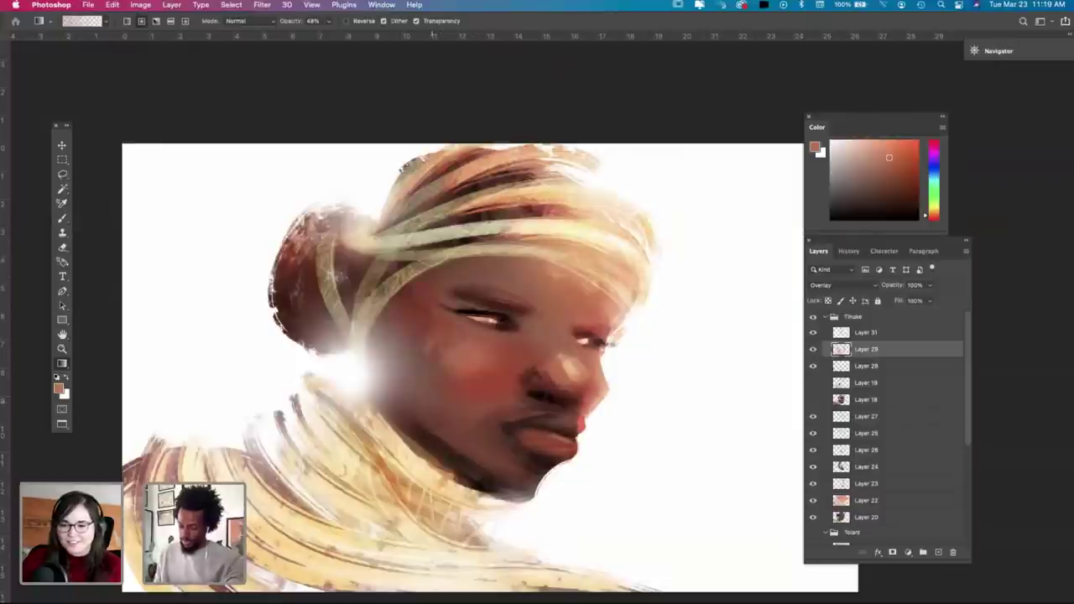
key("super+z")
key("b")
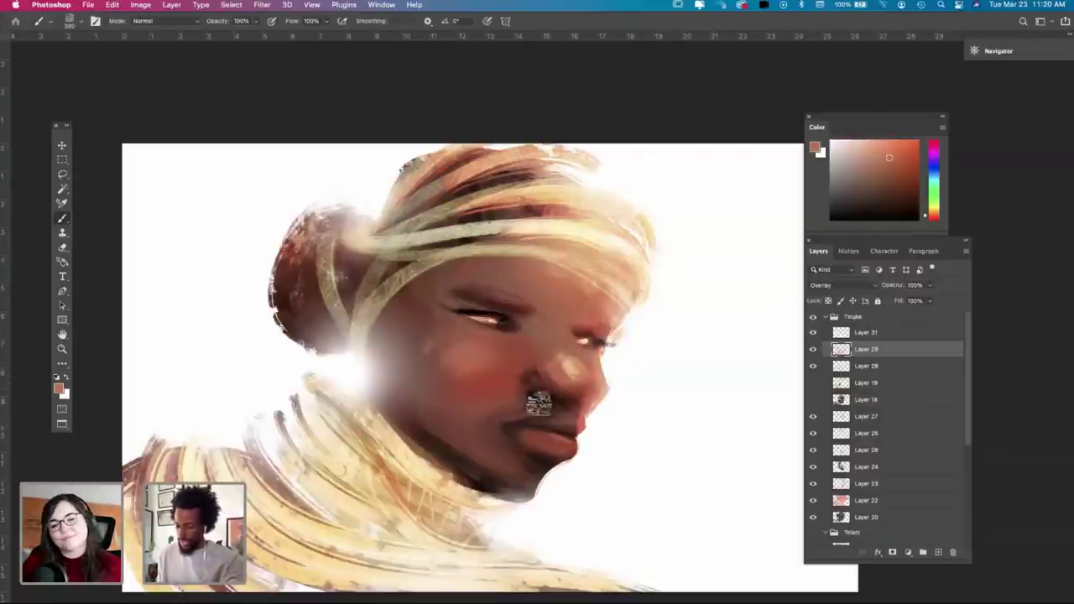
key("g")
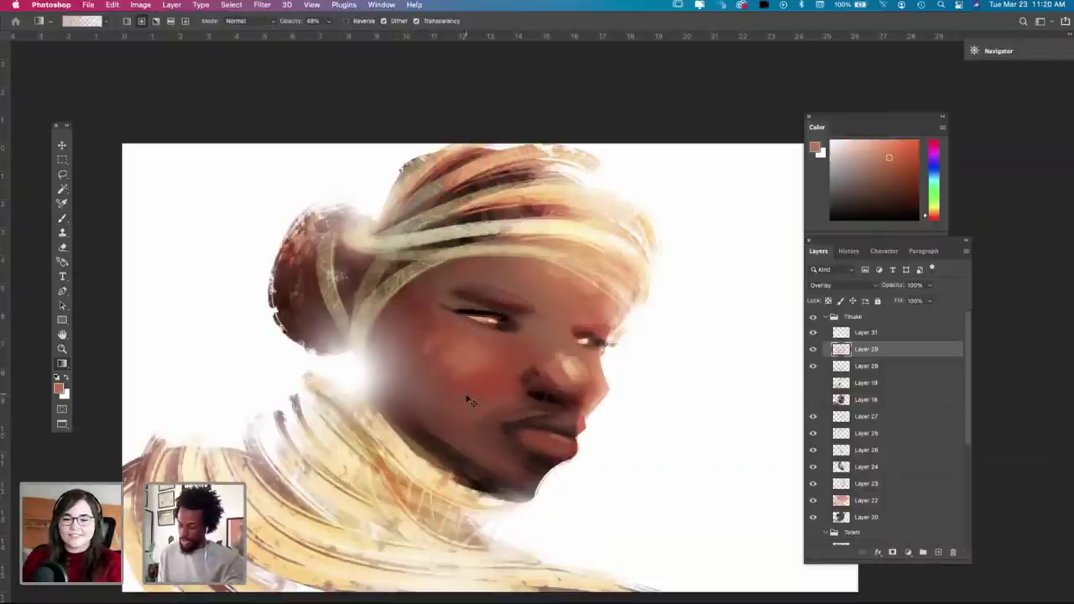
left_click_drag(566, 434, 561, 515)
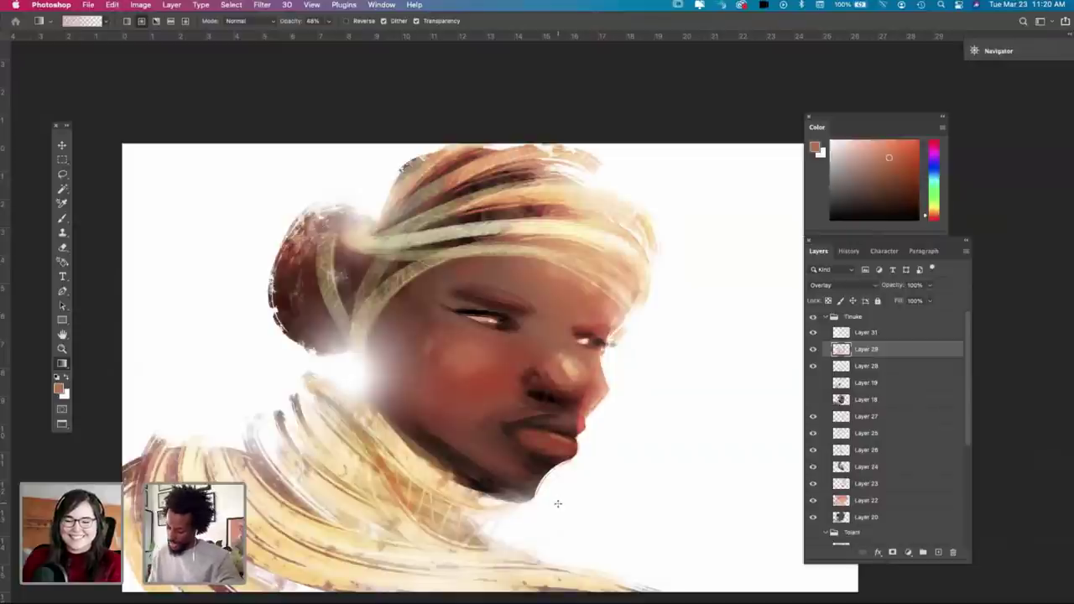
Step: Hide and show Layer 27 to check what it contributes, and make Layer 31 the active layer
left_click(864, 420)
left_click(812, 416)
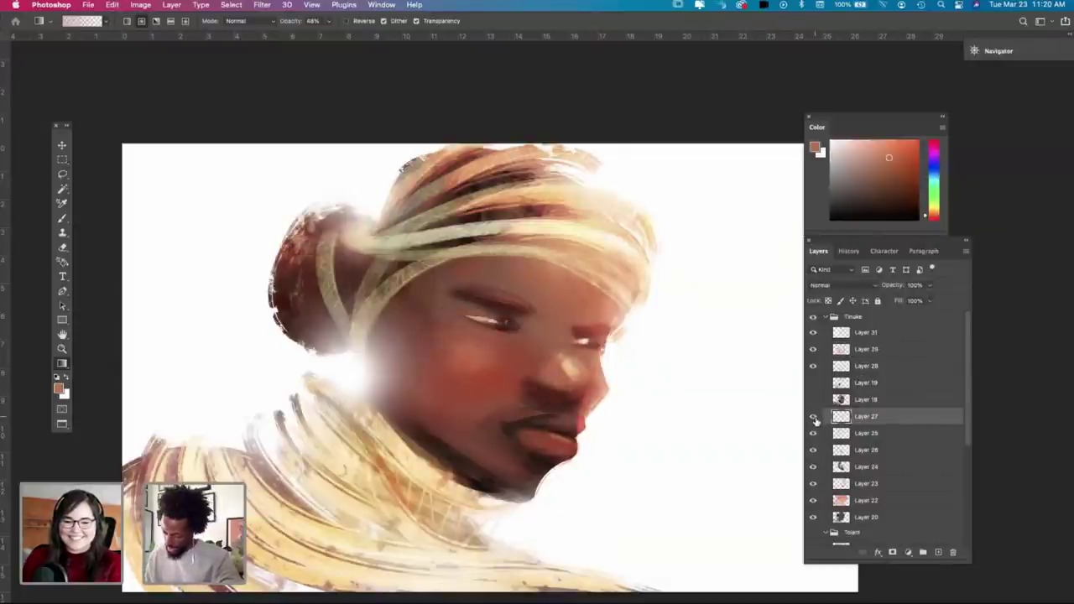
left_click(812, 416)
left_click(869, 369)
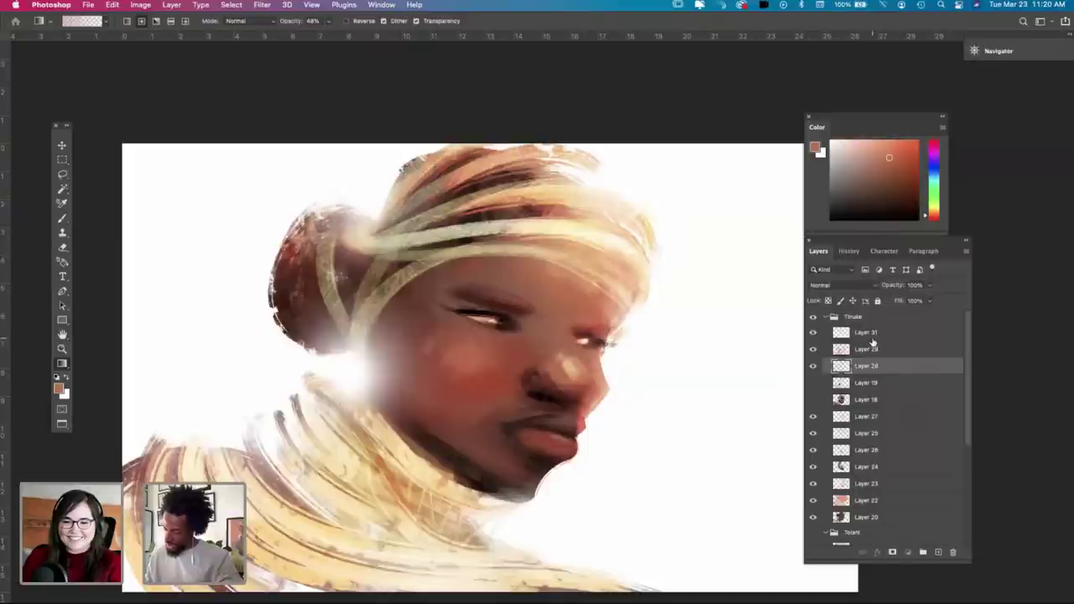
left_click(871, 338)
Step: Sample the cheek's red-brown and dab the lower cheek on Layer 31 with the 80 px textured brush enlarged to 166 px
key("i")
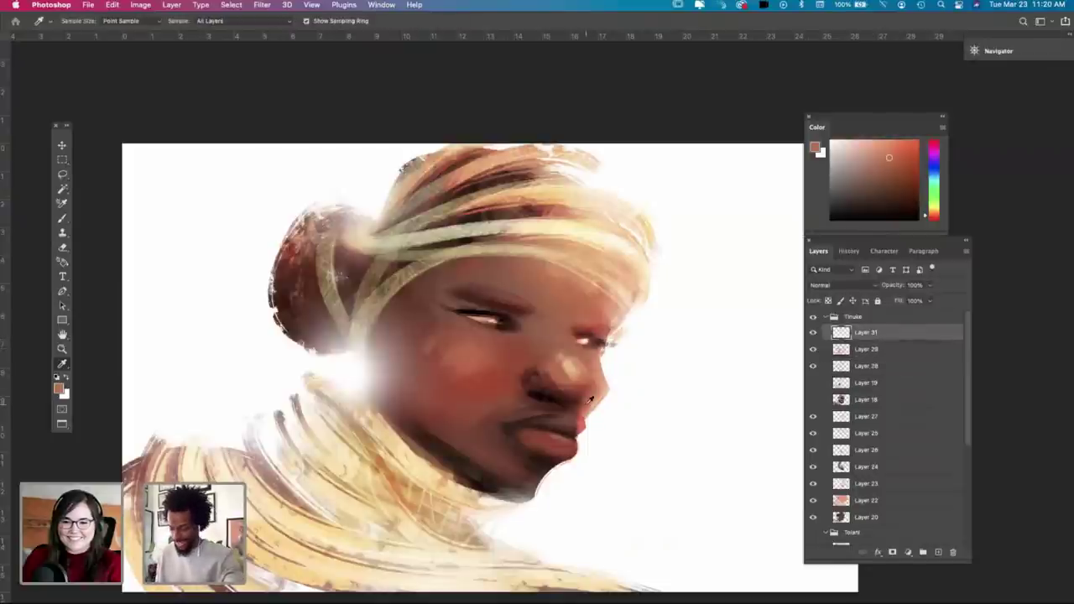
left_click(483, 406)
key("b")
right_click(512, 411)
left_click(603, 526)
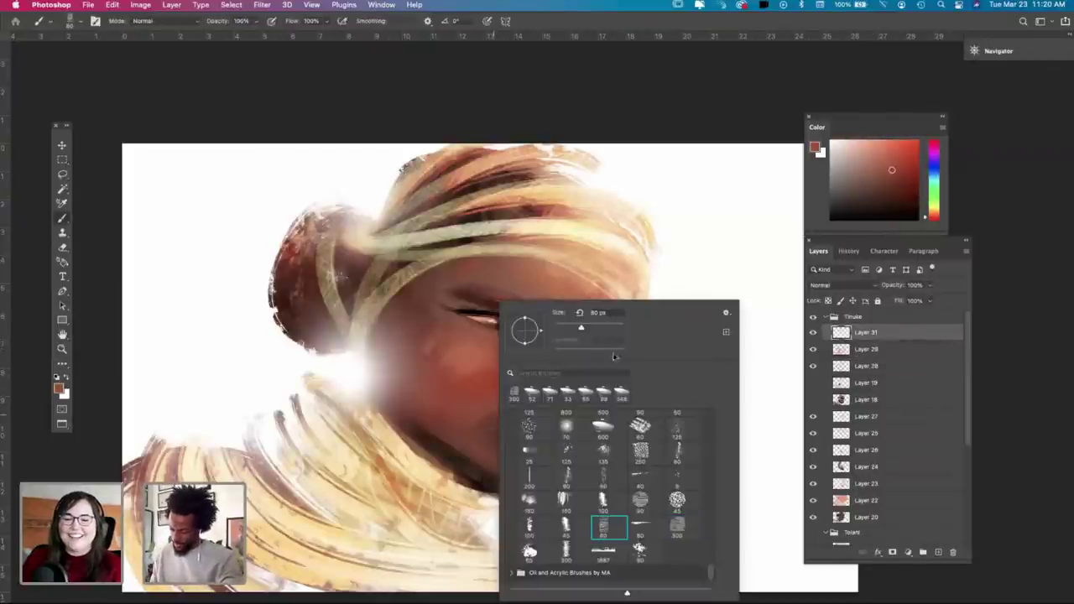
left_click(483, 422)
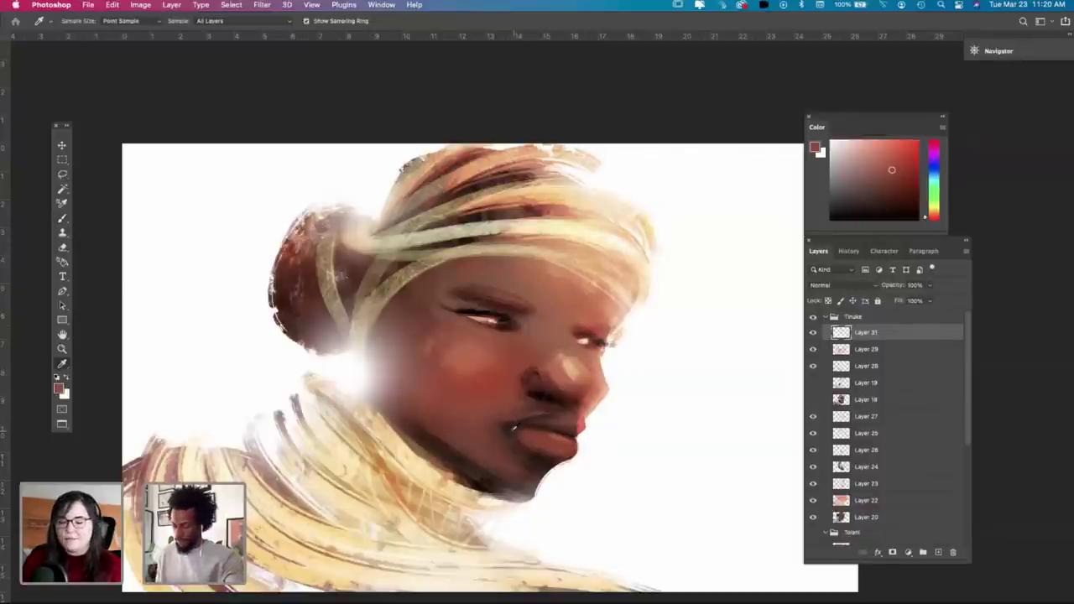
Step: Sample the dark brown at the mouth corner, reduce the brush to about 75 px and shade beside the corner of the mouth
left_click(513, 425, "alt")
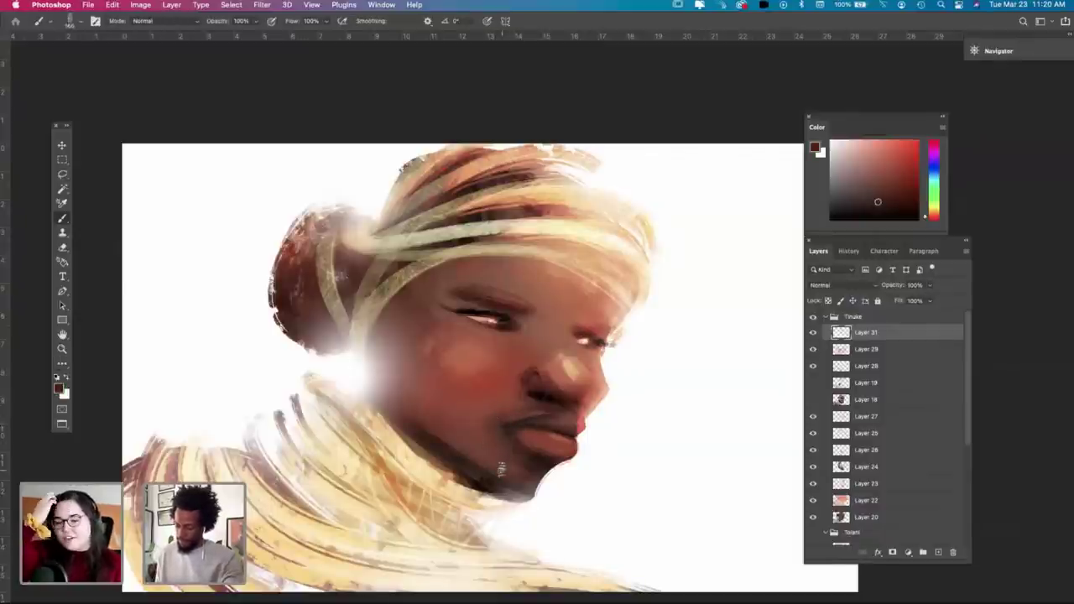
right_click(524, 429)
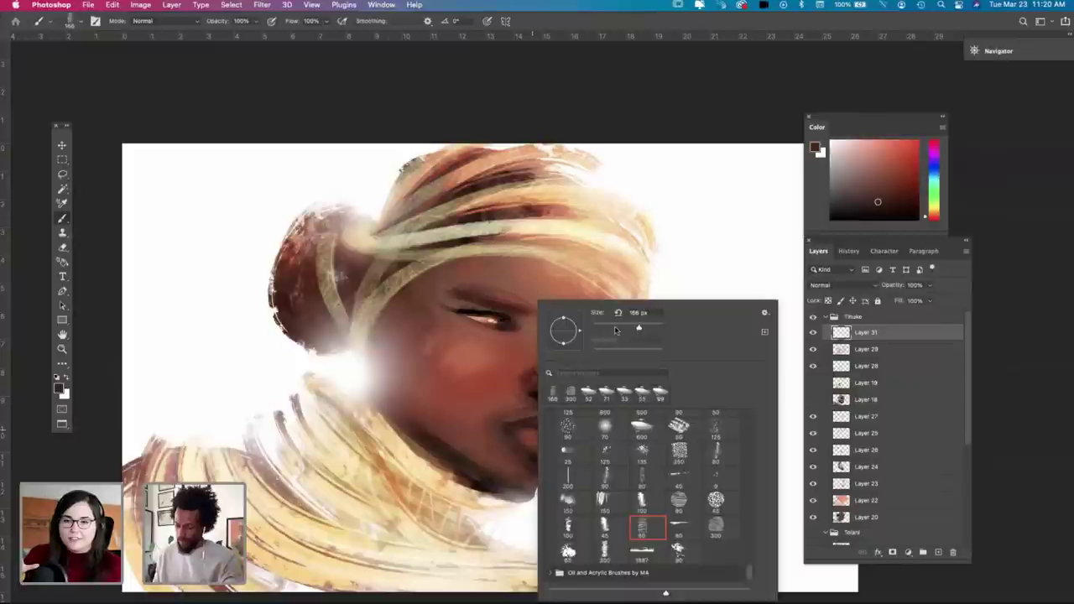
left_click_drag(640, 328, 620, 329)
left_click(504, 421)
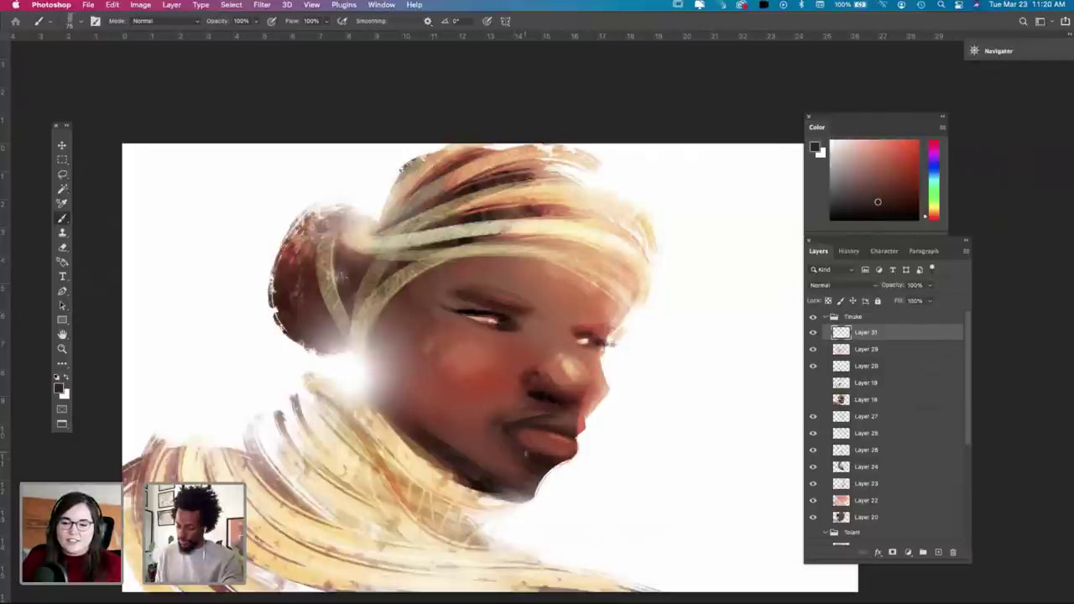
Step: Retouch the skin around the lips on Layer 31 with tones sampled beside the mouth, on the lower lip and at the lips' front edge
left_click(504, 433, "alt")
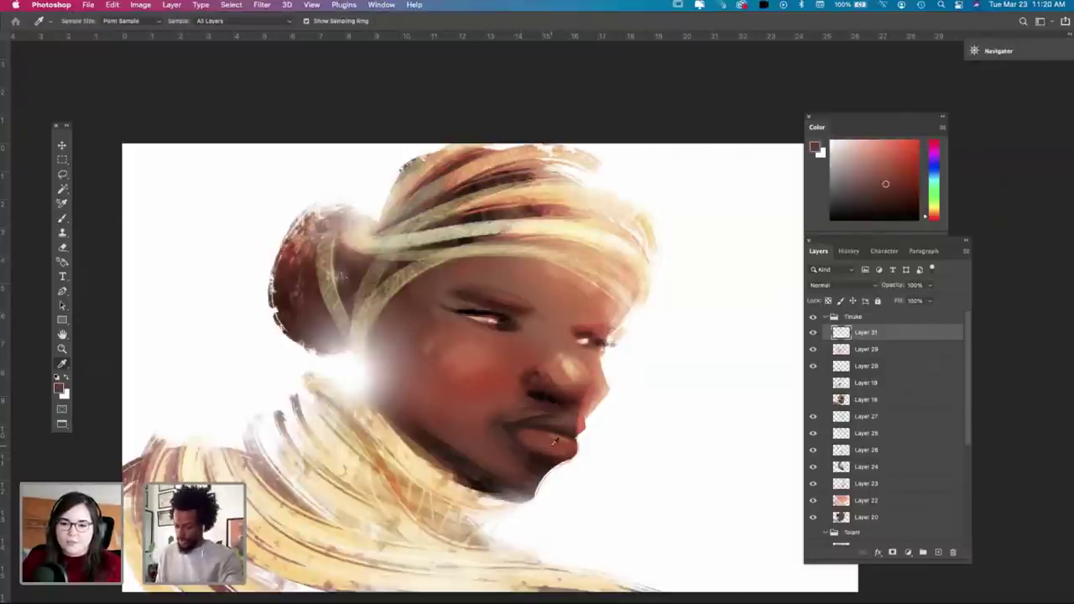
left_click(549, 455, "alt")
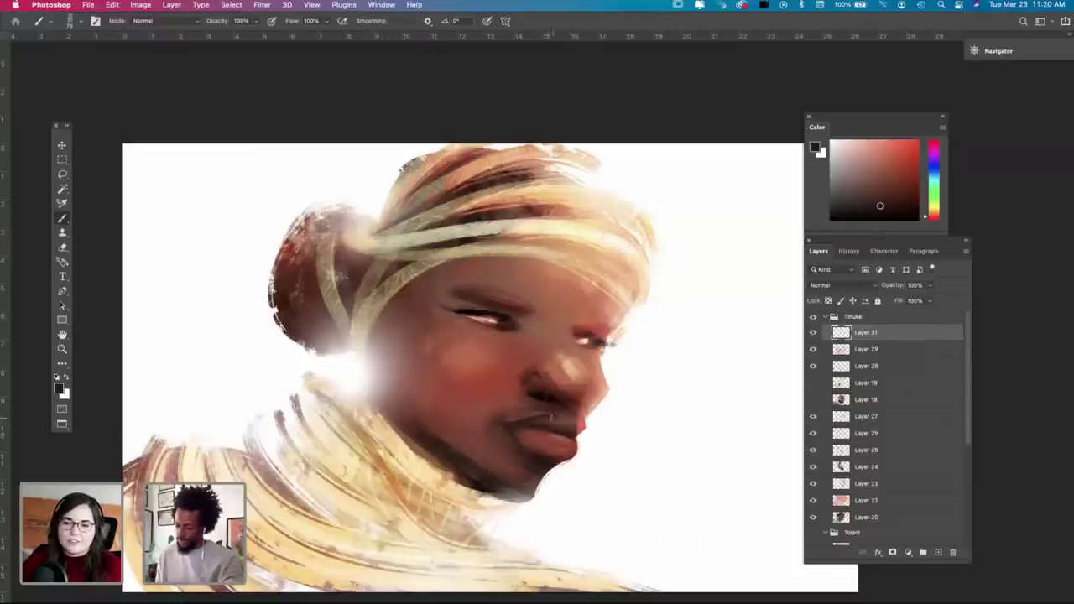
left_click(580, 423, "alt")
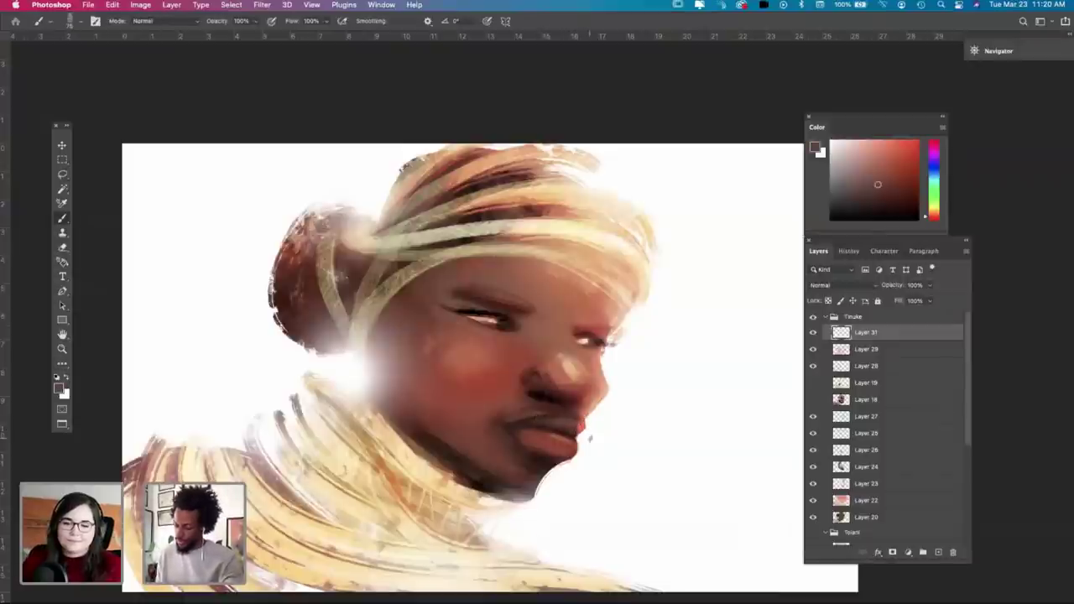
Step: Switch the foreground colour to white, reduce the brush to 22 px and clean up the profile edge in front of the lips on Layer 31
key("x")
key("x")
key("x")
right_click(593, 437)
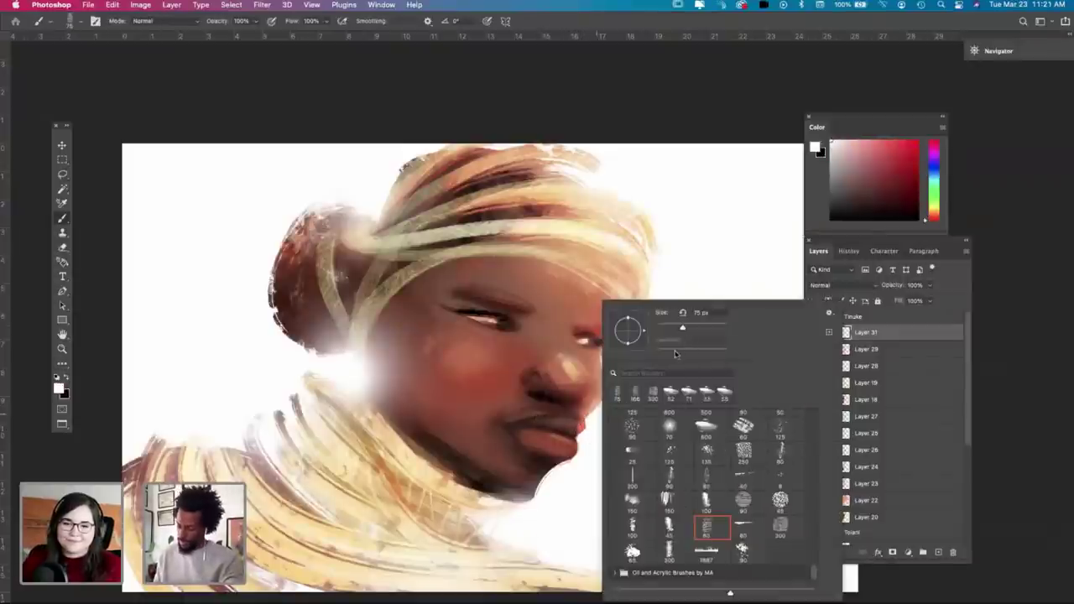
key("Escape")
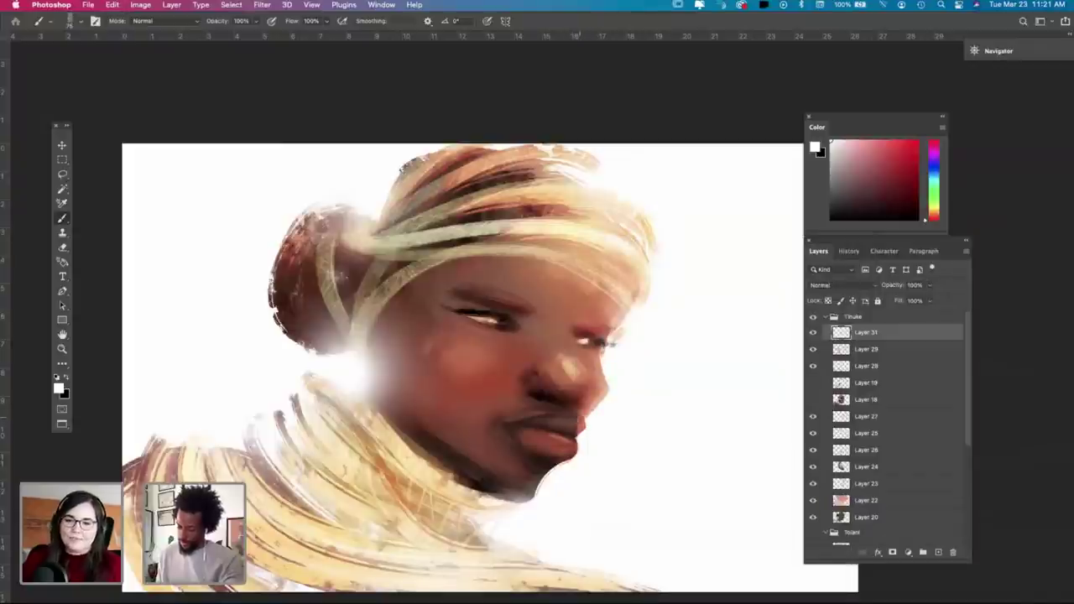
right_click(585, 422)
left_click(652, 328)
left_click(576, 415)
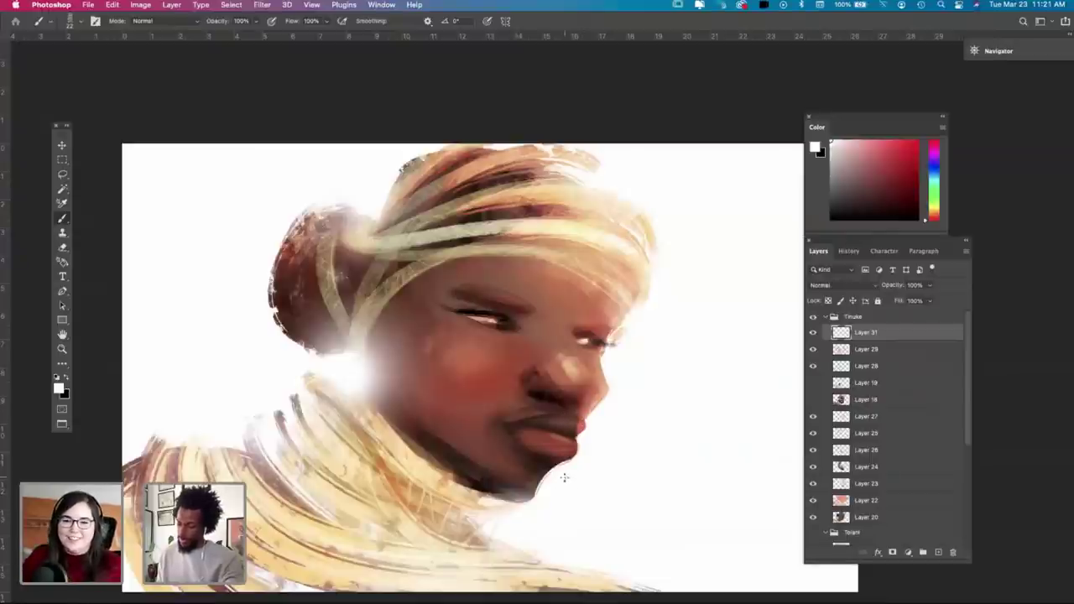
key("i")
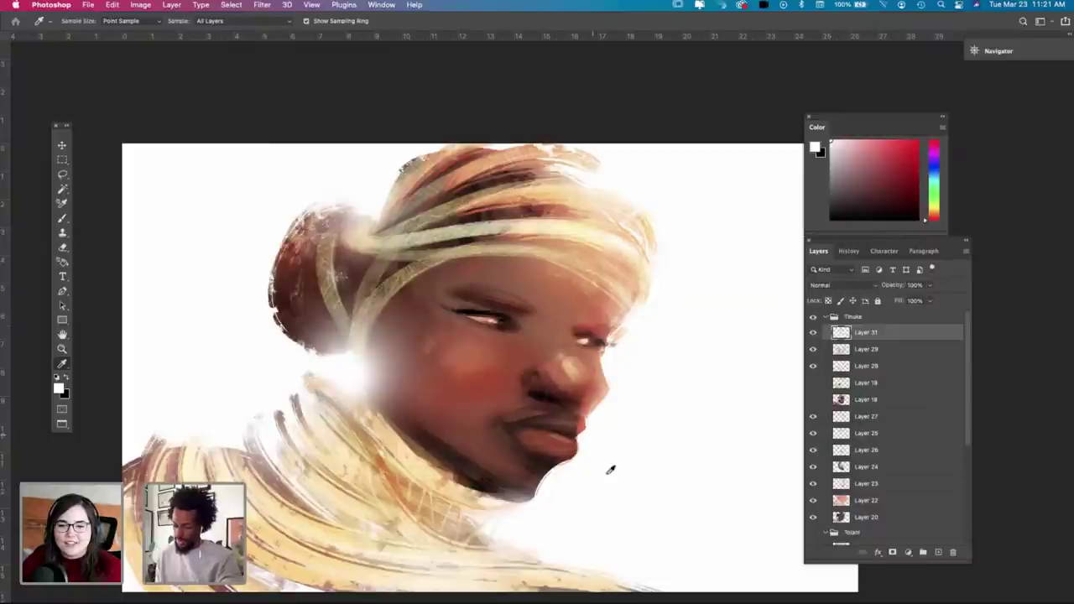
Step: Examine the Tinuke portrait up close around the eyes, nose, mouth, headwrap and profile edge, and as a whole
key("space")
left_click_drag(613, 429, 590, 448)
key("super+space")
left_click(497, 323)
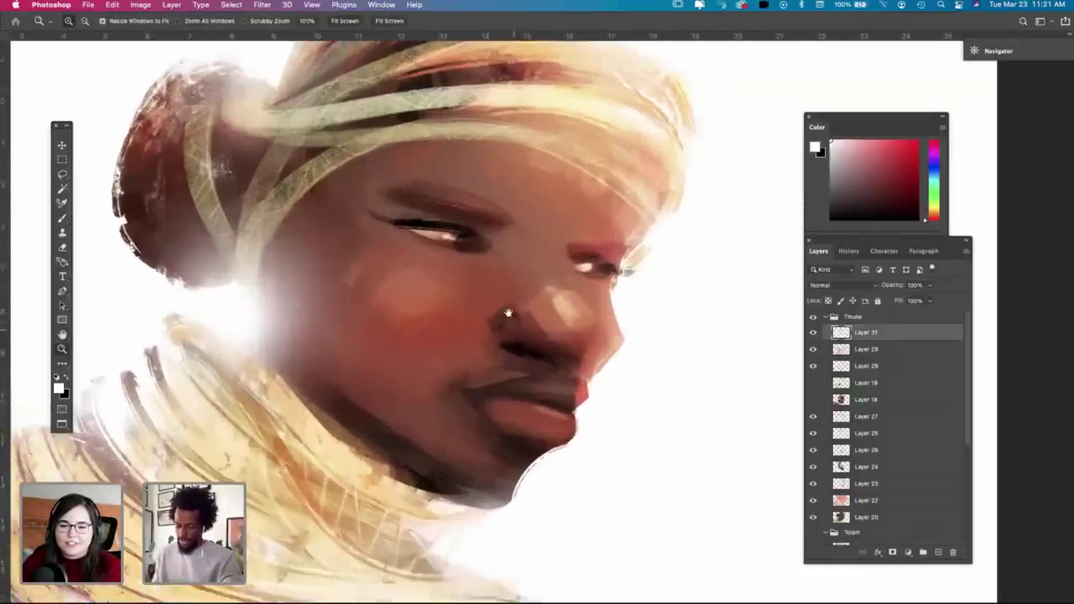
left_click_drag(508, 313, 513, 351)
key("super+space")
key("space")
left_click_drag(594, 281, 579, 441)
key("super+space")
left_click(629, 376)
left_click_drag(609, 357, 654, 364)
left_click_drag(671, 487, 623, 211)
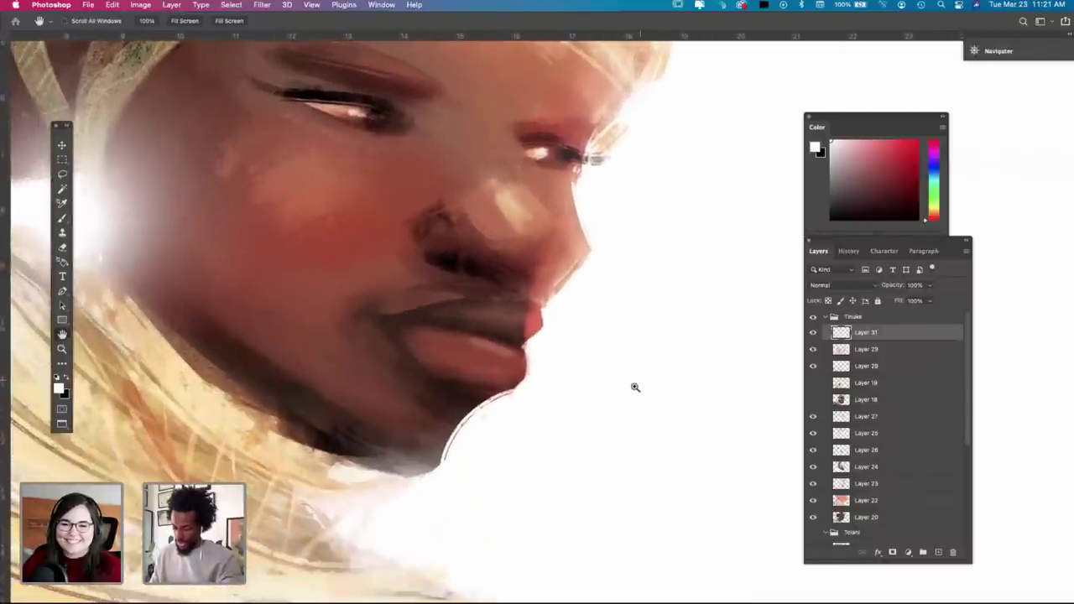
scroll(625, 364, "up", 3)
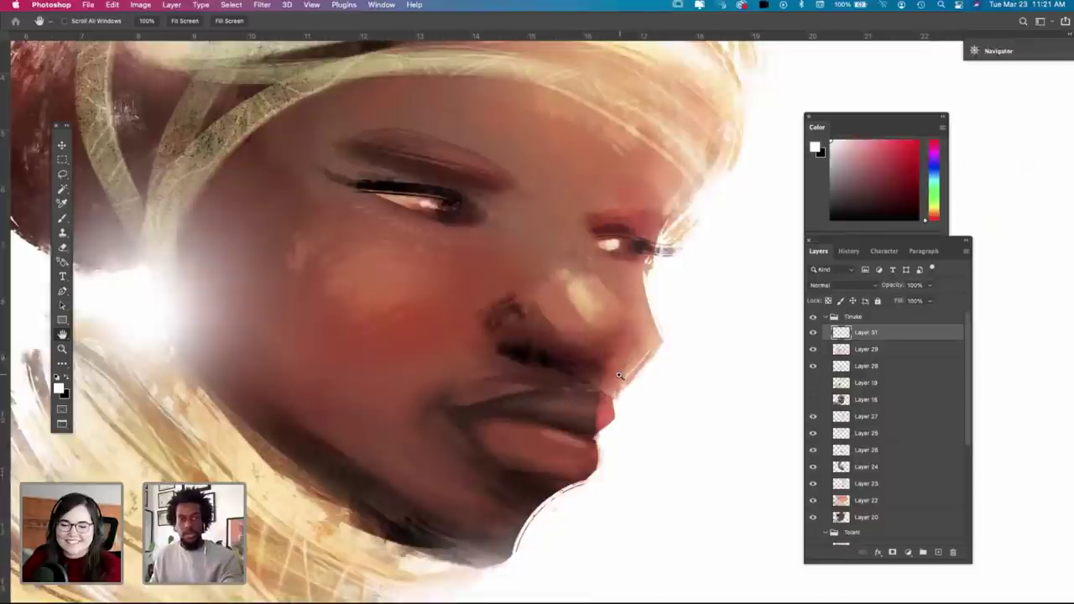
scroll(614, 363, "left", 3)
scroll(614, 363, "up", 2)
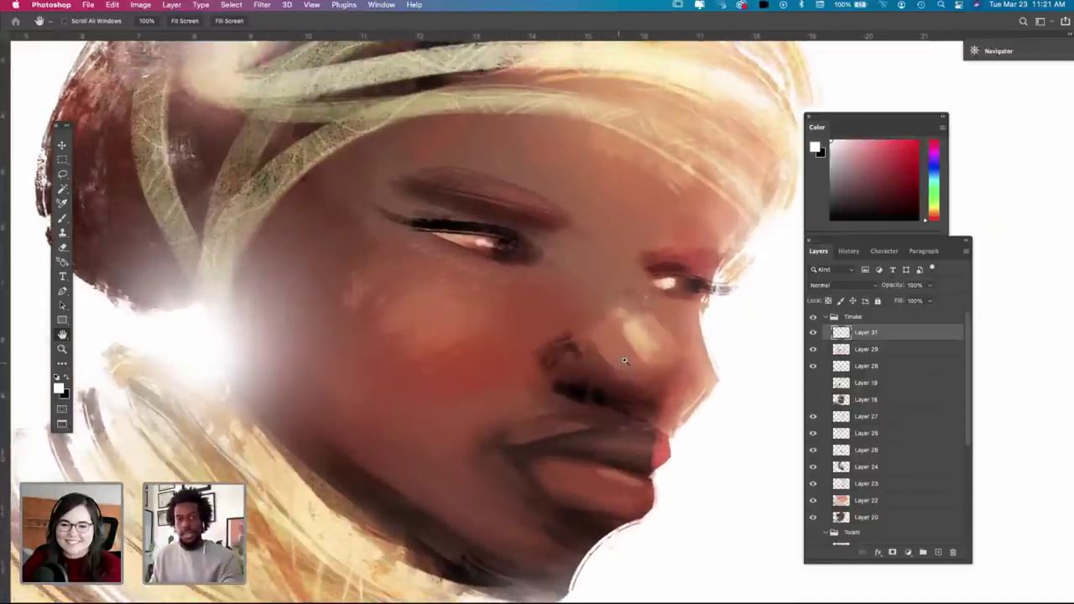
scroll(623, 364, "up", 6)
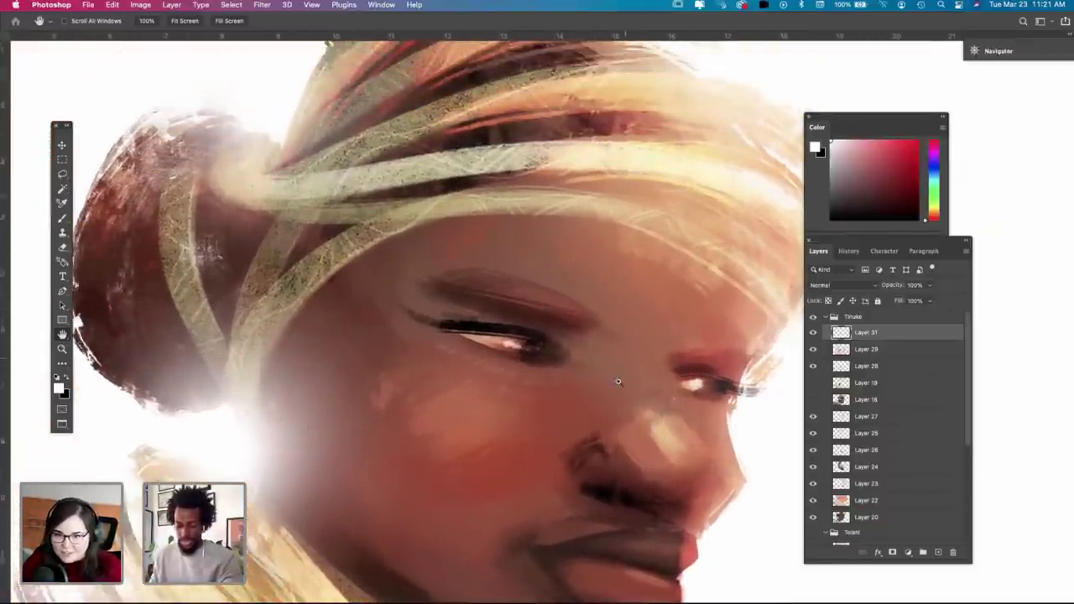
scroll(609, 351, "down", 3)
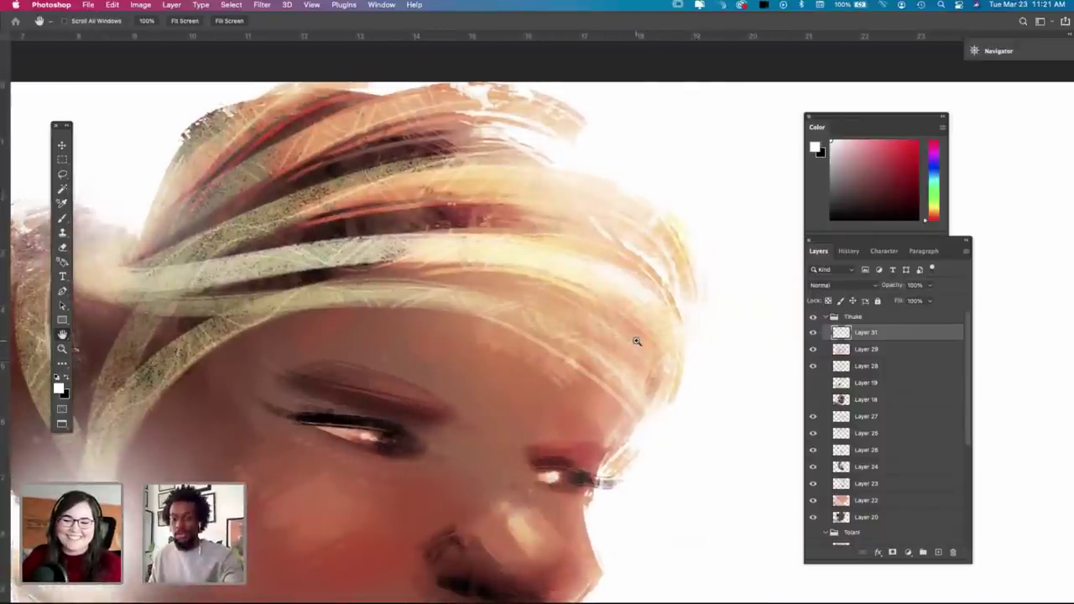
scroll(631, 341, "down", 2)
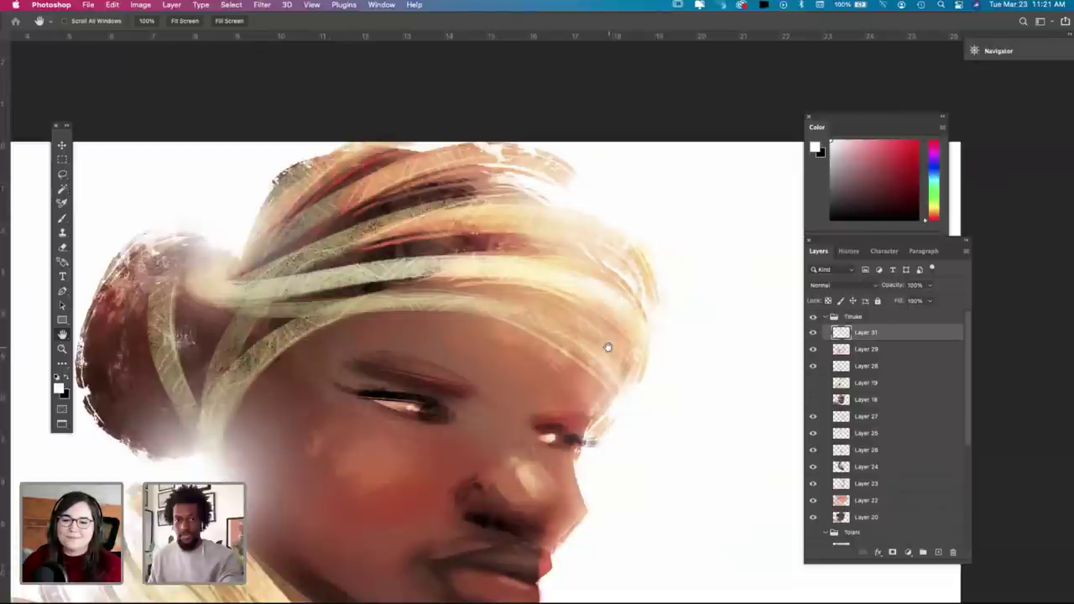
scroll(560, 374, "down", 5)
scroll(560, 374, "left", 3)
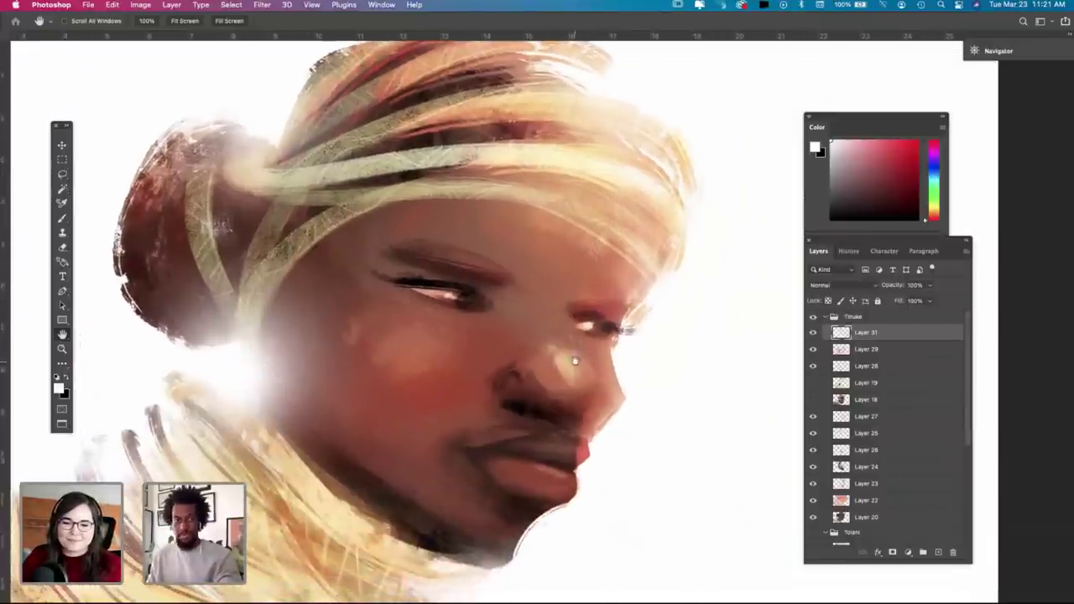
scroll(568, 355, "right", 3)
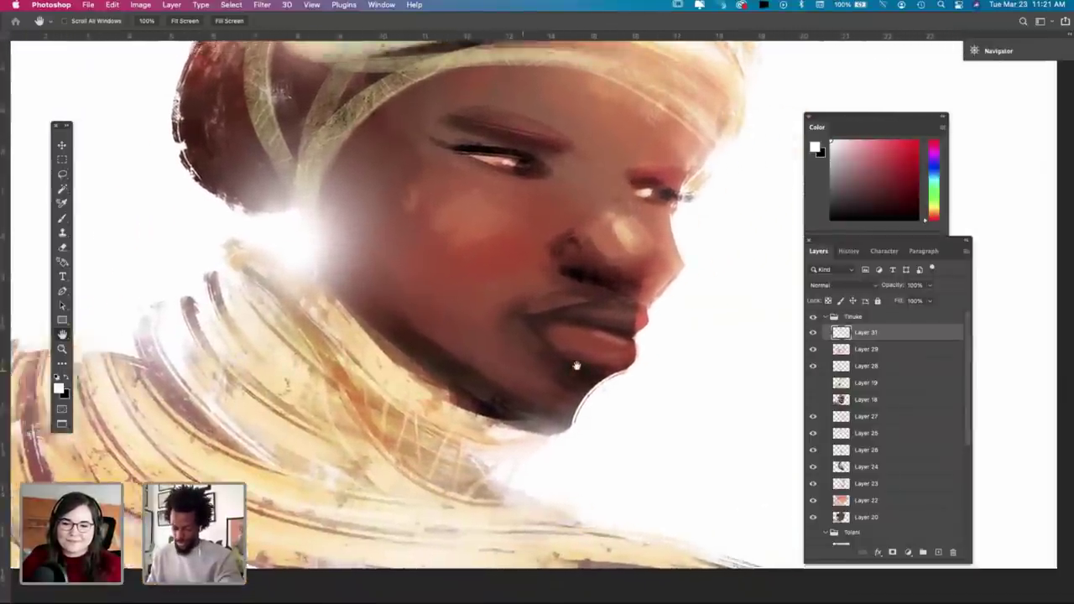
scroll(567, 363, "up", 1)
scroll(568, 372, "down", 1)
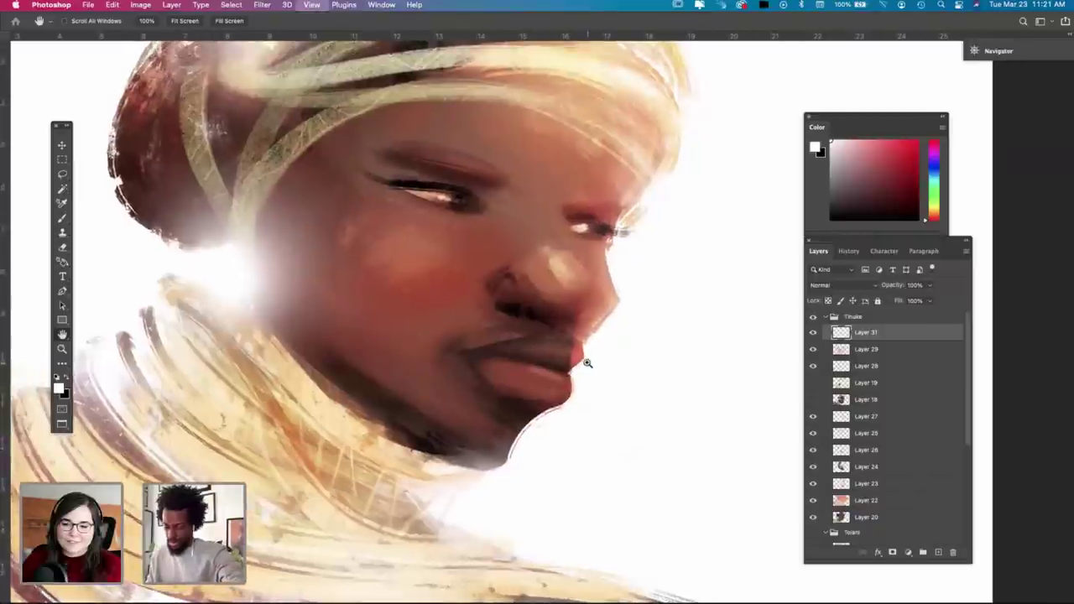
scroll(578, 355, "down", 2)
scroll(592, 353, "down", 2)
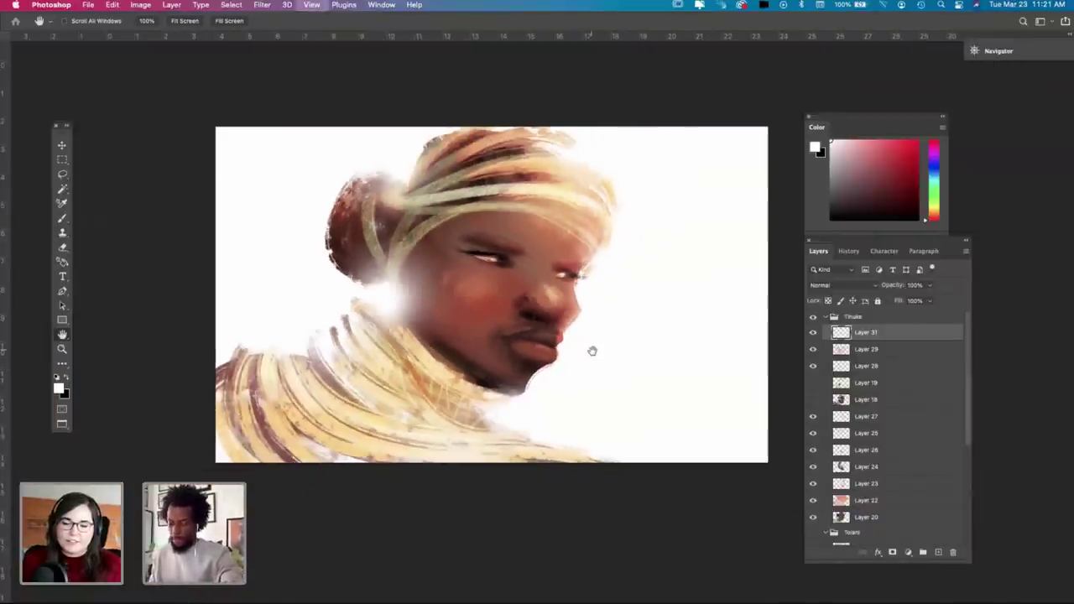
scroll(561, 375, "up", 1)
left_click_drag(560, 374, 535, 391)
key("z")
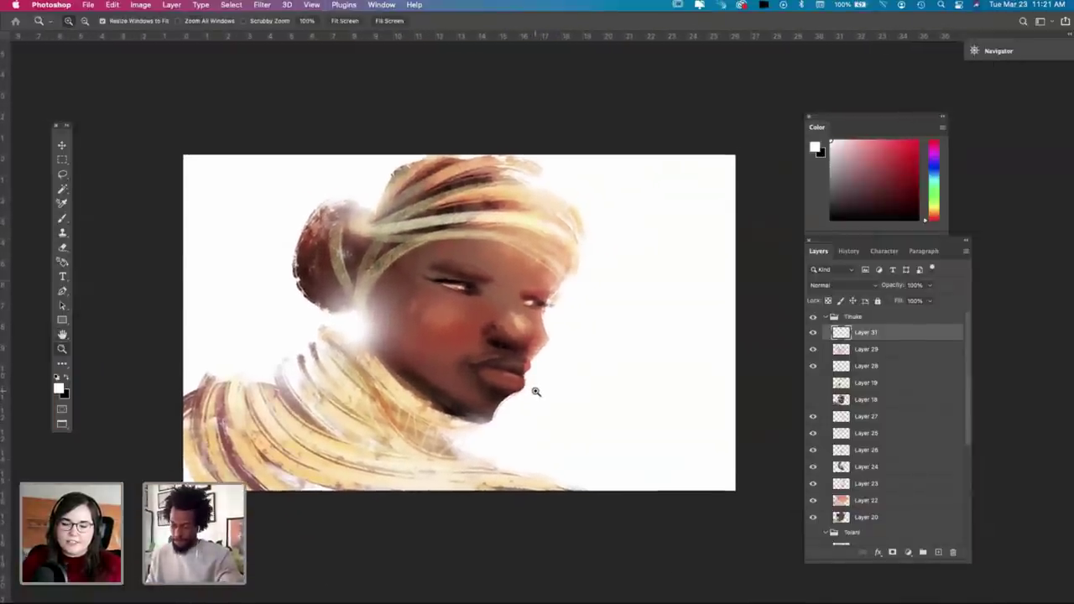
left_click(538, 393)
left_click(542, 398)
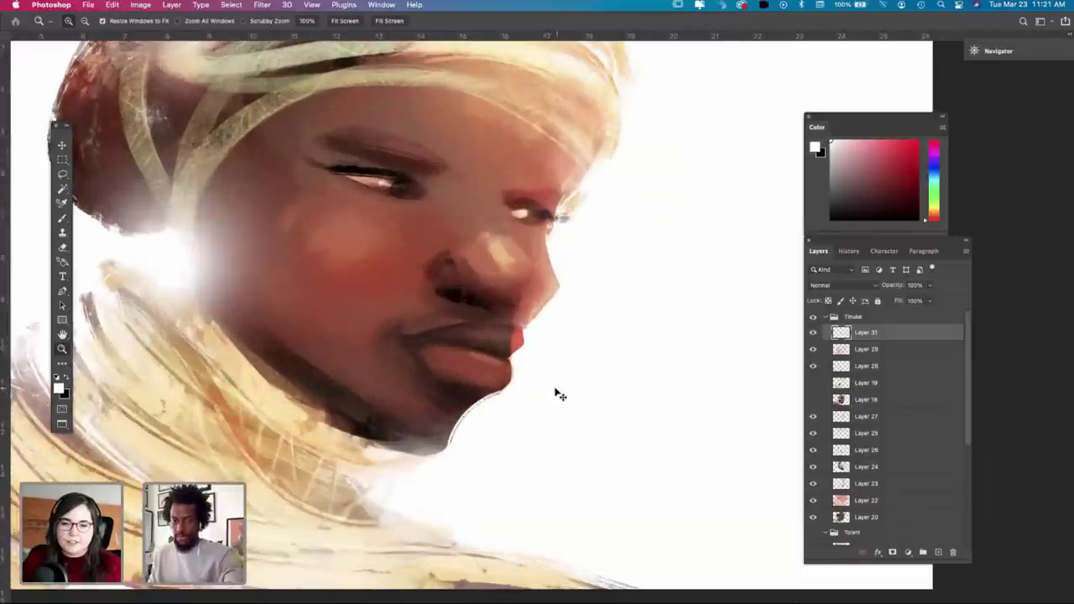
Step: Collapse the Tinuke group, swap the colours so white is the background, and extend the canvas's right side to about 1.5 times its width with Crop
key("super+minus")
key("super+minus")
key("super+minus")
key("h")
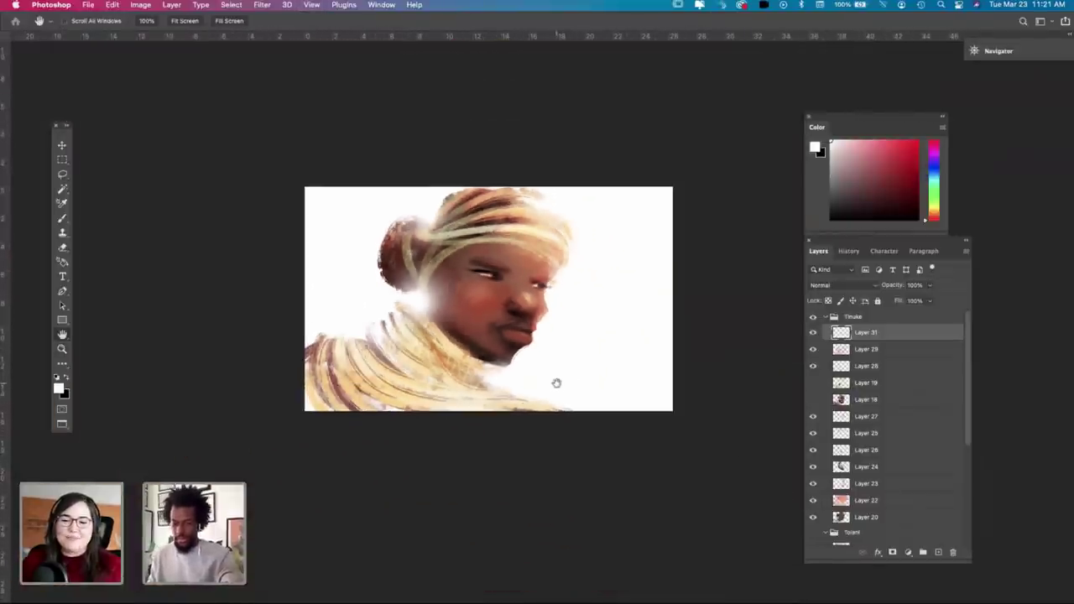
scroll(537, 381, "right", 3)
scroll(524, 391, "right", 3)
scroll(523, 391, "up", 1)
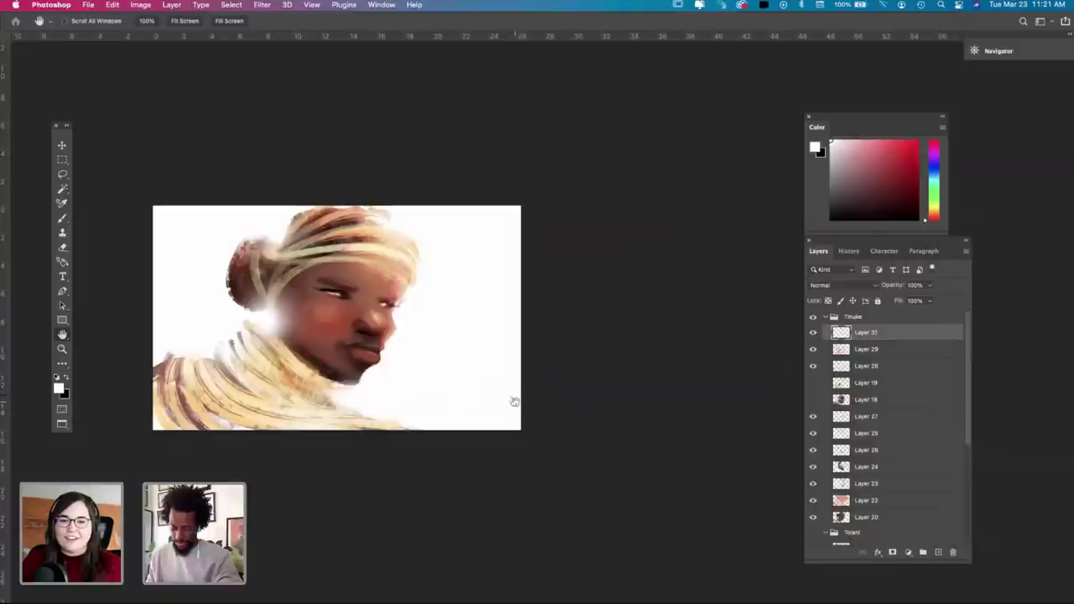
key("c")
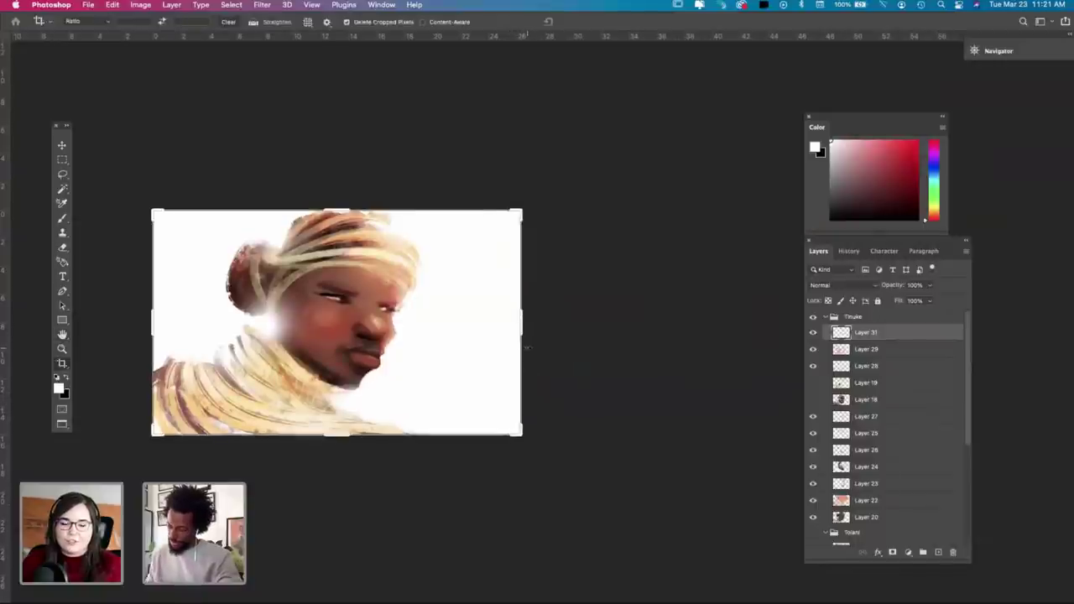
left_click(827, 318)
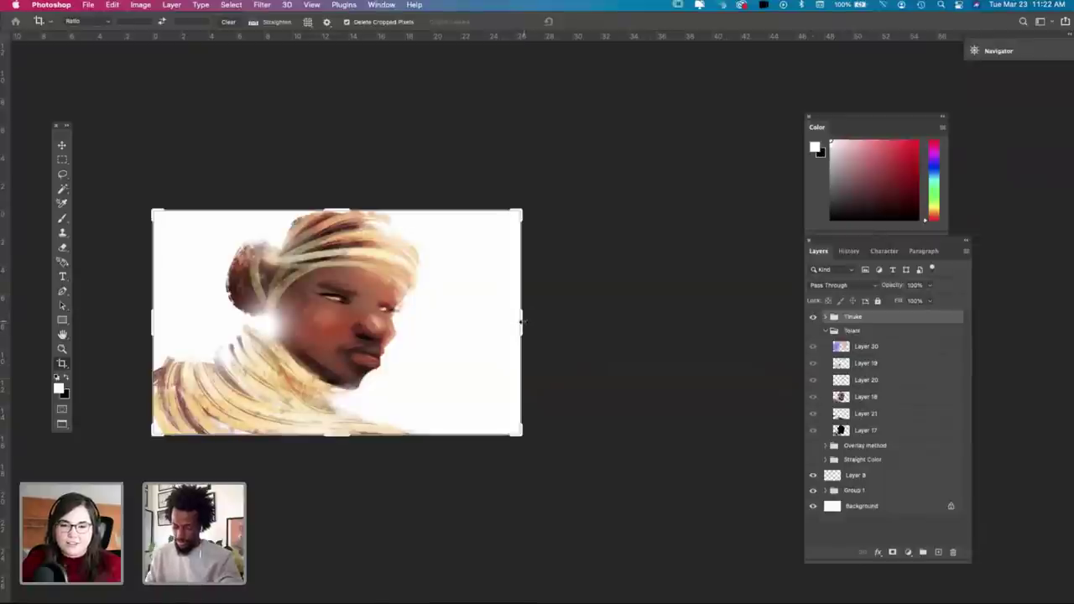
left_click_drag(521, 321, 573, 320)
key("Escape")
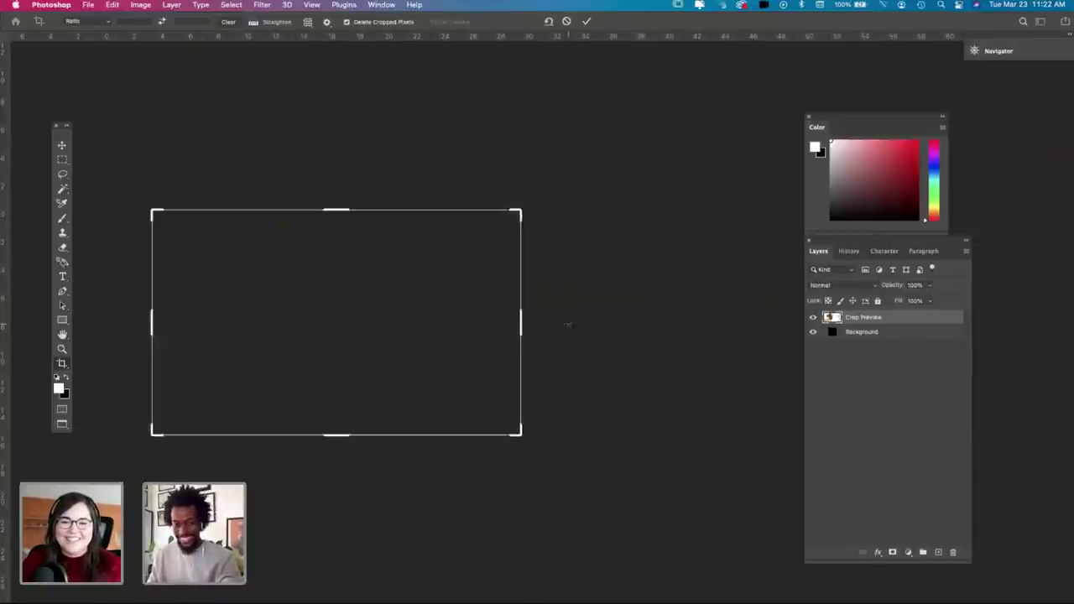
key("x")
left_click_drag(522, 322, 607, 321)
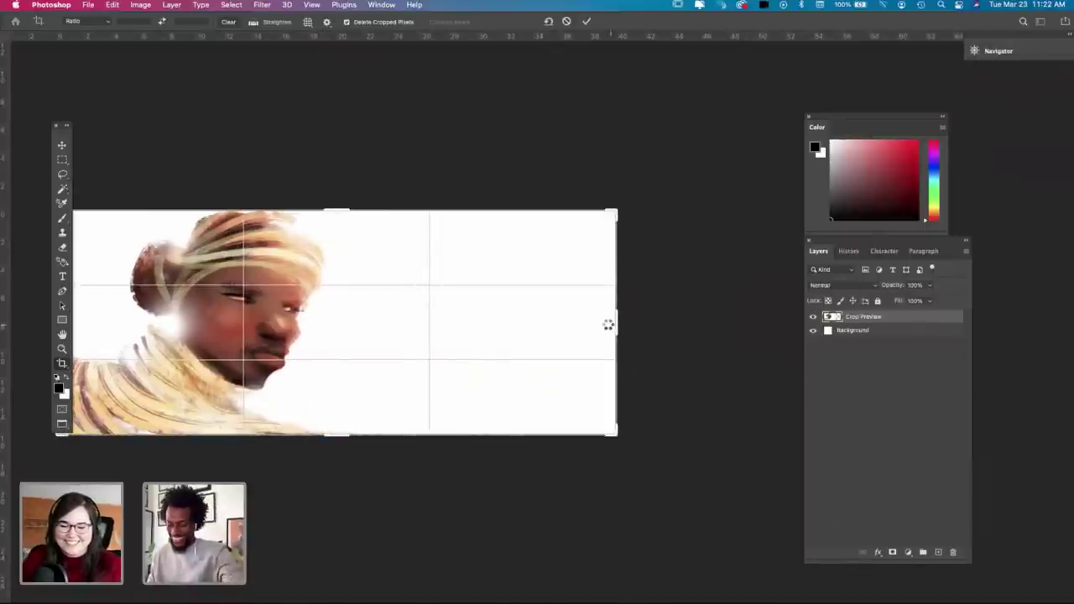
key("Return")
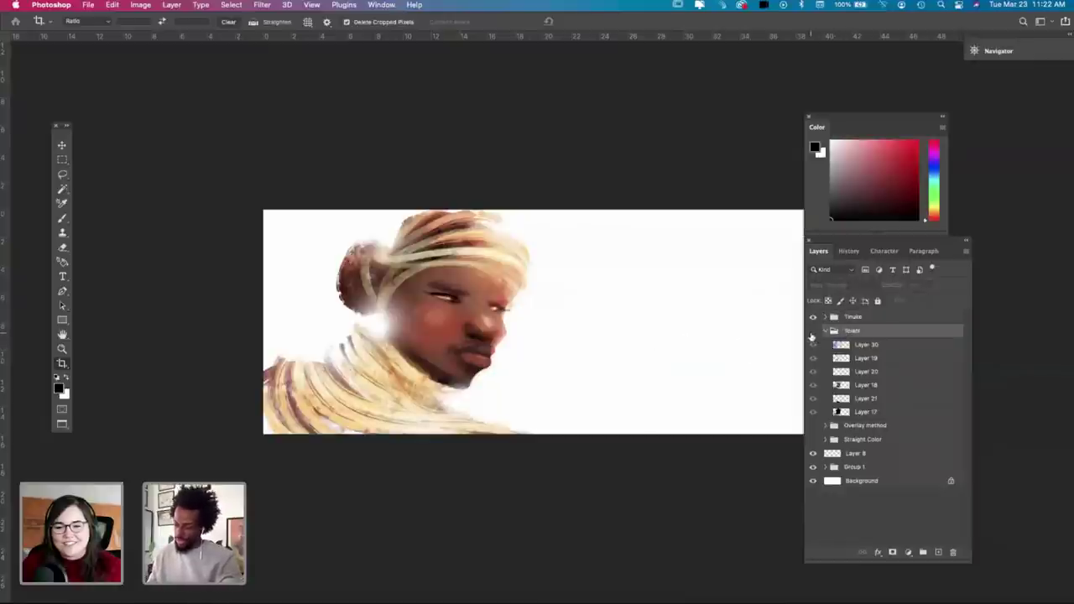
Step: Show the Tolani group and move it into the empty right part of the canvas beside Tinuke
left_click(812, 333)
key("v")
left_click_drag(460, 365, 660, 362)
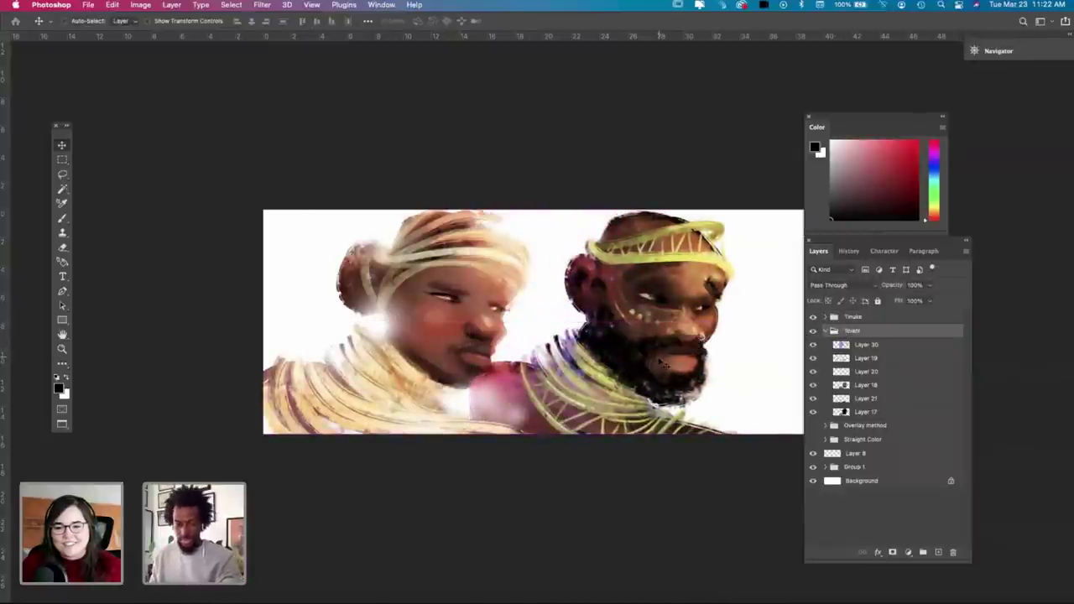
Step: Flip the Tolani group horizontally so the two portraits face each other, and shift it slightly left
key("ctrl+t")
right_click(653, 355)
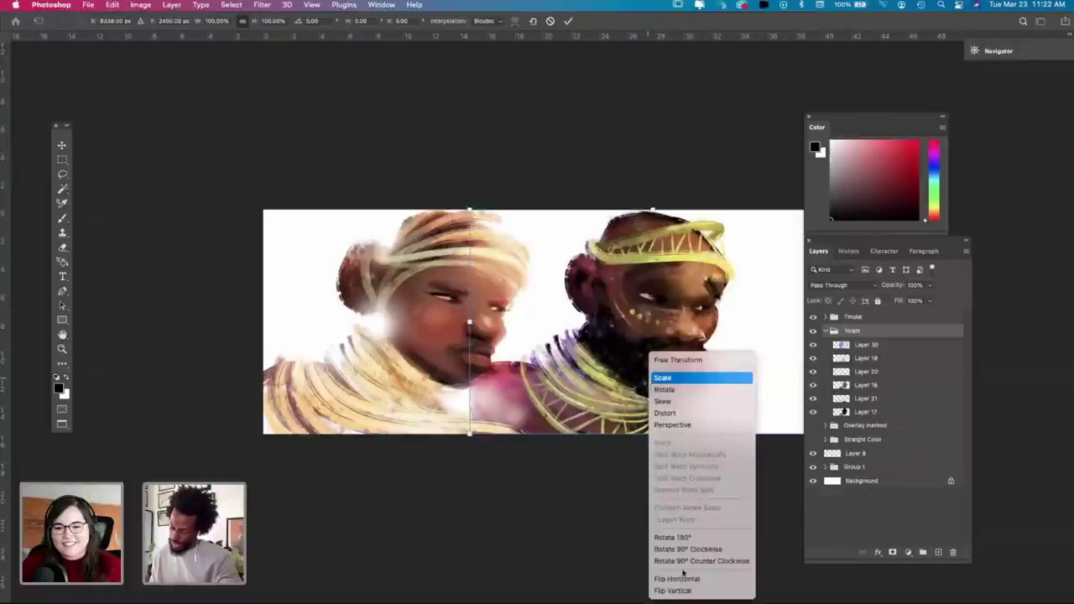
left_click(679, 579)
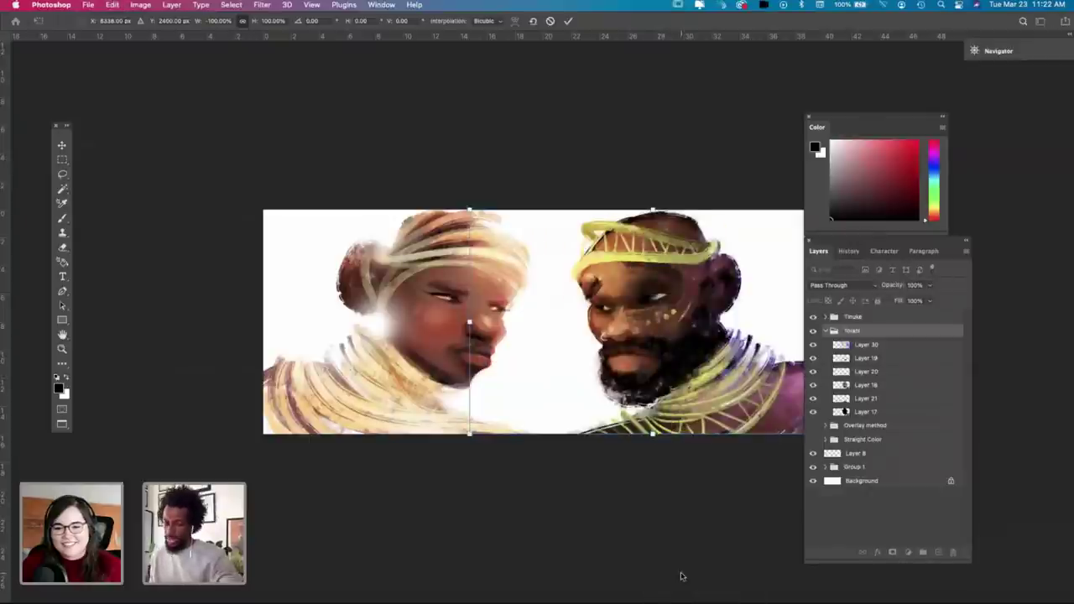
key("Return")
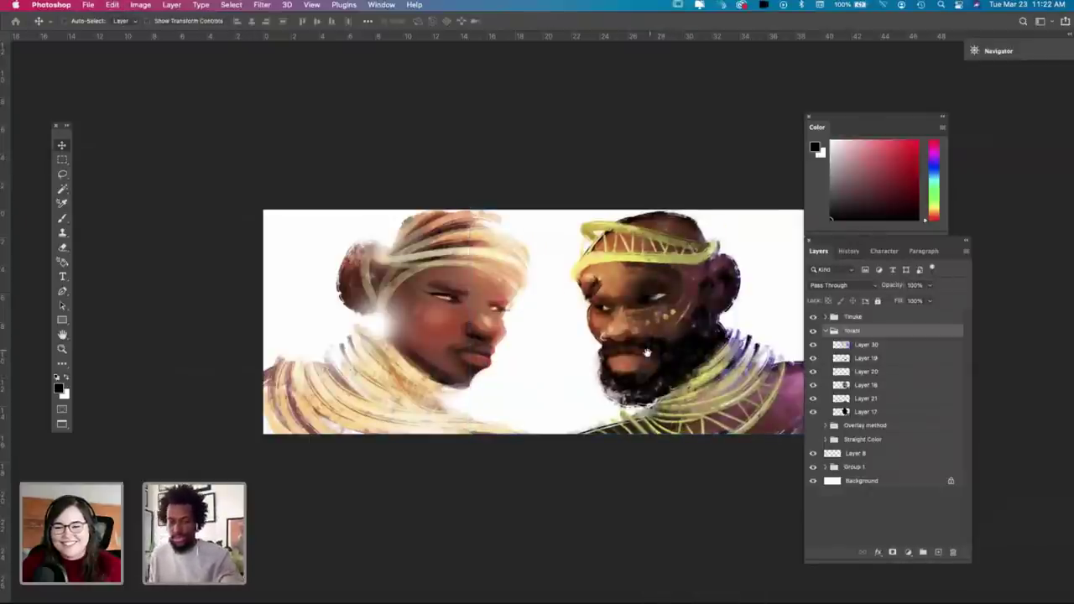
scroll(571, 407, "right", 5)
left_click_drag(615, 417, 596, 430)
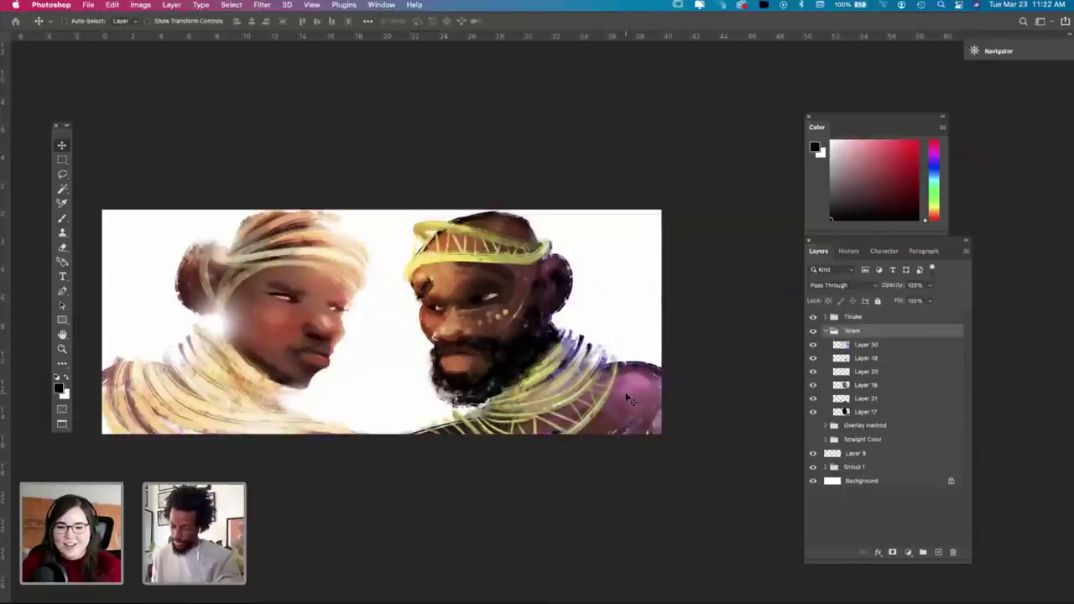
Step: Add a new layer above the Tinuke group and choose a light orange foreground colour
left_click(867, 321)
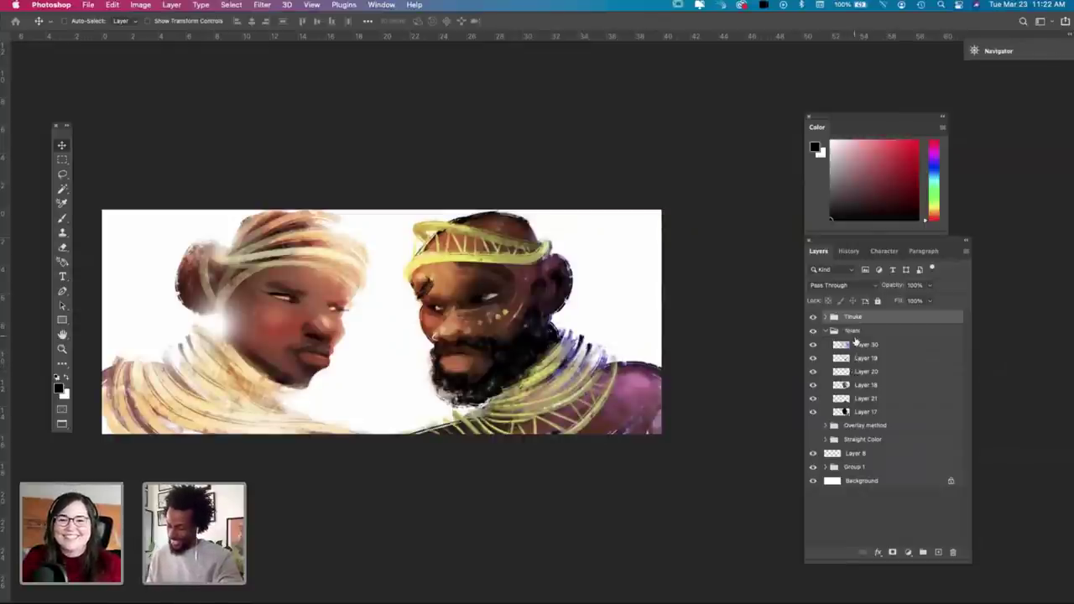
left_click(855, 331)
left_click(848, 318)
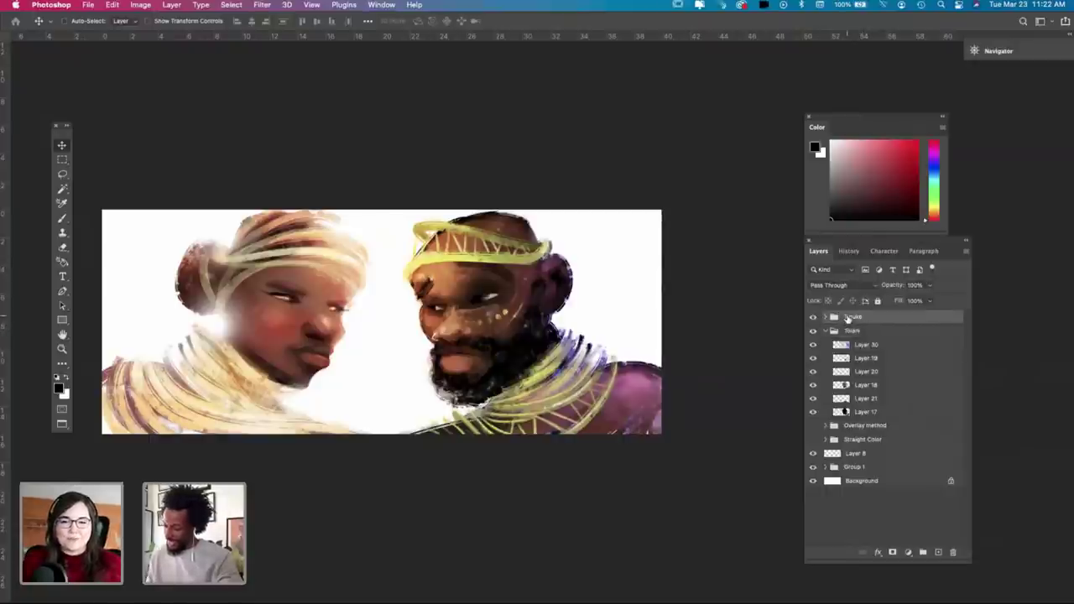
left_click(937, 553)
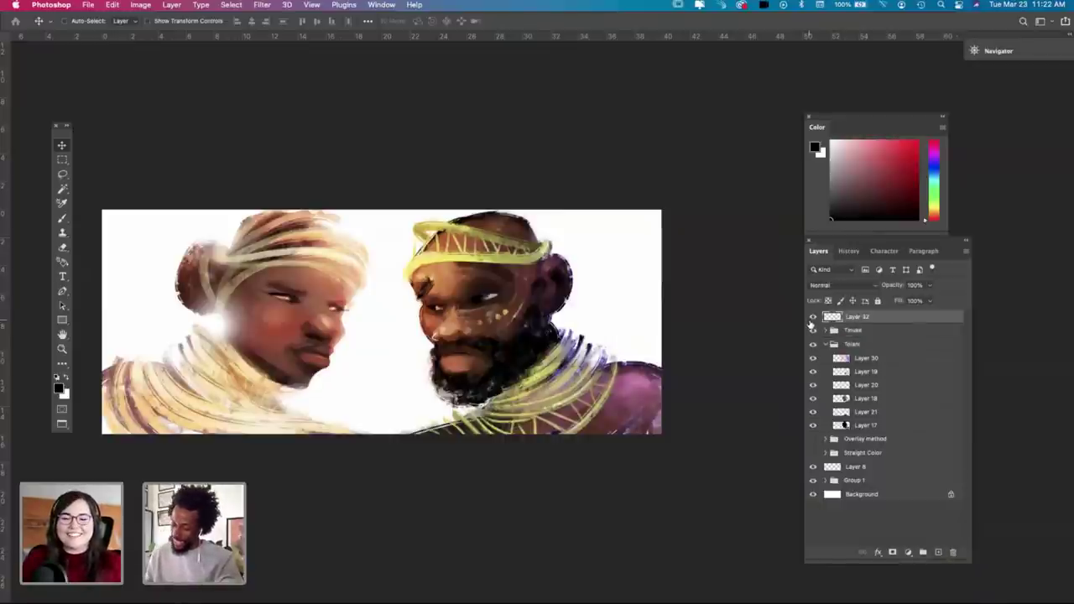
left_click(930, 215)
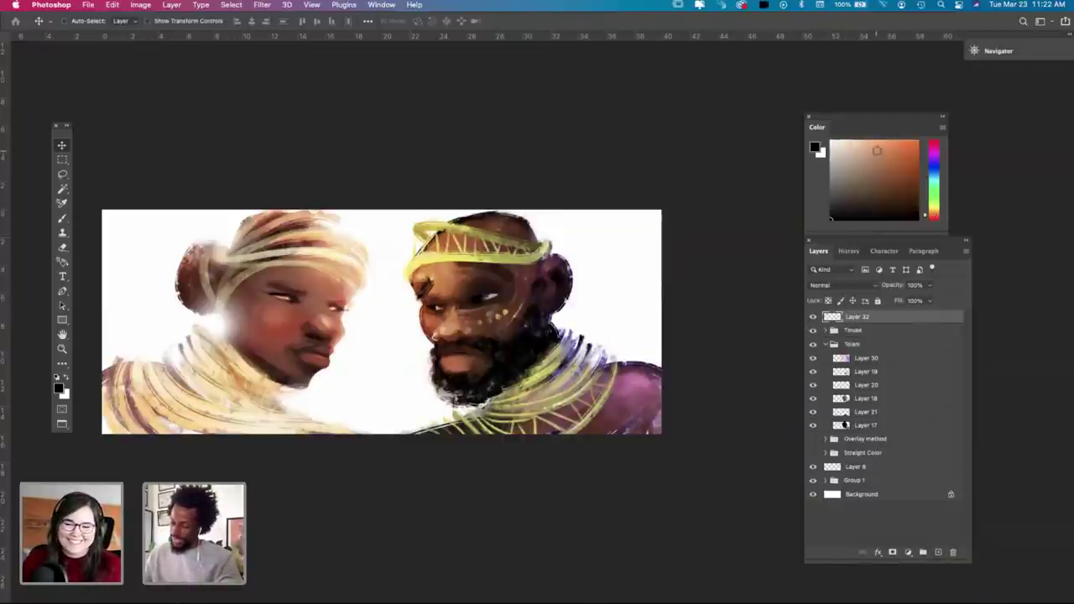
left_click(876, 146)
Step: Set the new layer to Overlay and apply light orange radial gradients at 48% opacity from between the two faces downward
key("g")
left_click_drag(395, 224, 422, 504)
key("super+z")
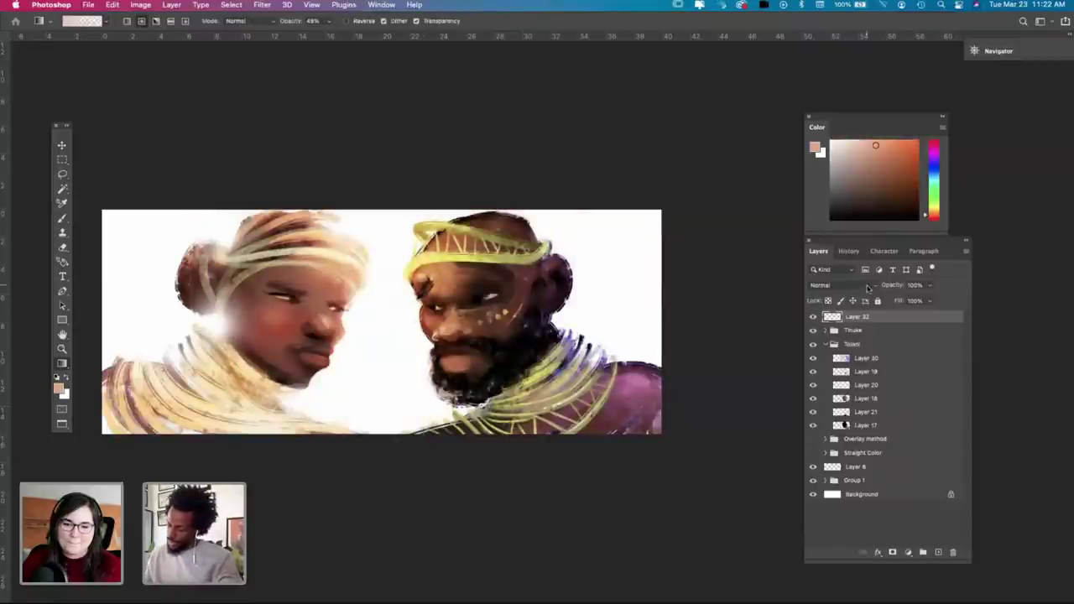
left_click(867, 289)
left_click(843, 431)
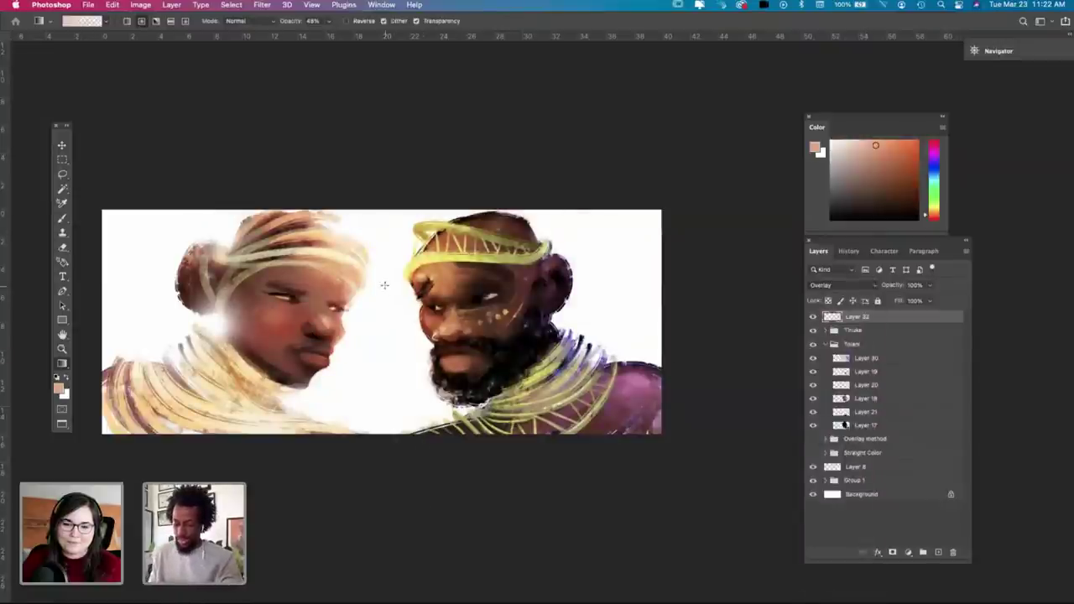
left_click_drag(384, 285, 403, 452)
key("super+z")
left_click_drag(388, 290, 397, 475)
left_click_drag(378, 310, 415, 485)
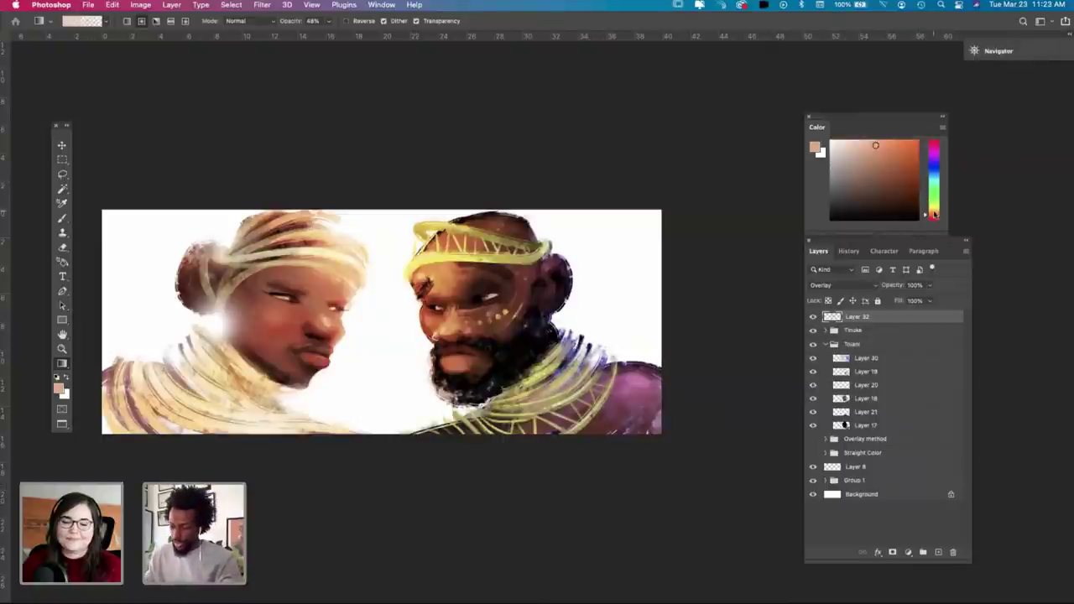
Step: Change the foreground colour to a saturated blue and apply a radial gradient from beside Tolani's head down across the shoulder
left_click(938, 168)
left_click(935, 165)
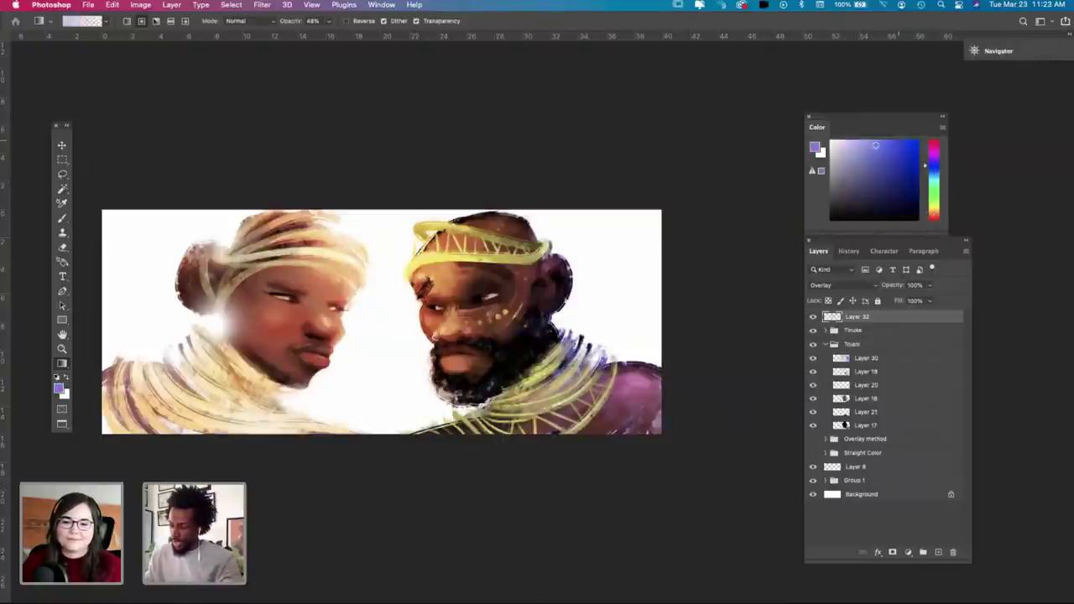
left_click(900, 144)
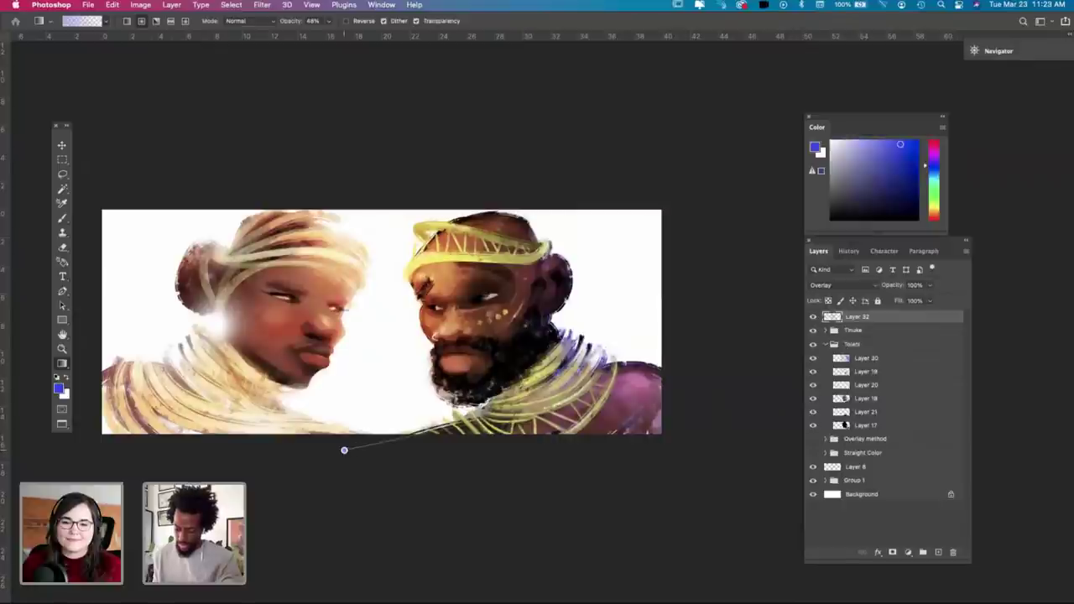
left_click_drag(644, 362, 521, 496)
key("super+z")
left_click_drag(646, 247, 588, 485)
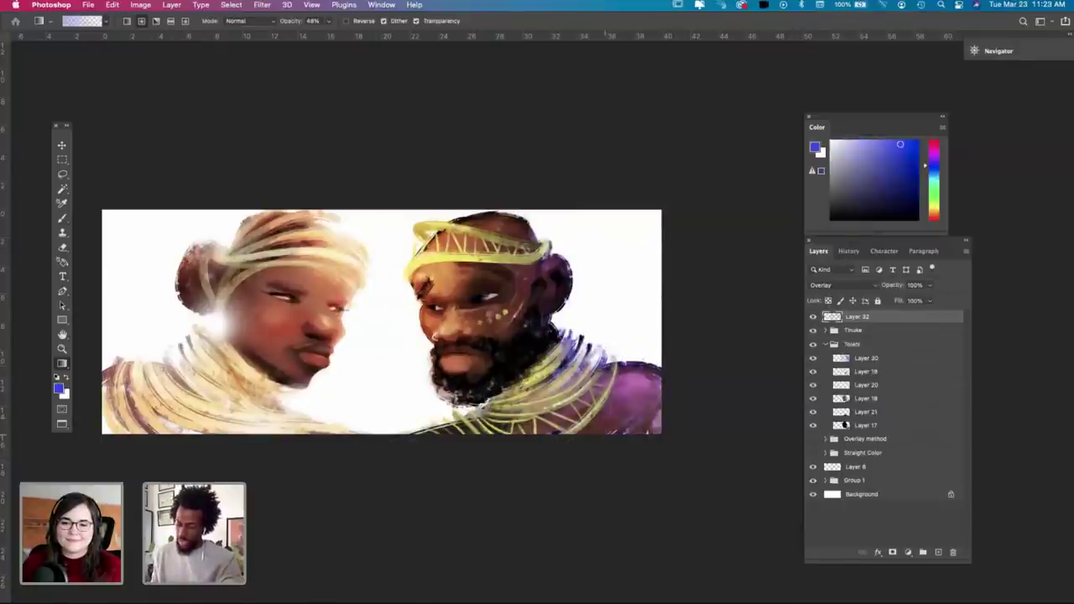
Step: Change the foreground colour to red and apply a radial gradient from behind Tinuke's neck down across the shoulder
left_click_drag(934, 152, 926, 202)
left_click_drag(139, 321, 235, 522)
left_click_drag(398, 361, 534, 467)
key("super+z")
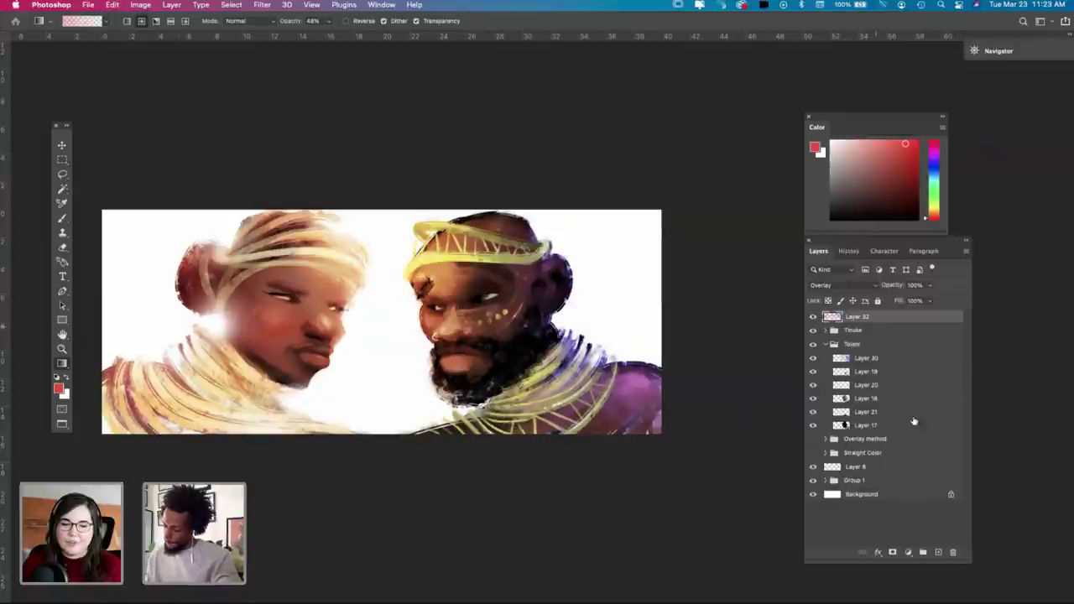
Step: Add a new layer directly above the Tinuke group and set the foreground colour to white
left_click(861, 332)
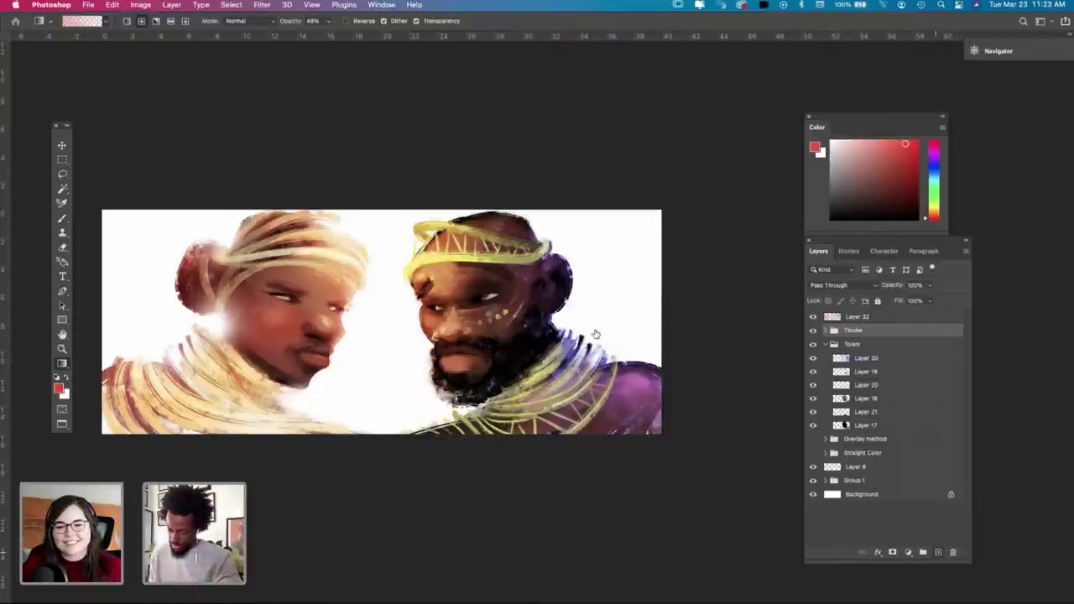
key("d")
key("x")
key("super+s")
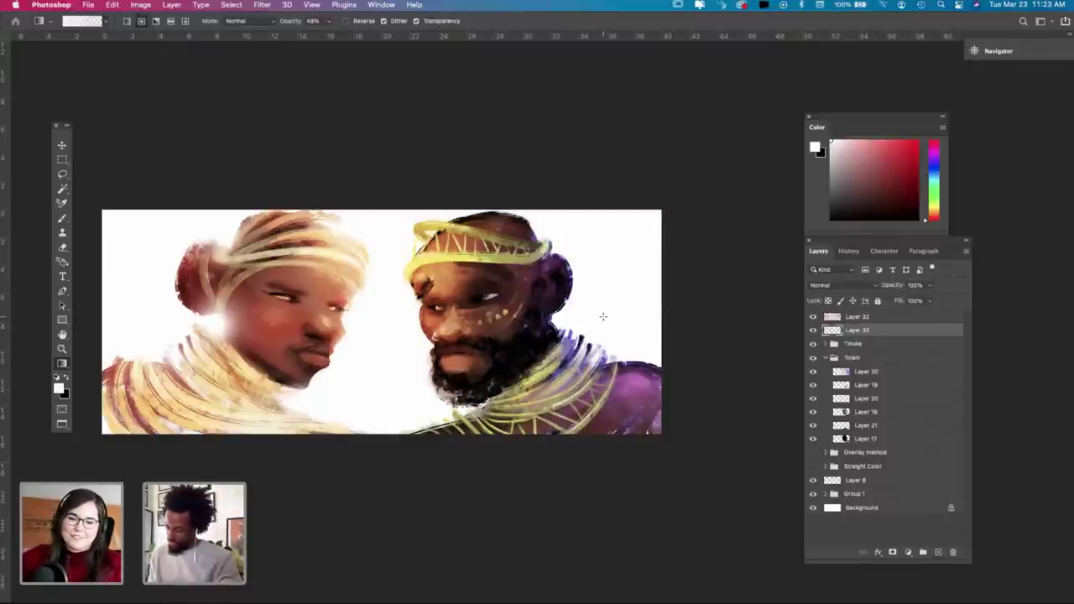
Step: Apply a soft white radial gradient at 48% opacity behind Tolani's neck, fading across the beard and scarf
left_click_drag(562, 321, 562, 377)
key("super+z")
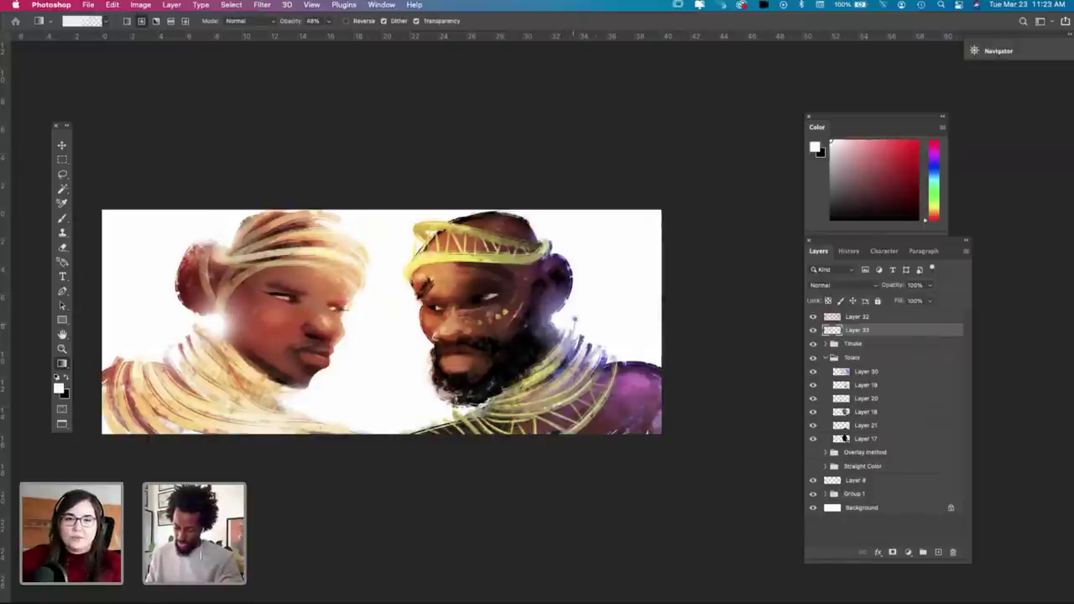
left_click_drag(565, 325, 562, 424)
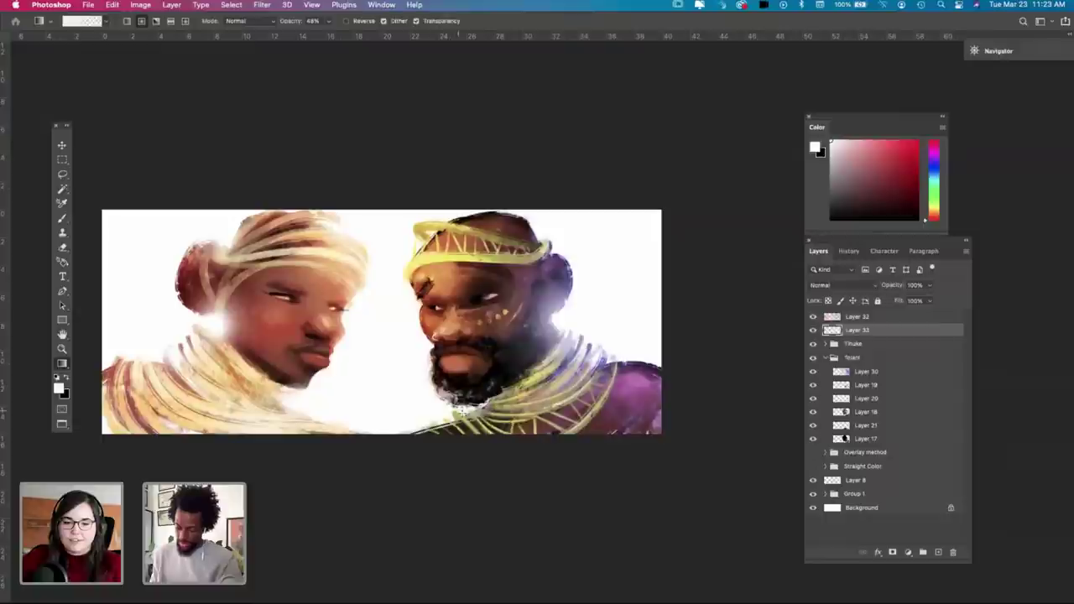
left_click_drag(425, 352, 434, 408)
key("super+z")
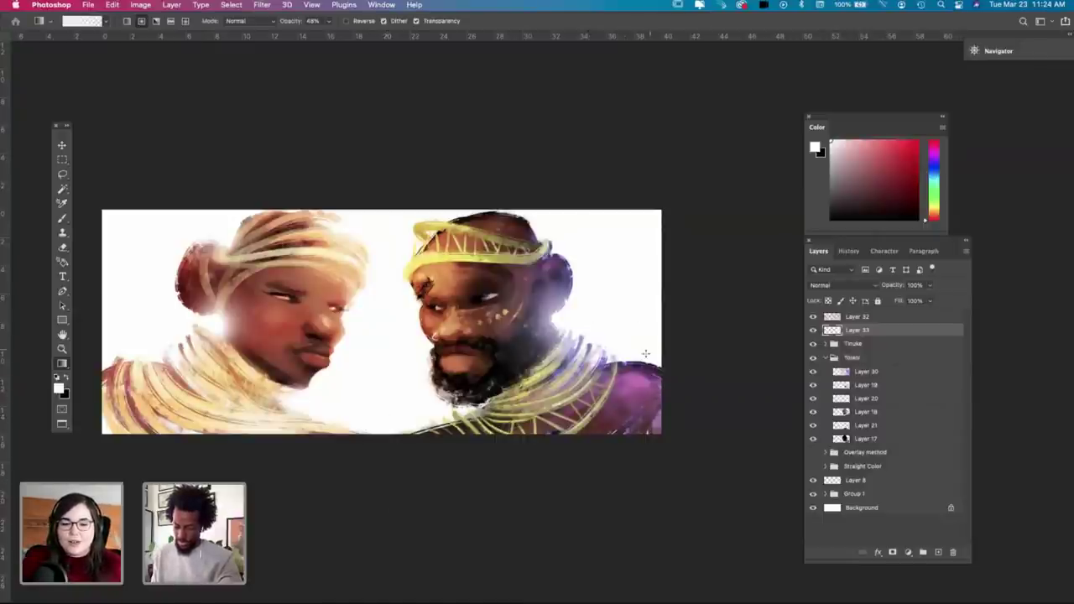
Step: Examine the two facing portraits up close, checking the faces, Tolani's beard and the white glow behind the neck
key("super+space")
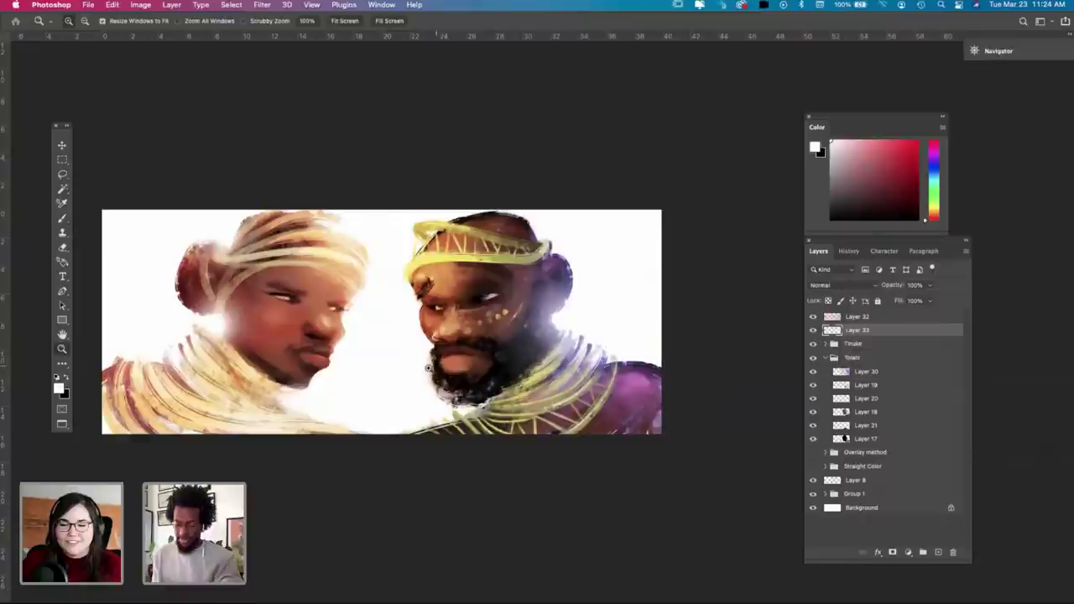
left_click(411, 384)
key("space")
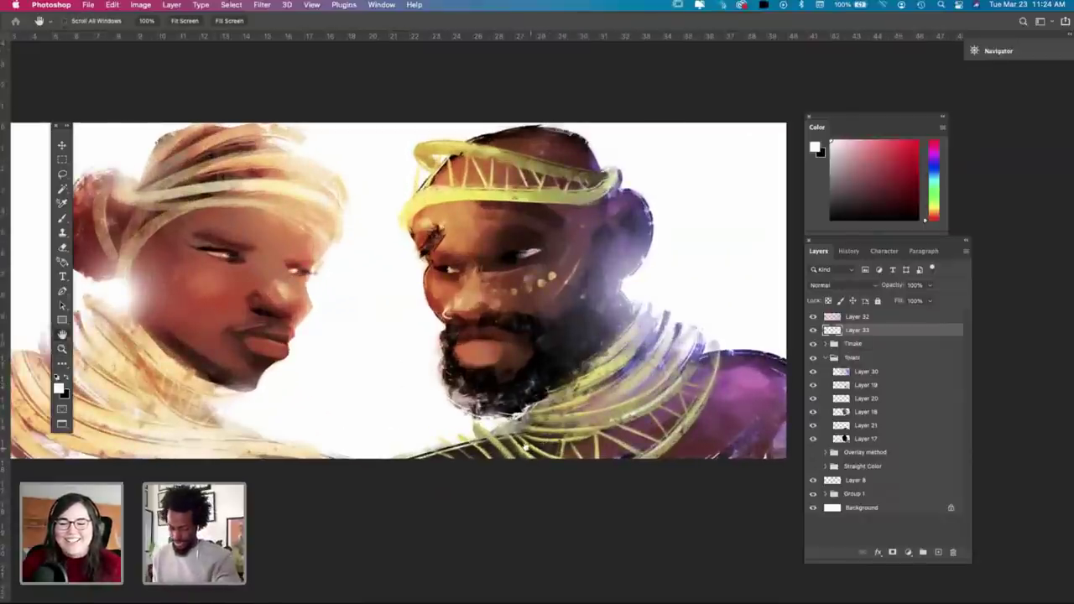
left_click_drag(502, 444, 532, 476)
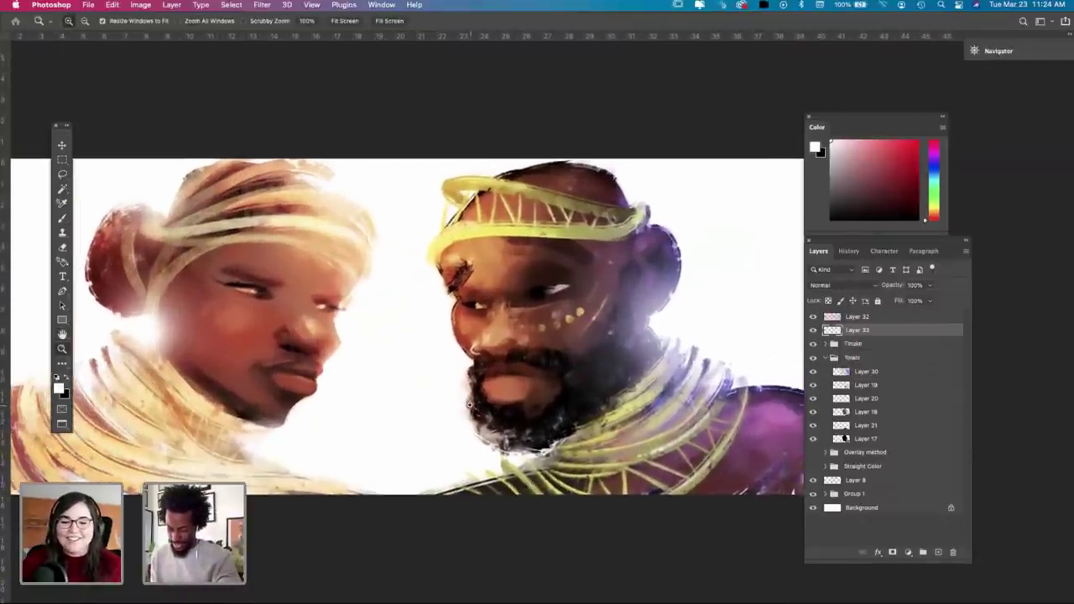
left_click(476, 410, "super")
key("space")
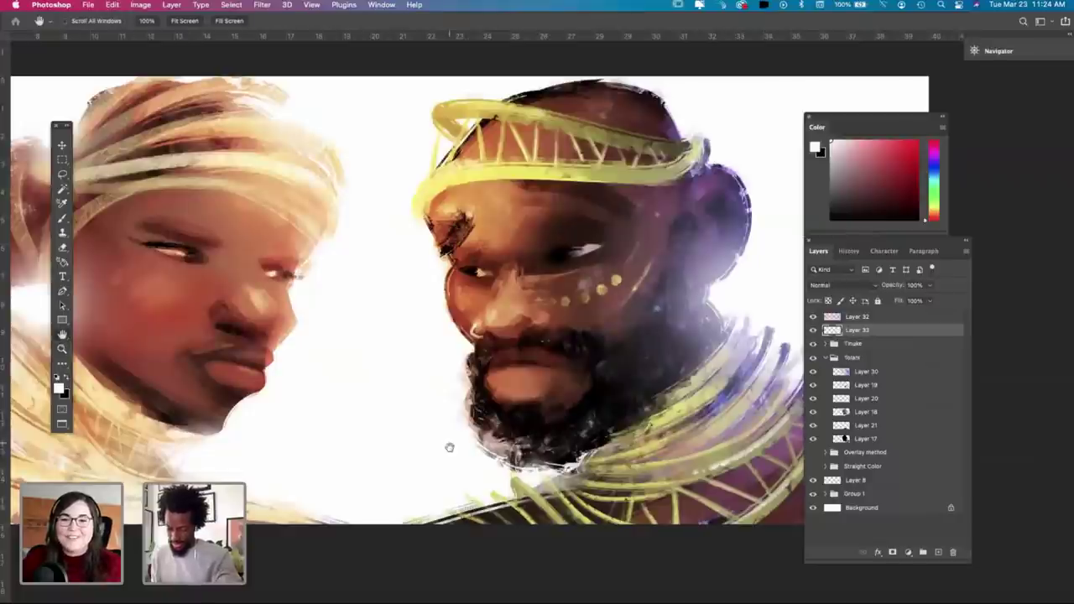
left_click_drag(477, 463, 434, 466)
scroll(434, 466, "up", 3)
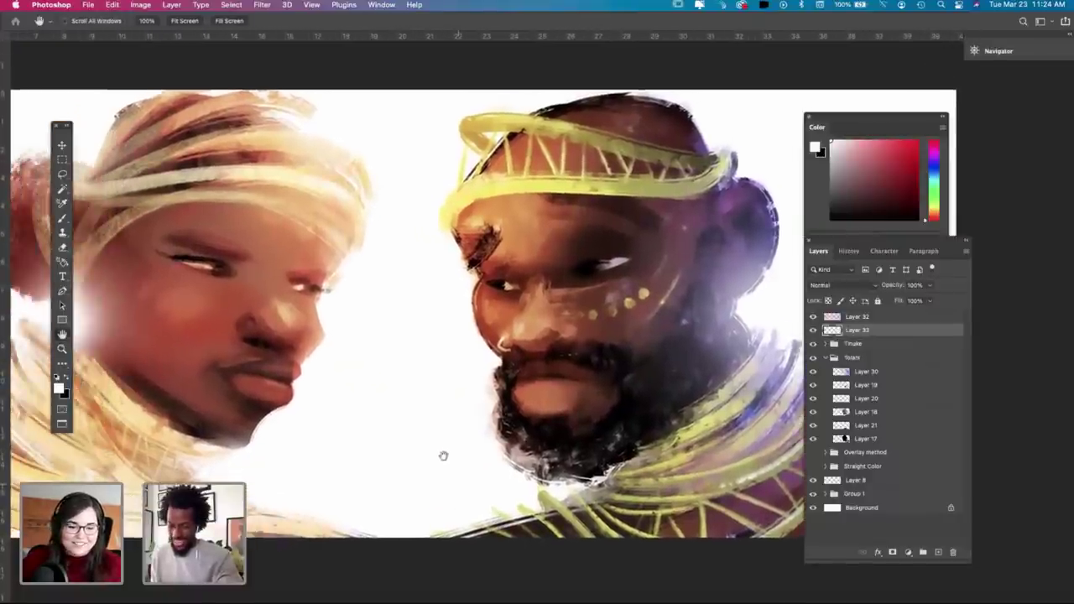
right_click(487, 192)
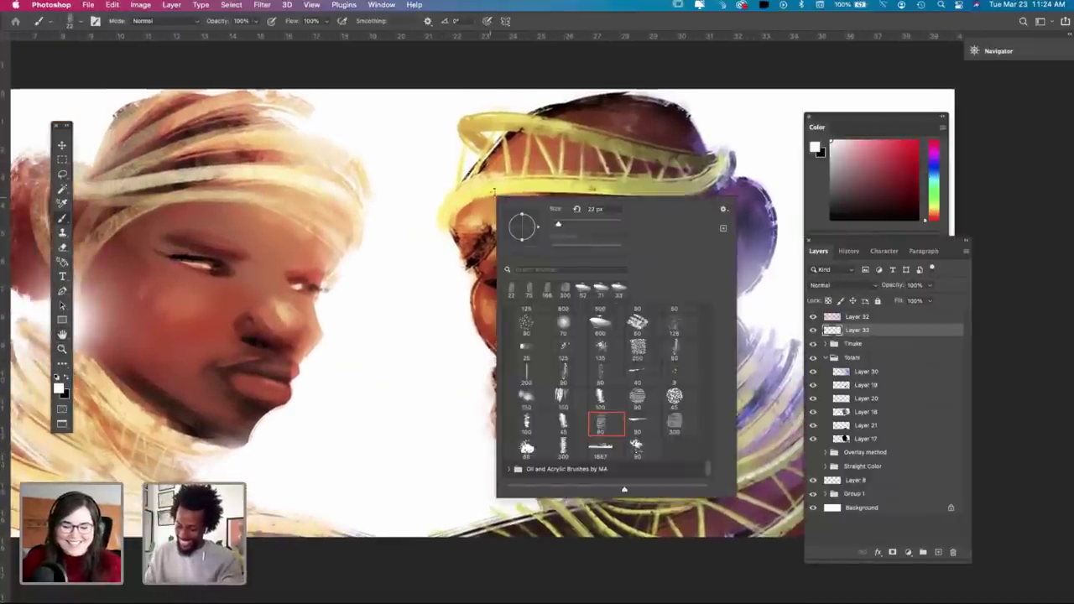
left_click(490, 196)
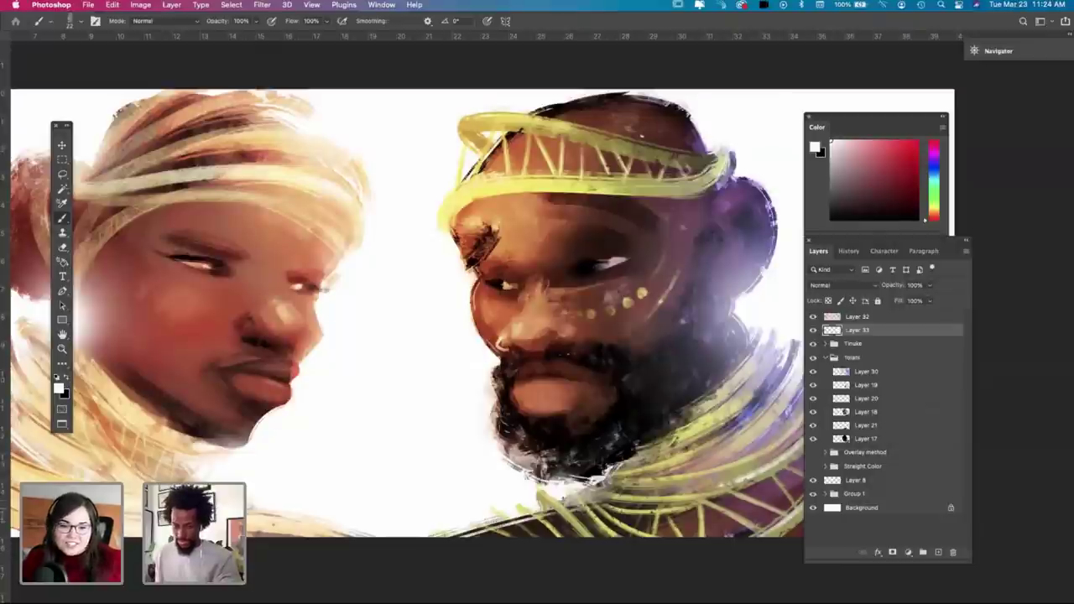
key("space")
mouse_move(422, 472)
left_mouse_down()
mouse_move(449, 470)
mouse_move(434, 475)
mouse_move(439, 488)
mouse_move(453, 484)
mouse_move(418, 517)
left_mouse_up()
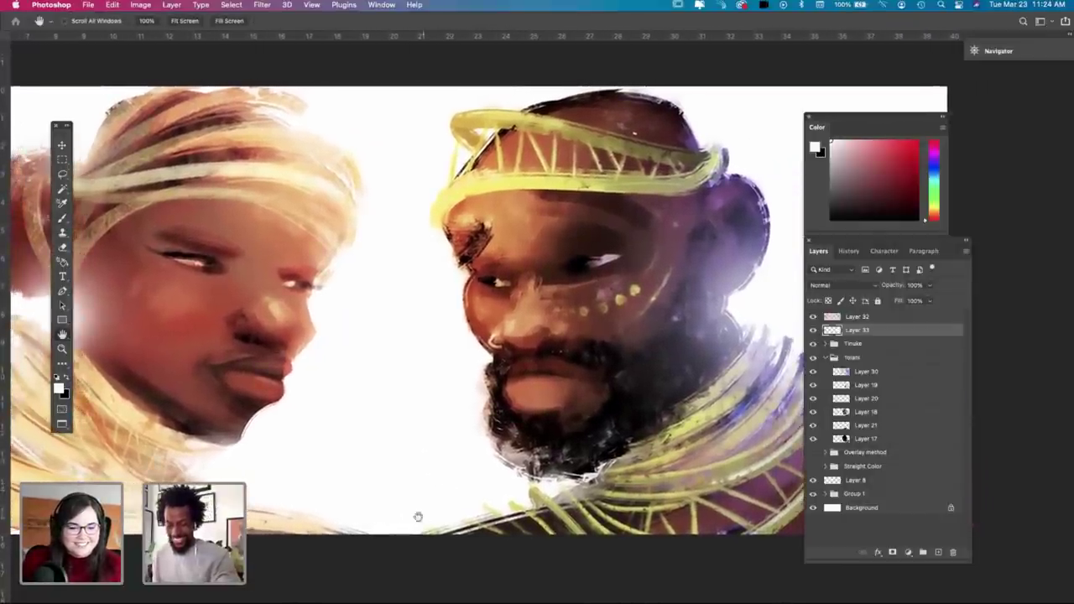
left_click_drag(439, 379, 461, 382)
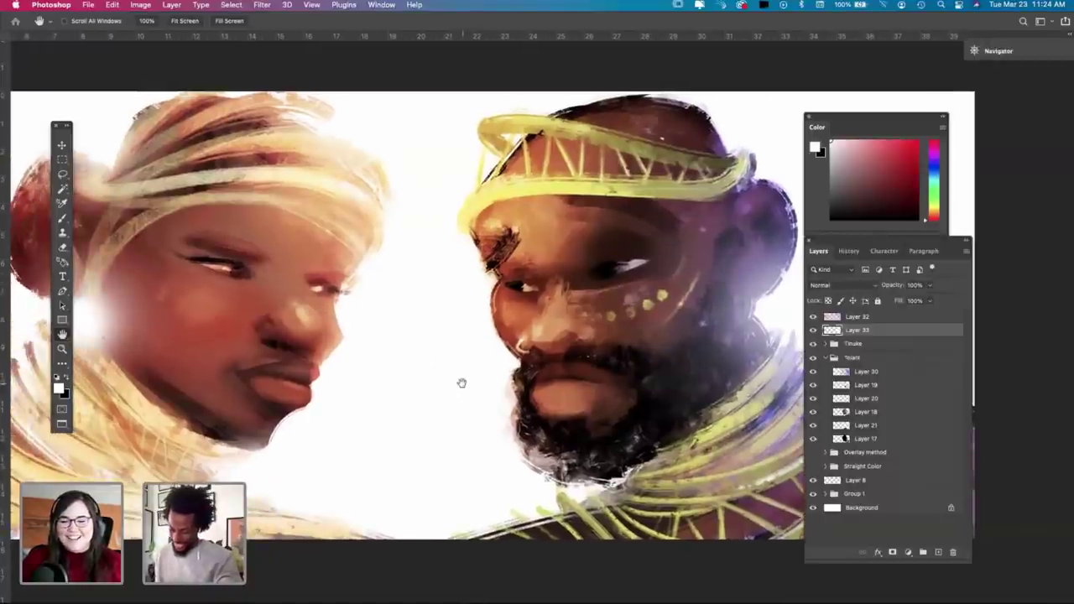
key("super+minus")
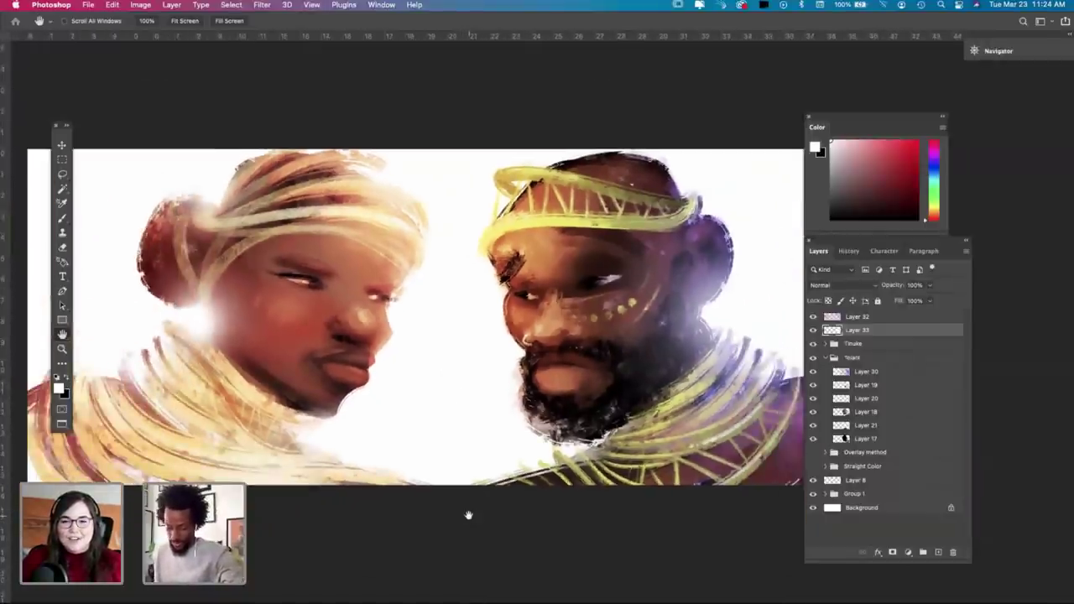
left_click_drag(542, 458, 525, 461)
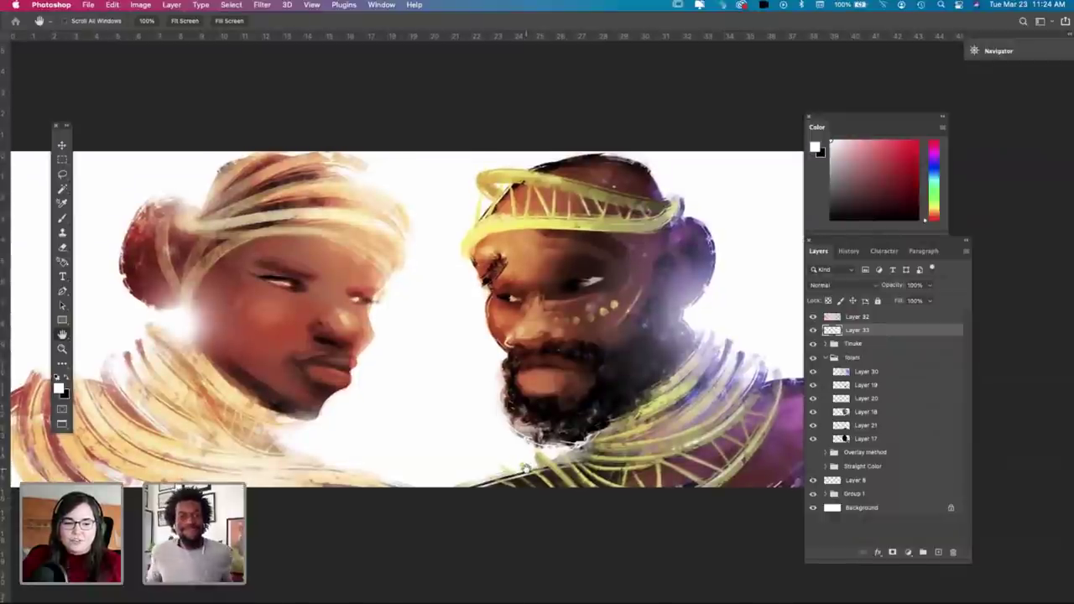